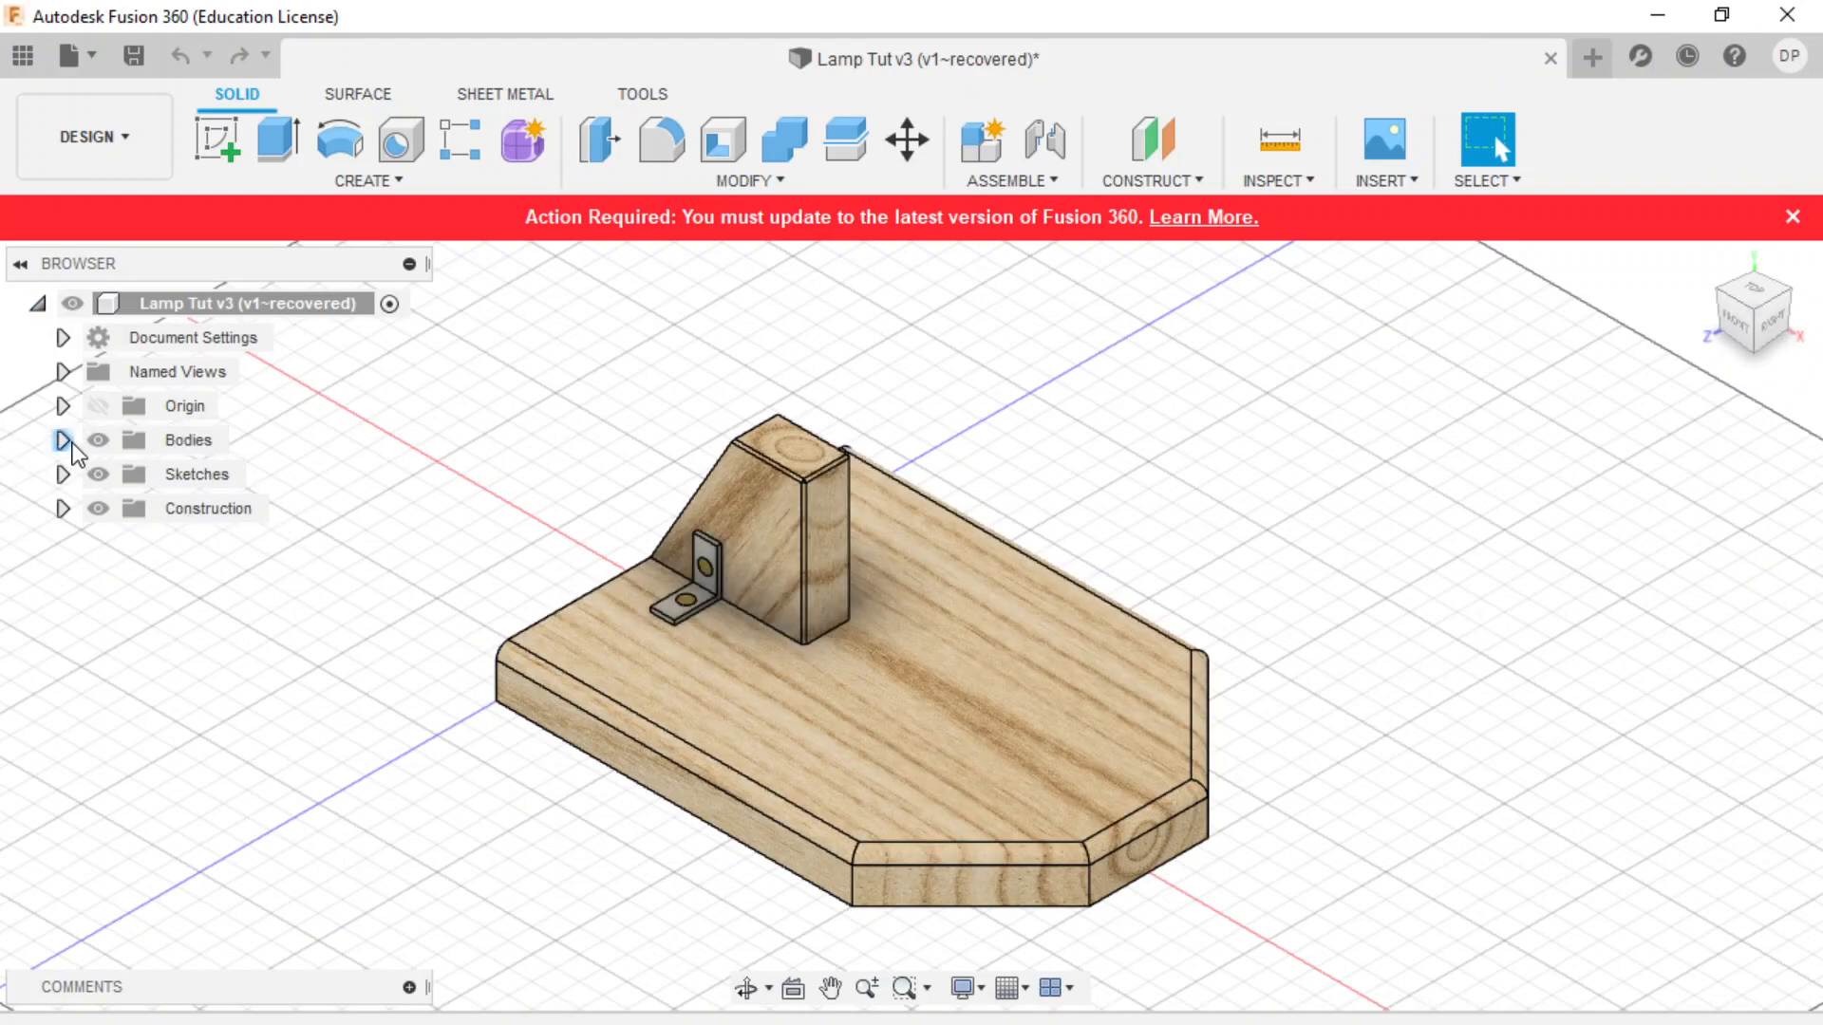
- Expand the Bodies folder and hide Body2, Body3, Body6 and all four screws so that only the base board is shown
{"action": "left_click", "coordinate": [63, 440]}
{"action": "left_click", "coordinate": [123, 508]}
{"action": "left_click", "coordinate": [123, 542]}
{"action": "left_click", "coordinate": [123, 576]}
{"action": "left_click", "coordinate": [124, 610]}
{"action": "left_click", "coordinate": [124, 679]}
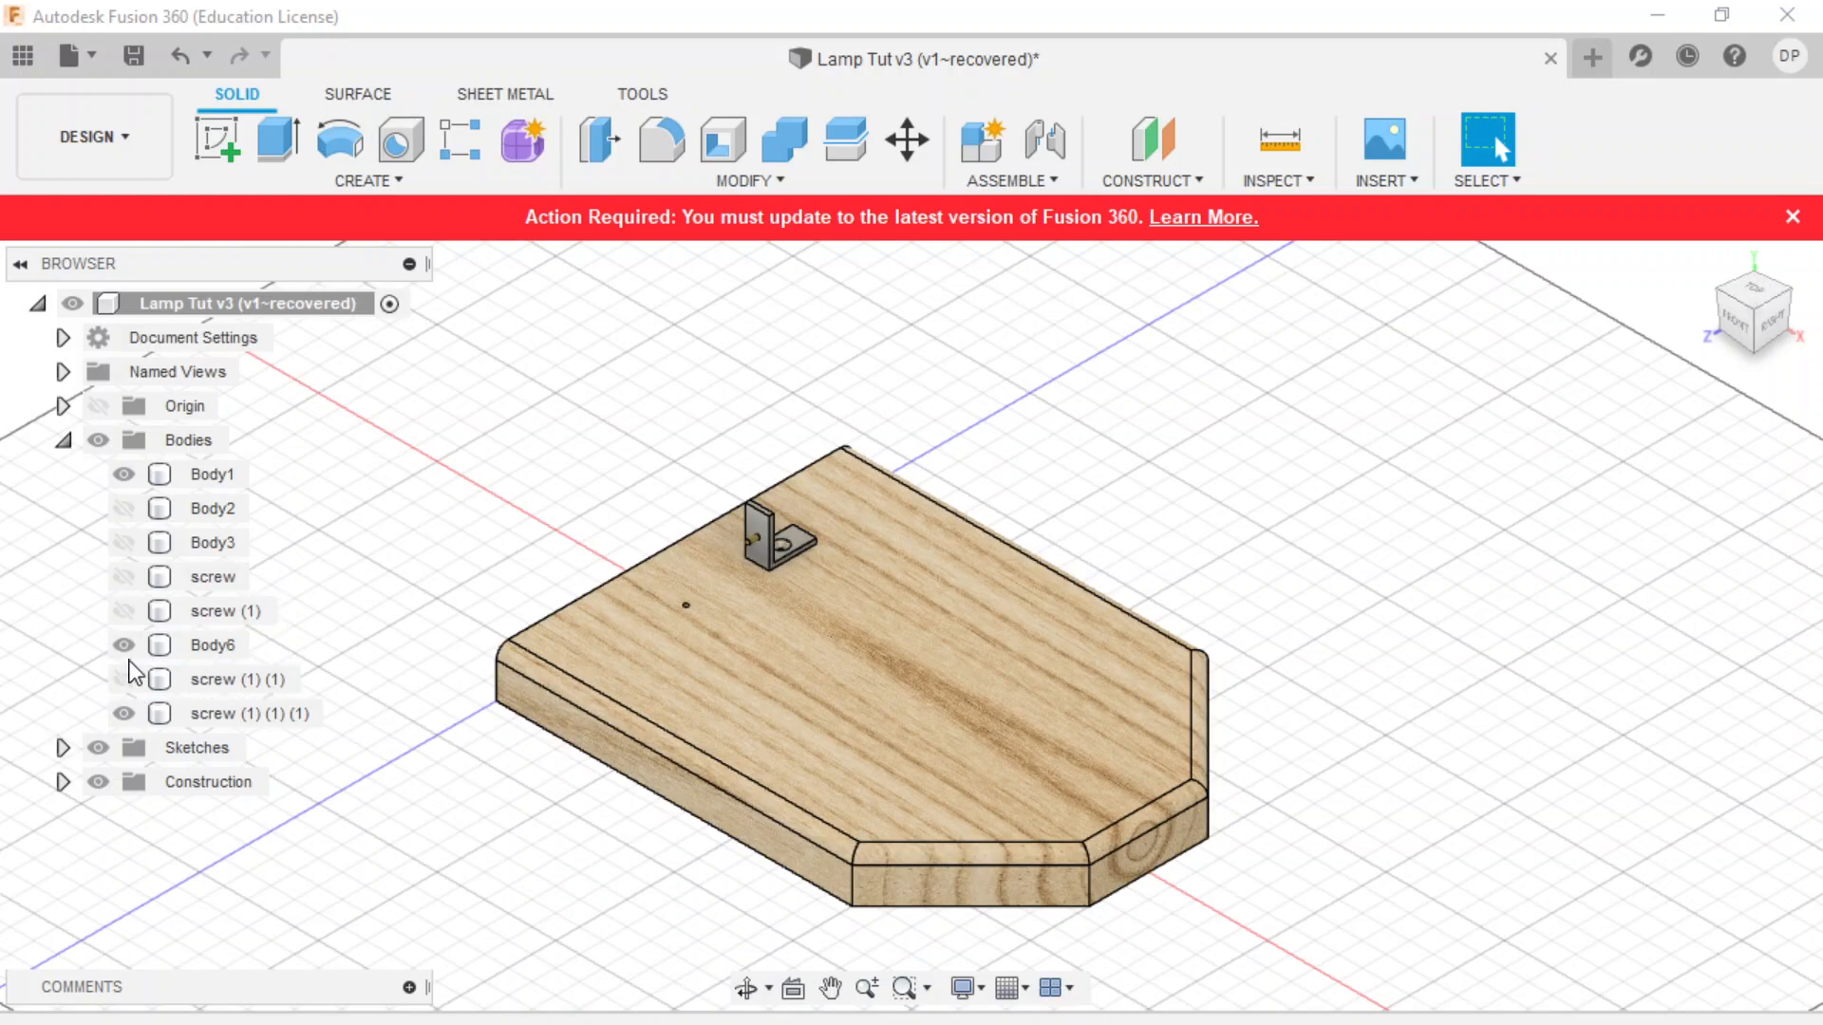
{"action": "left_click", "coordinate": [123, 644]}
{"action": "left_click", "coordinate": [123, 713]}
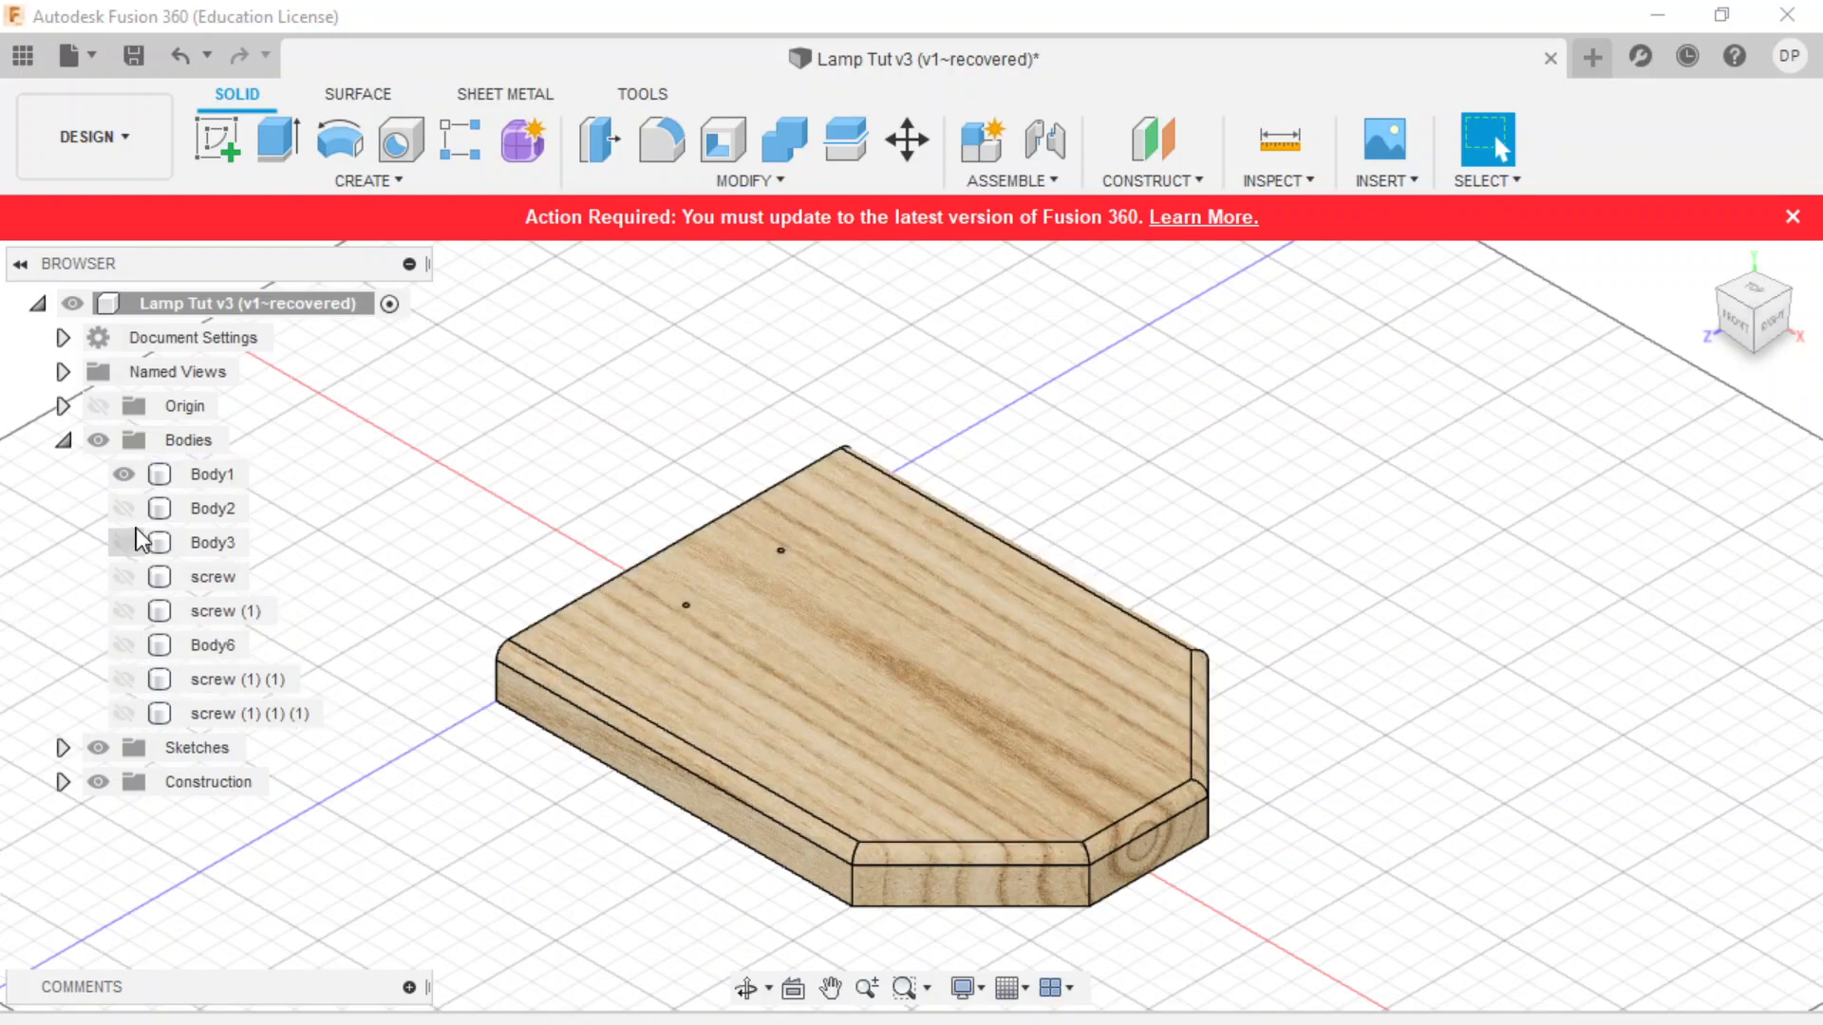
- Show the support block Body2, the bracket Body3, screw and screw (1) again, viewing the model from both sides
{"action": "left_click", "coordinate": [121, 508]}
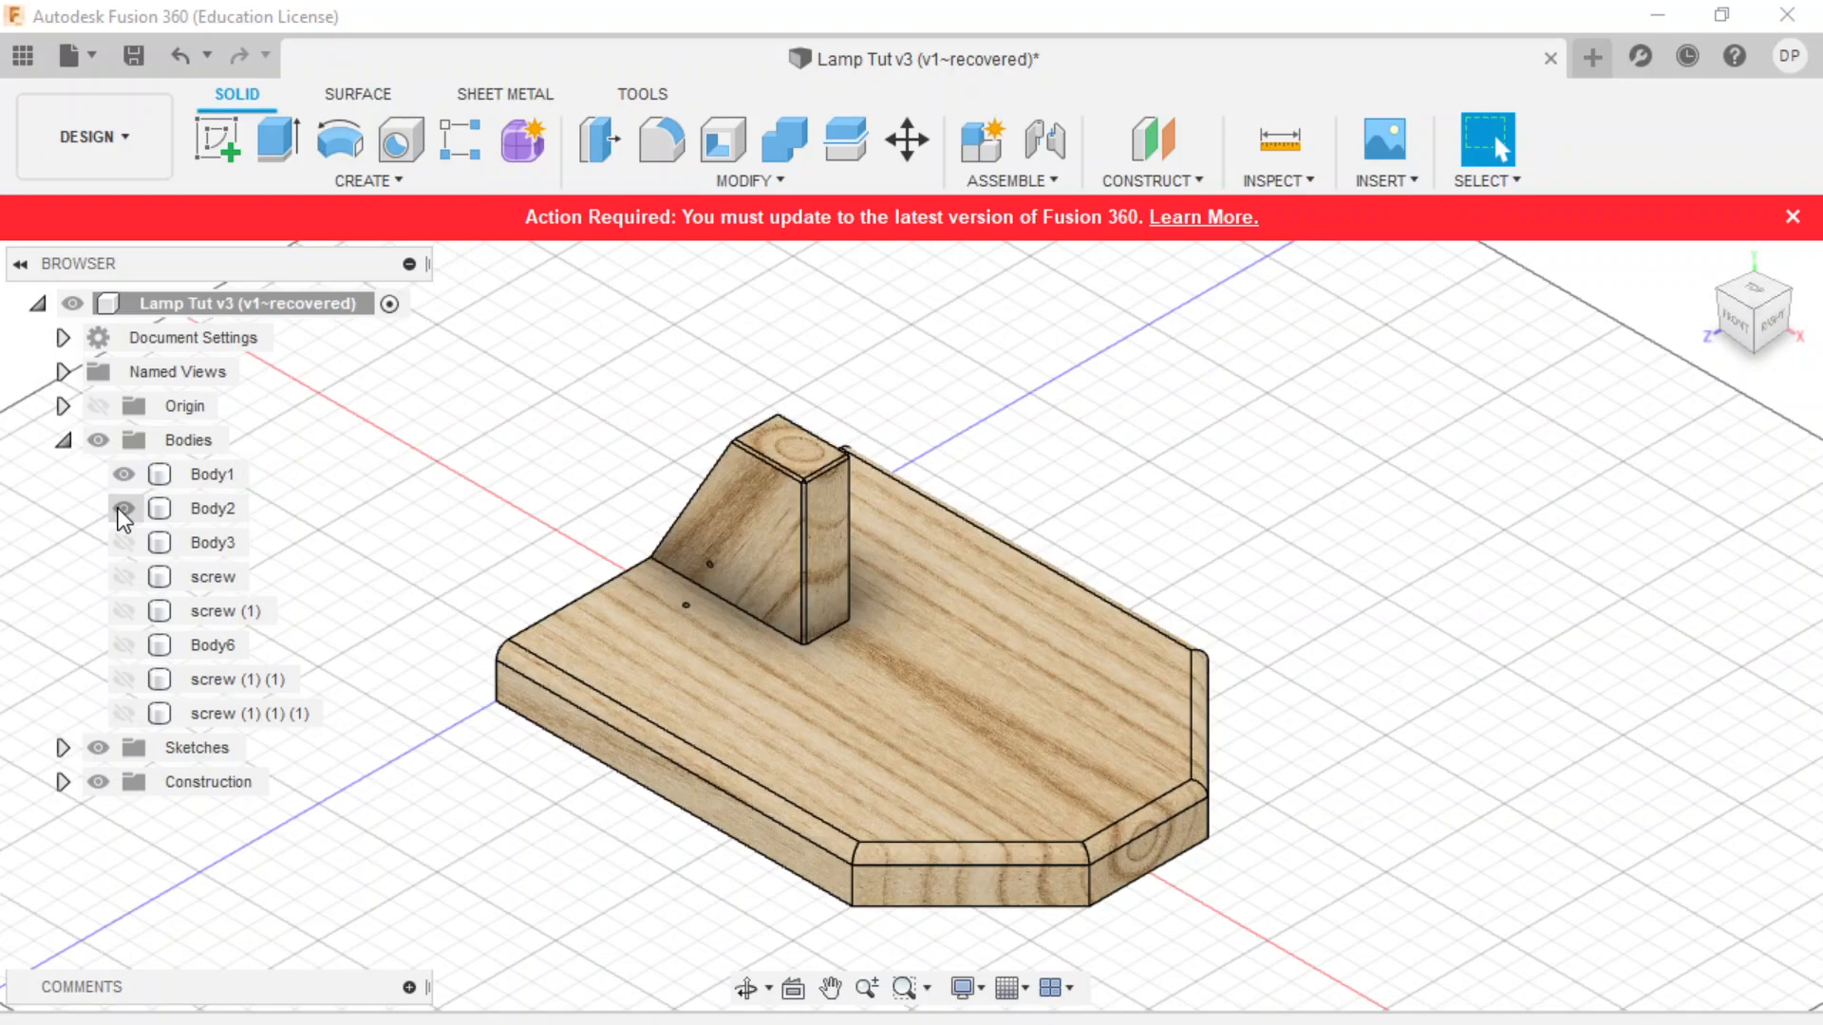
{"action": "left_click", "coordinate": [124, 542]}
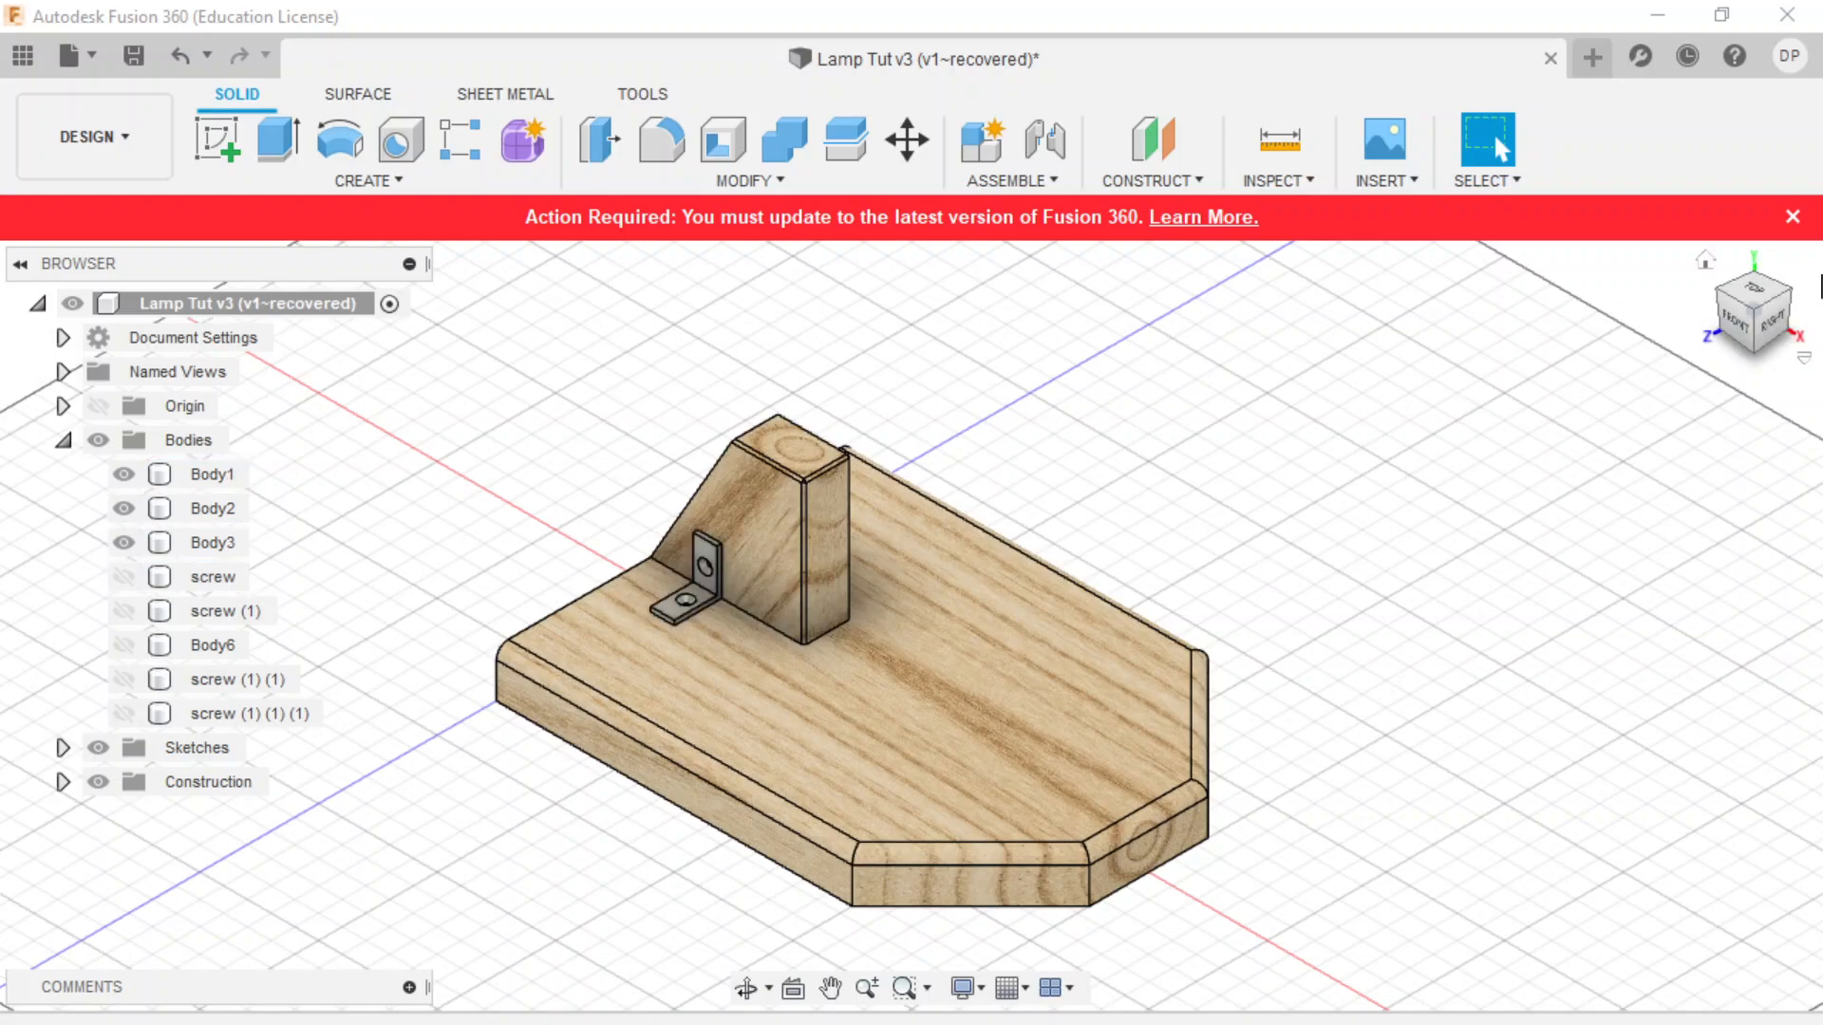
{"action": "left_click", "coordinate": [1785, 291]}
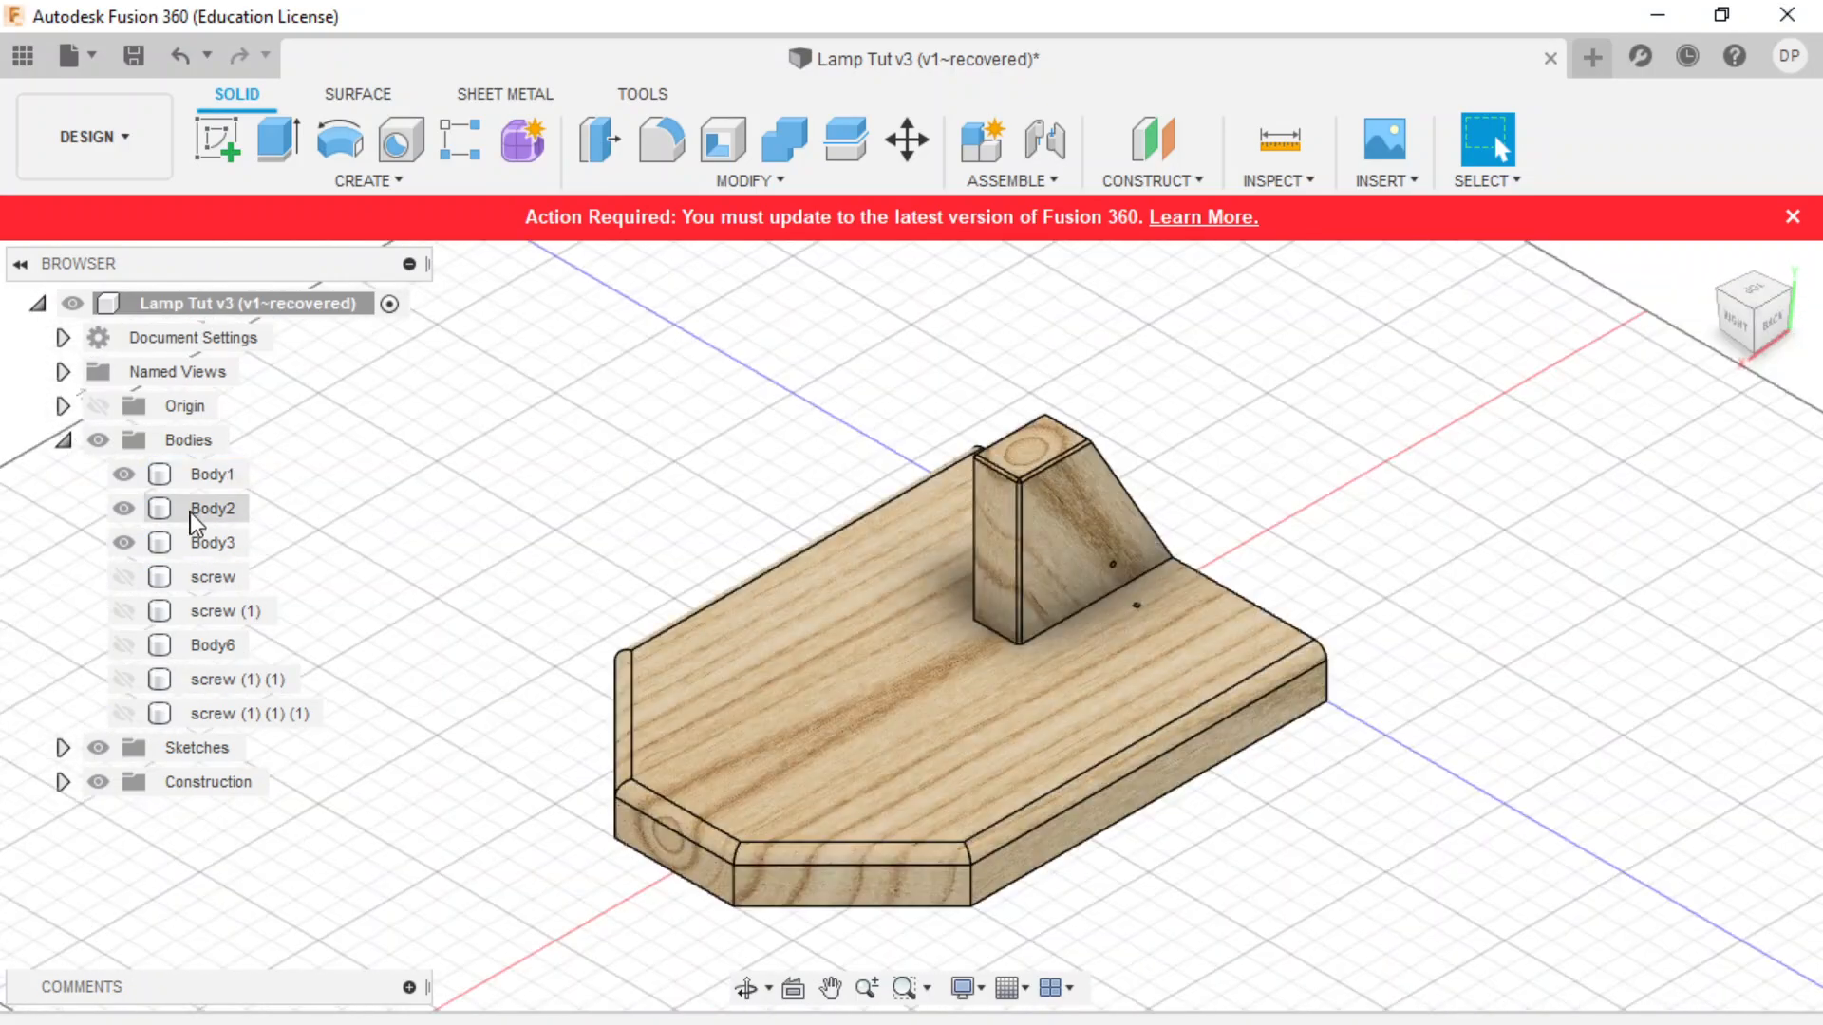
{"action": "left_click", "coordinate": [124, 576]}
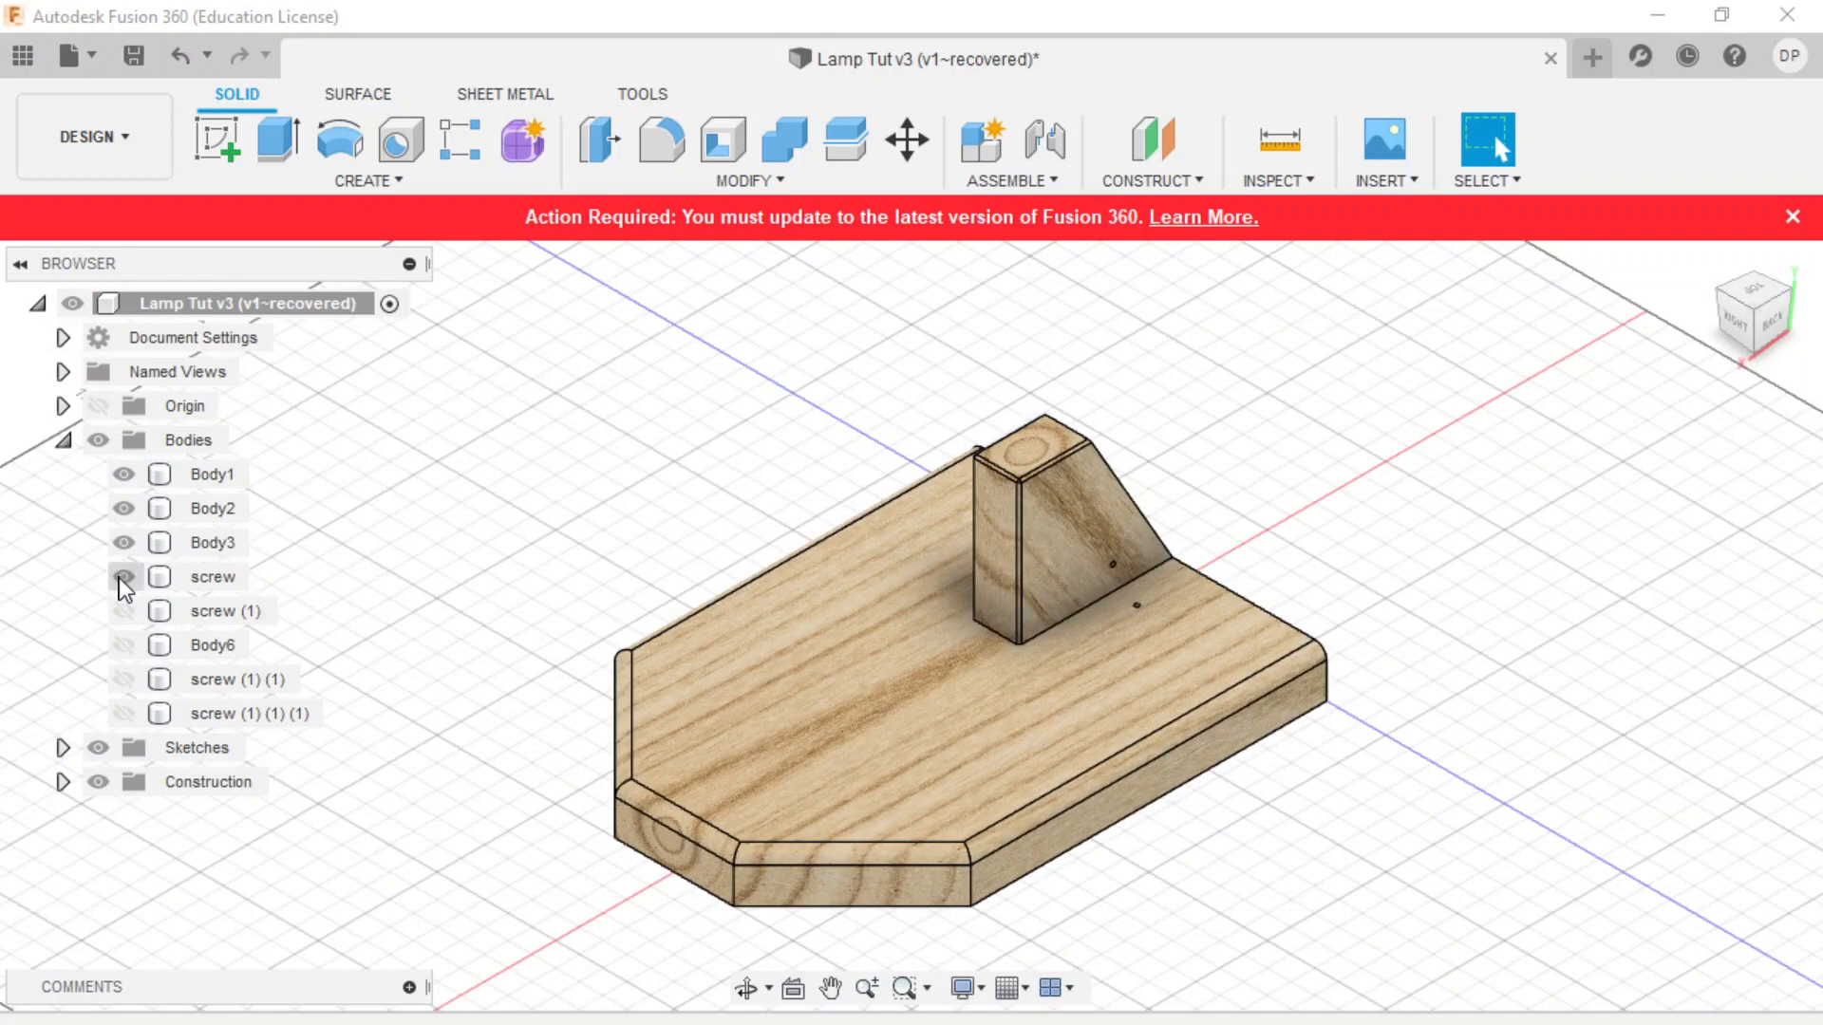
{"action": "left_click", "coordinate": [1720, 300]}
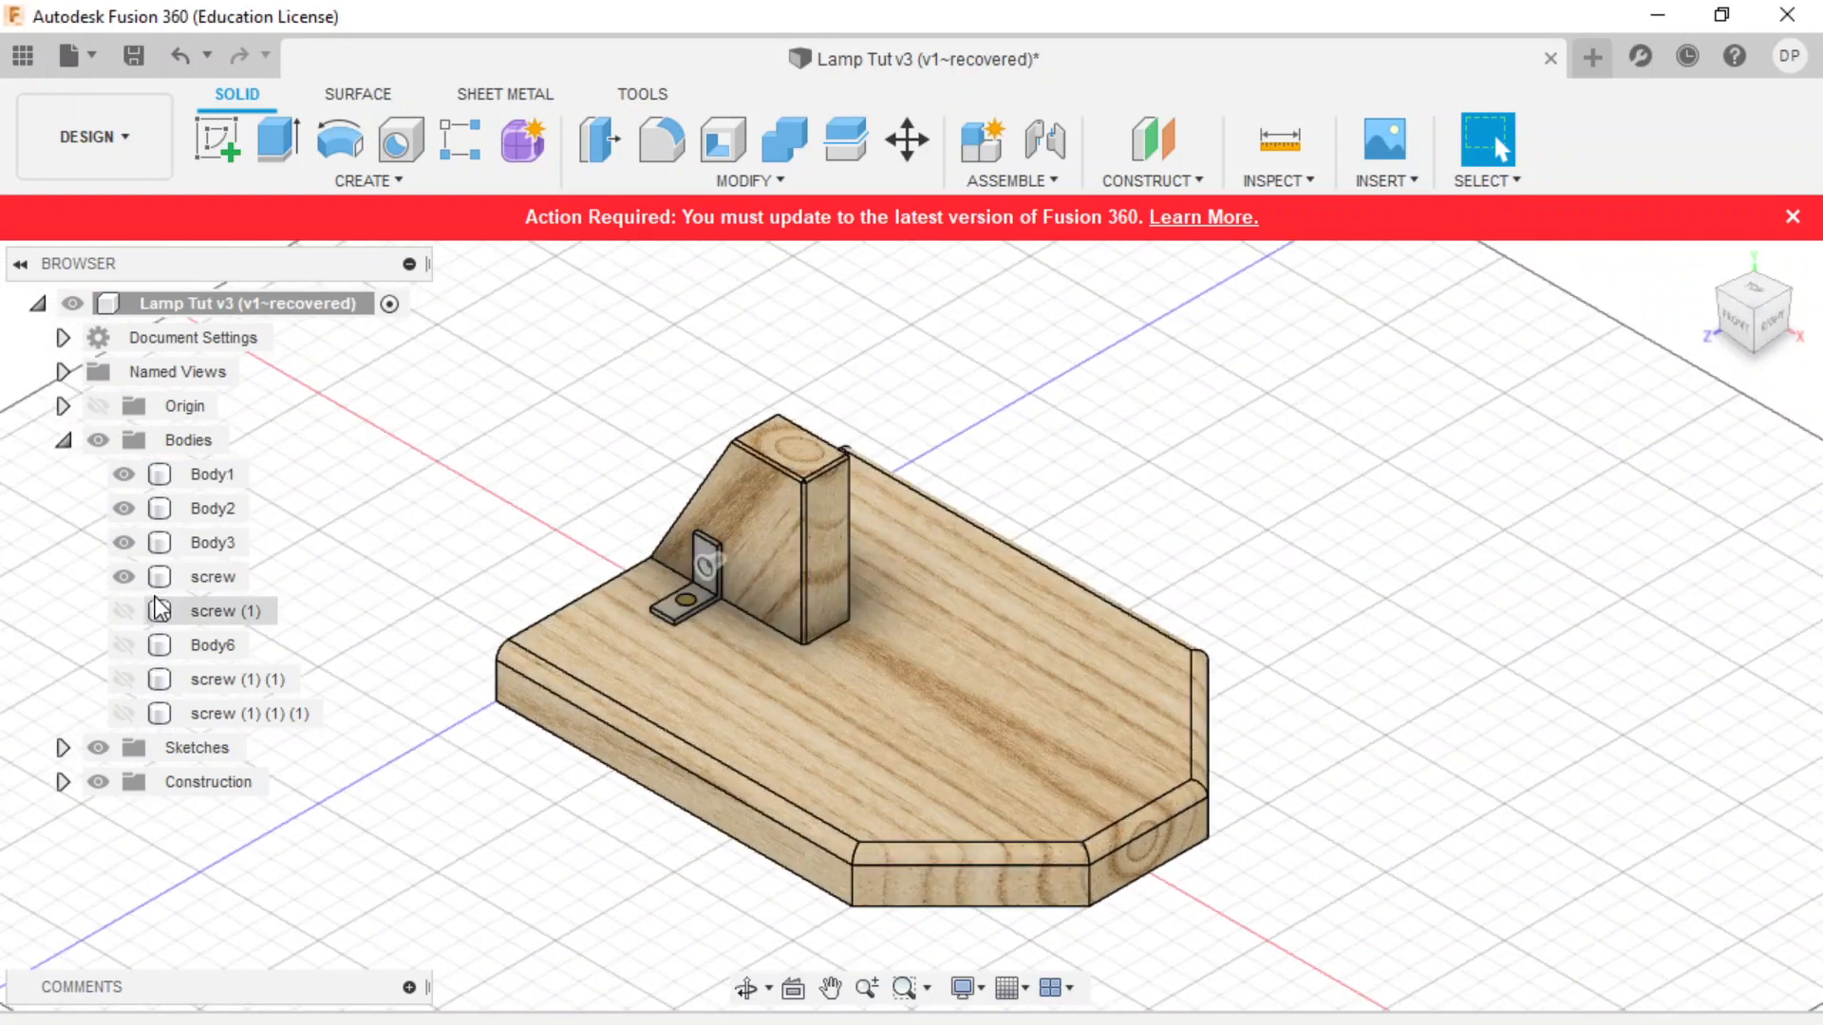
{"action": "left_click", "coordinate": [123, 610]}
- Show the second bracket Body6 and its screws, screw (1) (1) and screw (1) (1) (1), viewed from the opposite side
{"action": "left_click", "coordinate": [128, 647]}
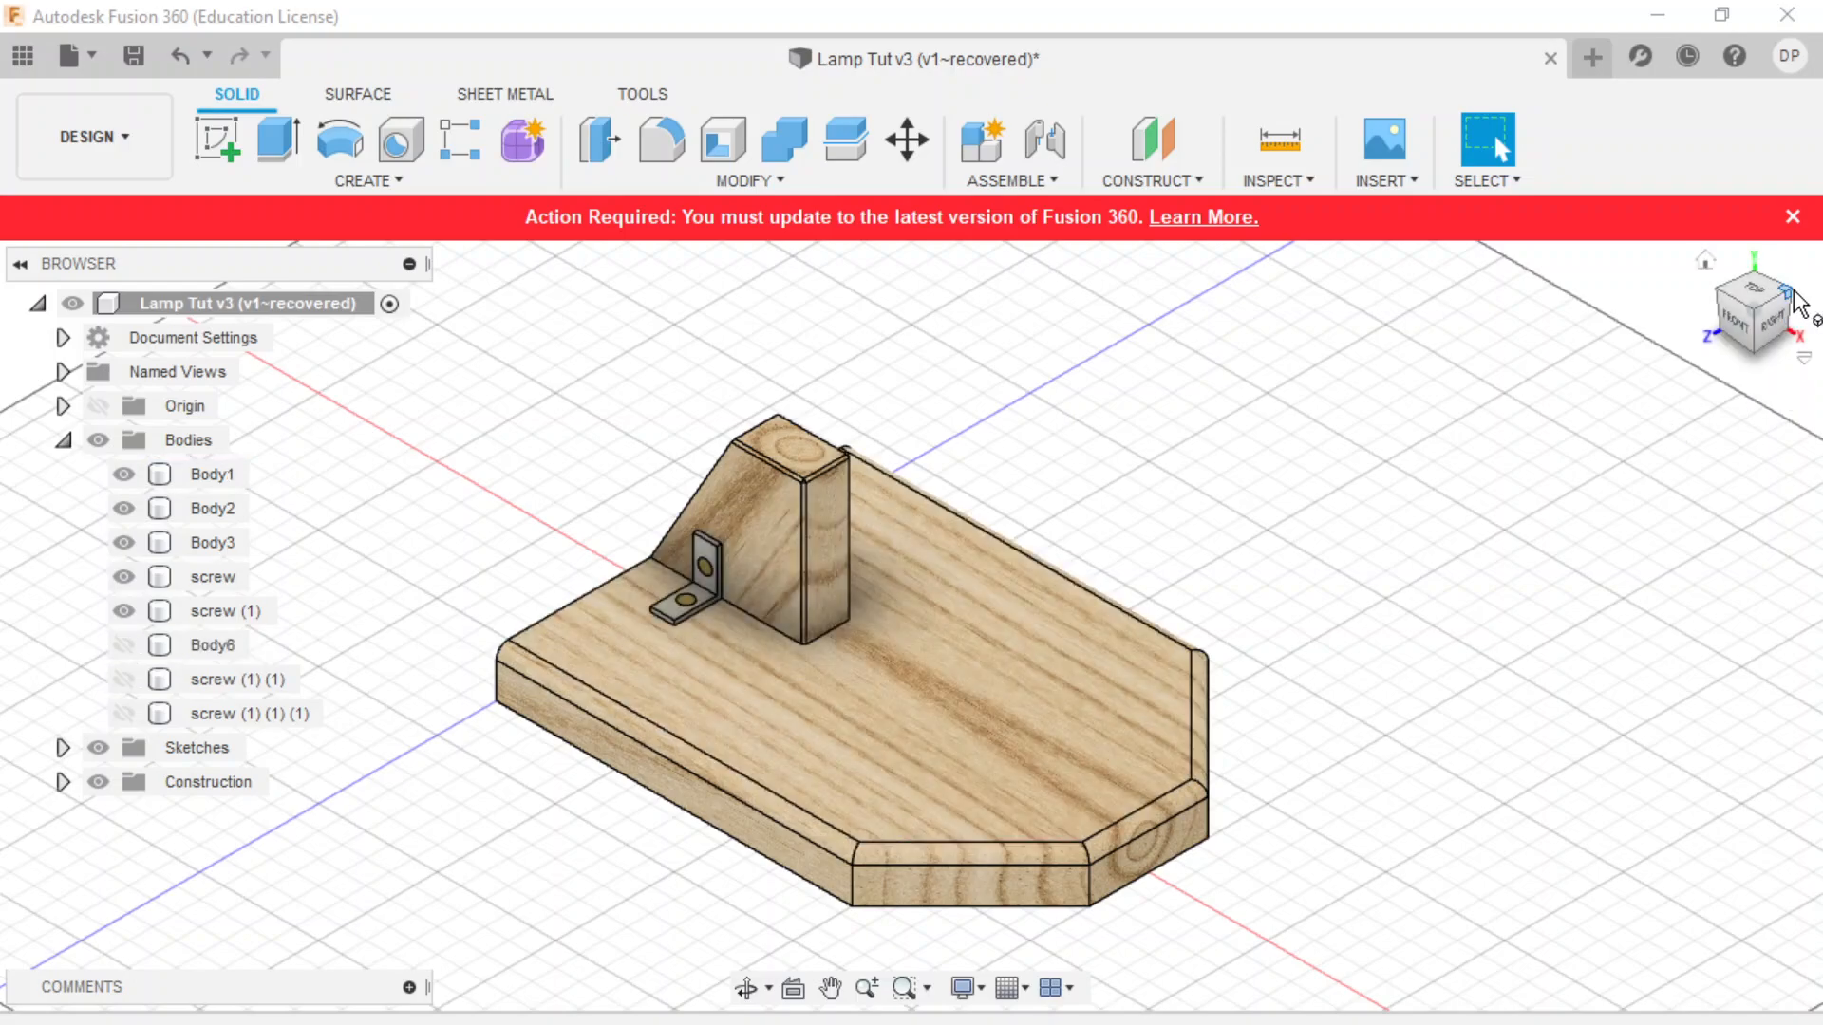
{"action": "left_click", "coordinate": [1790, 300]}
{"action": "left_click", "coordinate": [124, 645]}
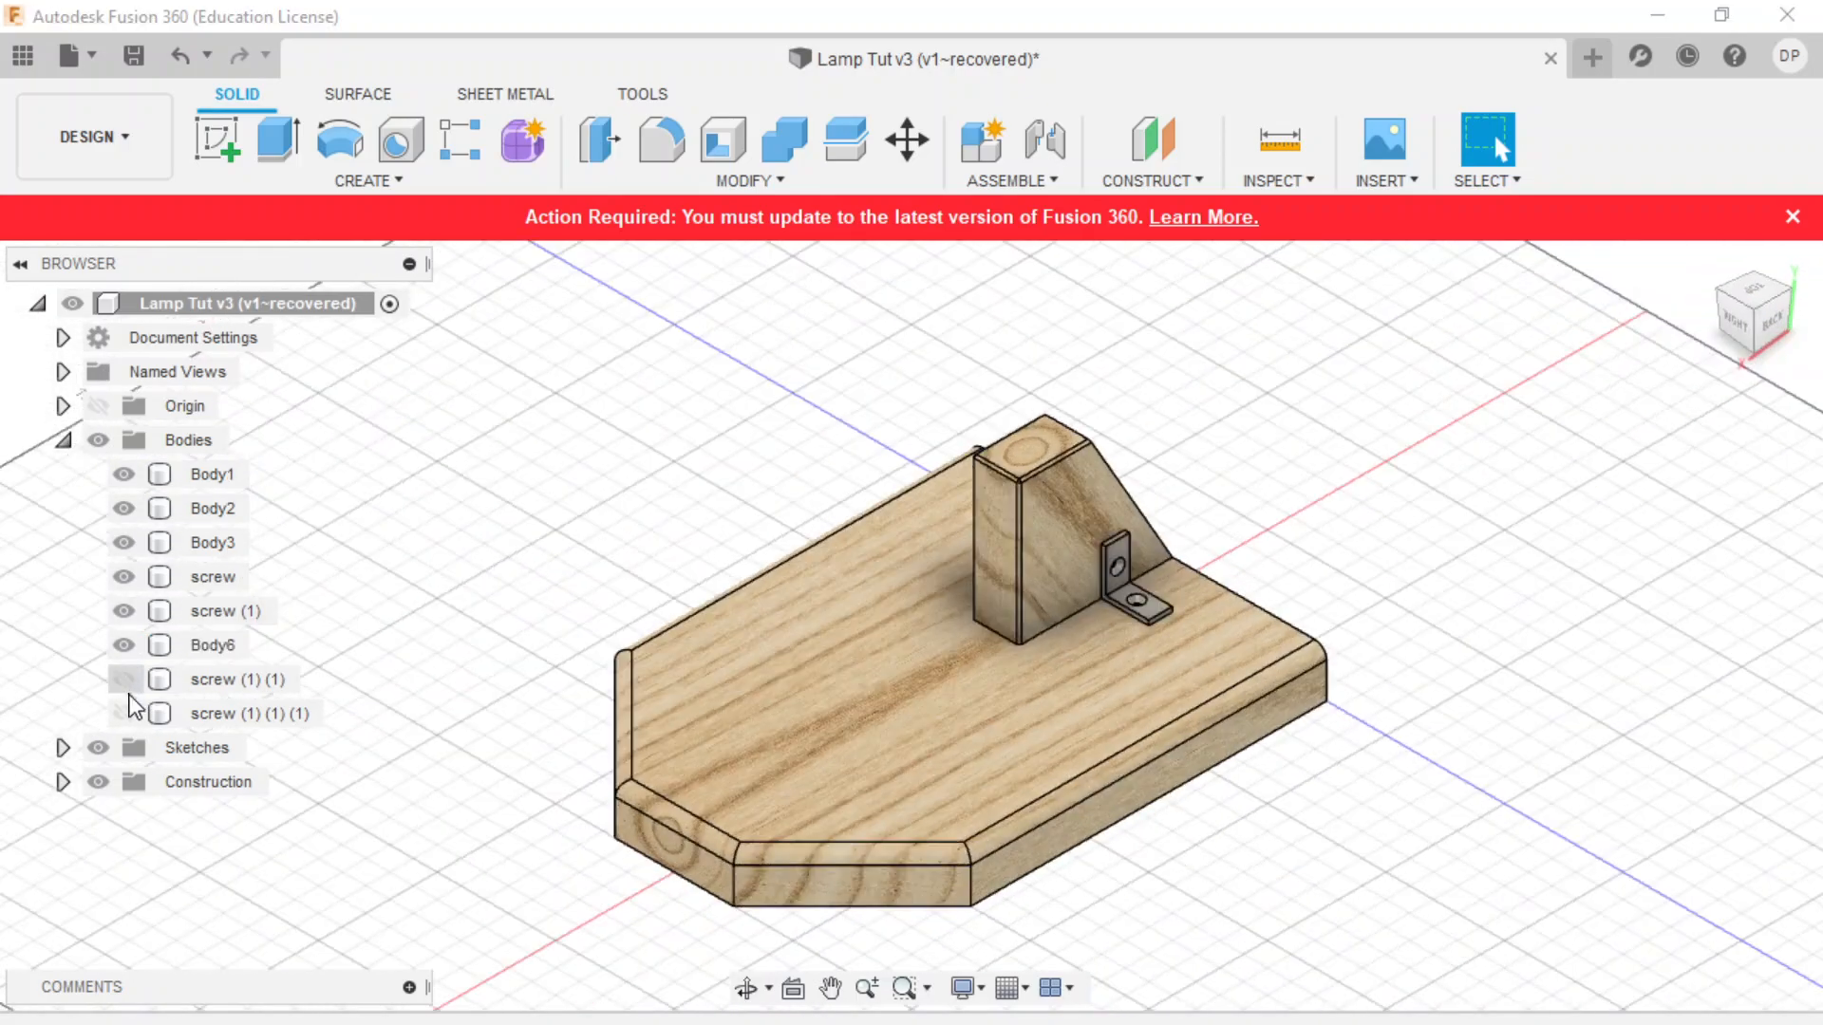
{"action": "left_click", "coordinate": [123, 678]}
{"action": "left_click", "coordinate": [124, 713]}
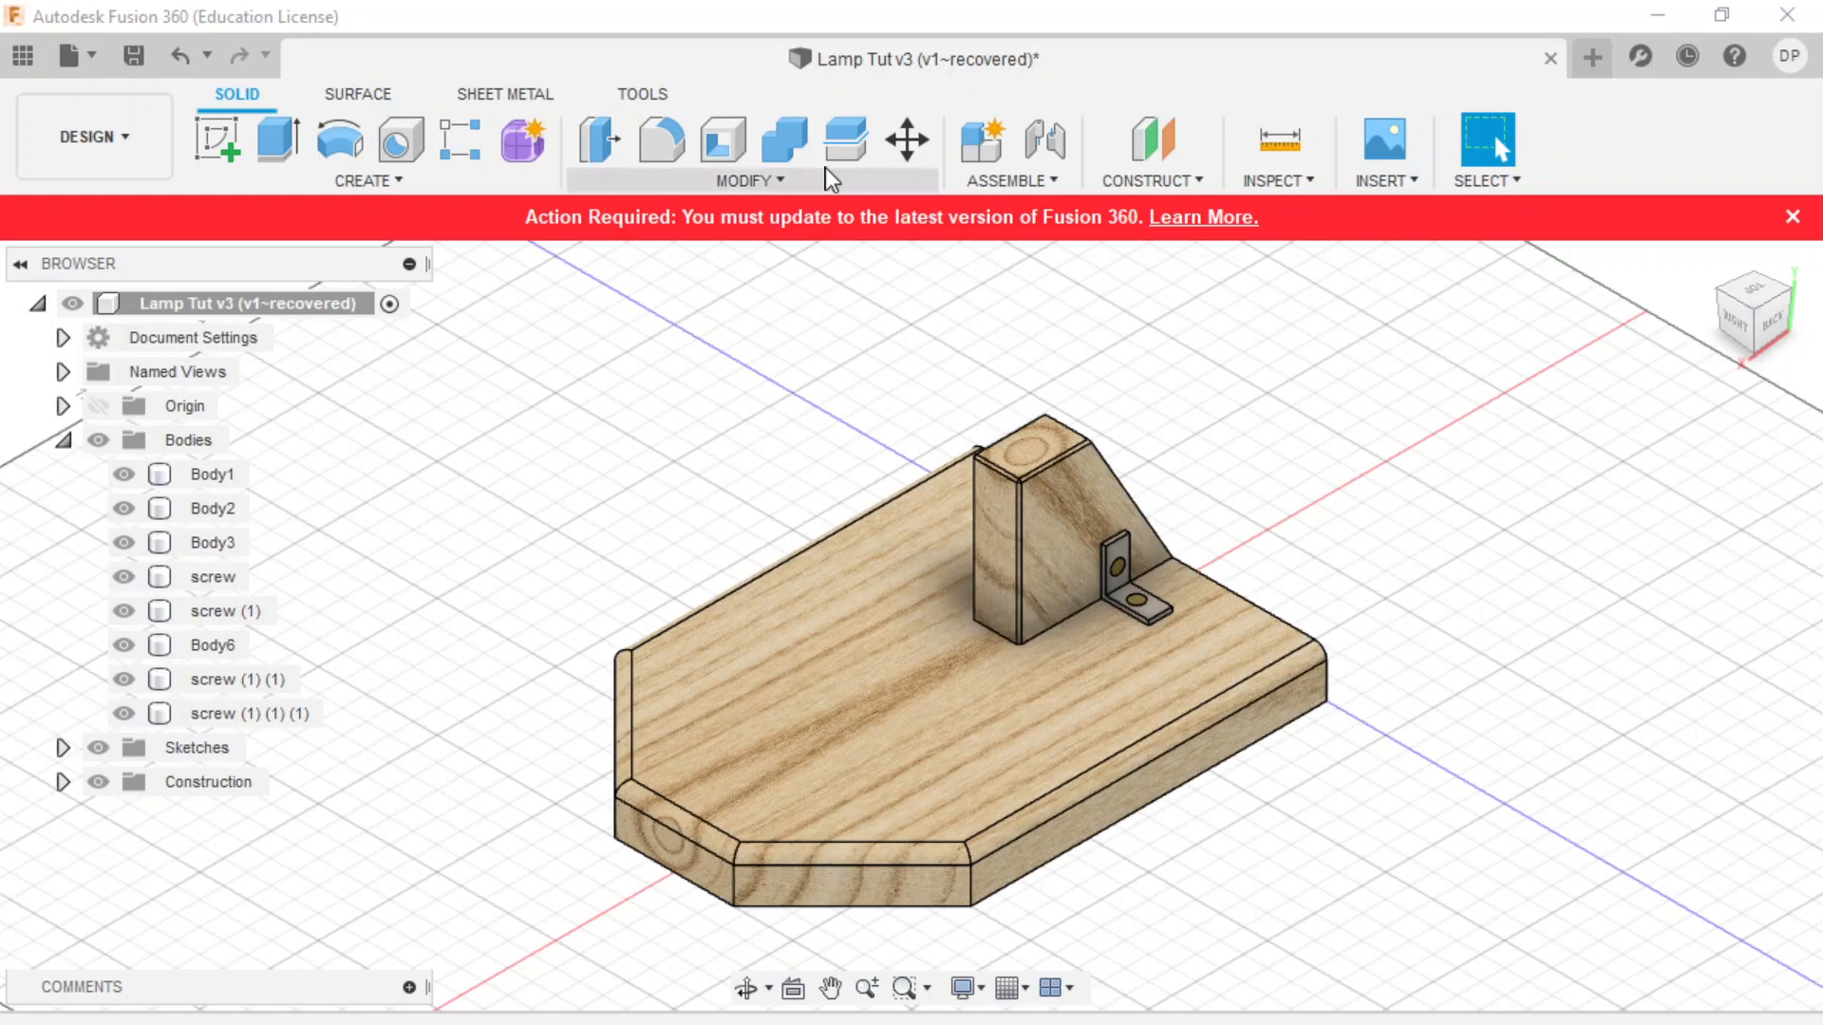
- Create a new sketch on the front-facing origin plane, parallel to the support block's side face
{"action": "left_click", "coordinate": [213, 141]}
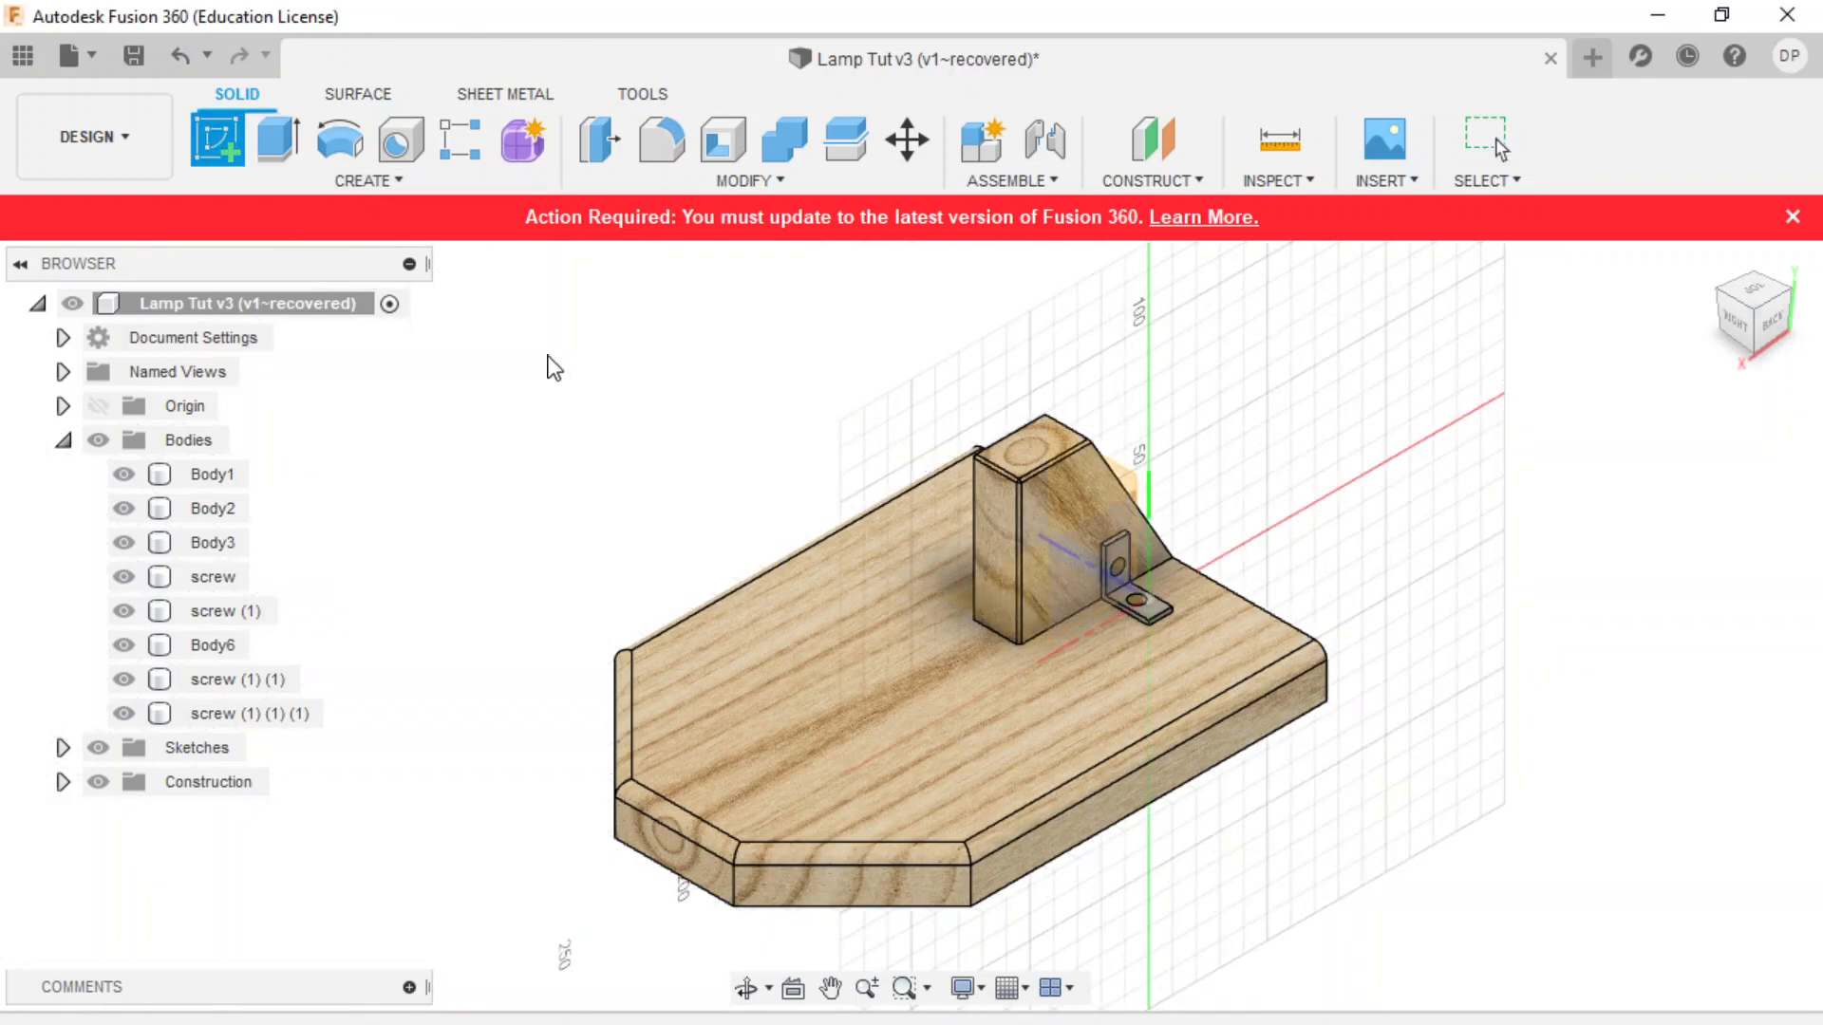
{"action": "left_click", "coordinate": [1126, 477]}
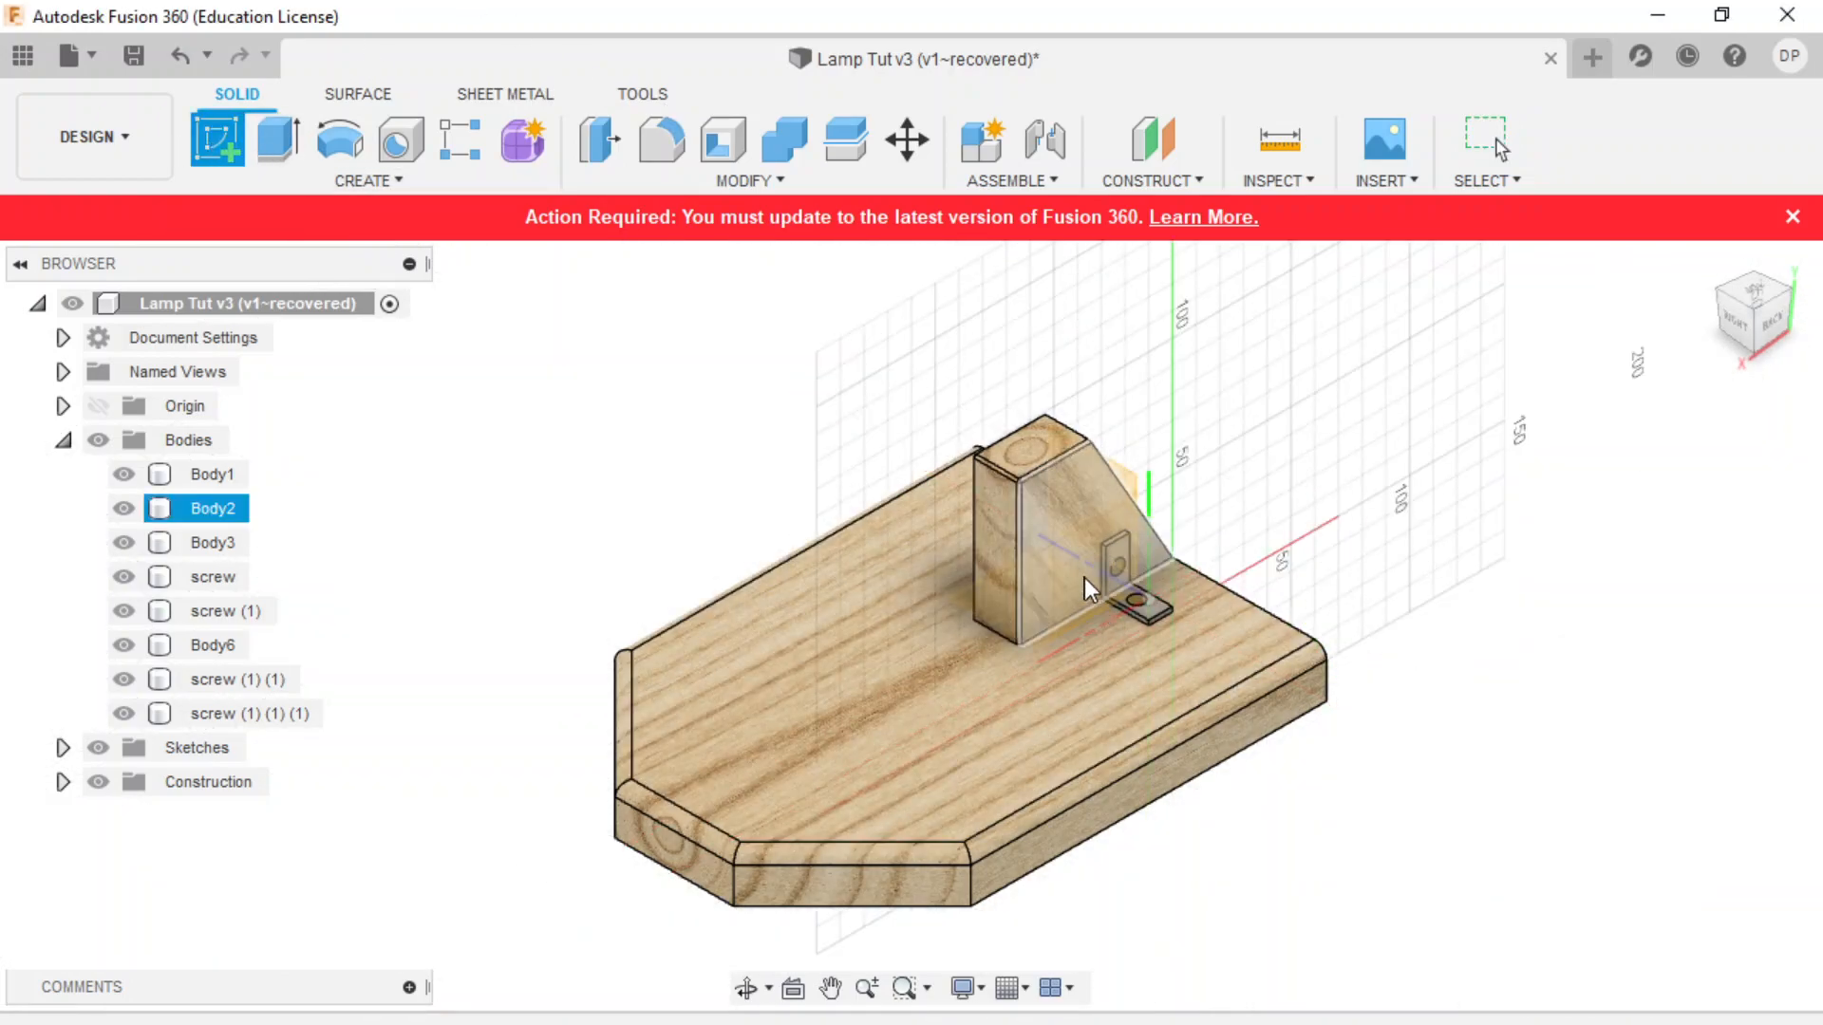
{"action": "left_click", "coordinate": [1706, 263]}
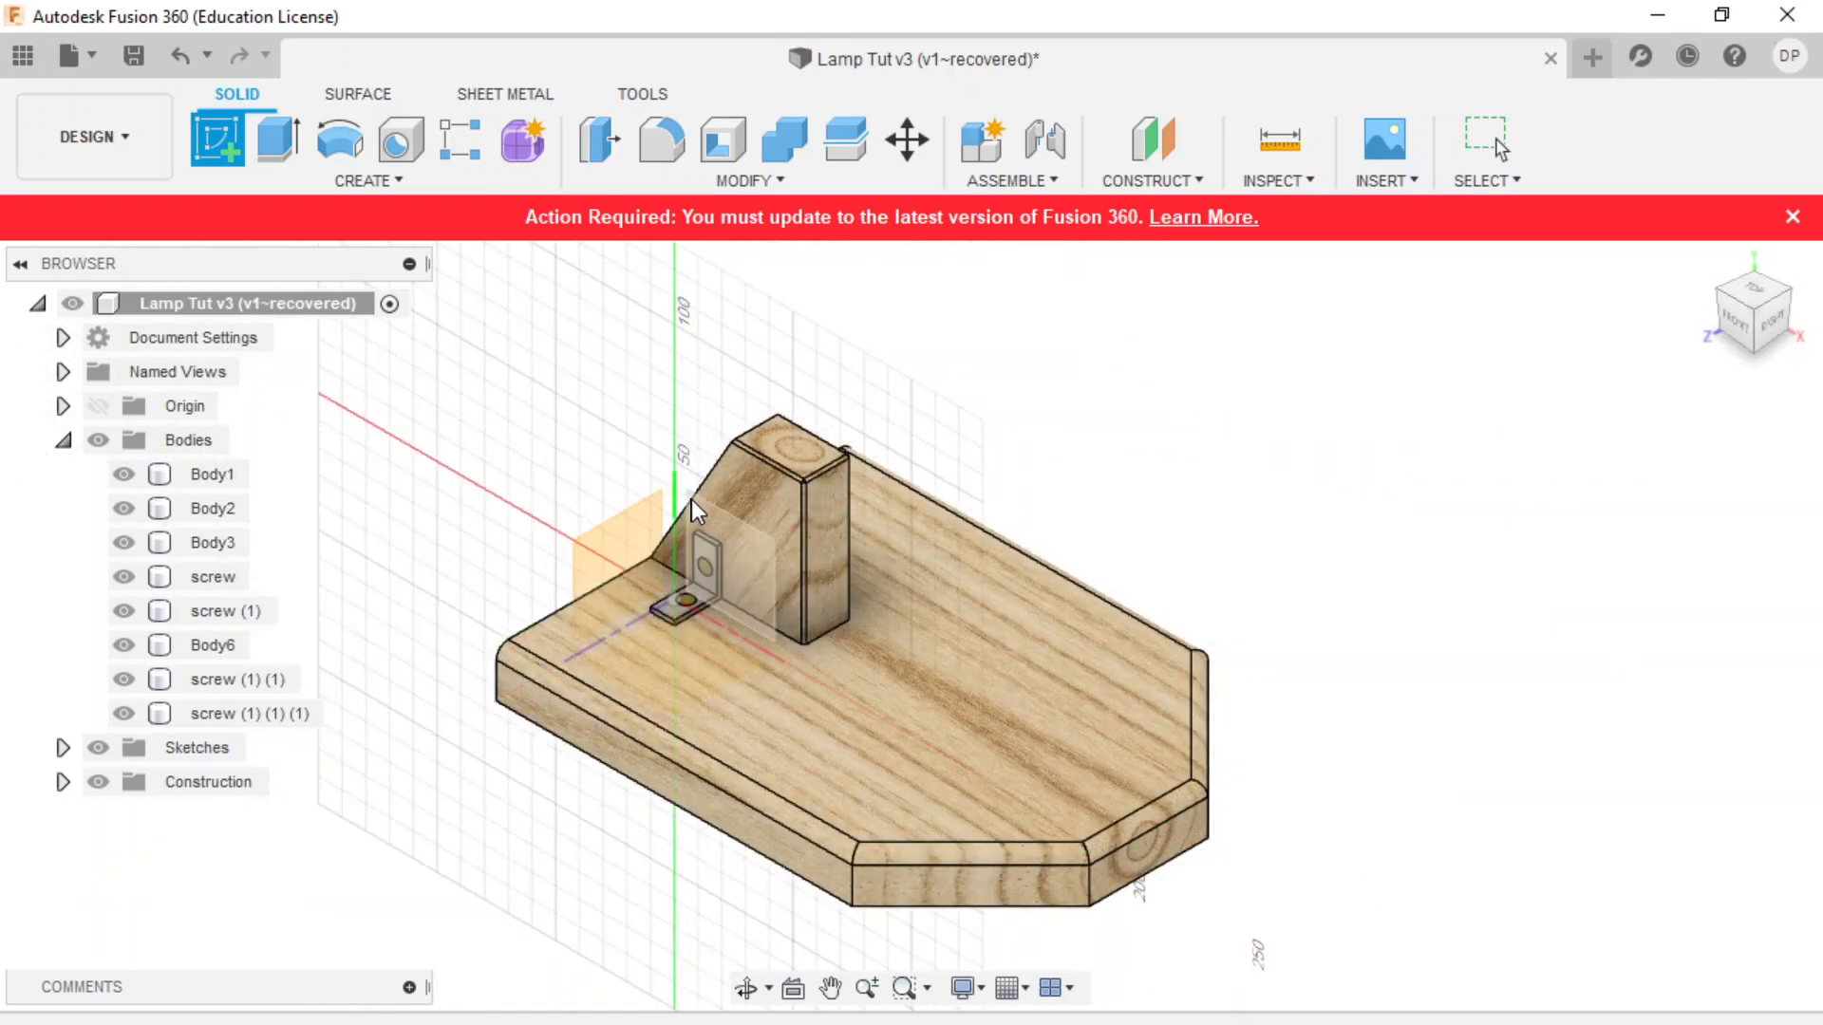
{"action": "left_click", "coordinate": [689, 506]}
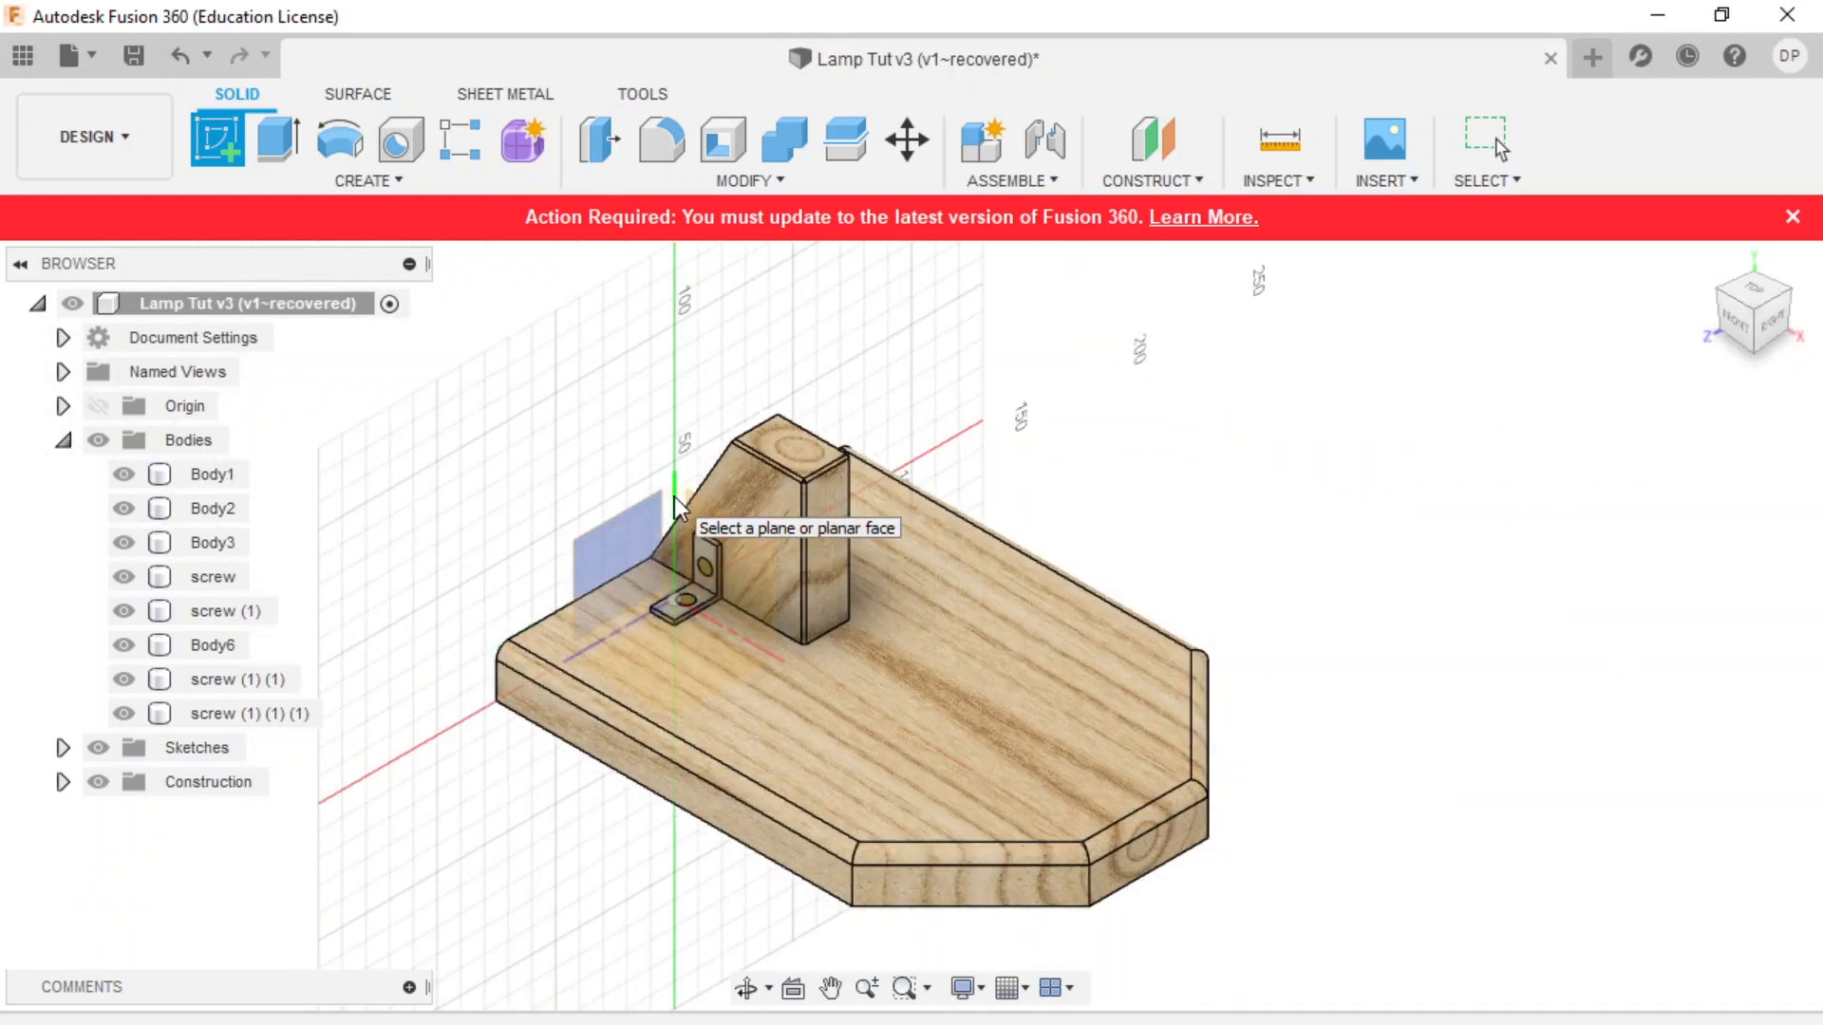
{"action": "left_click", "coordinate": [424, 187]}
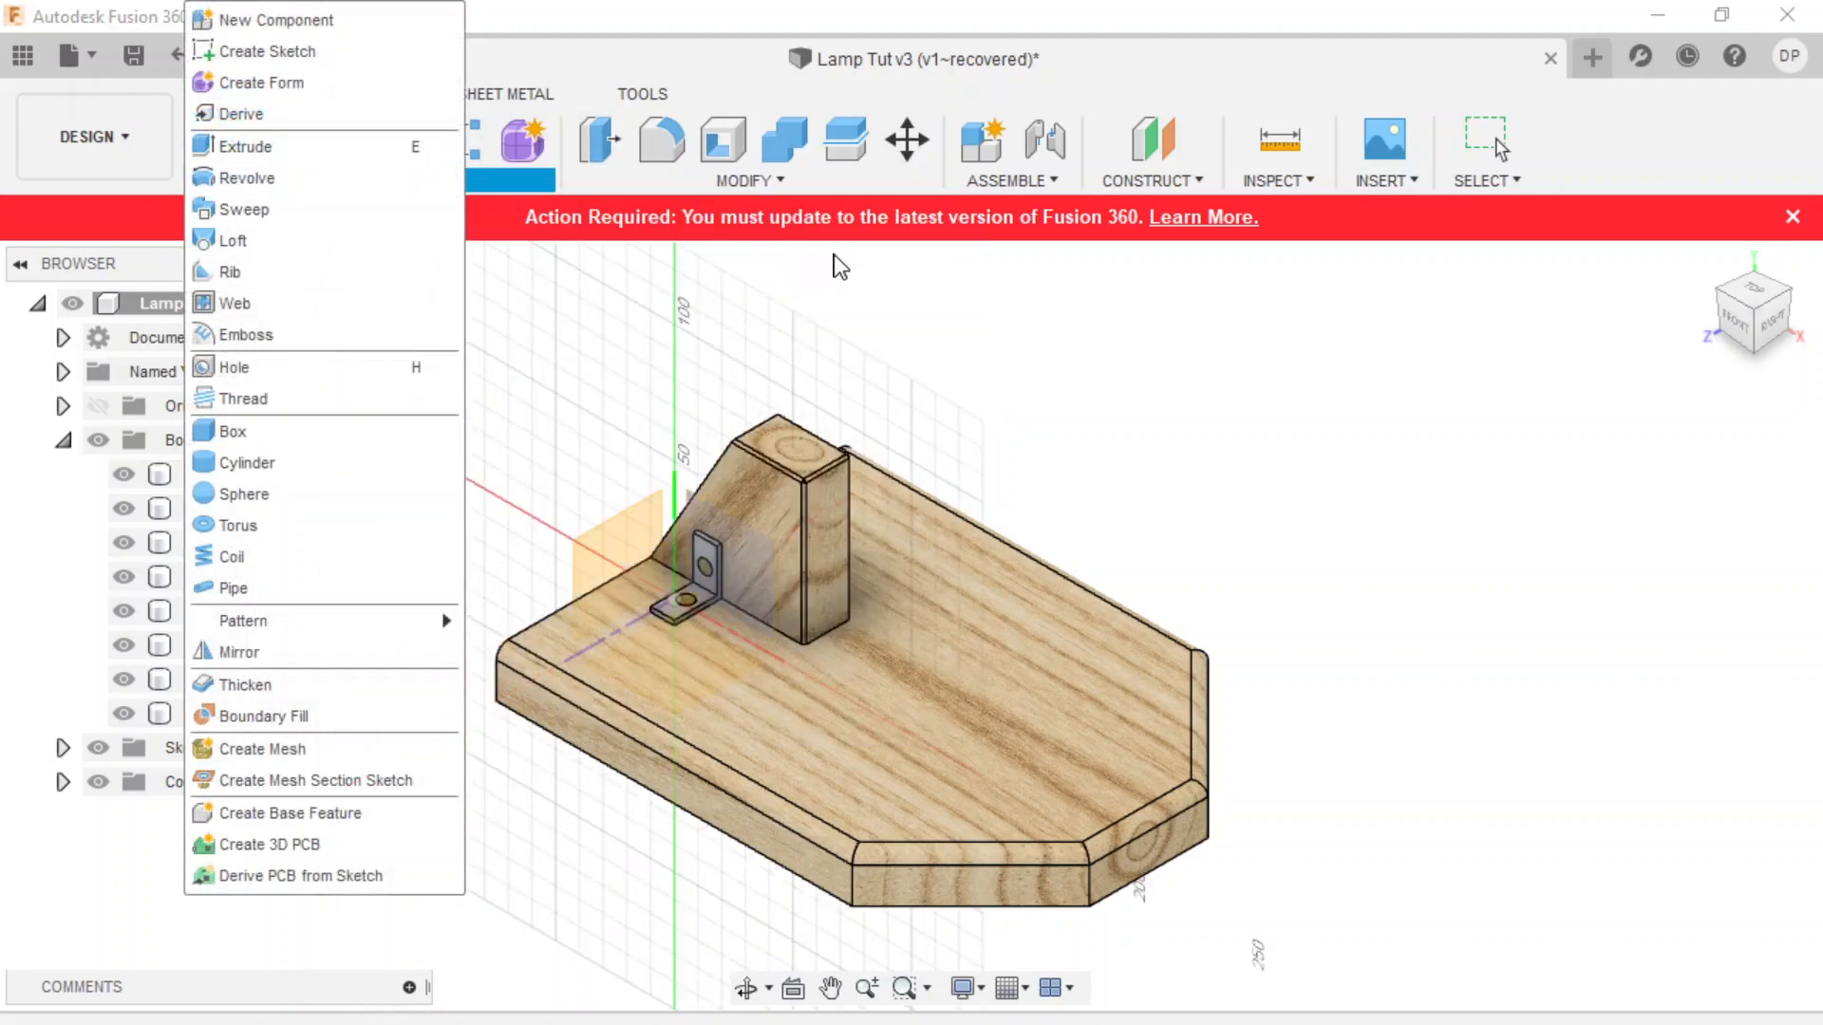
{"action": "left_click", "coordinate": [218, 147]}
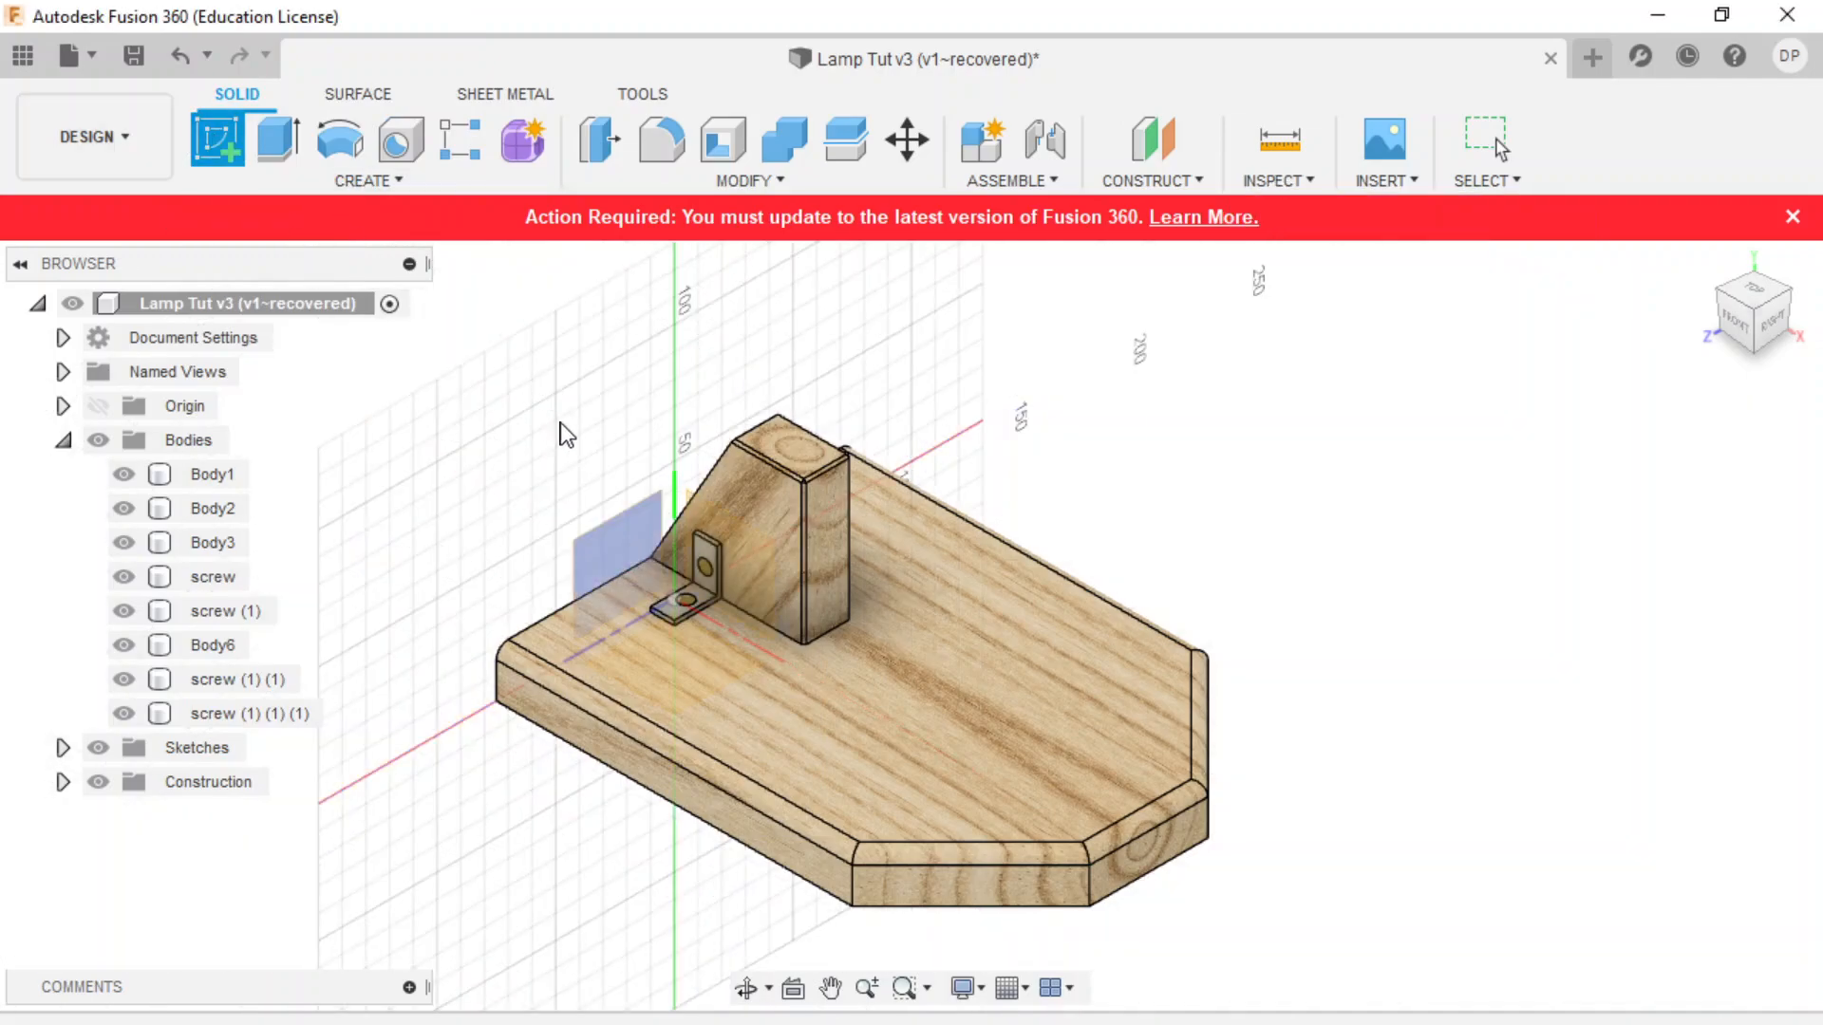
{"action": "left_click", "coordinate": [693, 508]}
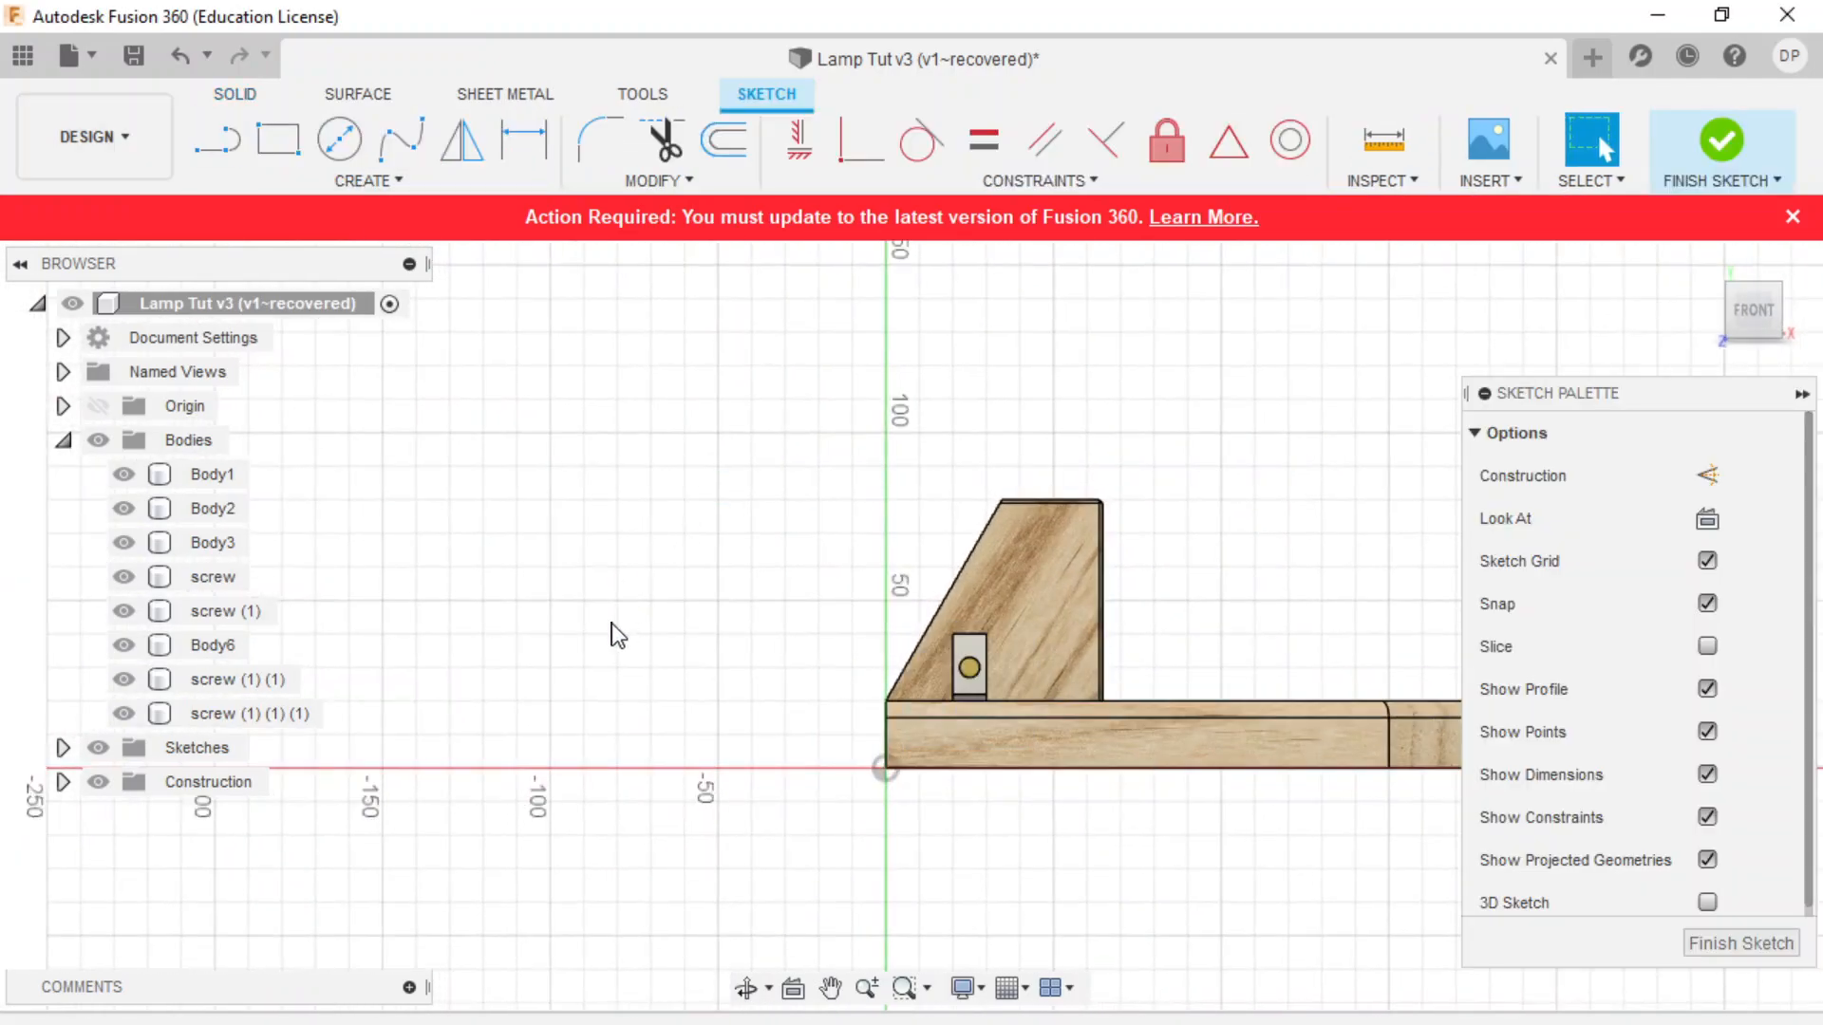
{"action": "scroll", "coordinate": [611, 623], "scroll_direction": "down", "scroll_amount": 2}
{"action": "middle_click_drag", "start_coordinate": [950, 437], "coordinate": [809, 467]}
{"action": "scroll", "coordinate": [814, 483], "scroll_direction": "down", "scroll_amount": 2}
{"action": "scroll", "coordinate": [815, 475], "scroll_direction": "up", "scroll_amount": 3}
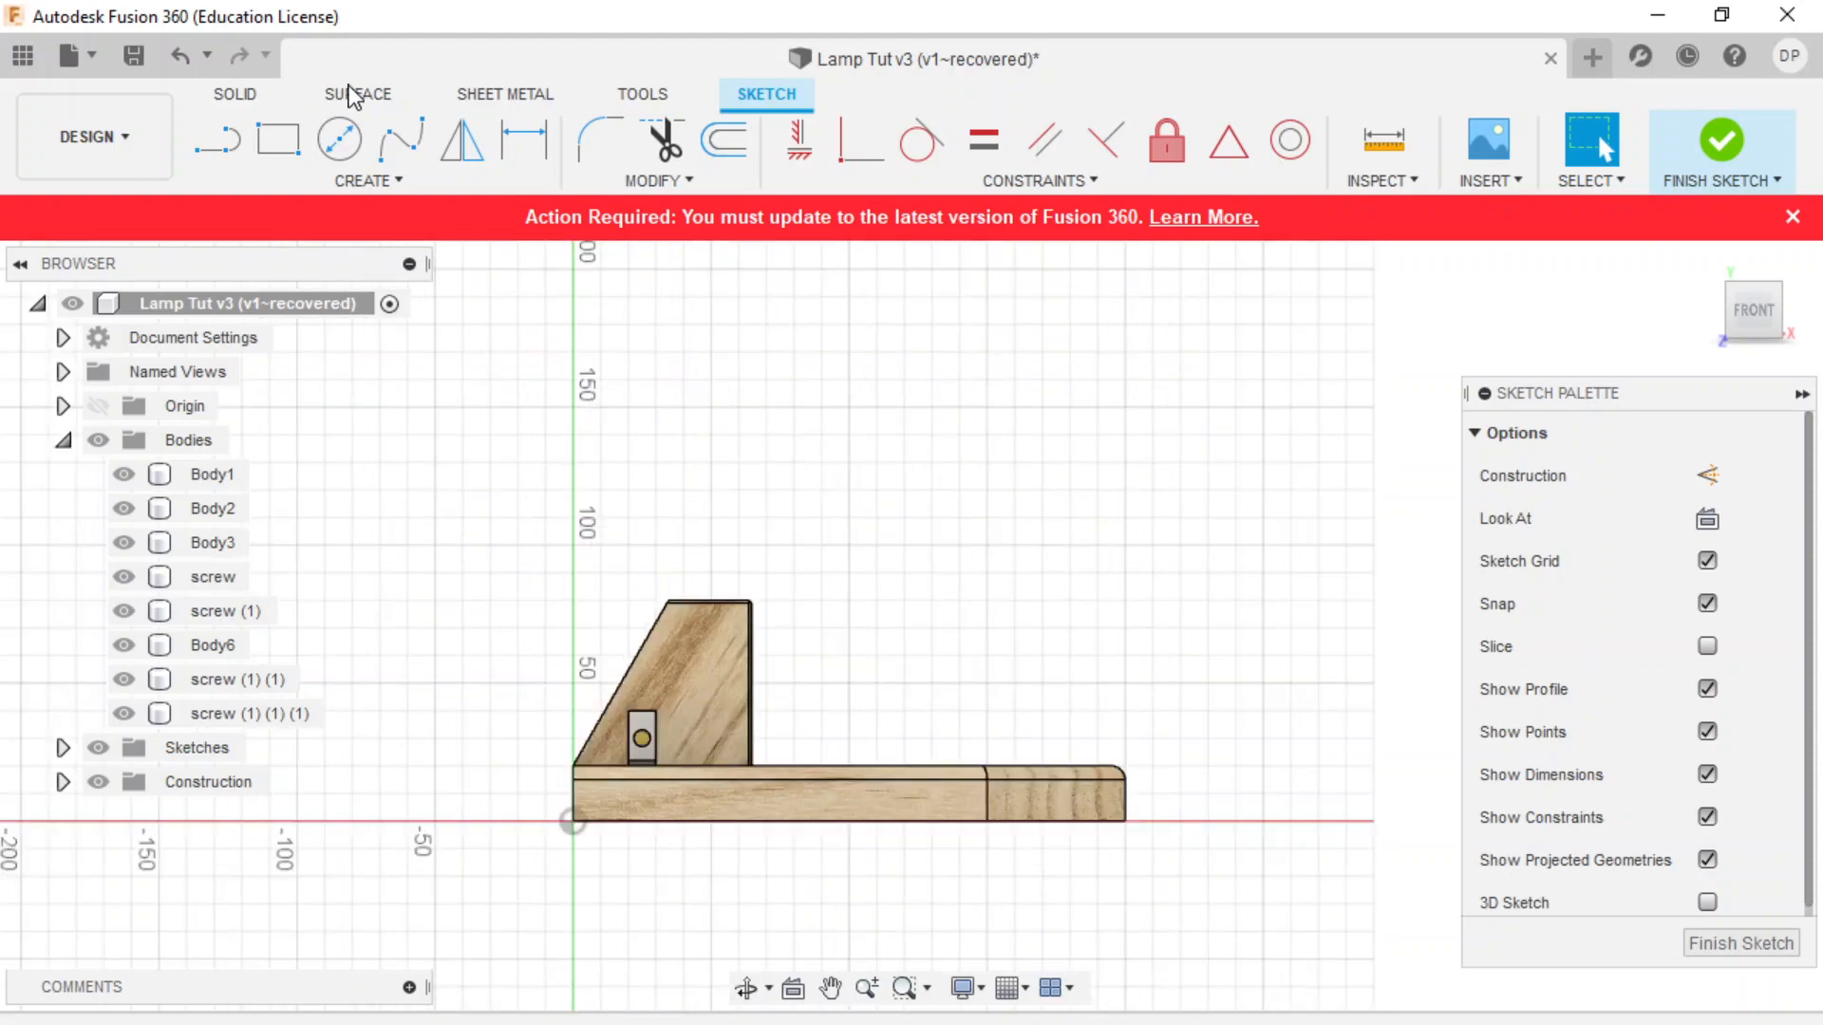
{"action": "left_click", "coordinate": [236, 138]}
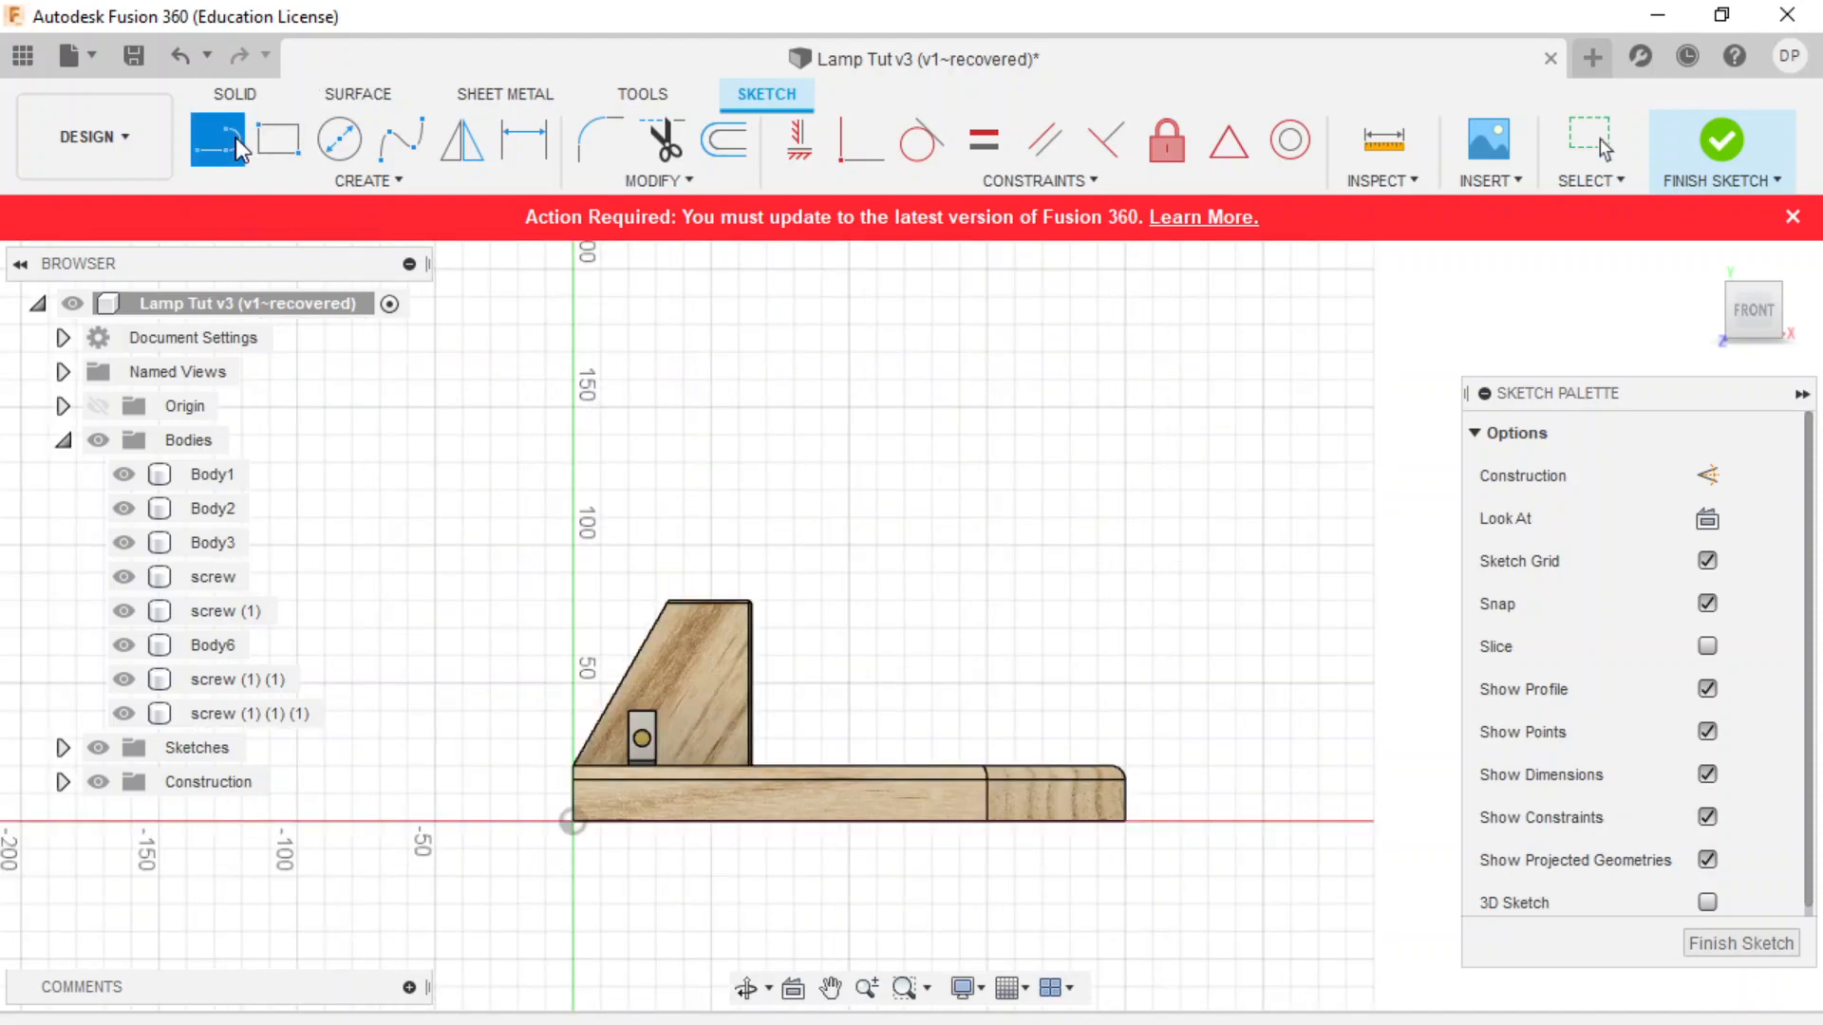
{"action": "scroll", "coordinate": [475, 670], "scroll_direction": "up", "scroll_amount": 2}
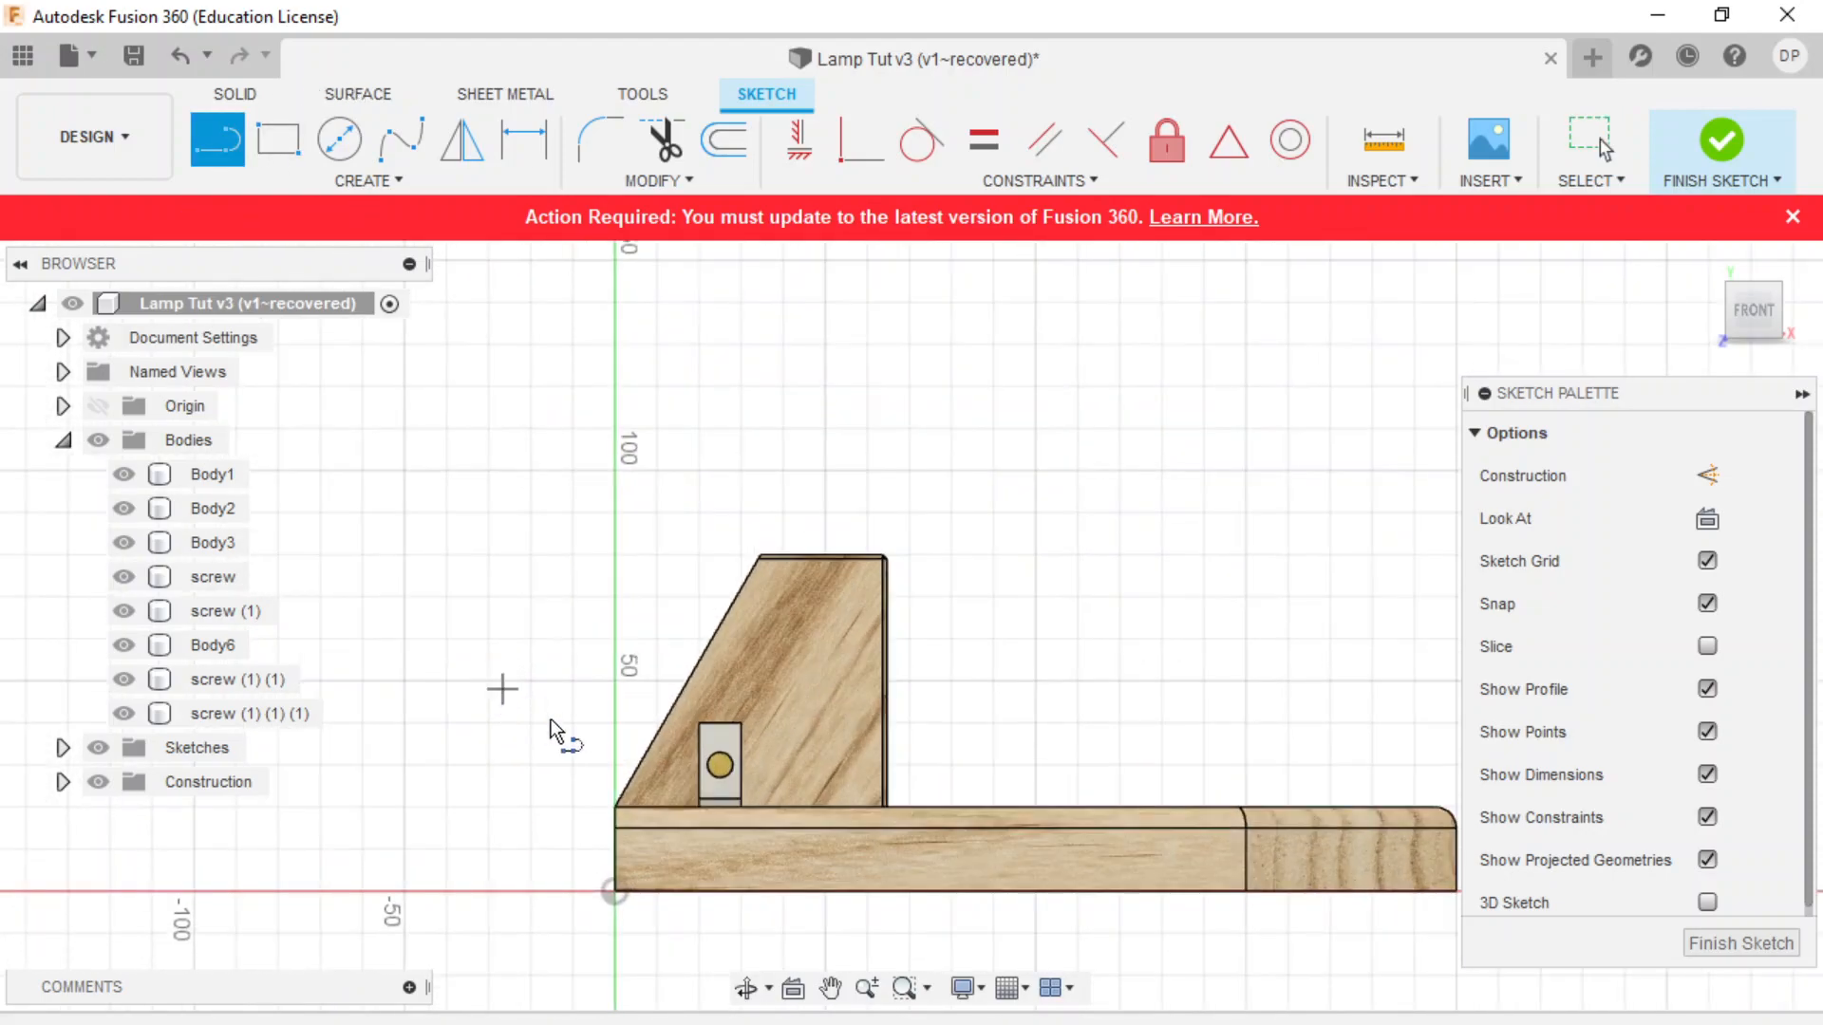
{"action": "left_click", "coordinate": [628, 798]}
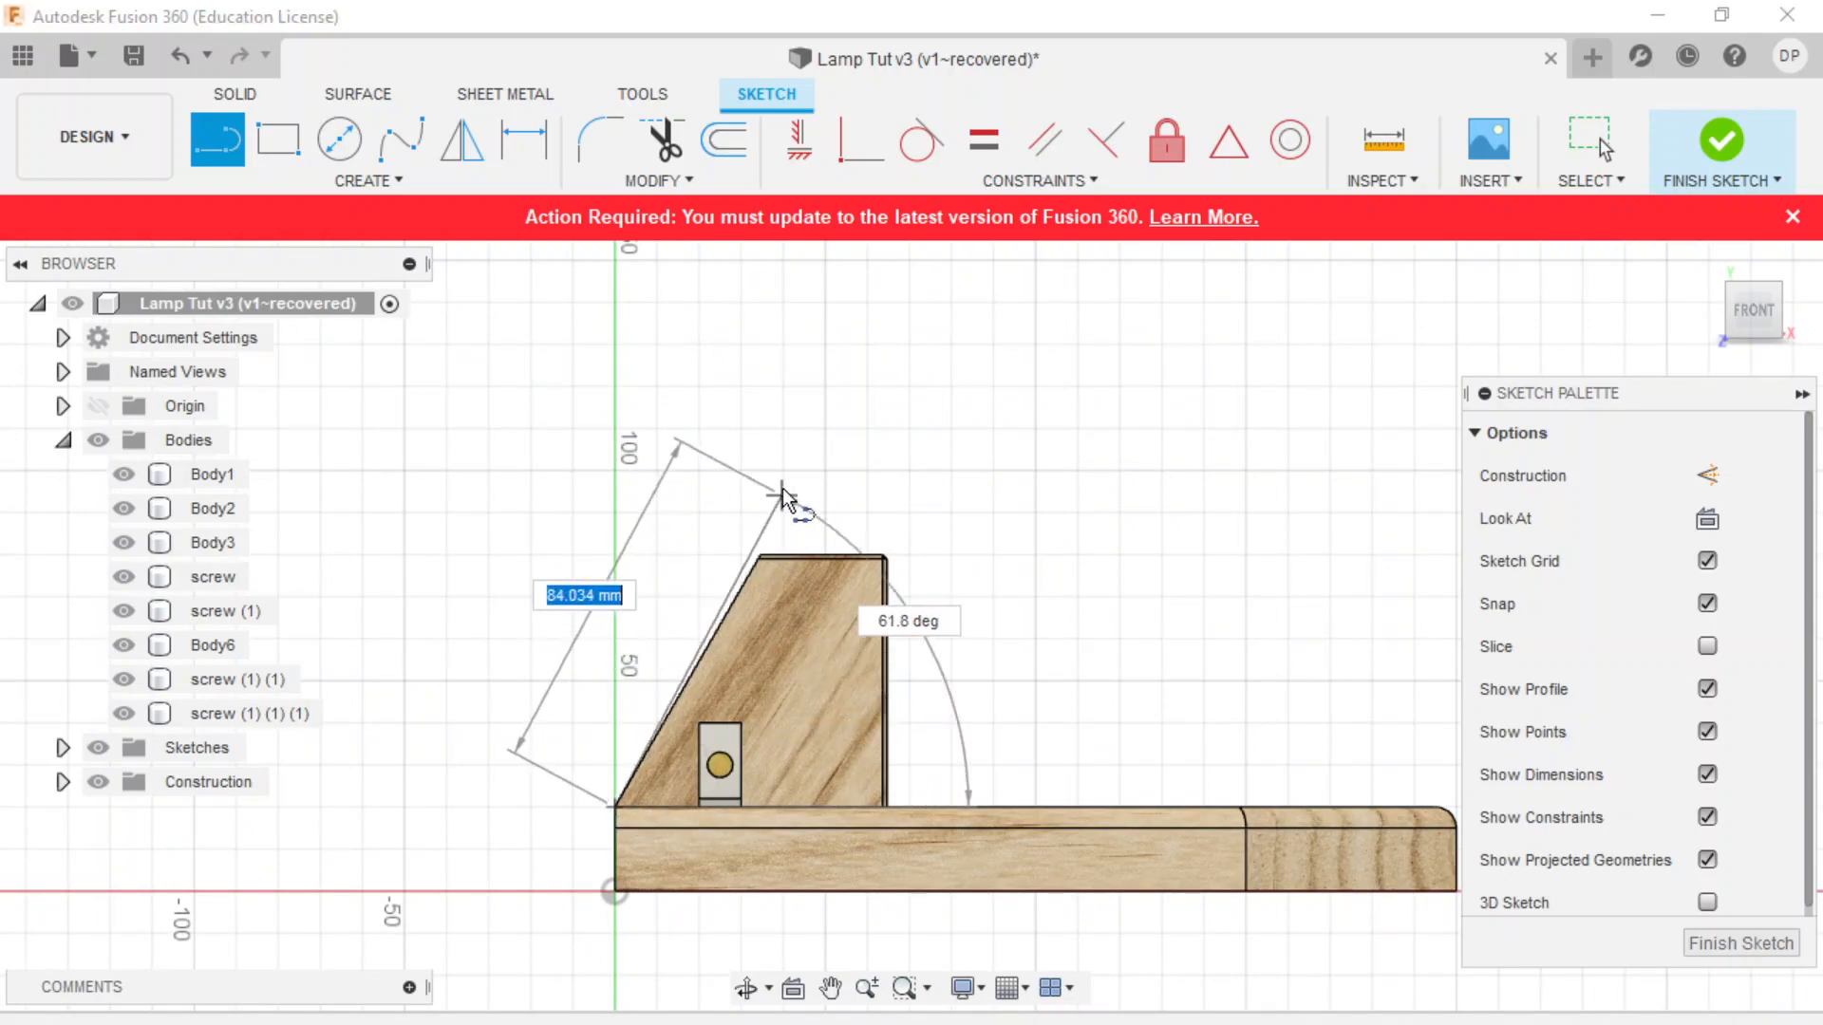
{"action": "scroll", "coordinate": [760, 555], "scroll_direction": "up", "scroll_amount": 2}
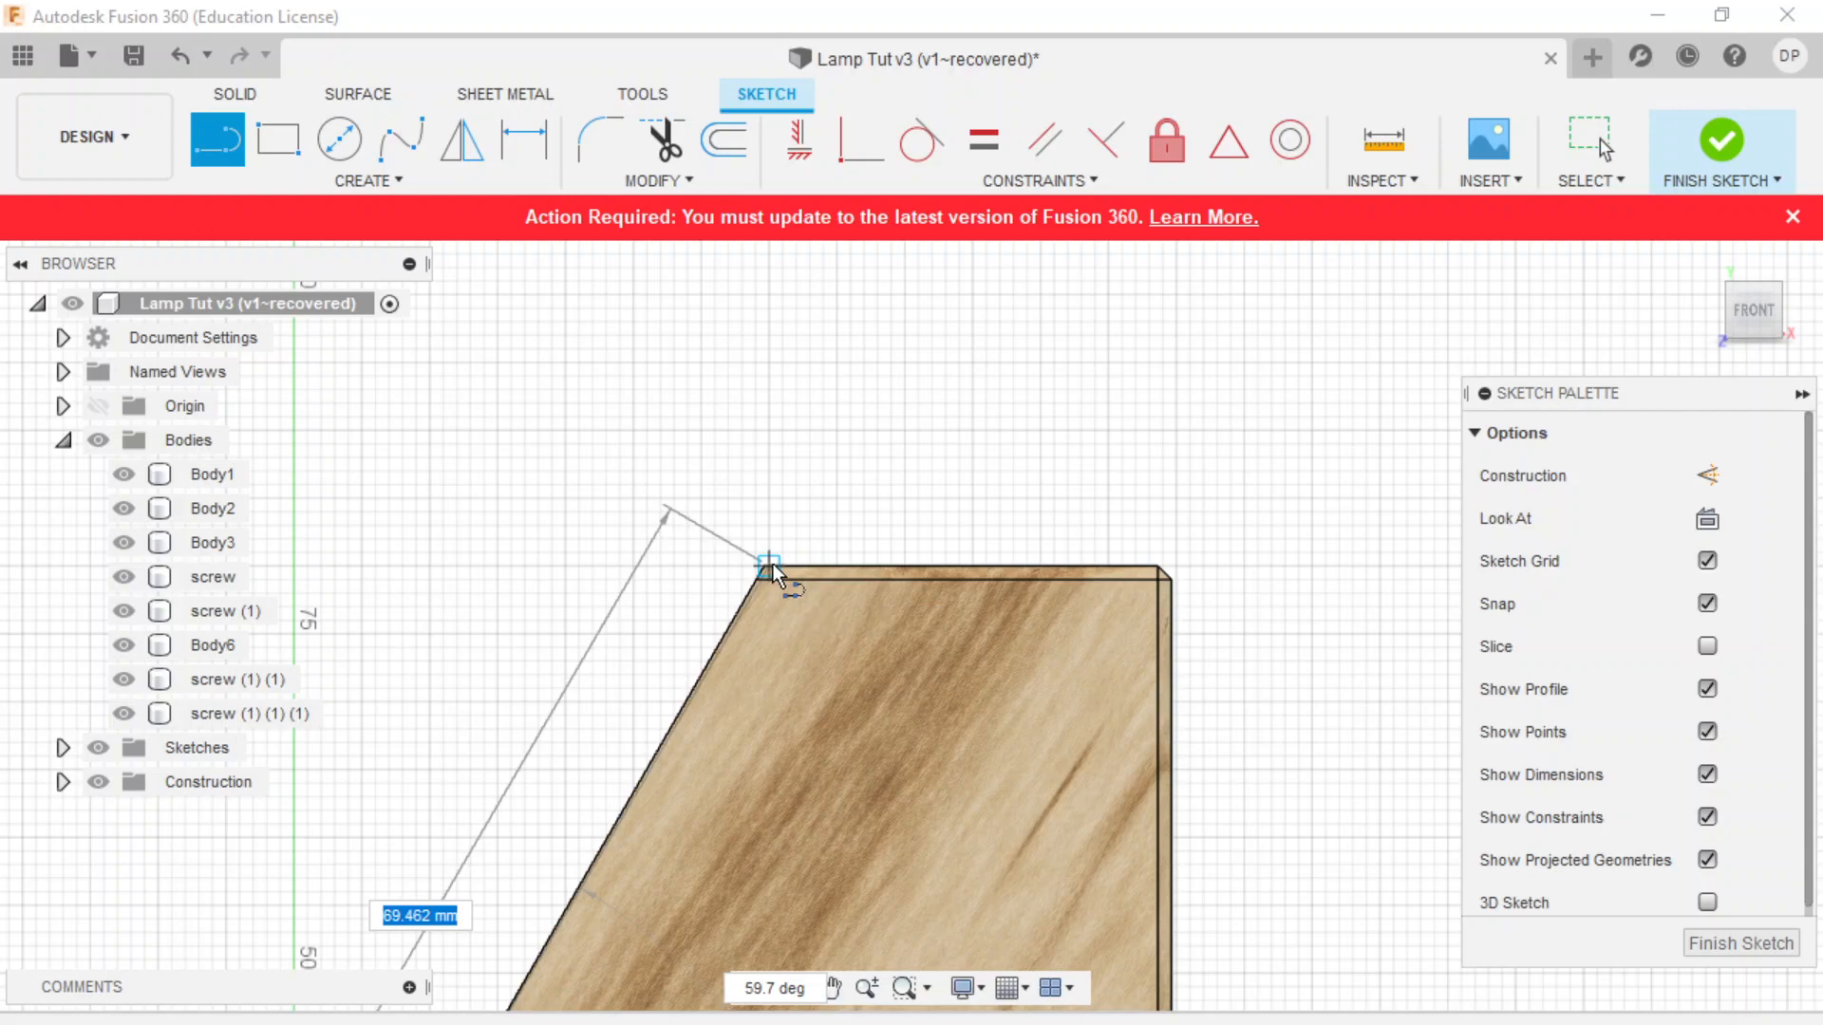
{"action": "key", "text": "Escape"}
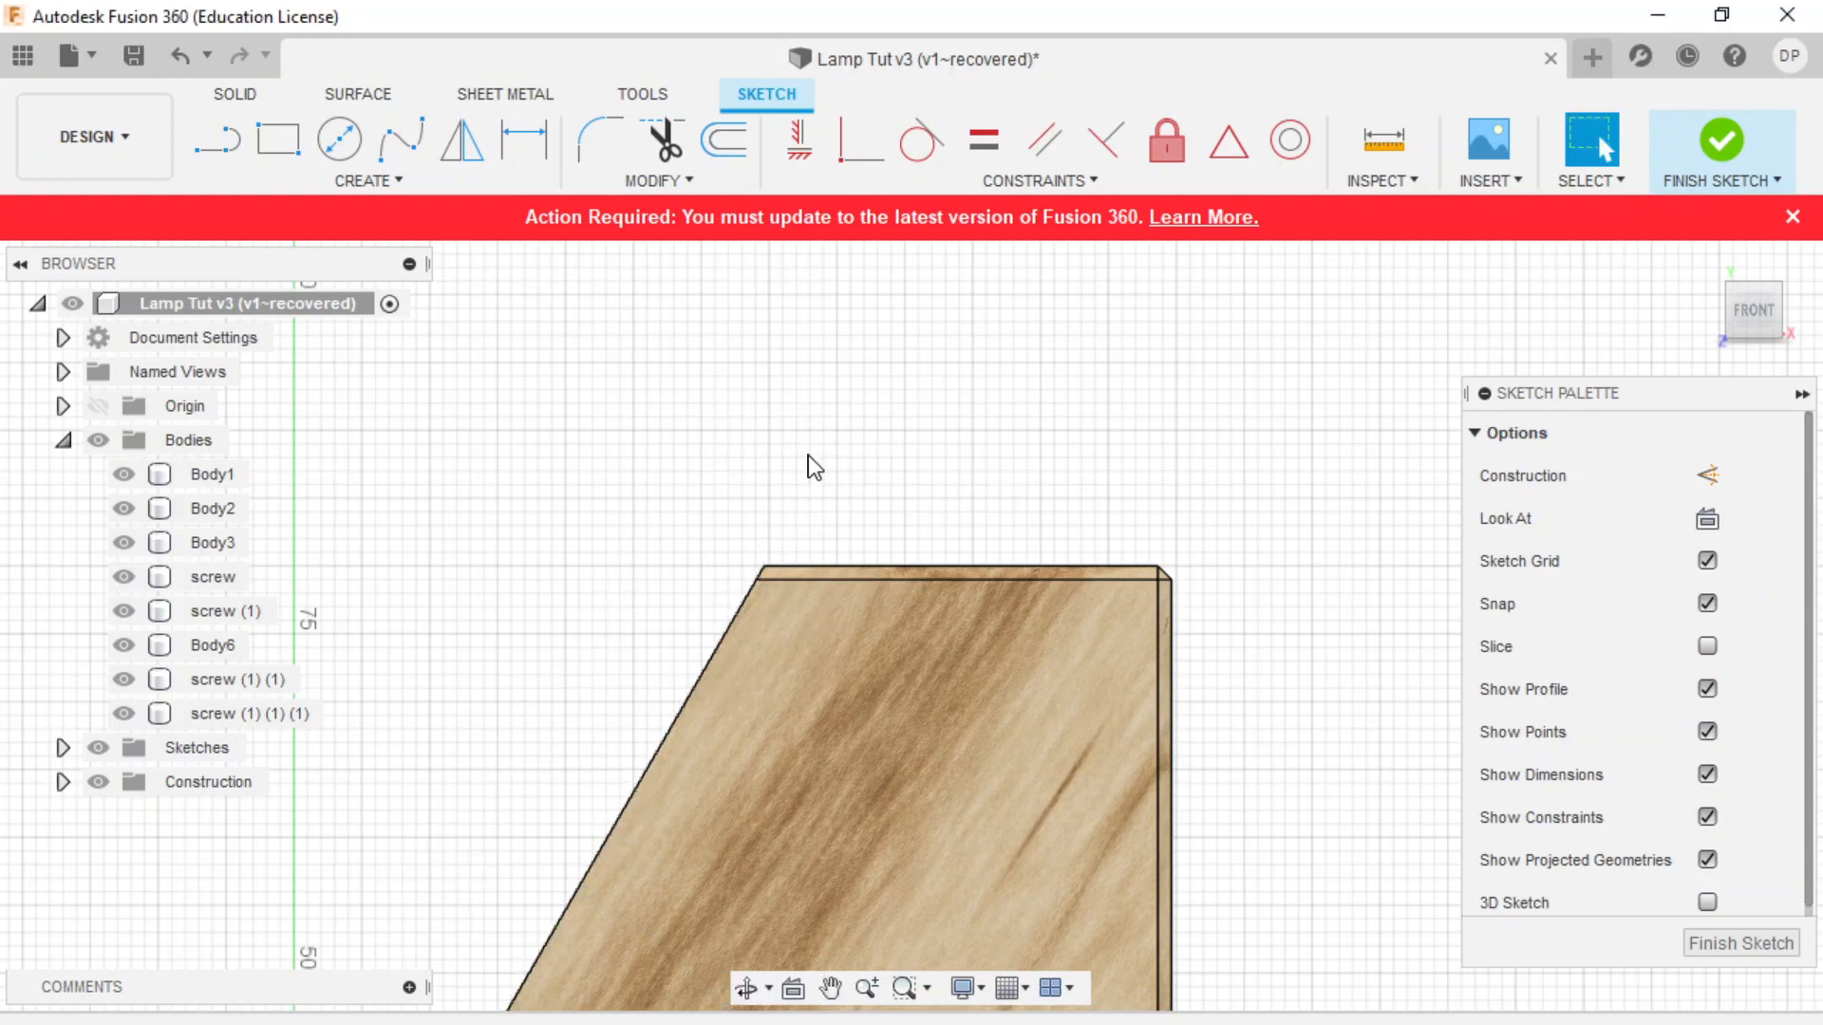
{"action": "scroll", "coordinate": [740, 665], "scroll_direction": "down", "scroll_amount": 8}
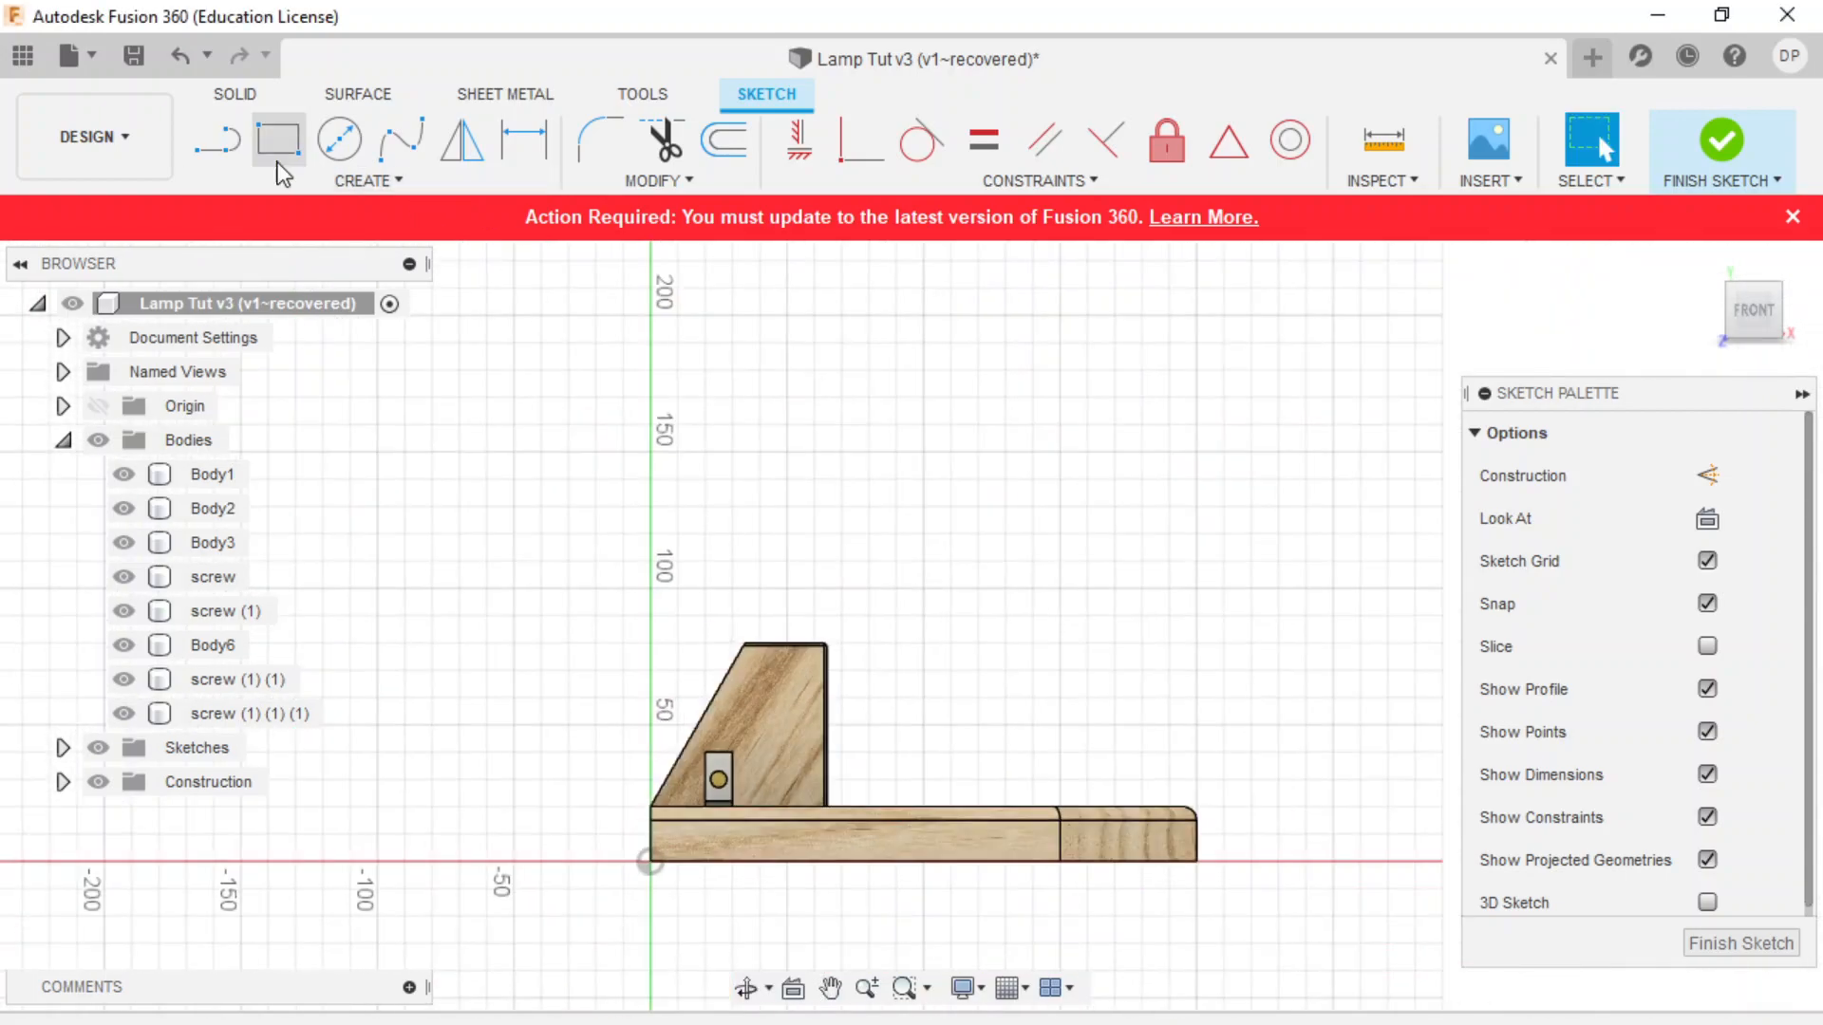
{"action": "left_click", "coordinate": [214, 140]}
{"action": "left_click", "coordinate": [651, 806]}
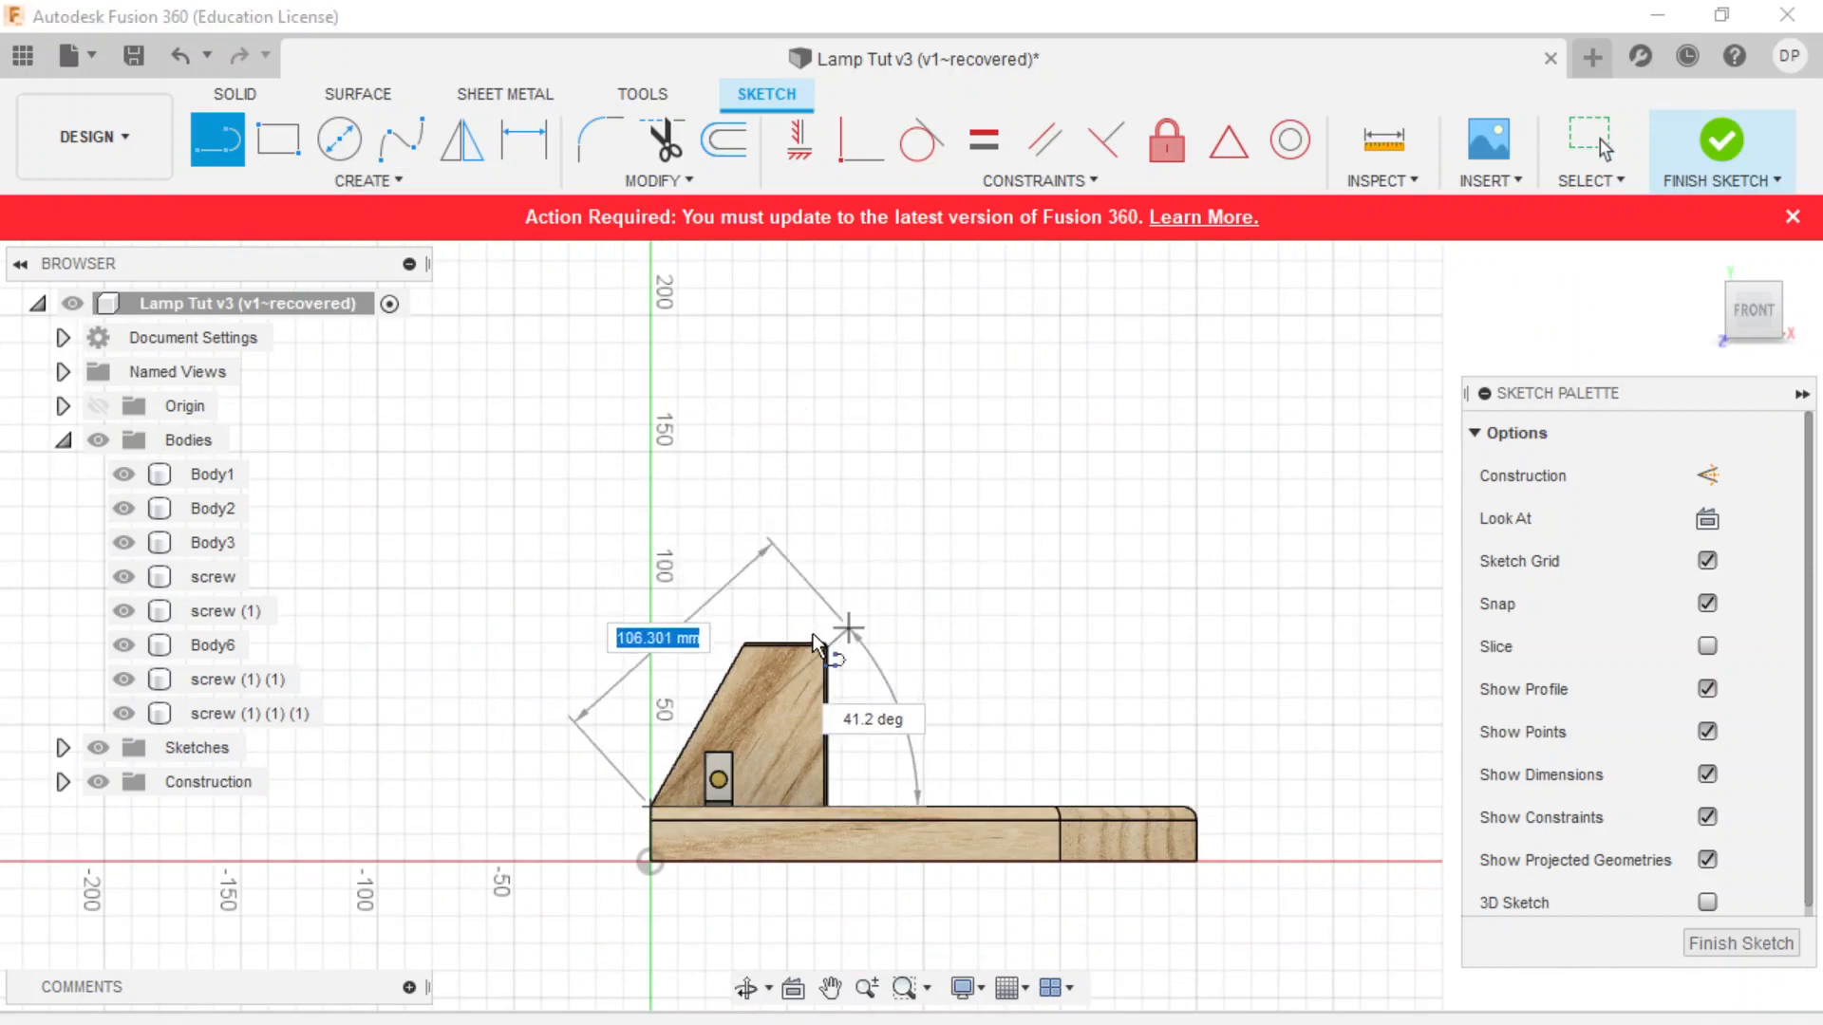
{"action": "scroll", "coordinate": [754, 664], "scroll_direction": "up", "scroll_amount": 6}
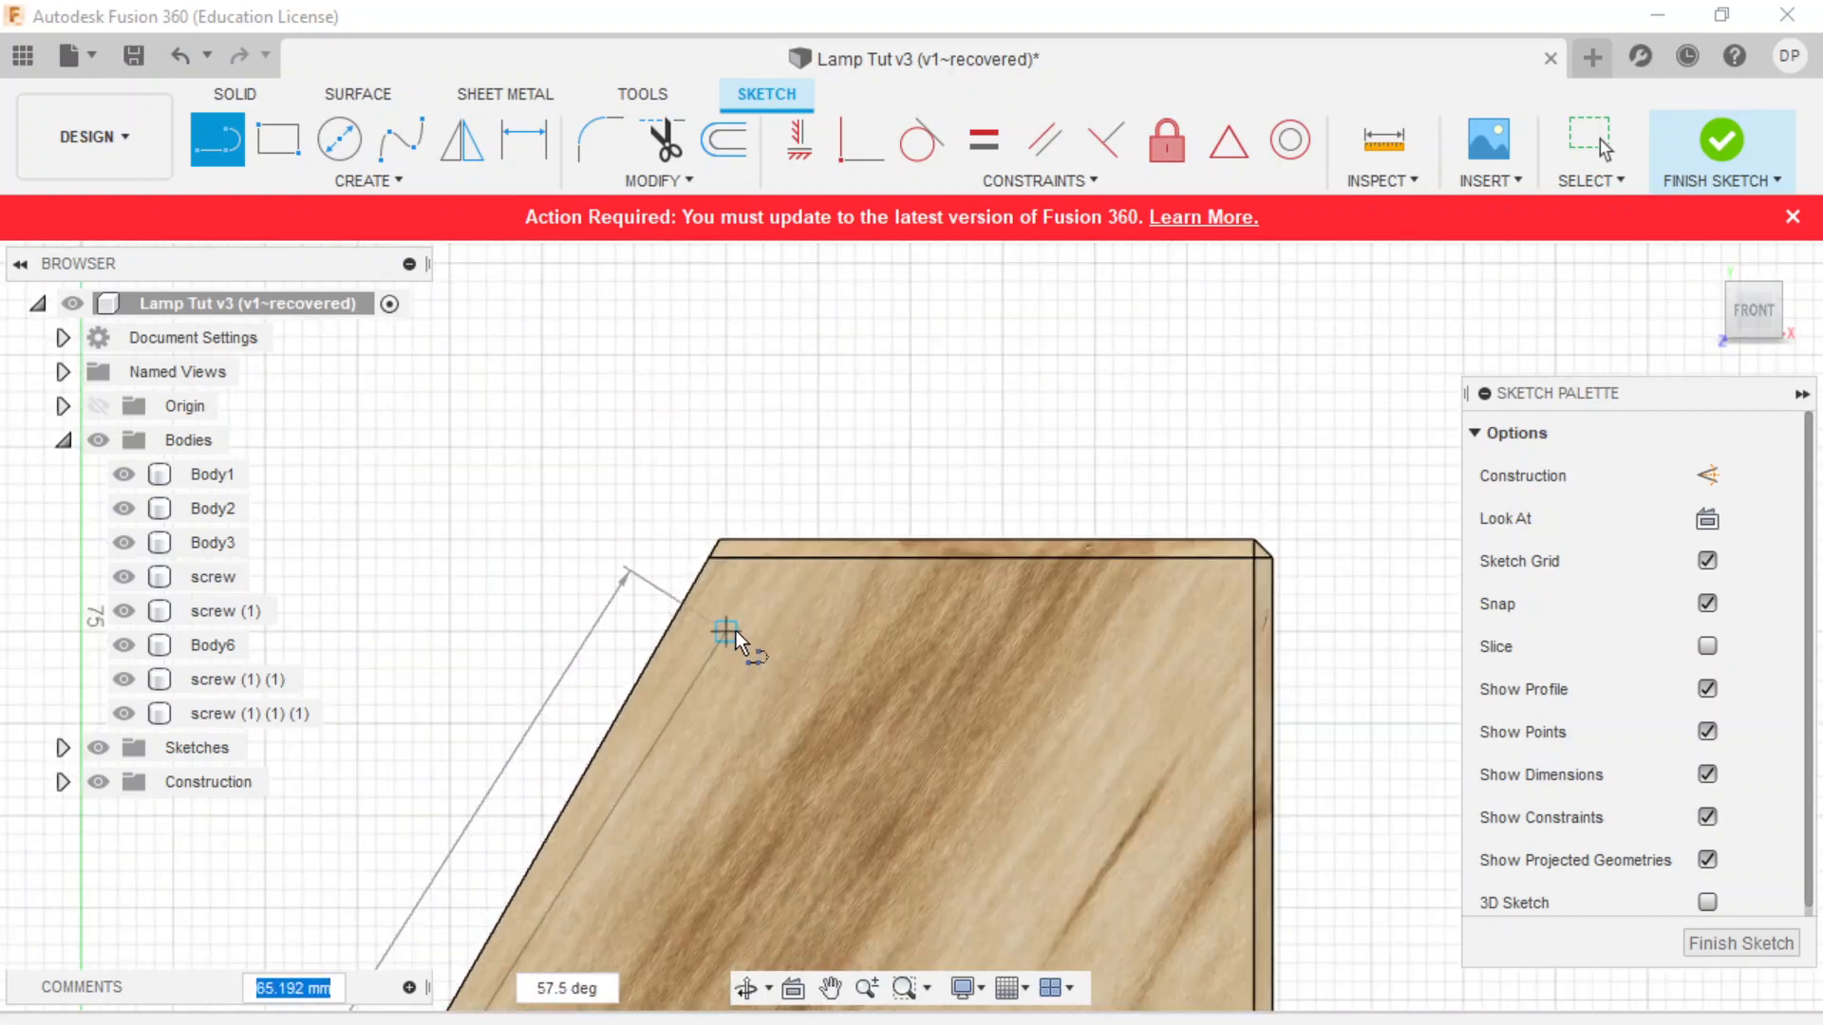
{"action": "scroll", "coordinate": [737, 630], "scroll_direction": "up", "scroll_amount": 3}
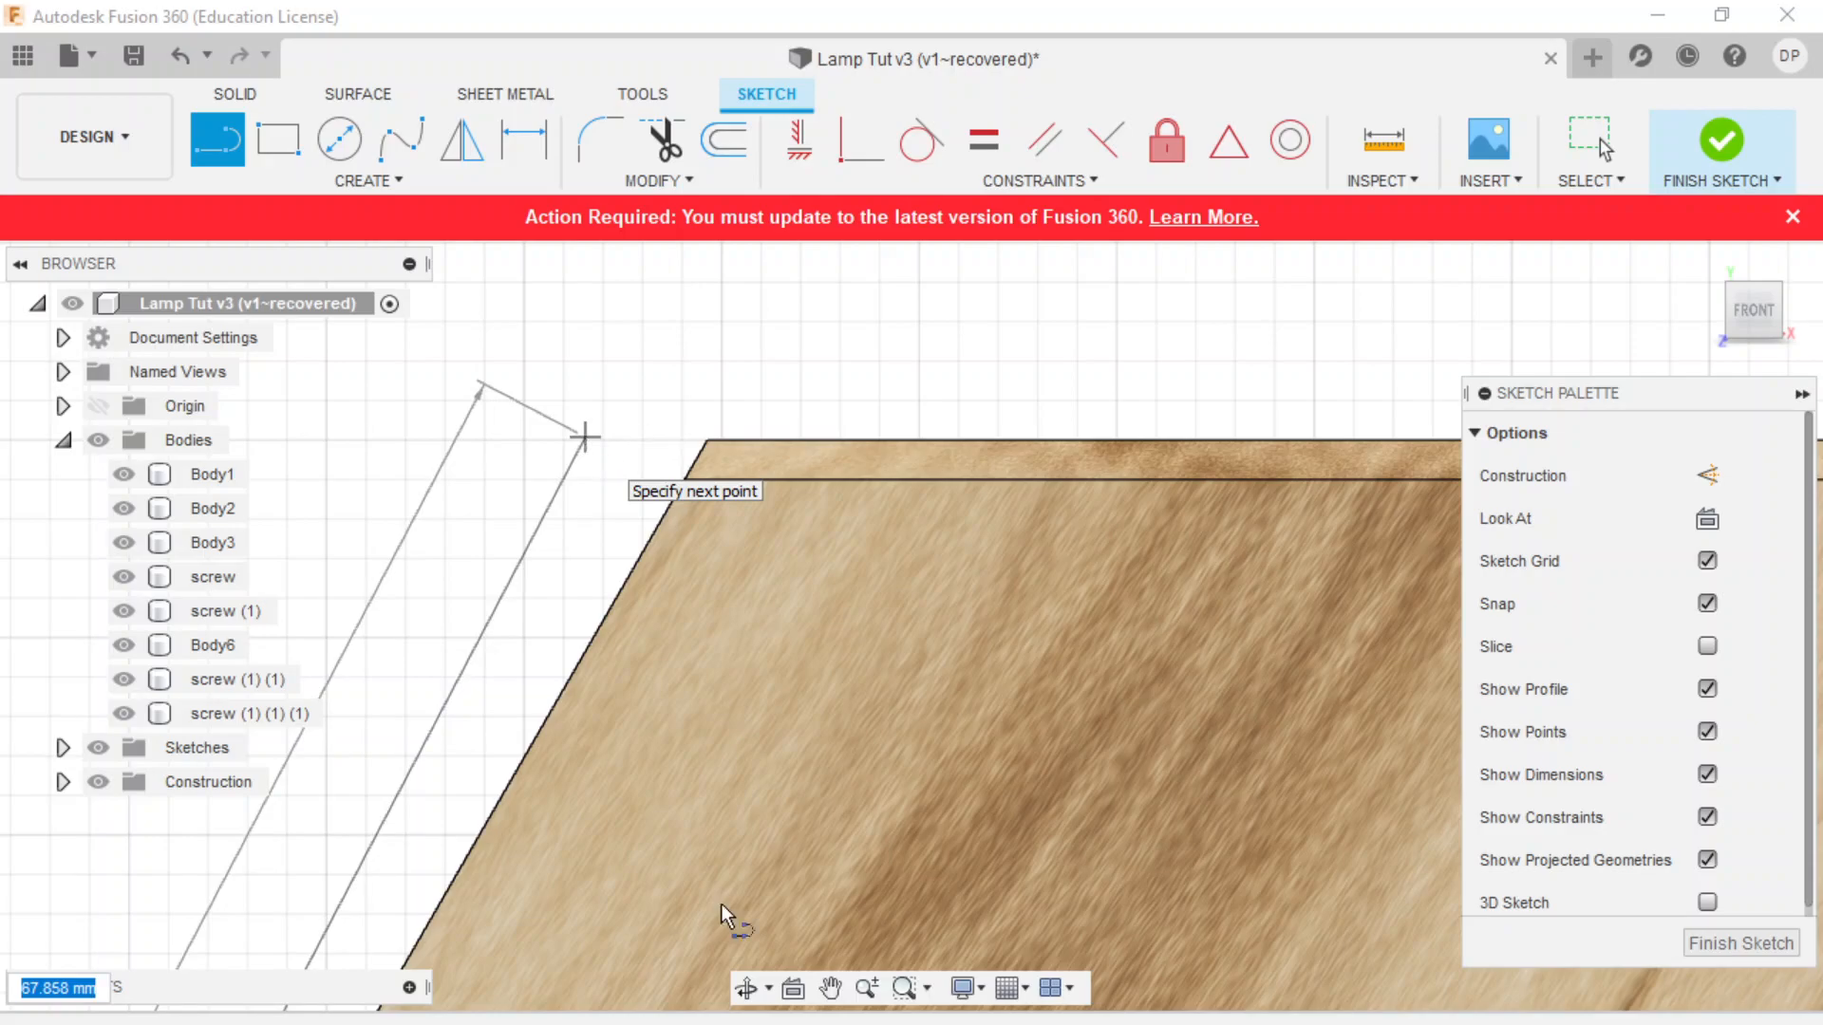
{"action": "left_click", "coordinate": [750, 1023]}
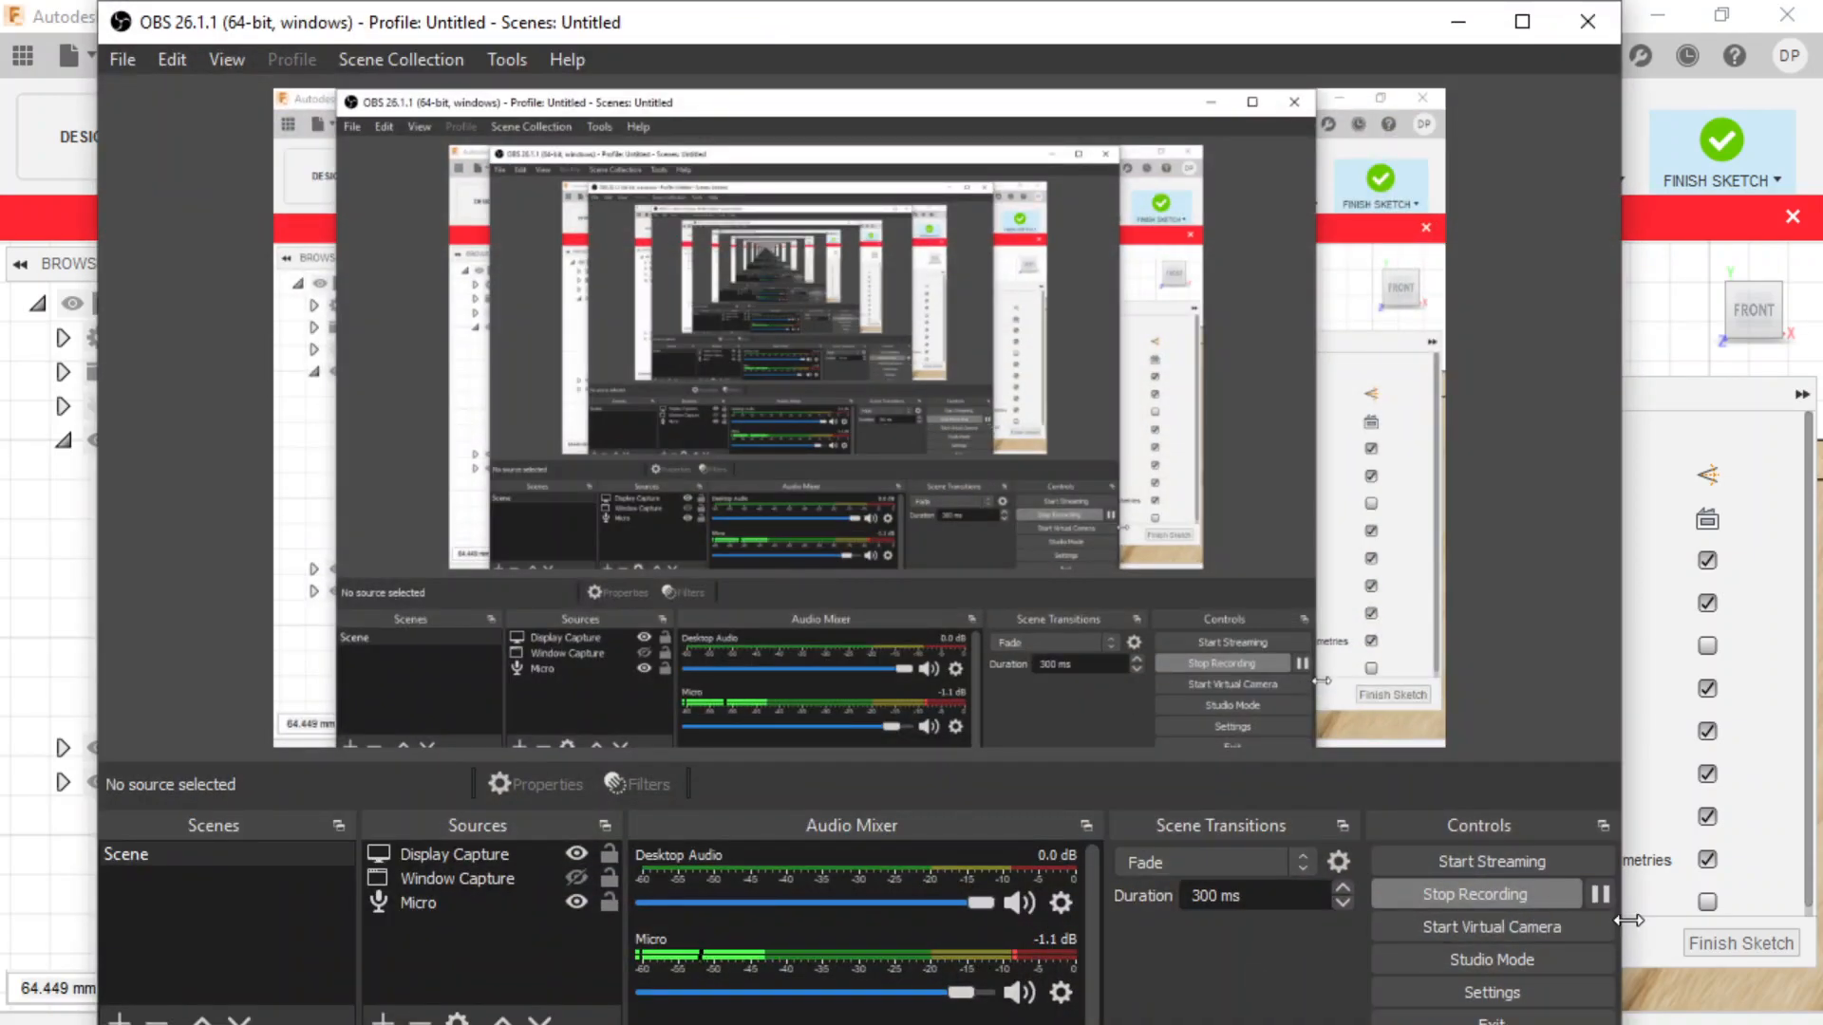
{"action": "left_click", "coordinate": [1654, 106]}
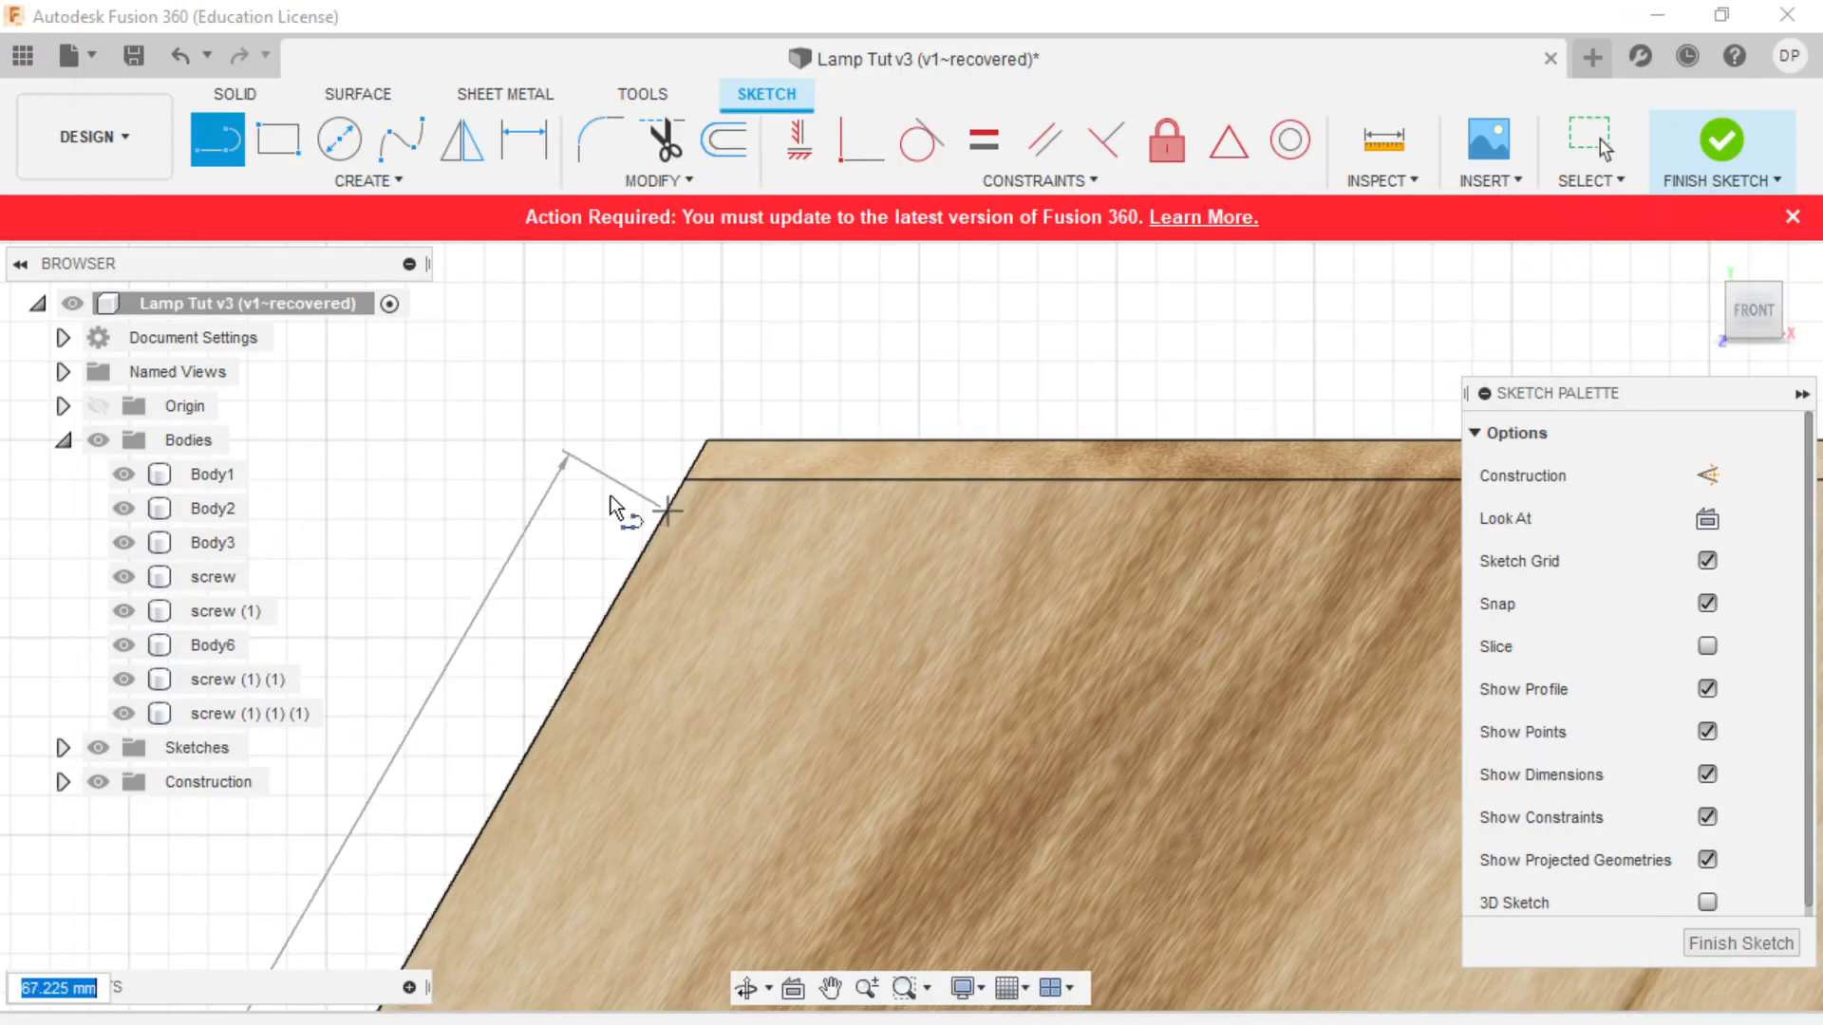
{"action": "left_click", "coordinate": [682, 505]}
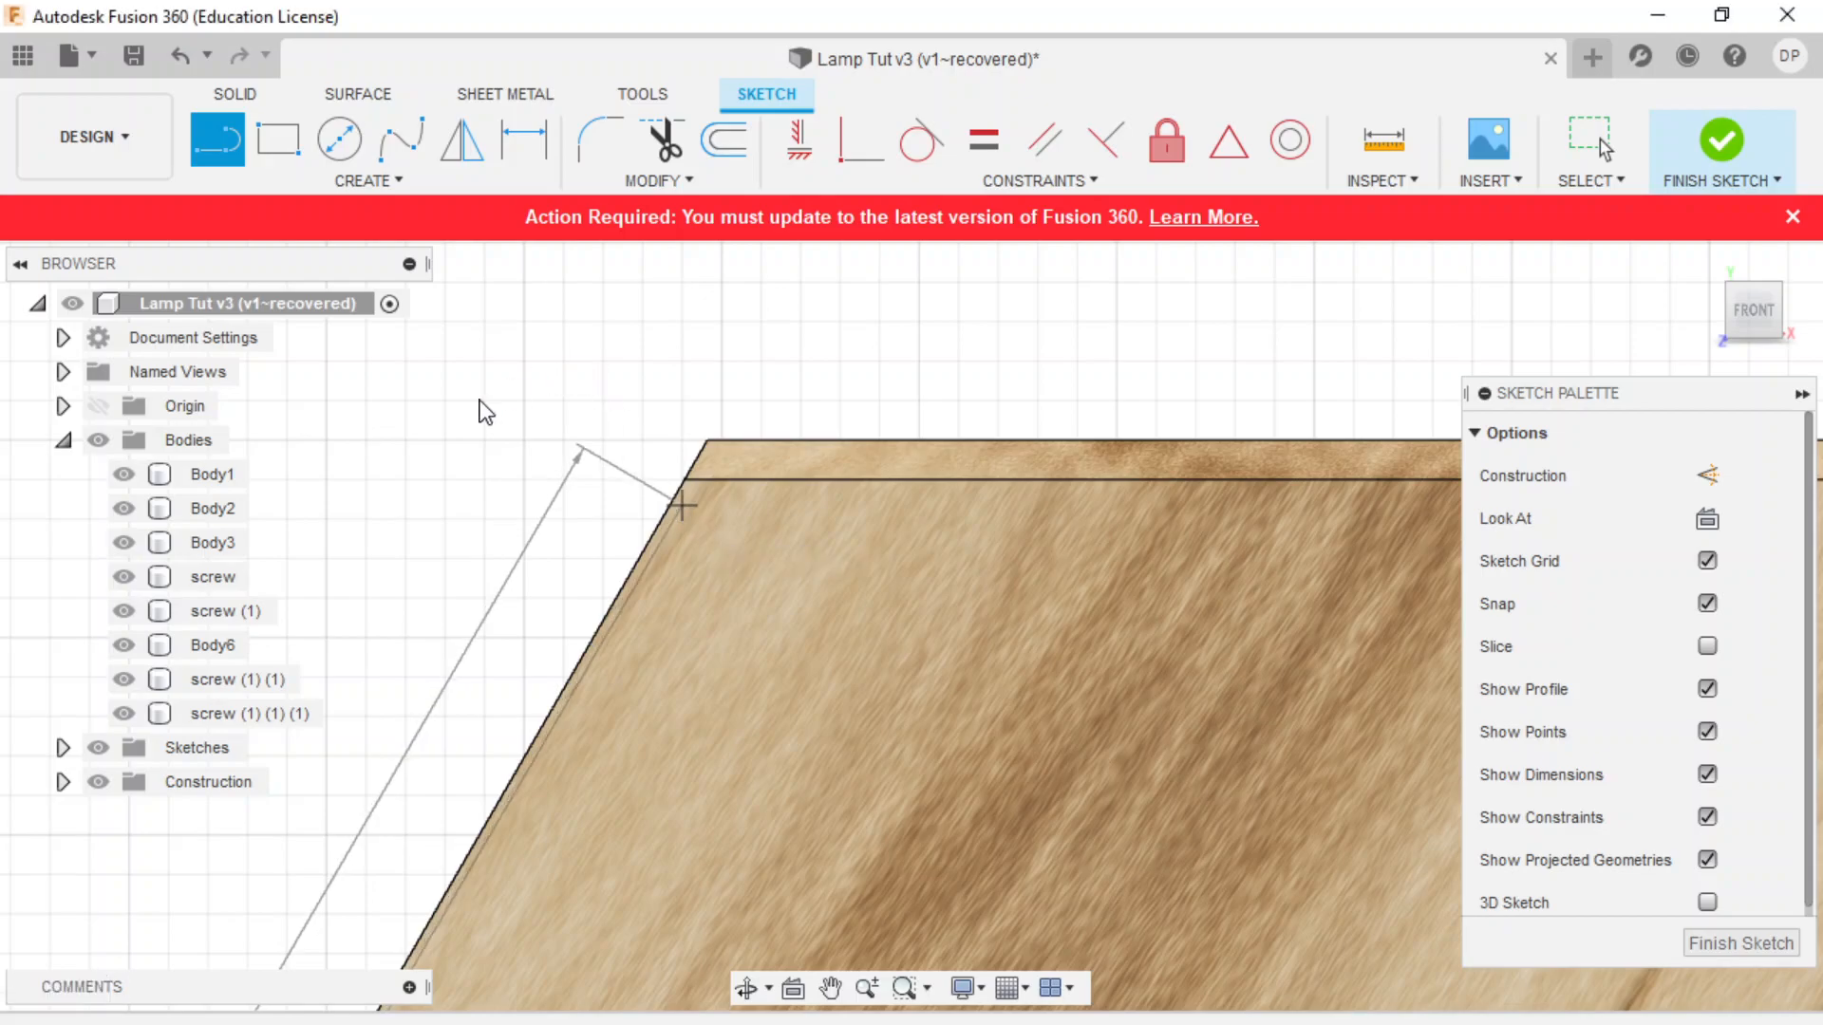
{"action": "key", "text": "Escape"}
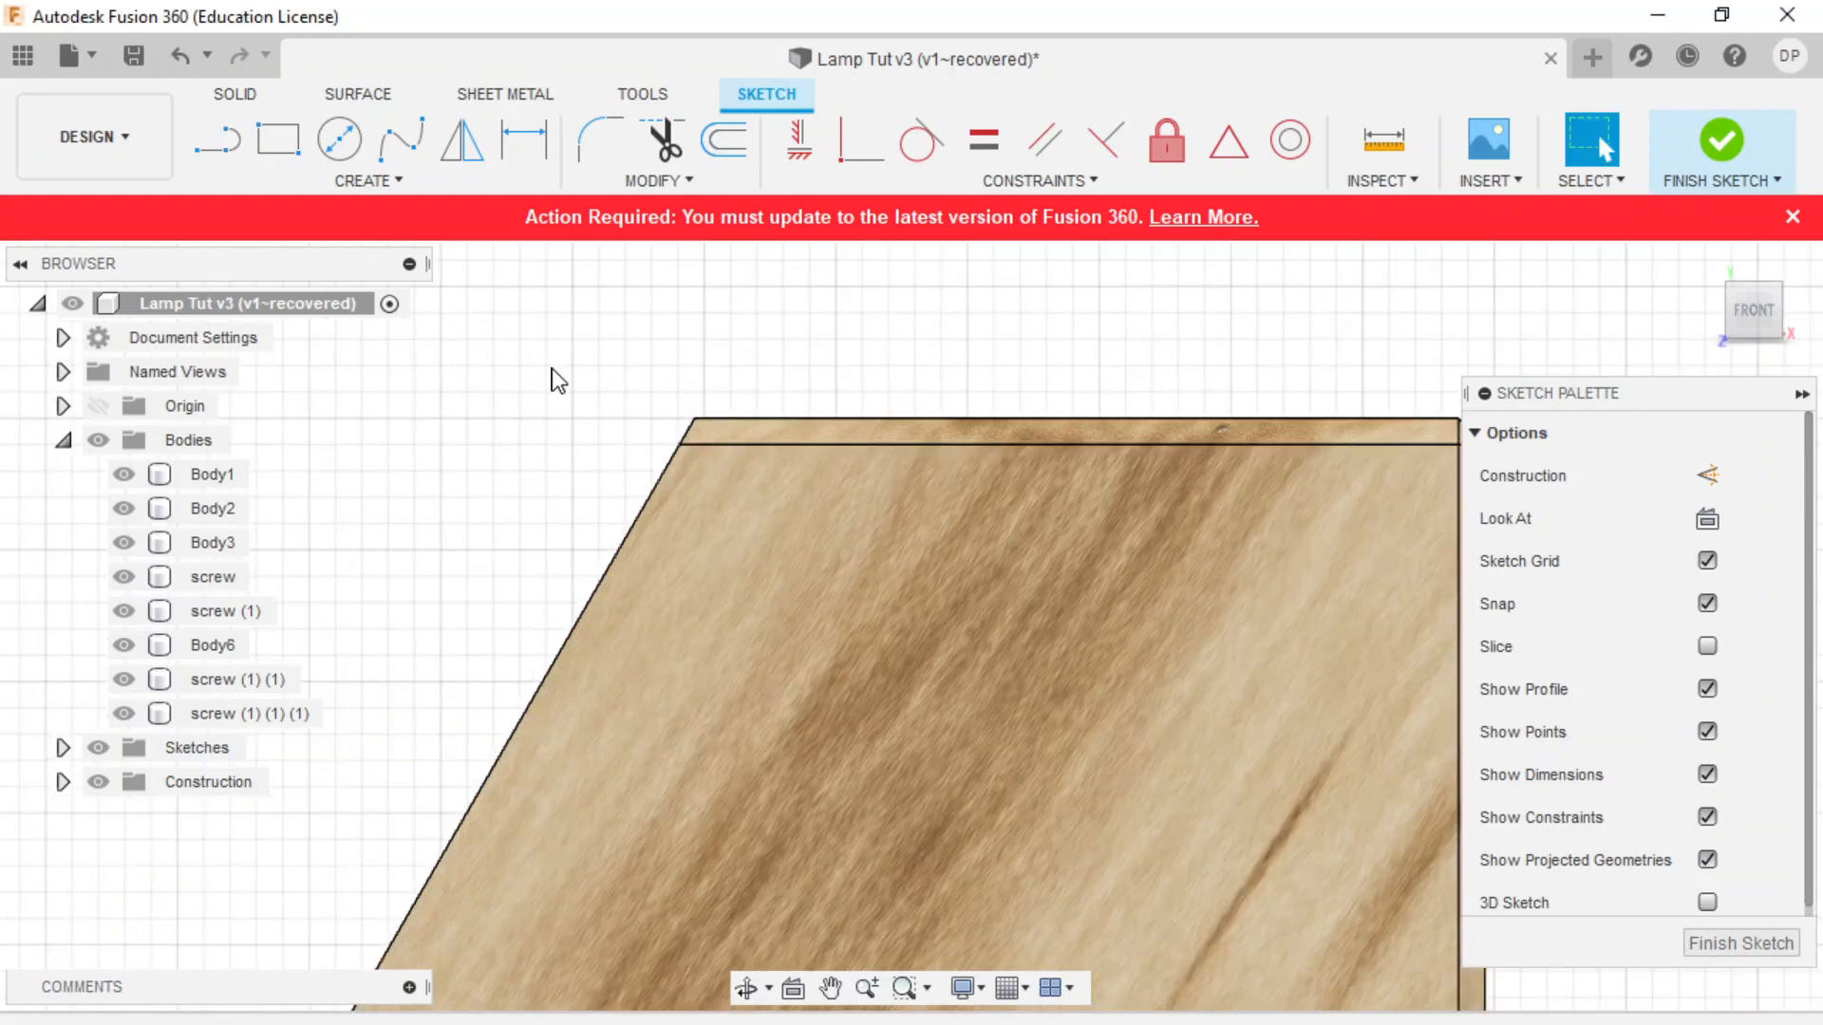
- Project the side face of the support block Body2 into the sketch with the projection link kept on
{"action": "scroll", "coordinate": [542, 379], "scroll_direction": "down", "scroll_amount": 5}
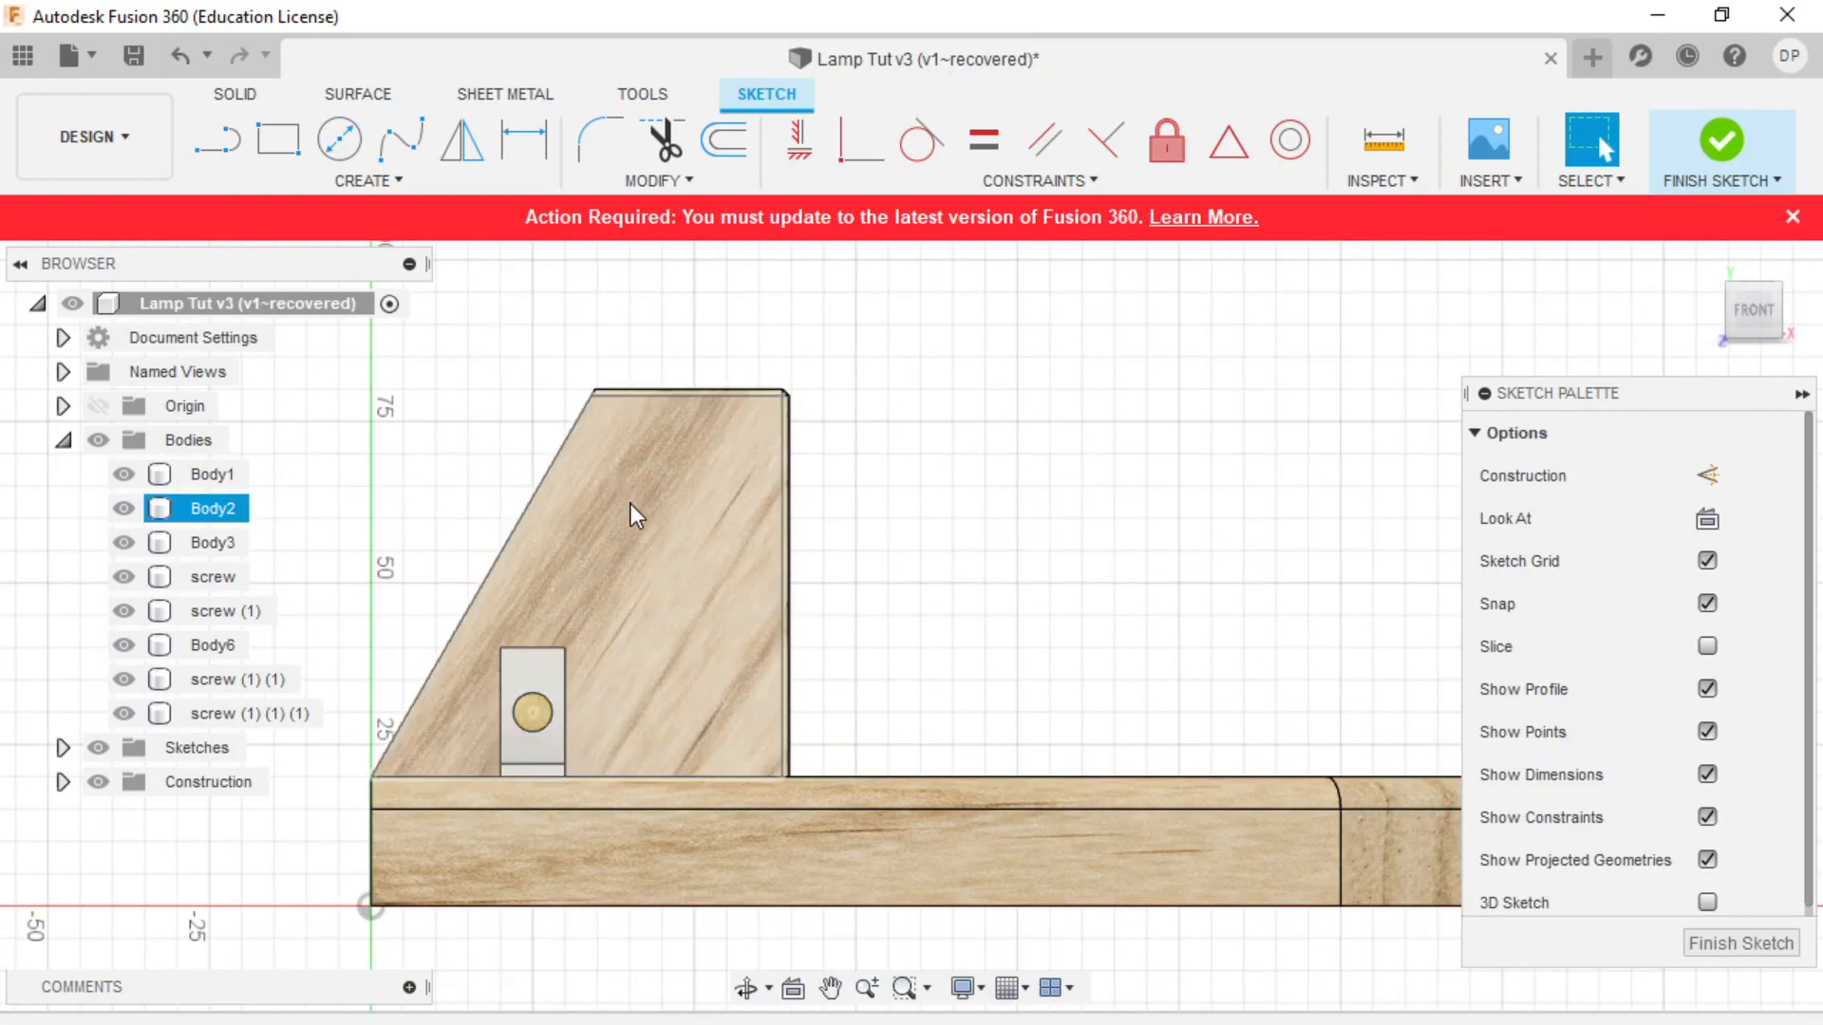
{"action": "left_click", "coordinate": [392, 182]}
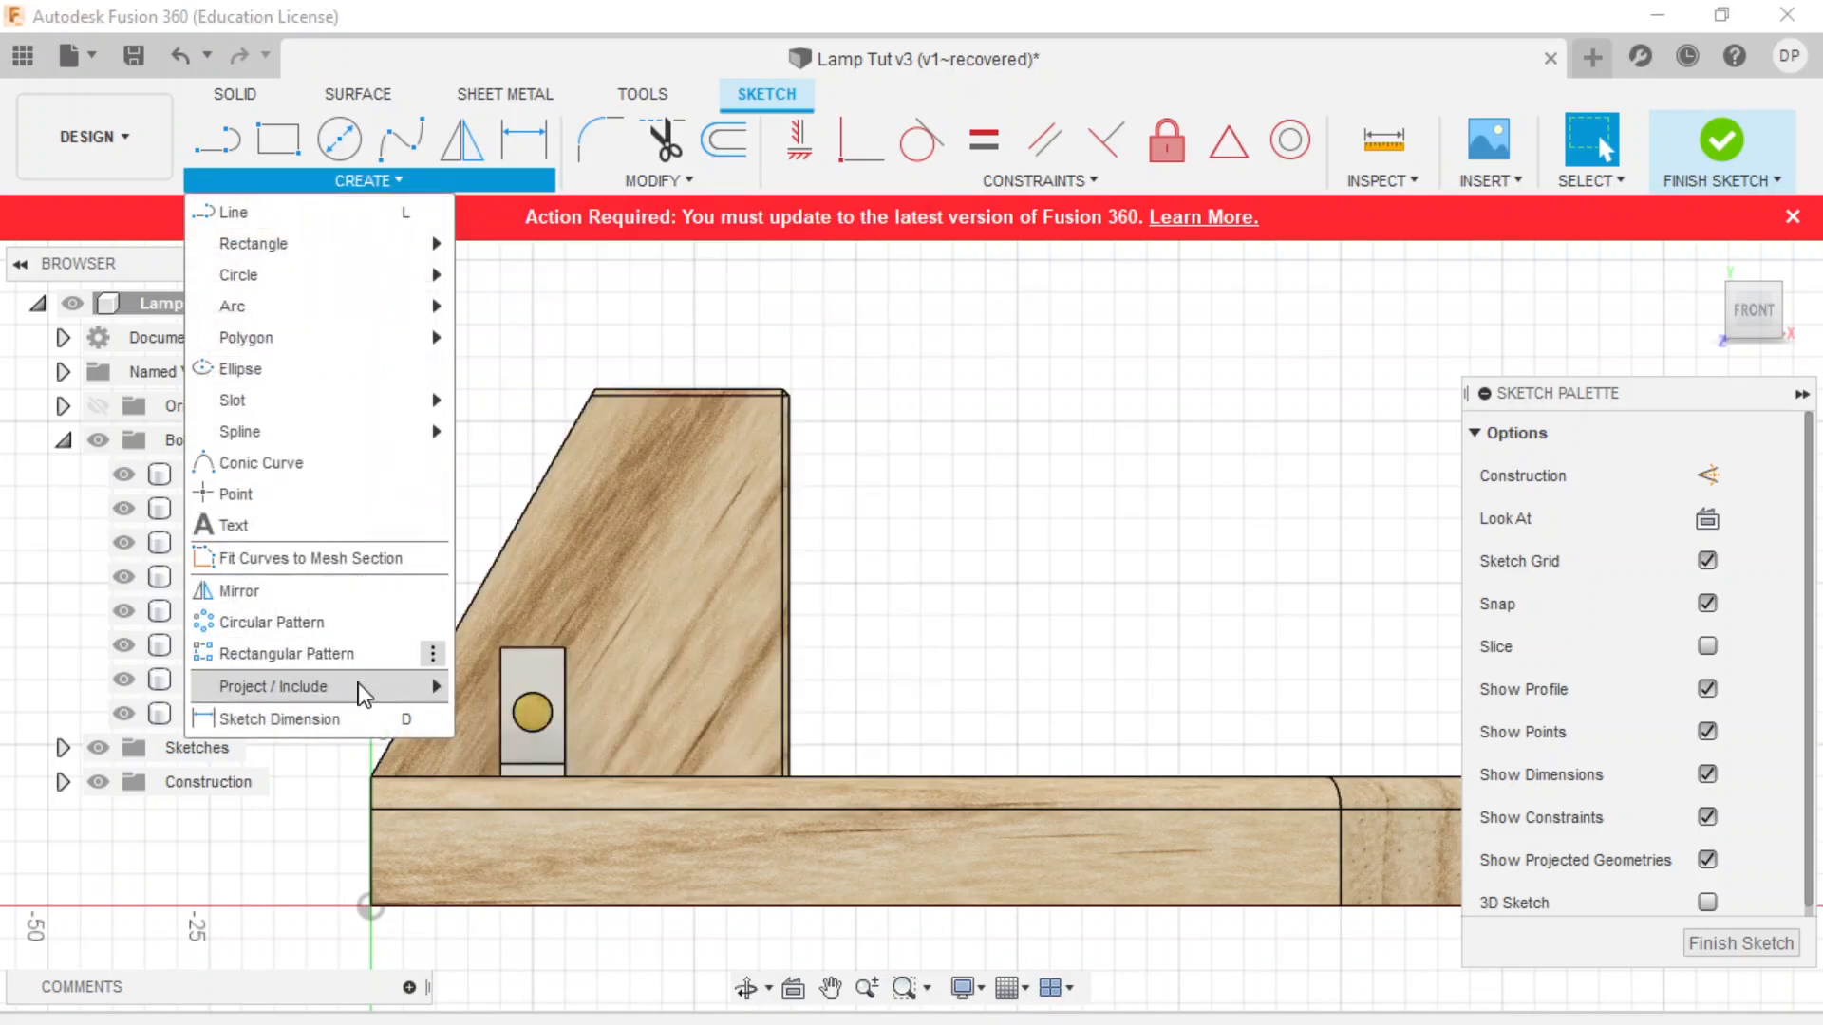
{"action": "mouse_move", "coordinate": [358, 683]}
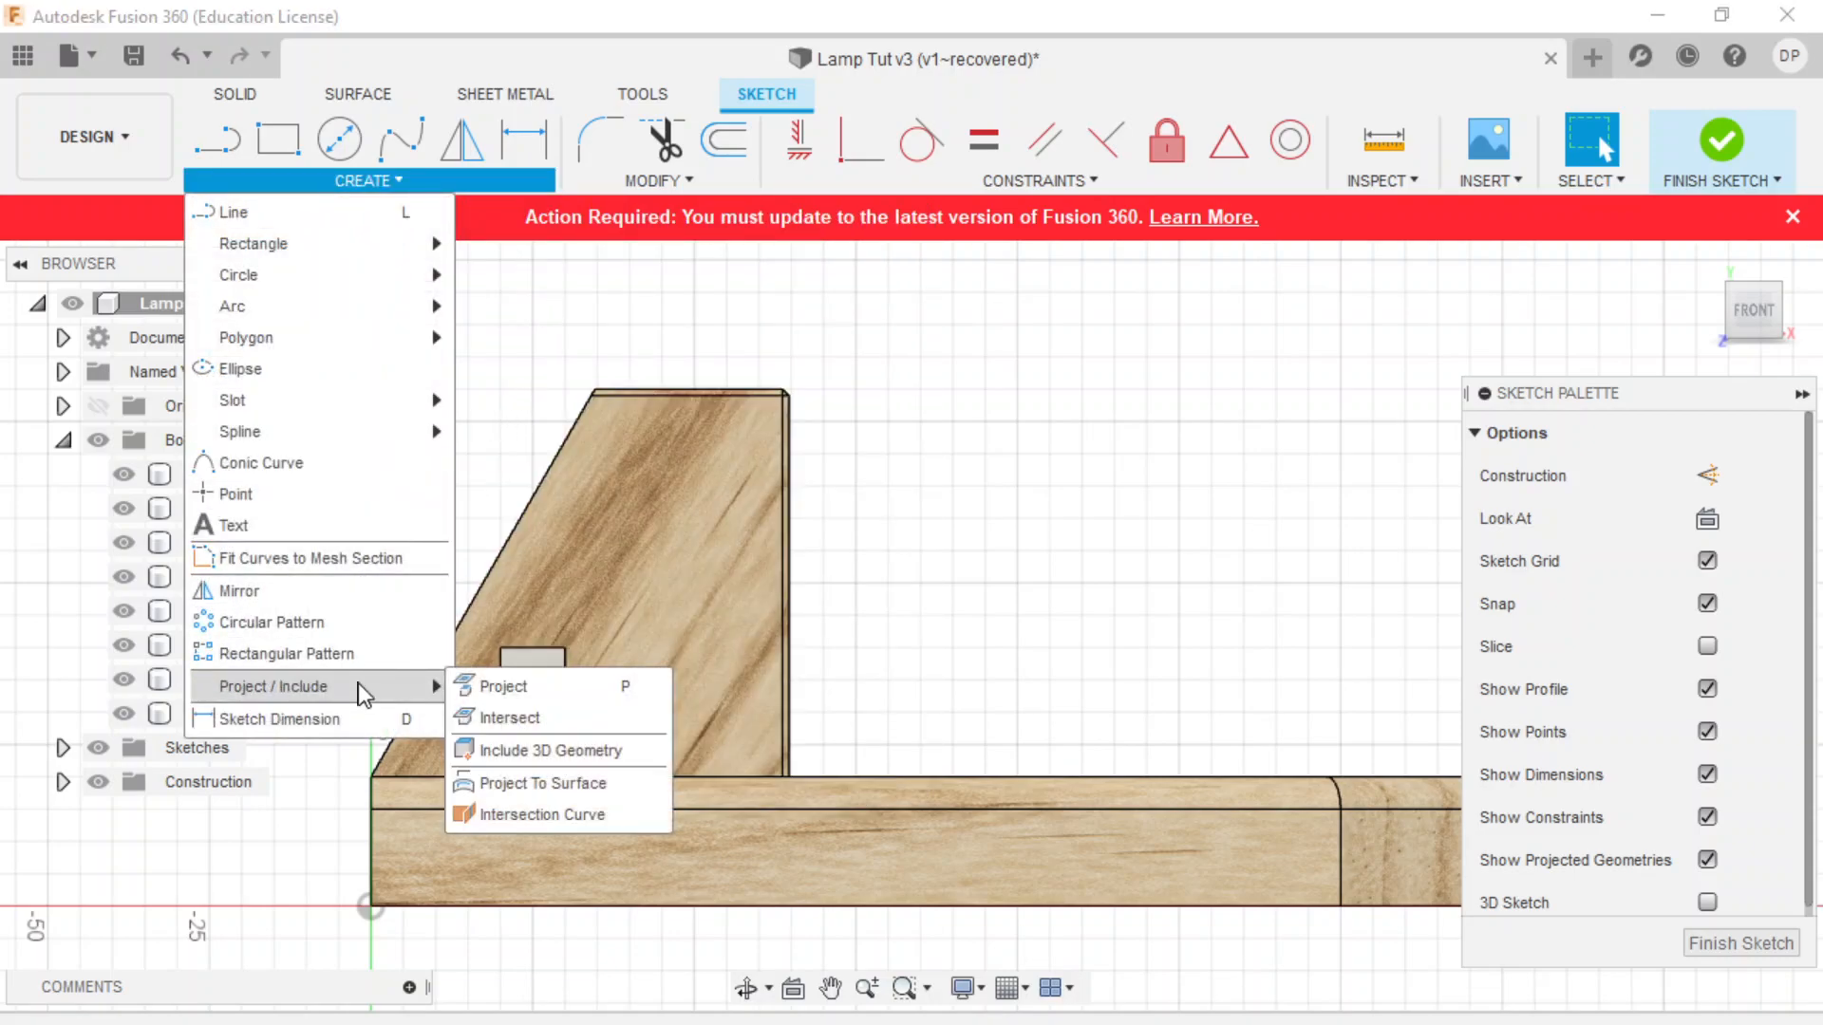
{"action": "left_click", "coordinate": [526, 688]}
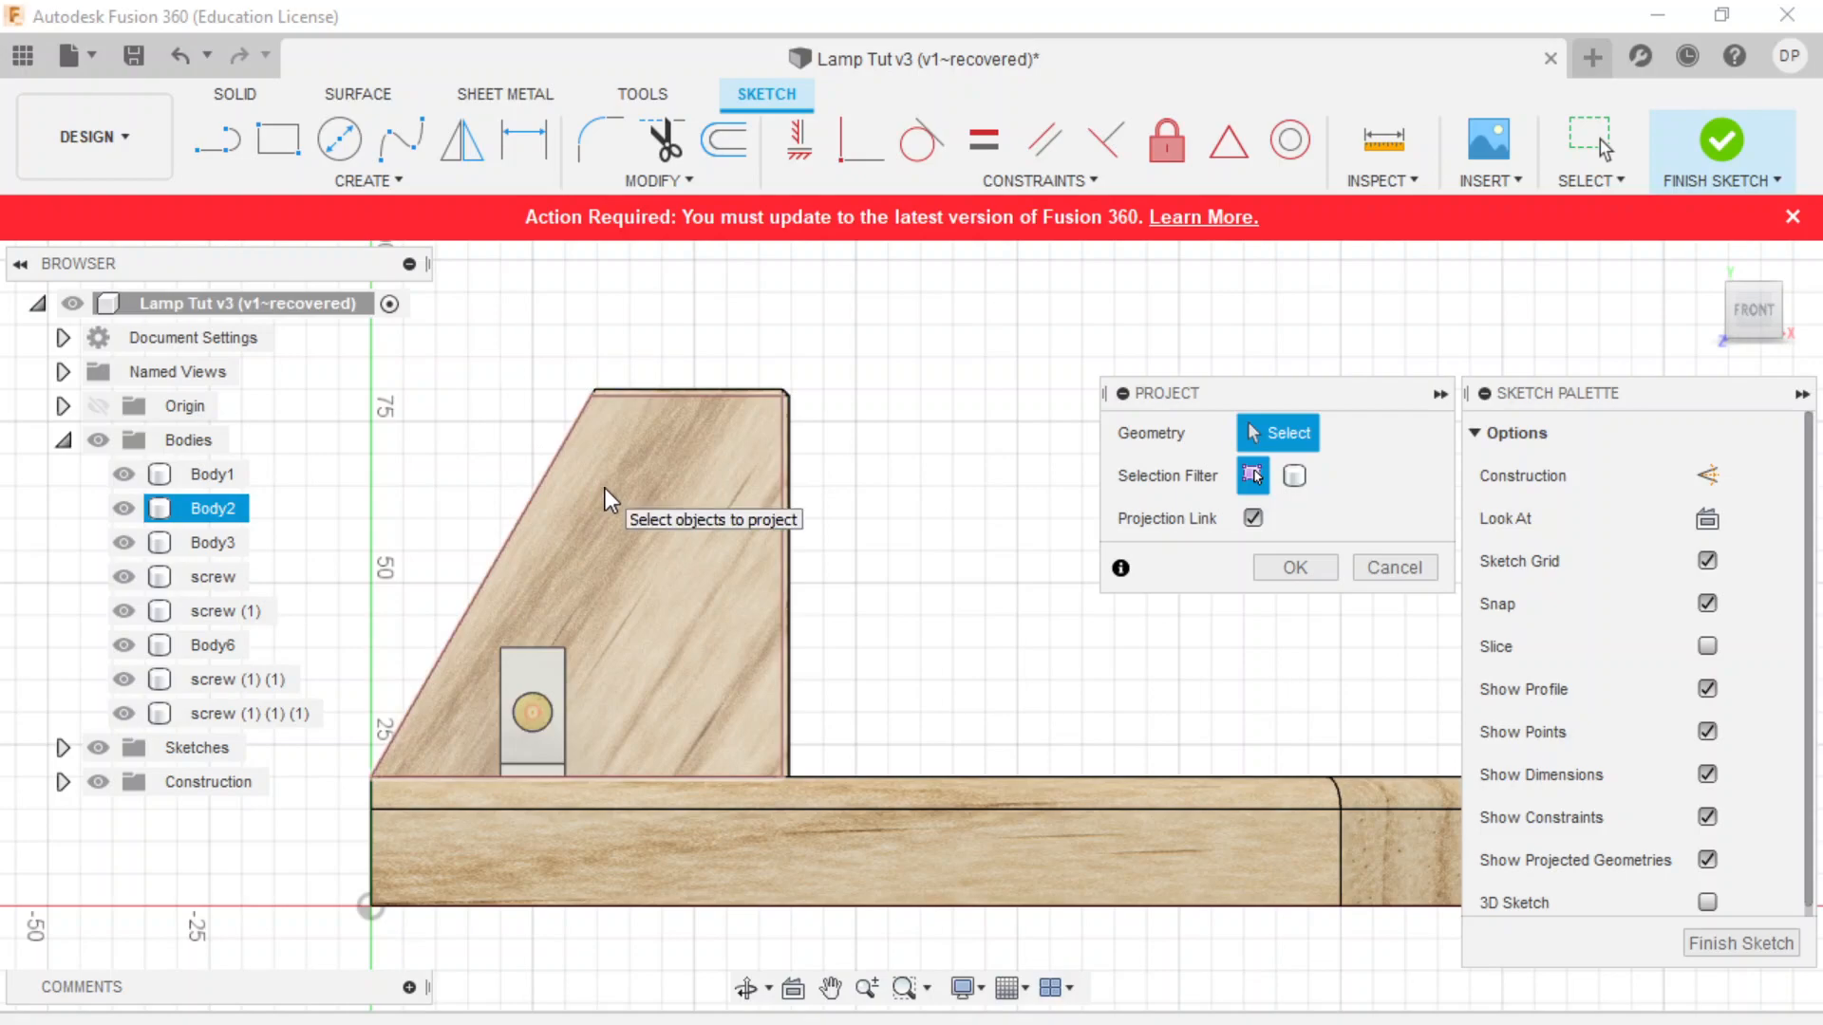
{"action": "left_click", "coordinate": [613, 520]}
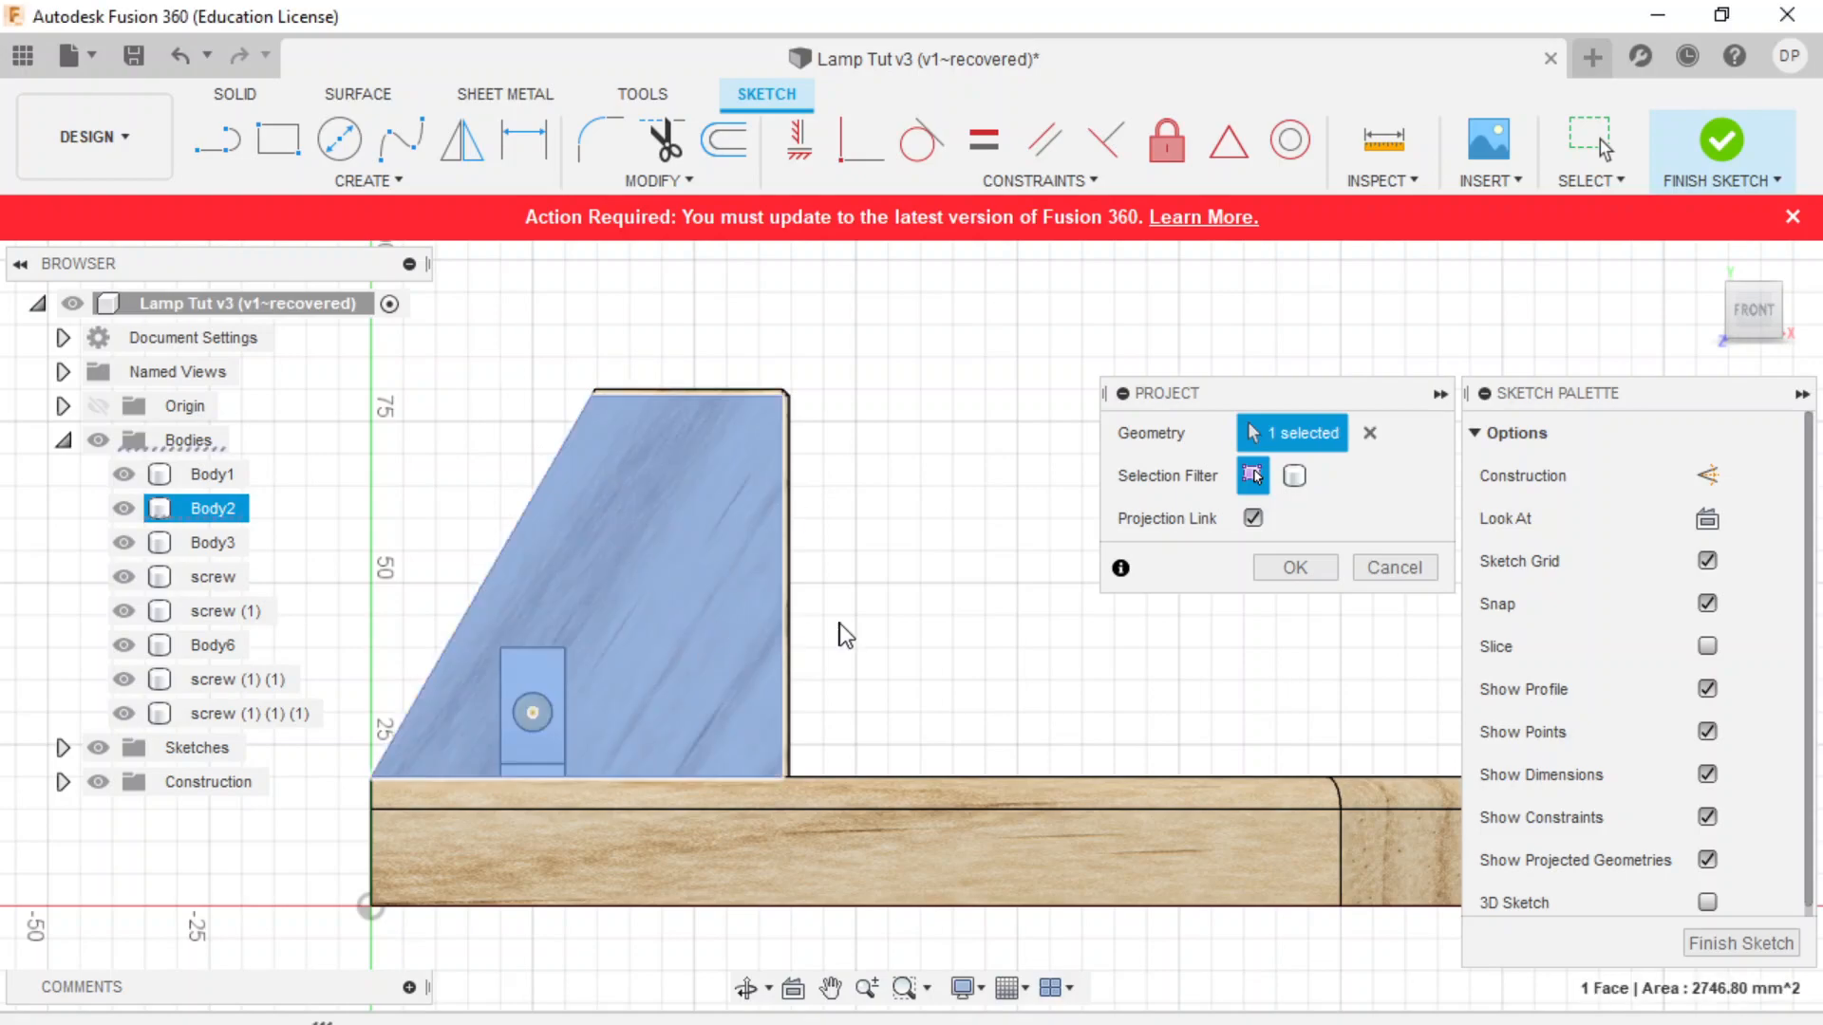
{"action": "left_click", "coordinate": [1282, 575]}
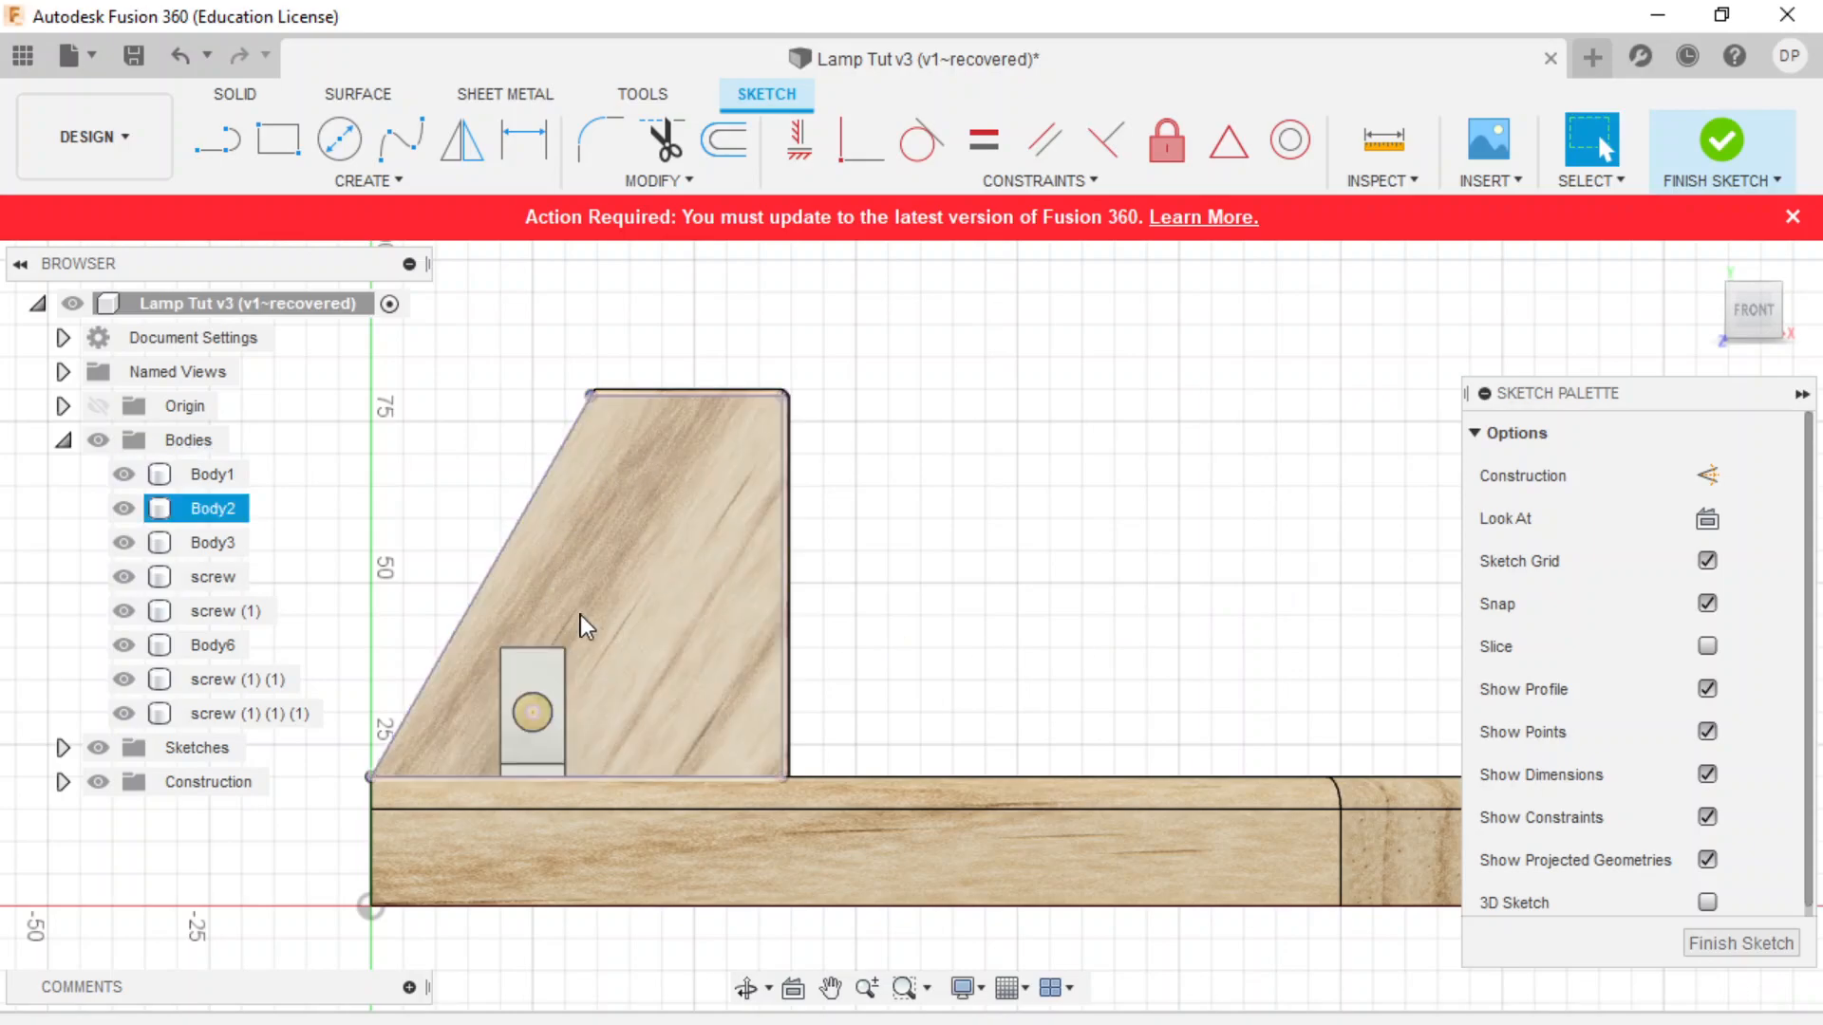
{"action": "scroll", "coordinate": [465, 551], "scroll_direction": "up", "scroll_amount": 3}
{"action": "scroll", "coordinate": [504, 606], "scroll_direction": "down", "scroll_amount": 3}
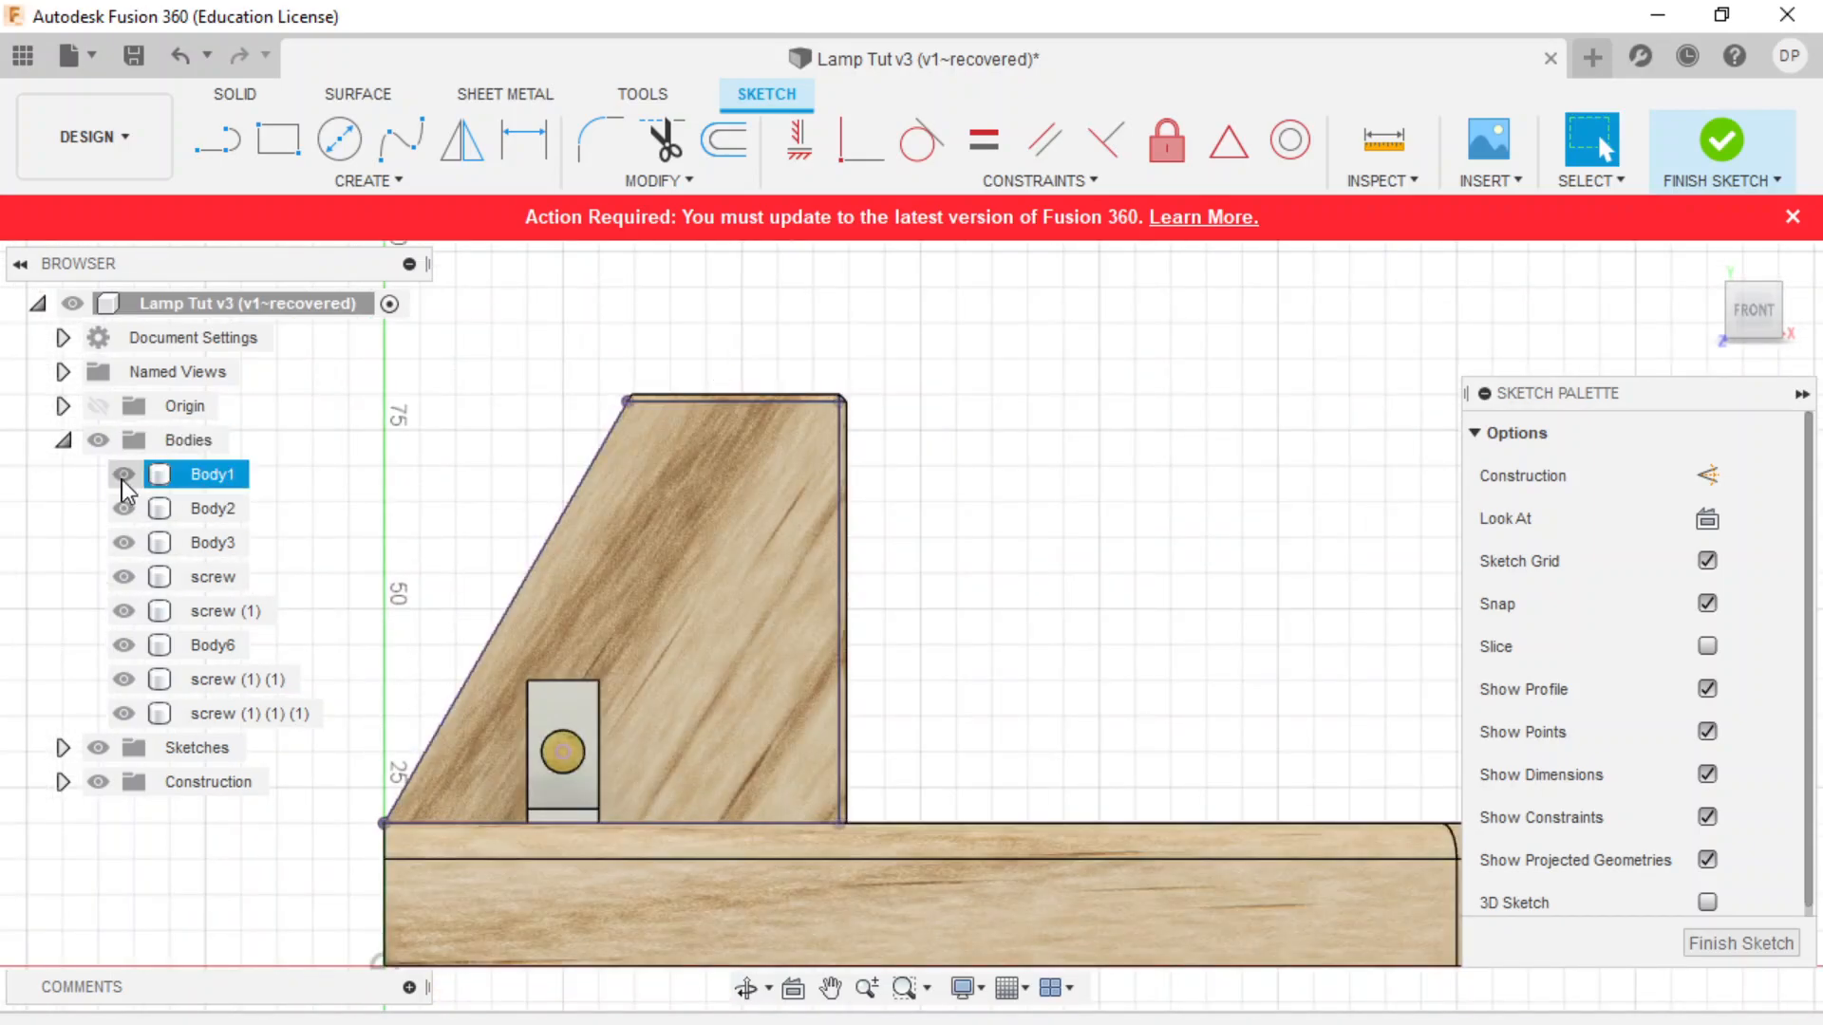
- Hide all bodies to inspect the projected outline on its own, and show them again
{"action": "left_click", "coordinate": [104, 438]}
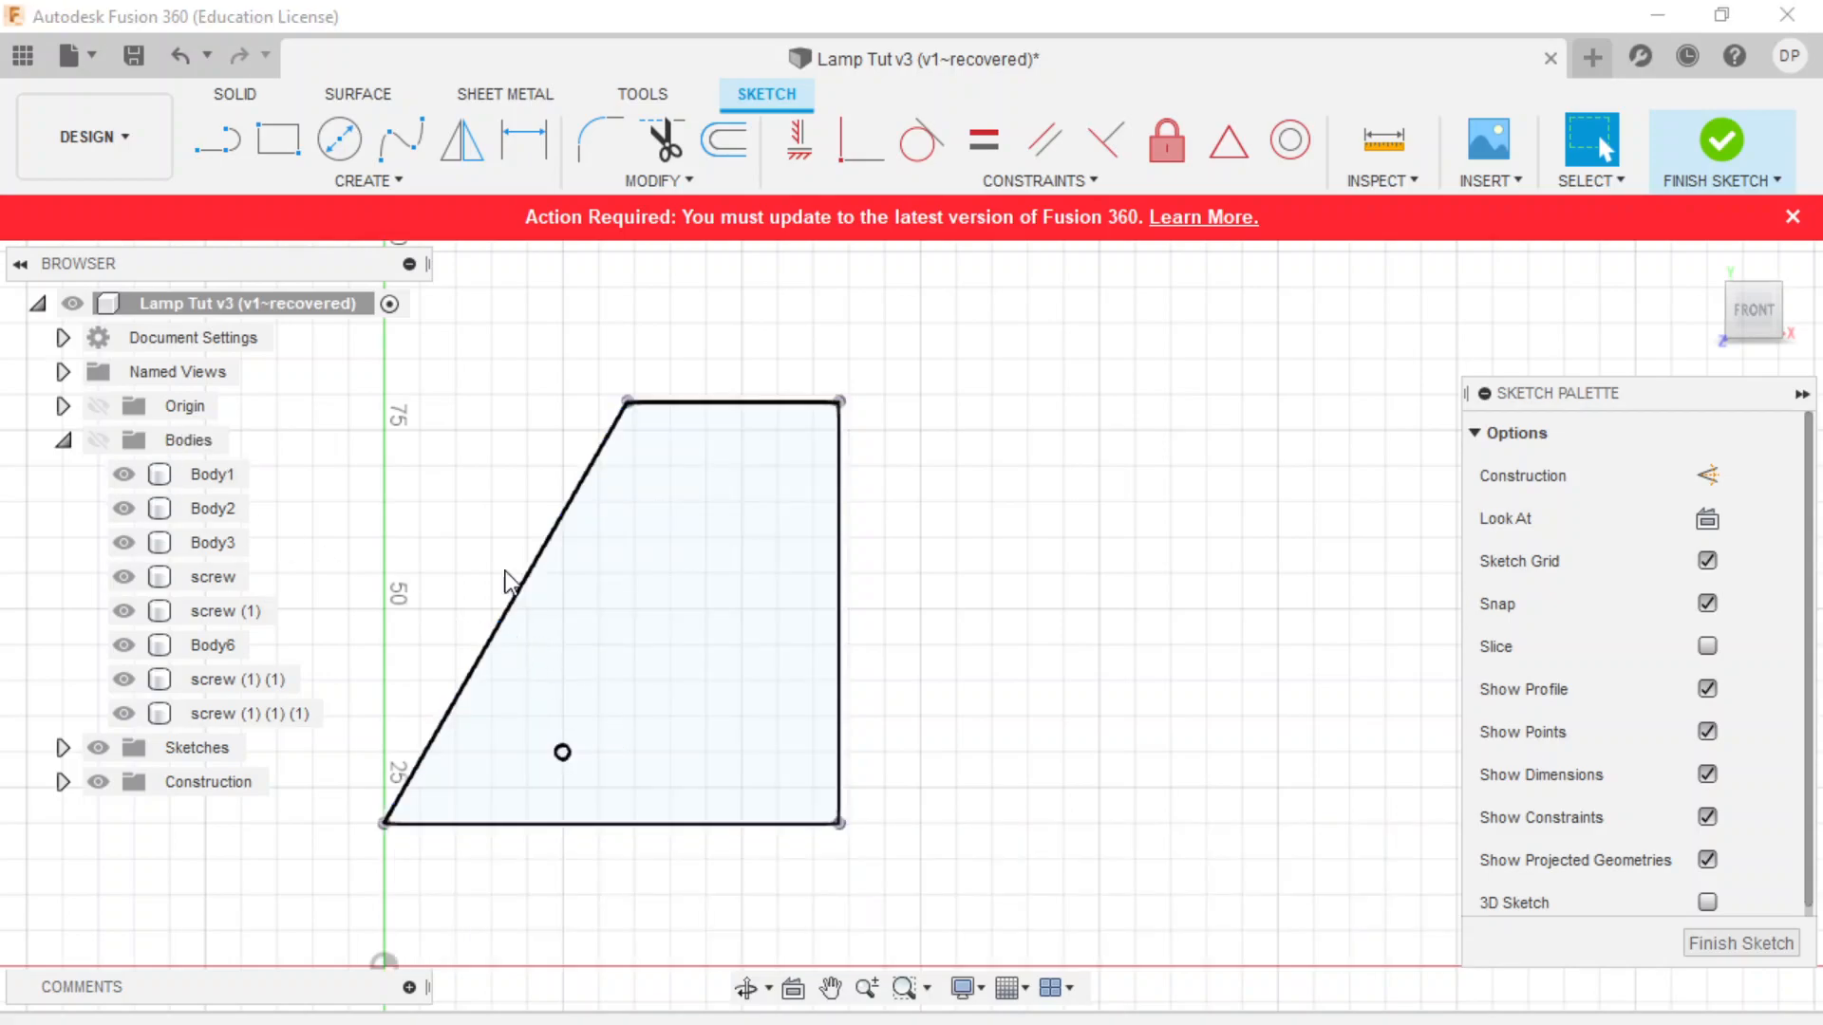
{"action": "scroll", "coordinate": [722, 314], "scroll_direction": "up", "scroll_amount": 2}
{"action": "scroll", "coordinate": [717, 325], "scroll_direction": "up", "scroll_amount": 2}
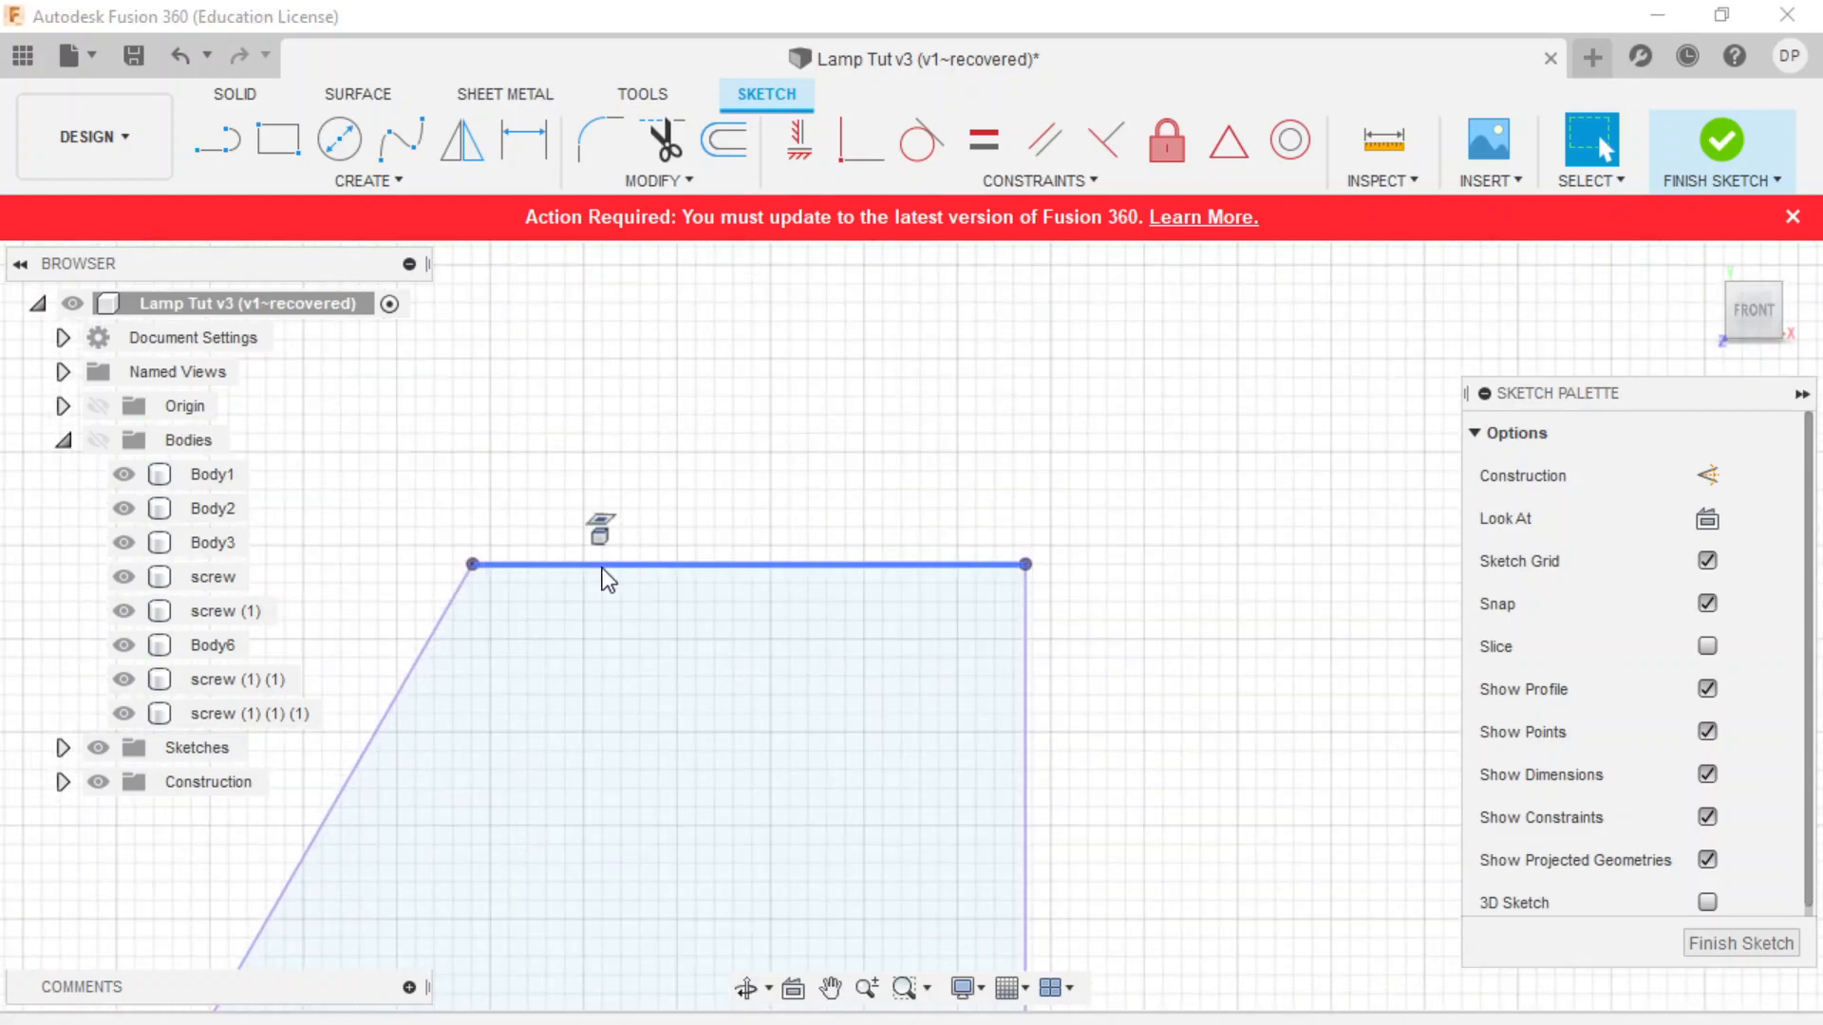
{"action": "scroll", "coordinate": [579, 568], "scroll_direction": "down", "scroll_amount": 3}
{"action": "left_click", "coordinate": [101, 441]}
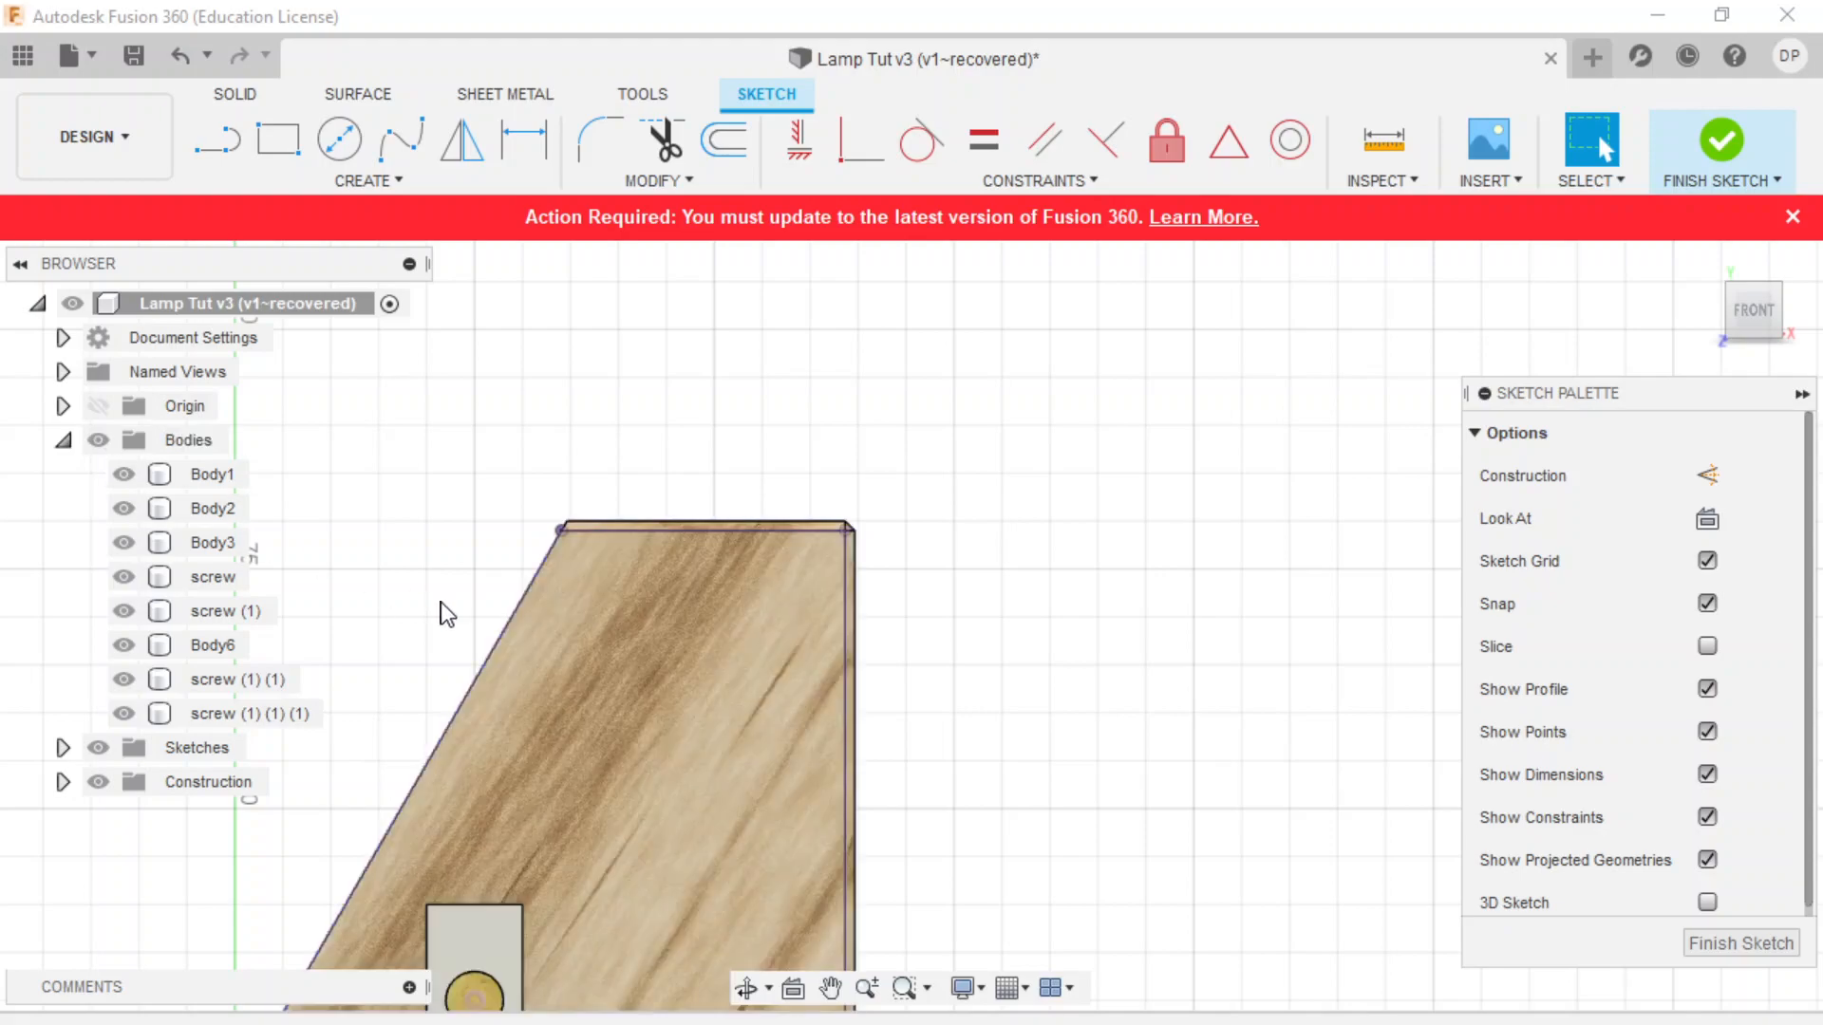
{"action": "scroll", "coordinate": [589, 493], "scroll_direction": "down", "scroll_amount": 1}
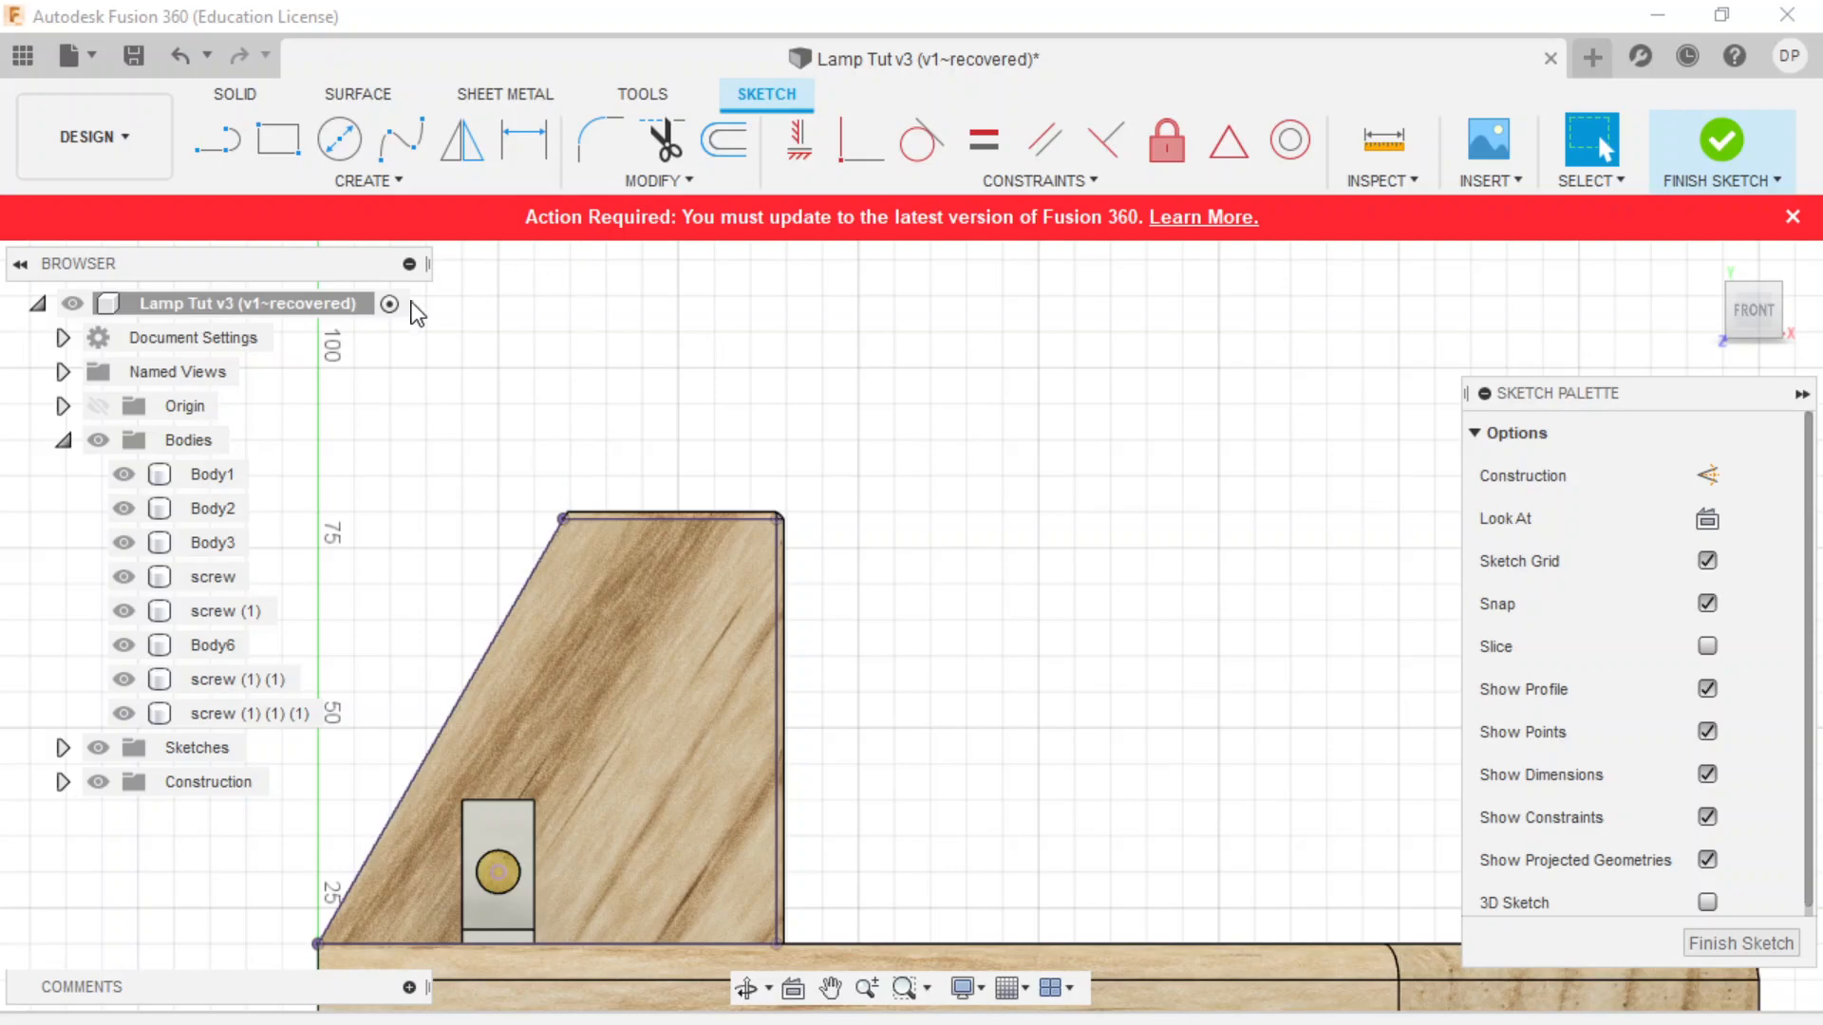
- Draw a line about 128 mm long from the foot of the support block's slanted edge, along that edge and past its top
{"action": "left_click", "coordinate": [230, 145]}
{"action": "scroll", "coordinate": [477, 684], "scroll_direction": "down", "scroll_amount": 4}
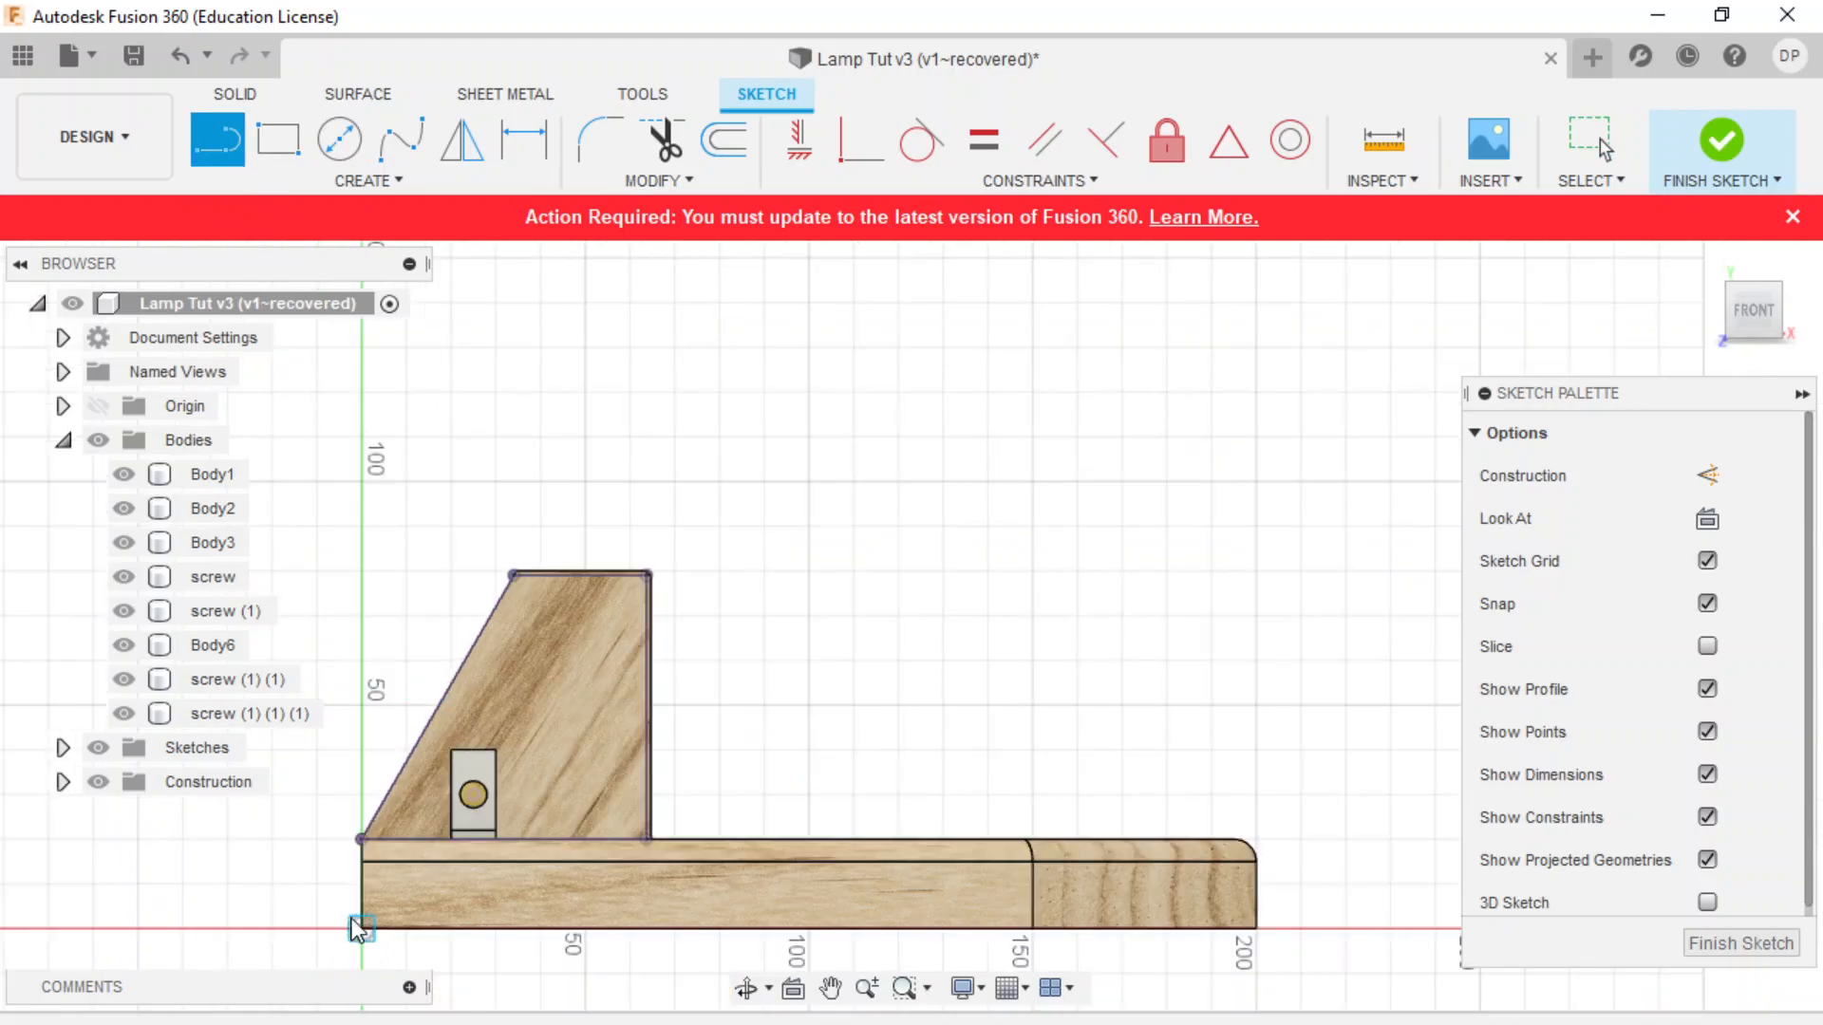
{"action": "scroll", "coordinate": [395, 836], "scroll_direction": "up", "scroll_amount": 4}
{"action": "left_click", "coordinate": [391, 832]}
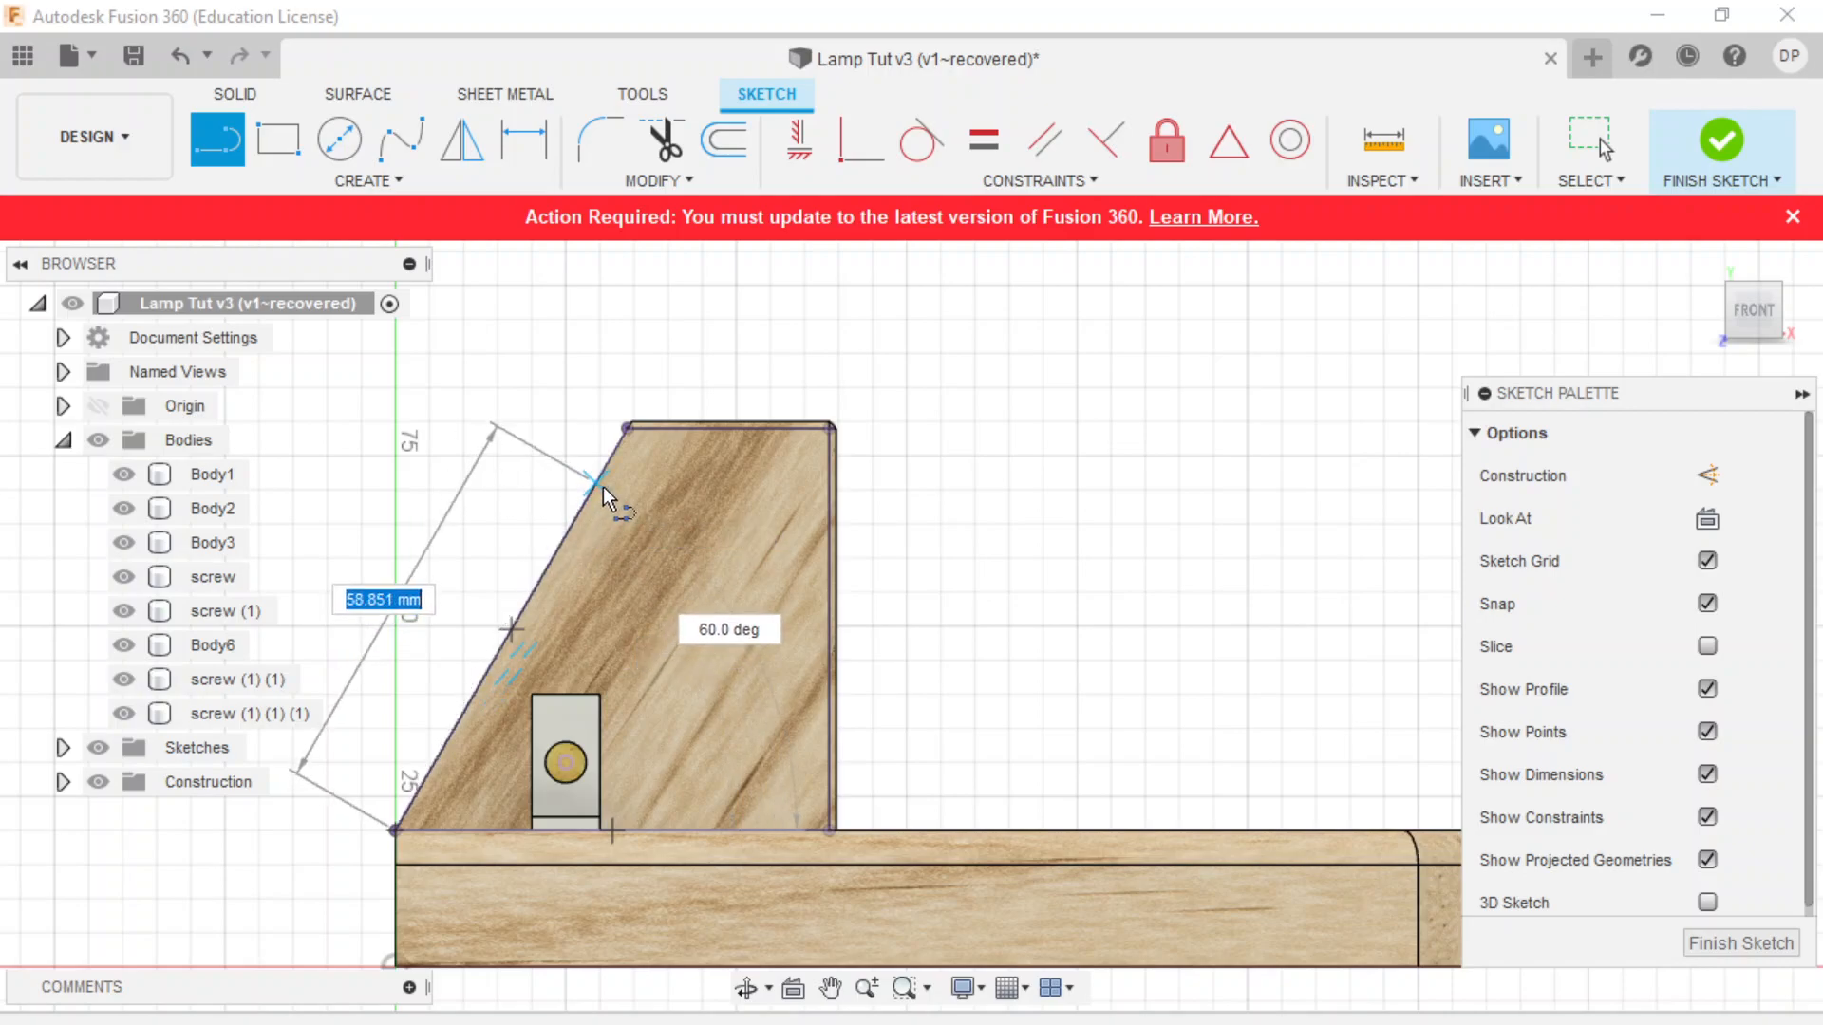
{"action": "left_click", "coordinate": [537, 1022]}
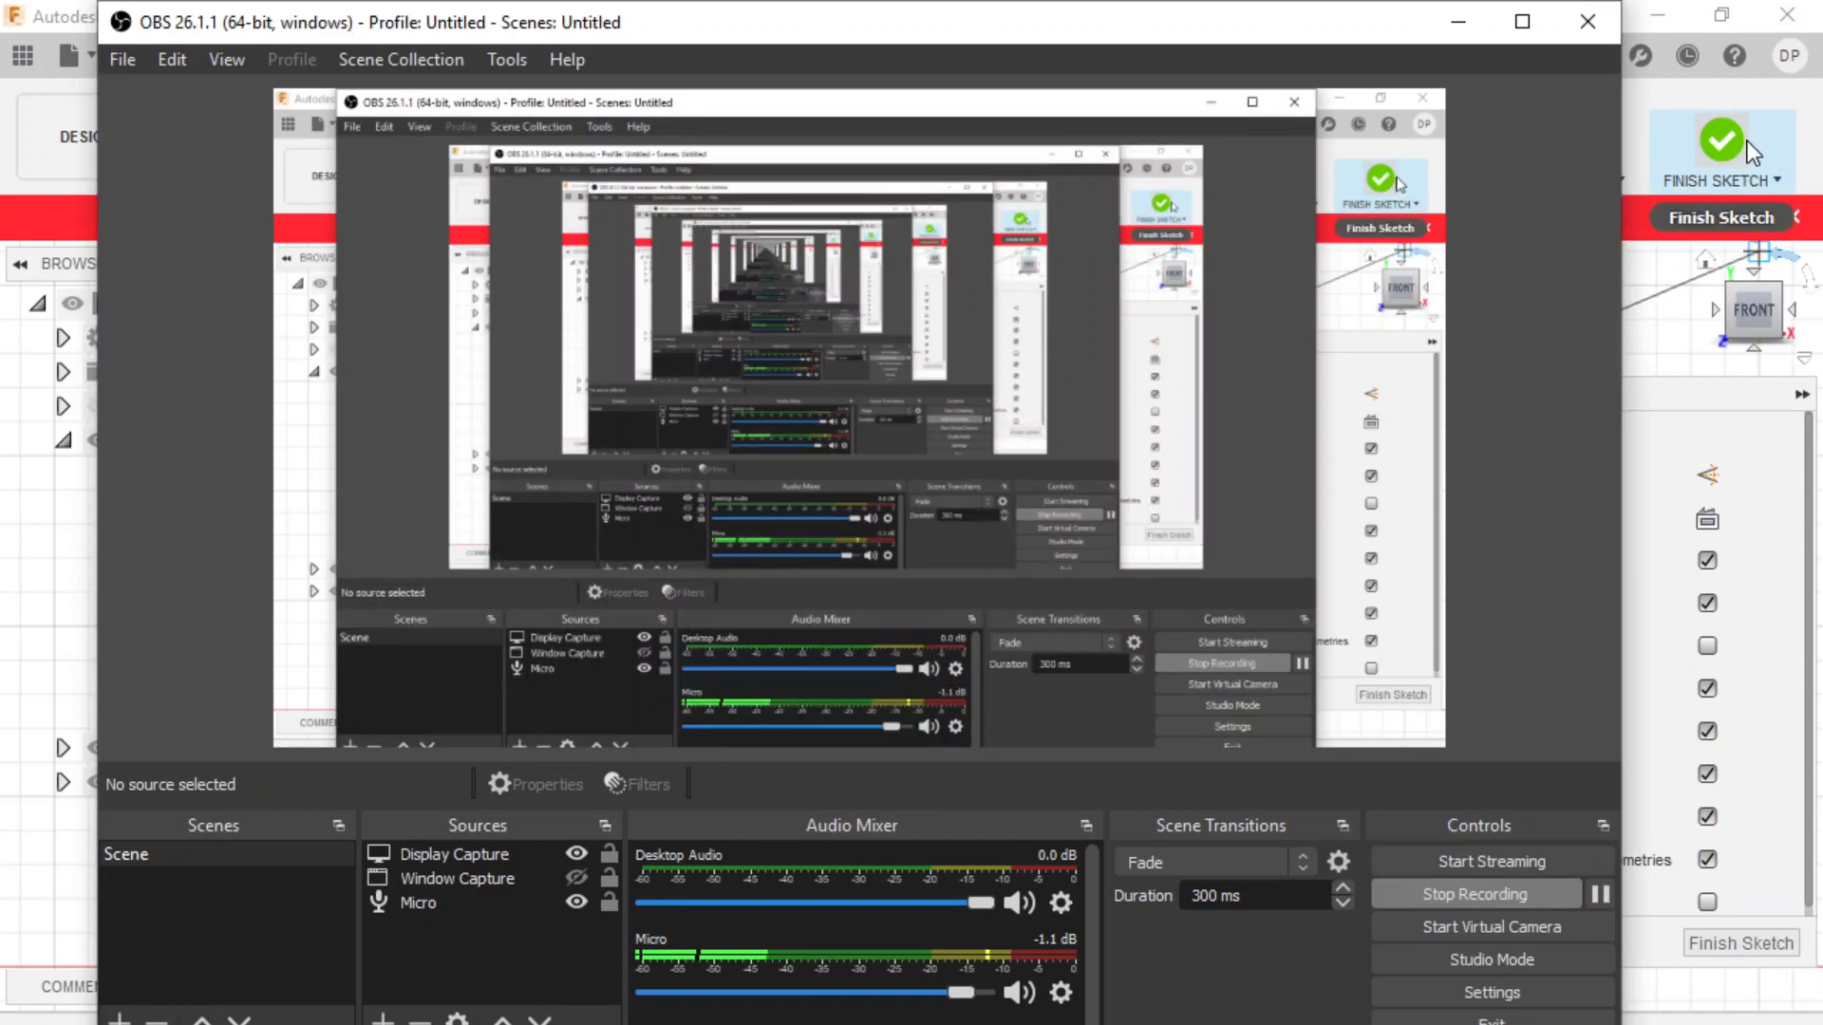
{"action": "left_click", "coordinate": [1694, 82]}
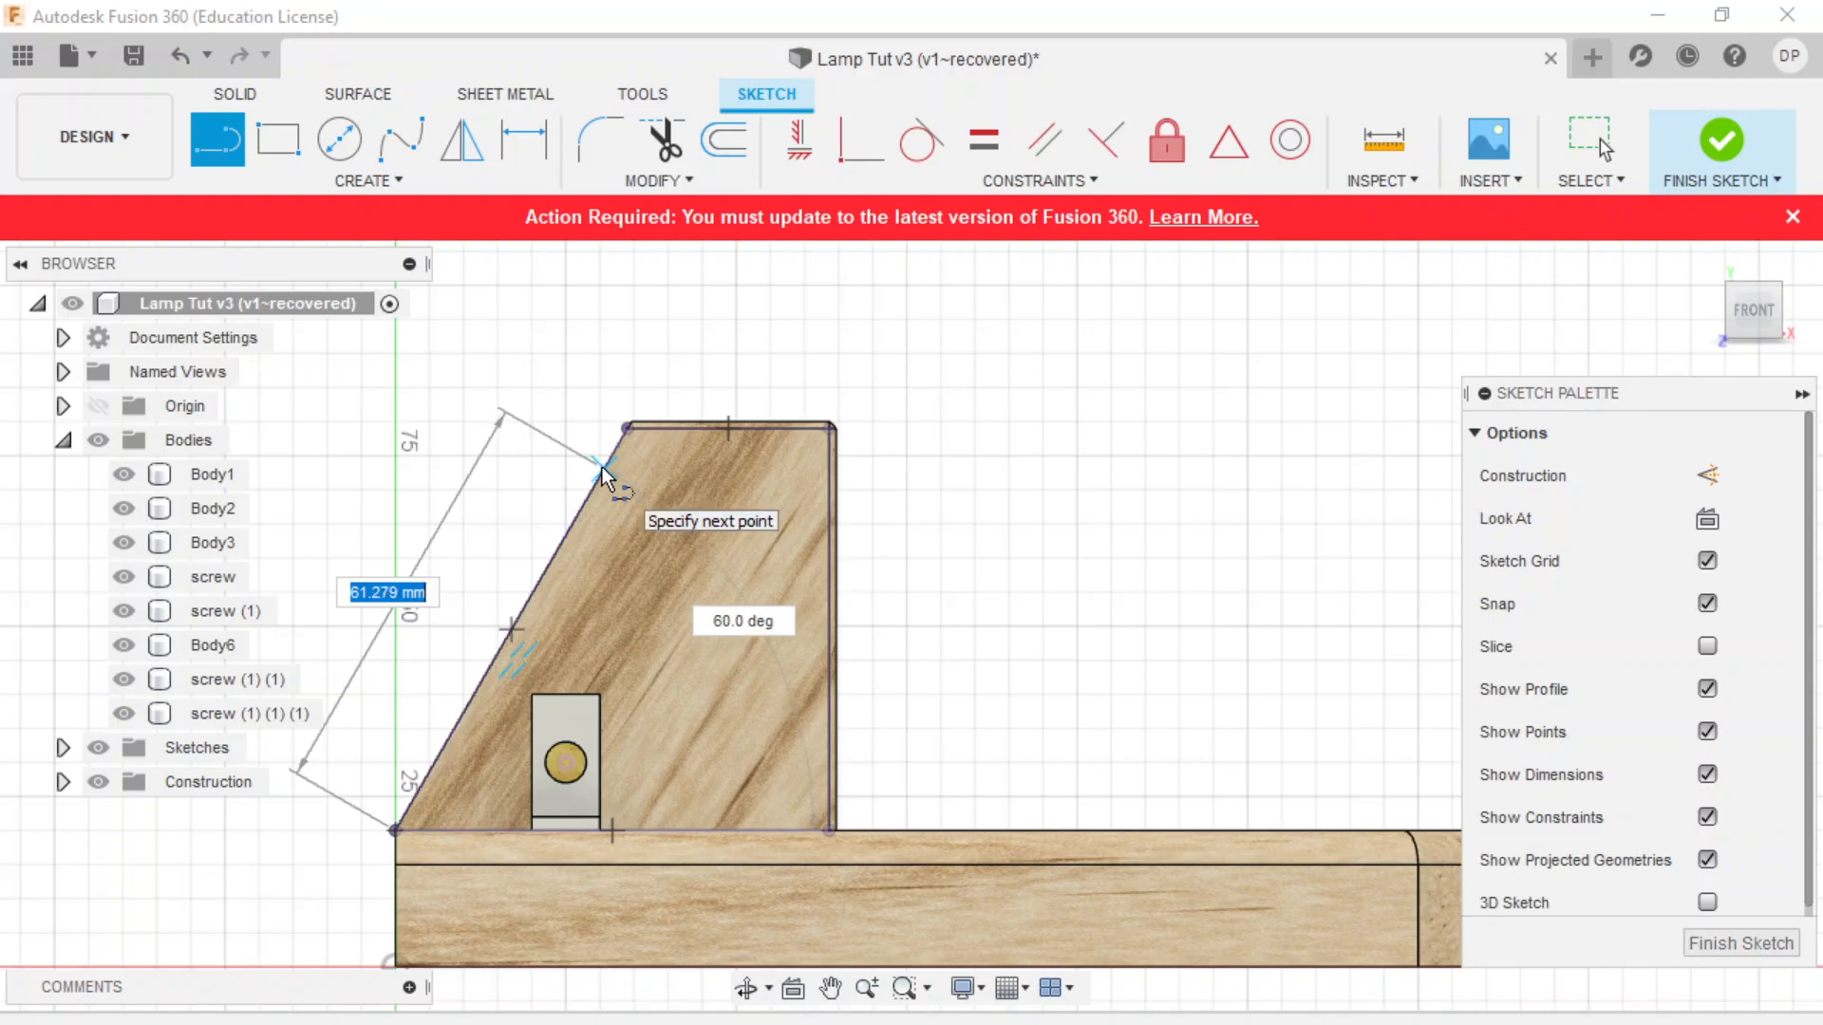
{"action": "scroll", "coordinate": [607, 481], "scroll_direction": "down", "scroll_amount": 3}
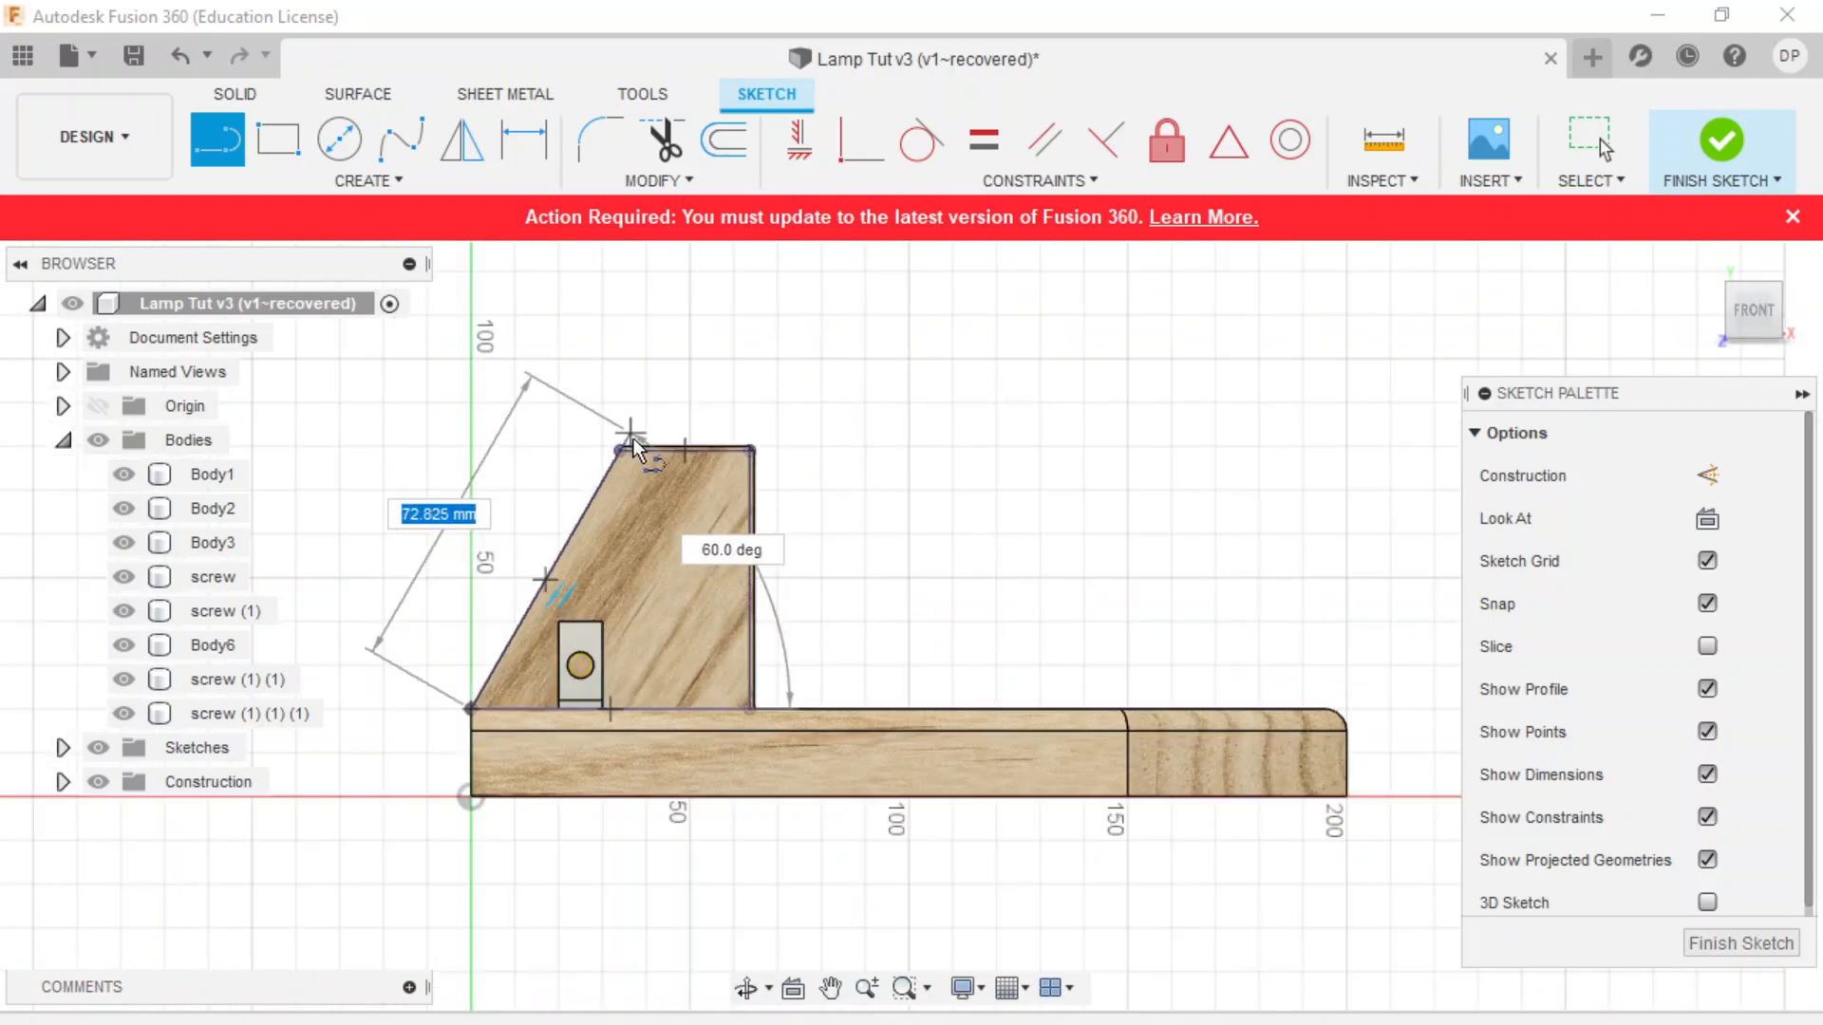
{"action": "scroll", "coordinate": [630, 437], "scroll_direction": "up", "scroll_amount": 4}
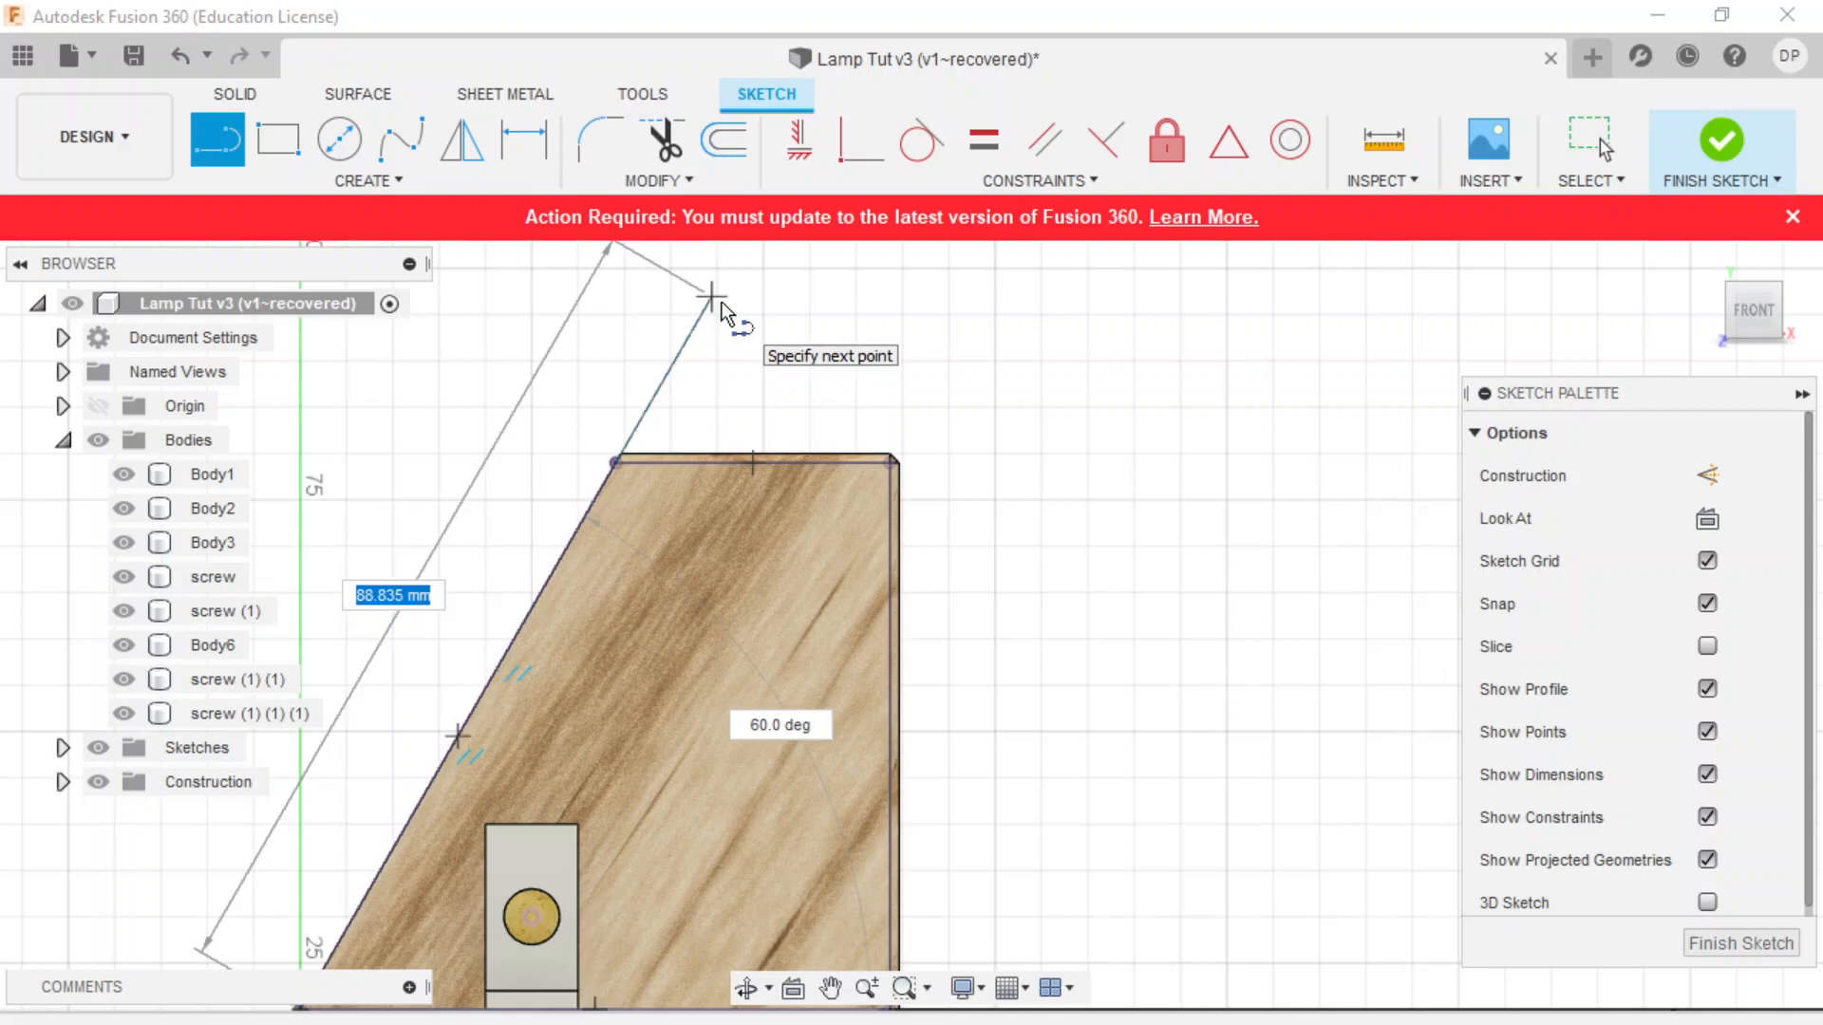
{"action": "scroll", "coordinate": [610, 458], "scroll_direction": "down", "scroll_amount": 5}
{"action": "scroll", "coordinate": [550, 489], "scroll_direction": "down", "scroll_amount": 3}
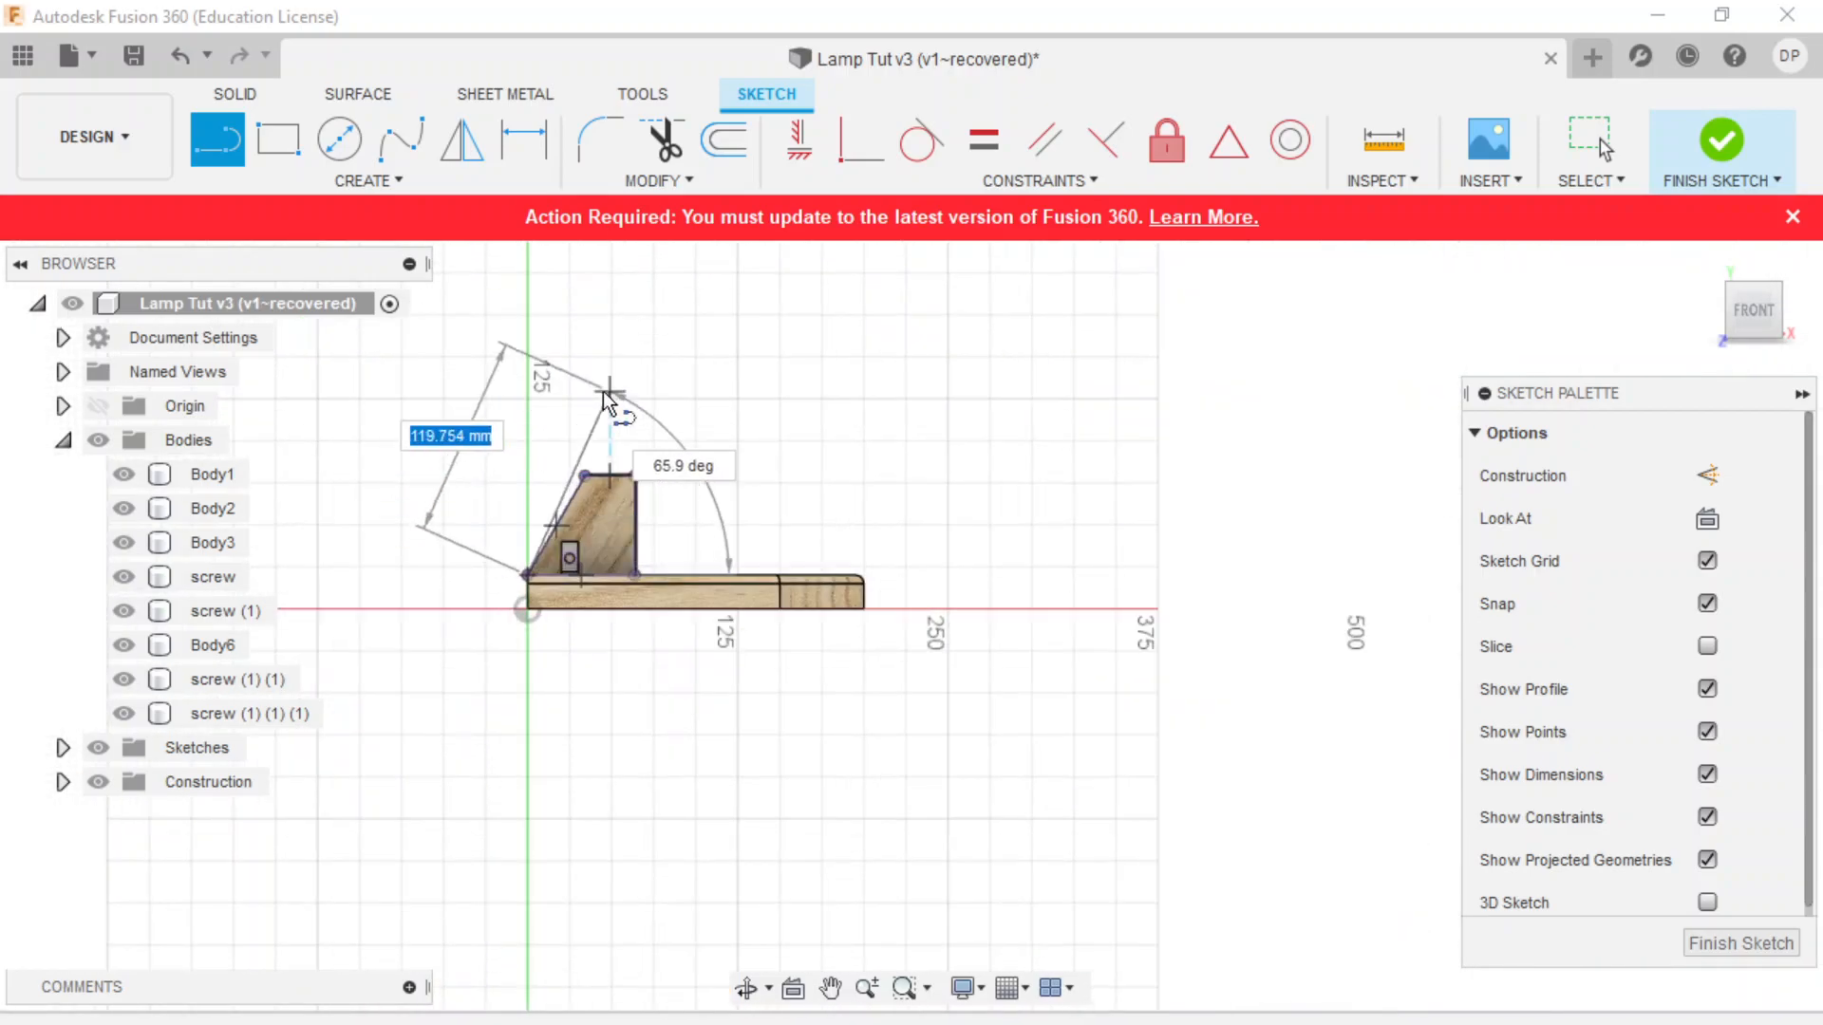
{"action": "scroll", "coordinate": [608, 388], "scroll_direction": "up", "scroll_amount": 5}
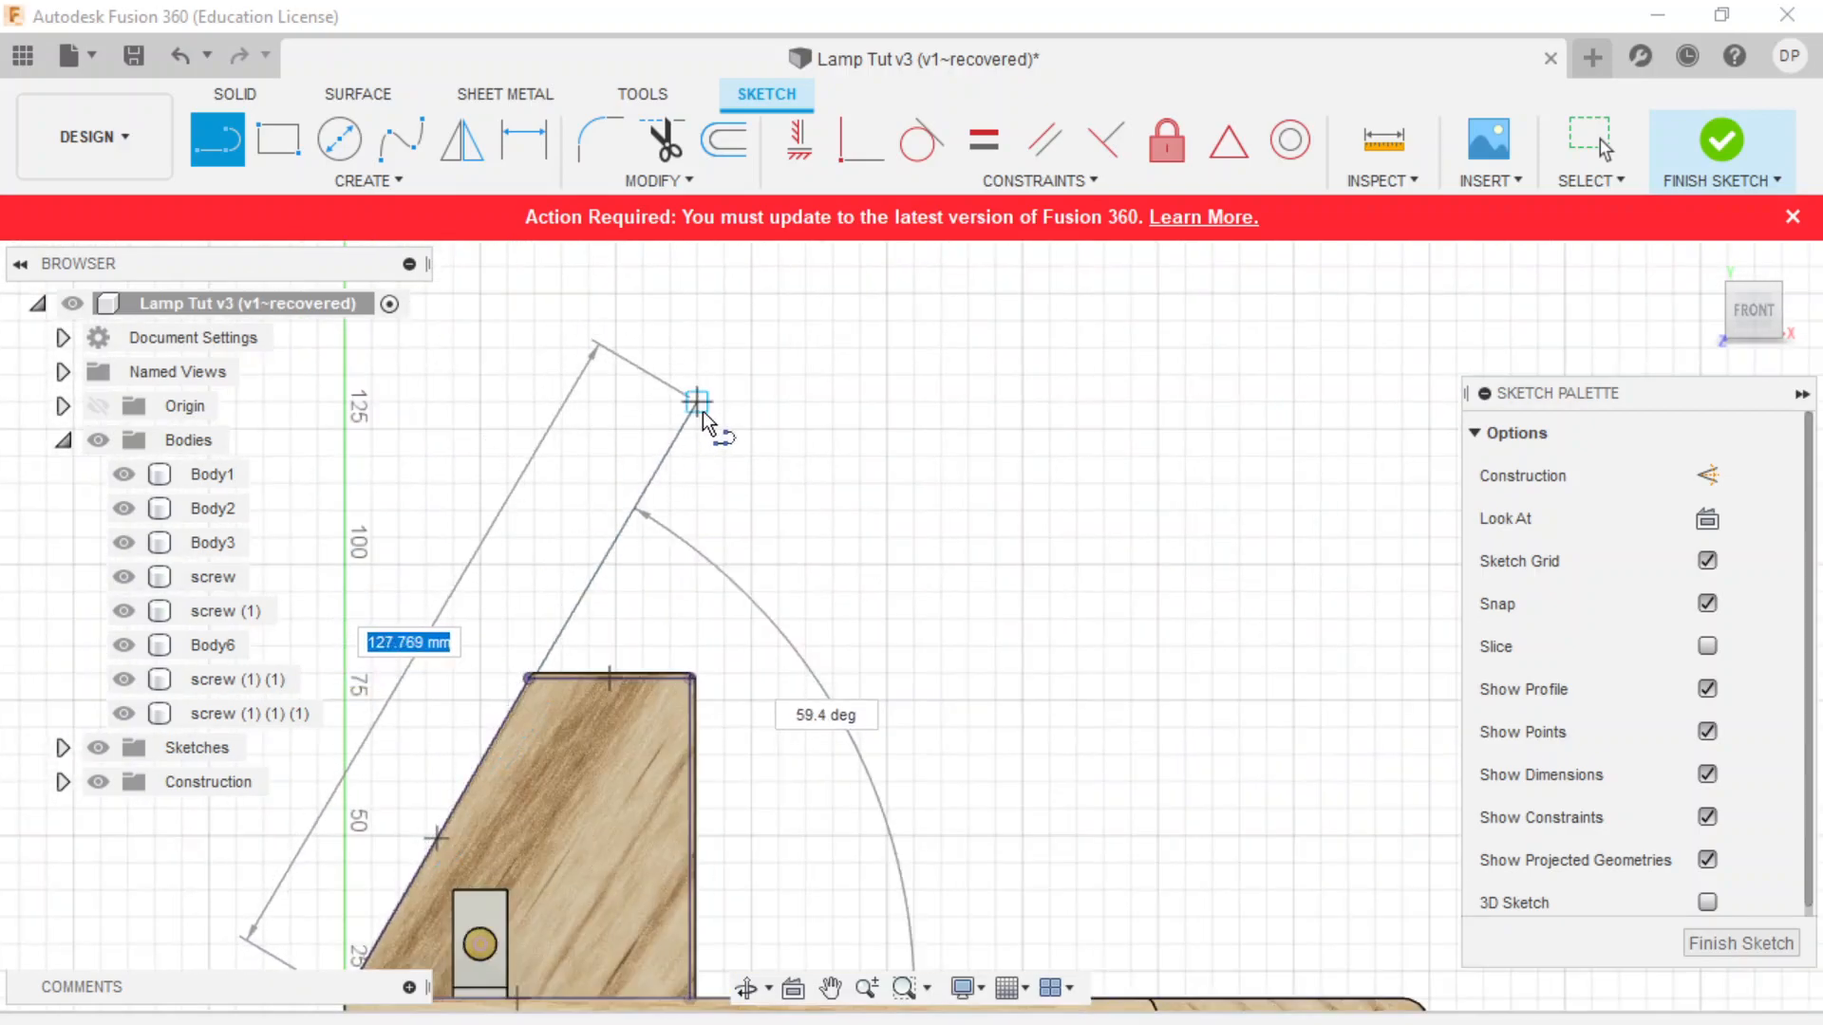
{"action": "left_click", "coordinate": [694, 395]}
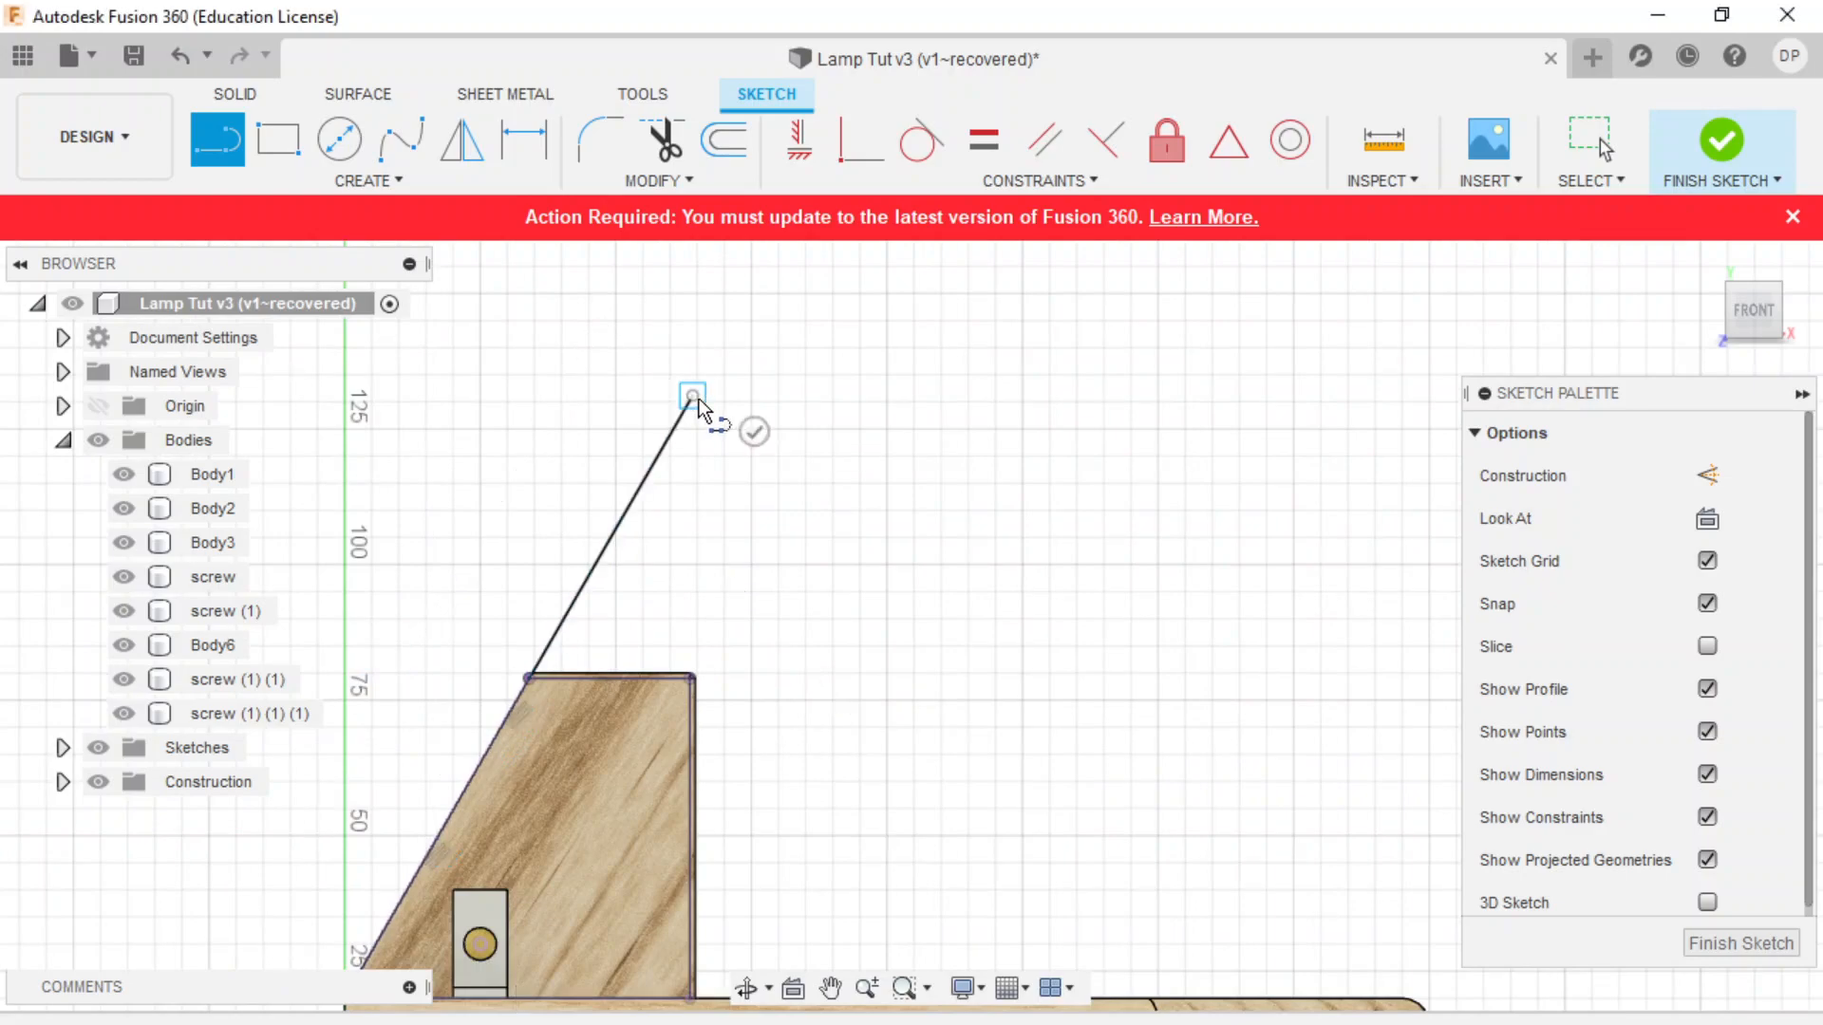
{"action": "key", "text": "Escape"}
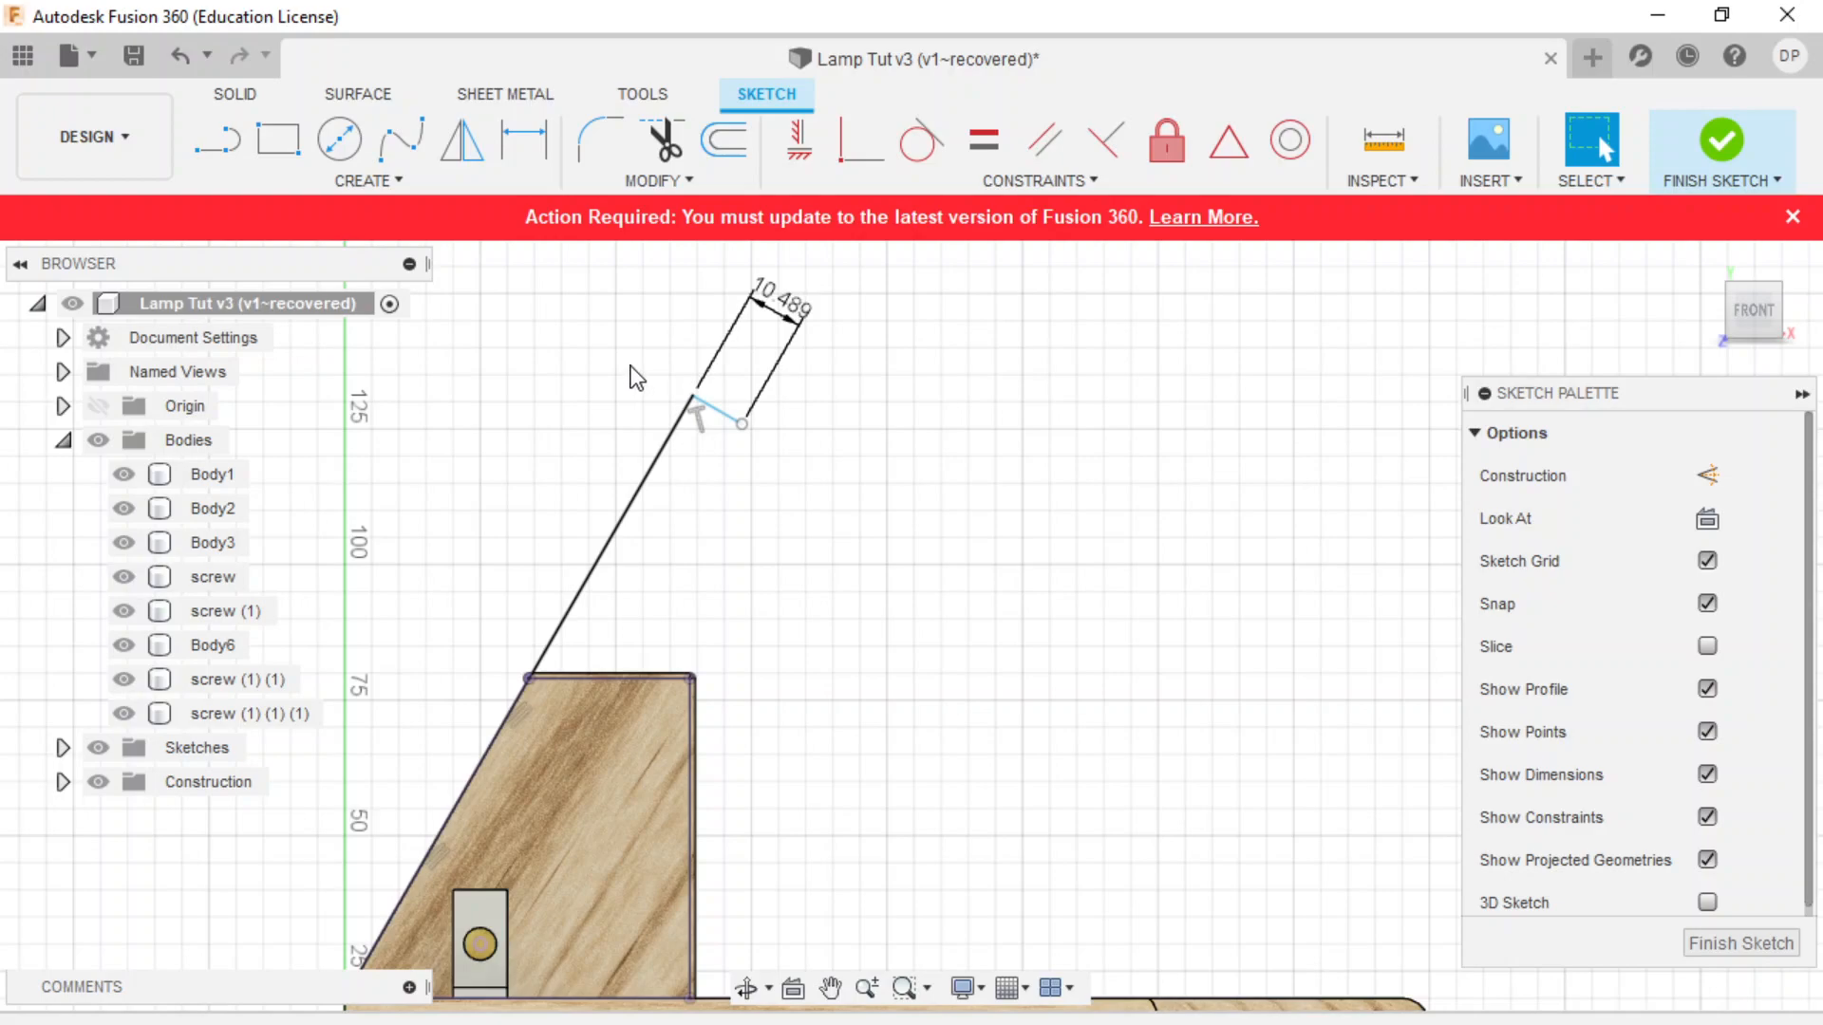
{"action": "key", "text": "ctrl+z"}
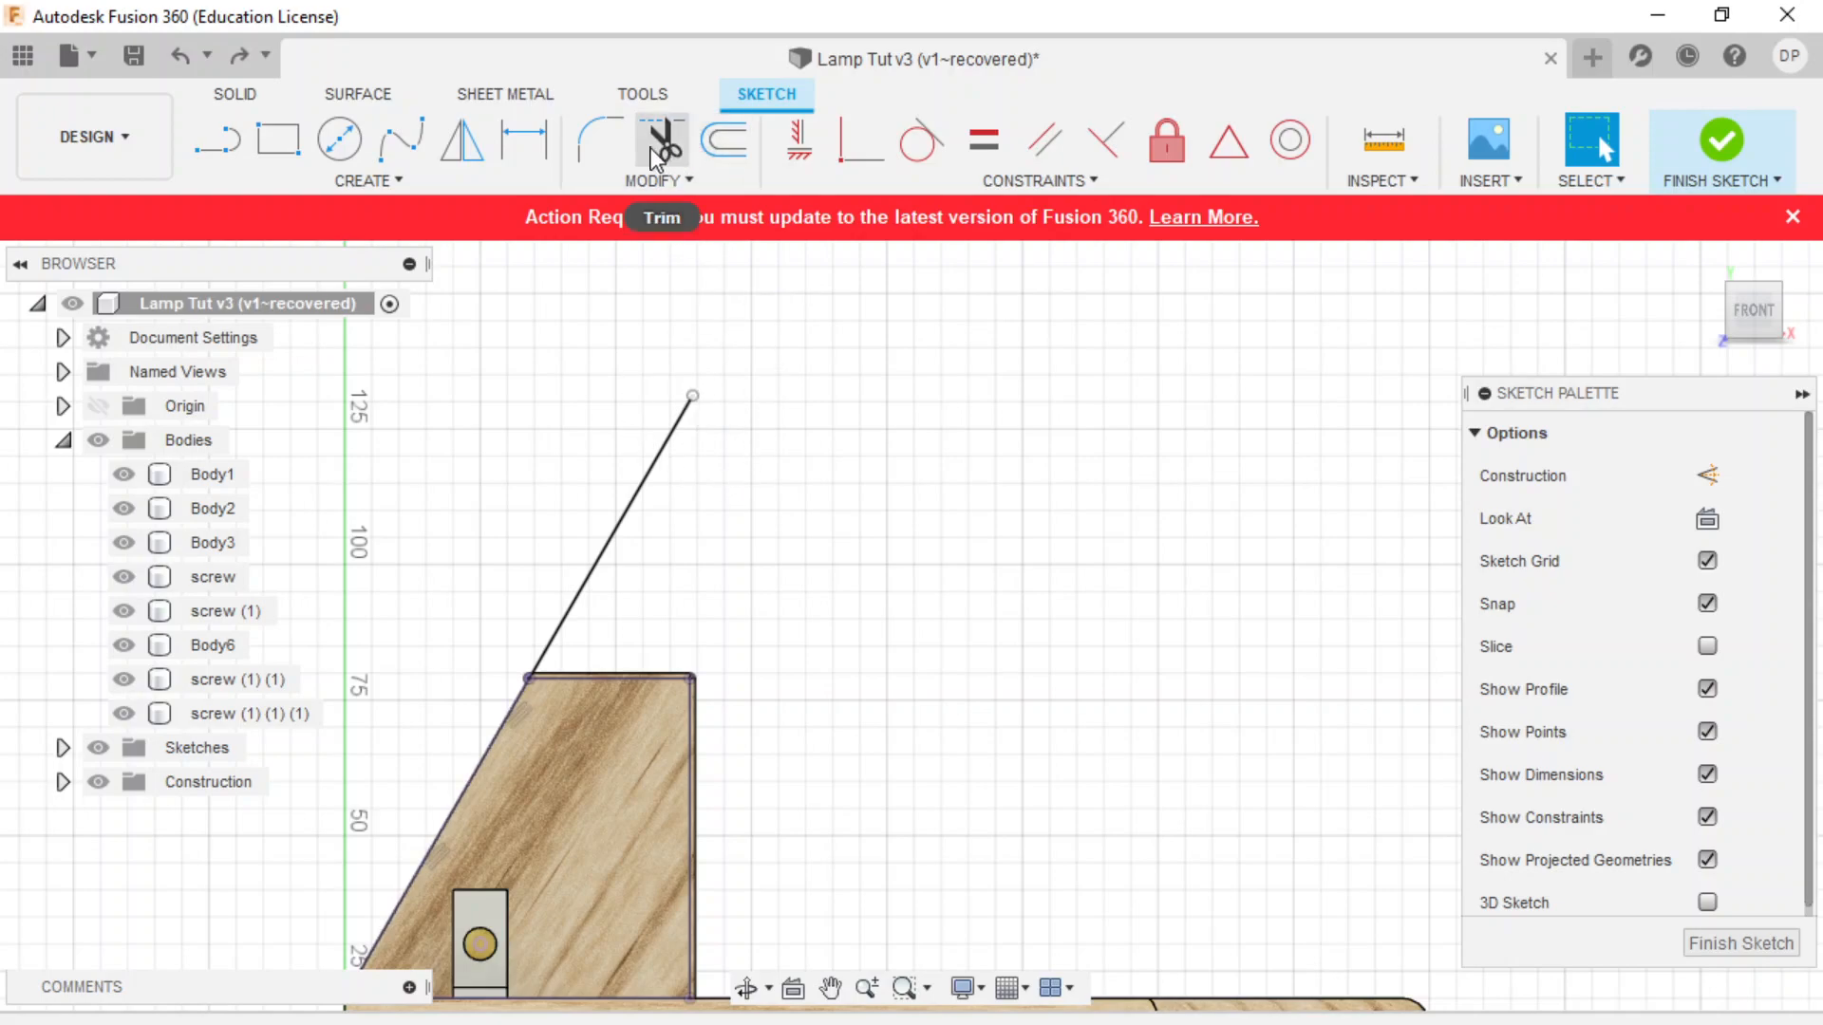
- Dimension the slanted line's length to 150 mm
{"action": "left_click", "coordinate": [525, 143]}
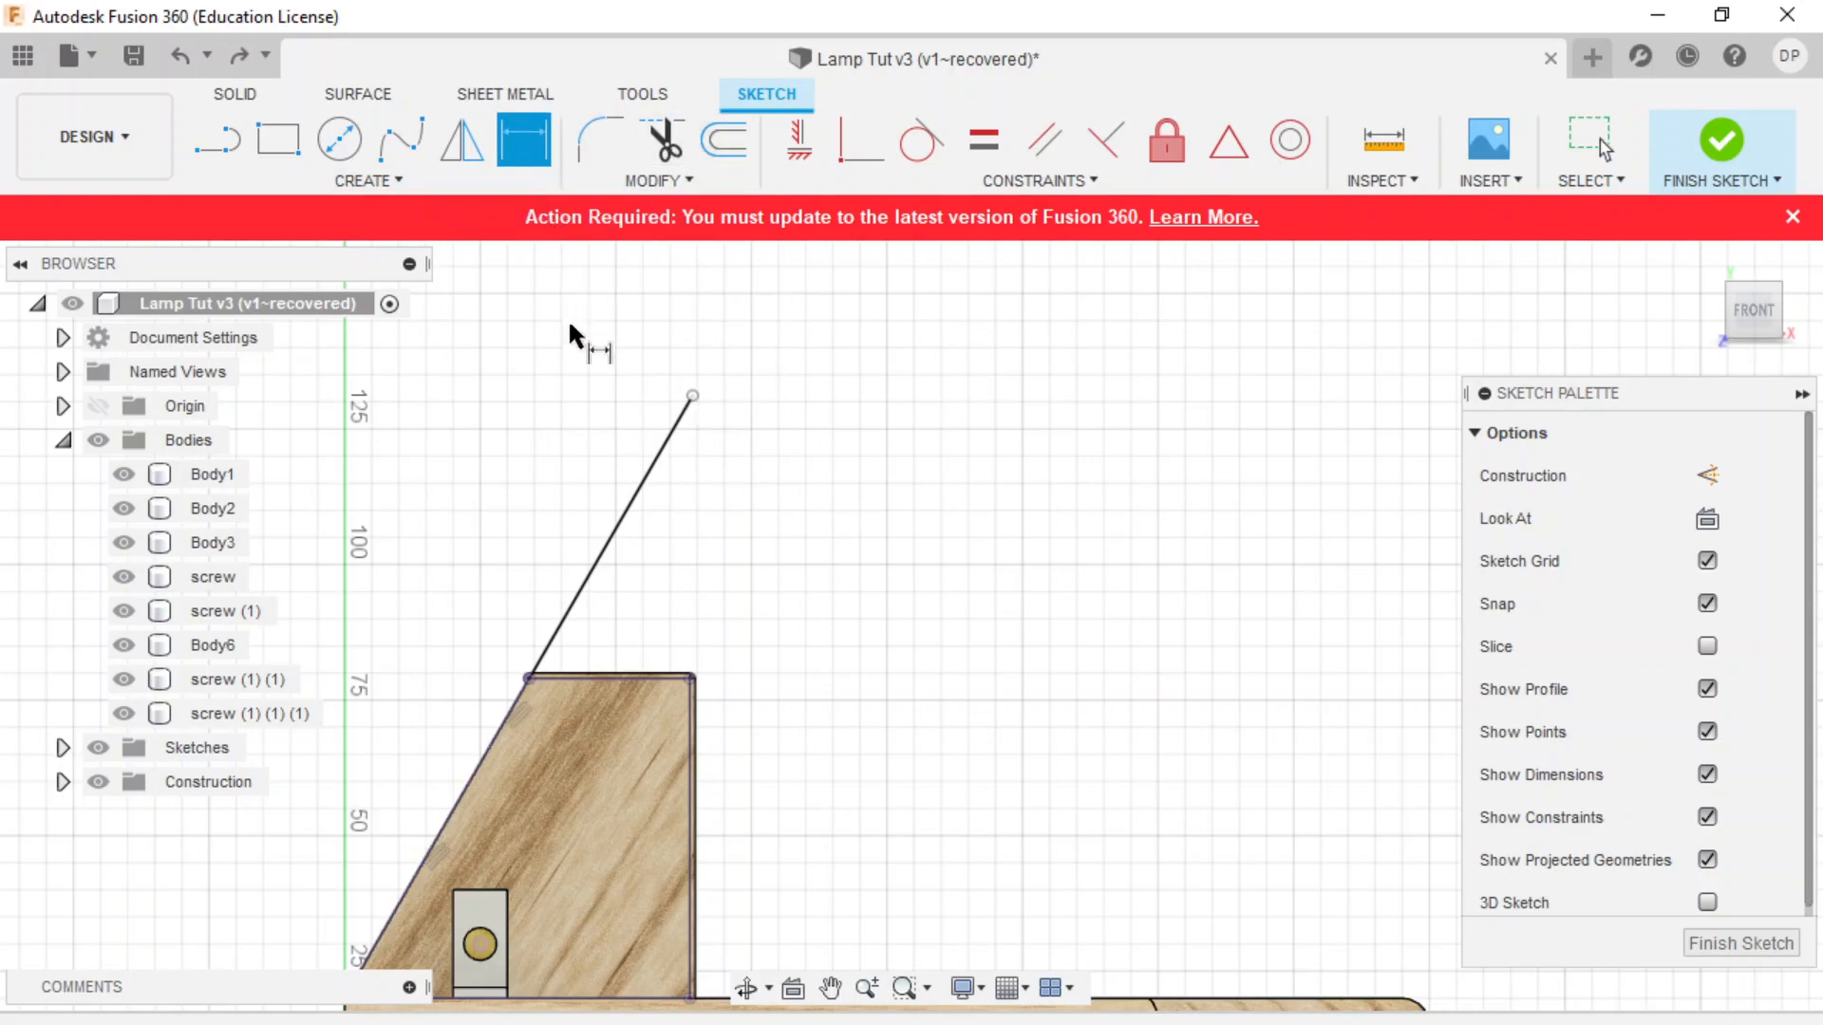
{"action": "left_click", "coordinate": [619, 525]}
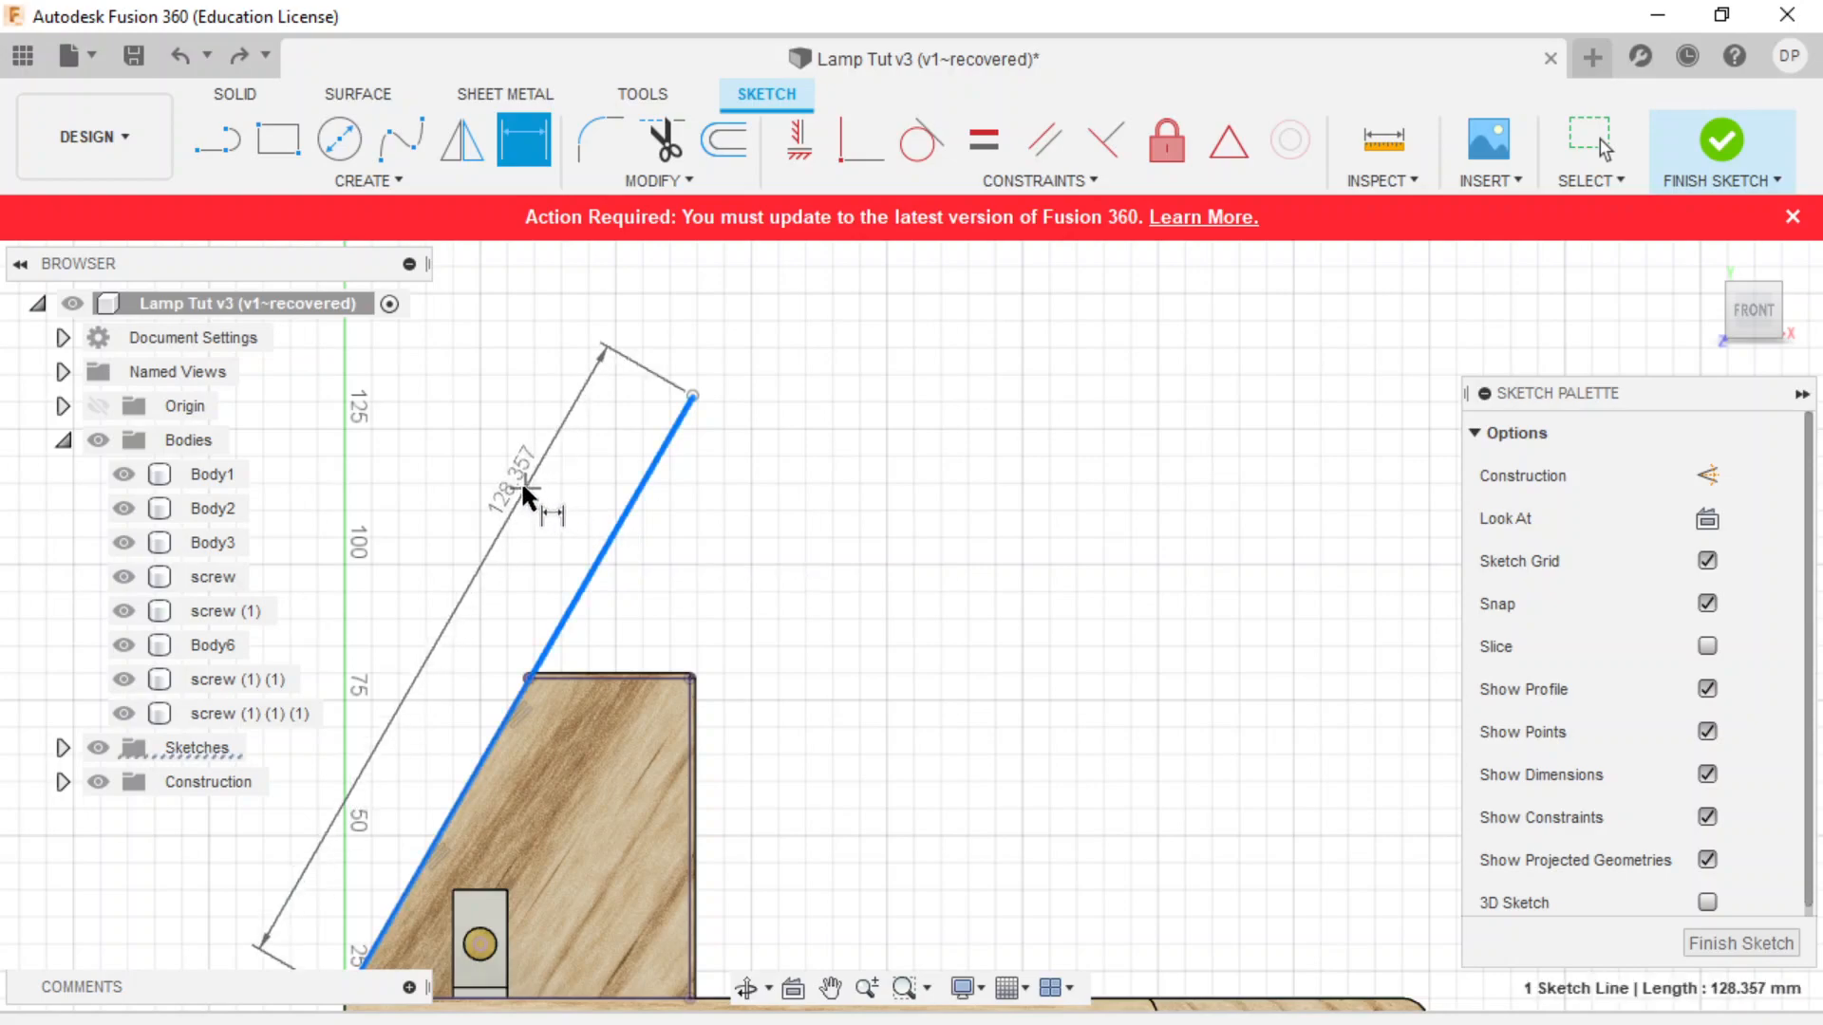
{"action": "left_click", "coordinate": [525, 487]}
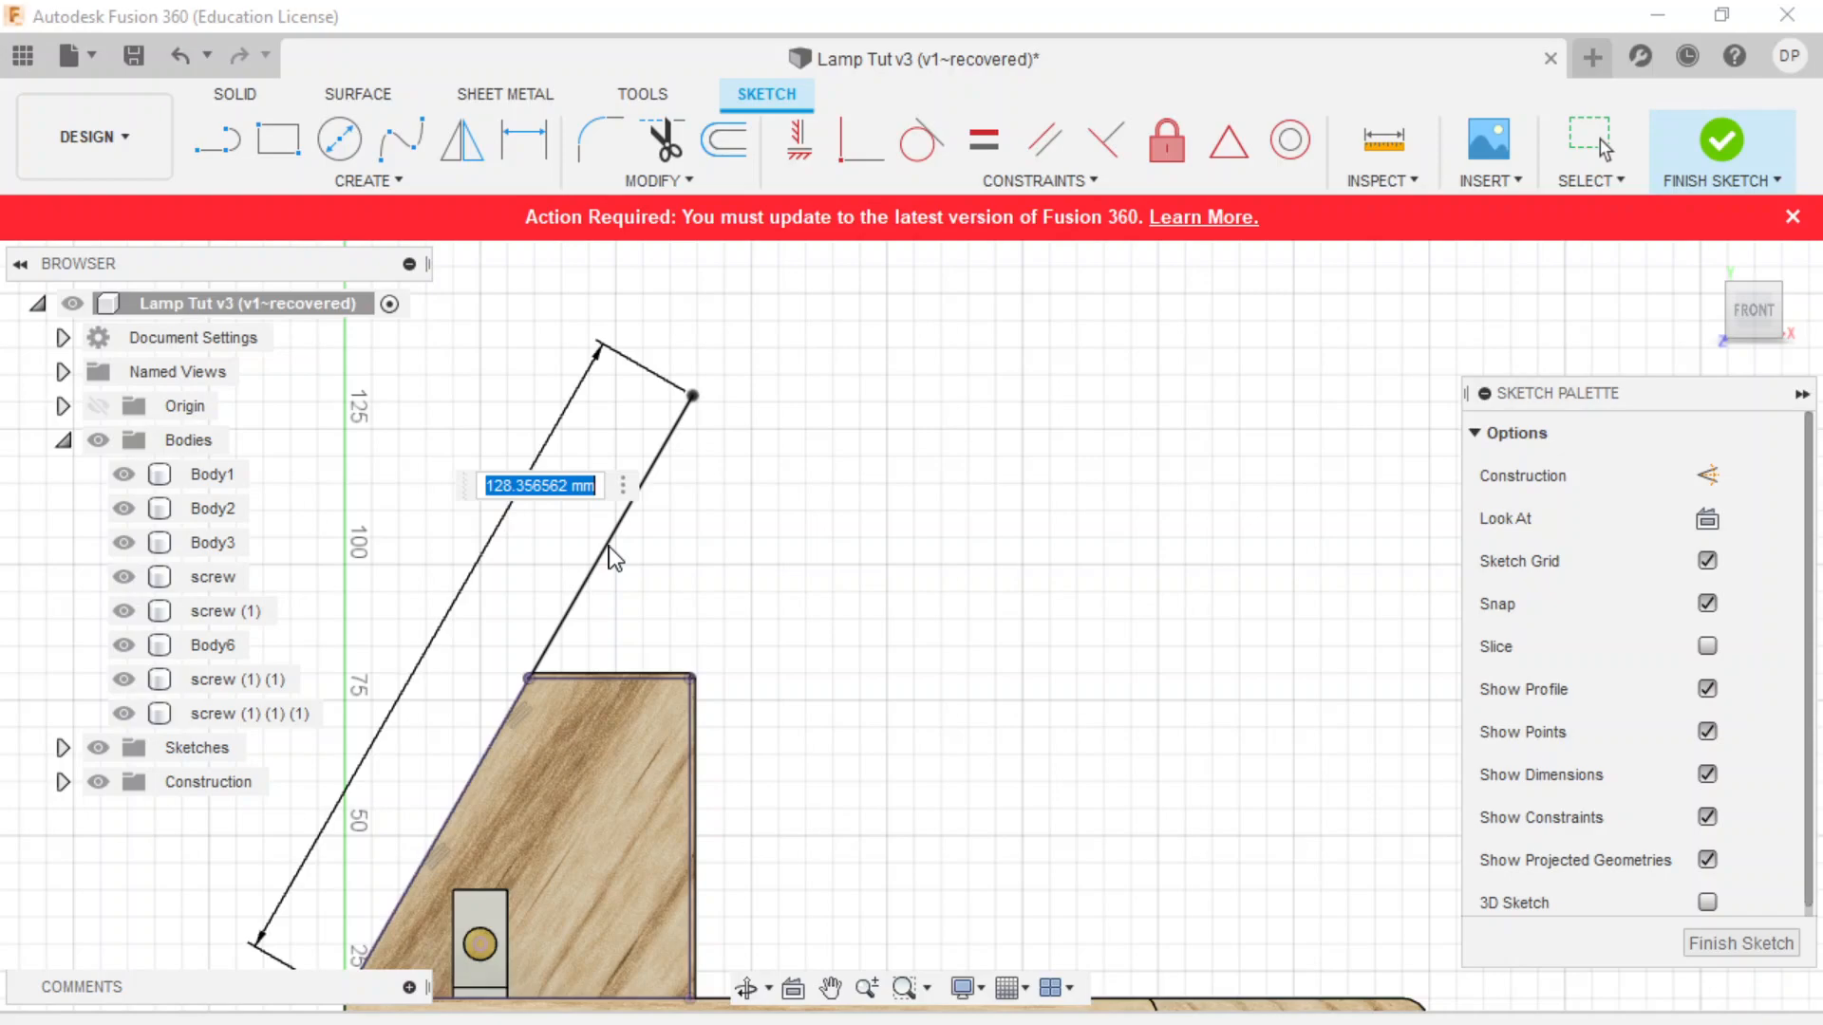
{"action": "type", "text": "150"}
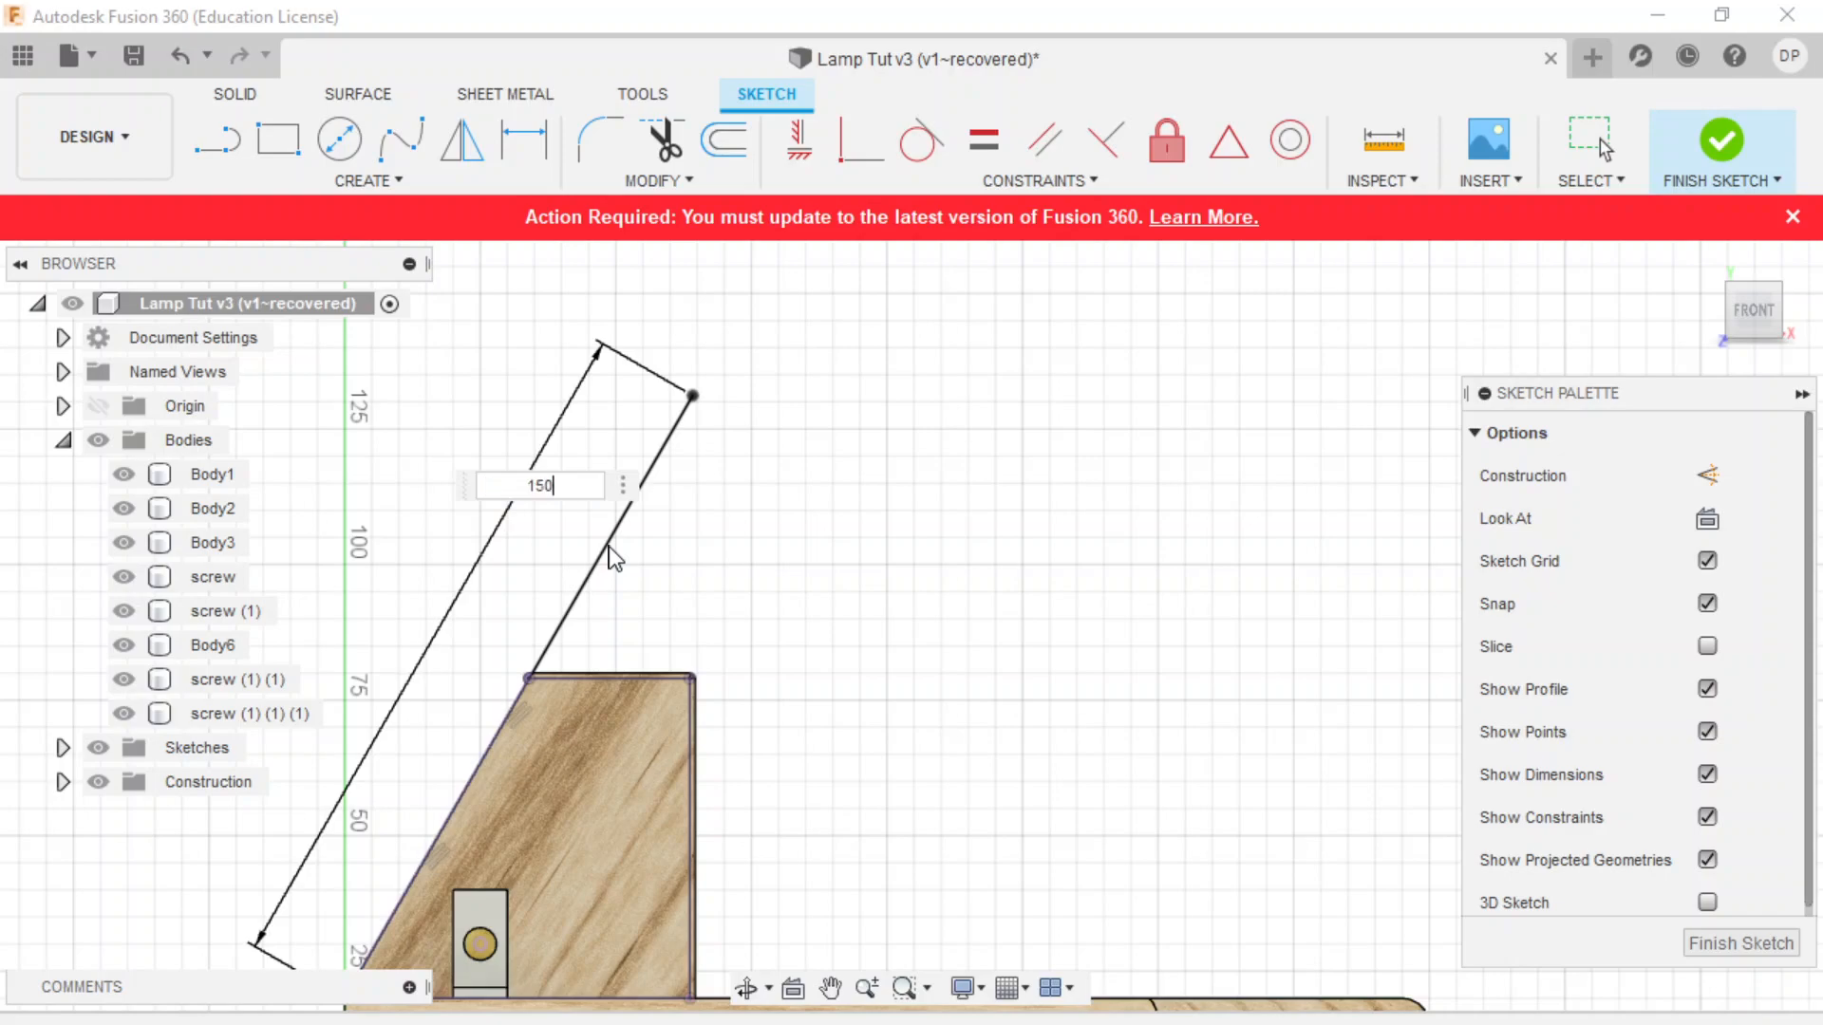
{"action": "key", "text": "Return"}
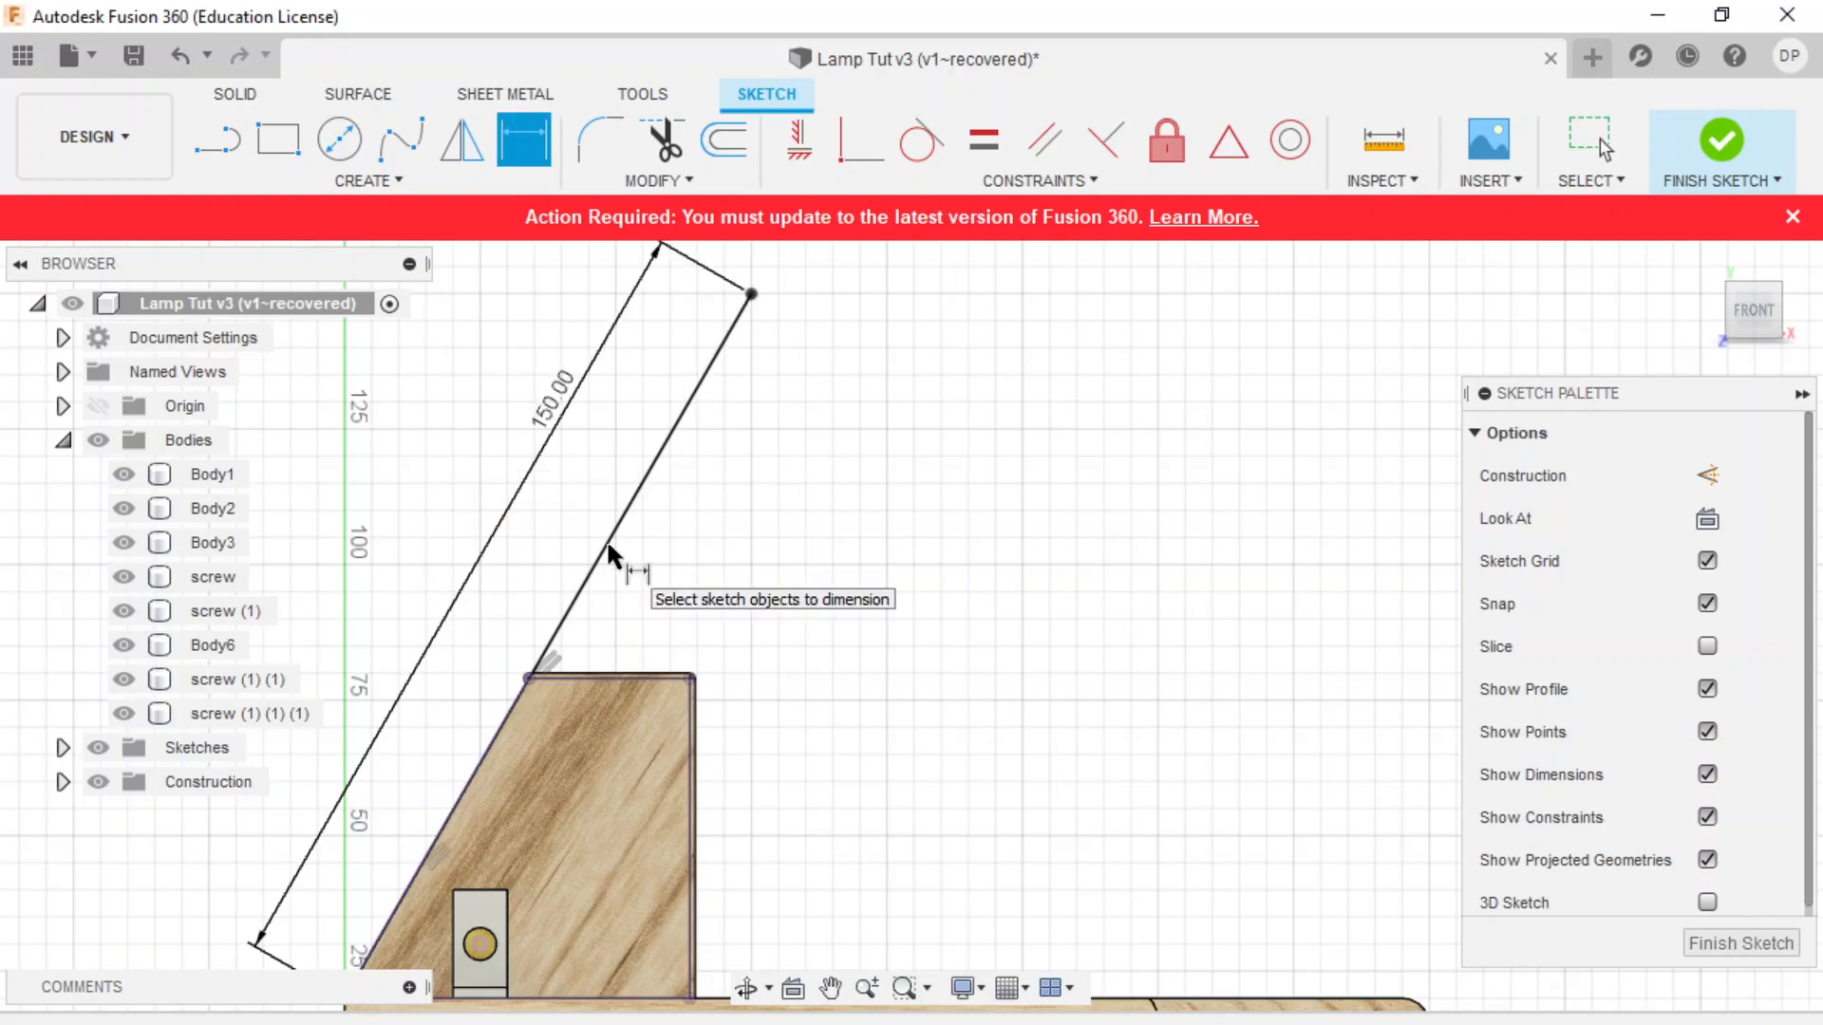
- Draw a horizontal line about 100 mm long from the slanted line's upper end, extending over the base board
{"action": "scroll", "coordinate": [442, 678], "scroll_direction": "down", "scroll_amount": 4}
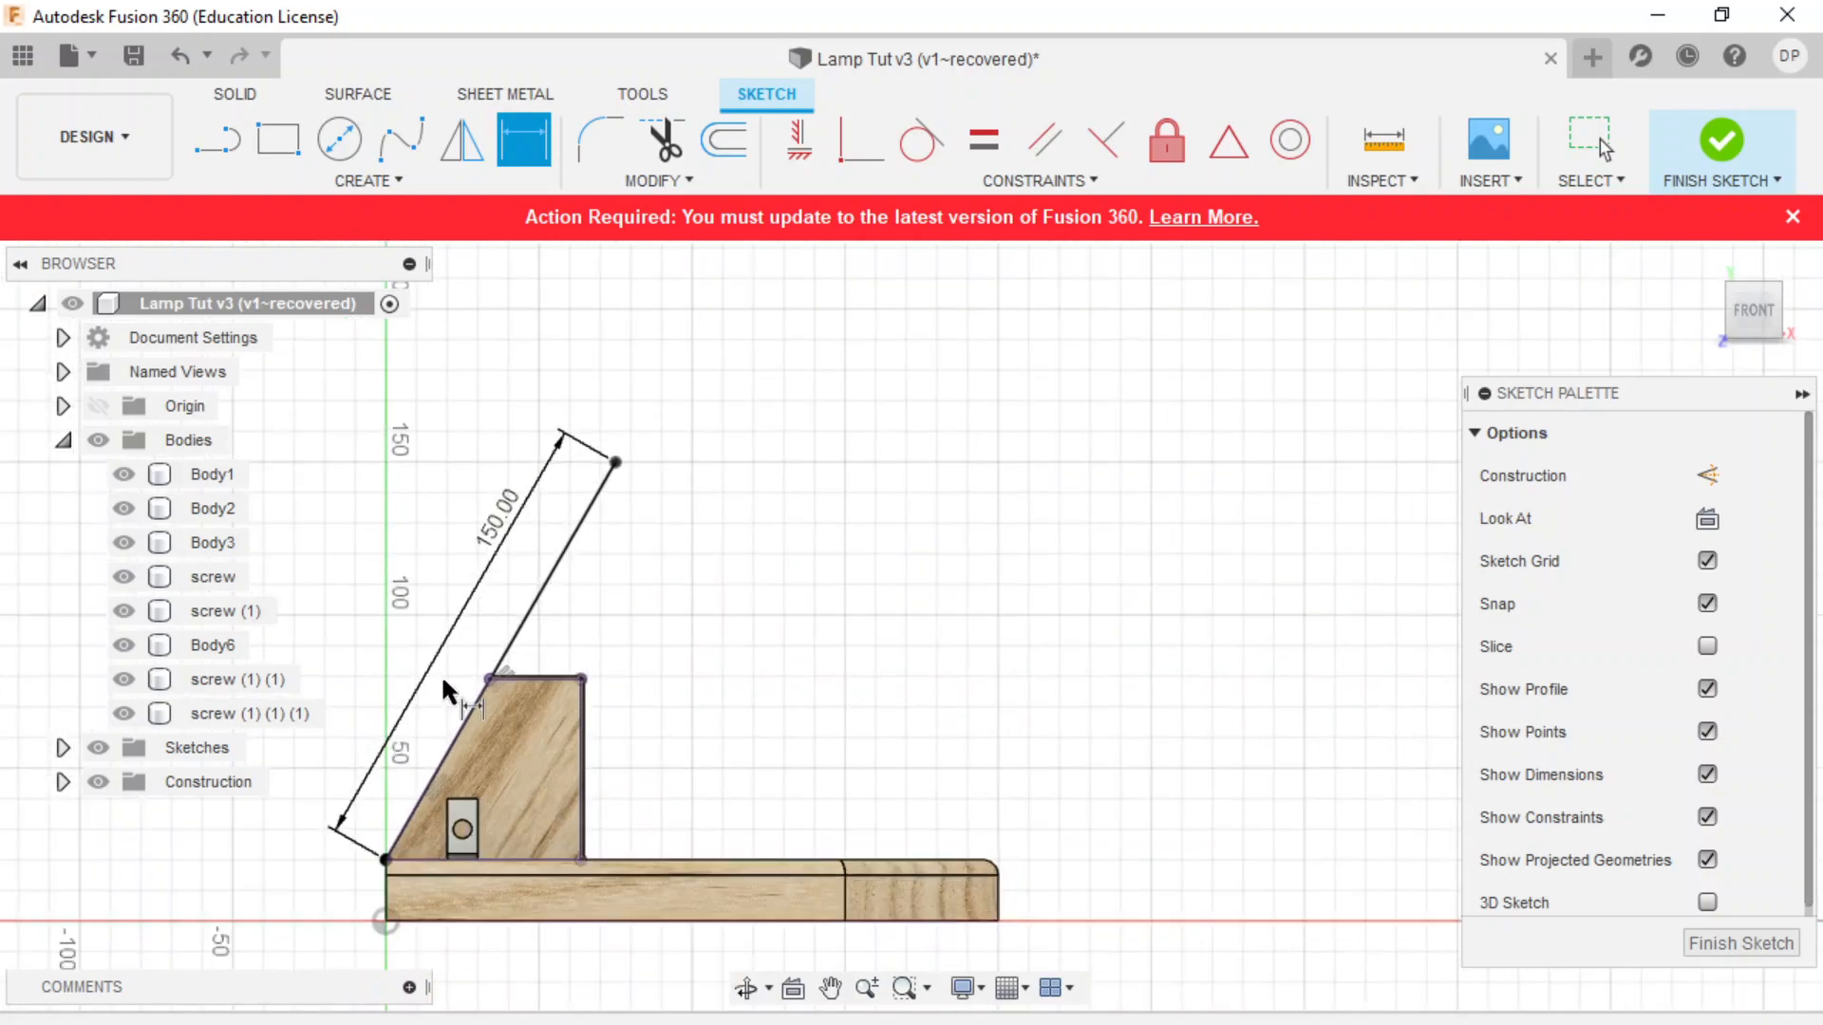
{"action": "scroll", "coordinate": [649, 486], "scroll_direction": "up", "scroll_amount": 3}
{"action": "left_click", "coordinate": [213, 152]}
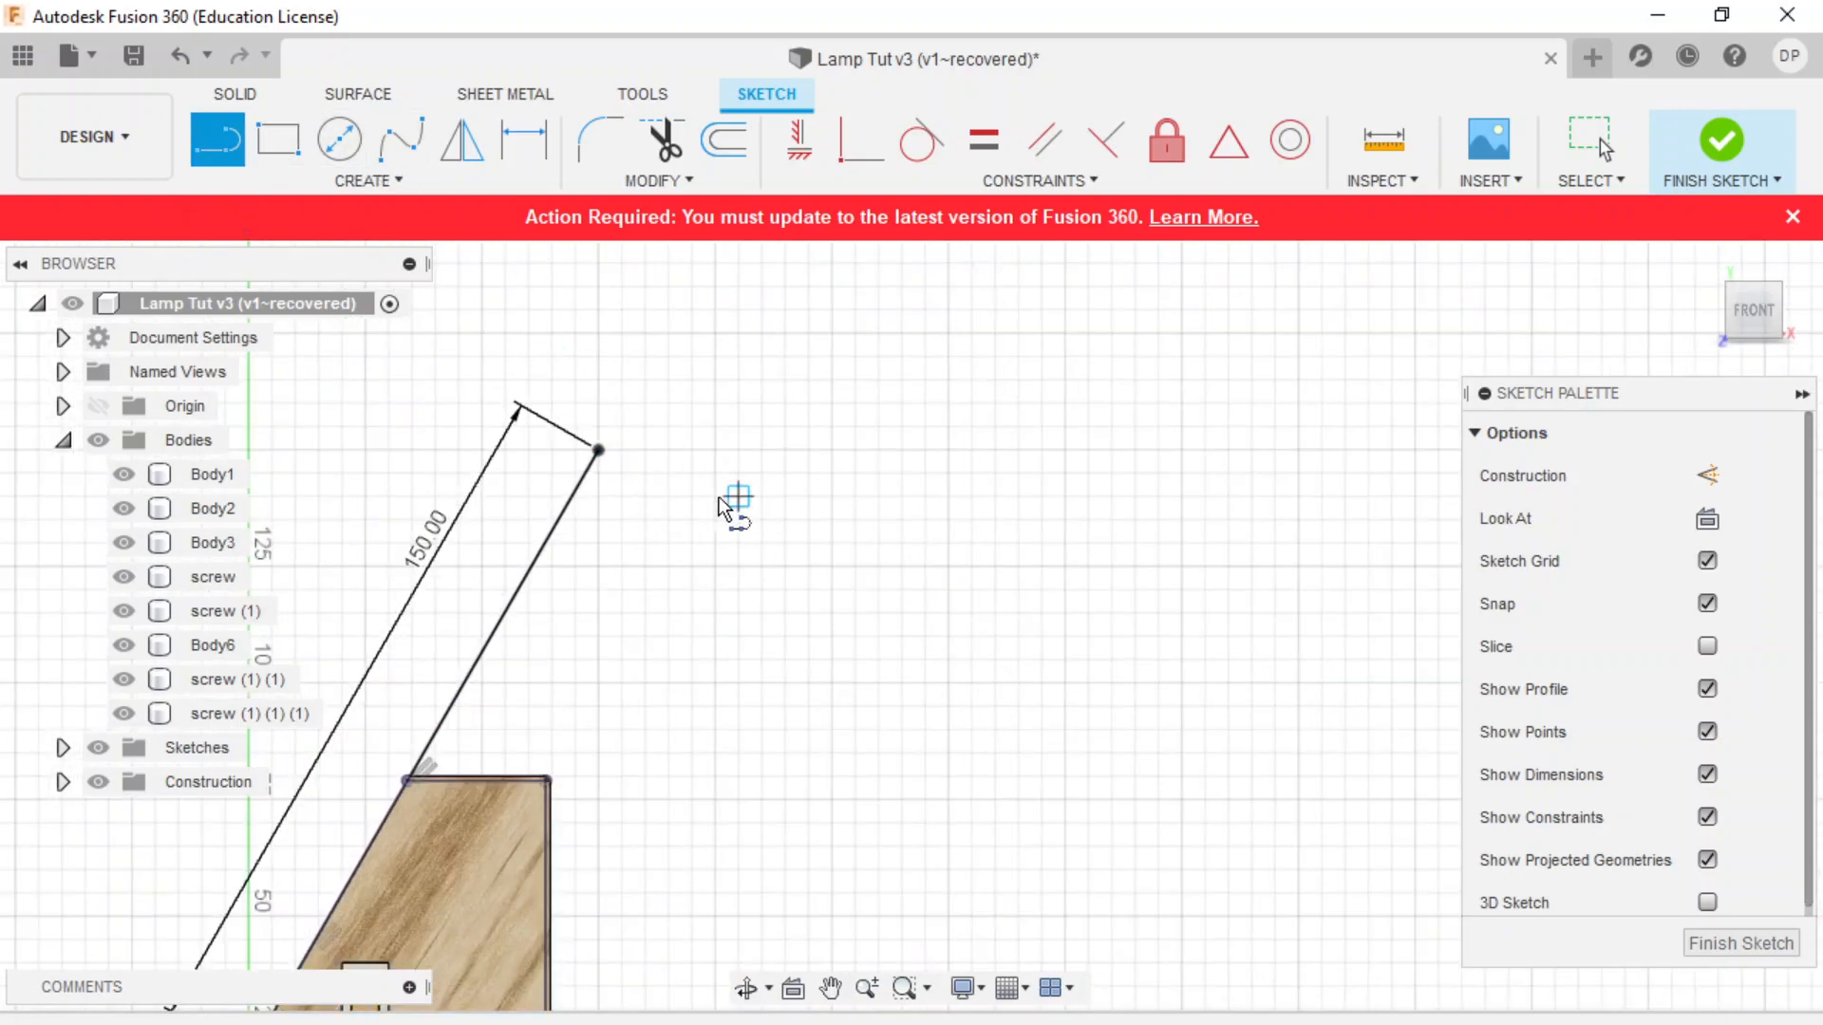
{"action": "left_click", "coordinate": [598, 450]}
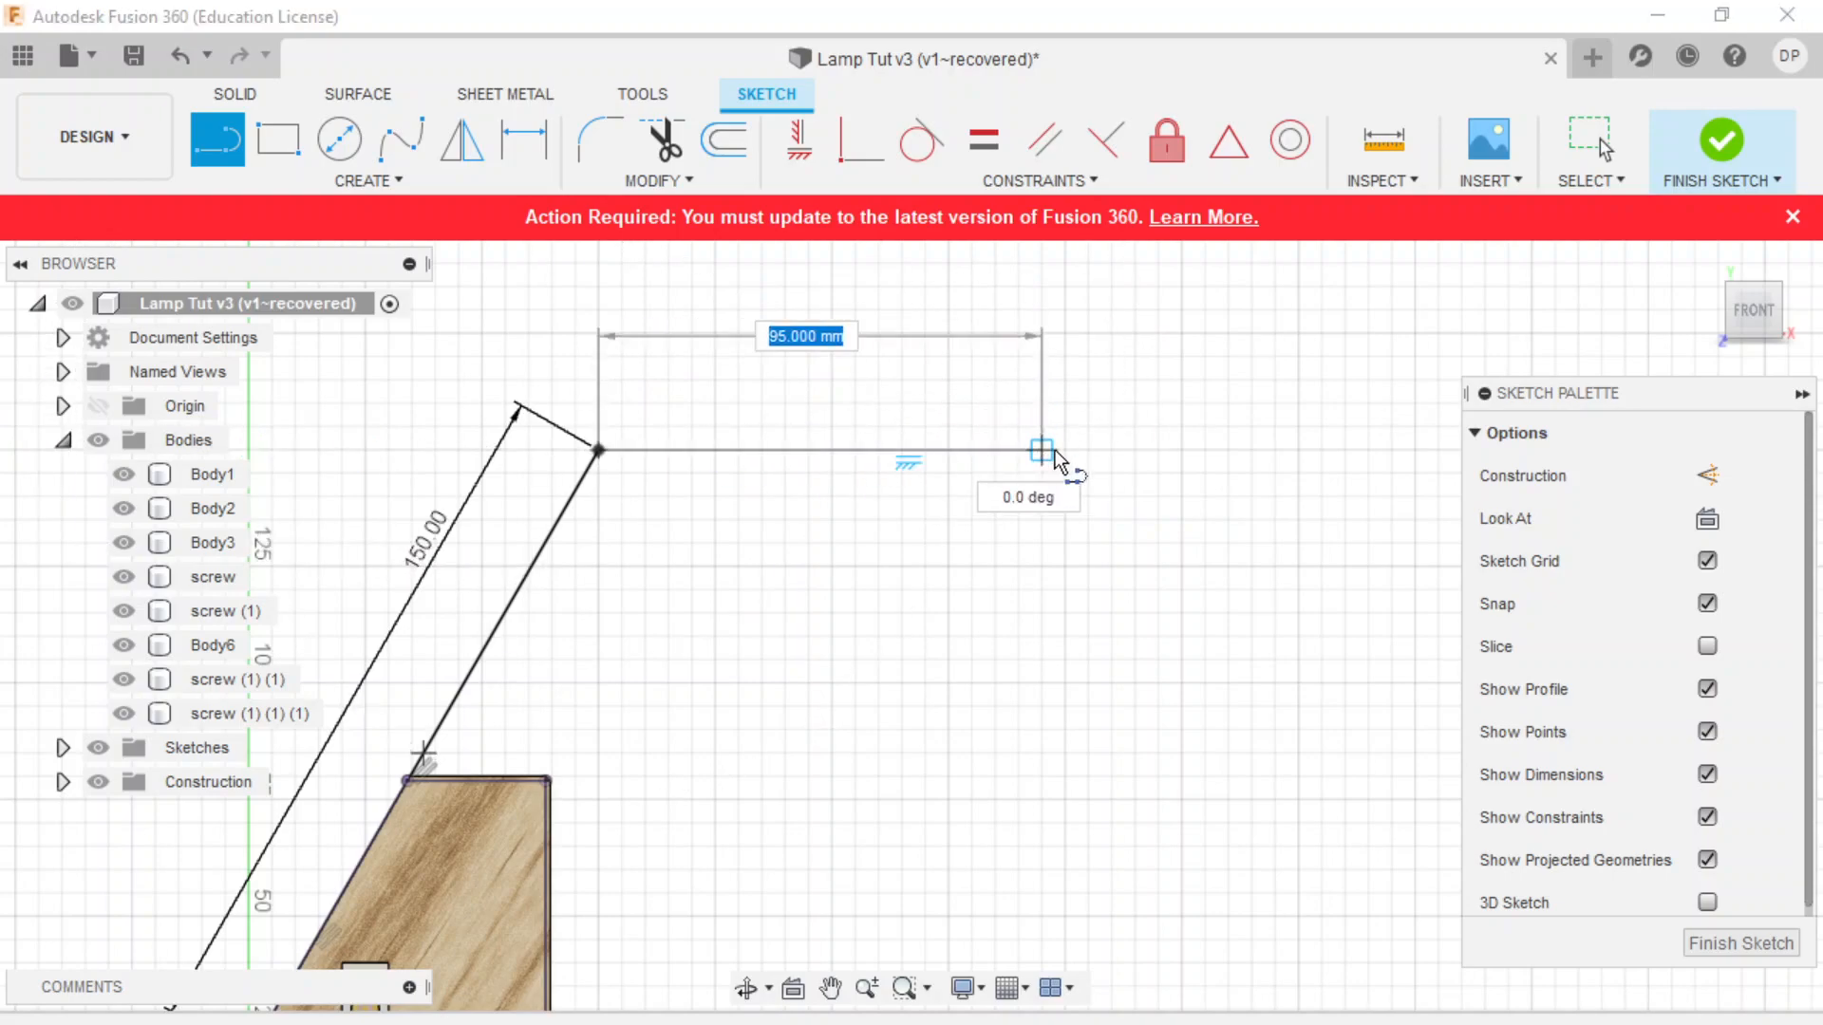
{"action": "left_click", "coordinate": [1066, 451]}
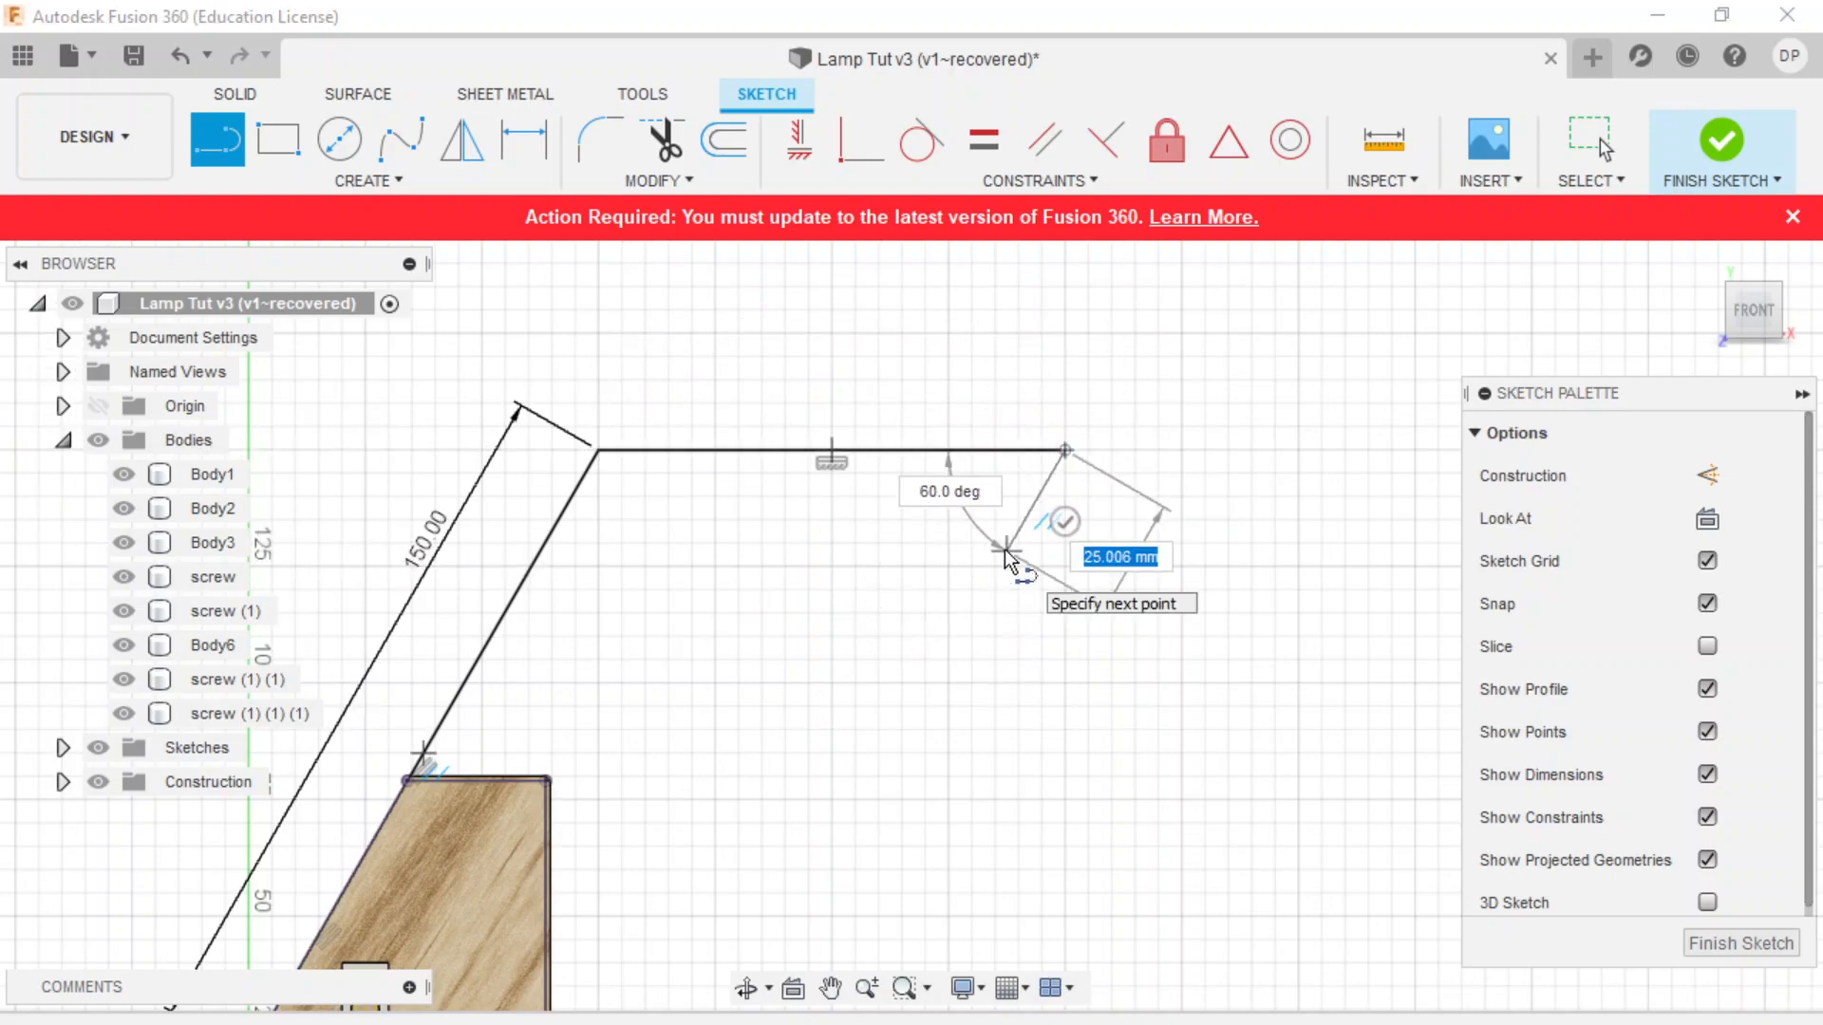
{"action": "key", "text": "Escape"}
{"action": "scroll", "coordinate": [708, 636], "scroll_direction": "down", "scroll_amount": 3}
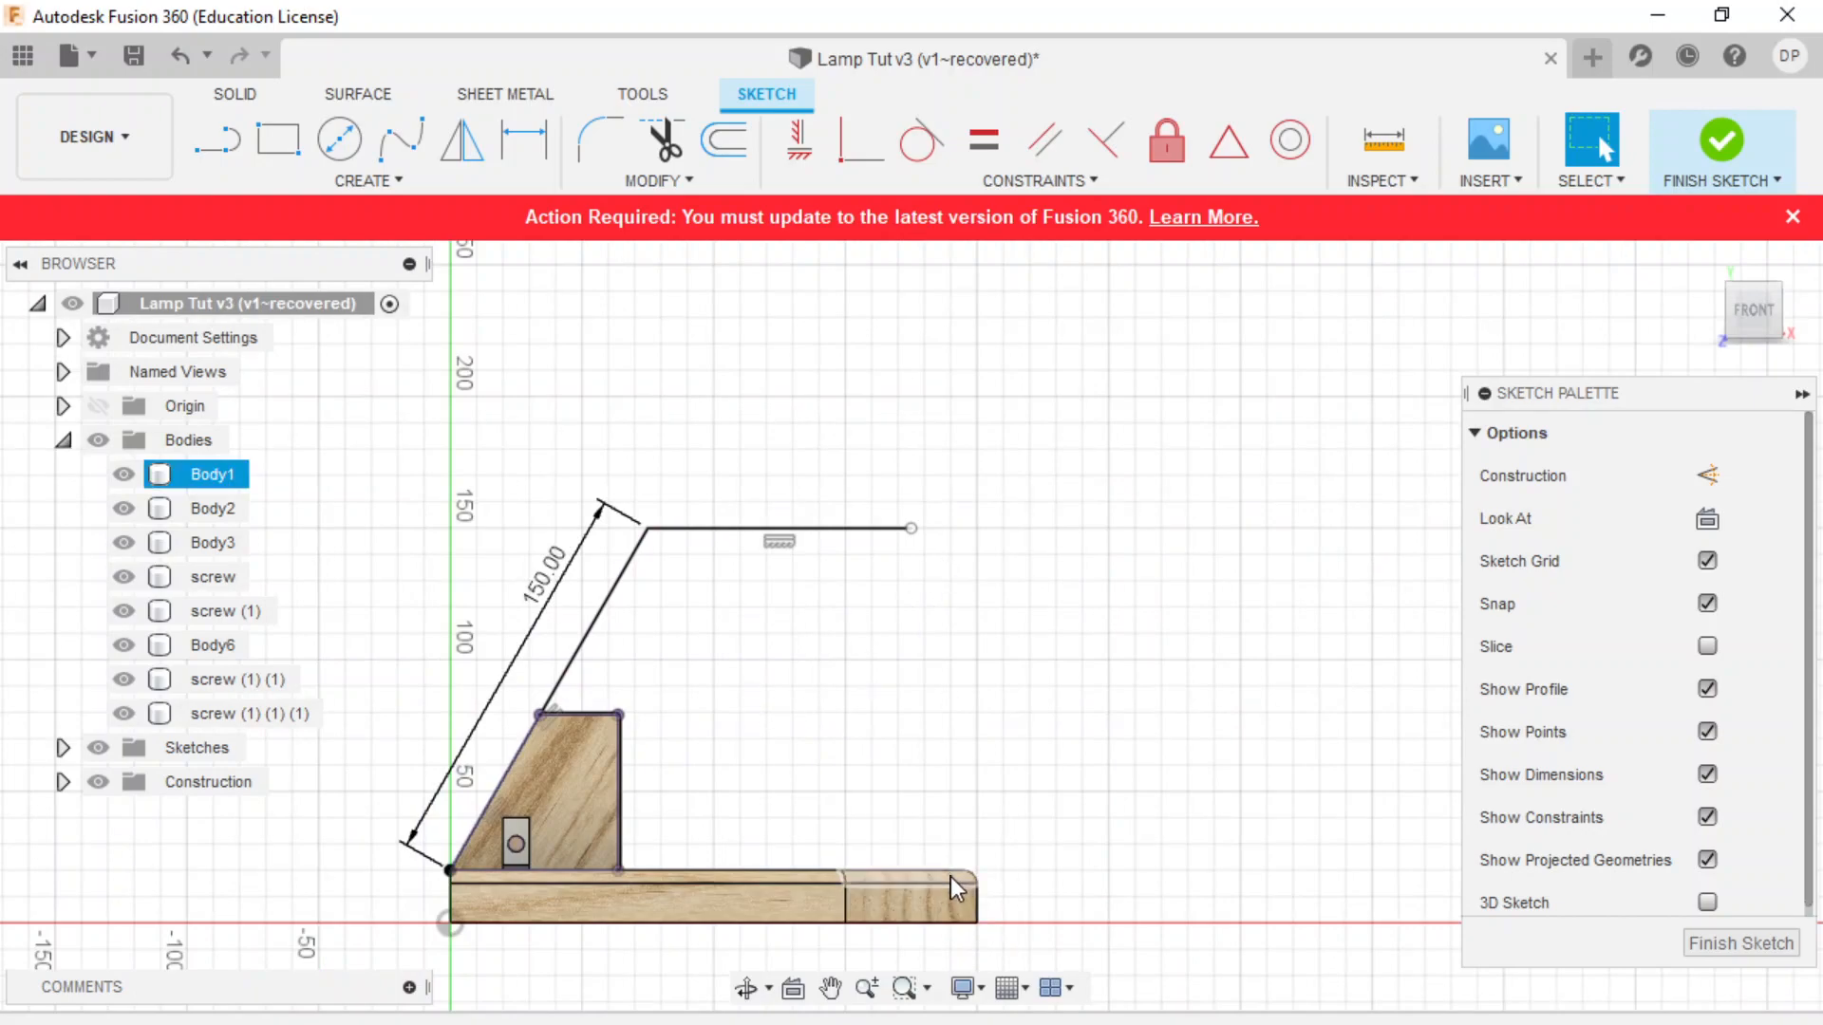
- Dimension the horizontal line's length to 120 mm
{"action": "left_click", "coordinate": [500, 139]}
{"action": "left_click", "coordinate": [766, 528]}
{"action": "left_click", "coordinate": [788, 344]}
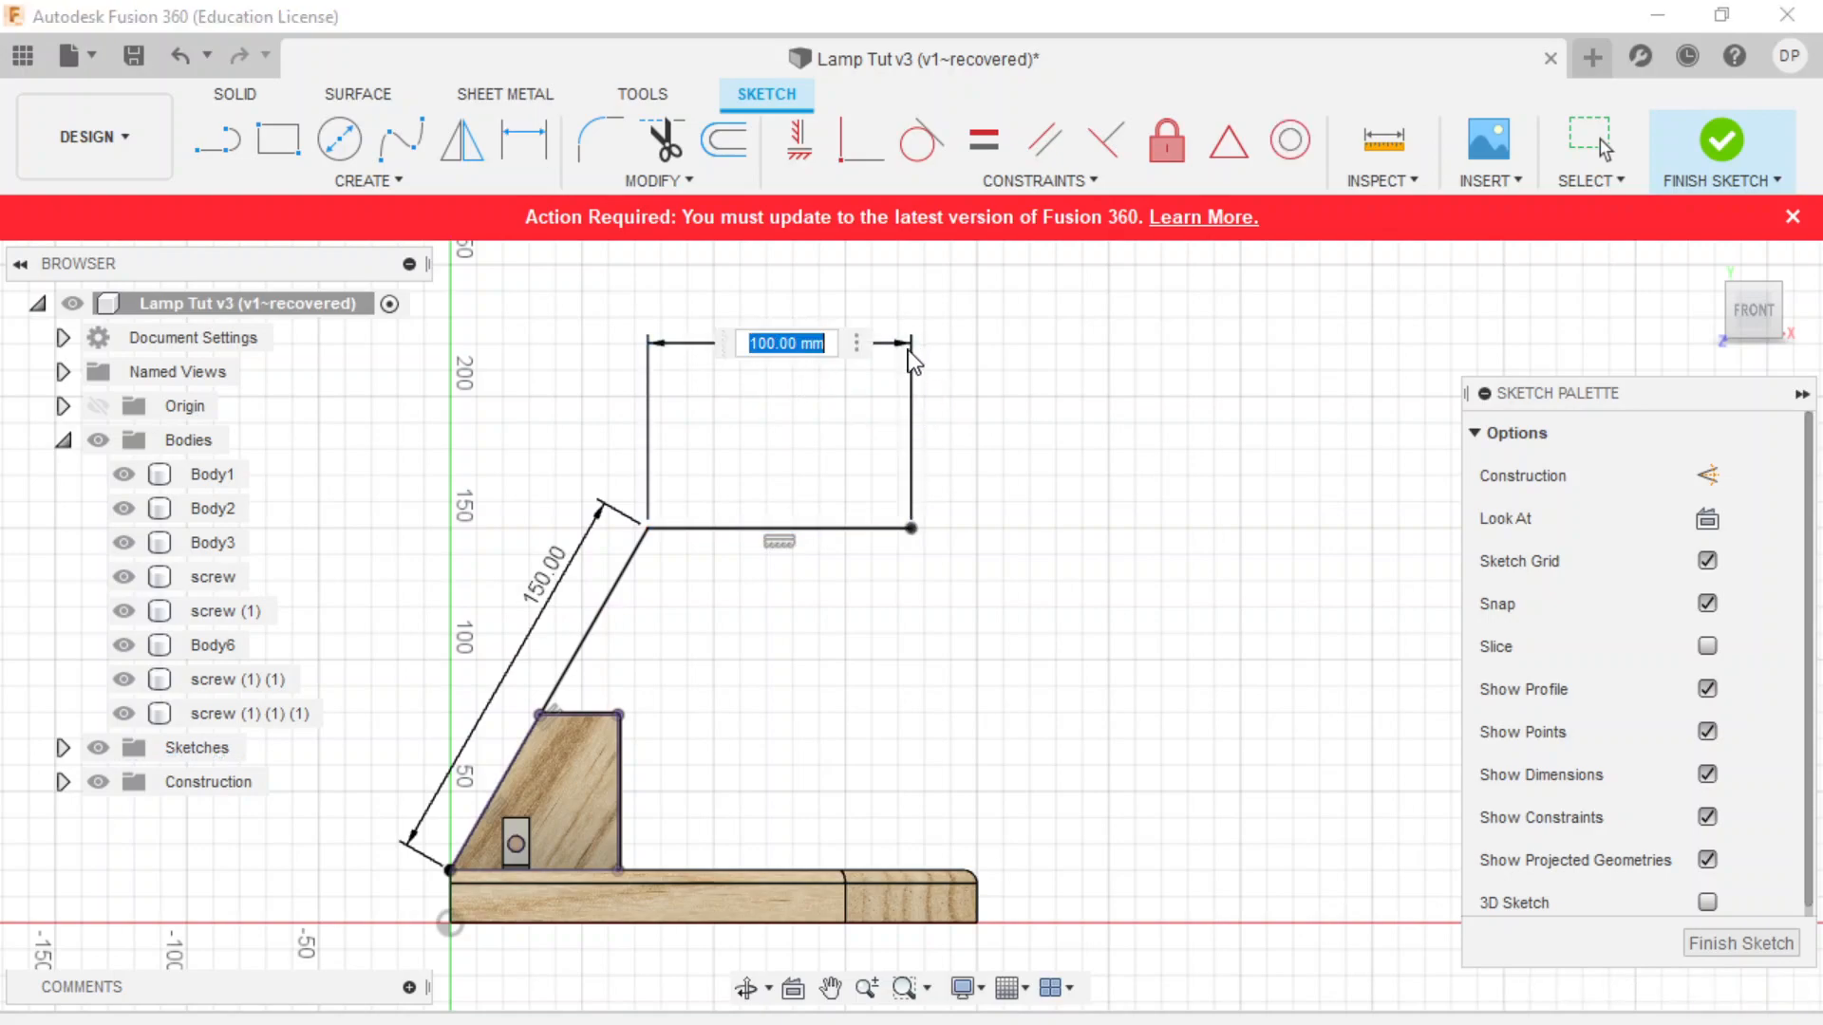
{"action": "type", "text": "120"}
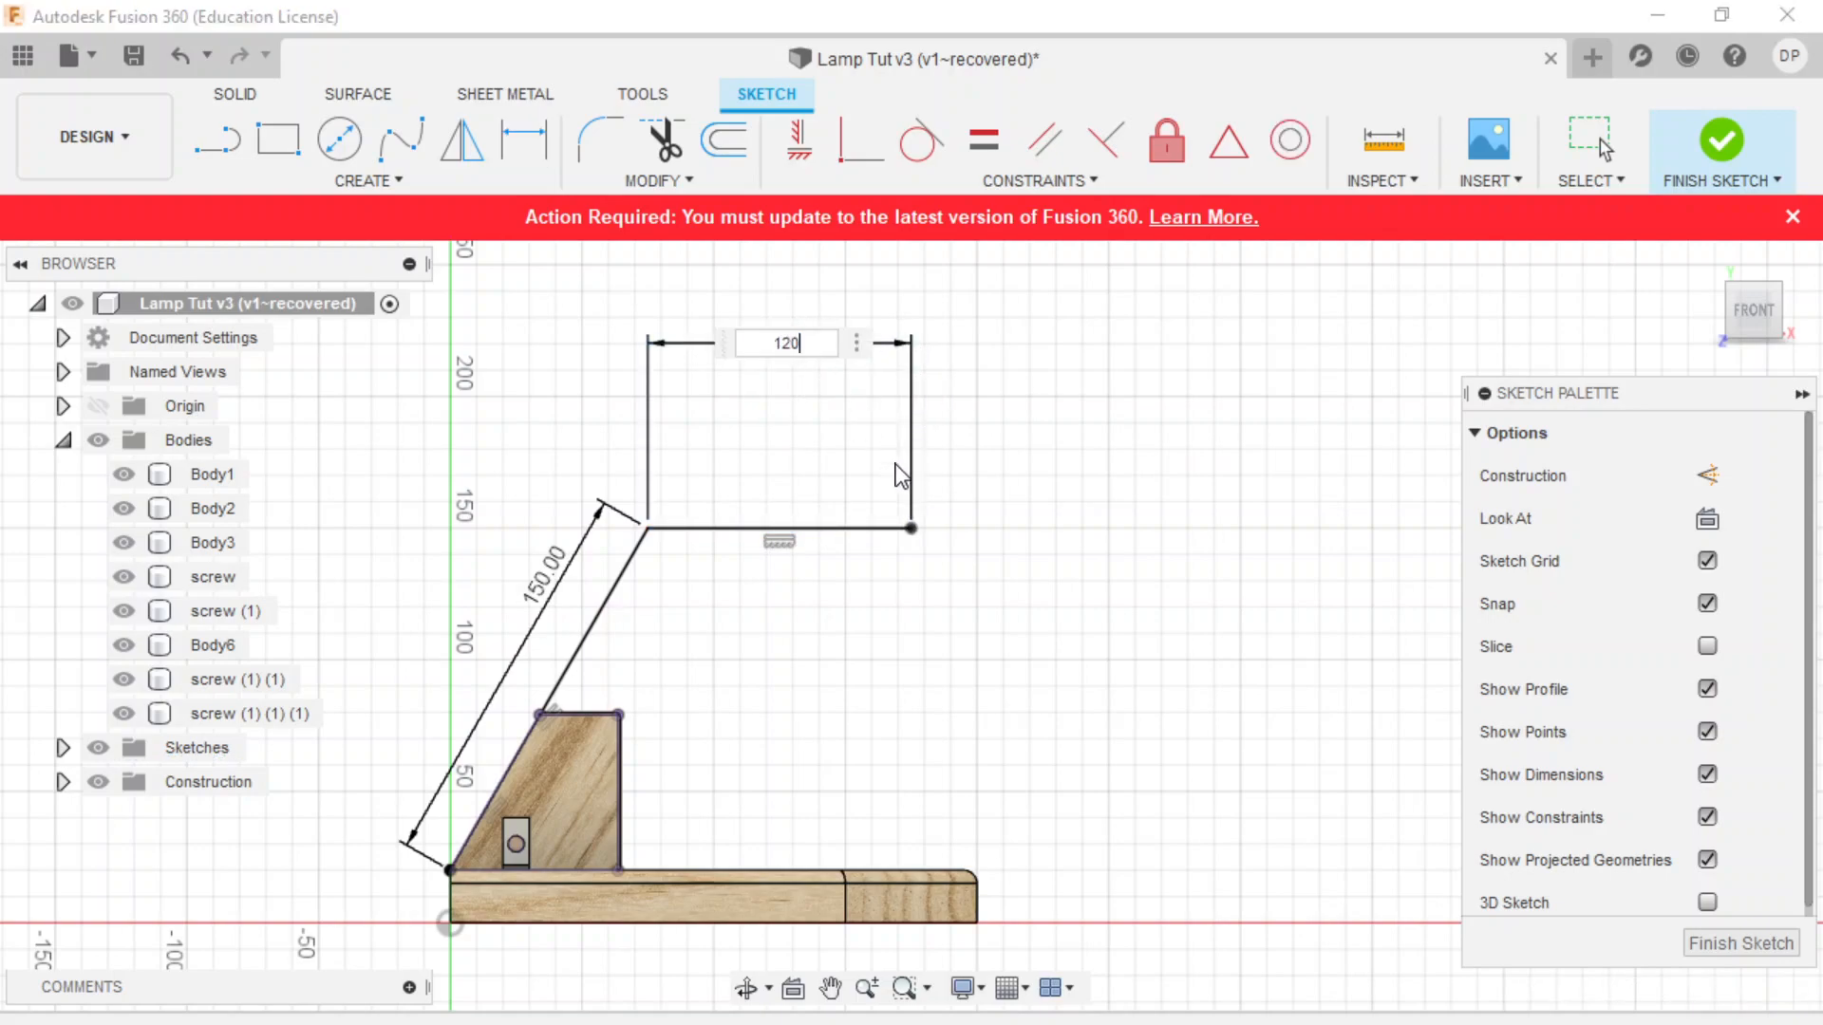
{"action": "key", "text": "Return"}
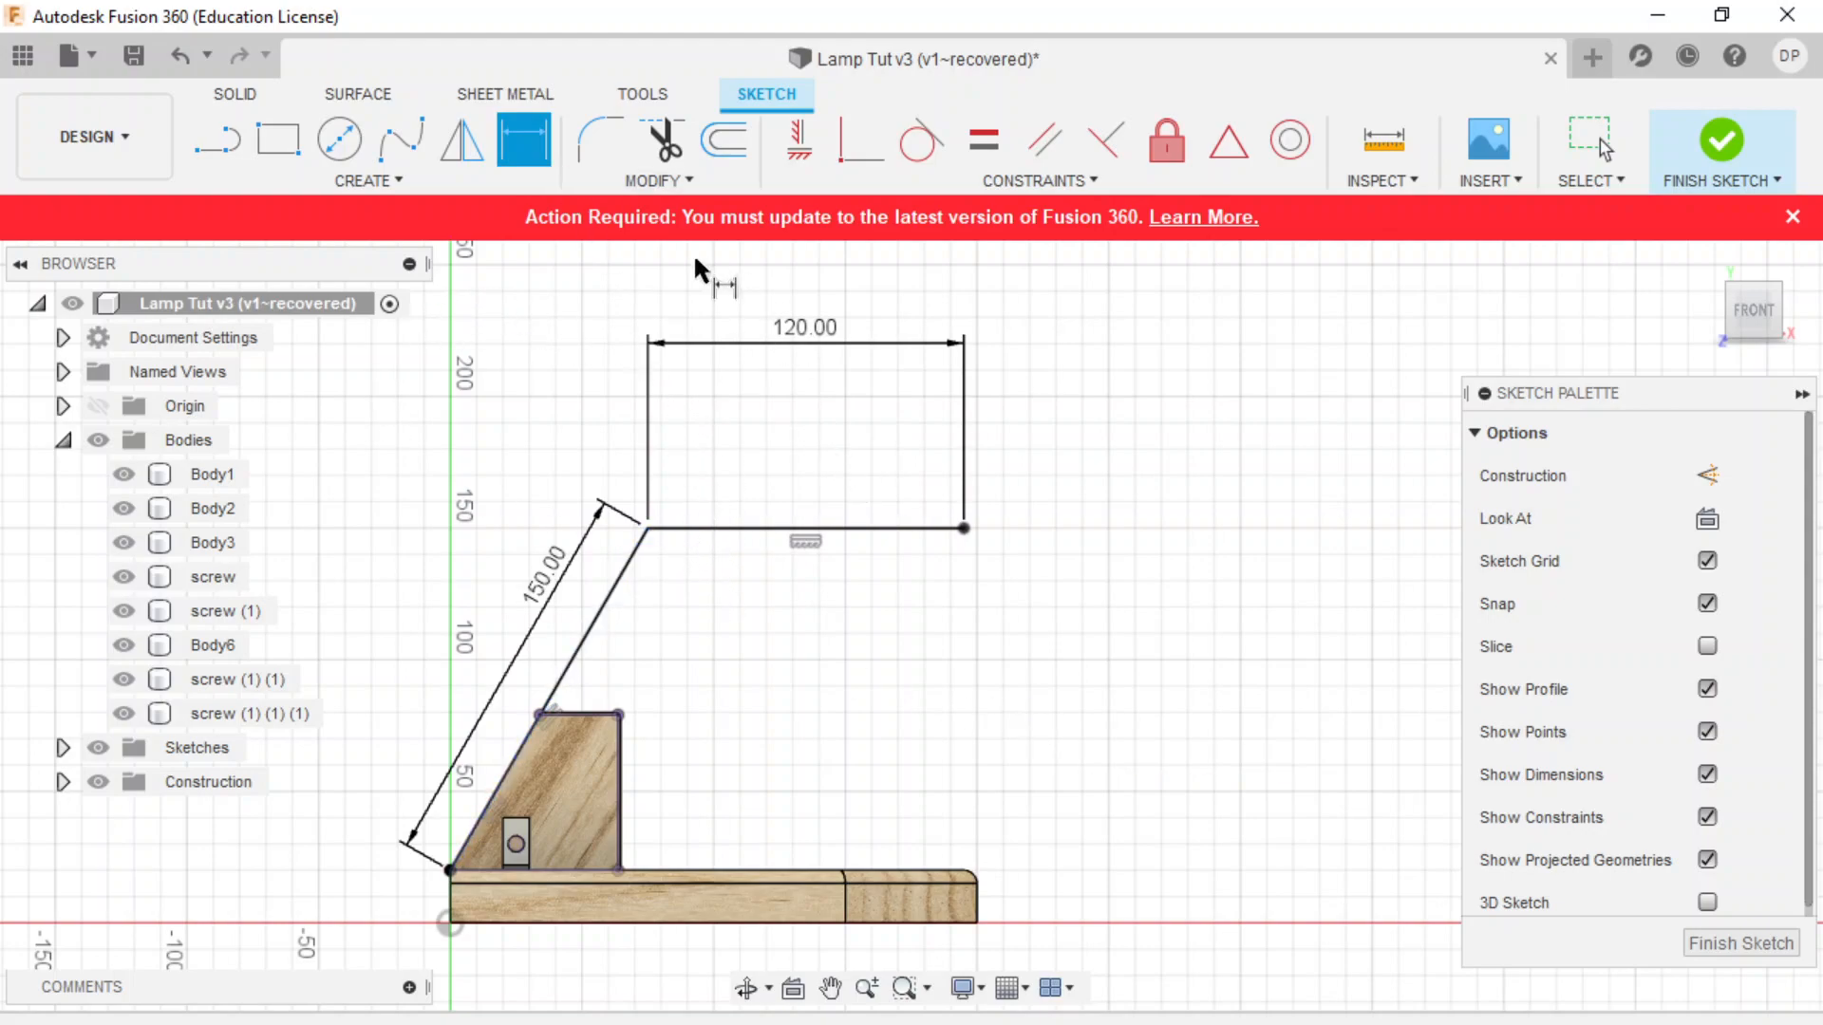
- Fillet the corner between the slanted line and the horizontal line with a 100 mm radius, and finish the sketch
{"action": "left_click", "coordinate": [596, 135]}
{"action": "left_click", "coordinate": [648, 545]}
{"action": "left_click", "coordinate": [702, 528]}
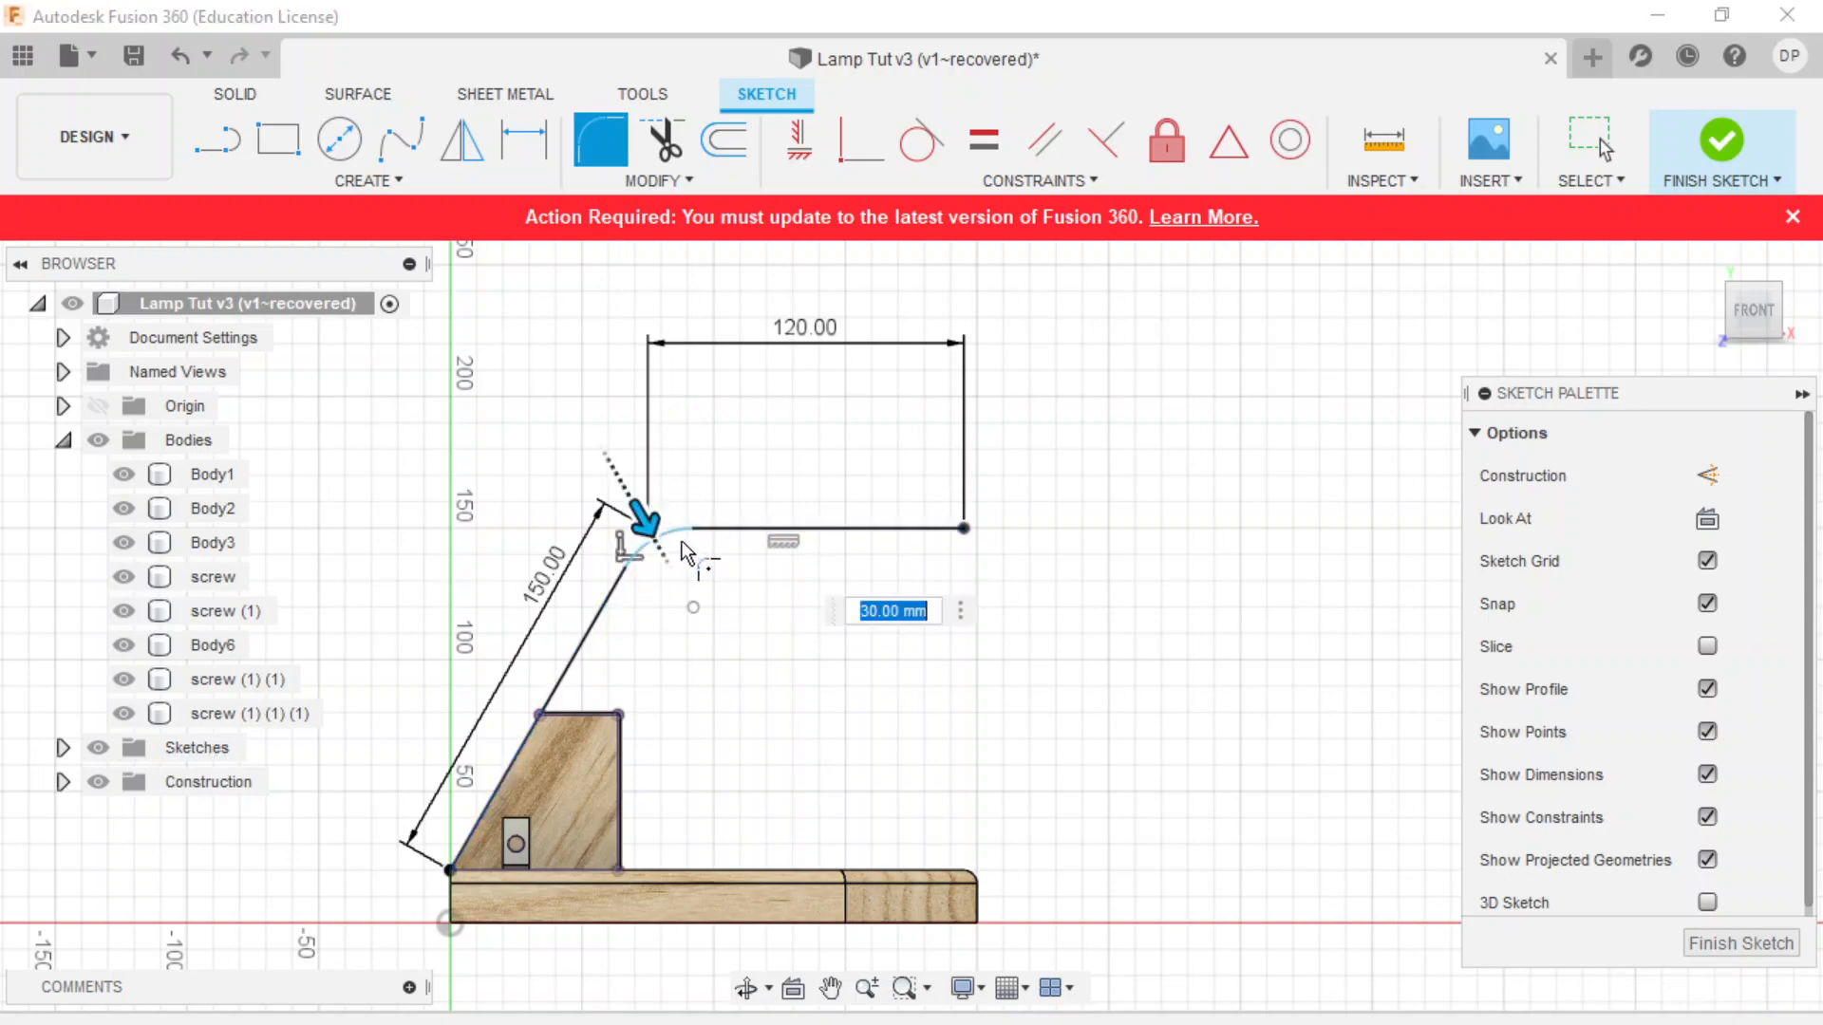
{"action": "mouse_move", "coordinate": [651, 520]}
{"action": "left_mouse_down"}
{"action": "mouse_move", "coordinate": [670, 570]}
{"action": "mouse_move", "coordinate": [662, 549]}
{"action": "left_mouse_up"}
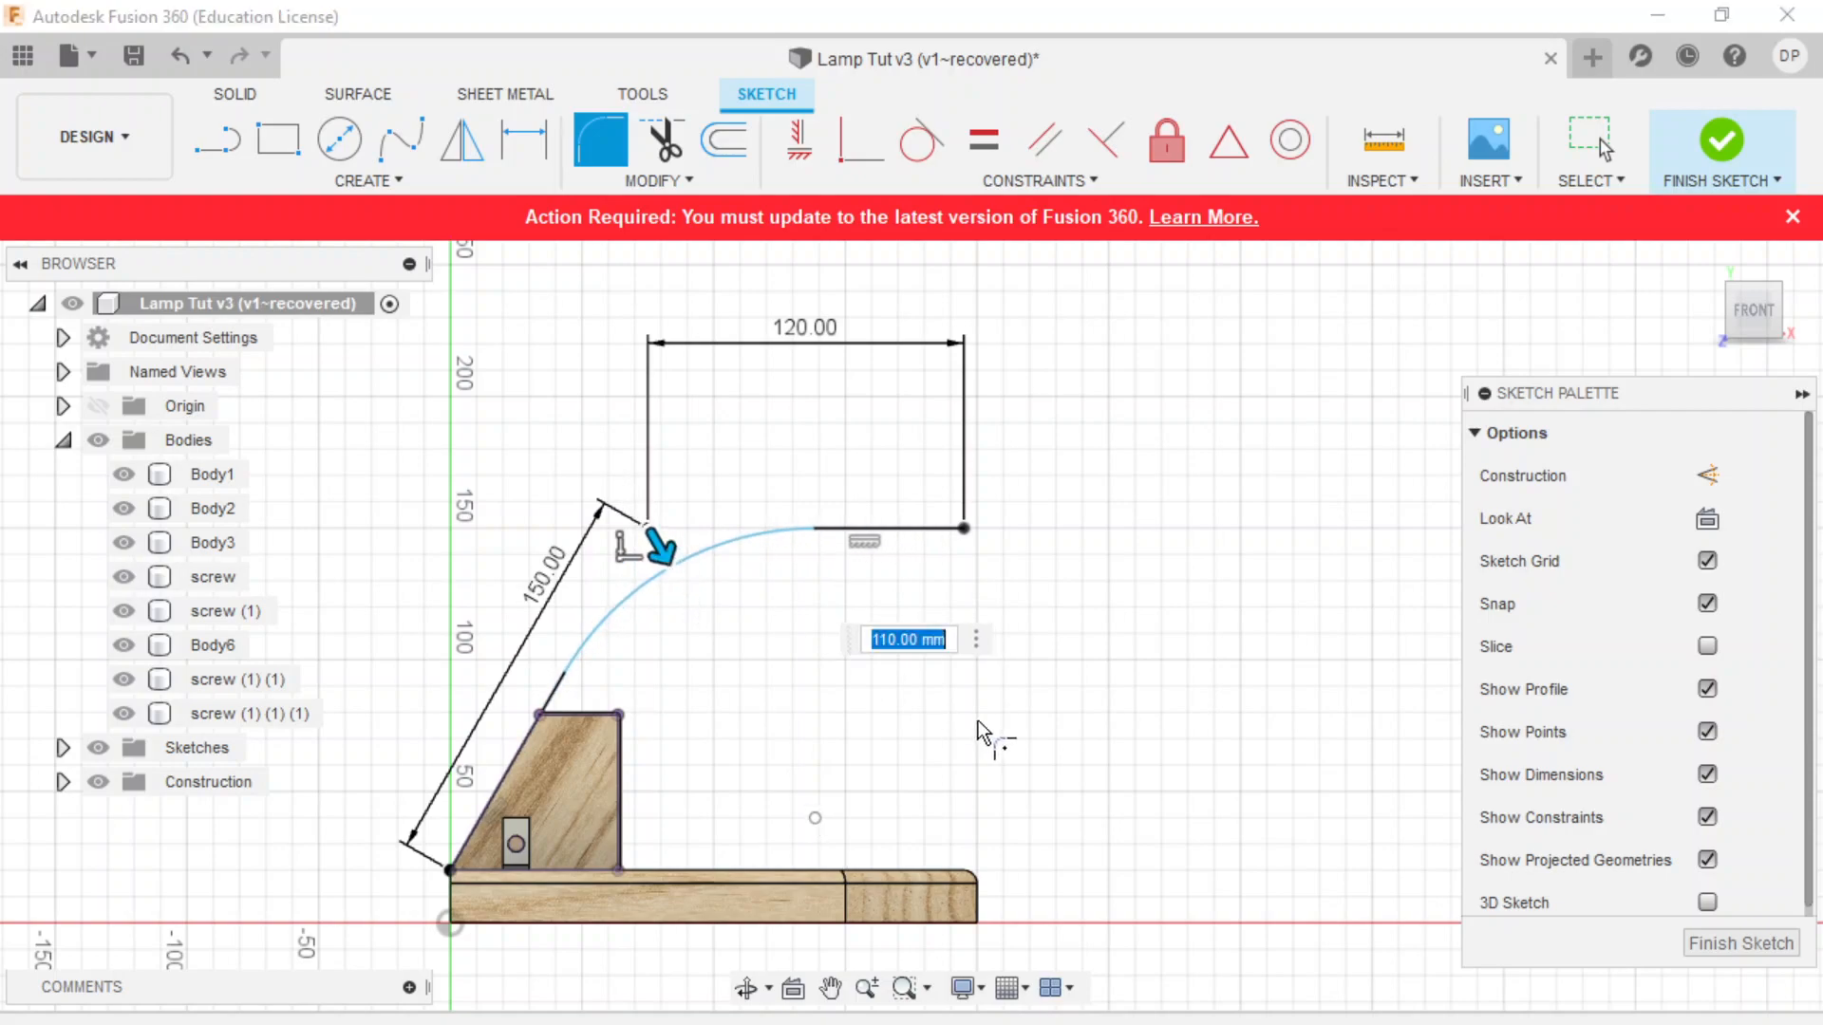
{"action": "type", "text": "100"}
{"action": "key", "text": "Return"}
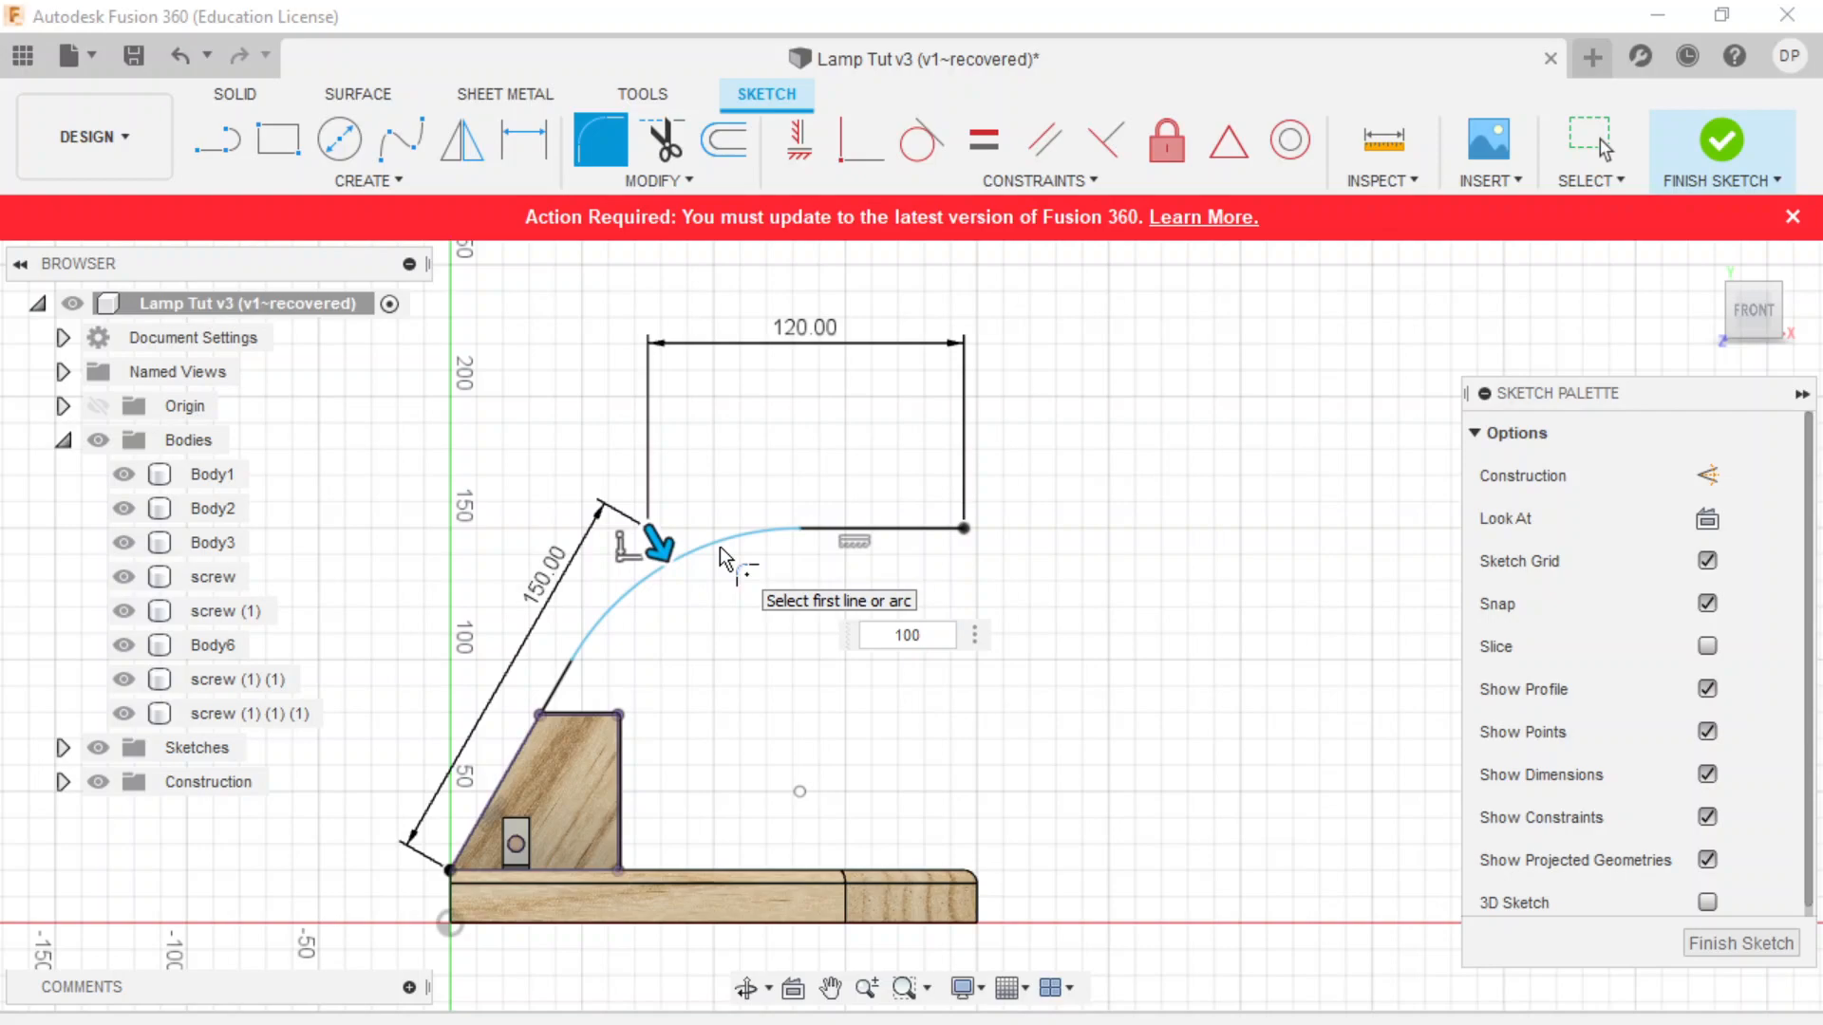
{"action": "key", "text": "Return"}
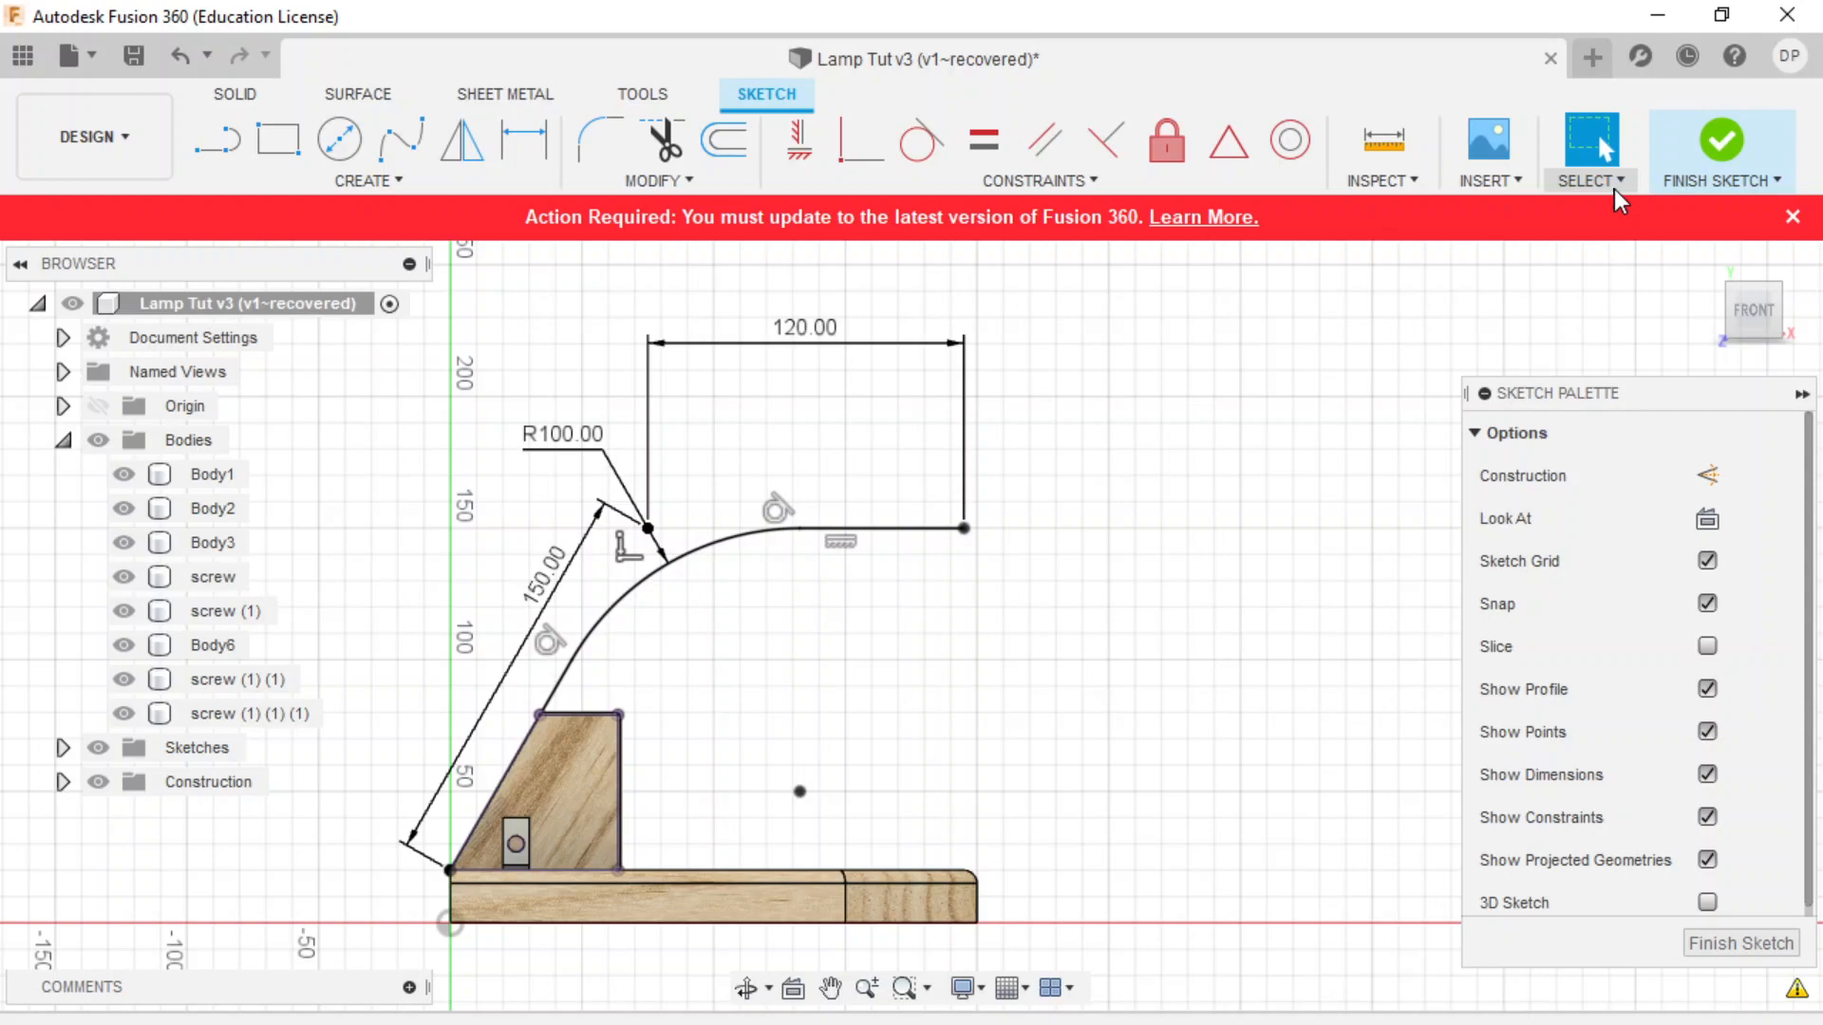
{"action": "left_click", "coordinate": [1711, 144]}
{"action": "scroll", "coordinate": [1092, 551], "scroll_direction": "down", "scroll_amount": 3}
{"action": "scroll", "coordinate": [738, 724], "scroll_direction": "up", "scroll_amount": 3}
{"action": "scroll", "coordinate": [743, 727], "scroll_direction": "up", "scroll_amount": 4}
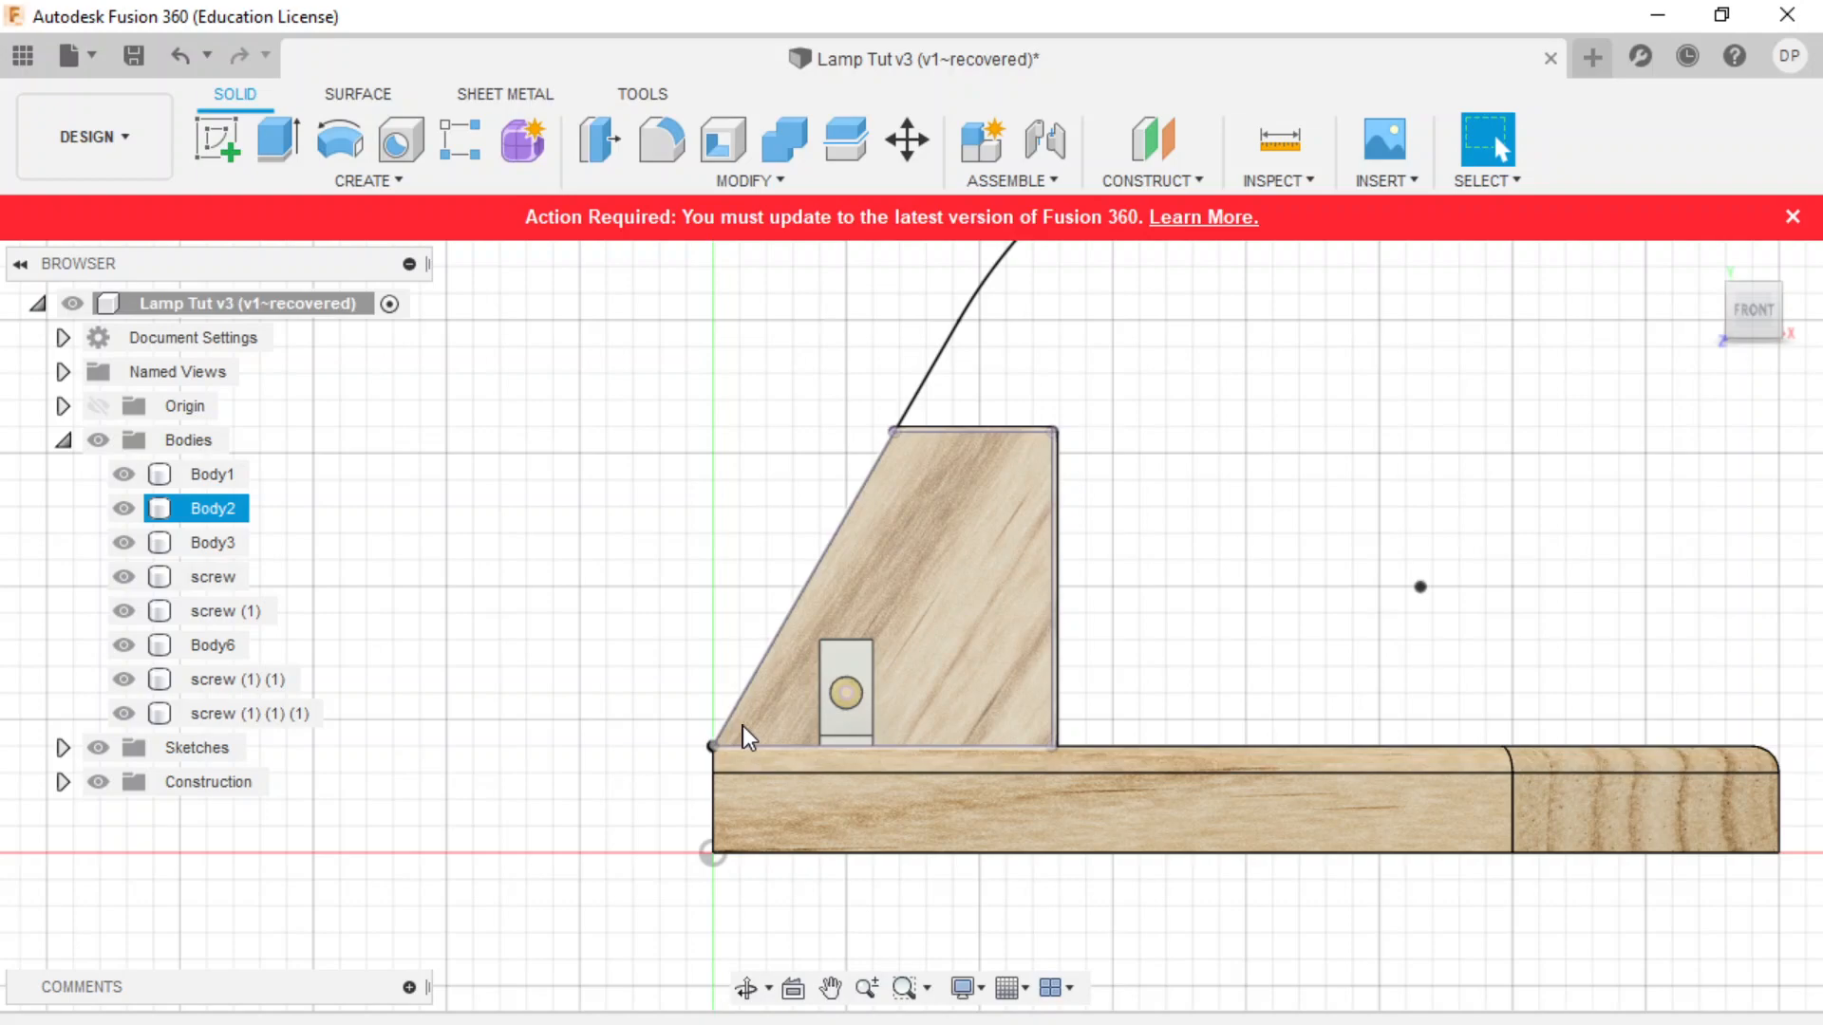
{"action": "scroll", "coordinate": [615, 680], "scroll_direction": "down", "scroll_amount": 4}
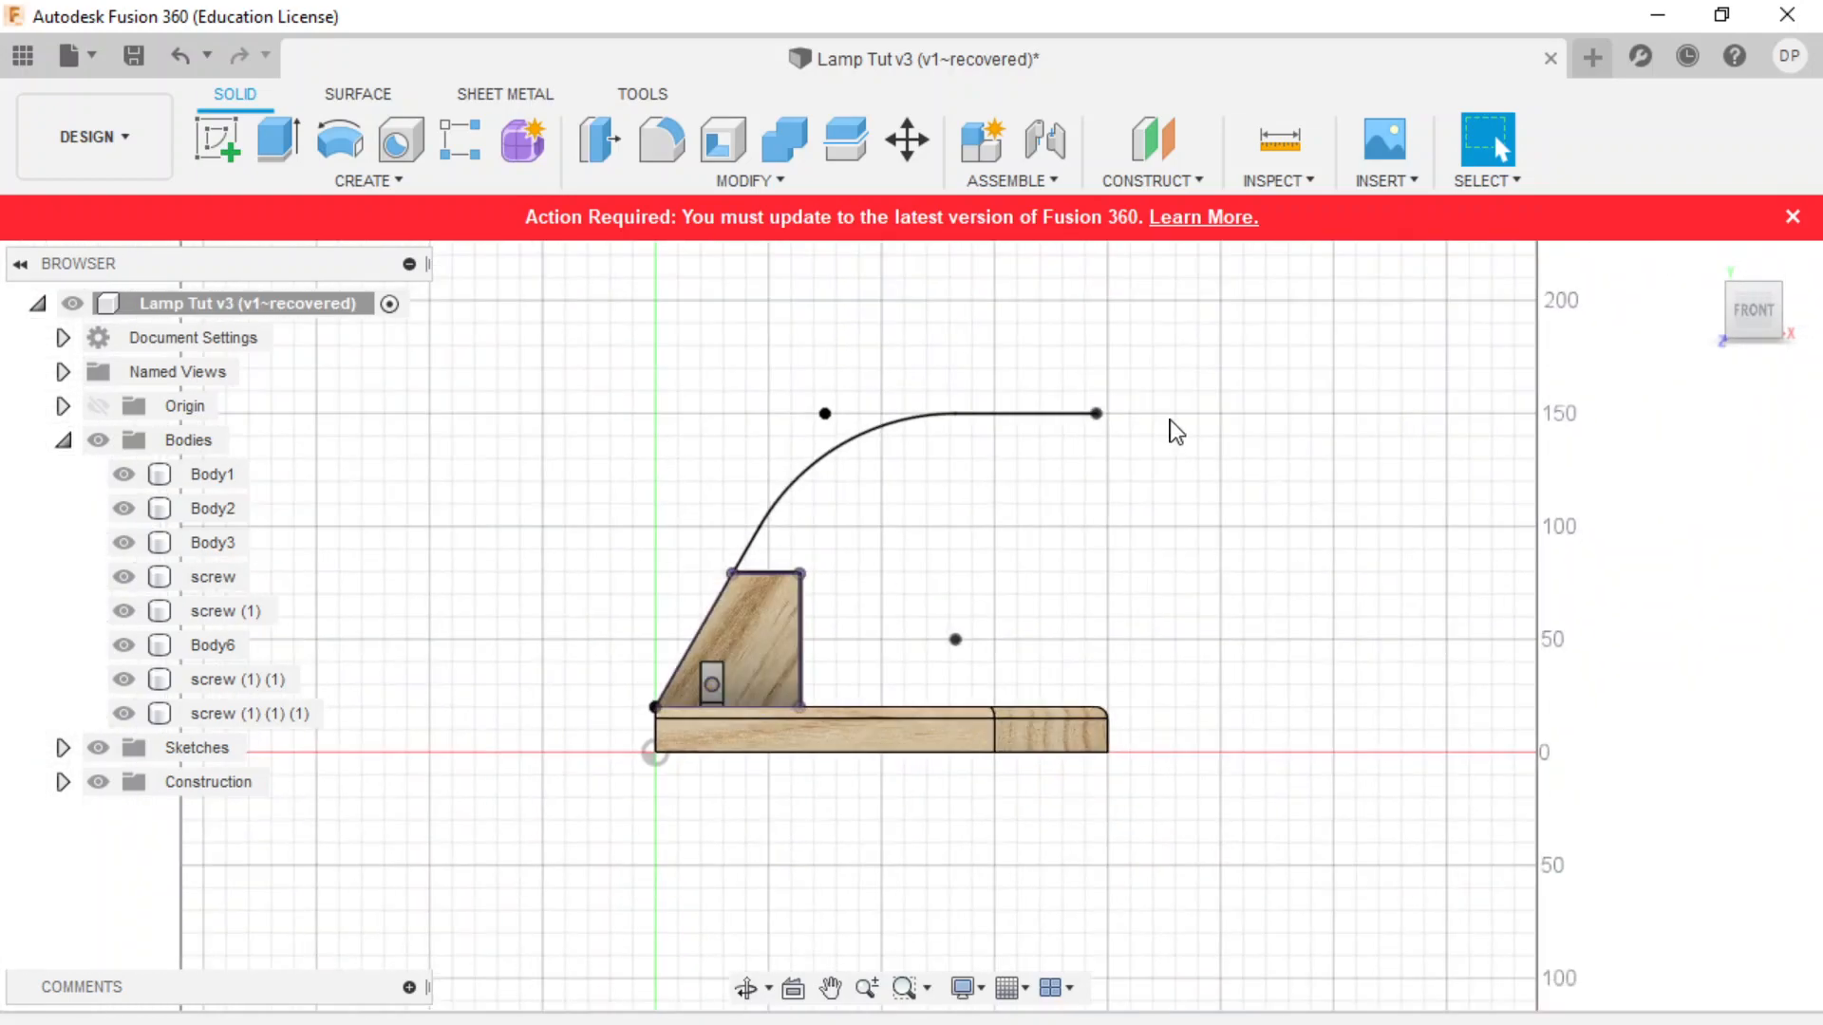
{"action": "scroll", "coordinate": [1175, 432], "scroll_direction": "up", "scroll_amount": 3}
{"action": "scroll", "coordinate": [1010, 513], "scroll_direction": "down", "scroll_amount": 3}
{"action": "scroll", "coordinate": [535, 734], "scroll_direction": "up", "scroll_amount": 1}
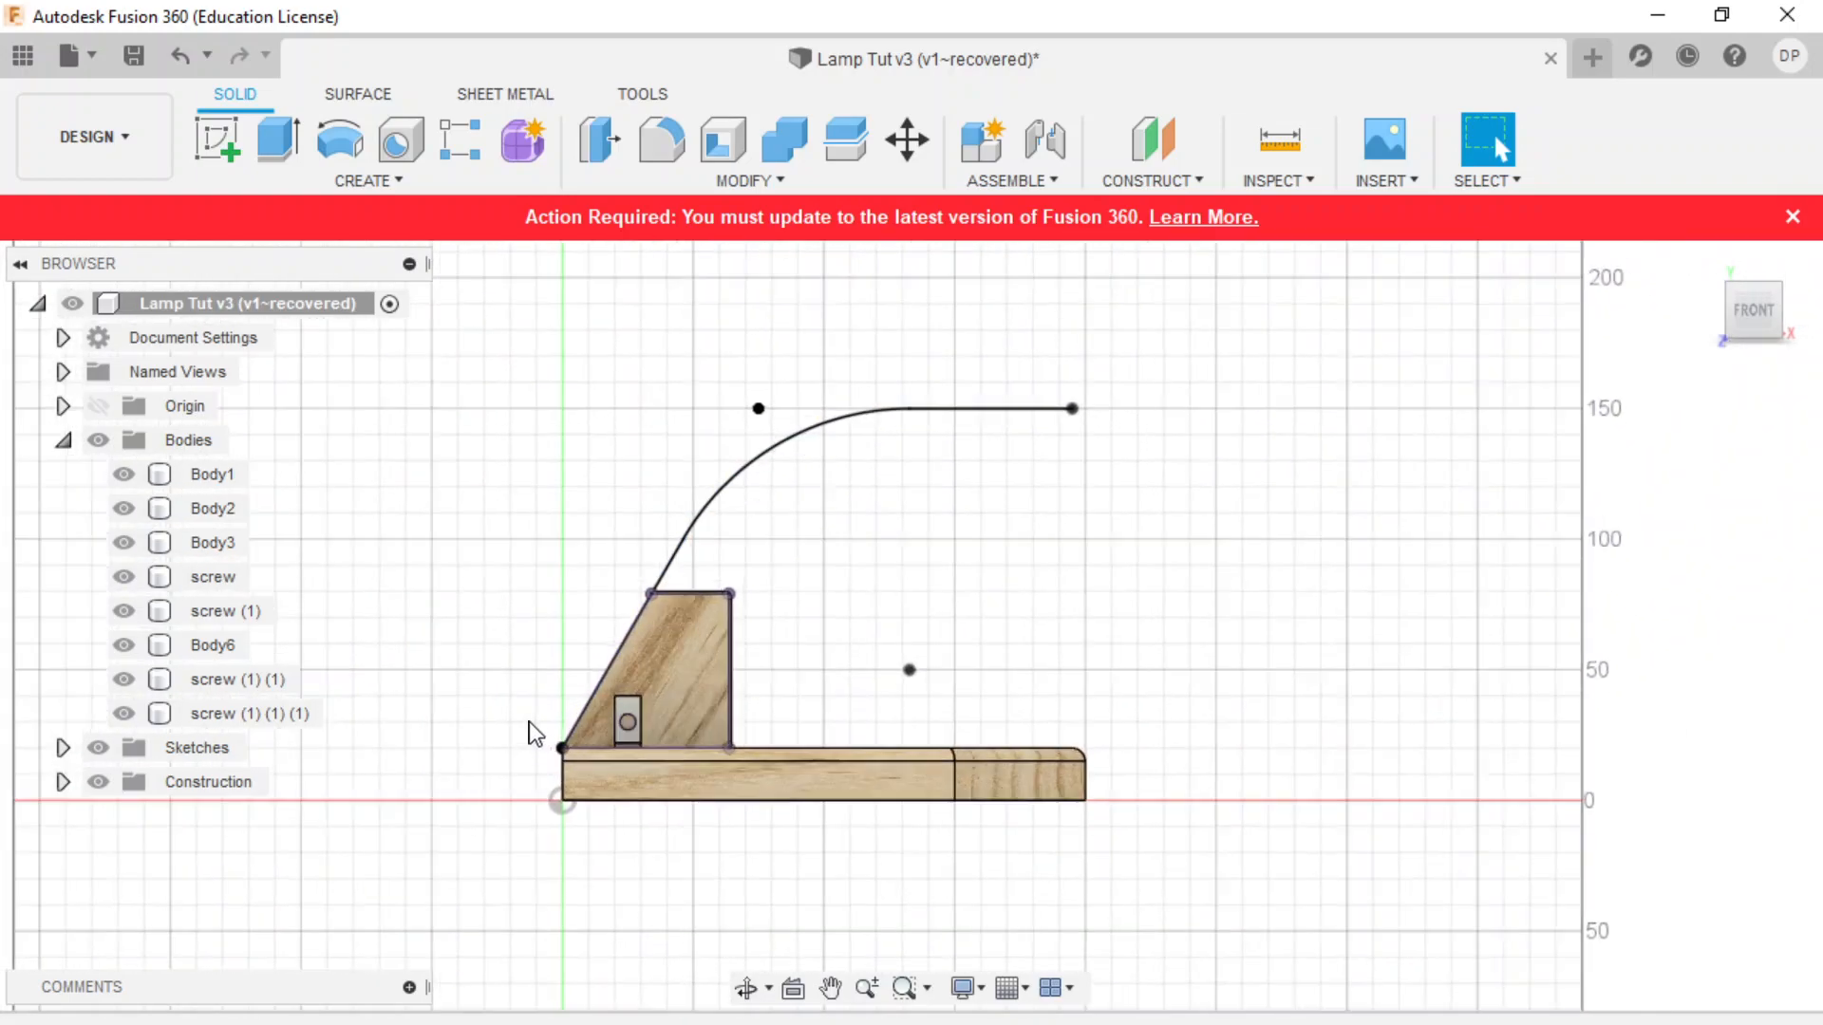
{"action": "scroll", "coordinate": [528, 722], "scroll_direction": "up", "scroll_amount": 1}
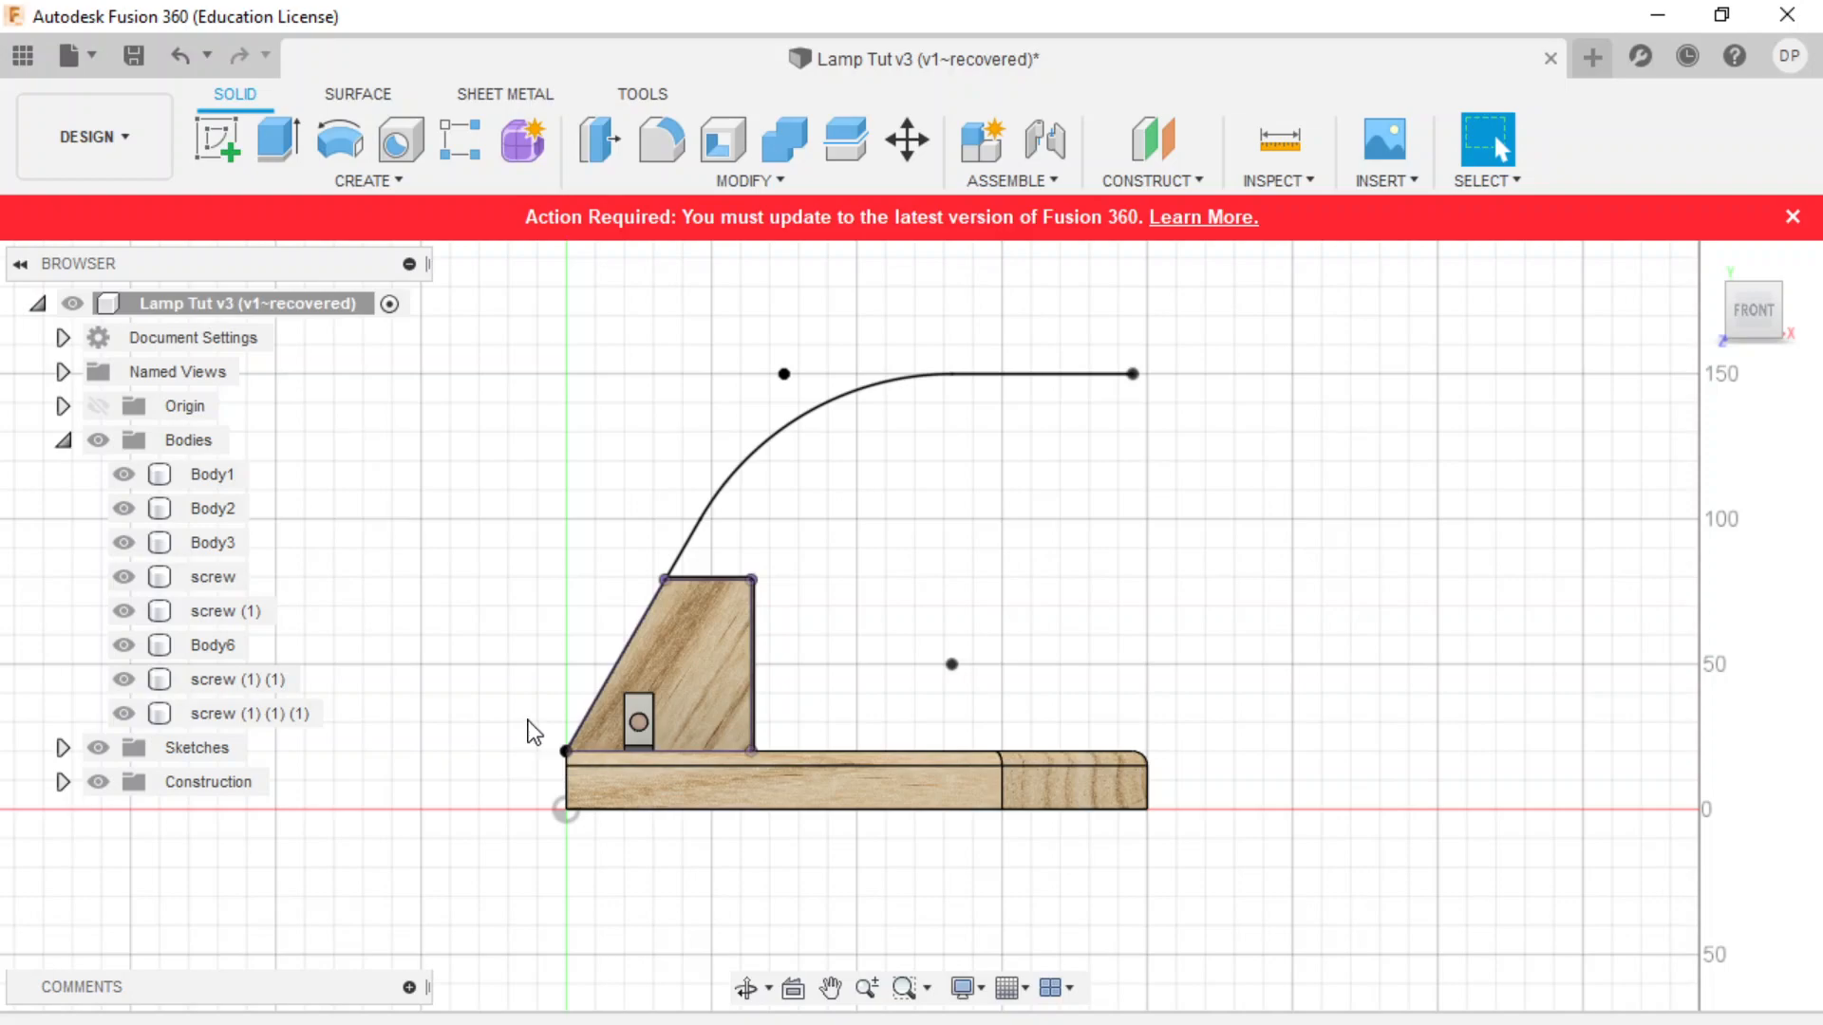
- Create a plane along the arm path at proportional distance 1.00, at the foot of the slanted line
{"action": "left_click", "coordinate": [1128, 186]}
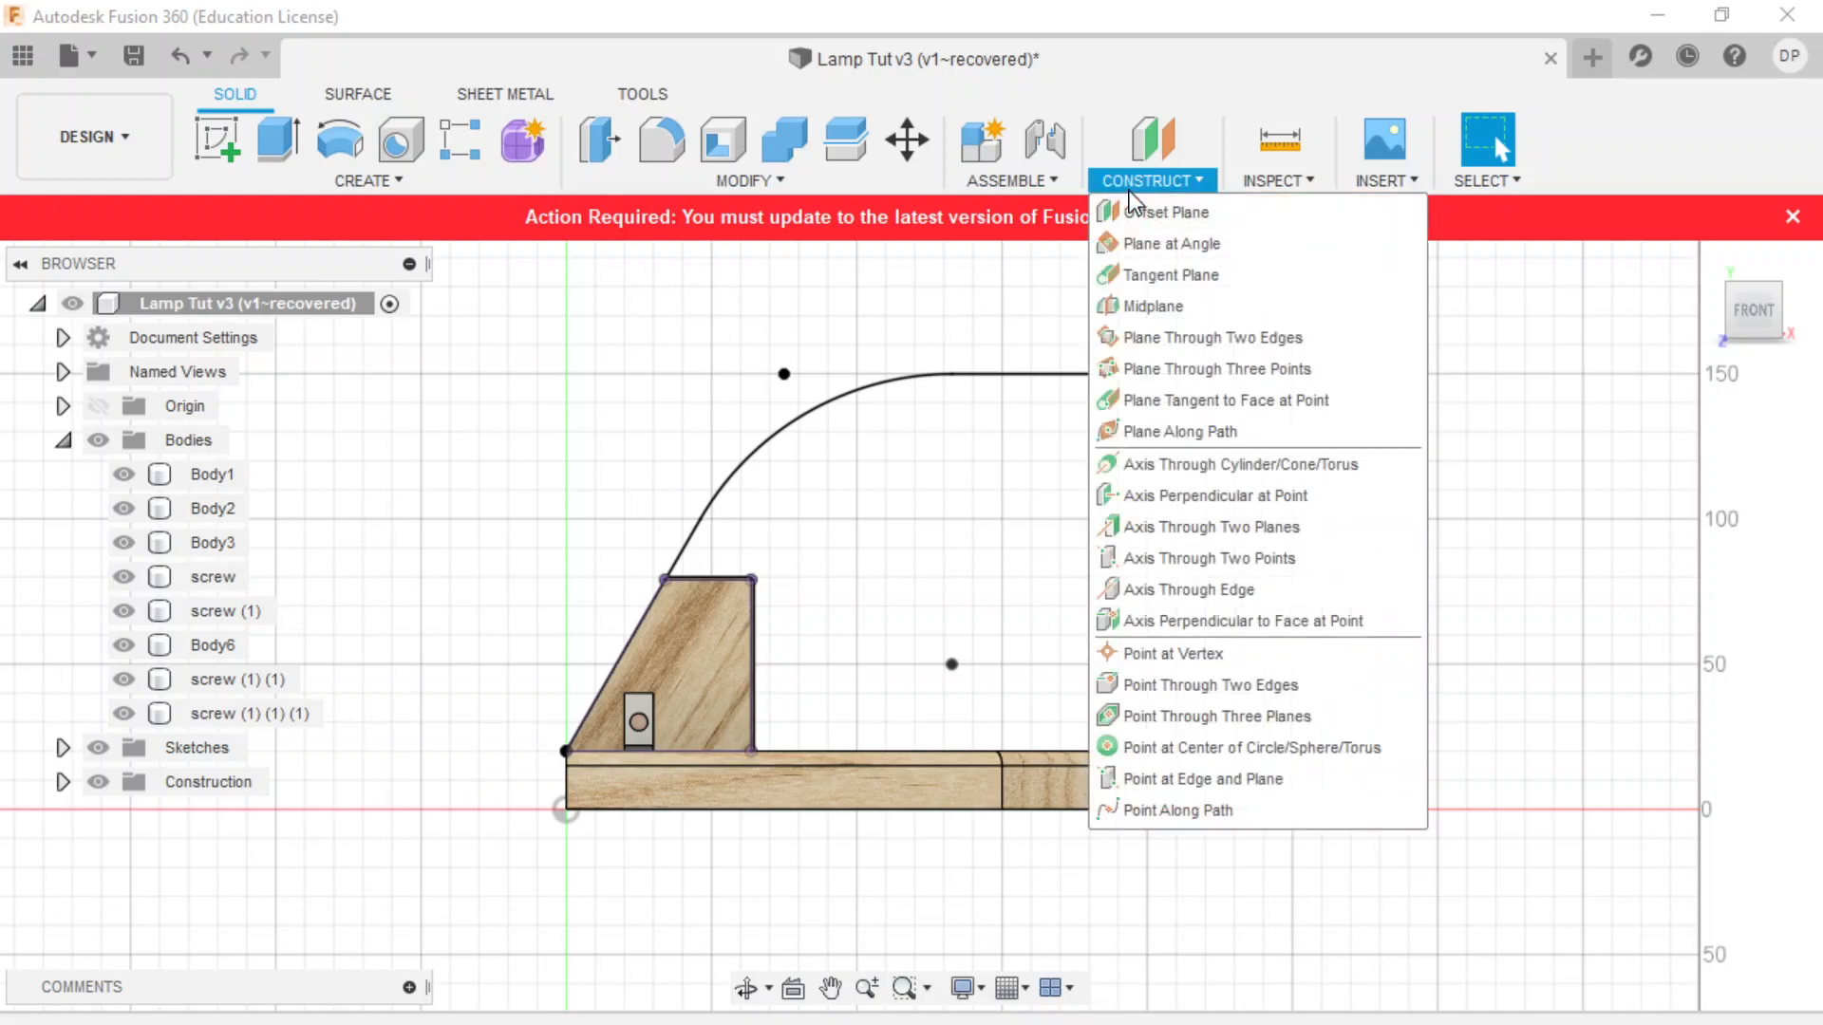
{"action": "left_click", "coordinate": [1166, 433]}
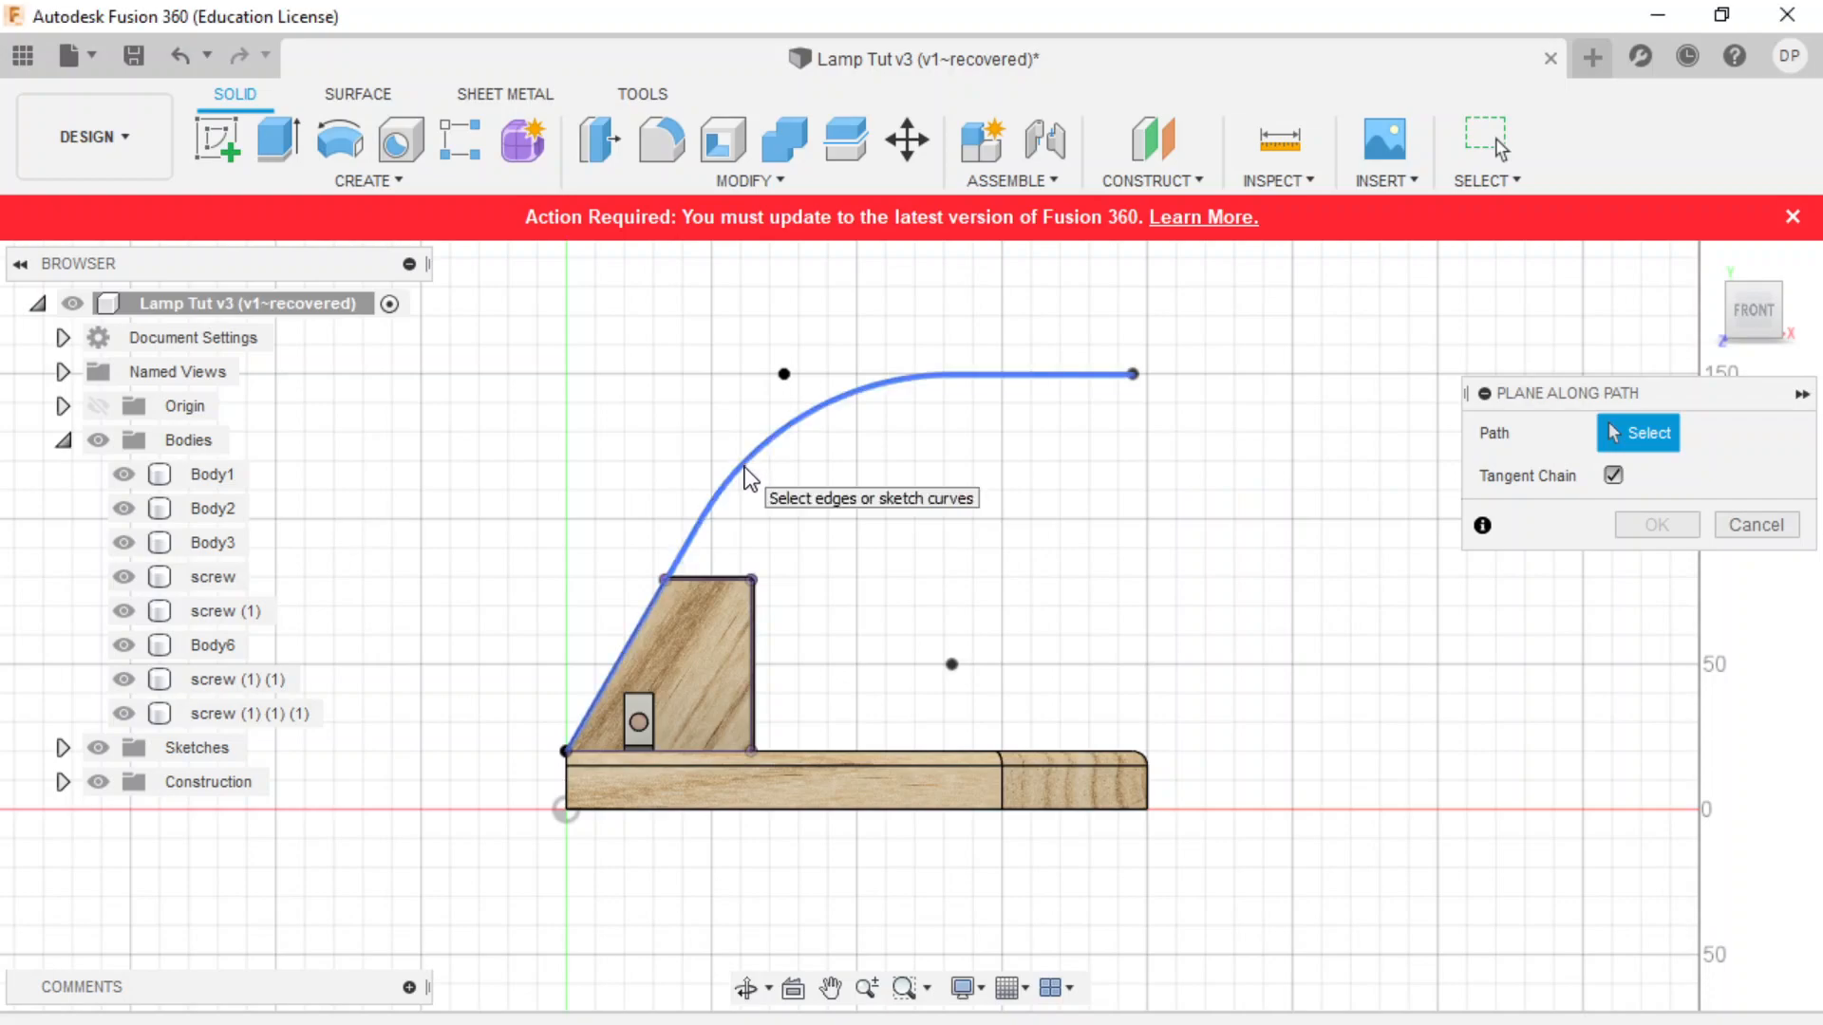
{"action": "left_click", "coordinate": [742, 465]}
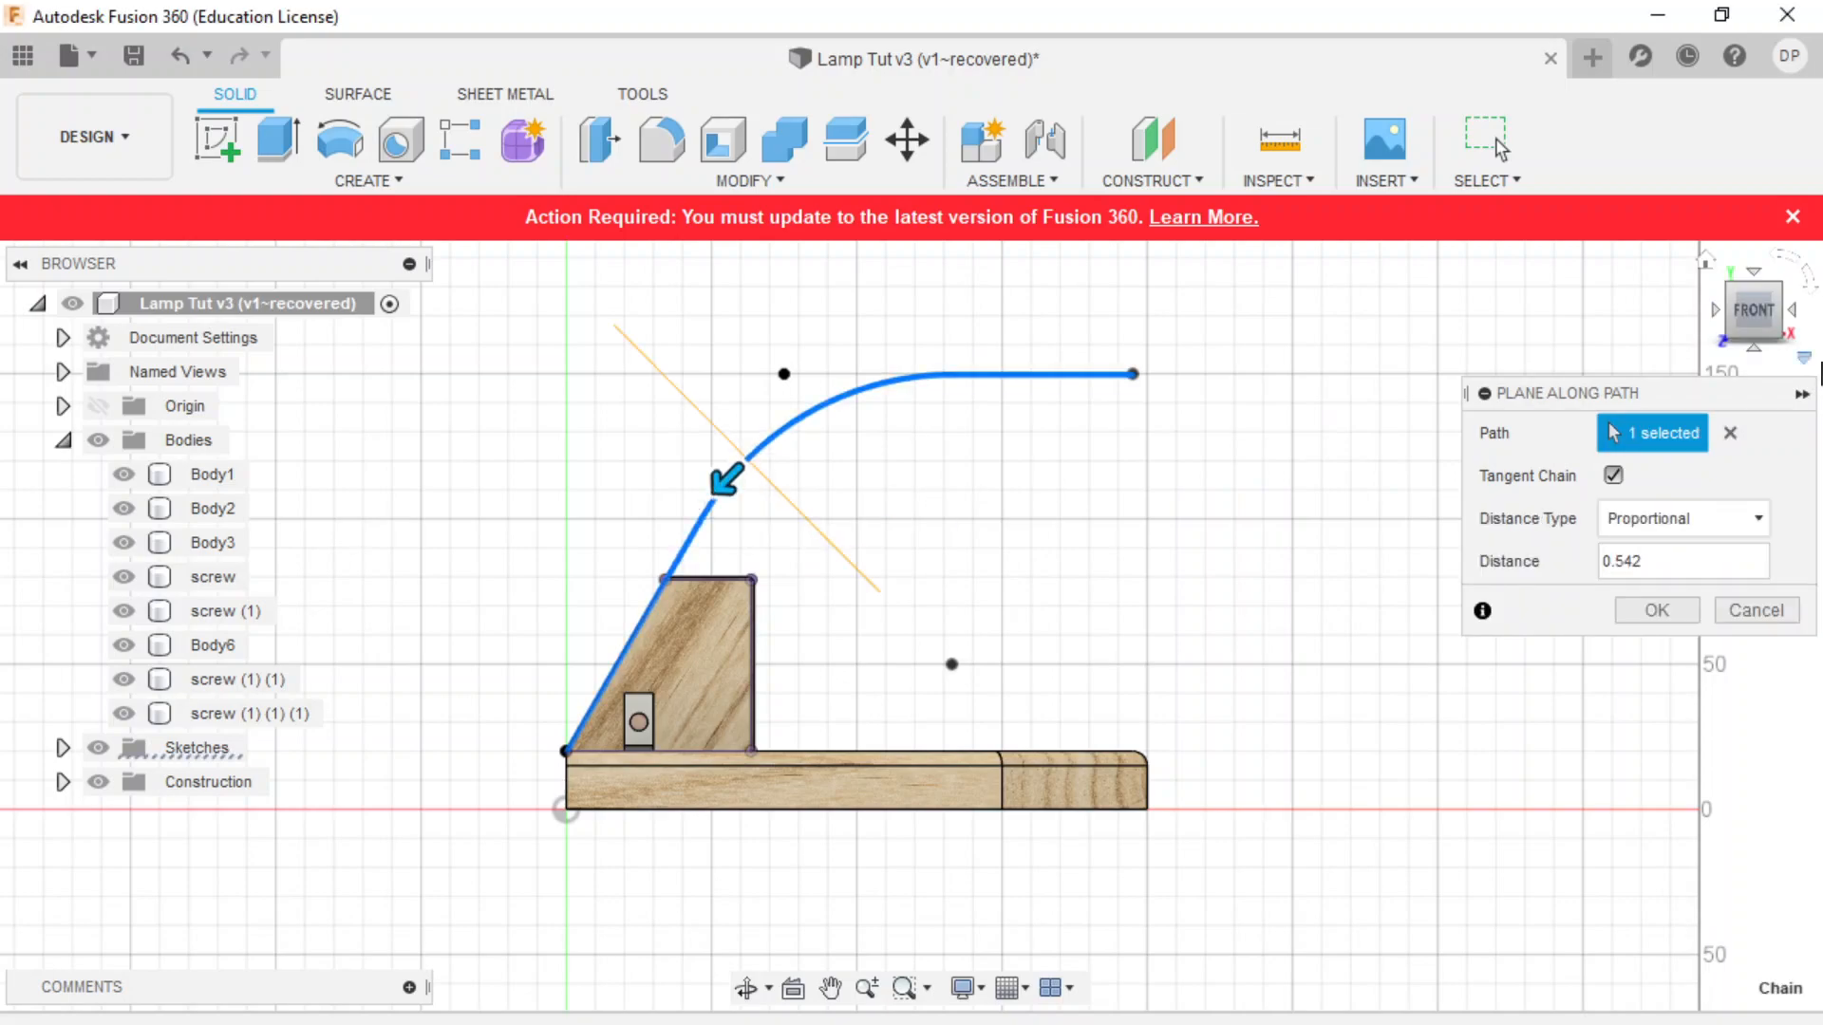
{"action": "left_click", "coordinate": [1717, 269]}
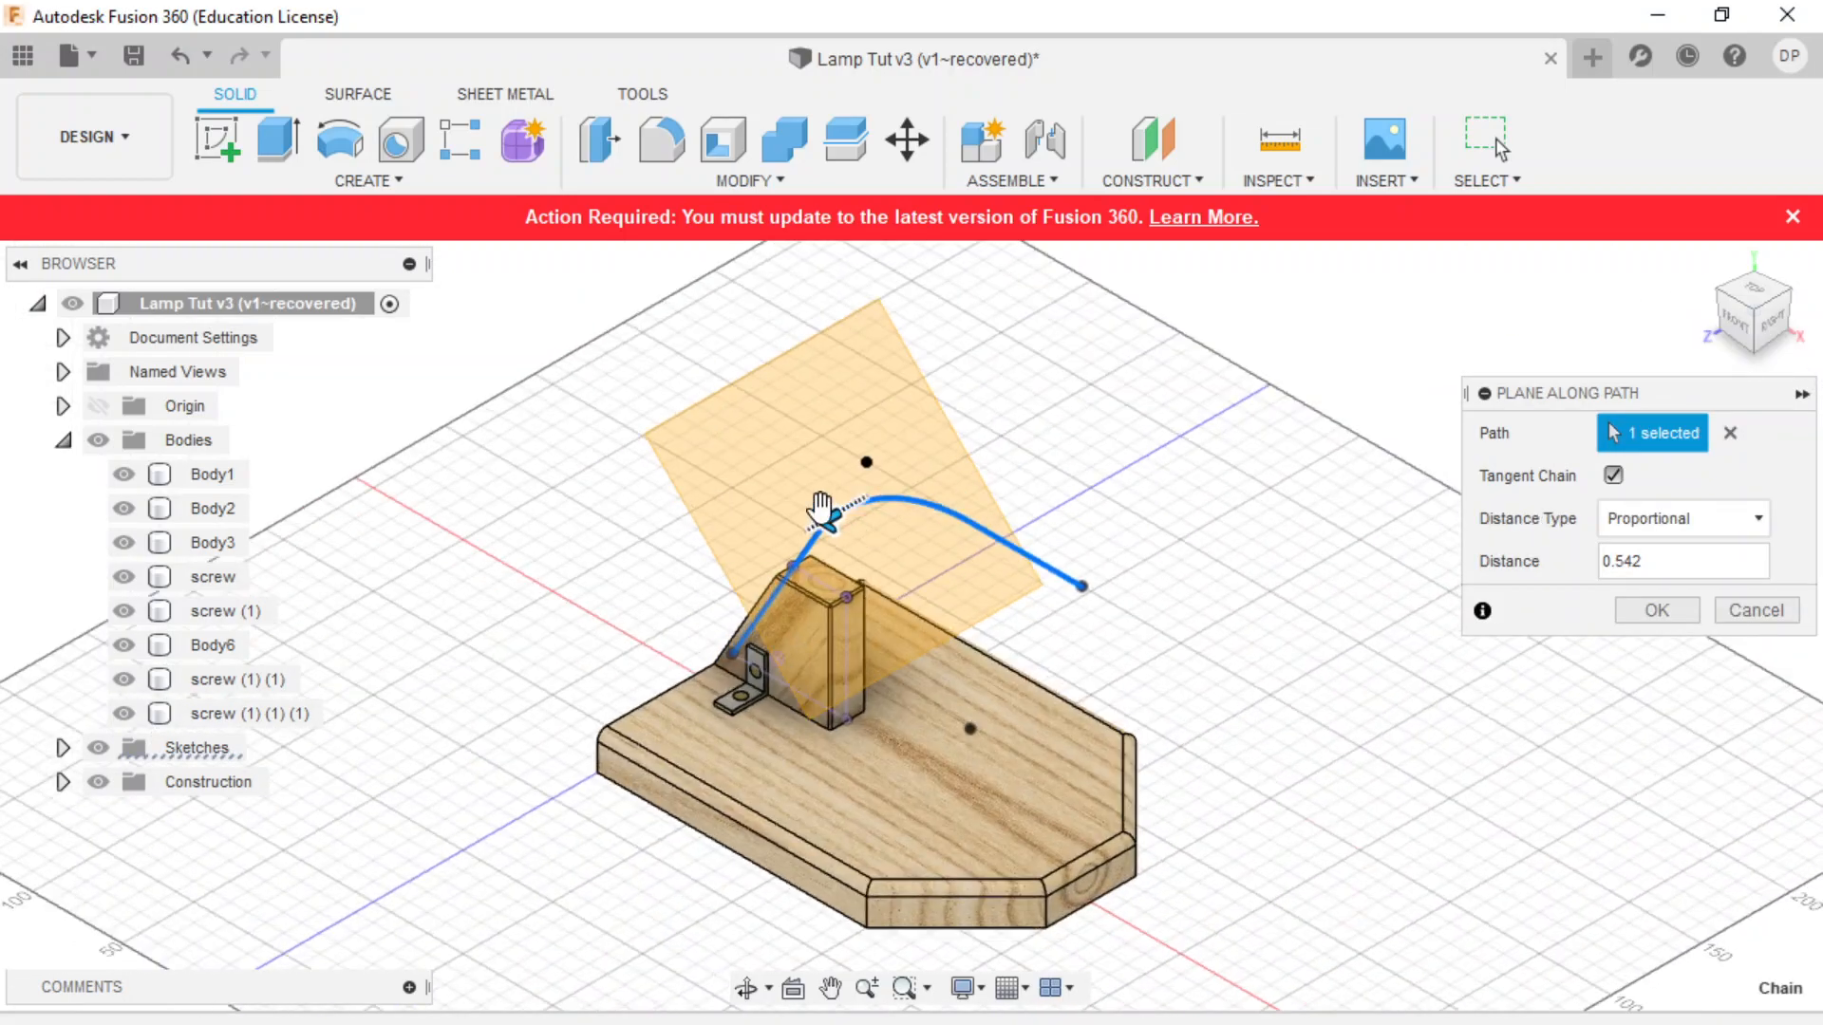
{"action": "left_click_drag", "start_coordinate": [825, 518], "coordinate": [702, 670]}
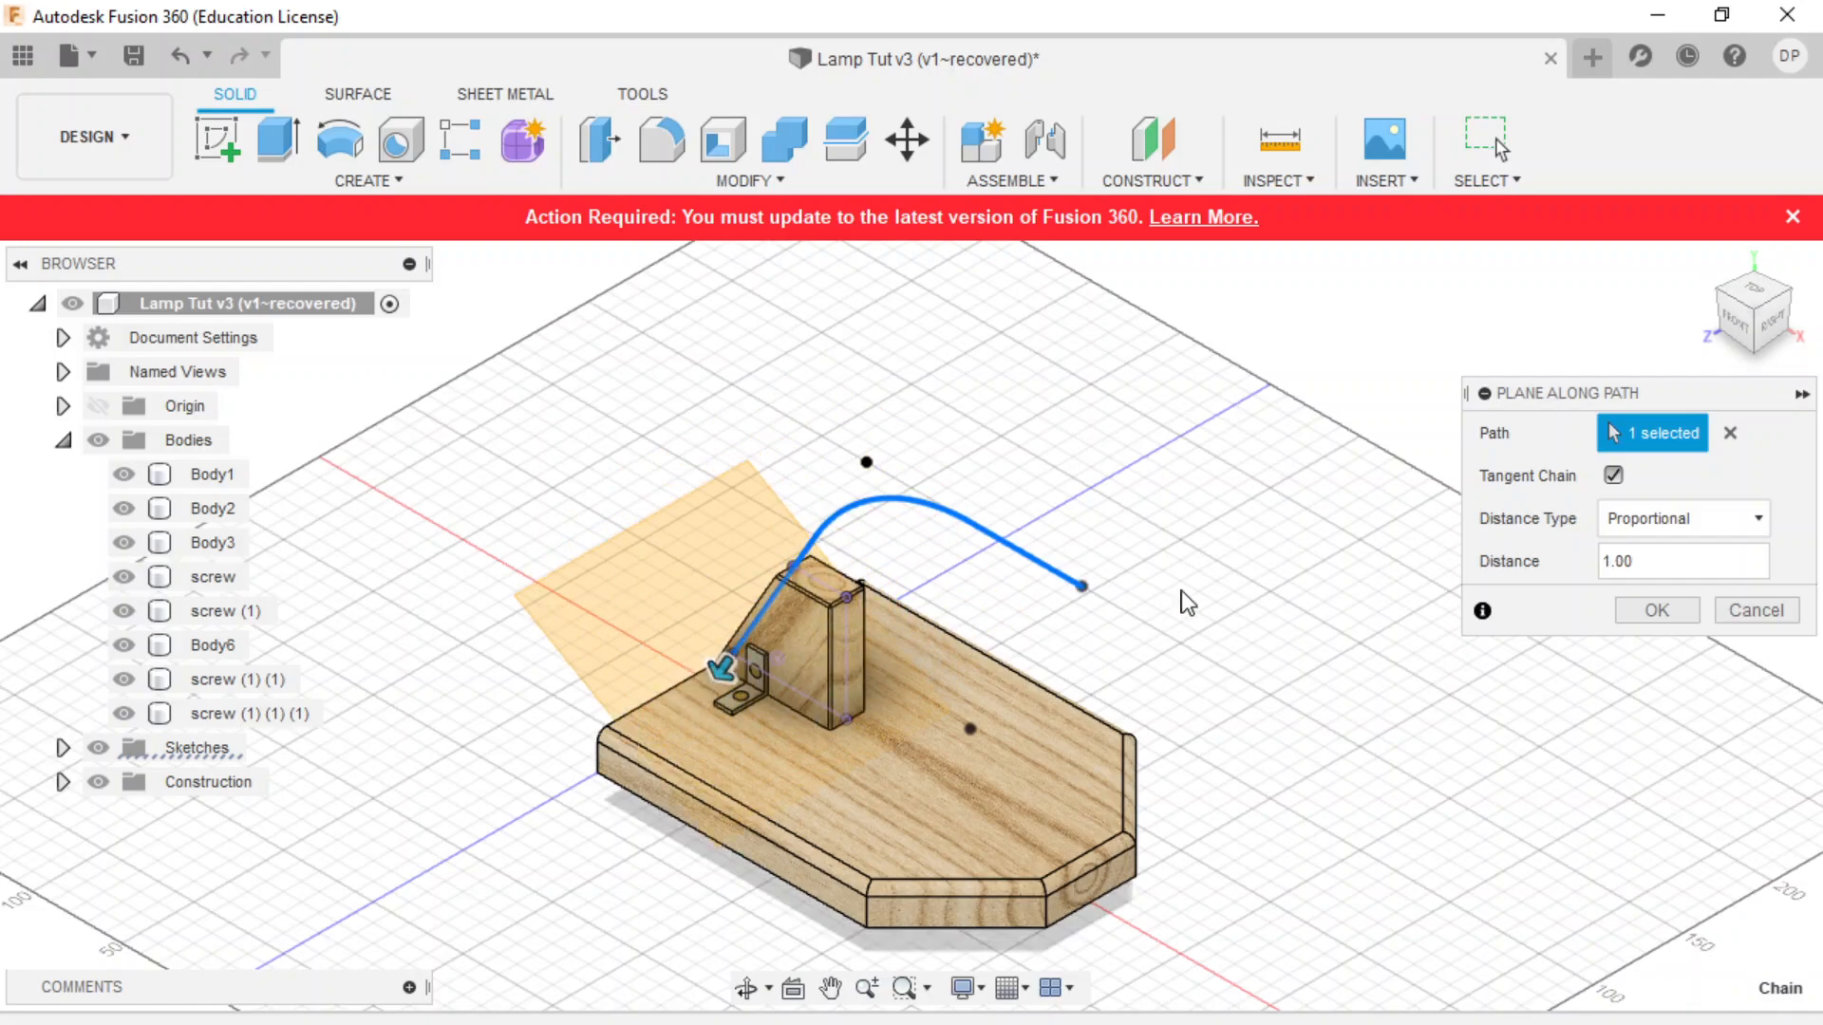
{"action": "left_click", "coordinate": [1650, 617]}
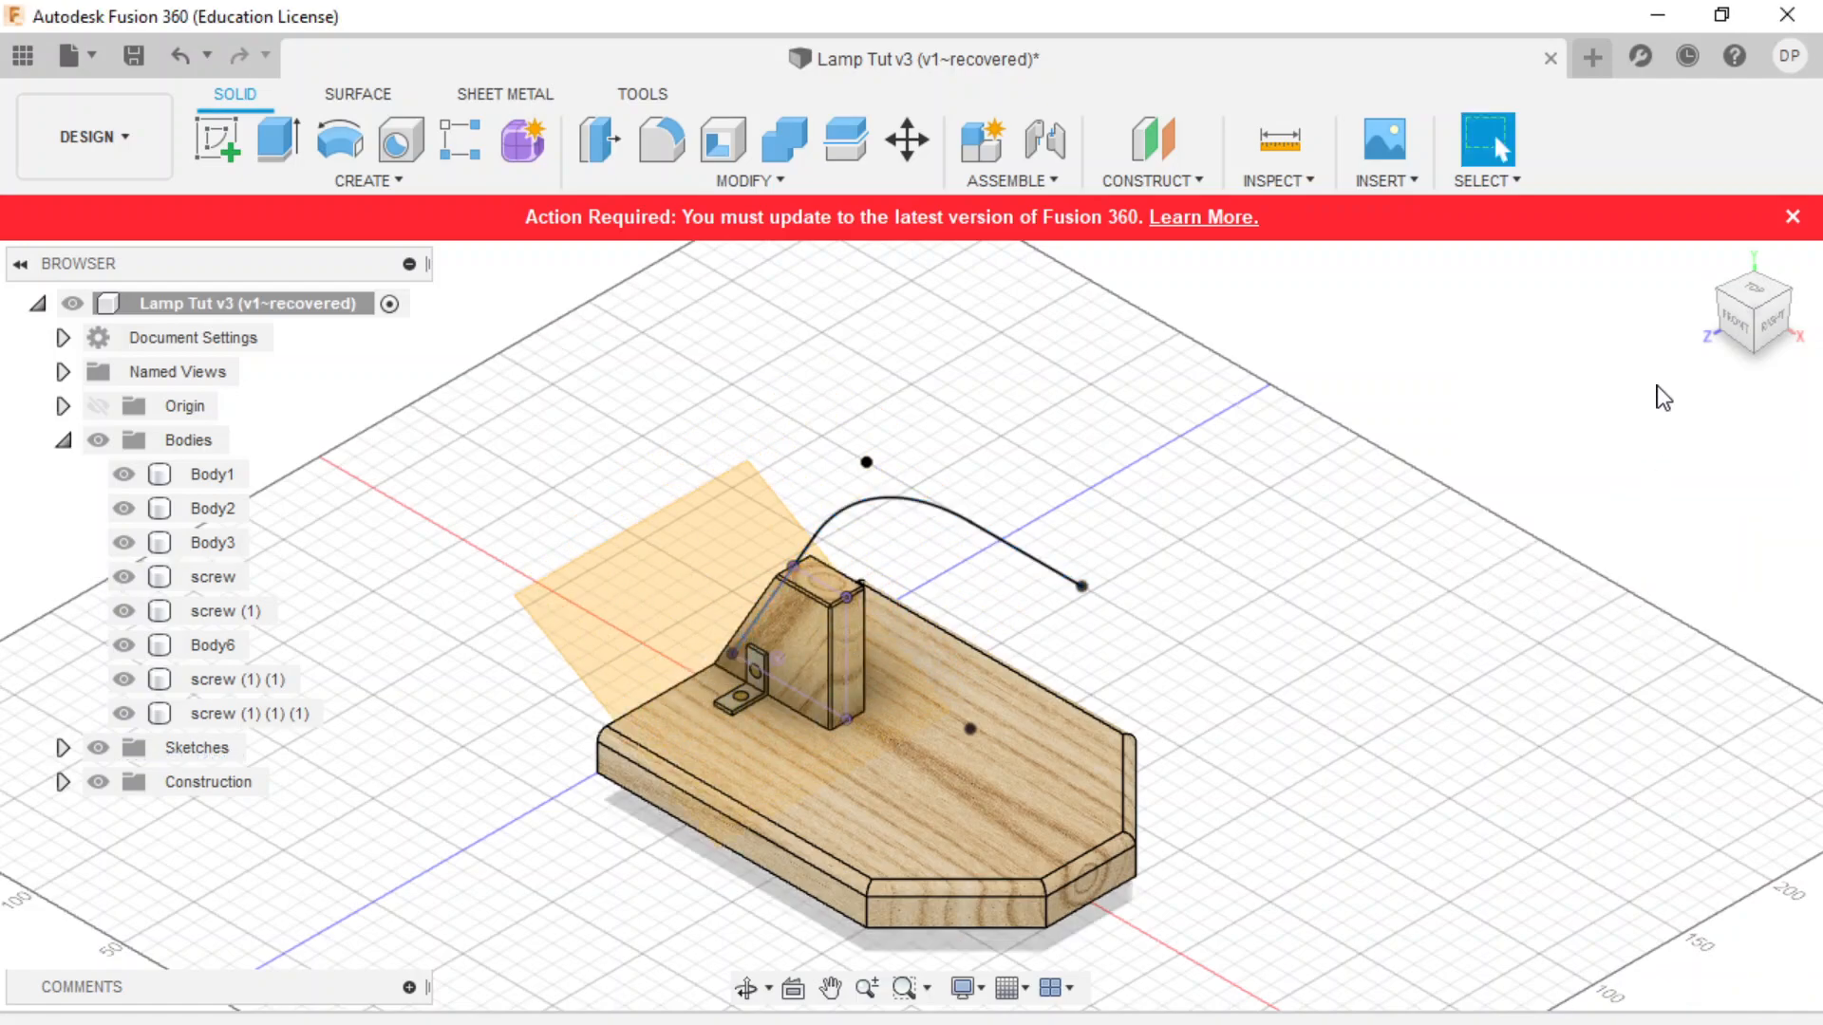
- Start a sketch on the construction plane at the foot of the arm path
{"action": "left_click", "coordinate": [1706, 260]}
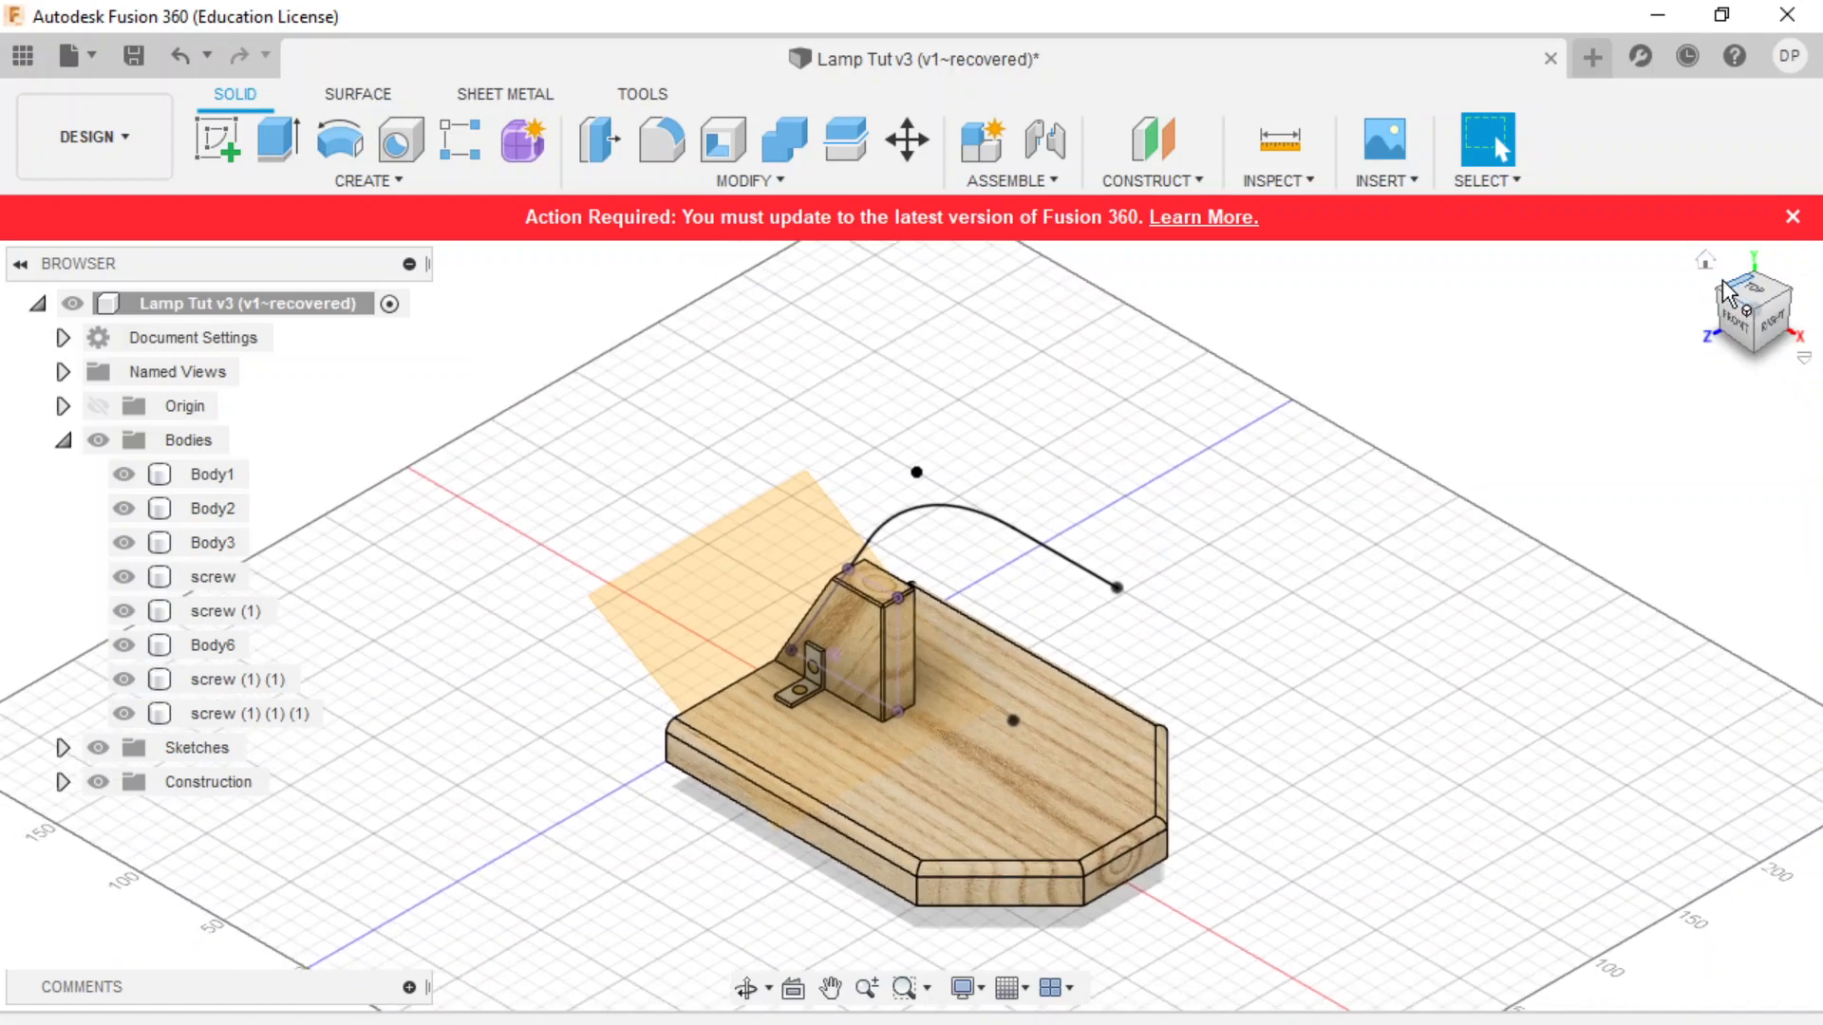
{"action": "left_click", "coordinate": [218, 135]}
{"action": "left_click", "coordinate": [813, 653]}
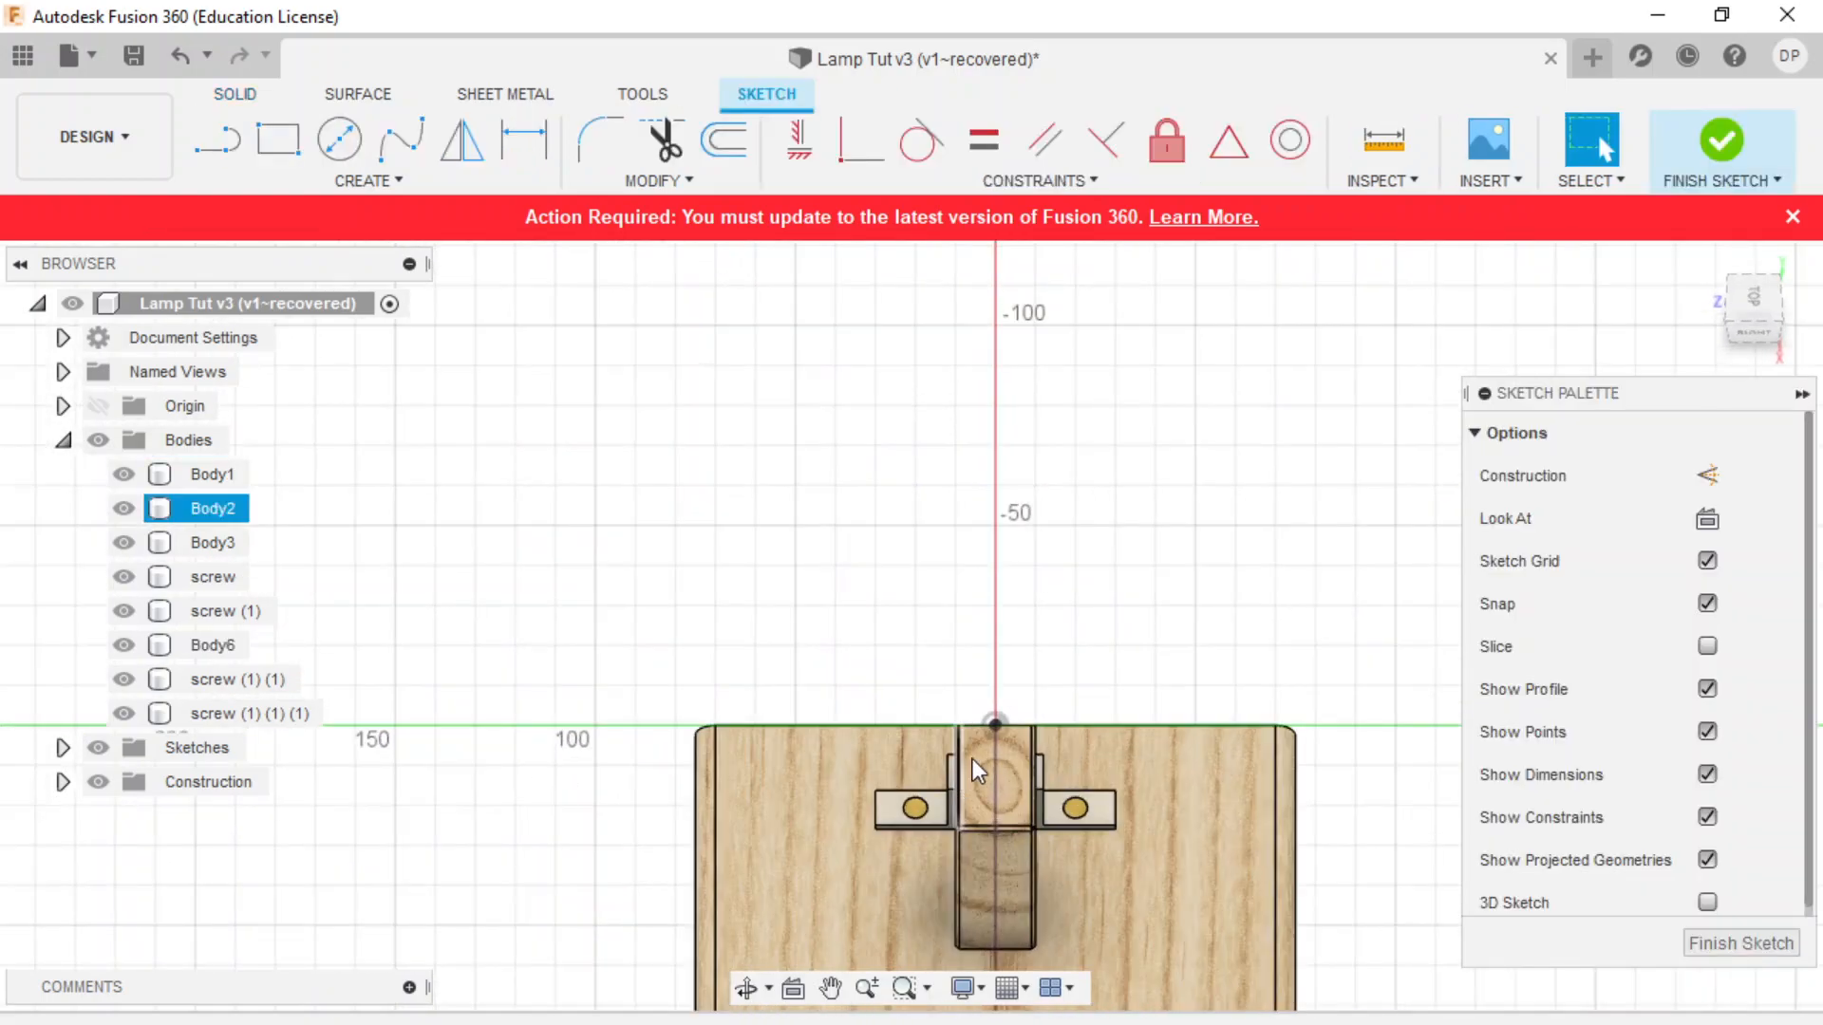
- Draw the arm profile's outer outline as connected lines spanning the support block's width, with a lip about 3 mm long turned inward at each end
{"action": "scroll", "coordinate": [978, 732], "scroll_direction": "up", "scroll_amount": 5}
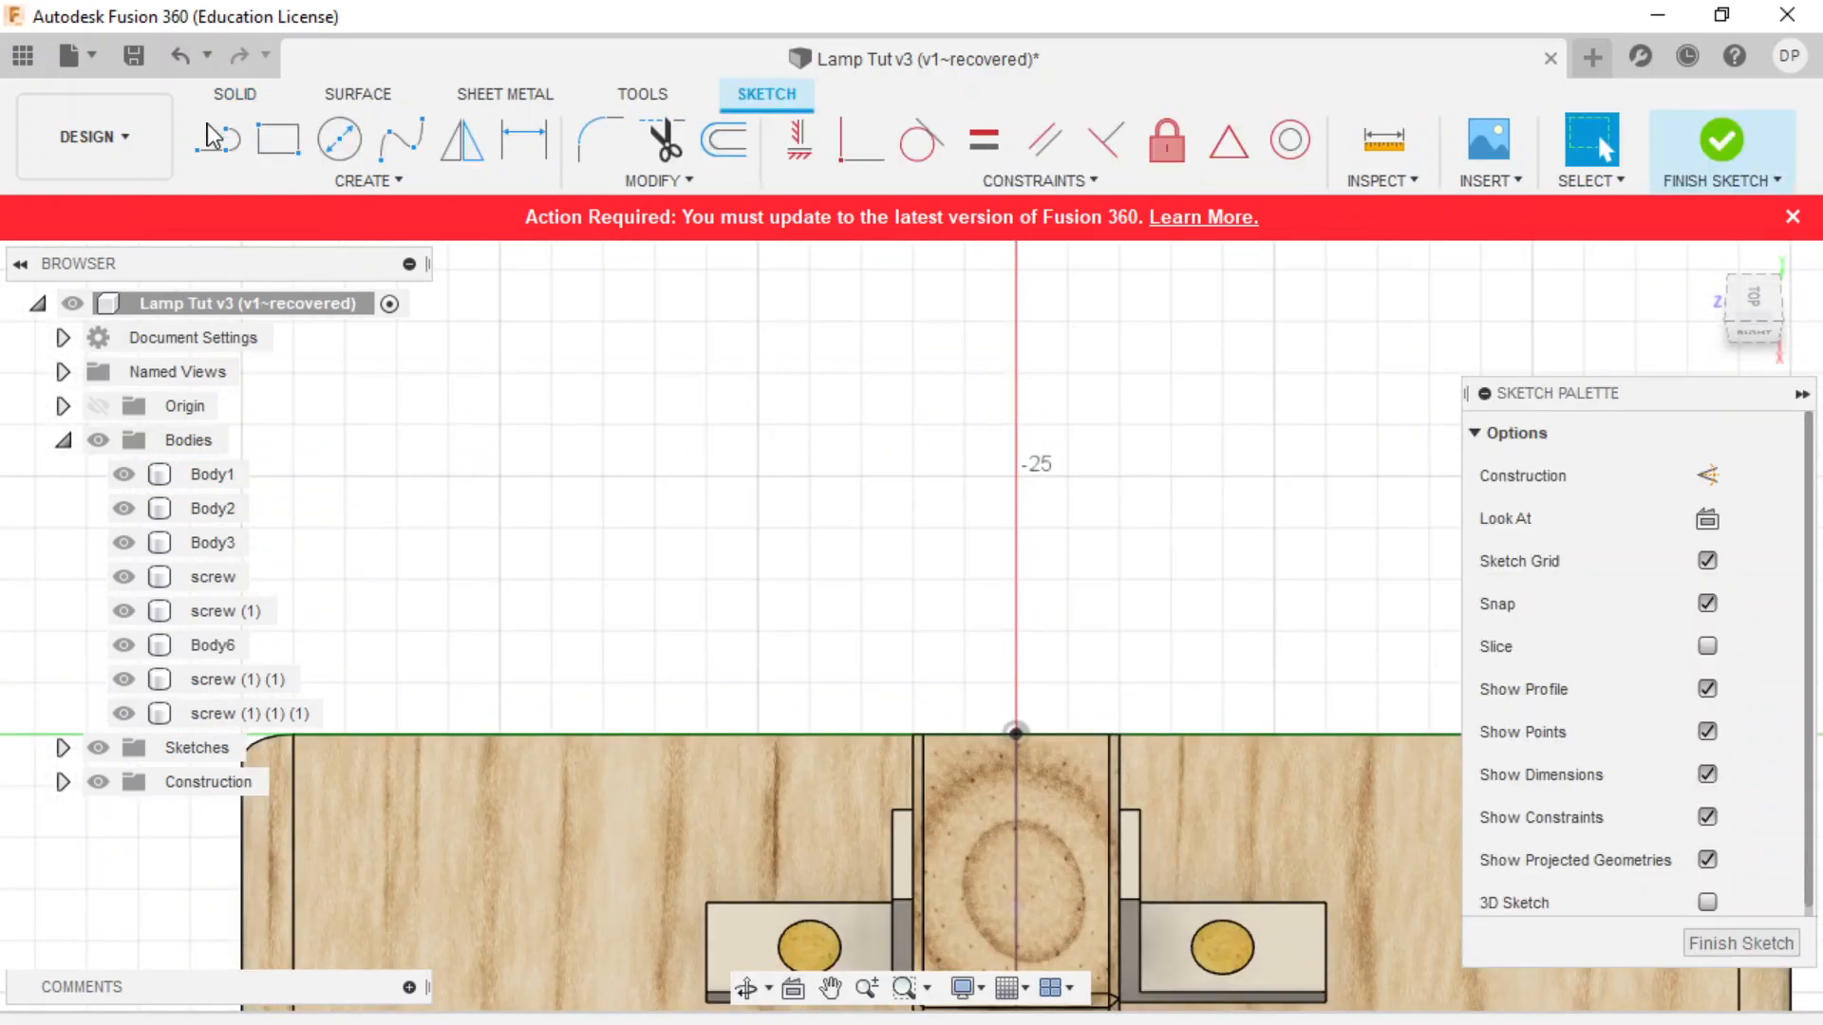
{"action": "left_click", "coordinate": [213, 133]}
{"action": "scroll", "coordinate": [908, 779], "scroll_direction": "up", "scroll_amount": 3}
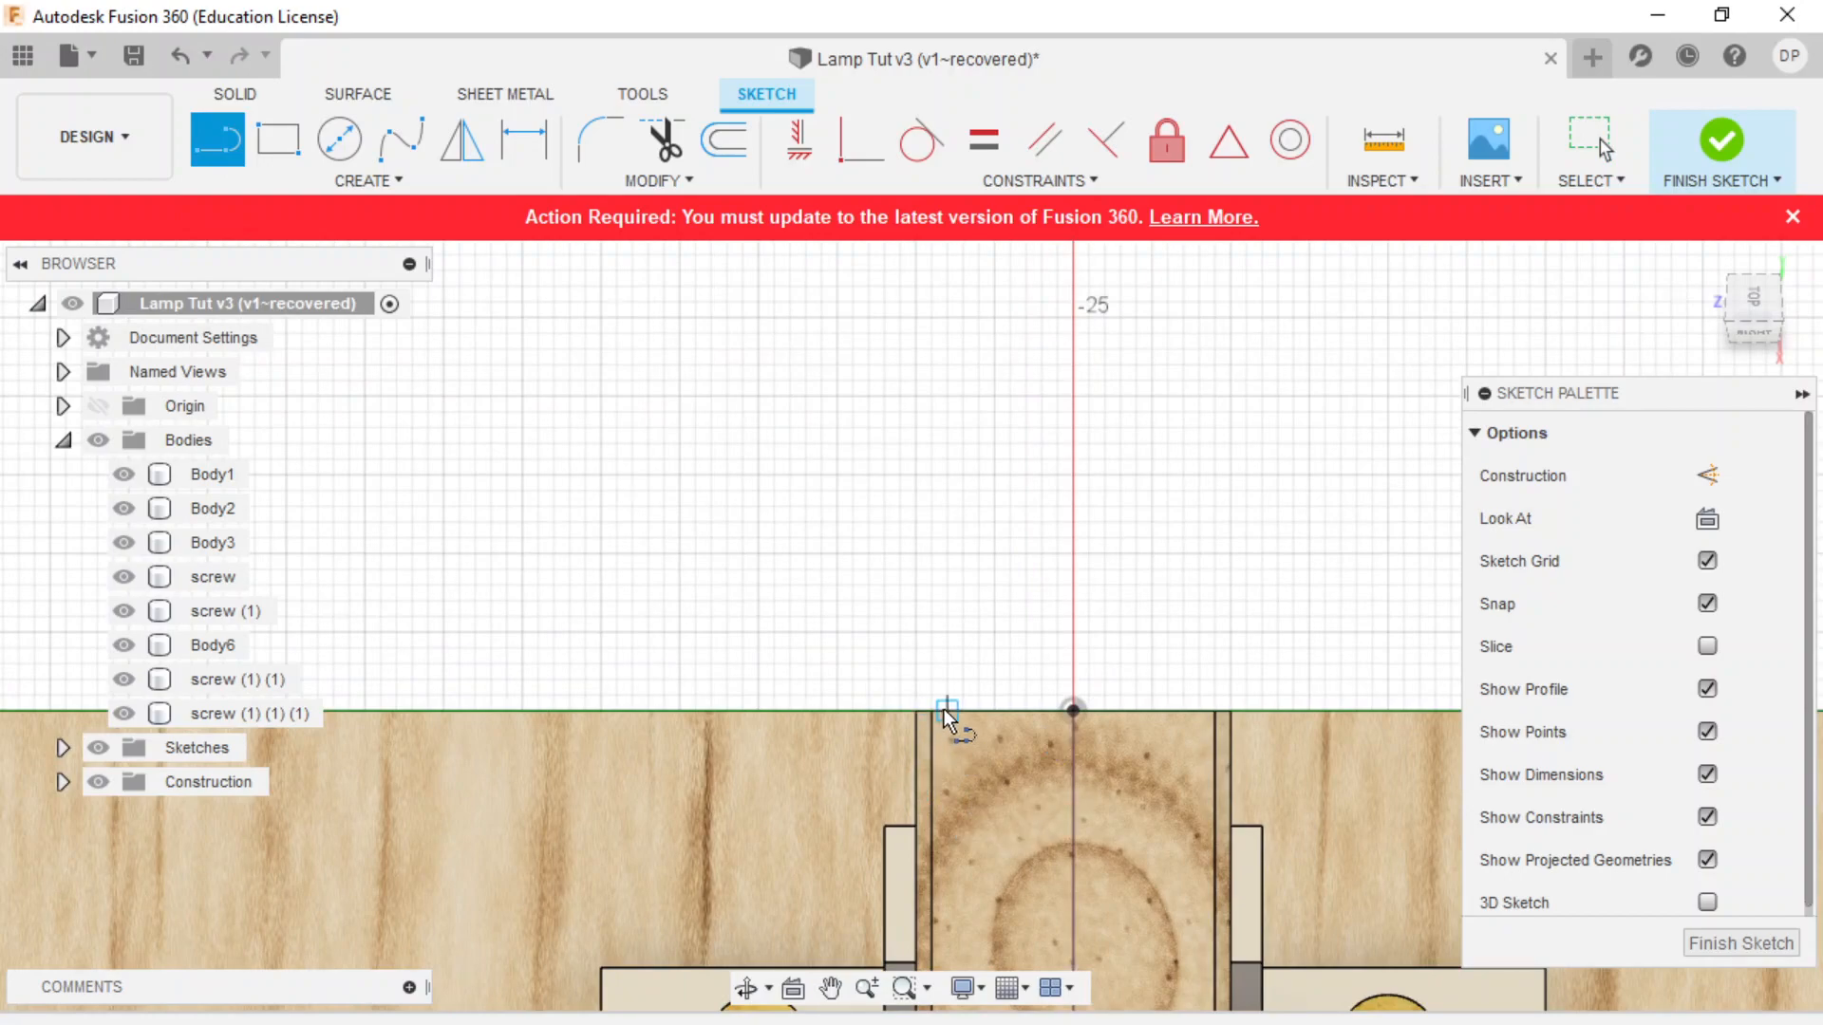
{"action": "left_click", "coordinate": [916, 710]}
{"action": "left_click", "coordinate": [917, 665]}
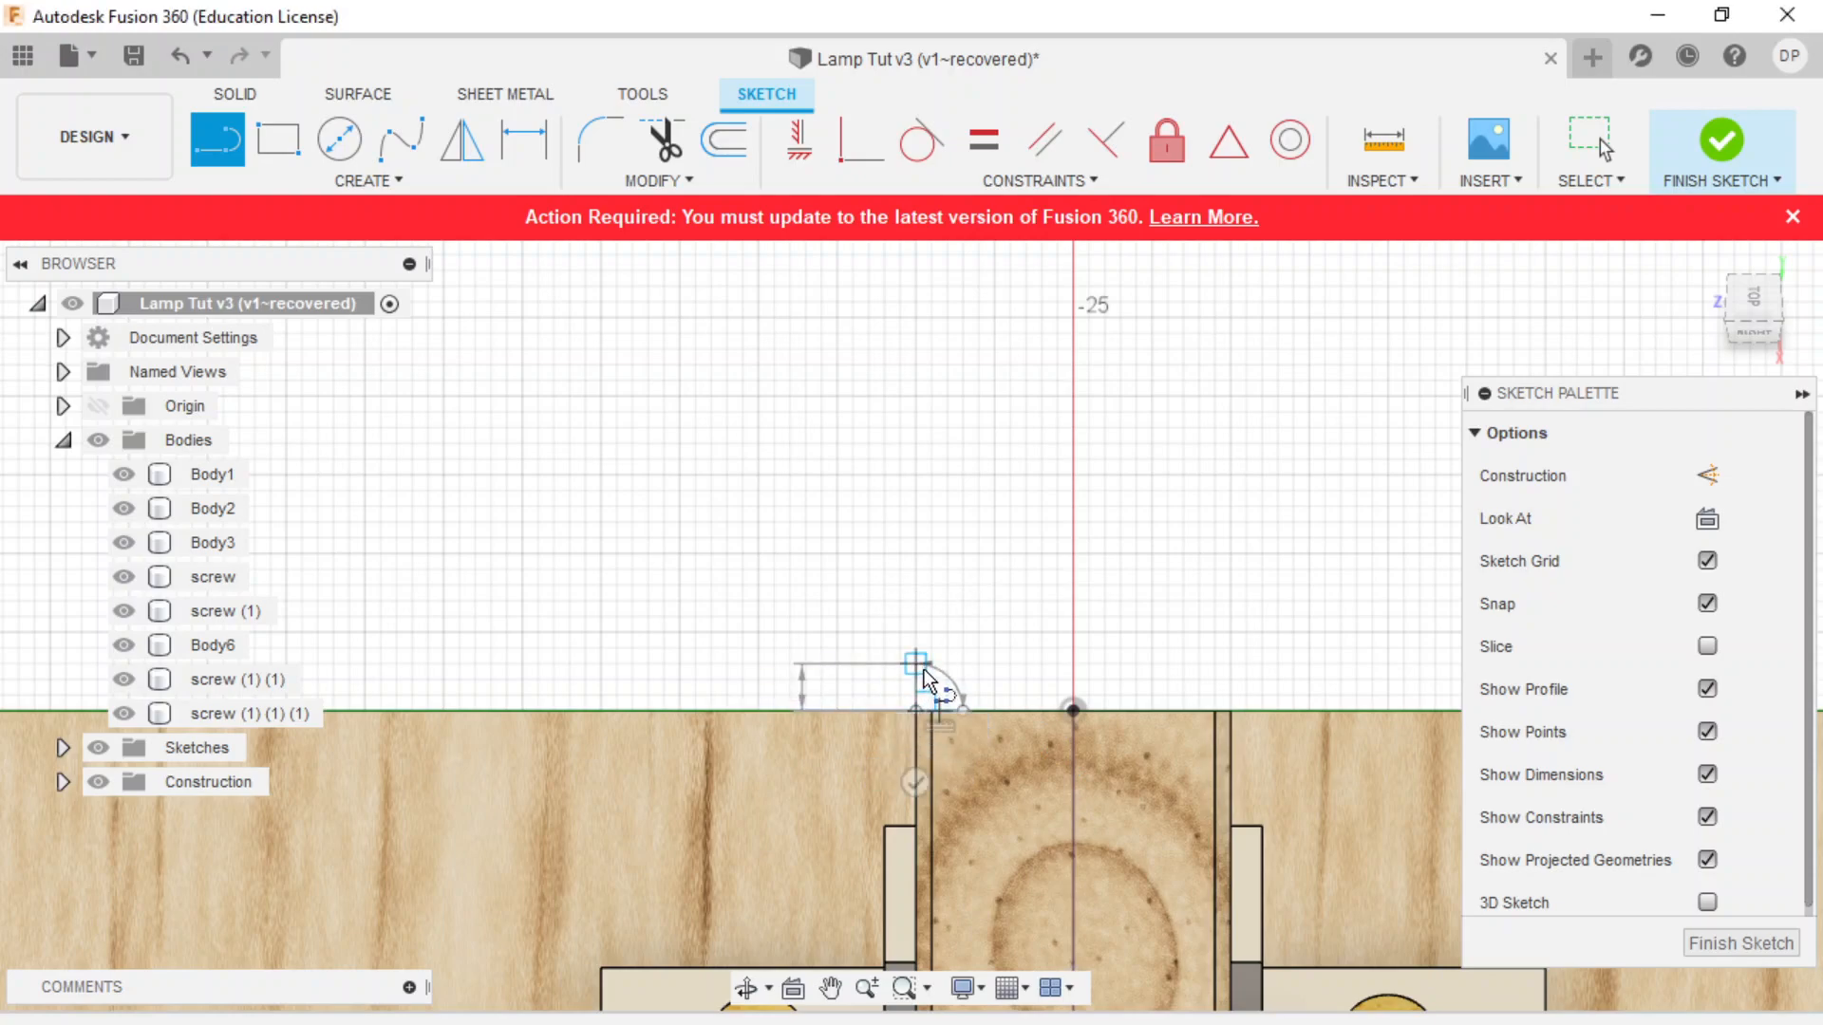
{"action": "left_click", "coordinate": [1230, 665]}
{"action": "left_click", "coordinate": [1227, 708]}
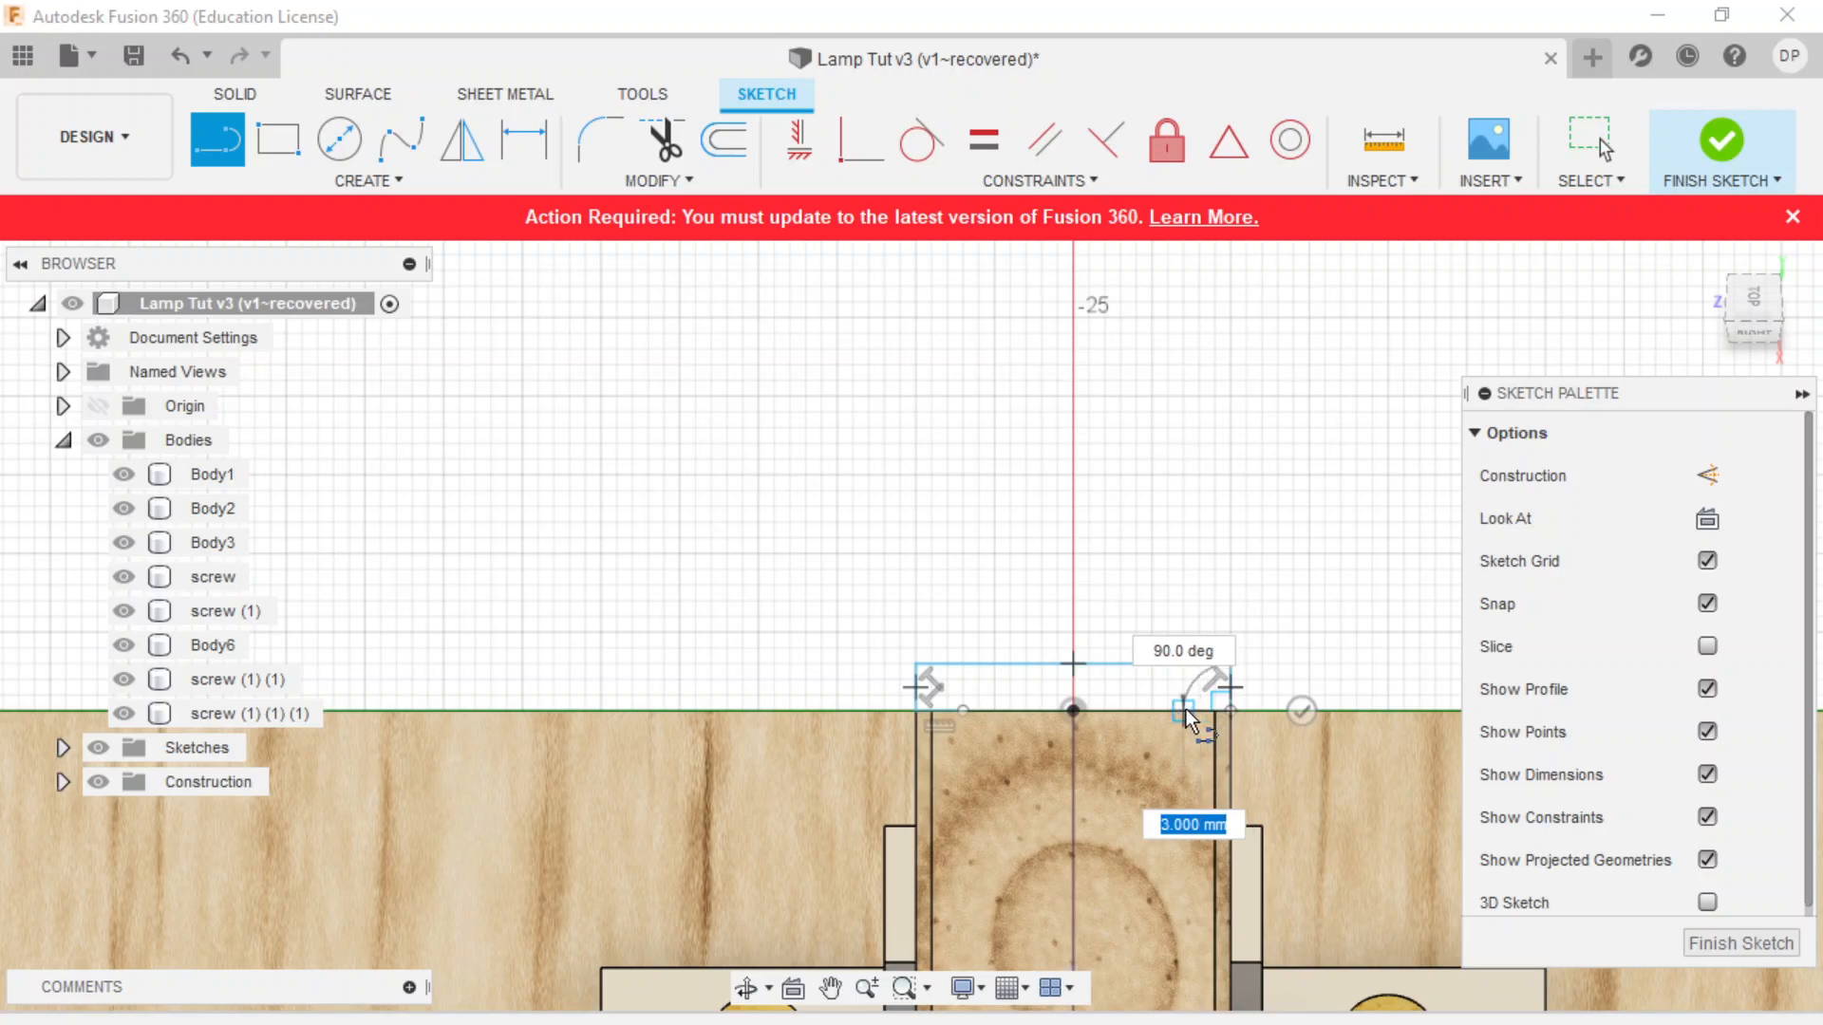
{"action": "left_click", "coordinate": [1182, 689]}
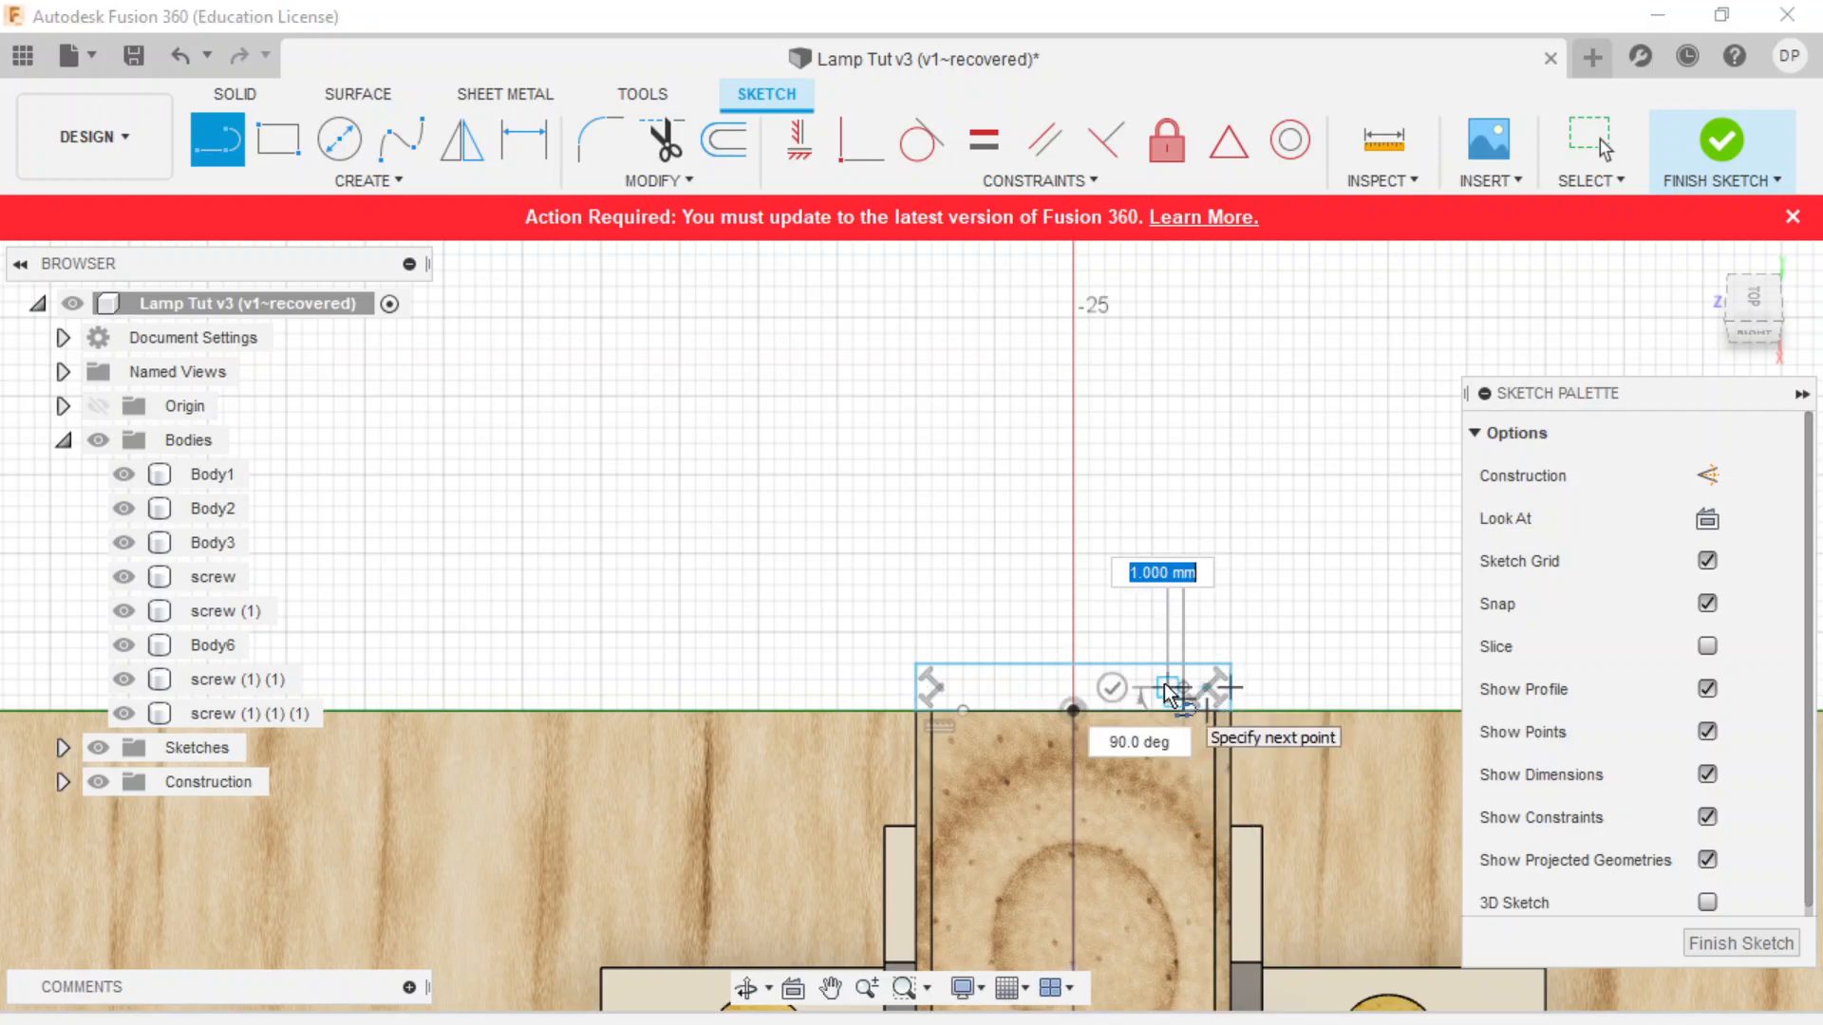
{"action": "key", "text": "Escape"}
{"action": "scroll", "coordinate": [1206, 702], "scroll_direction": "up", "scroll_amount": 10}
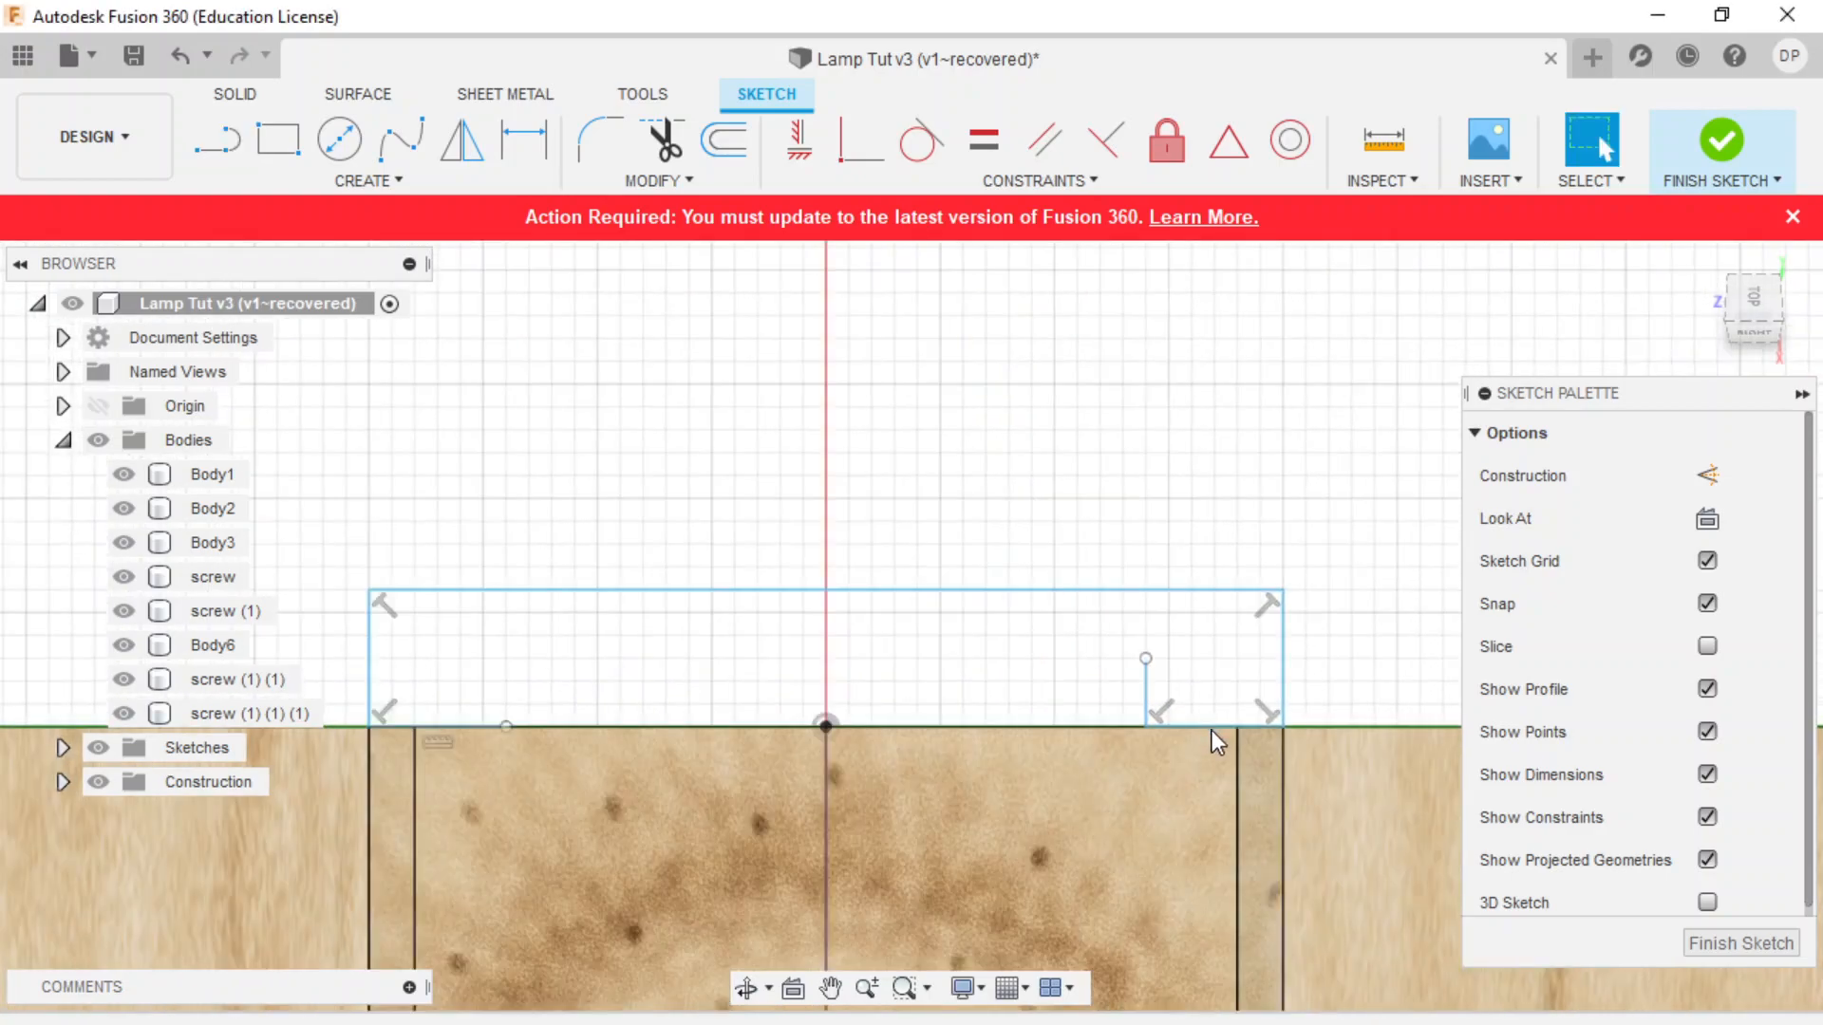
{"action": "key", "text": "ctrl+z"}
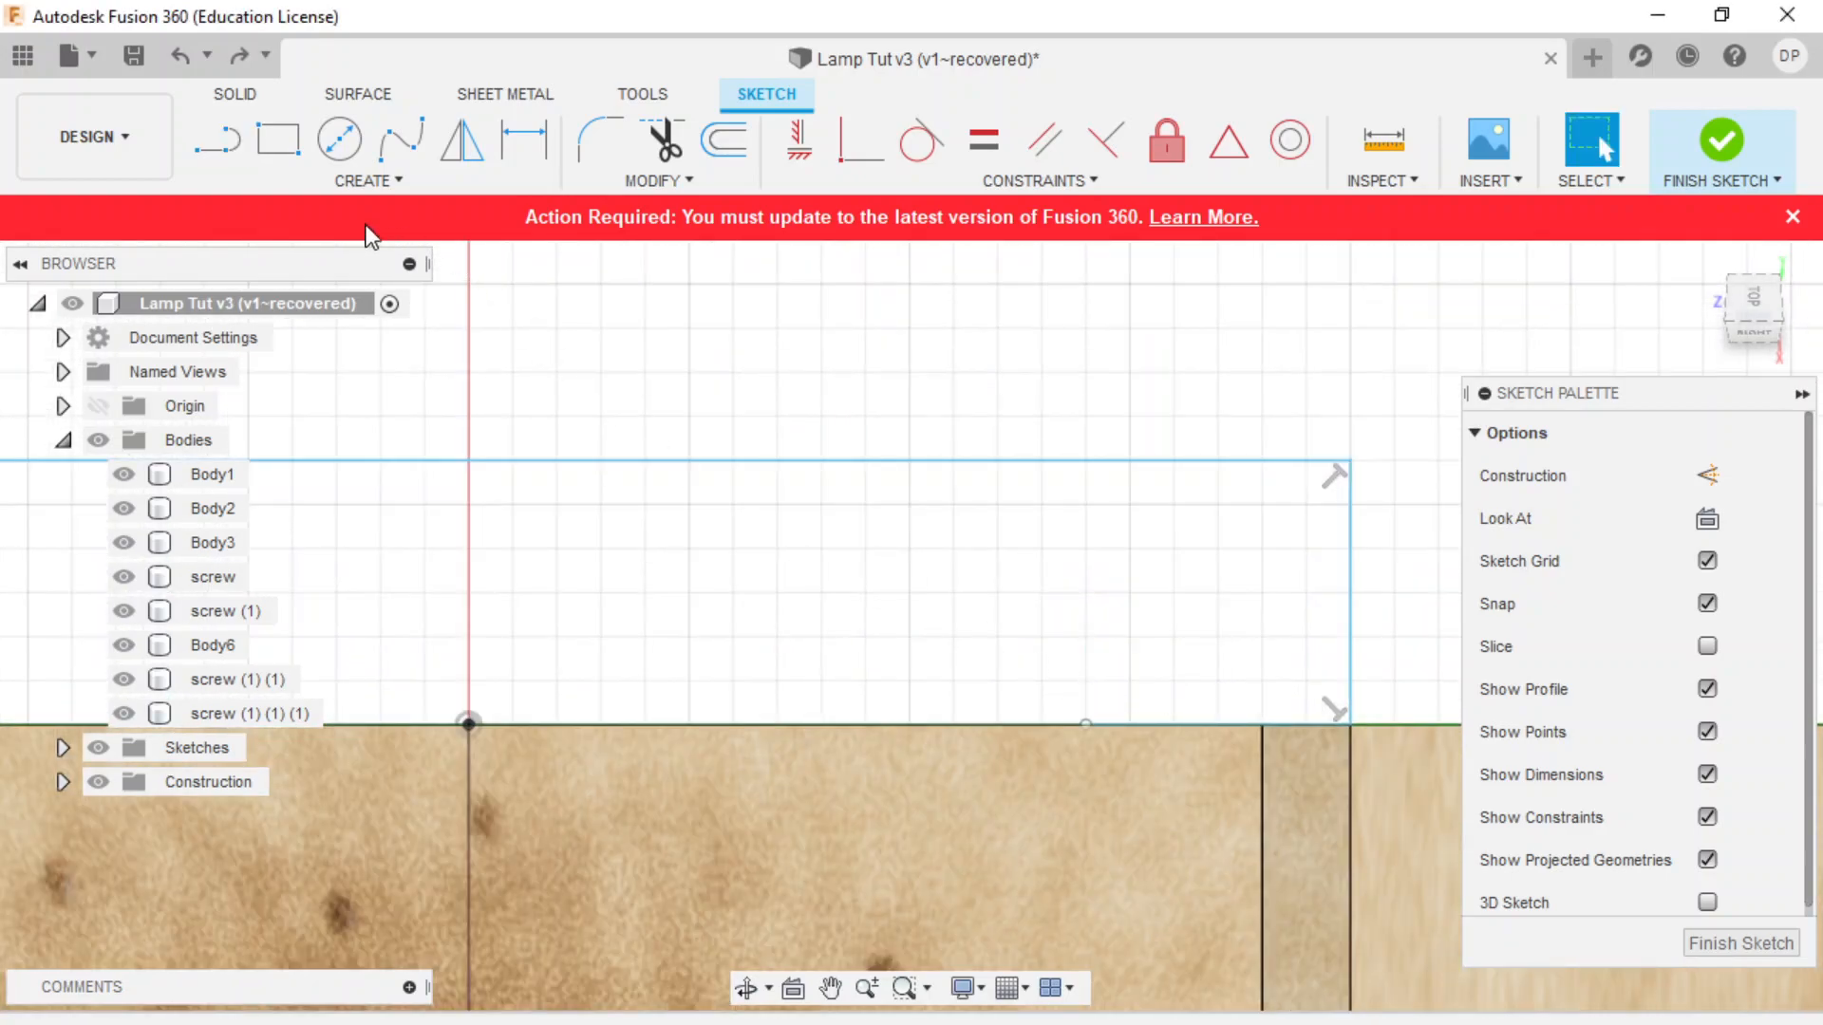
{"action": "left_click", "coordinate": [218, 141]}
{"action": "left_click", "coordinate": [1100, 726]}
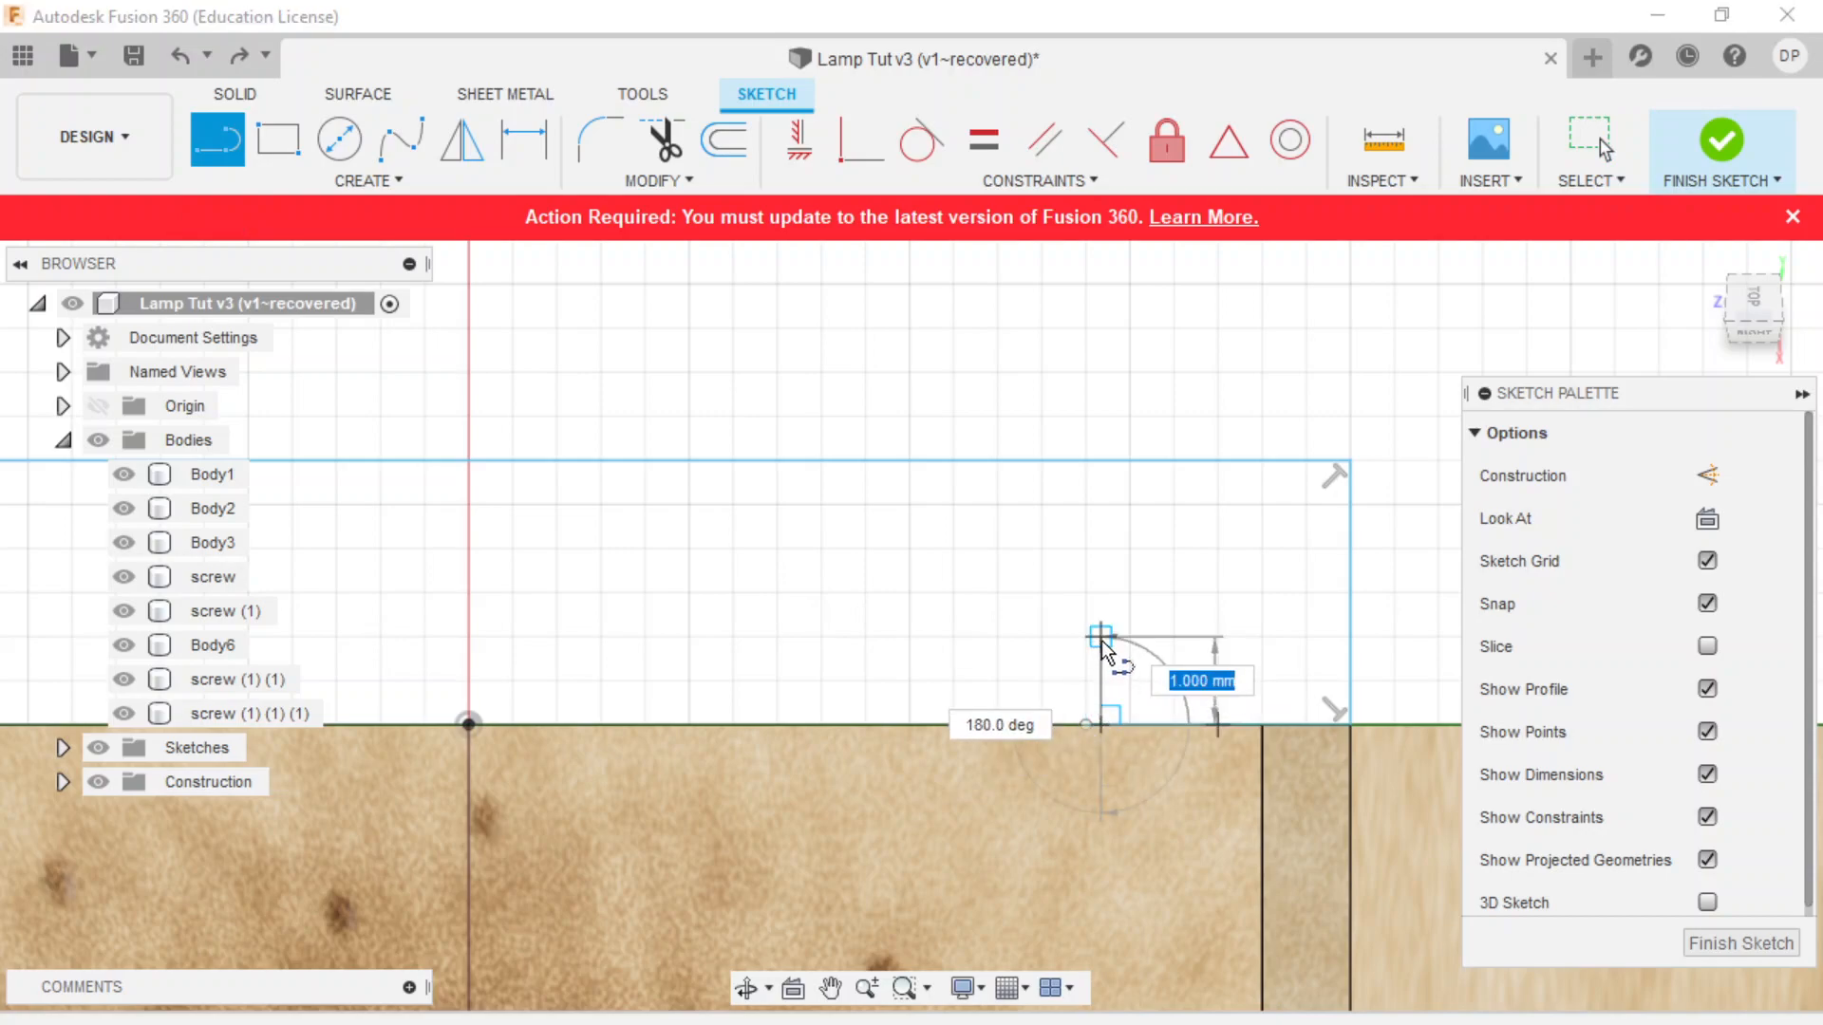
{"action": "key", "text": "Escape"}
- Draw the profile's inner outline from one lip's end, stepping about 1 mm inside the outer outline and running about 18 mm across to the opposite wall
{"action": "left_click", "coordinate": [217, 140]}
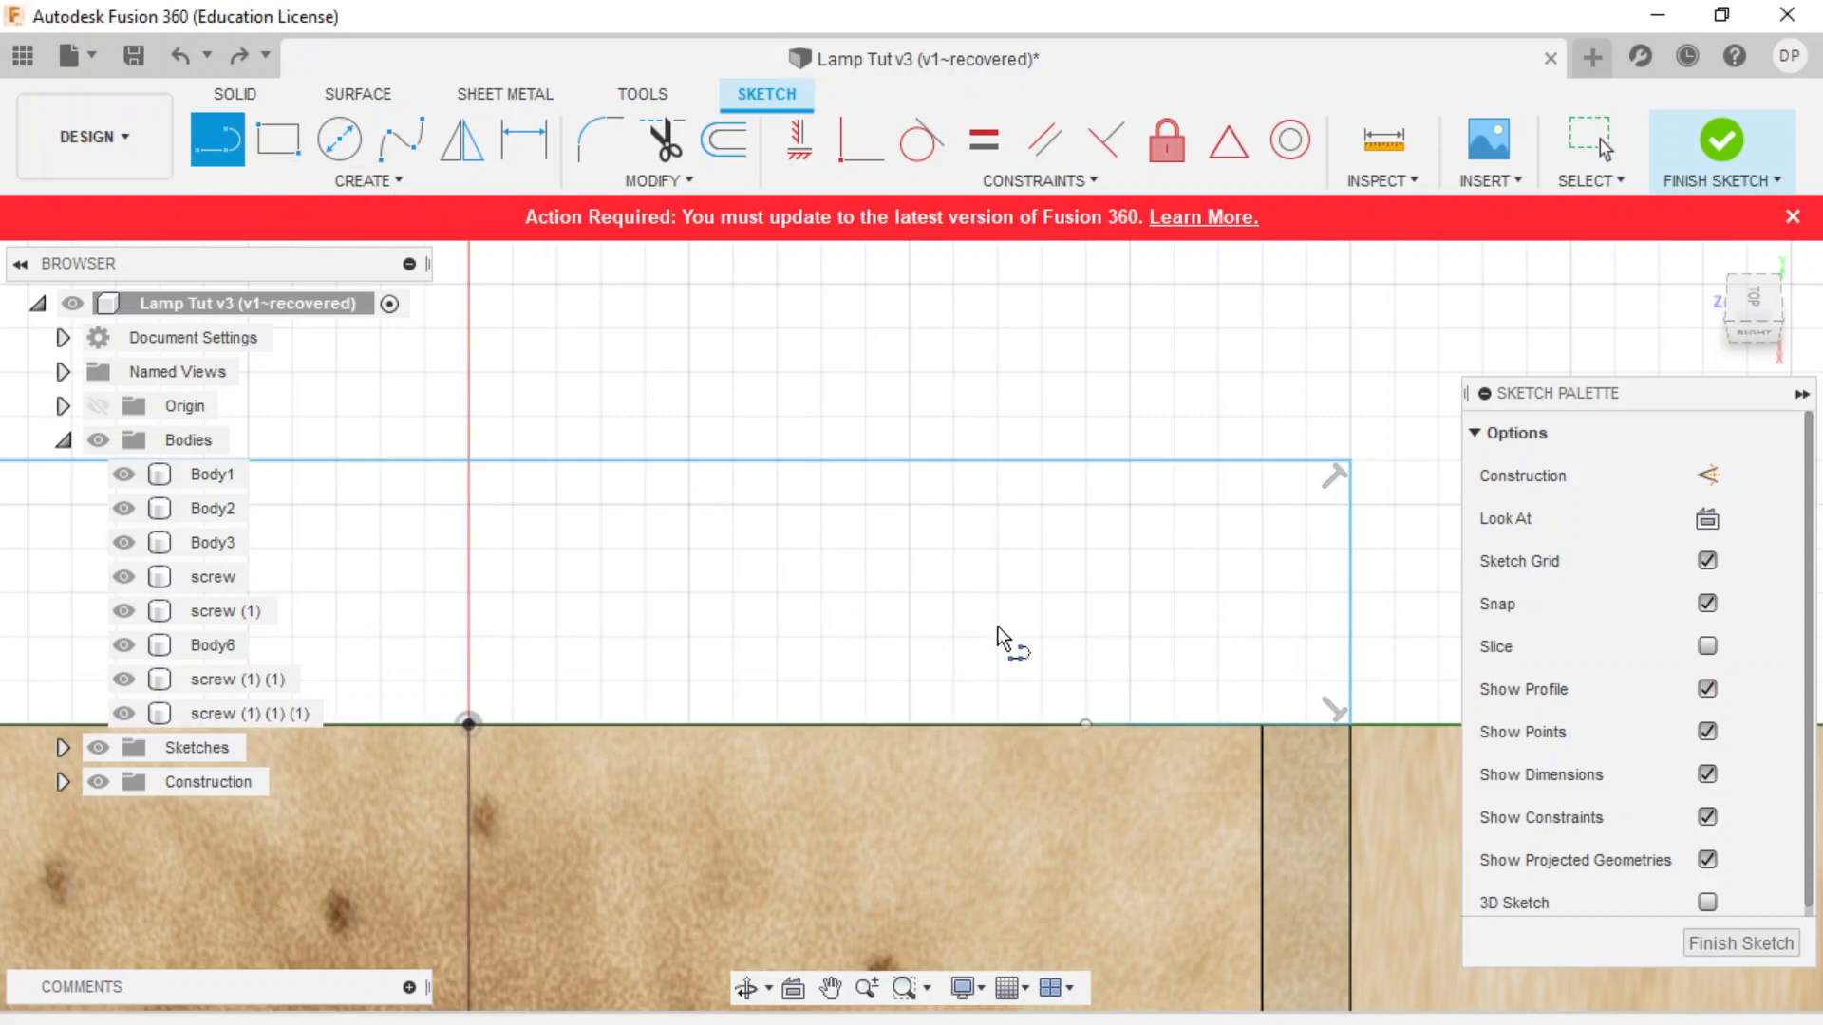
{"action": "left_click", "coordinate": [1088, 726]}
{"action": "left_click", "coordinate": [1087, 636]}
{"action": "left_click", "coordinate": [1262, 636]}
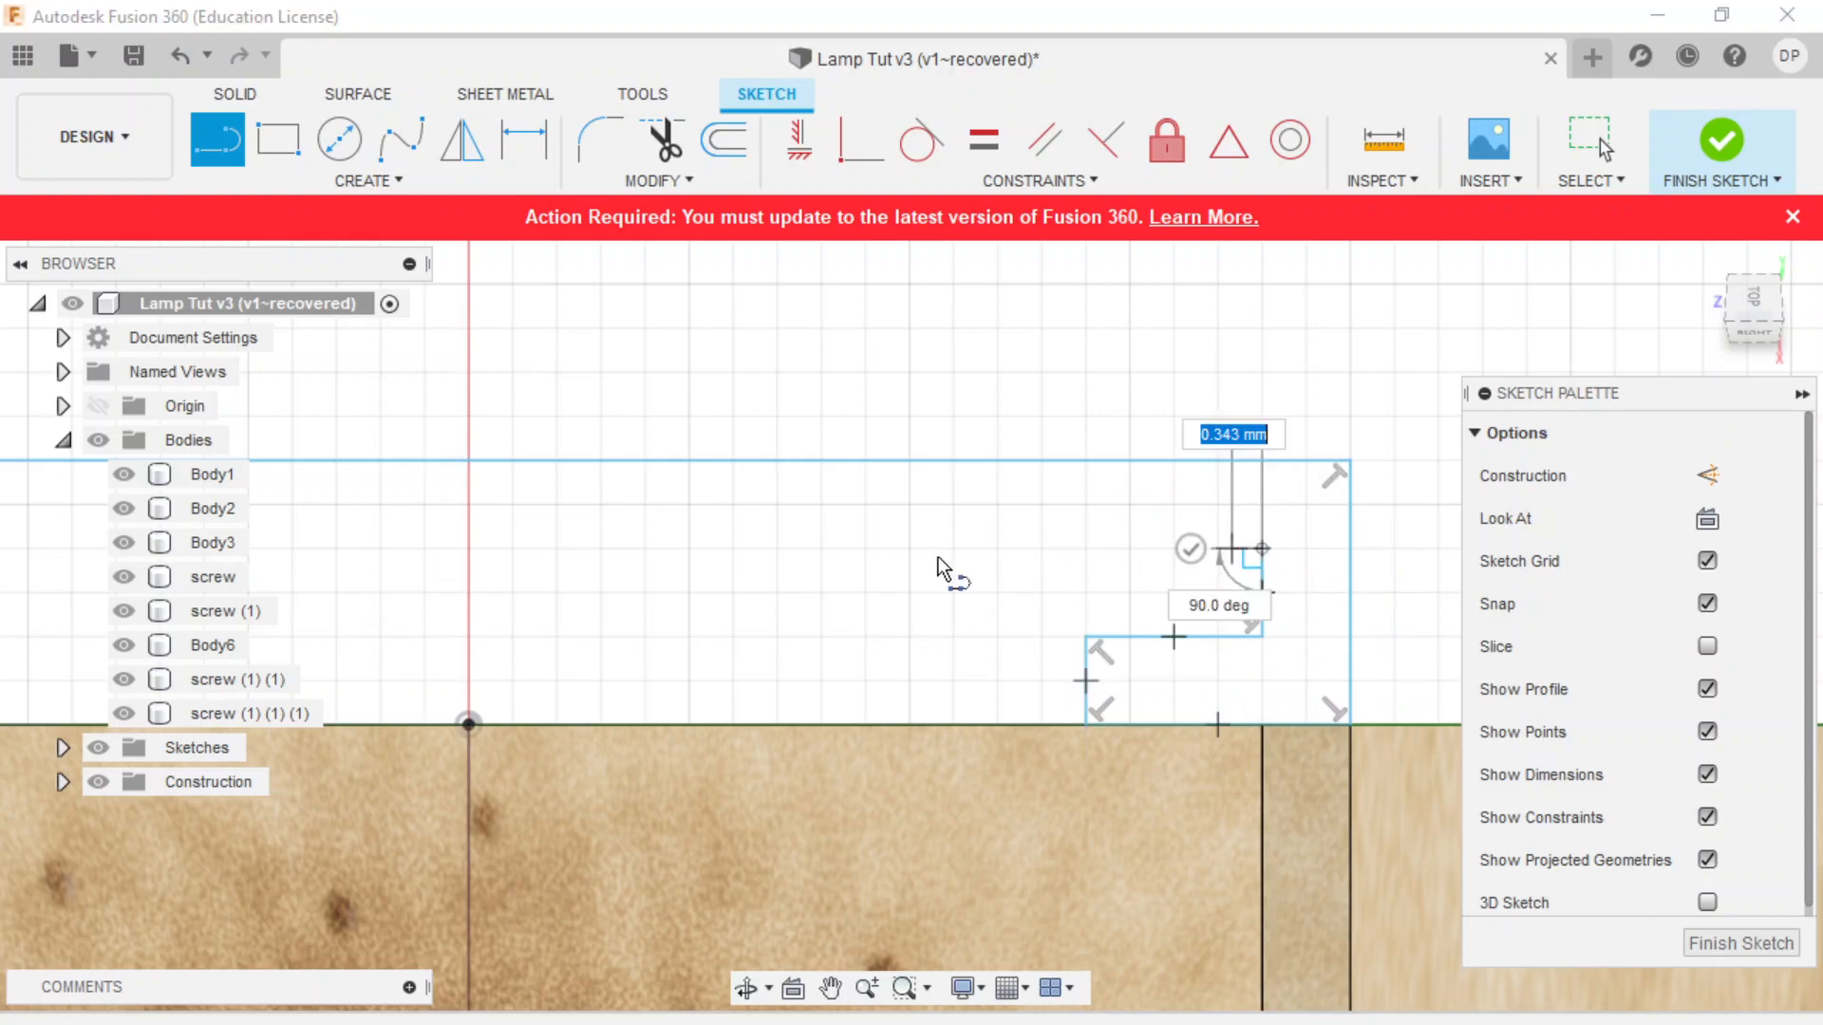
{"action": "scroll", "coordinate": [1206, 446], "scroll_direction": "down", "scroll_amount": 5}
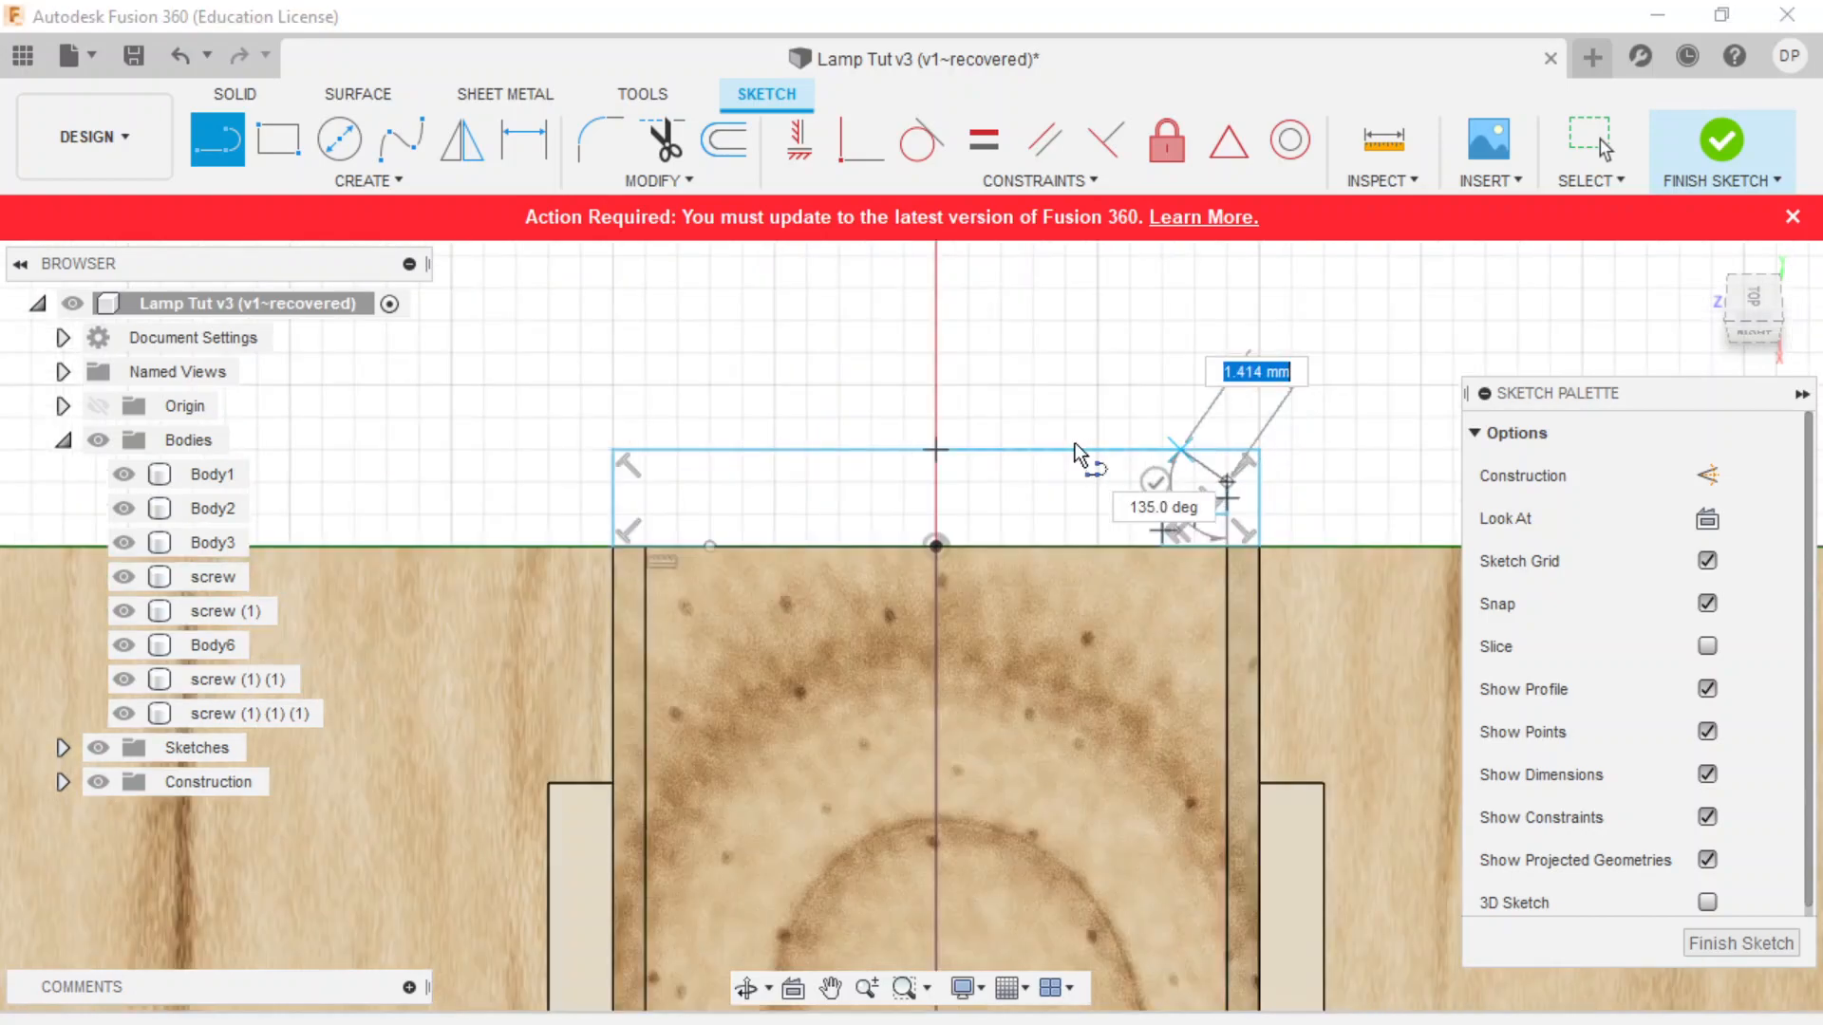
{"action": "scroll", "coordinate": [1007, 439], "scroll_direction": "up", "scroll_amount": 3}
{"action": "scroll", "coordinate": [769, 416], "scroll_direction": "down", "scroll_amount": 3}
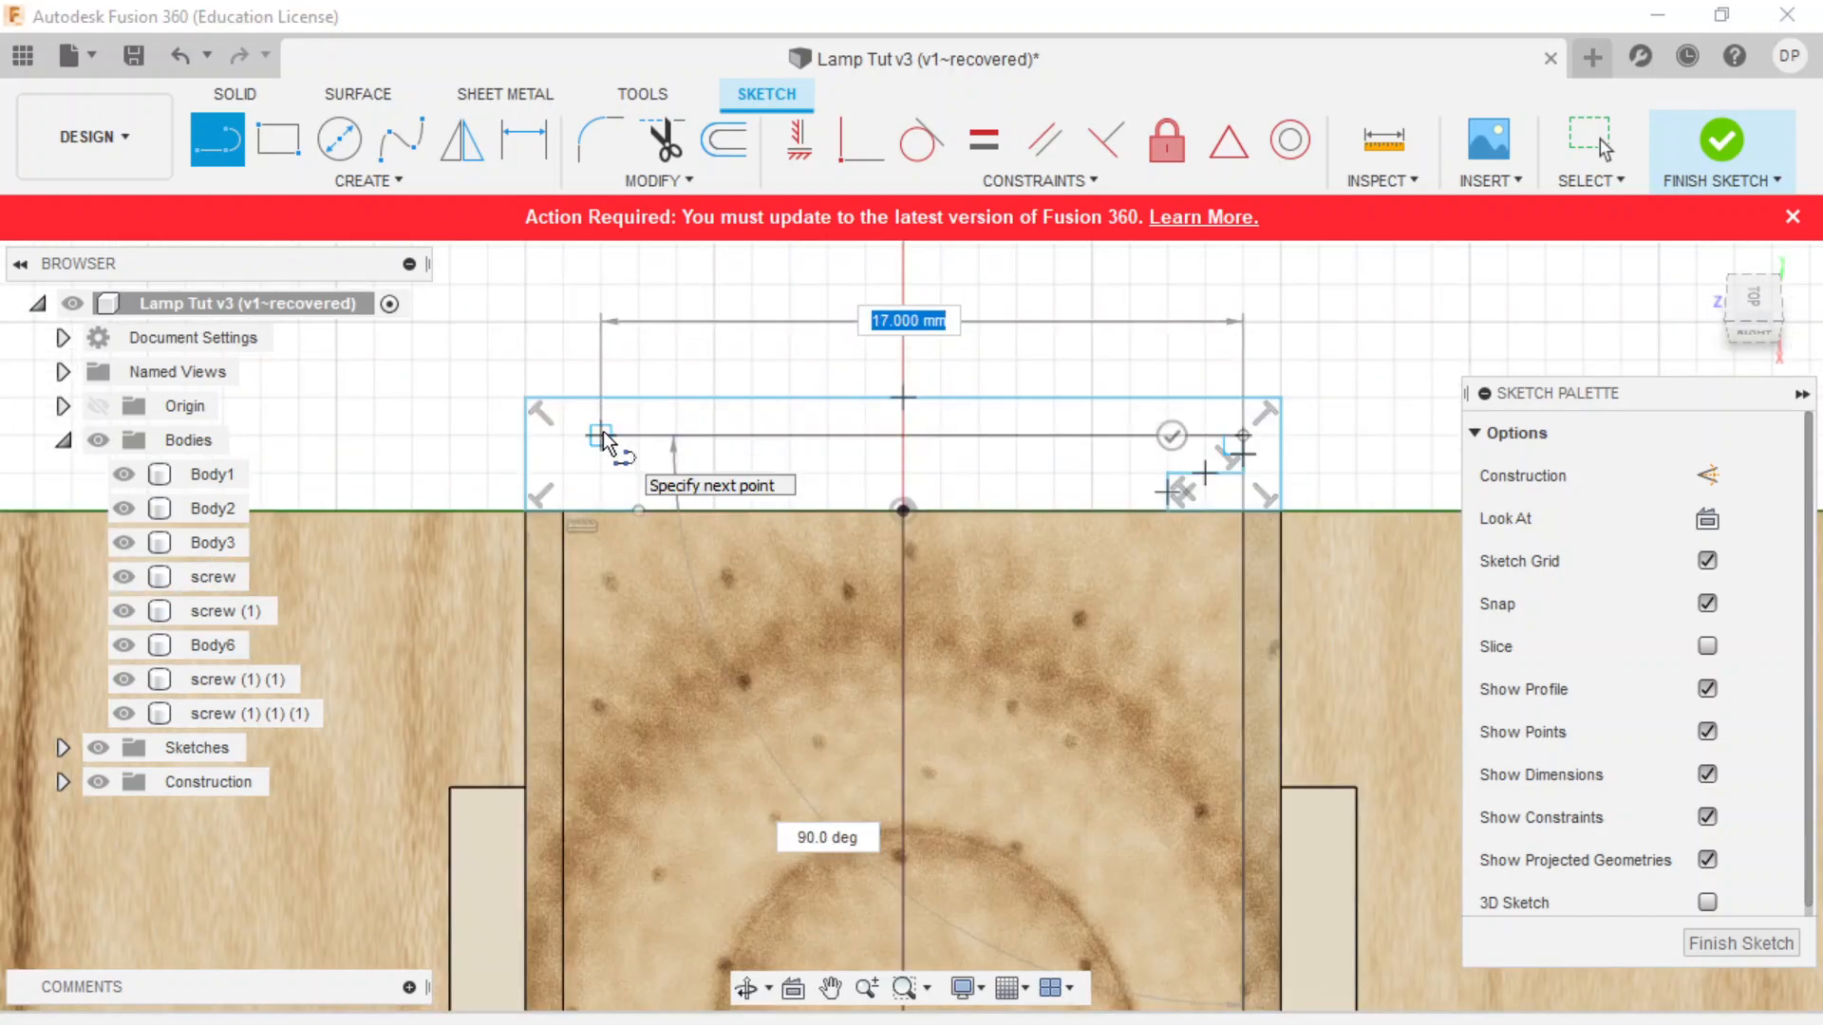
{"action": "left_click", "coordinate": [564, 435]}
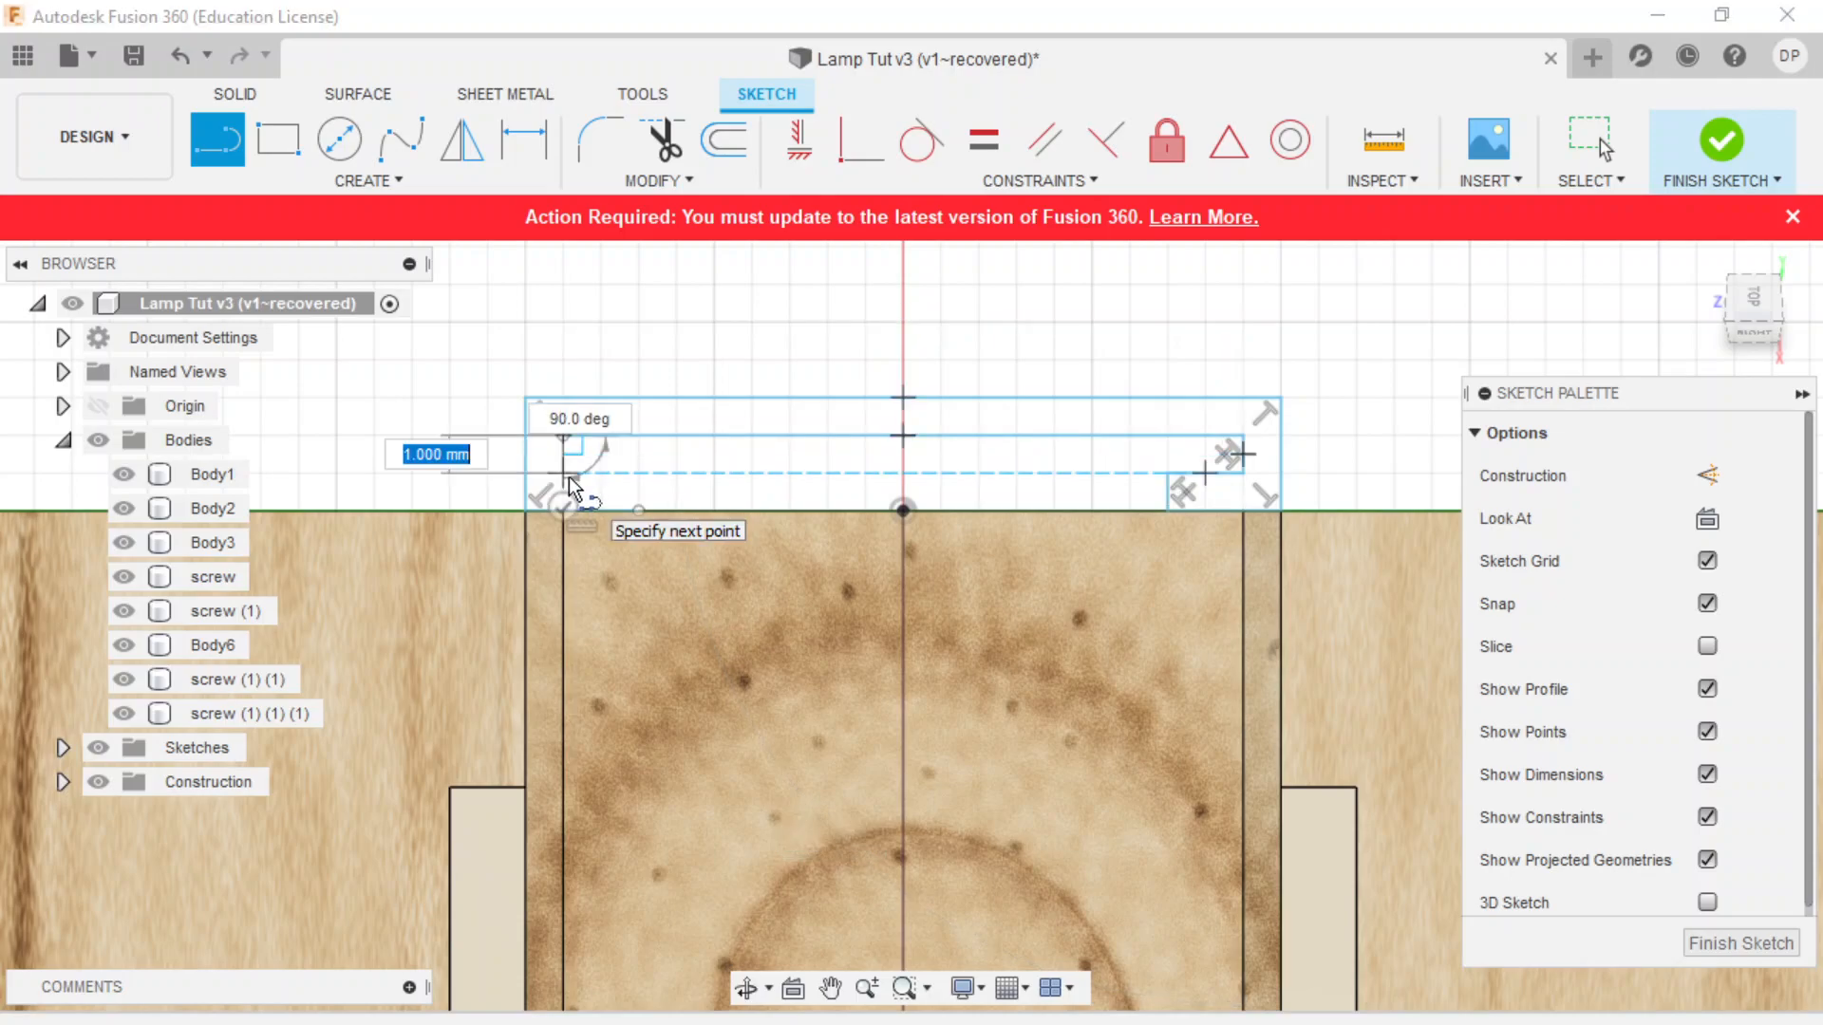
- Complete the profile's inner outline with a 1 mm wall, a 2 mm run along the lip, and a 1 mm line closing it
{"action": "scroll", "coordinate": [573, 503], "scroll_direction": "up", "scroll_amount": 5}
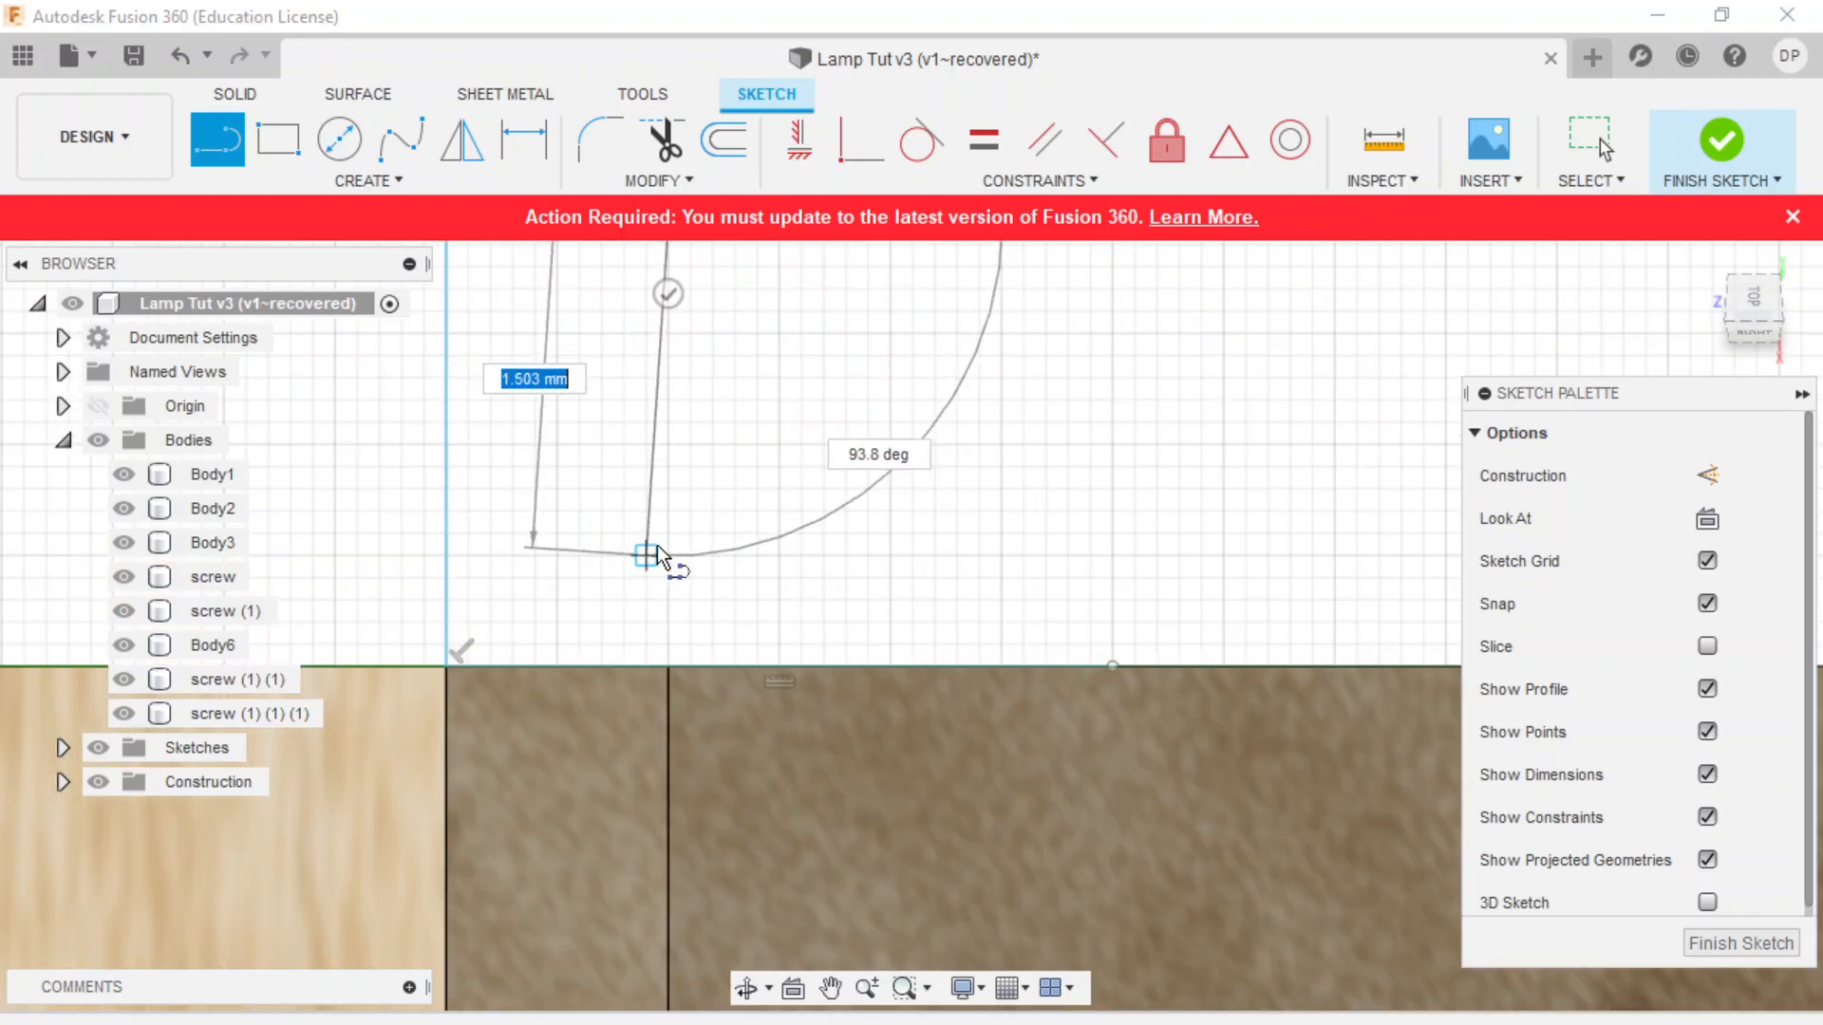
{"action": "scroll", "coordinate": [657, 545], "scroll_direction": "down", "scroll_amount": 3}
{"action": "scroll", "coordinate": [659, 528], "scroll_direction": "down", "scroll_amount": 2}
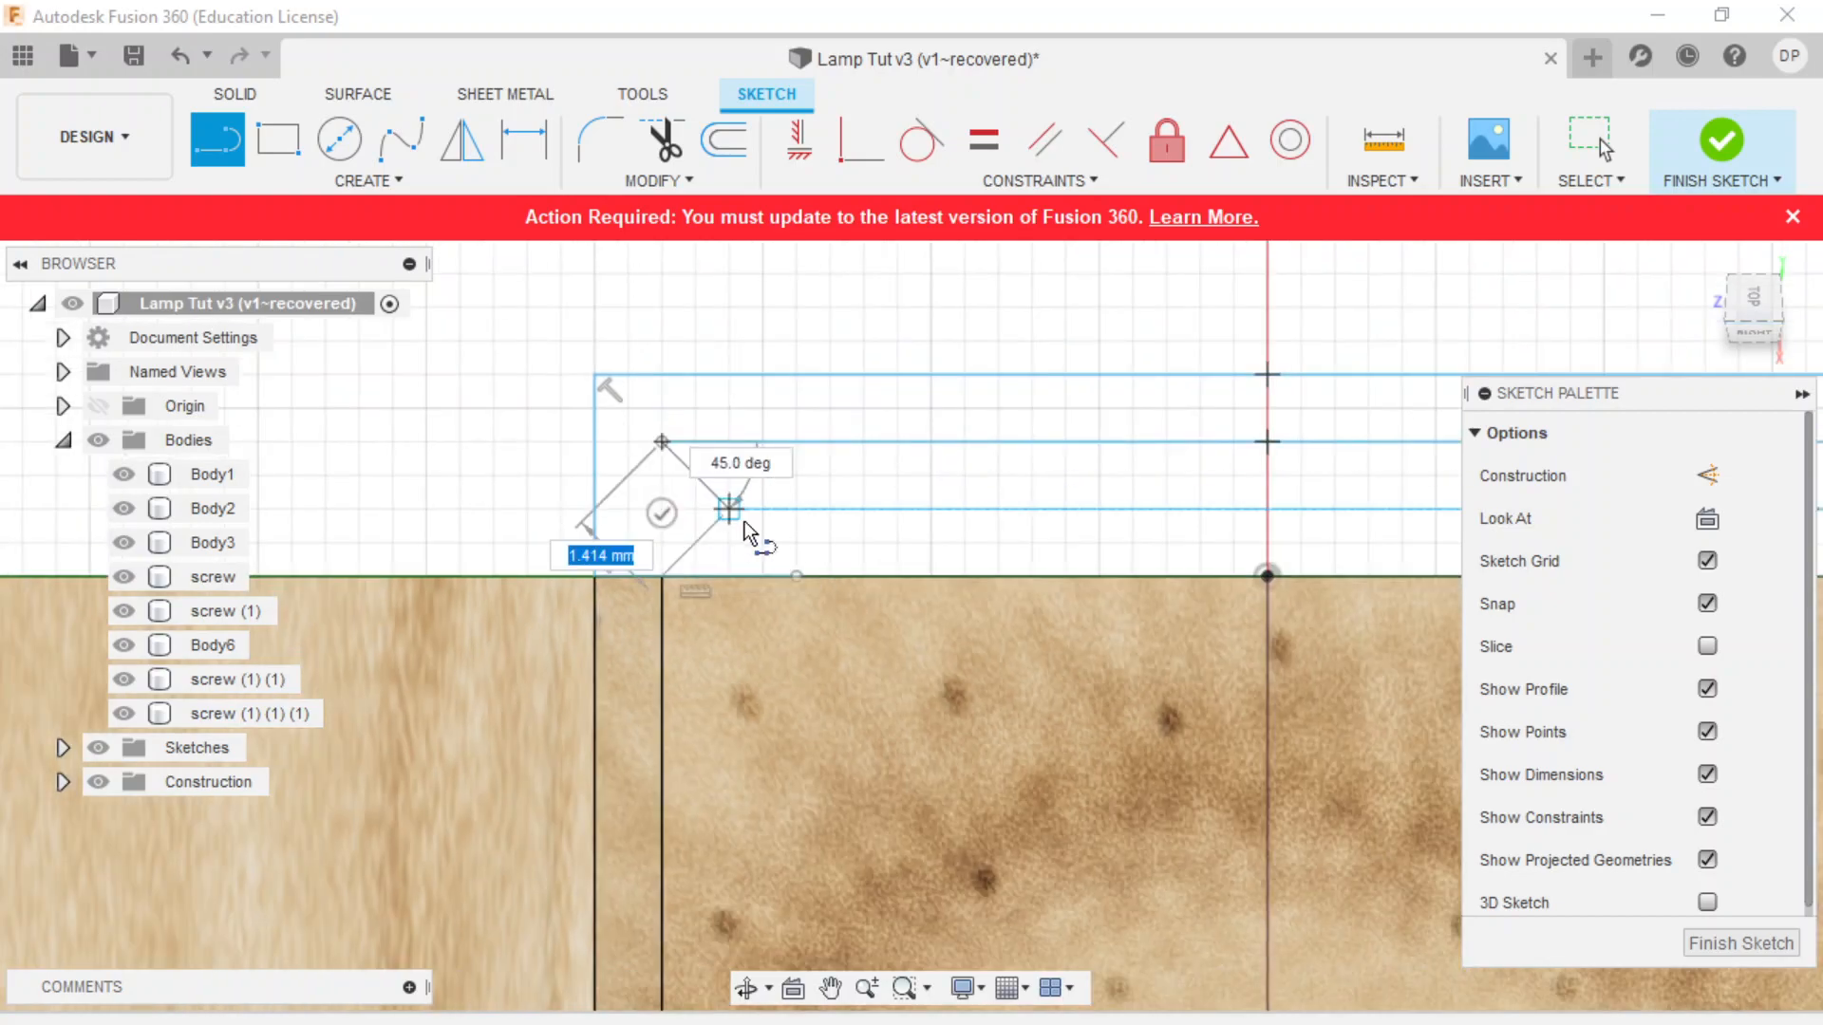
{"action": "scroll", "coordinate": [625, 528], "scroll_direction": "down", "scroll_amount": 2}
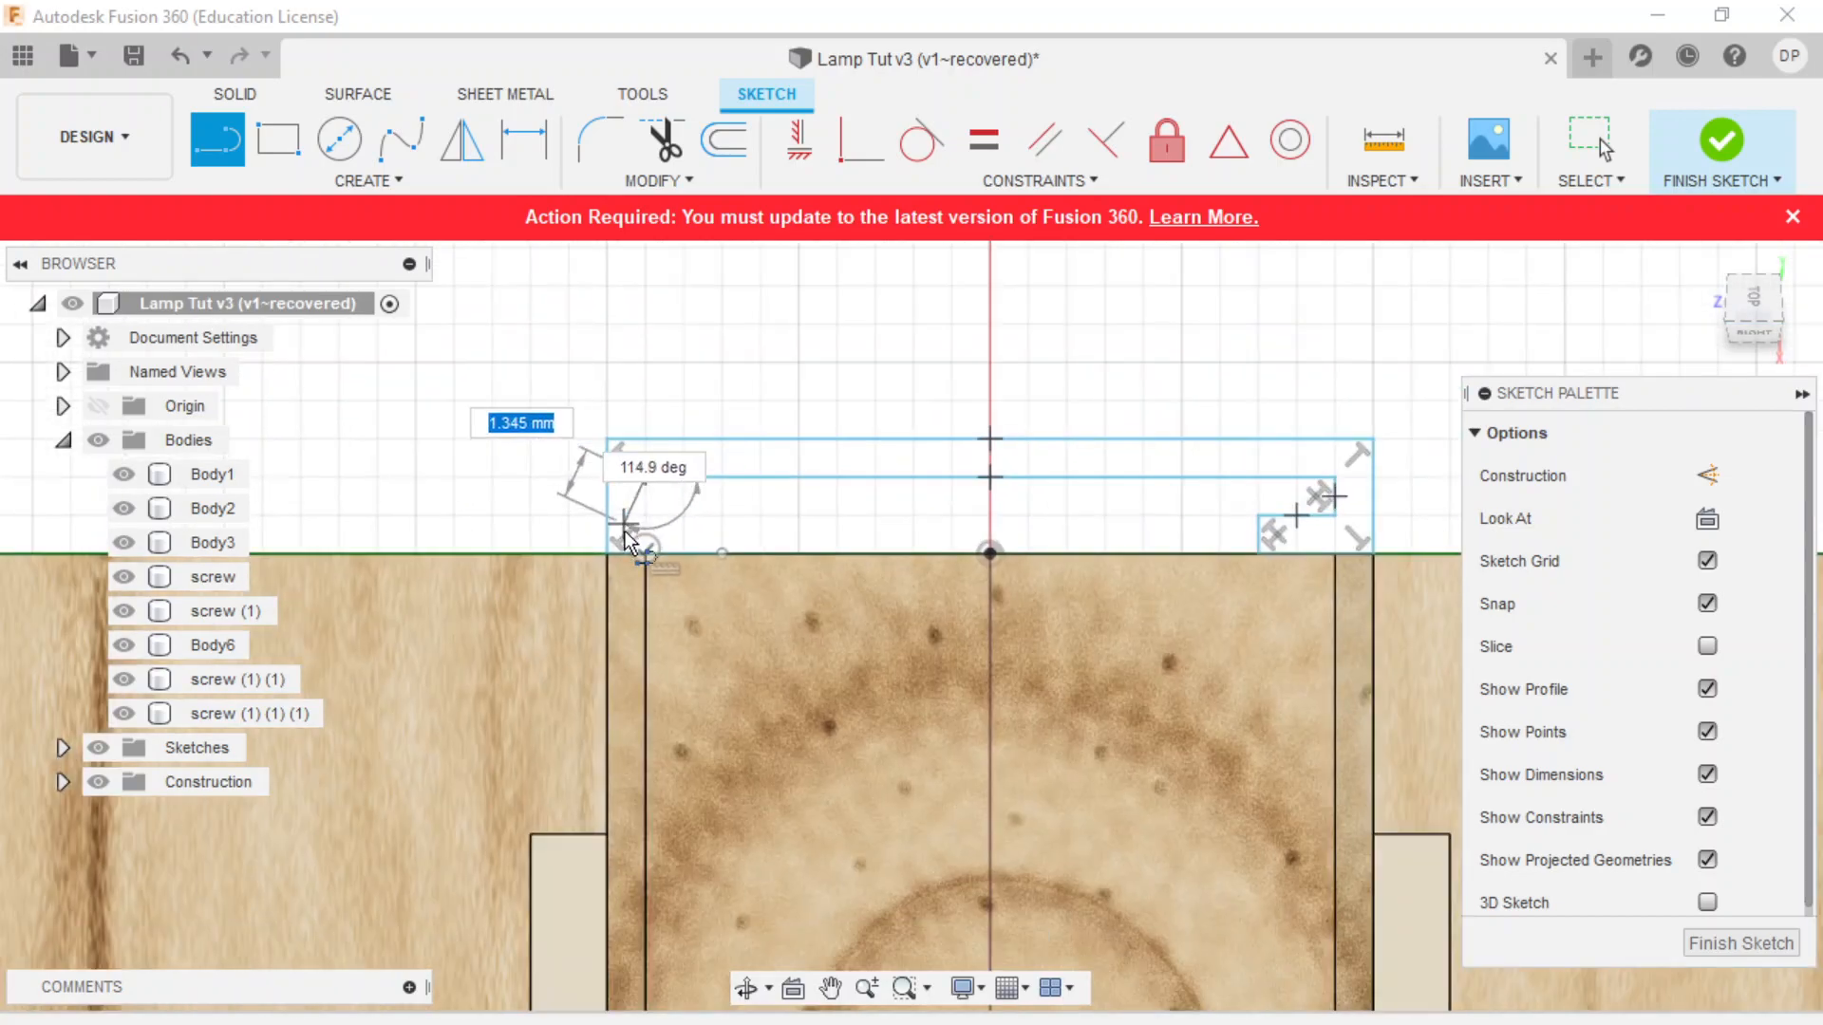
{"action": "scroll", "coordinate": [619, 378], "scroll_direction": "down", "scroll_amount": 2}
{"action": "scroll", "coordinate": [623, 410], "scroll_direction": "up", "scroll_amount": 5}
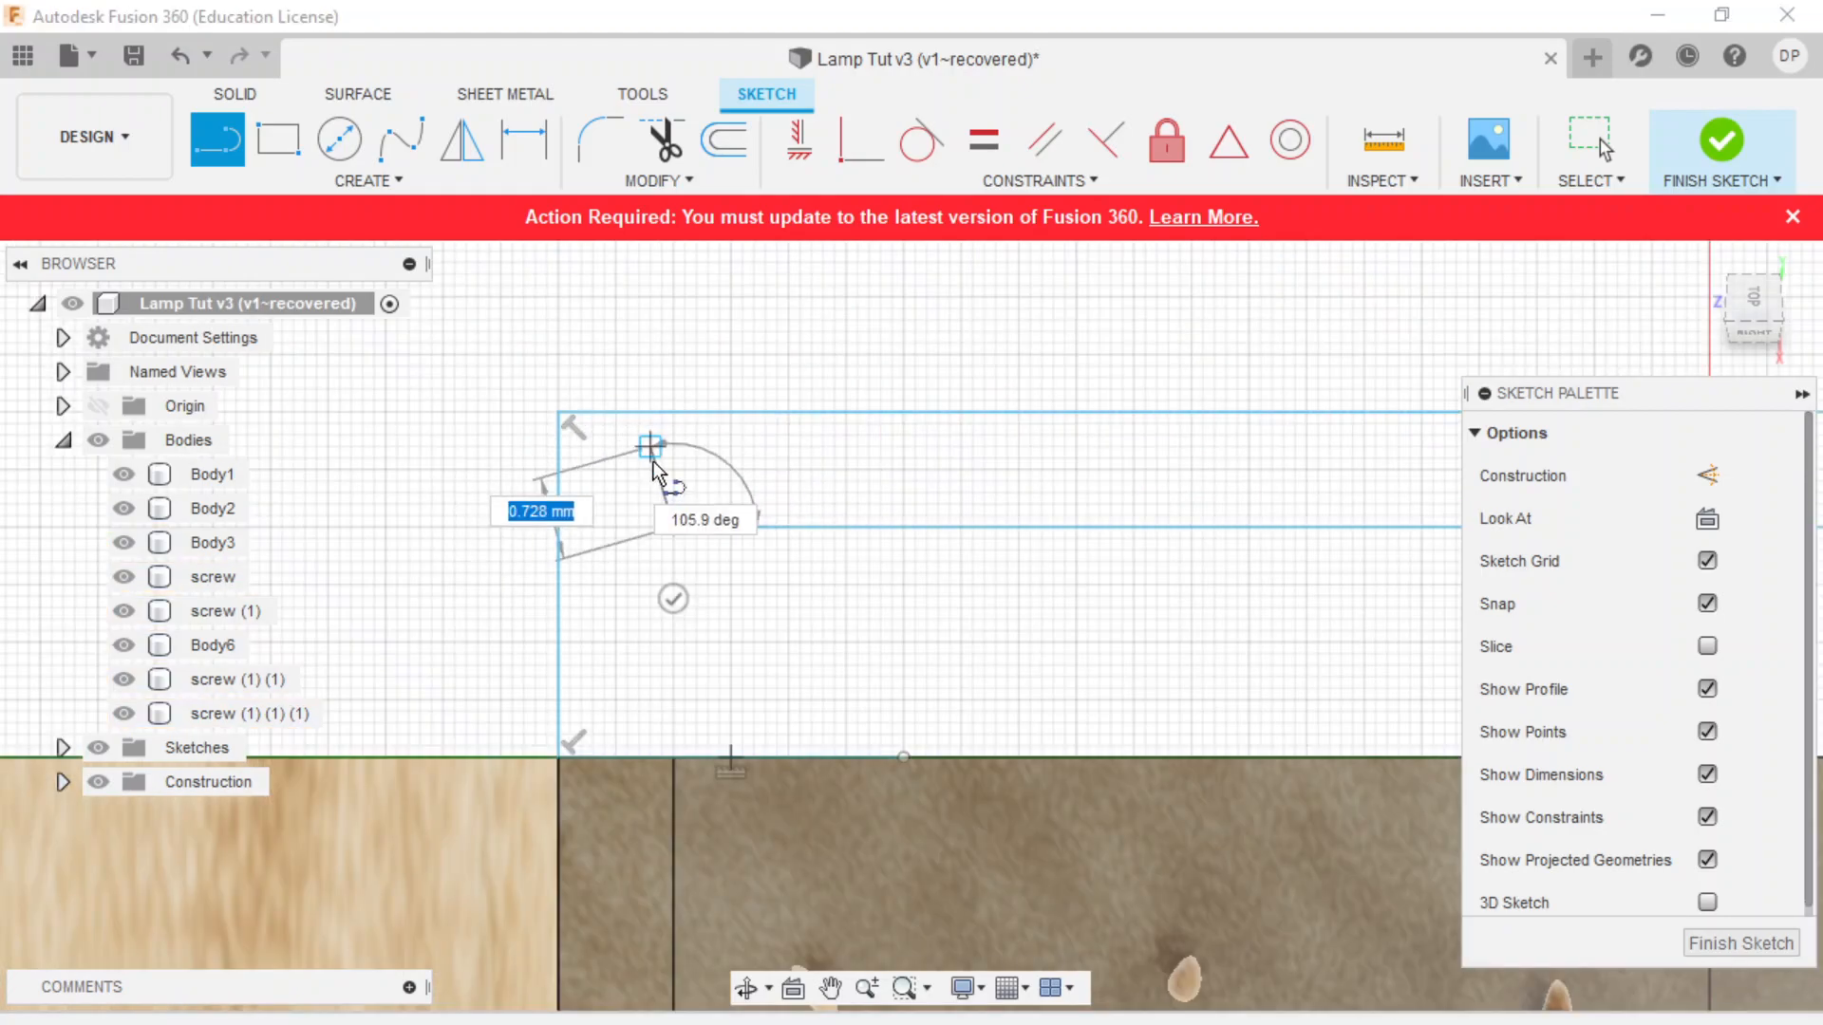
{"action": "left_click", "coordinate": [675, 643]}
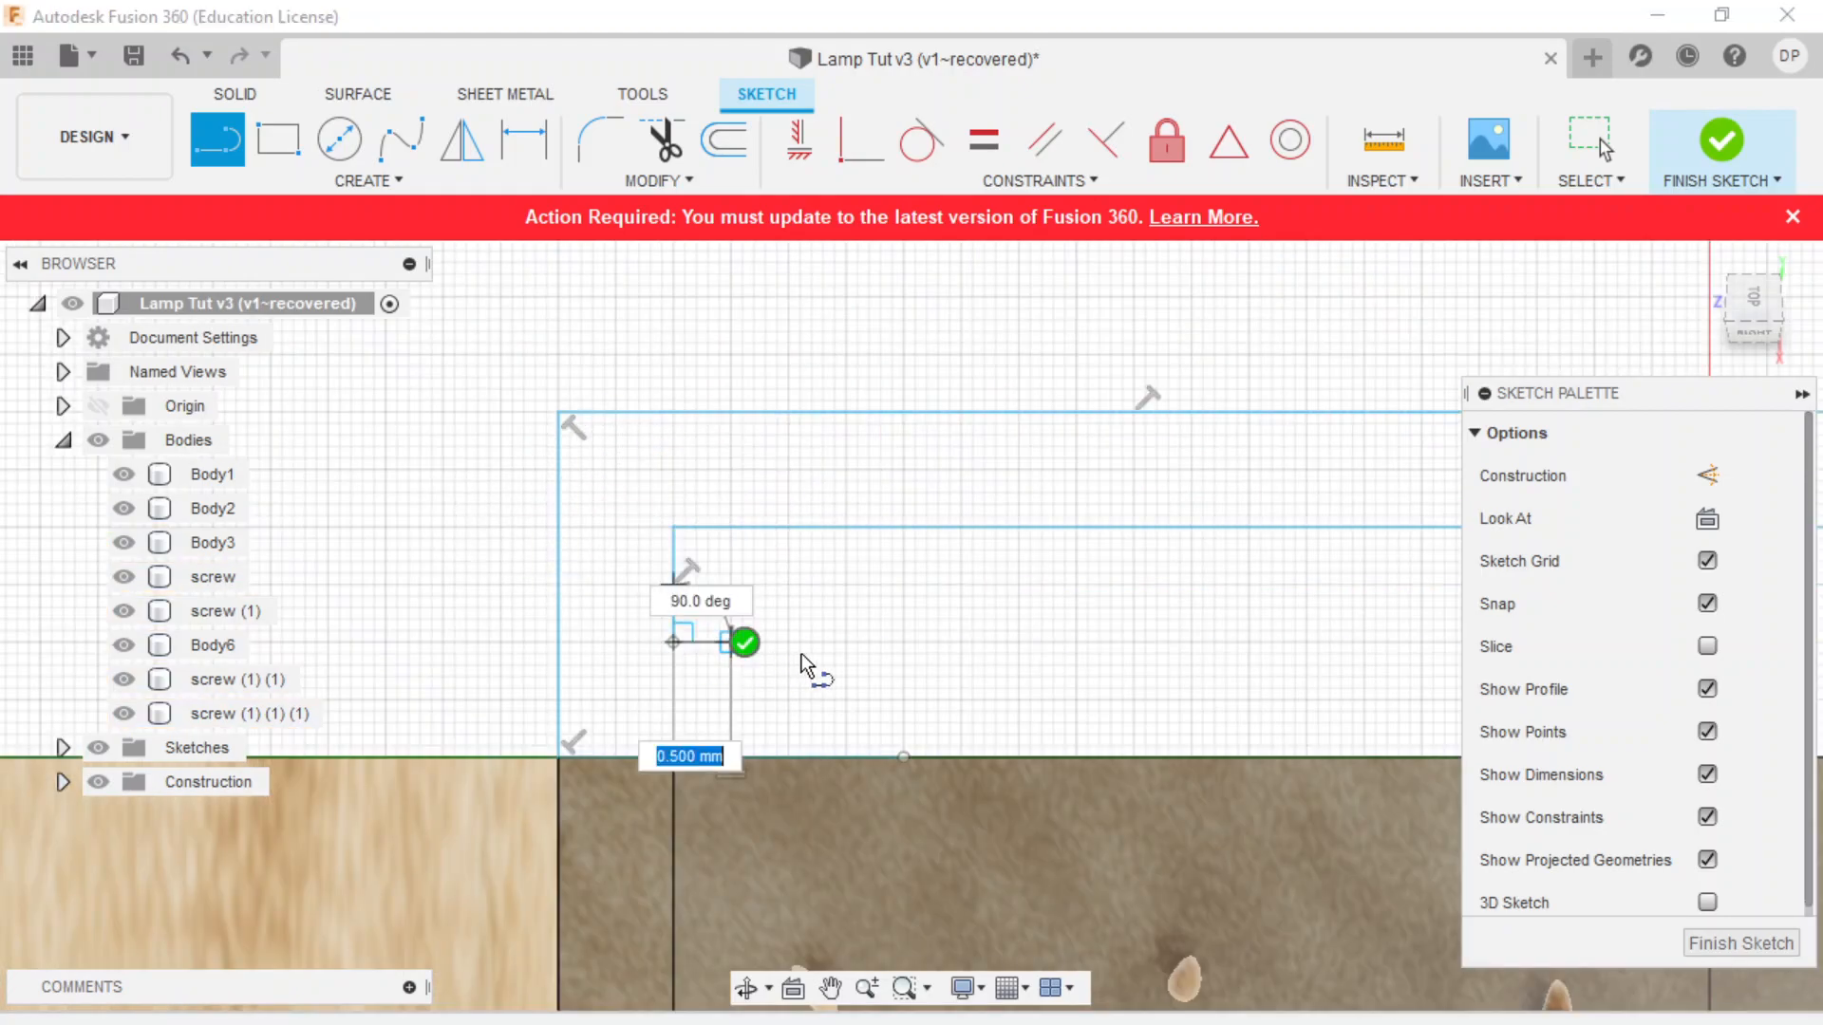
{"action": "left_click", "coordinate": [903, 644]}
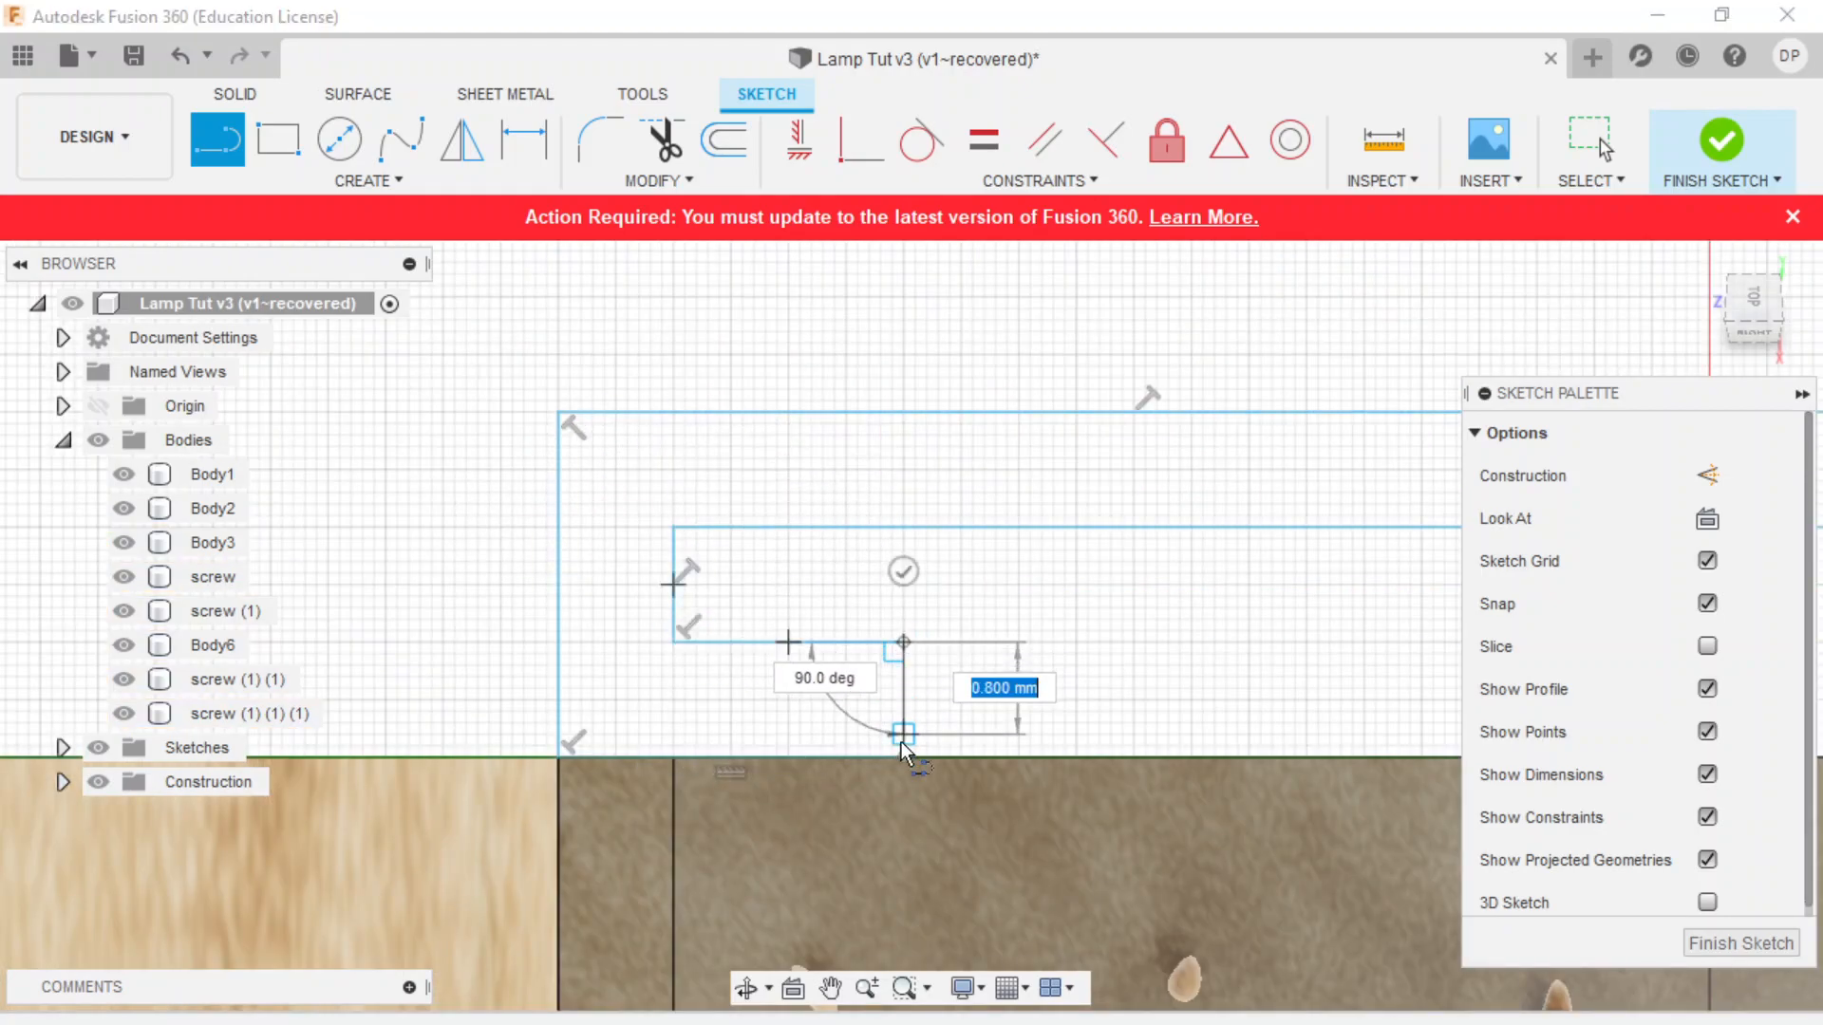
{"action": "left_click", "coordinate": [903, 755]}
{"action": "scroll", "coordinate": [939, 671], "scroll_direction": "down", "scroll_amount": 3}
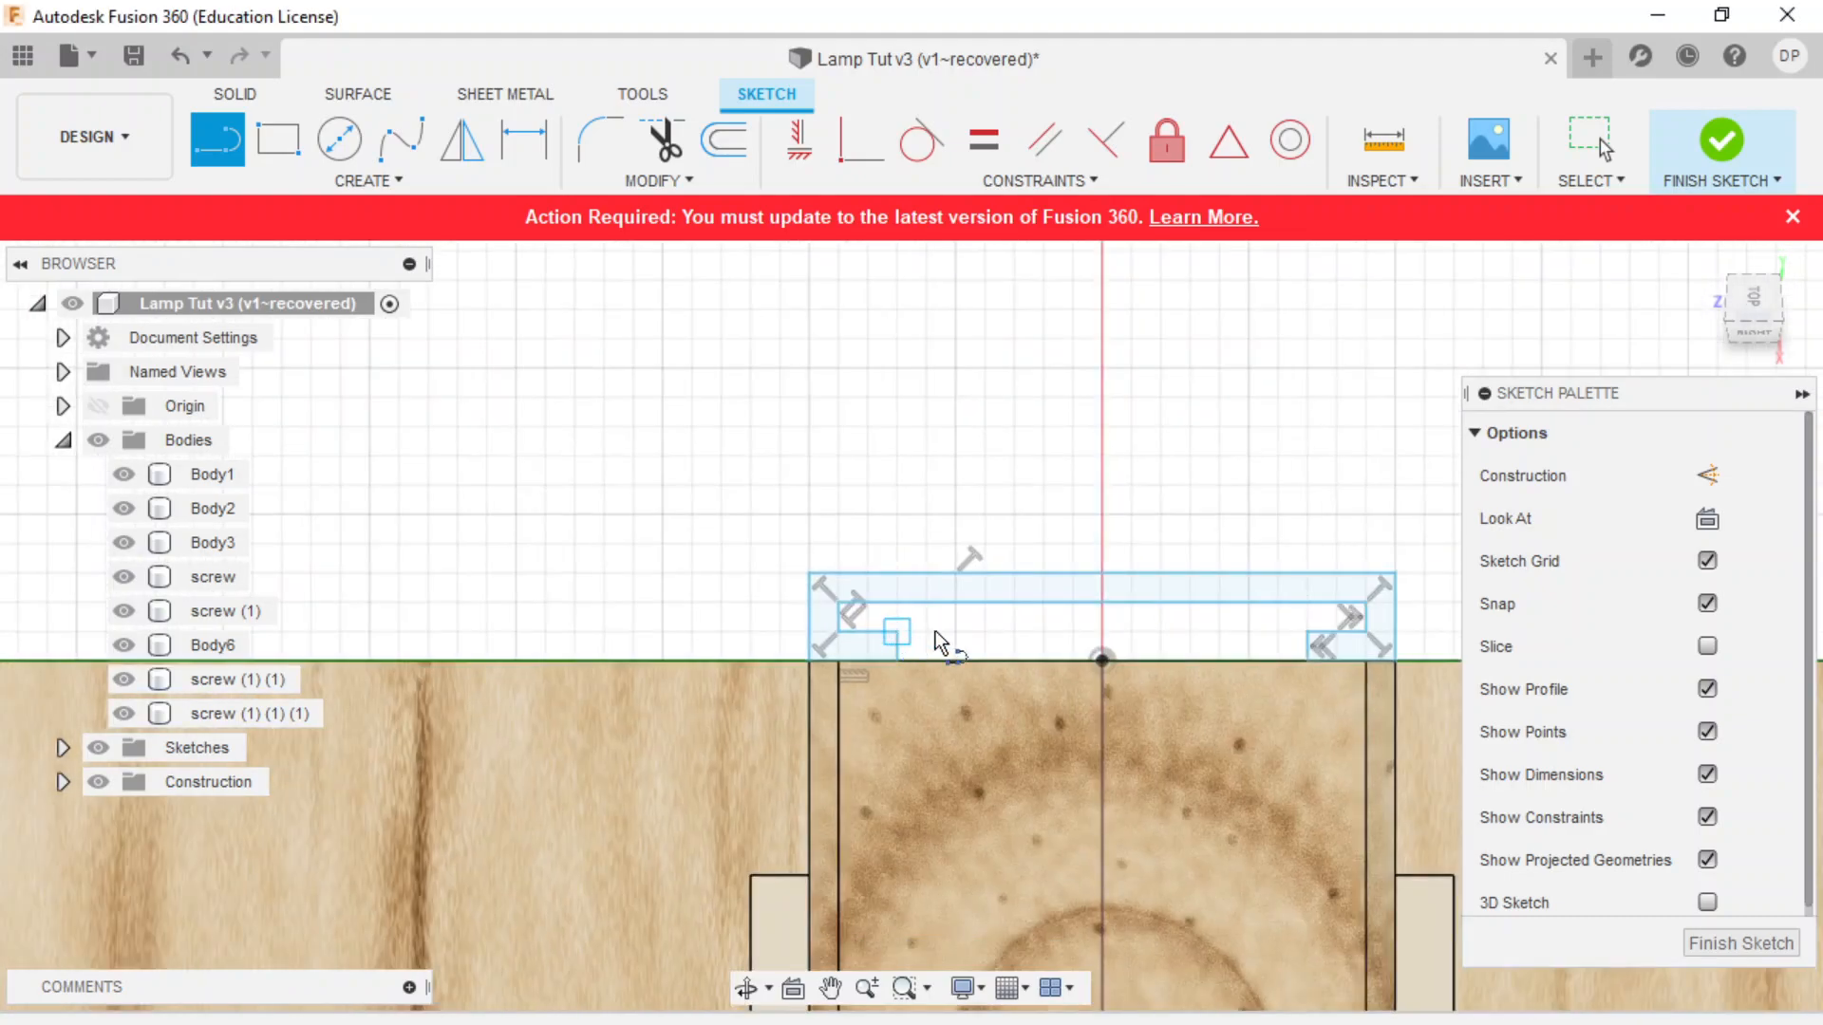
{"action": "scroll", "coordinate": [1181, 680], "scroll_direction": "up", "scroll_amount": 2}
{"action": "scroll", "coordinate": [1099, 659], "scroll_direction": "down", "scroll_amount": 3}
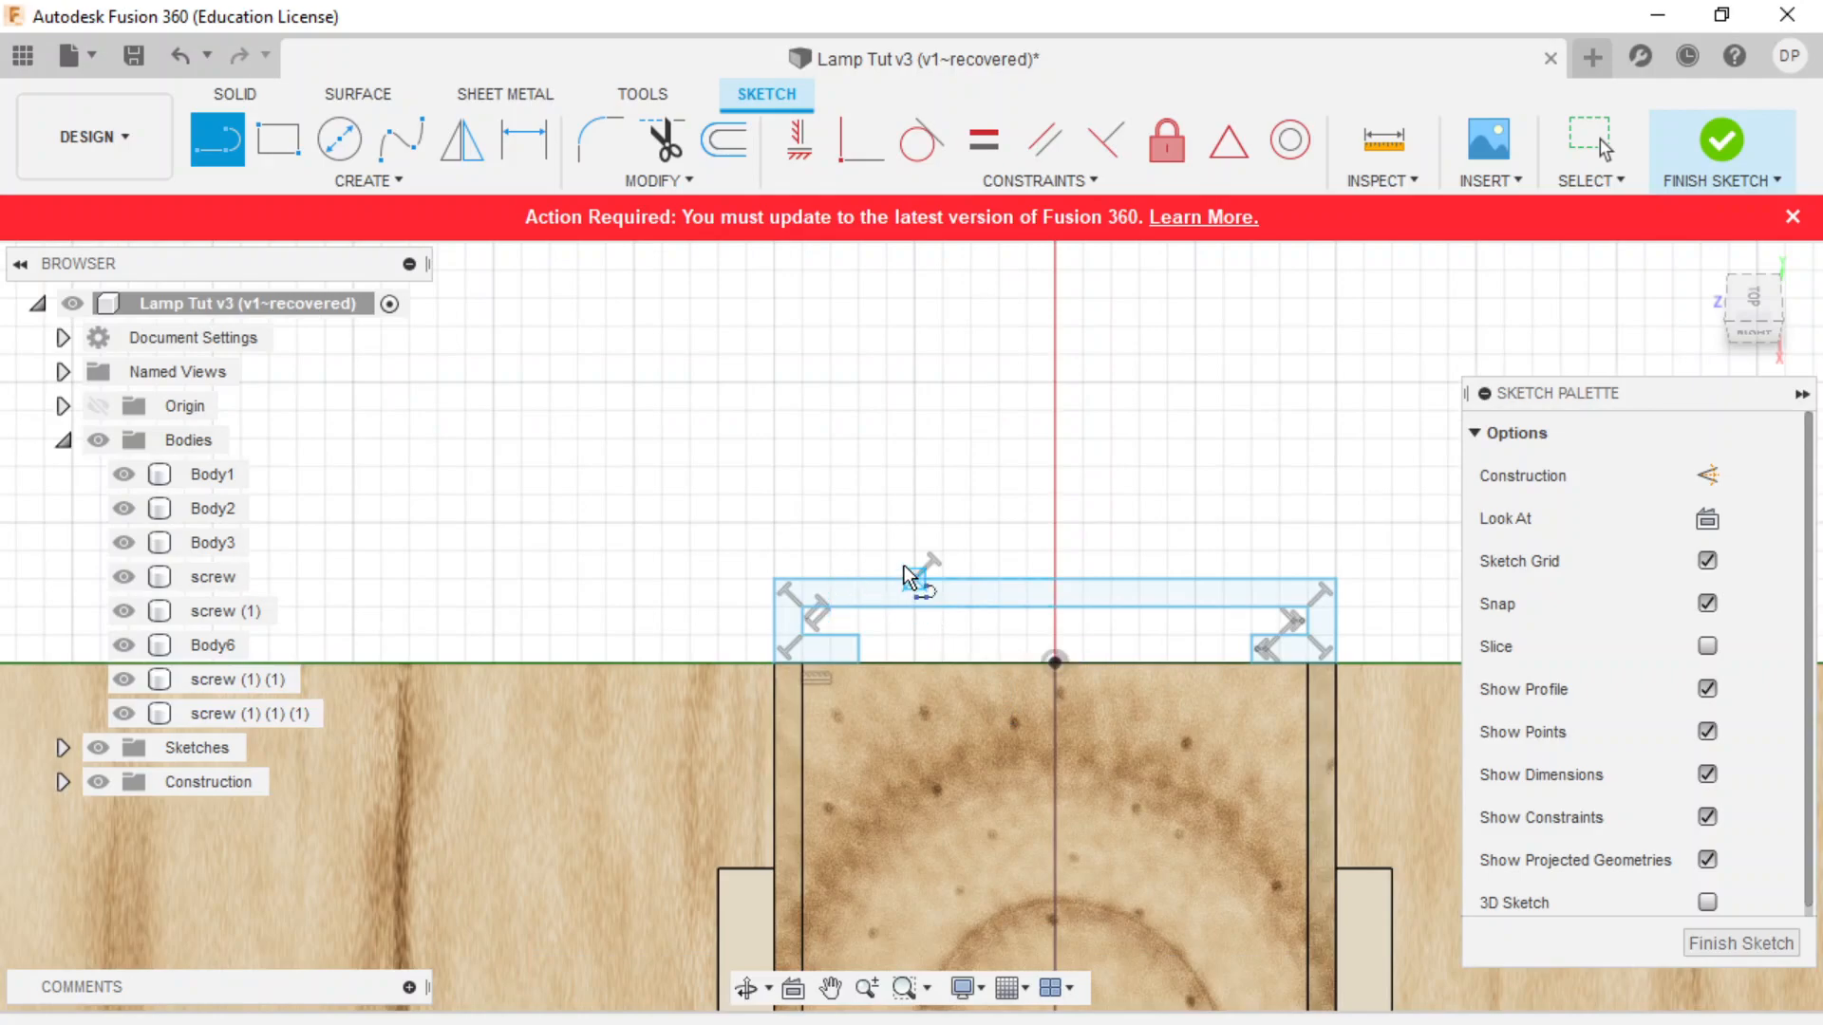
{"action": "scroll", "coordinate": [1069, 589], "scroll_direction": "up", "scroll_amount": 4}
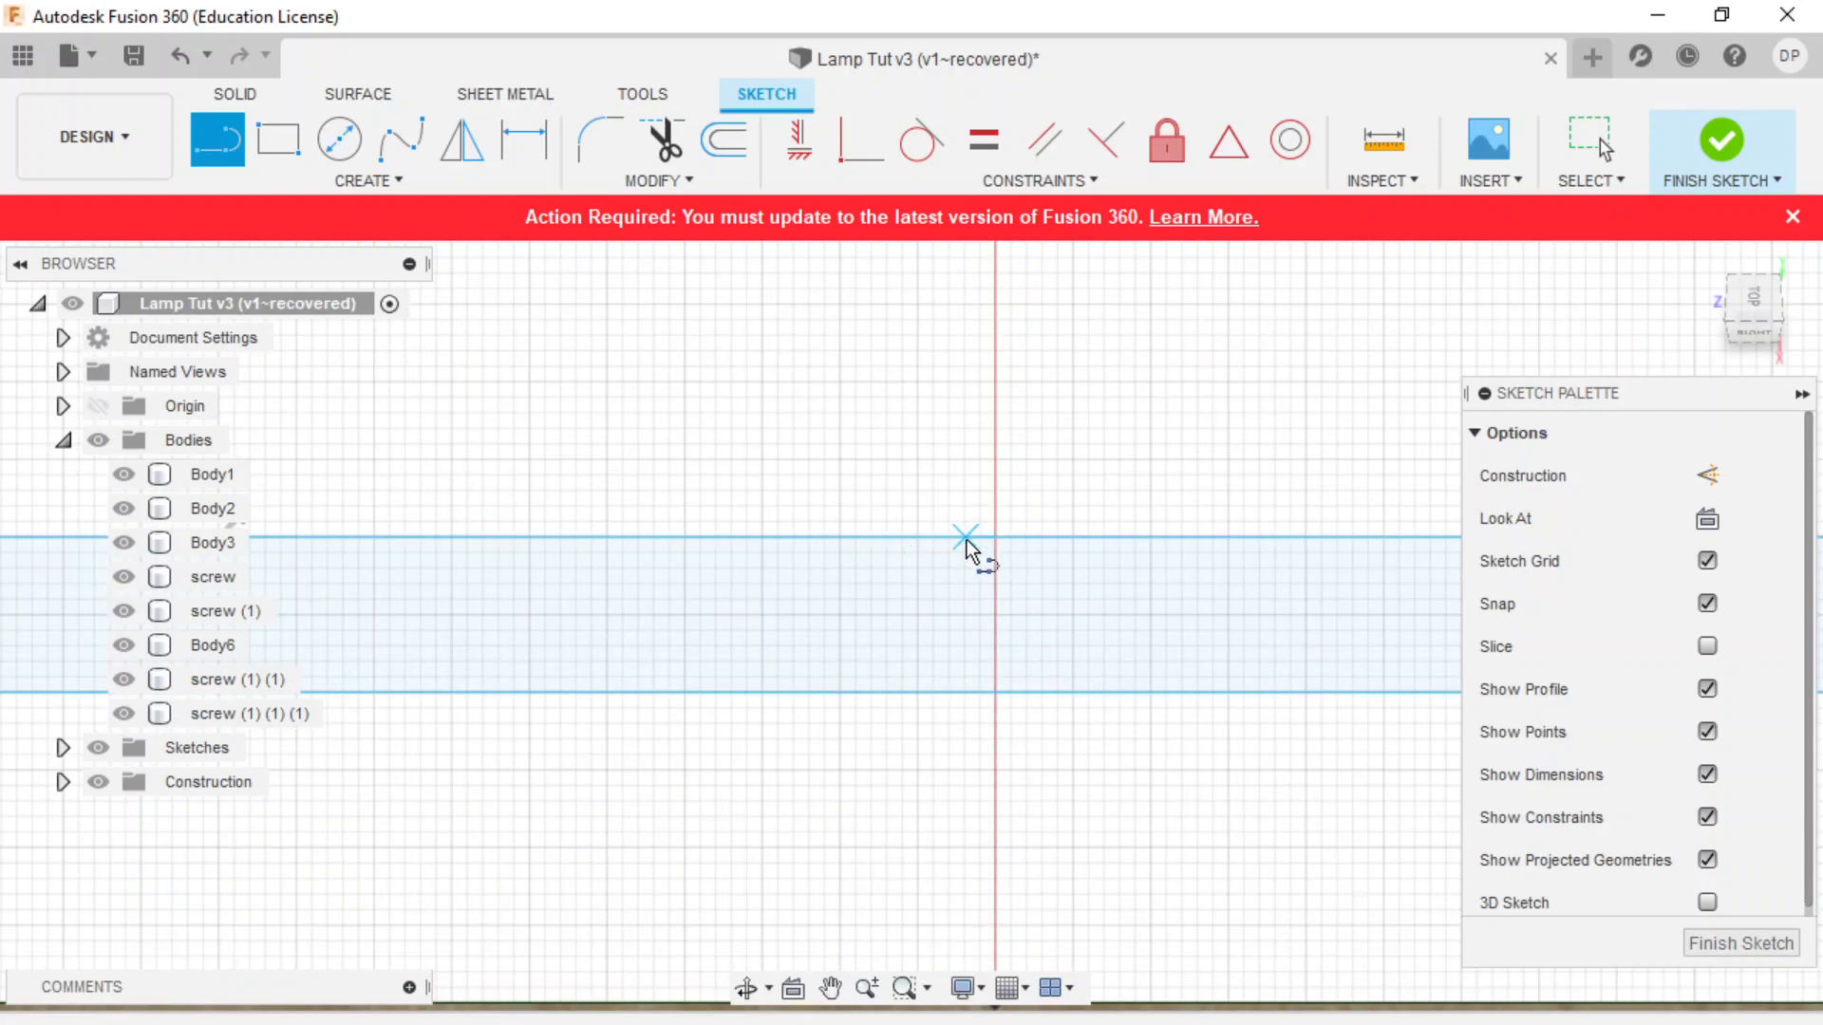
{"action": "scroll", "coordinate": [997, 556], "scroll_direction": "down", "scroll_amount": 3}
{"action": "scroll", "coordinate": [997, 565], "scroll_direction": "down", "scroll_amount": 2}
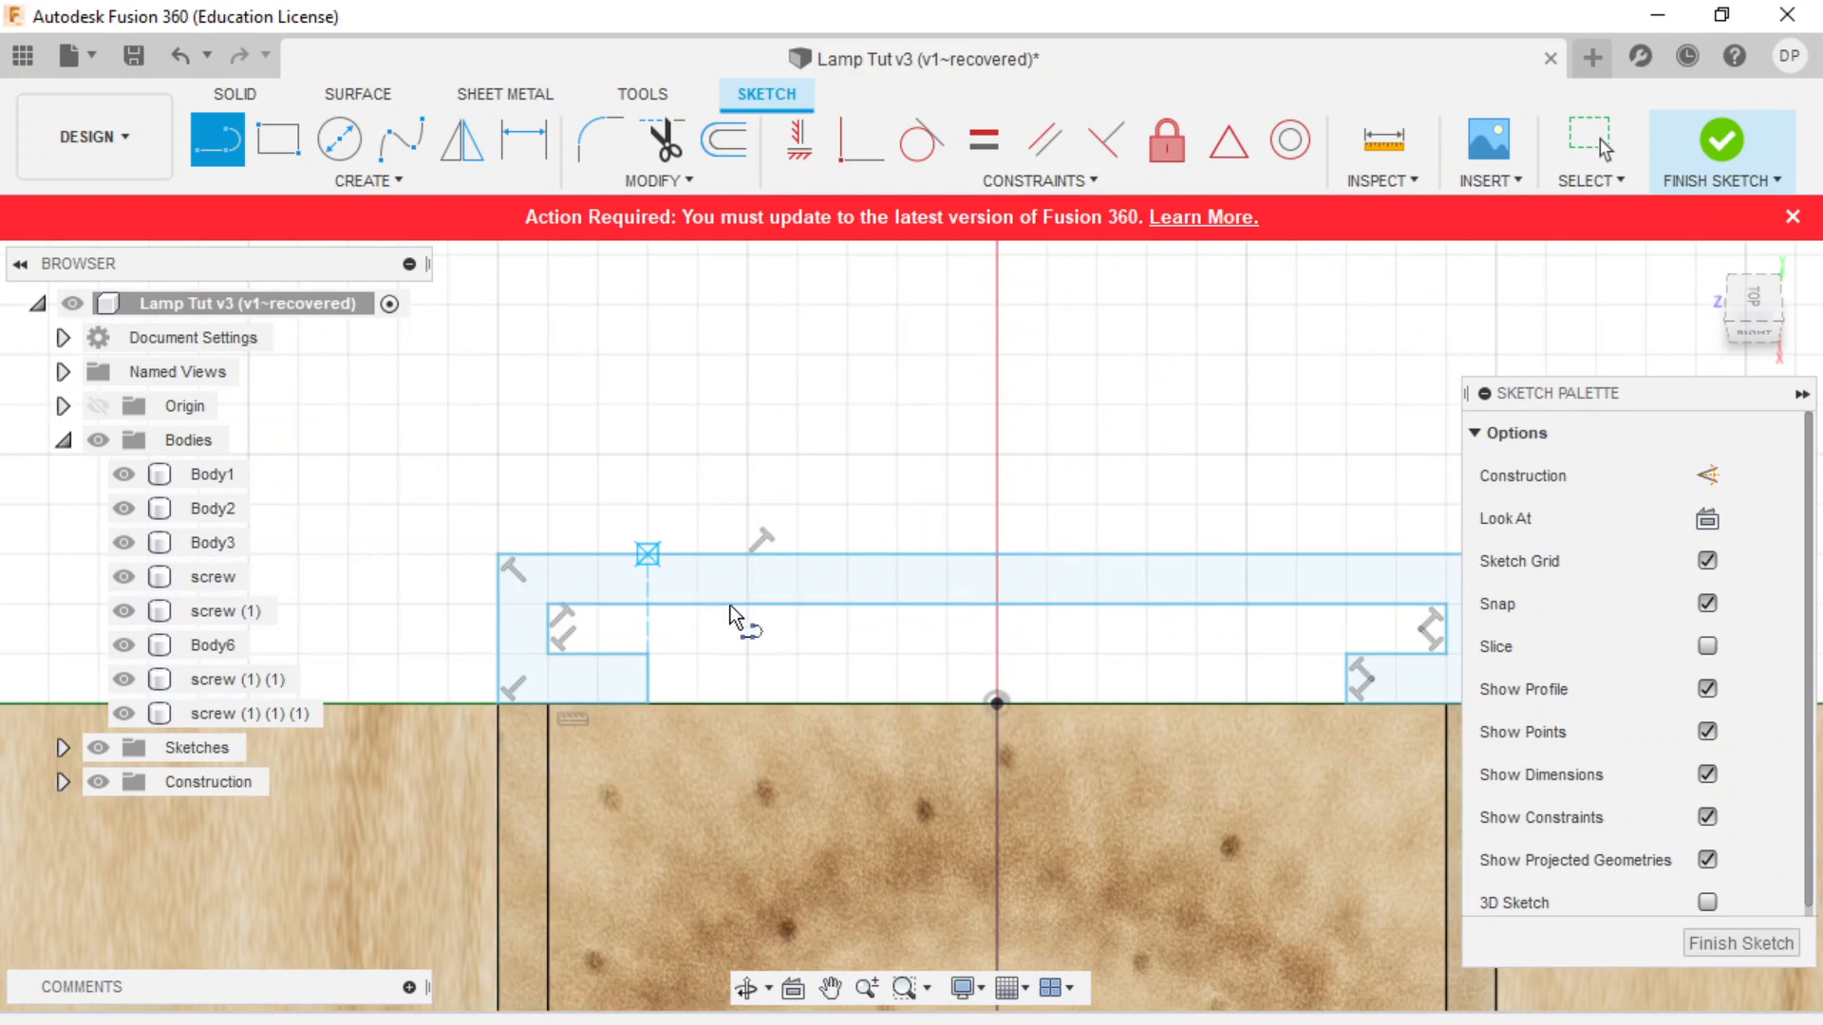
{"action": "scroll", "coordinate": [624, 562], "scroll_direction": "up", "scroll_amount": 2}
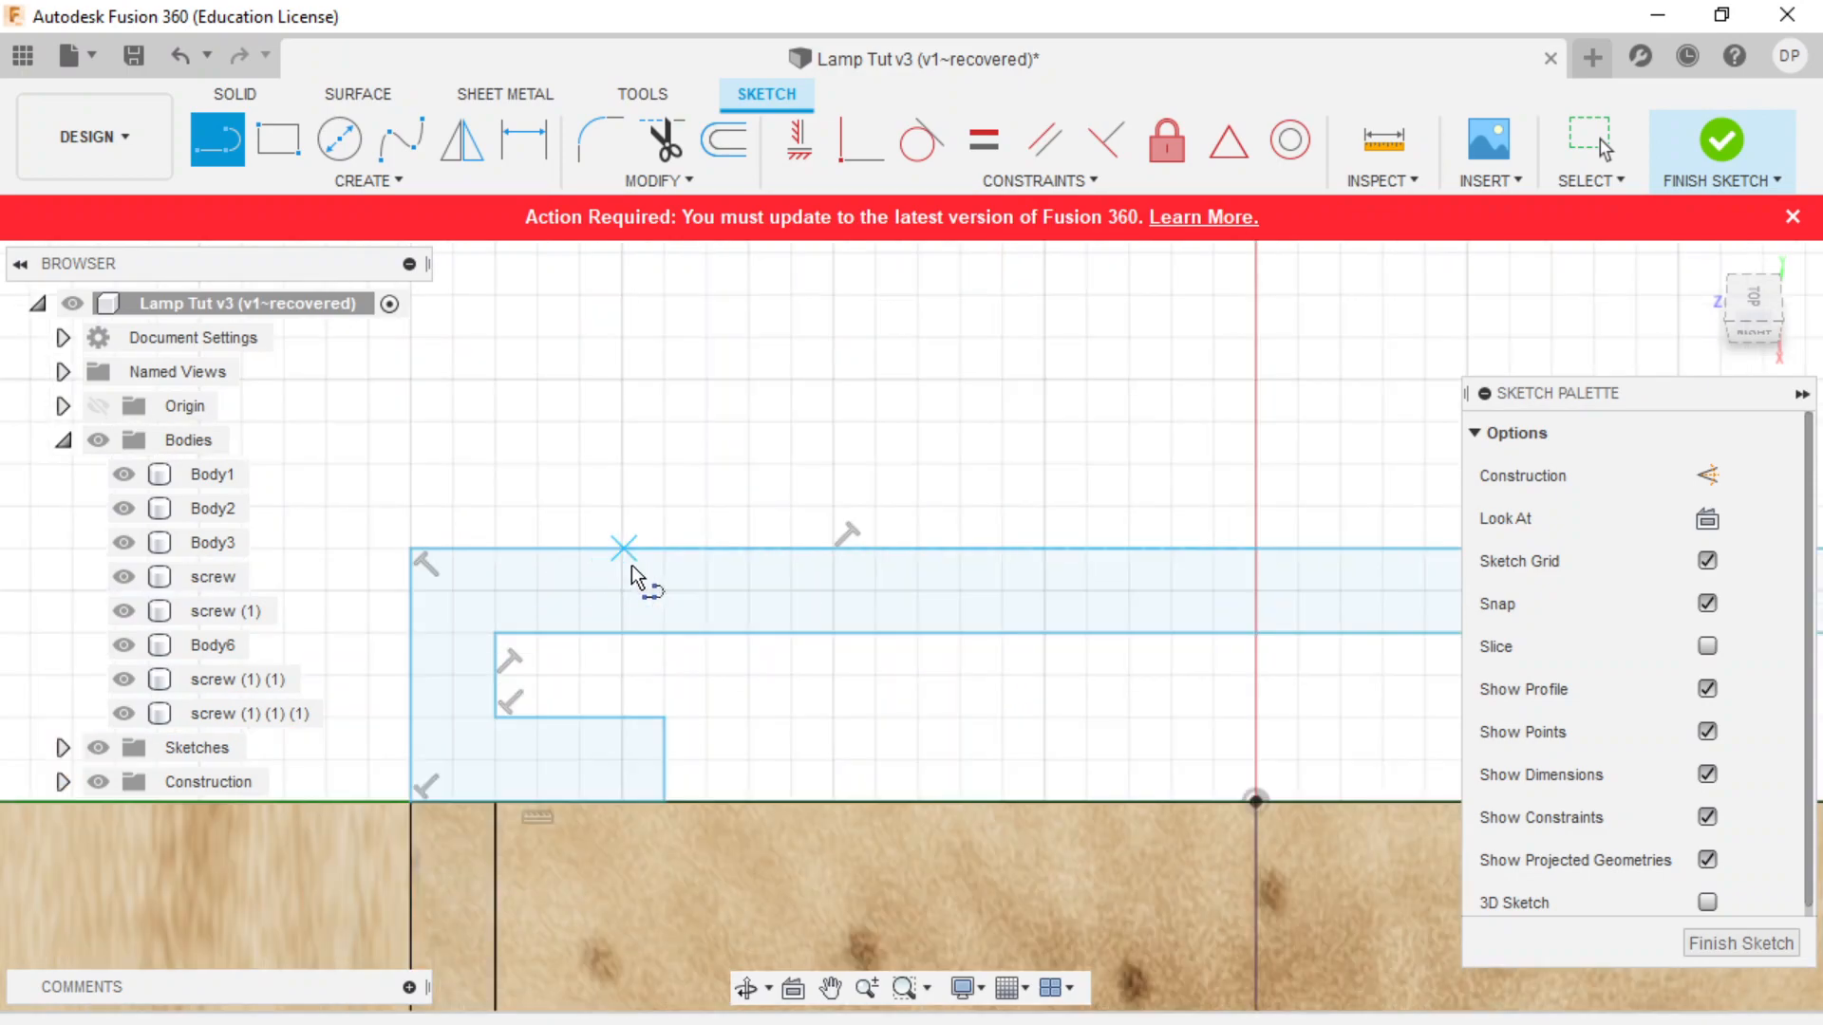
{"action": "scroll", "coordinate": [665, 551], "scroll_direction": "up", "scroll_amount": 2}
{"action": "scroll", "coordinate": [665, 550], "scroll_direction": "up", "scroll_amount": 3}
{"action": "left_click", "coordinate": [666, 545]}
{"action": "left_click", "coordinate": [720, 597]}
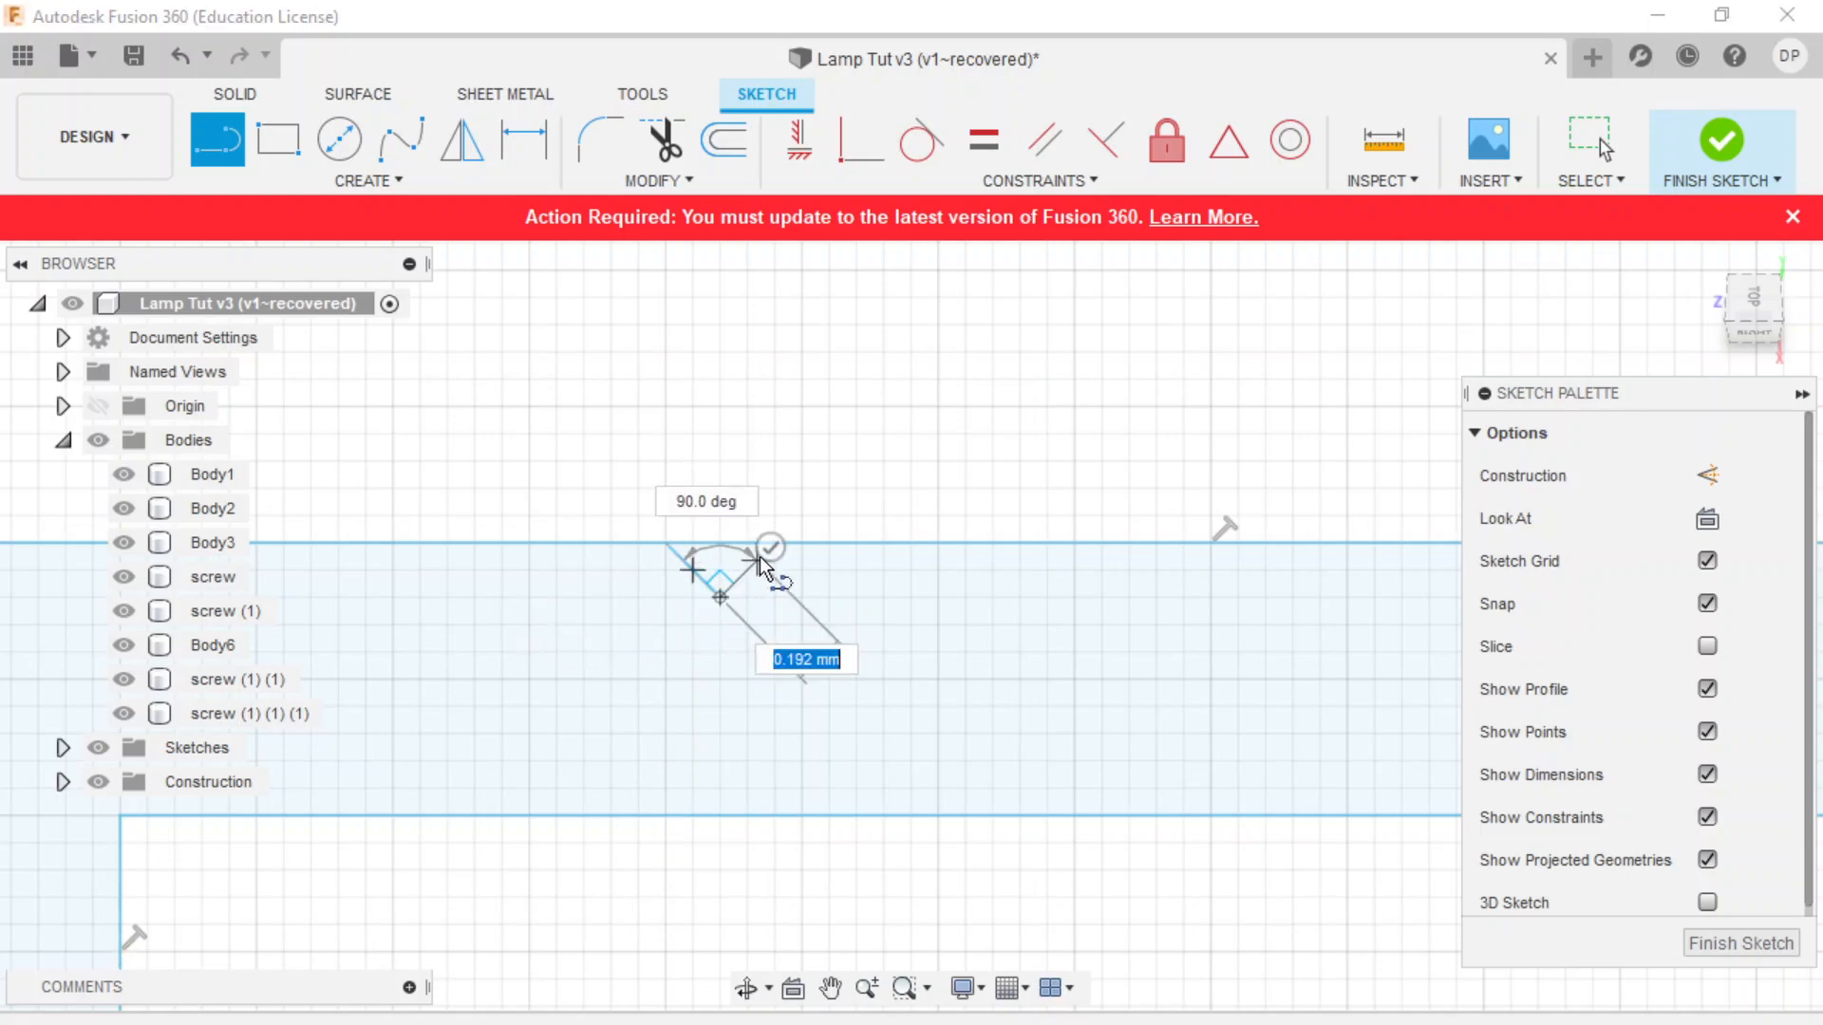
{"action": "double_click", "coordinate": [782, 540]}
{"action": "scroll", "coordinate": [739, 631], "scroll_direction": "down", "scroll_amount": 4}
{"action": "scroll", "coordinate": [790, 642], "scroll_direction": "down", "scroll_amount": 3}
{"action": "scroll", "coordinate": [970, 690], "scroll_direction": "down", "scroll_amount": 1}
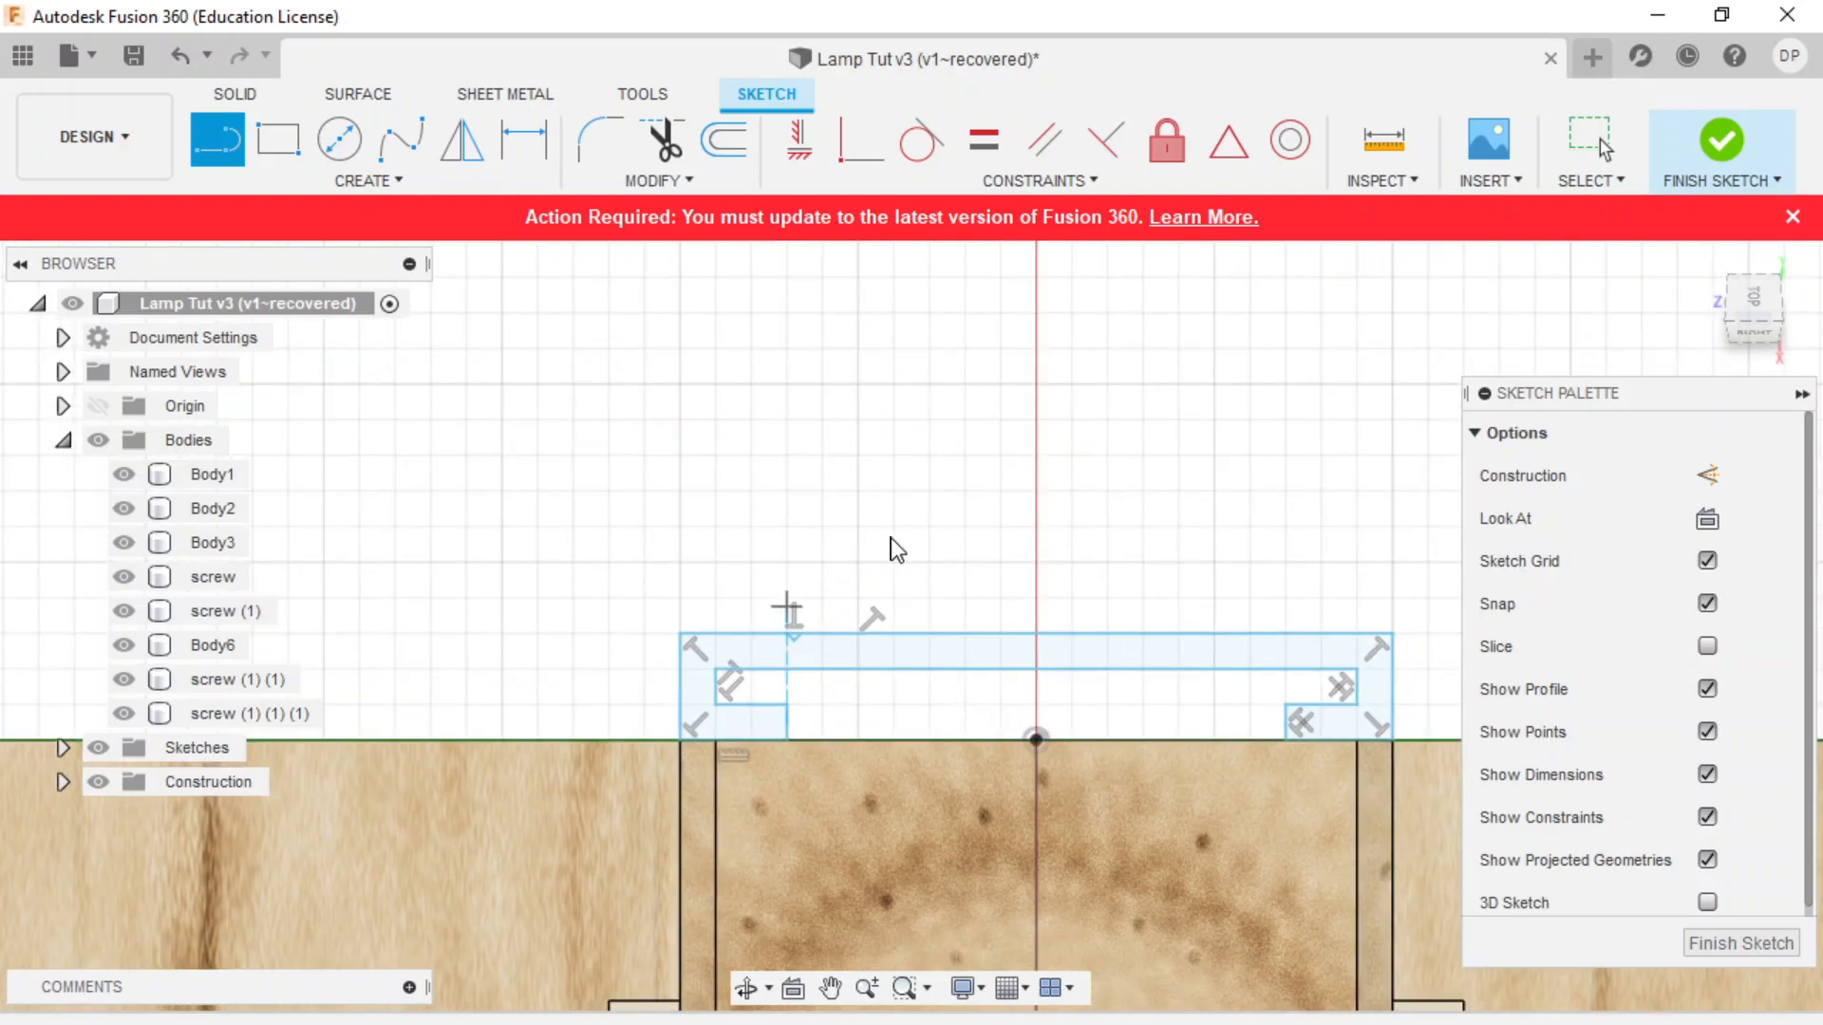
{"action": "key", "text": "Escape"}
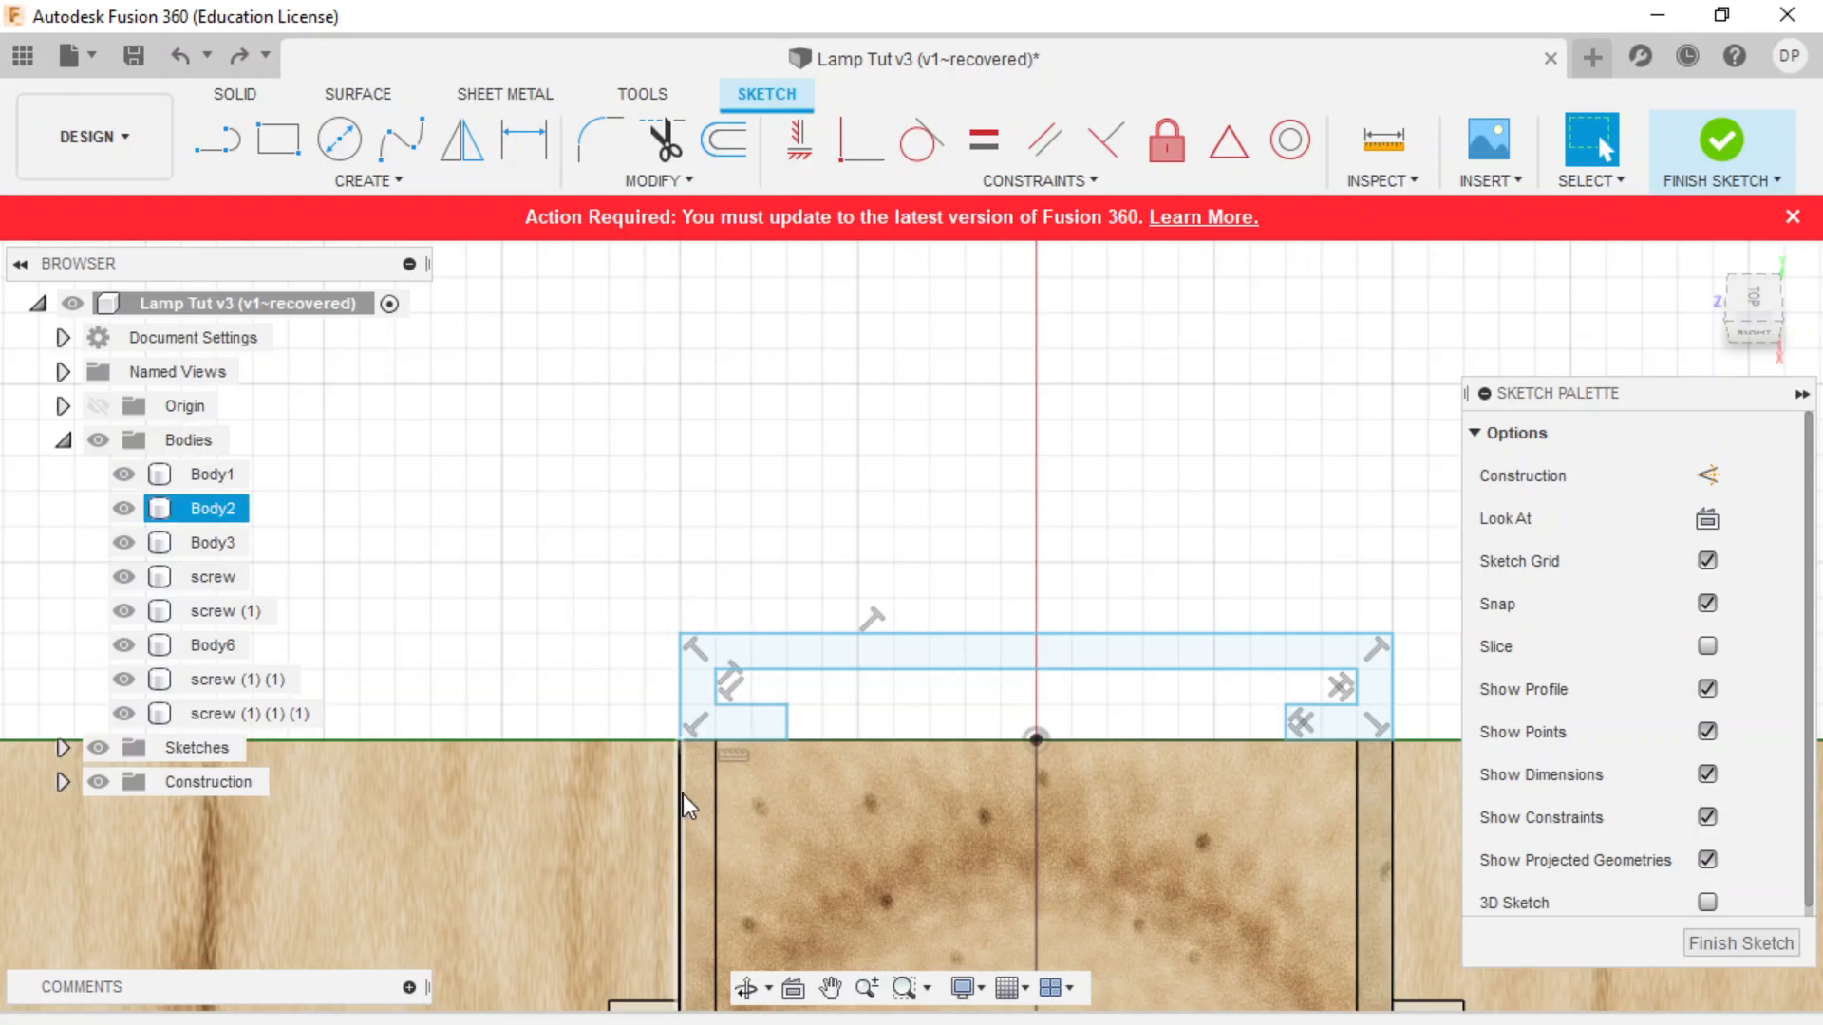
- Draw half a V-notch at the outer edge's midpoint: a 0.1 mm perpendicular line inward and a 45° line back to the edge
{"action": "left_click", "coordinate": [214, 137]}
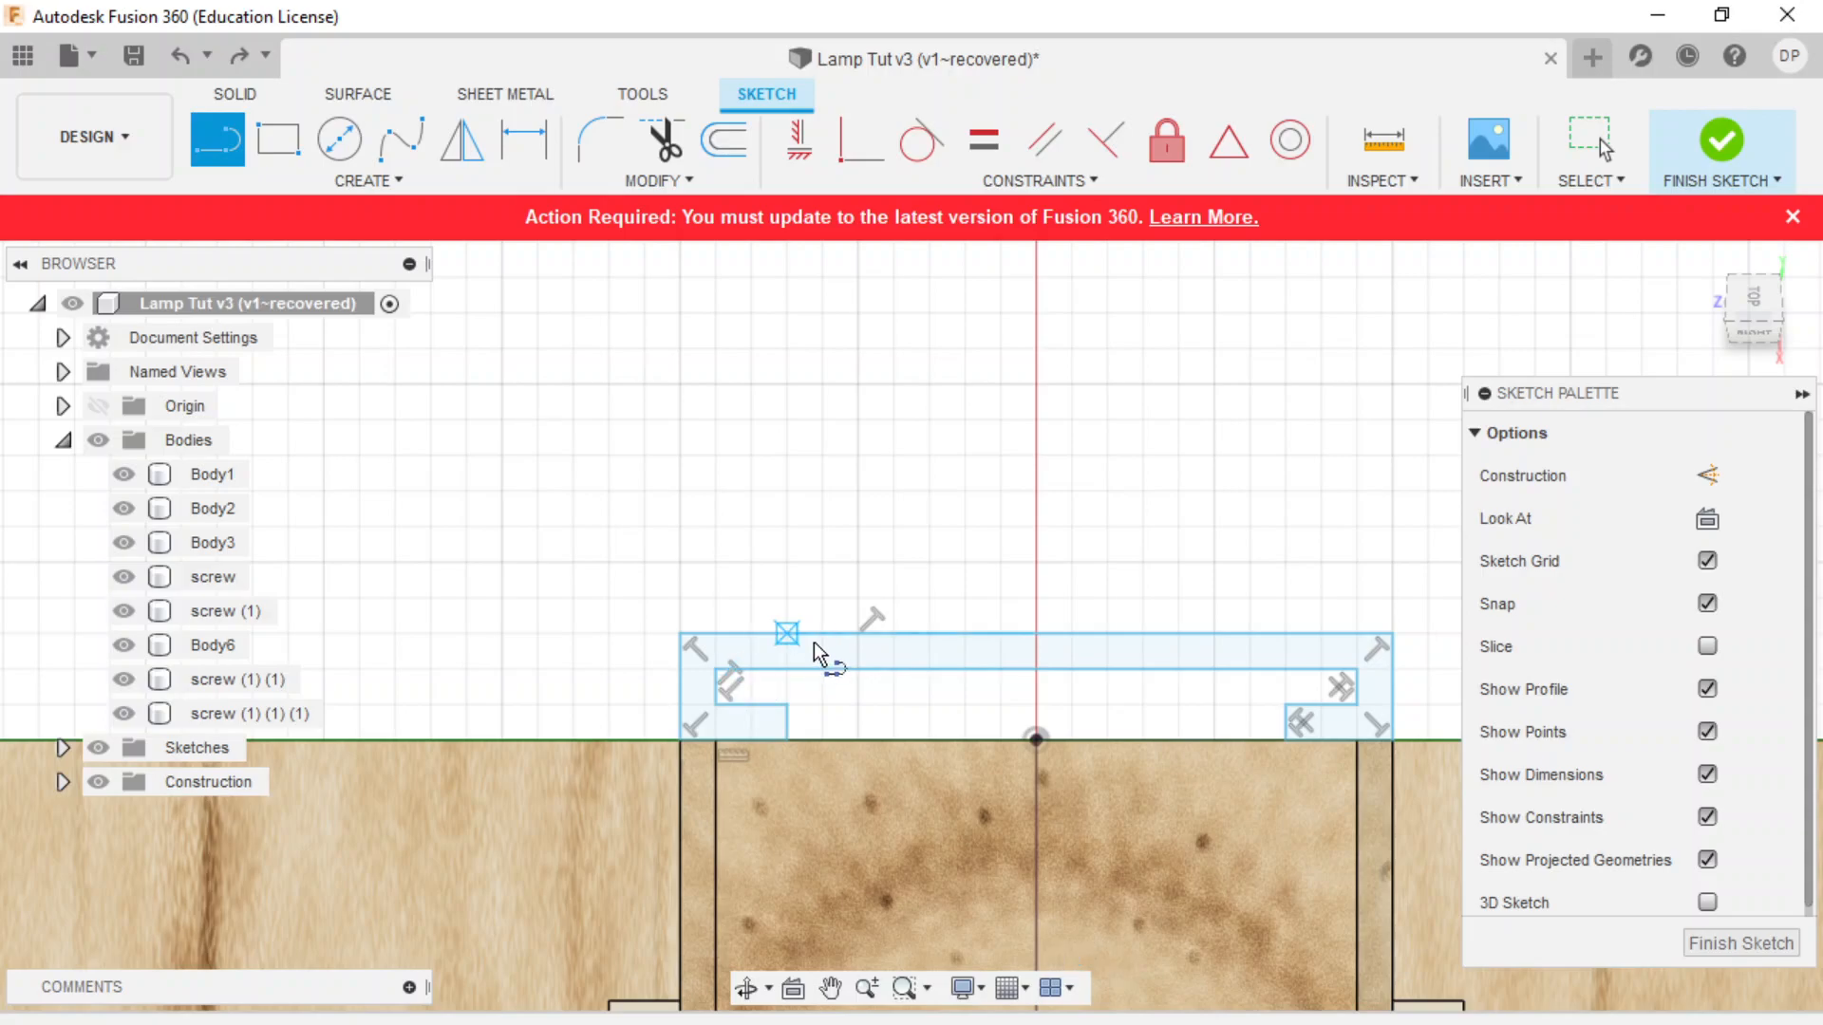
{"action": "scroll", "coordinate": [1152, 618], "scroll_direction": "up", "scroll_amount": 10}
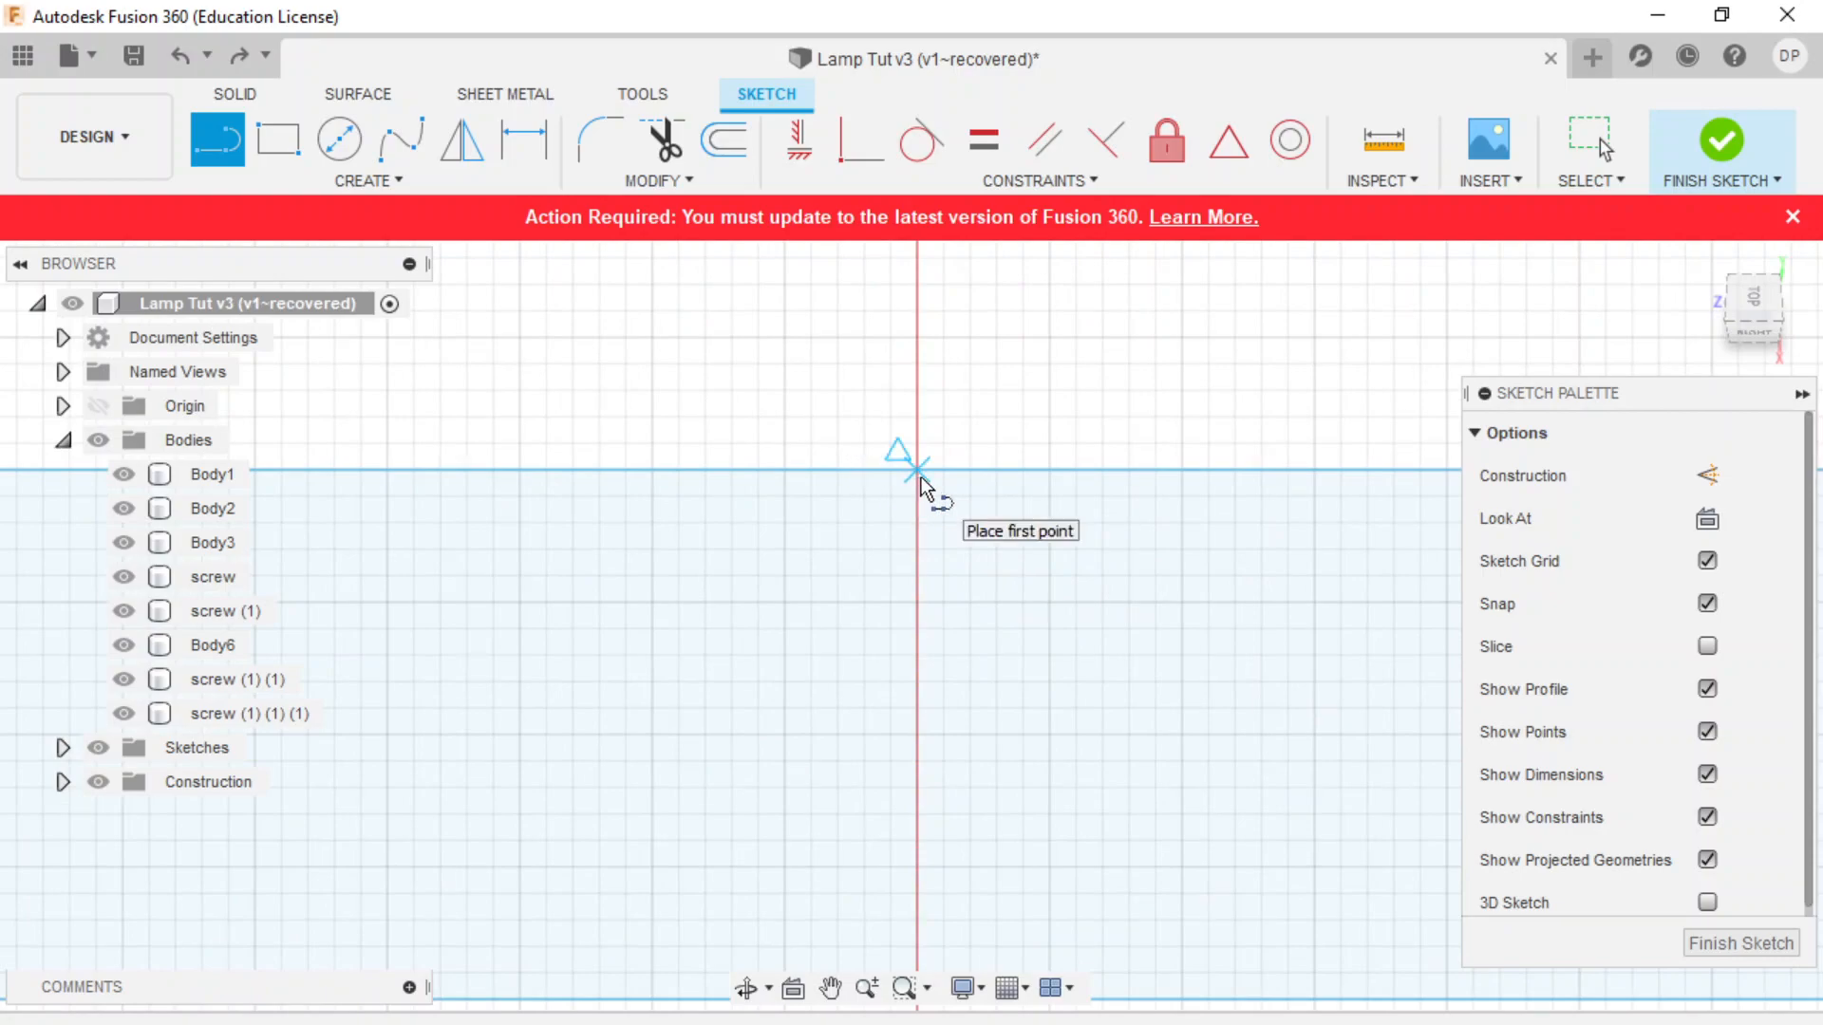
{"action": "left_click", "coordinate": [921, 477]}
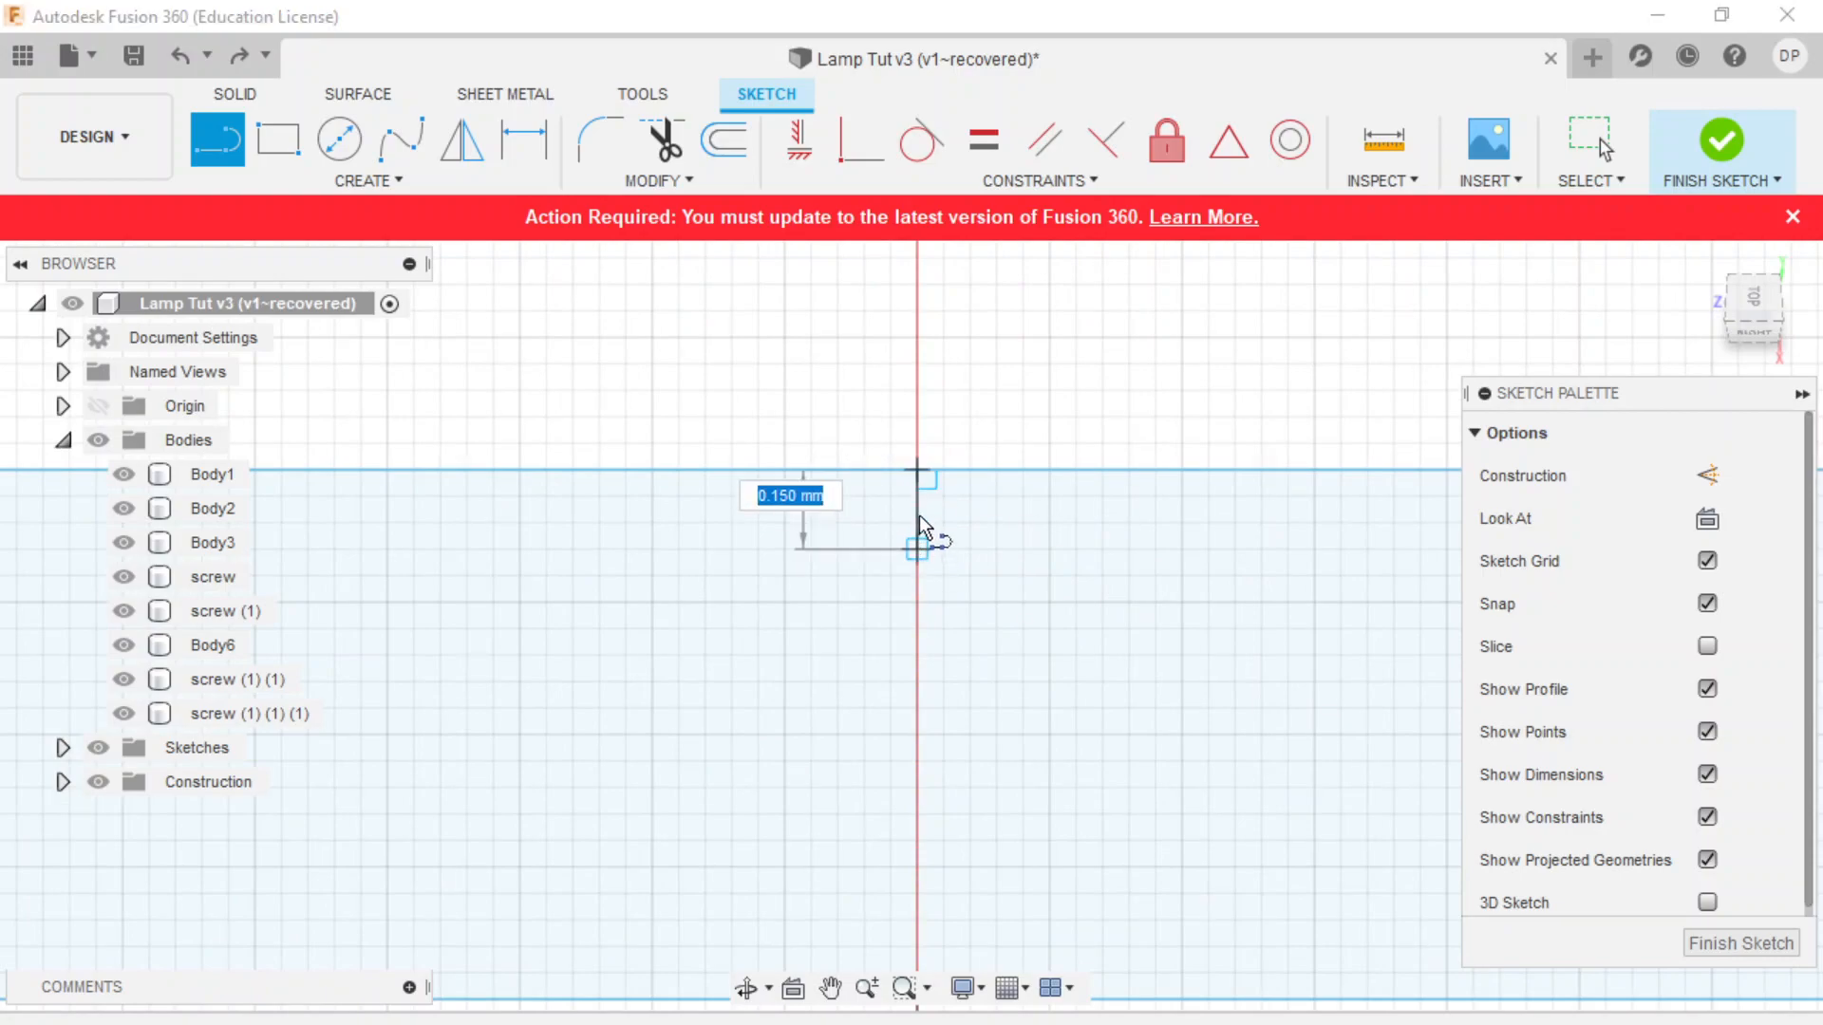
{"action": "left_click", "coordinate": [917, 522]}
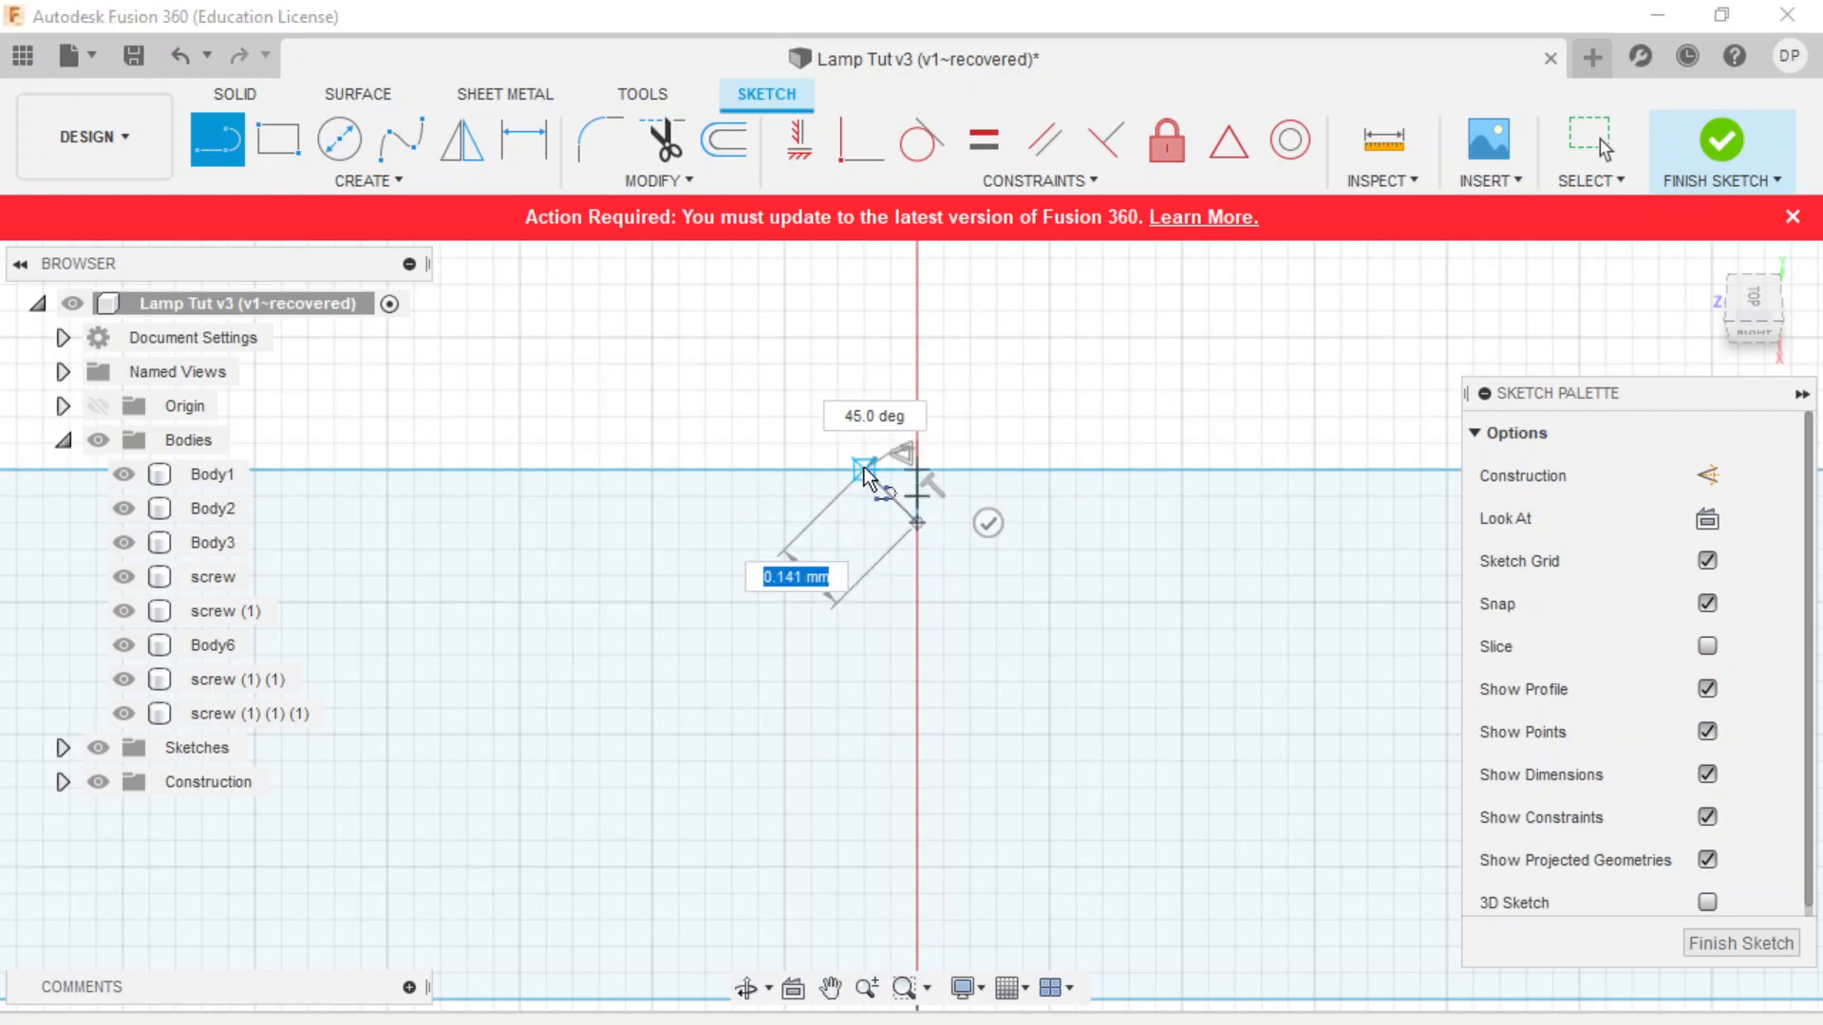
{"action": "left_click", "coordinate": [865, 469]}
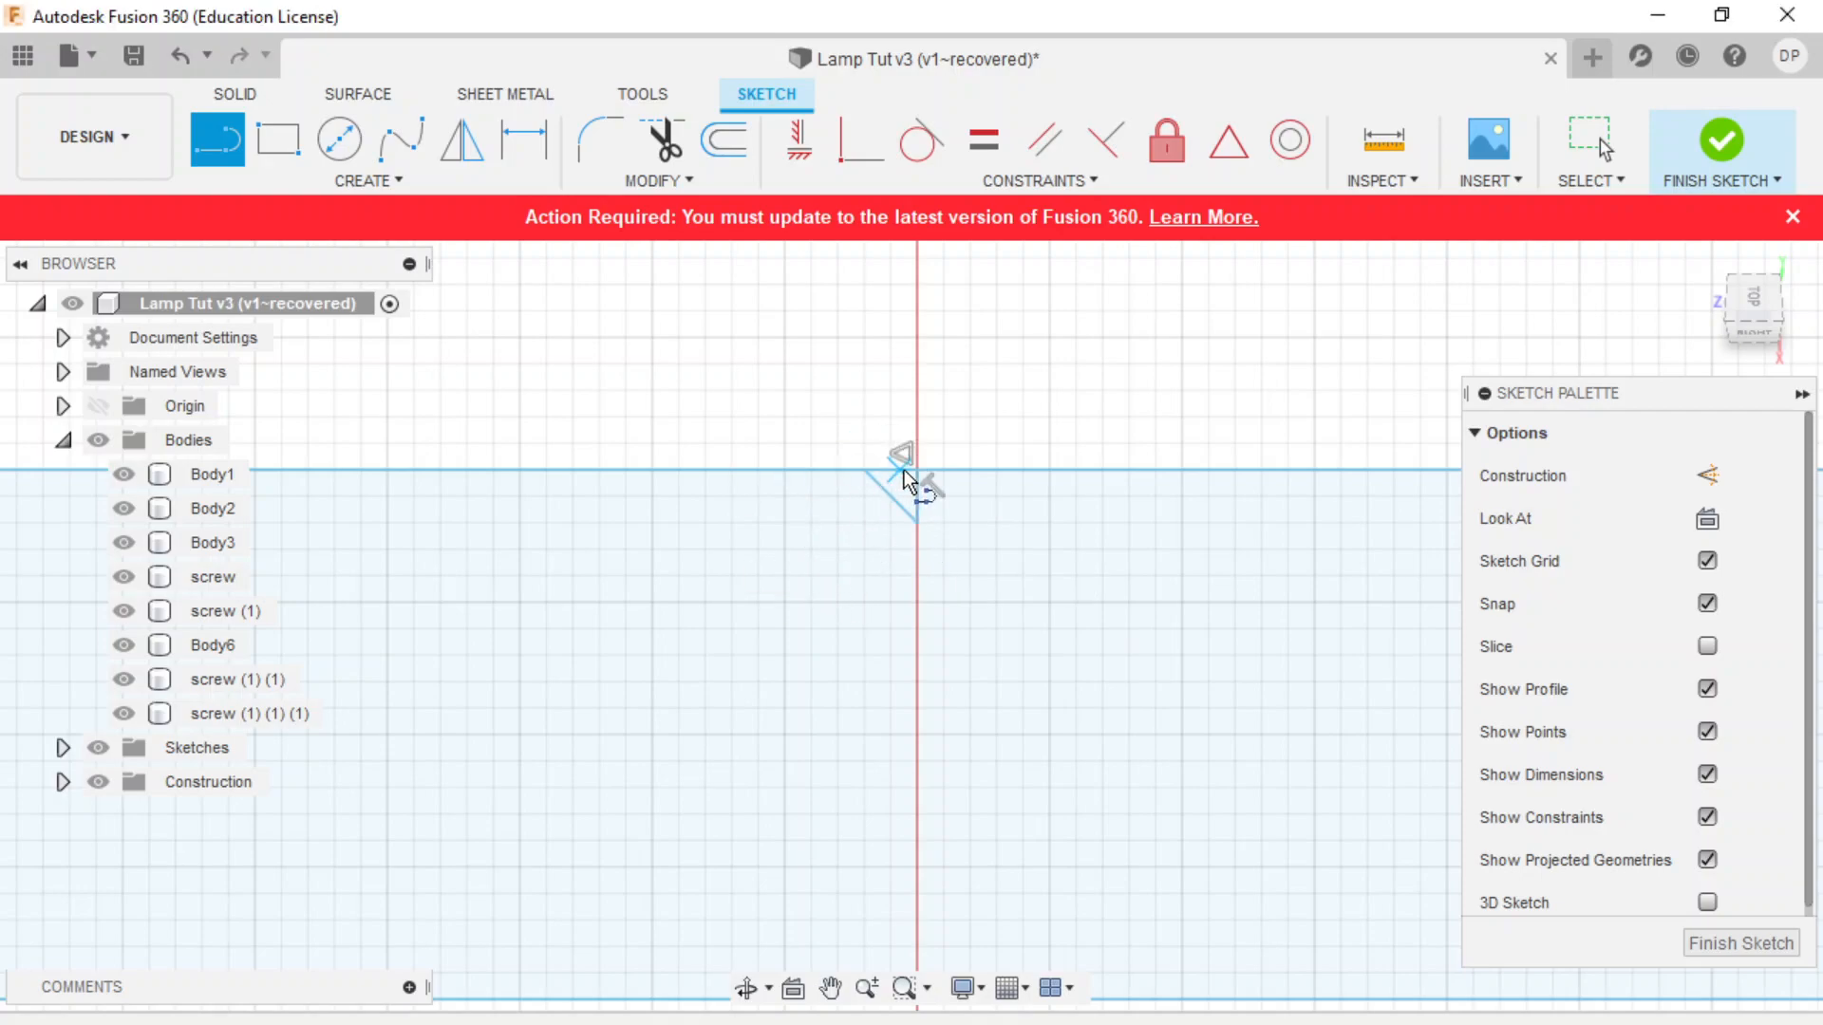
- Mirror the notch's slanted line about its short perpendicular line to form a symmetrical V
{"action": "left_click", "coordinate": [361, 179]}
{"action": "left_click", "coordinate": [464, 144]}
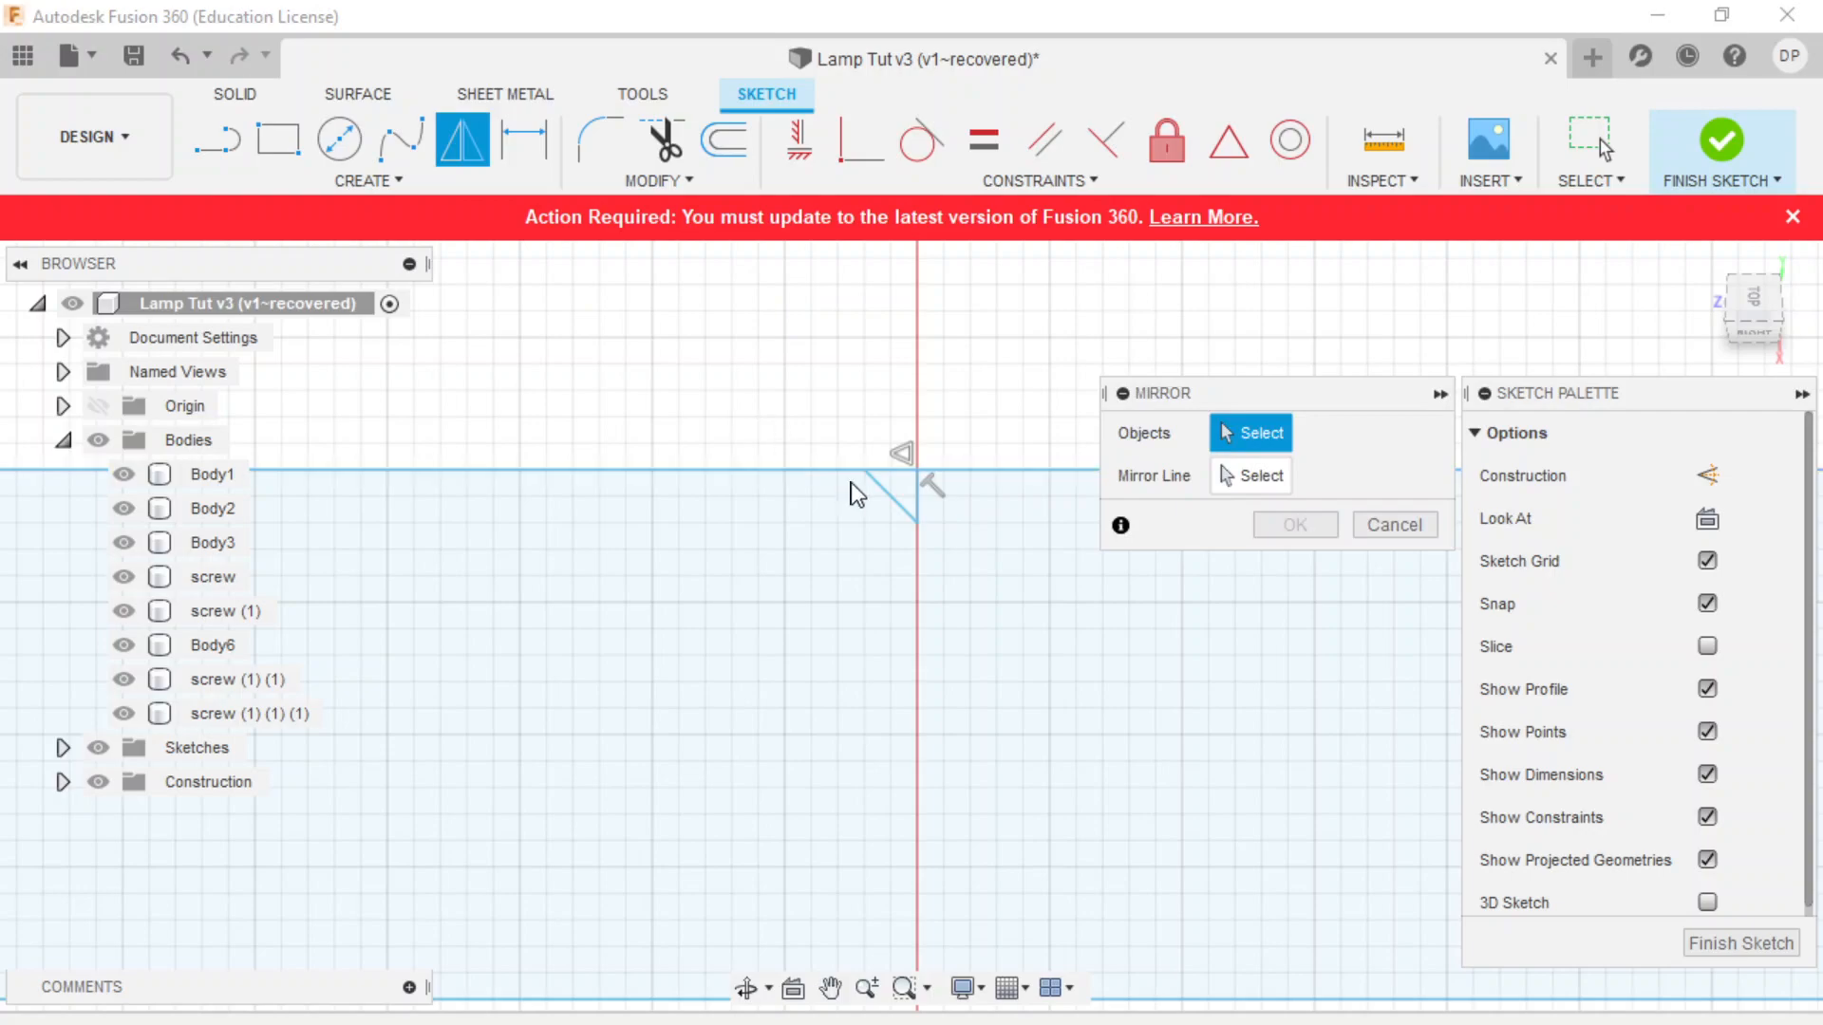
{"action": "left_click", "coordinate": [904, 500]}
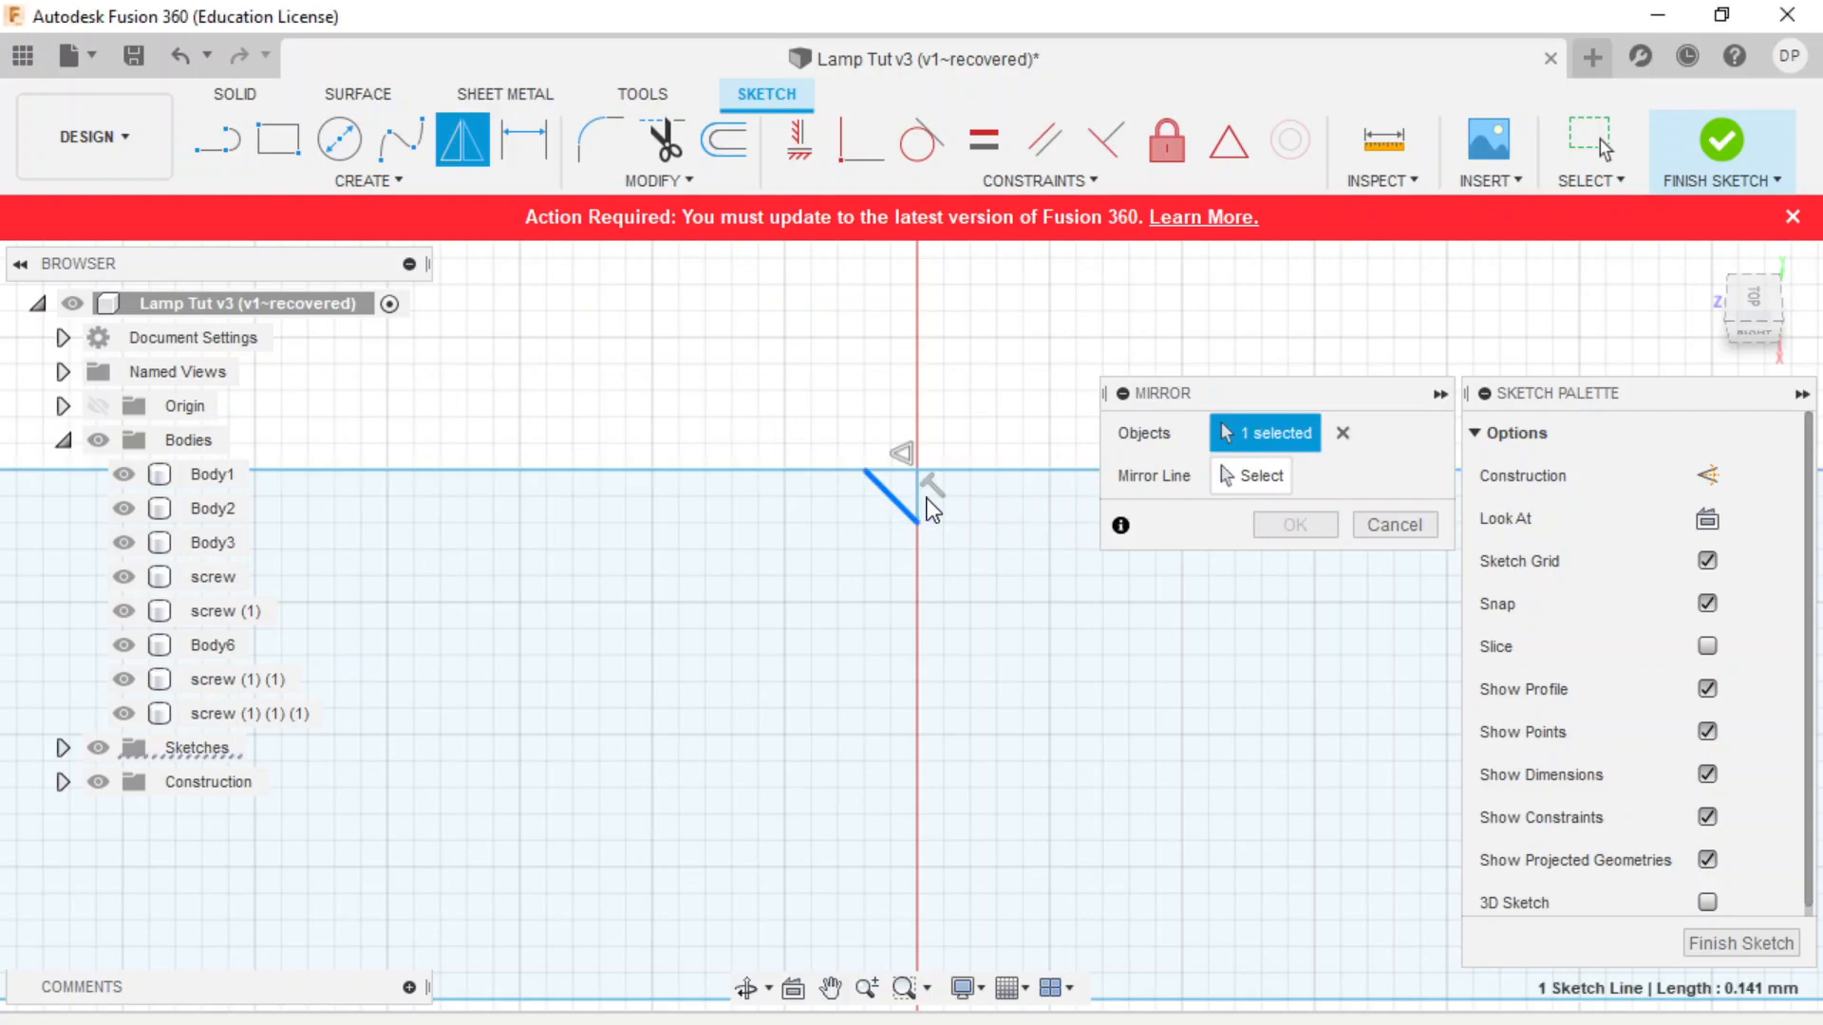
{"action": "left_click", "coordinate": [1252, 477]}
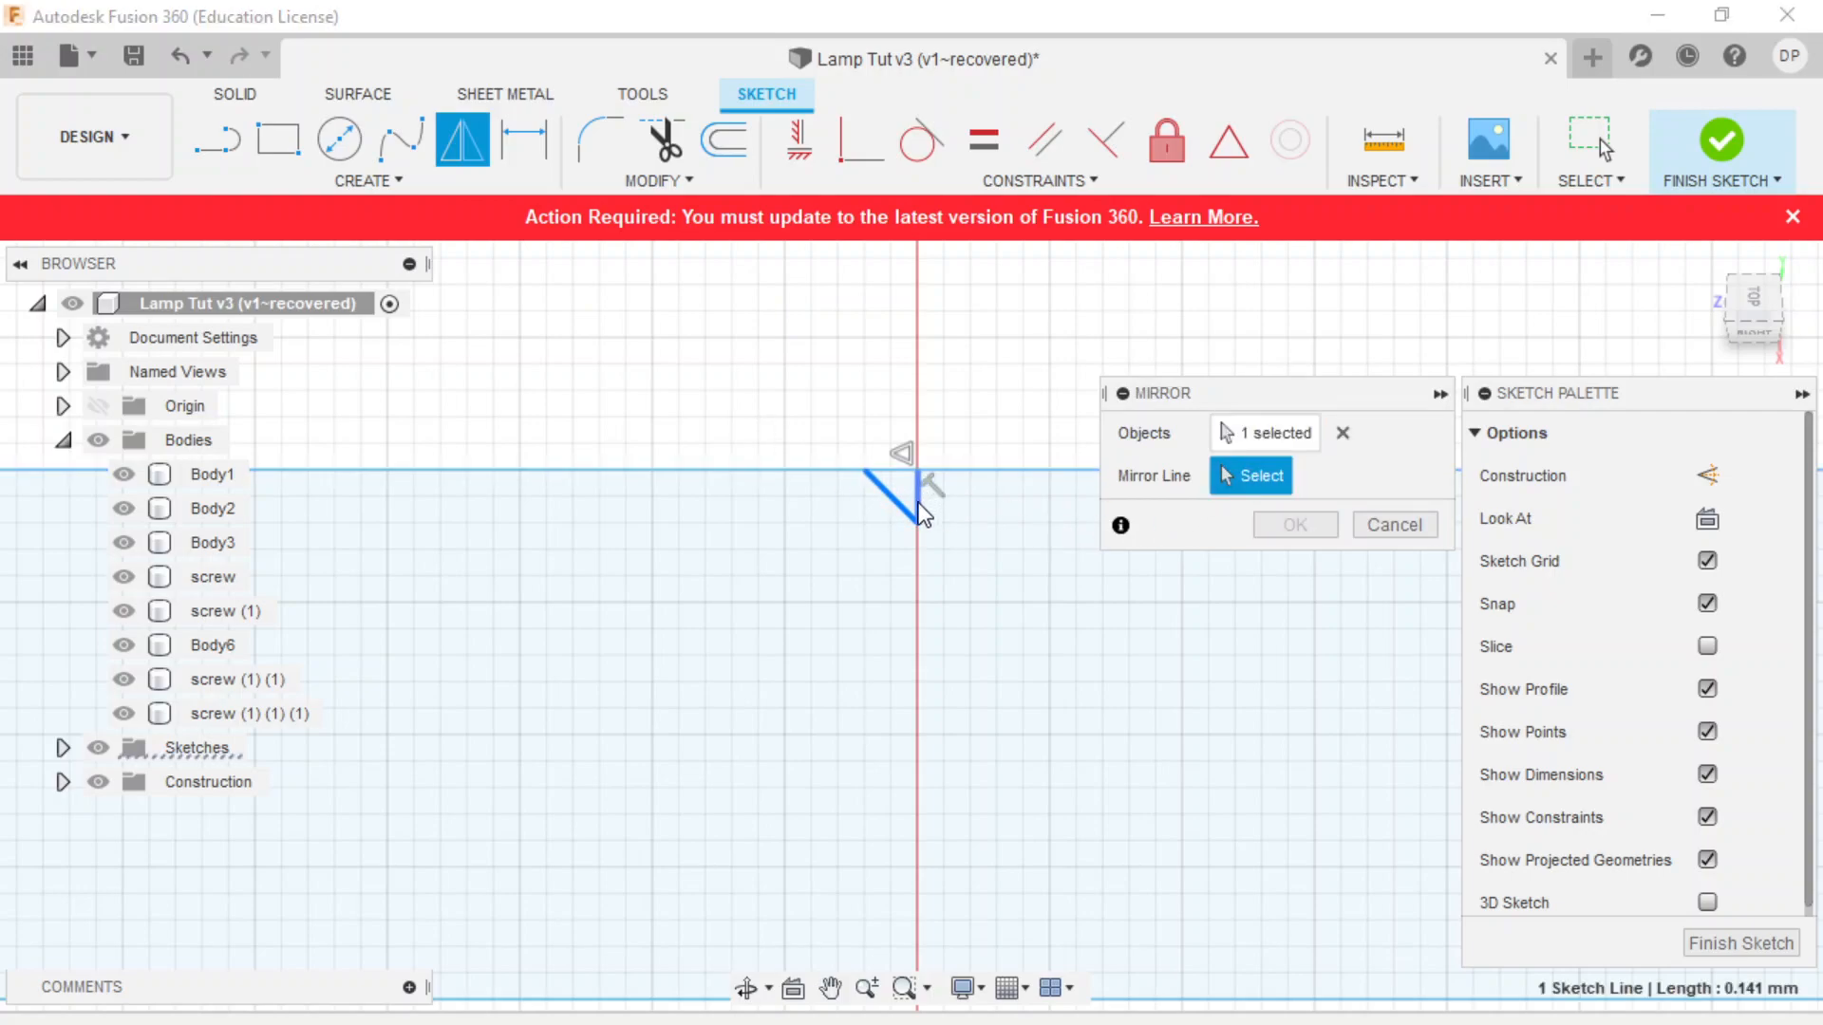
{"action": "left_click", "coordinate": [918, 505]}
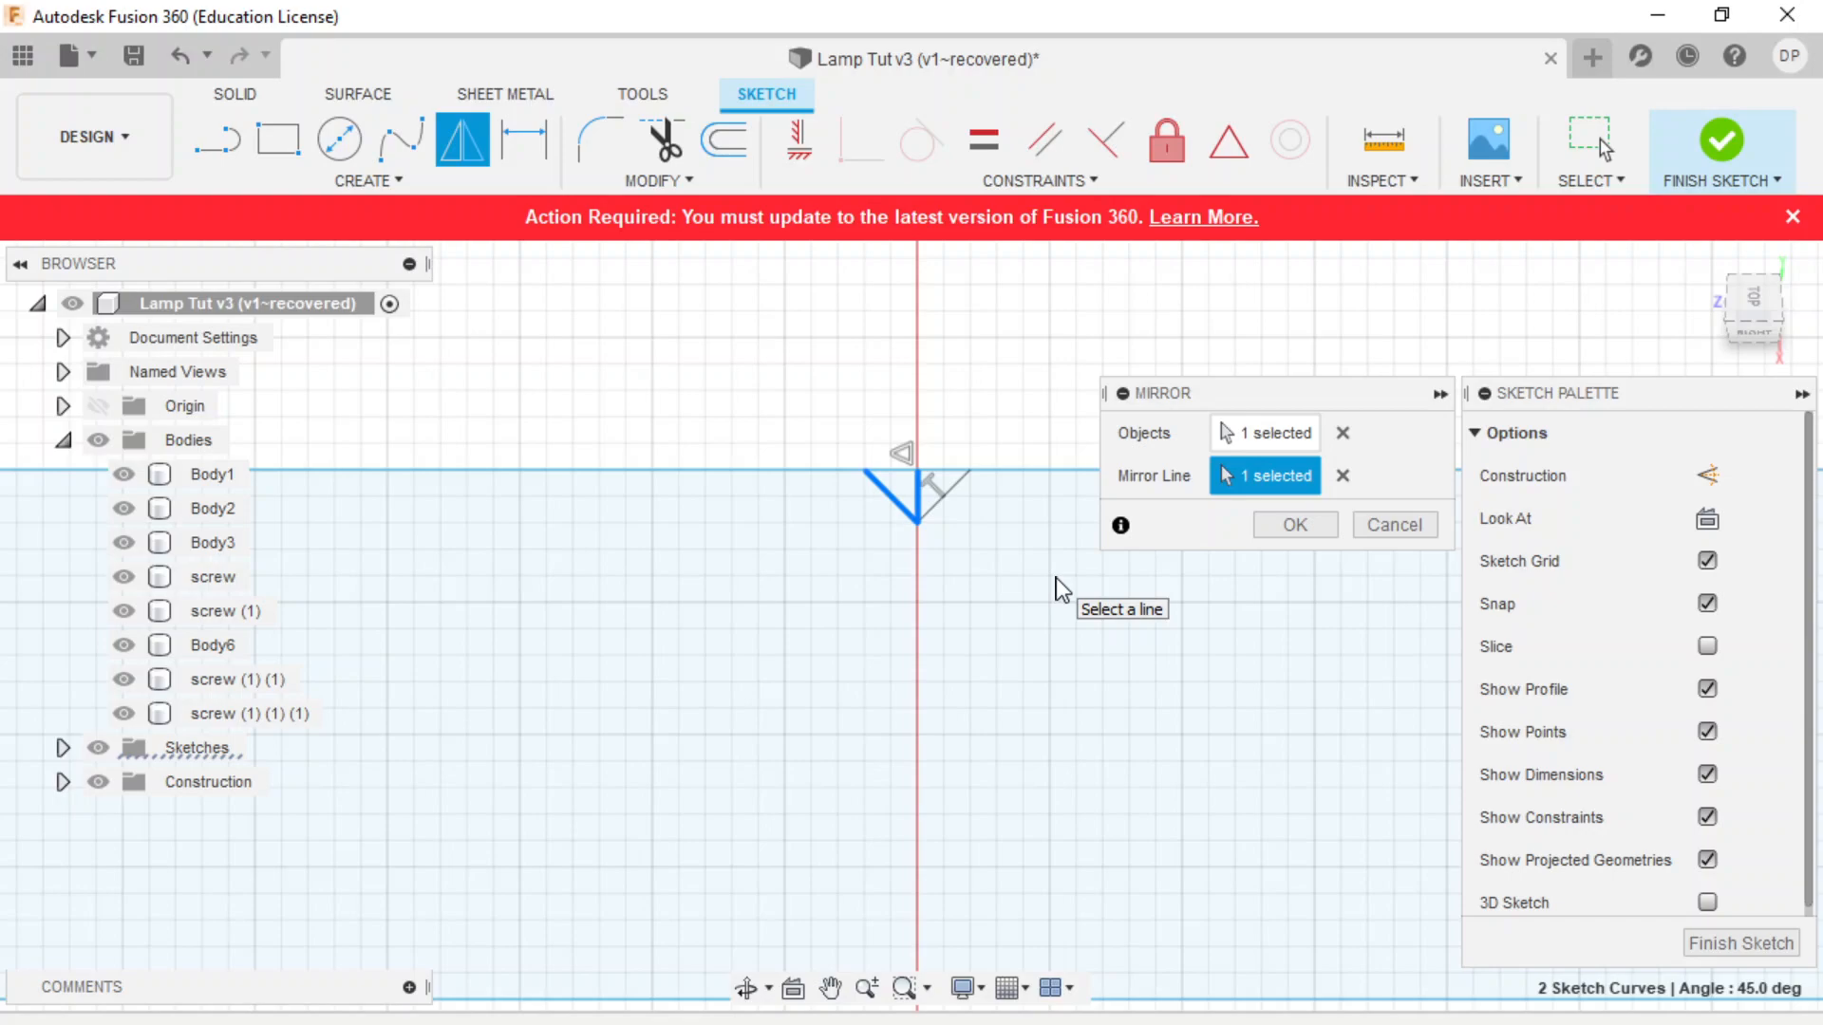
{"action": "left_click", "coordinate": [1286, 528]}
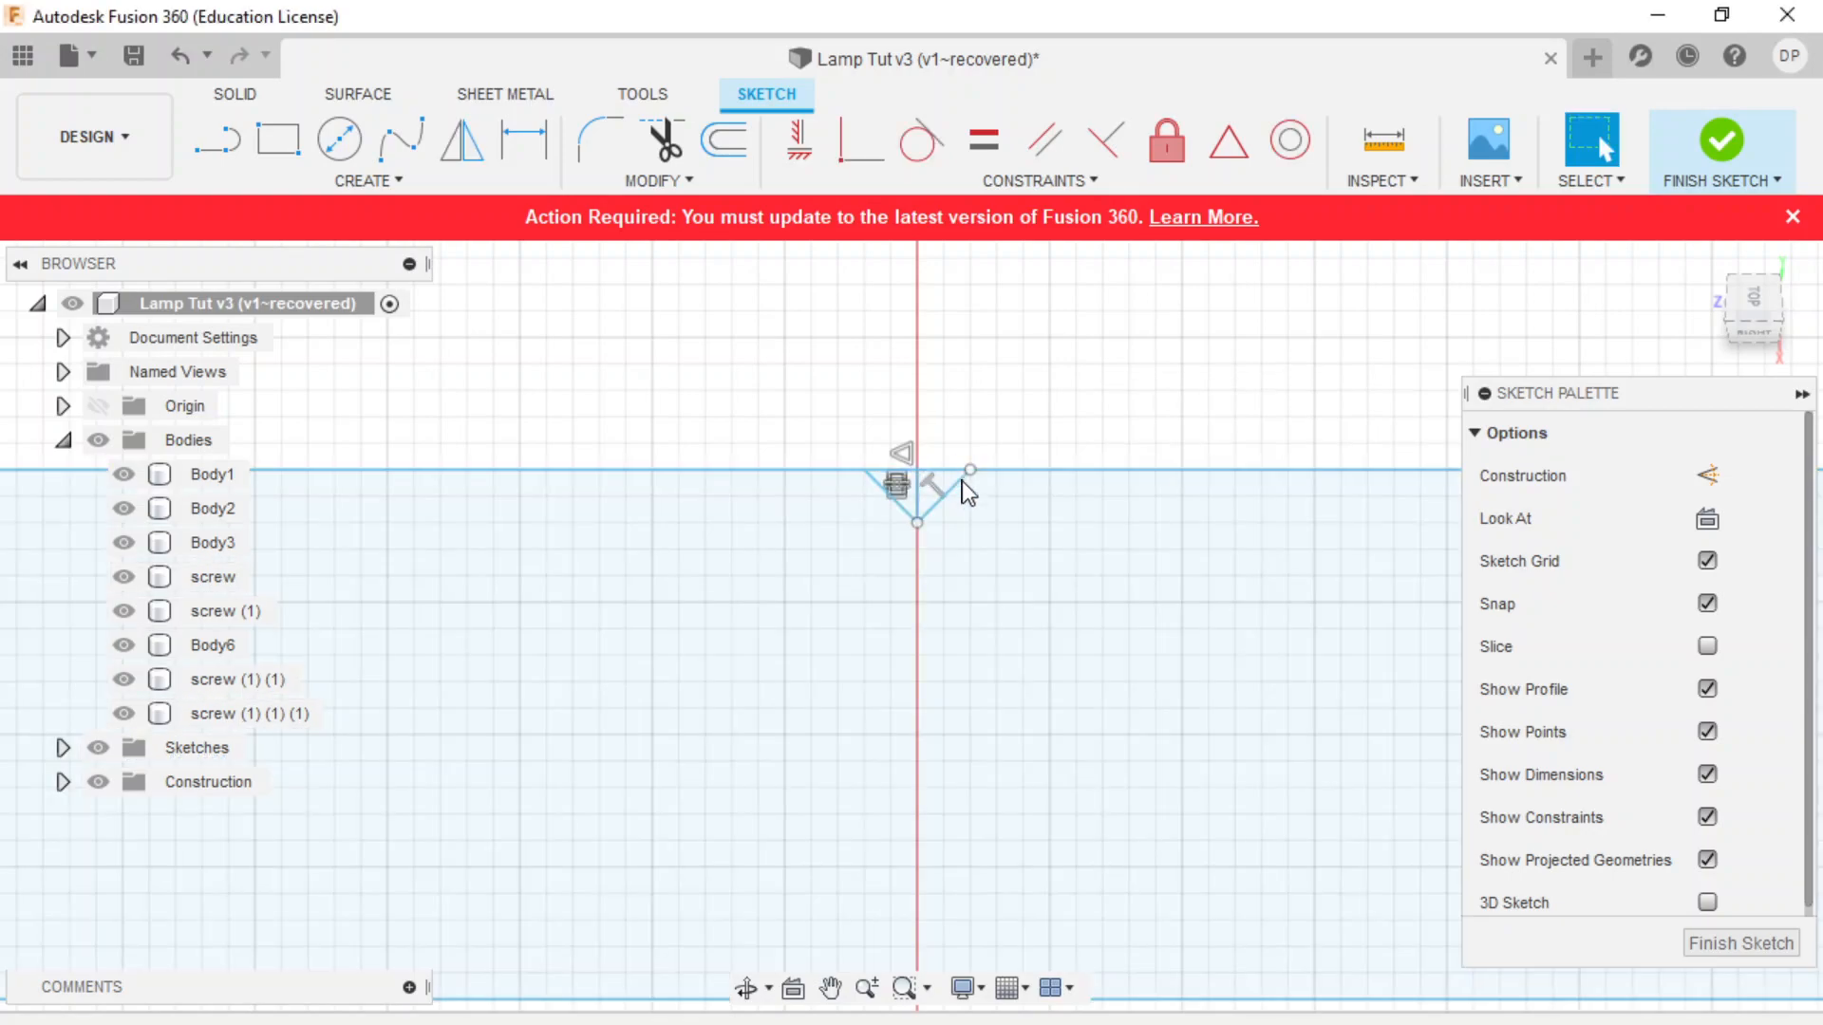
- Start a rectangular sketch pattern with the V-notch's two slanted lines as its objects
{"action": "scroll", "coordinate": [923, 514], "scroll_direction": "down", "scroll_amount": 7}
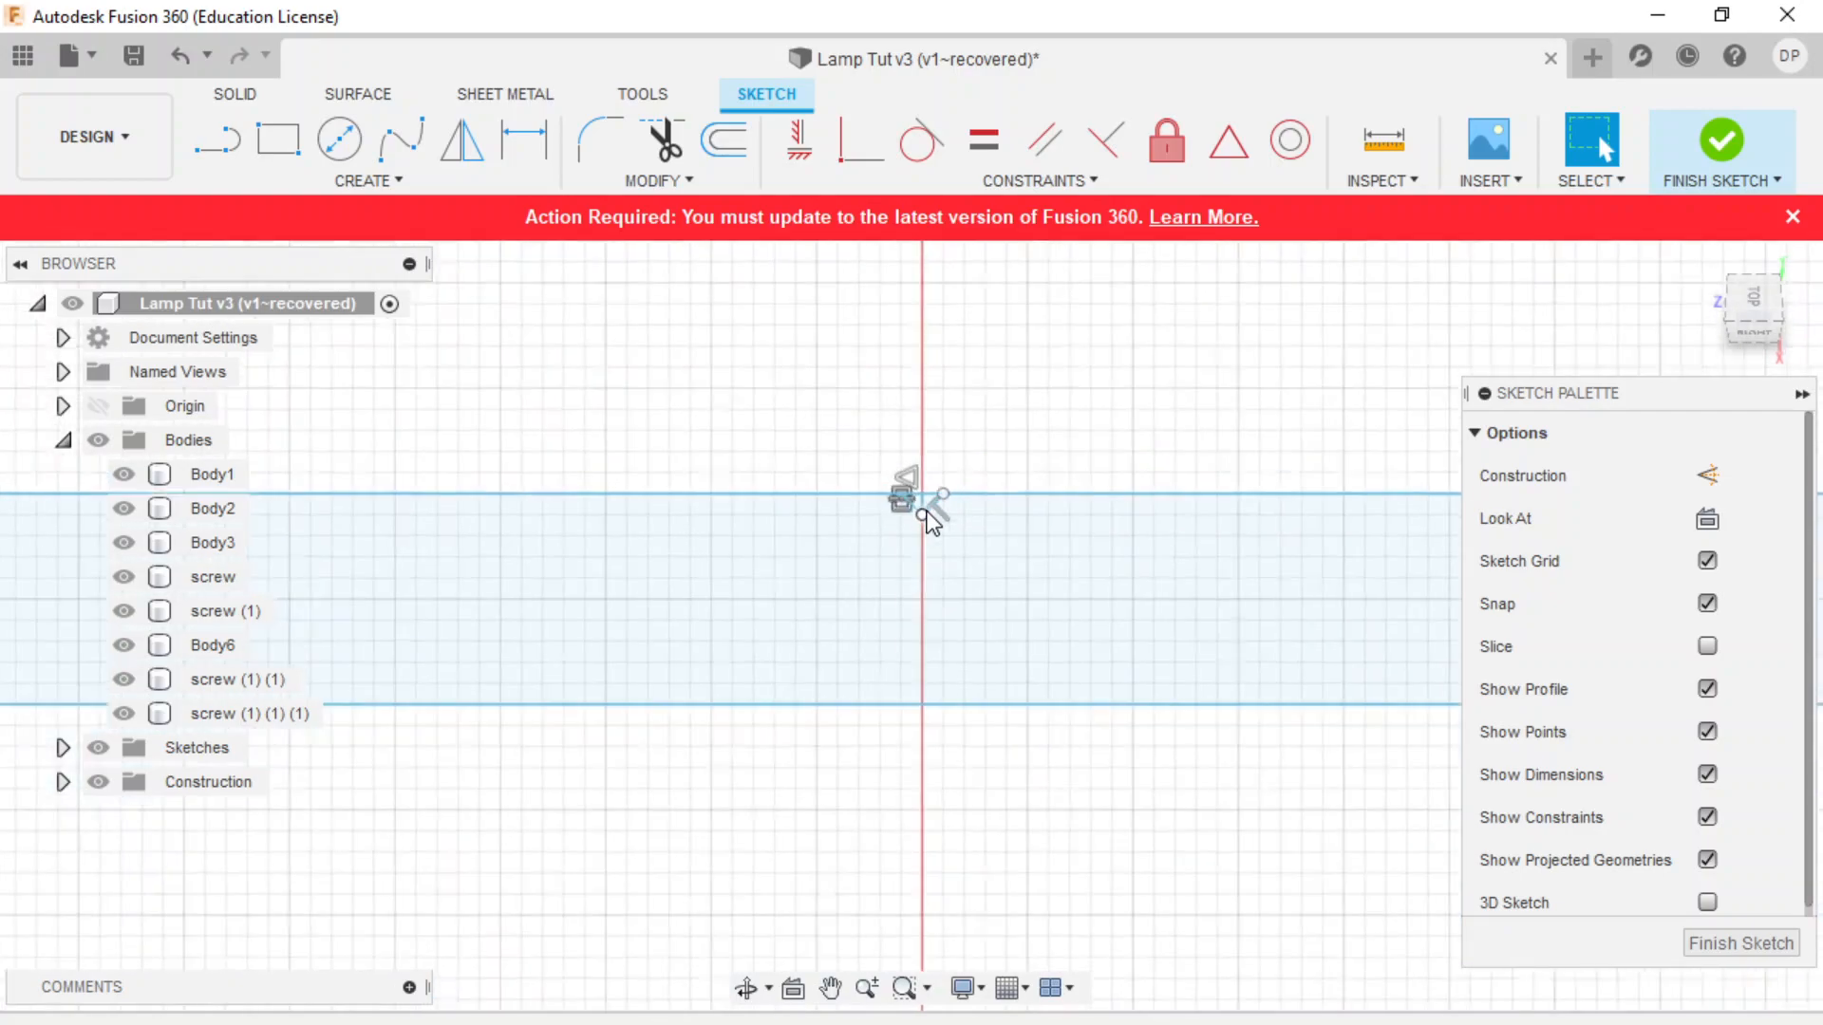
{"action": "scroll", "coordinate": [744, 368], "scroll_direction": "up", "scroll_amount": 3}
{"action": "left_click", "coordinate": [332, 186]}
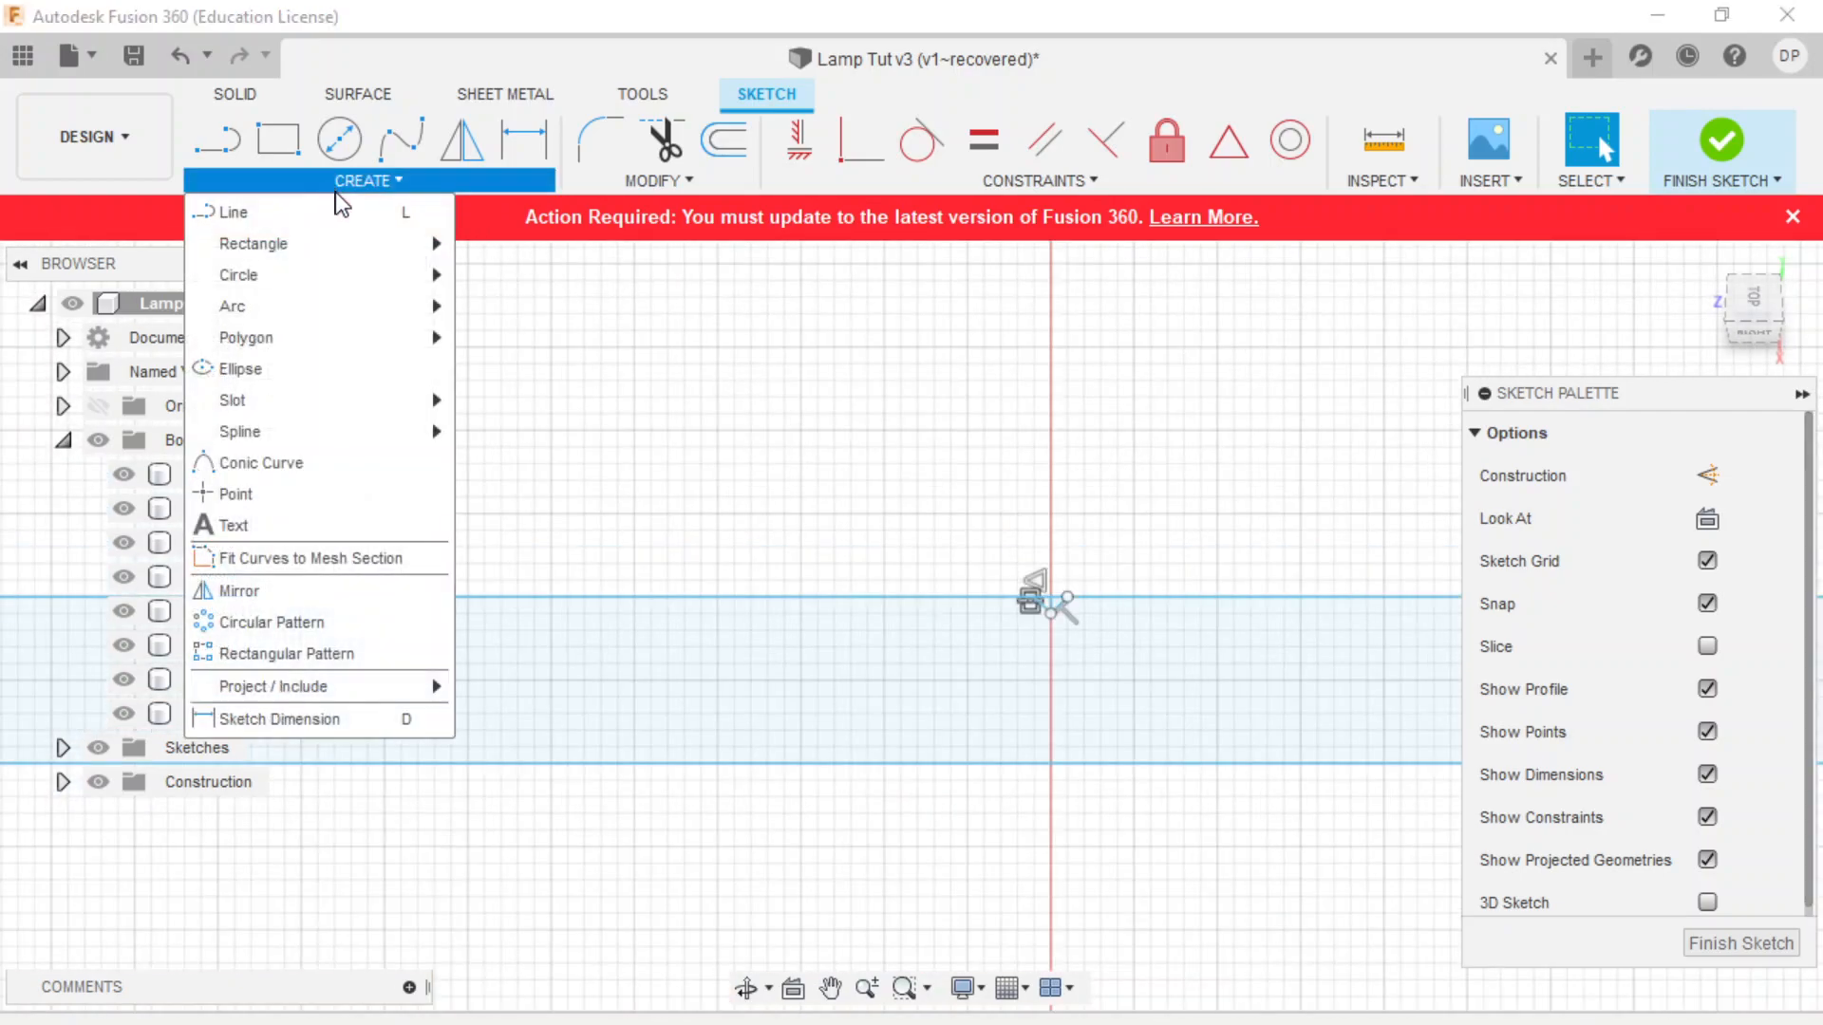
{"action": "left_click", "coordinate": [272, 657]}
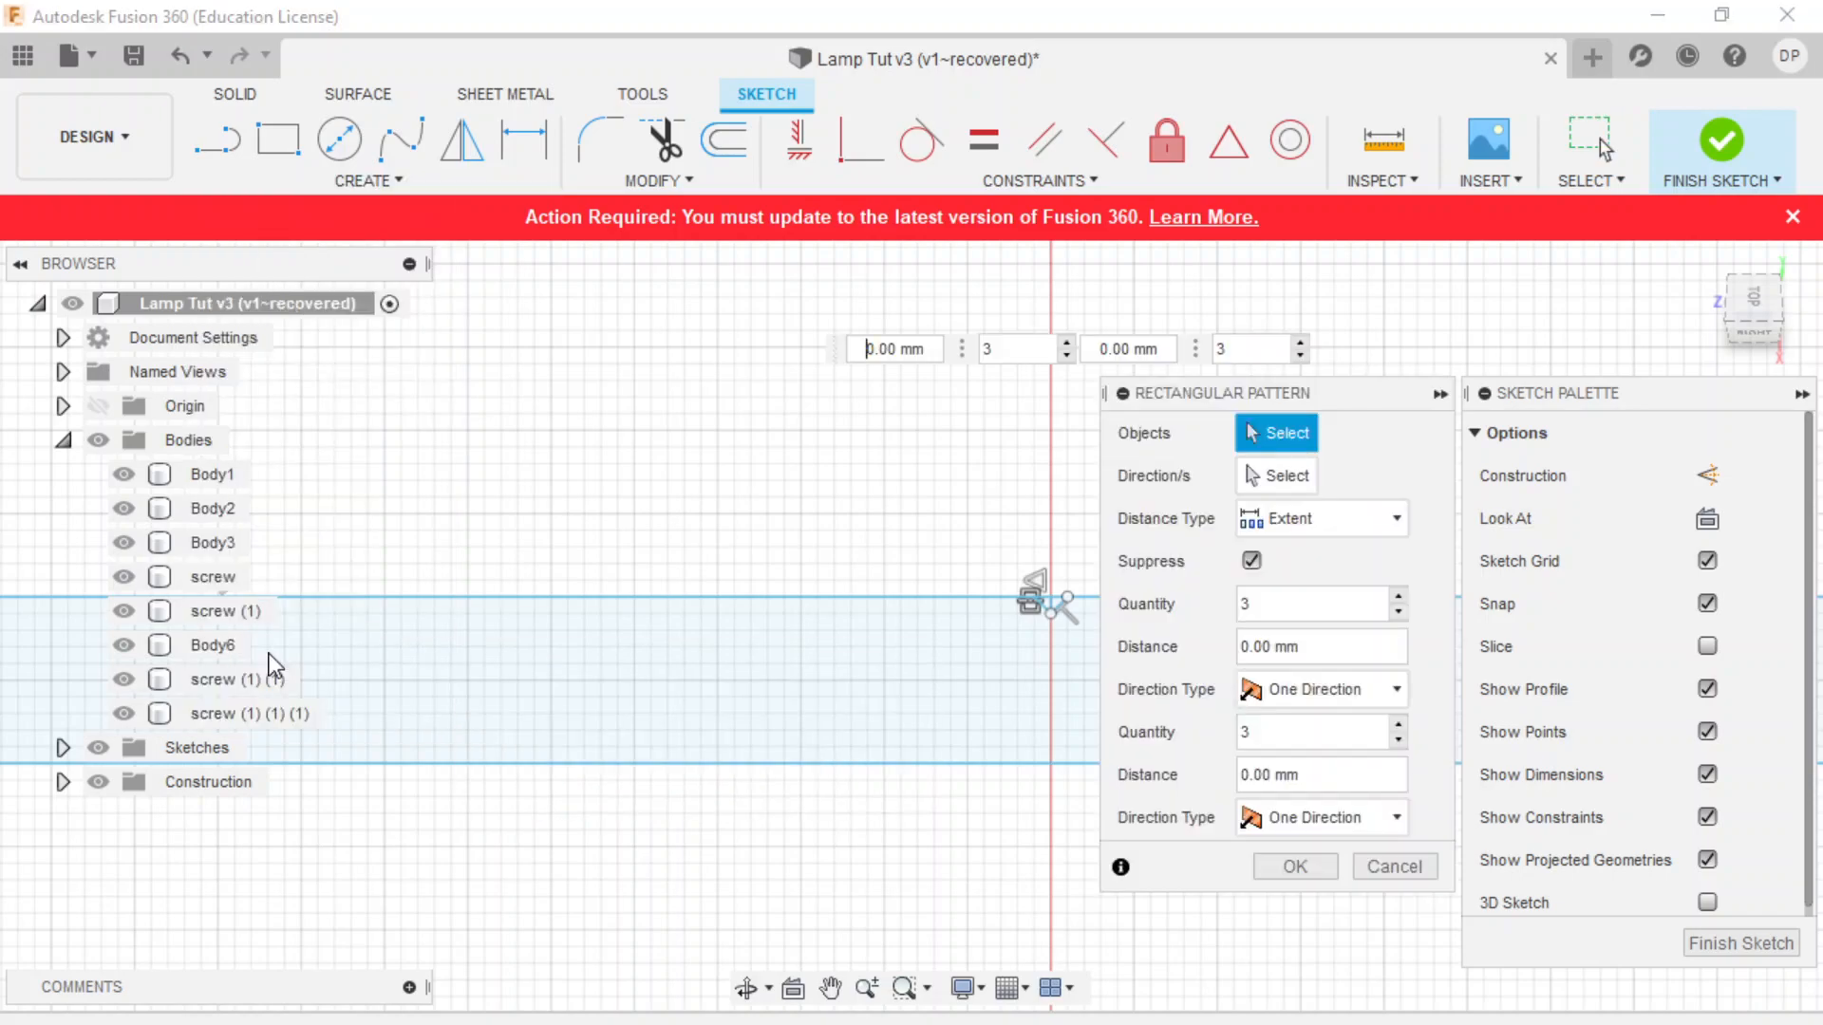
{"action": "scroll", "coordinate": [950, 613], "scroll_direction": "down", "scroll_amount": 4}
{"action": "scroll", "coordinate": [978, 619], "scroll_direction": "up", "scroll_amount": 8}
{"action": "scroll", "coordinate": [859, 608], "scroll_direction": "down", "scroll_amount": 2}
{"action": "scroll", "coordinate": [995, 551], "scroll_direction": "up", "scroll_amount": 5}
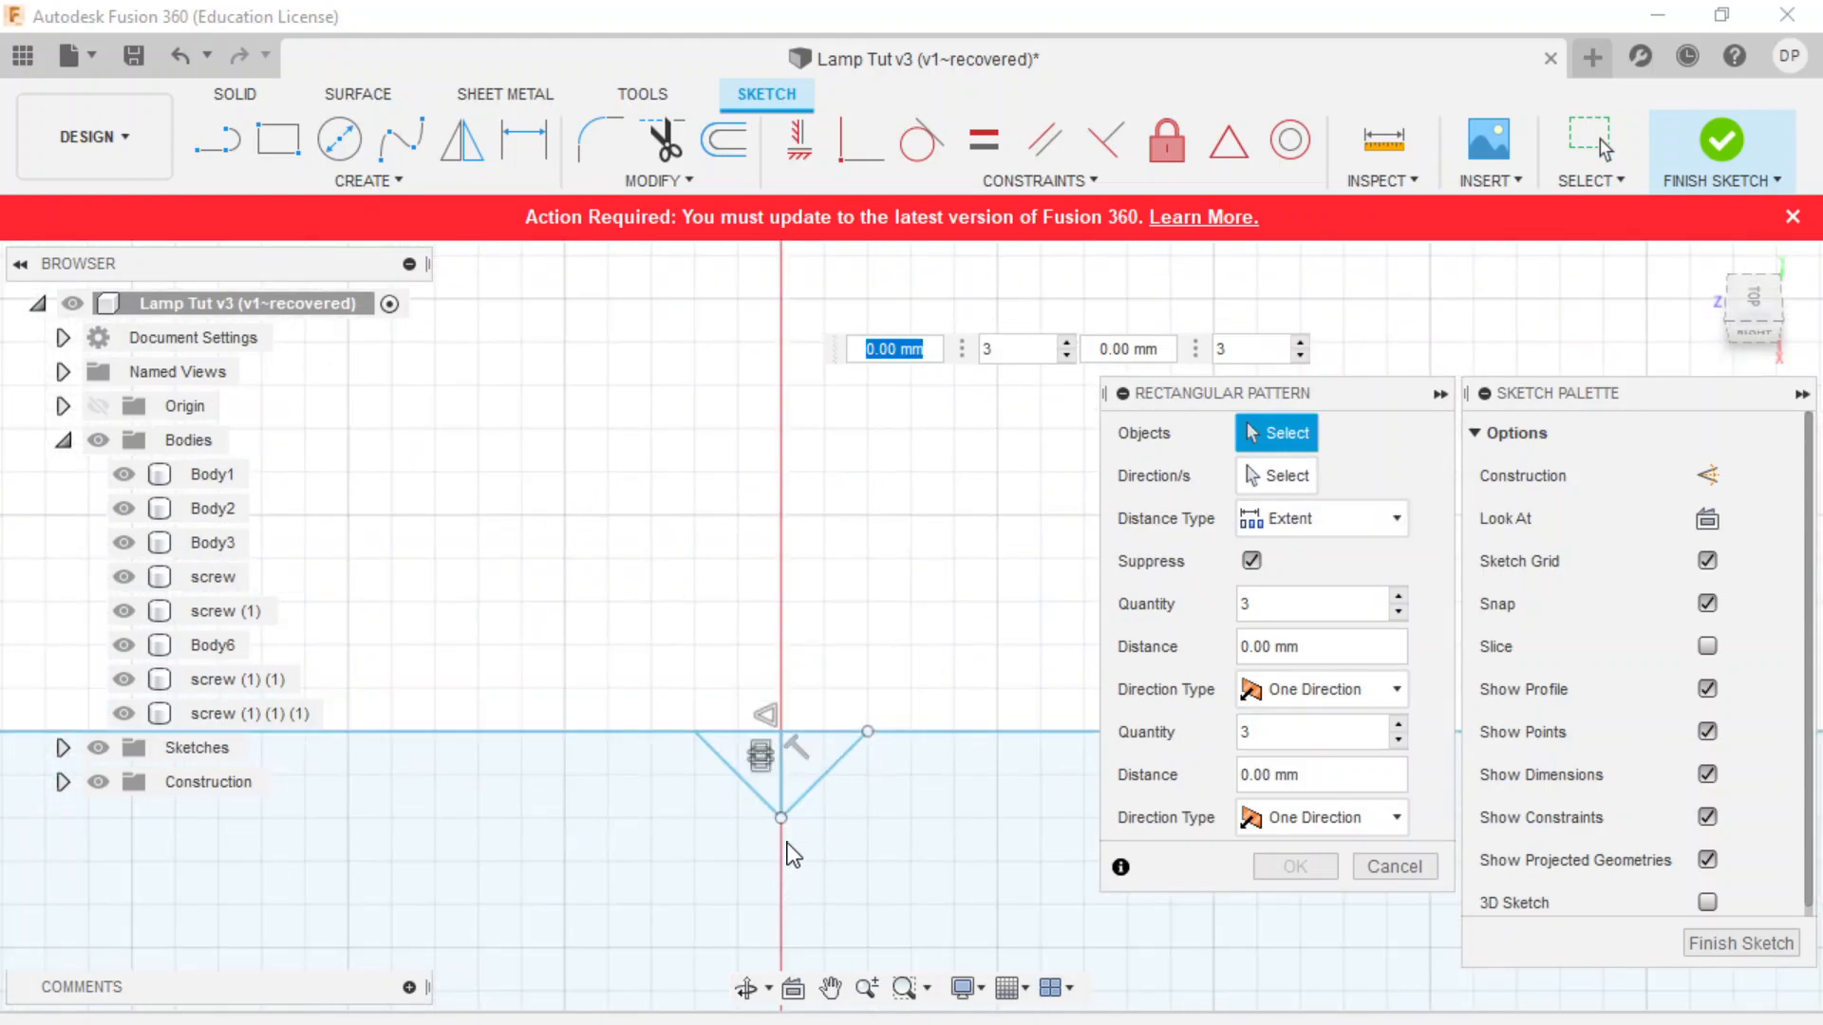
{"action": "left_click", "coordinate": [756, 790]}
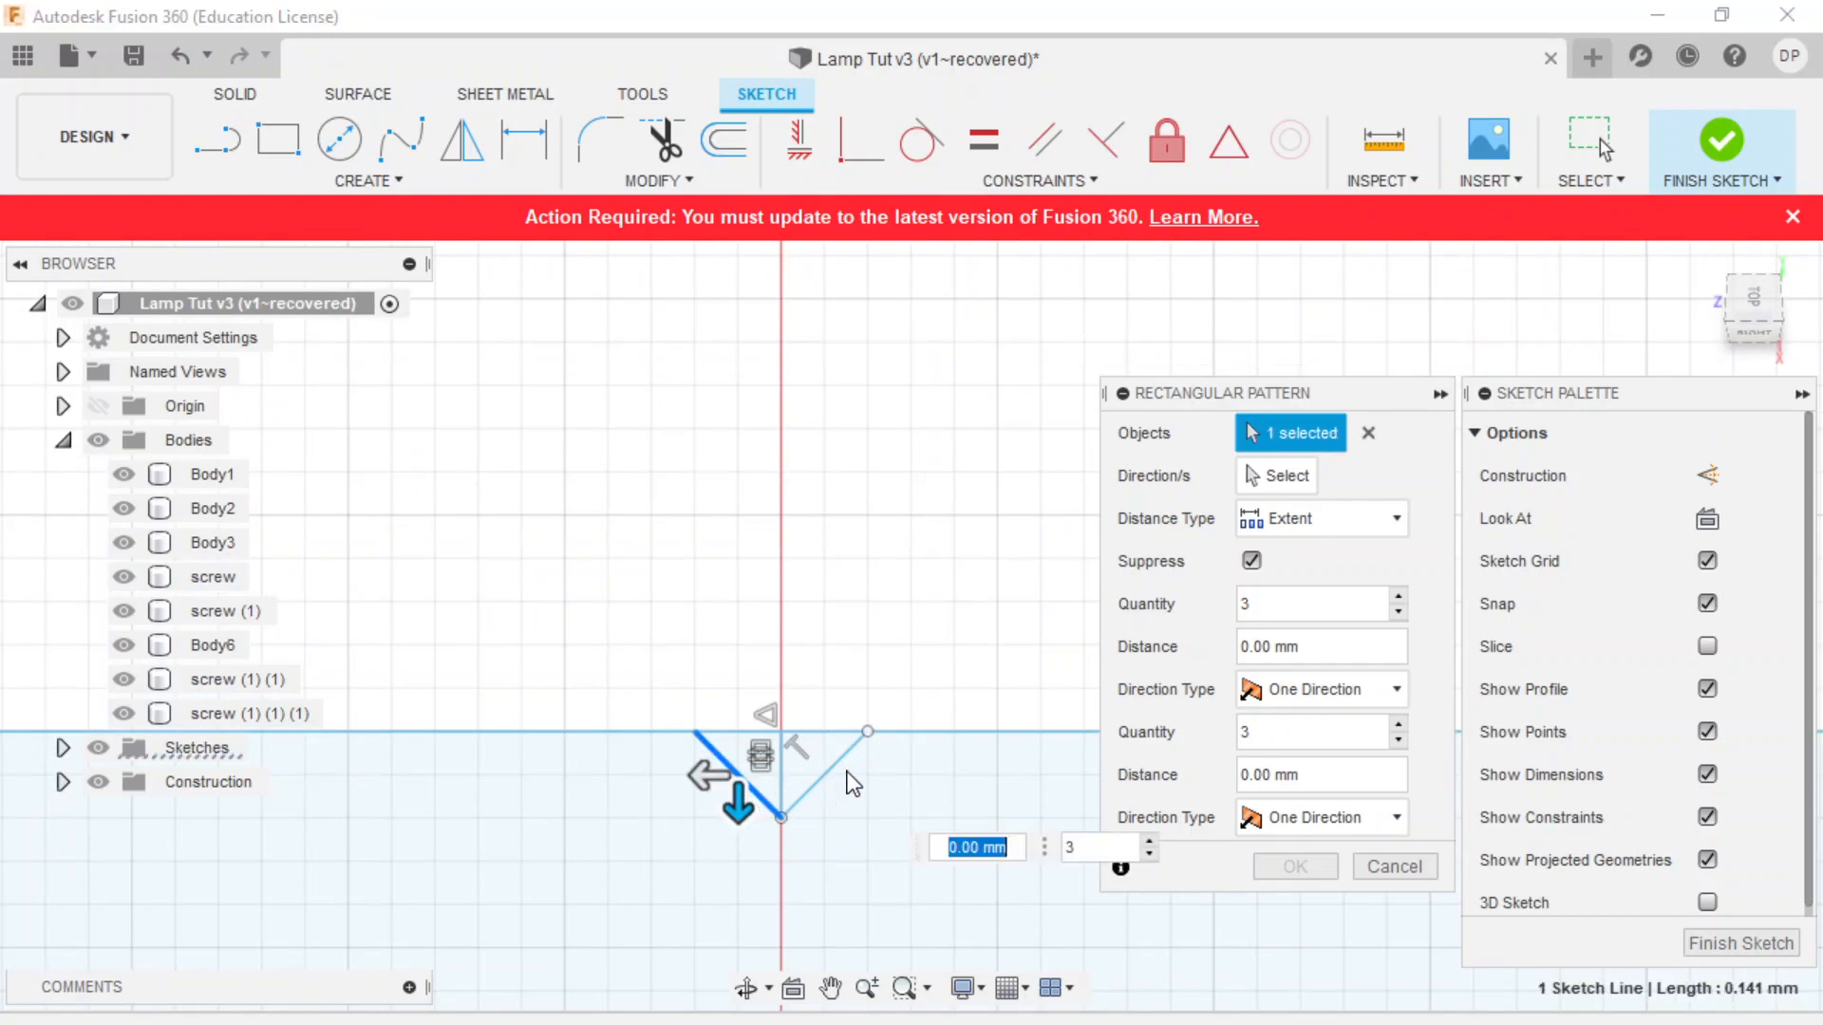
{"action": "left_click", "coordinate": [836, 777]}
- Spread the V-notch pattern 8 mm along the channel profile's outer edge
{"action": "scroll", "coordinate": [537, 812], "scroll_direction": "down", "scroll_amount": 3}
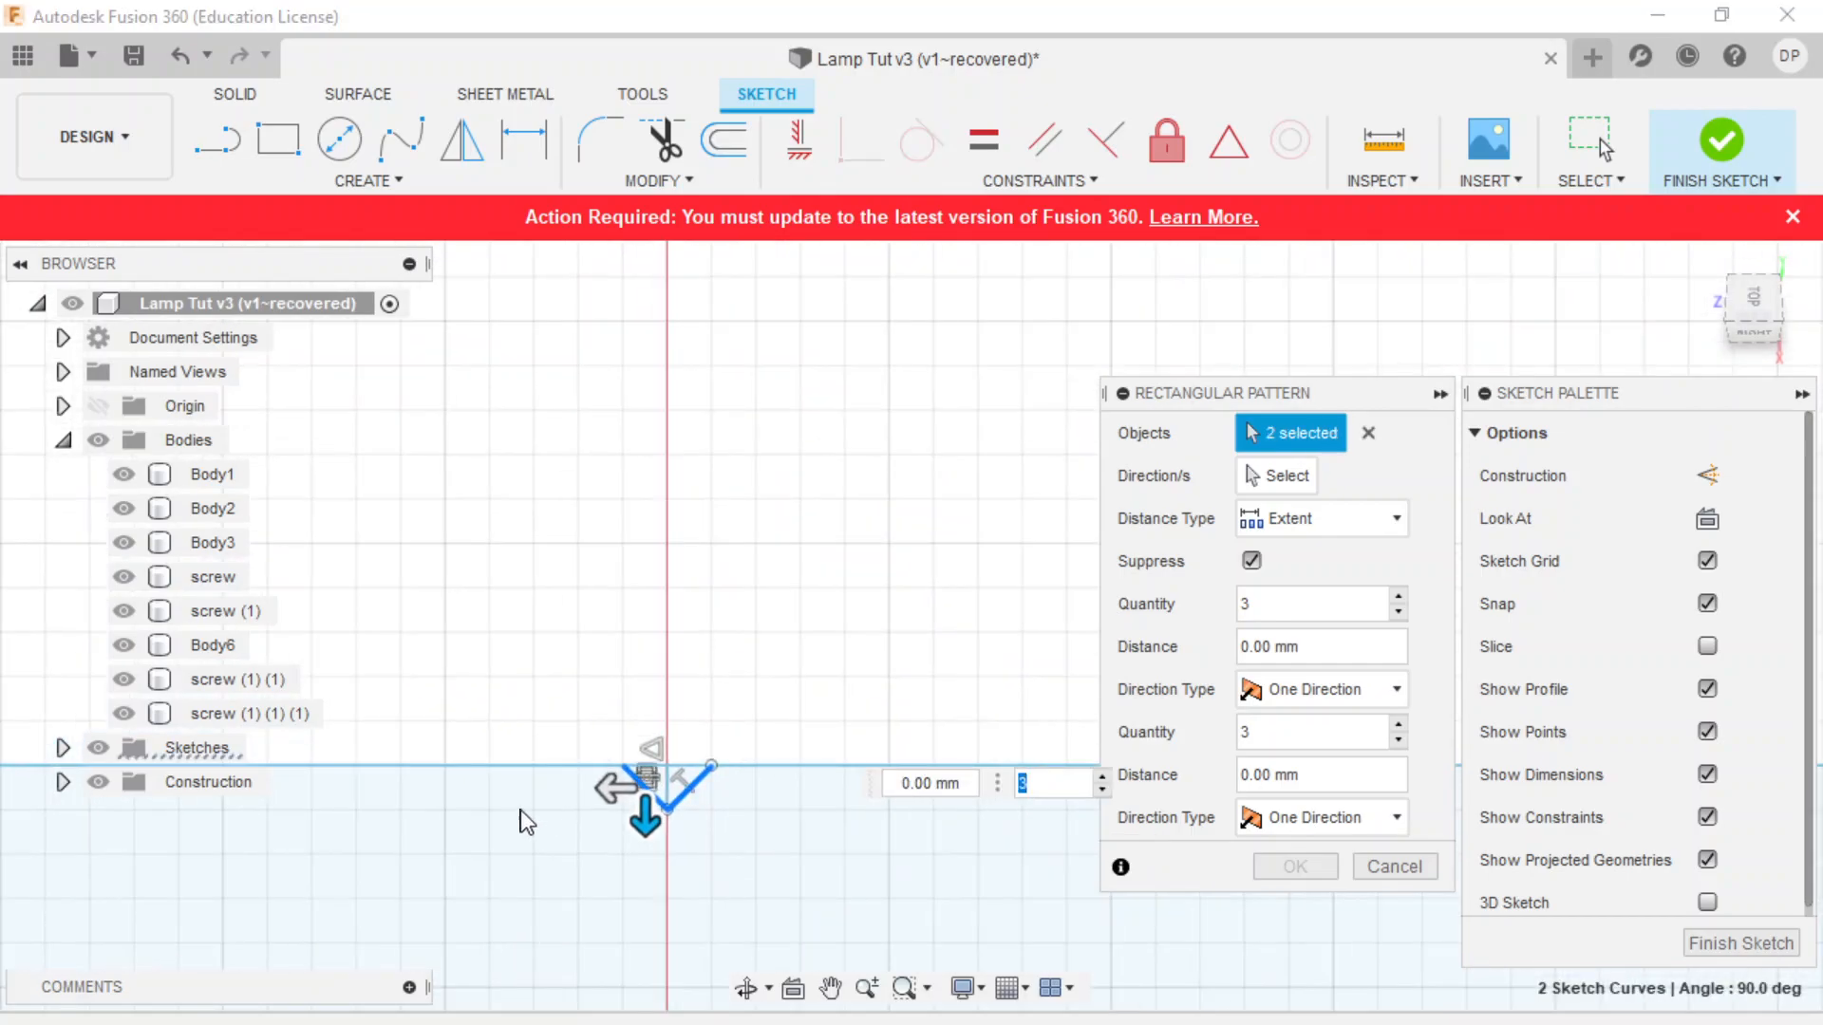
{"action": "scroll", "coordinate": [649, 584], "scroll_direction": "down", "scroll_amount": 3}
{"action": "scroll", "coordinate": [800, 544], "scroll_direction": "down", "scroll_amount": 2}
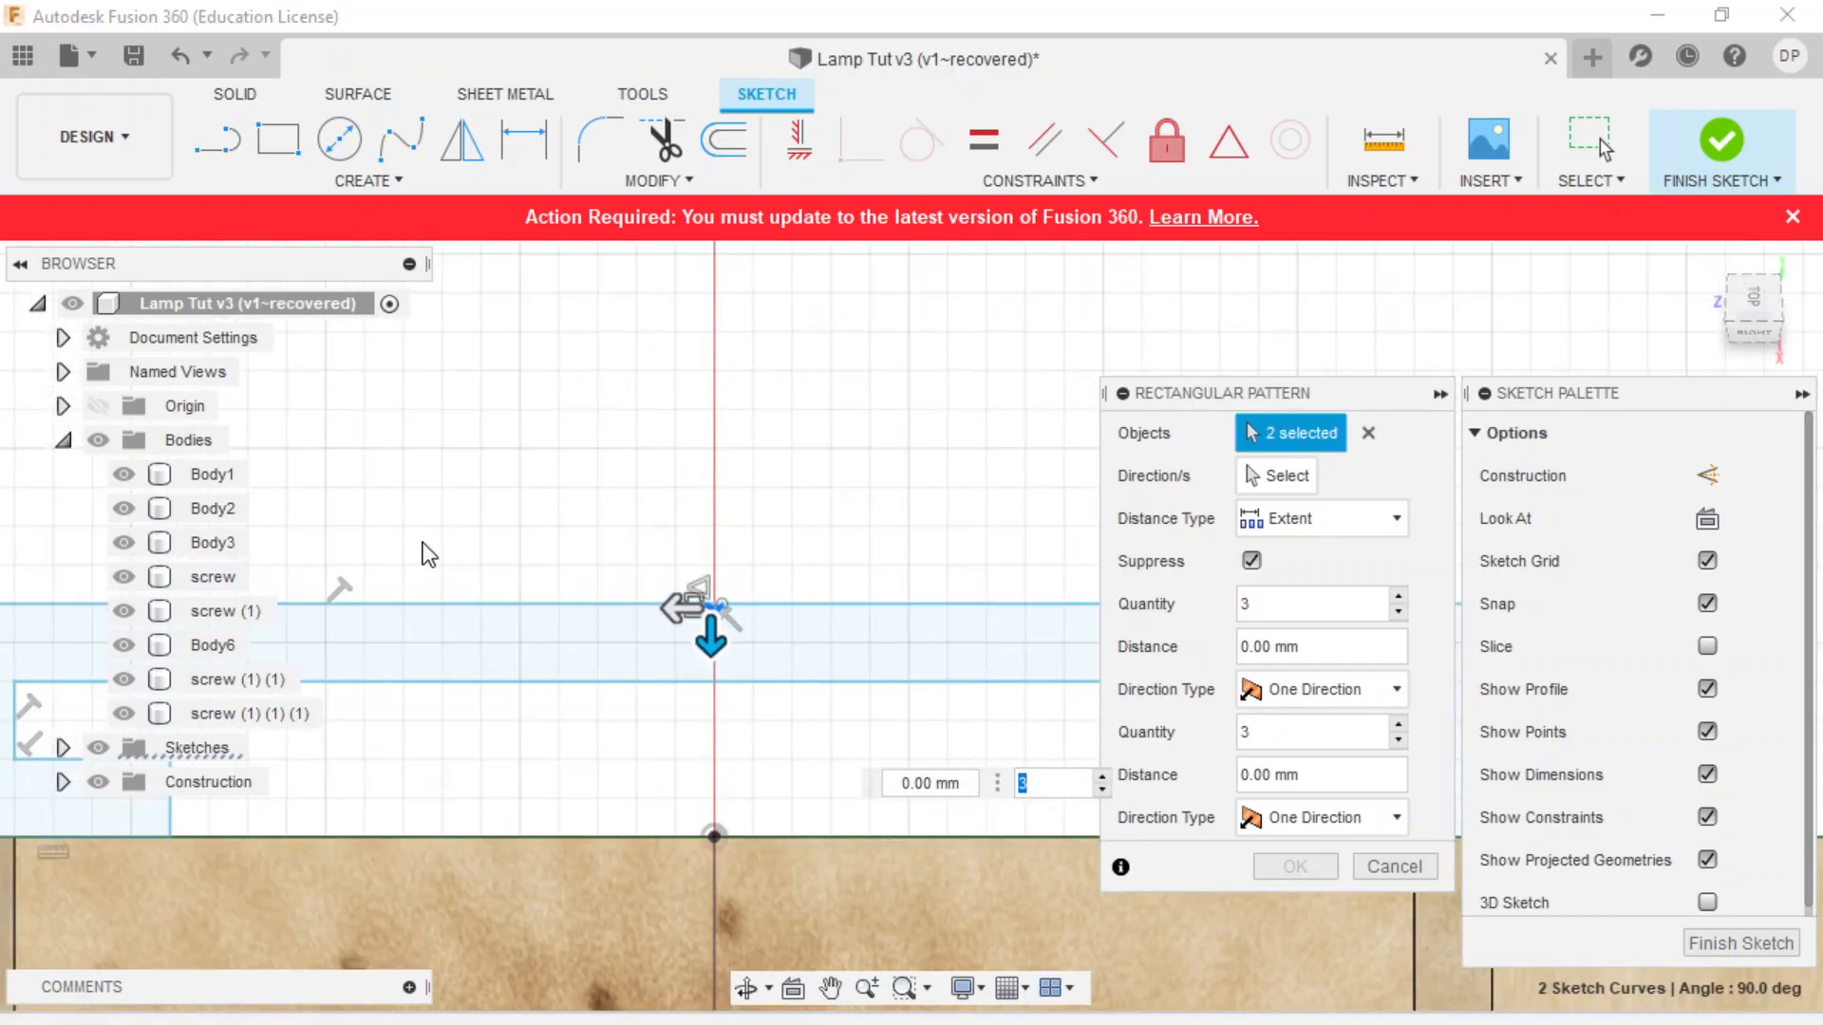
{"action": "scroll", "coordinate": [417, 534], "scroll_direction": "up", "scroll_amount": 2}
{"action": "scroll", "coordinate": [858, 798], "scroll_direction": "down", "scroll_amount": 3}
{"action": "scroll", "coordinate": [538, 705], "scroll_direction": "down", "scroll_amount": 2}
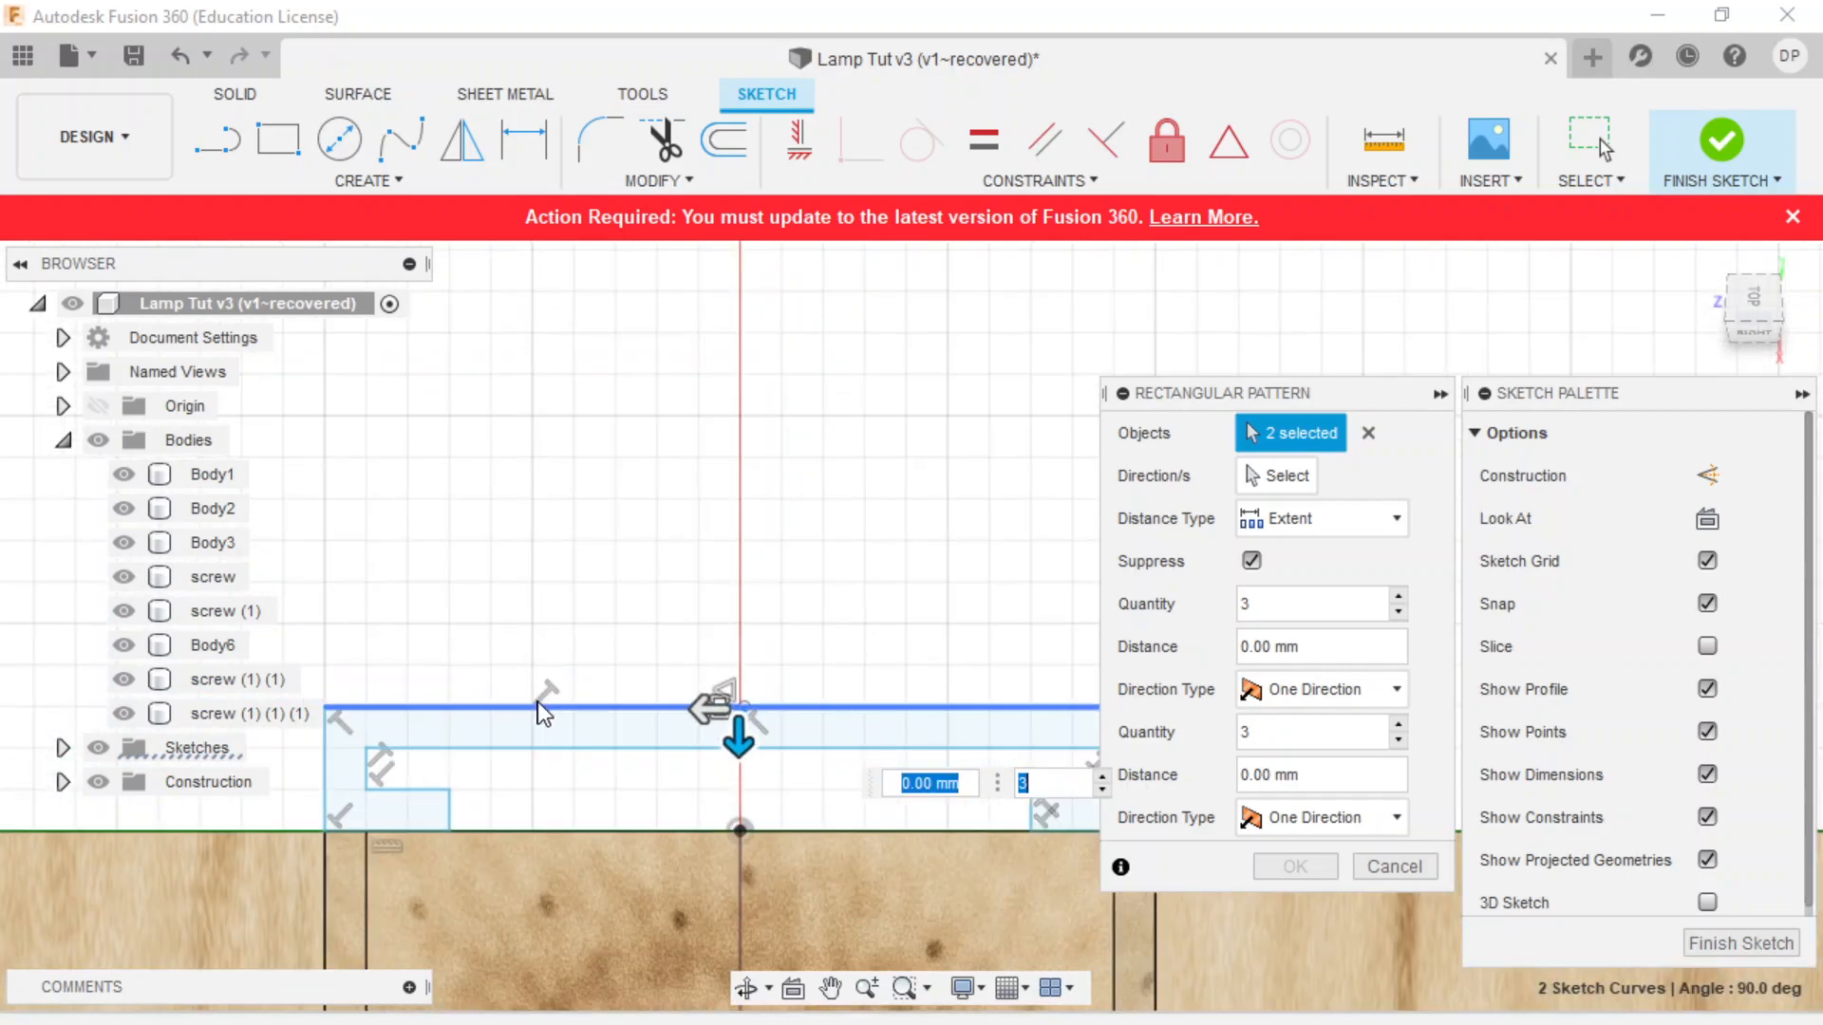
{"action": "scroll", "coordinate": [365, 642], "scroll_direction": "up", "scroll_amount": 3}
{"action": "scroll", "coordinate": [828, 821], "scroll_direction": "down", "scroll_amount": 2}
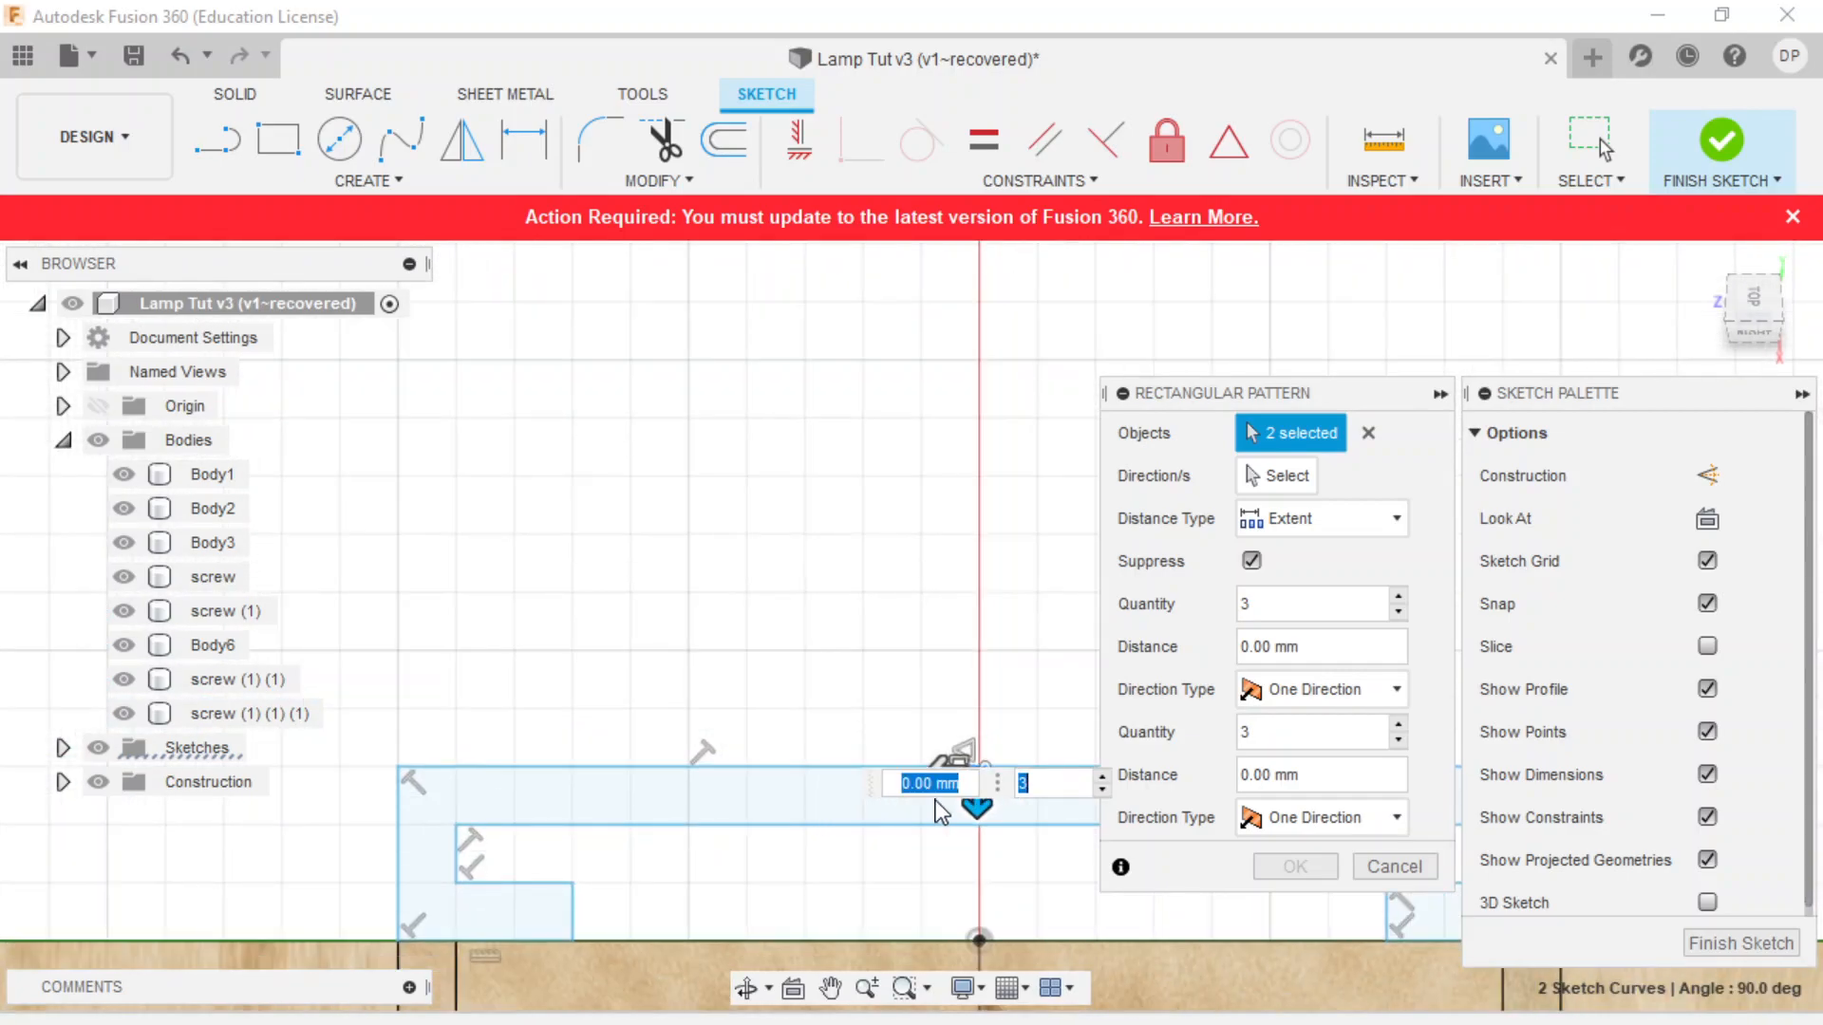
{"action": "scroll", "coordinate": [931, 746], "scroll_direction": "down", "scroll_amount": 1}
{"action": "scroll", "coordinate": [892, 881], "scroll_direction": "up", "scroll_amount": 2}
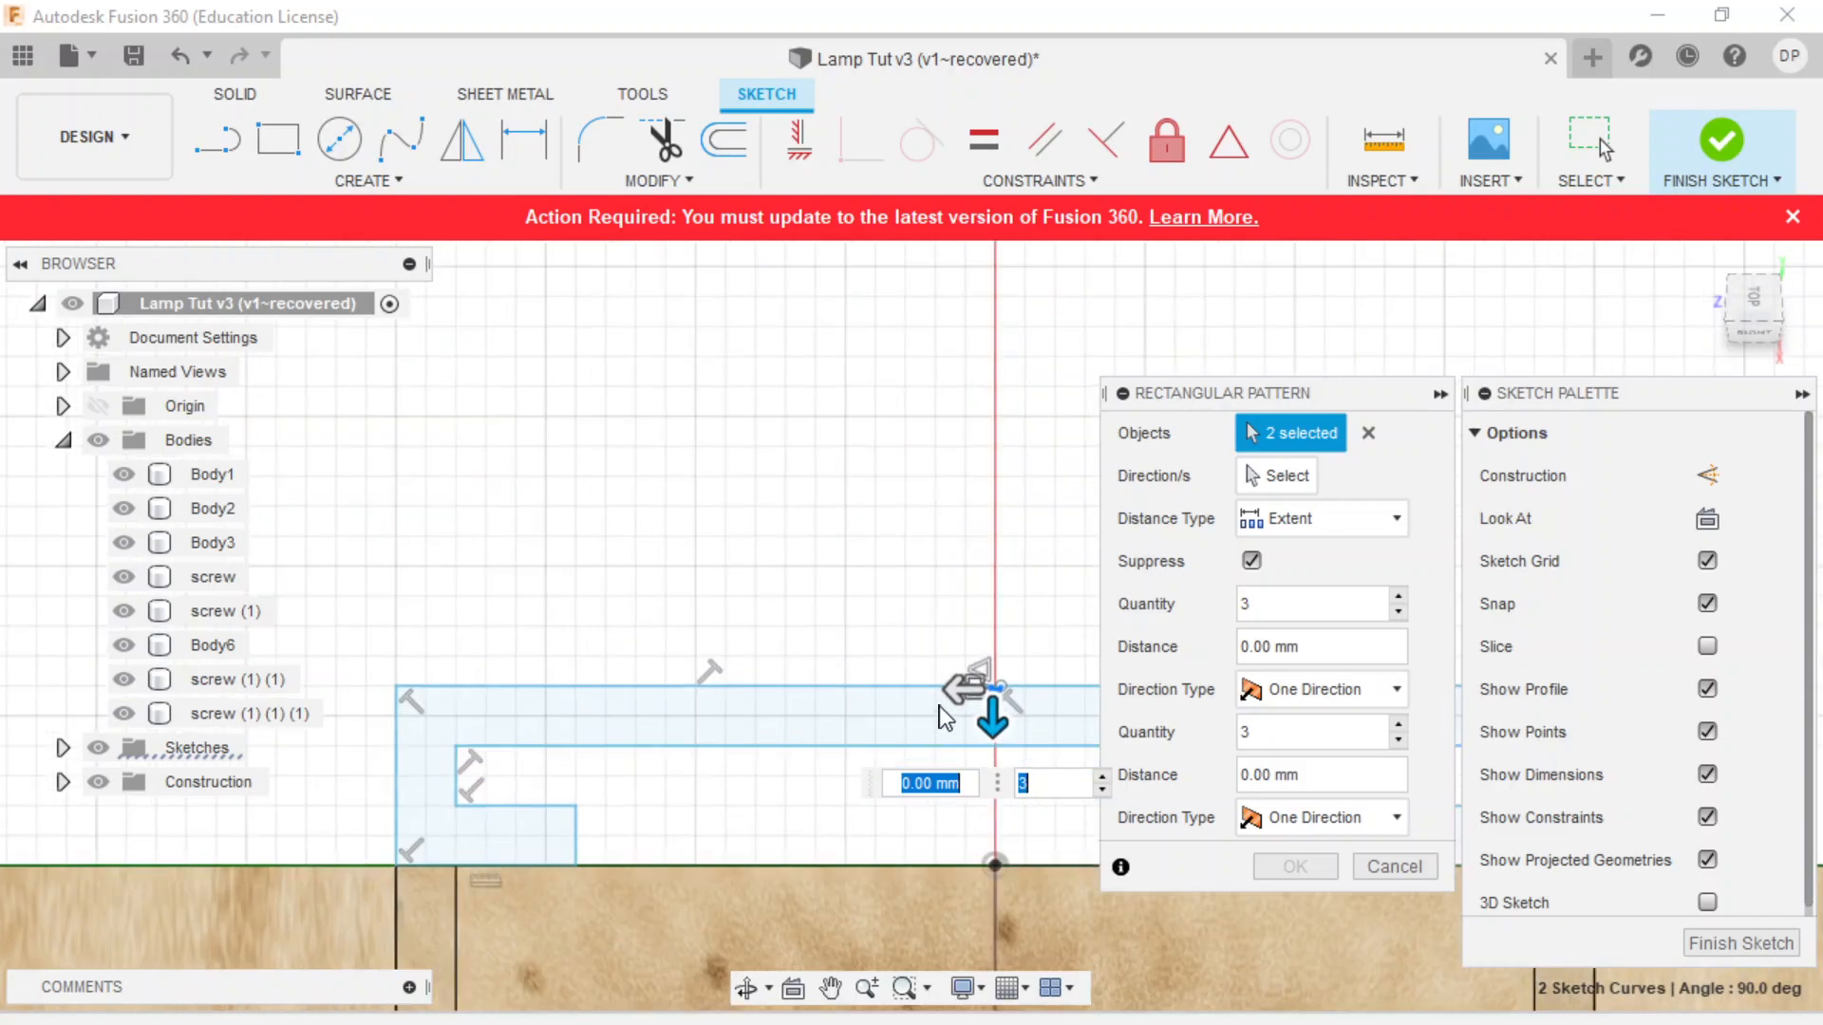
{"action": "left_click_drag", "start_coordinate": [963, 688], "coordinate": [466, 687]}
{"action": "key", "text": "Tab"}
{"action": "scroll", "coordinate": [581, 714], "scroll_direction": "up", "scroll_amount": 1}
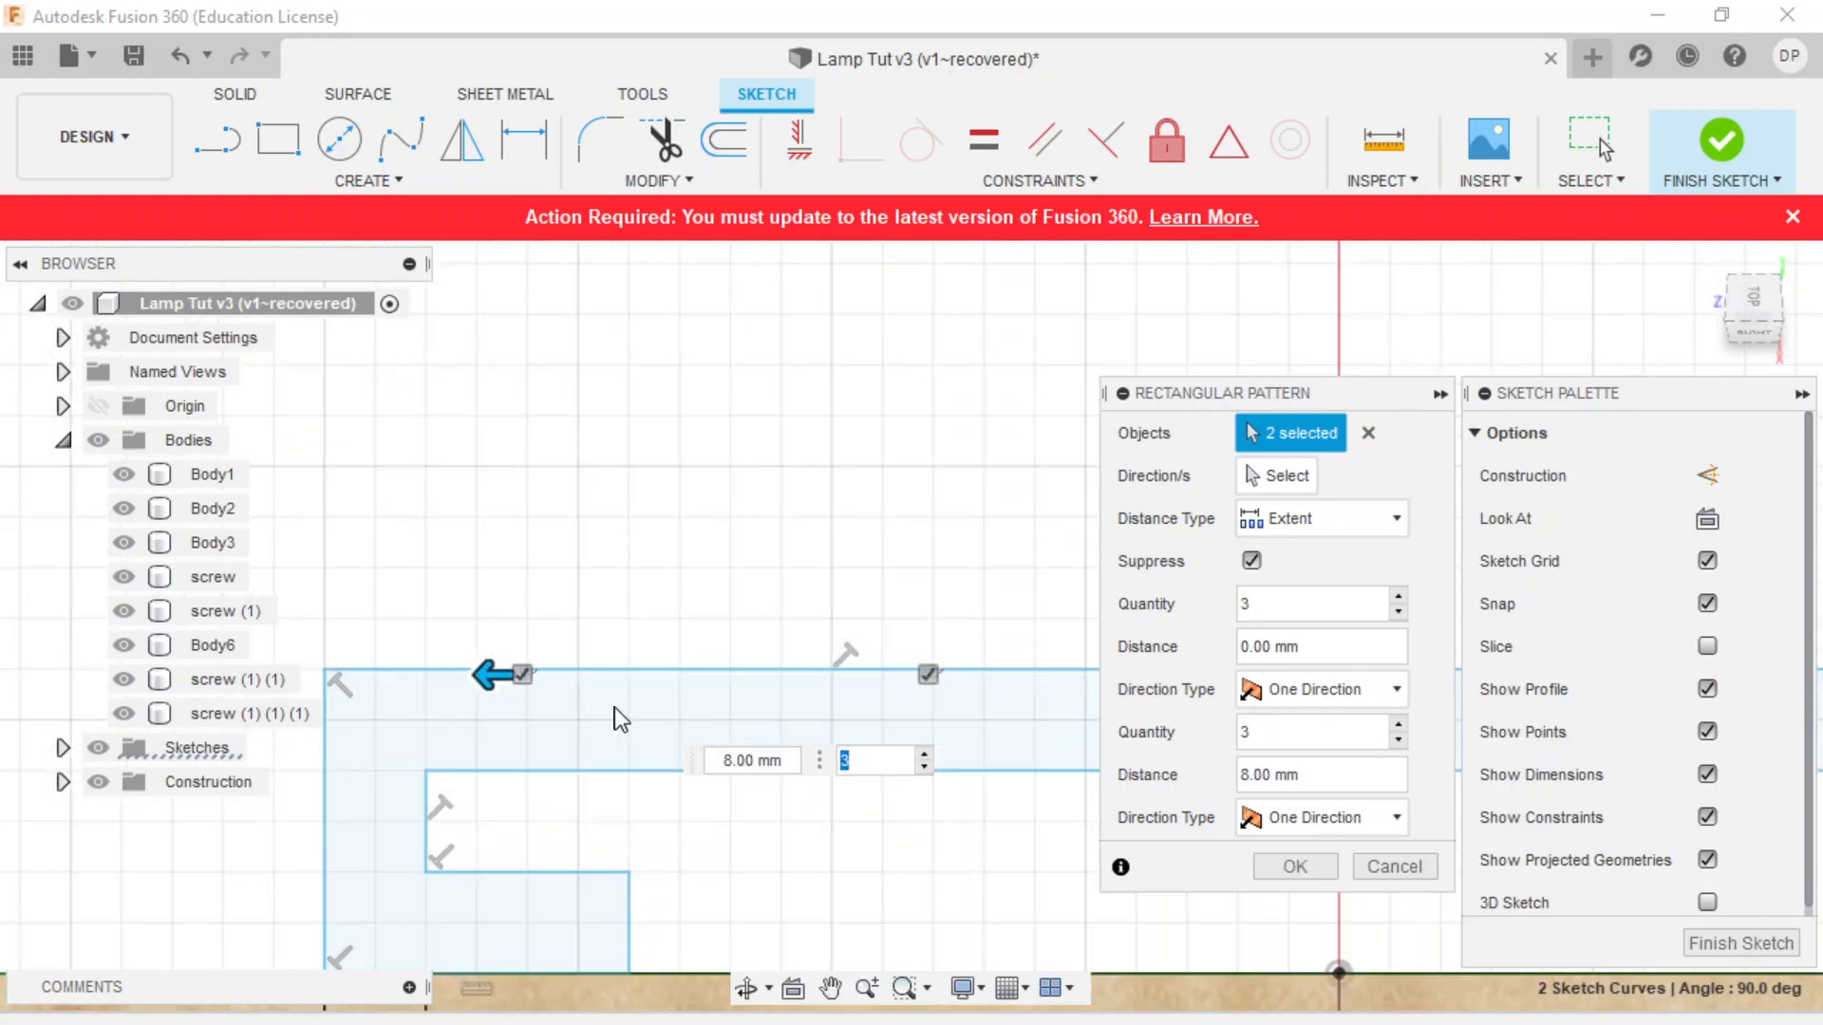
- Set the pattern direction along the outer edge to Symmetric so copies fall on both sides of the original notch
{"action": "scroll", "coordinate": [1007, 671], "scroll_direction": "up", "scroll_amount": 2}
{"action": "scroll", "coordinate": [954, 617], "scroll_direction": "up", "scroll_amount": 1}
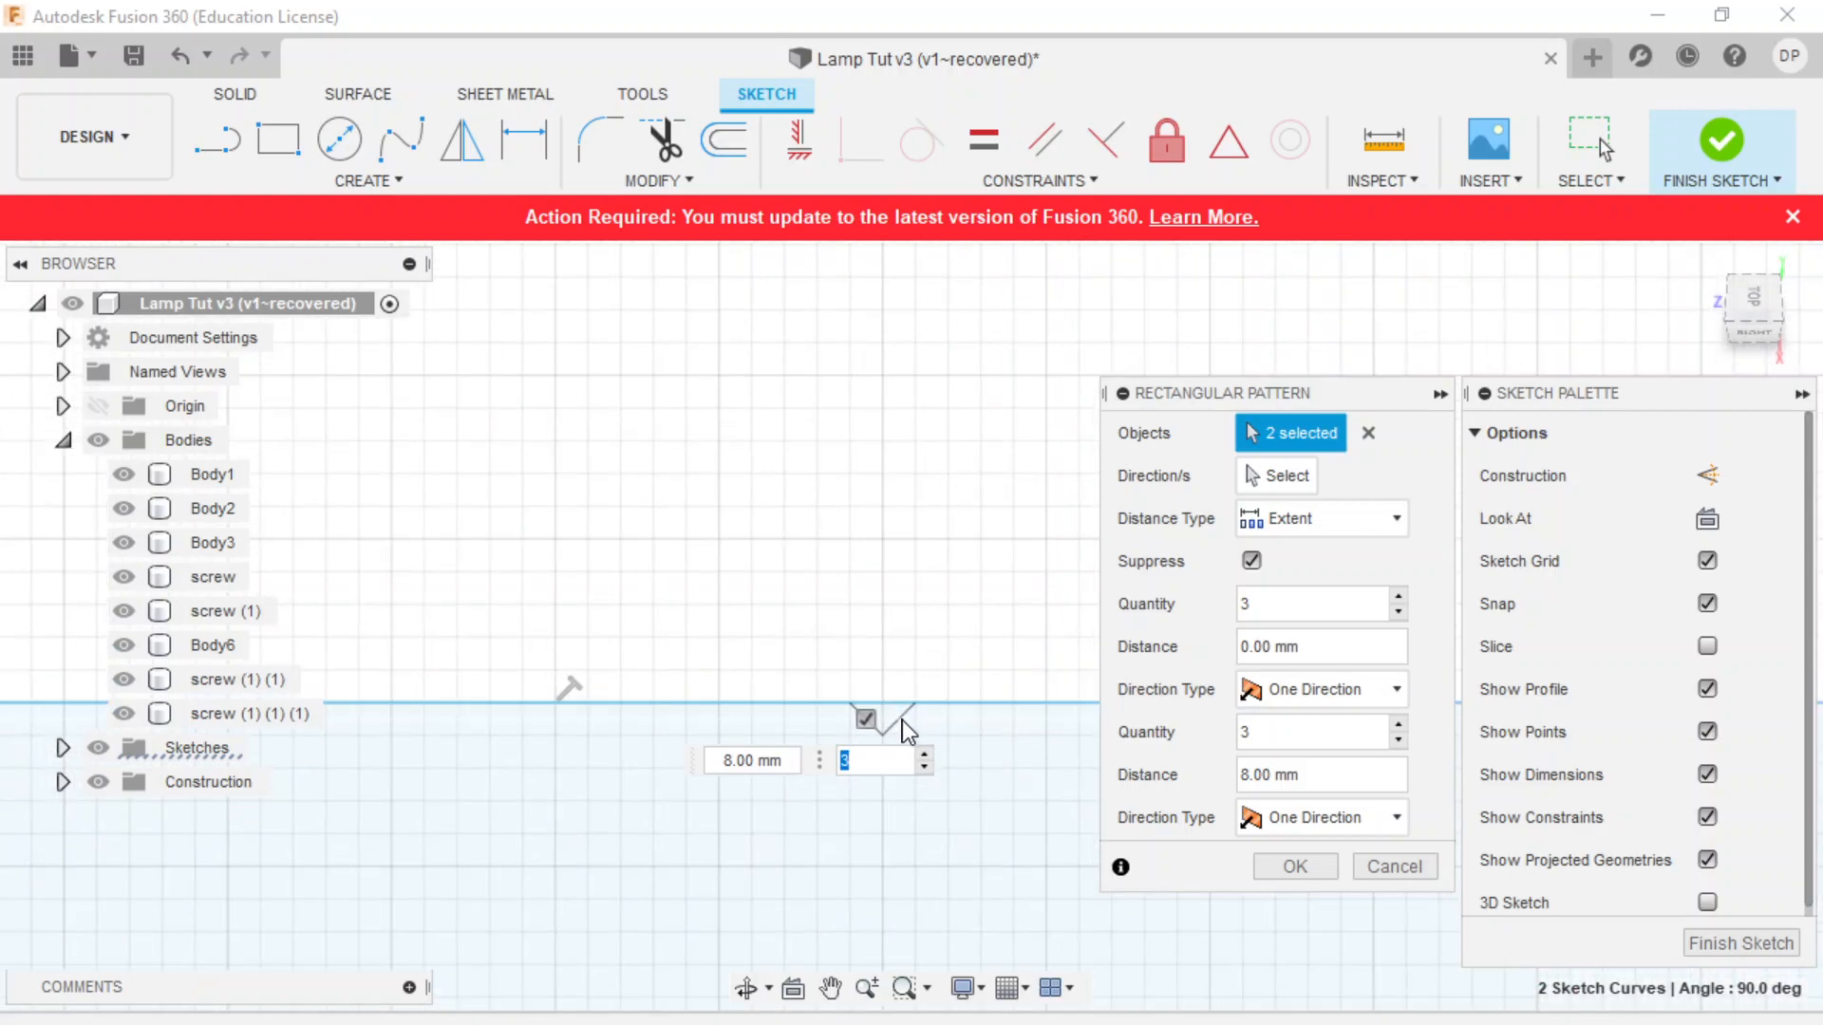
{"action": "scroll", "coordinate": [902, 720], "scroll_direction": "down", "scroll_amount": 4}
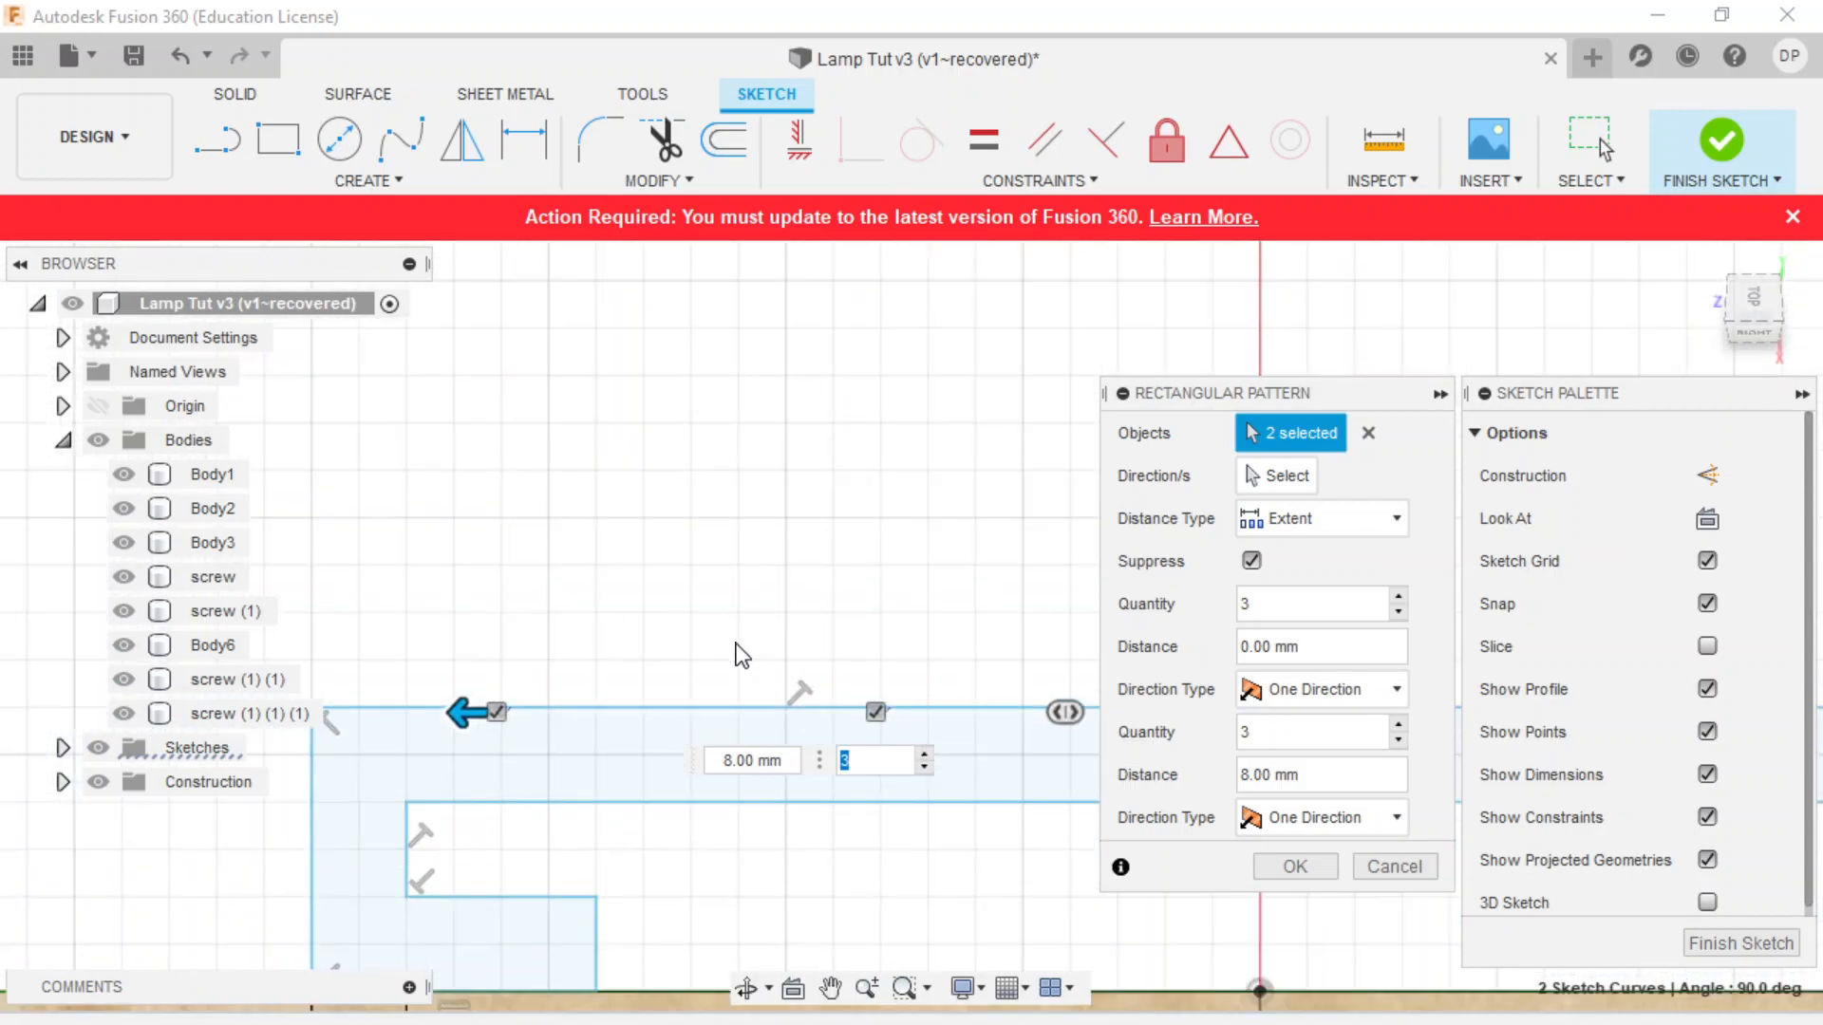
{"action": "scroll", "coordinate": [739, 648], "scroll_direction": "down", "scroll_amount": 2}
{"action": "scroll", "coordinate": [670, 677], "scroll_direction": "up", "scroll_amount": 2}
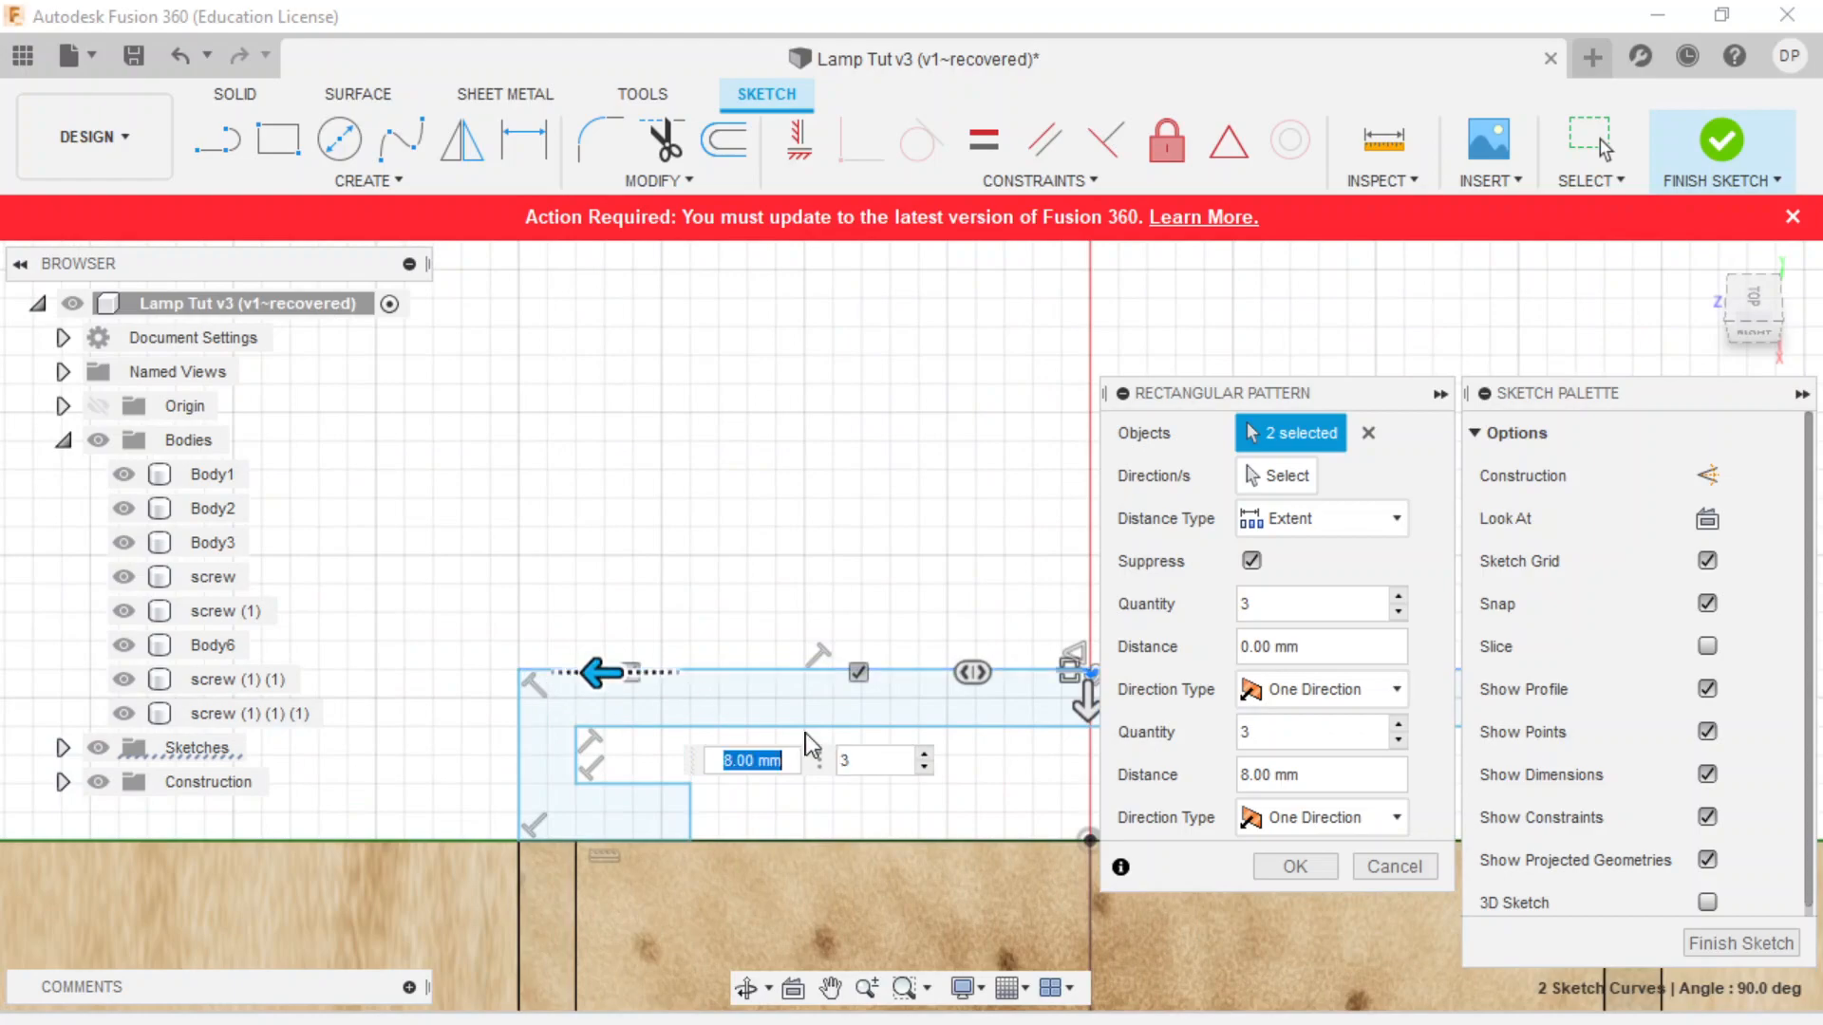
{"action": "left_click", "coordinate": [1301, 819]}
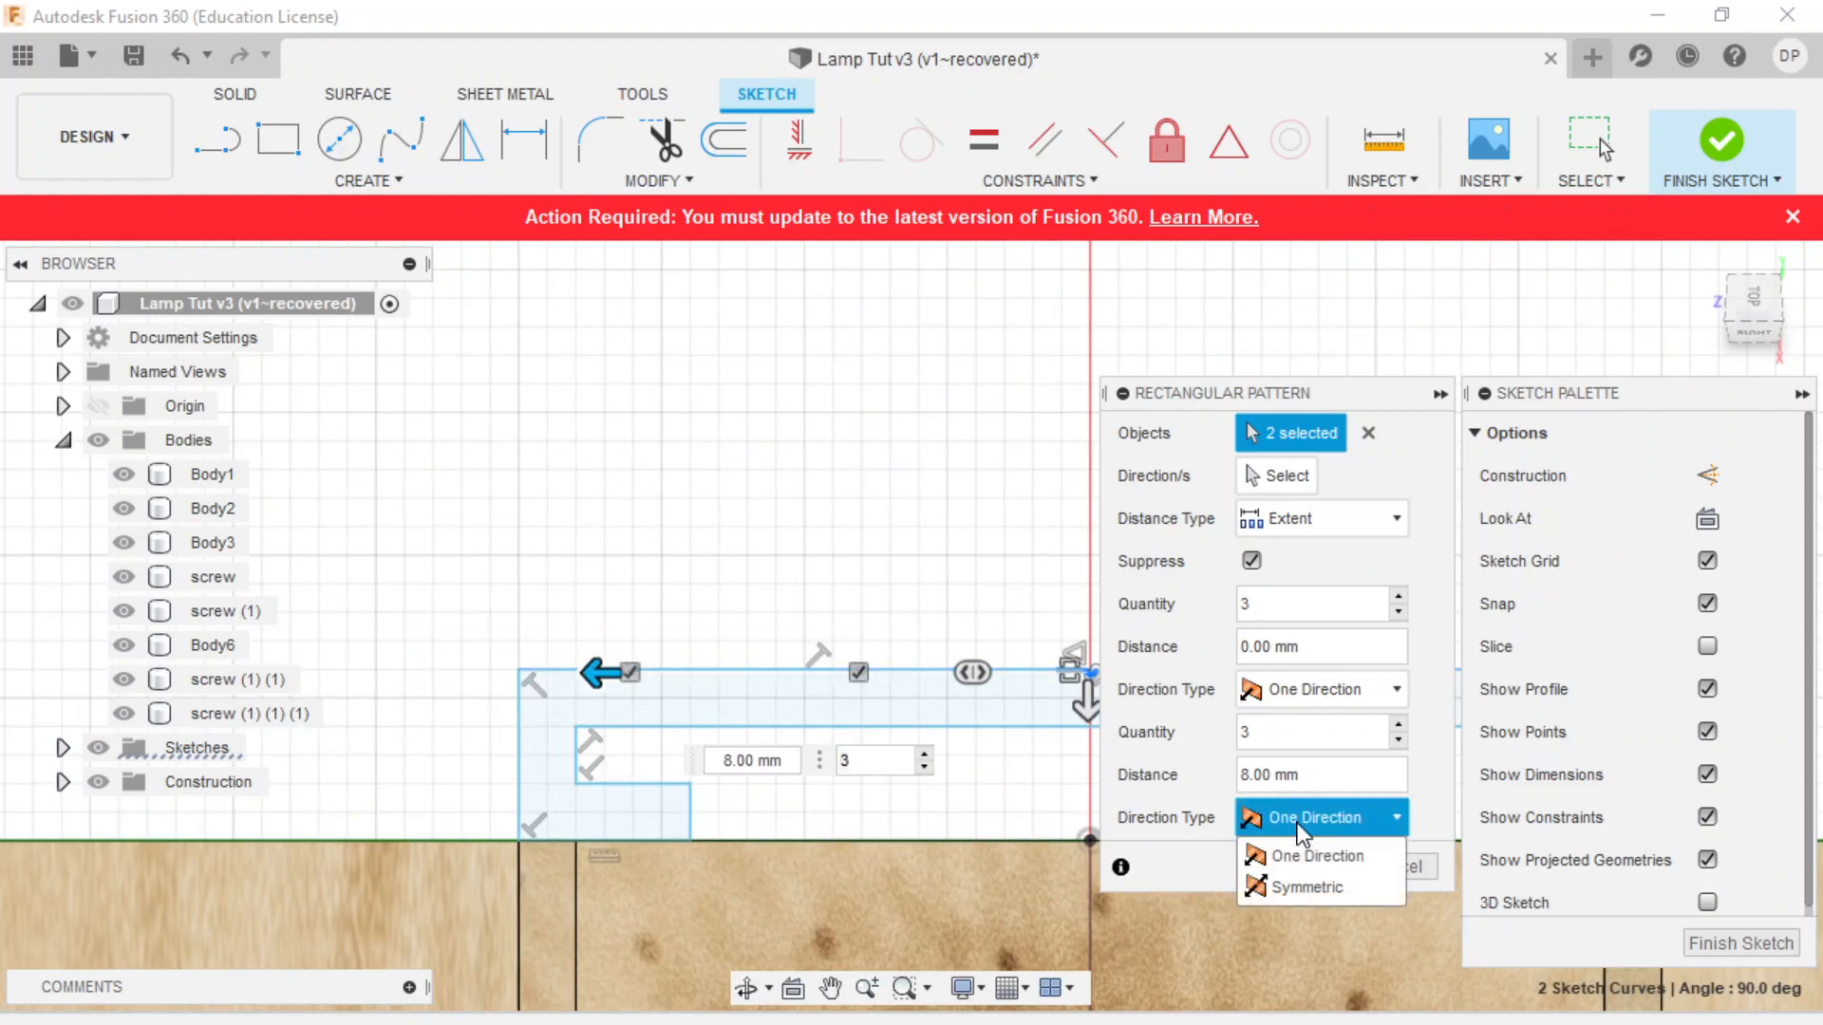
{"action": "left_click", "coordinate": [1304, 886]}
{"action": "scroll", "coordinate": [807, 686], "scroll_direction": "down", "scroll_amount": 4}
{"action": "scroll", "coordinate": [933, 605], "scroll_direction": "up", "scroll_amount": 3}
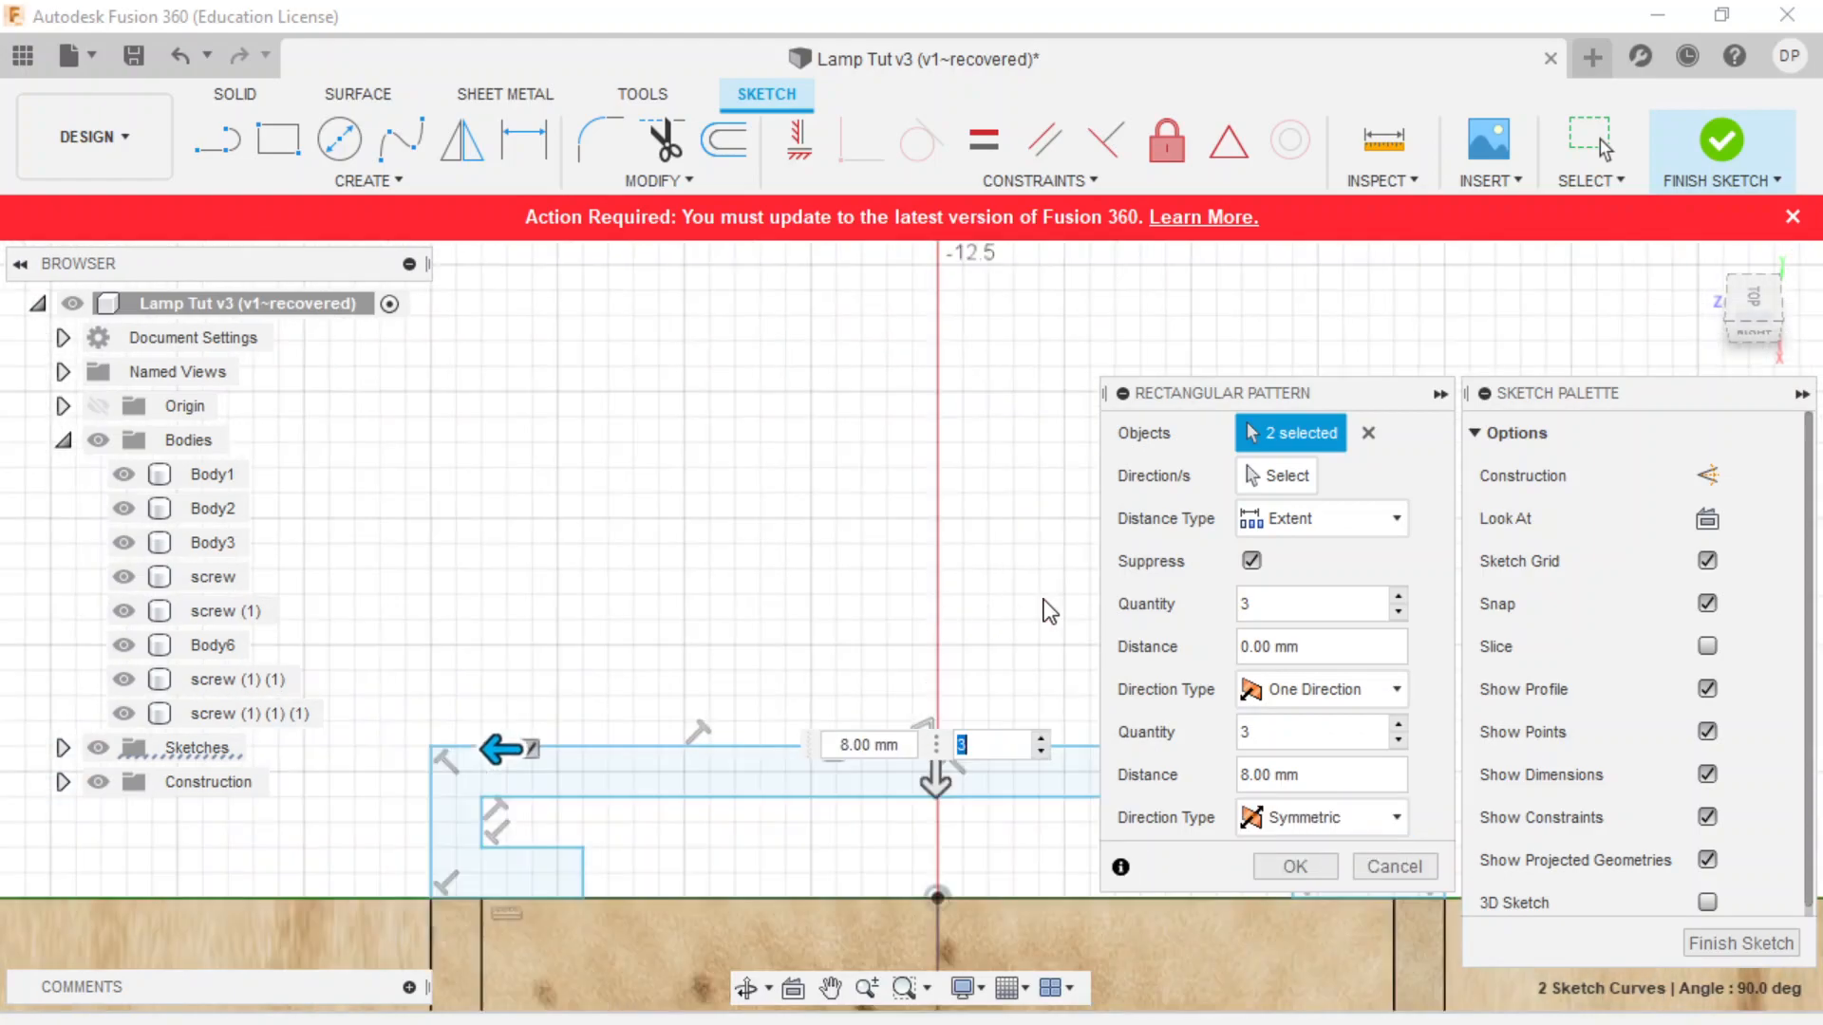
- Set the pattern's direction perpendicular to the outer edge to quantity 5 and Symmetric
{"action": "left_click", "coordinate": [1399, 596]}
{"action": "left_click", "coordinate": [1400, 597]}
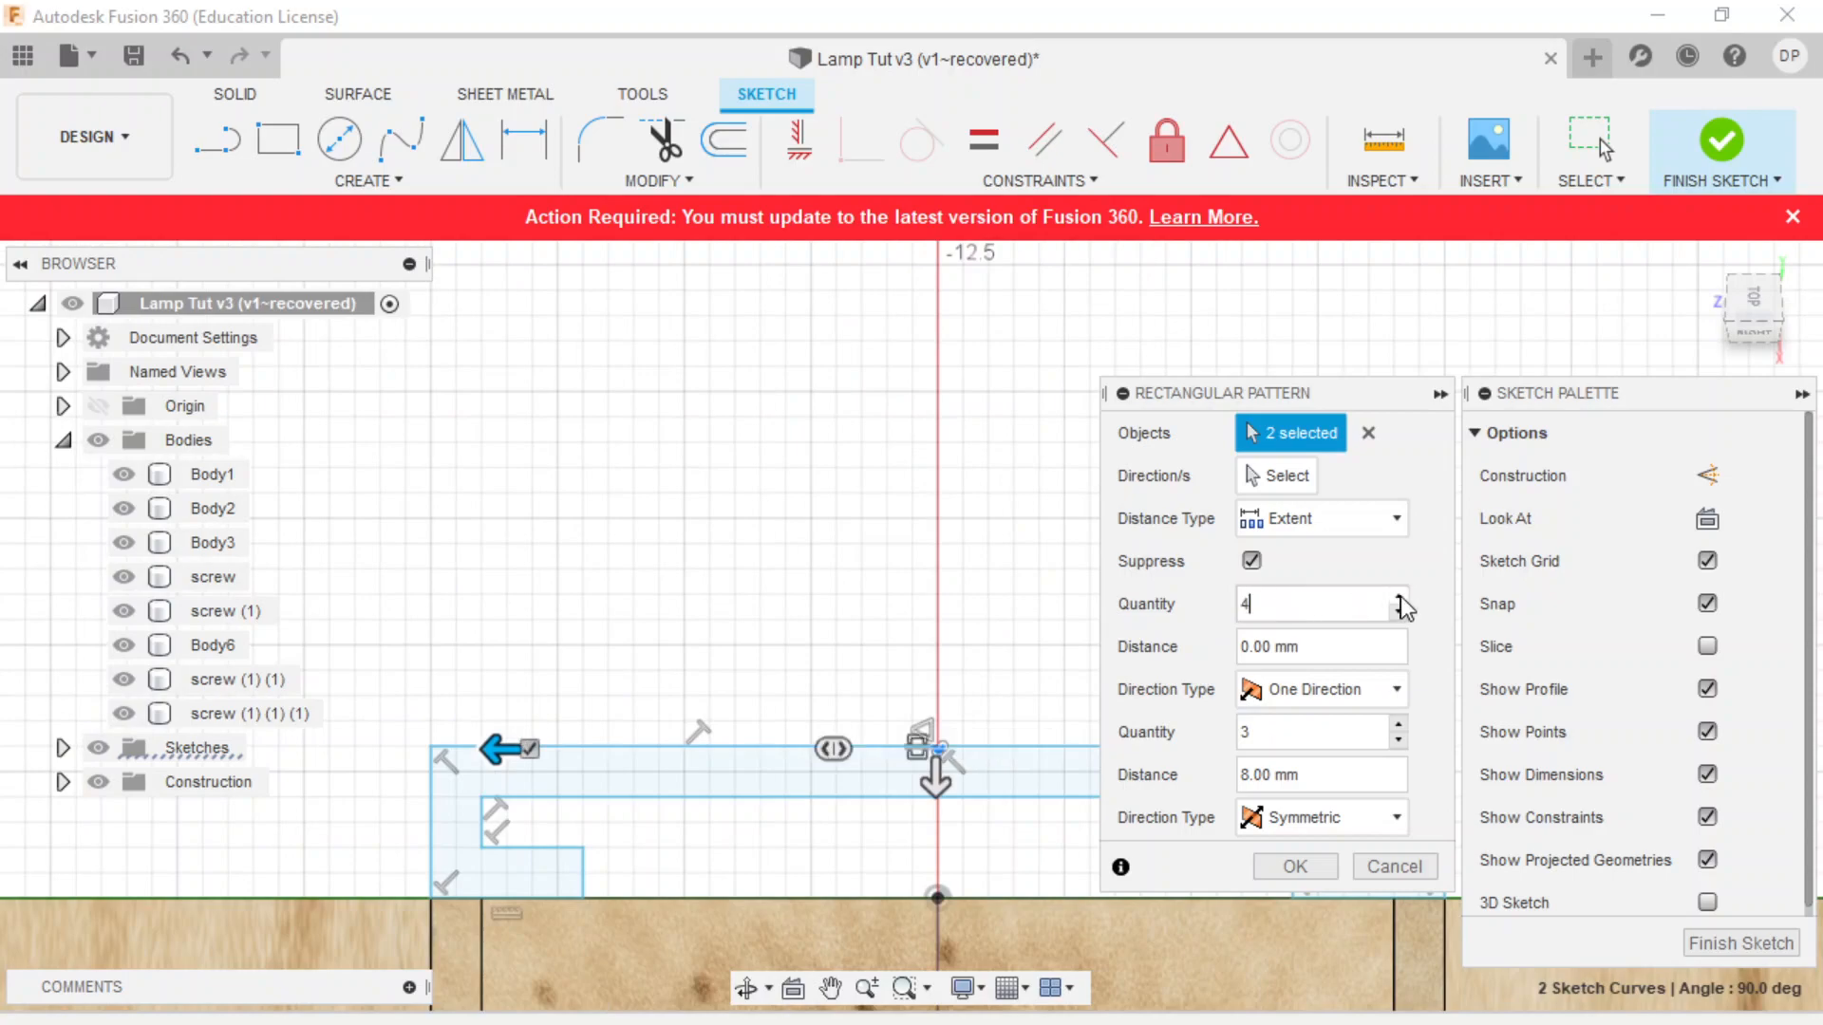
{"action": "scroll", "coordinate": [759, 759], "scroll_direction": "down", "scroll_amount": 3}
{"action": "scroll", "coordinate": [888, 822], "scroll_direction": "up", "scroll_amount": 6}
{"action": "scroll", "coordinate": [841, 765], "scroll_direction": "down", "scroll_amount": 6}
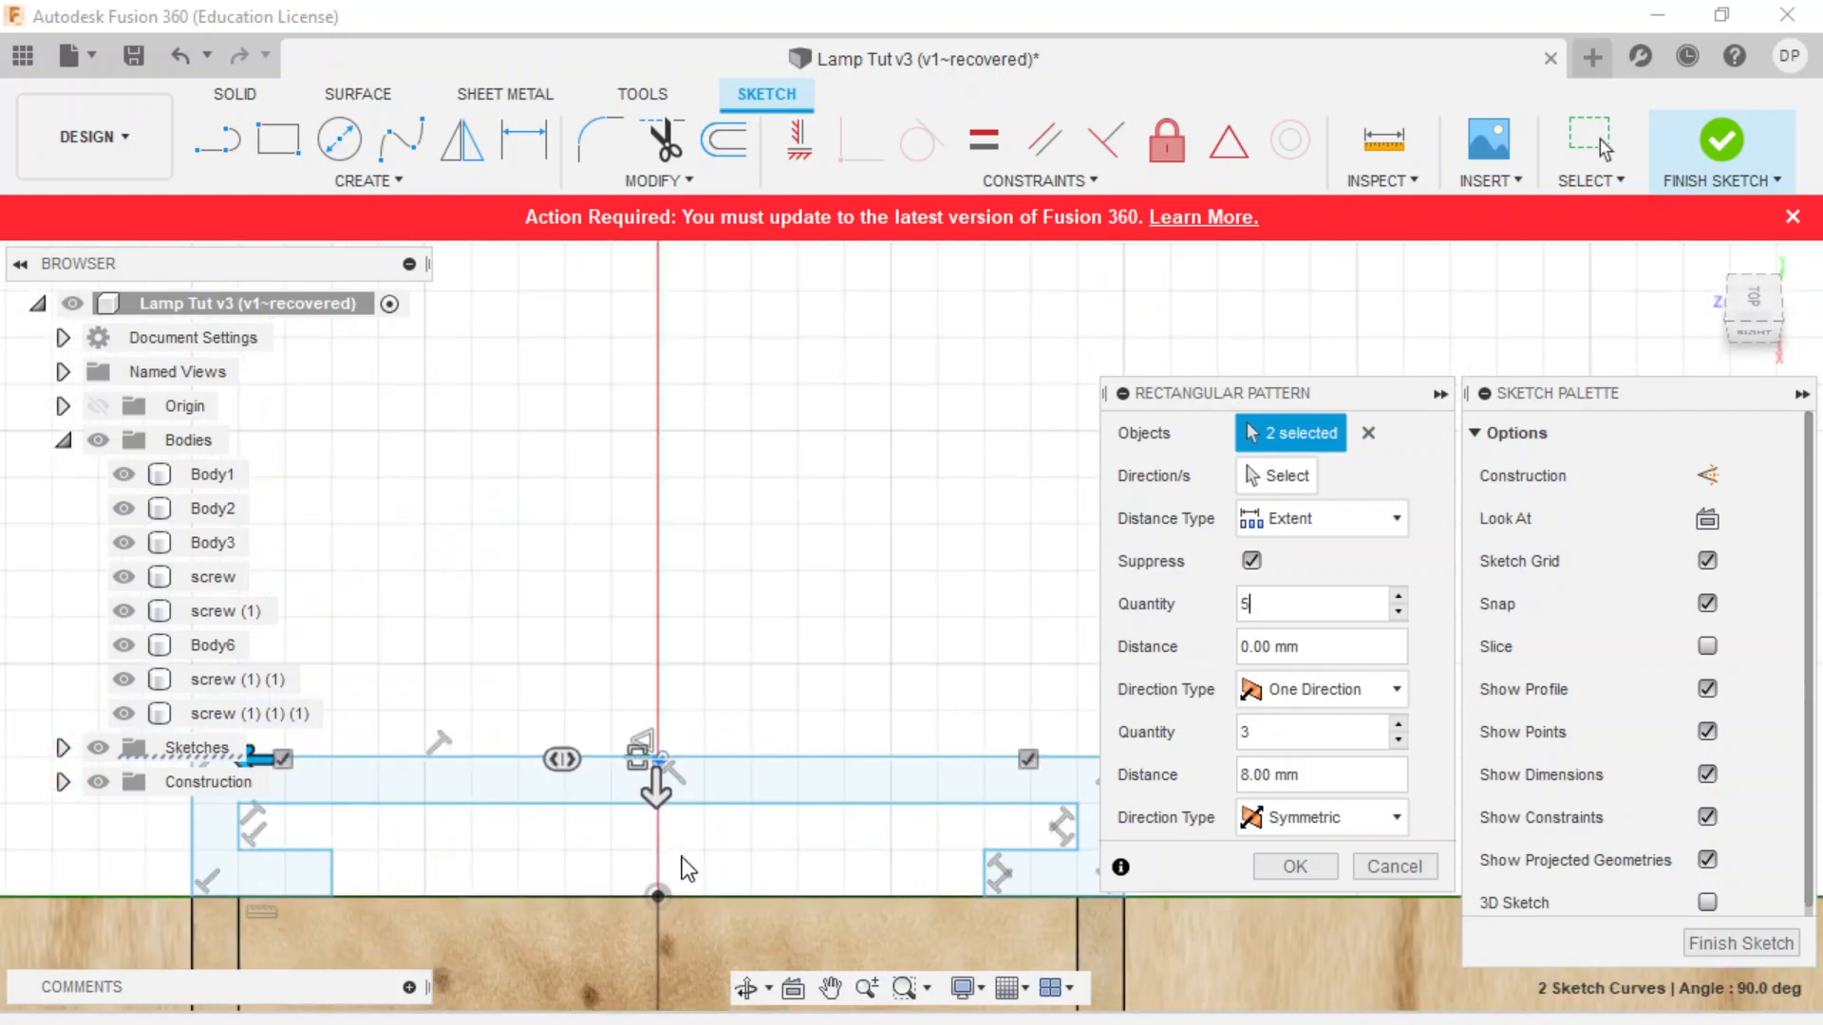
{"action": "scroll", "coordinate": [511, 879], "scroll_direction": "up", "scroll_amount": 5}
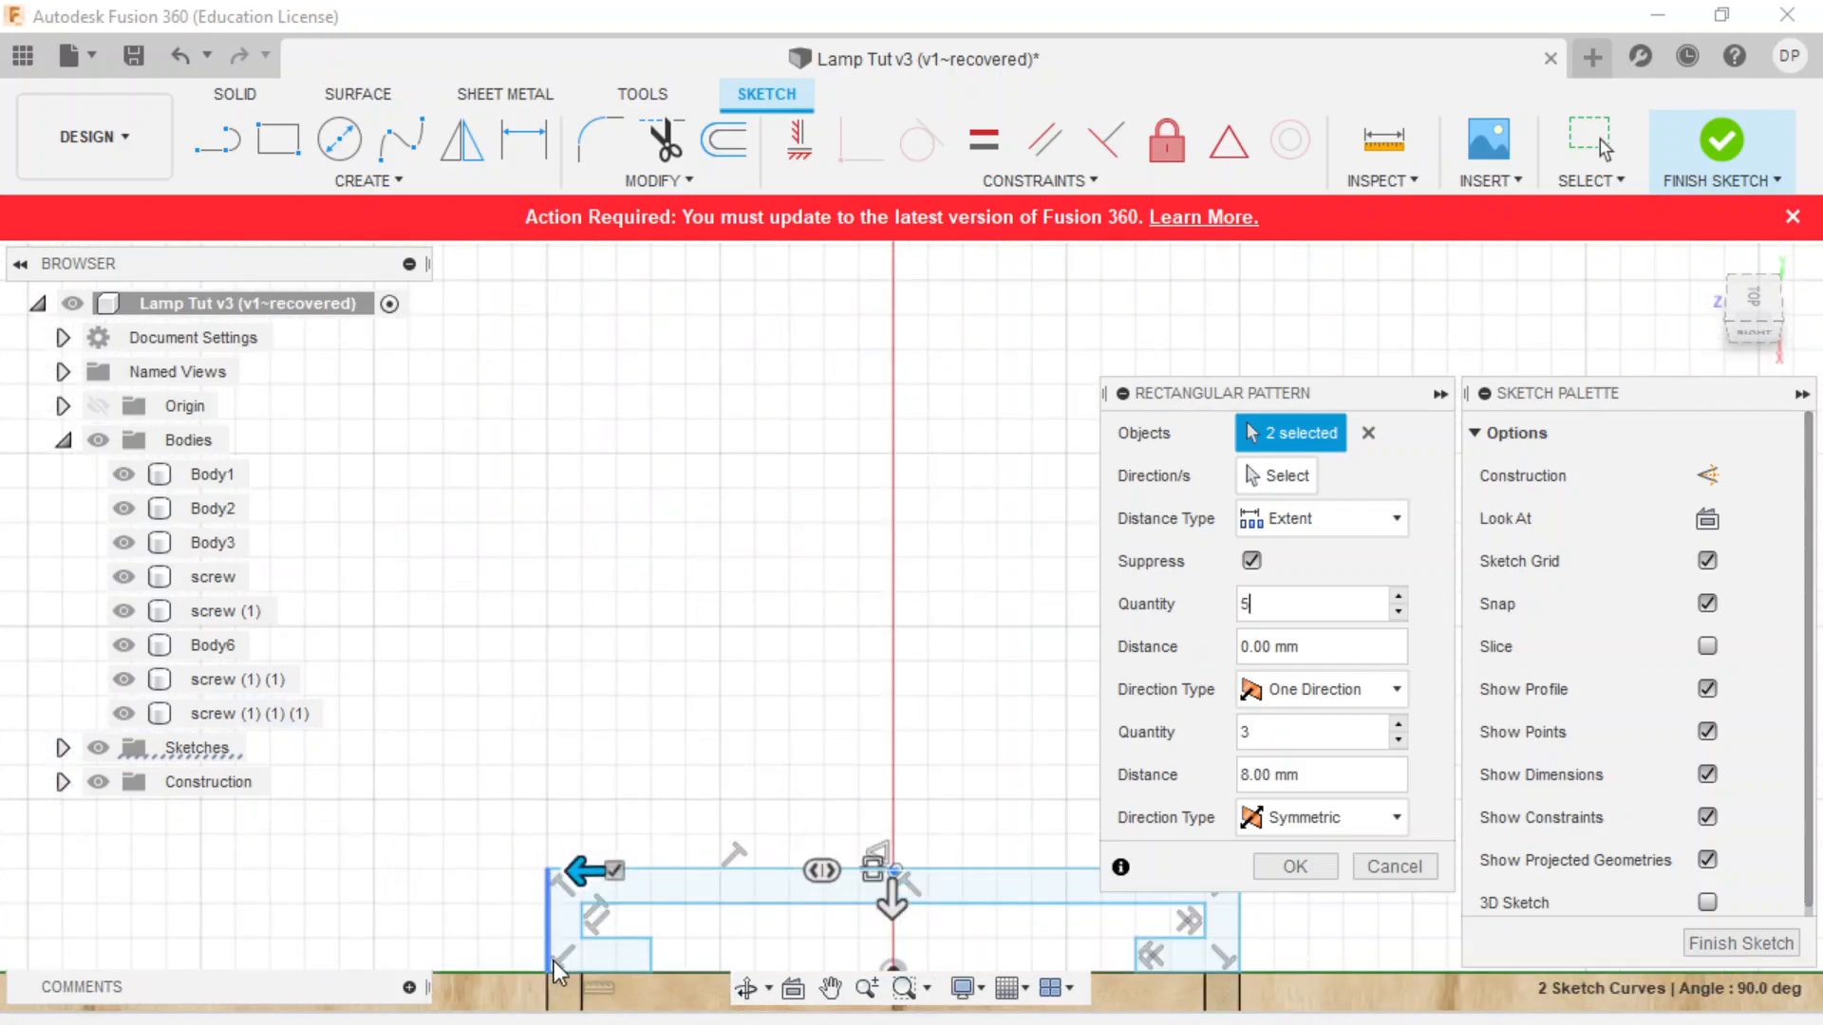
{"action": "scroll", "coordinate": [666, 704], "scroll_direction": "up", "scroll_amount": 1}
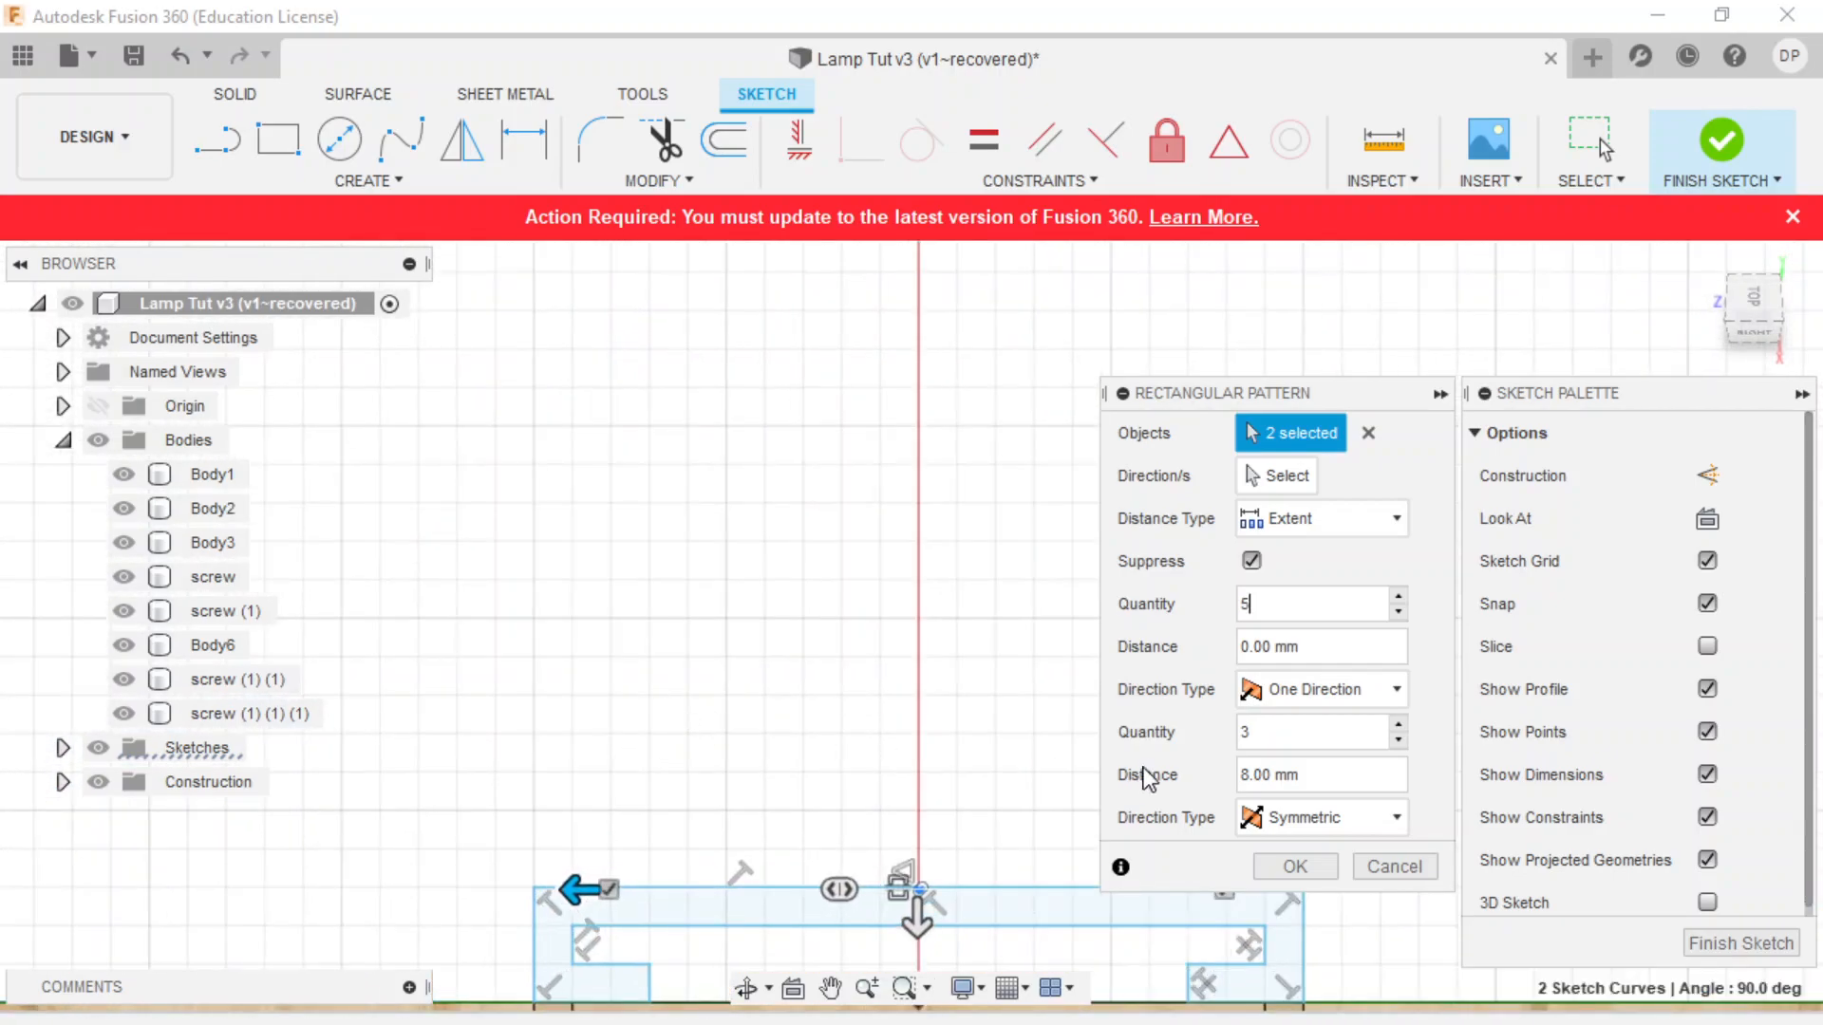
{"action": "left_click", "coordinate": [1350, 687]}
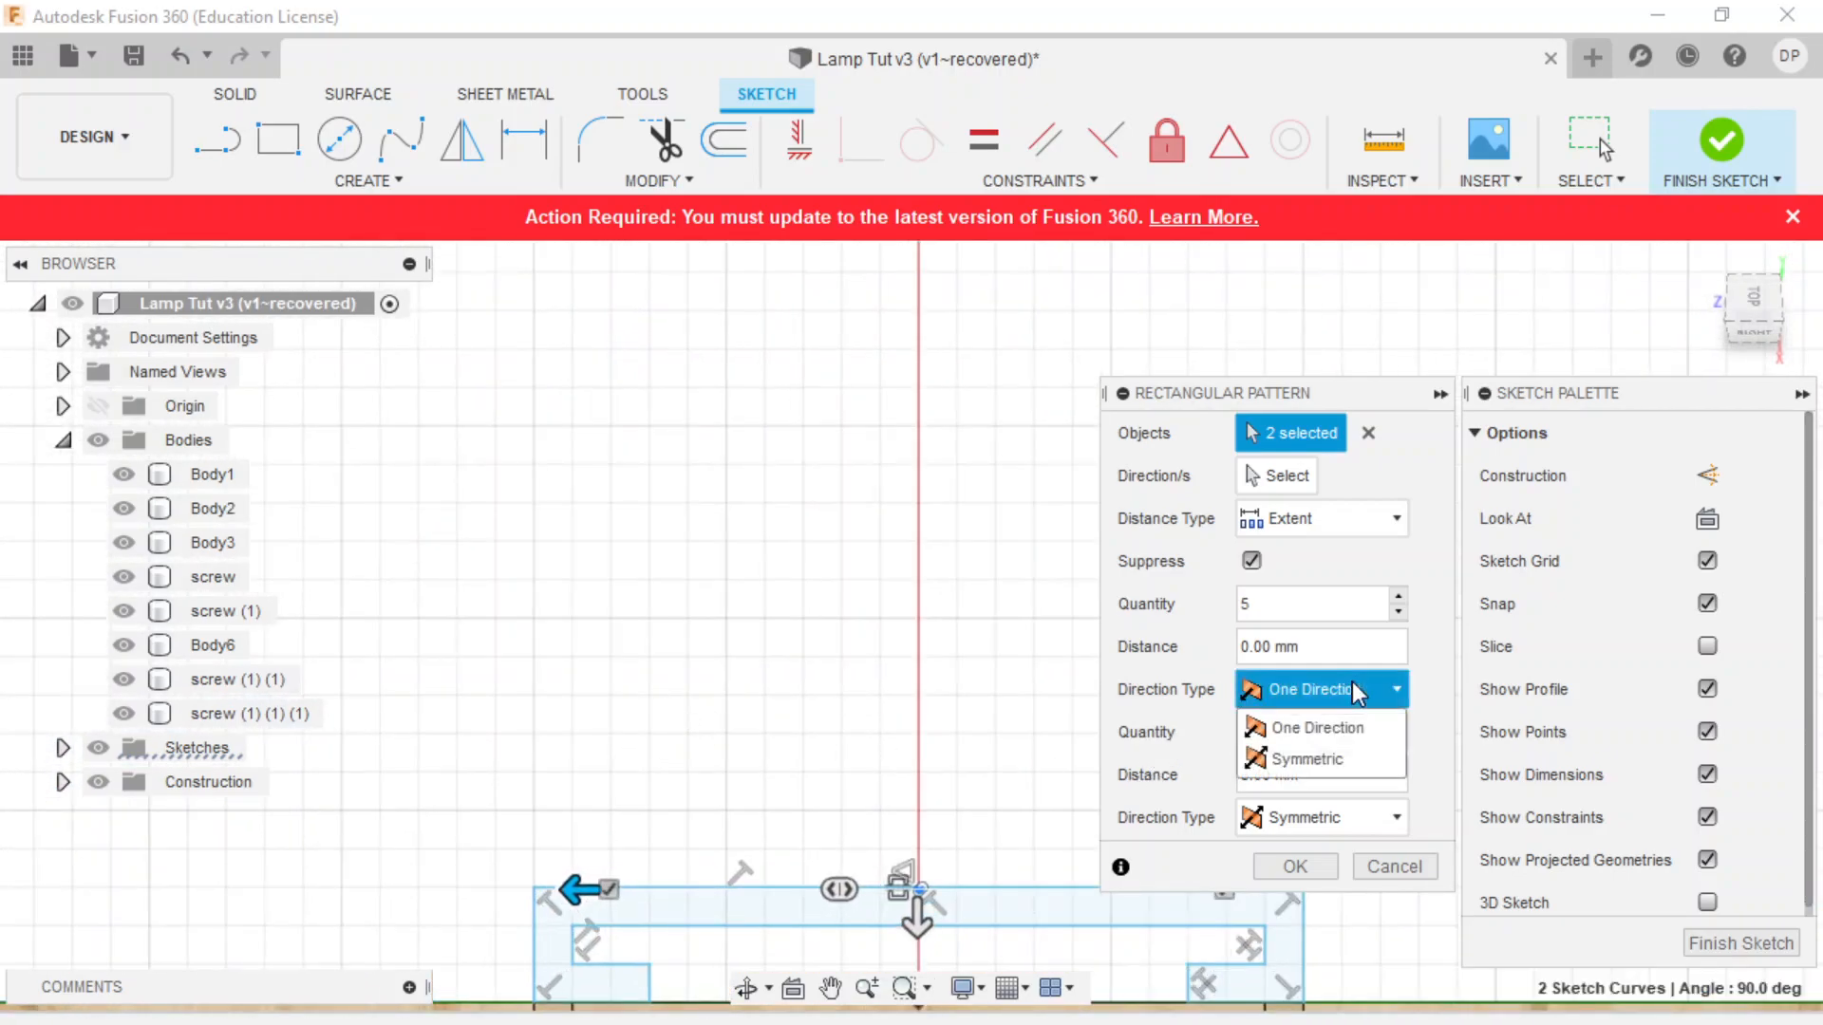
{"action": "left_click", "coordinate": [1348, 756]}
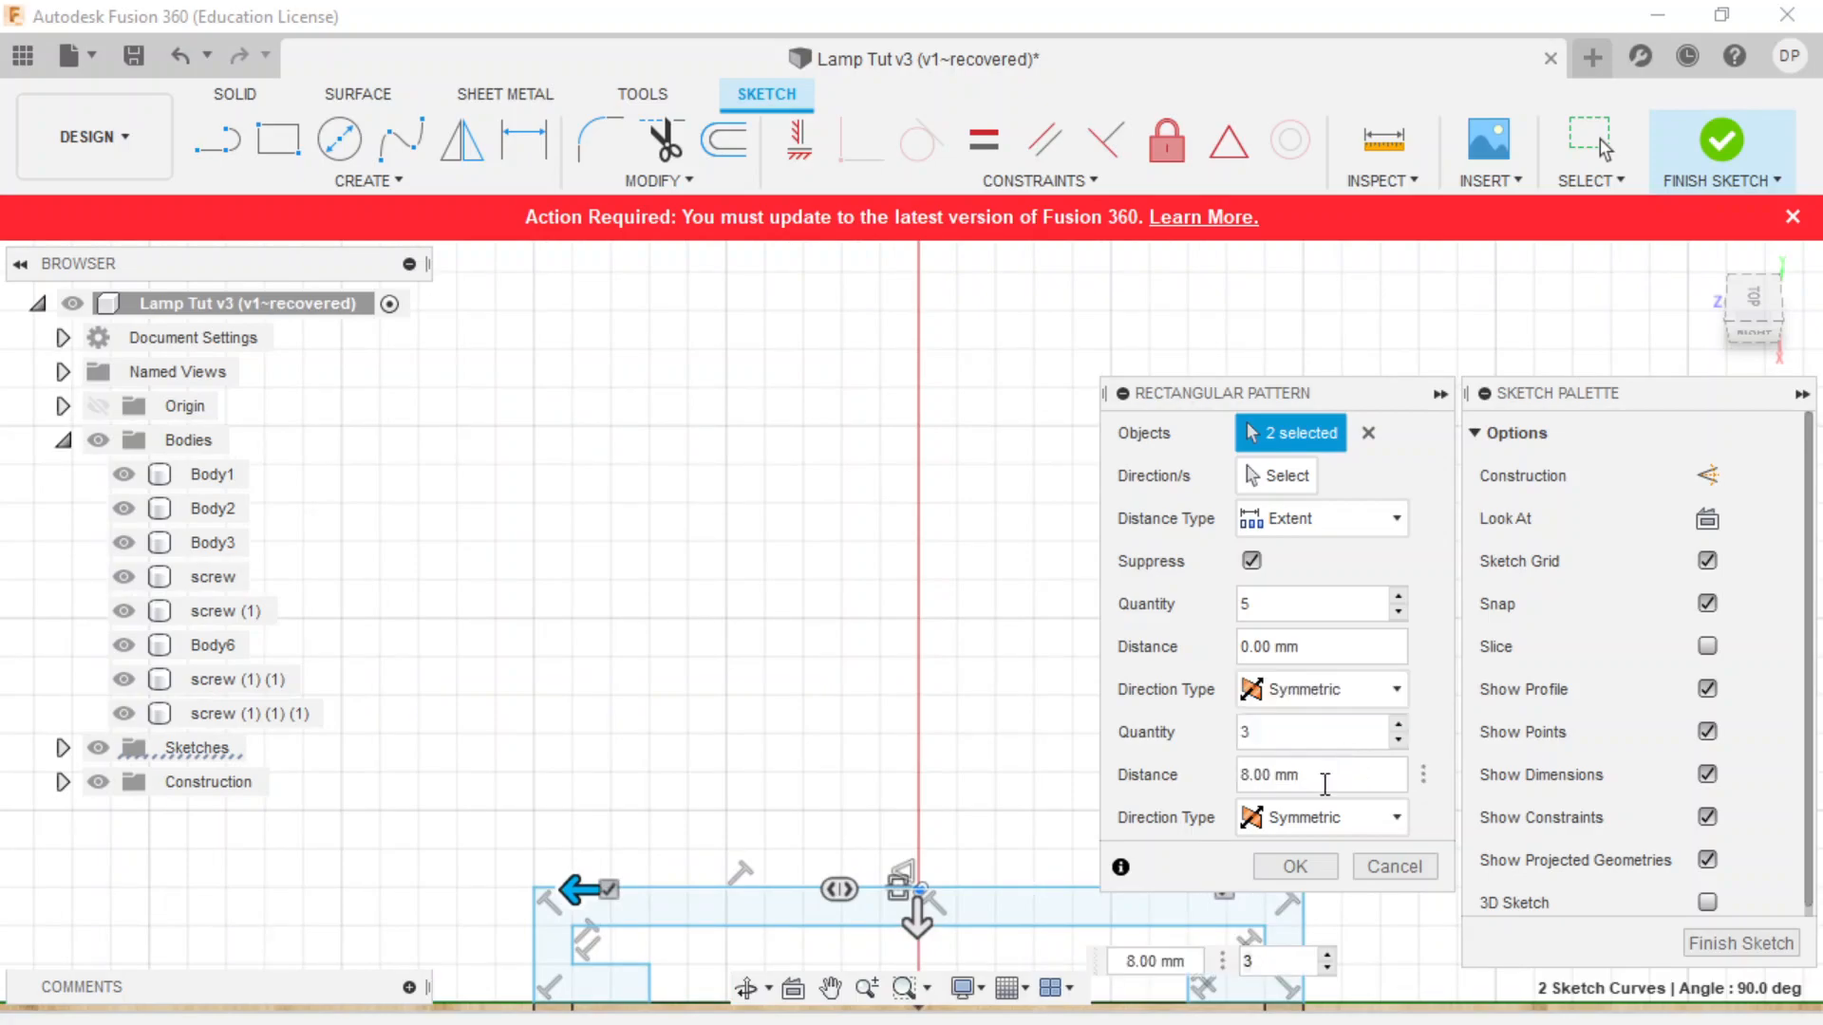
- Set the number of notches along the outer edge to 5
{"action": "scroll", "coordinate": [768, 921], "scroll_direction": "down", "scroll_amount": 4}
{"action": "scroll", "coordinate": [767, 921], "scroll_direction": "up", "scroll_amount": 3}
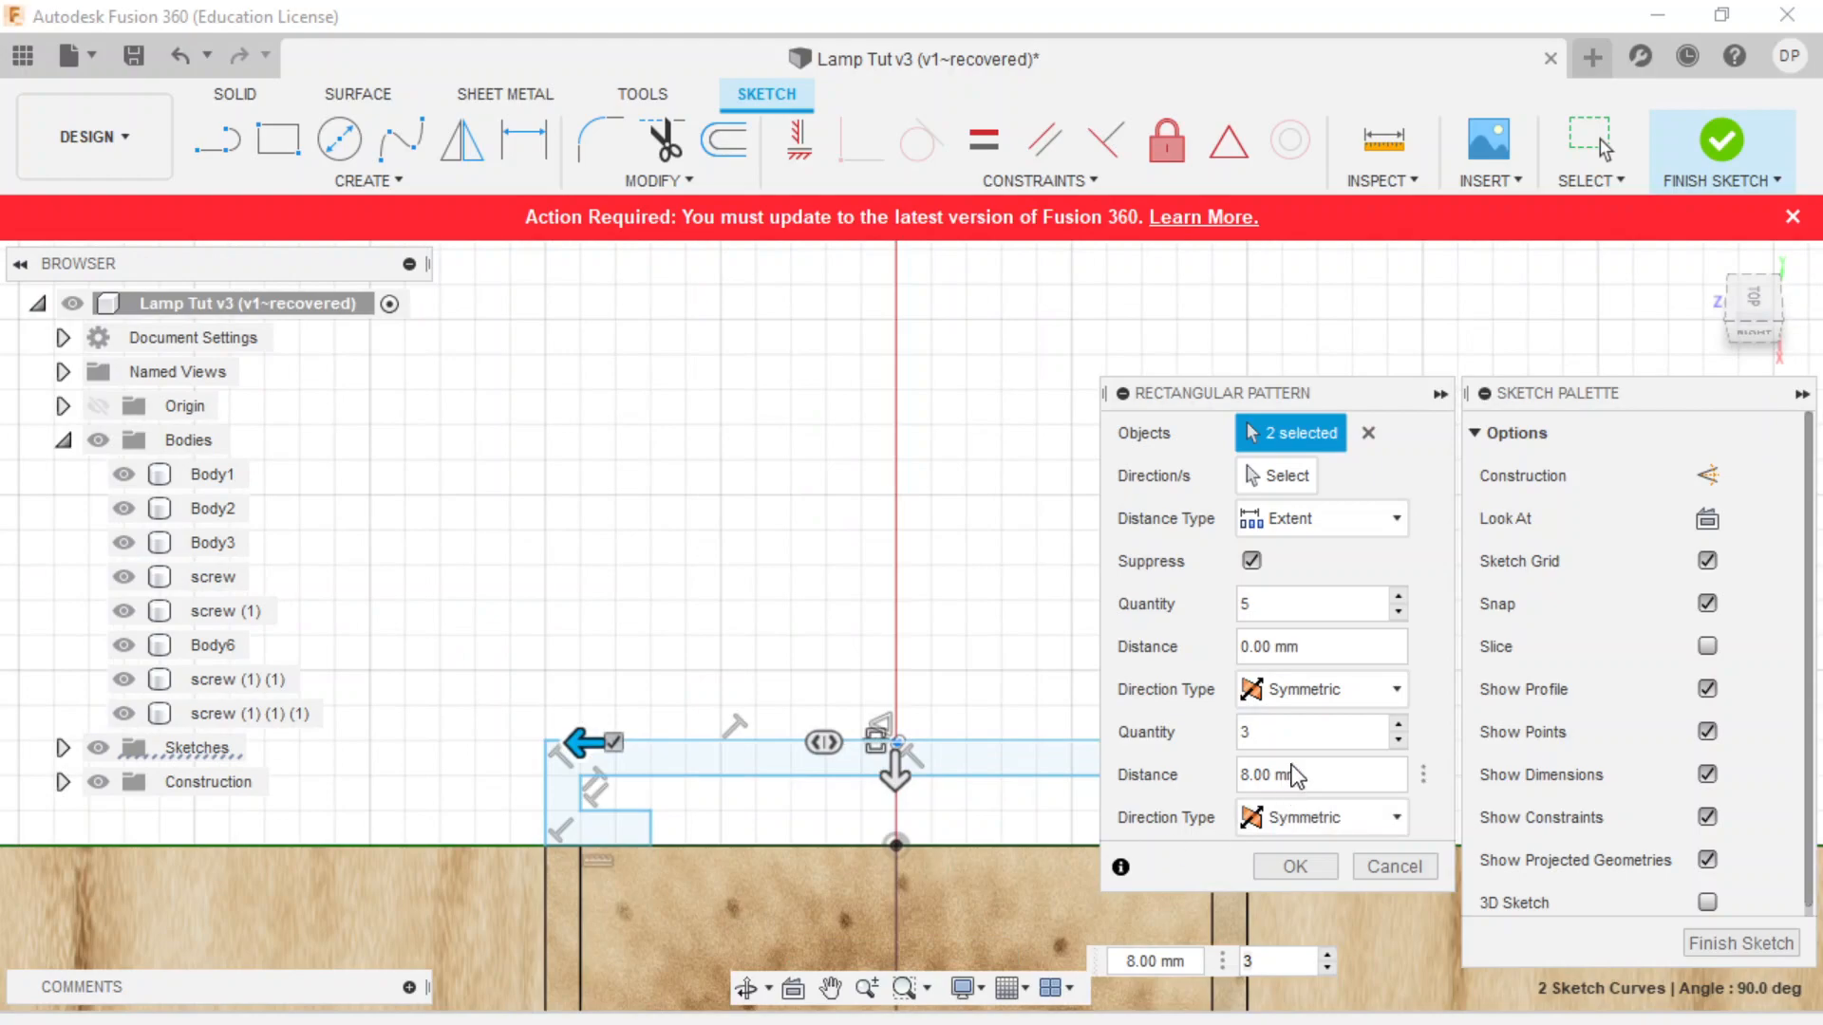
{"action": "left_click_drag", "start_coordinate": [1292, 732], "coordinate": [1242, 732]}
{"action": "type", "text": "5"}
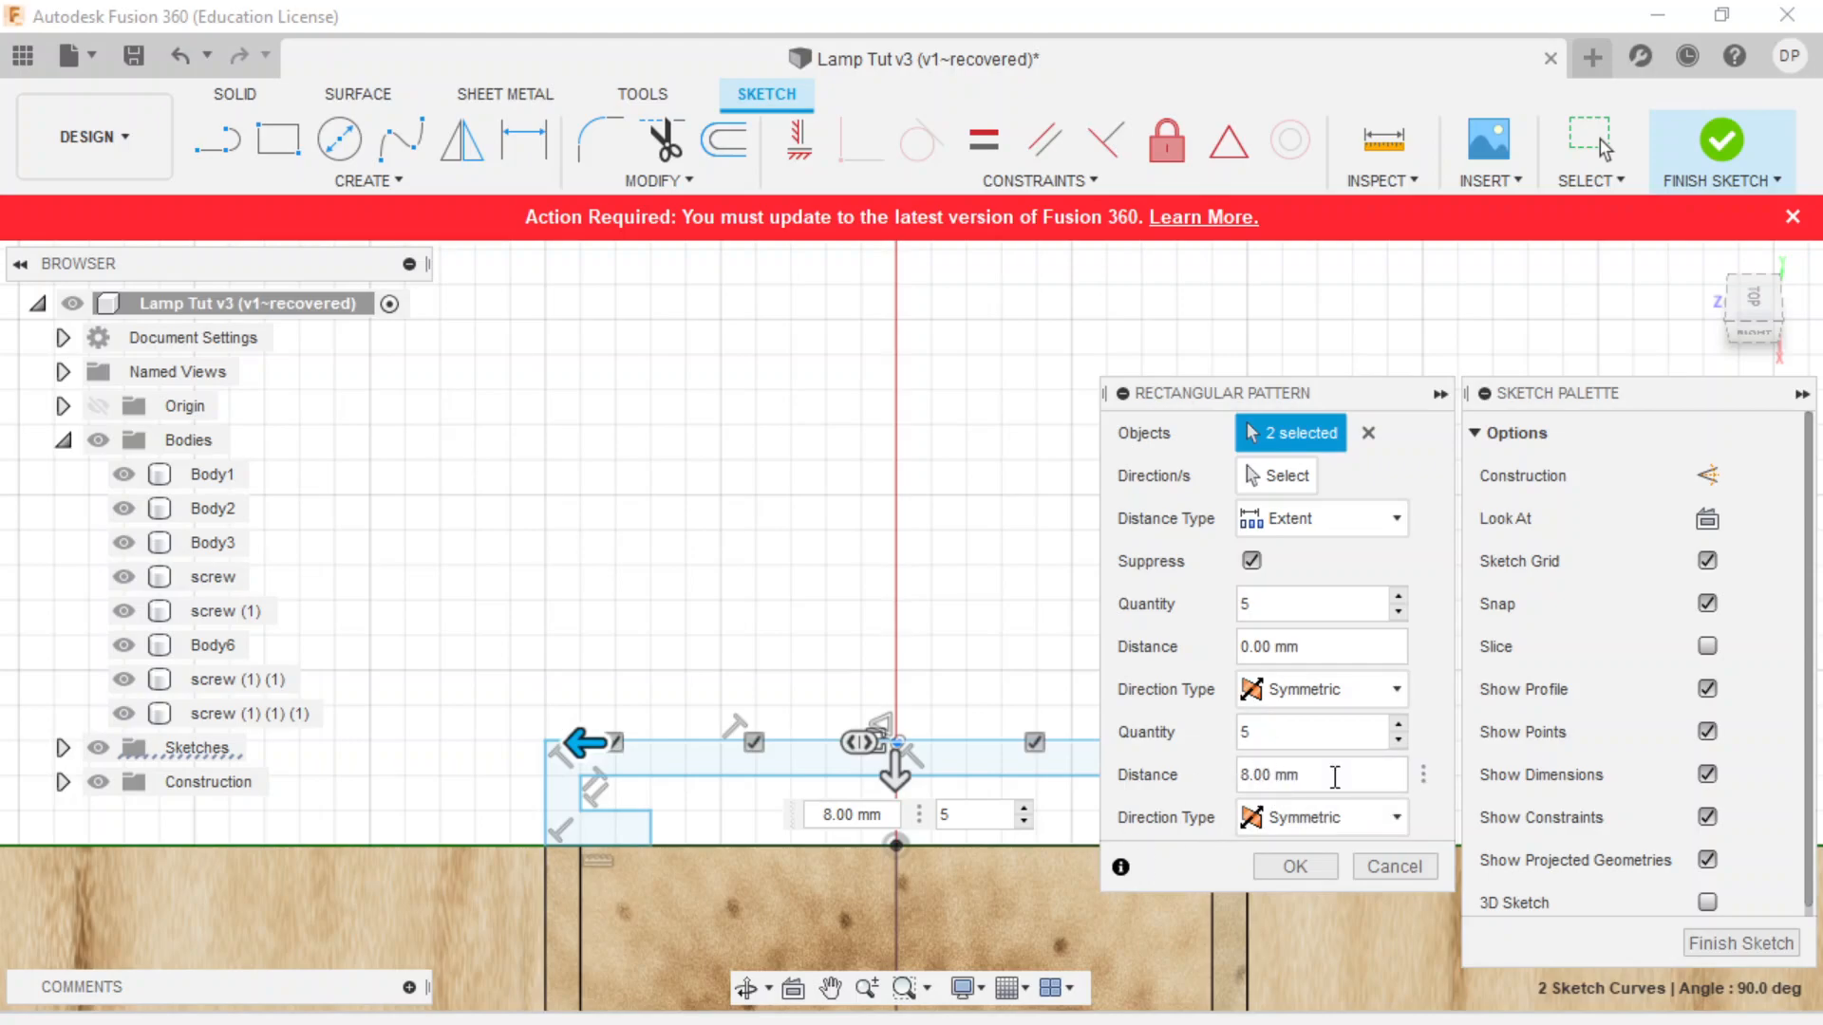
- Examine the previewed V-notches and their spacing along the channel's outer edge
{"action": "double_click", "coordinate": [1254, 650]}
{"action": "scroll", "coordinate": [869, 756], "scroll_direction": "up", "scroll_amount": 2}
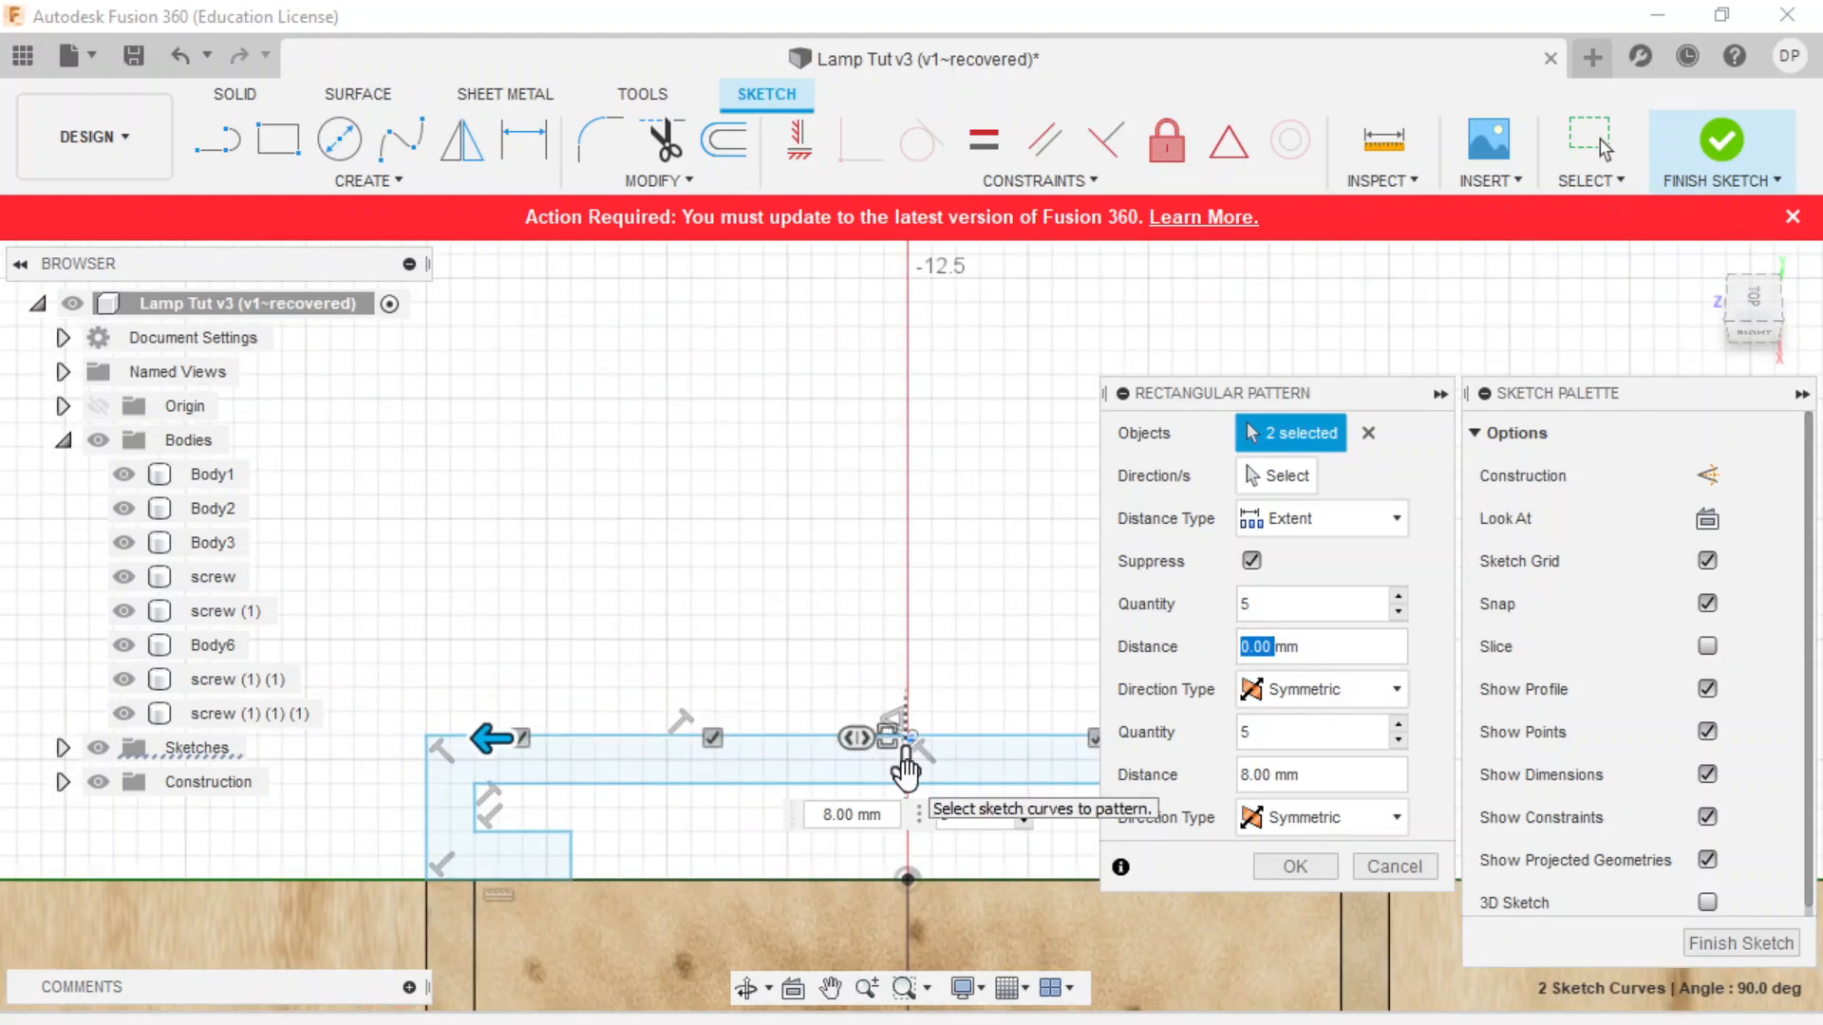
{"action": "scroll", "coordinate": [904, 764], "scroll_direction": "up", "scroll_amount": 3}
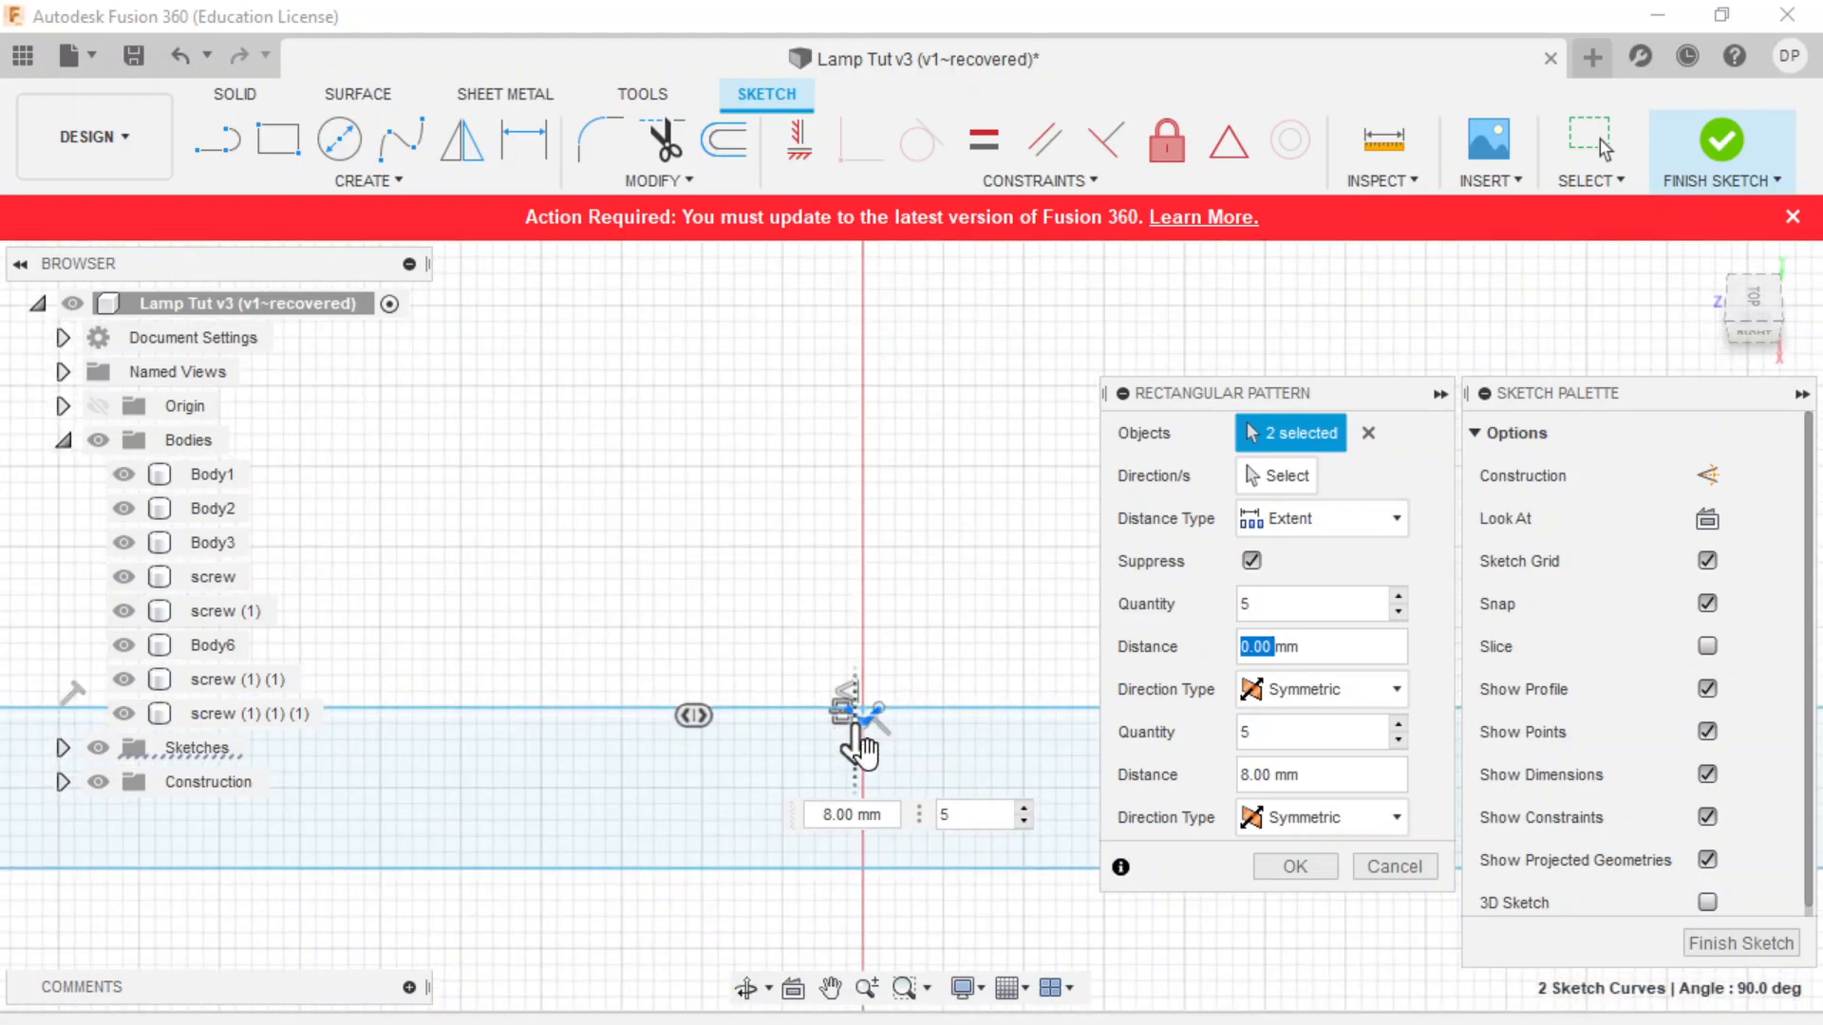
{"action": "scroll", "coordinate": [859, 750], "scroll_direction": "down", "scroll_amount": 3}
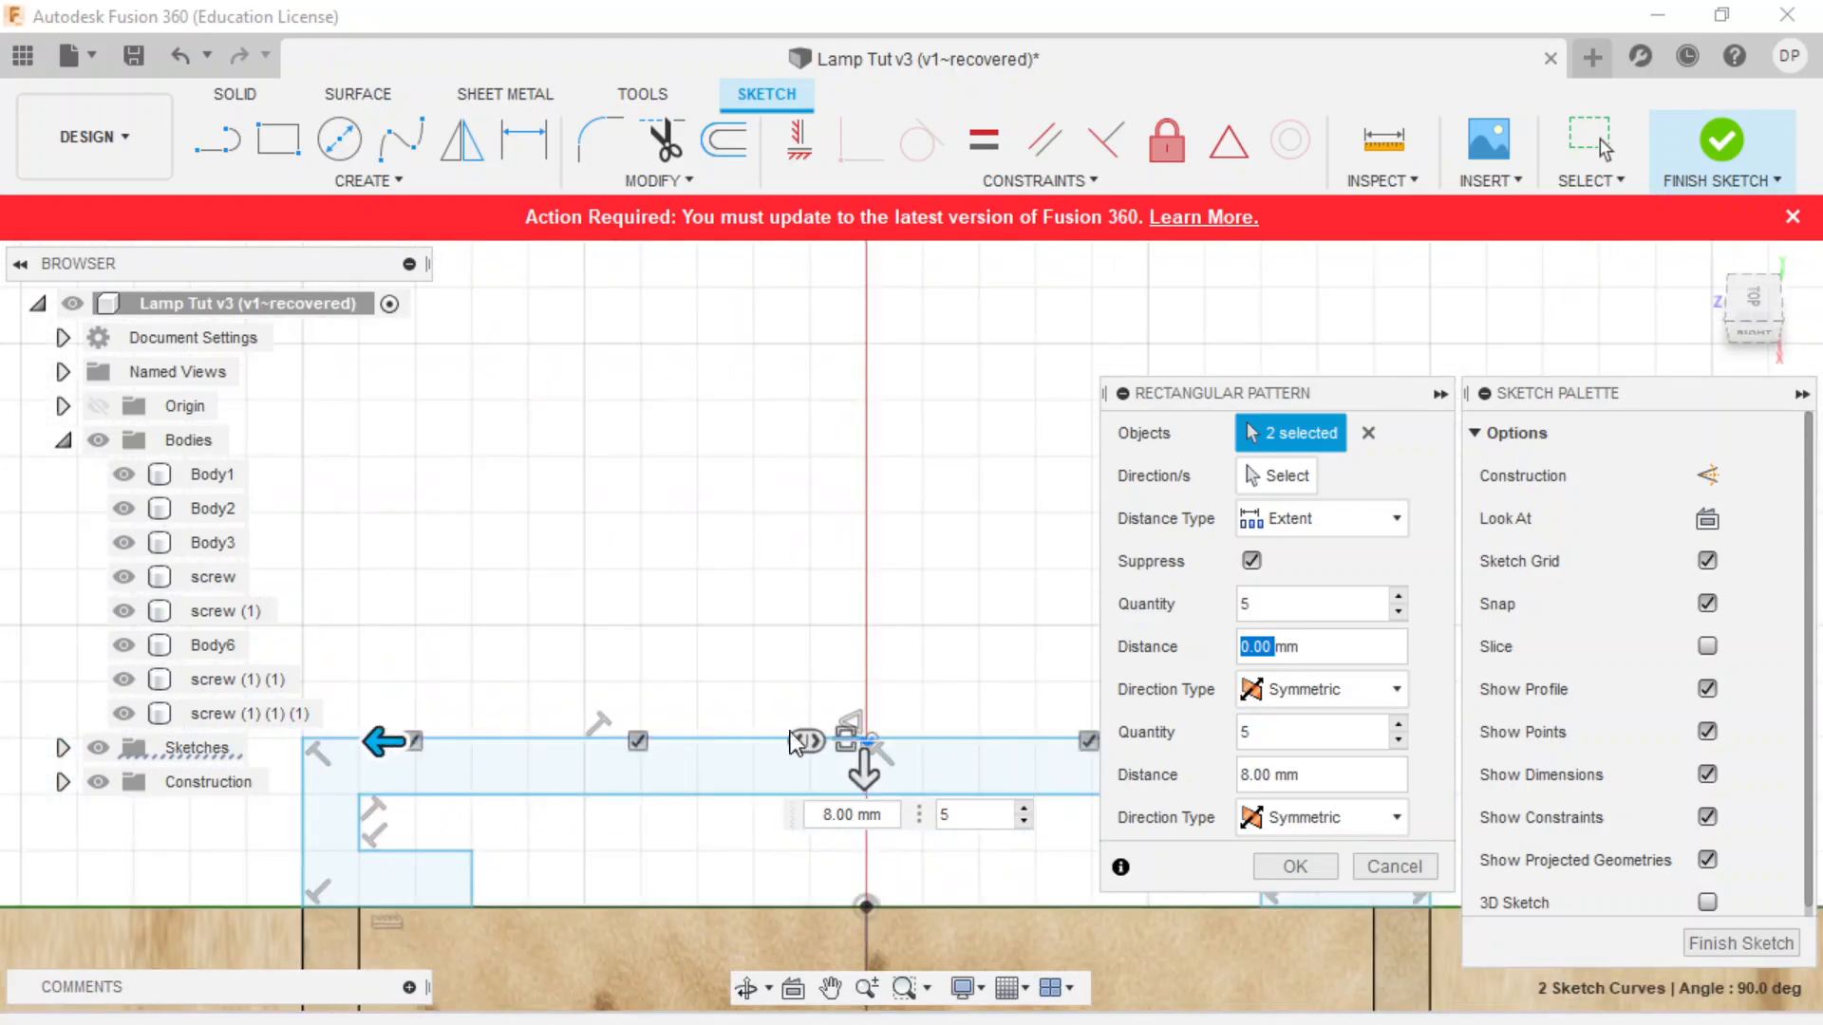
{"action": "scroll", "coordinate": [664, 733], "scroll_direction": "up", "scroll_amount": 5}
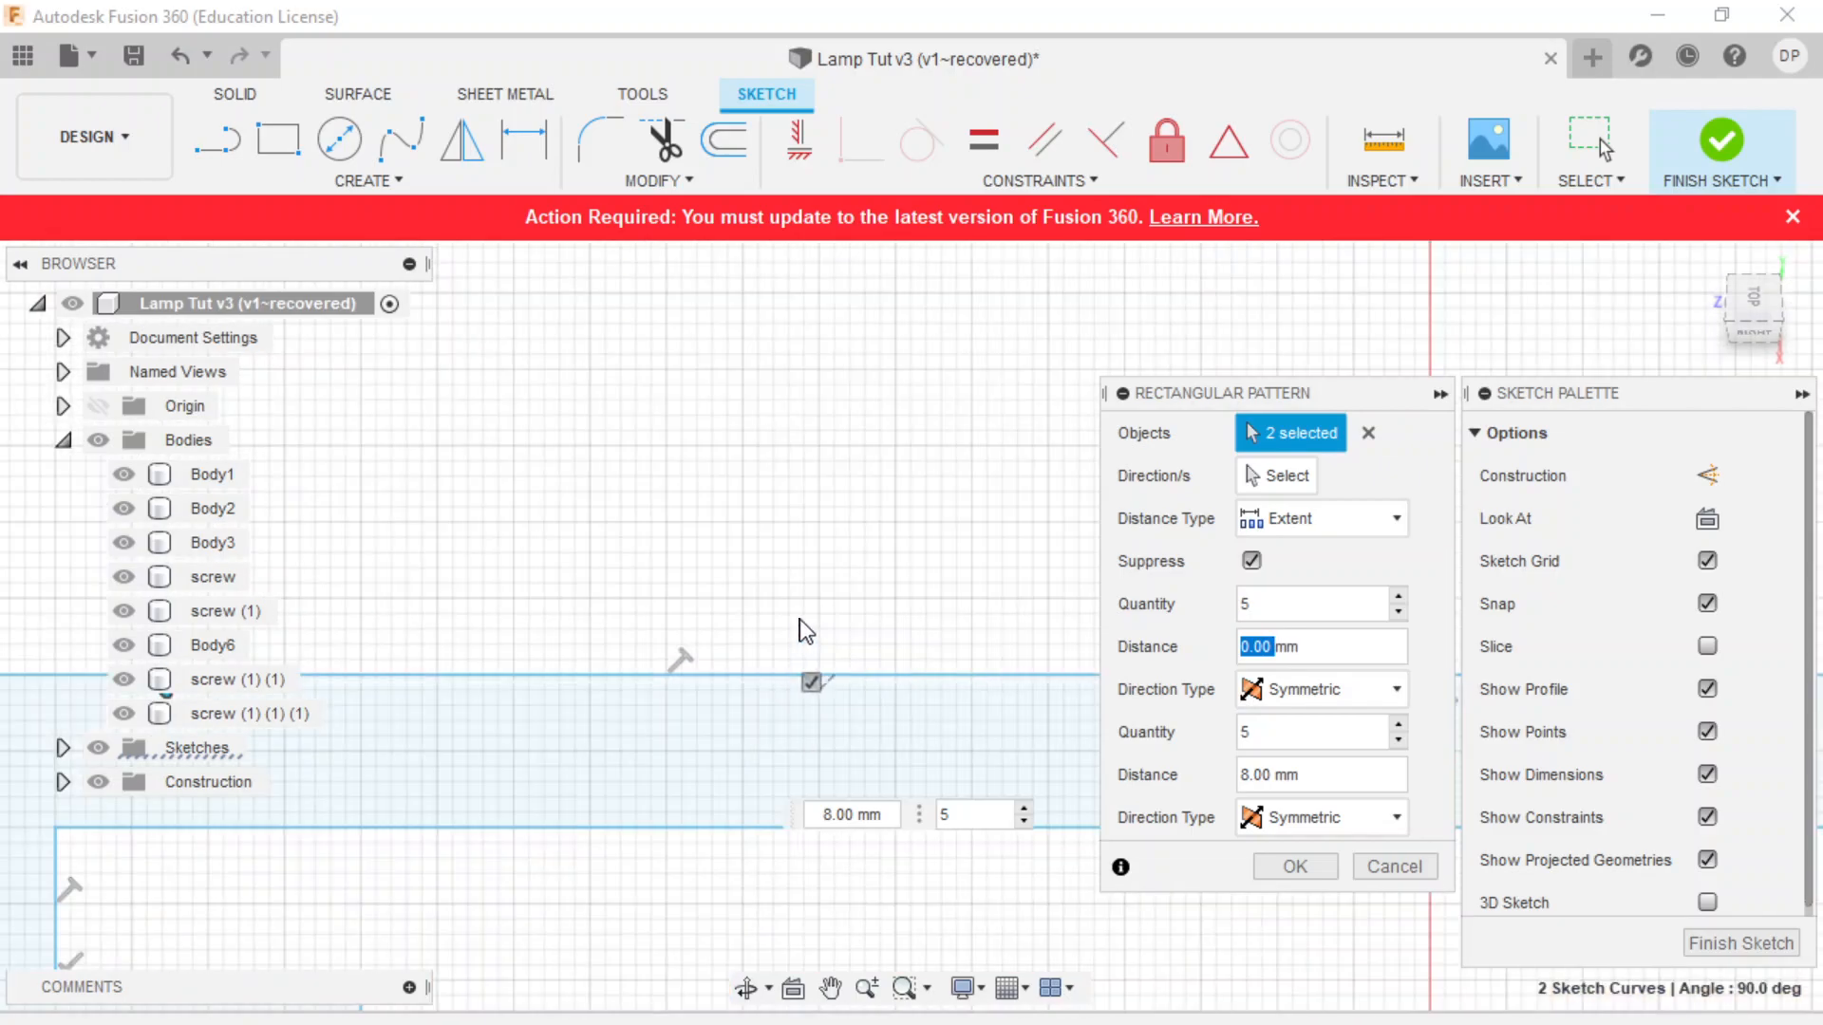
{"action": "scroll", "coordinate": [611, 788], "scroll_direction": "down", "scroll_amount": 4}
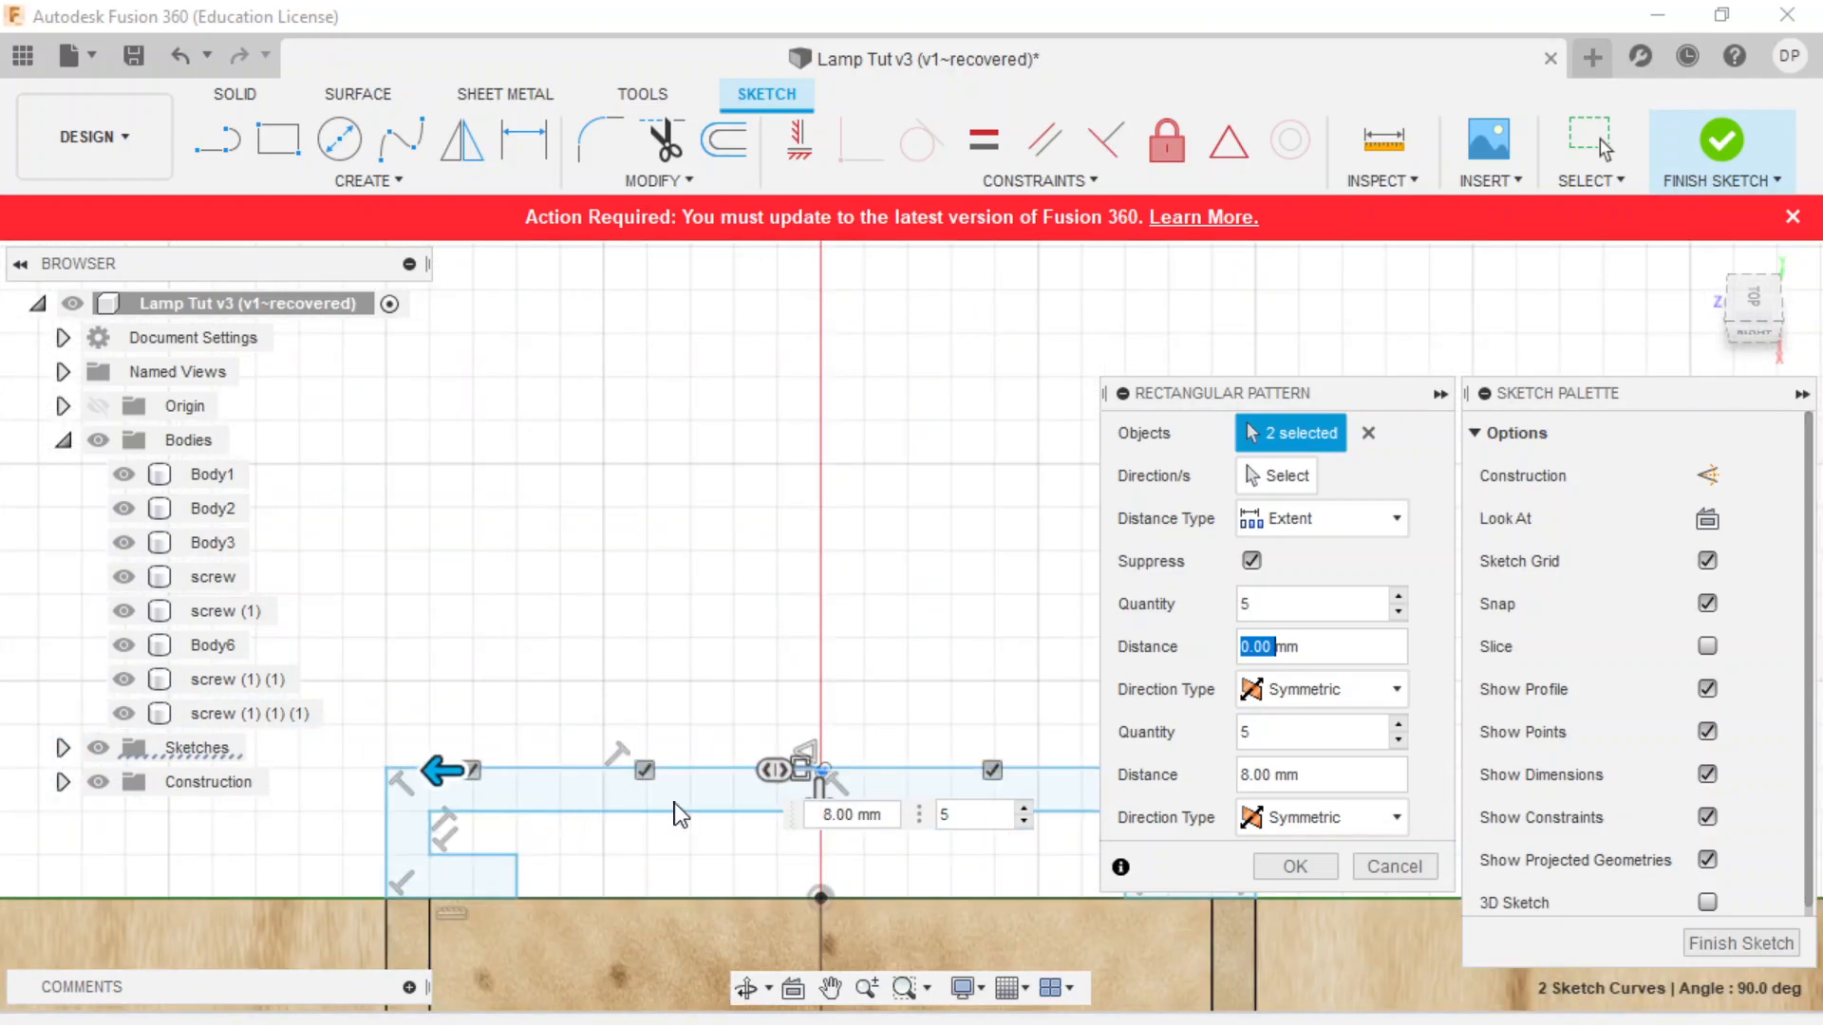
{"action": "left_click", "coordinate": [645, 771]}
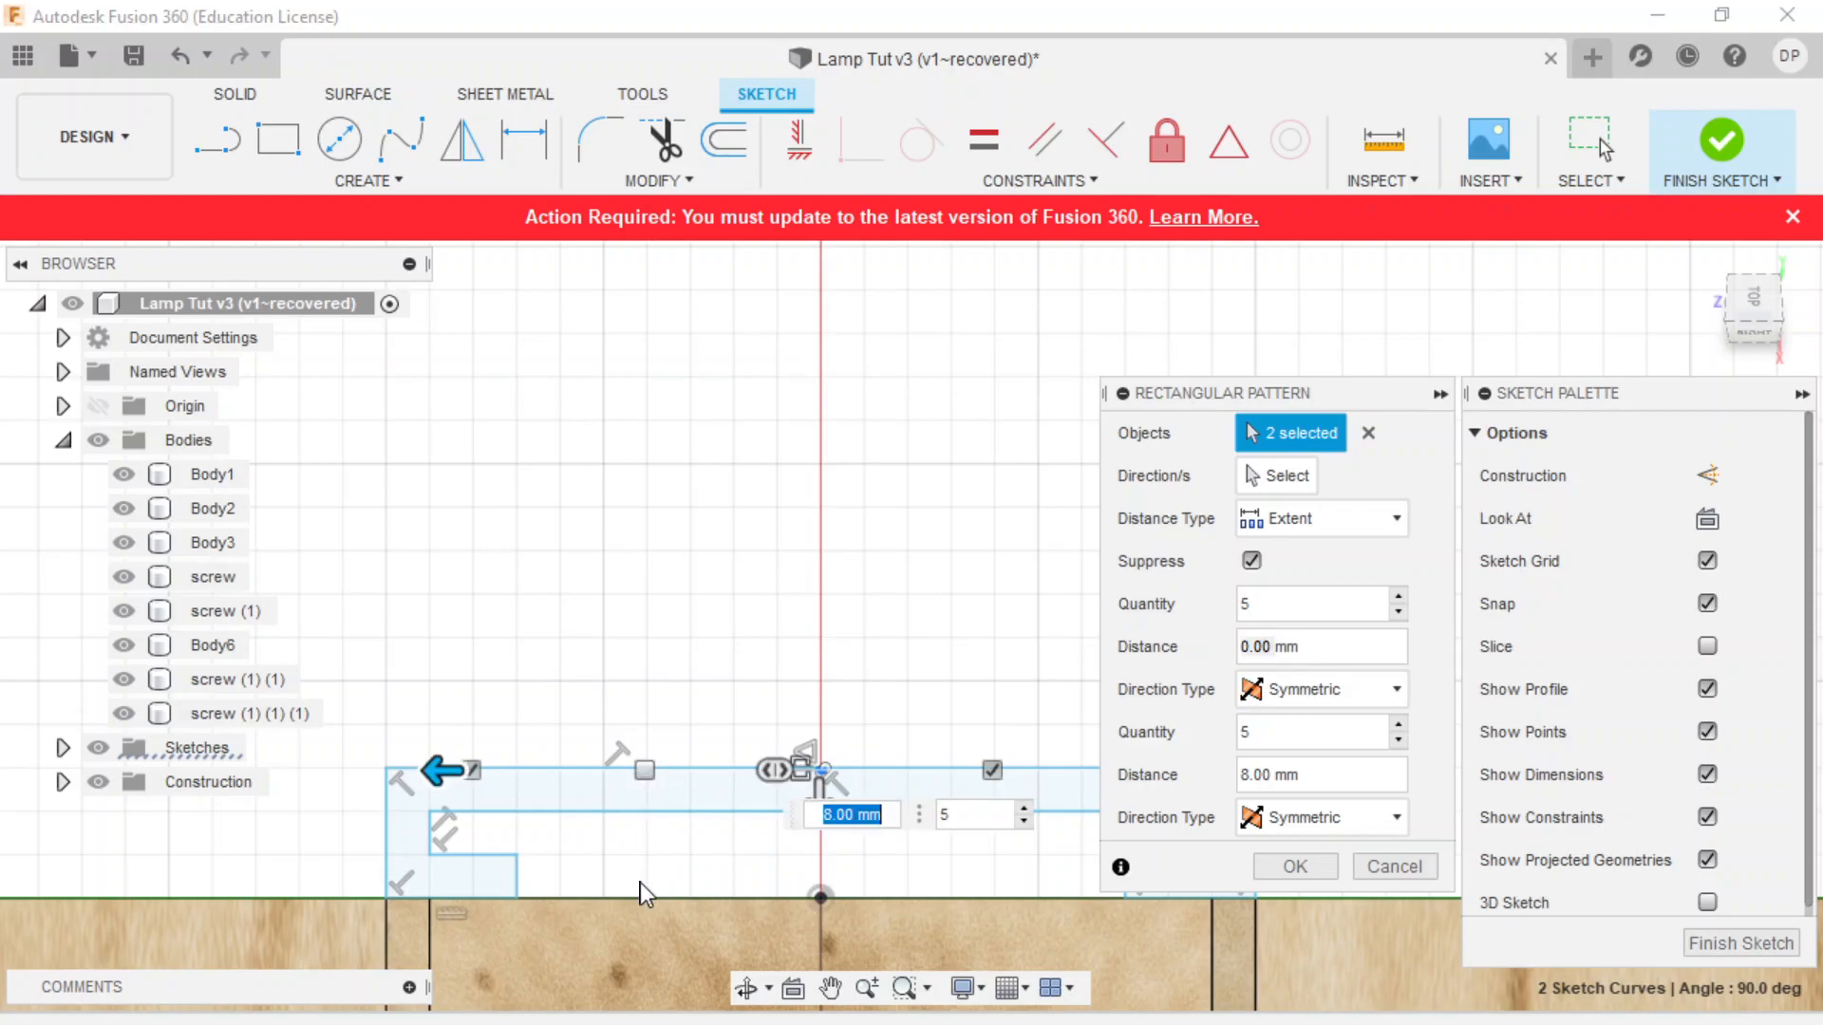
{"action": "left_click", "coordinate": [644, 773]}
{"action": "scroll", "coordinate": [623, 787], "scroll_direction": "up", "scroll_amount": 8}
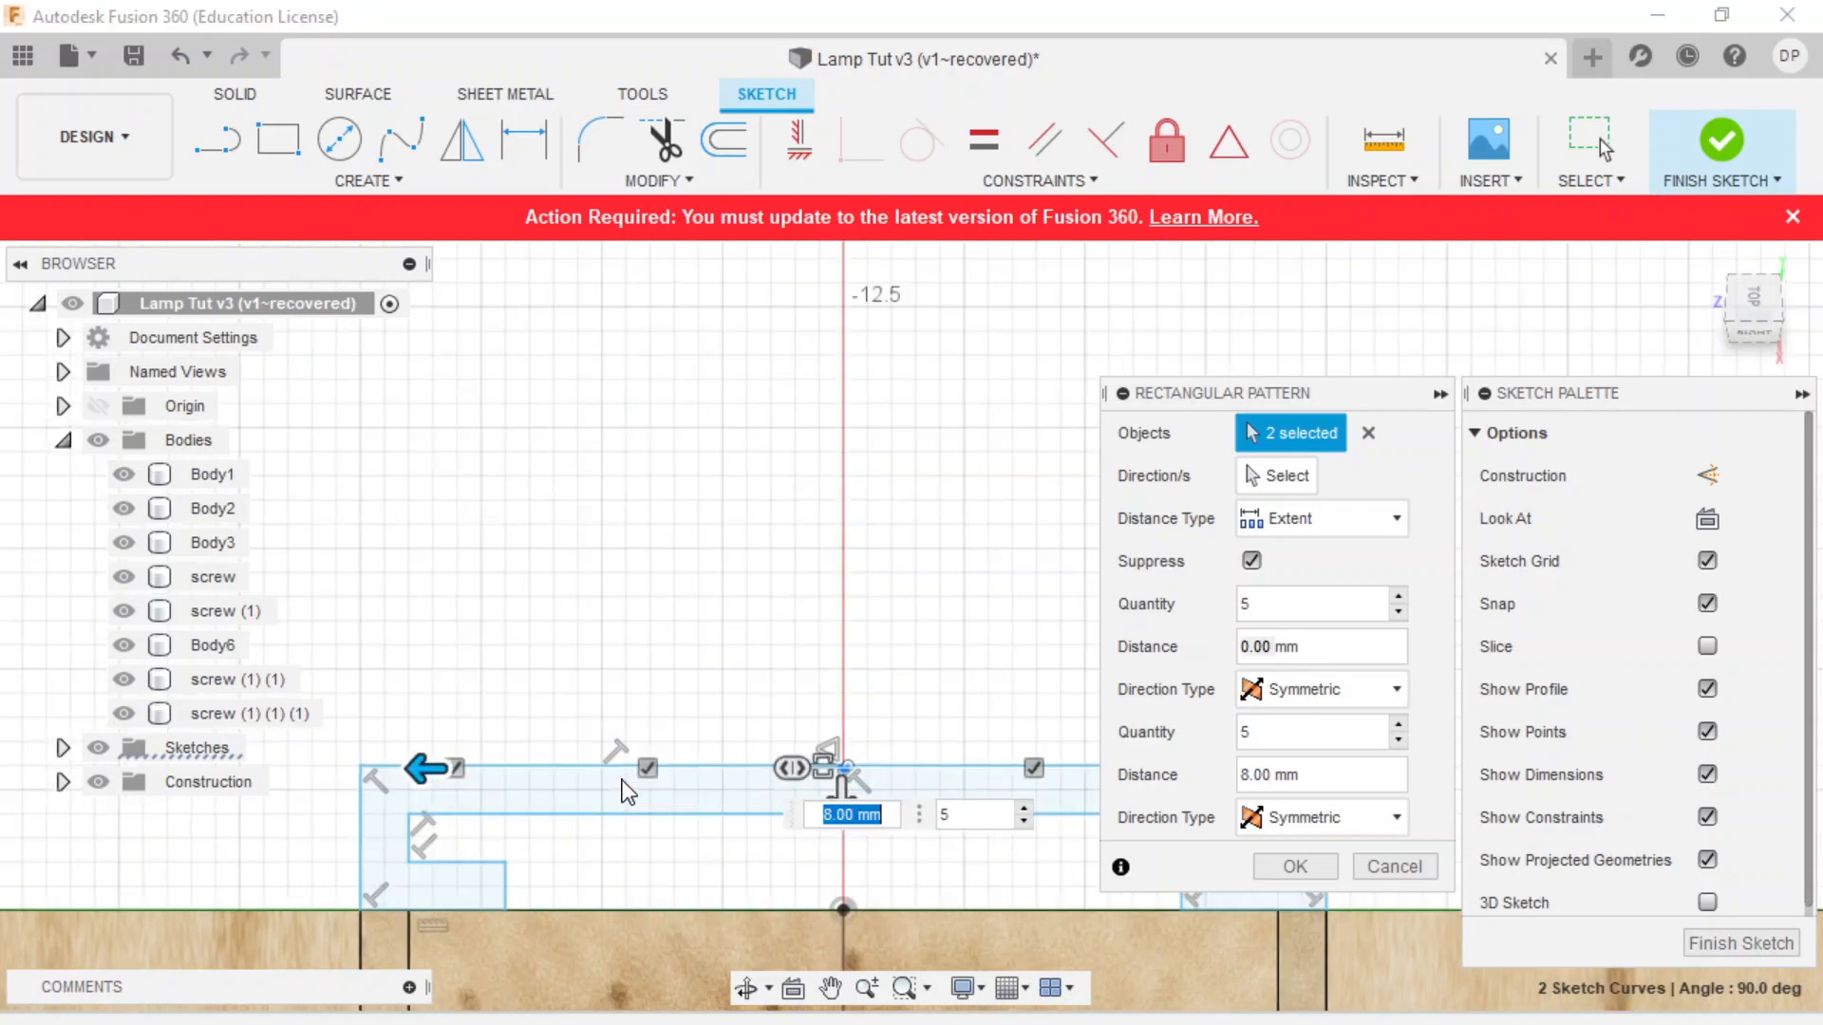
{"action": "scroll", "coordinate": [717, 832], "scroll_direction": "down", "scroll_amount": 5}
{"action": "scroll", "coordinate": [722, 845], "scroll_direction": "down", "scroll_amount": 3}
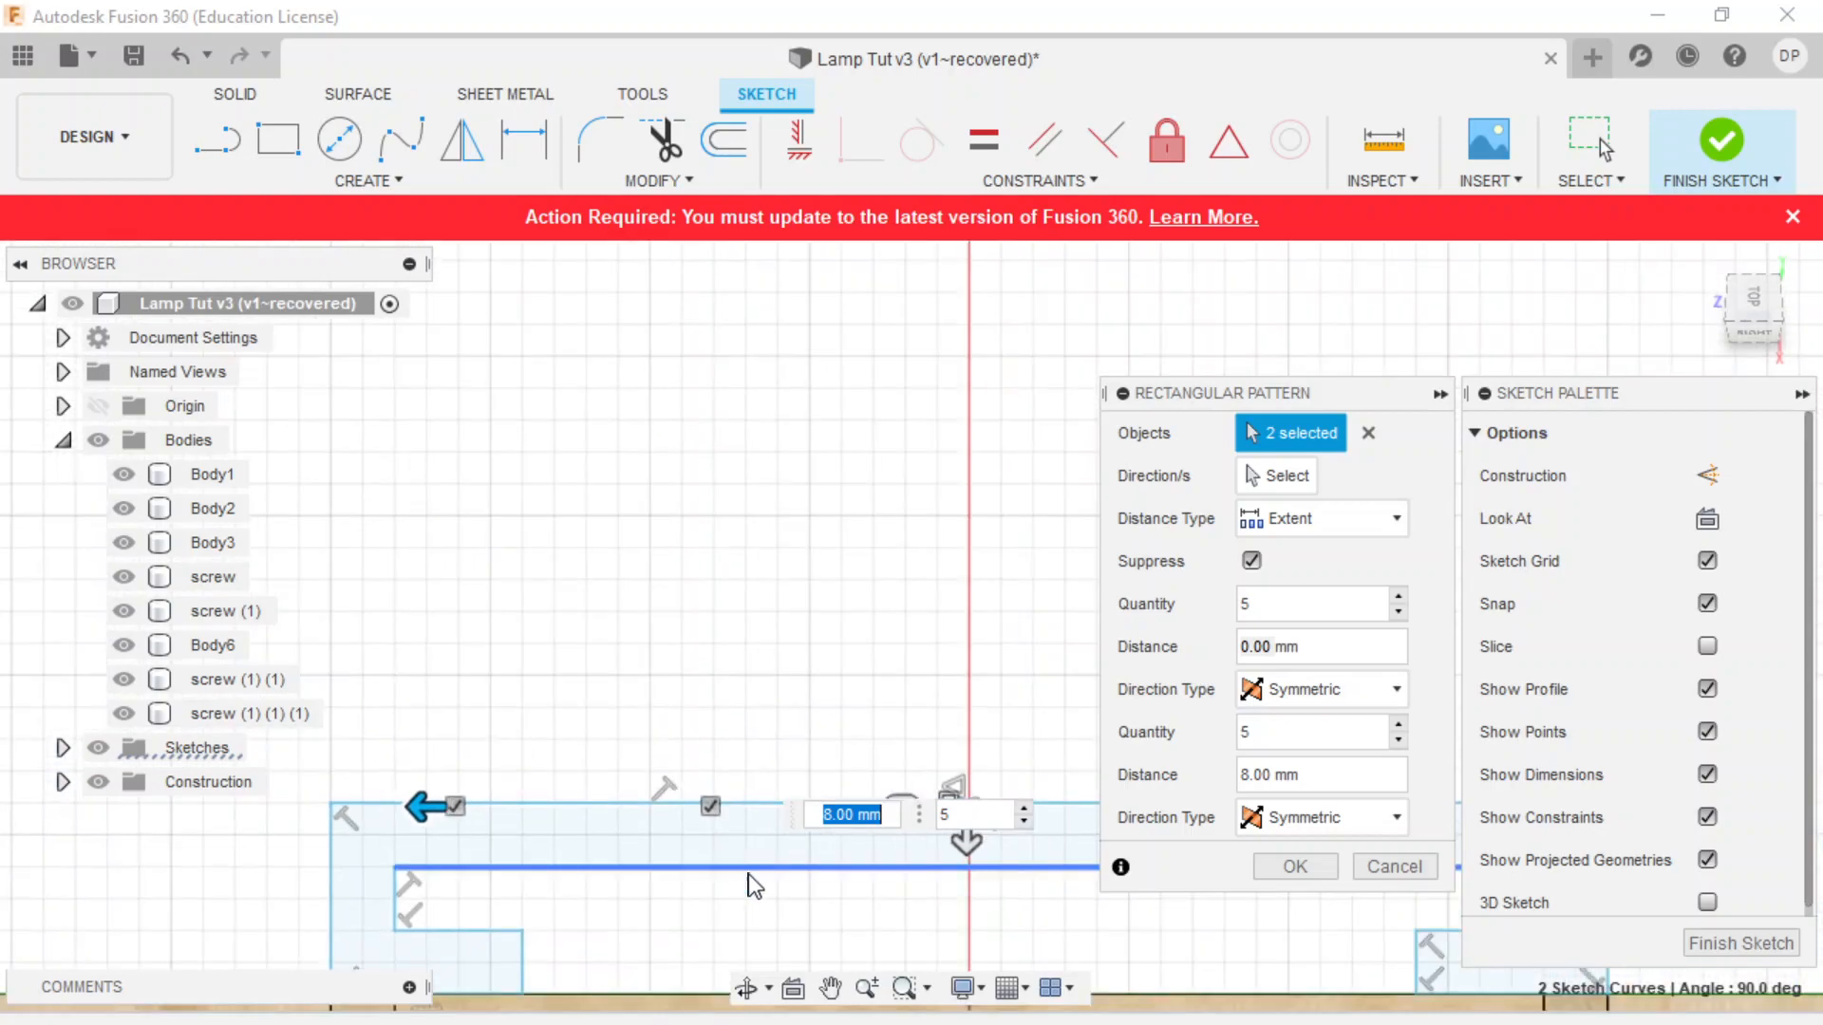
- Accept the rectangular pattern and inspect a patterned notch on the outer edge
{"action": "left_click", "coordinate": [1289, 866]}
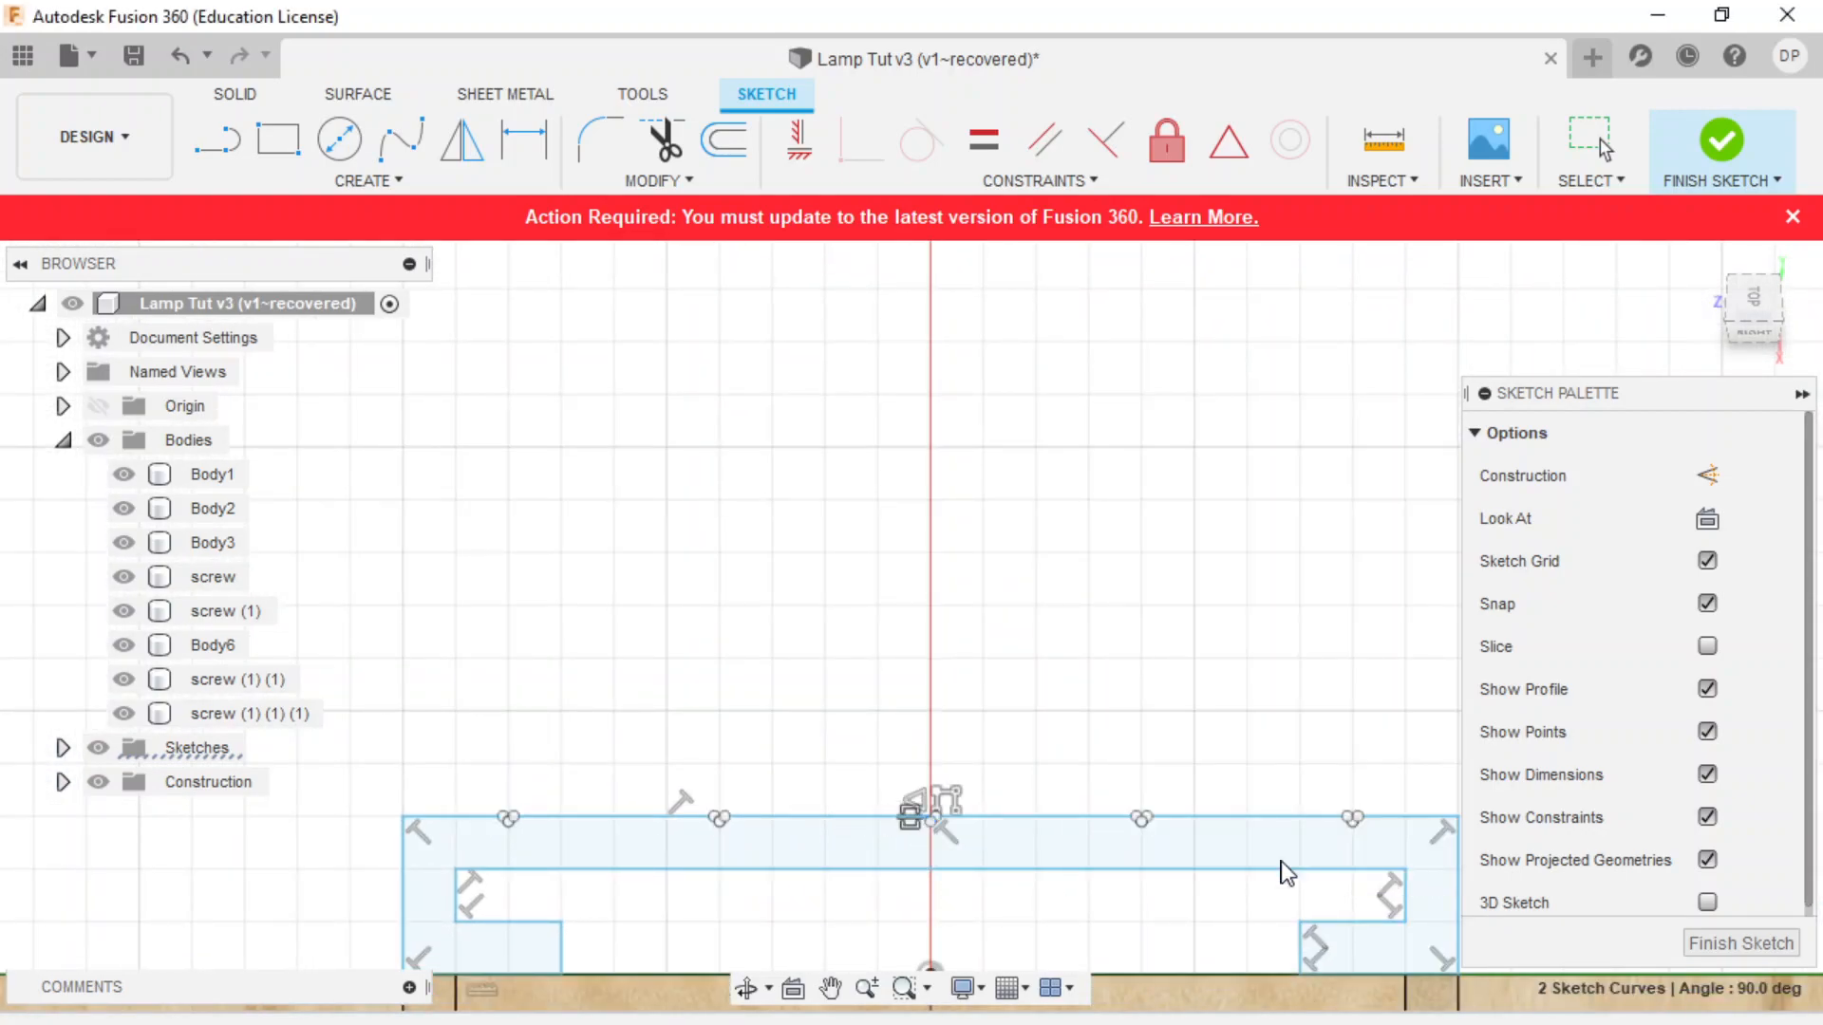
{"action": "scroll", "coordinate": [532, 827], "scroll_direction": "up", "scroll_amount": 3}
{"action": "scroll", "coordinate": [507, 813], "scroll_direction": "up", "scroll_amount": 4}
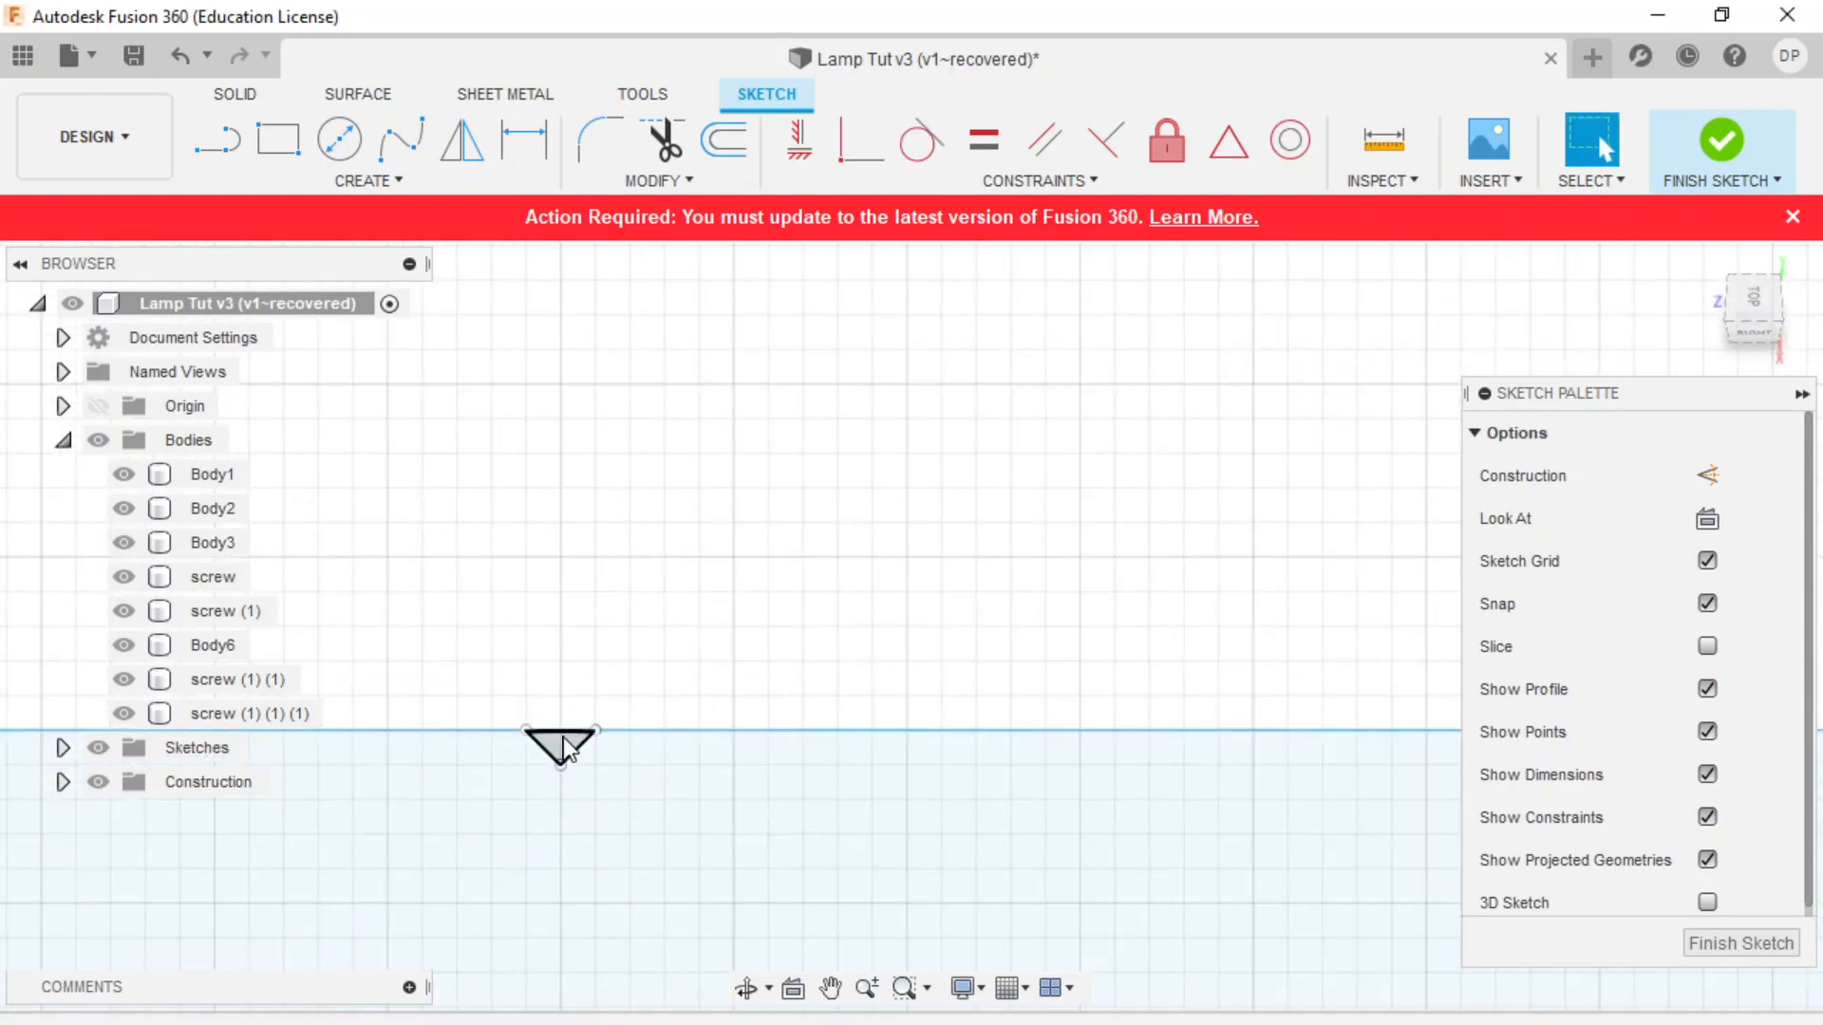
{"action": "scroll", "coordinate": [561, 856], "scroll_direction": "down", "scroll_amount": 8}
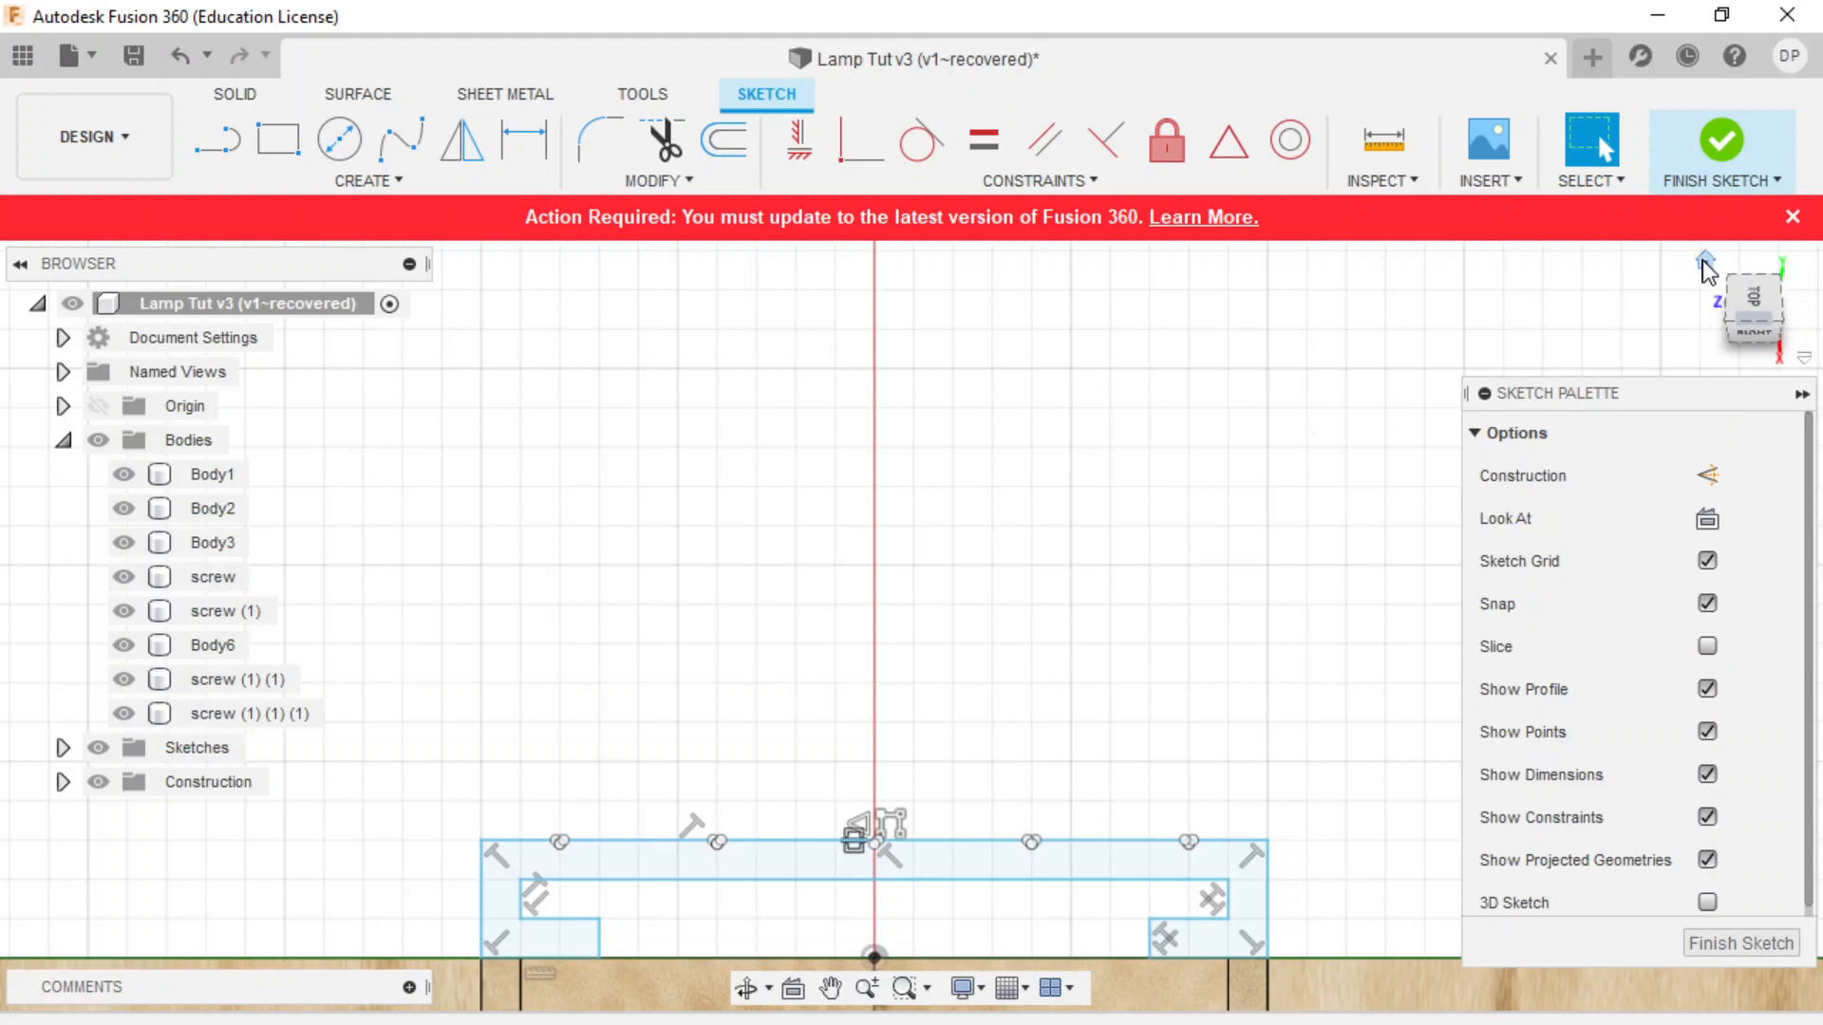
- Return to the home view and finish the channel profile sketch
{"action": "left_click", "coordinate": [1705, 264]}
{"action": "scroll", "coordinate": [724, 570], "scroll_direction": "up", "scroll_amount": 5}
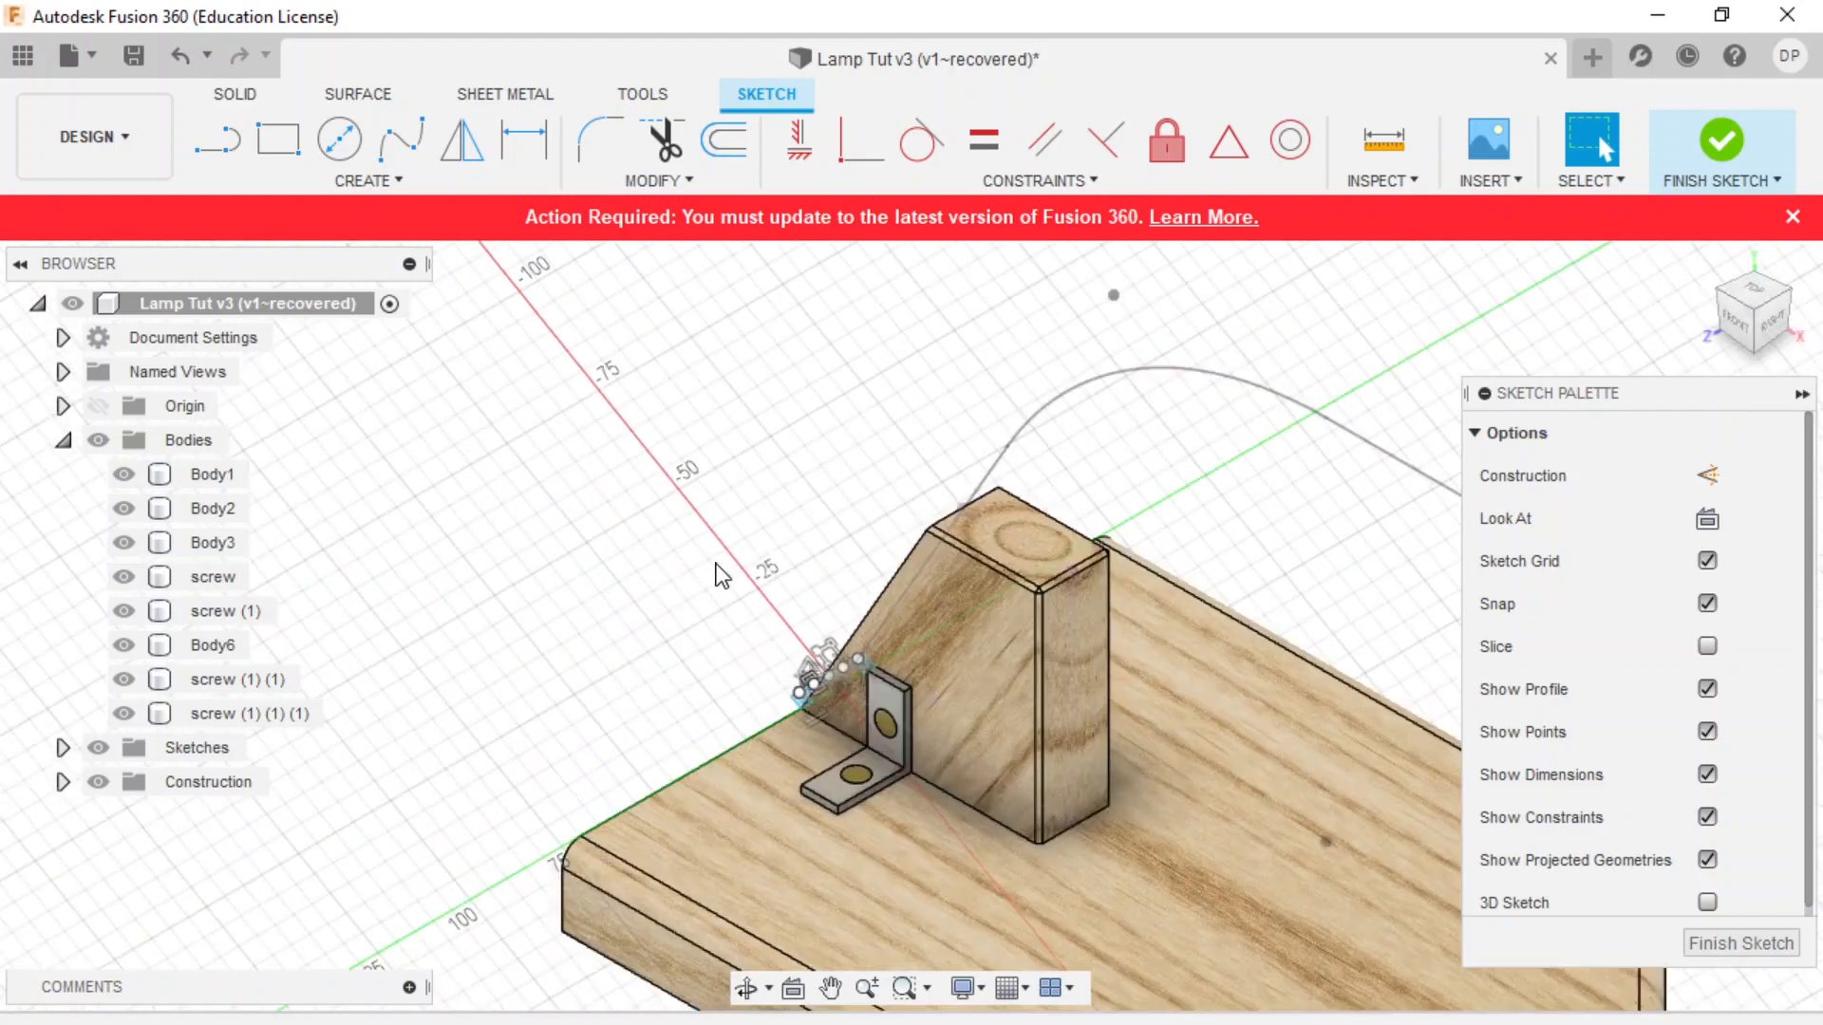
{"action": "left_click", "coordinate": [680, 291]}
{"action": "left_click", "coordinate": [334, 179]}
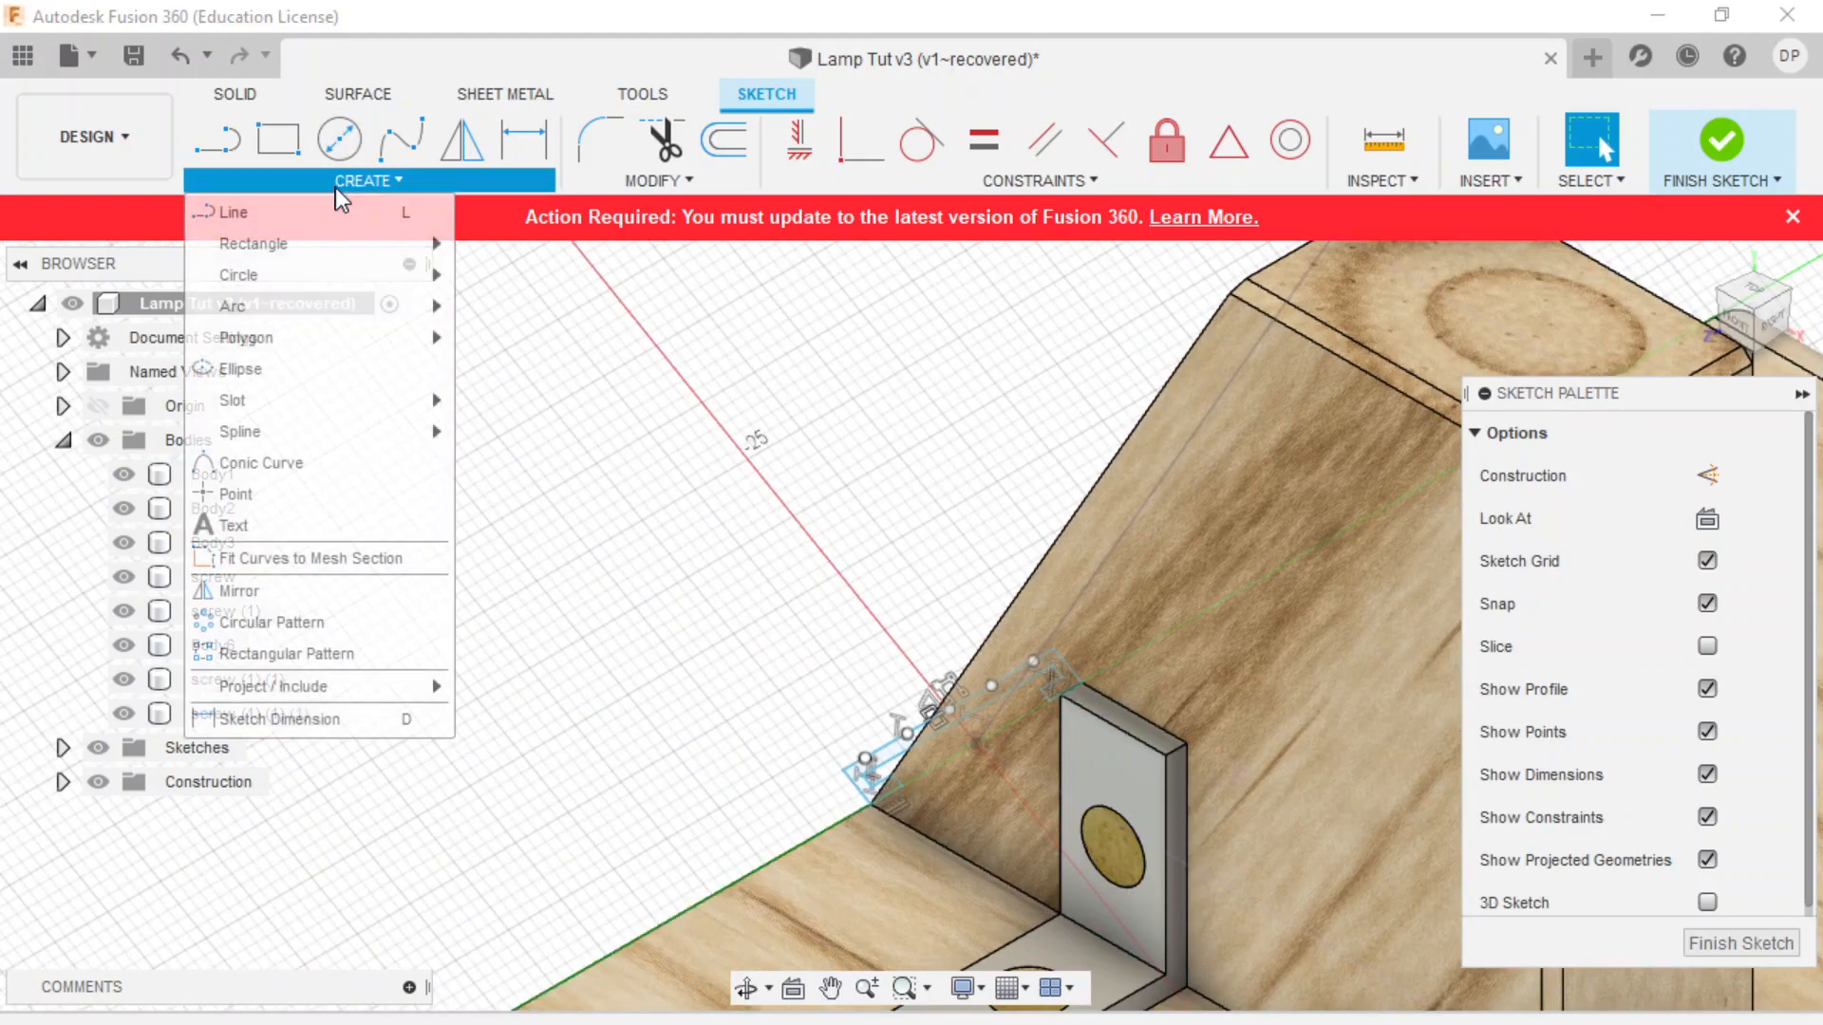
{"action": "mouse_move", "coordinate": [1183, 172]}
{"action": "mouse_move", "coordinate": [418, 175]}
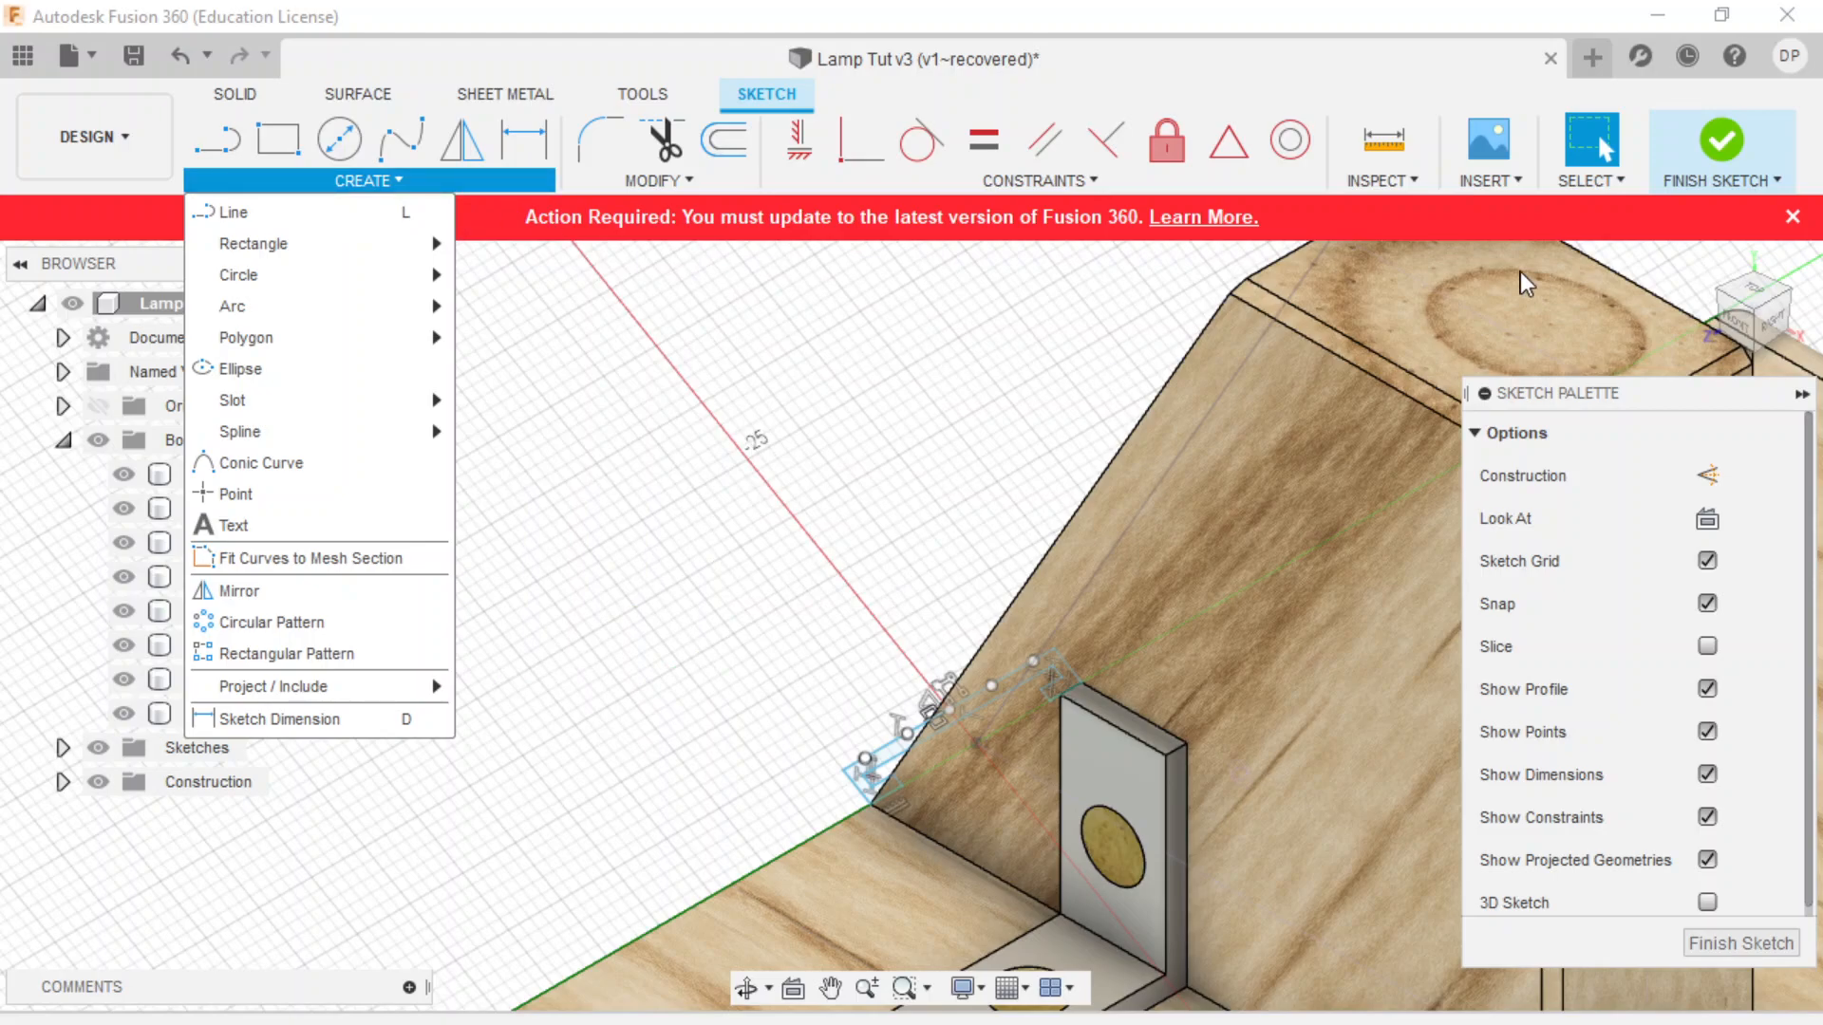
{"action": "left_click", "coordinate": [1721, 147]}
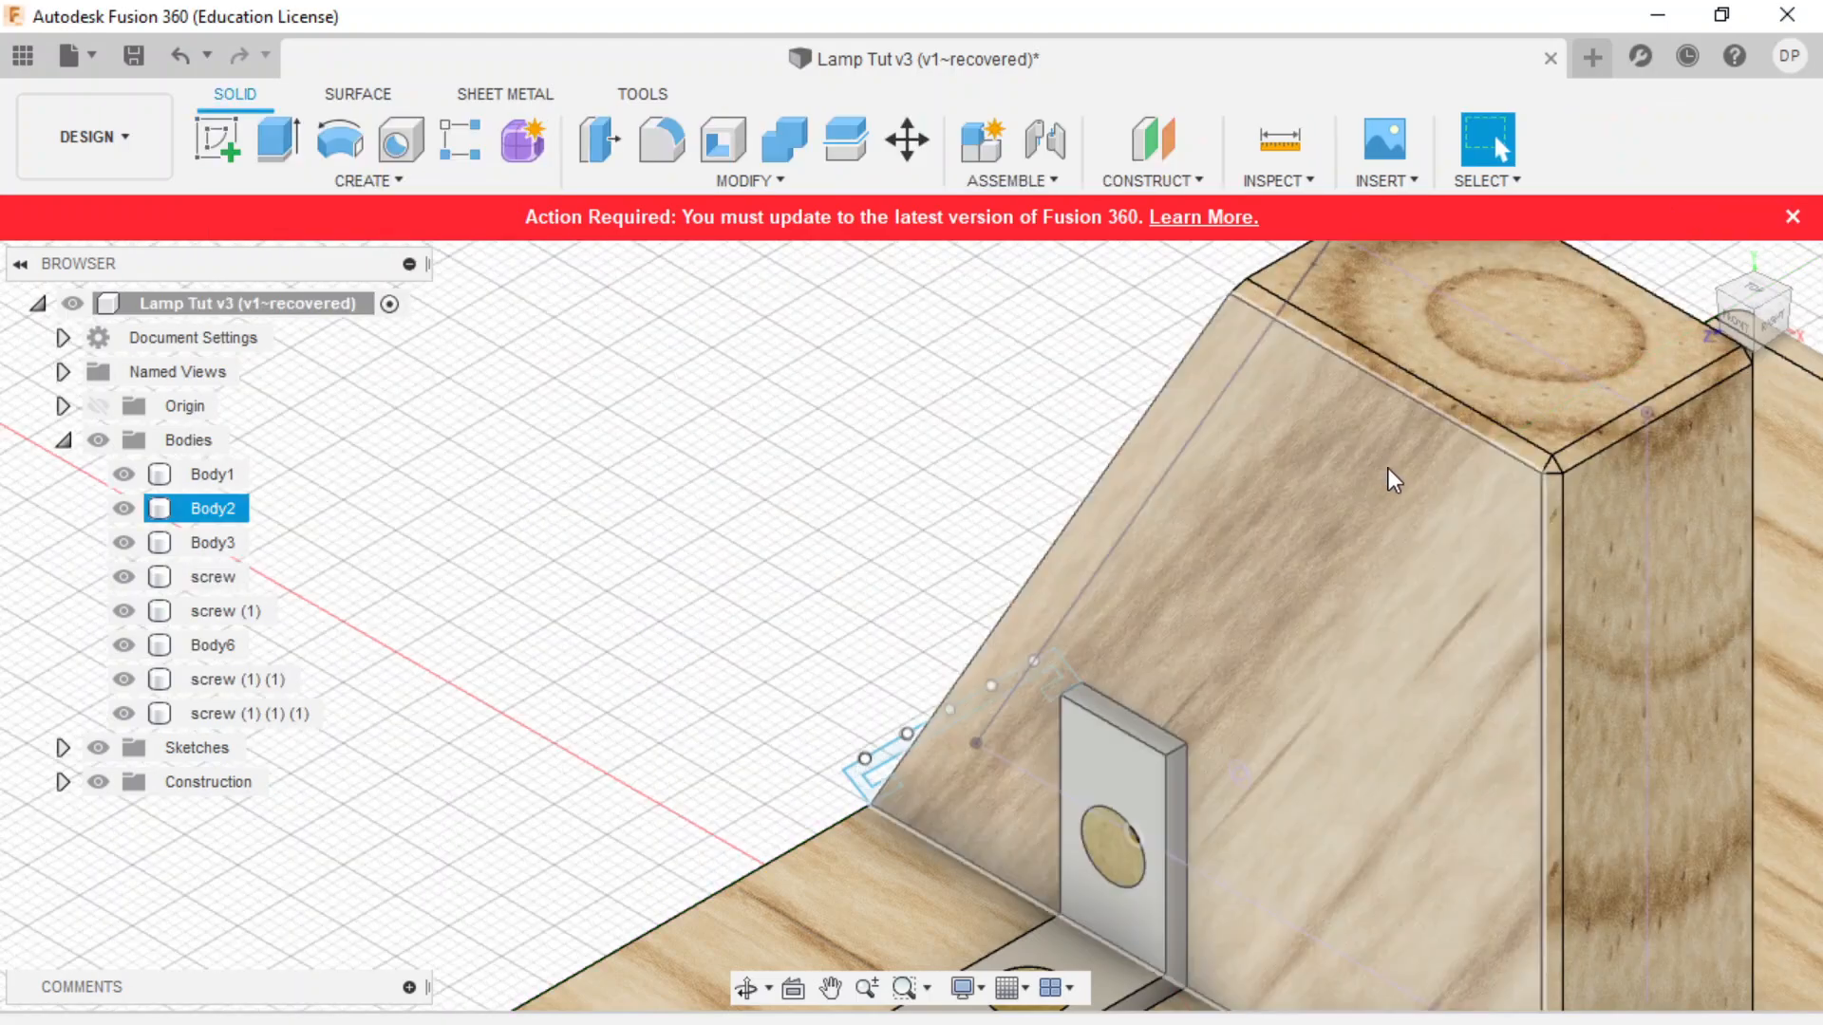
- Start a single-path Sweep of the notched channel profile along the curved arm path
{"action": "left_click", "coordinate": [466, 184]}
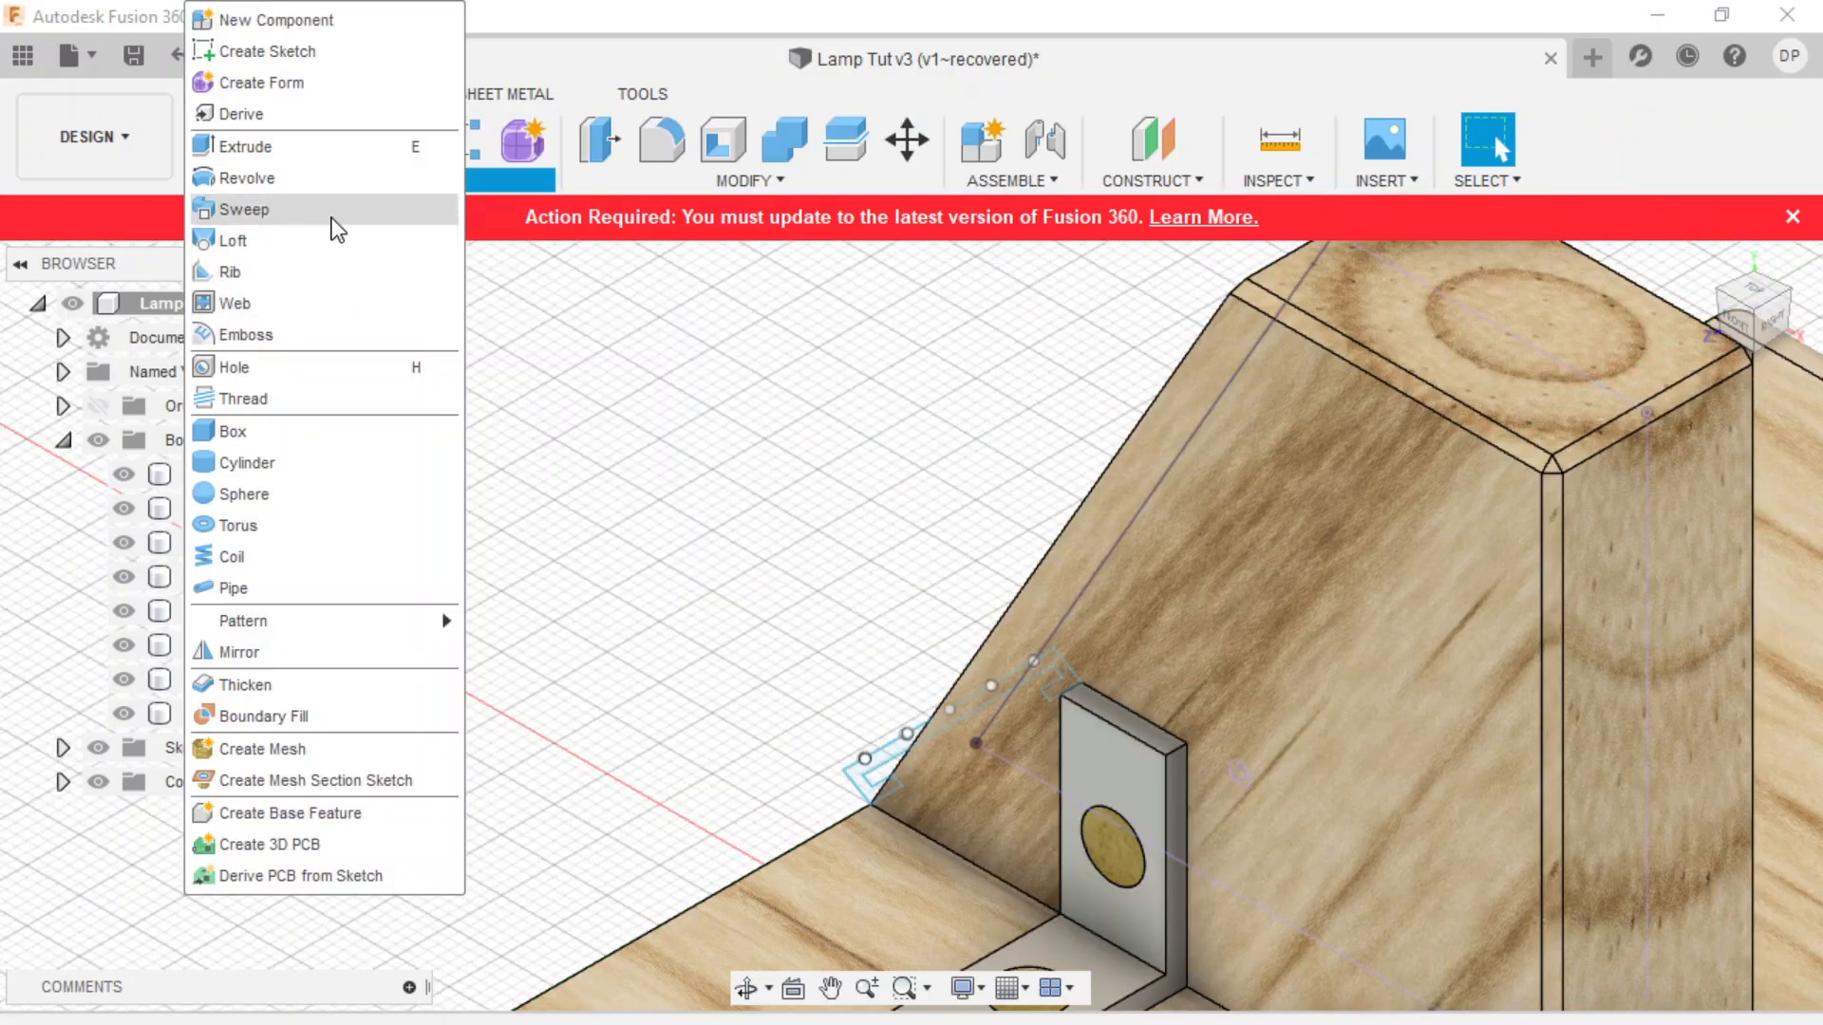
{"action": "left_click", "coordinate": [333, 211]}
{"action": "scroll", "coordinate": [835, 783], "scroll_direction": "up", "scroll_amount": 3}
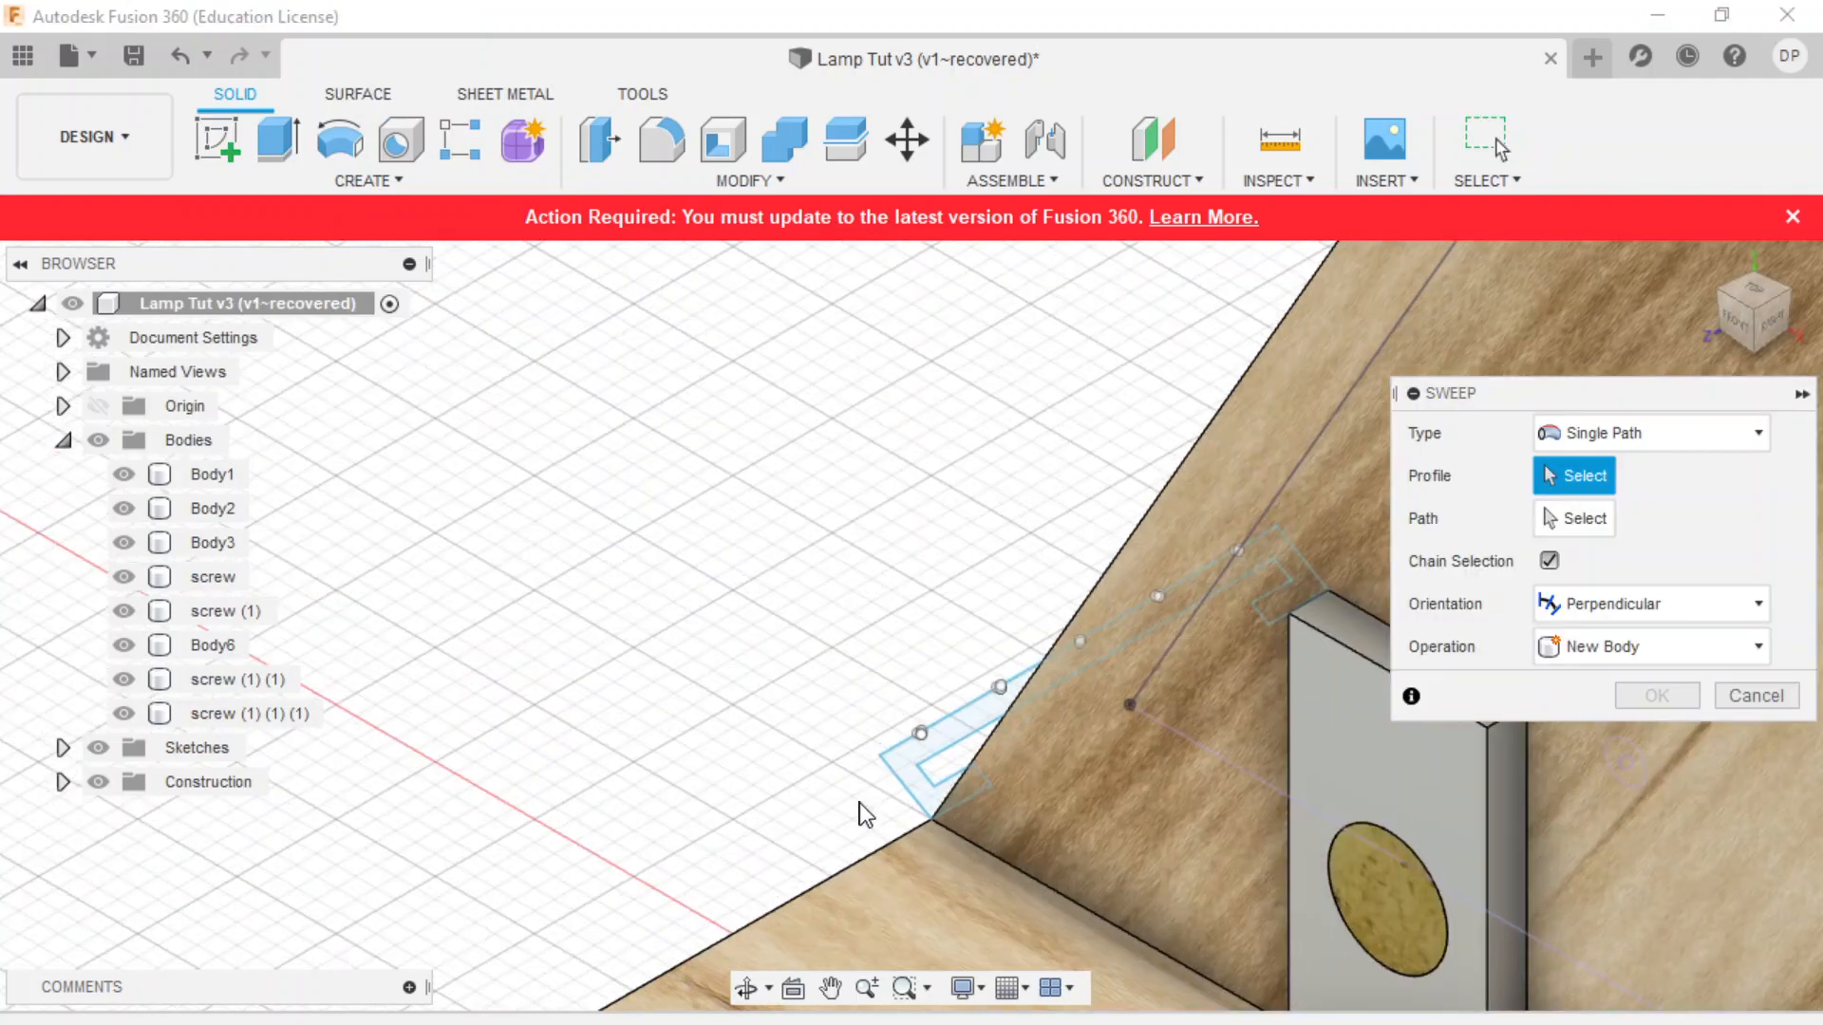
{"action": "left_click", "coordinate": [953, 736]}
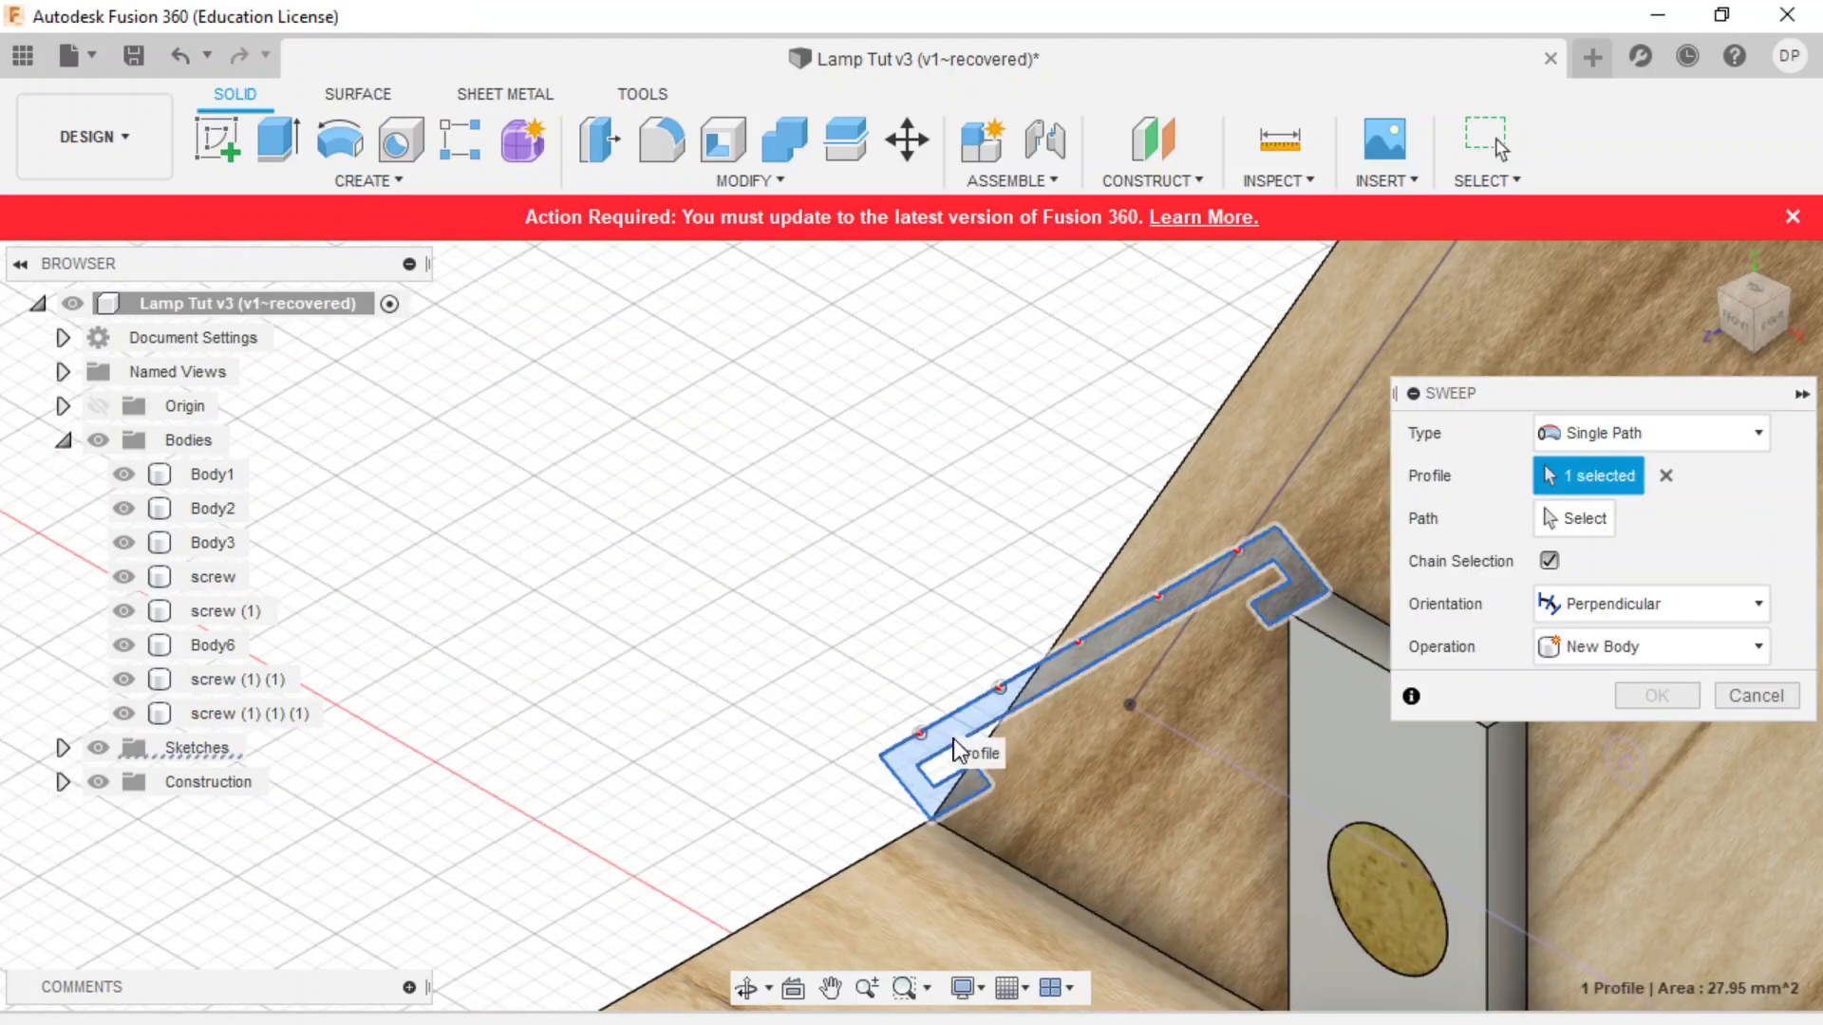
{"action": "left_click", "coordinate": [1579, 519]}
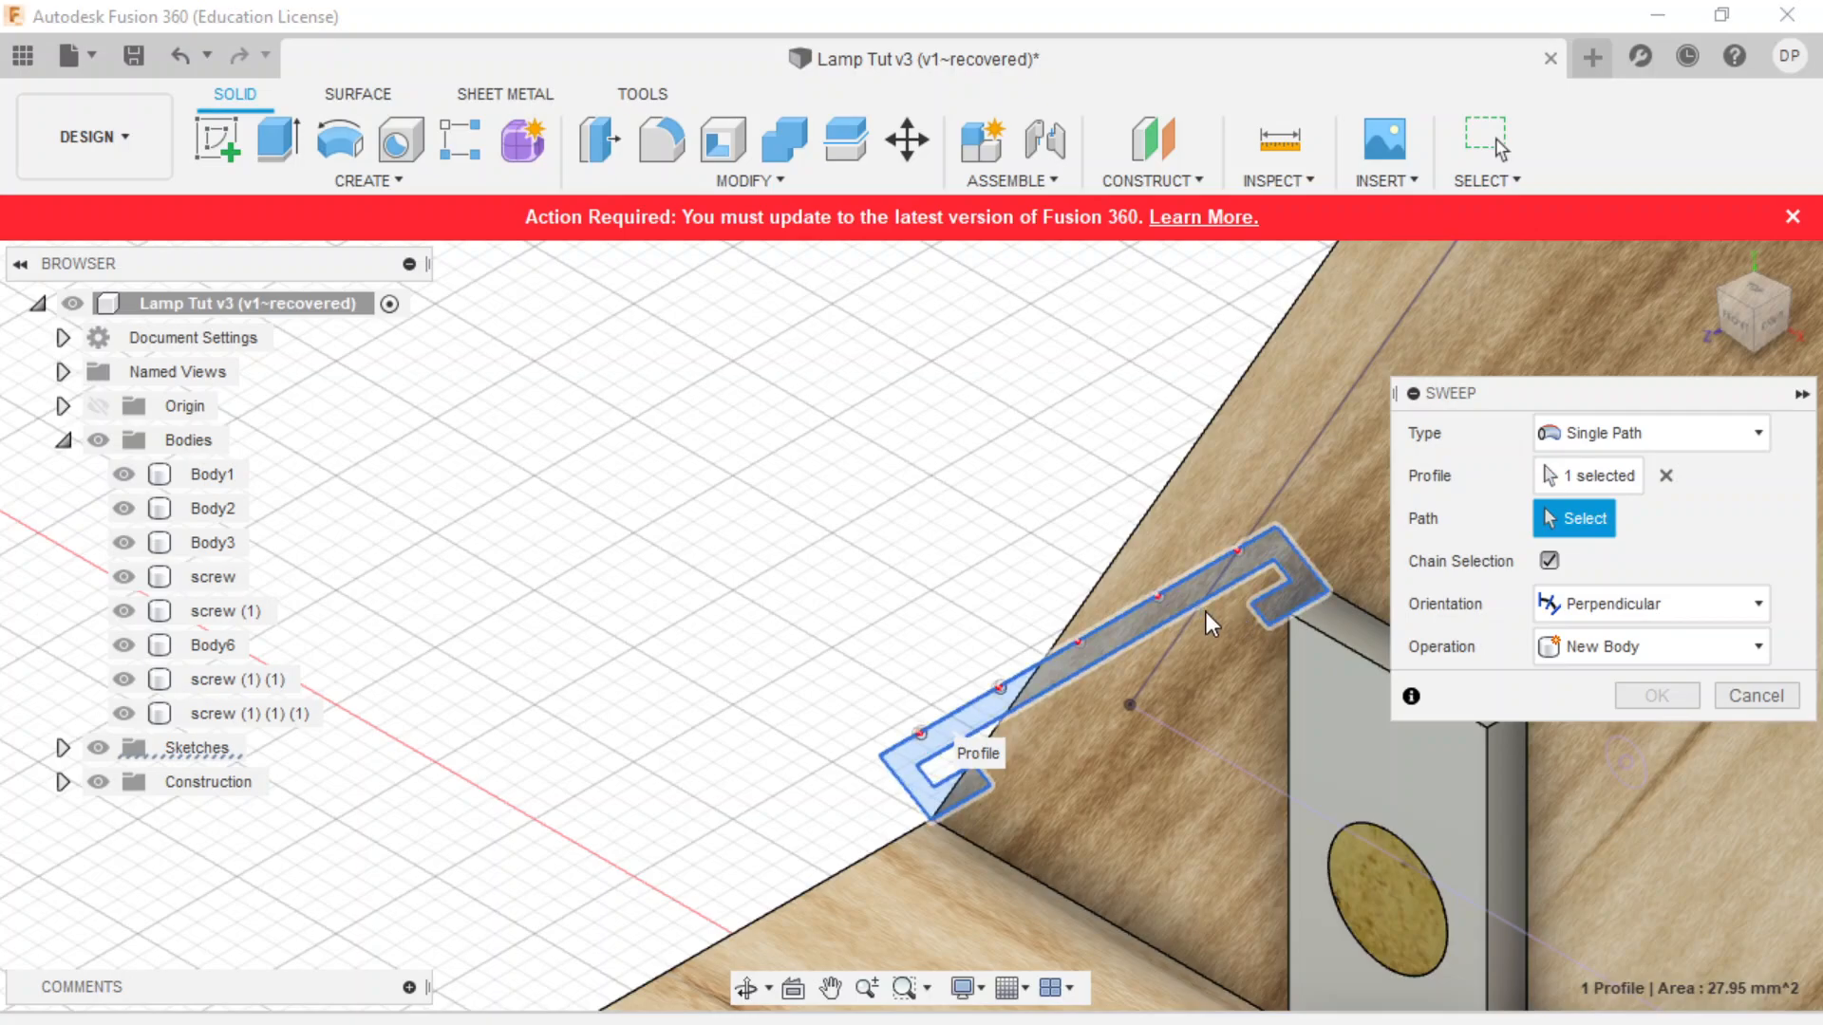
{"action": "scroll", "coordinate": [1045, 753], "scroll_direction": "down", "scroll_amount": 5}
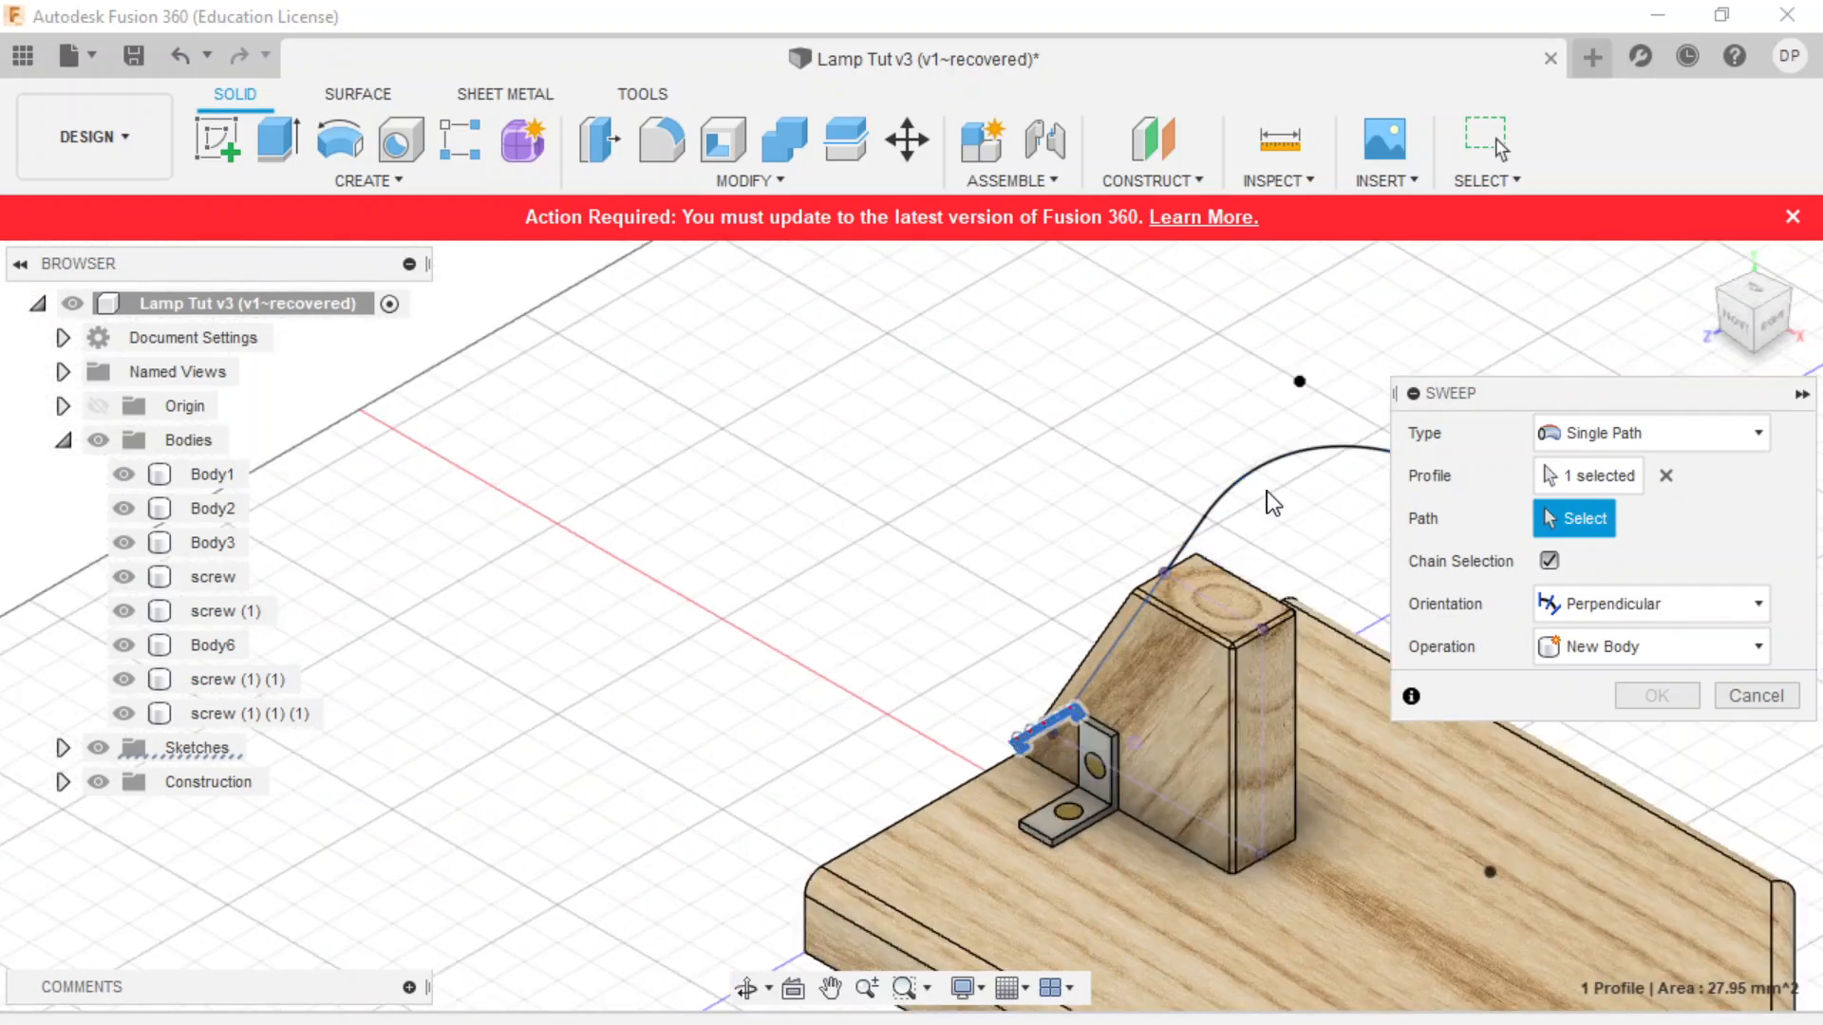
{"action": "left_click", "coordinate": [1187, 558]}
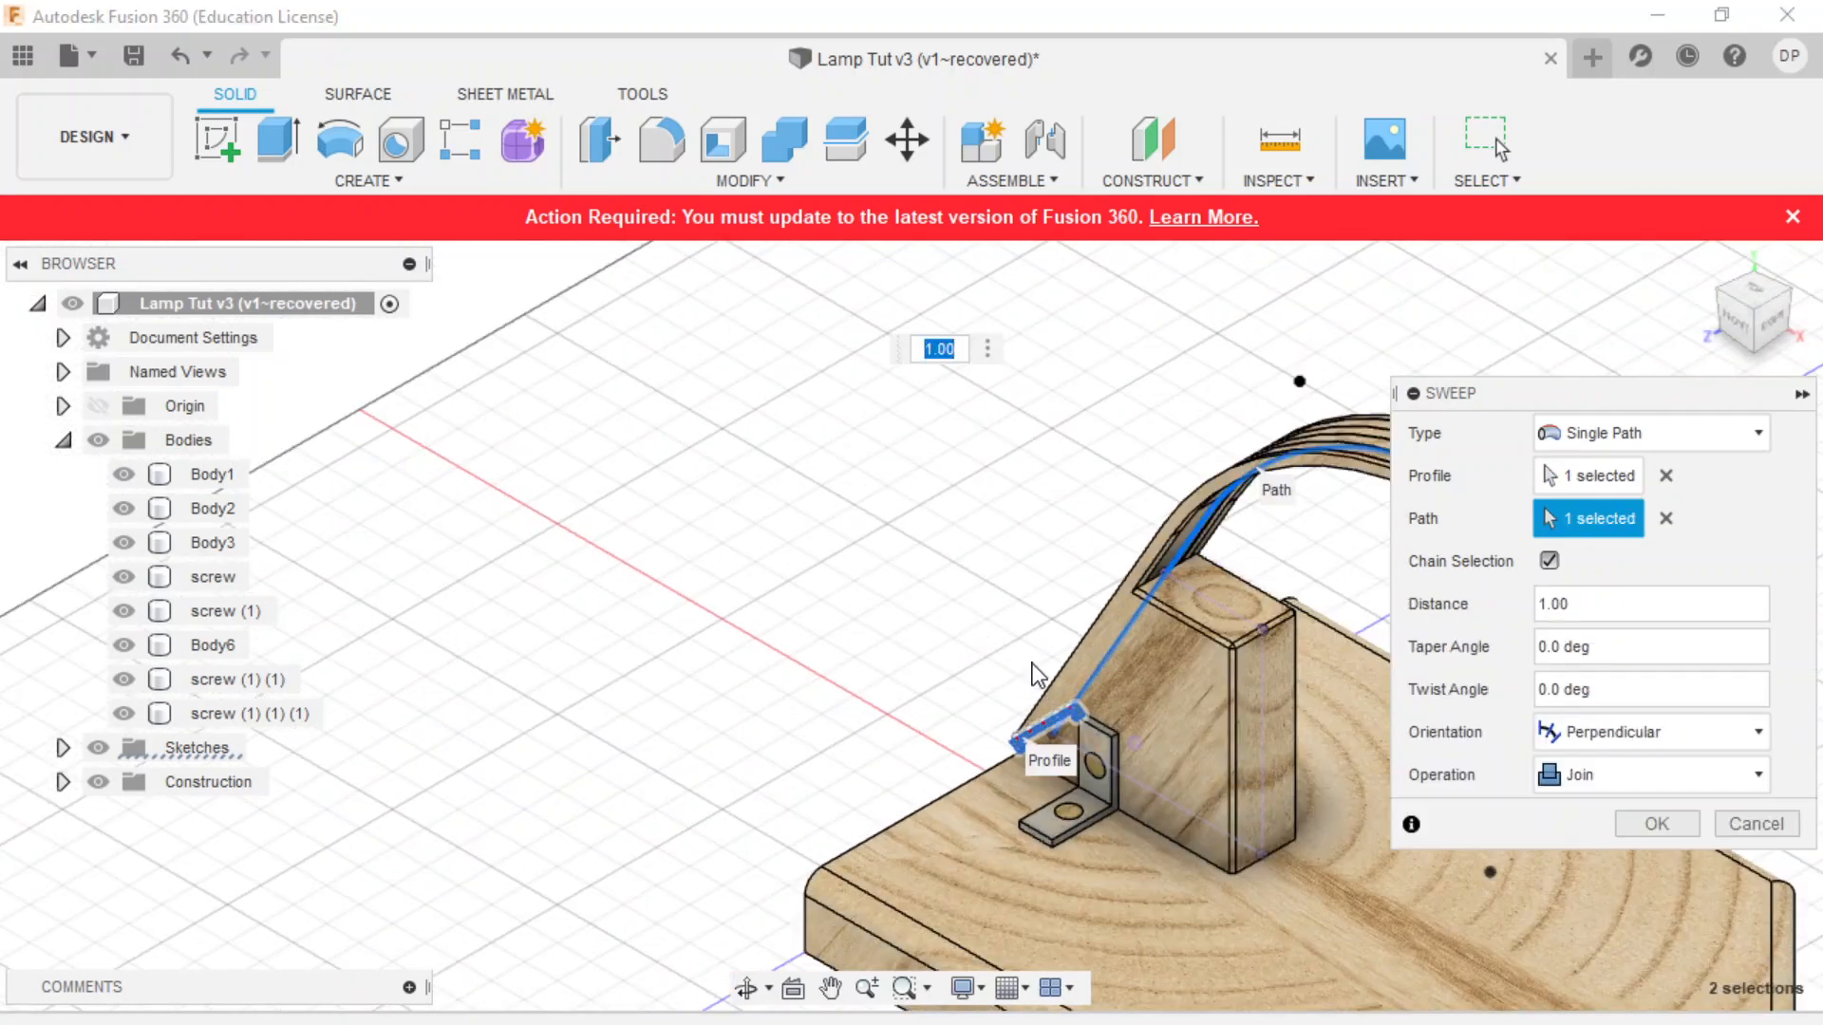
- Set the sweep operation to New Body and create the arm
{"action": "scroll", "coordinate": [1091, 702], "scroll_direction": "down", "scroll_amount": 4}
{"action": "scroll", "coordinate": [1143, 731], "scroll_direction": "up", "scroll_amount": 6}
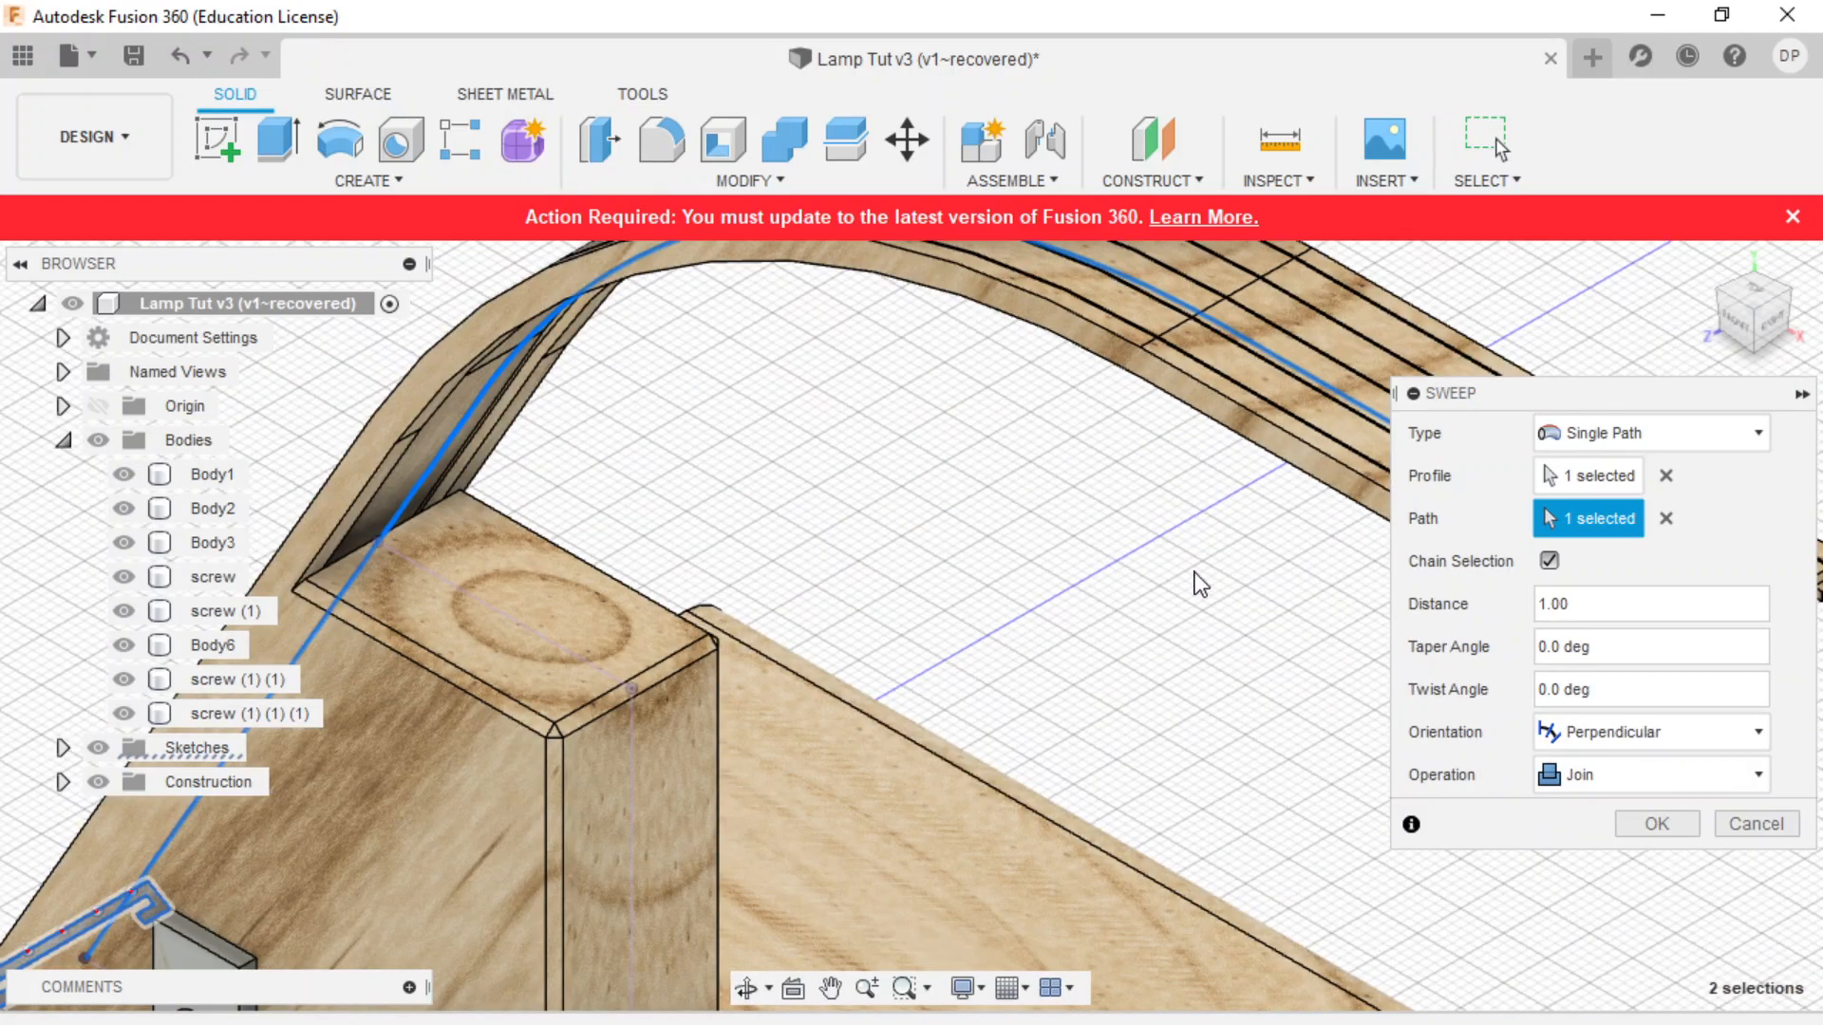
{"action": "scroll", "coordinate": [577, 632], "scroll_direction": "down", "scroll_amount": 4}
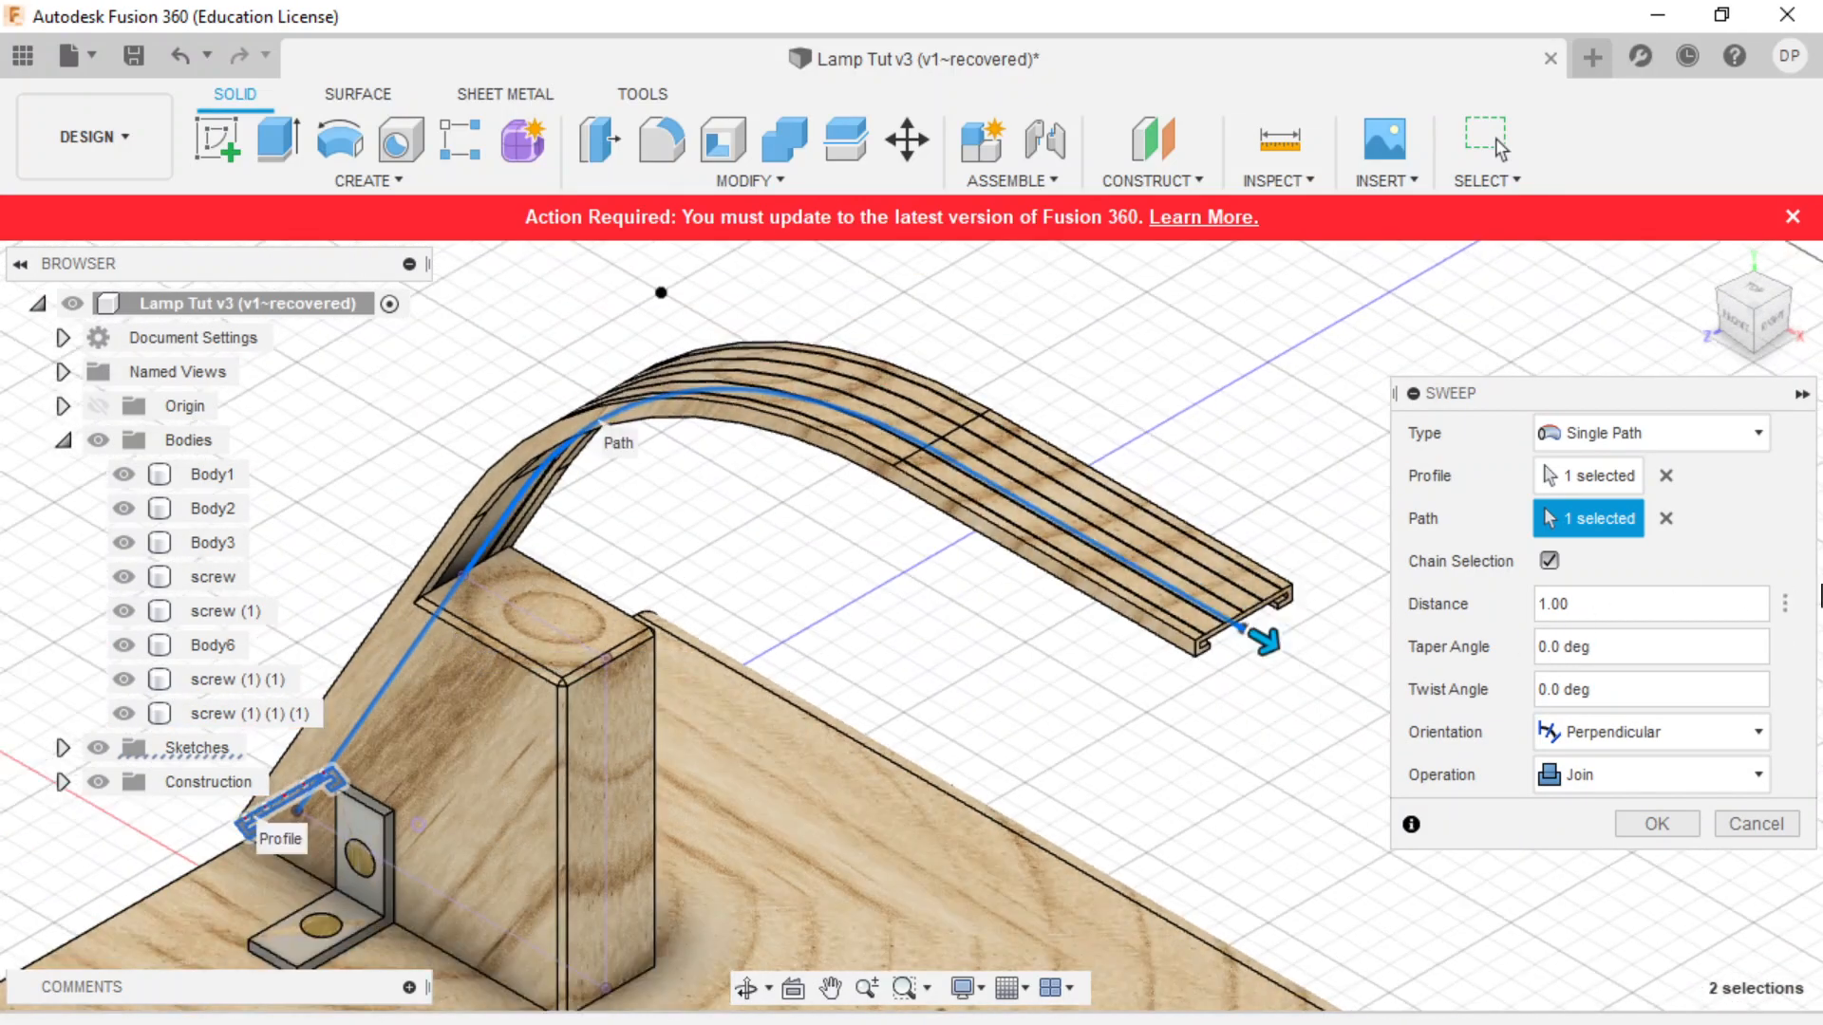
{"action": "left_click", "coordinate": [1609, 789]}
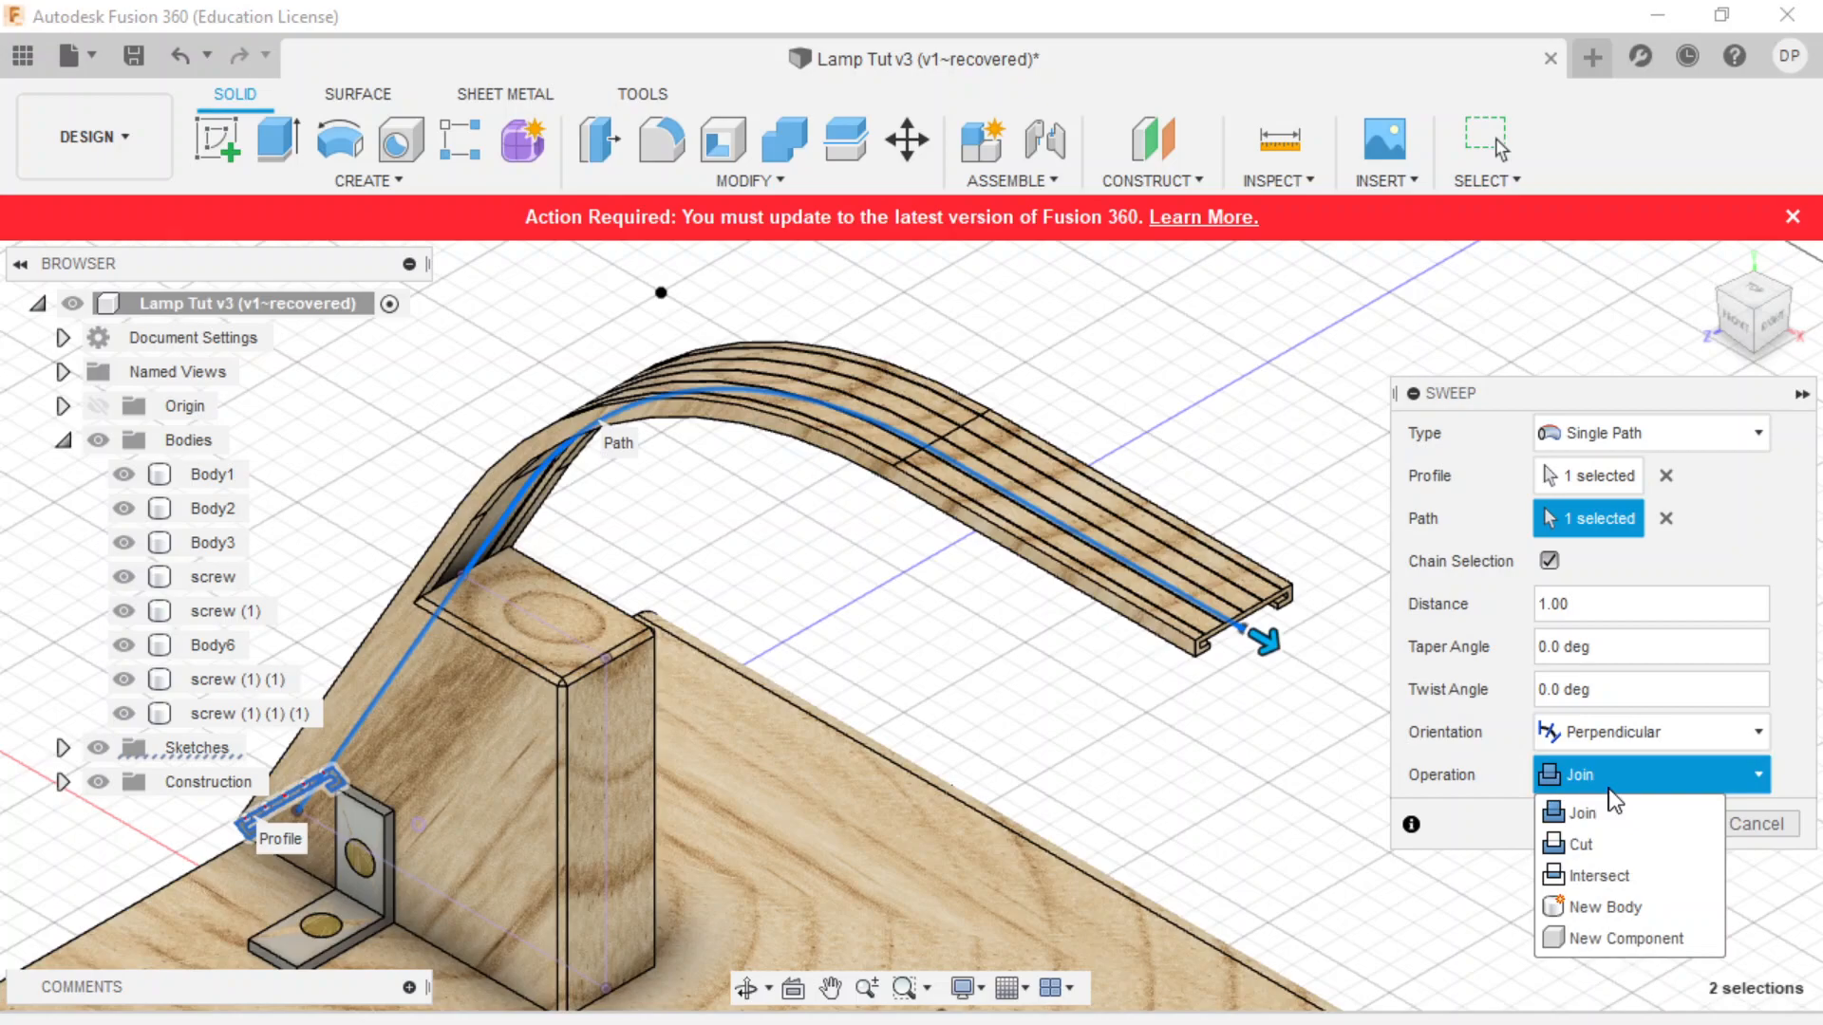
{"action": "left_click", "coordinate": [1623, 908]}
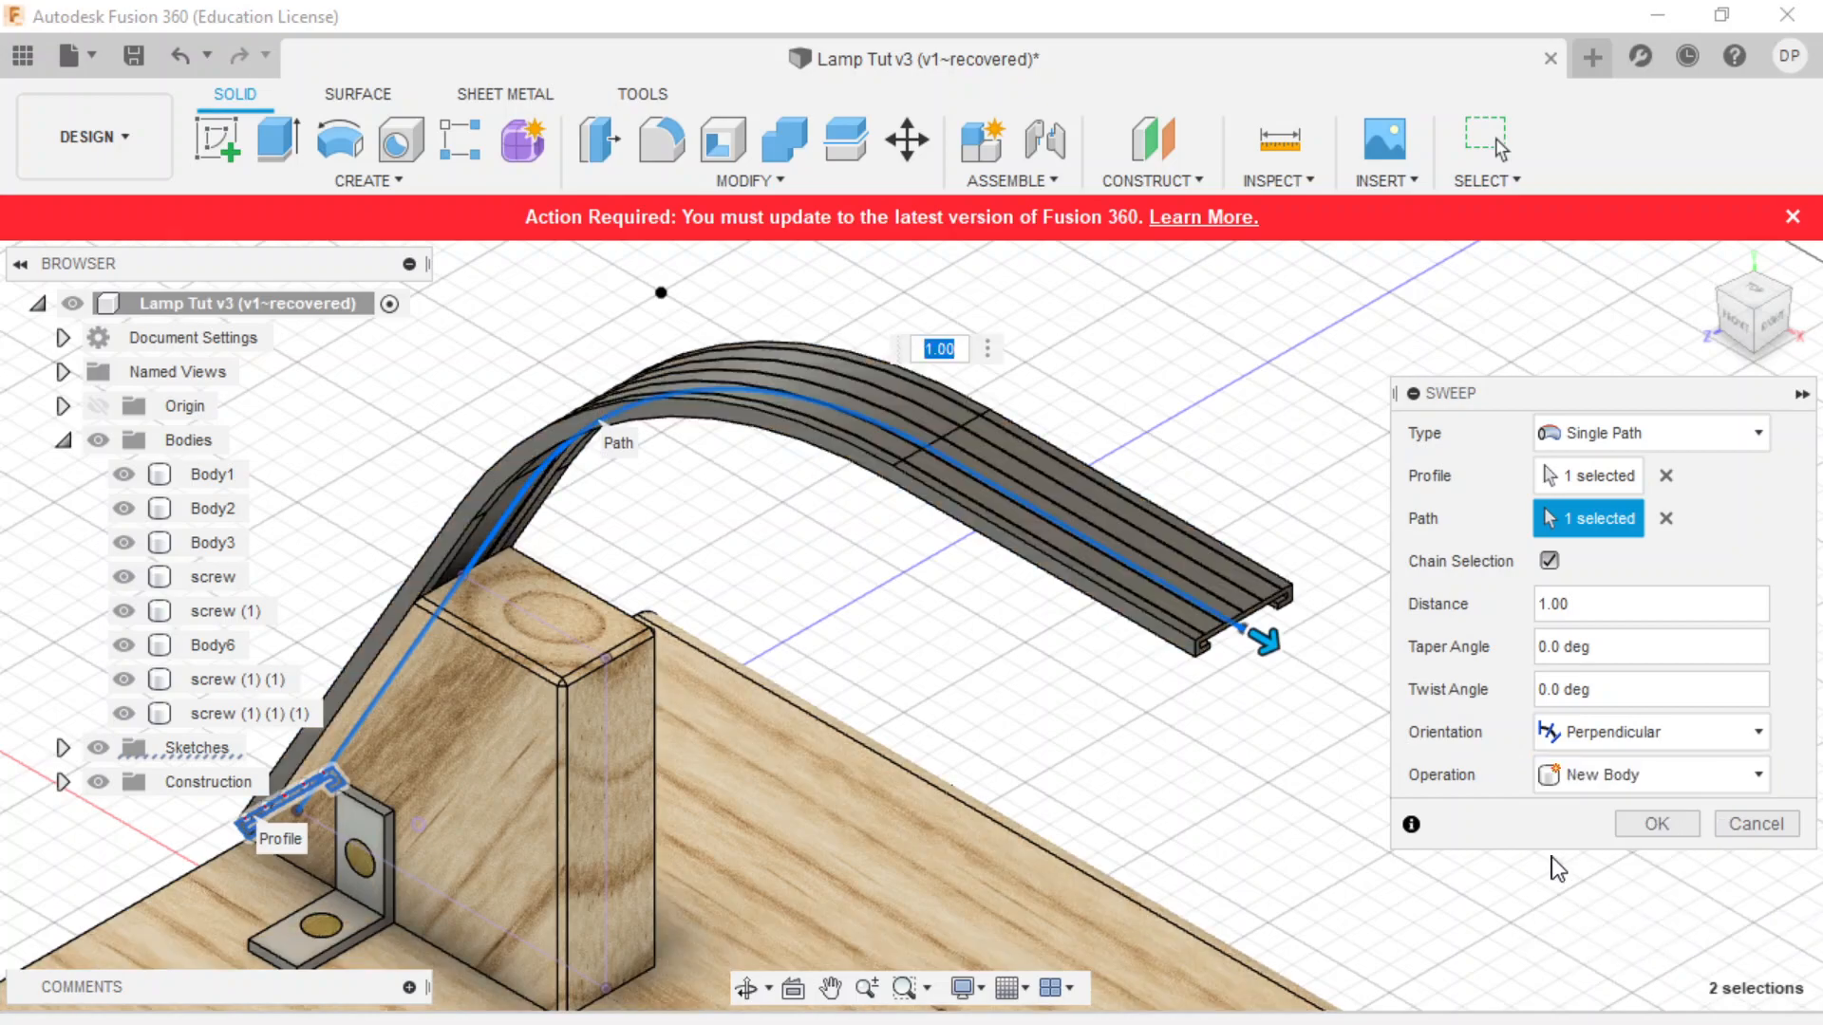
{"action": "scroll", "coordinate": [844, 531], "scroll_direction": "down", "scroll_amount": 6}
{"action": "scroll", "coordinate": [771, 695], "scroll_direction": "up", "scroll_amount": 4}
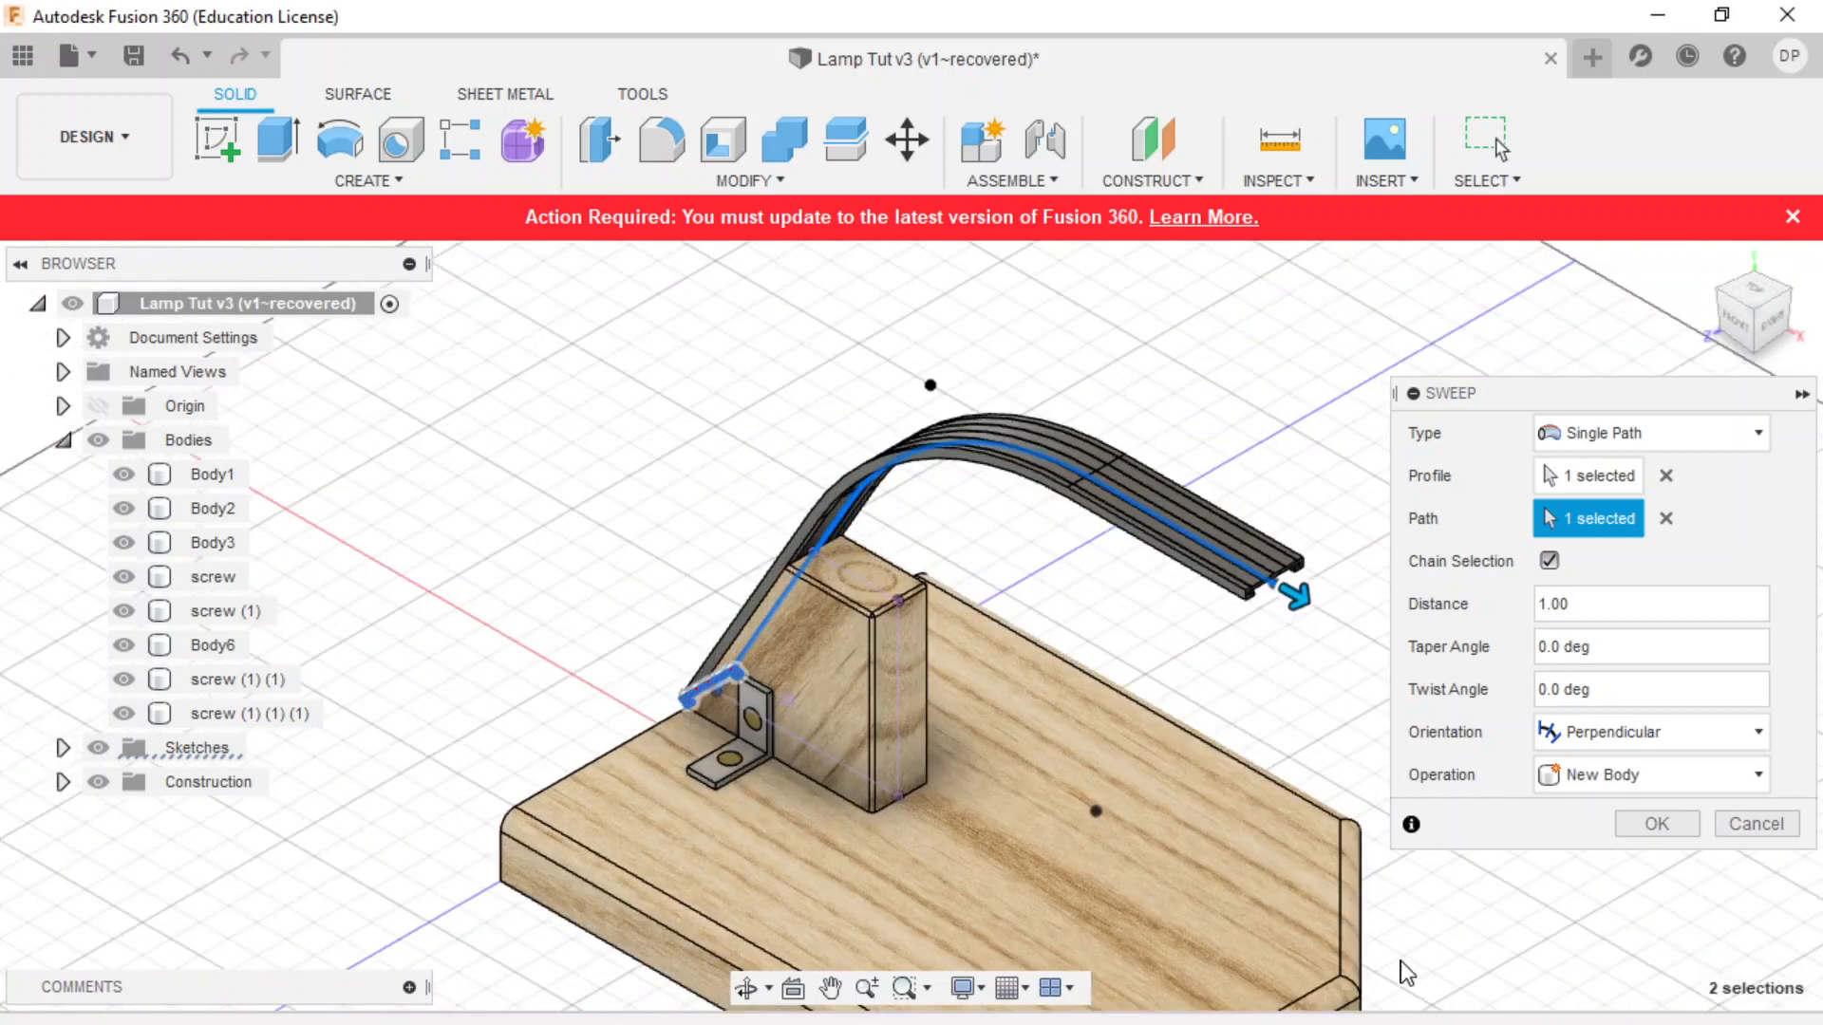
{"action": "left_click", "coordinate": [1648, 826]}
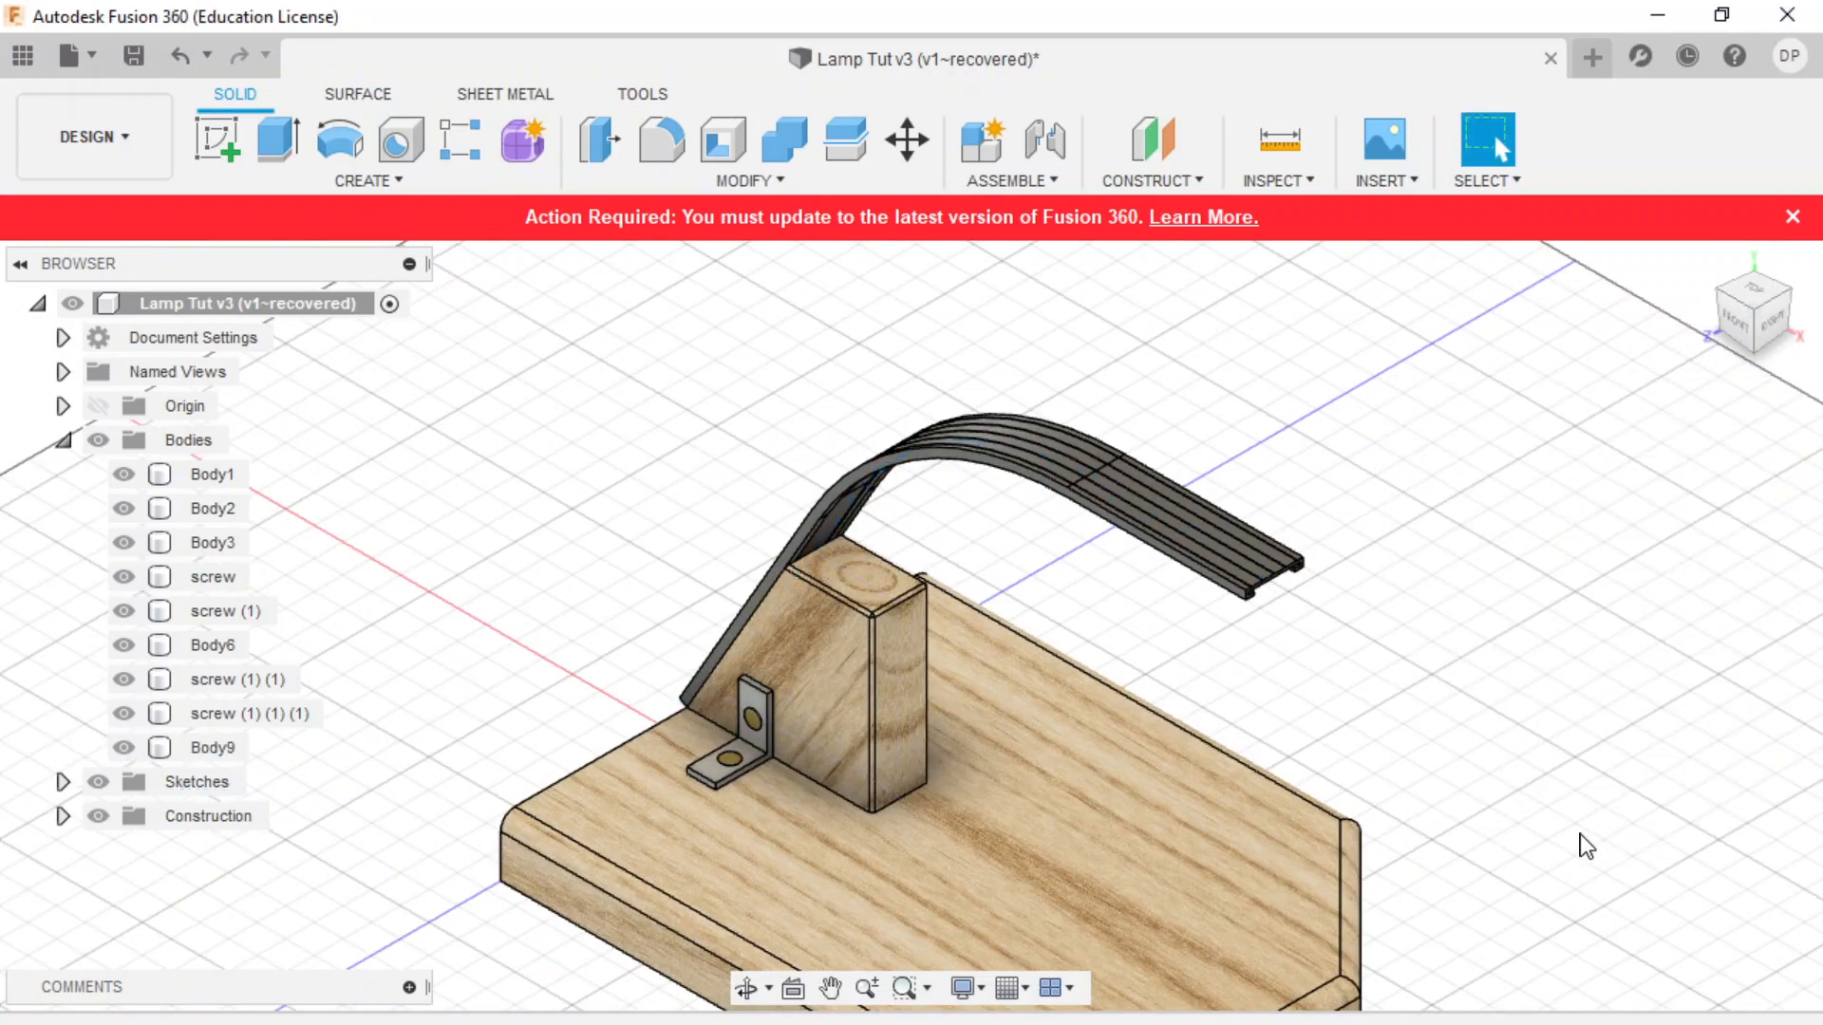
- Check the swept arm from the front and open its path sketch, Sketch5, for editing
{"action": "left_click", "coordinate": [1265, 791]}
{"action": "middle_click_drag", "start_coordinate": [1176, 659], "coordinate": [1075, 648], "text": "shift"}
{"action": "scroll", "coordinate": [1075, 648], "scroll_direction": "down", "scroll_amount": 3}
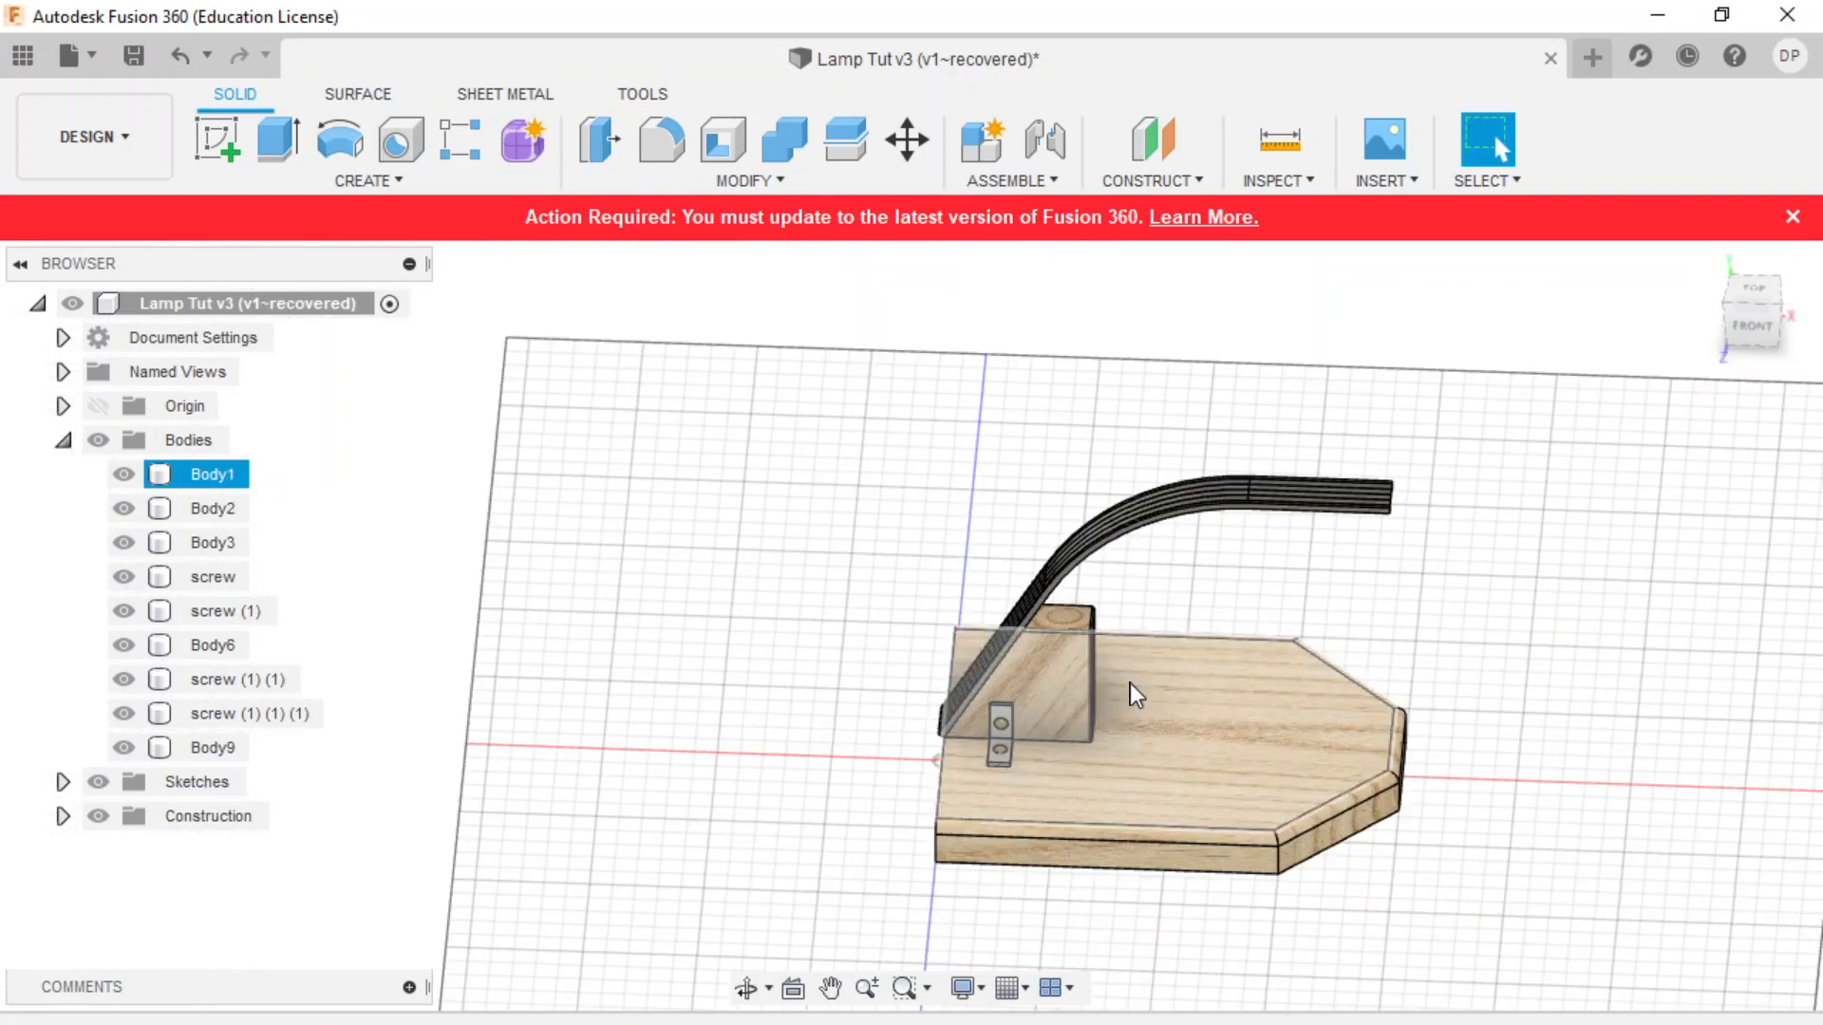
{"action": "scroll", "coordinate": [1261, 518], "scroll_direction": "up", "scroll_amount": 3}
{"action": "scroll", "coordinate": [1257, 541], "scroll_direction": "down", "scroll_amount": 5}
{"action": "middle_click_drag", "start_coordinate": [1359, 659], "coordinate": [1408, 590], "text": "shift"}
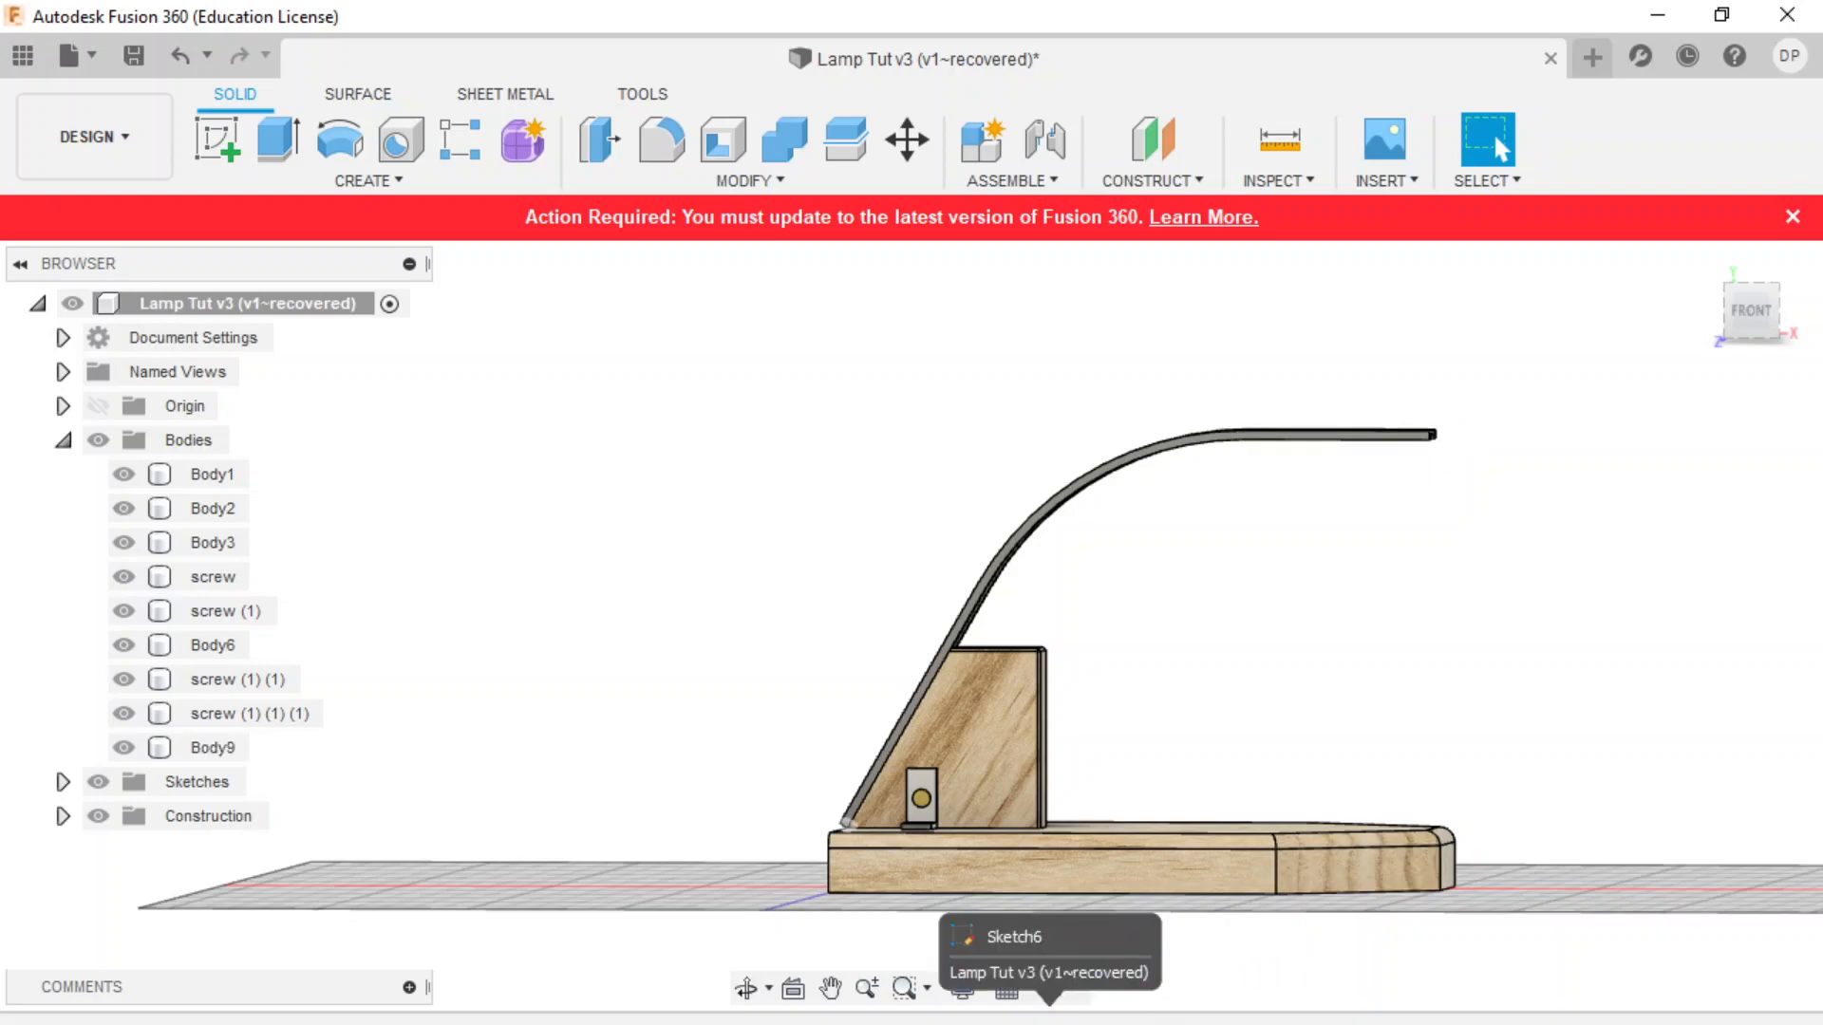
{"action": "left_click", "coordinate": [981, 992]}
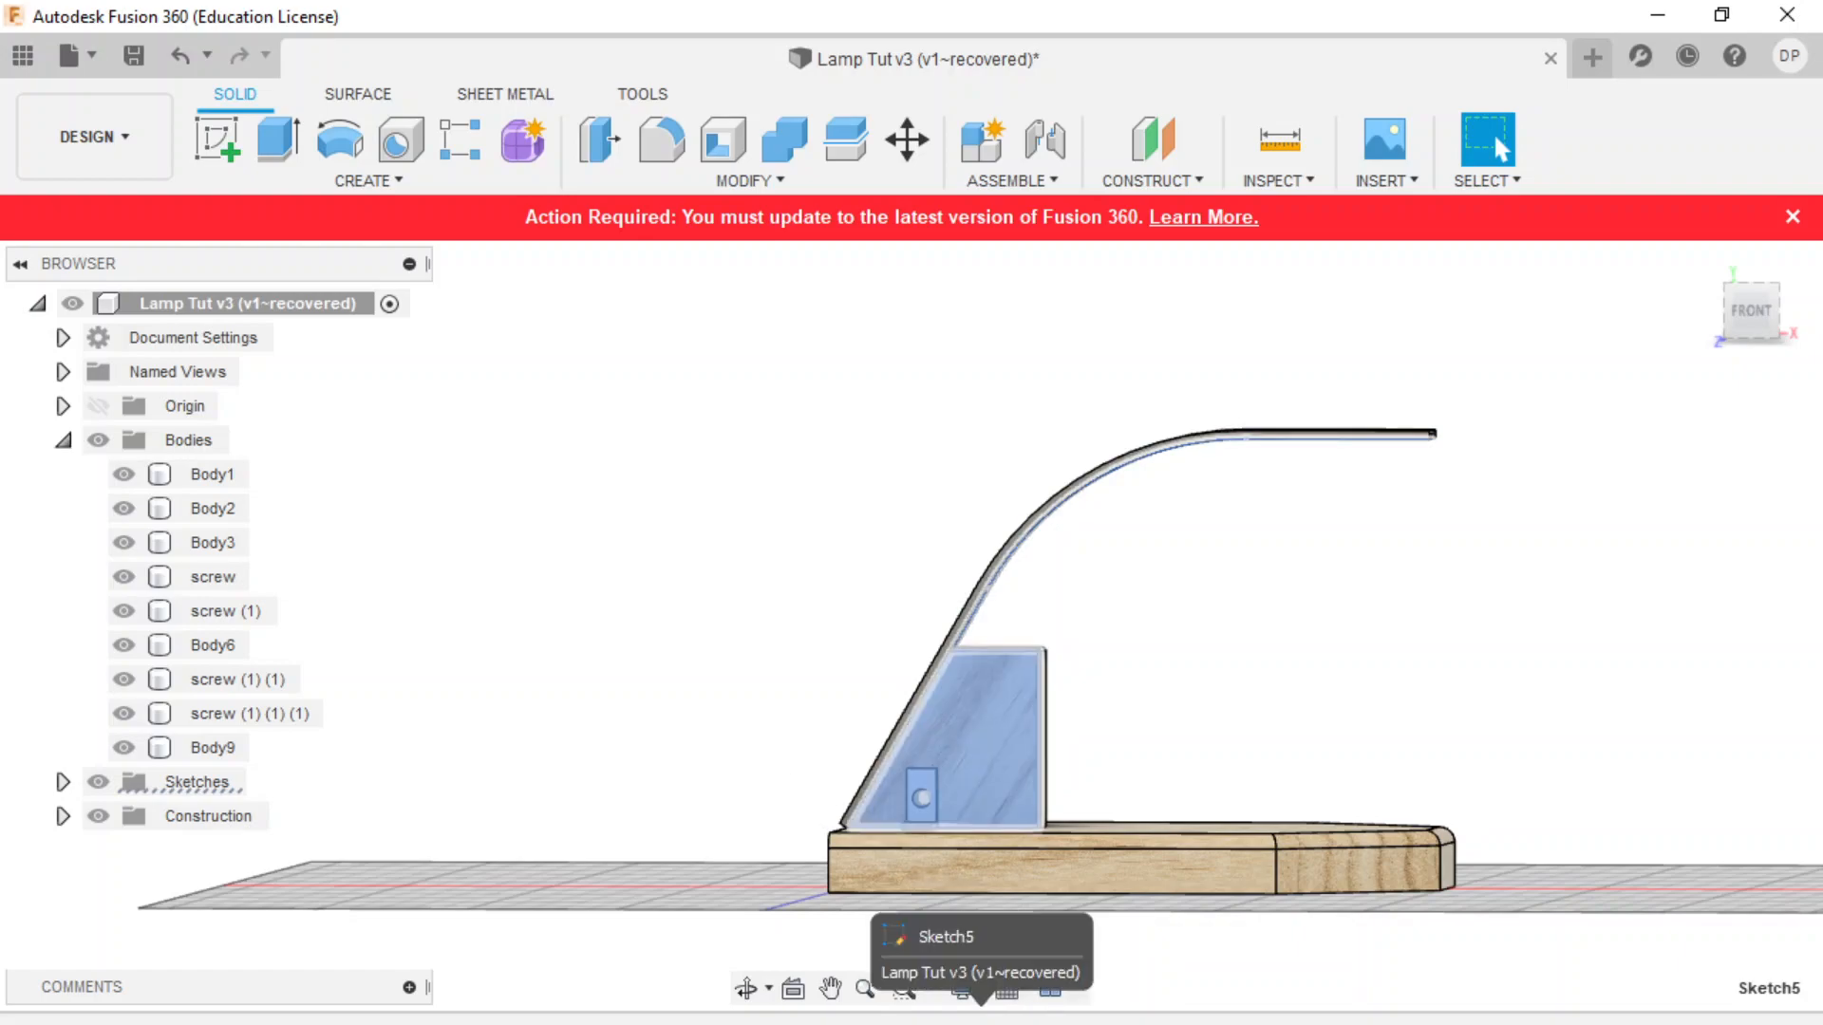
{"action": "right_click", "coordinate": [961, 698]}
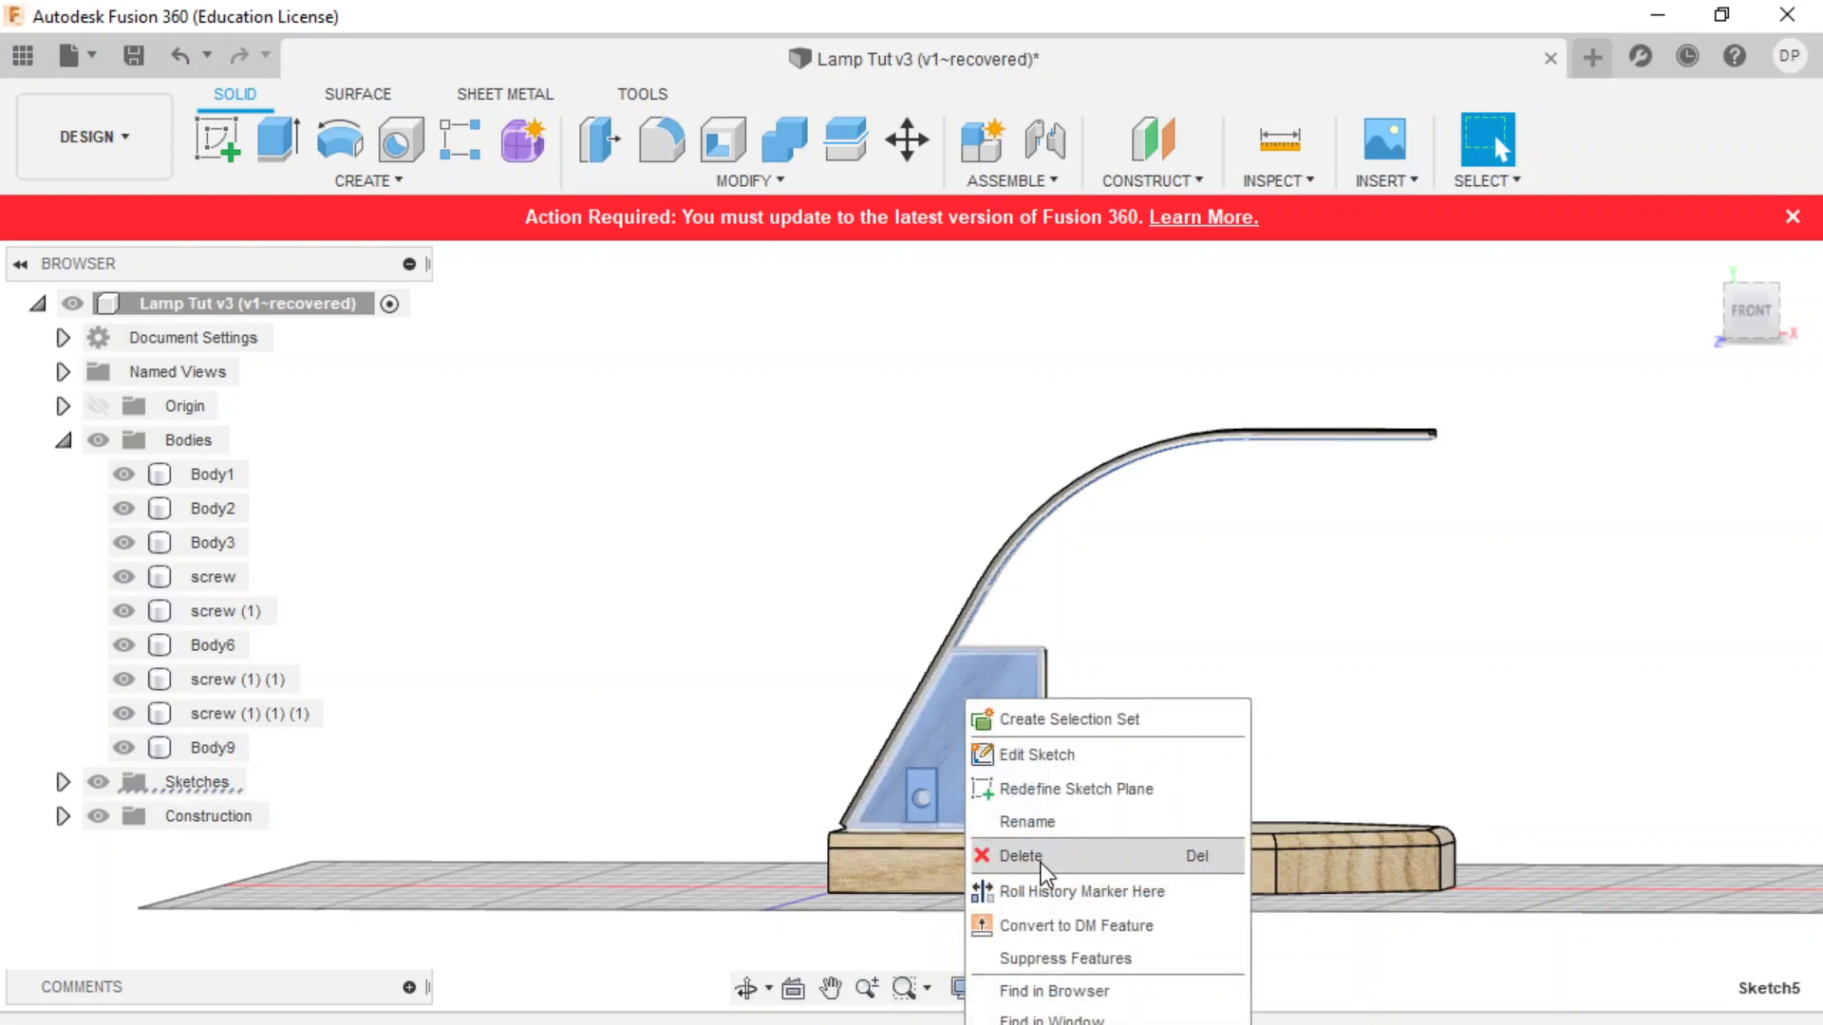
{"action": "left_click", "coordinate": [1067, 753]}
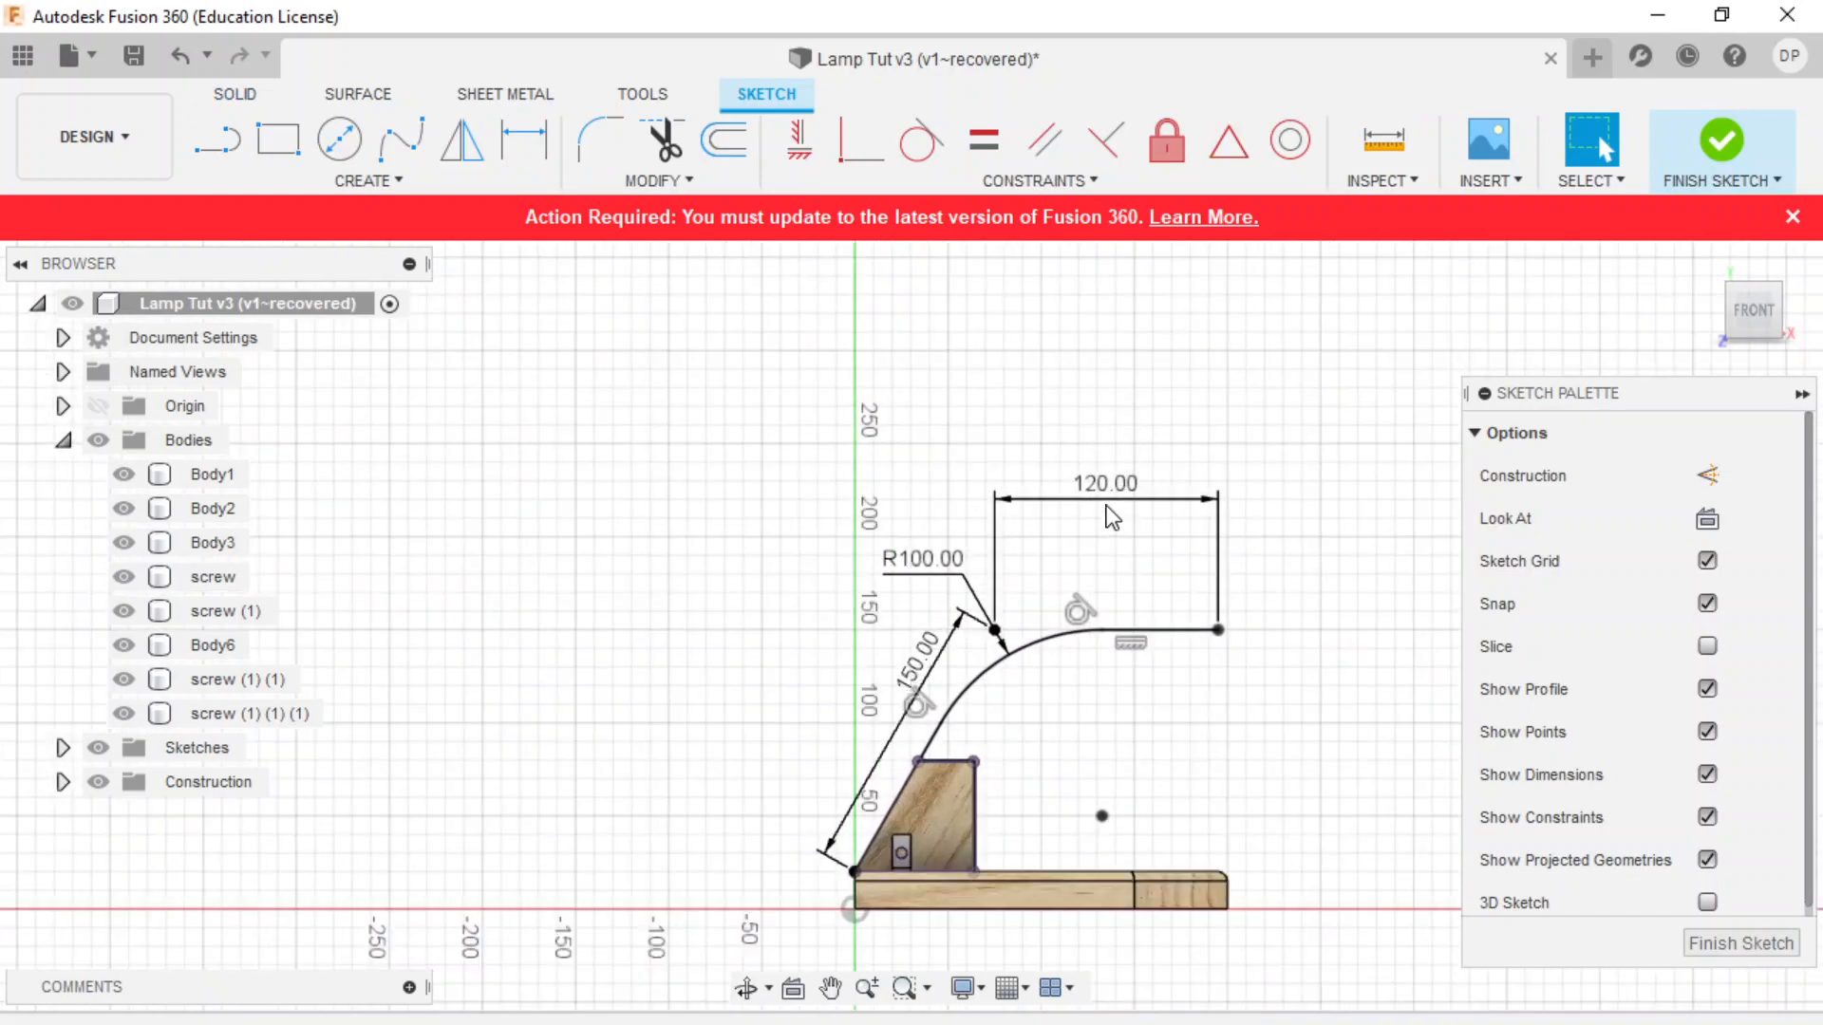
- Set the path's upper horizontal dimension to 150 mm and finish the sketch
{"action": "double_click", "coordinate": [1099, 490]}
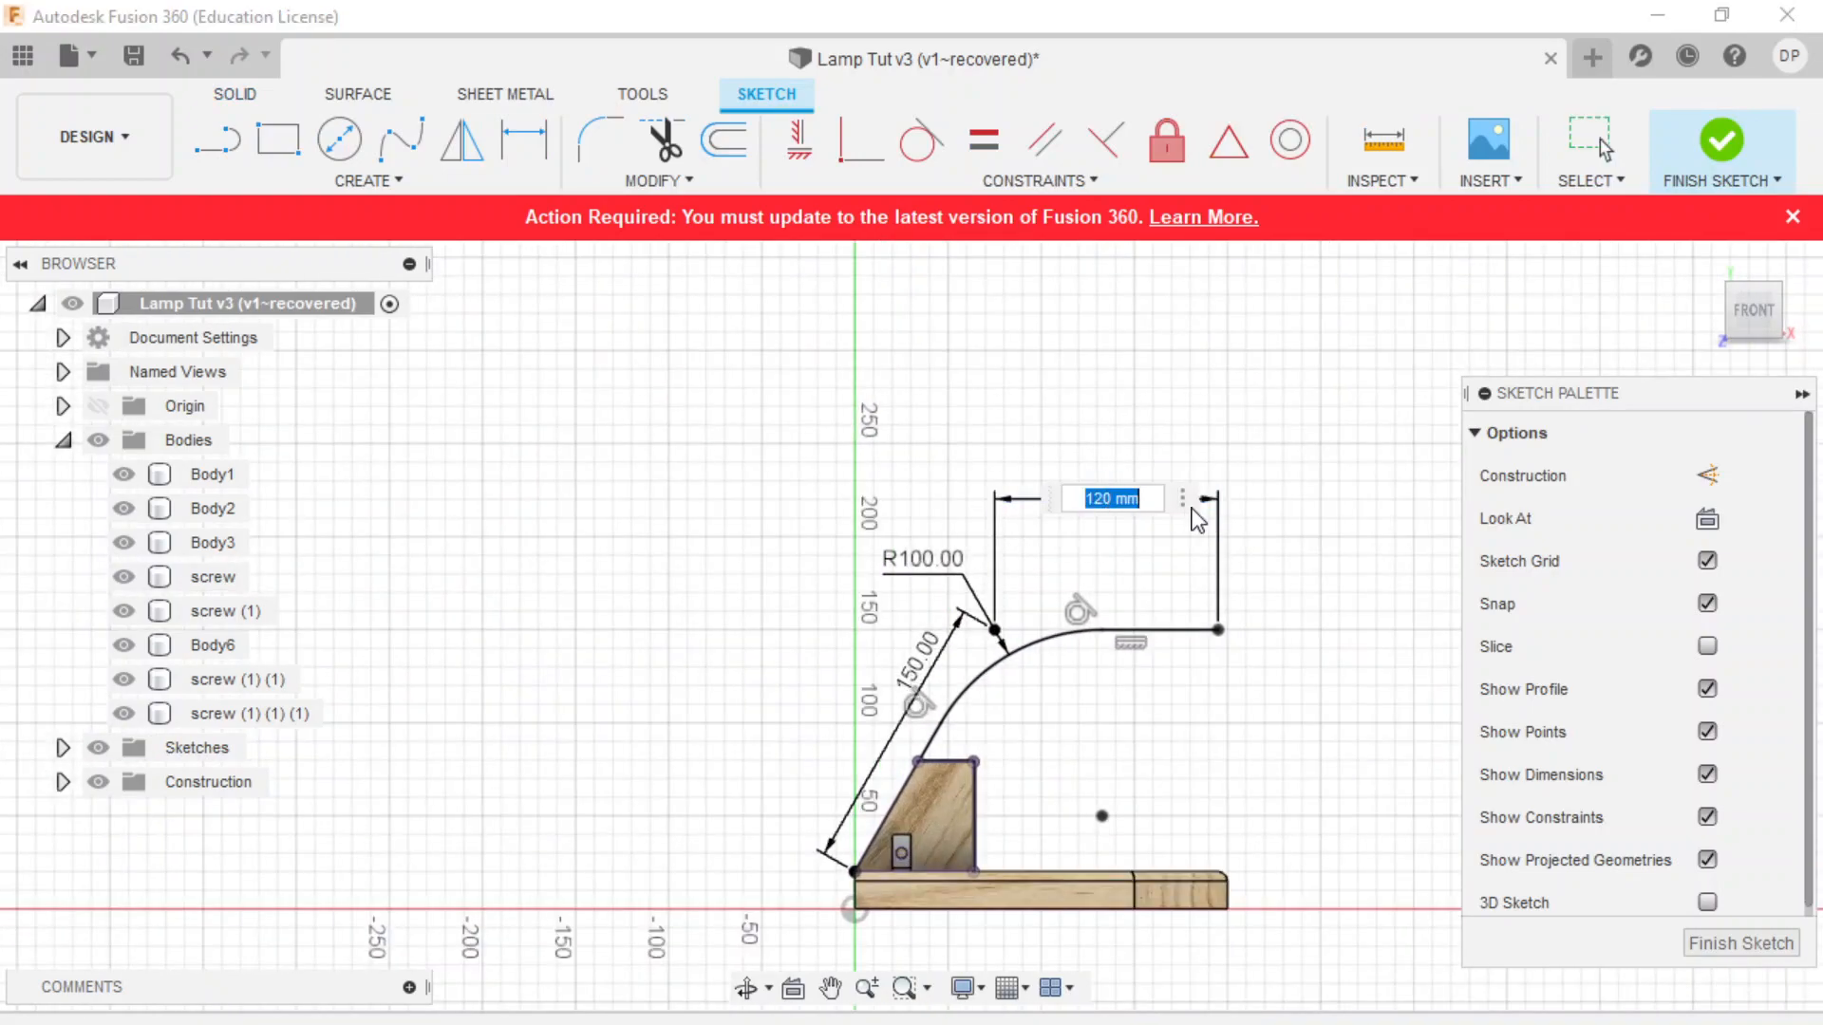
{"action": "type", "text": "150"}
{"action": "key", "text": "Return"}
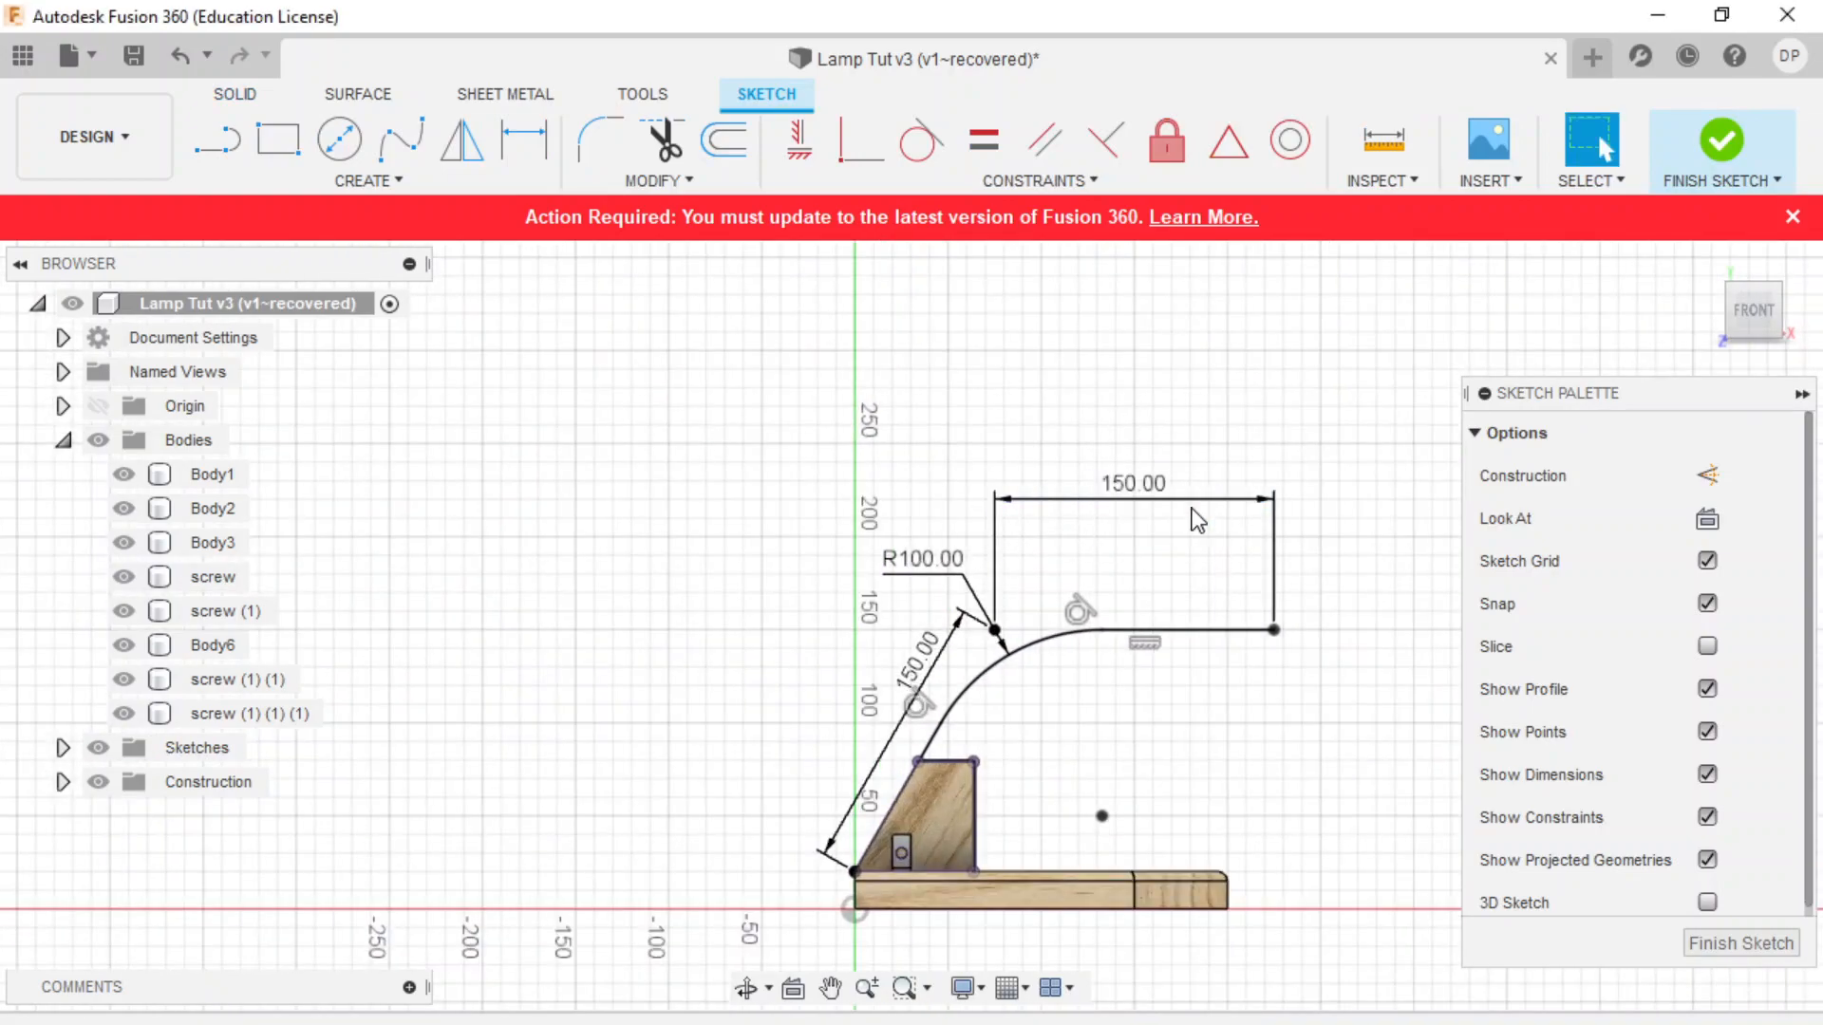
{"action": "left_click", "coordinate": [1721, 143]}
- Inspect the lengthened arm from several angles and reopen its path sketch
{"action": "scroll", "coordinate": [1287, 655], "scroll_direction": "up", "scroll_amount": 5}
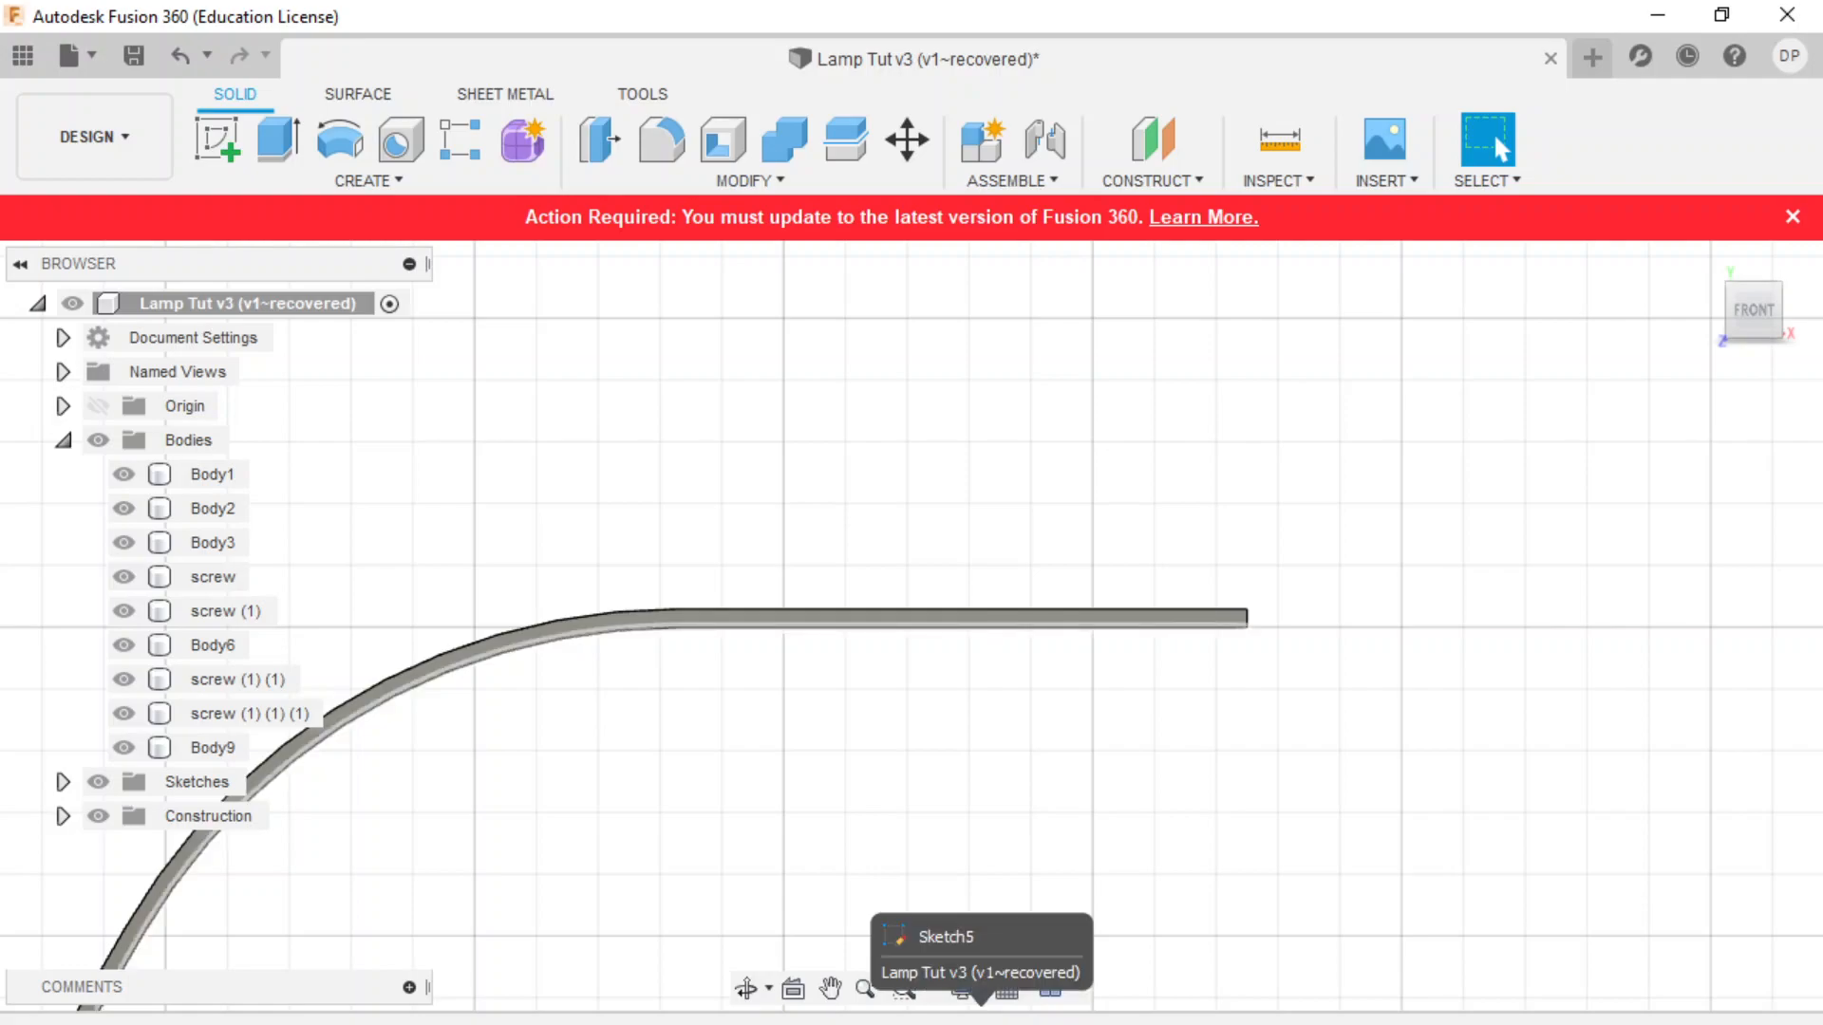
{"action": "middle_click_drag", "start_coordinate": [1167, 655], "coordinate": [1092, 710], "text": "shift"}
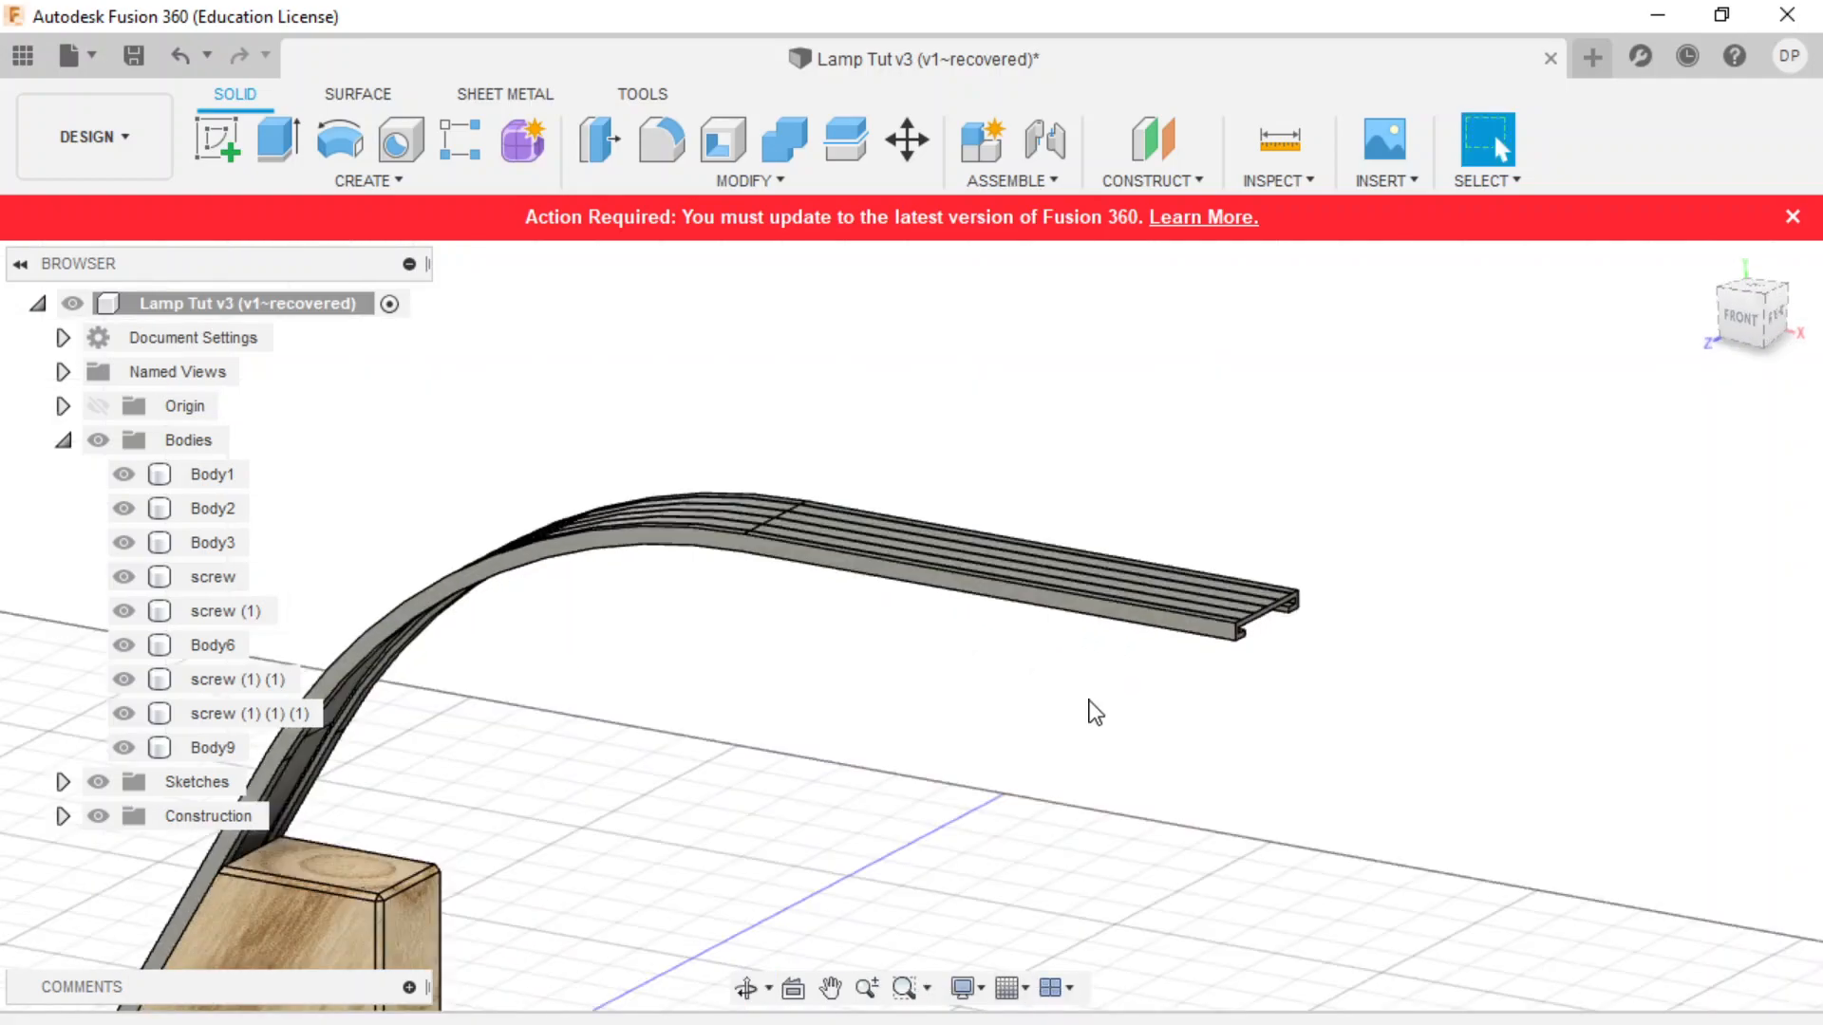
{"action": "scroll", "coordinate": [1096, 712], "scroll_direction": "down", "scroll_amount": 5}
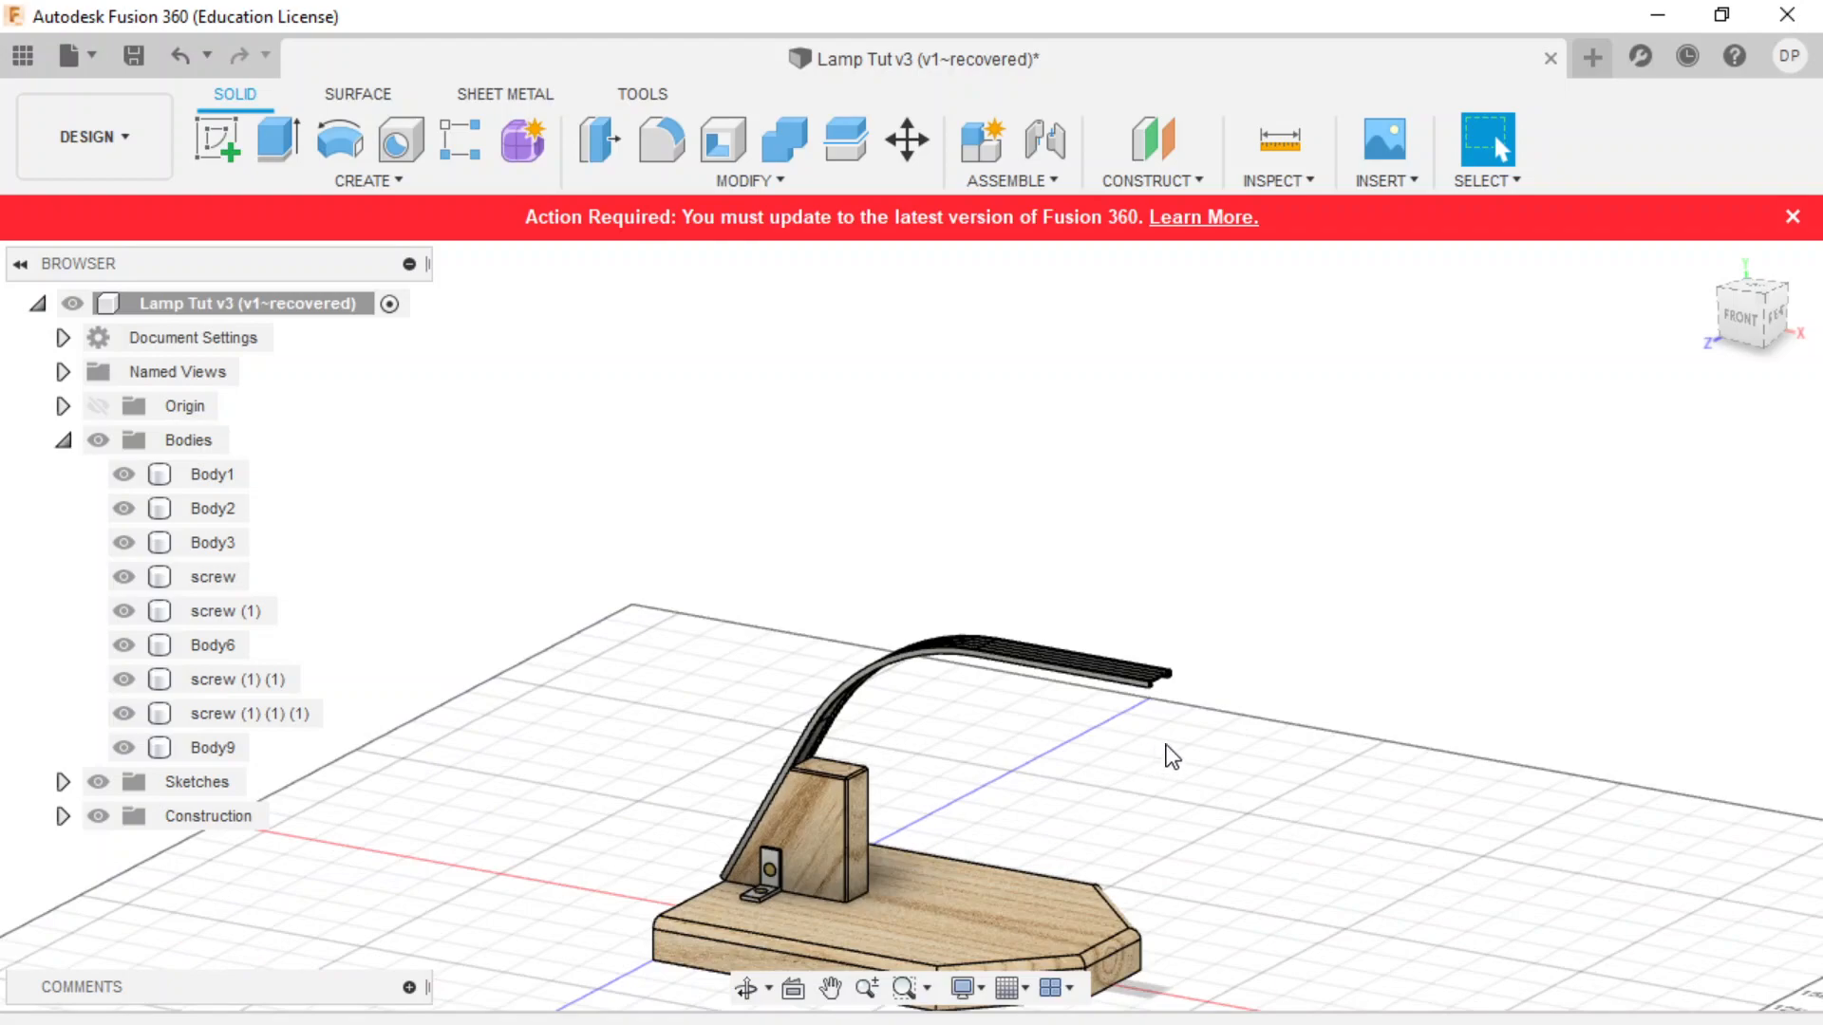
{"action": "middle_click_drag", "start_coordinate": [1111, 696], "coordinate": [1081, 776], "text": "shift"}
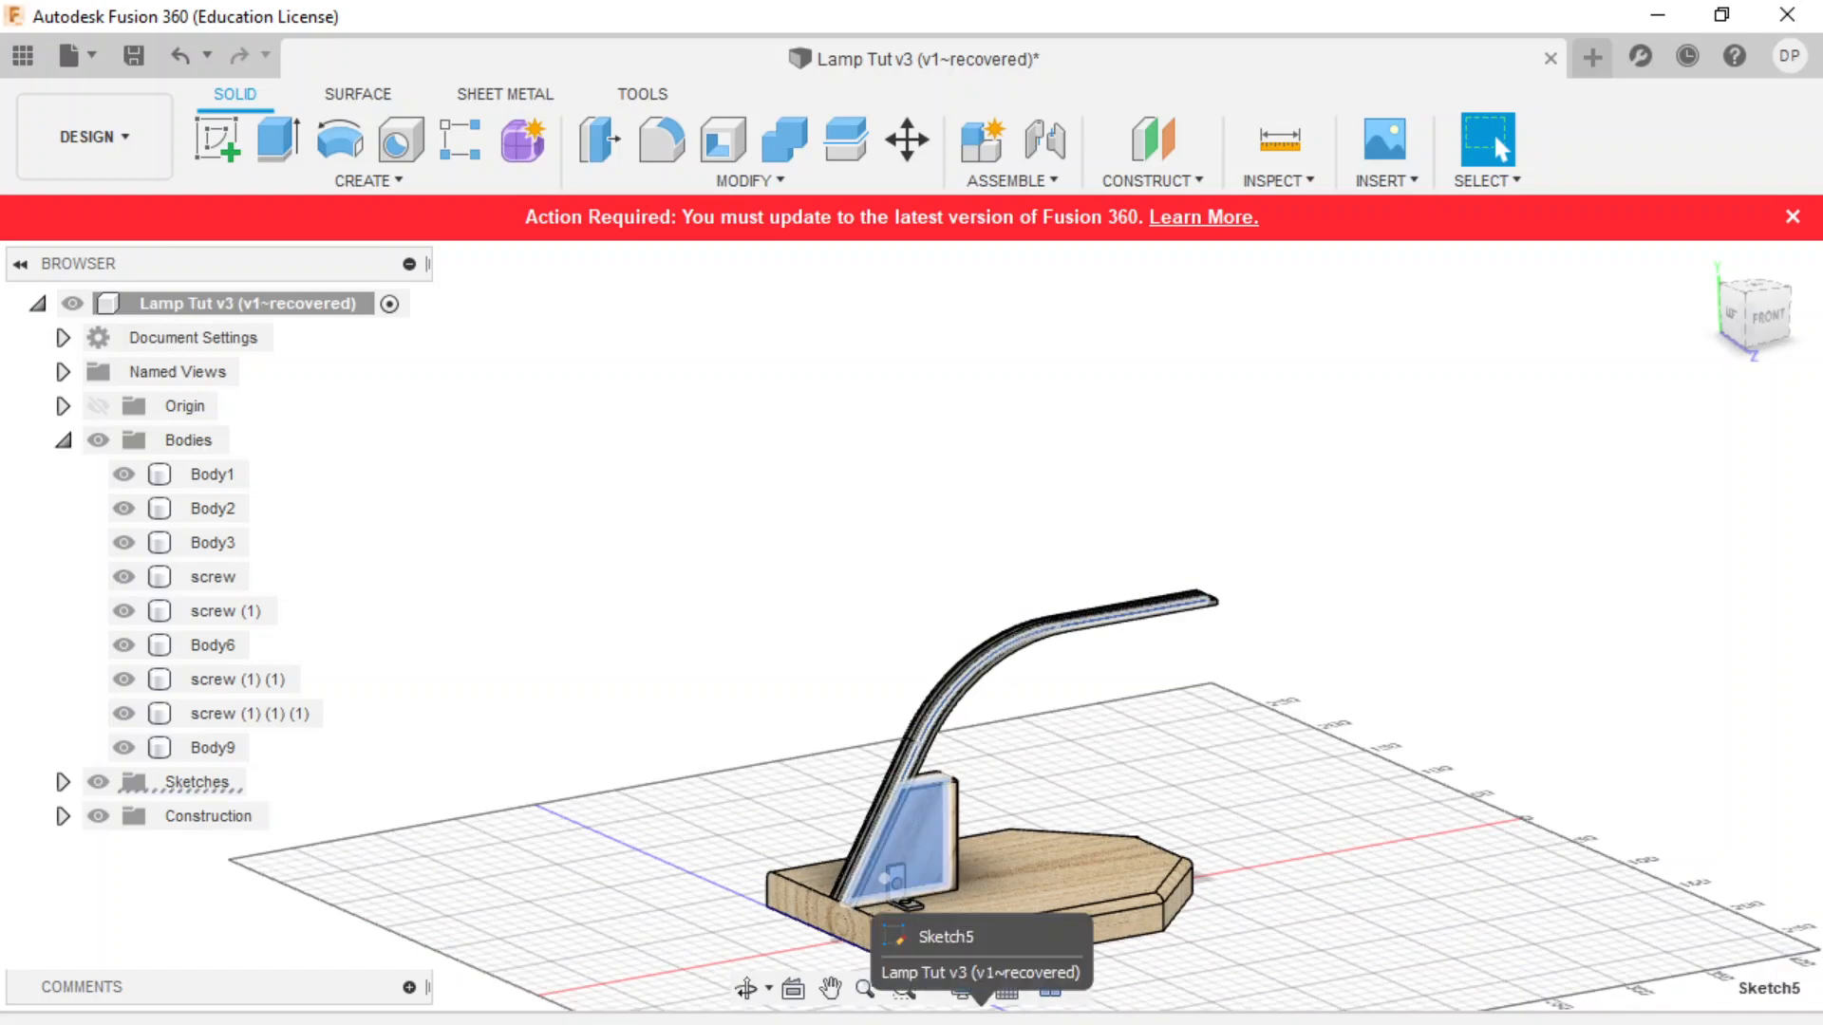
{"action": "right_click", "coordinate": [973, 992]}
{"action": "left_click", "coordinate": [1050, 757]}
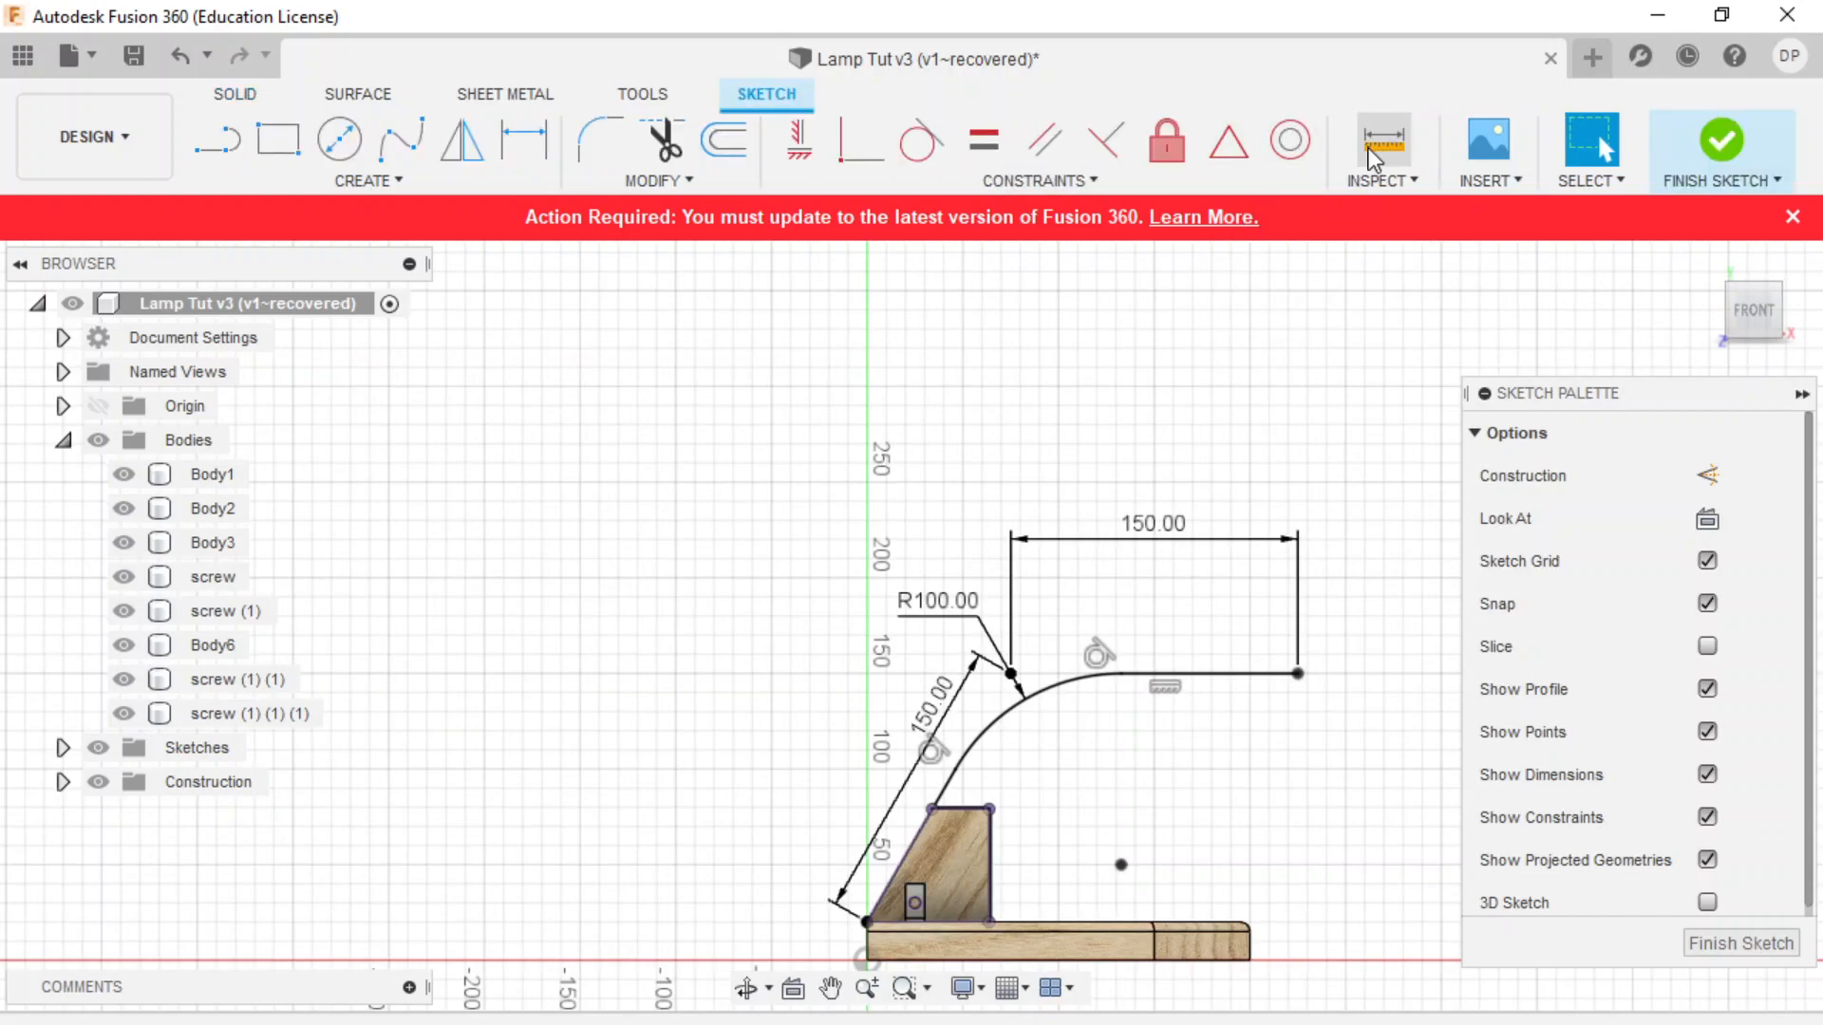
- Measure the arm path's sloped line, arc and upper horizontal line with the Measure tool
{"action": "left_click", "coordinate": [1374, 143]}
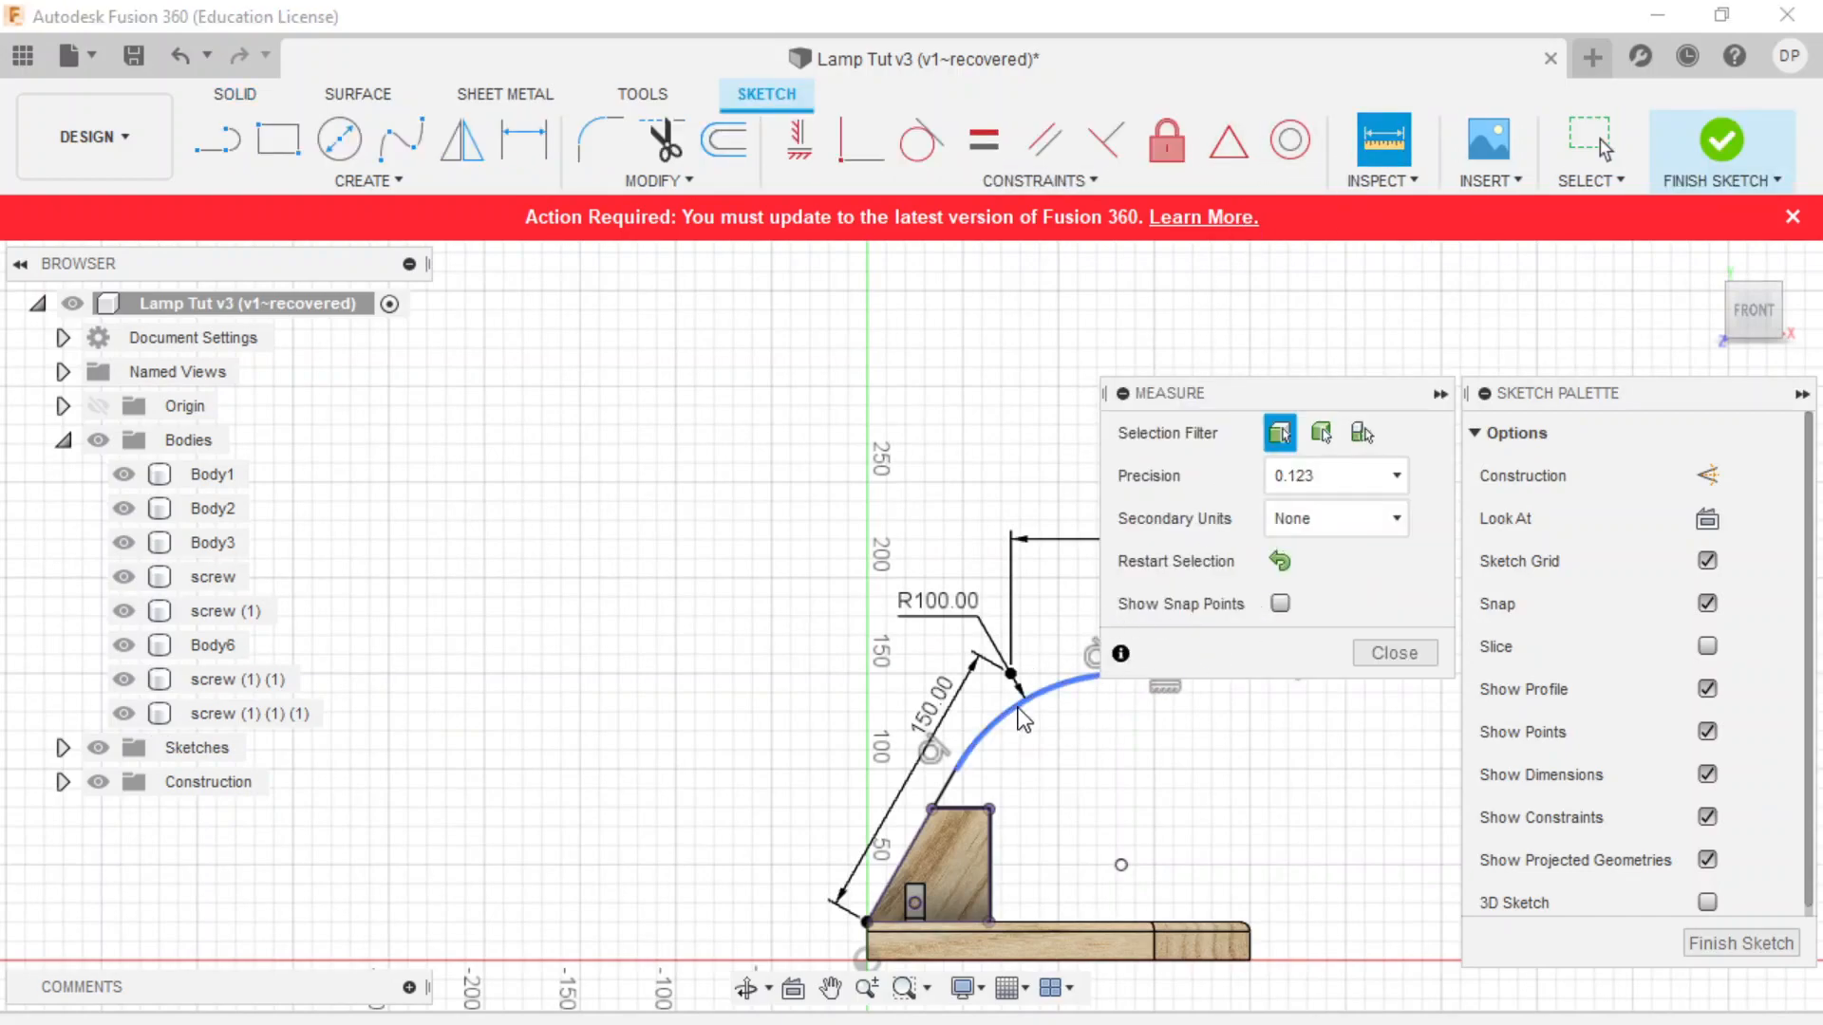
{"action": "left_click_drag", "start_coordinate": [1375, 390], "coordinate": [646, 360]}
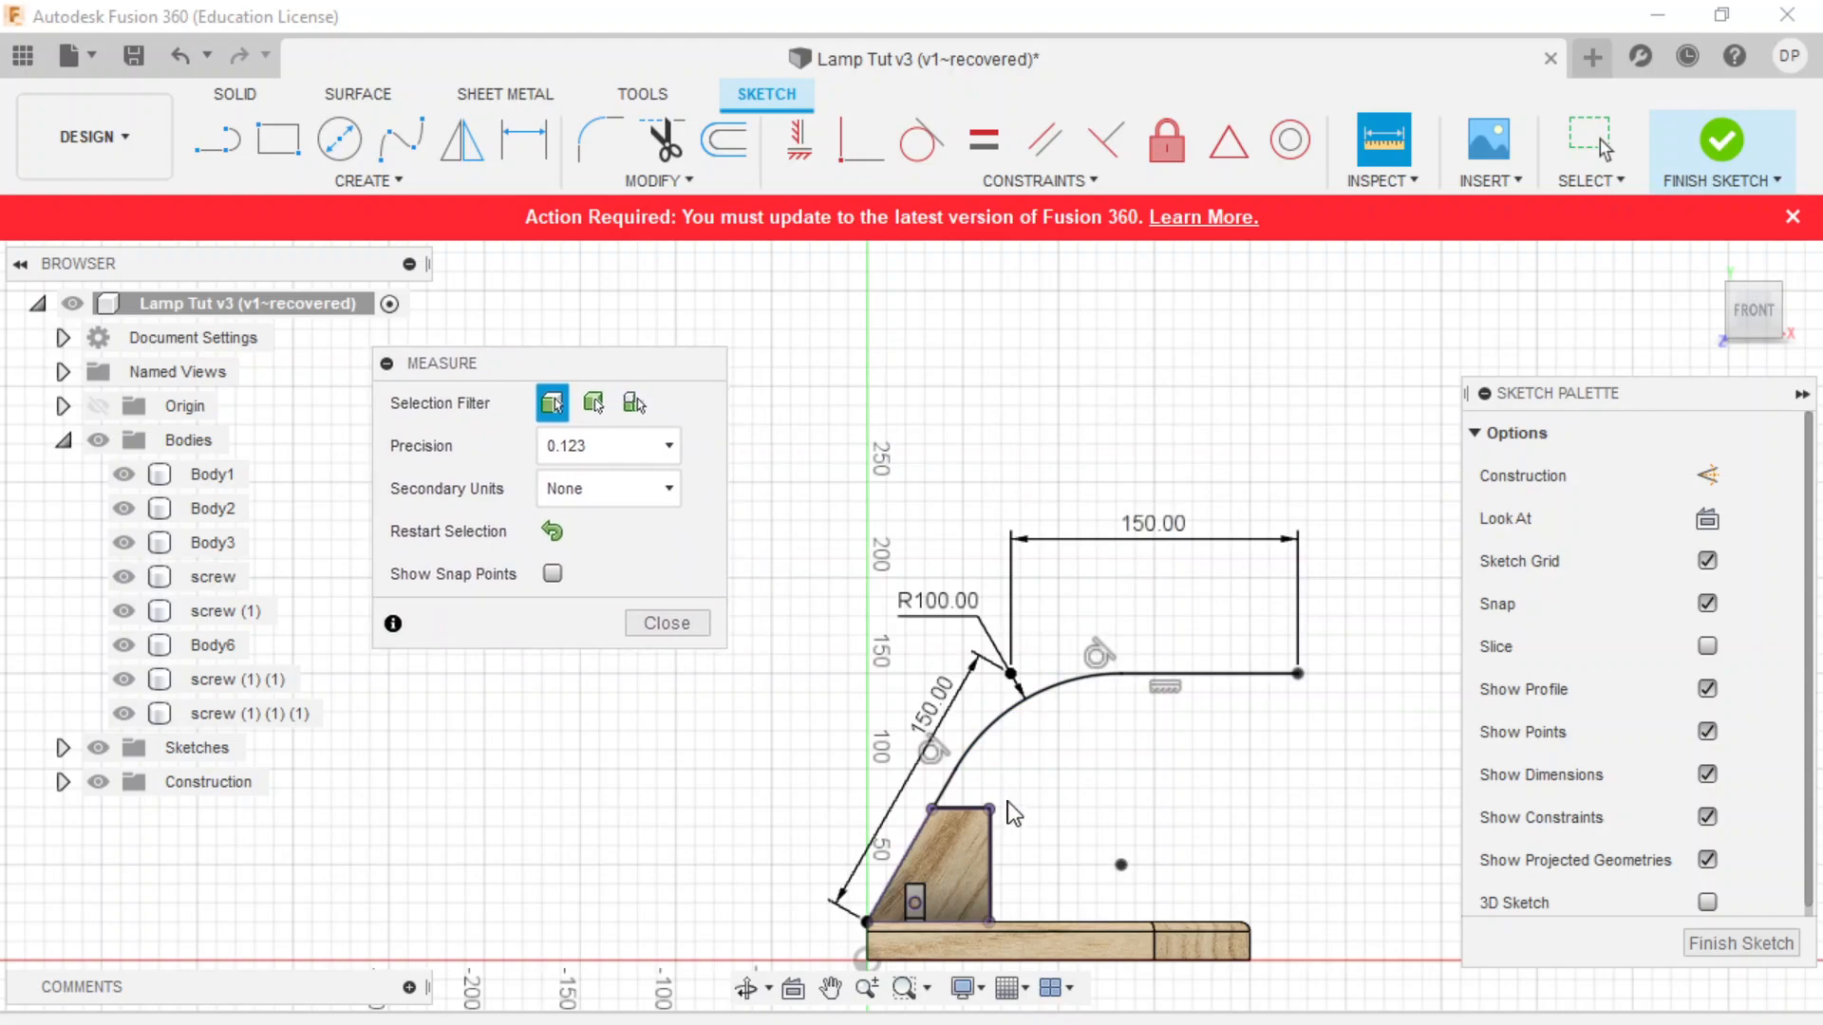
{"action": "left_click", "coordinate": [944, 793]}
{"action": "left_click", "coordinate": [984, 739]}
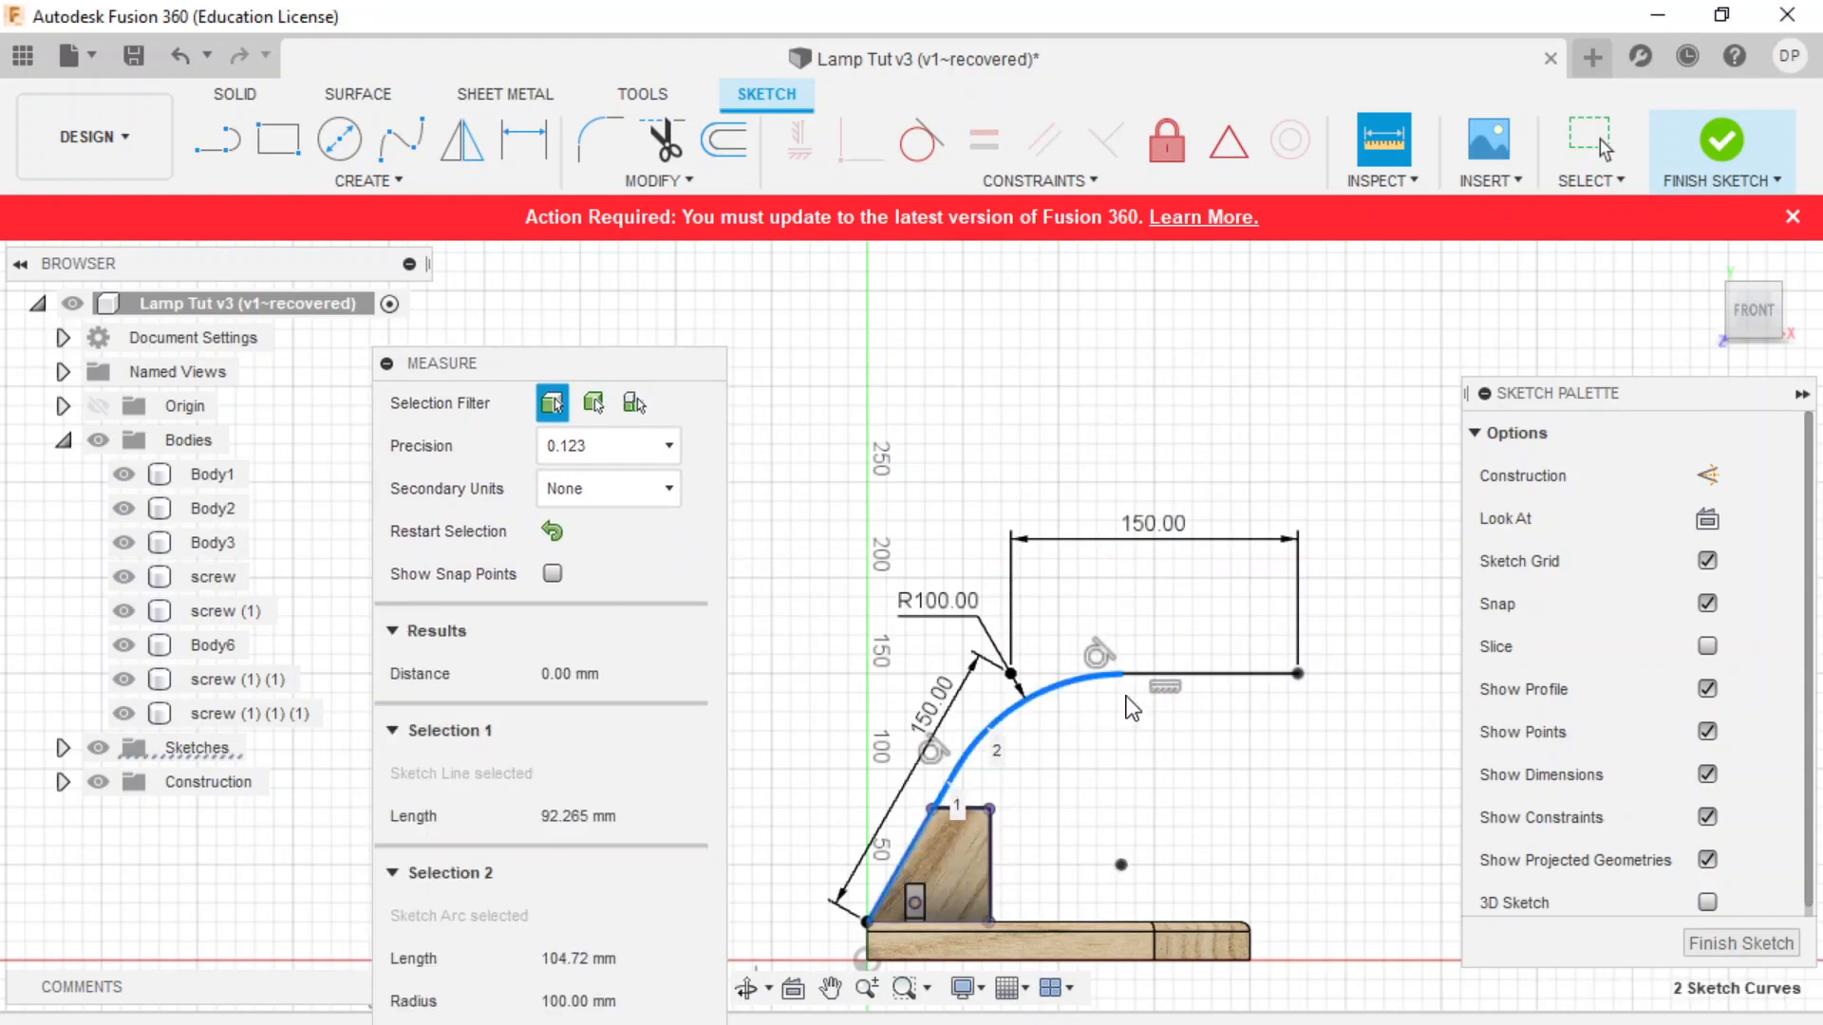
{"action": "left_click", "coordinate": [1213, 674]}
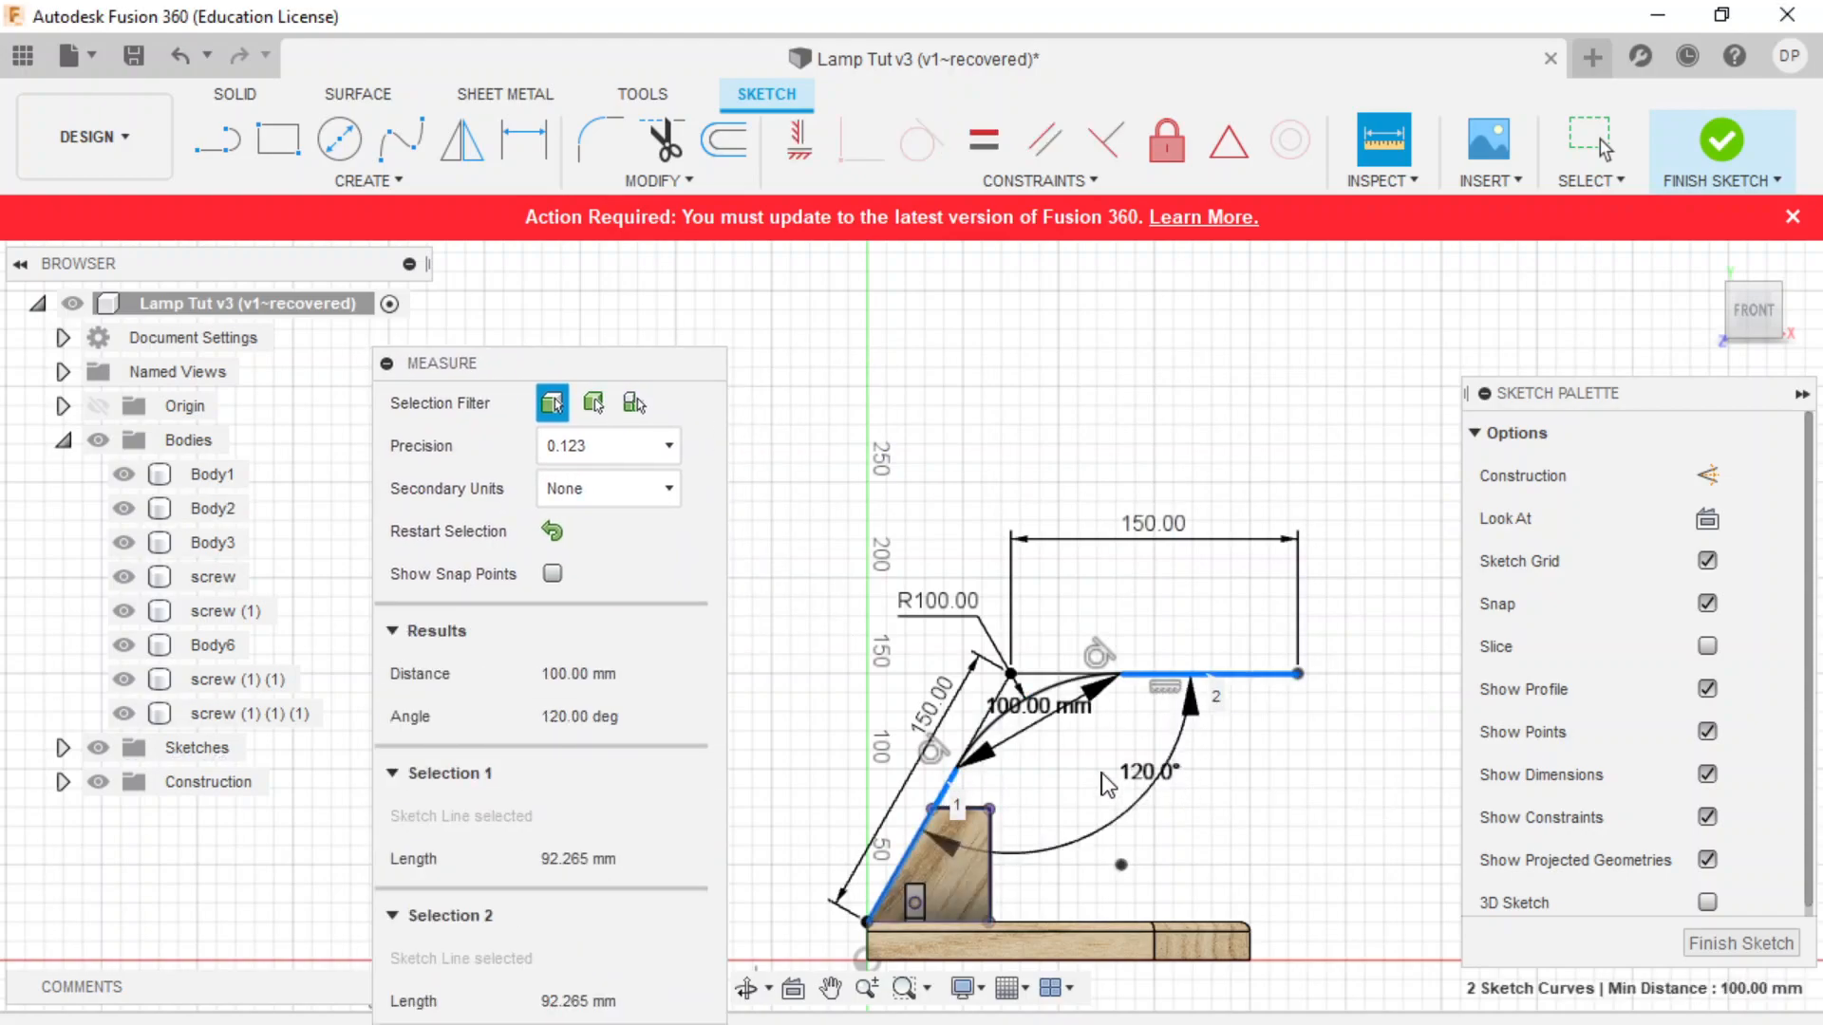
{"action": "left_click", "coordinate": [1021, 709]}
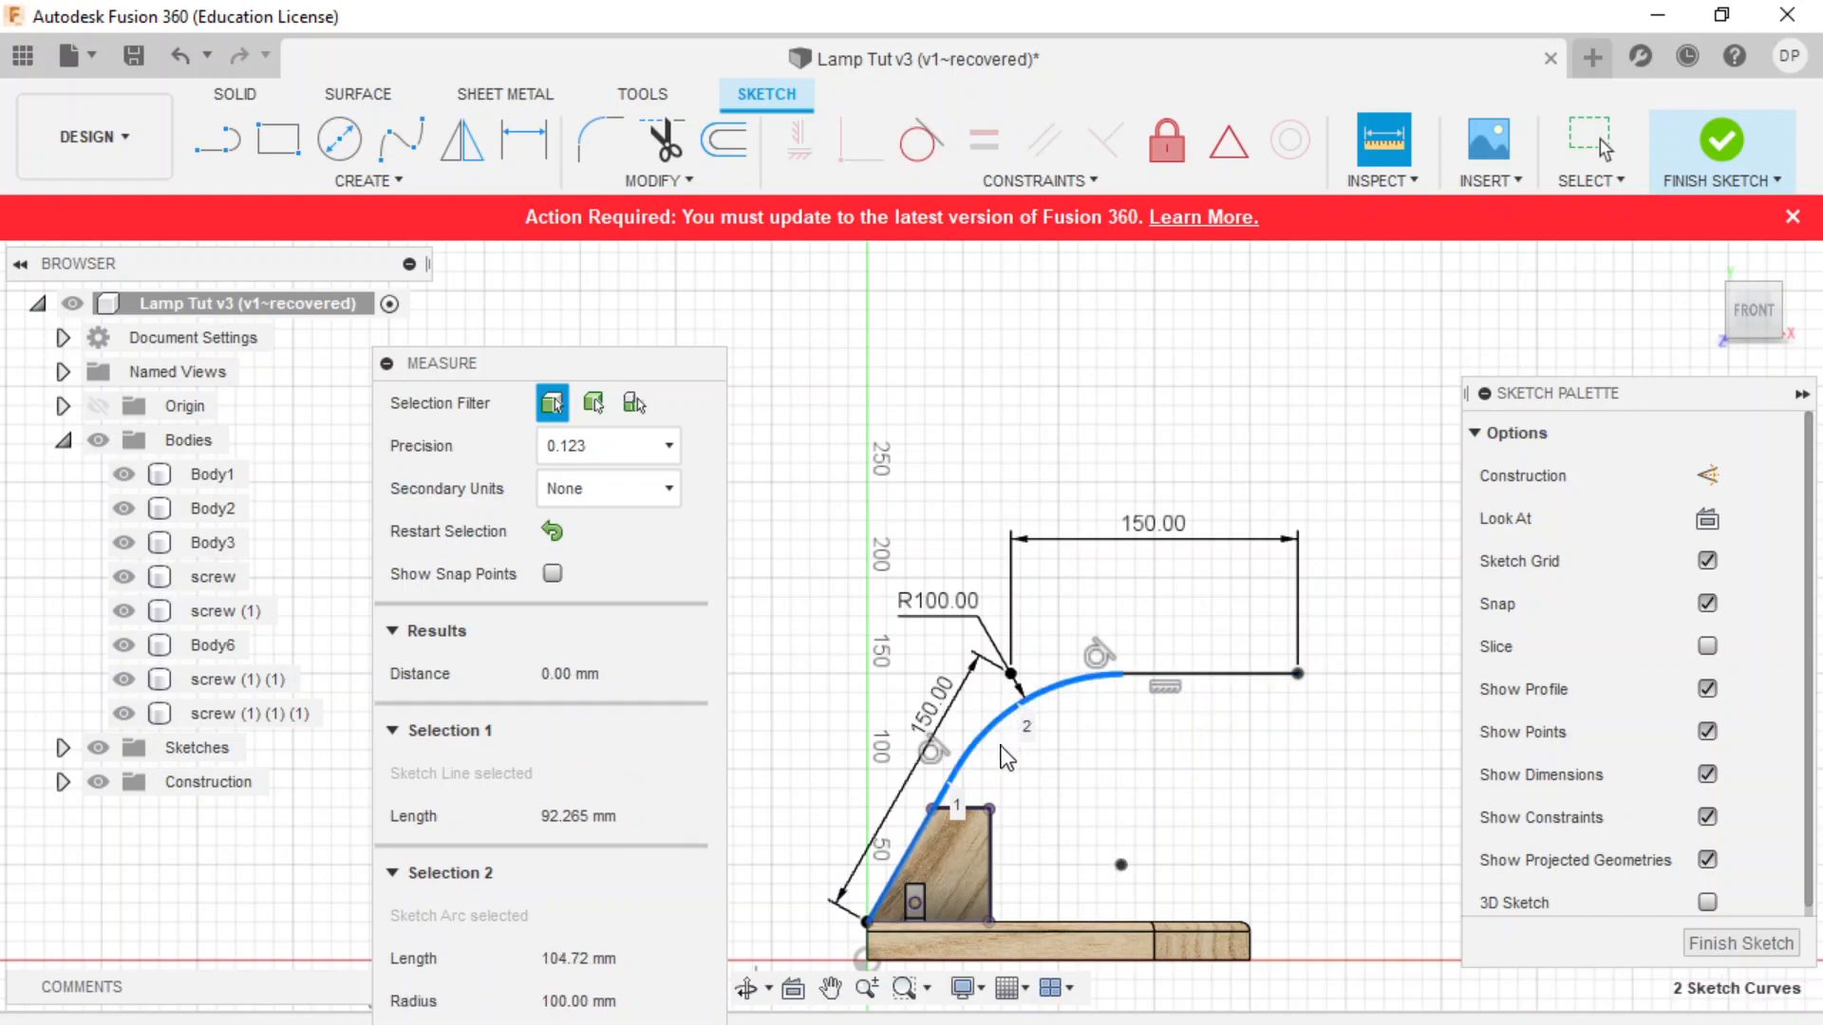
{"action": "left_click", "coordinate": [1238, 677]}
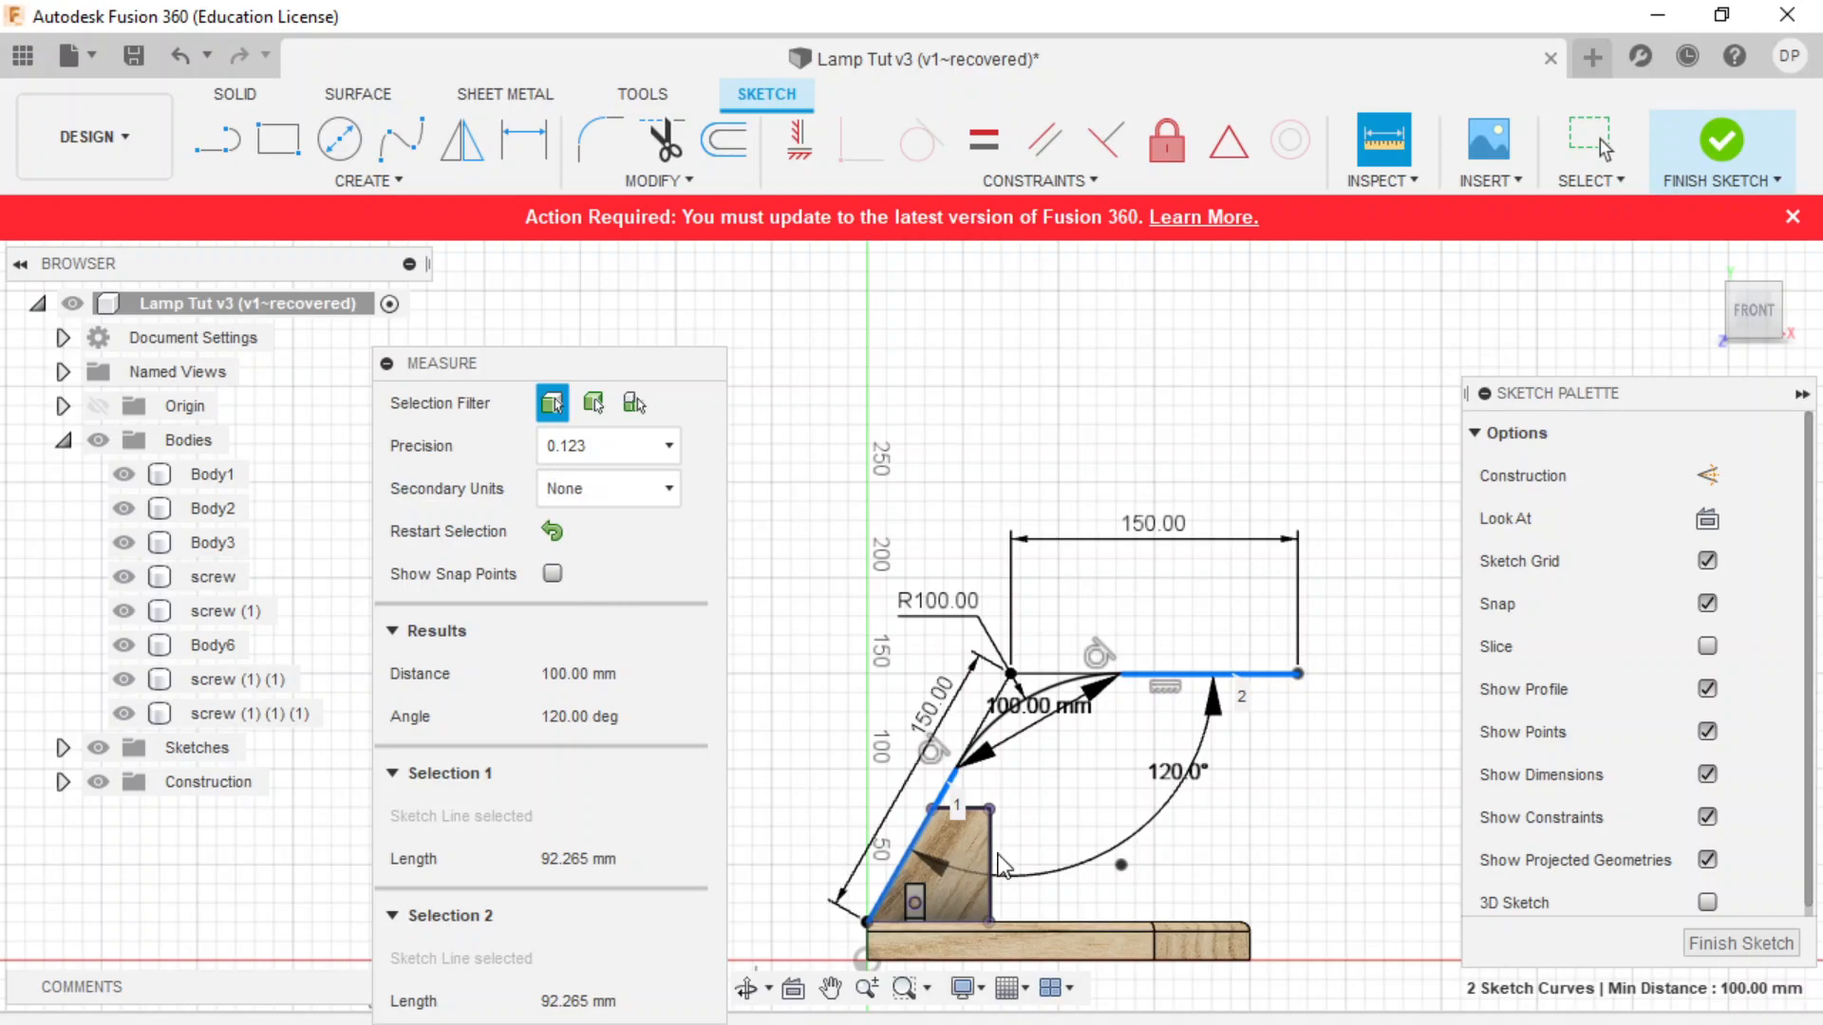
- Recheck the lengths of the path's arc and horizontal line, and clear the measurement selection
{"action": "left_click", "coordinate": [999, 712]}
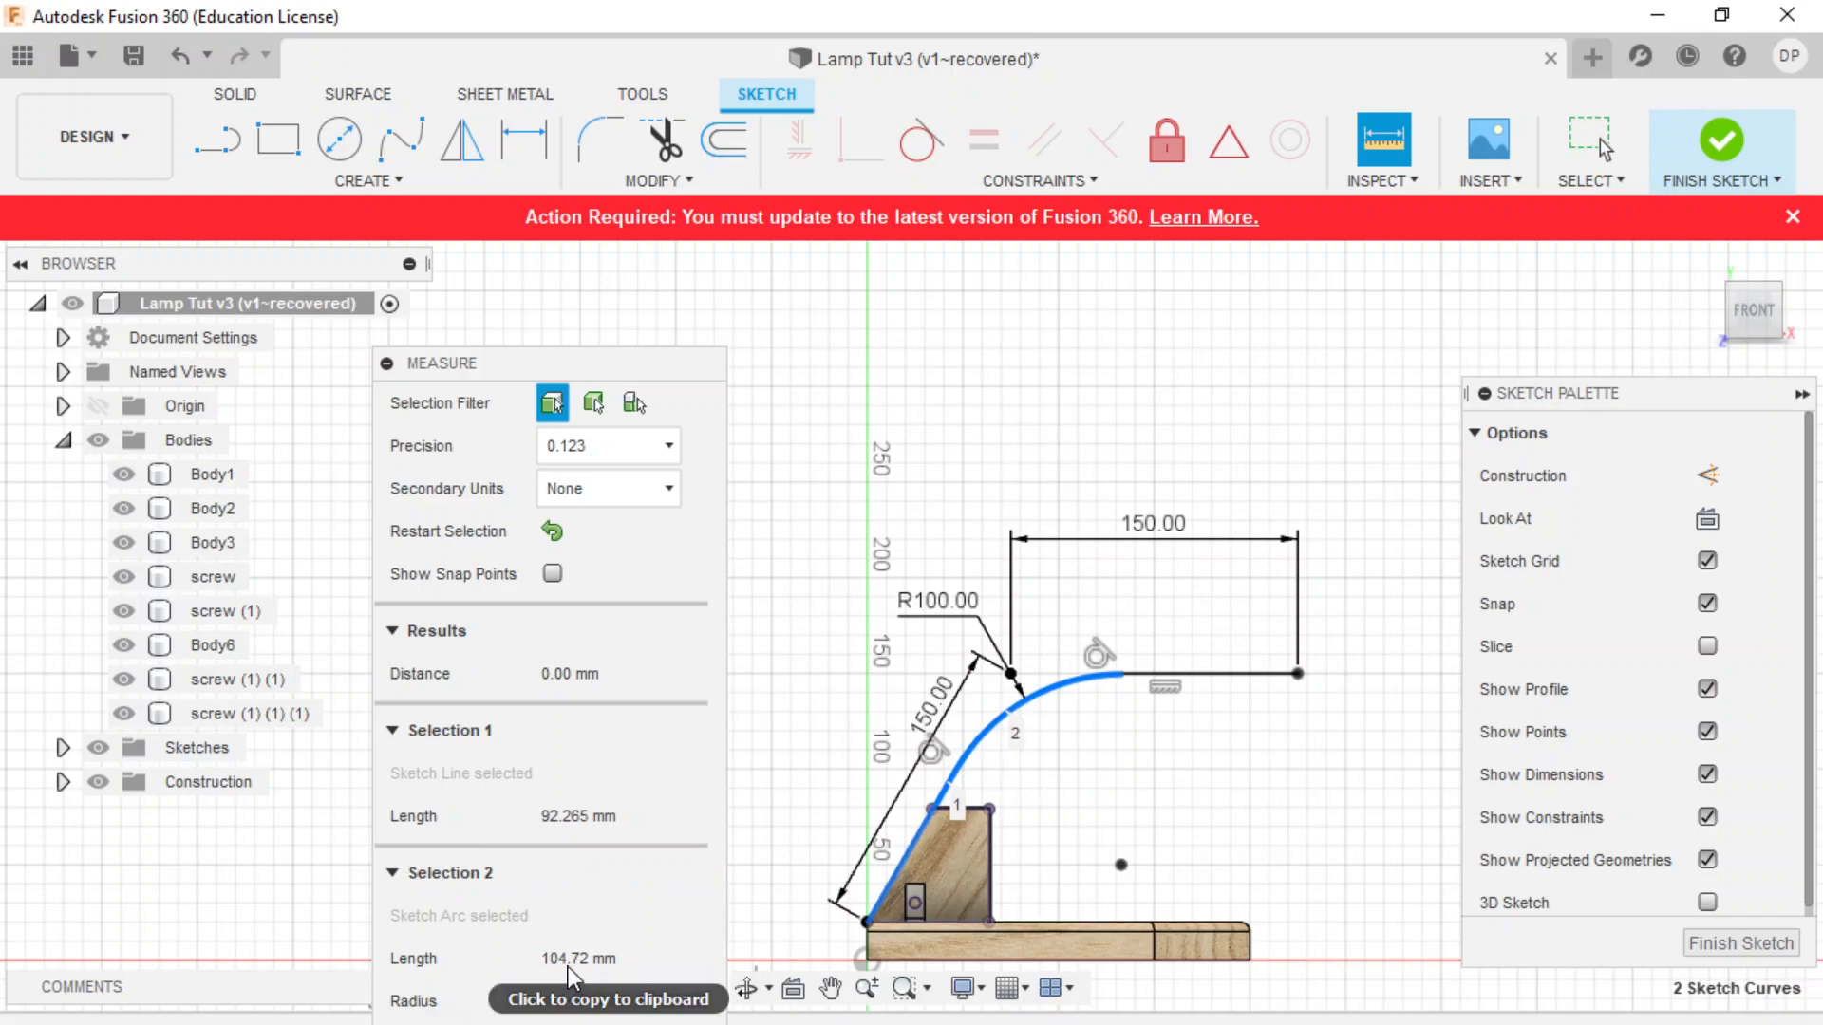
{"action": "left_click", "coordinate": [1205, 670]}
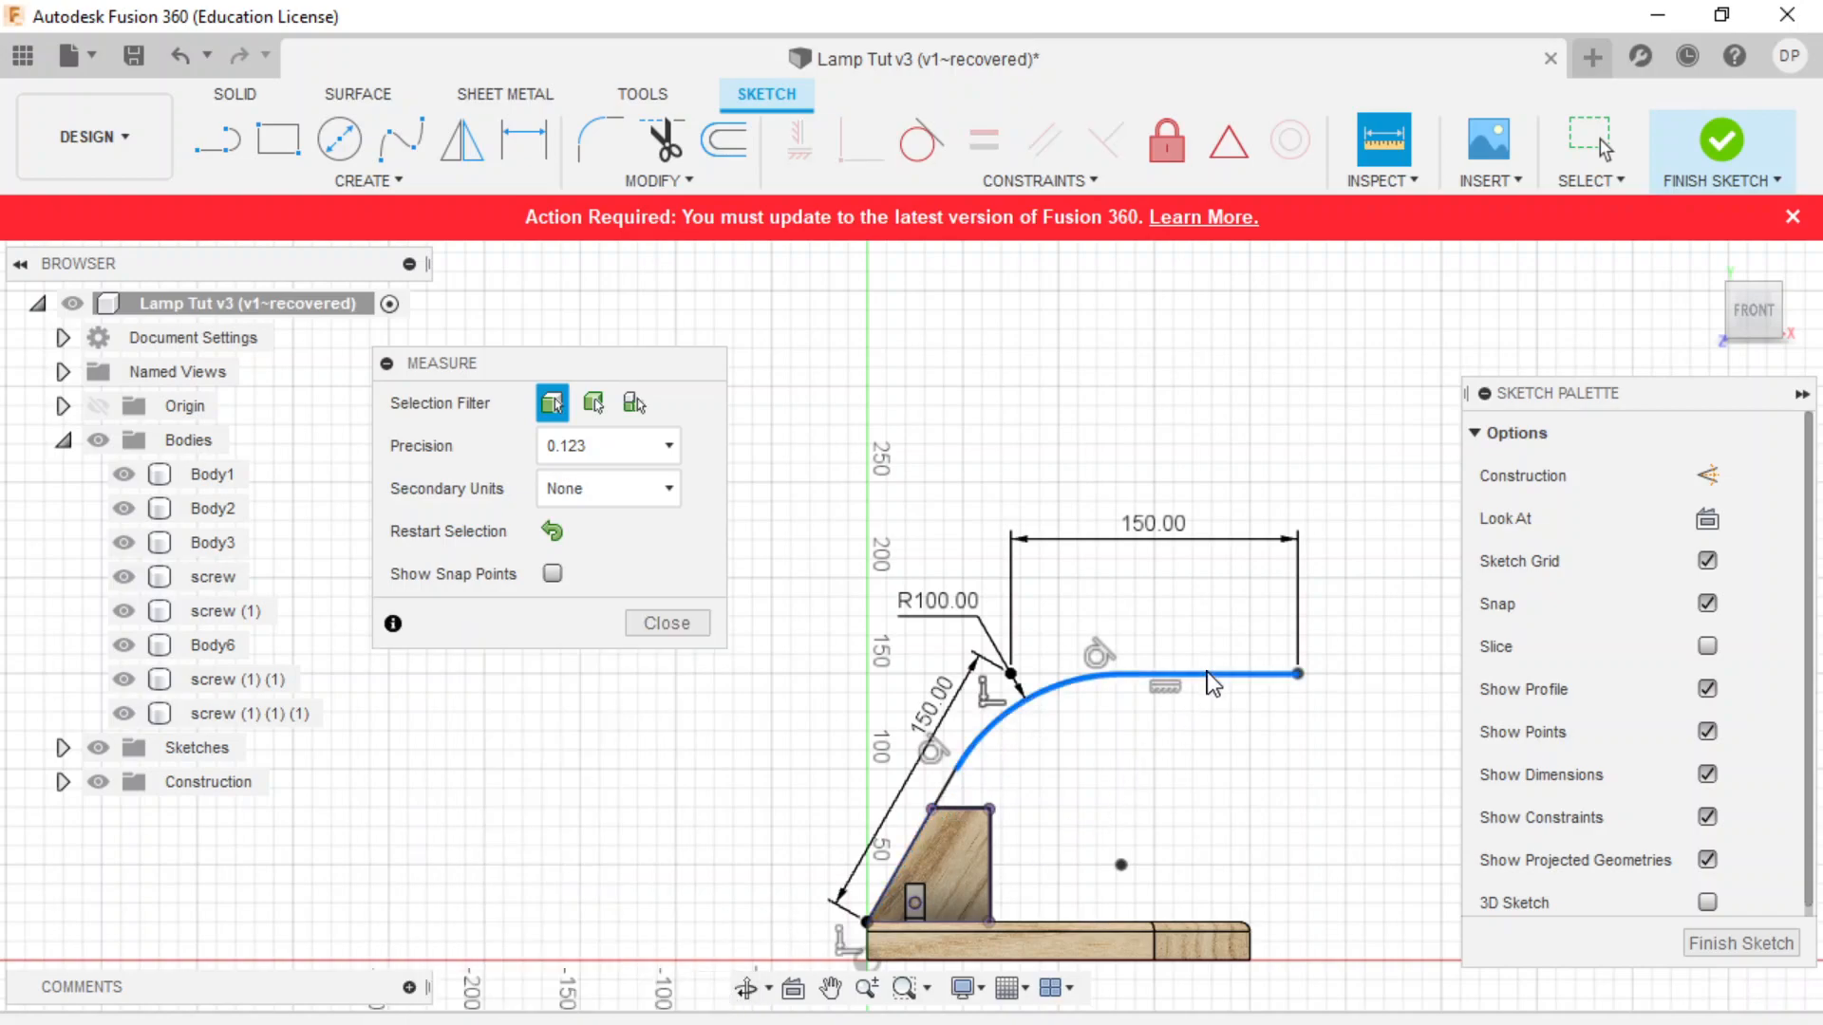
{"action": "left_click", "coordinate": [1208, 673]}
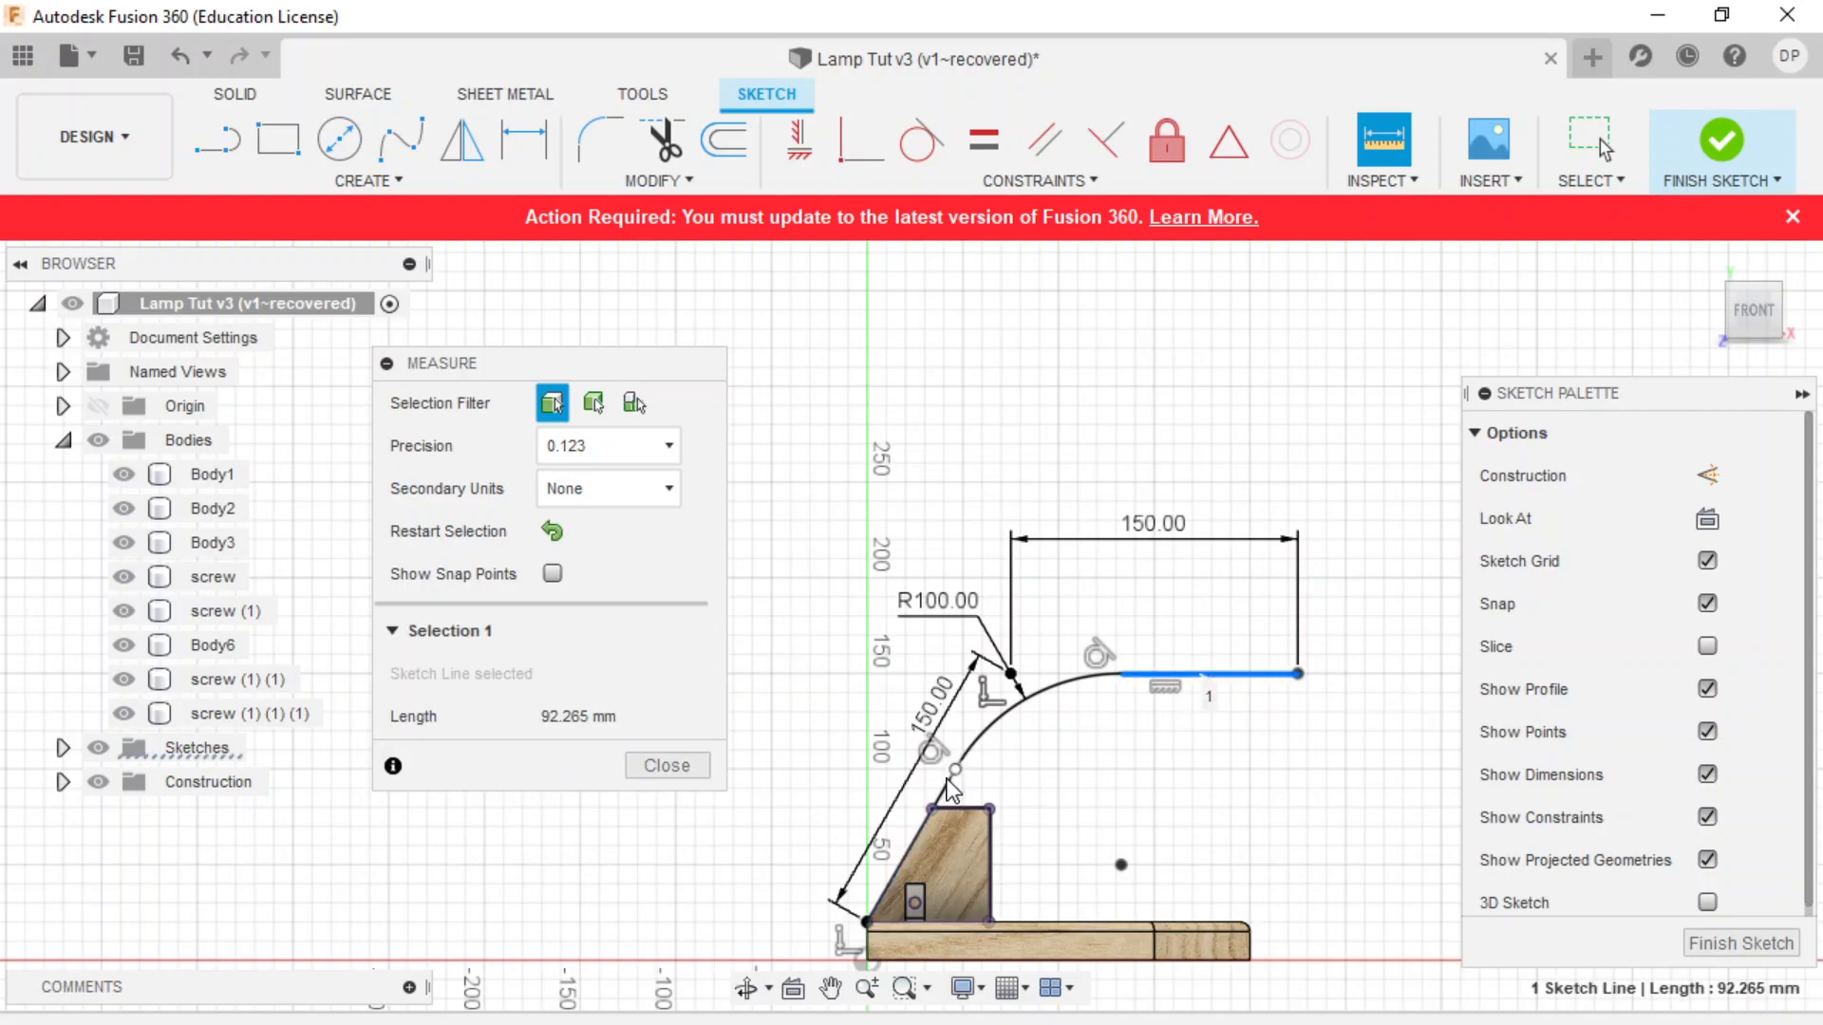
{"action": "left_click", "coordinate": [995, 727]}
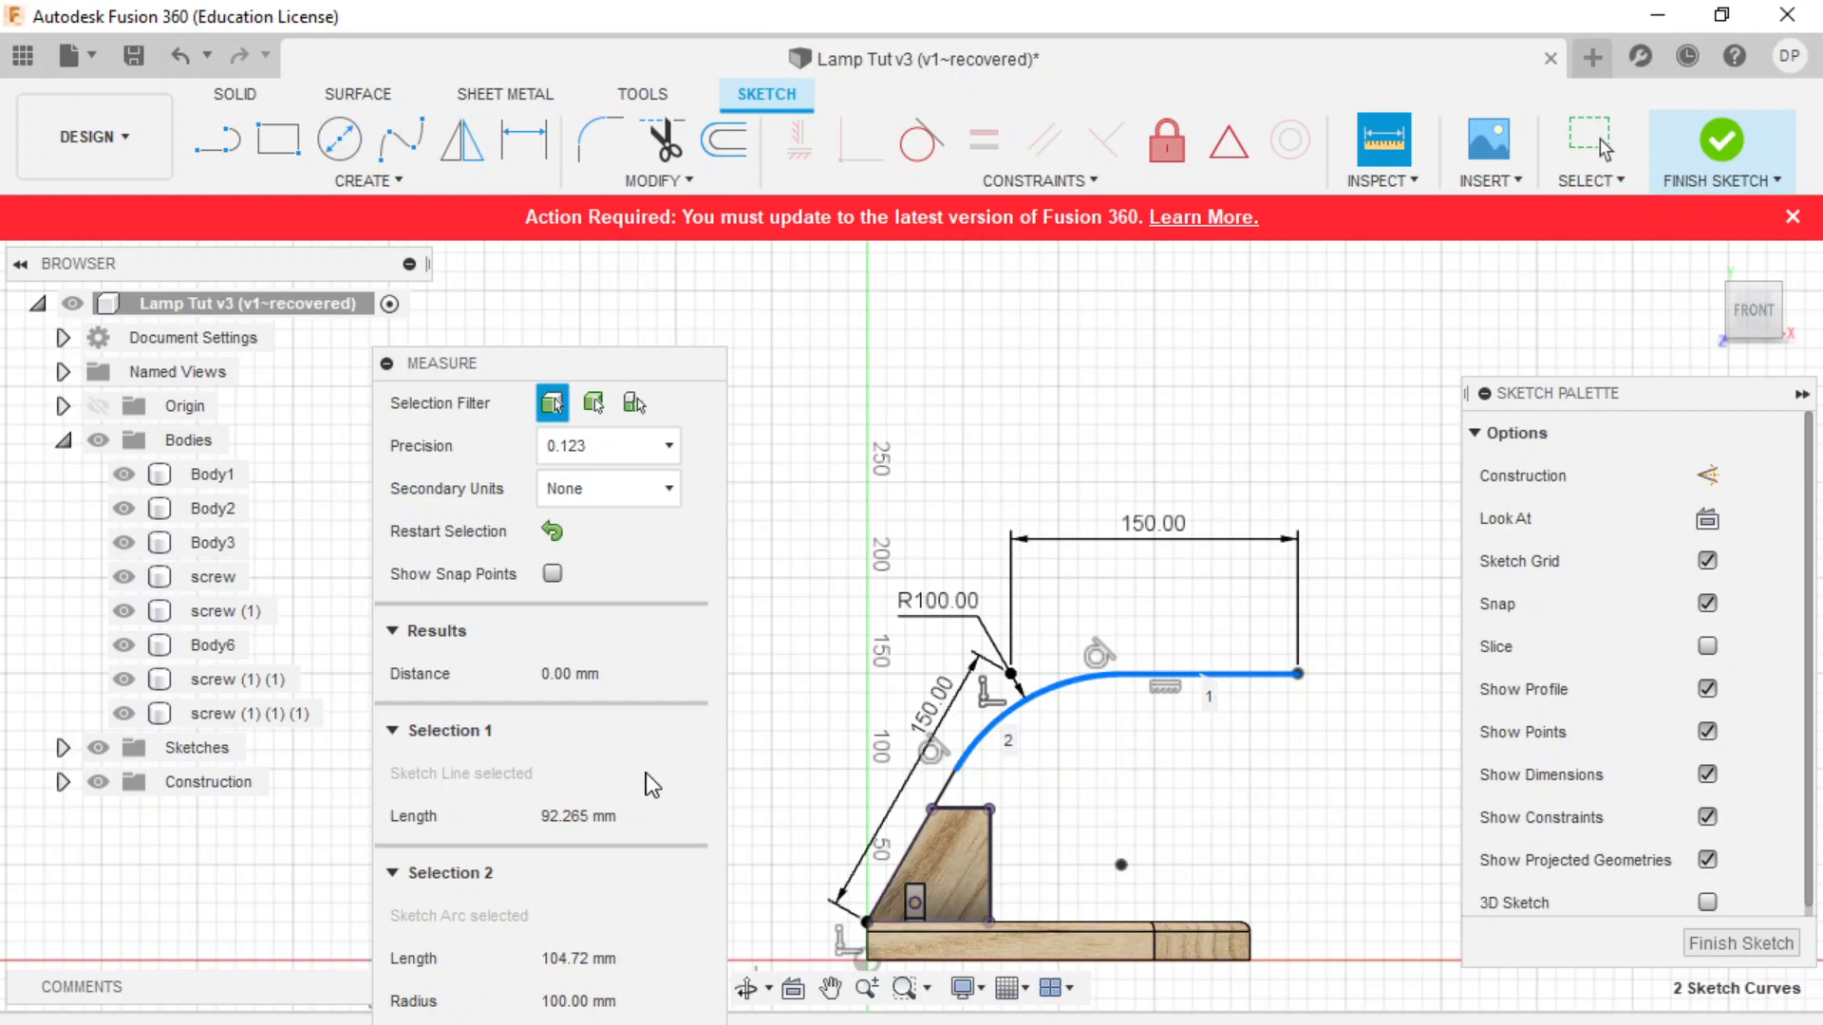
{"action": "left_click", "coordinate": [811, 453]}
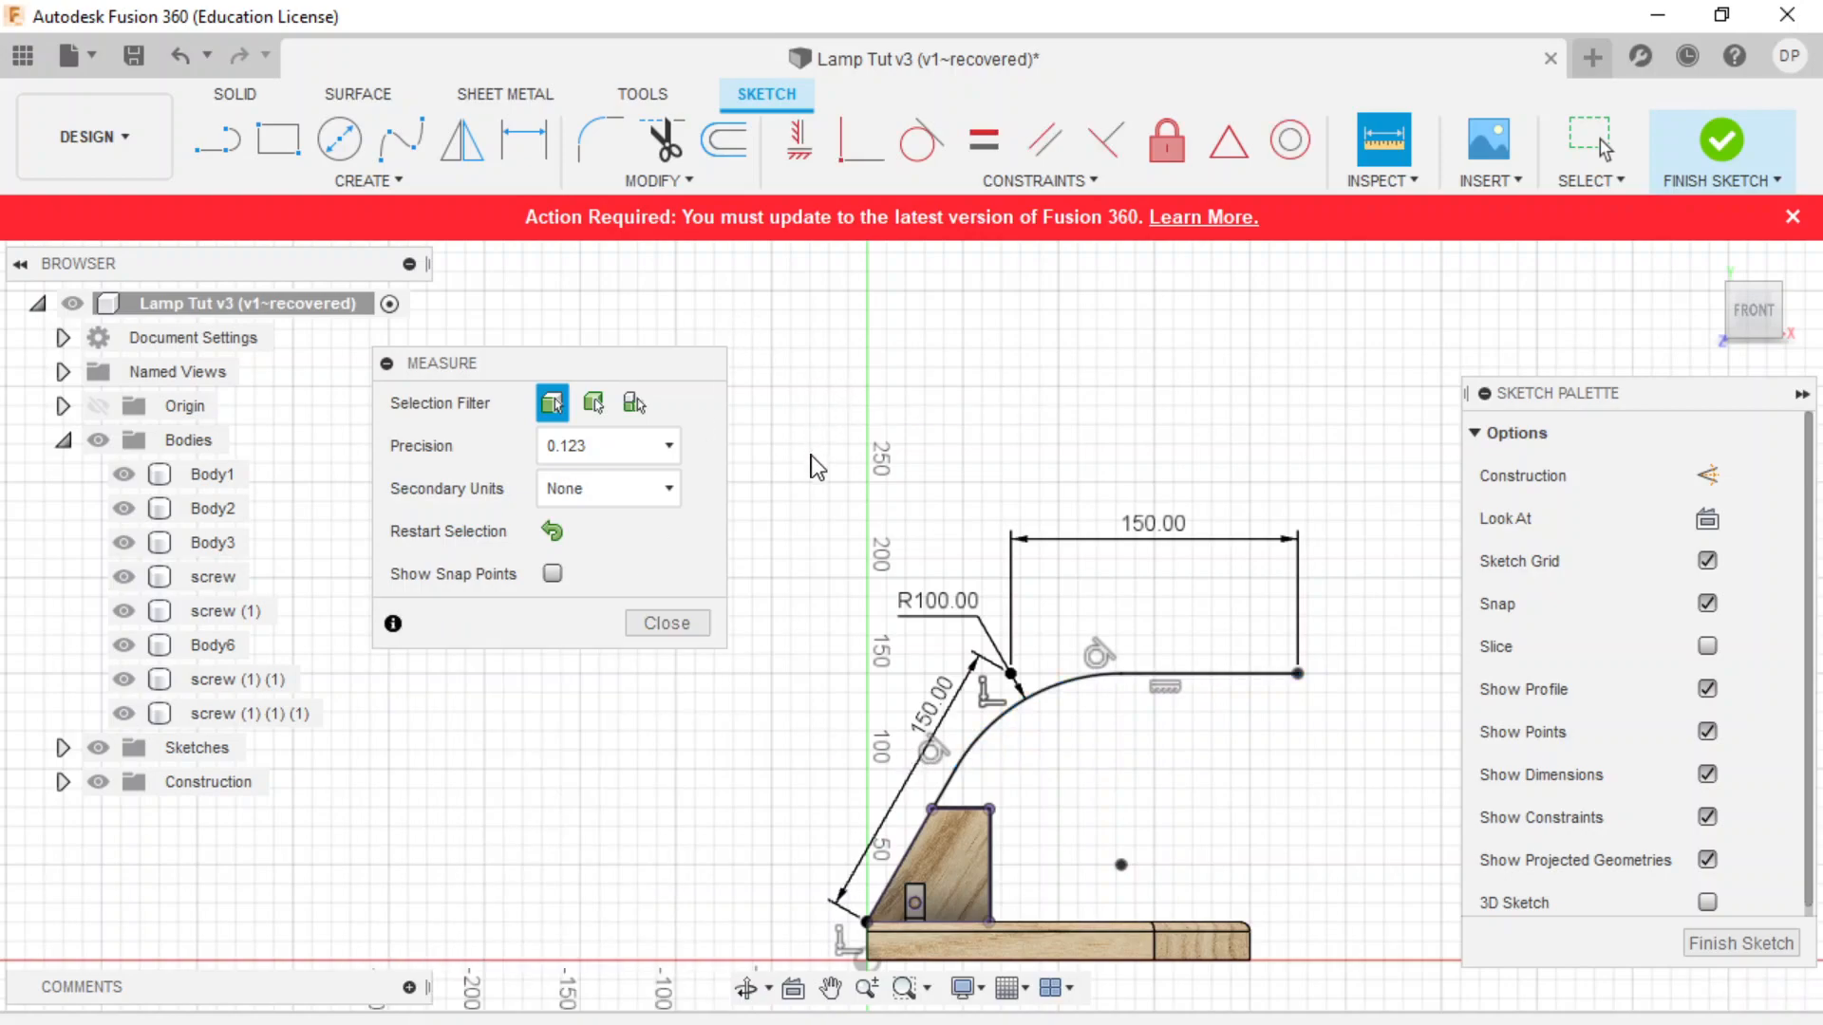
- Finish the arm's path sketch and apply the Aluminum - Satin appearance to the curved arm body
{"action": "left_click", "coordinate": [652, 622]}
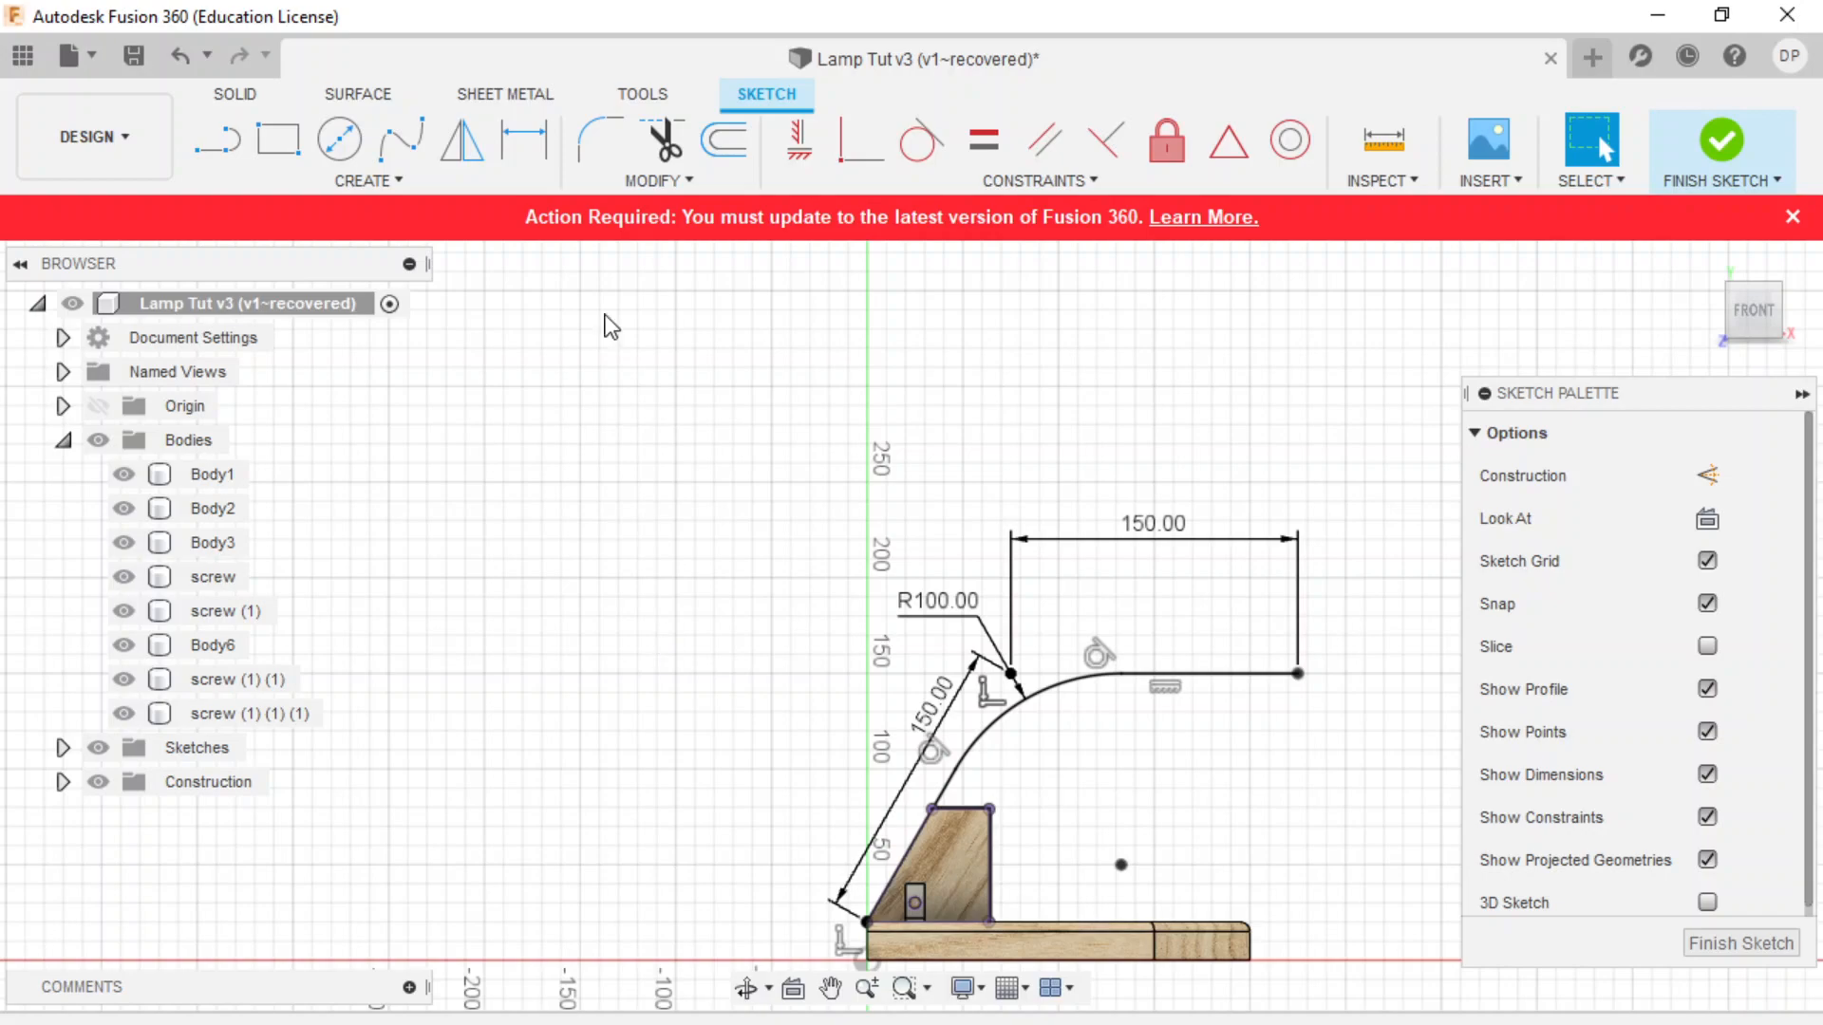
{"action": "left_click", "coordinate": [1747, 144]}
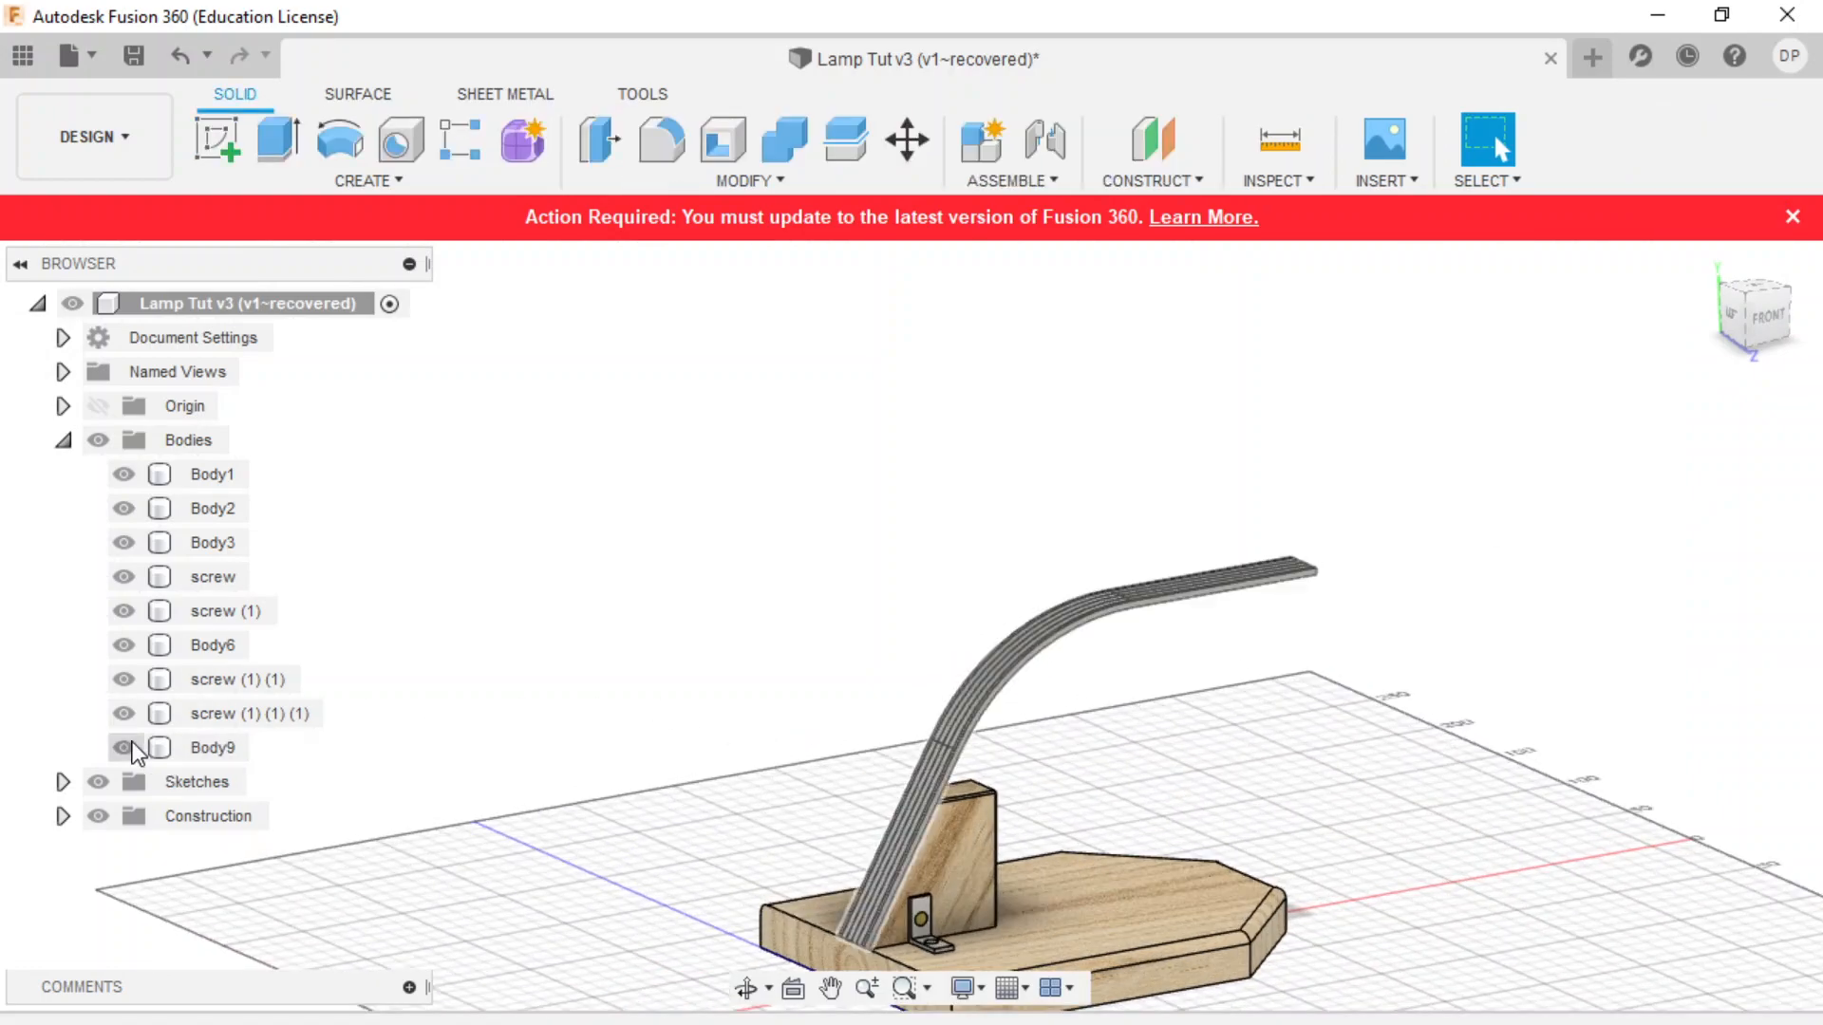
{"action": "left_click", "coordinate": [224, 747]}
{"action": "right_click", "coordinate": [226, 747]}
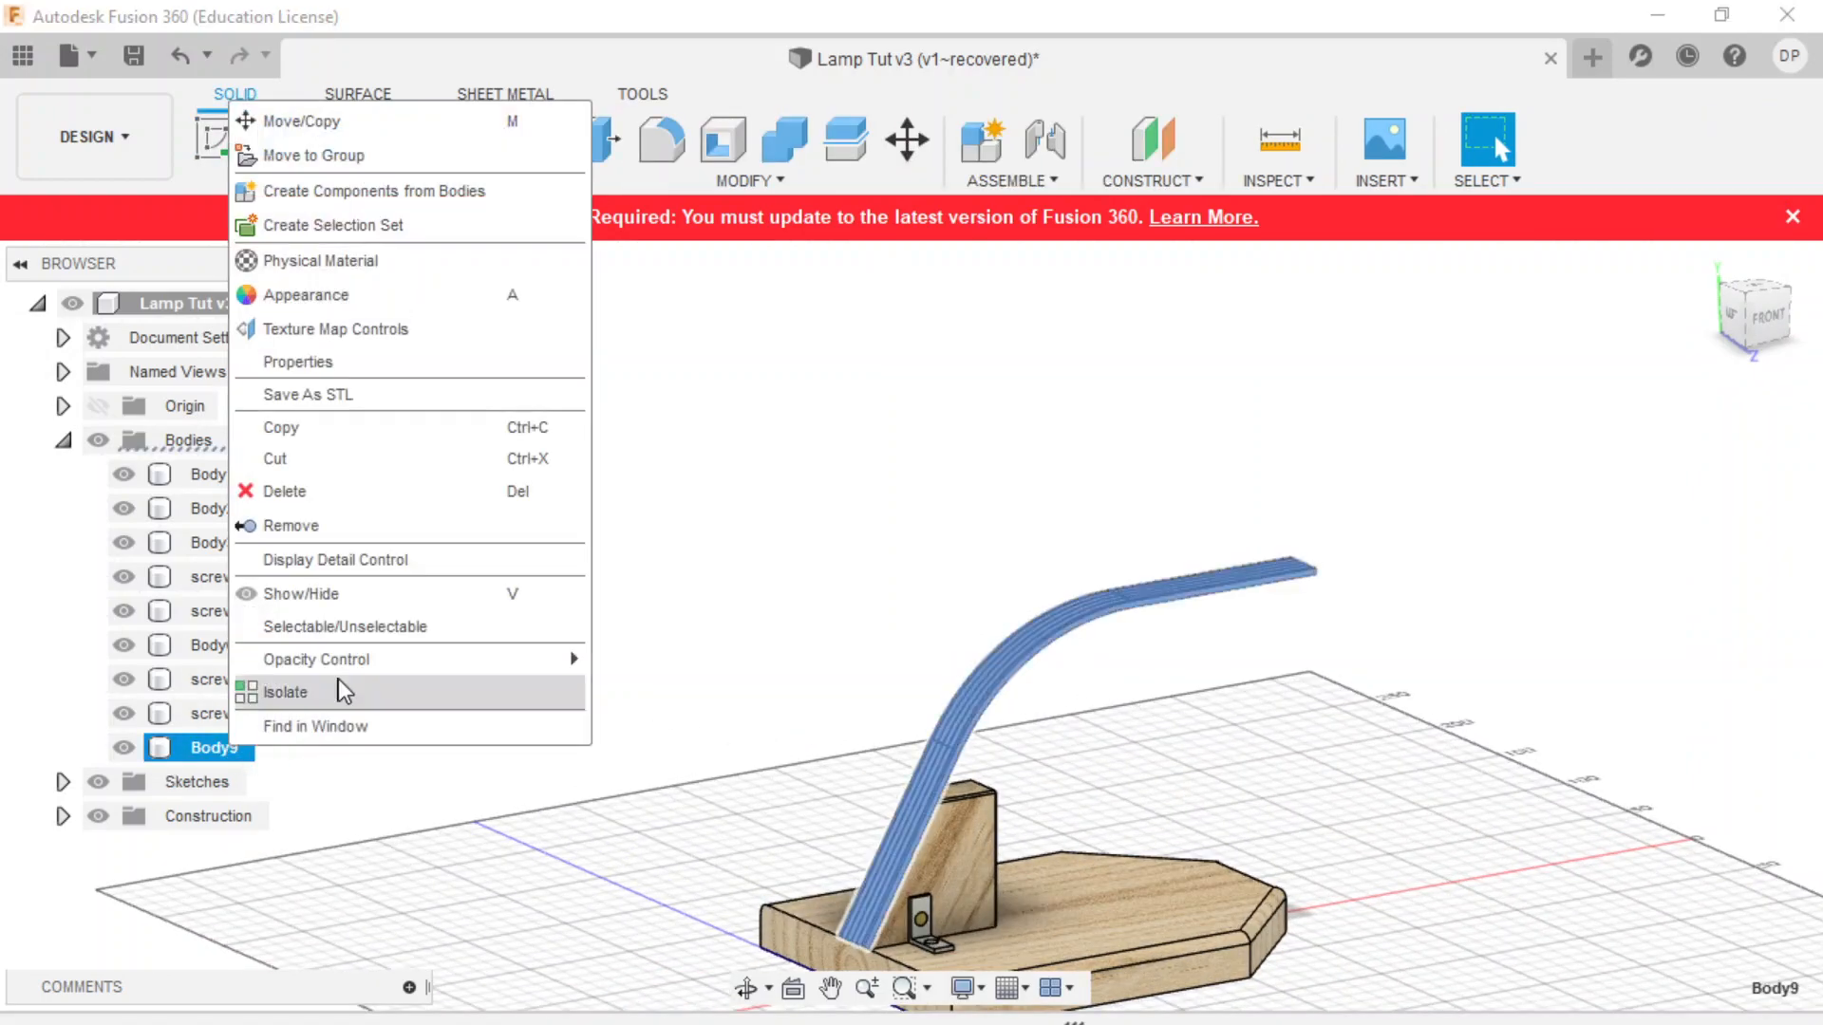
{"action": "left_click", "coordinate": [354, 287]}
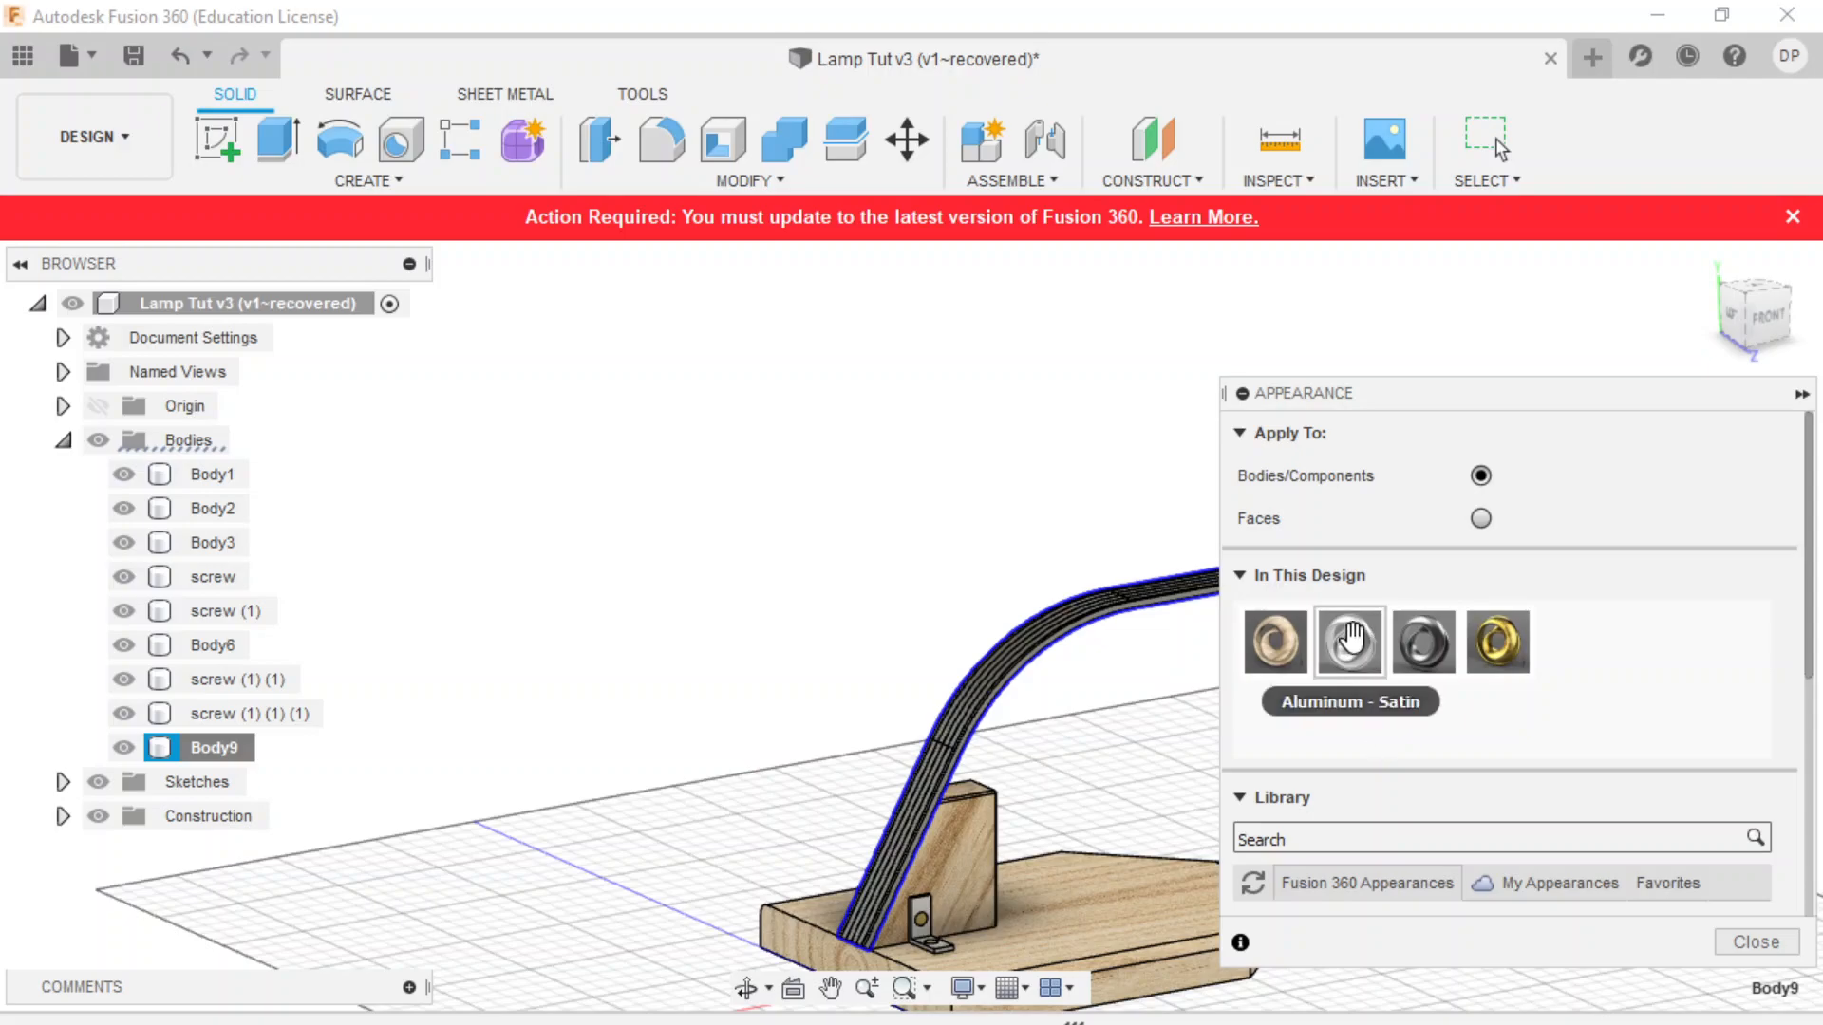
{"action": "left_click_drag", "start_coordinate": [1349, 653], "coordinate": [1044, 655]}
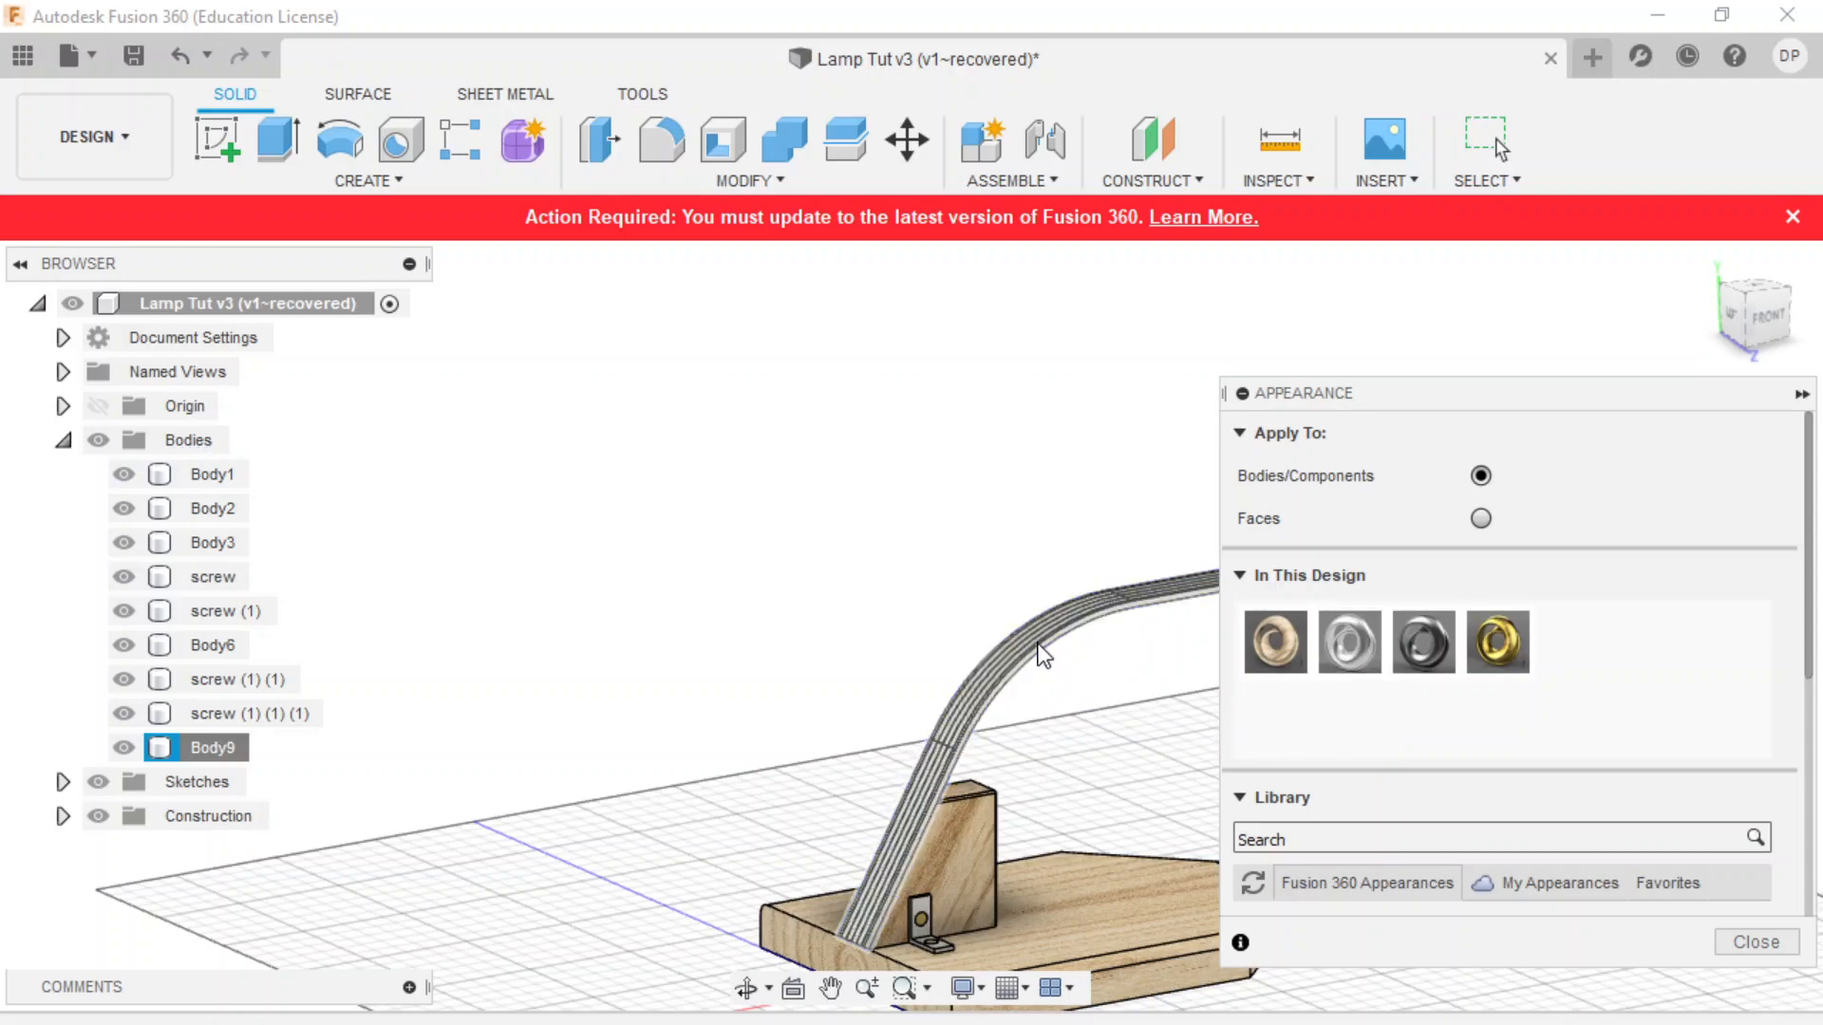
{"action": "left_click", "coordinate": [1757, 942]}
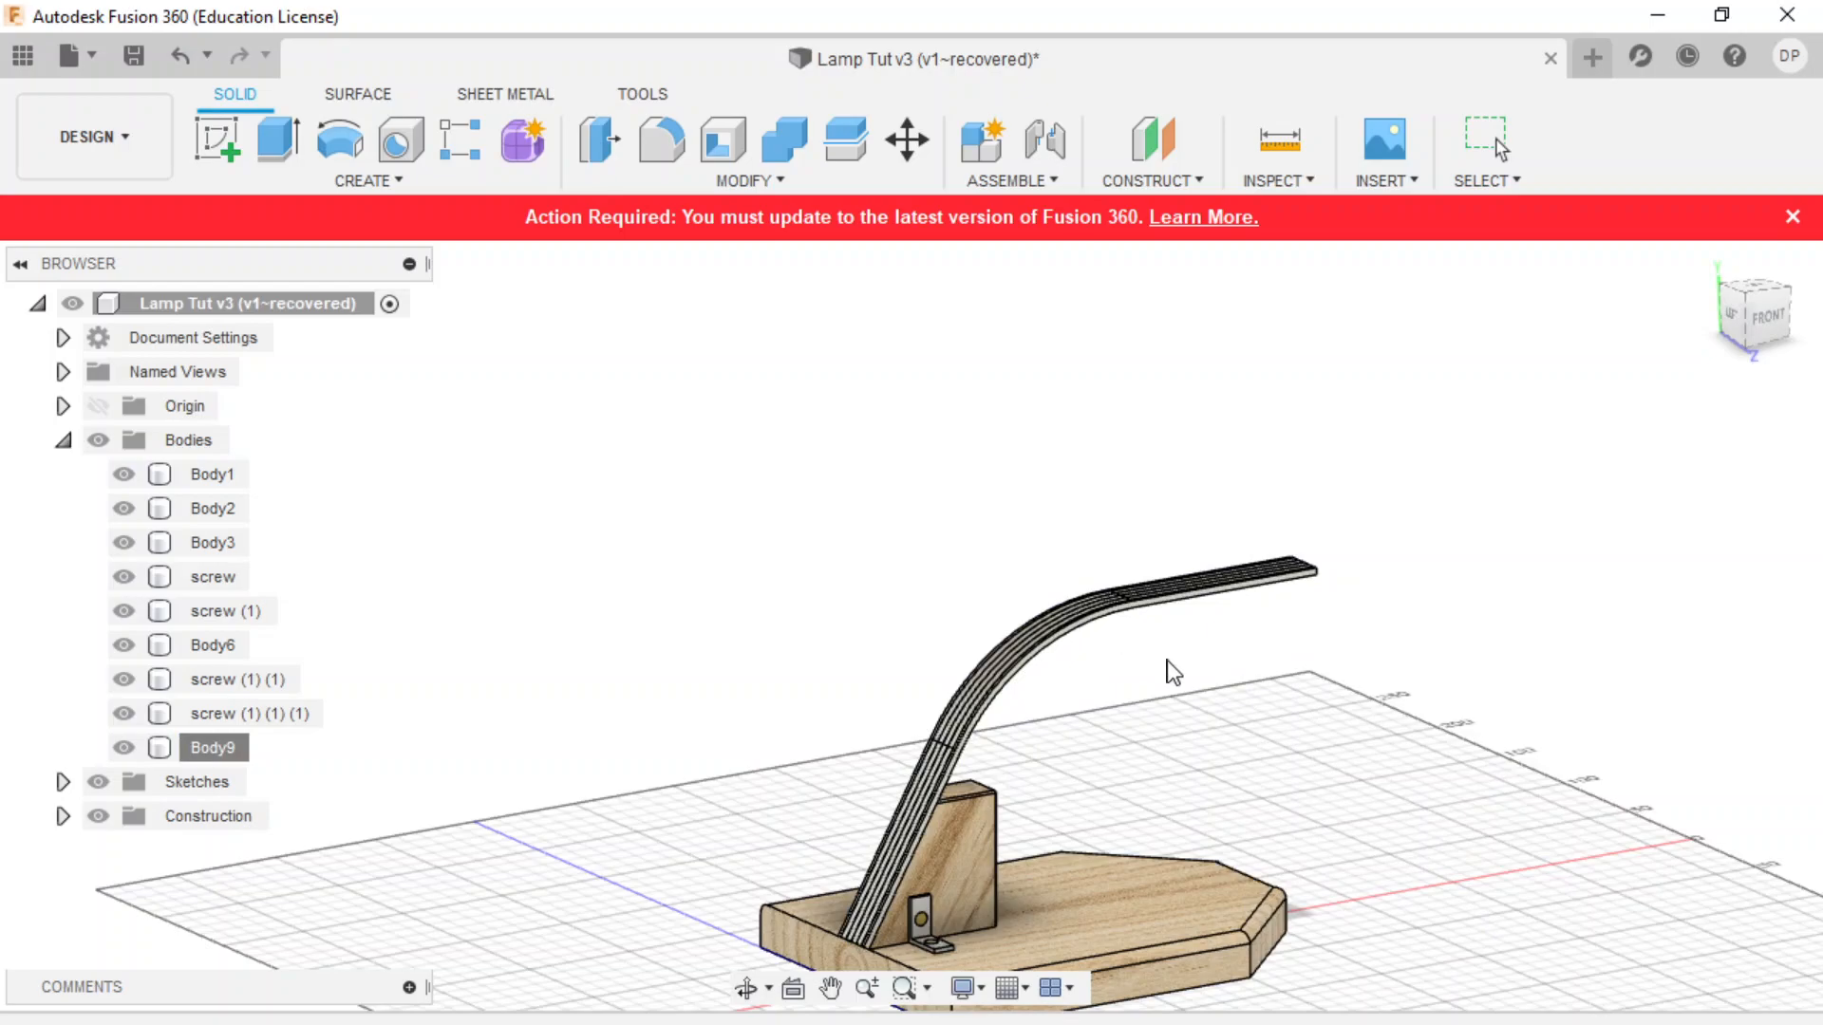
- Inspect the curved arm and its channel from below and from the front-right side
{"action": "middle_click_drag", "start_coordinate": [1323, 680], "coordinate": [1243, 634]}
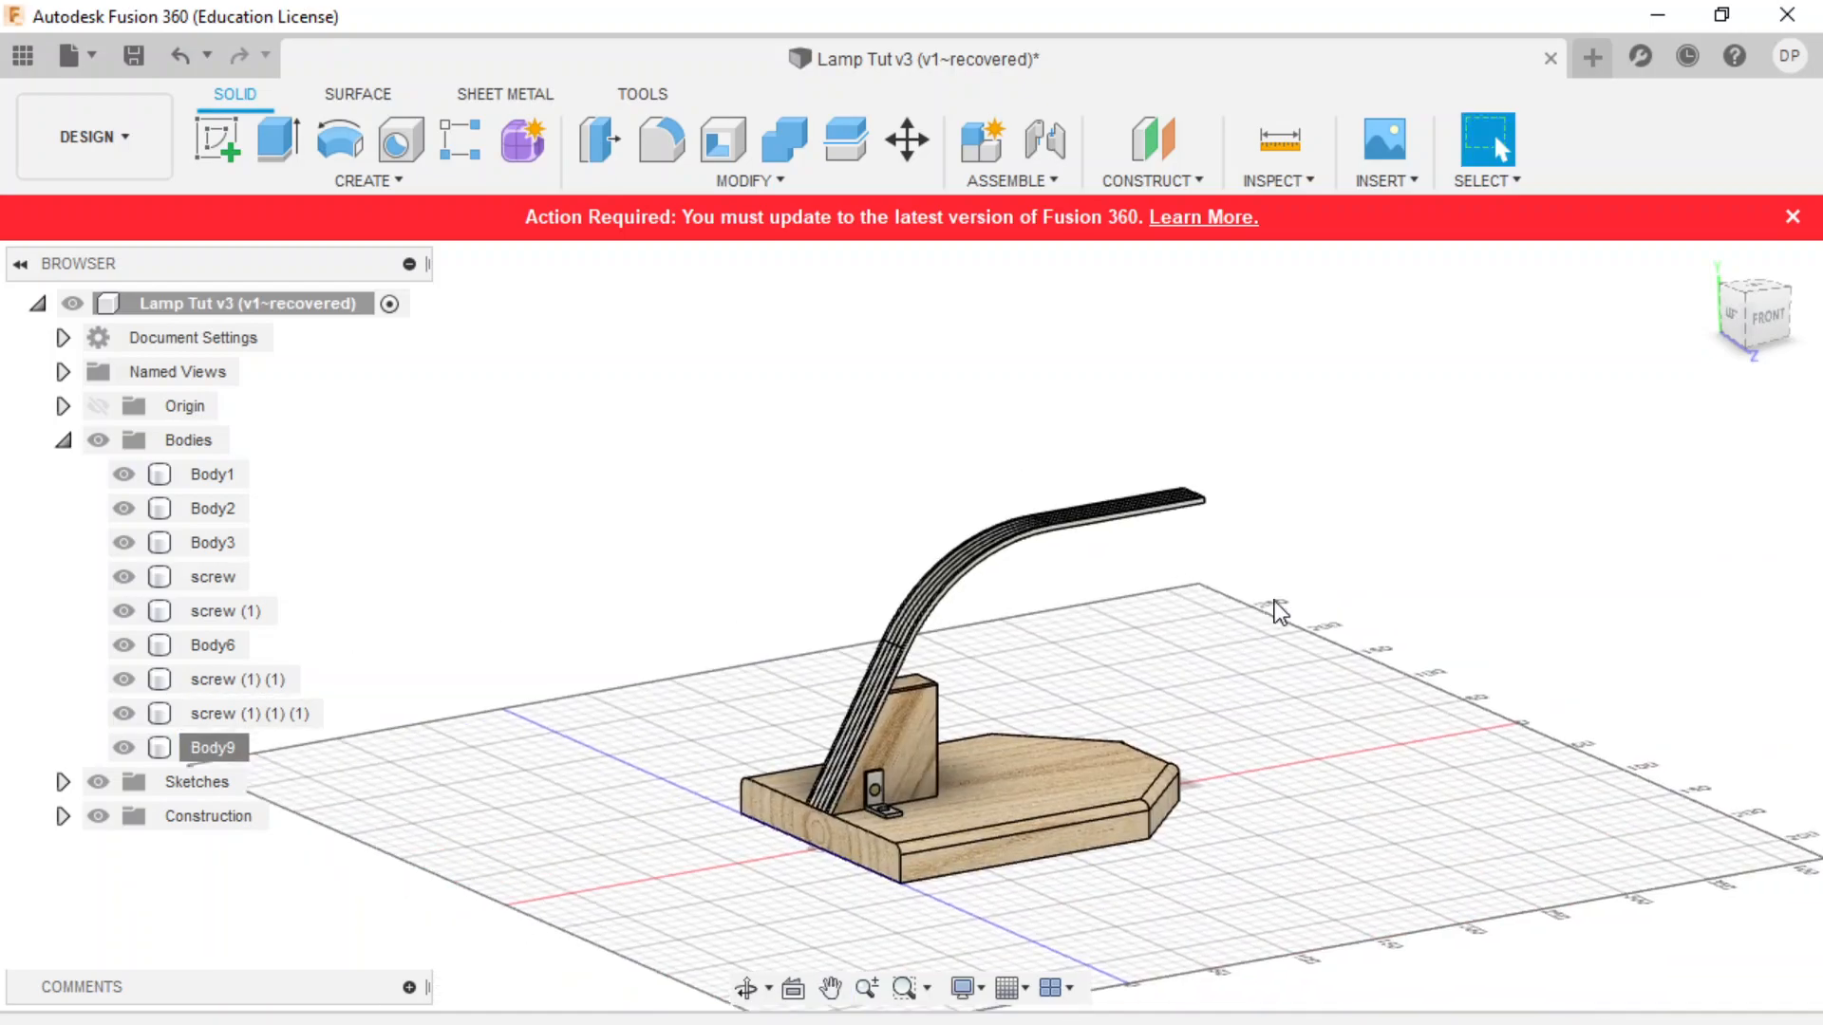
{"action": "middle_click_drag", "start_coordinate": [980, 681], "coordinate": [954, 594], "text": "shift"}
{"action": "scroll", "coordinate": [965, 644], "scroll_direction": "up", "scroll_amount": 3}
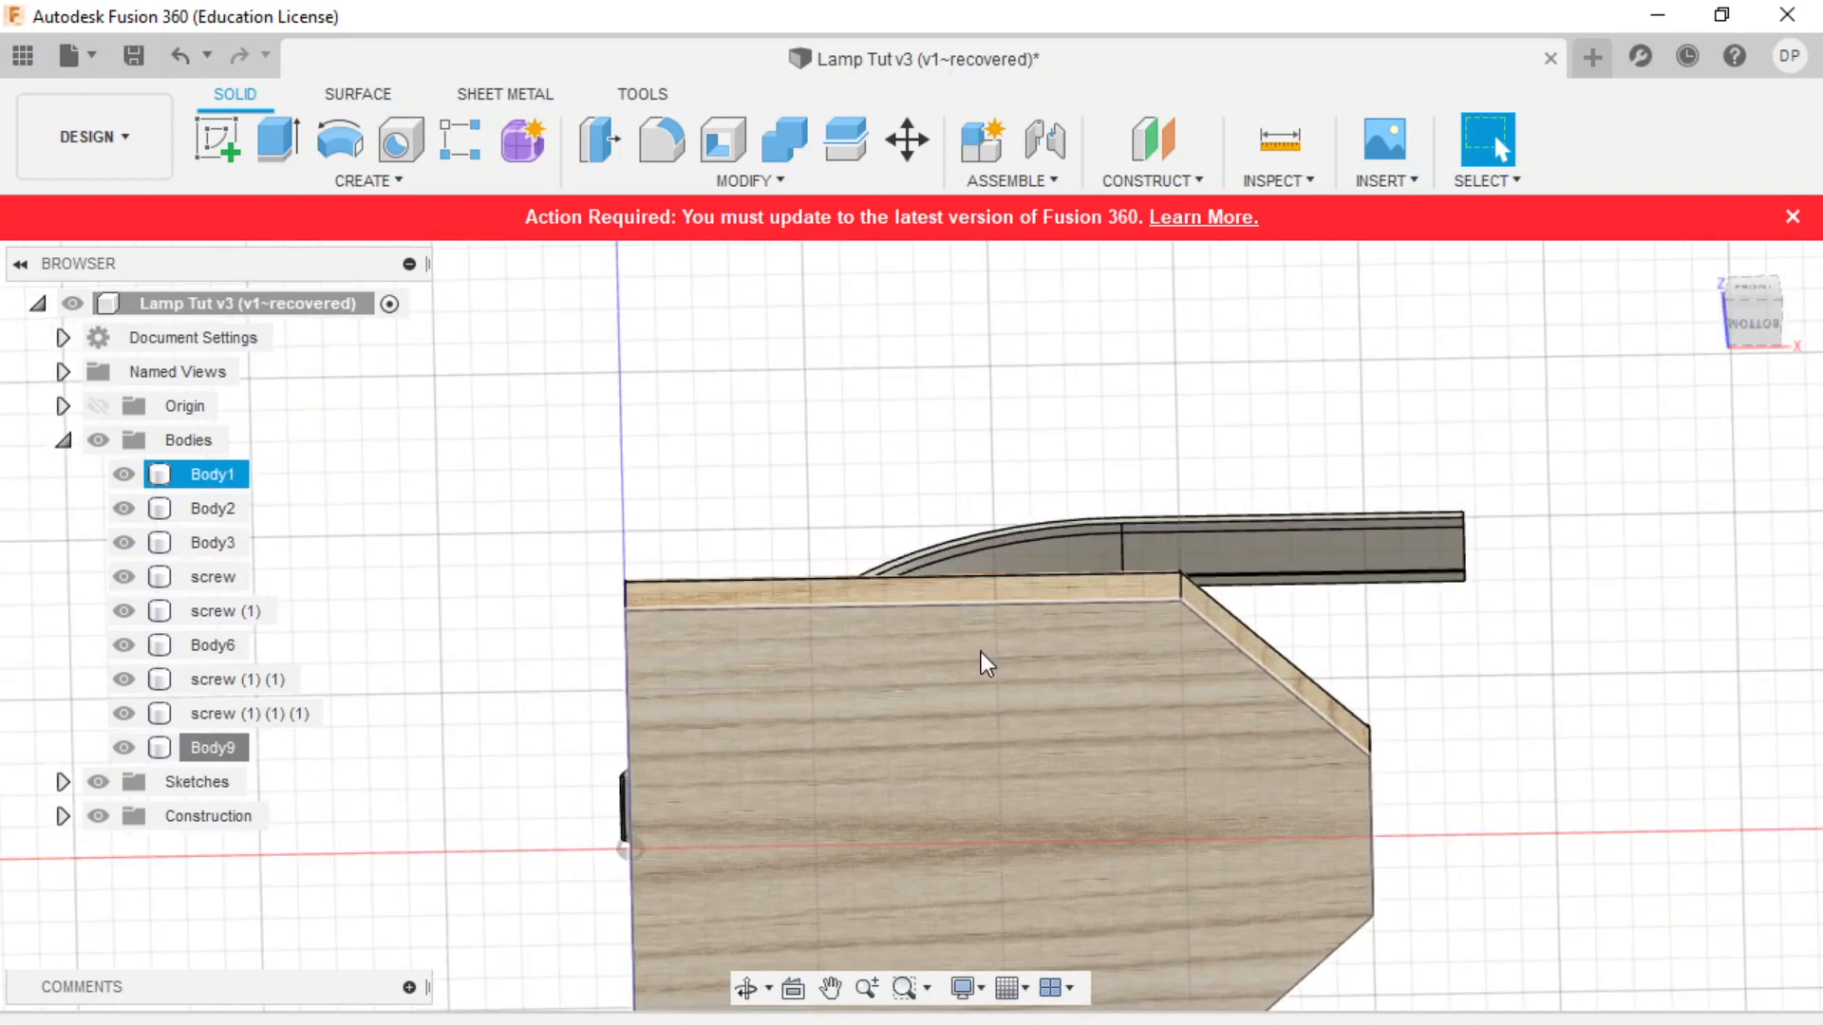
{"action": "middle_click_drag", "start_coordinate": [1388, 598], "coordinate": [1302, 716], "text": "shift"}
{"action": "scroll", "coordinate": [1301, 555], "scroll_direction": "up", "scroll_amount": 2}
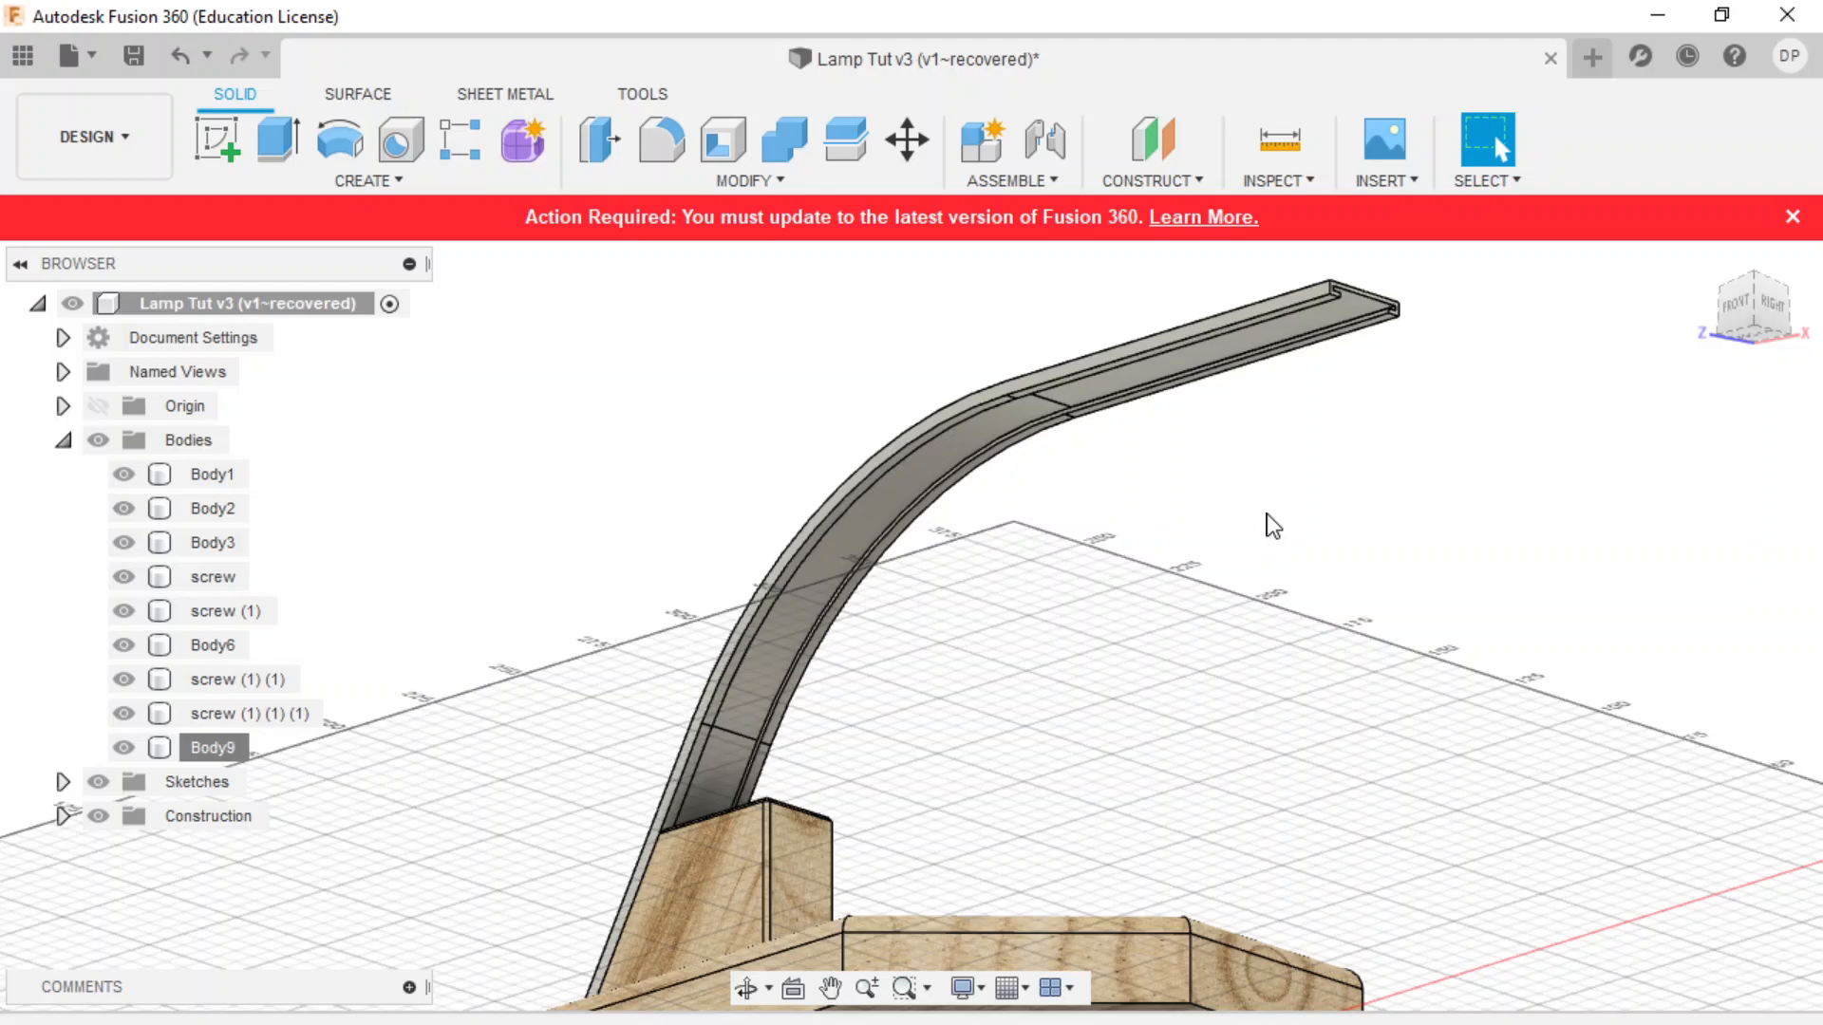
{"action": "key", "text": "alt+Tab"}
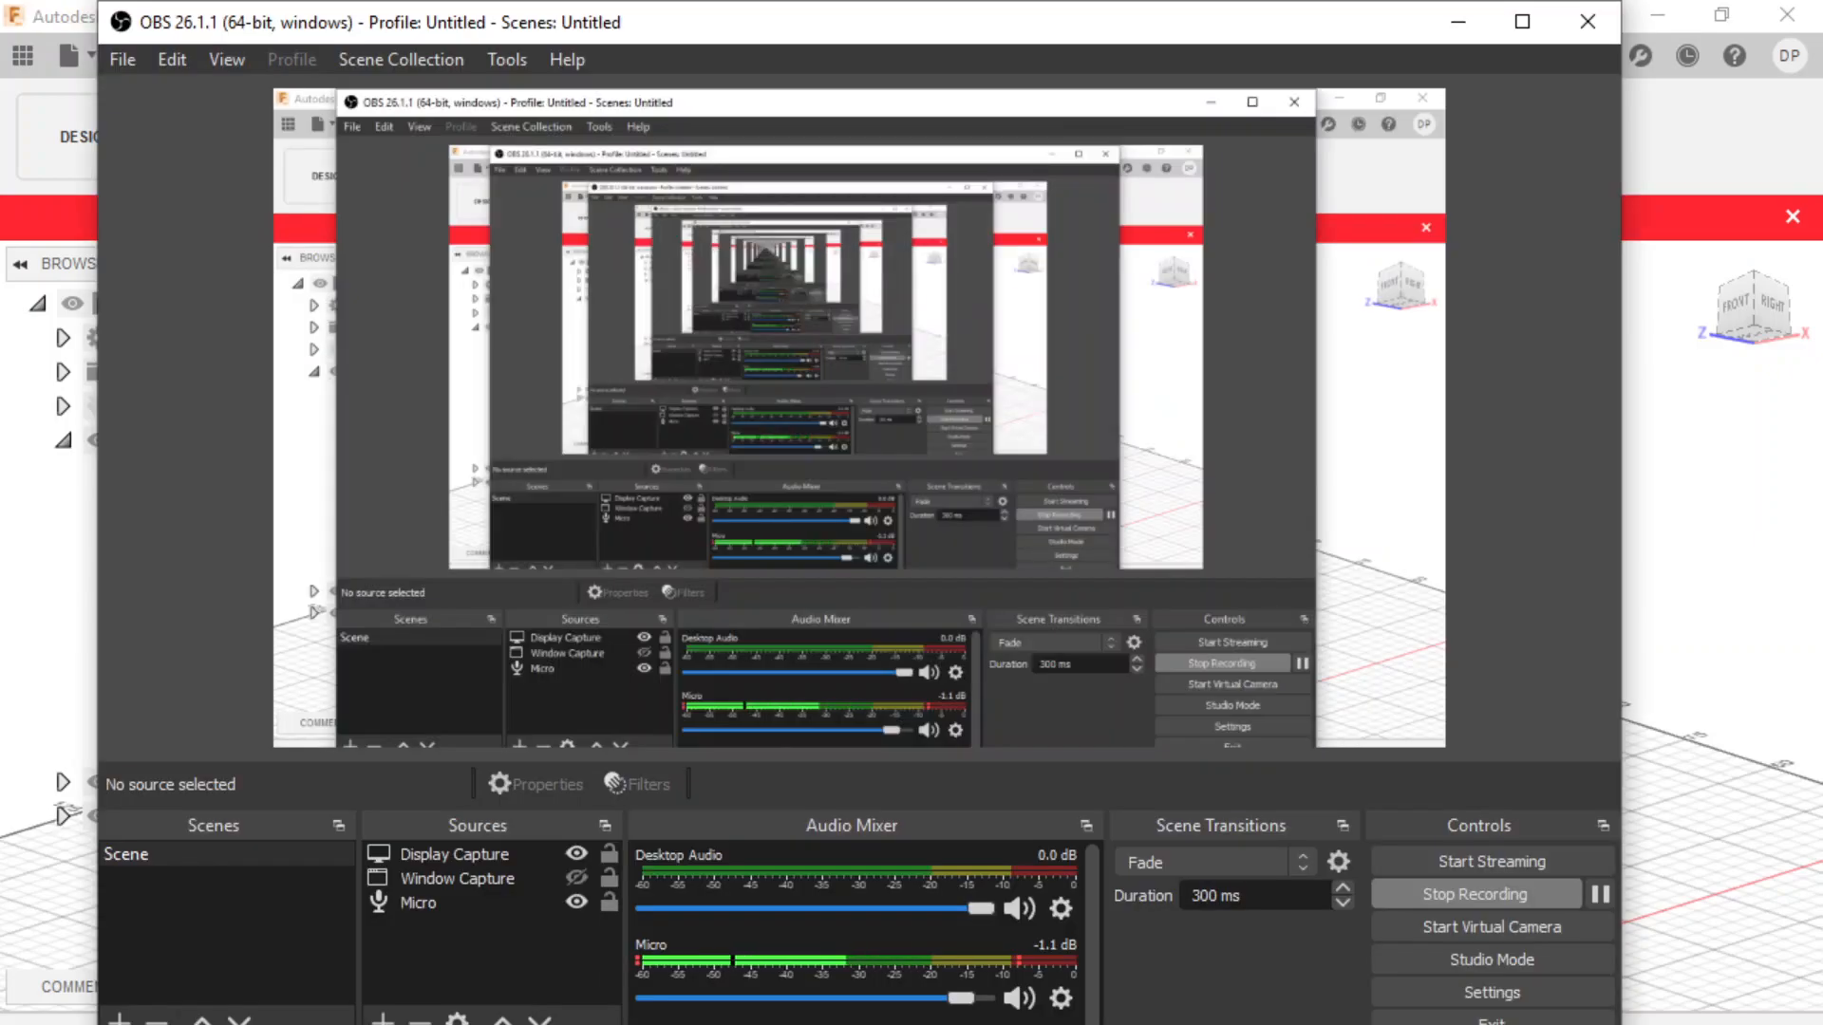
{"action": "key", "text": "alt+Tab"}
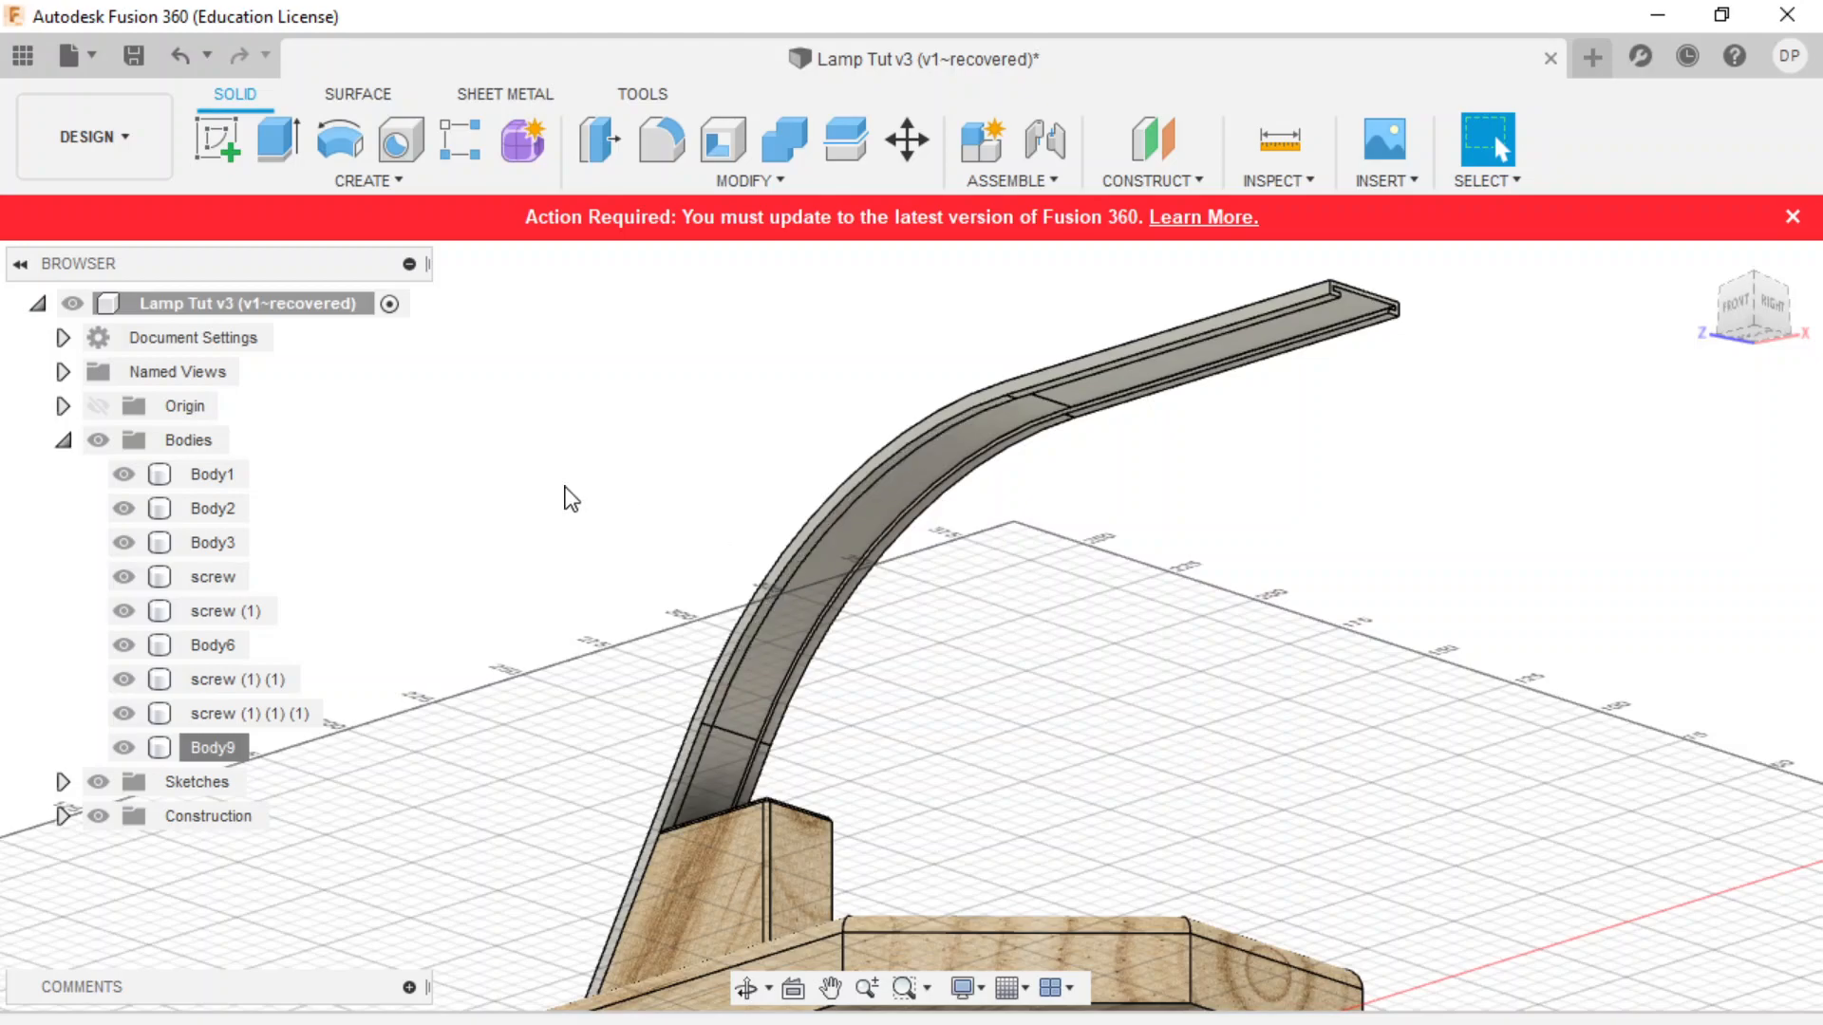
{"action": "scroll", "coordinate": [744, 591], "scroll_direction": "down", "scroll_amount": 4}
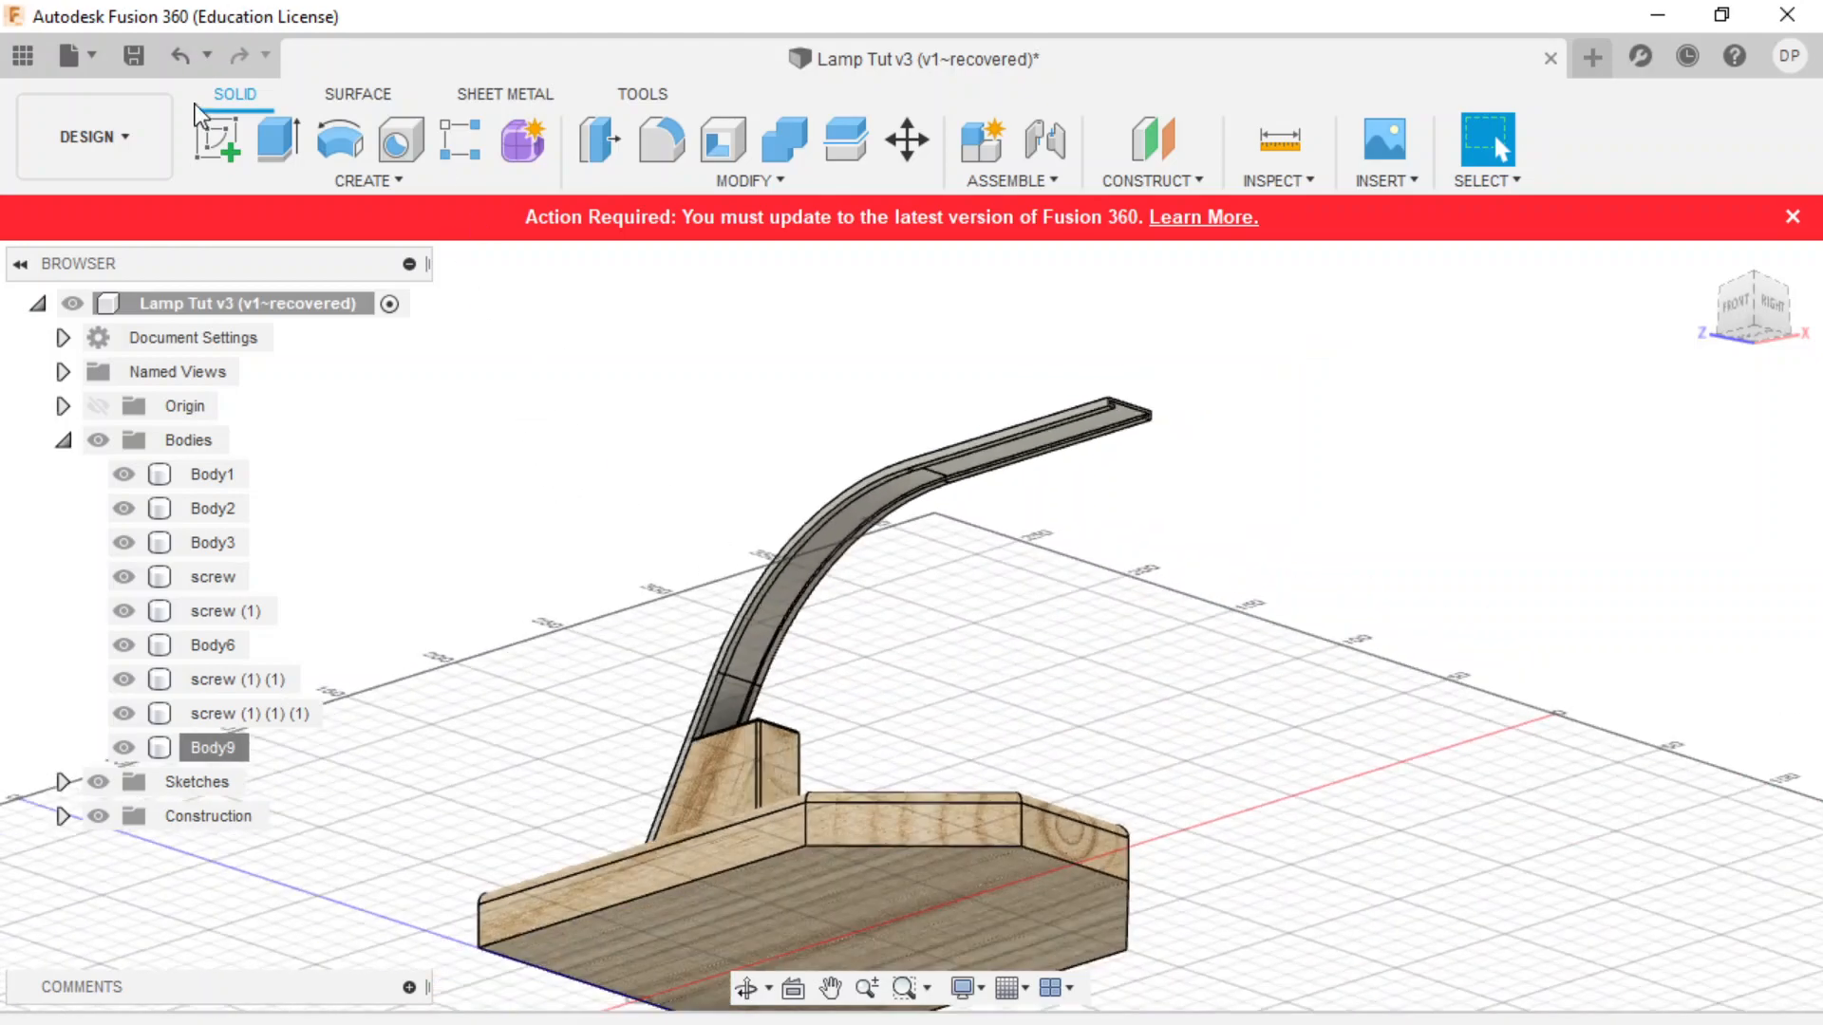
- Start a new sketch and hide all the lamp's bodies, including the screws and the curved arm
{"action": "left_click", "coordinate": [218, 140]}
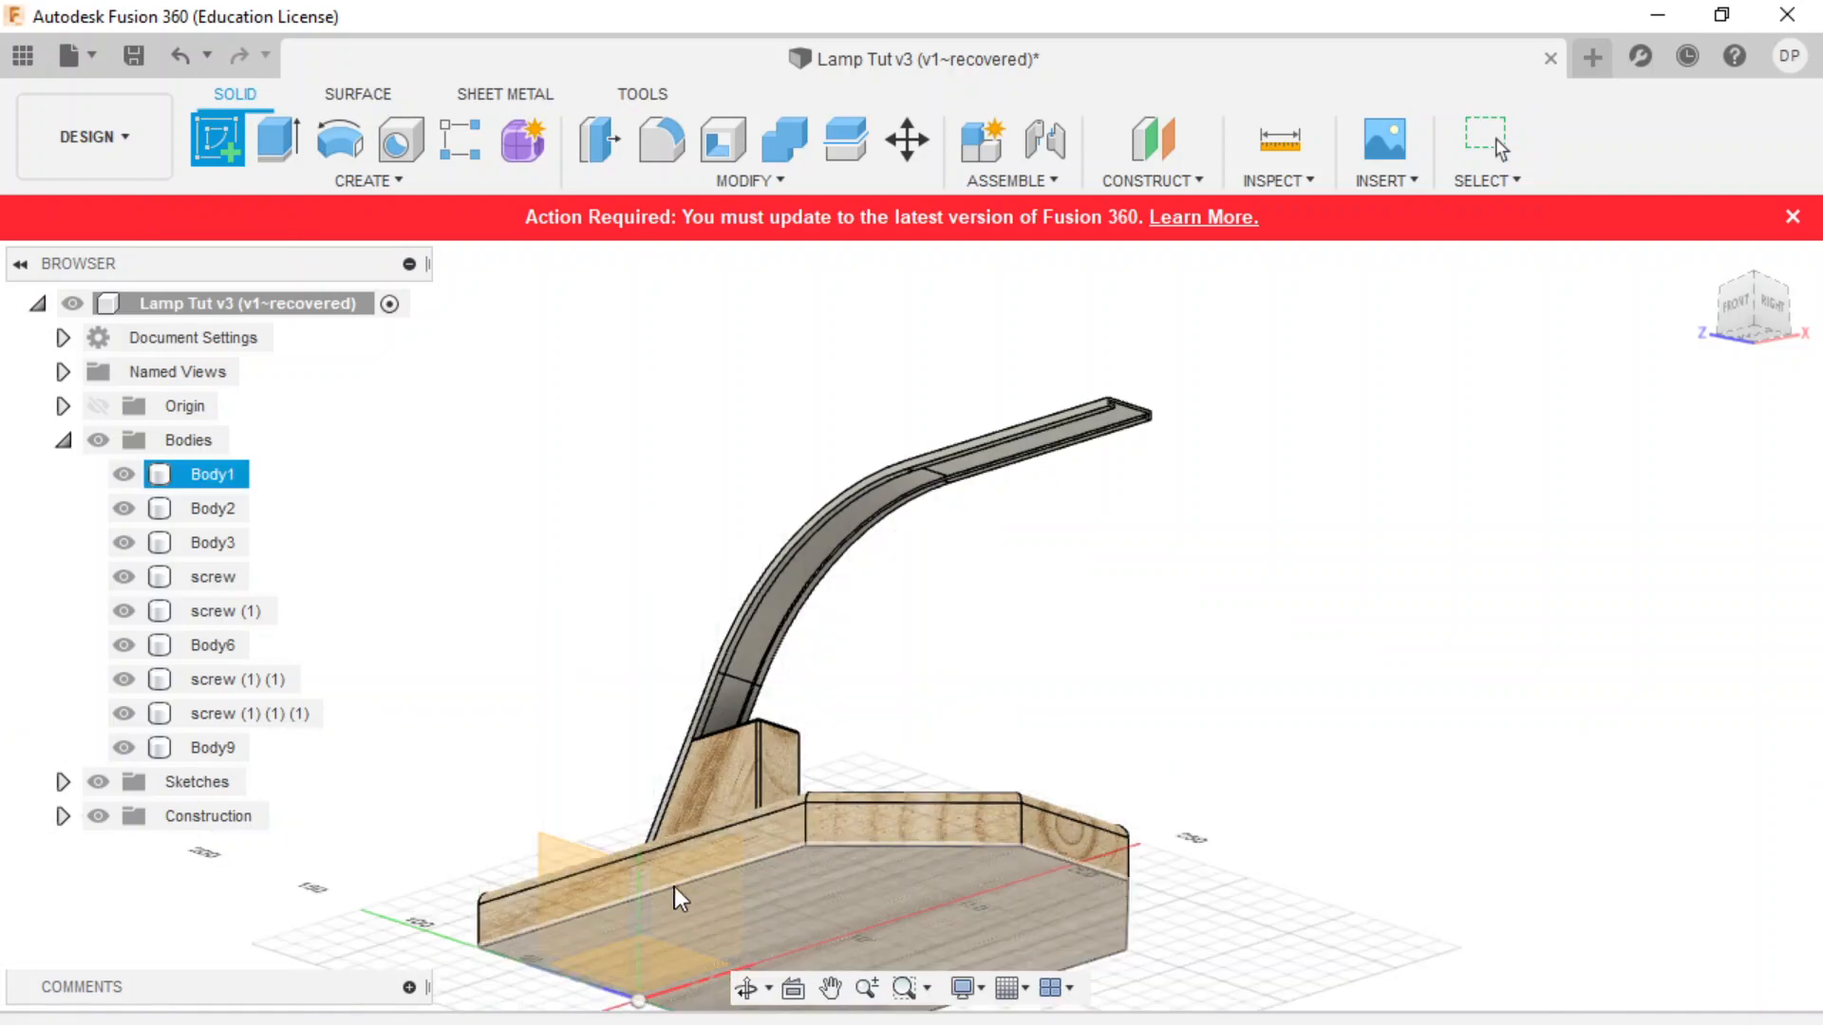
{"action": "left_click", "coordinate": [123, 474]}
{"action": "left_click", "coordinate": [124, 508]}
{"action": "left_click", "coordinate": [123, 542]}
{"action": "left_click", "coordinate": [123, 645]}
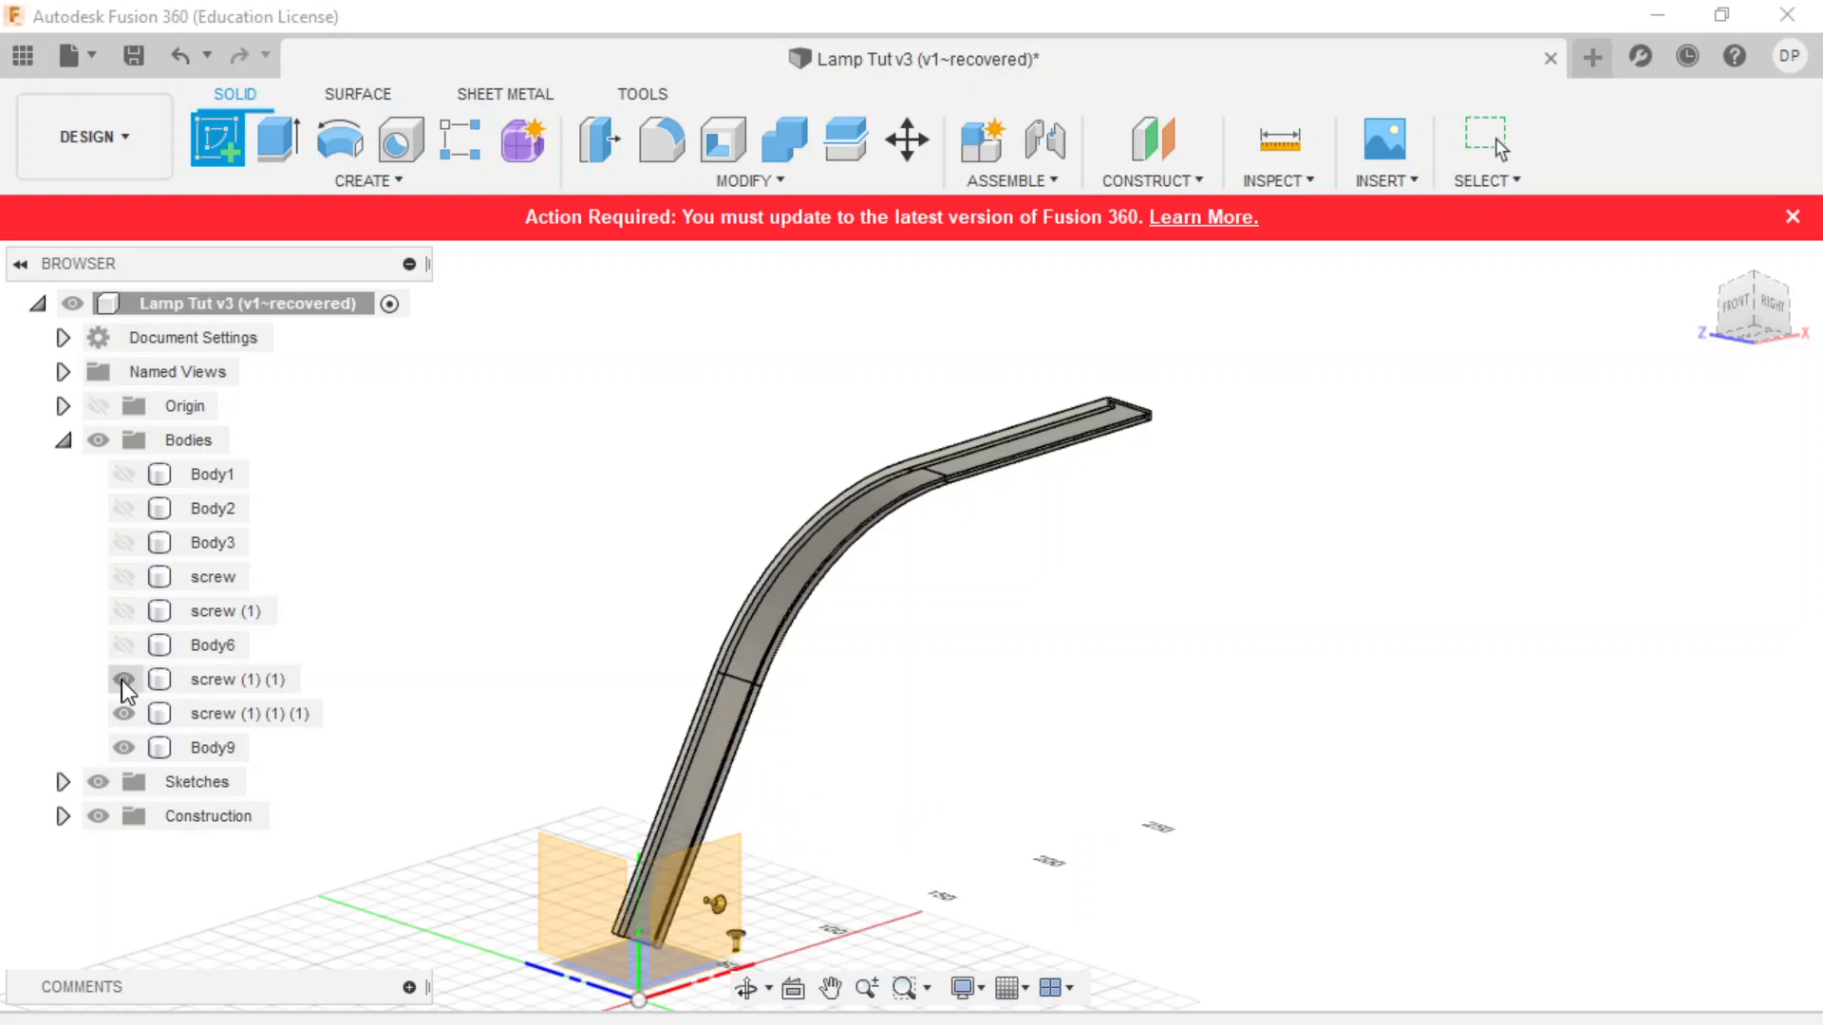
{"action": "left_click", "coordinate": [124, 713]}
{"action": "left_click", "coordinate": [123, 747]}
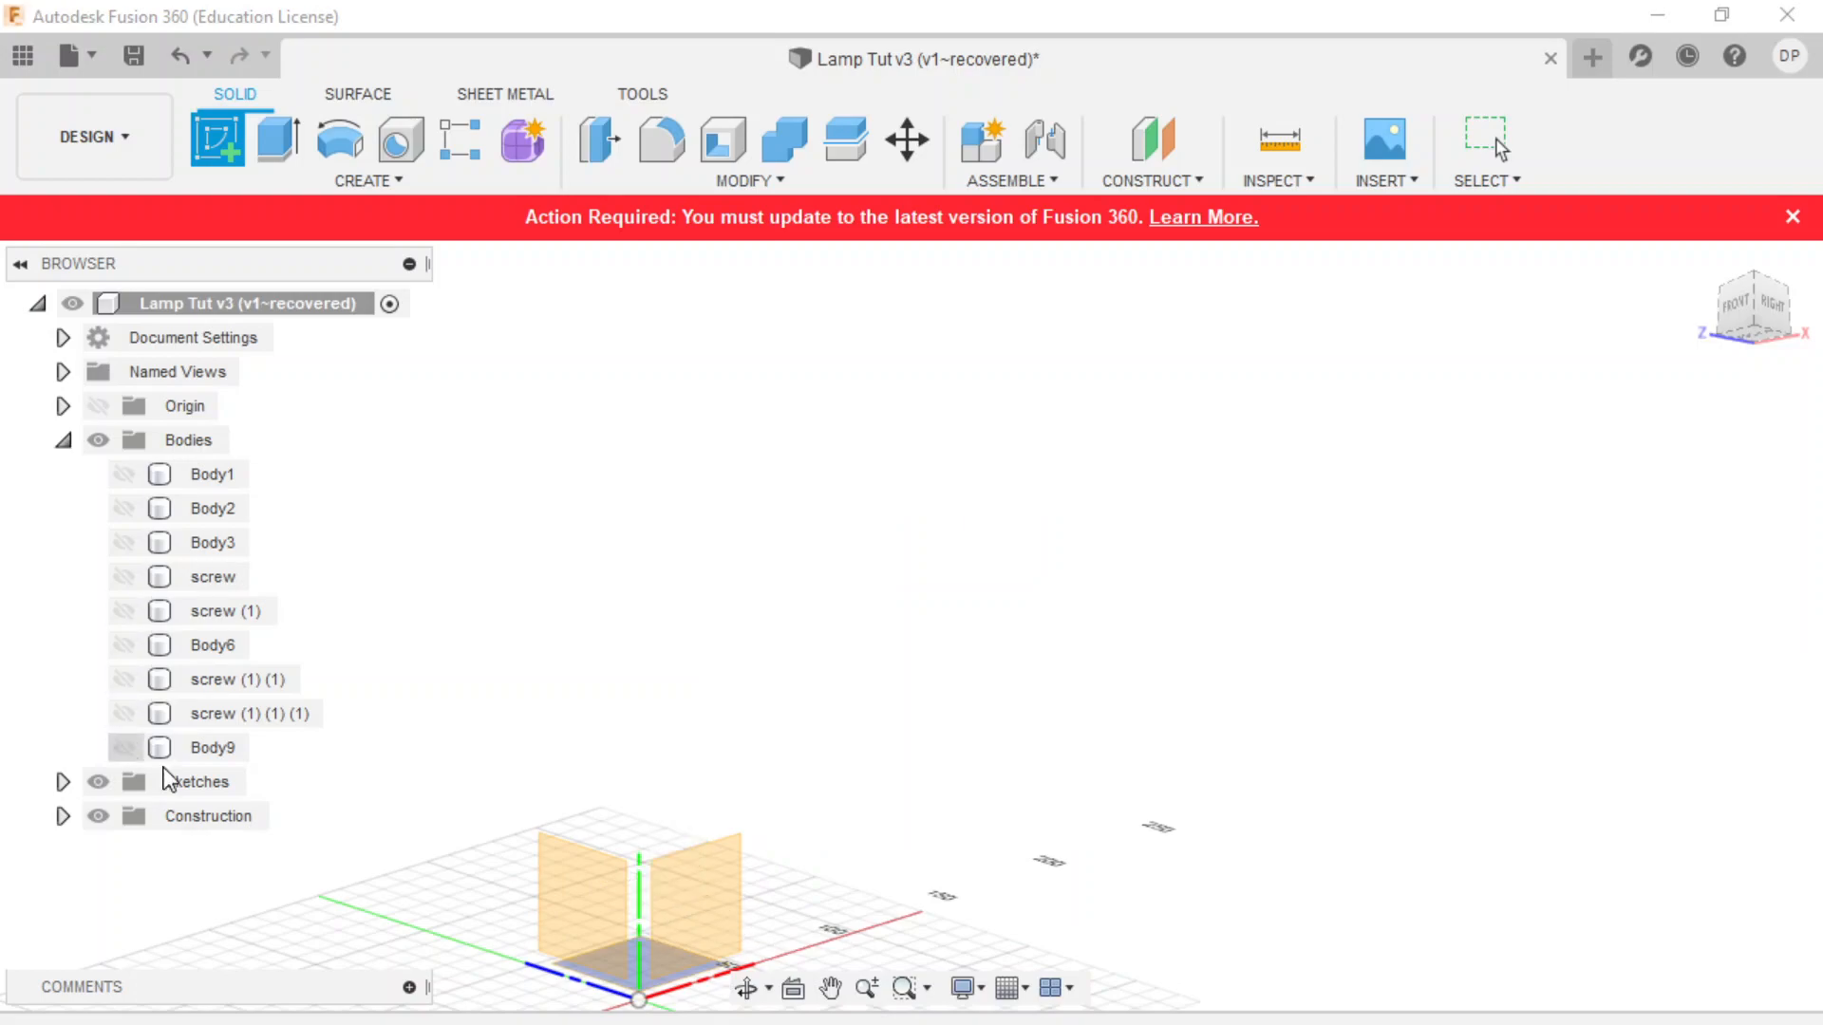
- Sketch a 5 mm by 5 mm square on the horizontal origin plane with one corner at the origin, and finish the sketch
{"action": "left_click", "coordinate": [646, 997]}
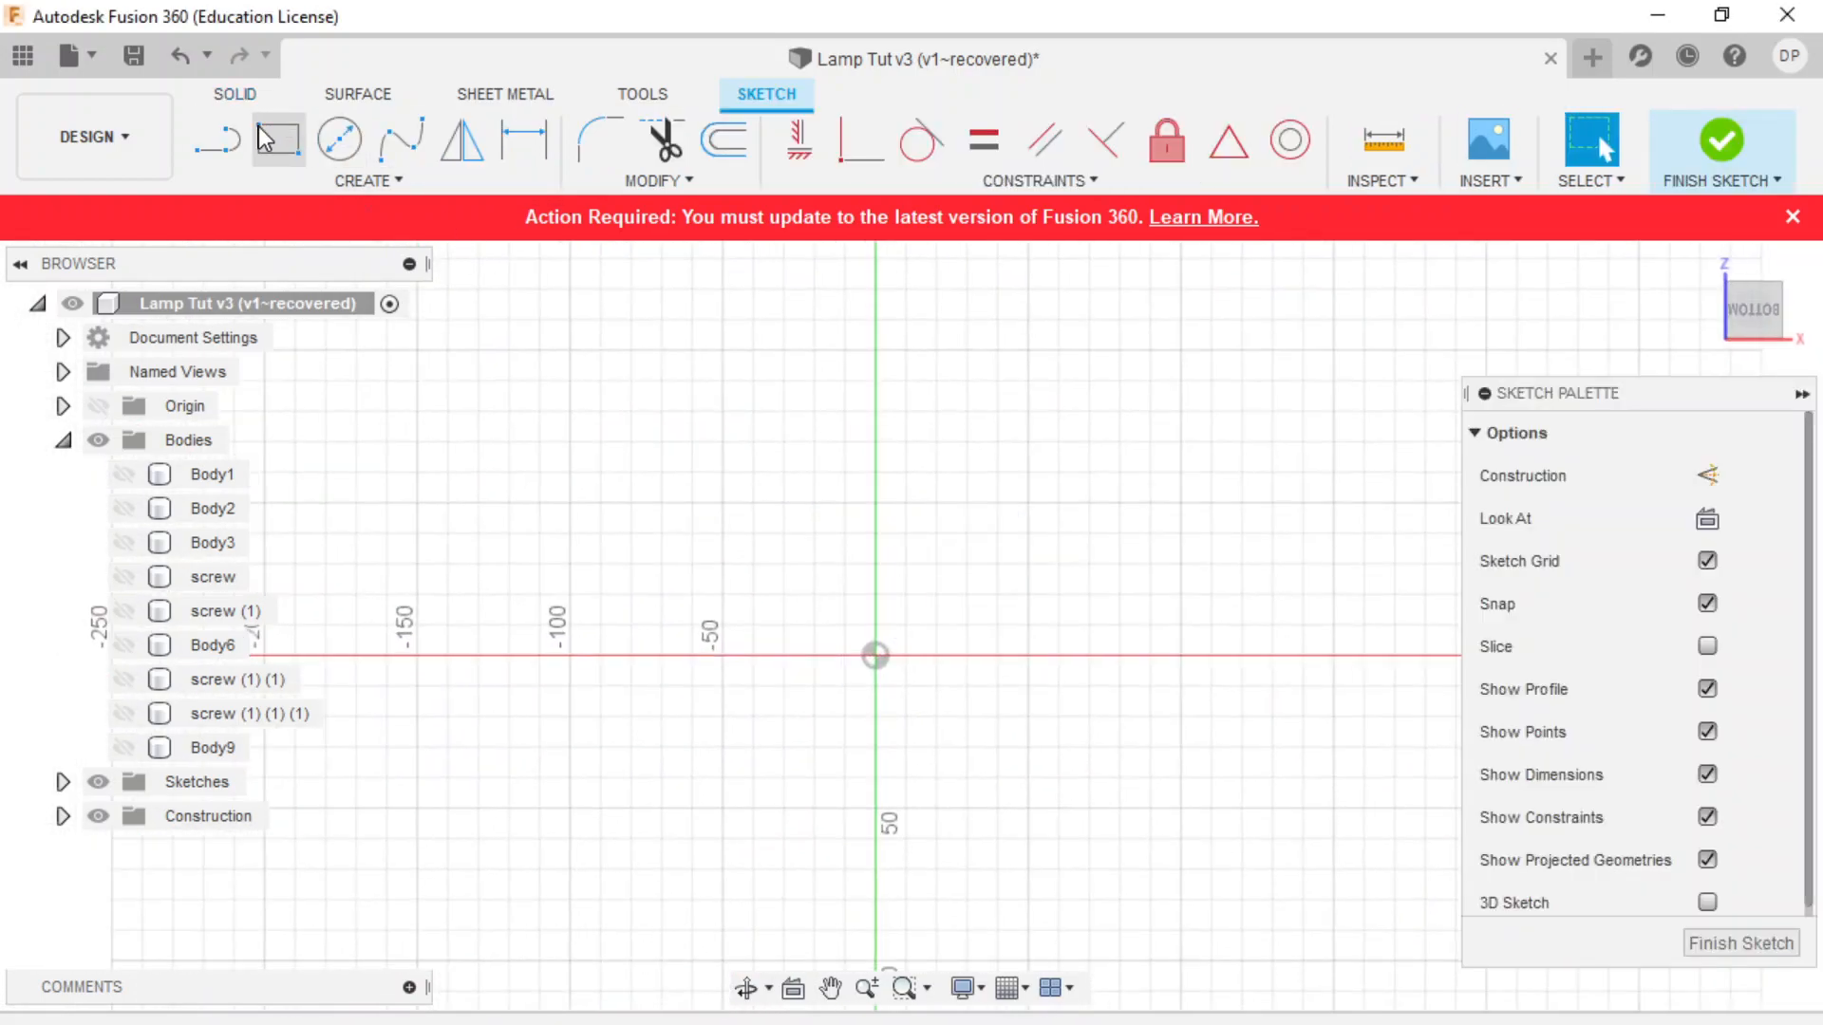
{"action": "key", "text": "r"}
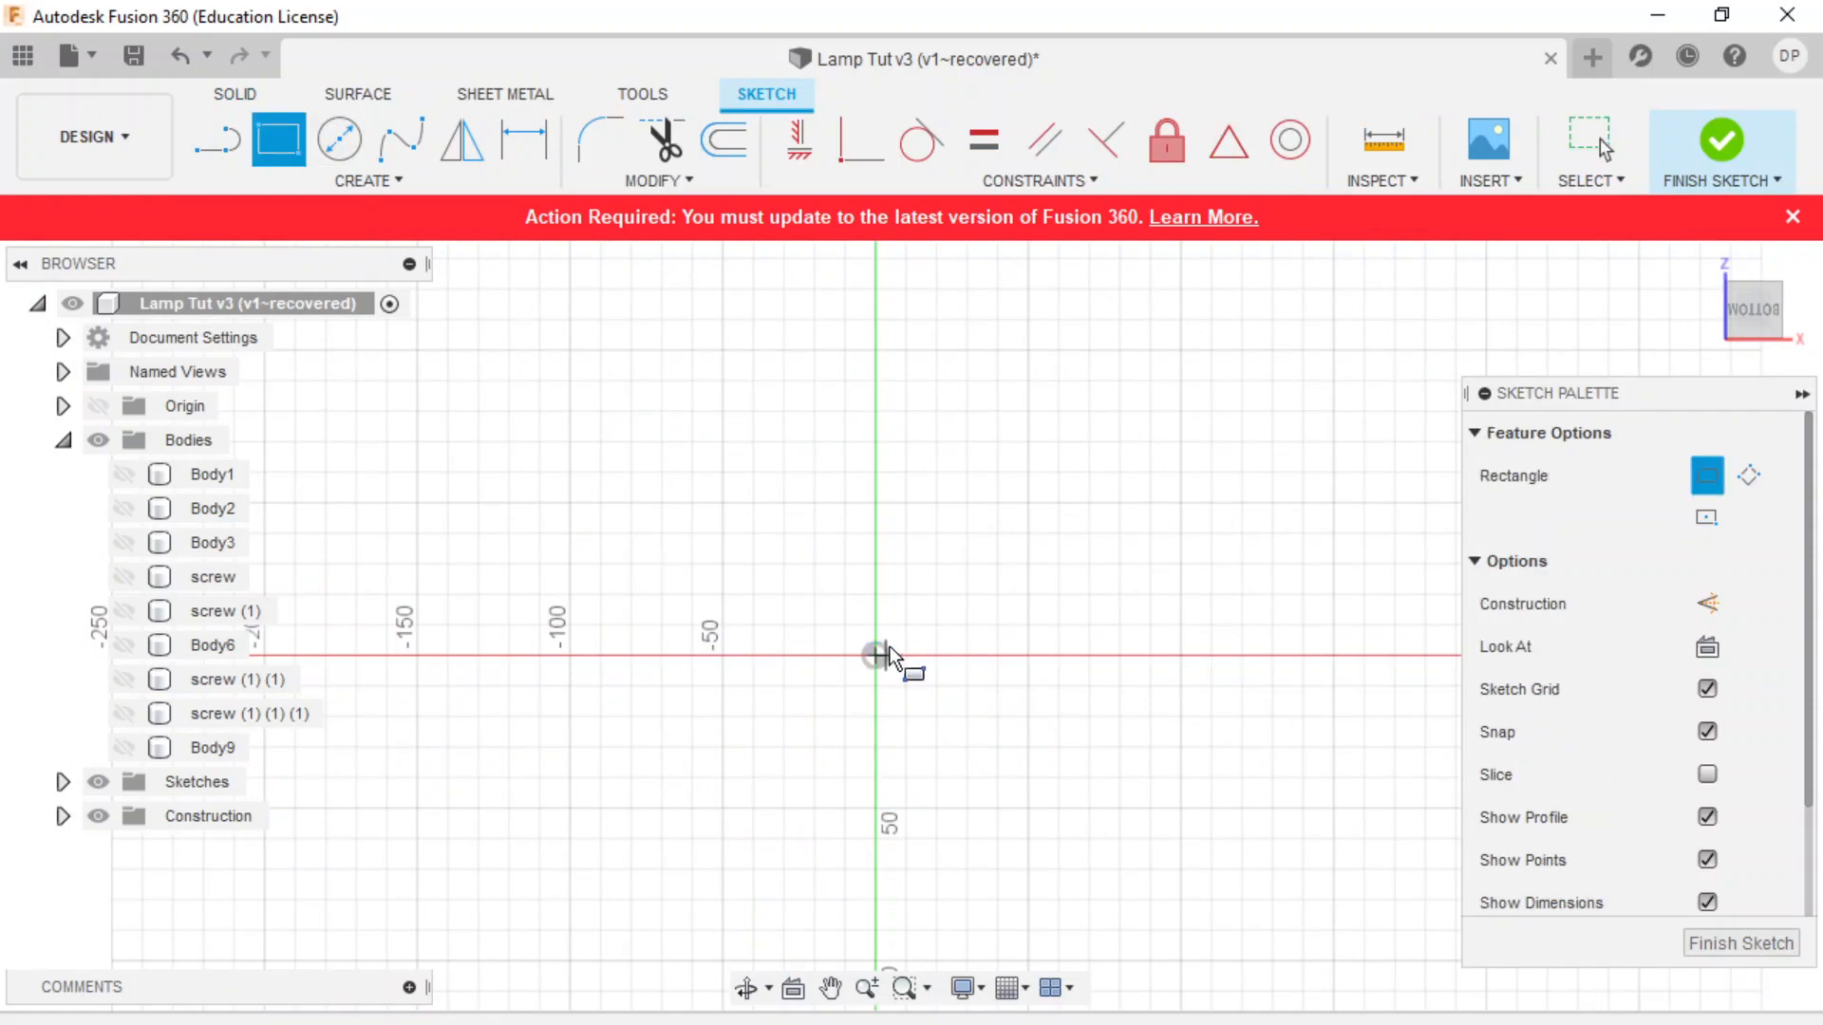
{"action": "left_click", "coordinate": [878, 654]}
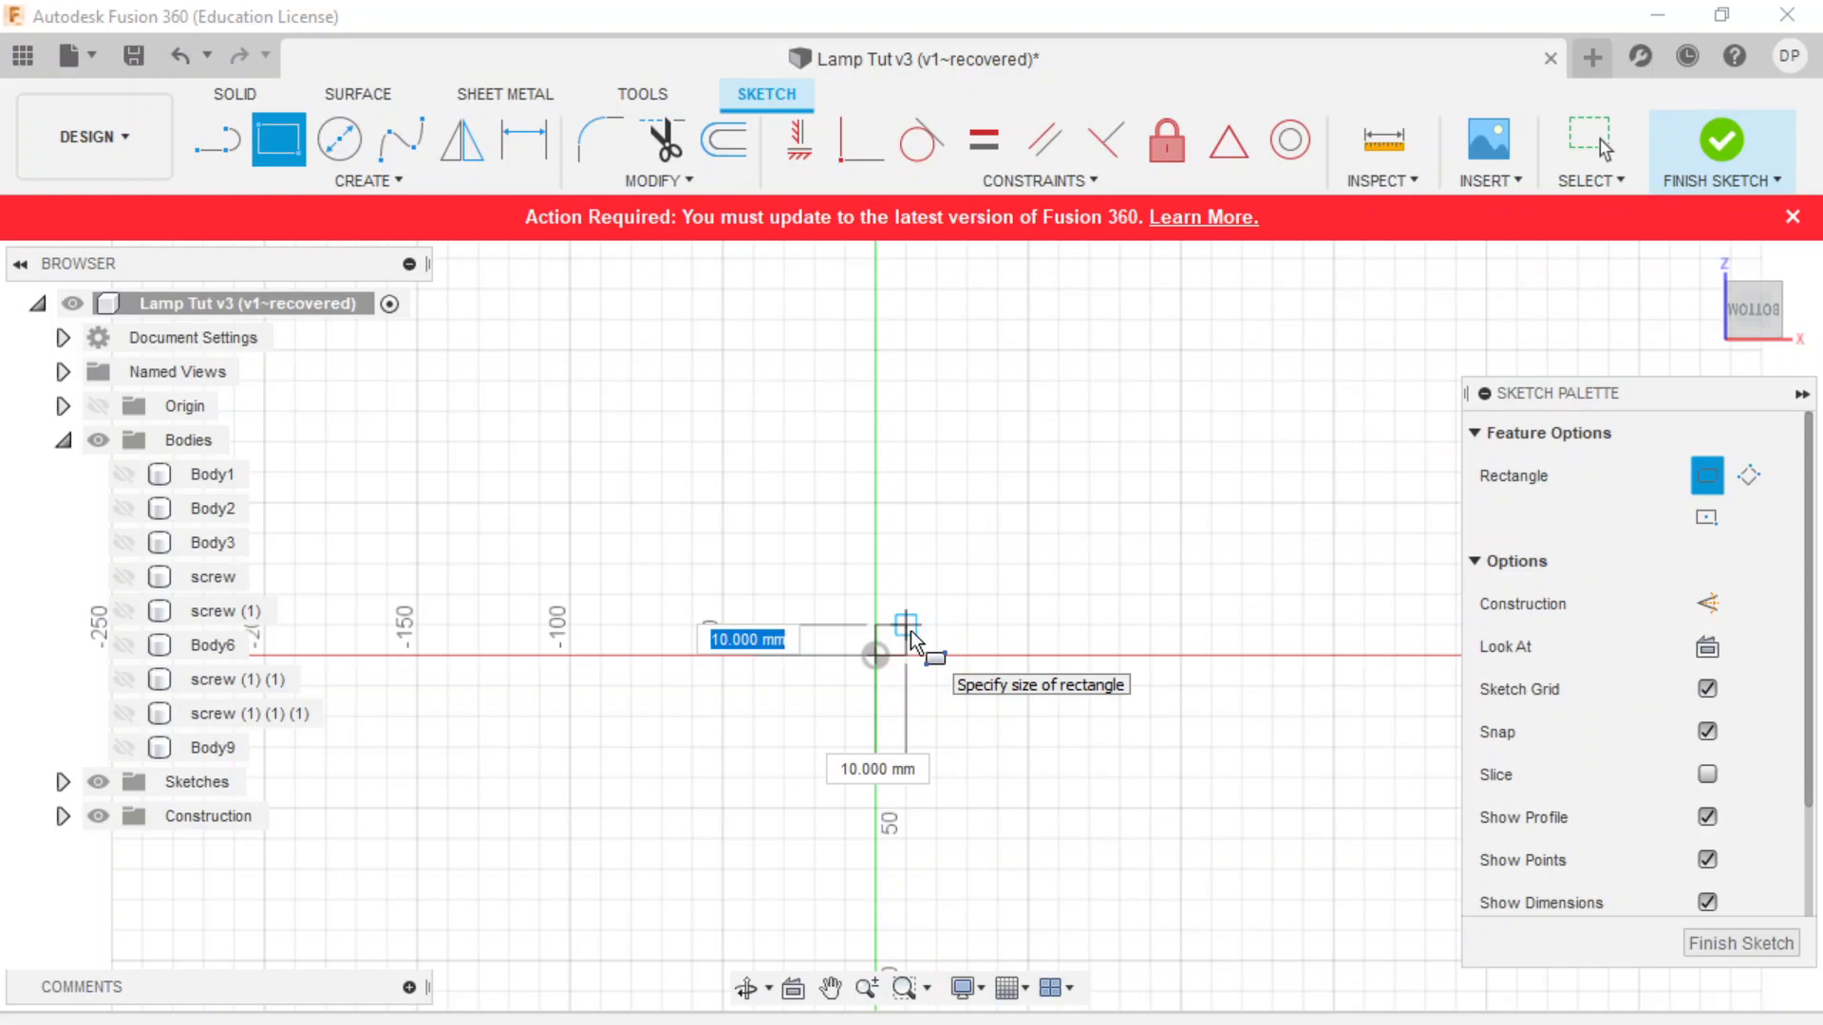
{"action": "type", "text": "5"}
{"action": "key", "text": "Tab"}
{"action": "type", "text": "5"}
{"action": "key", "text": "Return"}
{"action": "key", "text": "Escape"}
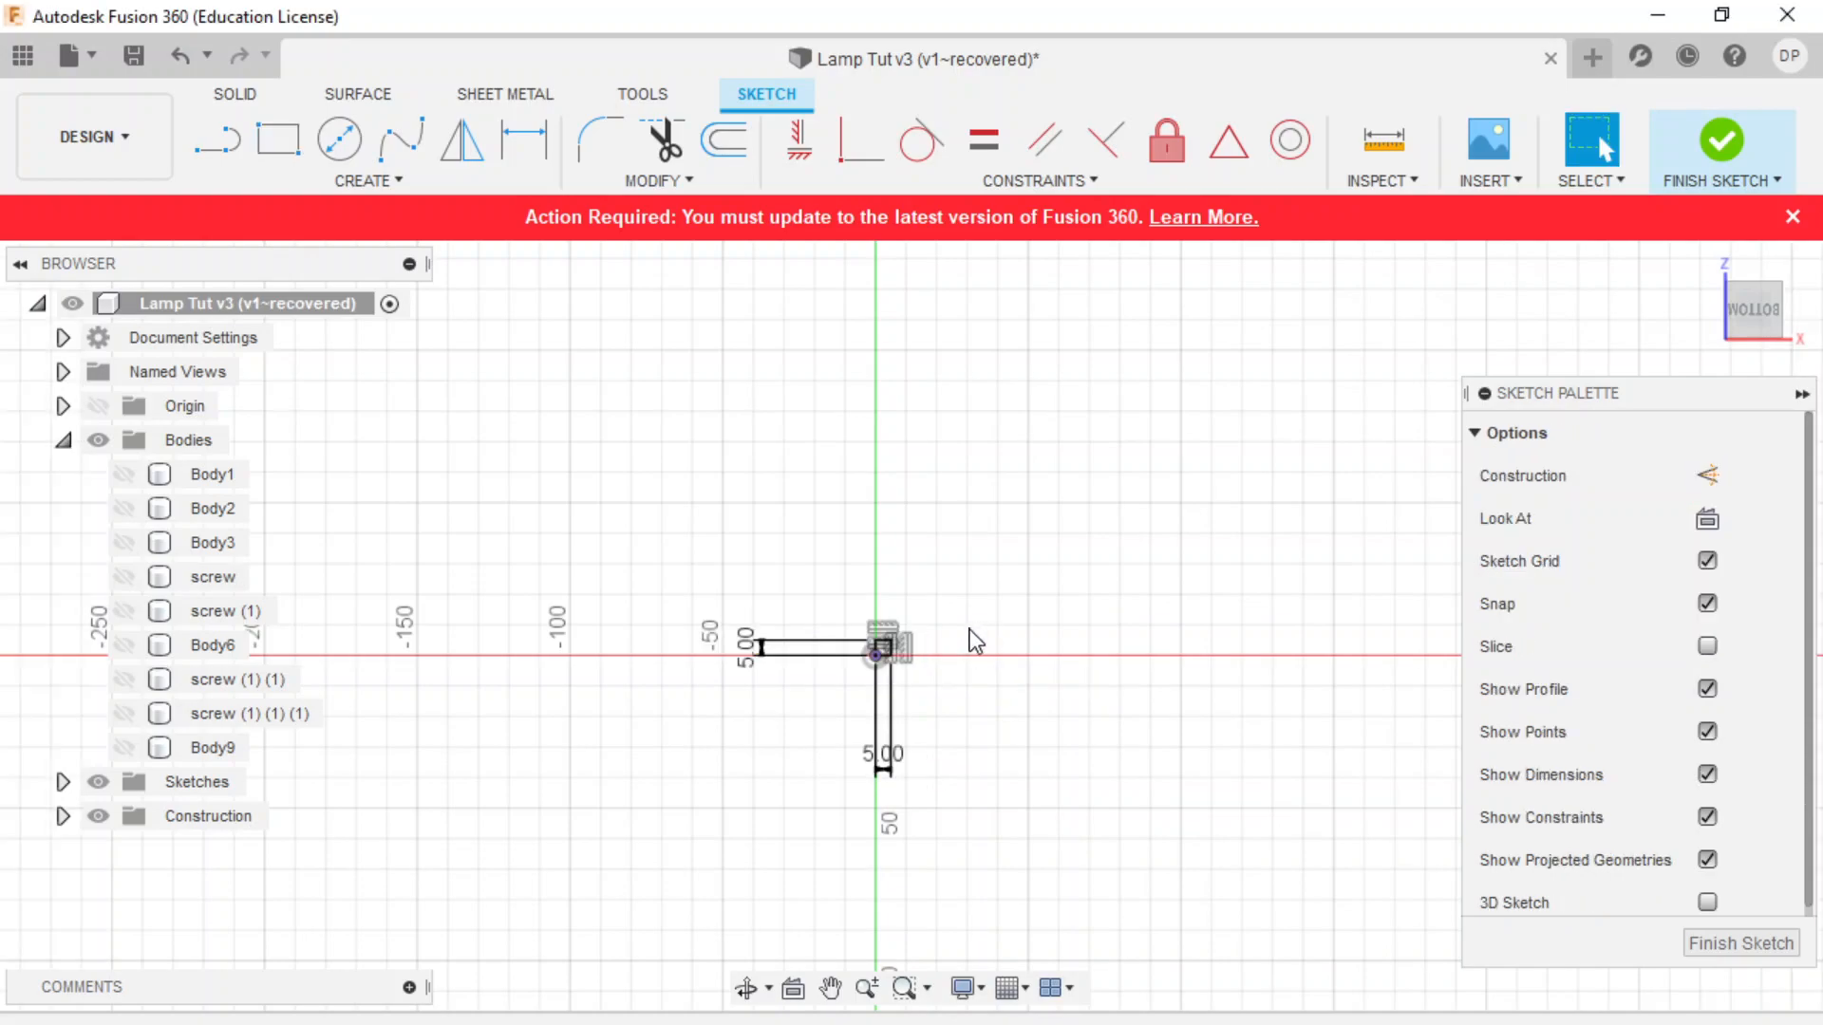
{"action": "scroll", "coordinate": [833, 736], "scroll_direction": "up", "scroll_amount": 3}
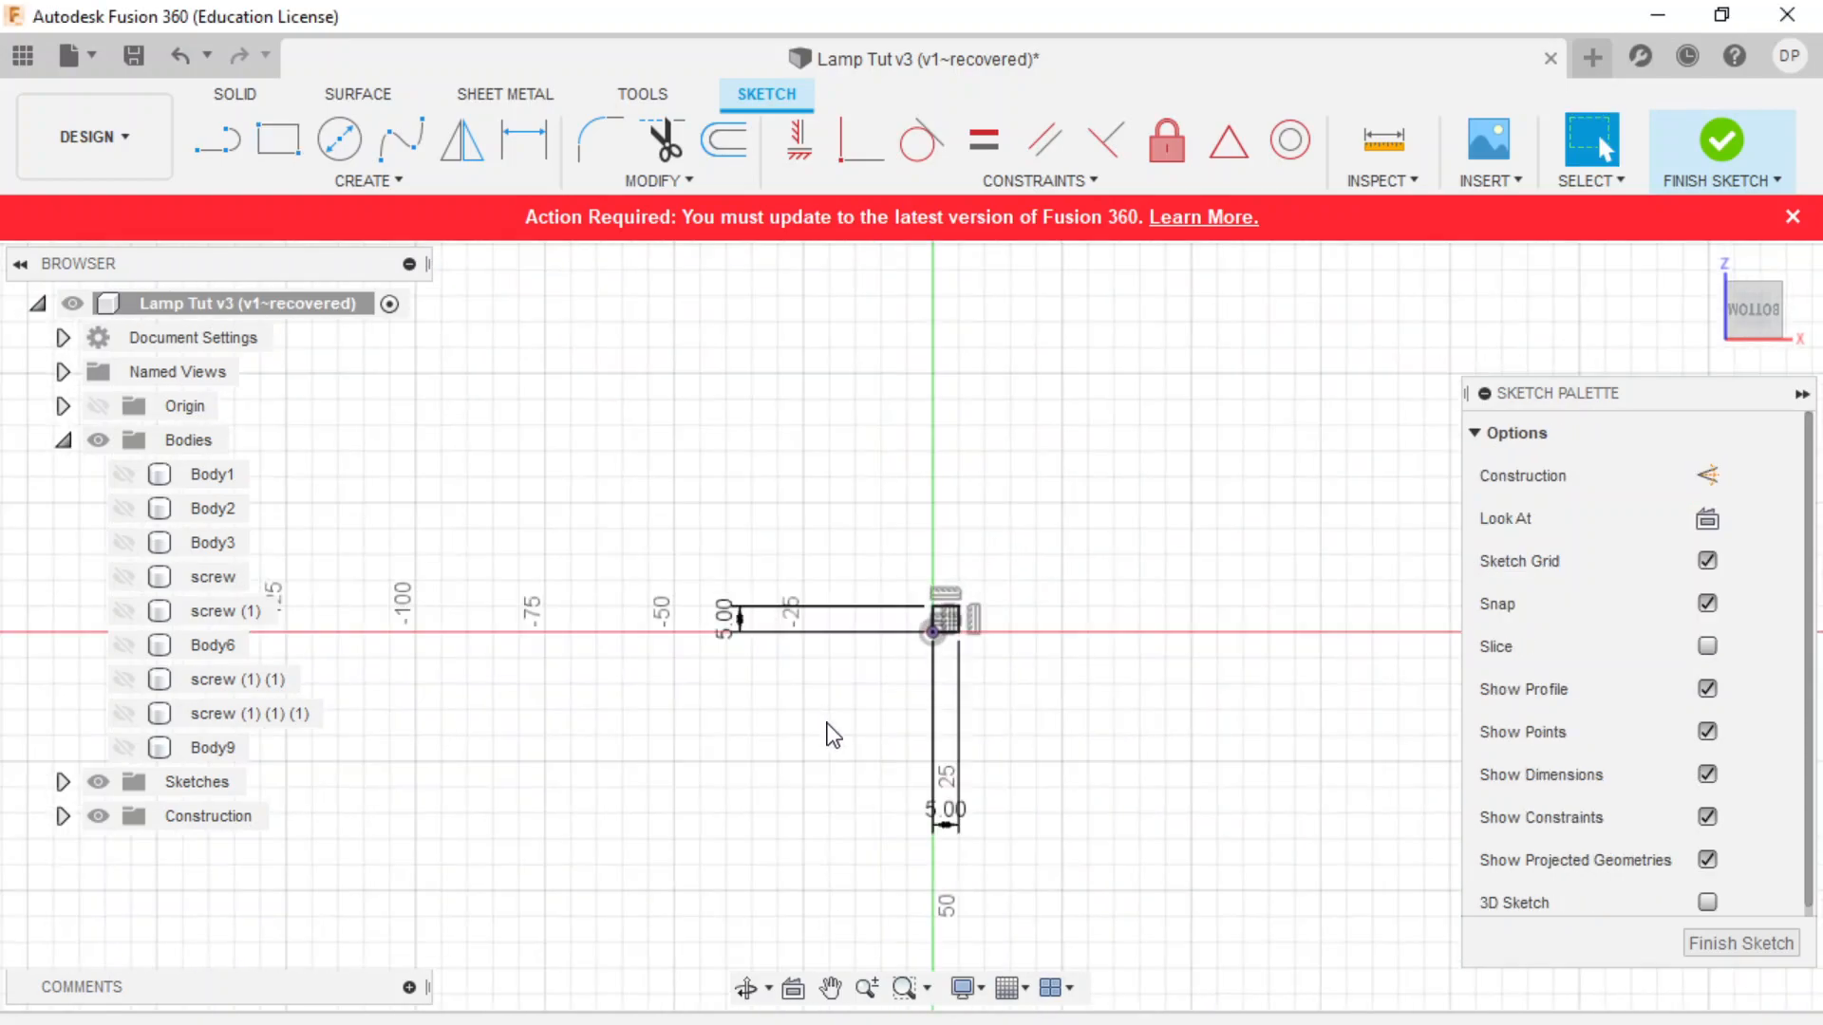
{"action": "left_click", "coordinate": [1720, 147]}
- Extrude the square profile 3 mm to one side as a new body
{"action": "left_click", "coordinate": [278, 140]}
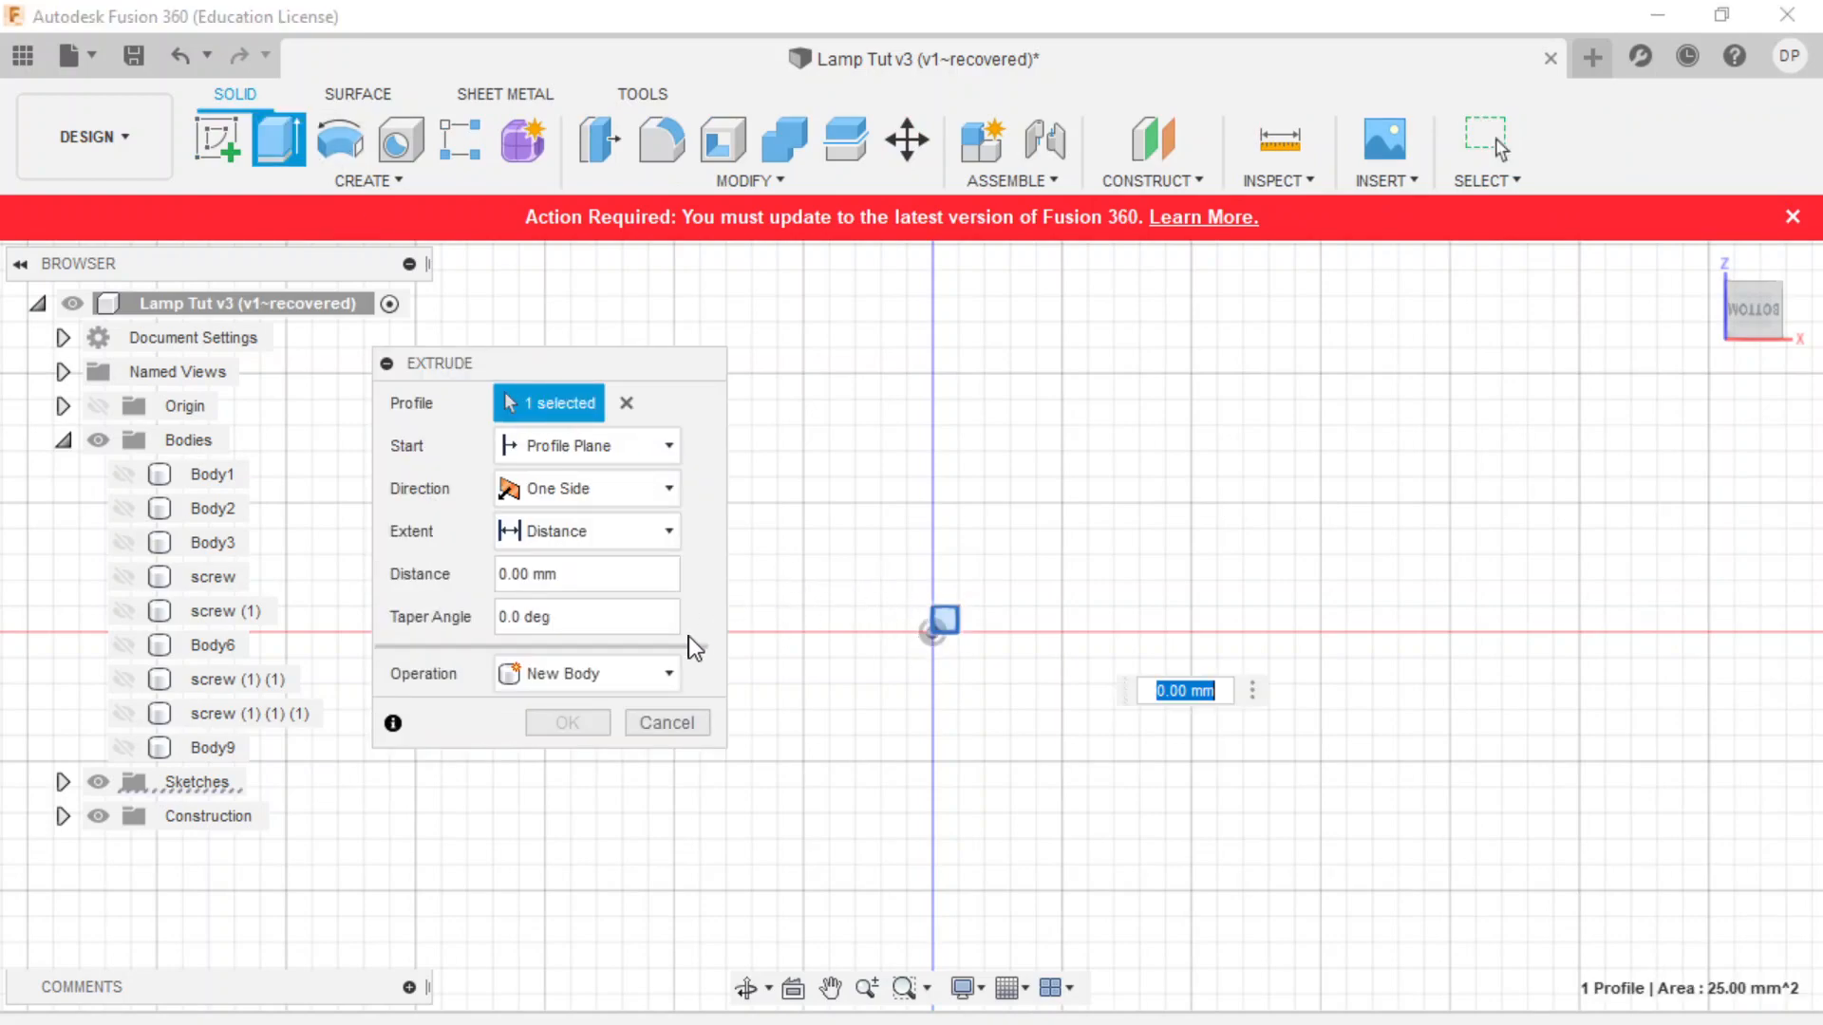
{"action": "left_click", "coordinate": [582, 581]}
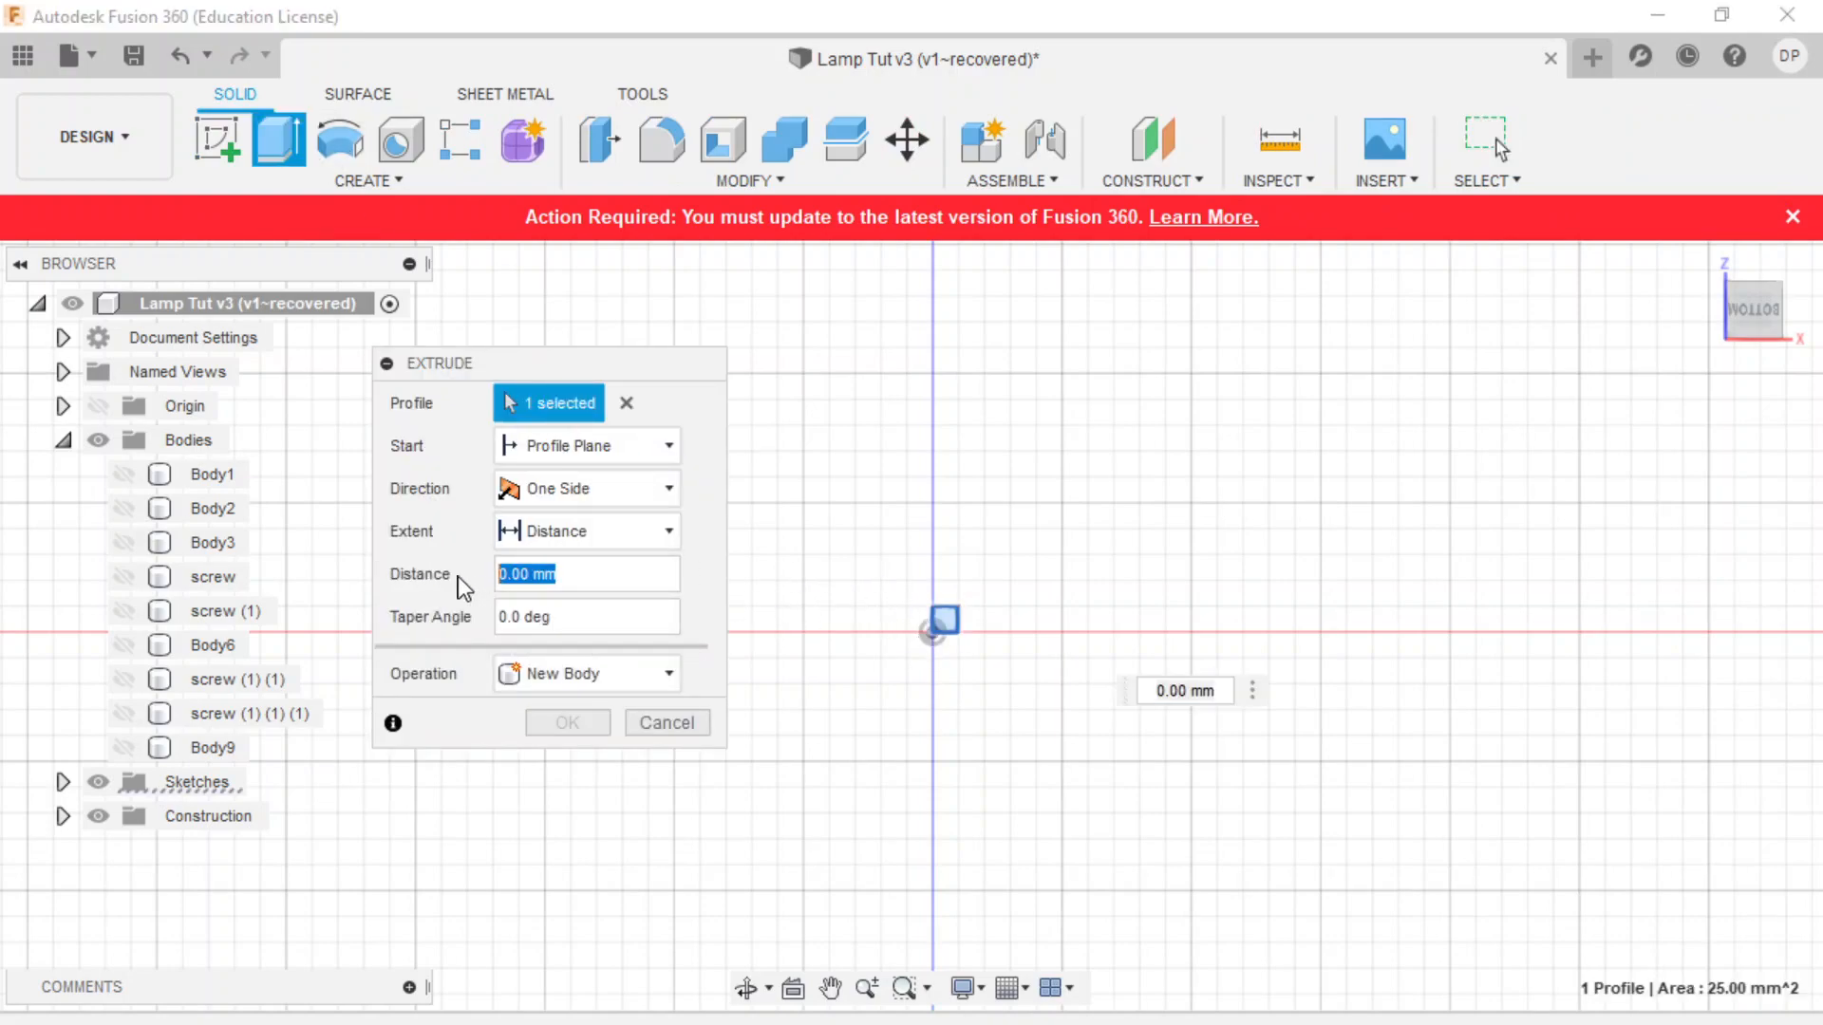
{"action": "type", "text": "3"}
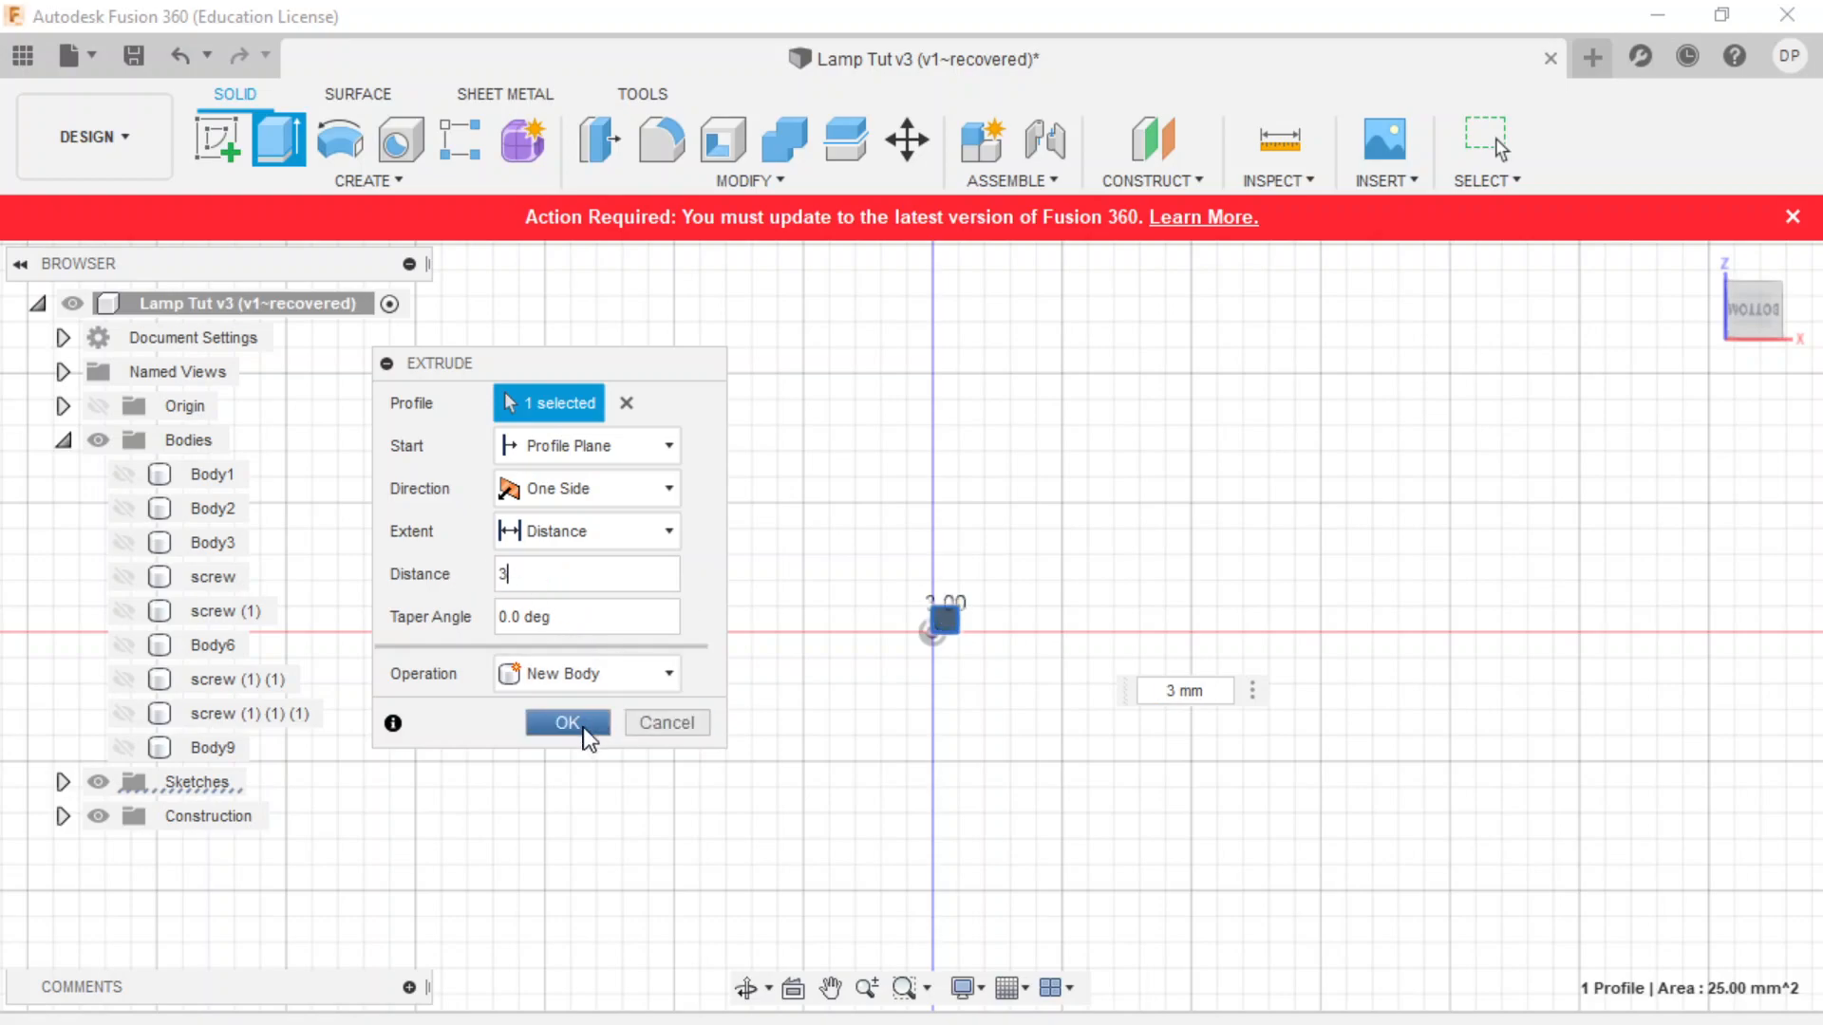
- Extrude the small selected profile 3 mm as a new body
{"action": "left_click", "coordinate": [582, 731]}
{"action": "middle_click_drag", "start_coordinate": [999, 781], "coordinate": [919, 722], "text": "shift"}
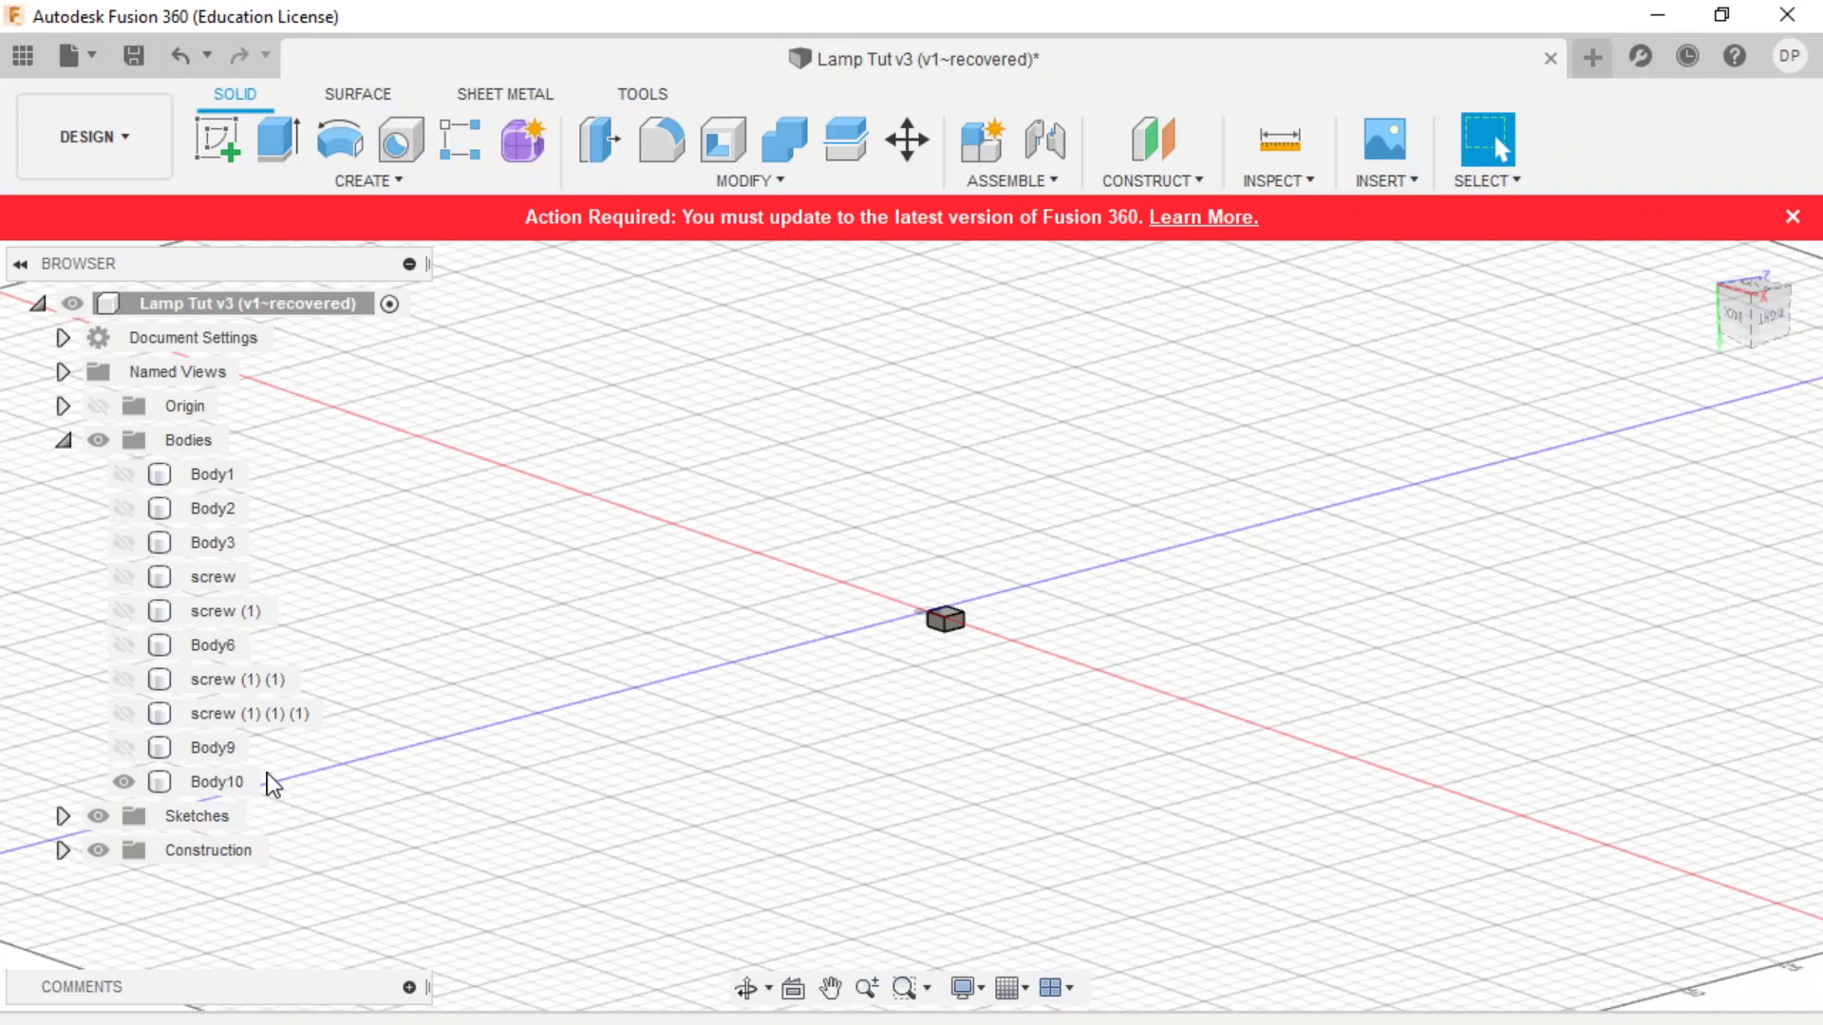
- Open the appearance settings for Body10
{"action": "left_click", "coordinate": [200, 773]}
{"action": "right_click", "coordinate": [204, 773]}
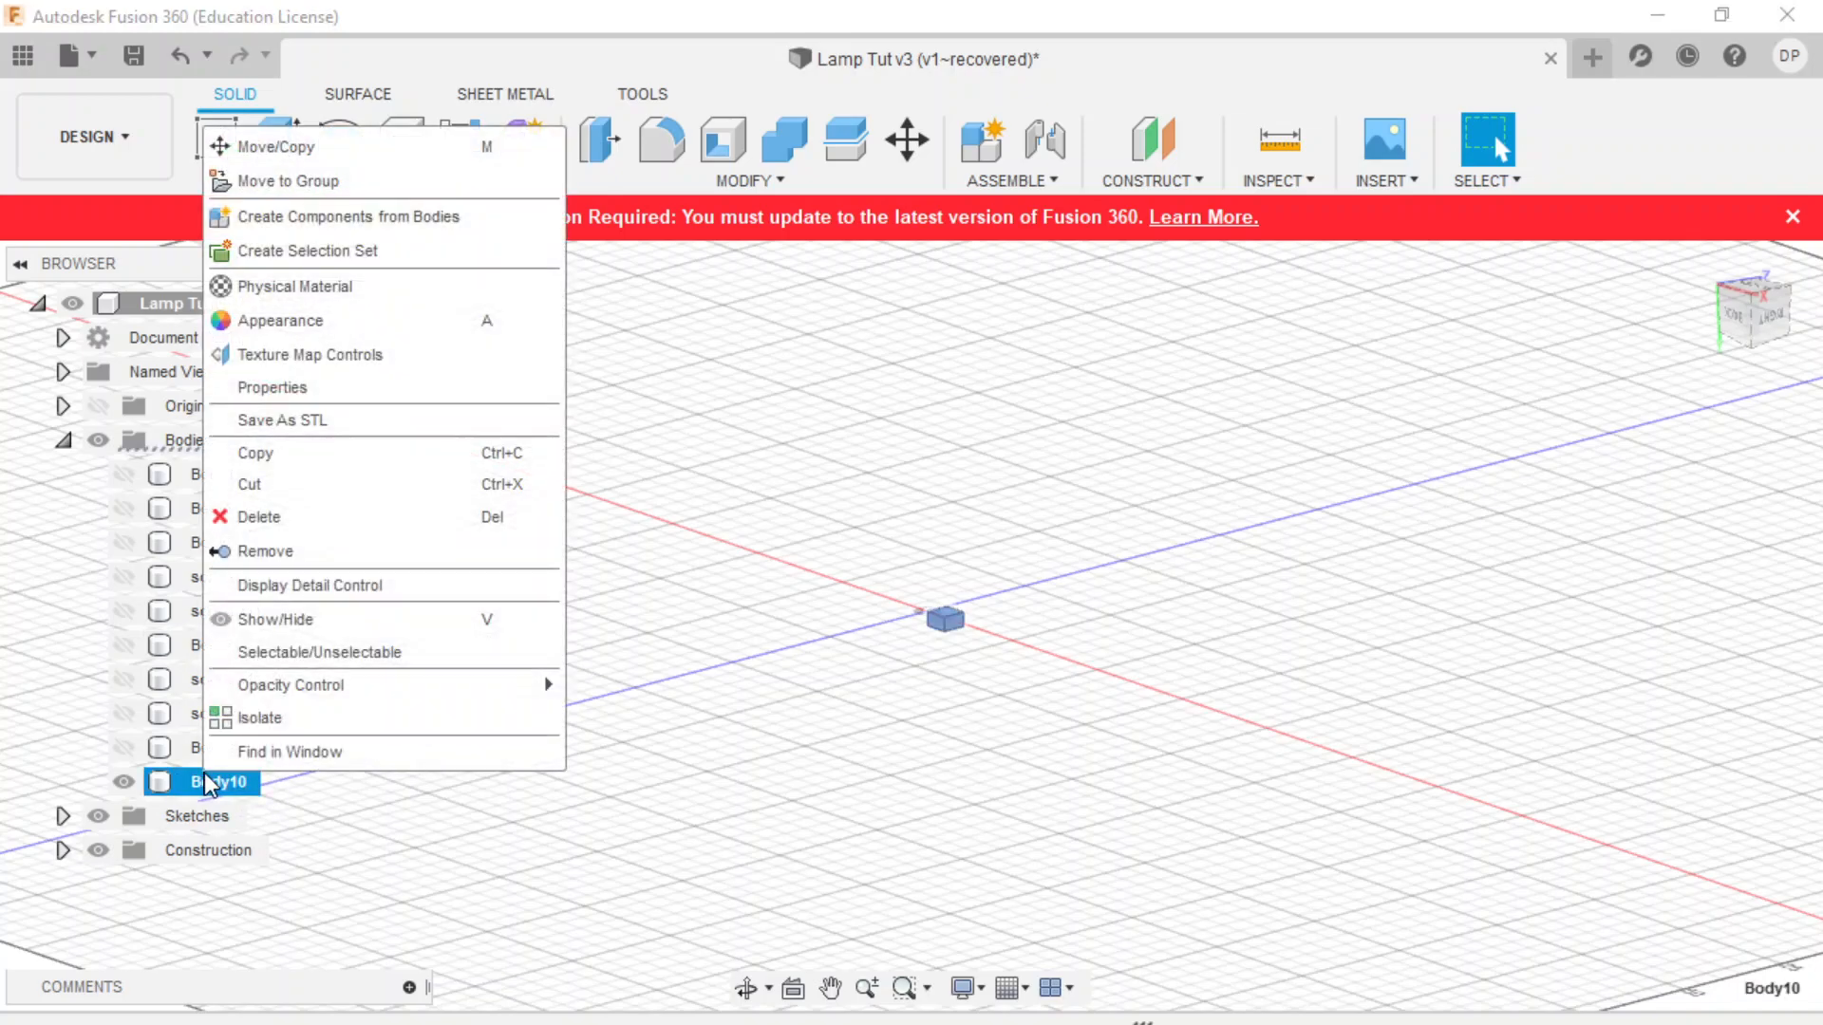
{"action": "left_click", "coordinate": [324, 319]}
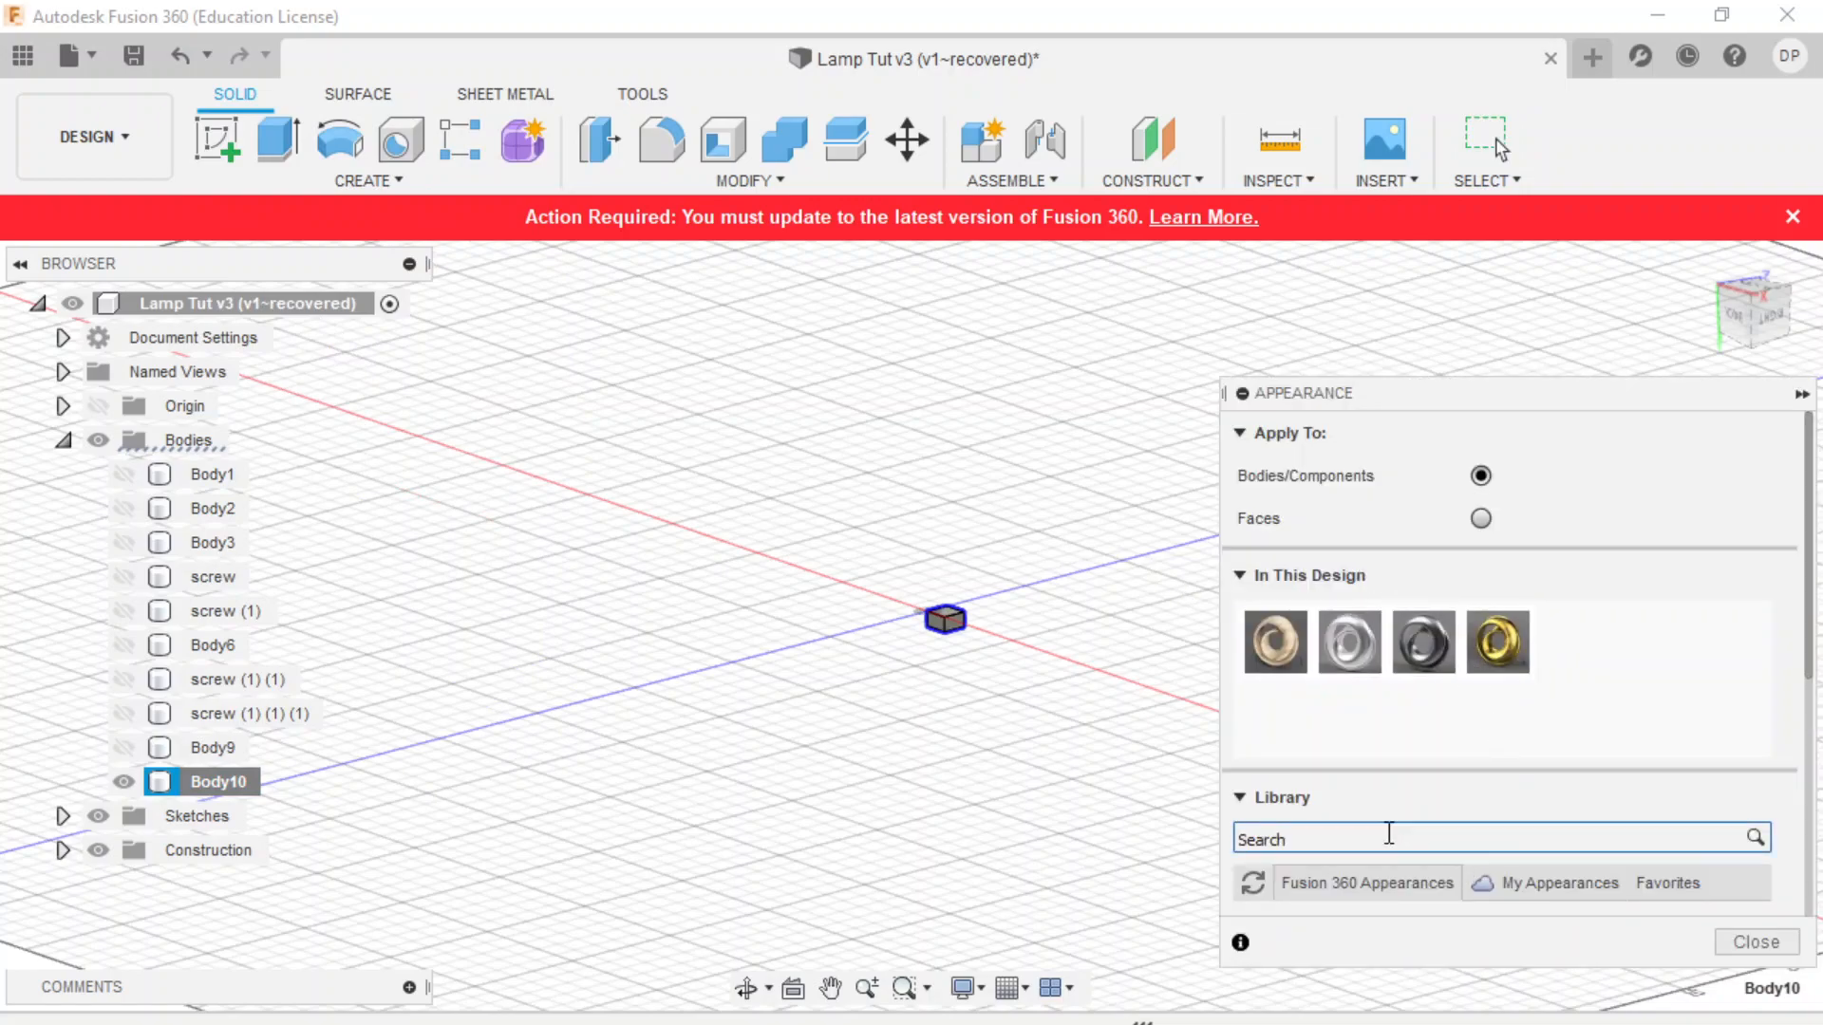
- Look through the appearance library's categories, including the Miscellaneous materials, for a material suited to Body10
{"action": "scroll", "coordinate": [1399, 824], "scroll_direction": "down", "scroll_amount": 5}
{"action": "left_click", "coordinate": [1272, 697]}
{"action": "scroll", "coordinate": [1370, 726], "scroll_direction": "down", "scroll_amount": 3}
{"action": "scroll", "coordinate": [1370, 726], "scroll_direction": "down", "scroll_amount": 2}
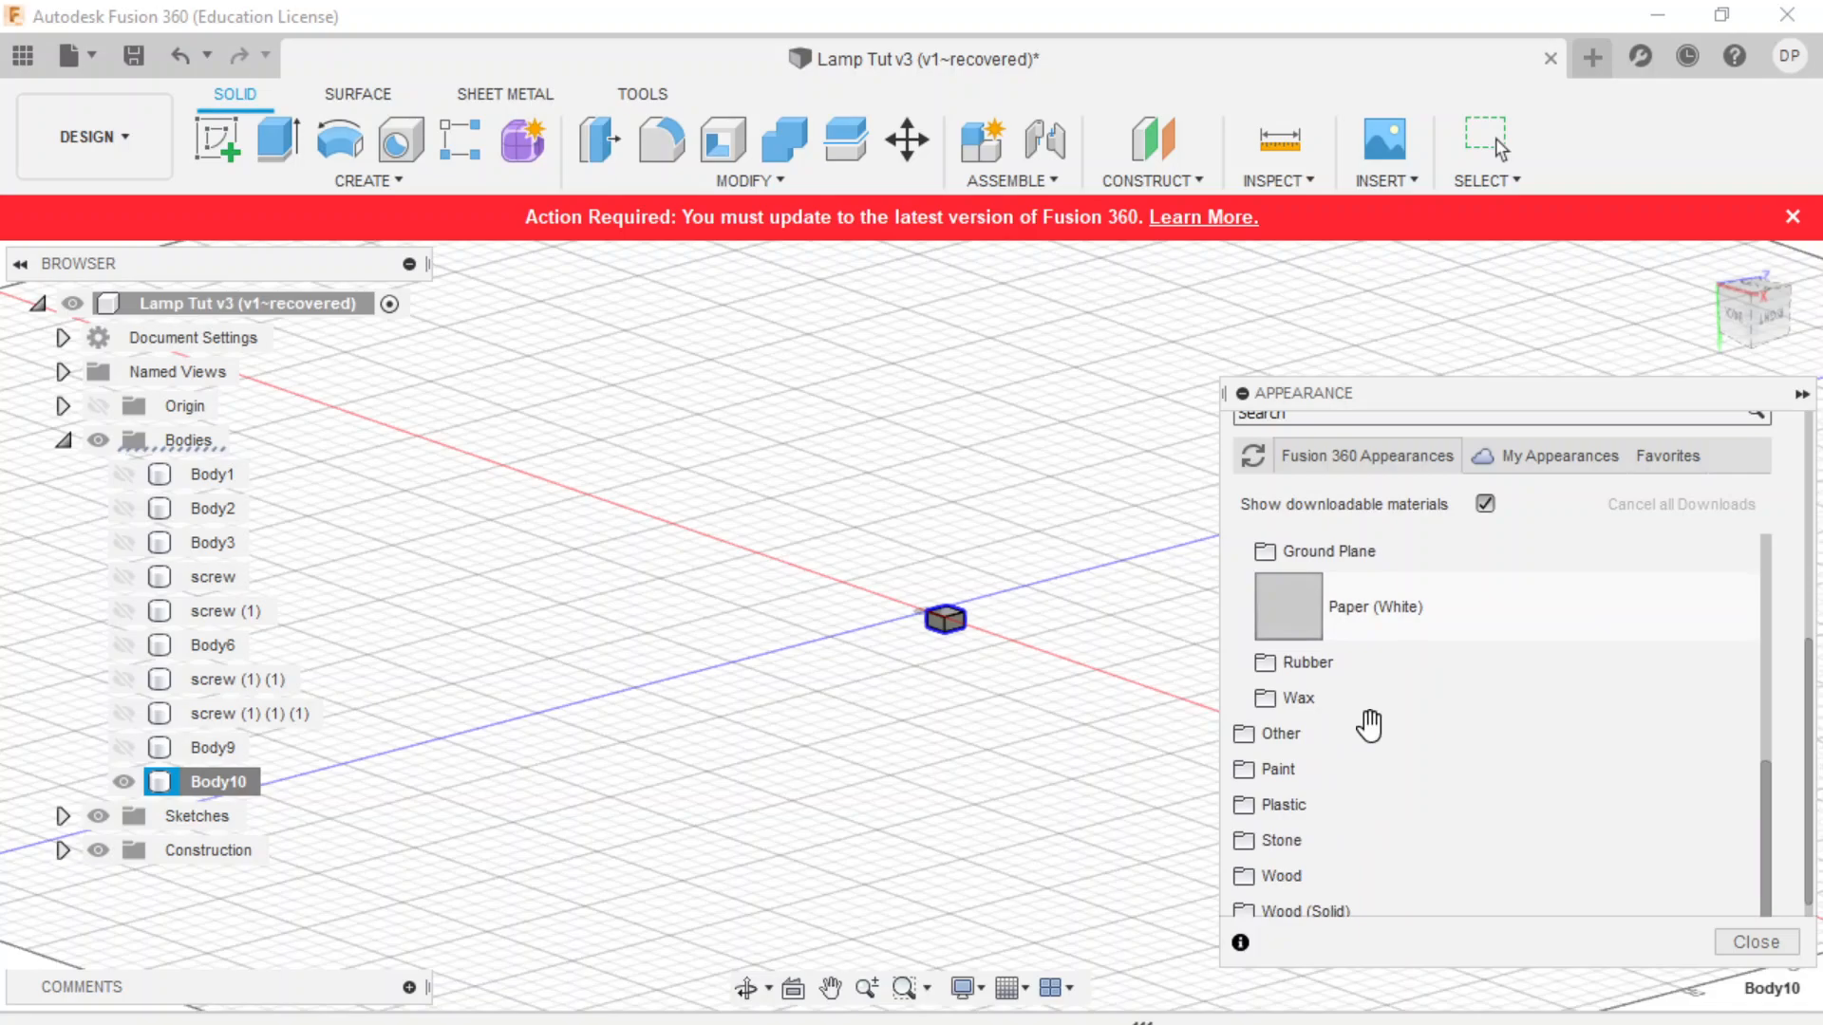
{"action": "scroll", "coordinate": [1343, 732], "scroll_direction": "up", "scroll_amount": 5}
{"action": "left_click", "coordinate": [1329, 729]}
{"action": "scroll", "coordinate": [1302, 640], "scroll_direction": "up", "scroll_amount": 2}
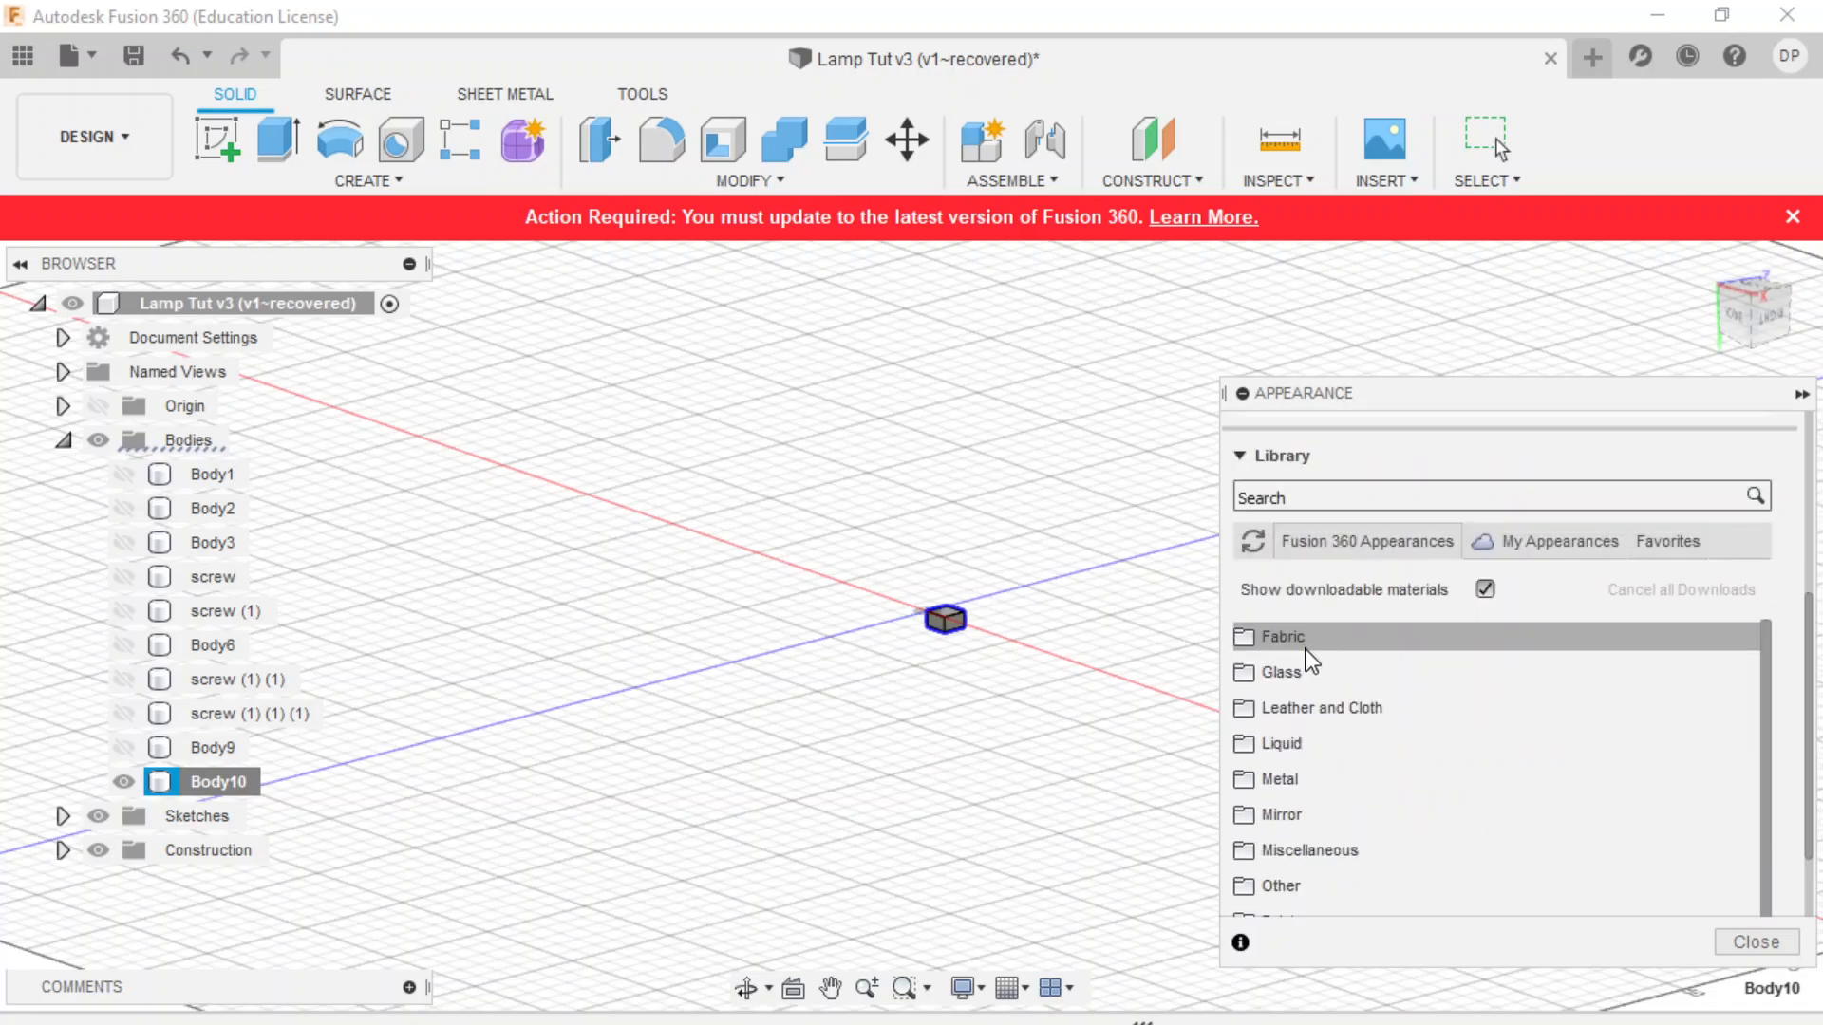
{"action": "scroll", "coordinate": [1304, 650], "scroll_direction": "down", "scroll_amount": 3}
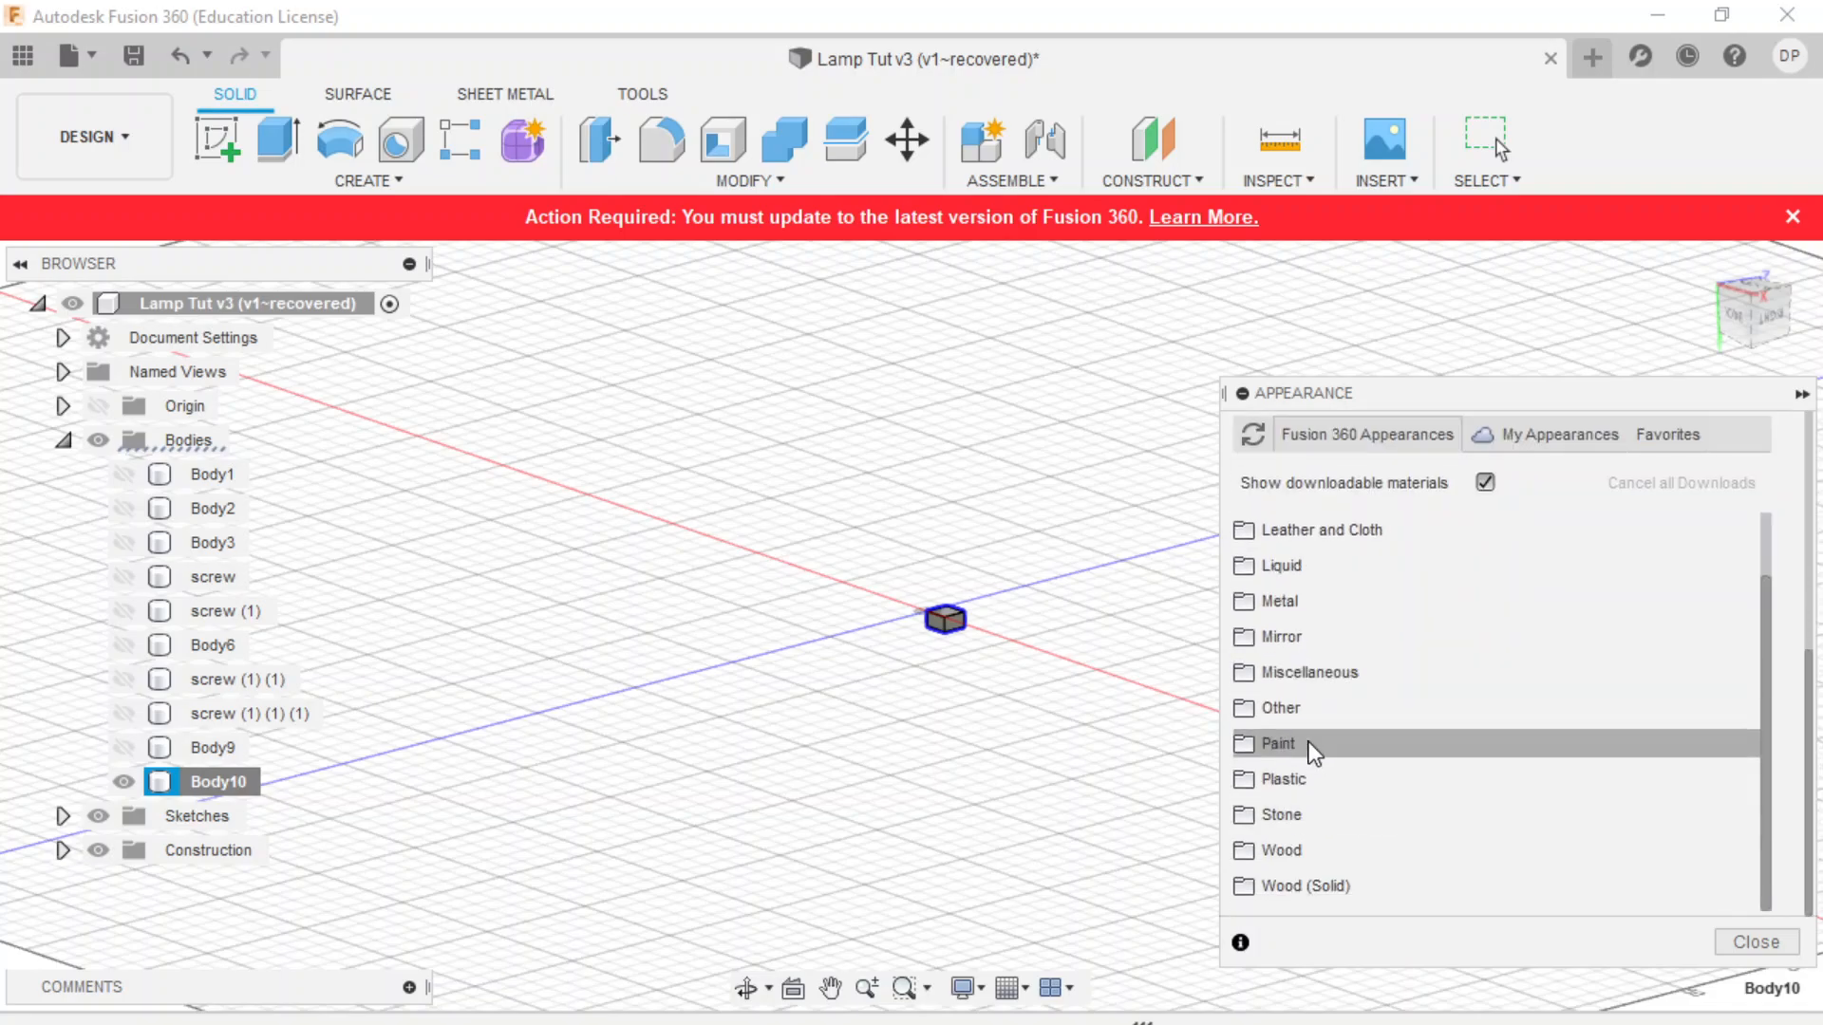
- Examine the Emissive display appearances within the Other category of the appearance library
{"action": "left_click", "coordinate": [1301, 710]}
{"action": "scroll", "coordinate": [1382, 779], "scroll_direction": "down", "scroll_amount": 1}
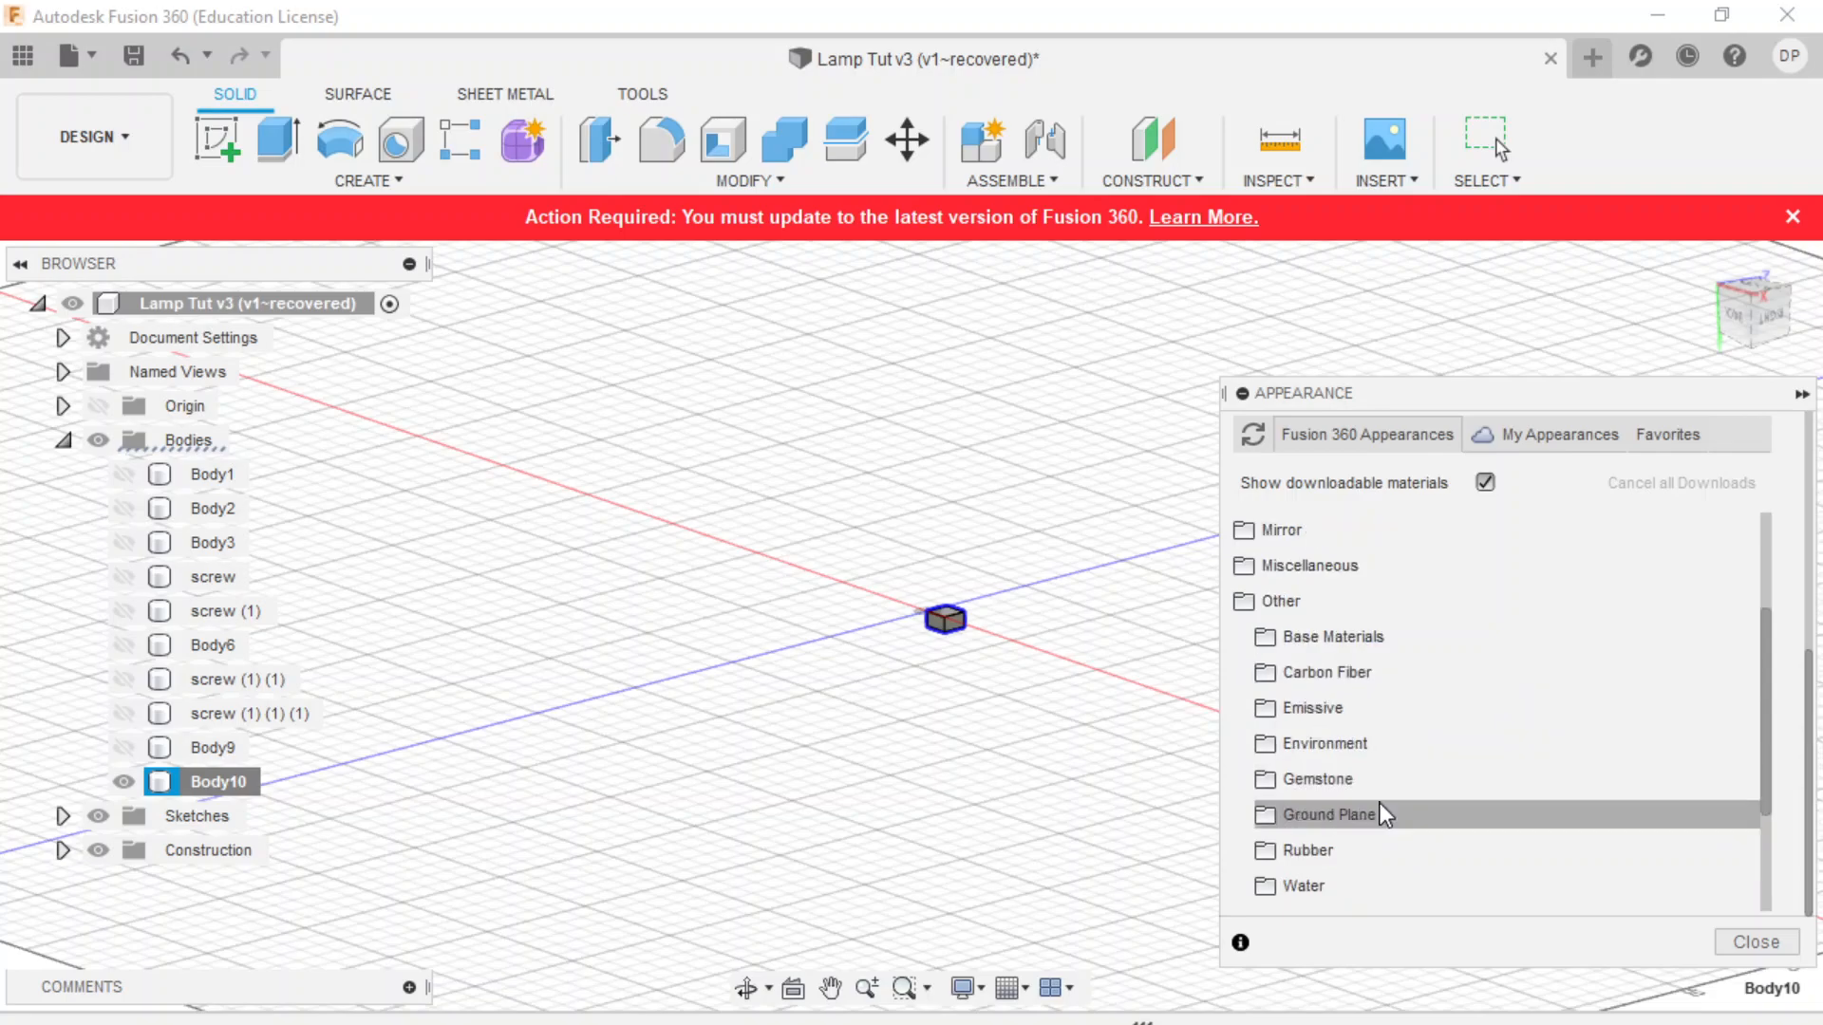
{"action": "left_click", "coordinate": [1337, 707]}
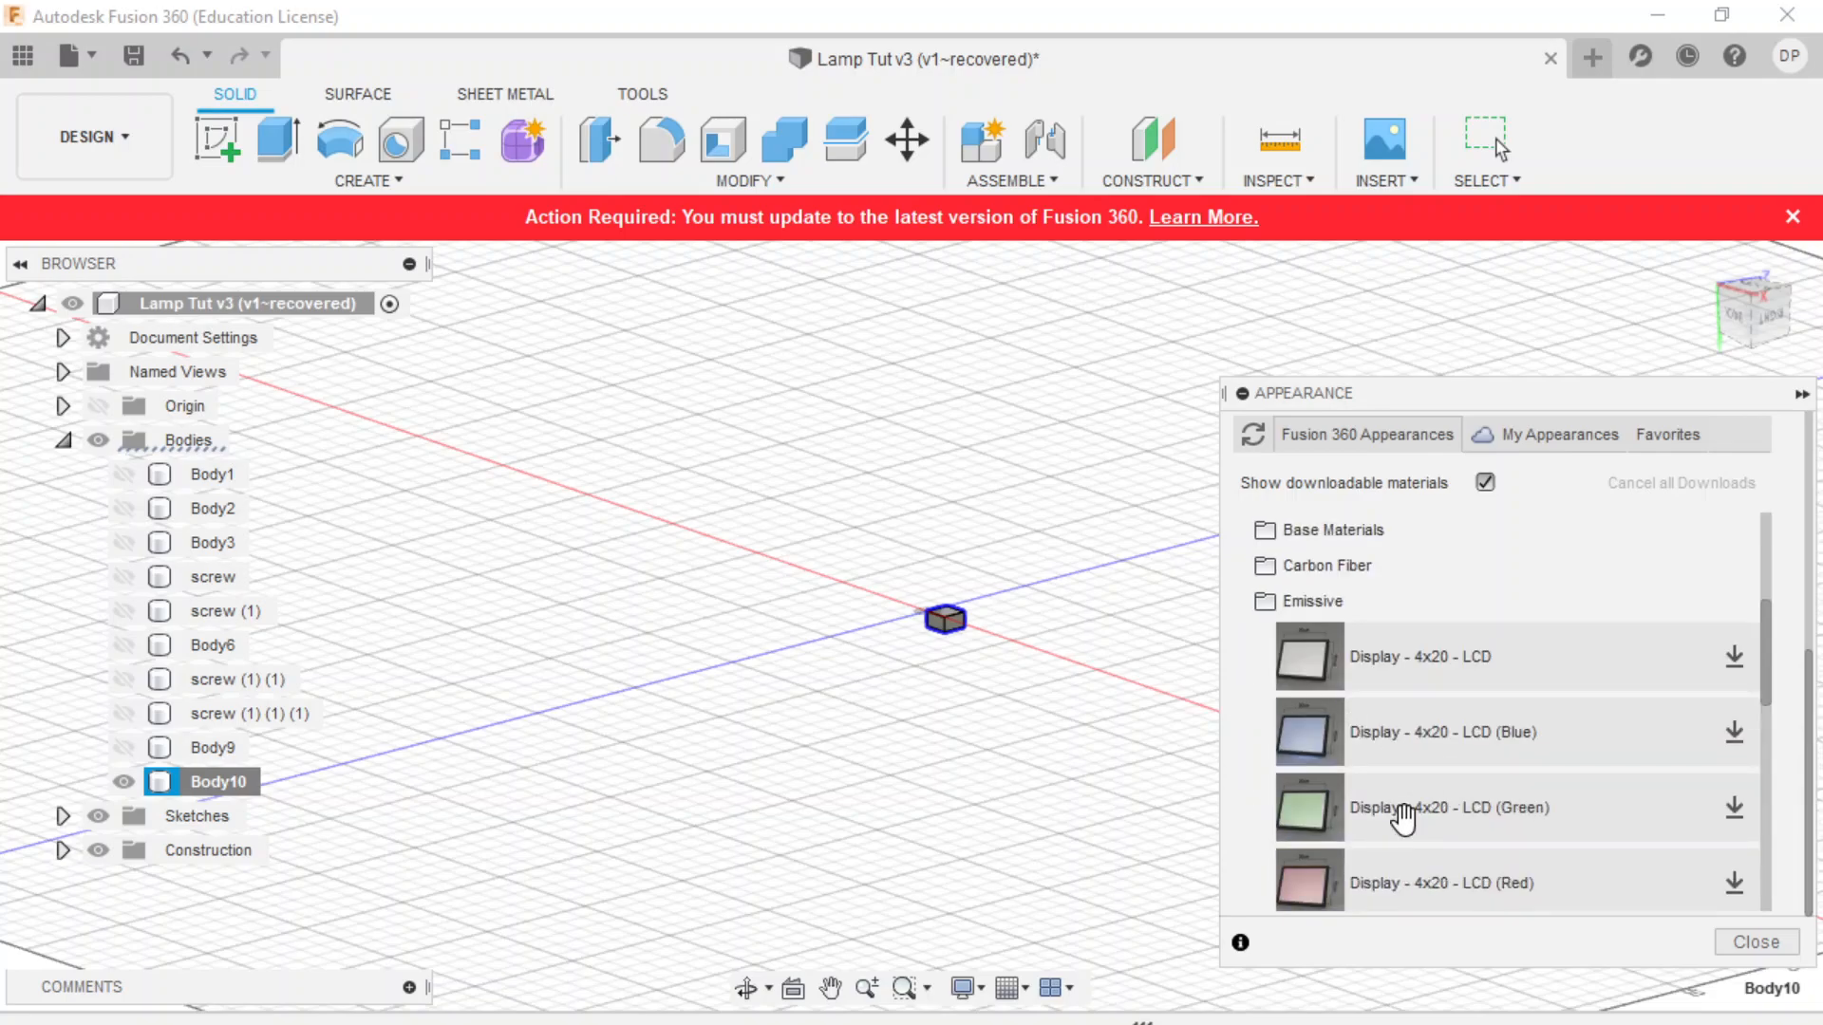
{"action": "scroll", "coordinate": [1404, 816], "scroll_direction": "down", "scroll_amount": 5}
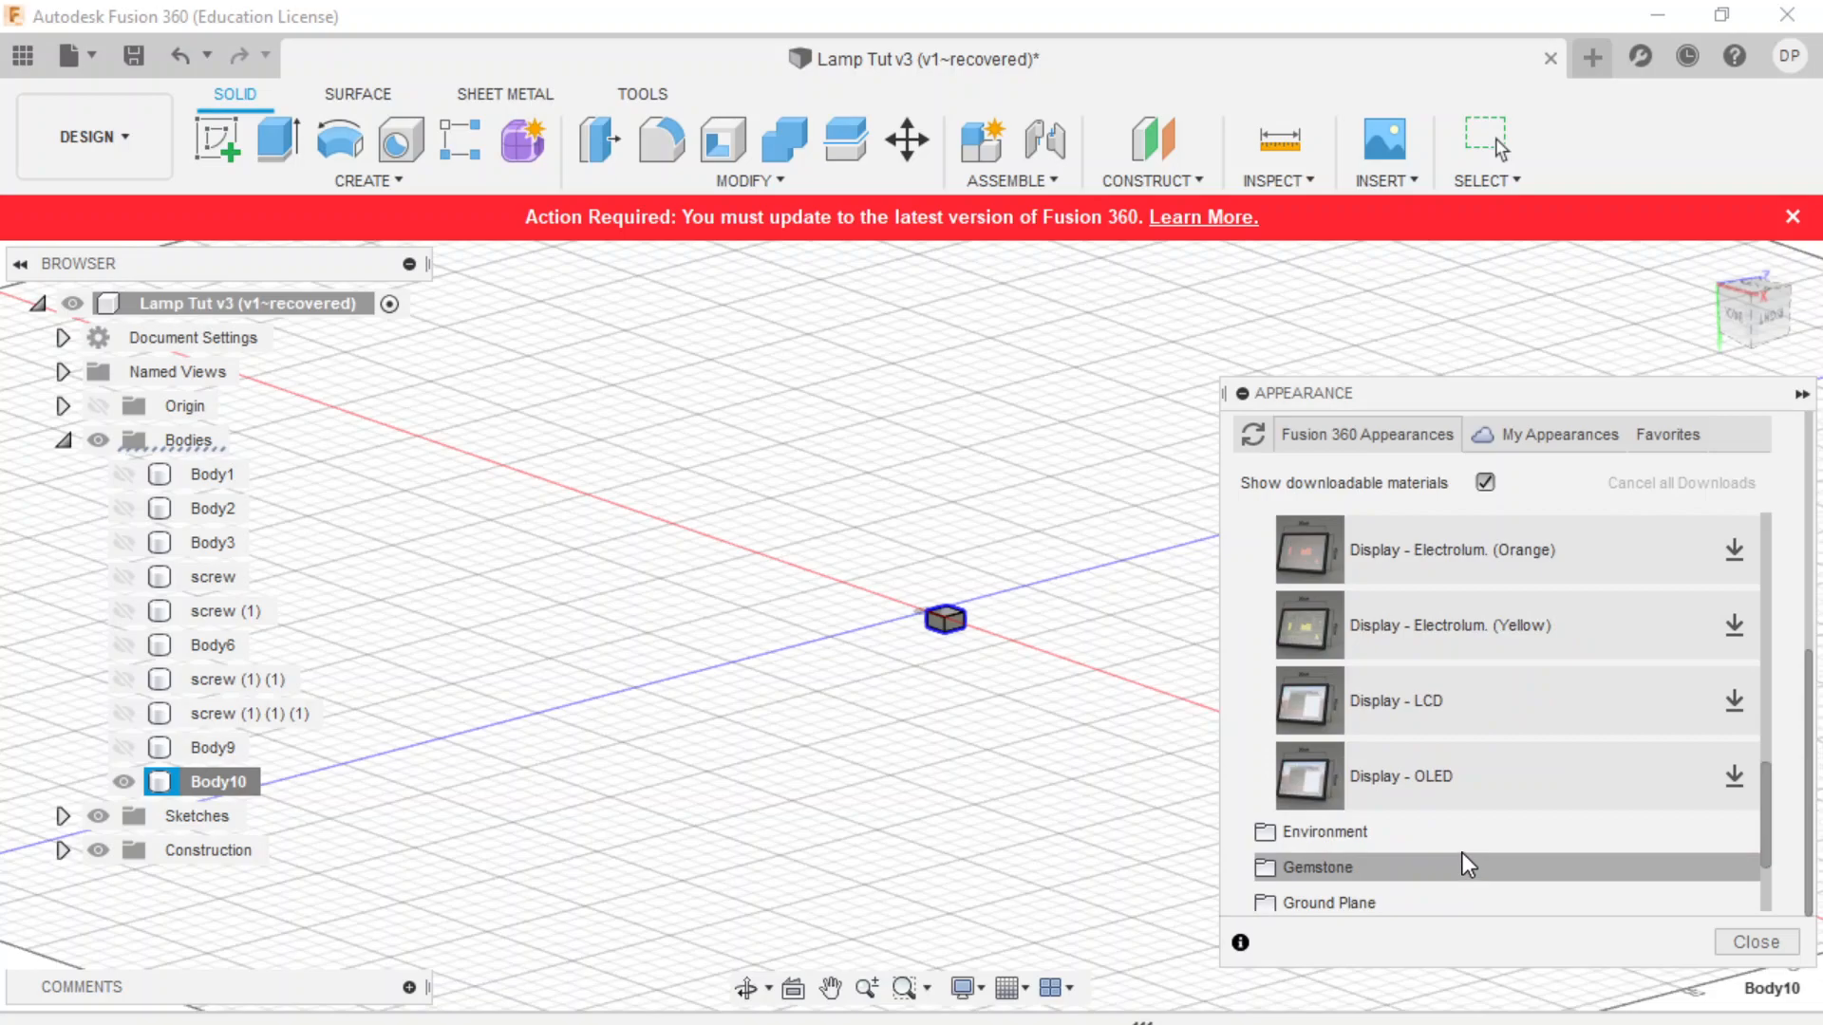
{"action": "scroll", "coordinate": [1463, 853], "scroll_direction": "up", "scroll_amount": 3}
{"action": "scroll", "coordinate": [1462, 852], "scroll_direction": "up", "scroll_amount": 3}
{"action": "scroll", "coordinate": [1424, 674], "scroll_direction": "up", "scroll_amount": 6}
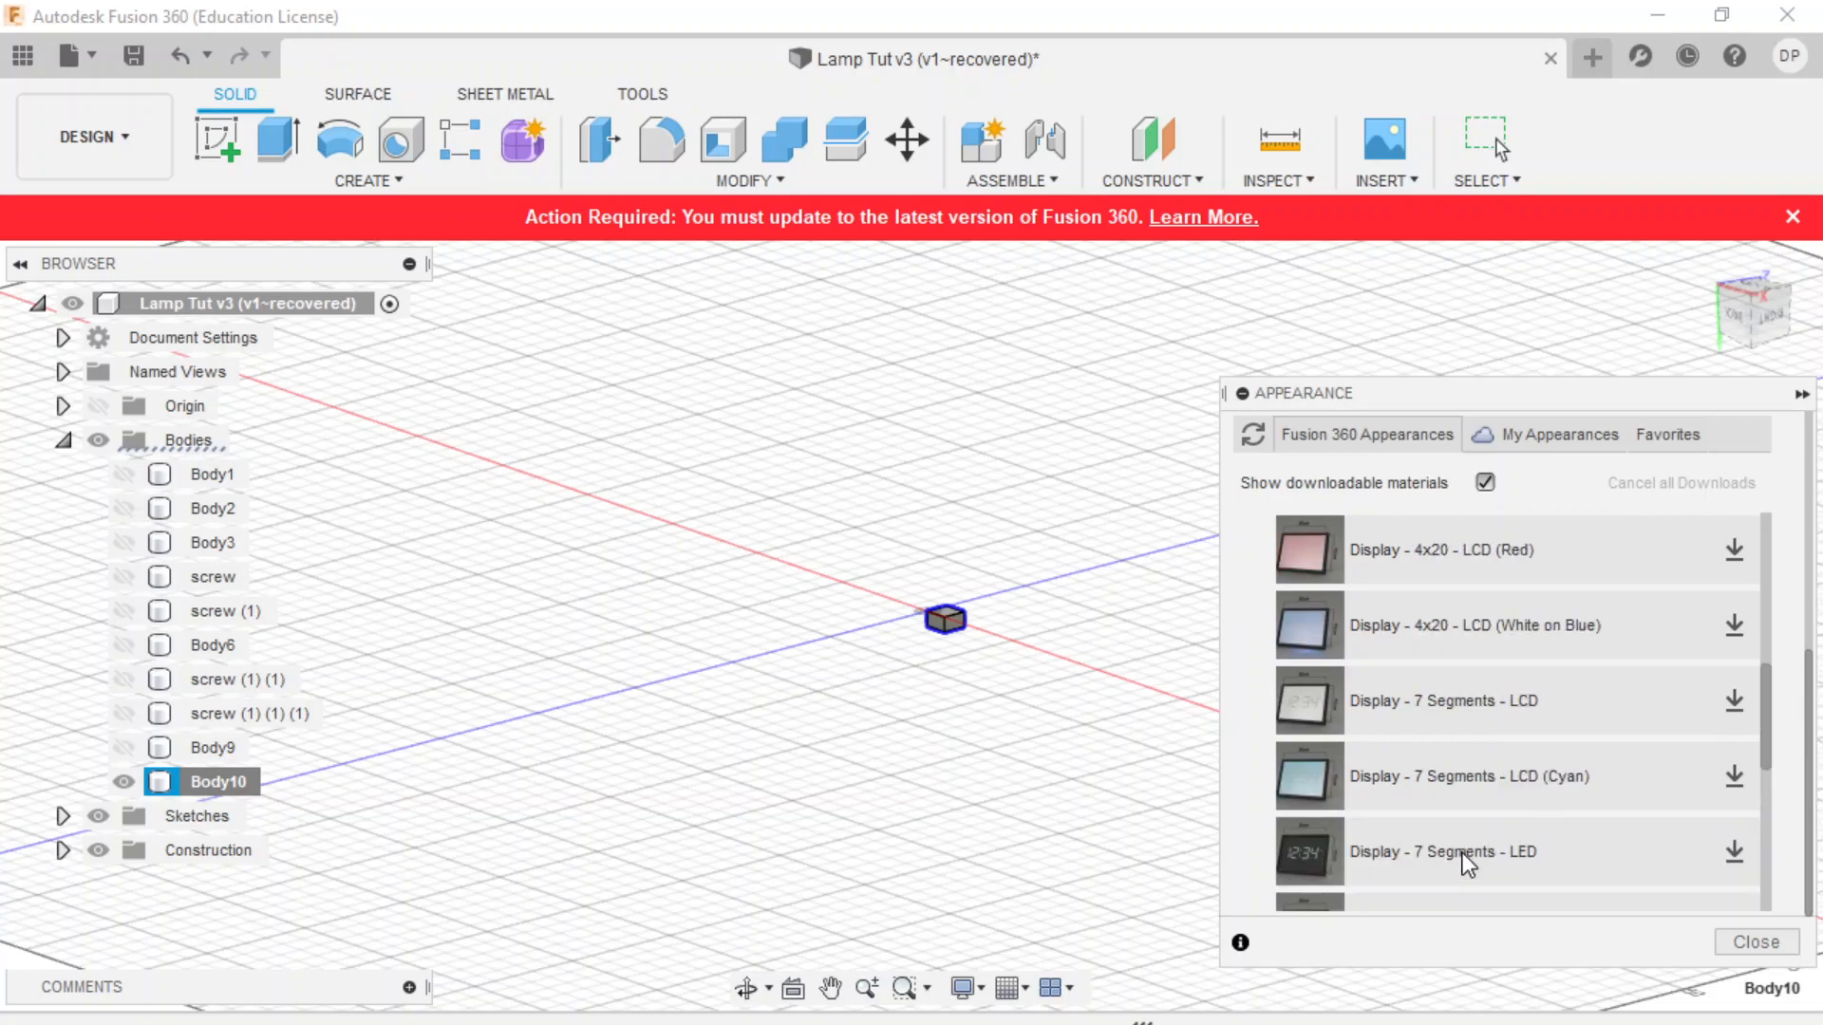
{"action": "scroll", "coordinate": [1428, 680], "scroll_direction": "down", "scroll_amount": 2}
{"action": "scroll", "coordinate": [1428, 680], "scroll_direction": "down", "scroll_amount": 7}
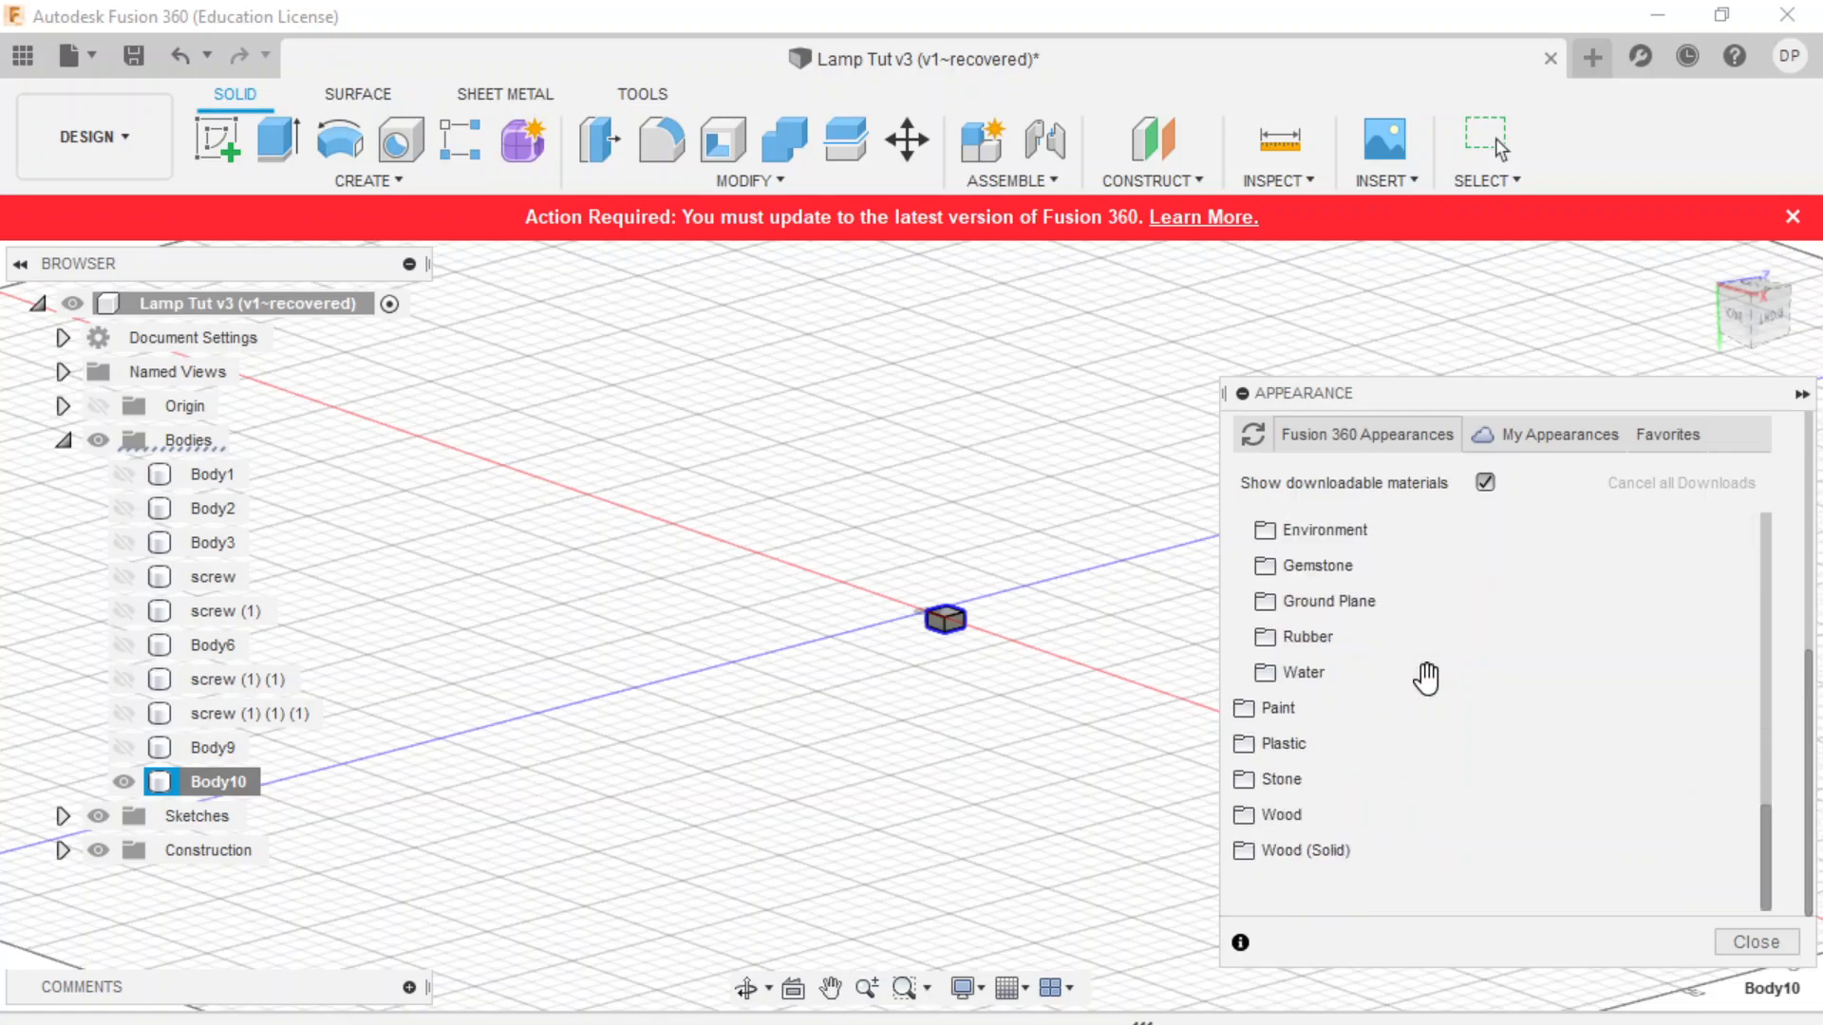
{"action": "scroll", "coordinate": [1427, 678], "scroll_direction": "up", "scroll_amount": 2}
{"action": "scroll", "coordinate": [1424, 680], "scroll_direction": "up", "scroll_amount": 2}
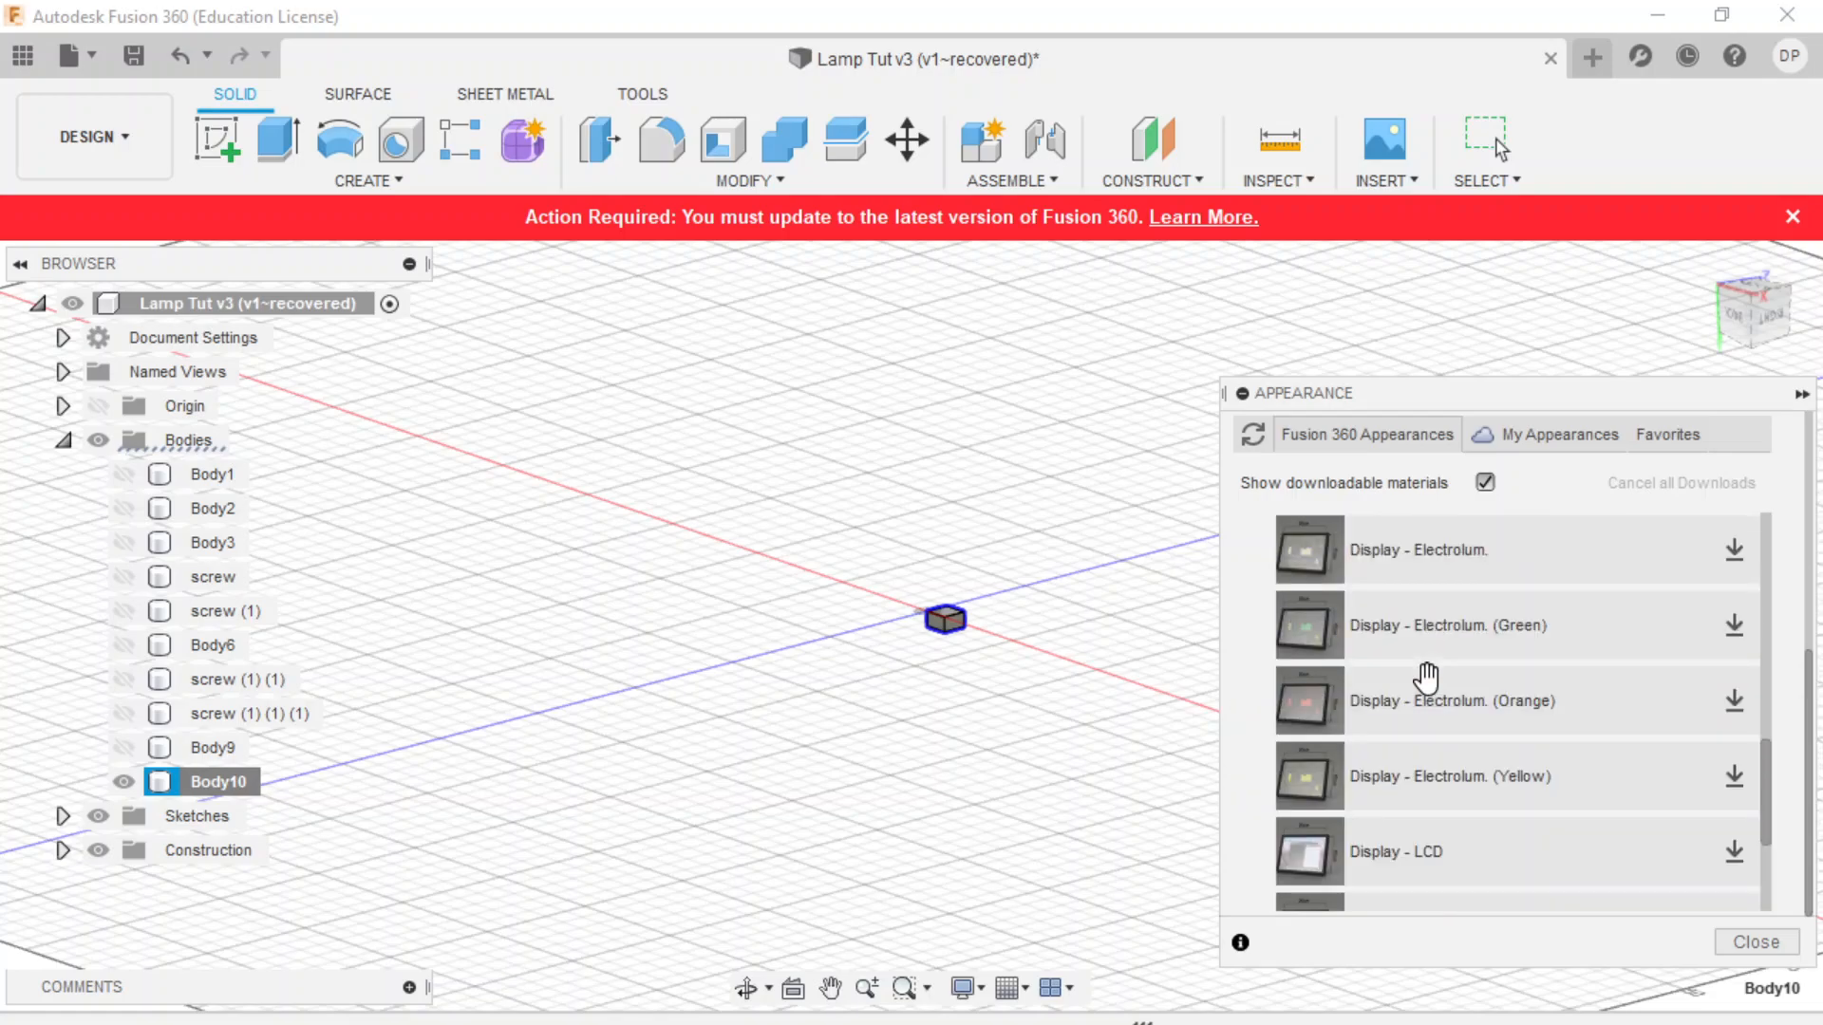
{"action": "scroll", "coordinate": [1424, 699], "scroll_direction": "down", "scroll_amount": 4}
- Compare the Environment, Emissive and Base Materials appearances within the Other category
{"action": "left_click", "coordinate": [1369, 531]}
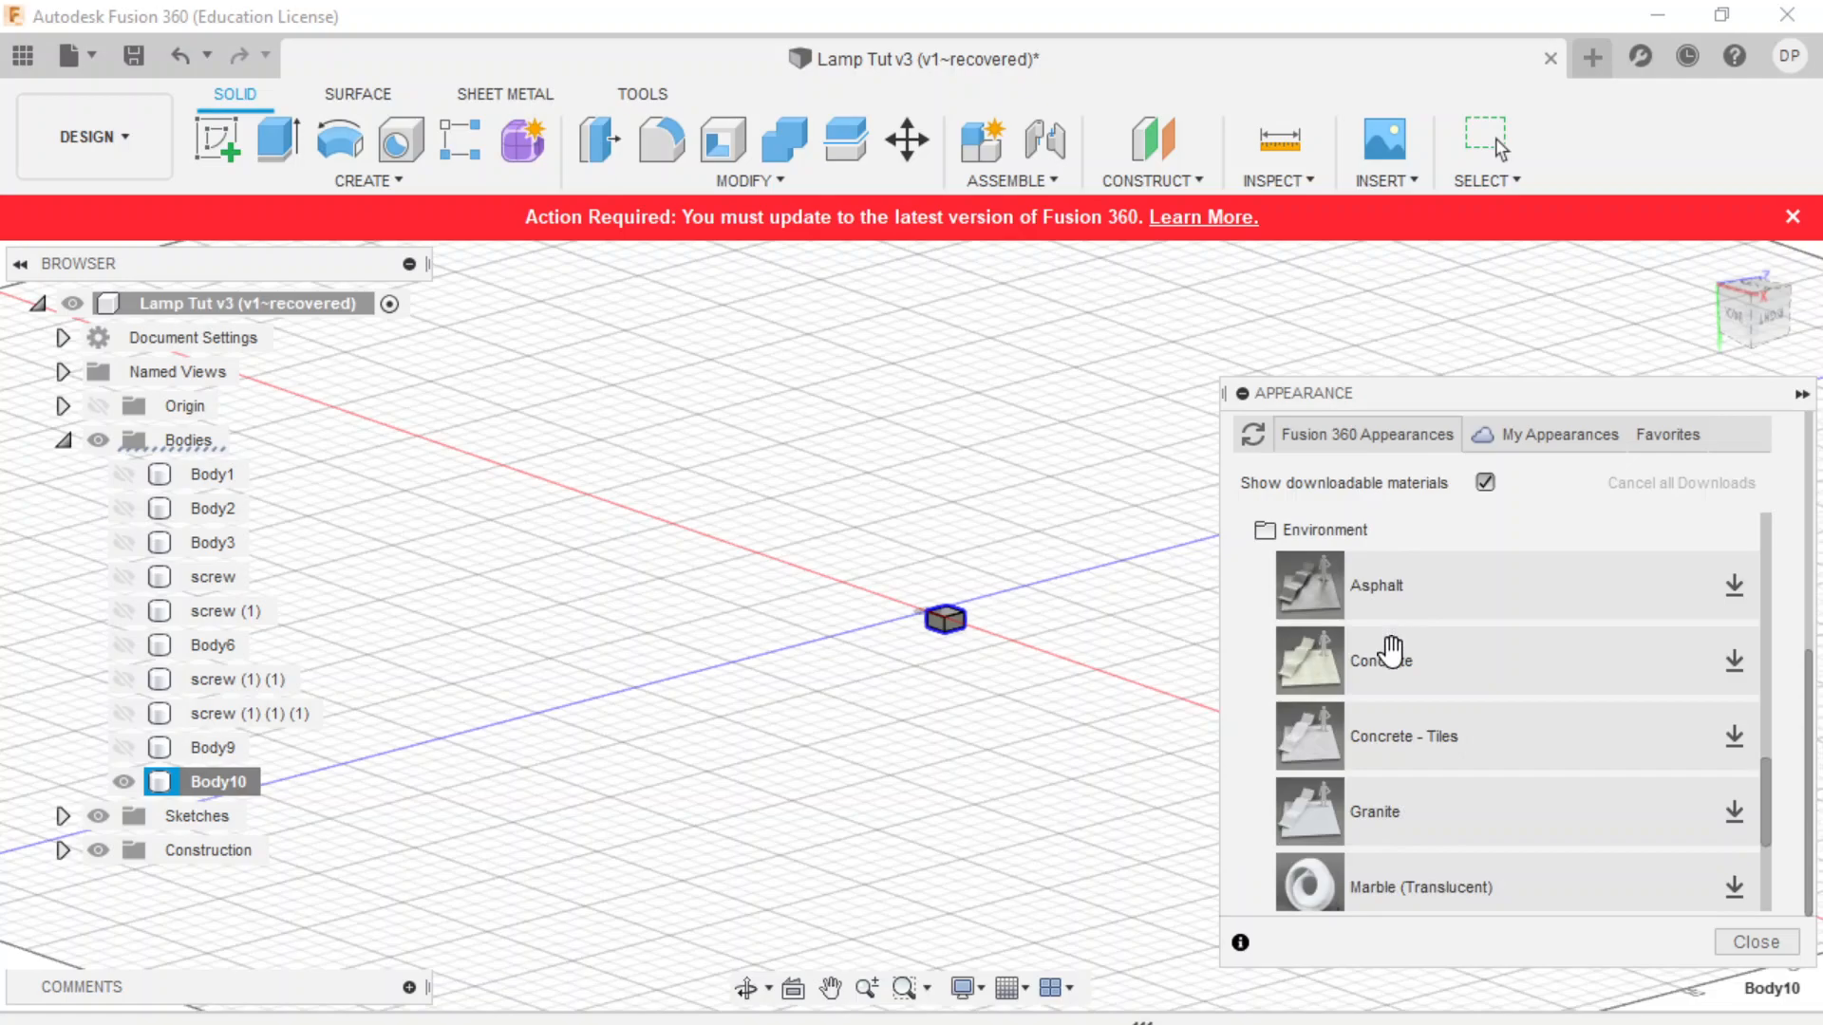
{"action": "scroll", "coordinate": [1364, 782], "scroll_direction": "up", "scroll_amount": 5}
{"action": "scroll", "coordinate": [1353, 779], "scroll_direction": "up", "scroll_amount": 6}
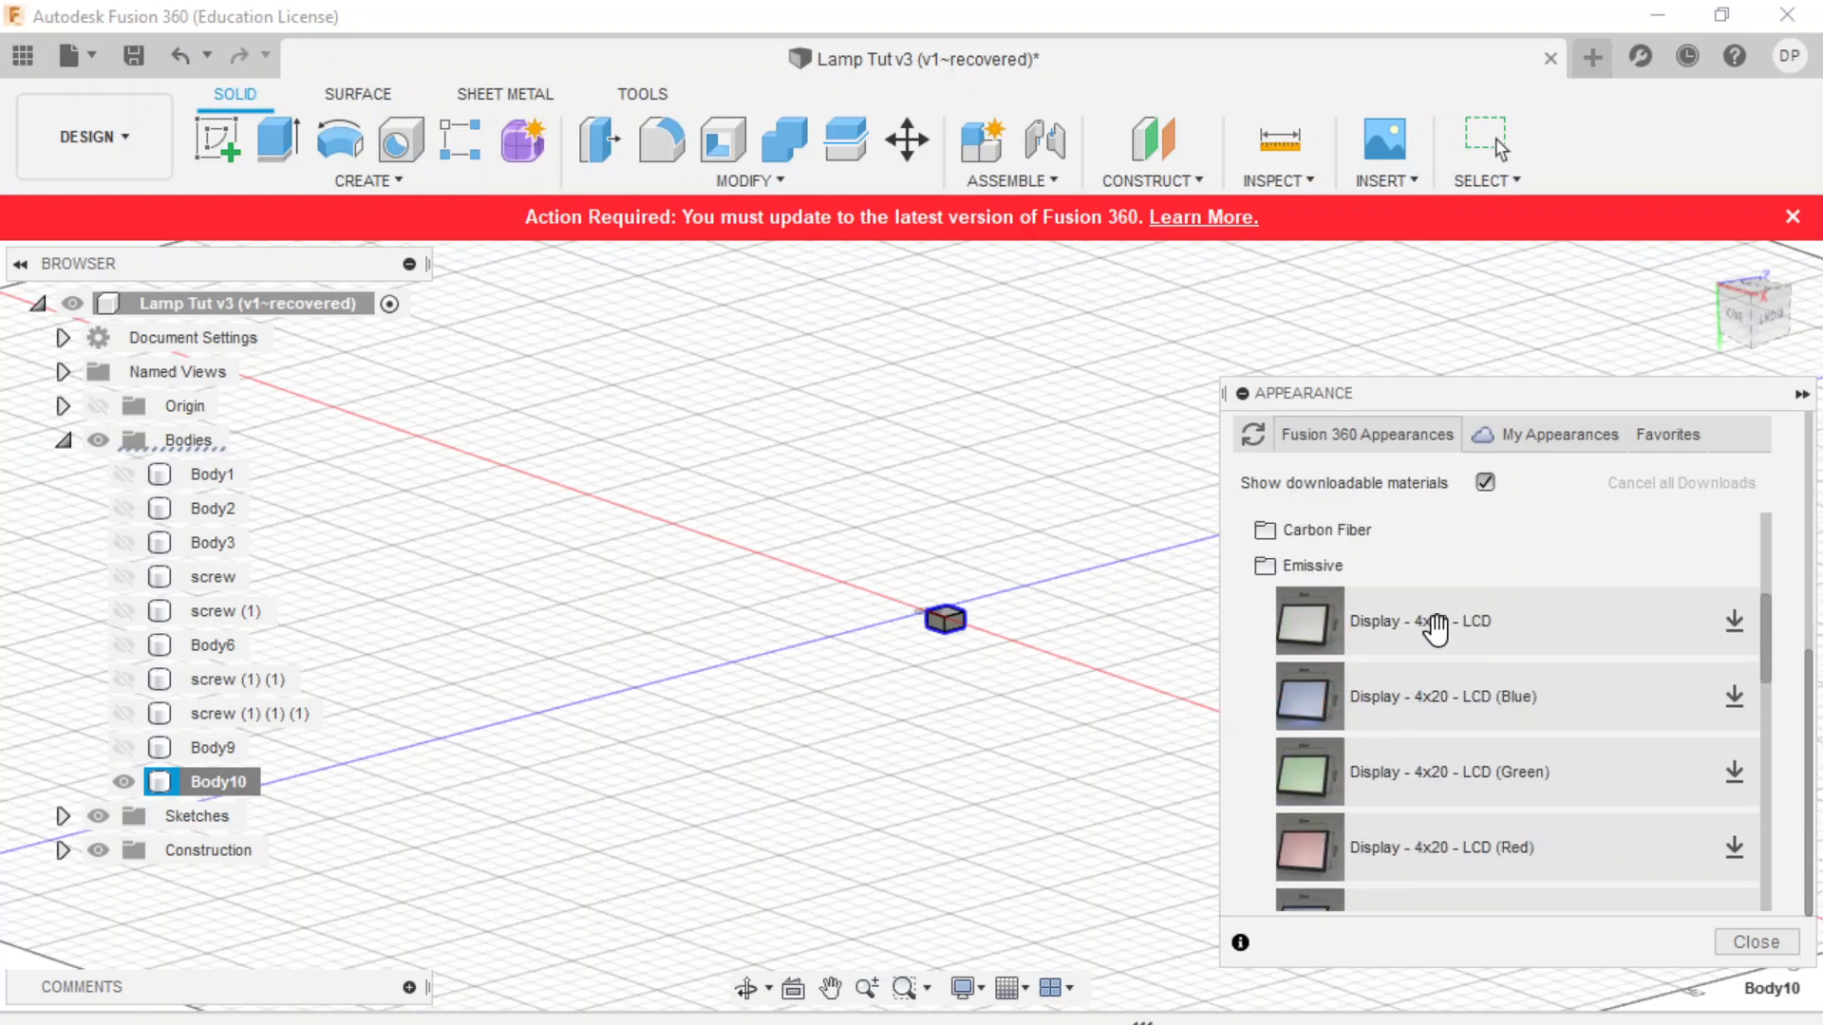
{"action": "scroll", "coordinate": [1463, 636], "scroll_direction": "down", "scroll_amount": 2}
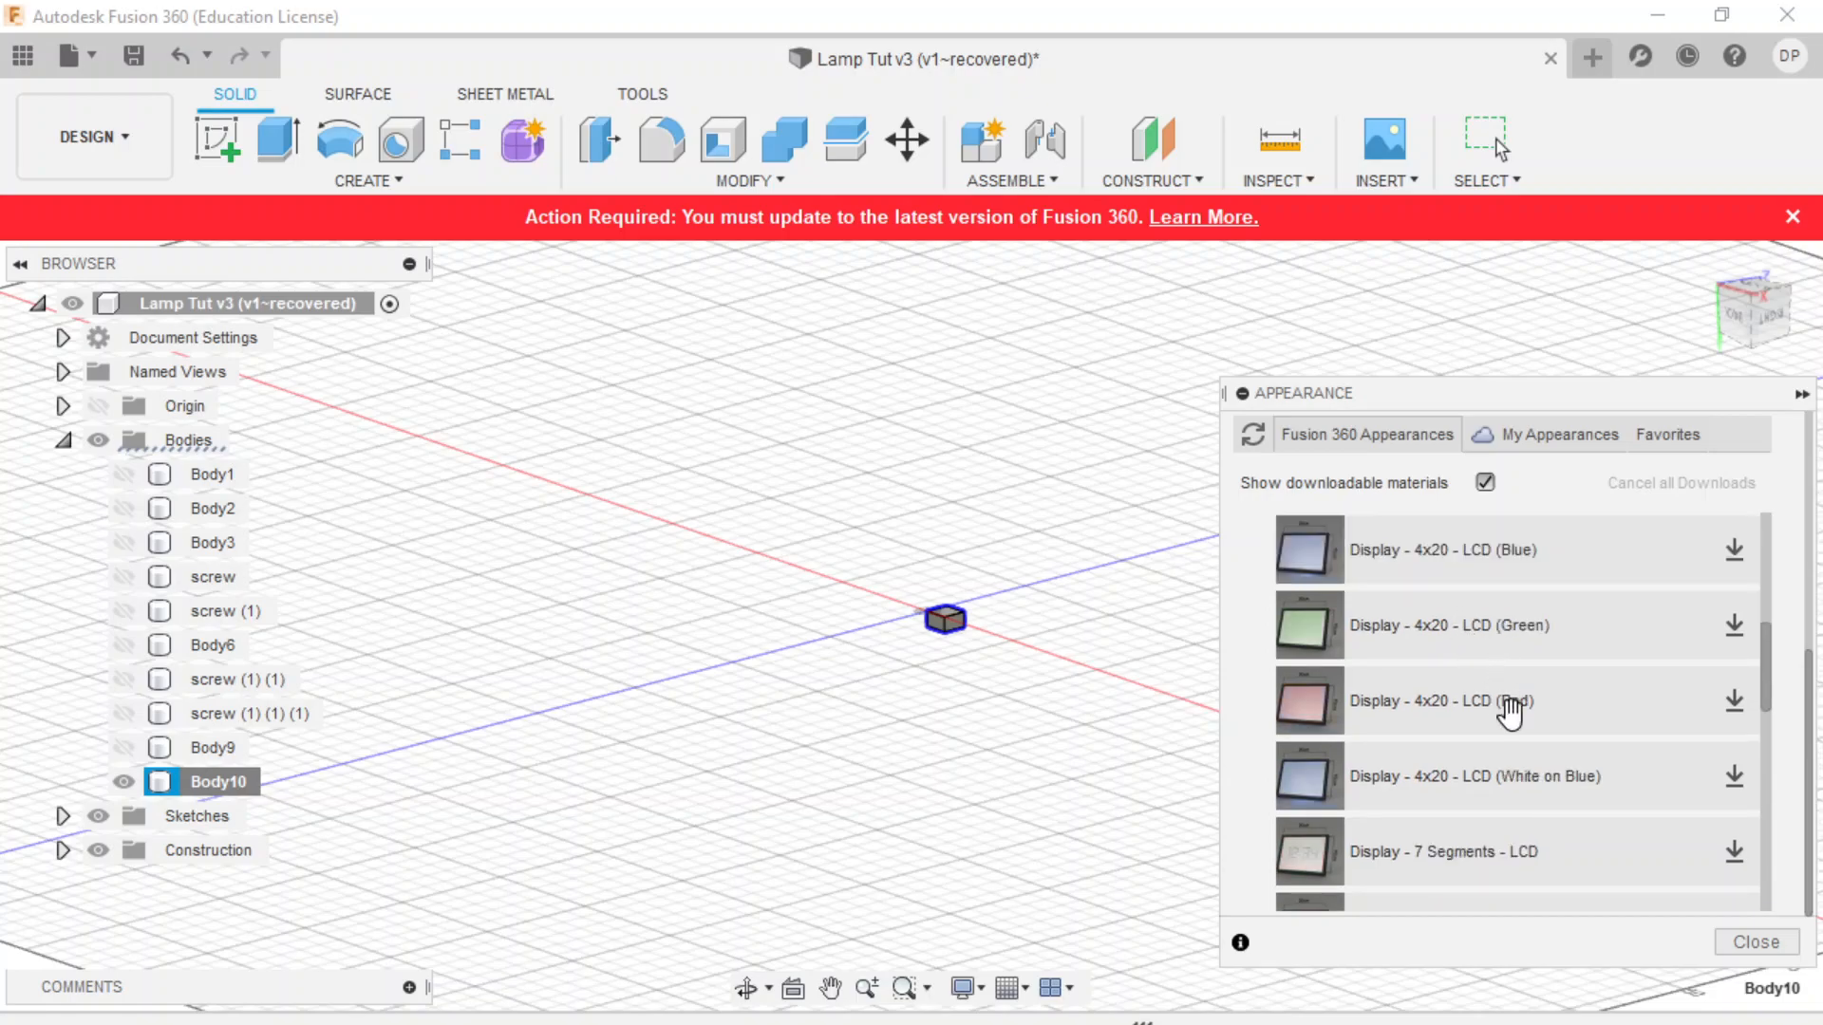
{"action": "scroll", "coordinate": [1483, 803], "scroll_direction": "down", "scroll_amount": 5}
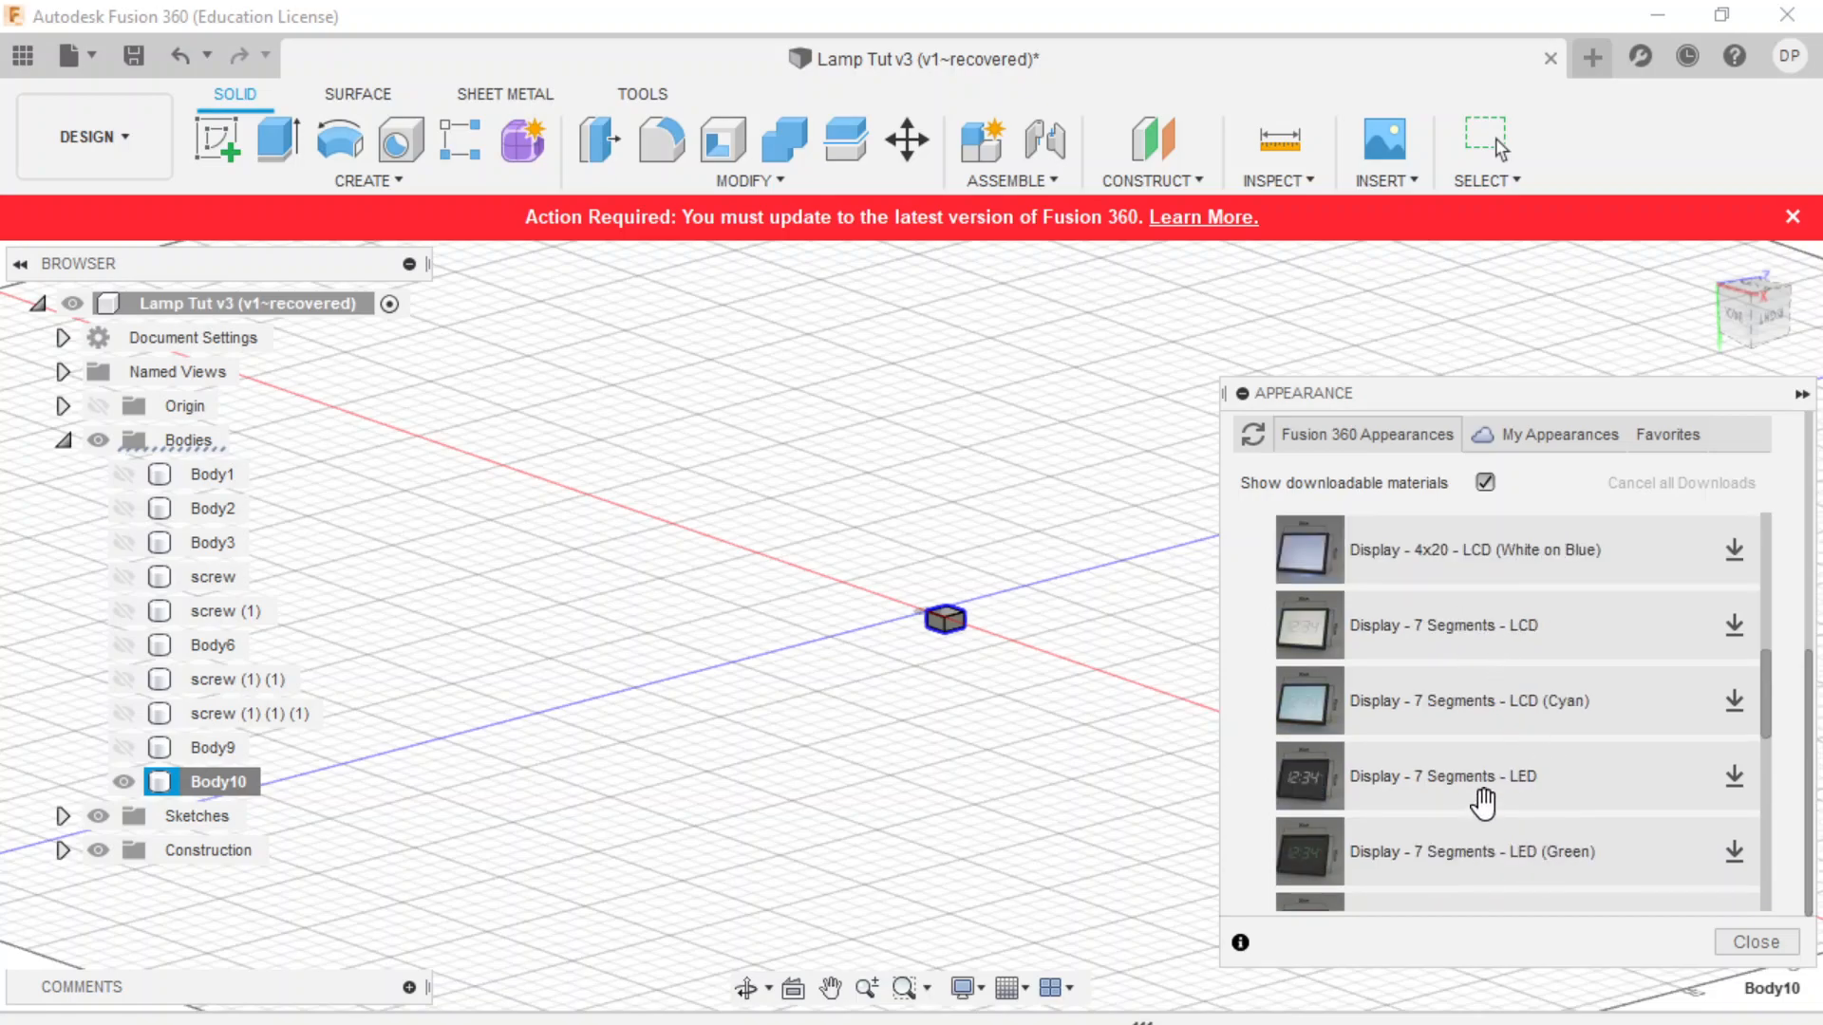
{"action": "scroll", "coordinate": [1484, 803], "scroll_direction": "up", "scroll_amount": 2}
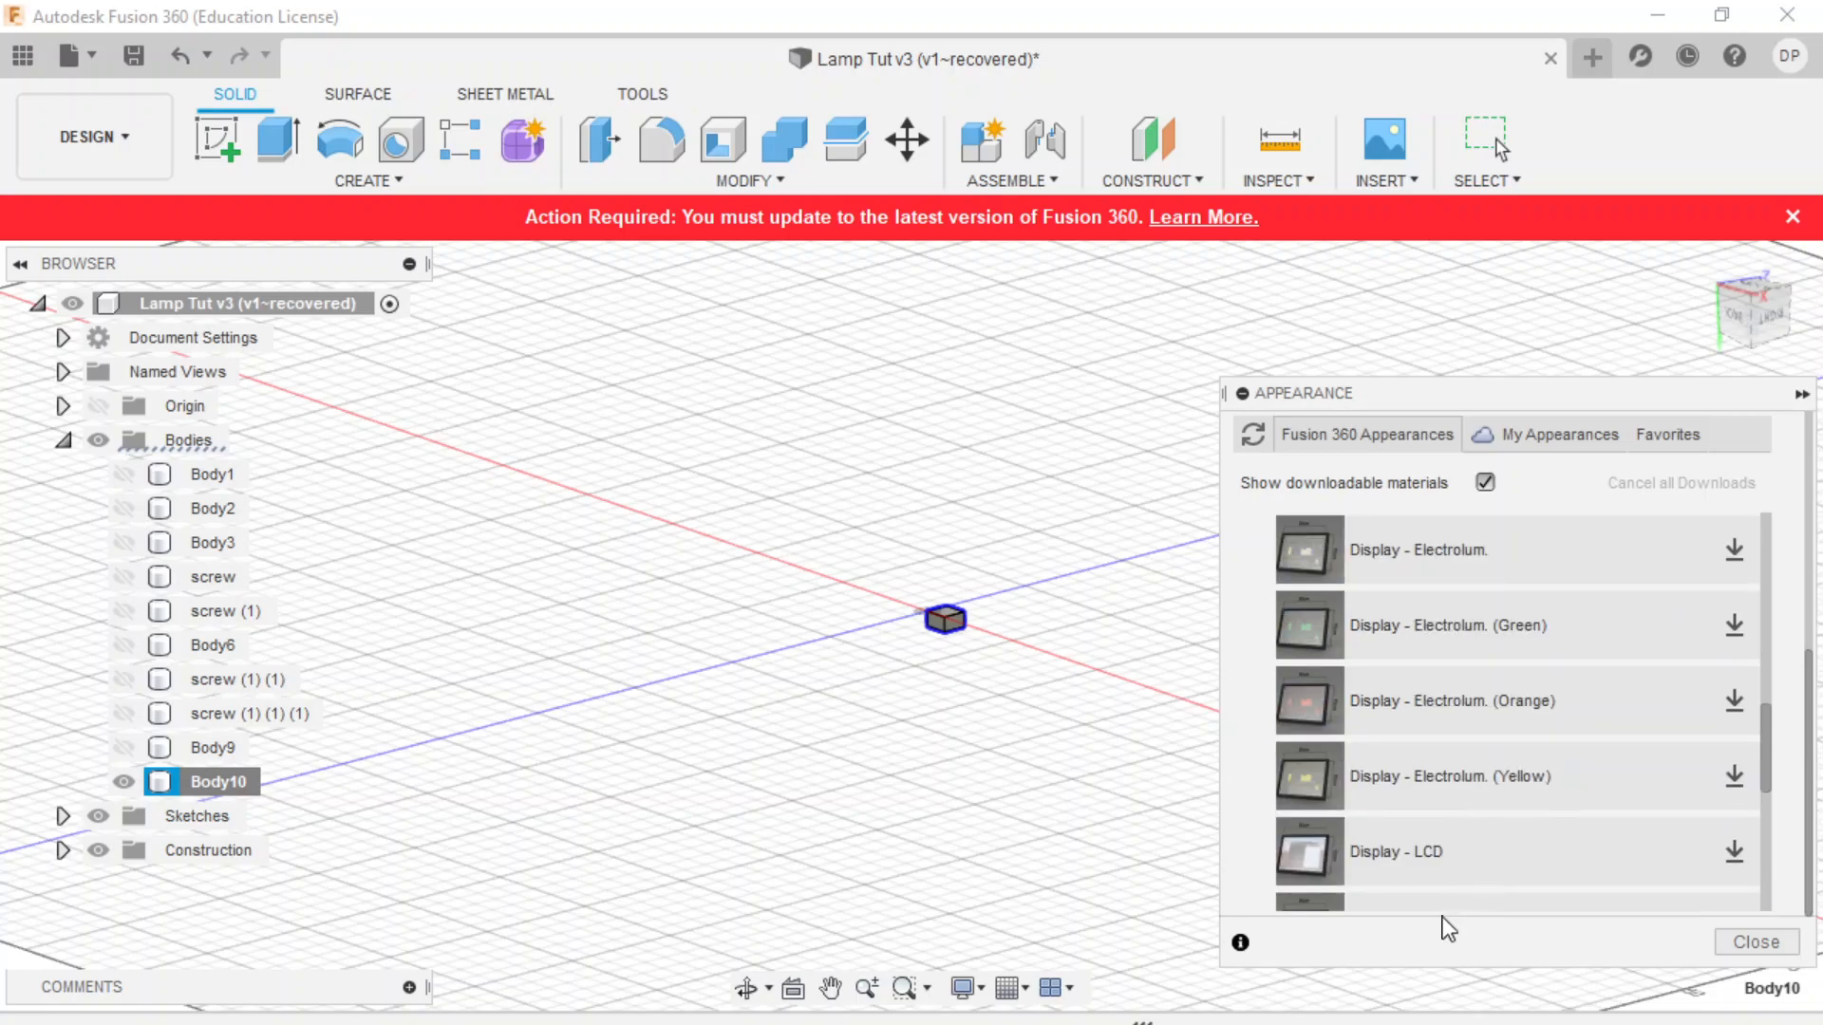
{"action": "scroll", "coordinate": [1435, 881], "scroll_direction": "down", "scroll_amount": 2}
{"action": "scroll", "coordinate": [1421, 836], "scroll_direction": "up", "scroll_amount": 8}
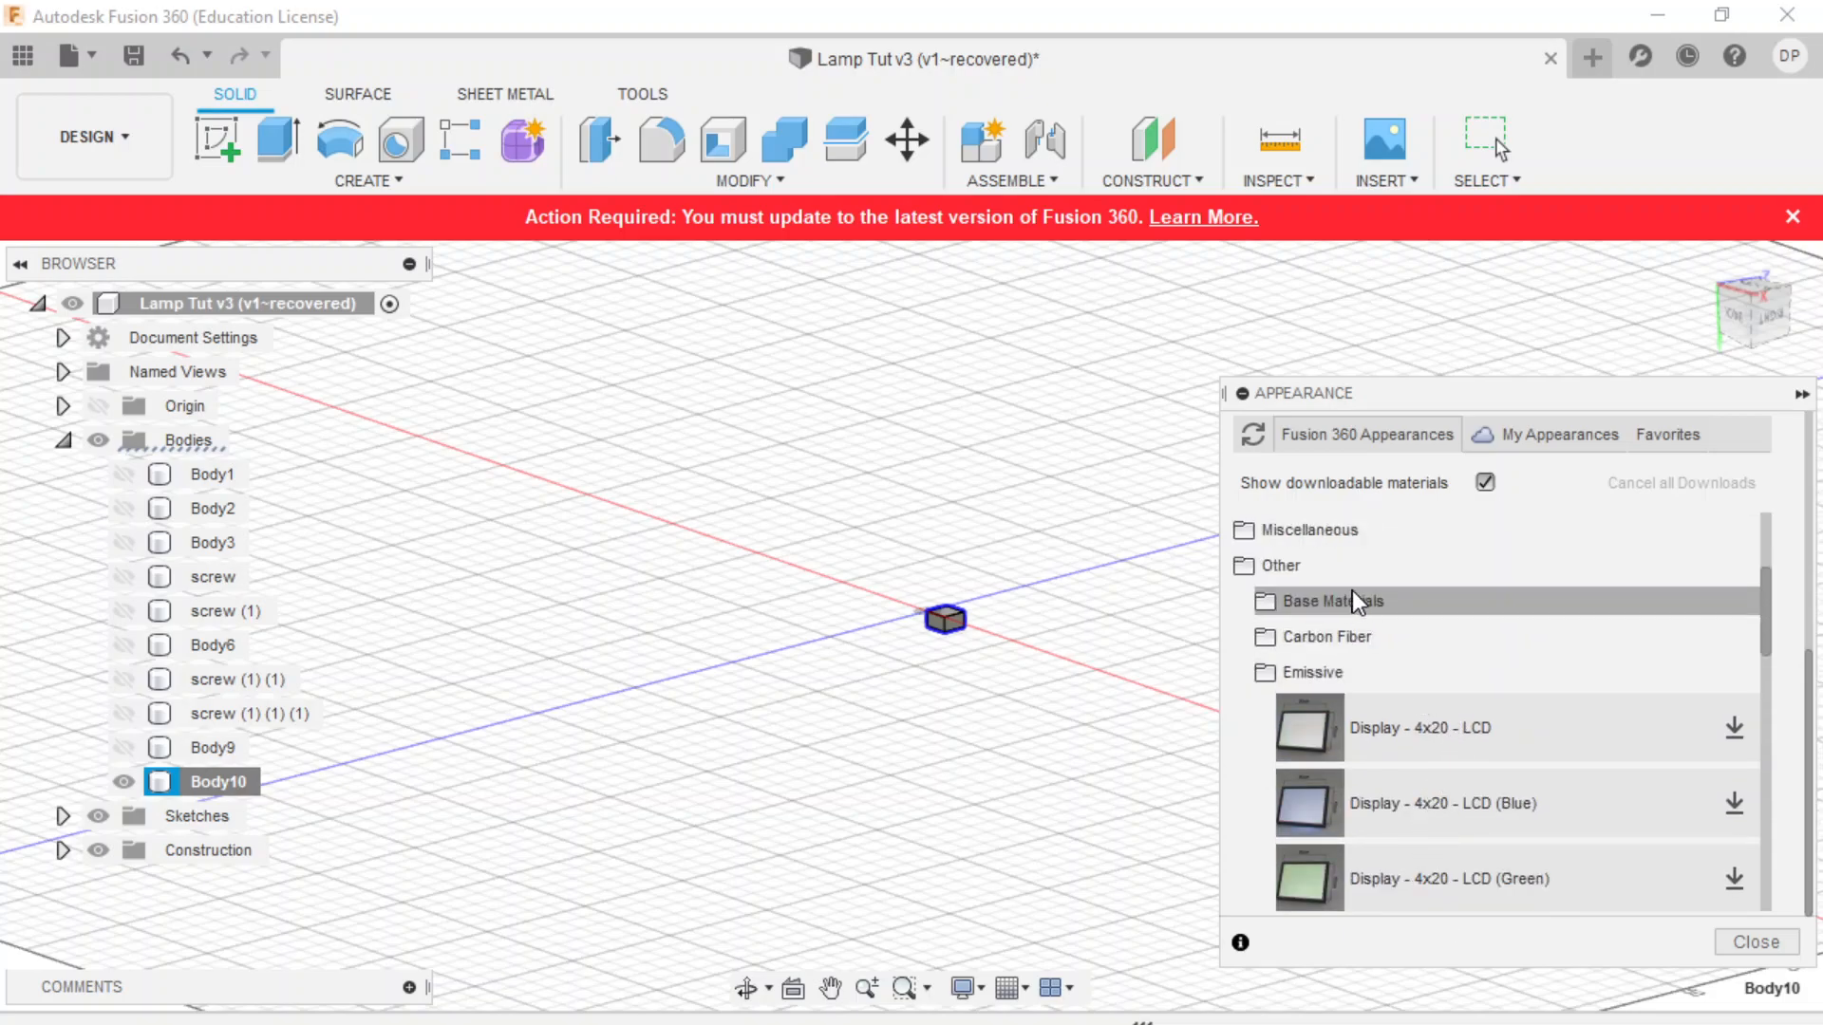
{"action": "left_click", "coordinate": [1363, 606]}
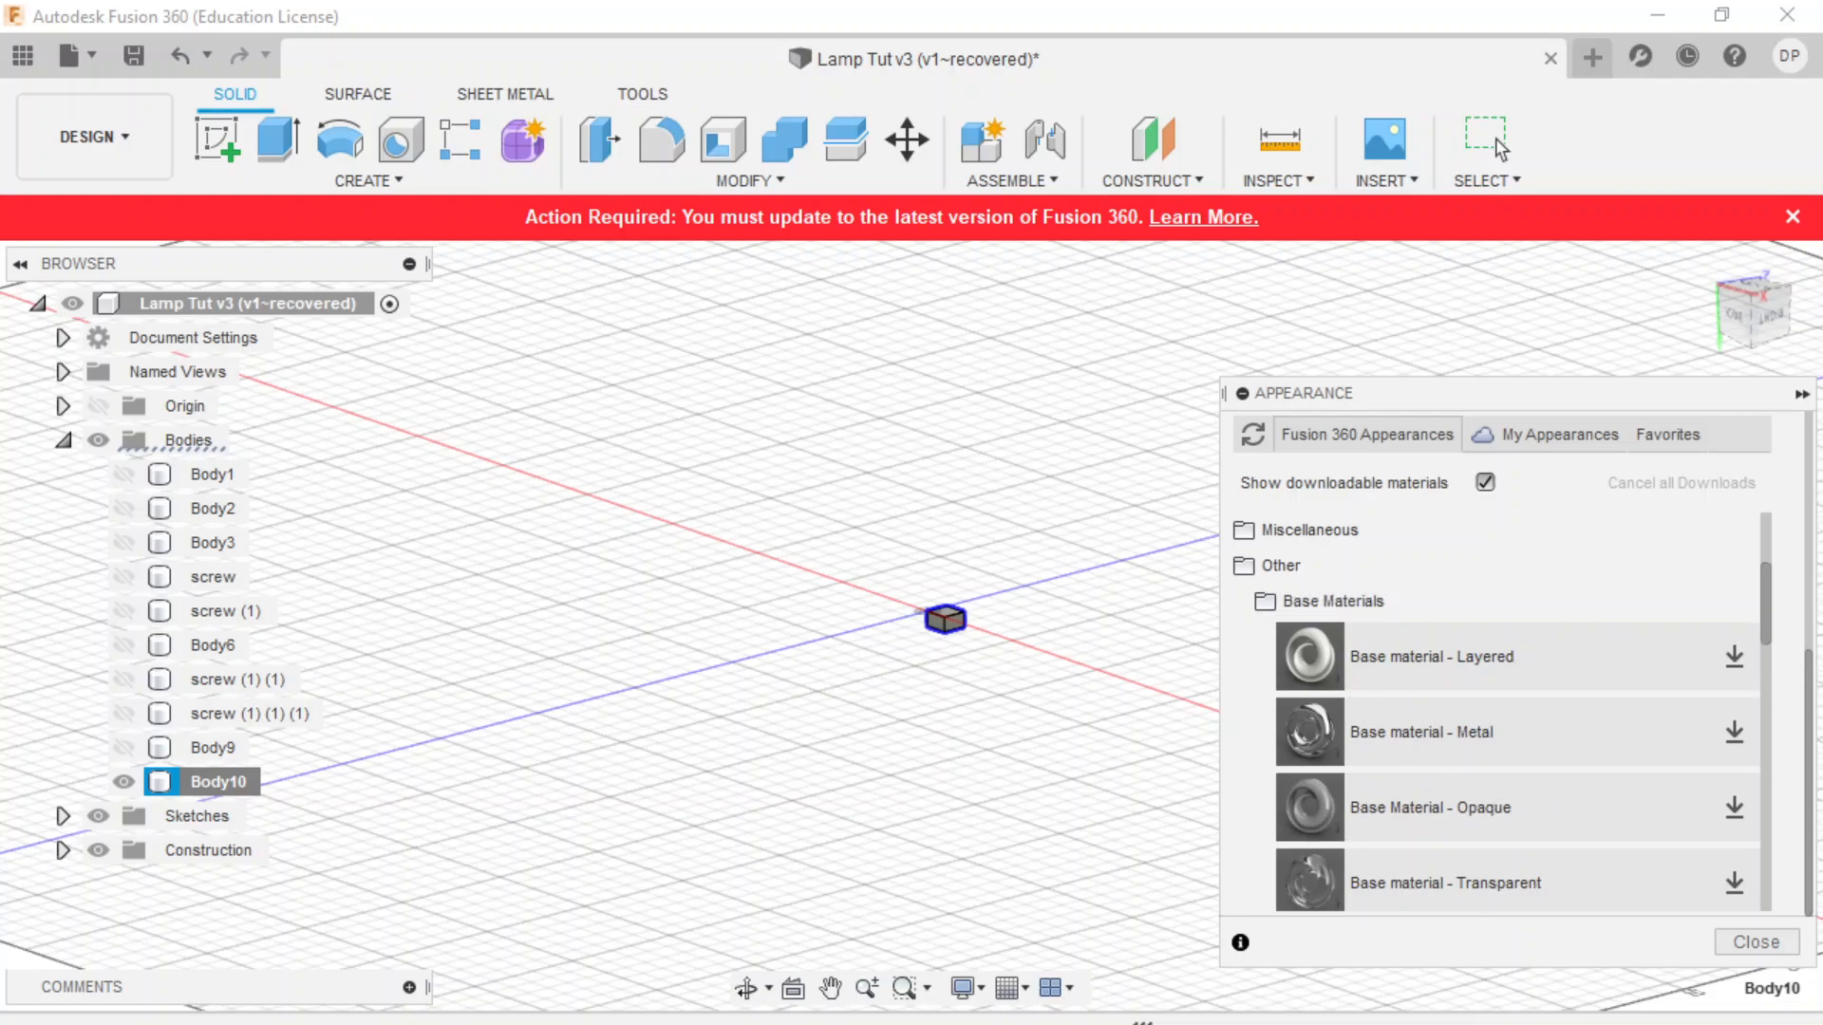
{"action": "key", "text": "alt+Tab"}
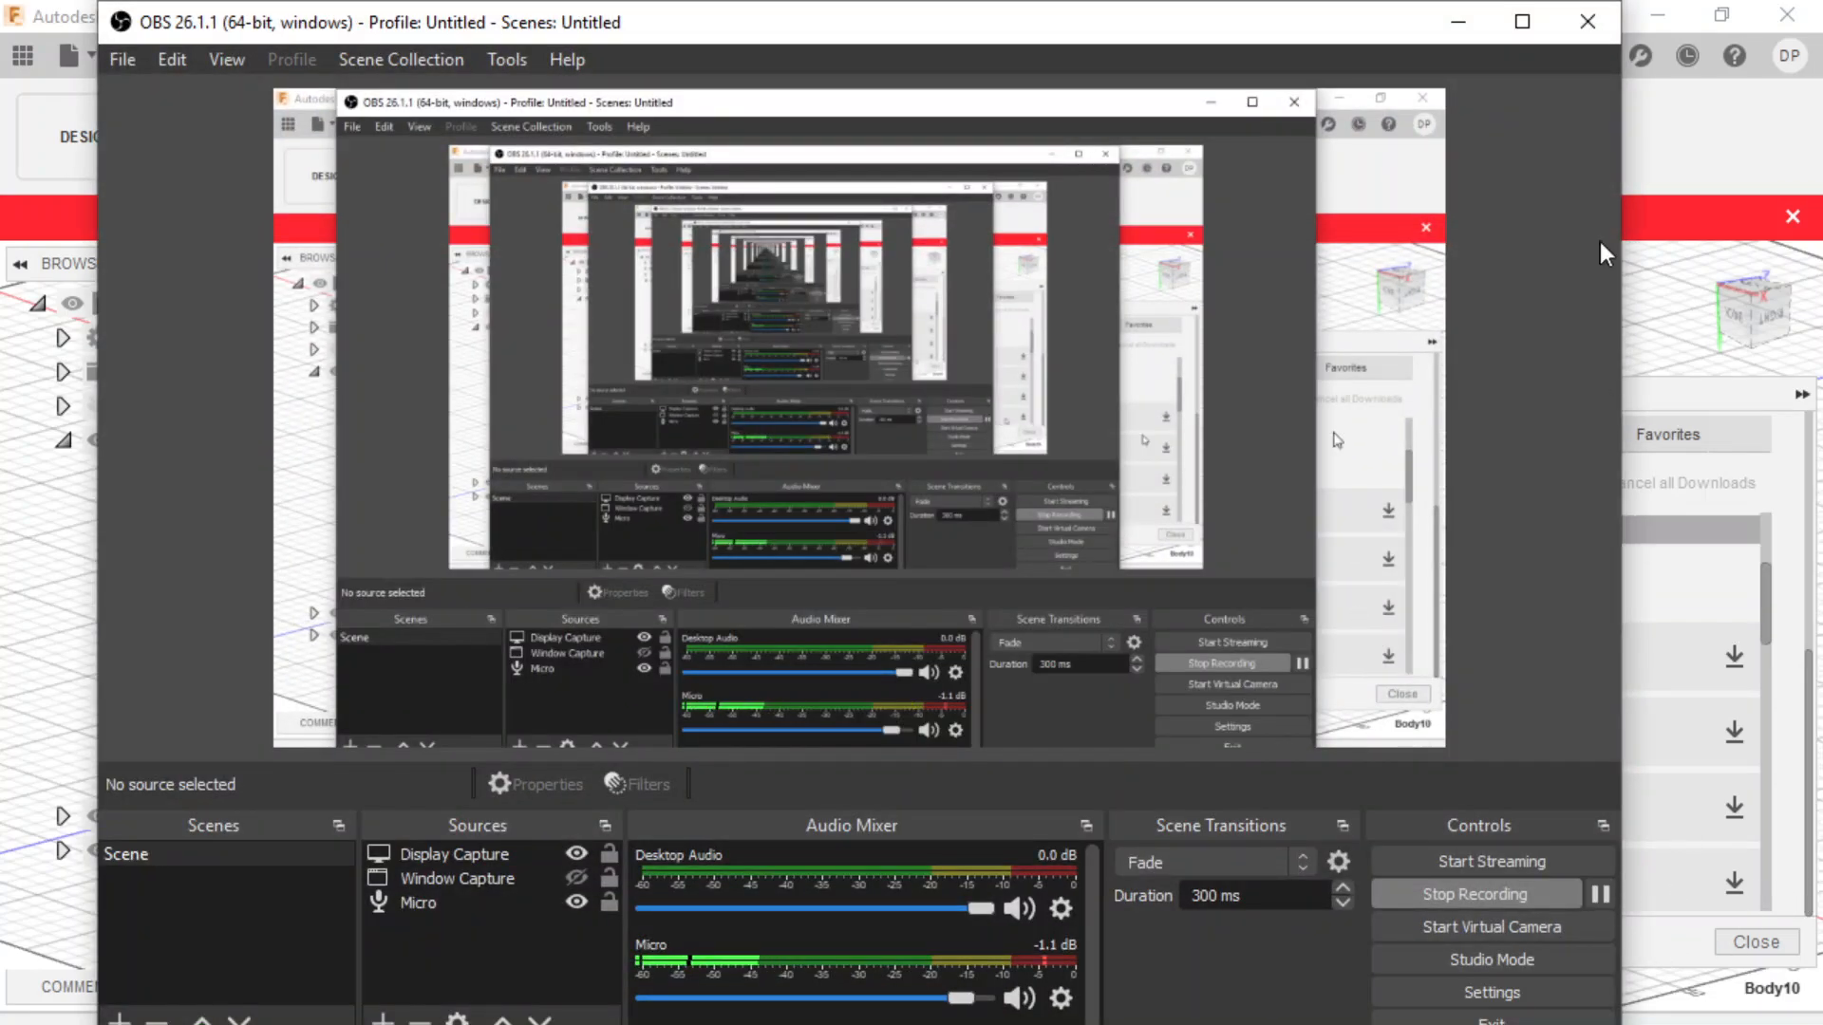
{"action": "left_click", "coordinate": [1458, 23]}
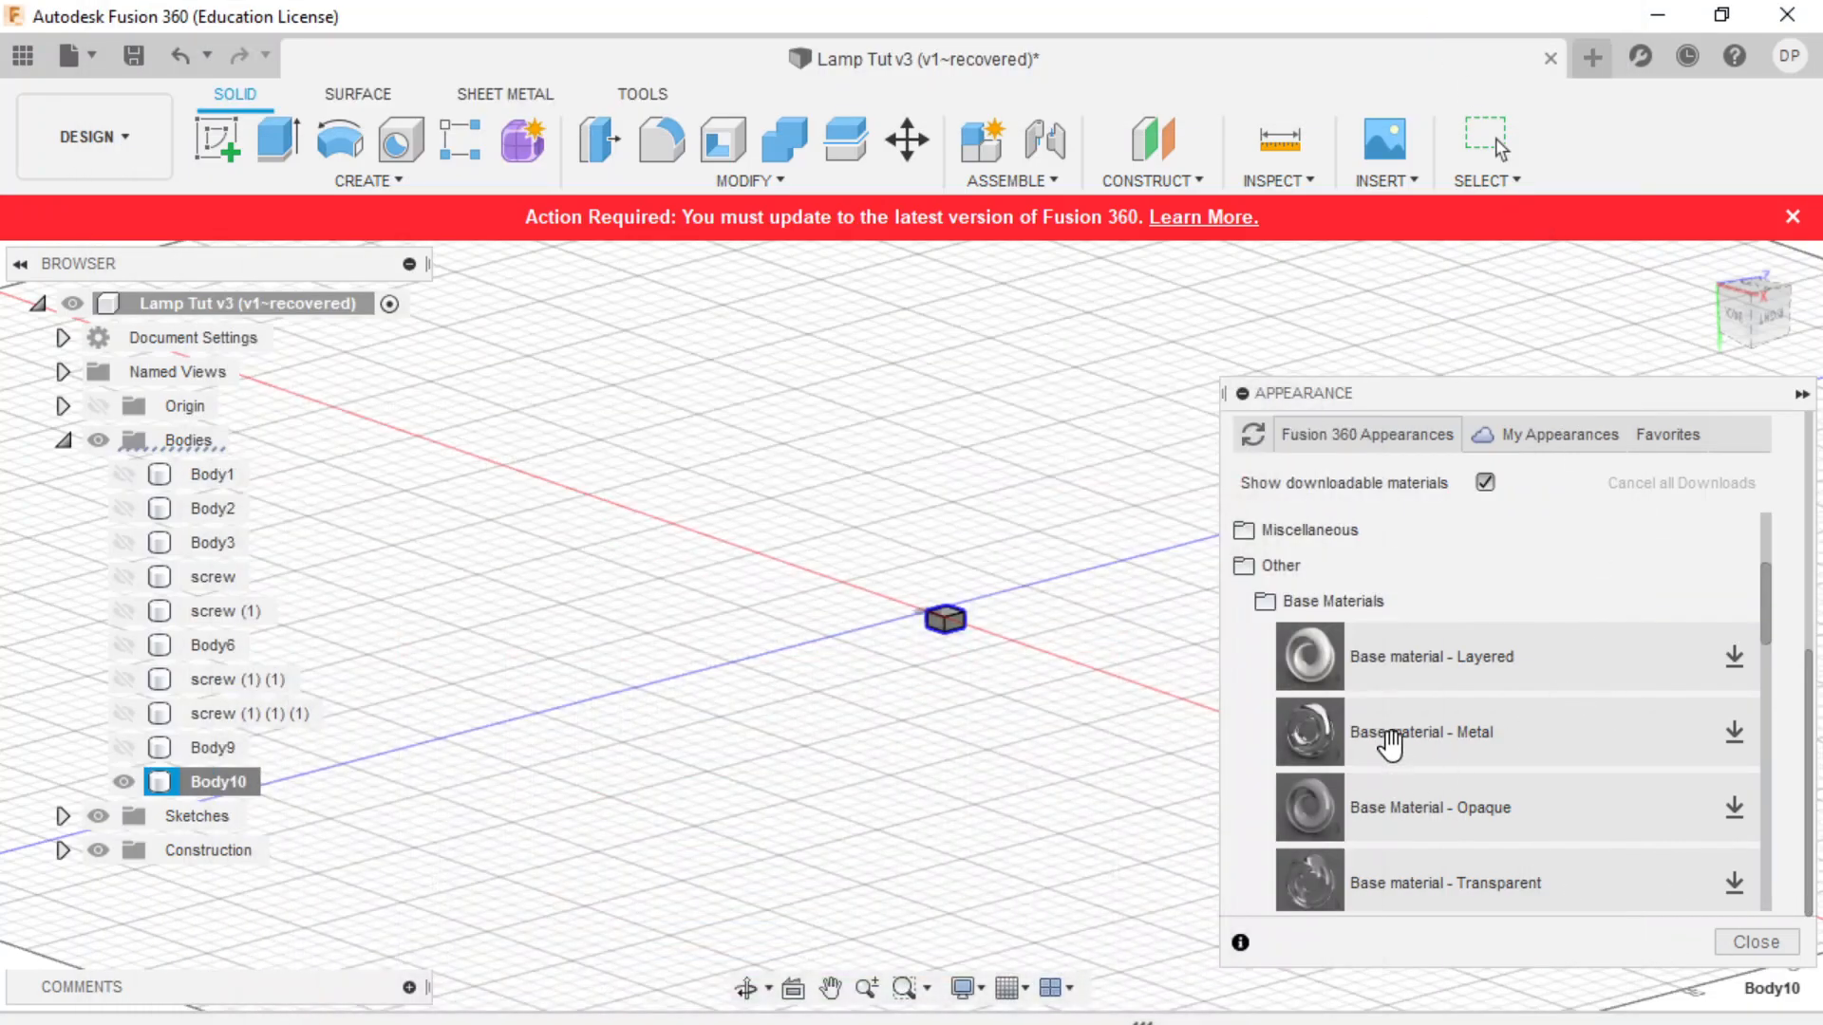
- Download the Display - 4x20 - LCD appearance from the Emissive group
{"action": "scroll", "coordinate": [1357, 741], "scroll_direction": "down", "scroll_amount": 5}
{"action": "scroll", "coordinate": [1355, 740], "scroll_direction": "up", "scroll_amount": 2}
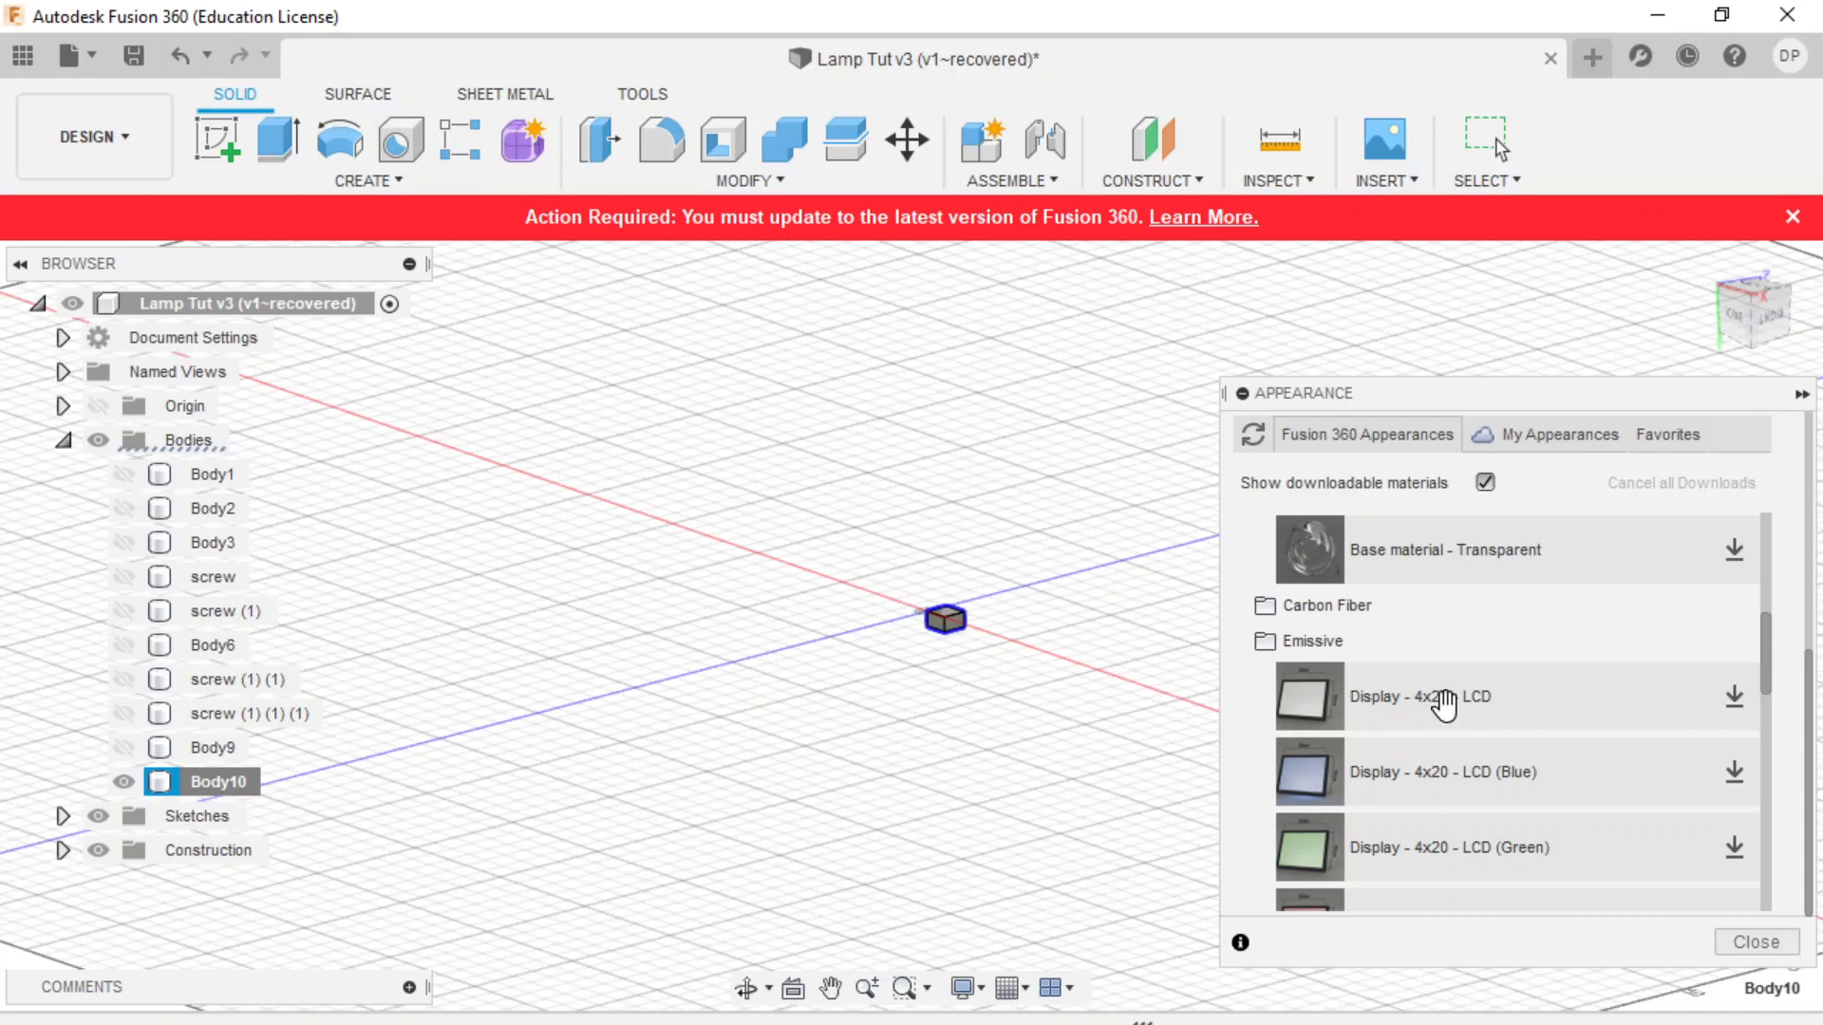
{"action": "scroll", "coordinate": [1467, 707], "scroll_direction": "down", "scroll_amount": 8}
{"action": "scroll", "coordinate": [1467, 707], "scroll_direction": "up", "scroll_amount": 4}
{"action": "scroll", "coordinate": [1467, 708], "scroll_direction": "up", "scroll_amount": 5}
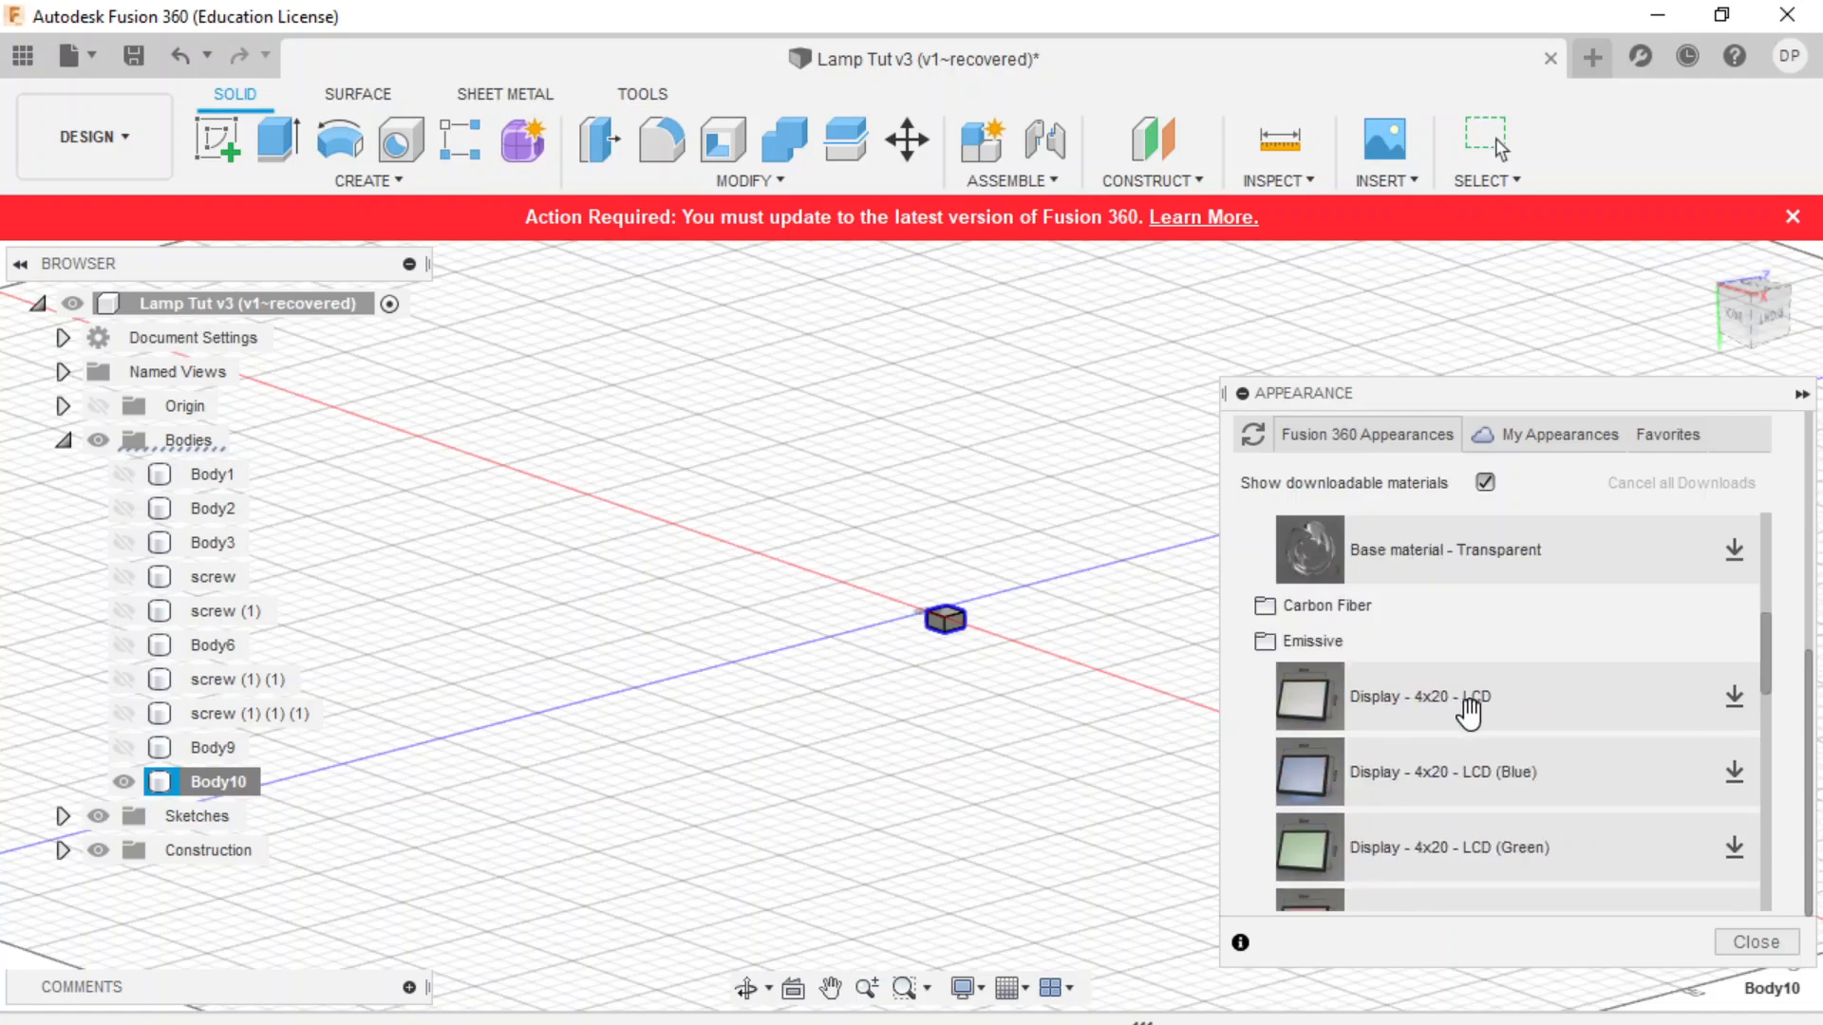
{"action": "left_click", "coordinate": [1743, 702]}
- Download the Display - OLED appearance from the Emissive group
{"action": "scroll", "coordinate": [1596, 717], "scroll_direction": "down", "scroll_amount": 9}
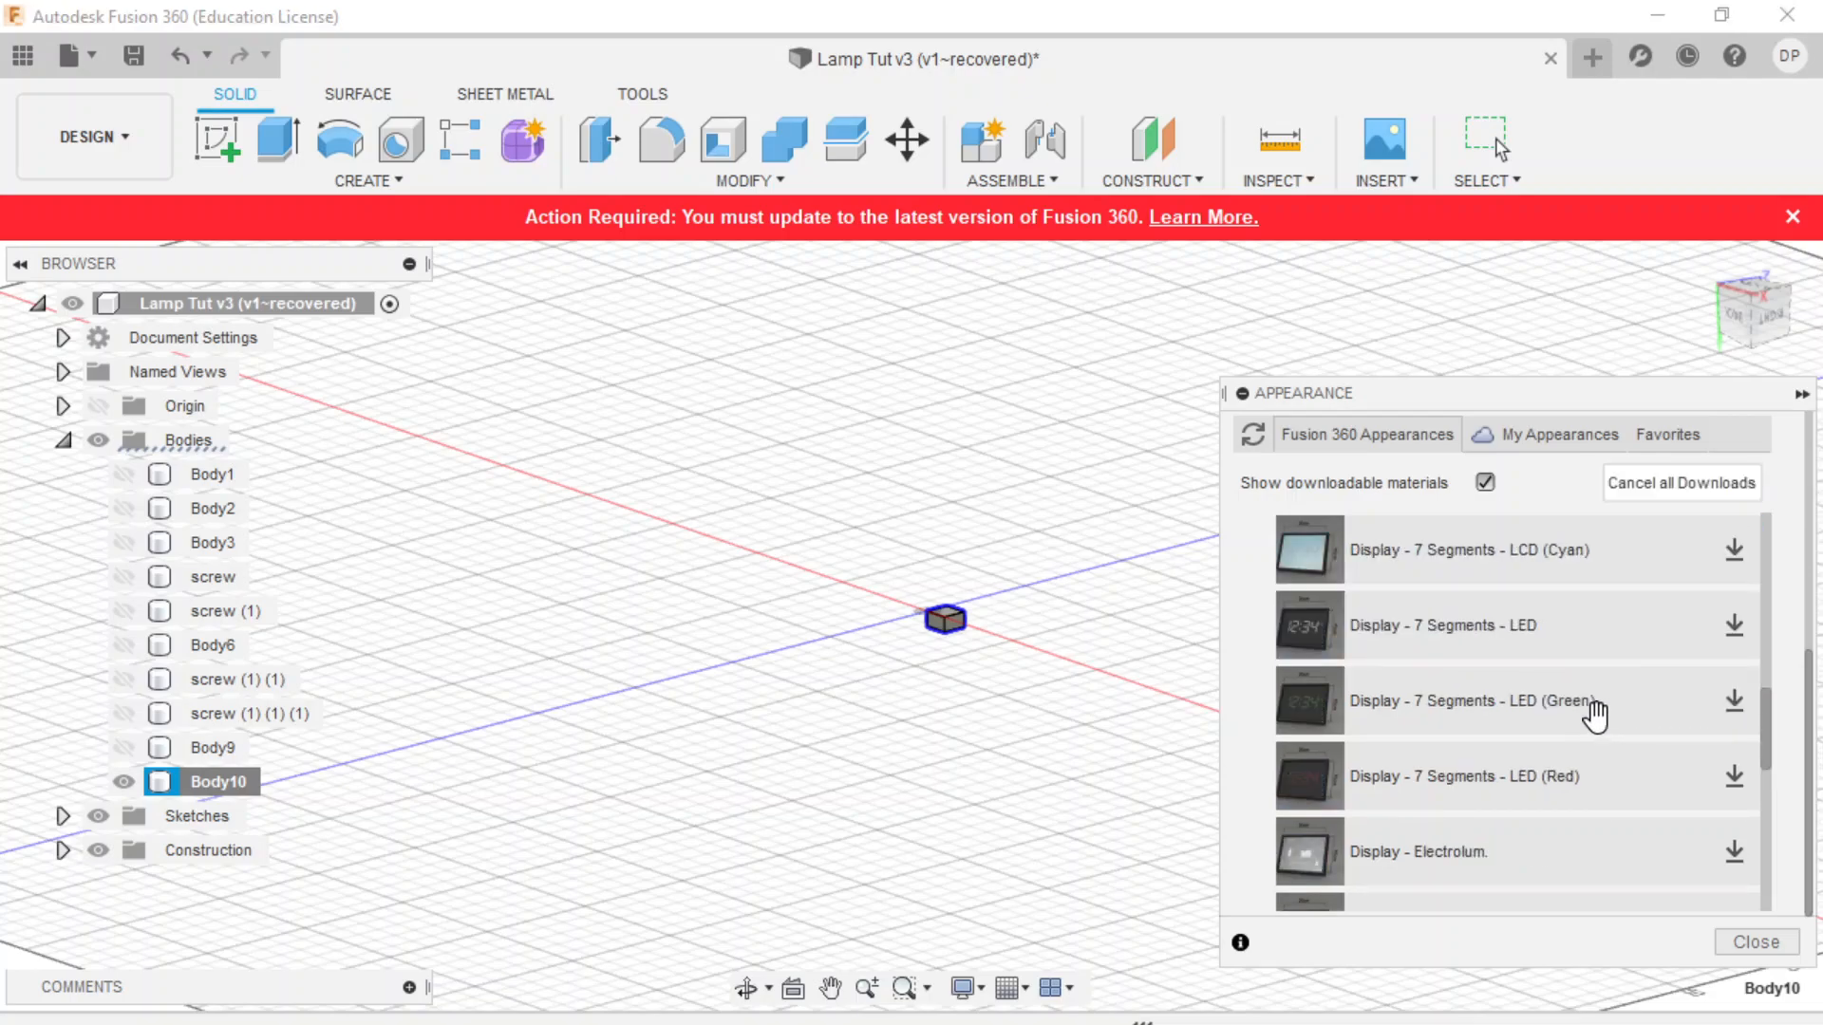
{"action": "scroll", "coordinate": [1518, 765], "scroll_direction": "up", "scroll_amount": 4}
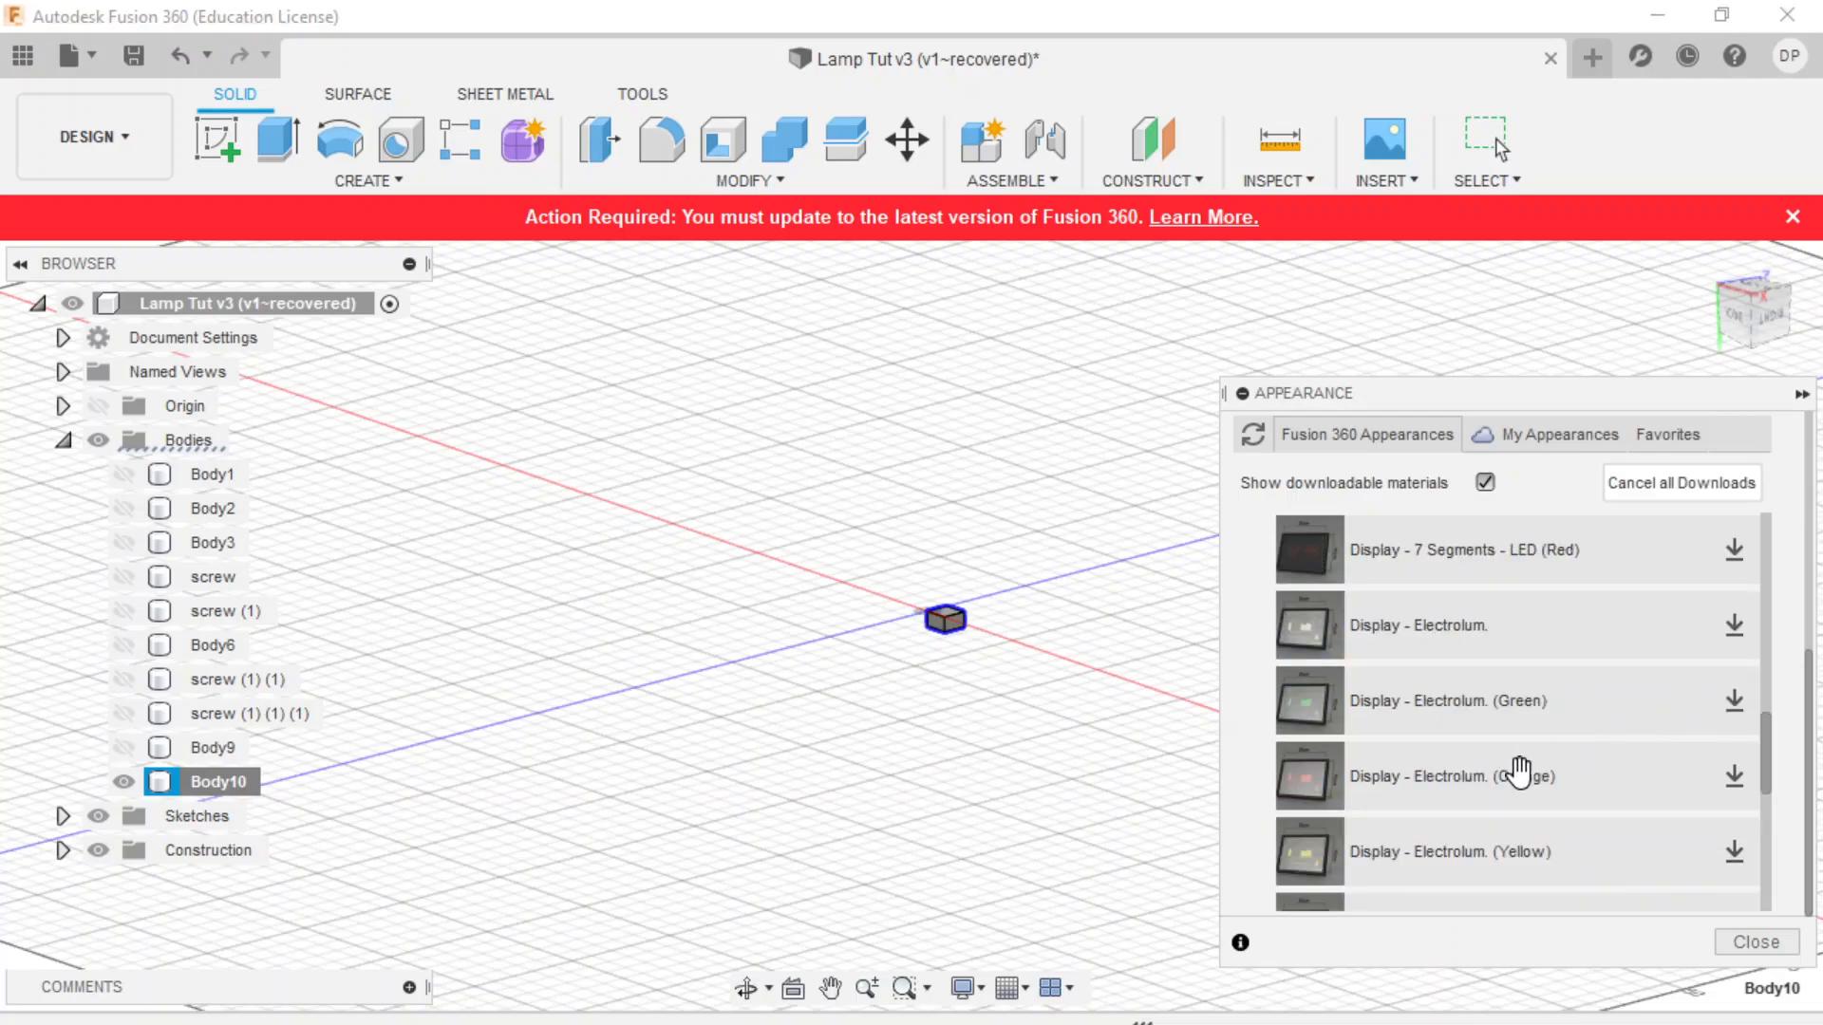
{"action": "scroll", "coordinate": [1523, 777], "scroll_direction": "down", "scroll_amount": 4}
{"action": "left_click", "coordinate": [1733, 777]}
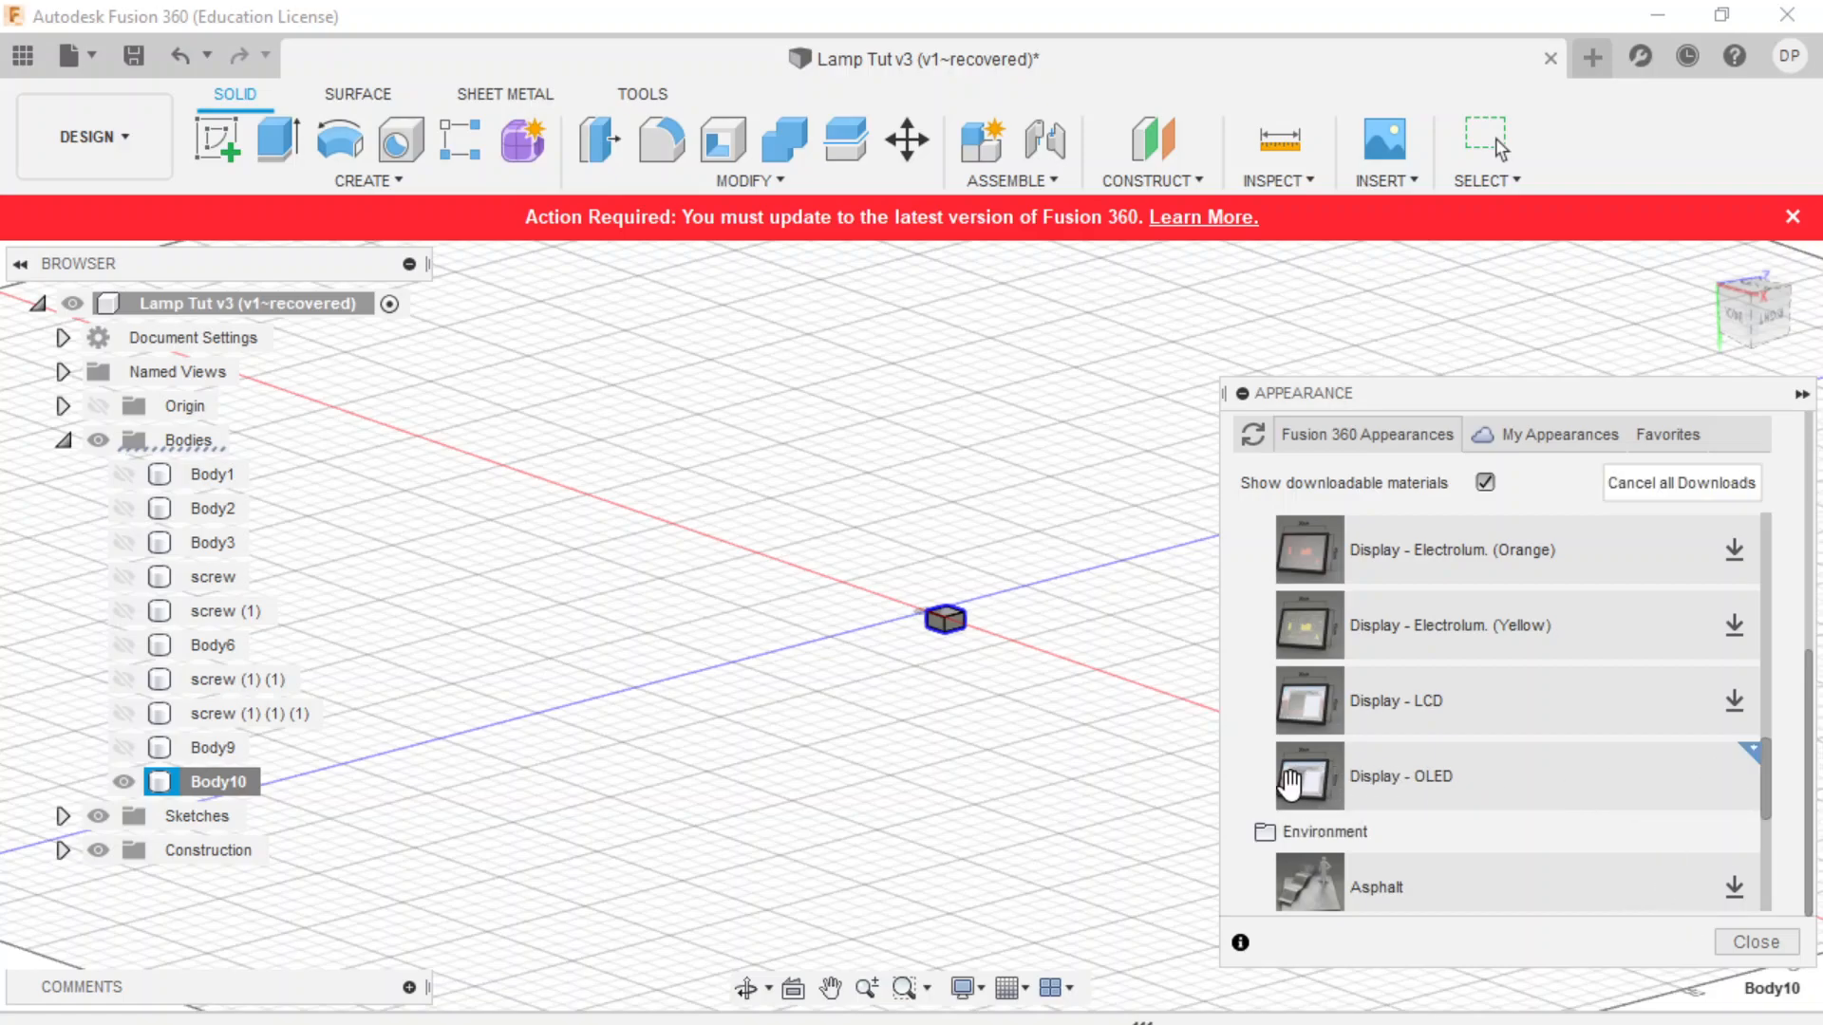
- Apply the downloaded Display - 4x20 - LCD appearance to Body10
{"action": "scroll", "coordinate": [1506, 791], "scroll_direction": "up", "scroll_amount": 5}
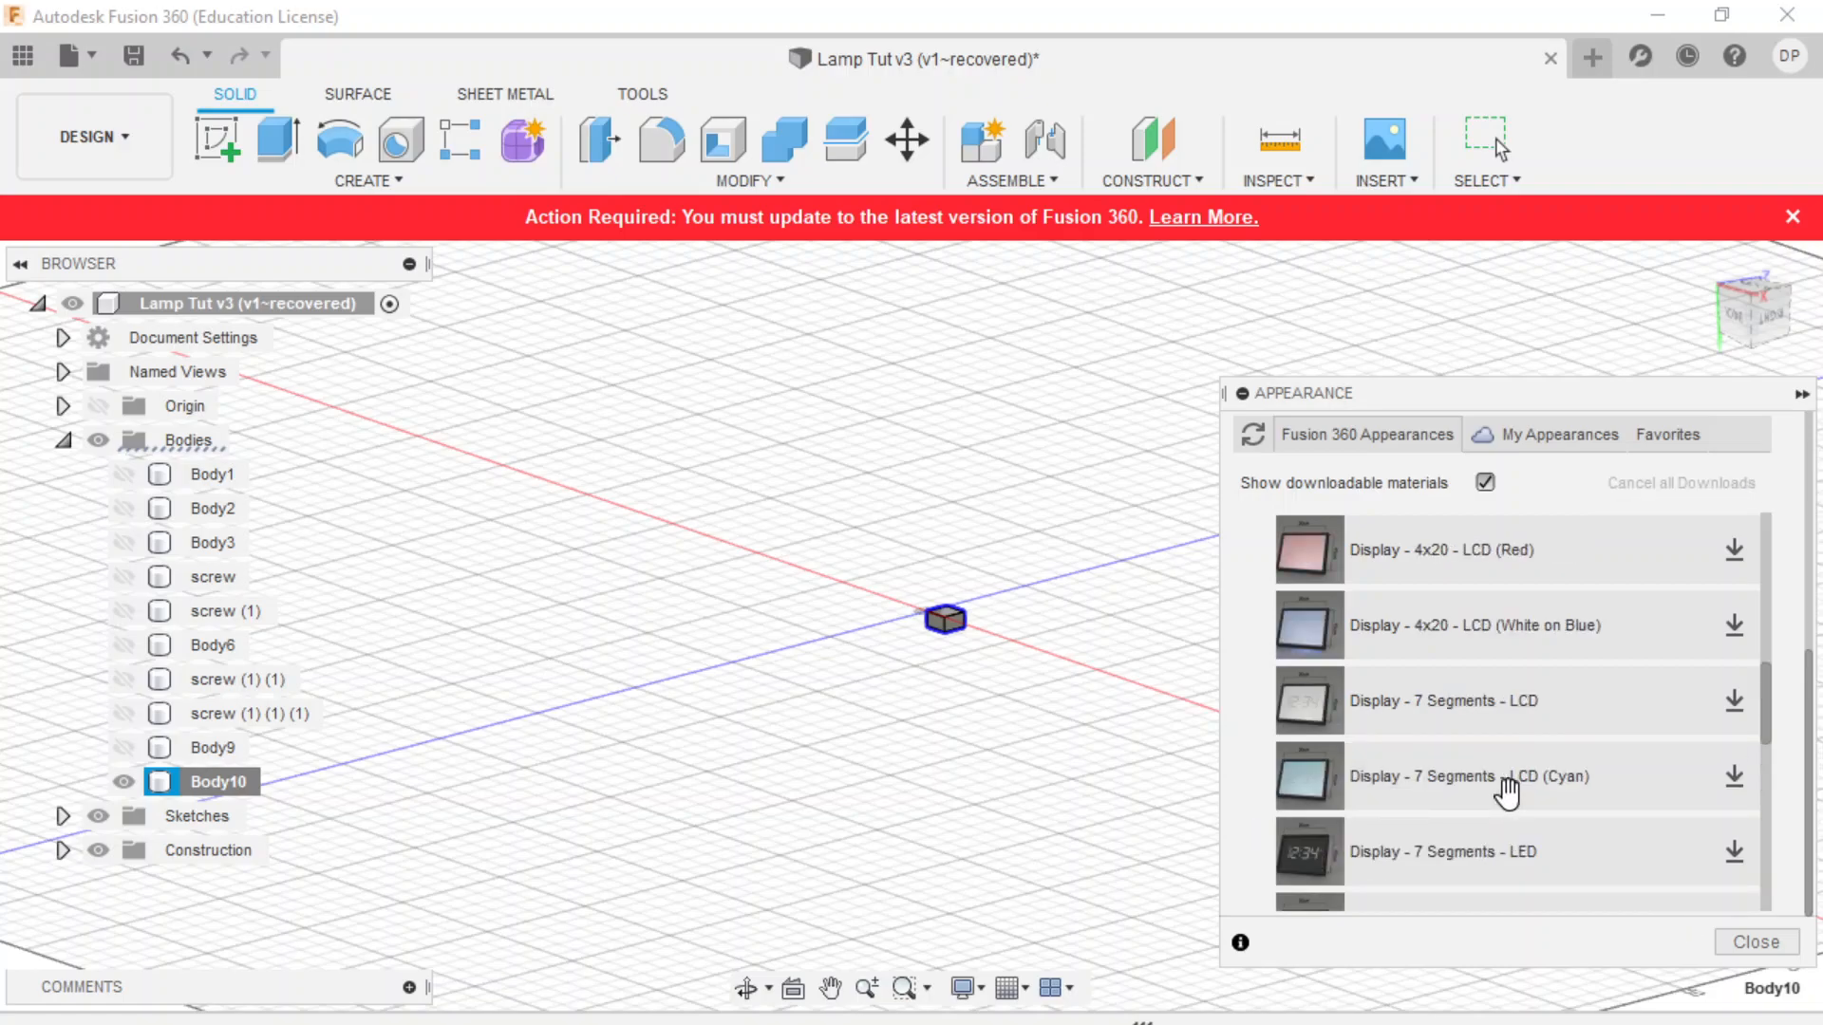
{"action": "scroll", "coordinate": [1507, 793], "scroll_direction": "down", "scroll_amount": 3}
{"action": "scroll", "coordinate": [1505, 790], "scroll_direction": "up", "scroll_amount": 5}
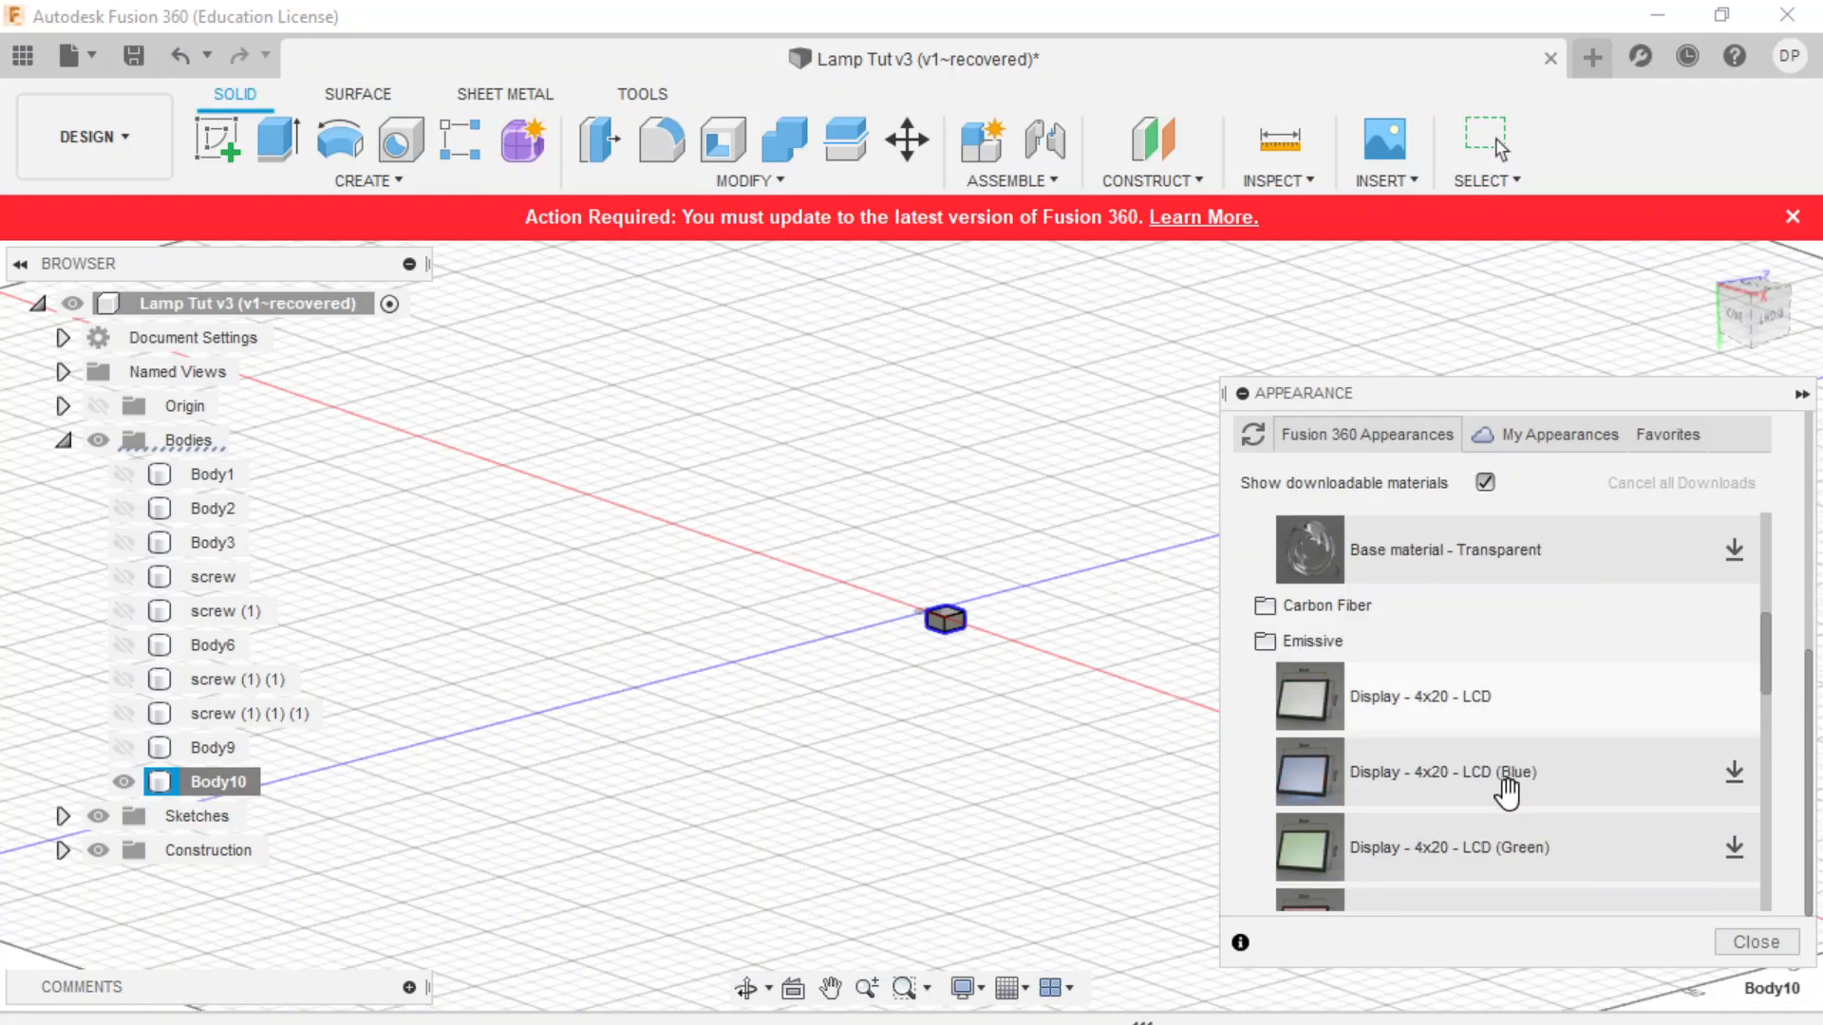
{"action": "left_click_drag", "start_coordinate": [1489, 693], "coordinate": [959, 633]}
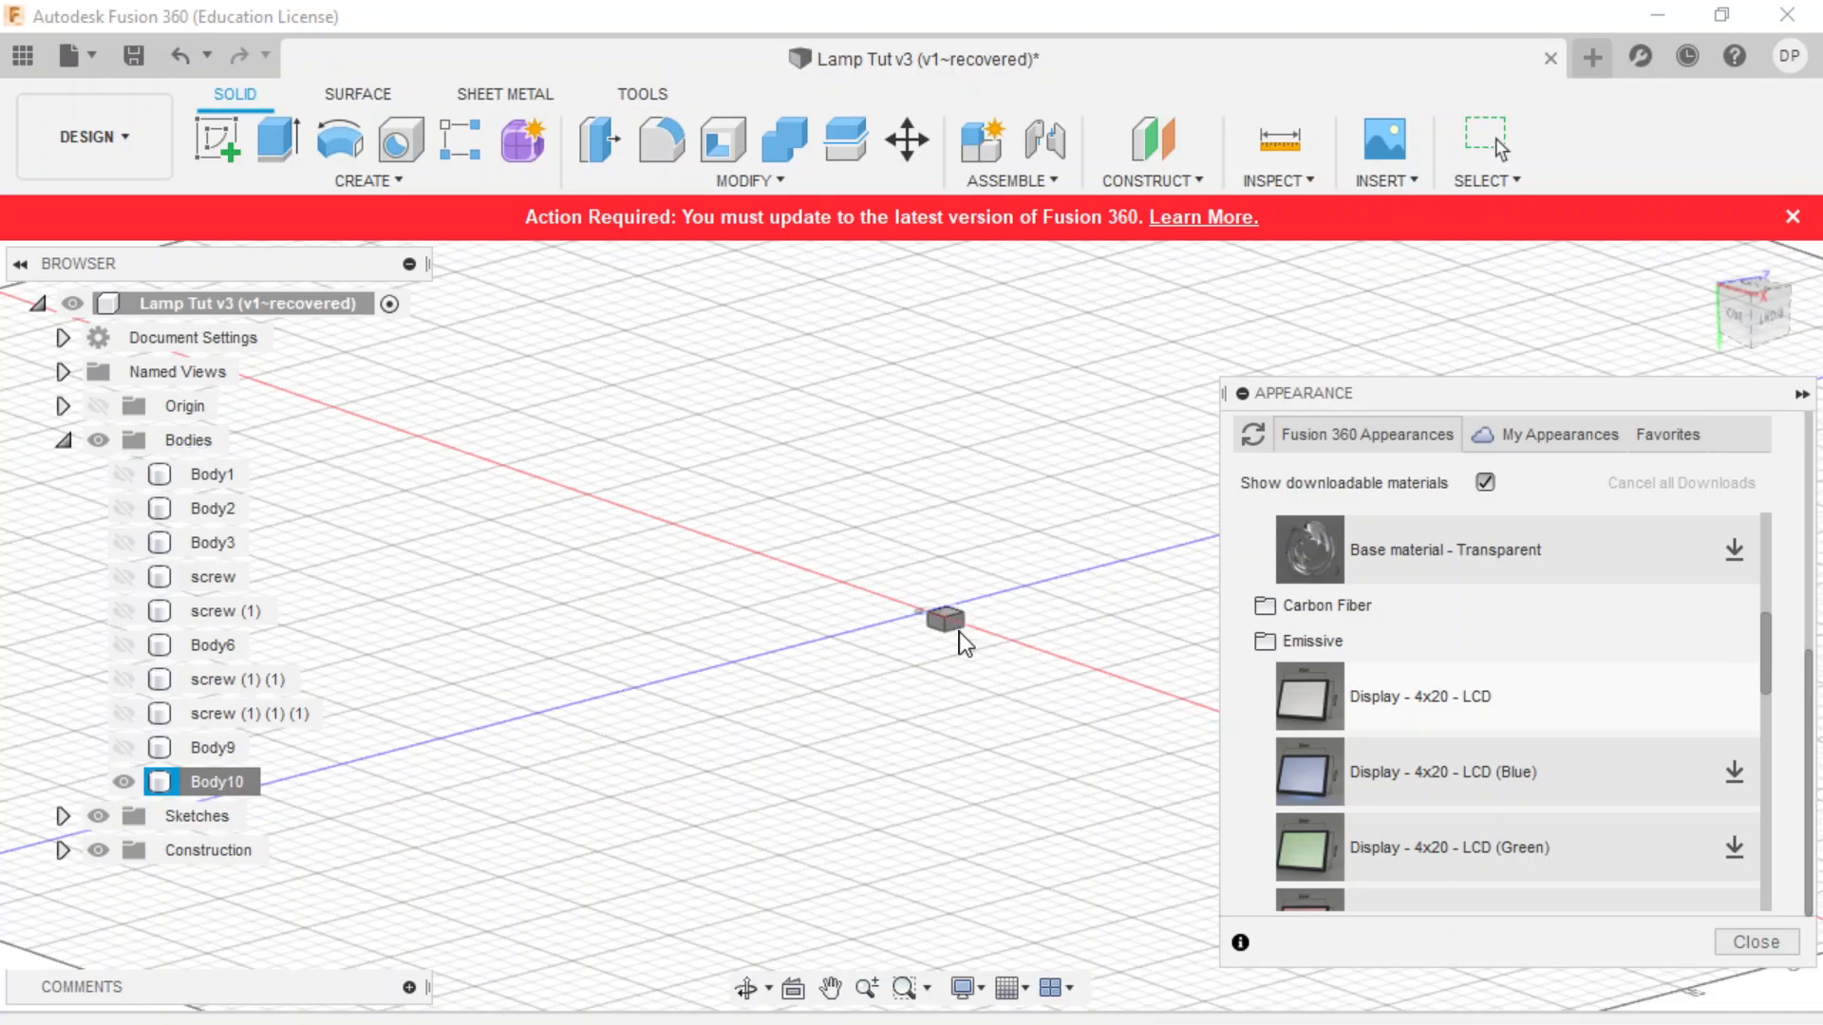
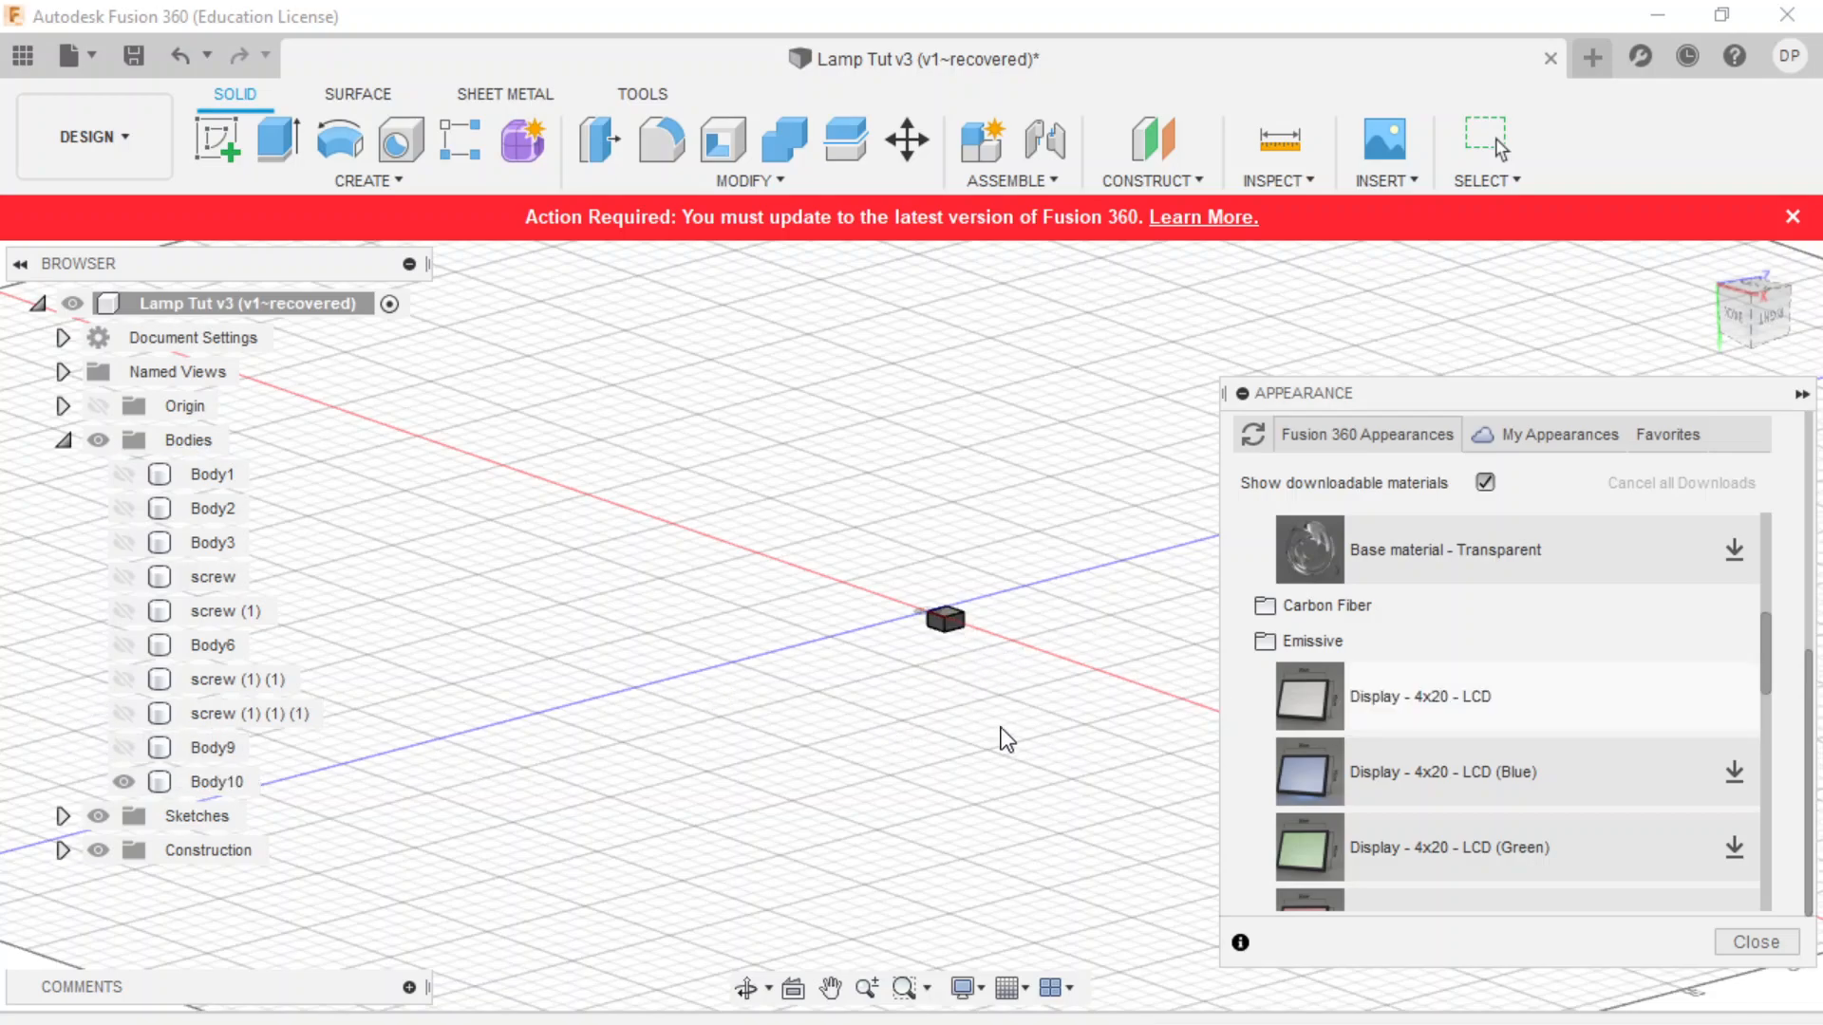
- Look through the remaining appearance groups in the Other category, then collapse that category
{"action": "scroll", "coordinate": [1318, 738], "scroll_direction": "down", "scroll_amount": 15}
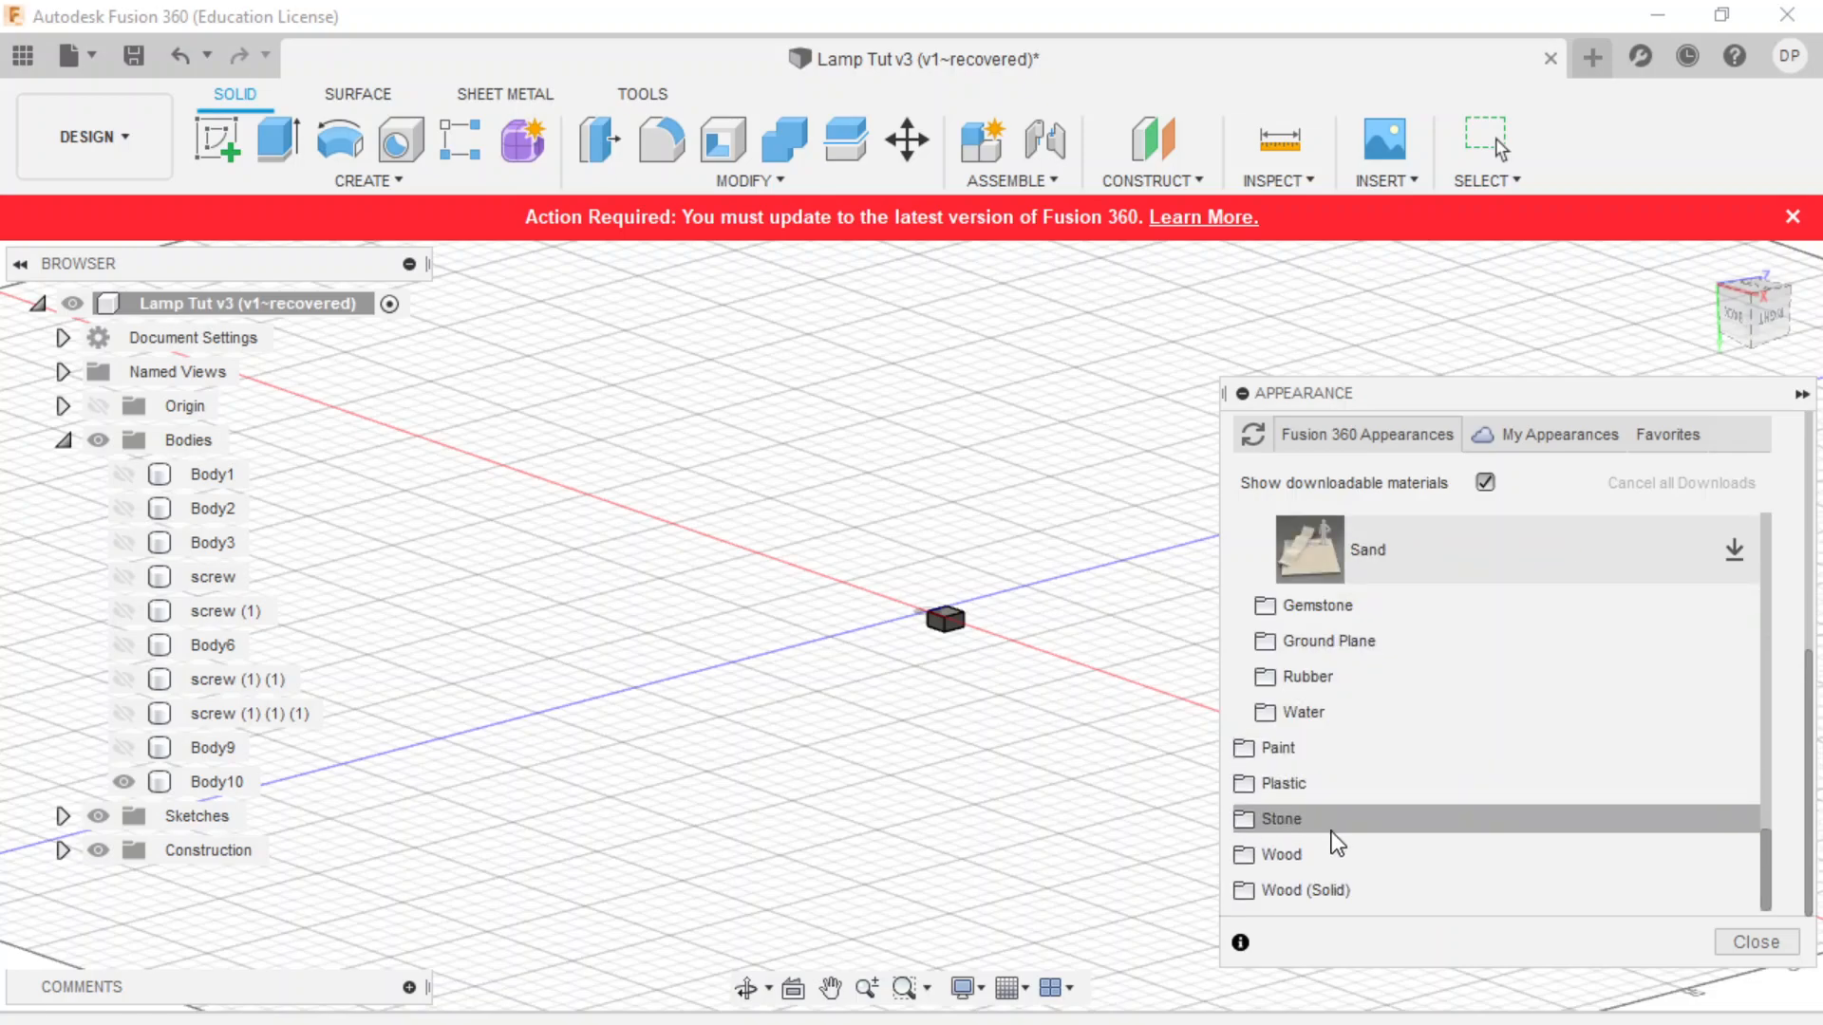
{"action": "scroll", "coordinate": [1344, 865], "scroll_direction": "up", "scroll_amount": 3}
{"action": "scroll", "coordinate": [1344, 867], "scroll_direction": "up", "scroll_amount": 8}
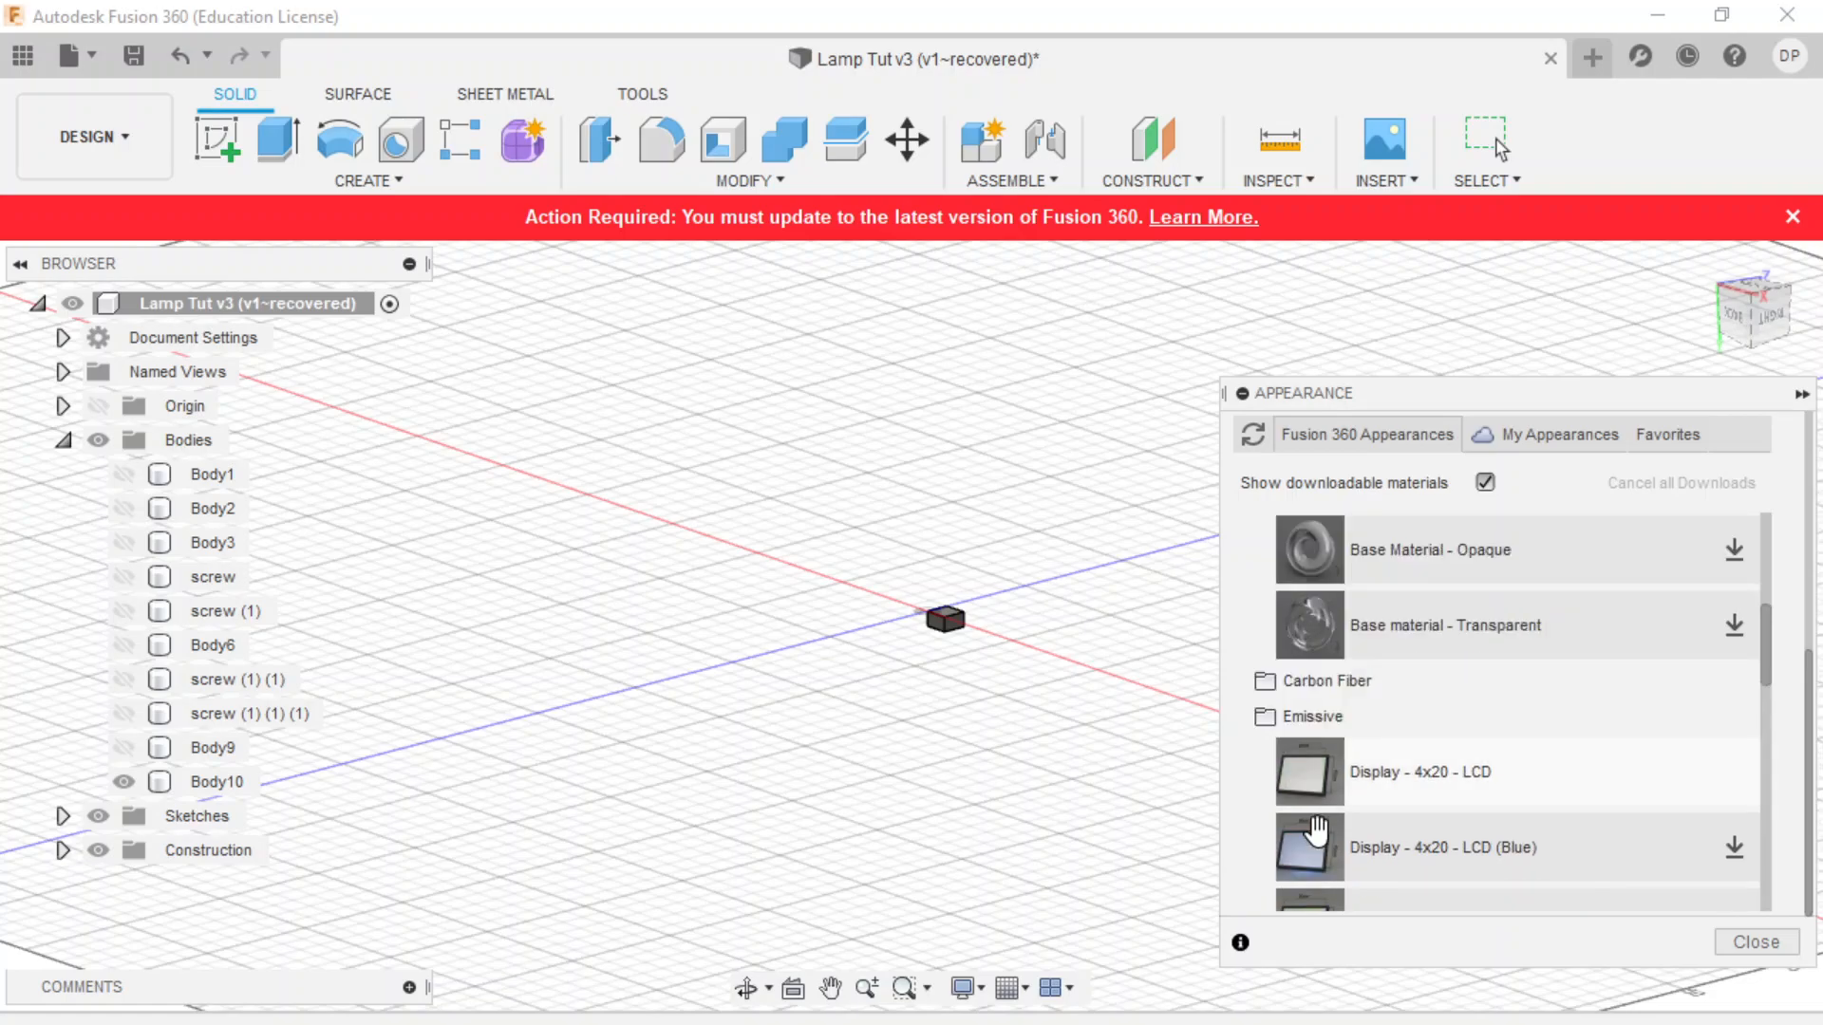
{"action": "left_click", "coordinate": [1277, 718]}
{"action": "scroll", "coordinate": [1282, 722], "scroll_direction": "up", "scroll_amount": 5}
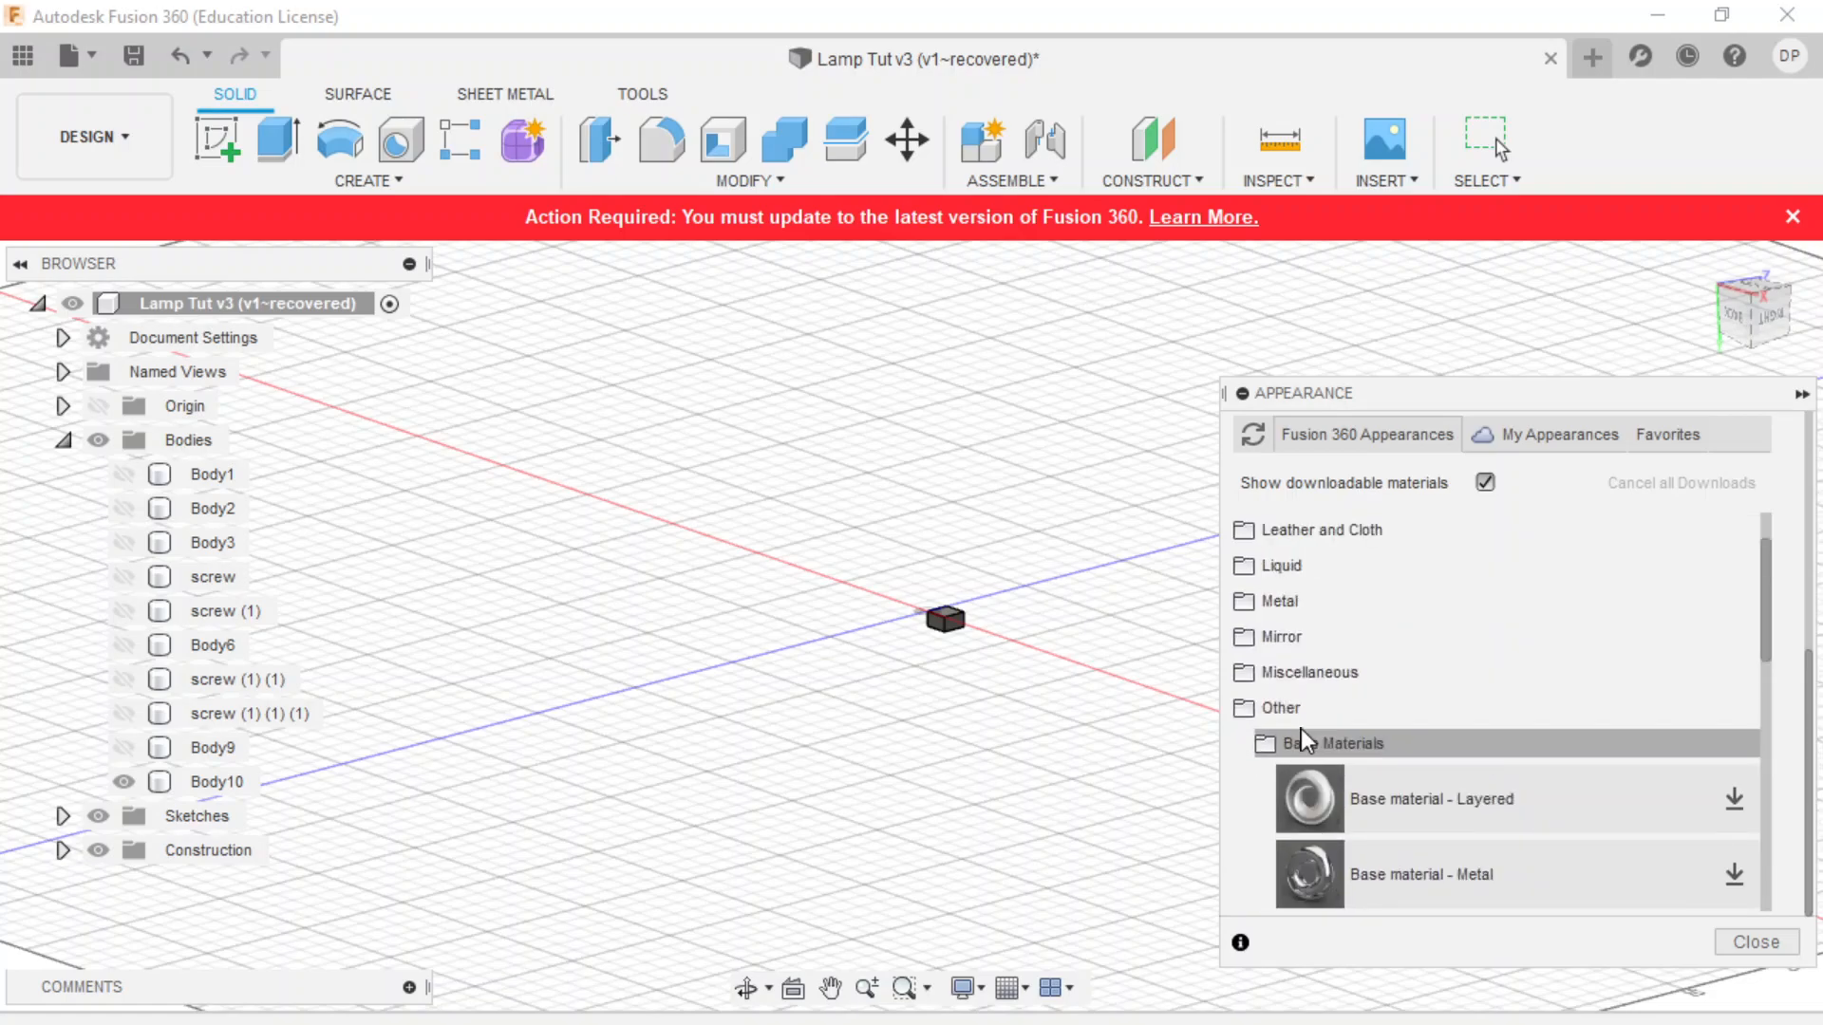
{"action": "left_click", "coordinate": [1294, 717]}
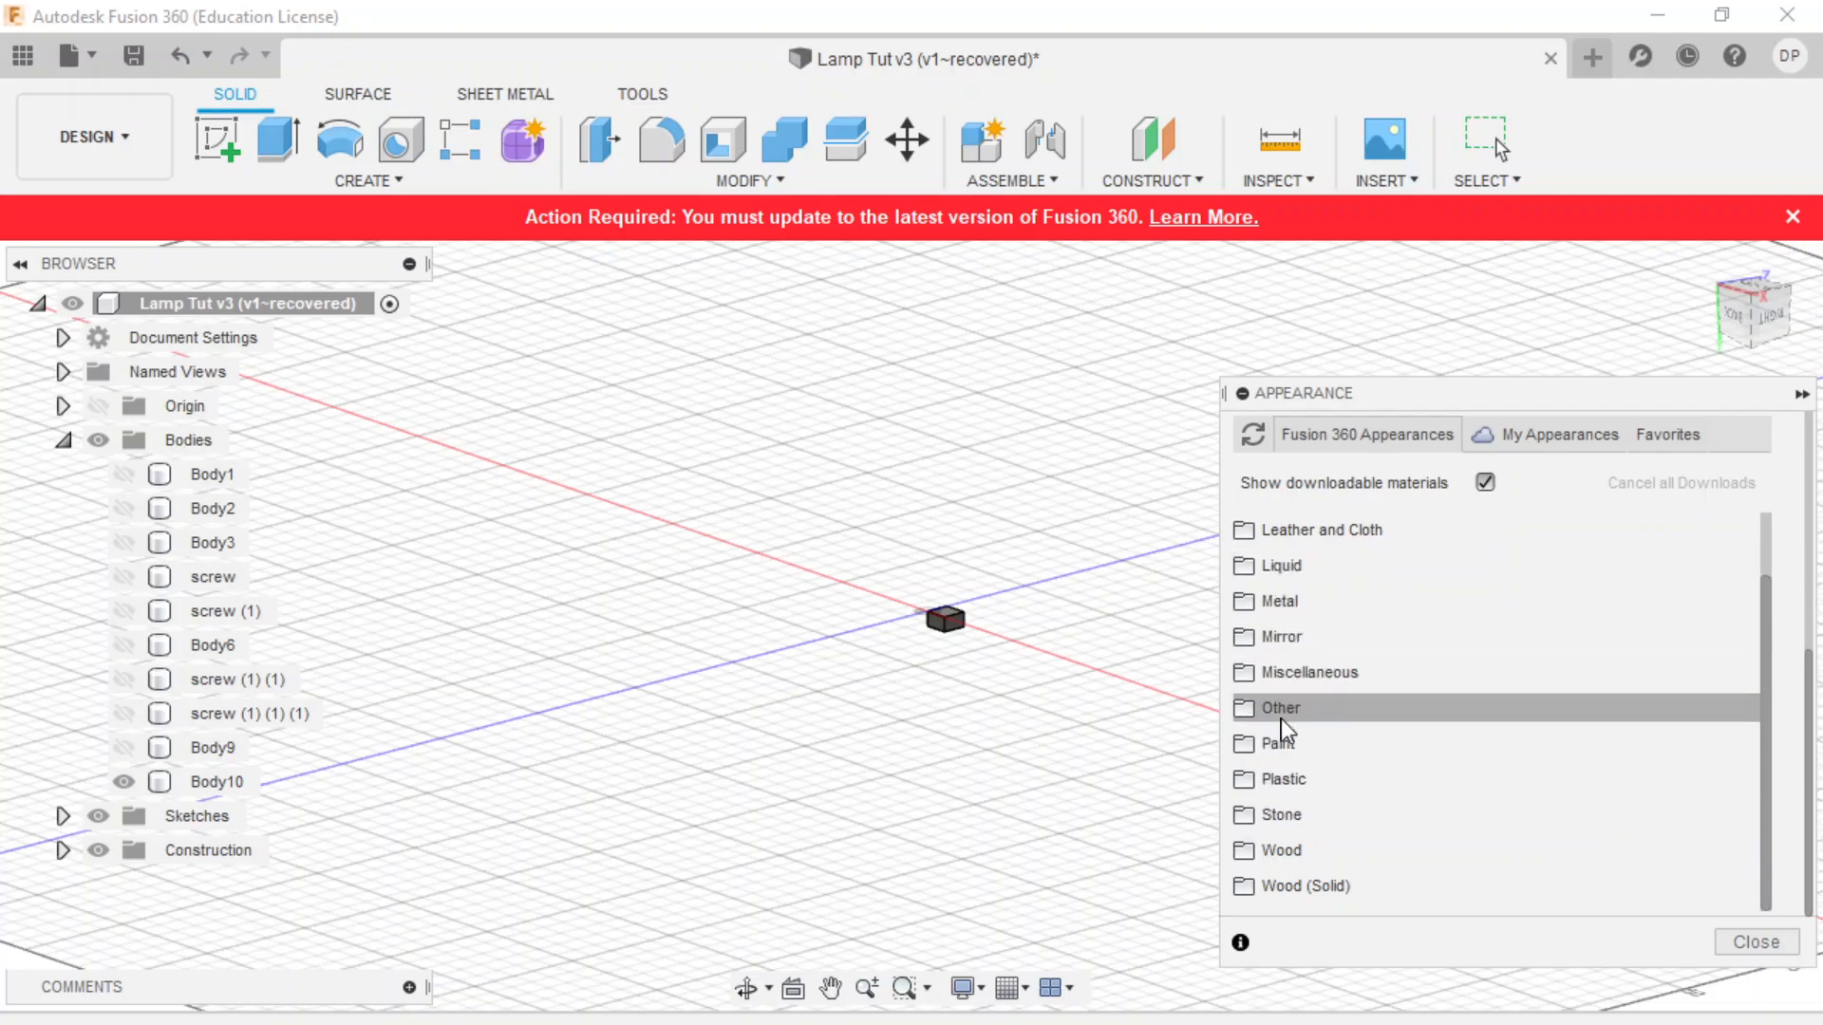
- Apply the Acrylic (Clear) appearance from the Transparent group of the Plastic category to Body10
{"action": "left_click", "coordinate": [1292, 779]}
{"action": "scroll", "coordinate": [1329, 783], "scroll_direction": "down", "scroll_amount": 5}
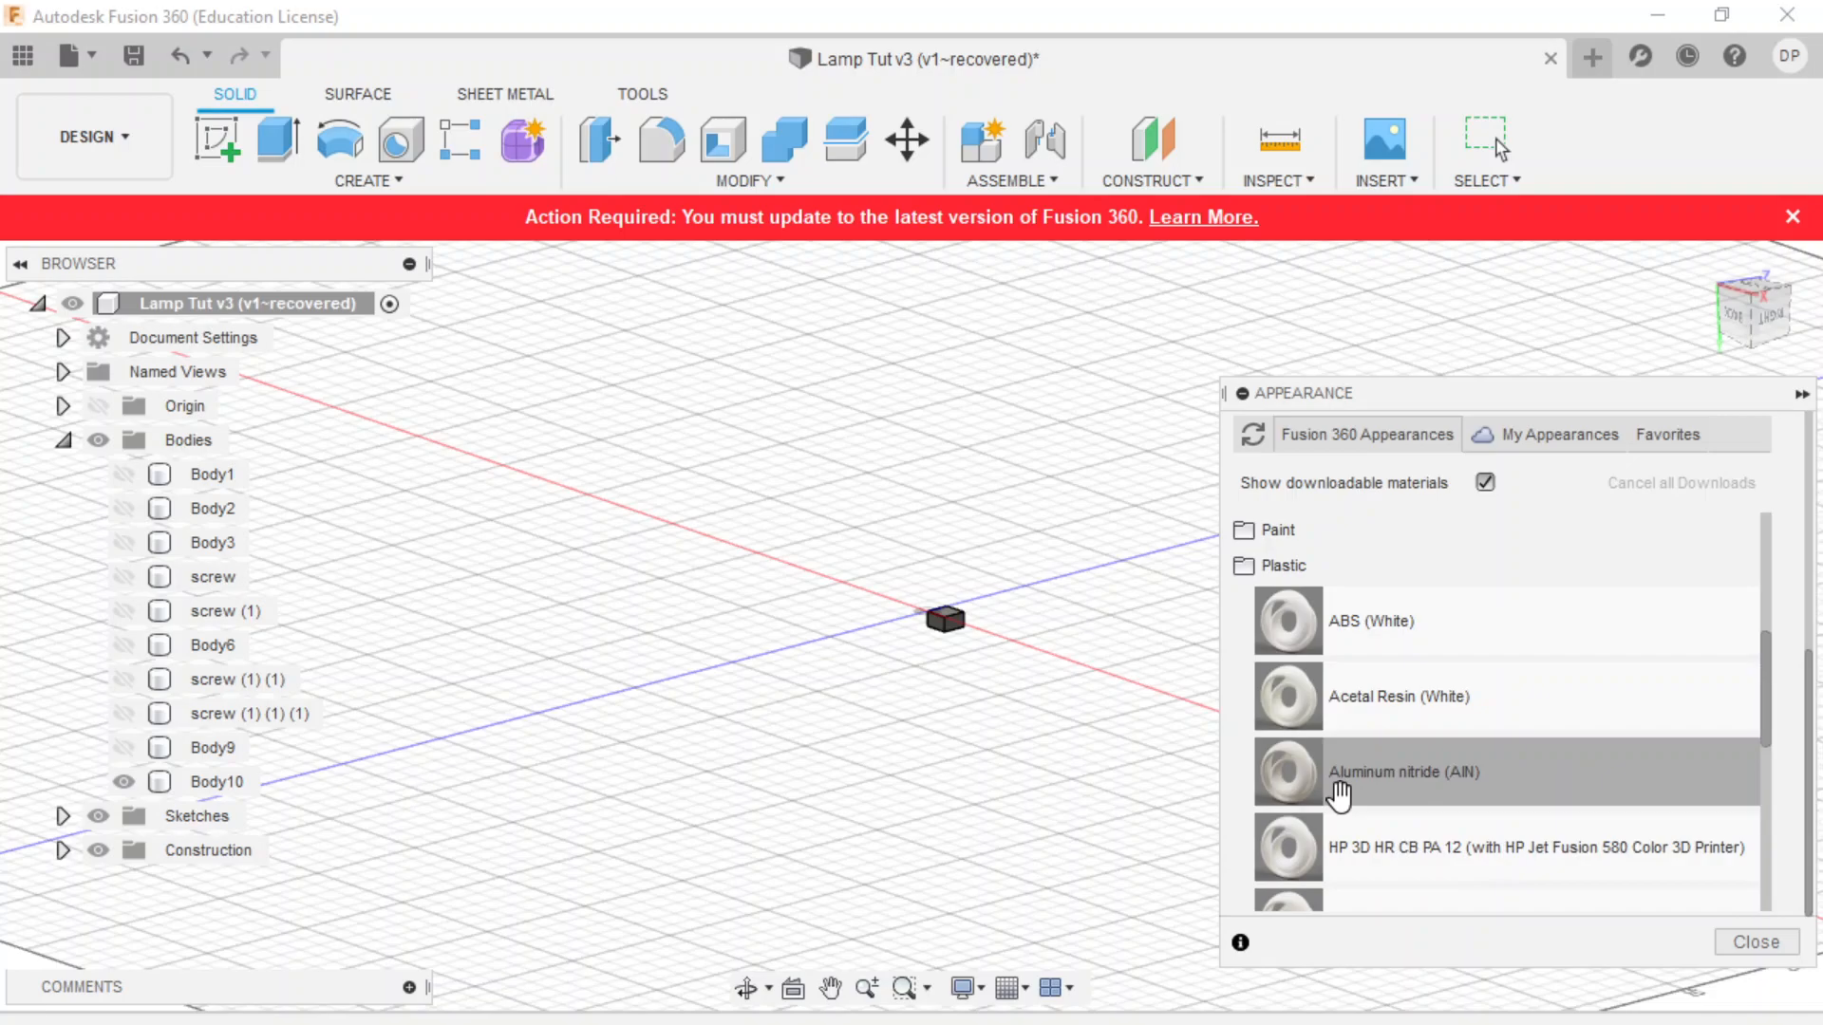
{"action": "scroll", "coordinate": [1412, 712], "scroll_direction": "down", "scroll_amount": 2}
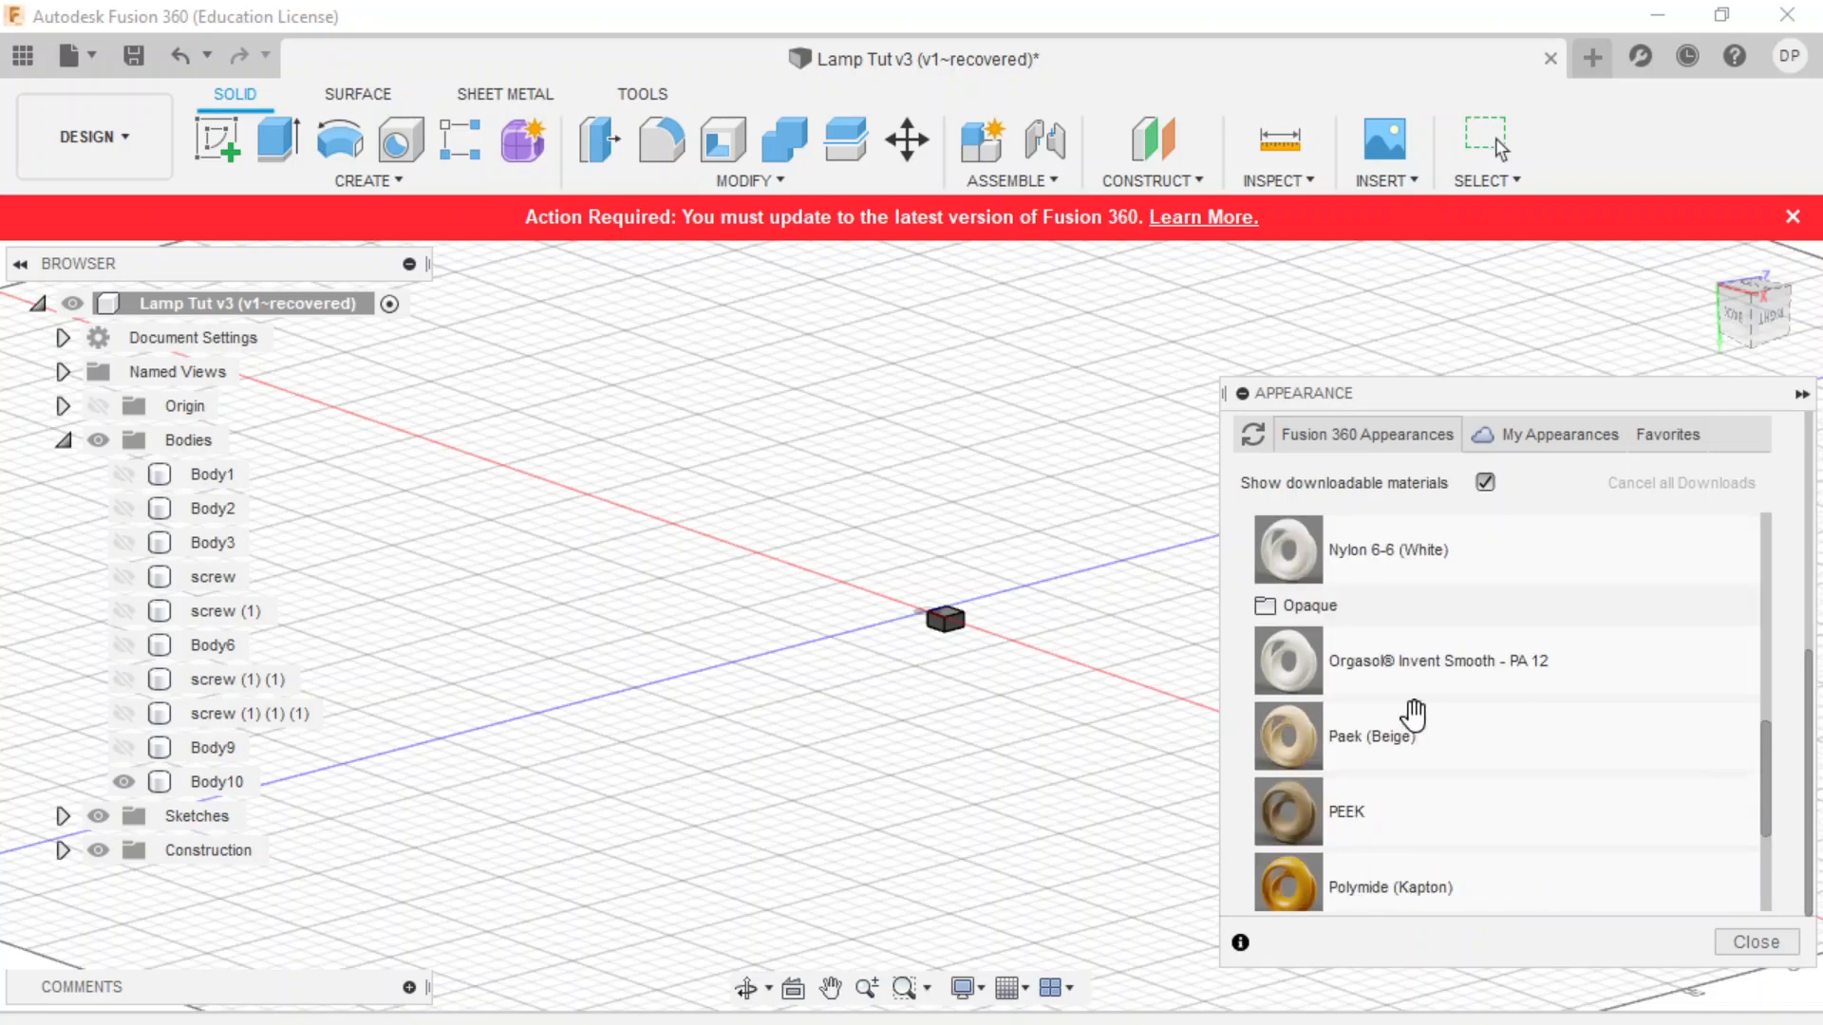
{"action": "scroll", "coordinate": [1412, 707], "scroll_direction": "up", "scroll_amount": 5}
{"action": "scroll", "coordinate": [1363, 725], "scroll_direction": "down", "scroll_amount": 8}
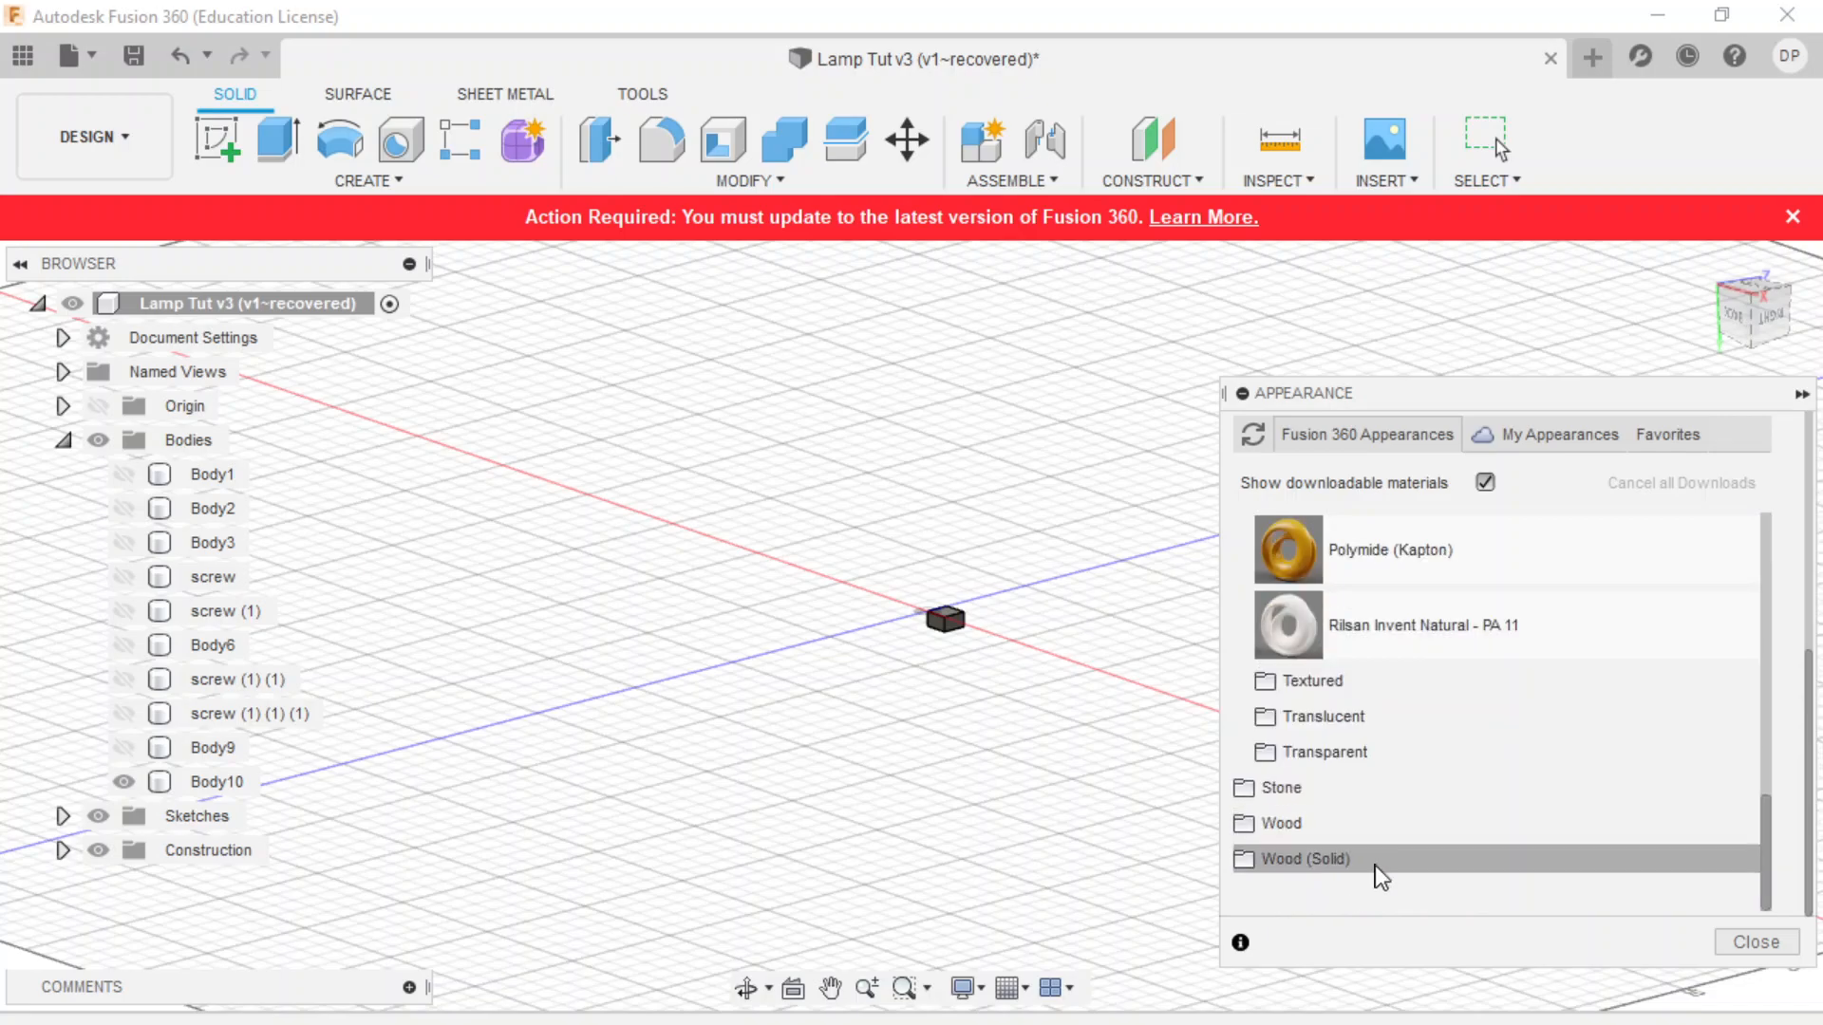
{"action": "left_click", "coordinate": [1357, 747]}
{"action": "scroll", "coordinate": [1412, 773], "scroll_direction": "down", "scroll_amount": 5}
{"action": "scroll", "coordinate": [1412, 781], "scroll_direction": "up", "scroll_amount": 2}
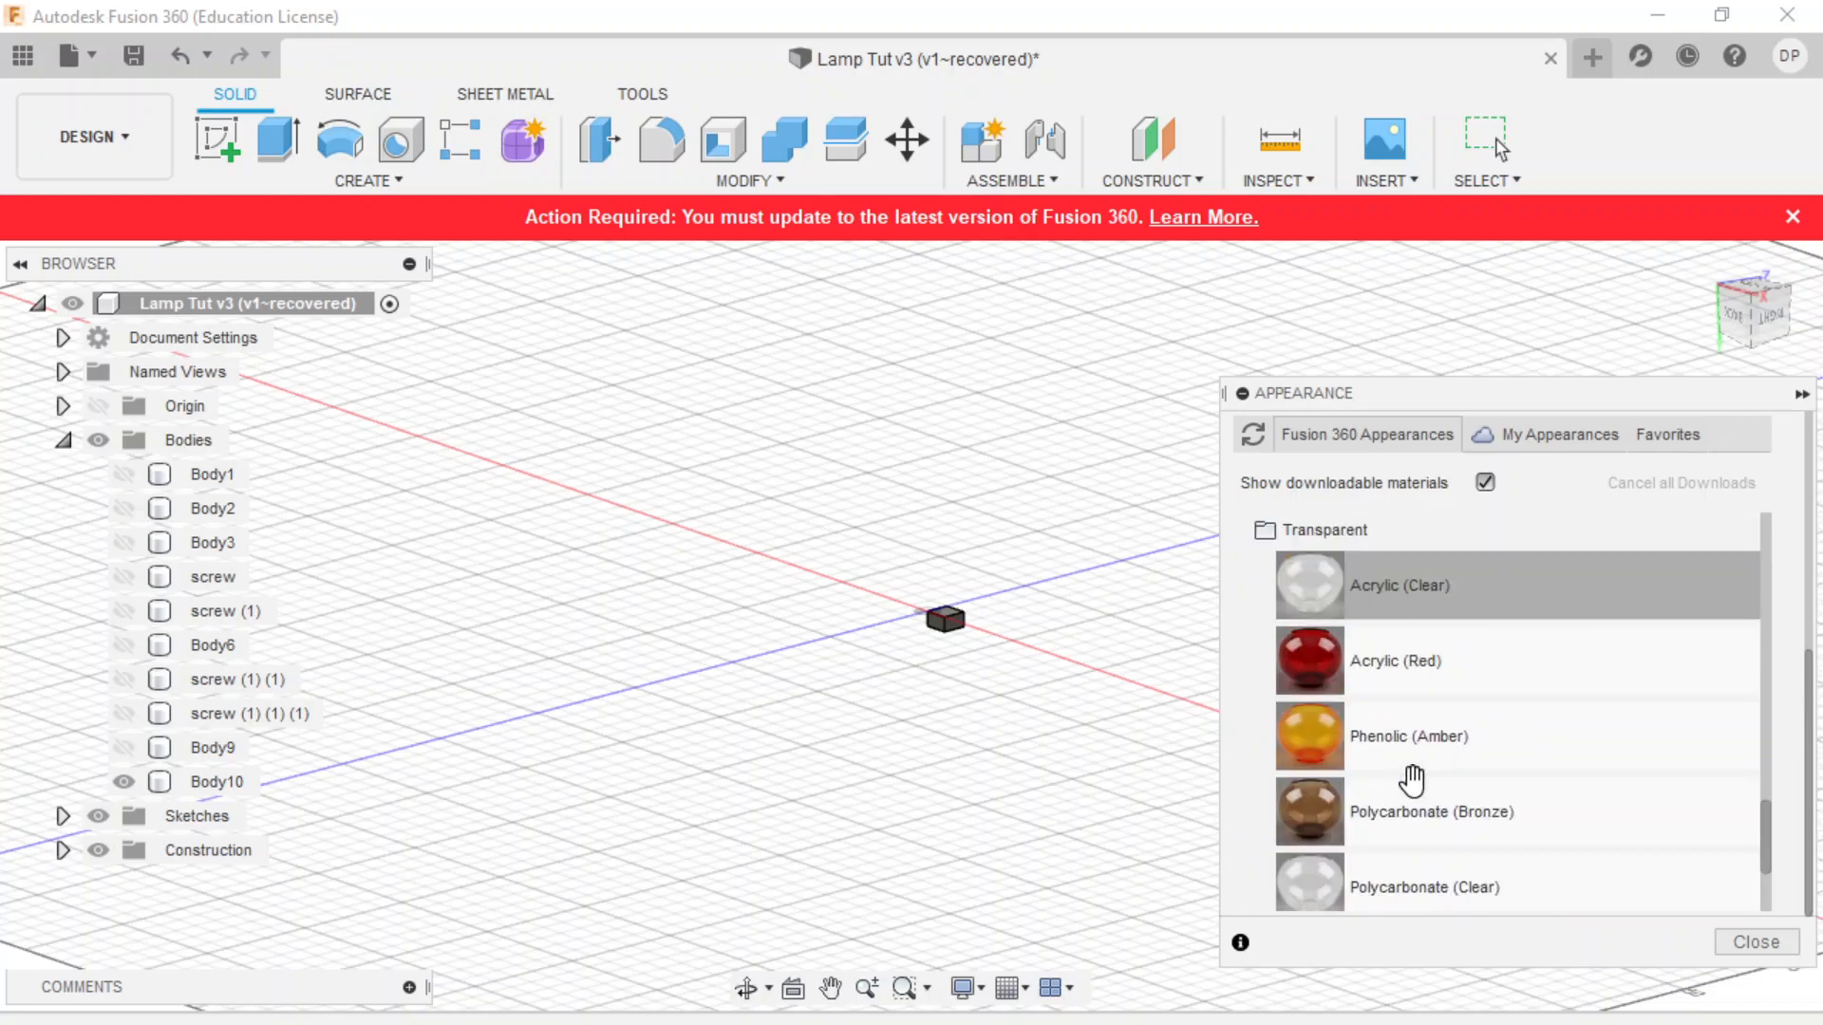
{"action": "left_click_drag", "start_coordinate": [1388, 593], "coordinate": [956, 625]}
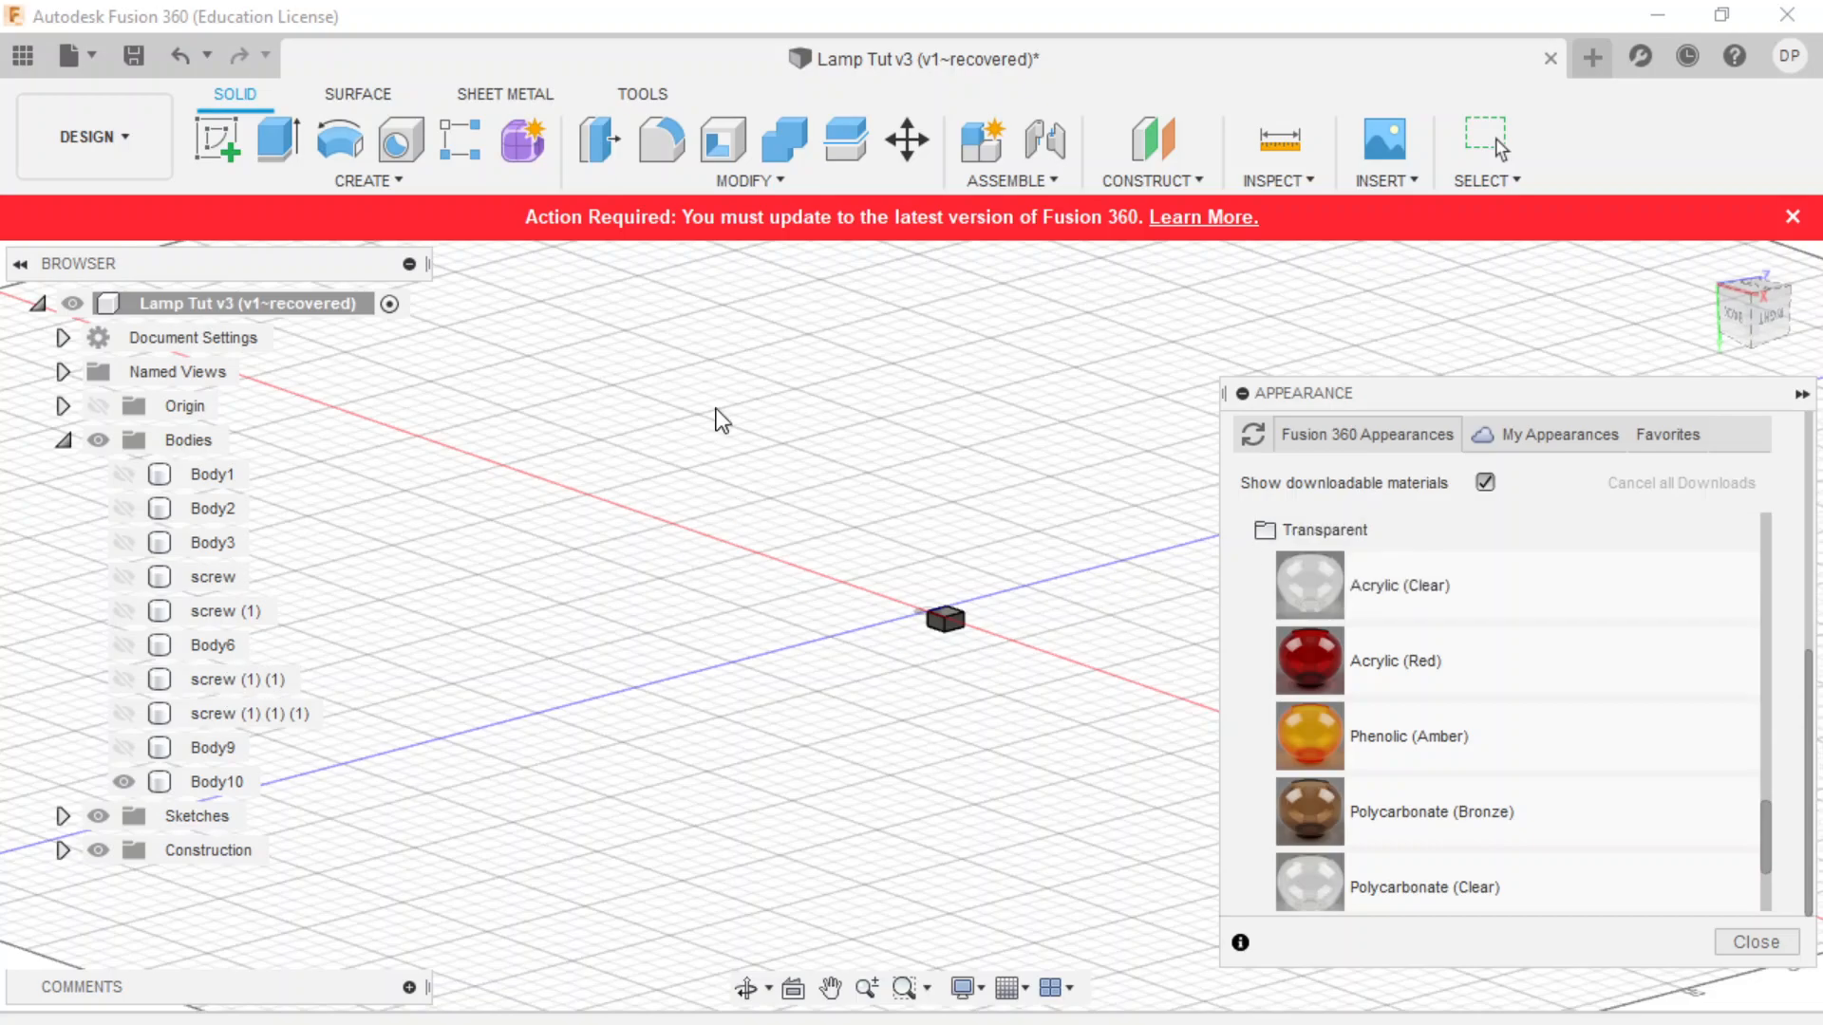
- Make all hidden bodies visible again except Body2, from Body9 up to Body1
{"action": "left_click", "coordinate": [124, 747]}
{"action": "left_click", "coordinate": [123, 713]}
{"action": "left_click", "coordinate": [123, 679]}
{"action": "left_click", "coordinate": [123, 645]}
{"action": "left_click", "coordinate": [123, 610]}
{"action": "left_click", "coordinate": [124, 576]}
{"action": "left_click", "coordinate": [123, 542]}
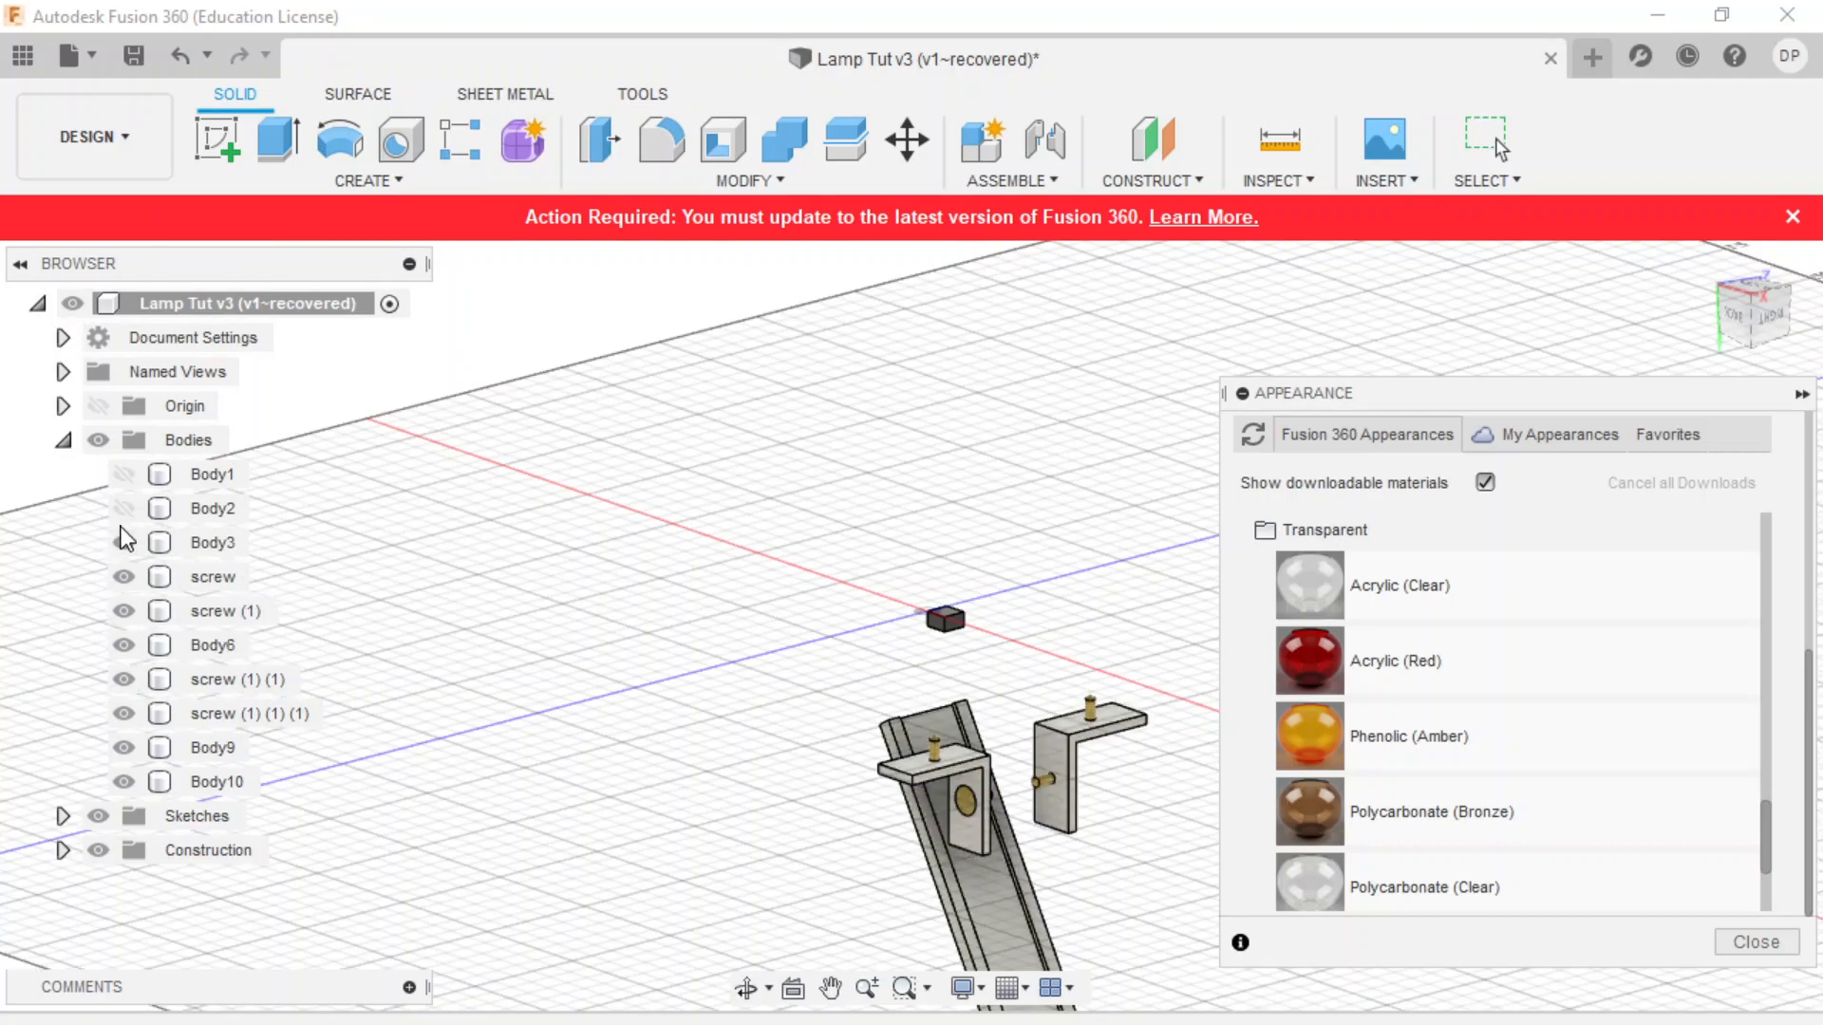
{"action": "left_click", "coordinate": [124, 508]}
{"action": "left_click", "coordinate": [124, 474]}
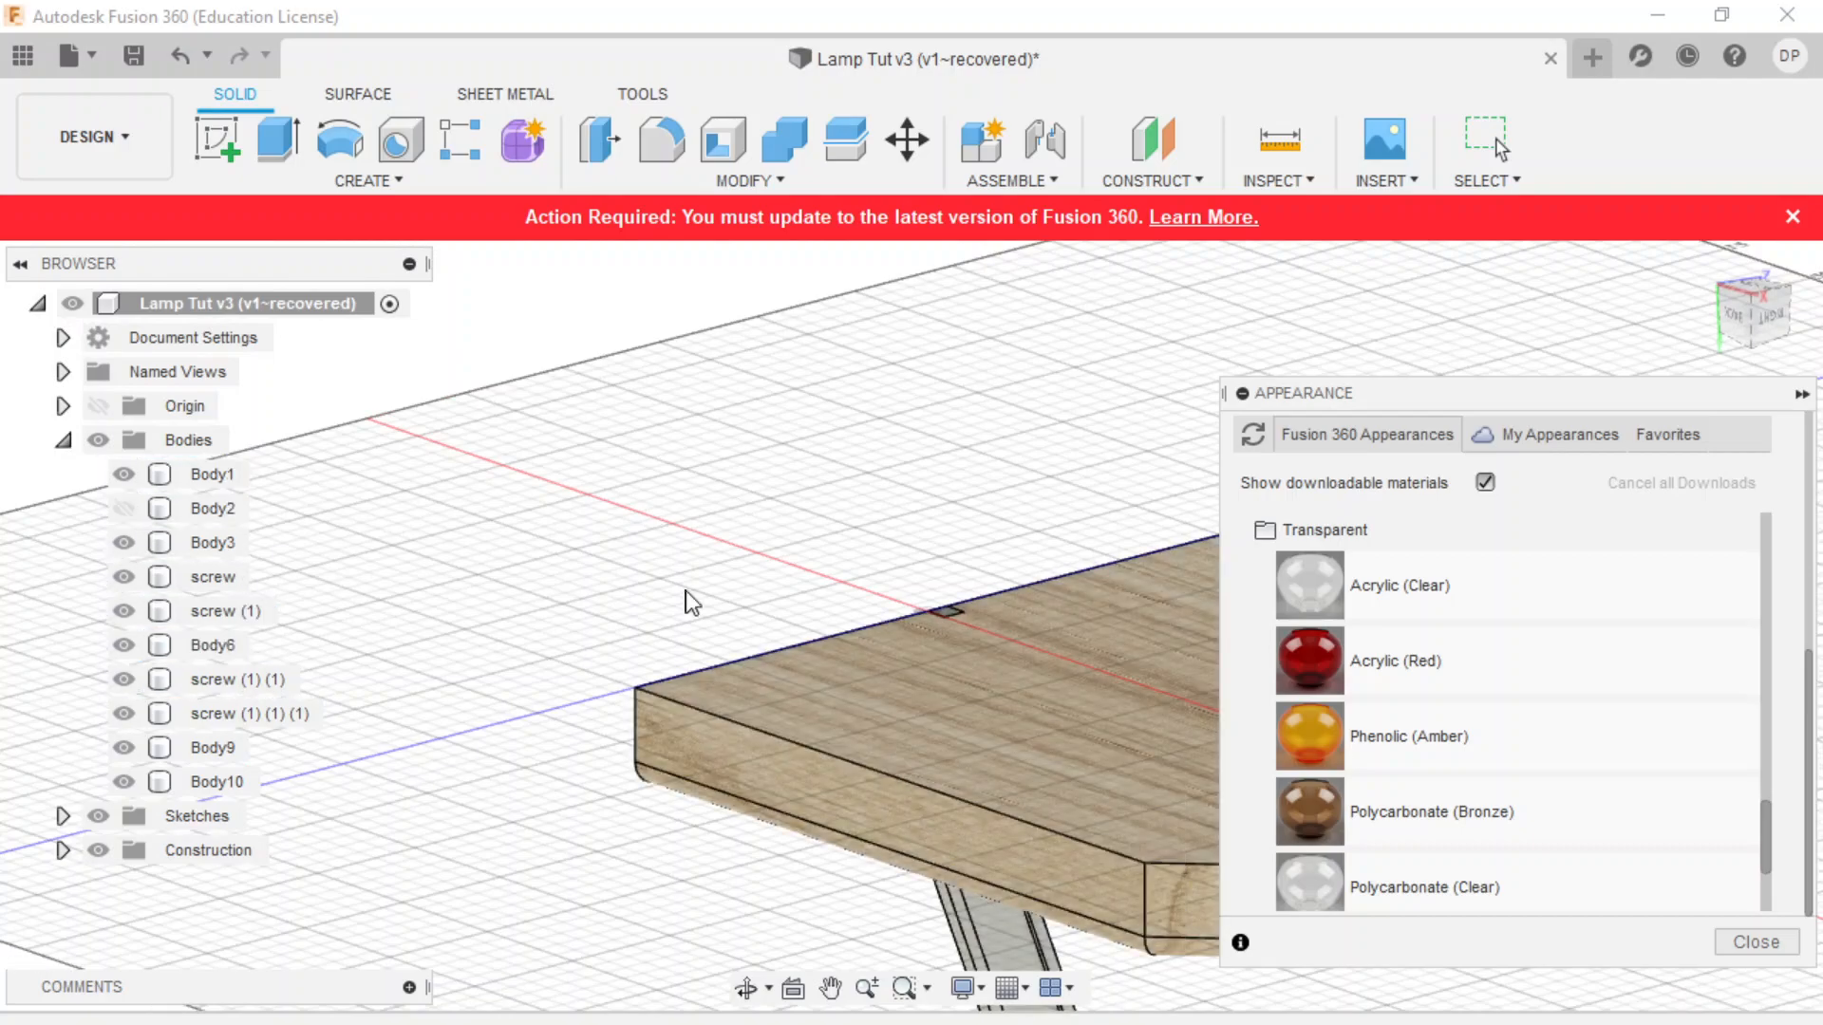
- Align Body10's exposed square face to the flat inner channel face at Body9's free end
{"action": "left_click", "coordinate": [204, 782]}
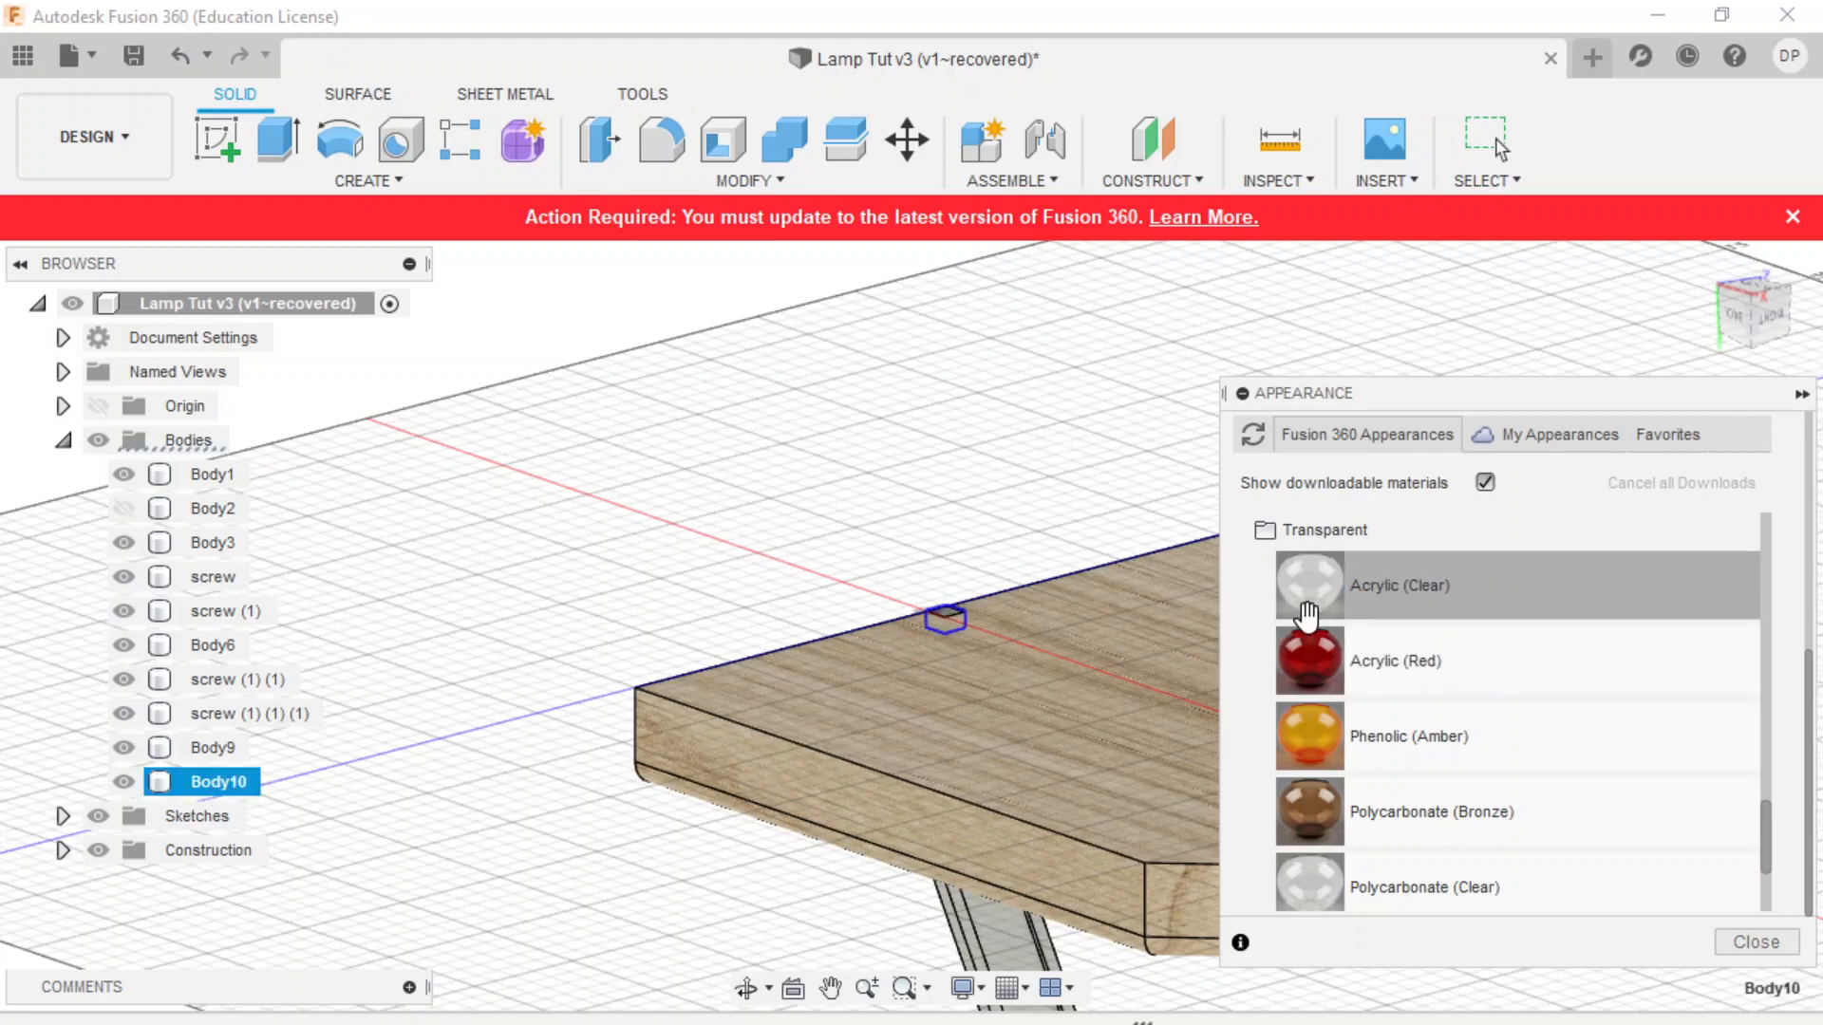
{"action": "left_click", "coordinate": [1801, 395]}
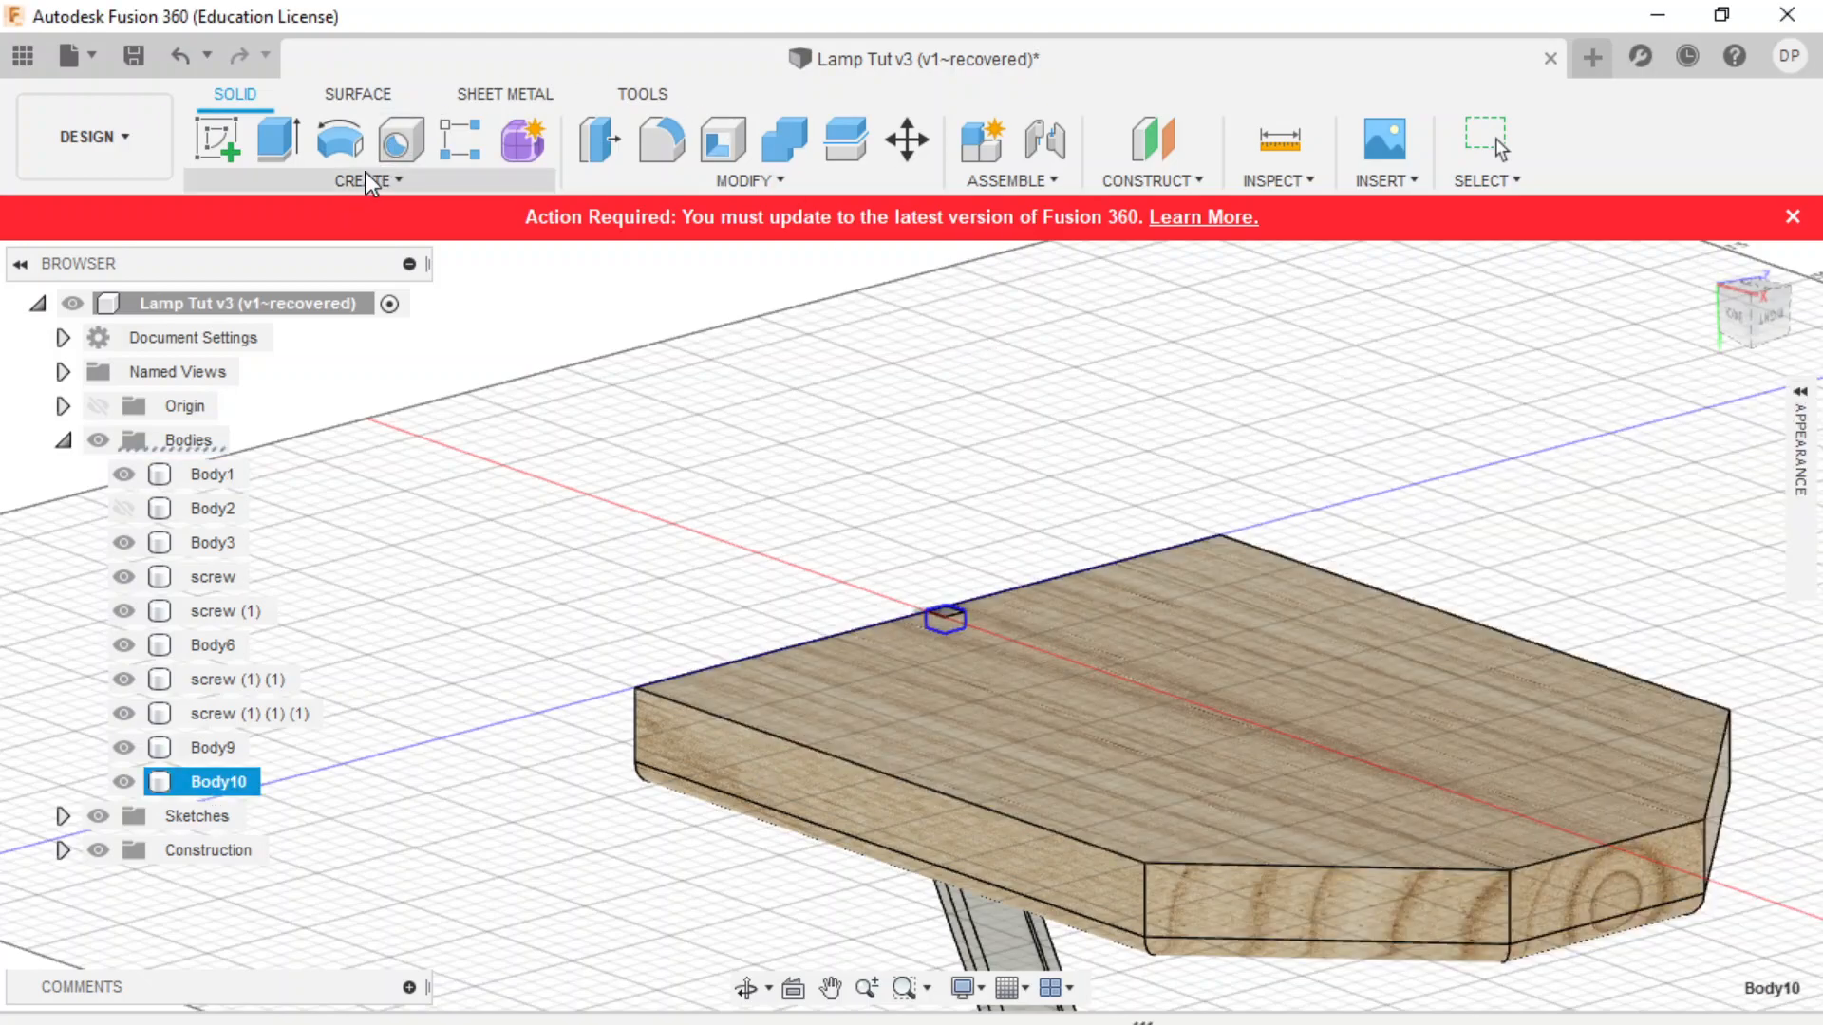
{"action": "left_click", "coordinate": [771, 179]}
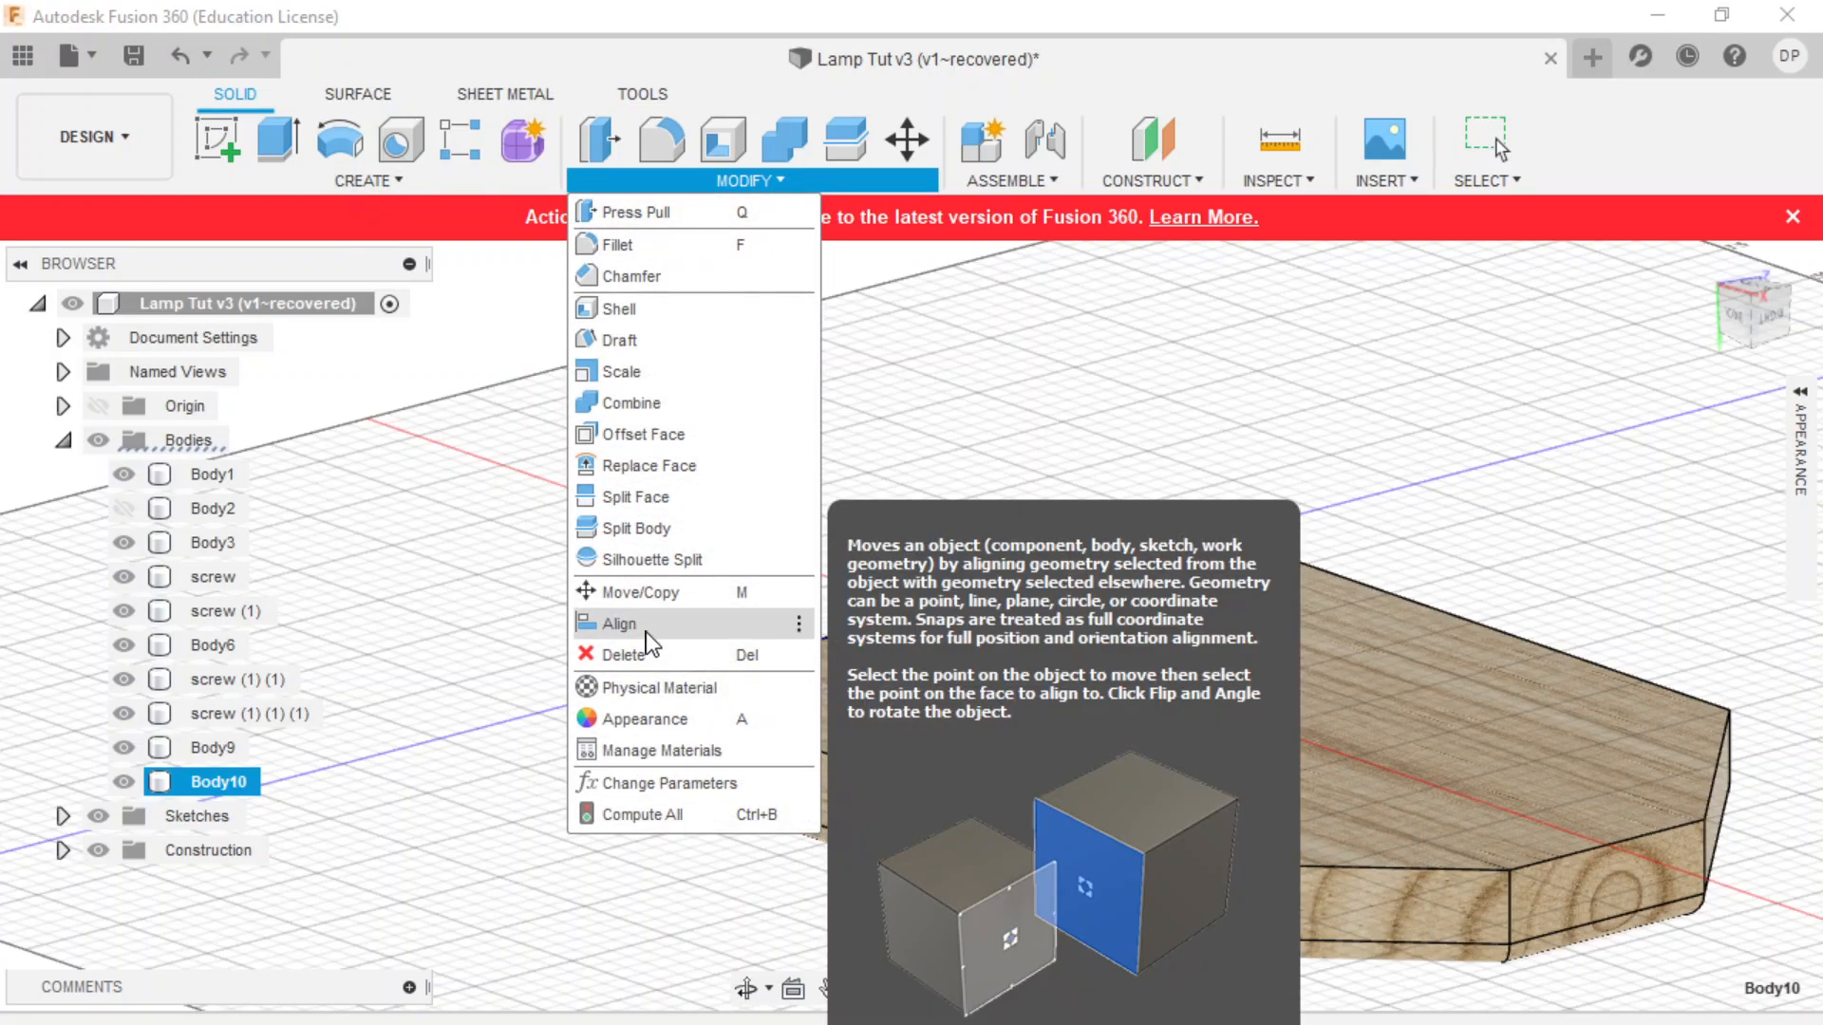
{"action": "left_click", "coordinate": [646, 629]}
{"action": "scroll", "coordinate": [949, 607], "scroll_direction": "up", "scroll_amount": 5}
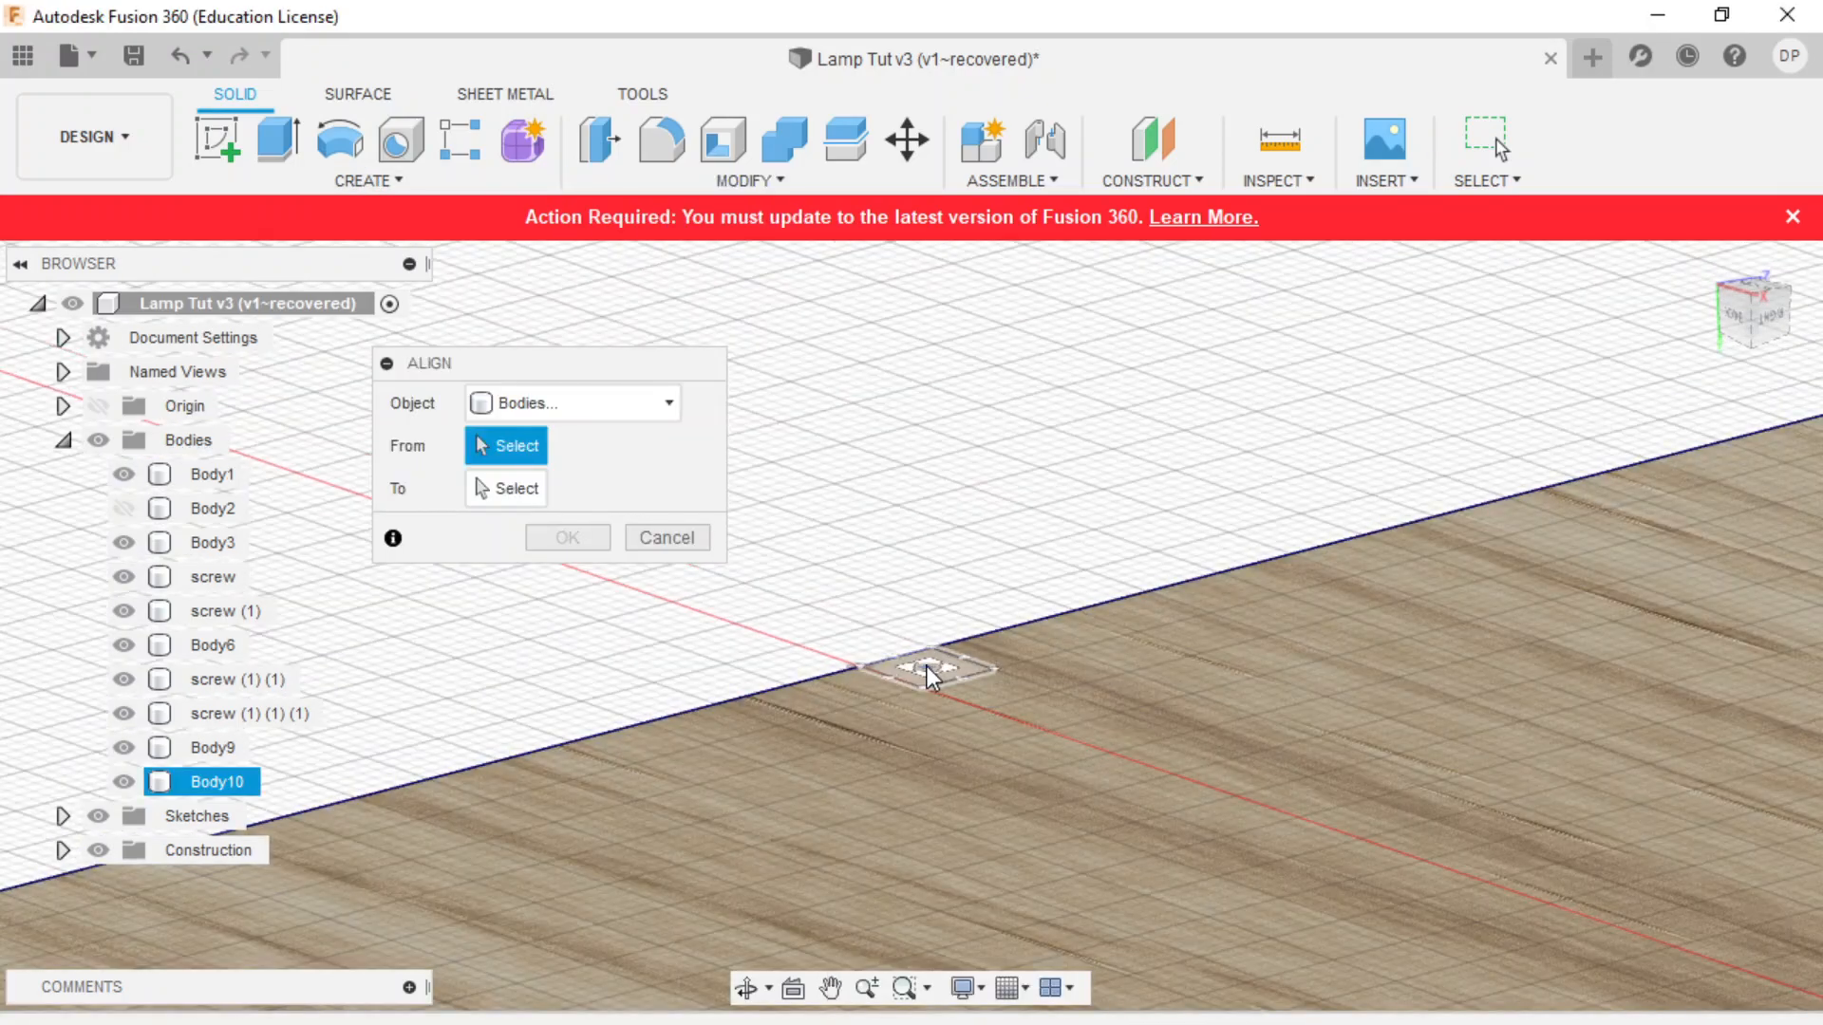
{"action": "left_click", "coordinate": [926, 666]}
{"action": "scroll", "coordinate": [950, 527], "scroll_direction": "down", "scroll_amount": 3}
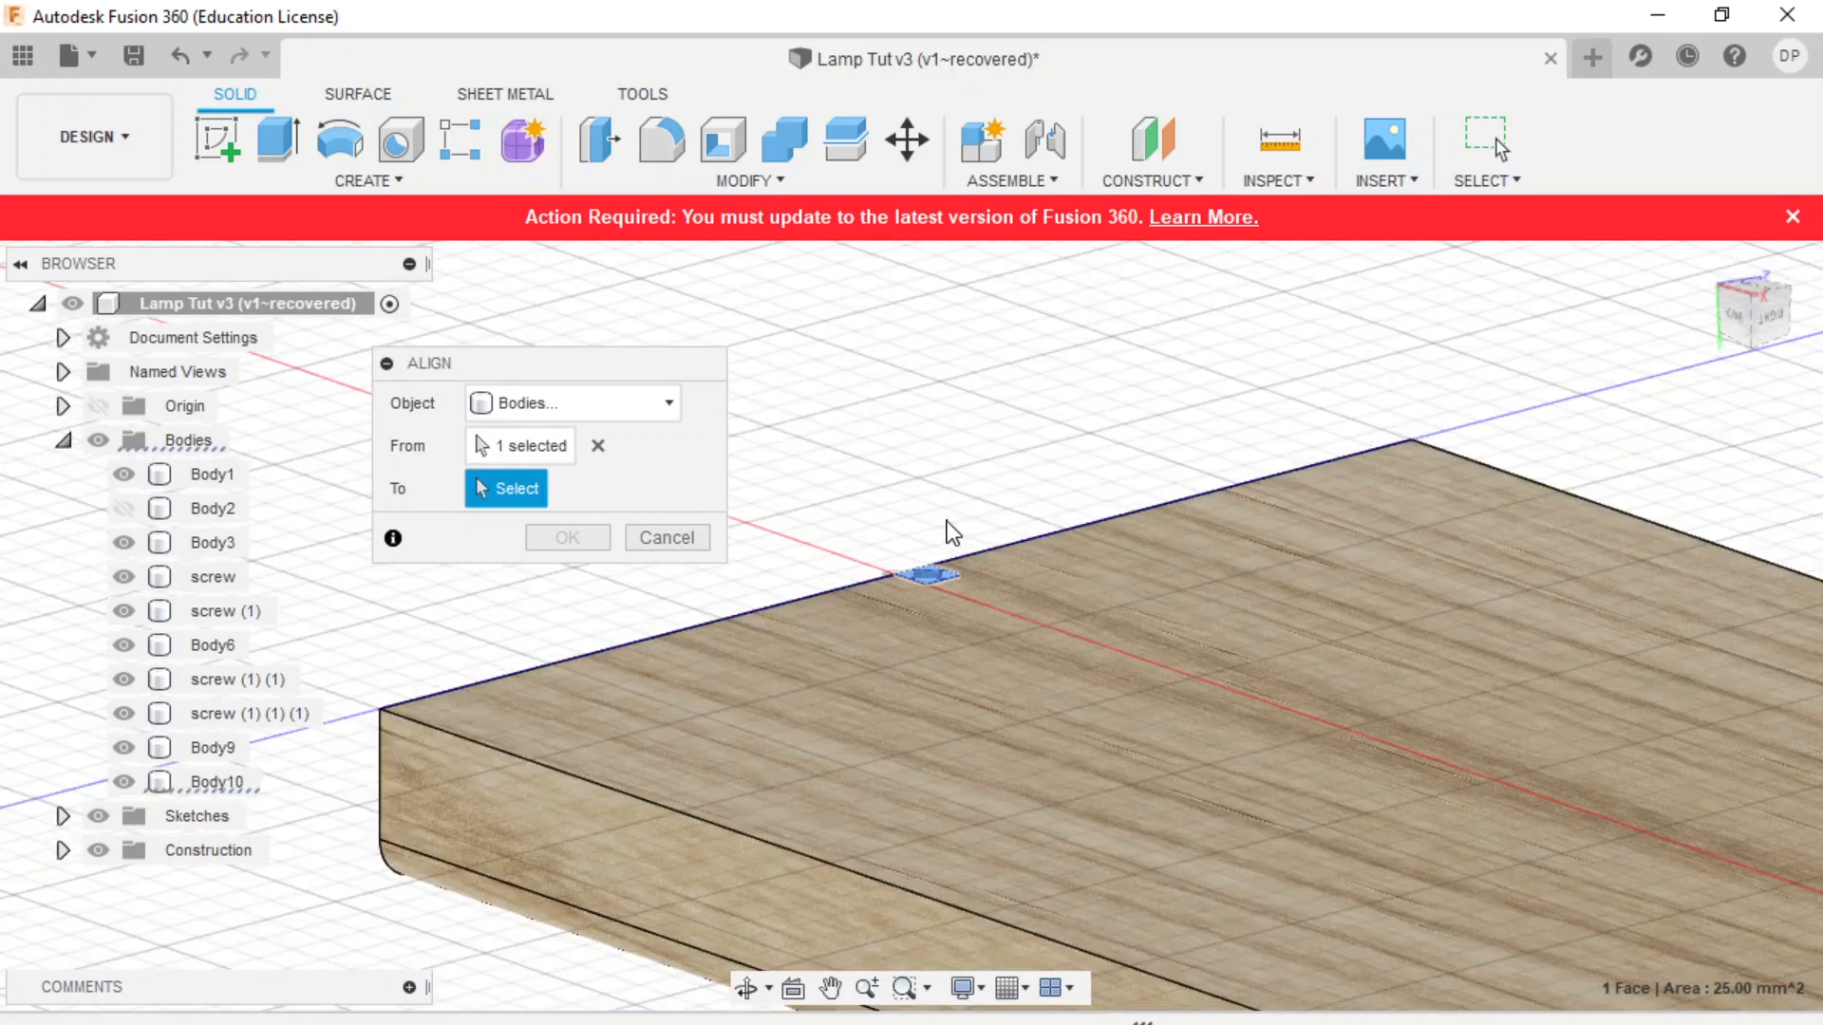
{"action": "scroll", "coordinate": [1035, 677], "scroll_direction": "down", "scroll_amount": 5}
{"action": "scroll", "coordinate": [1152, 813], "scroll_direction": "up", "scroll_amount": 3}
{"action": "scroll", "coordinate": [1174, 909], "scroll_direction": "up", "scroll_amount": 5}
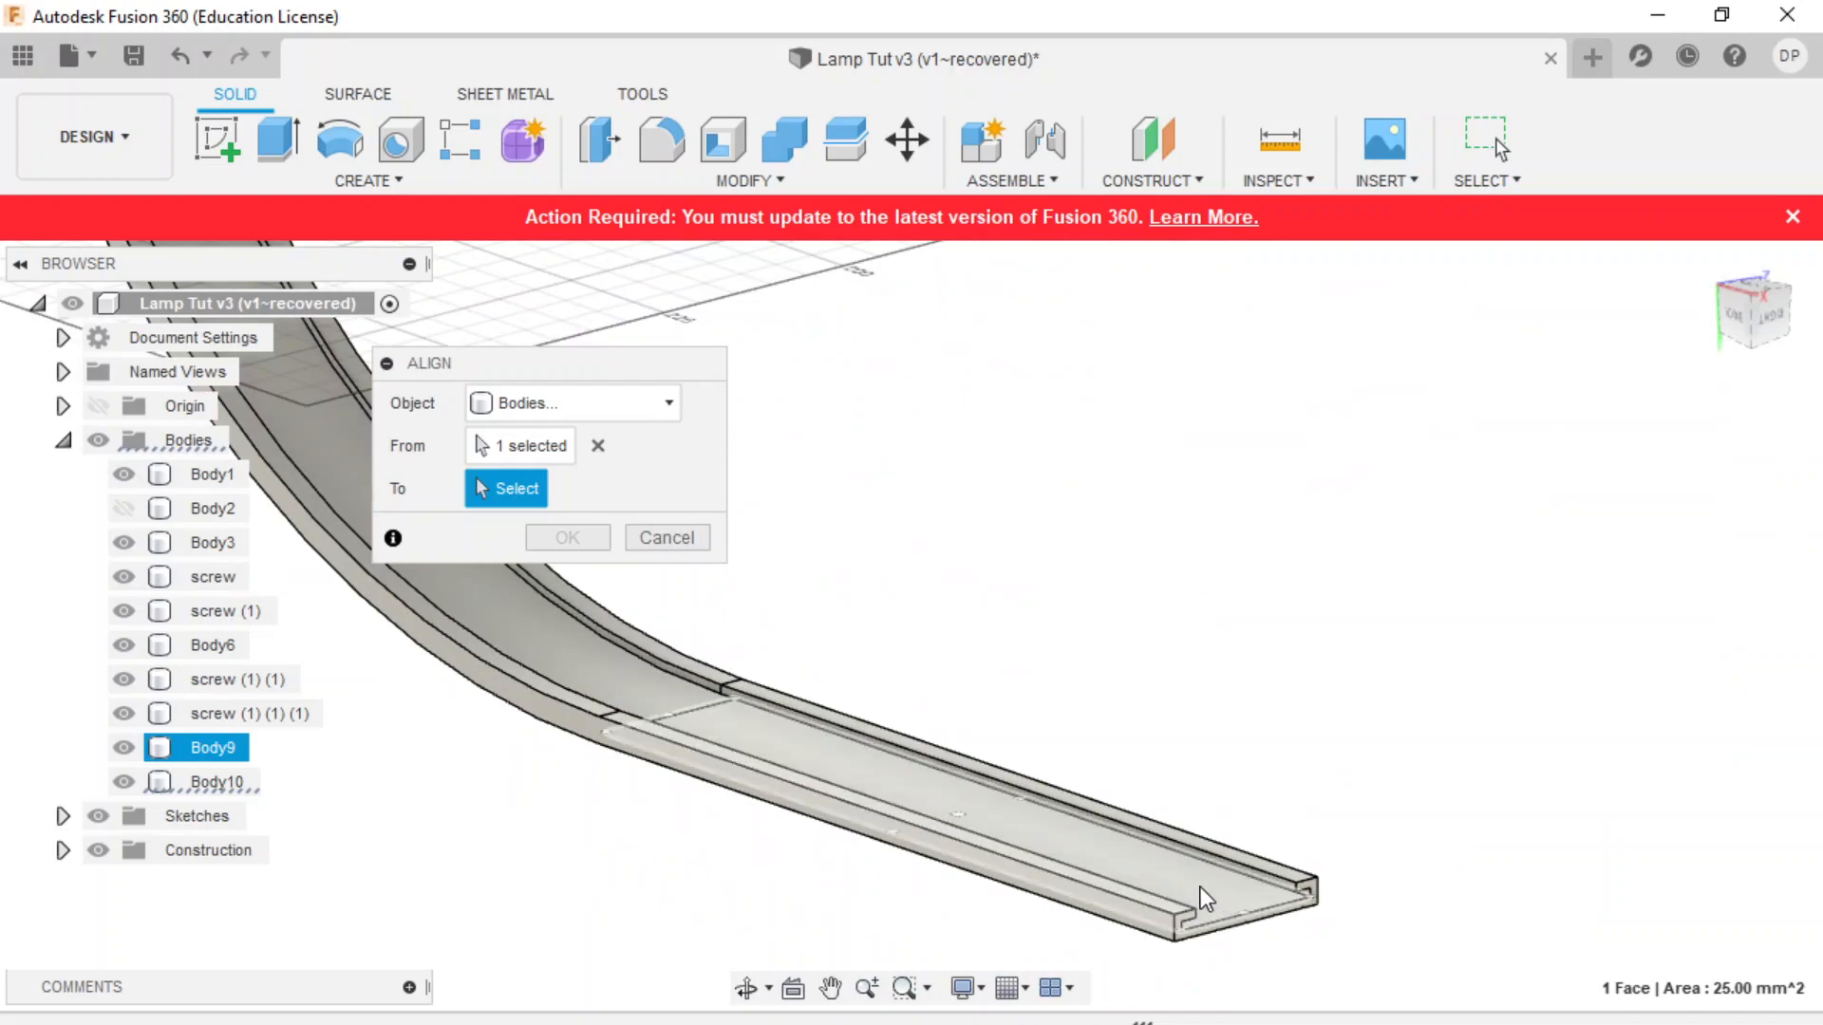
{"action": "left_click", "coordinate": [1199, 887]}
- Flip the direction of Body10's alignment and accept it
{"action": "scroll", "coordinate": [959, 866], "scroll_direction": "down", "scroll_amount": 5}
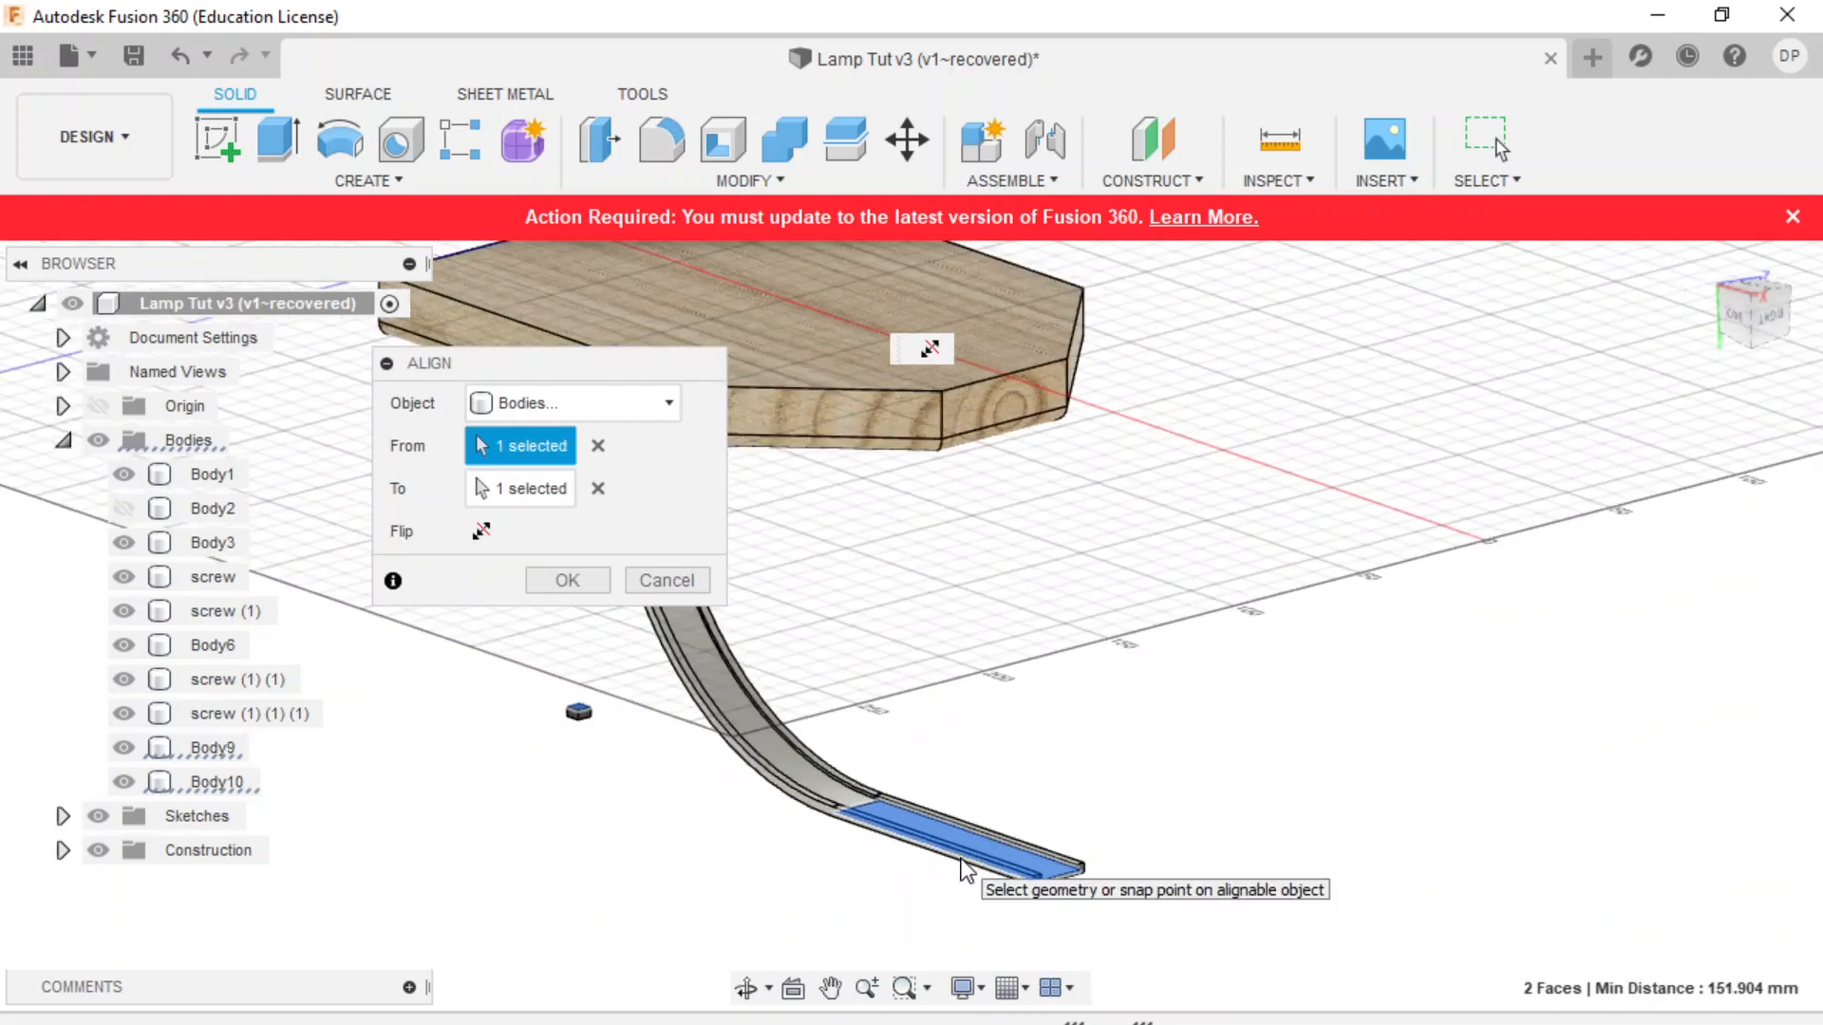
{"action": "scroll", "coordinate": [579, 740], "scroll_direction": "up", "scroll_amount": 5}
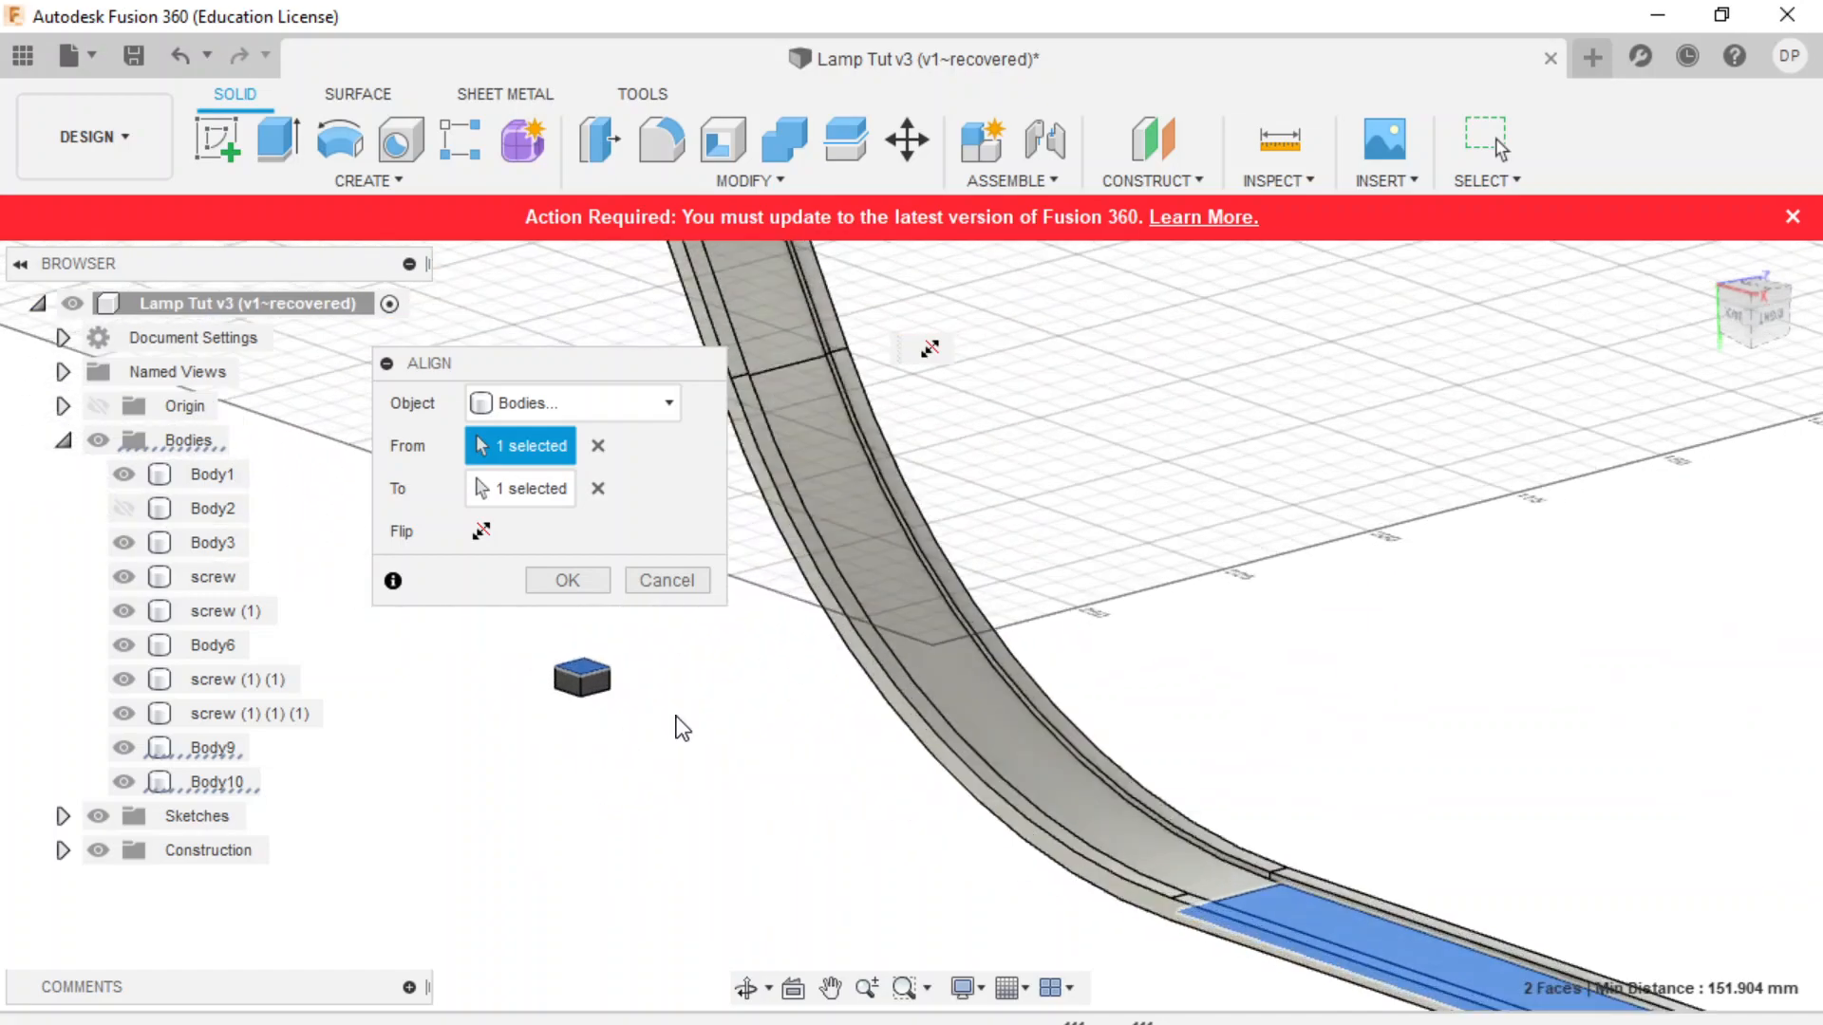
{"action": "left_click", "coordinate": [1732, 313]}
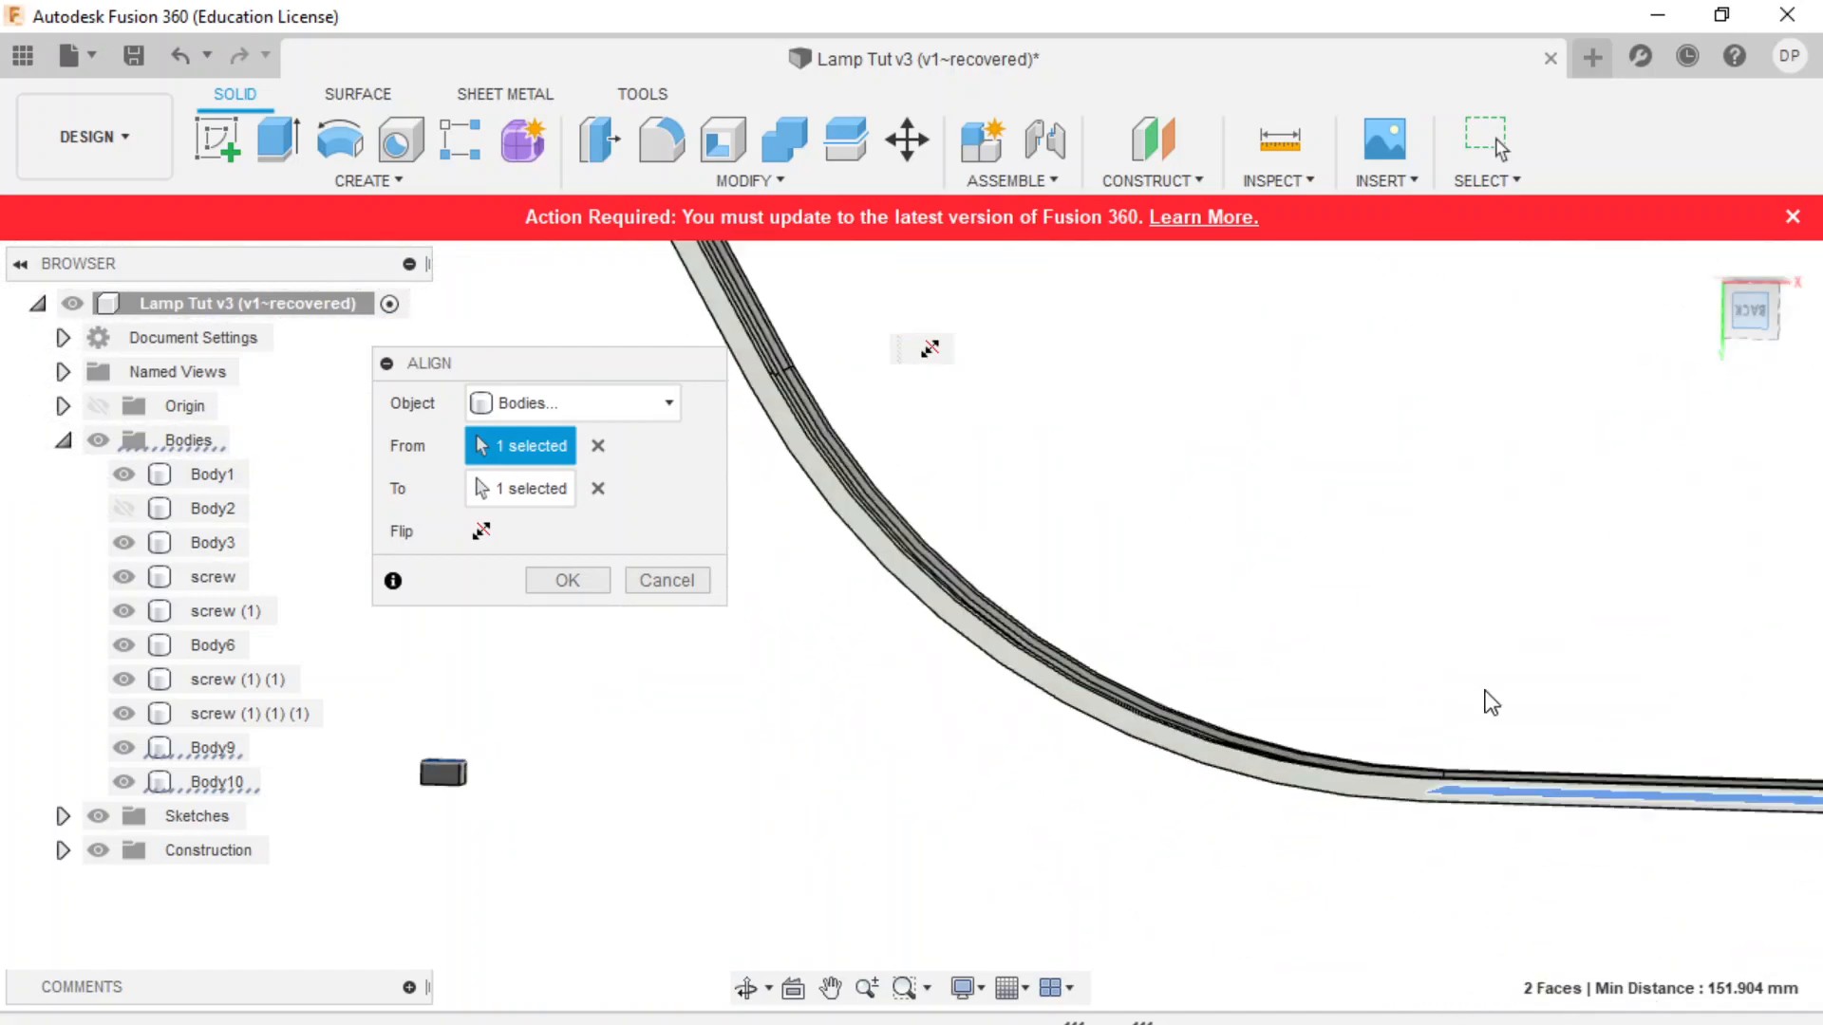
{"action": "left_click", "coordinate": [476, 537]}
{"action": "left_click", "coordinate": [567, 578]}
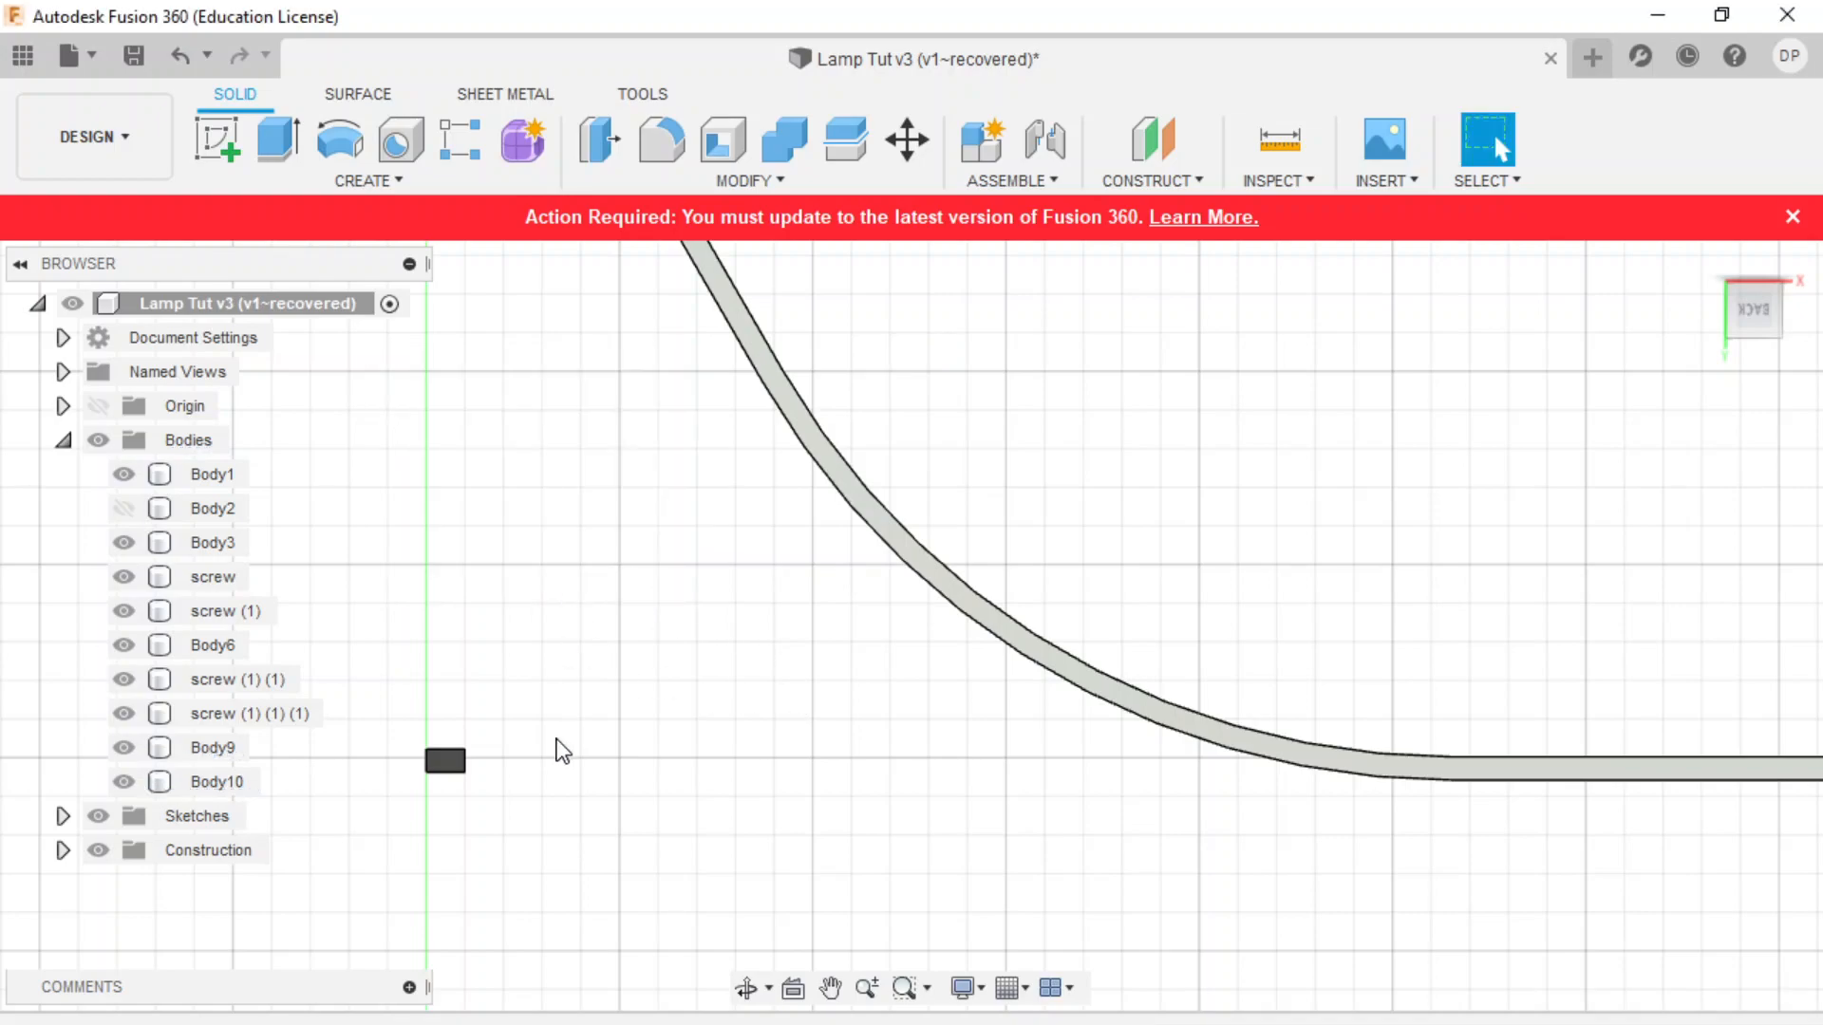
- Move Body10 -155 mm along X, onto the straight end section of the lamp arm
{"action": "left_click", "coordinate": [451, 770]}
{"action": "left_click", "coordinate": [907, 140]}
{"action": "left_click", "coordinate": [446, 760]}
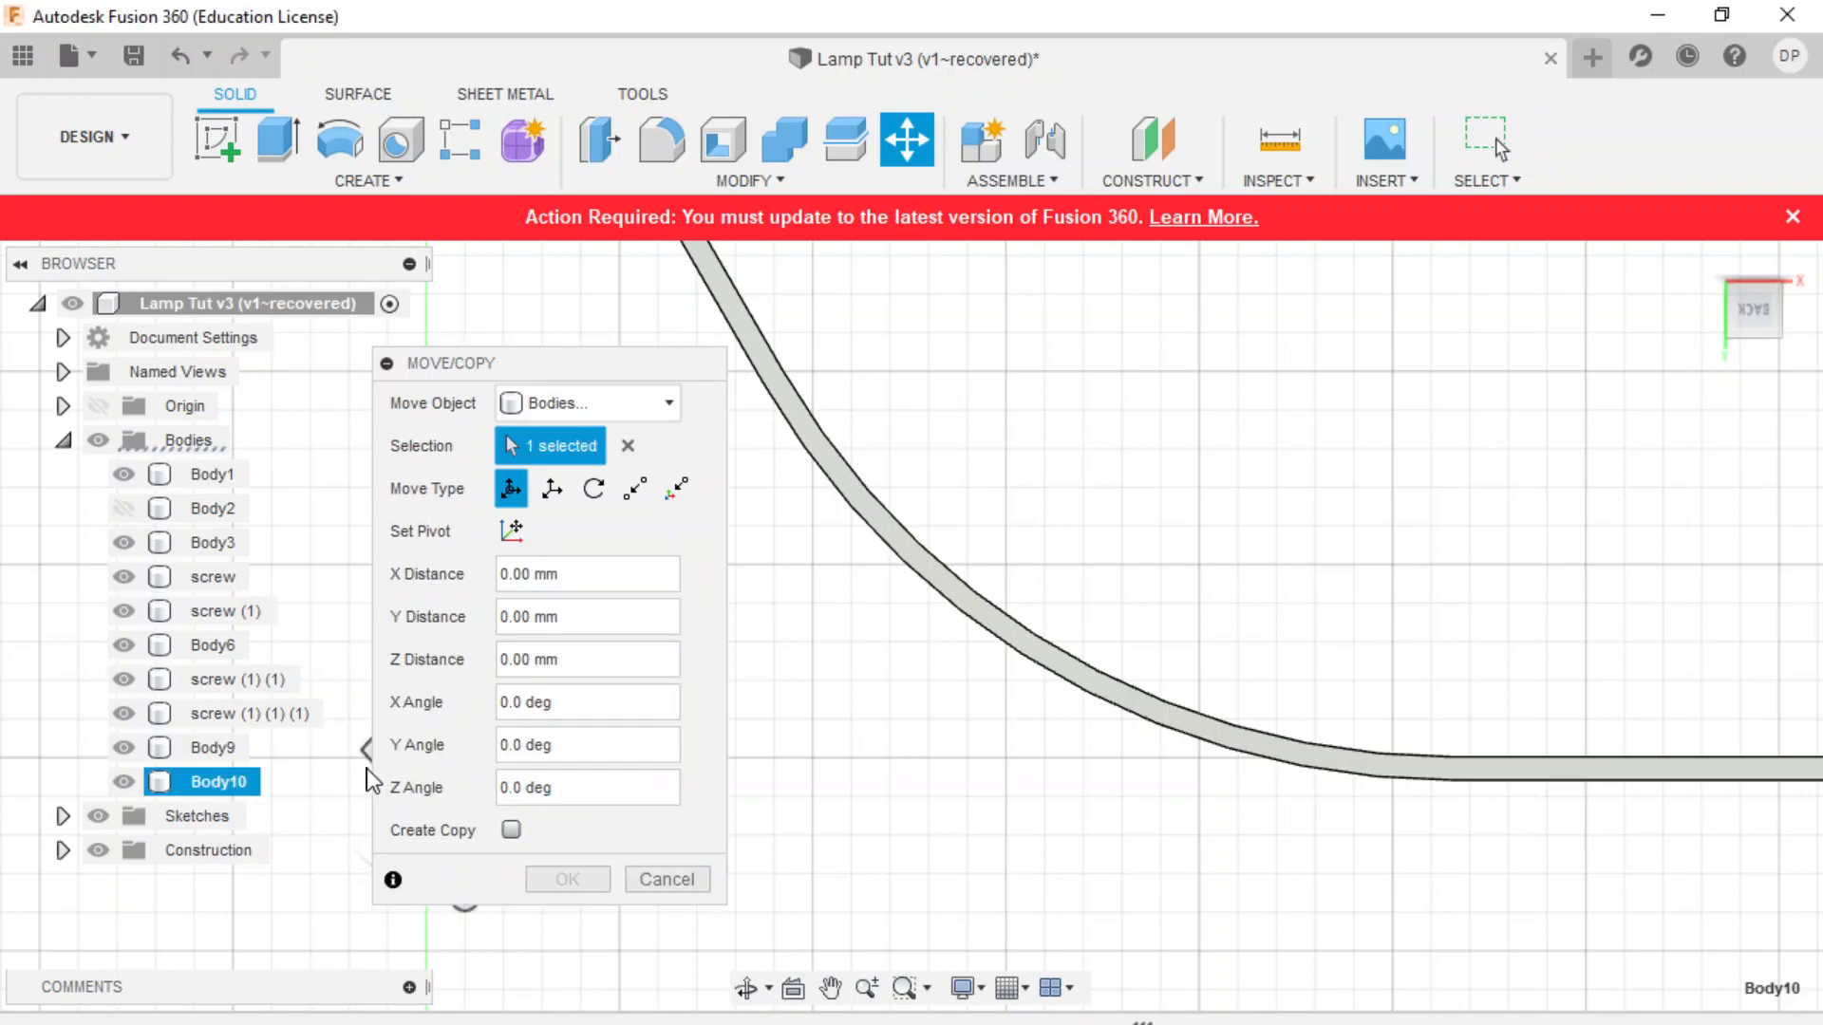
{"action": "left_click_drag", "start_coordinate": [593, 373], "coordinate": [1061, 344]}
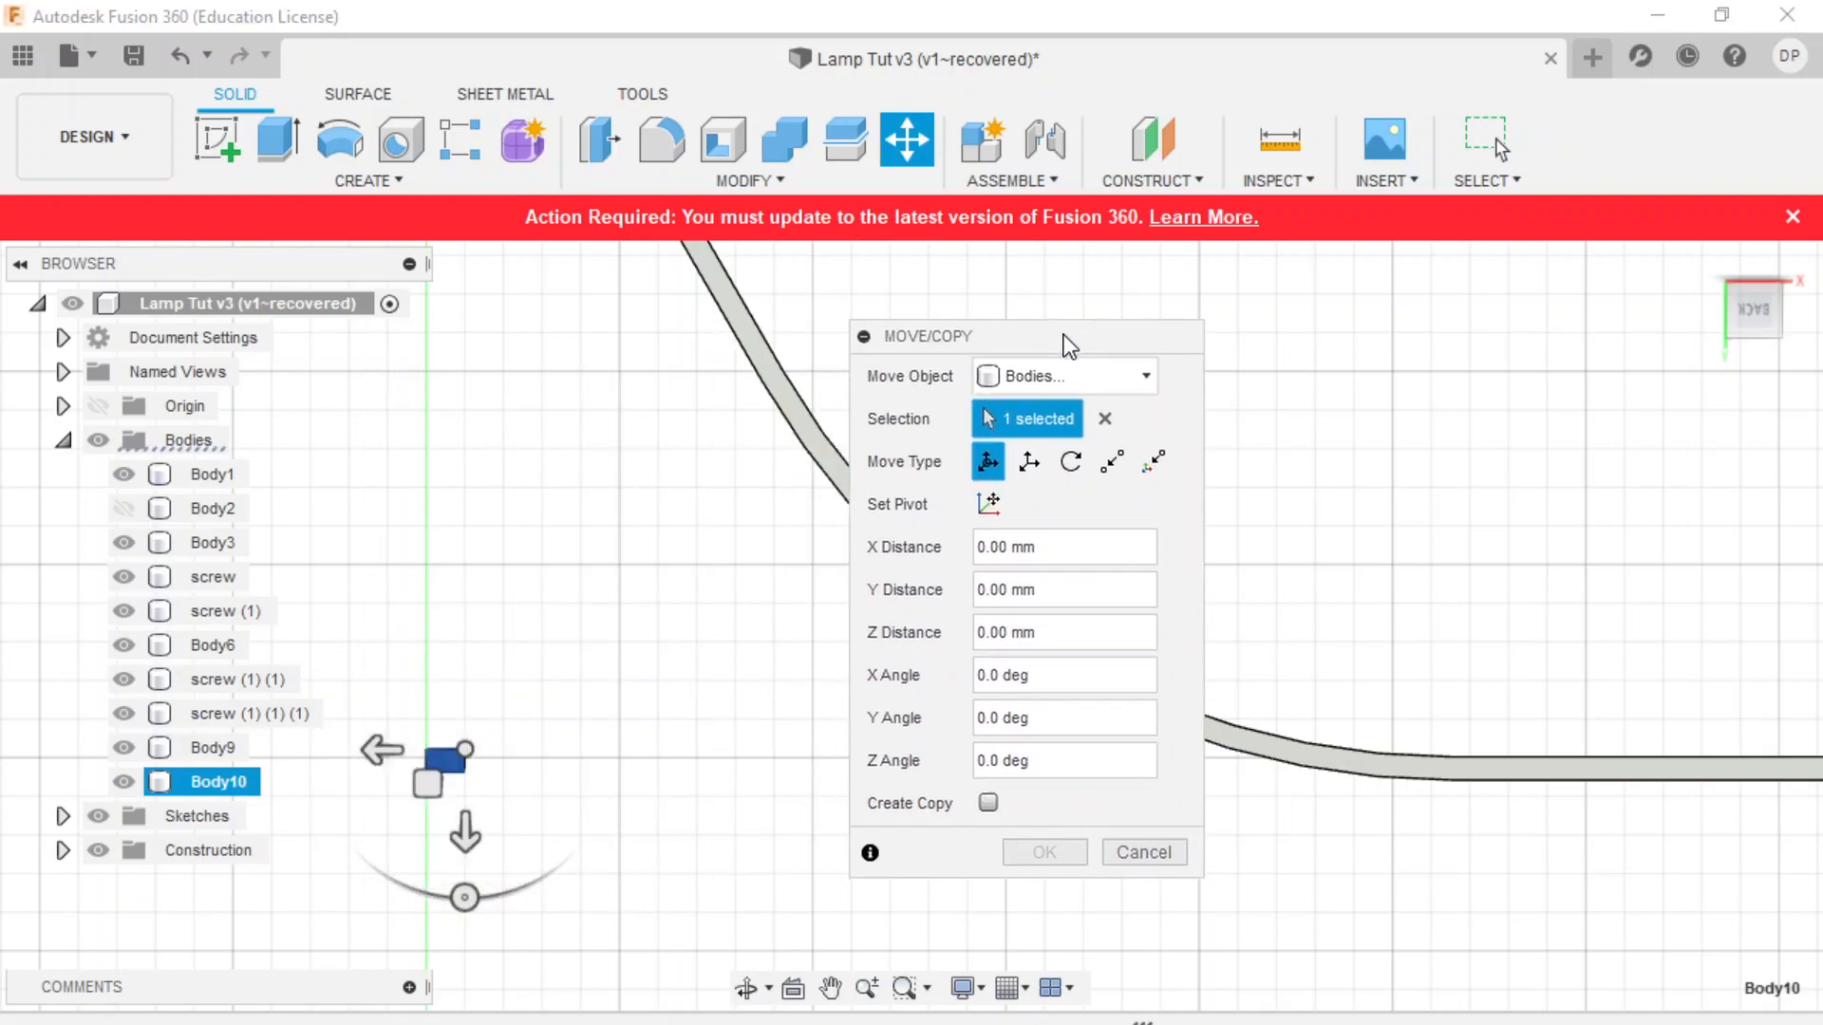
{"action": "left_click_drag", "start_coordinate": [408, 750], "coordinate": [1572, 763]}
{"action": "scroll", "coordinate": [596, 855], "scroll_direction": "down", "scroll_amount": 2}
{"action": "scroll", "coordinate": [1408, 810], "scroll_direction": "down", "scroll_amount": 2}
{"action": "scroll", "coordinate": [1453, 824], "scroll_direction": "up", "scroll_amount": 4}
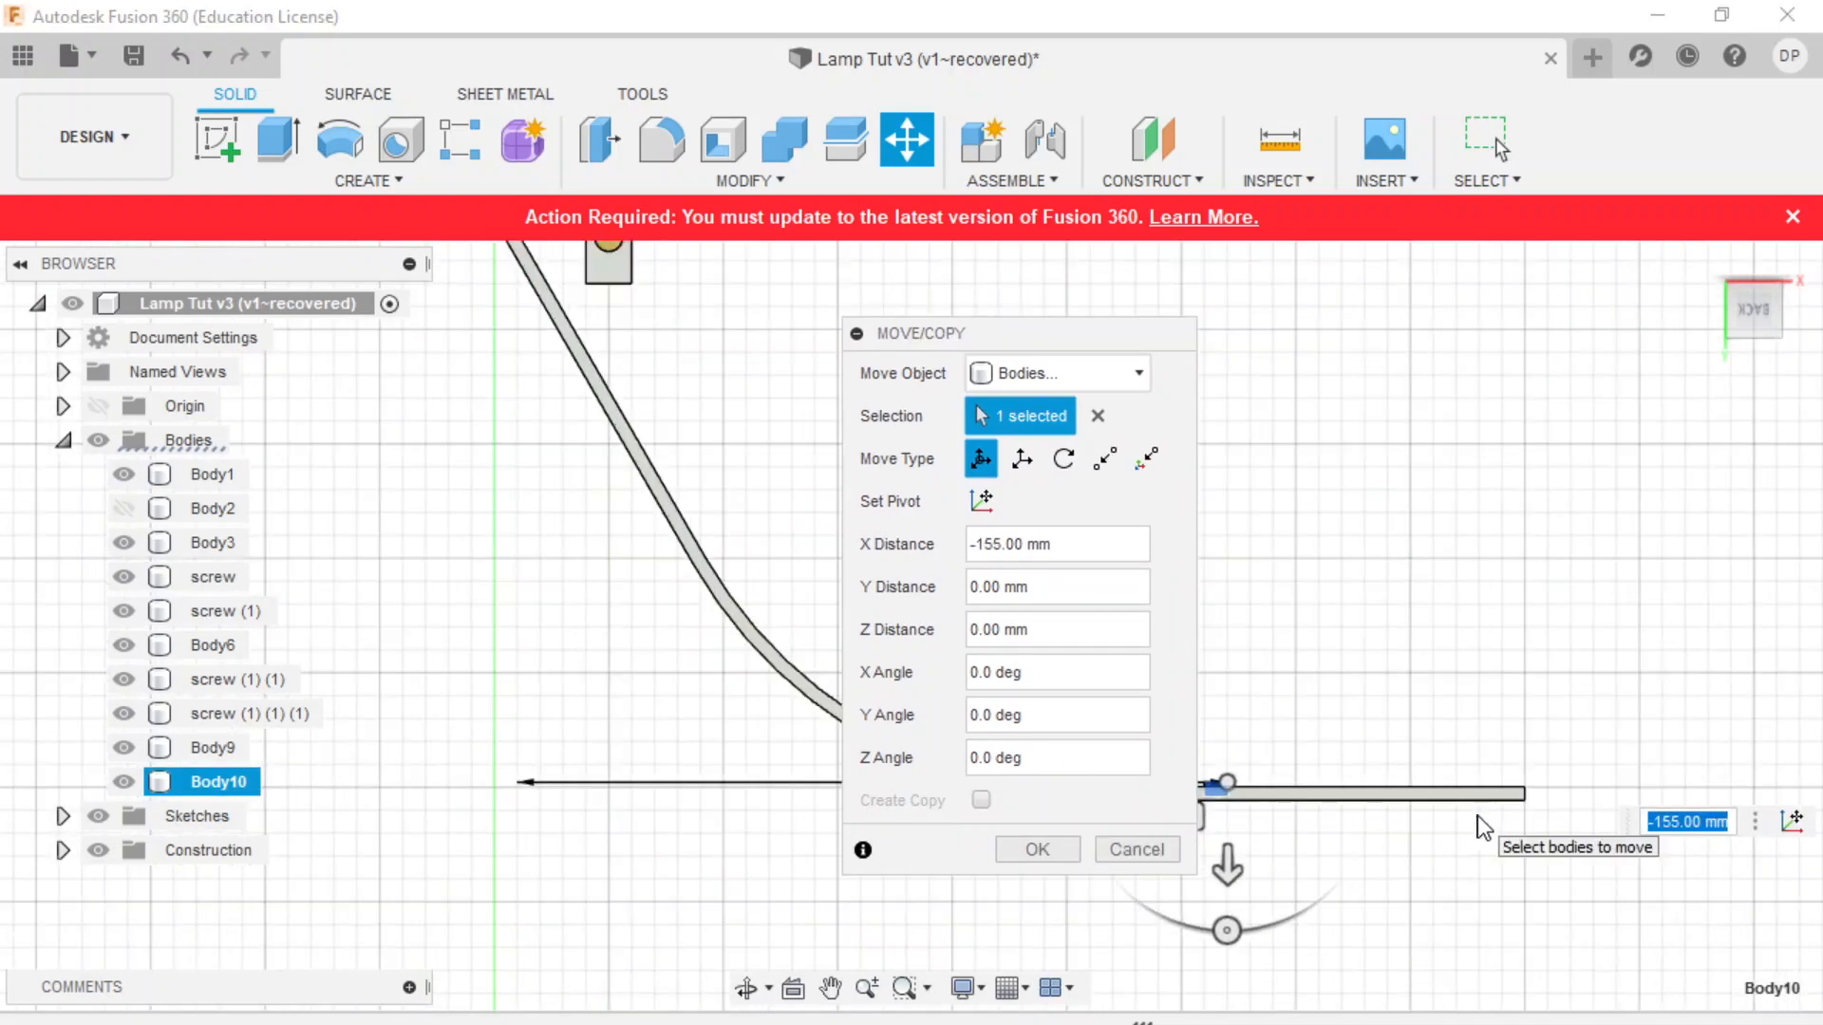
{"action": "scroll", "coordinate": [659, 771], "scroll_direction": "down", "scroll_amount": 1}
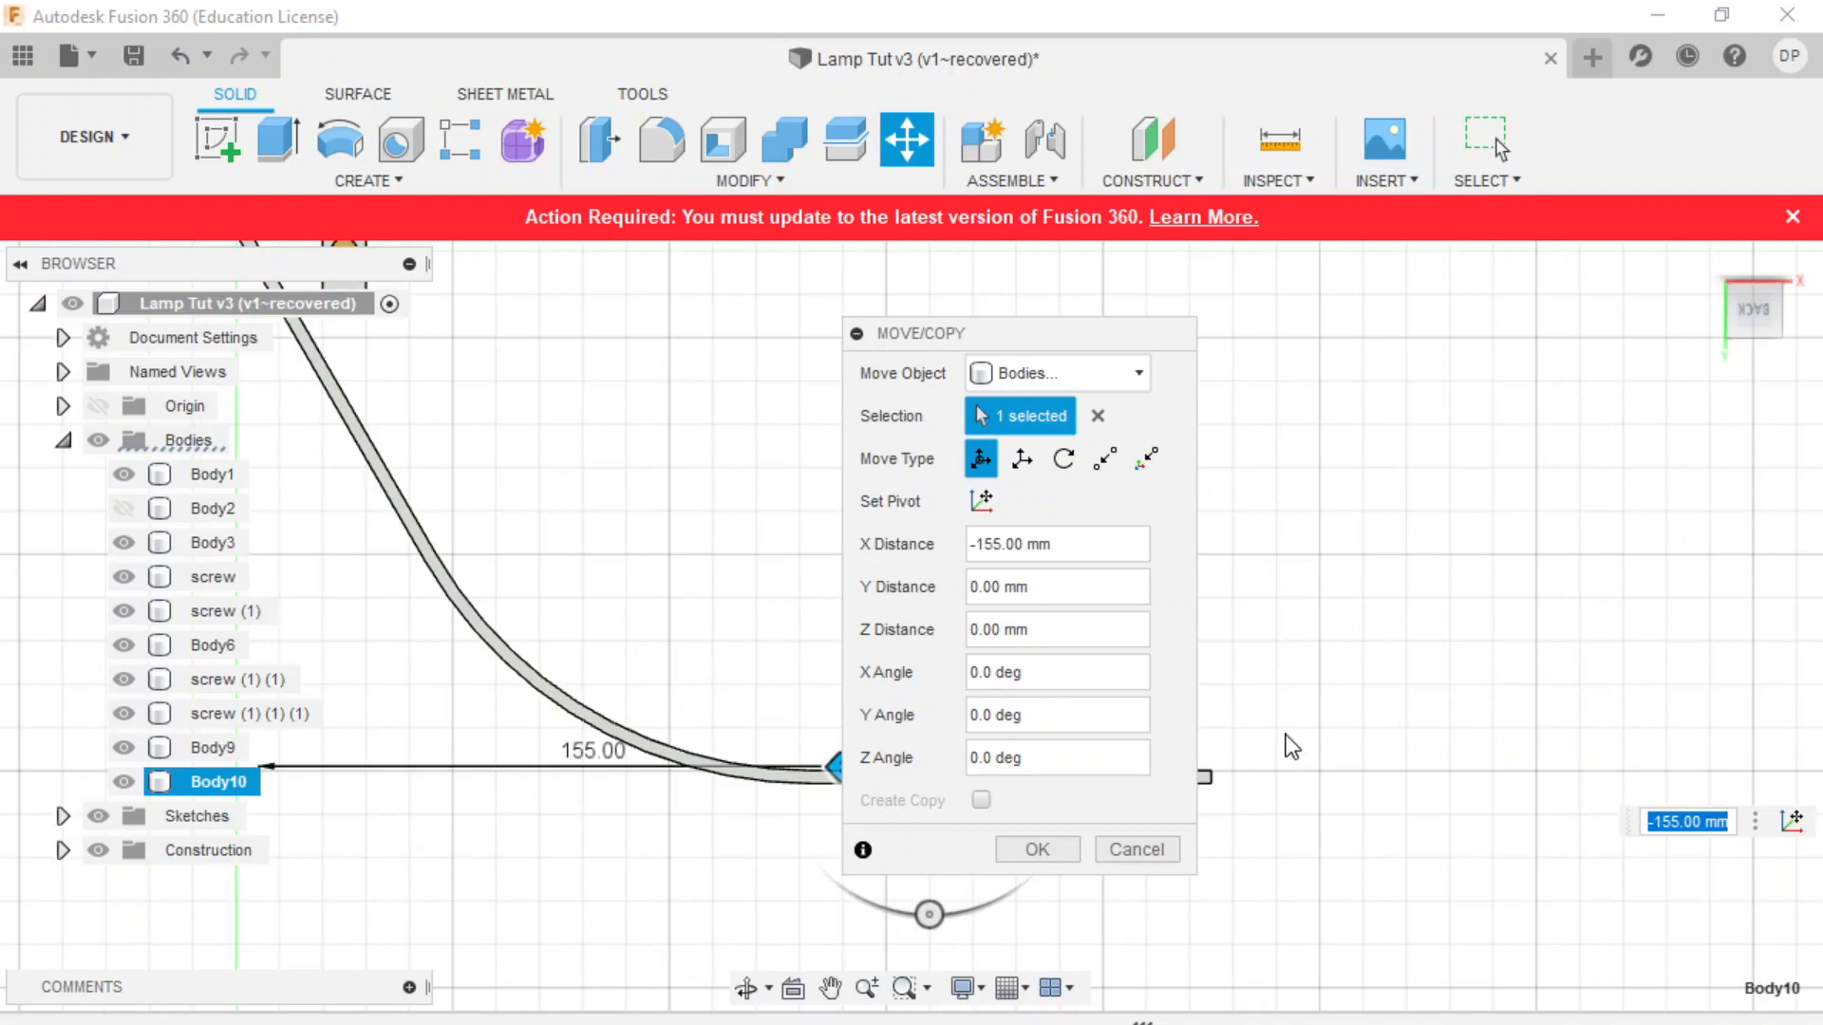
{"action": "scroll", "coordinate": [1296, 745], "scroll_direction": "up", "scroll_amount": 3}
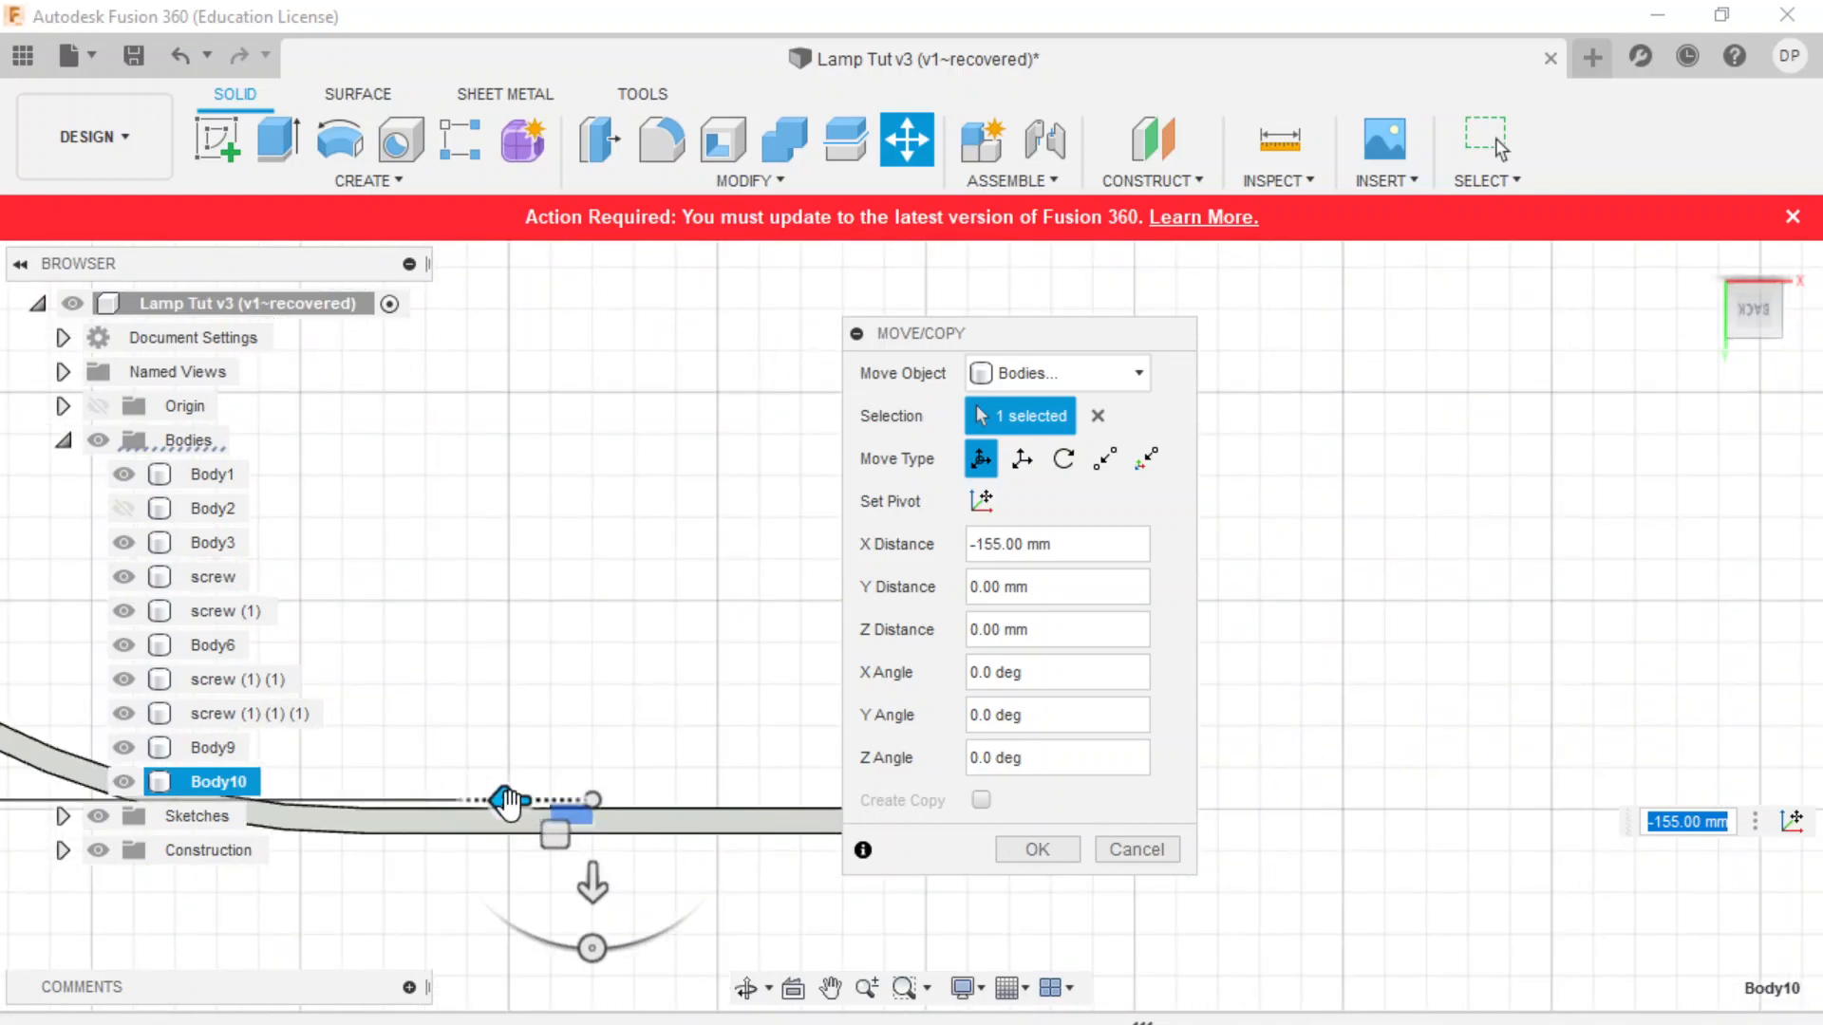
- Extend Body10's X move to -215 mm, near the arm's free end, and accept it
{"action": "left_click_drag", "start_coordinate": [510, 803], "coordinate": [759, 803]}
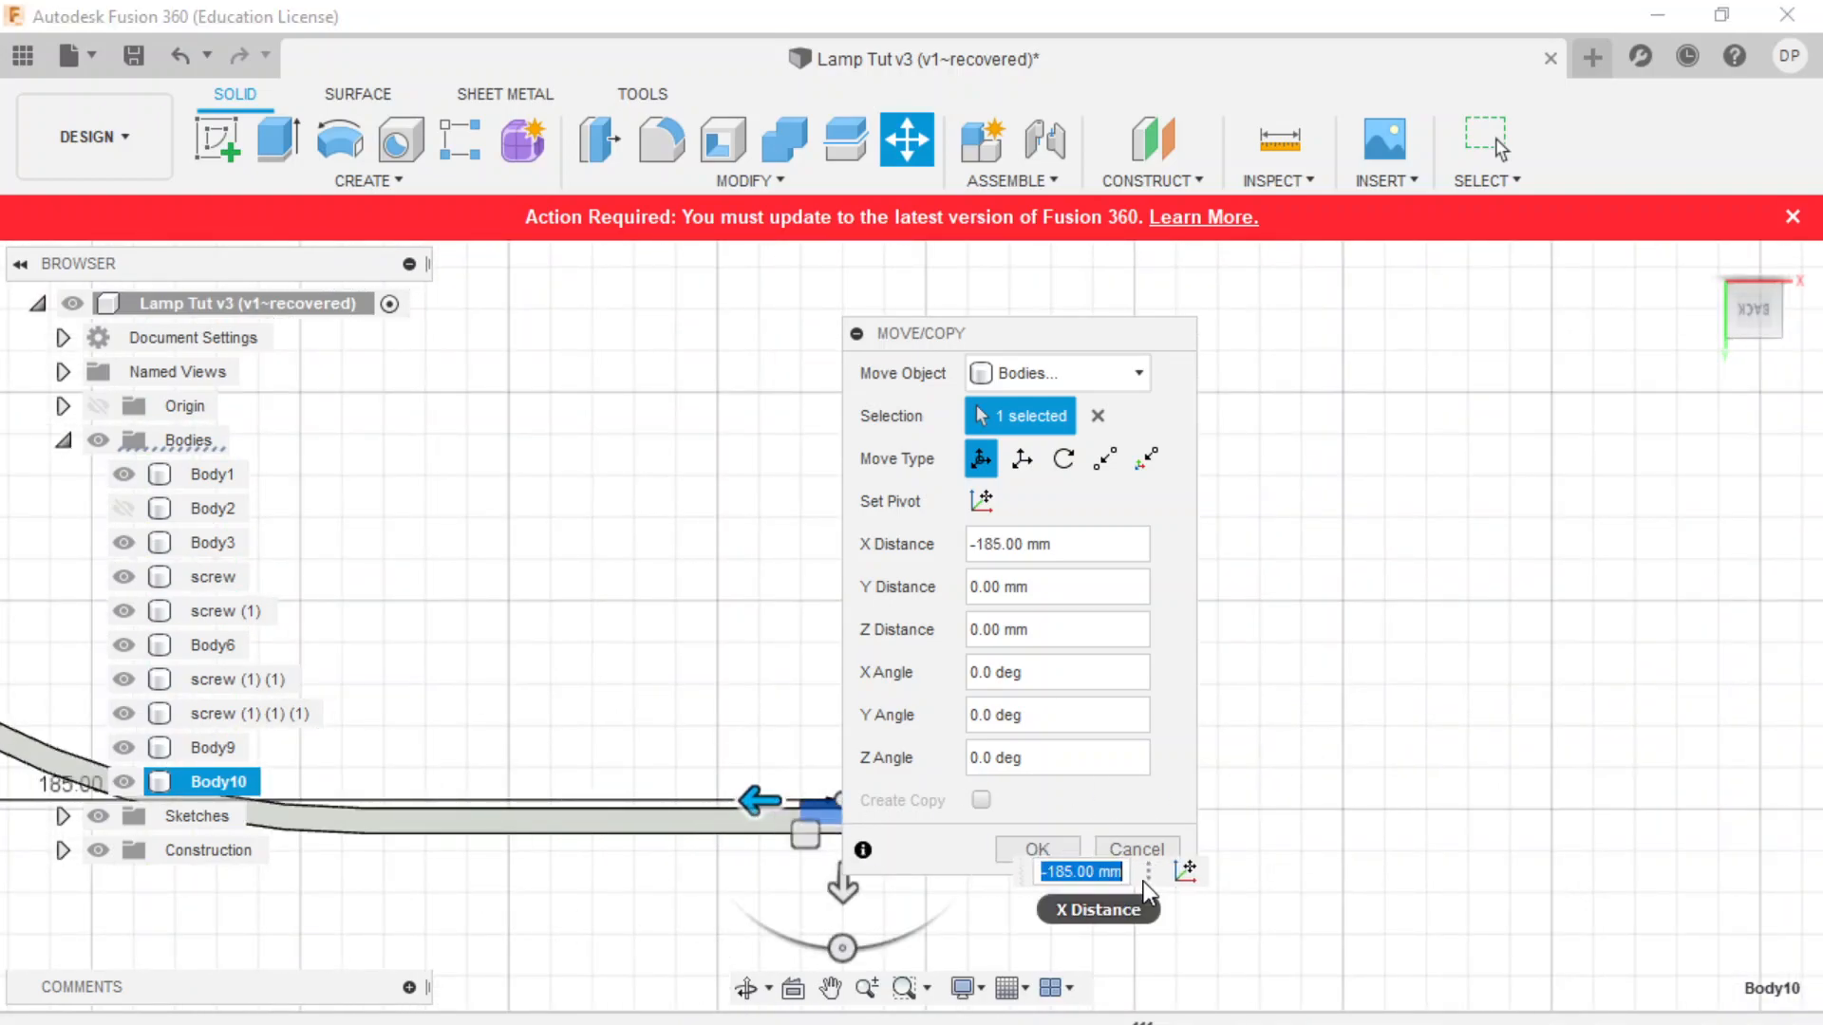
{"action": "left_click_drag", "start_coordinate": [1113, 345], "coordinate": [1577, 466]}
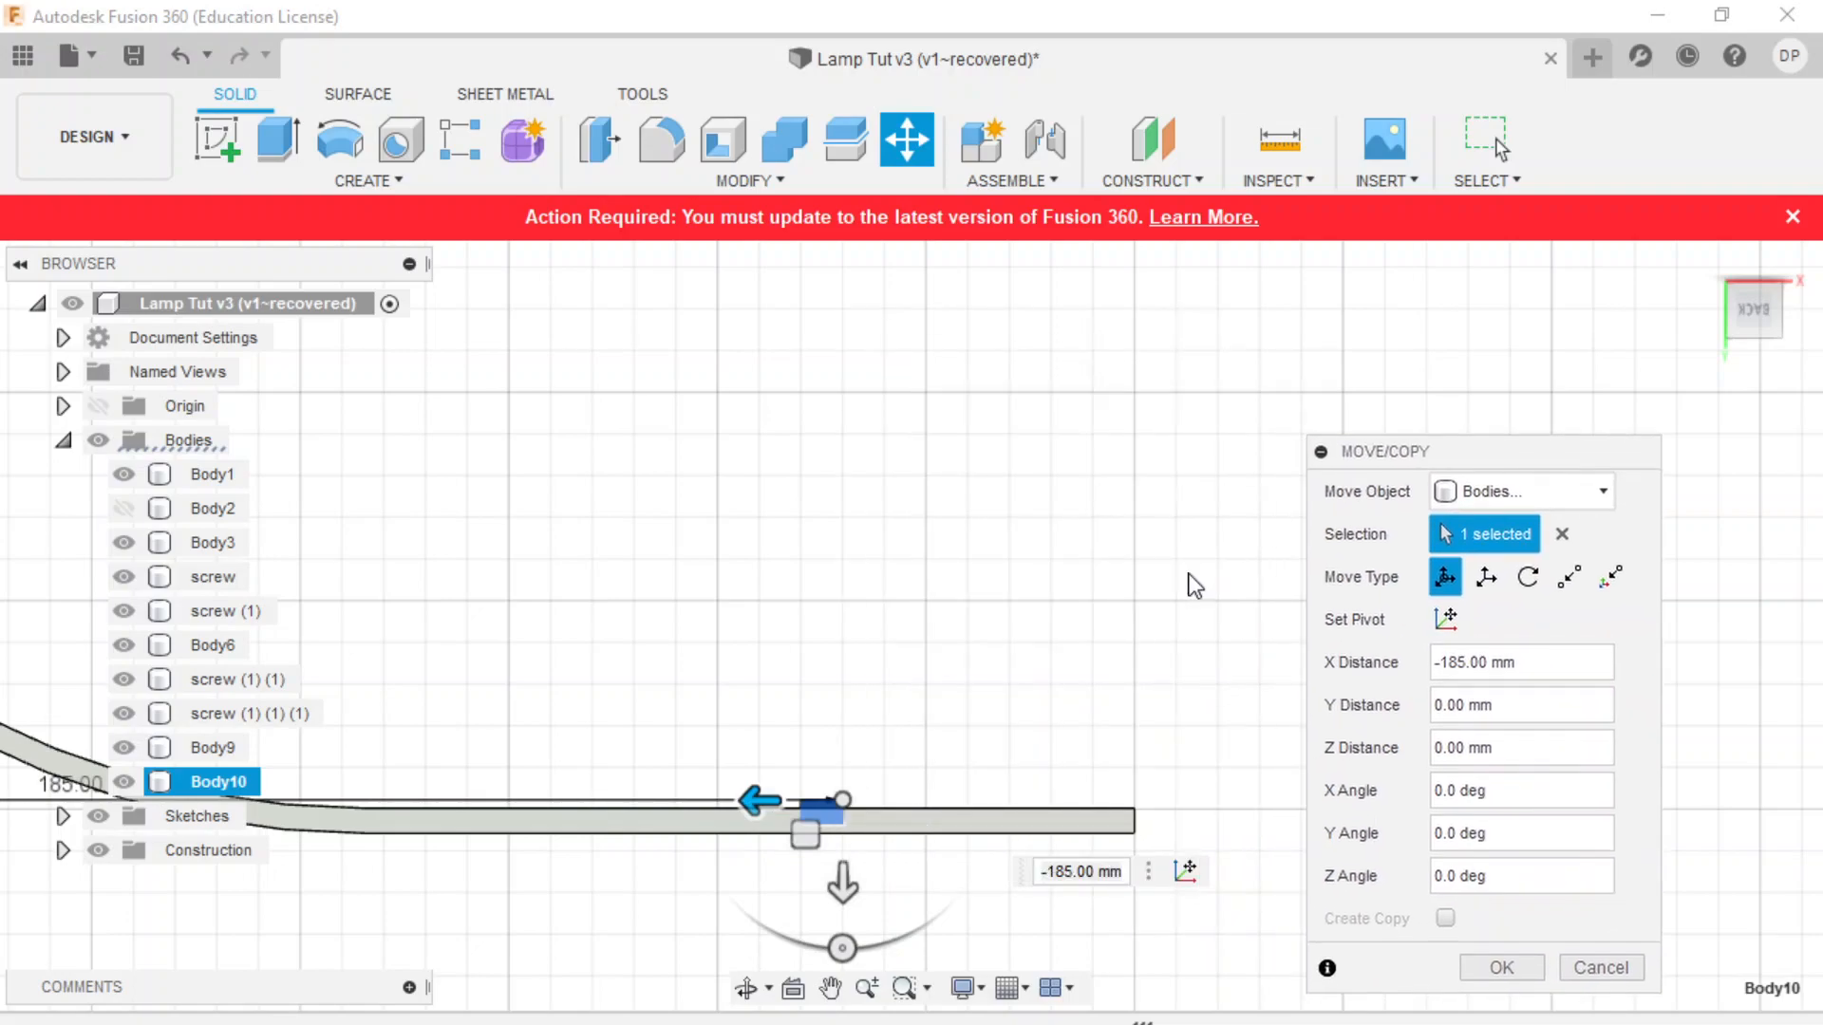
{"action": "left_click_drag", "start_coordinate": [737, 800], "coordinate": [1025, 815]}
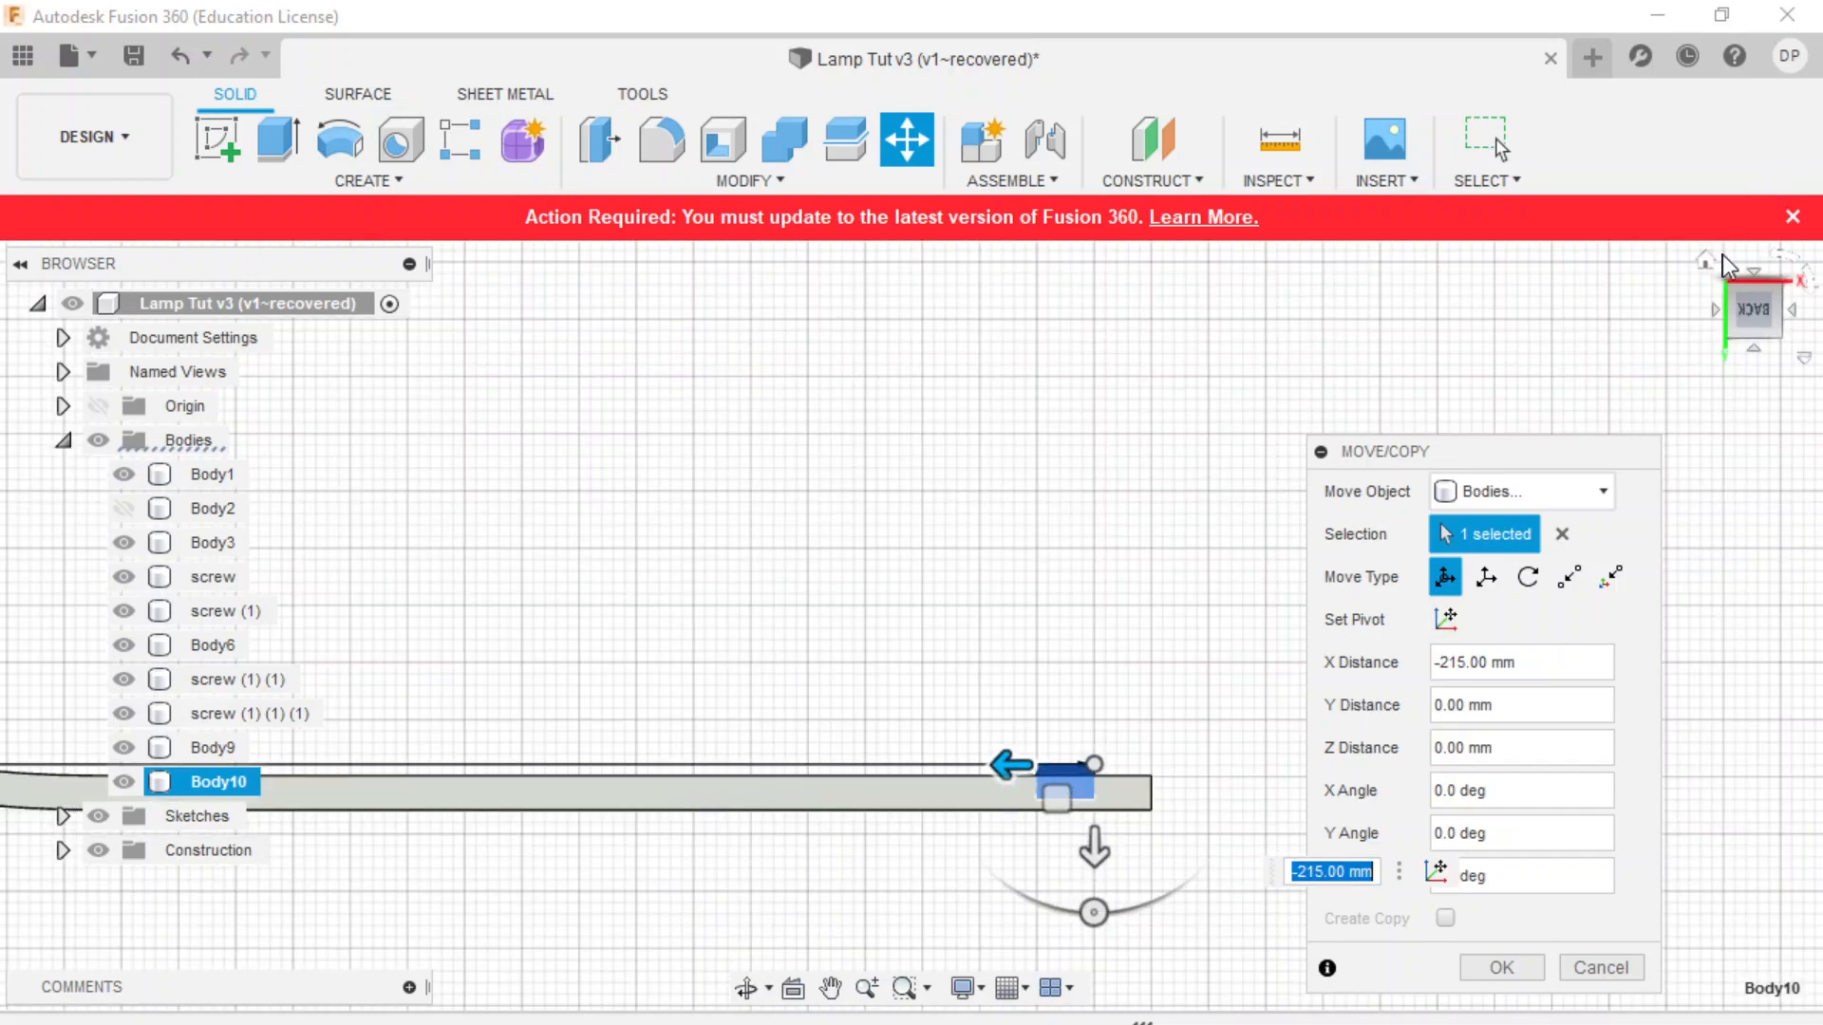
{"action": "left_click", "coordinate": [1707, 262]}
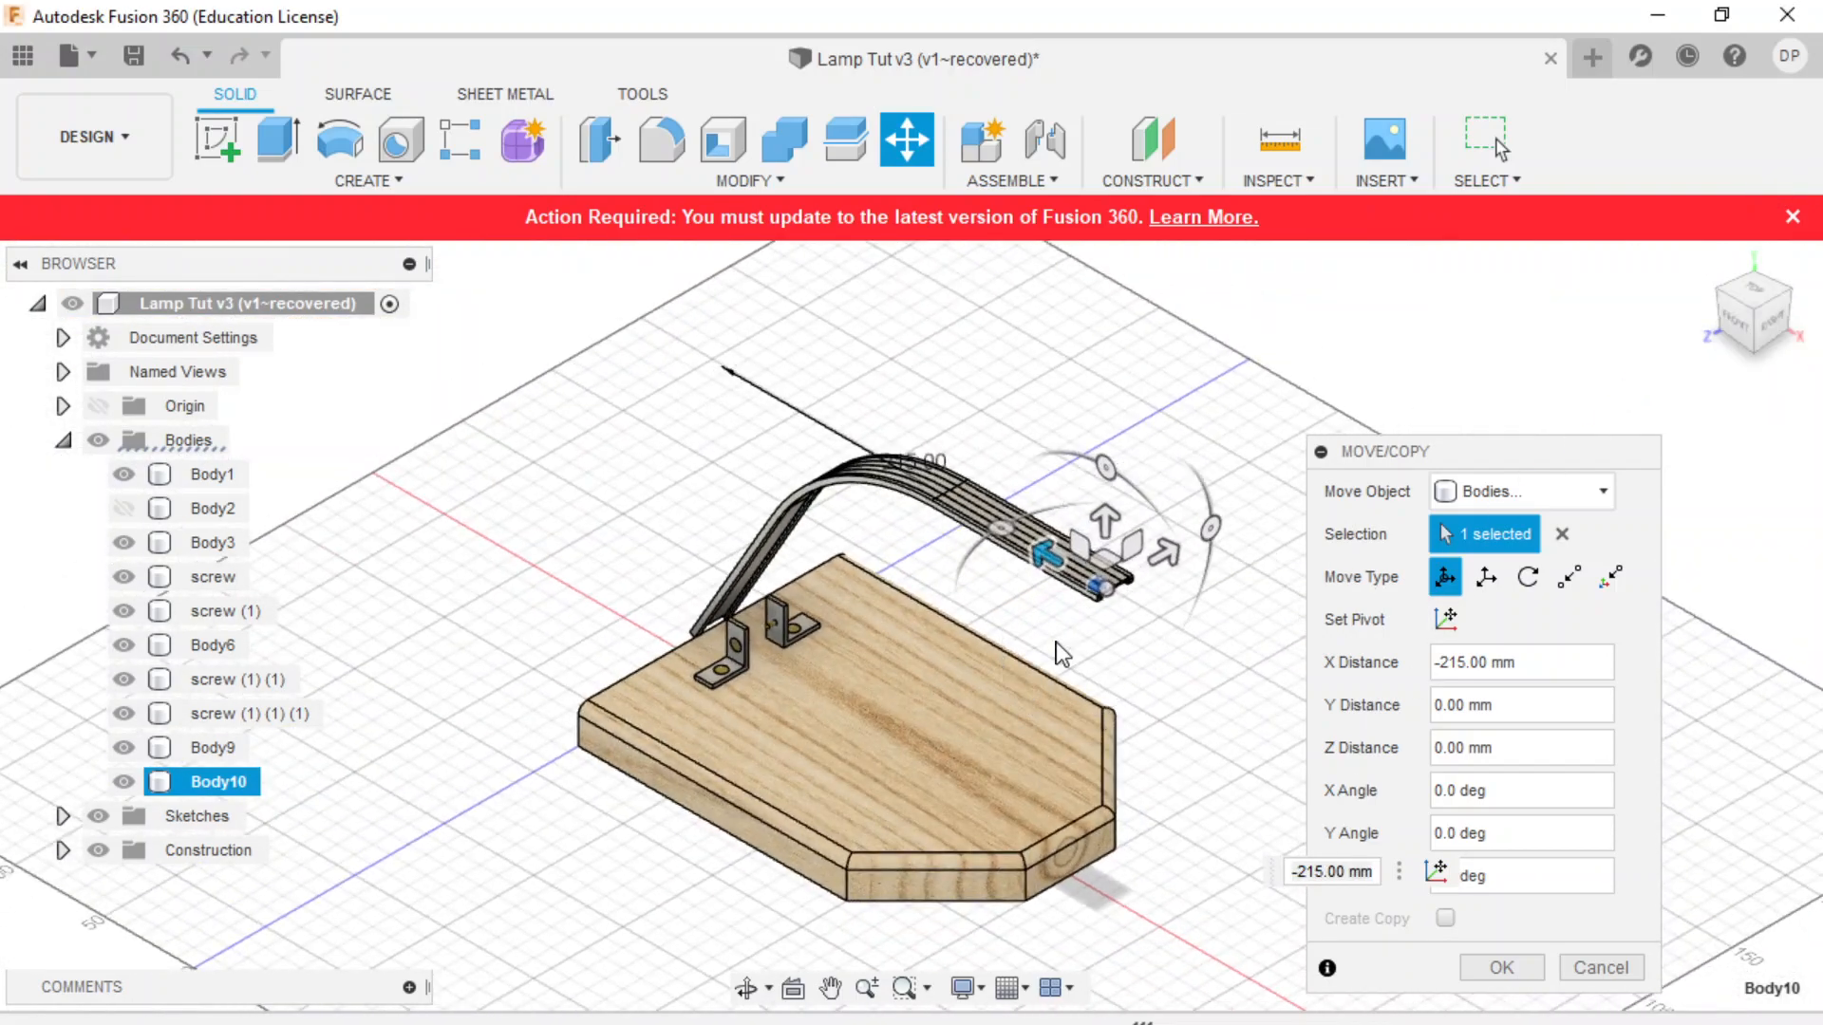
{"action": "scroll", "coordinate": [1100, 580], "scroll_direction": "up", "scroll_amount": 3}
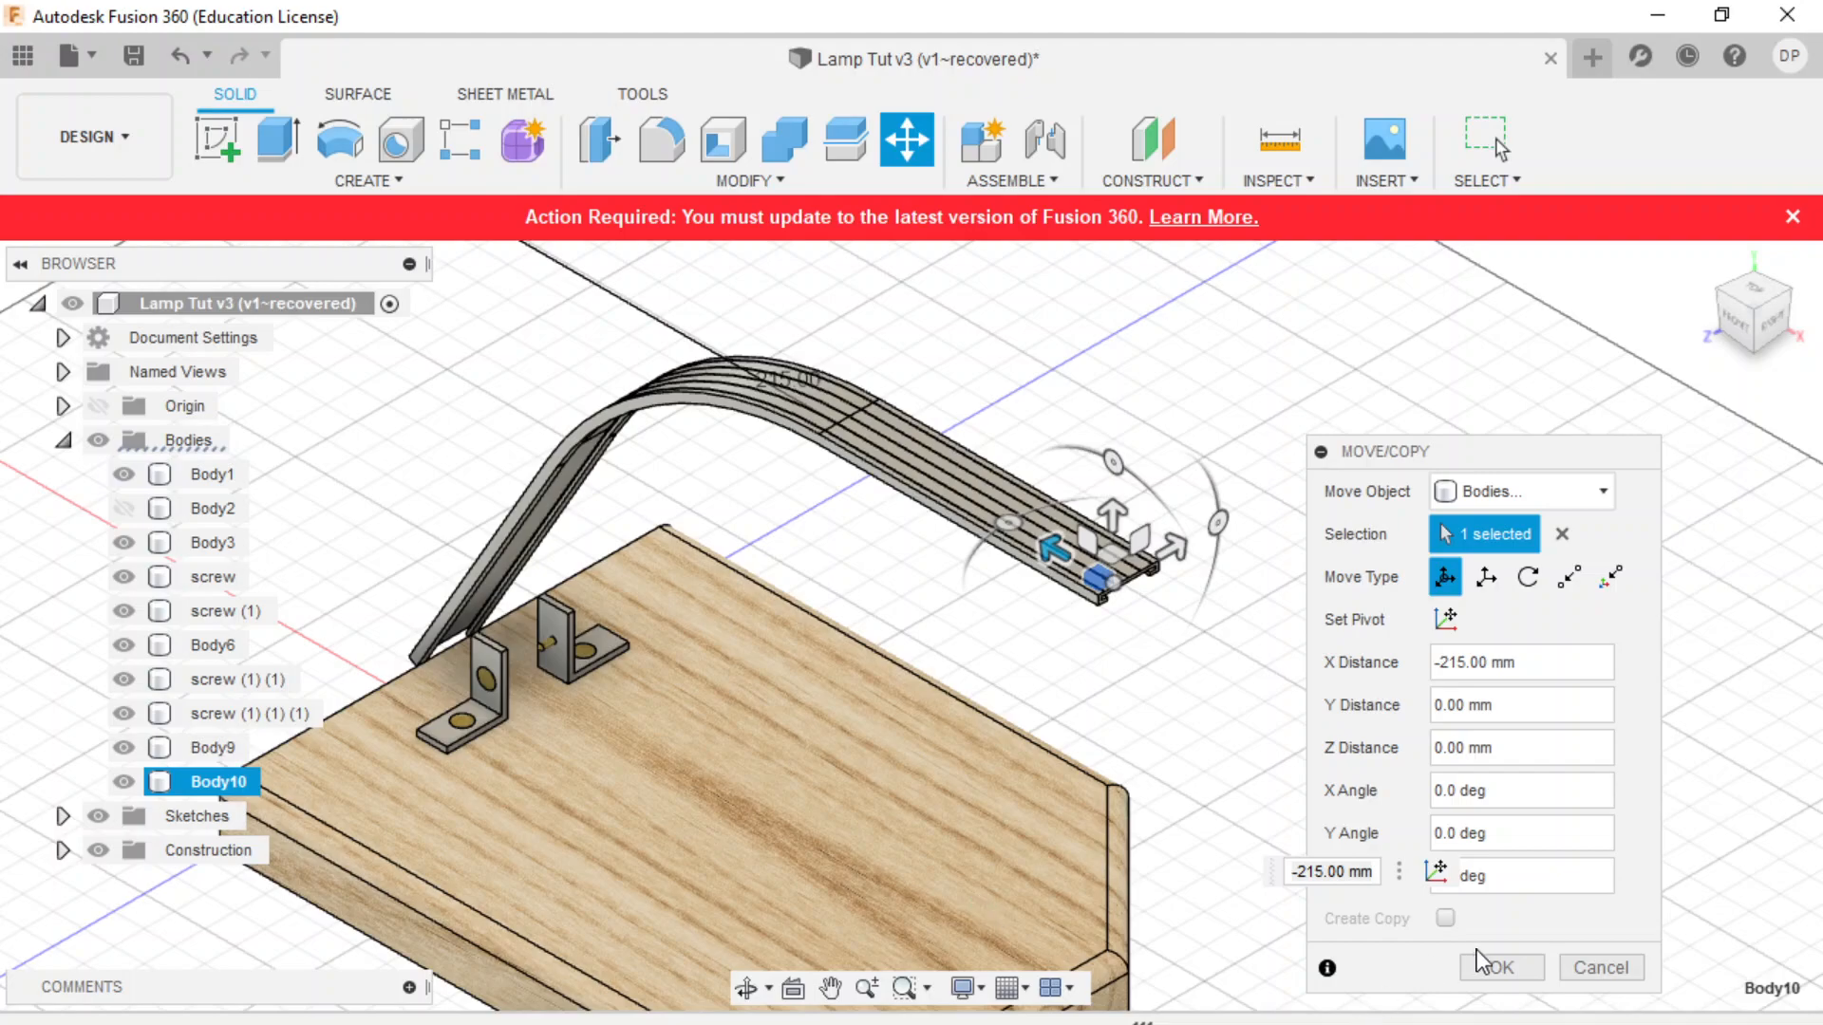
{"action": "left_click", "coordinate": [1502, 968]}
- Edit the extrusion that forms Body10 and set its distance to 1 mm
{"action": "double_click", "coordinate": [1037, 1023]}
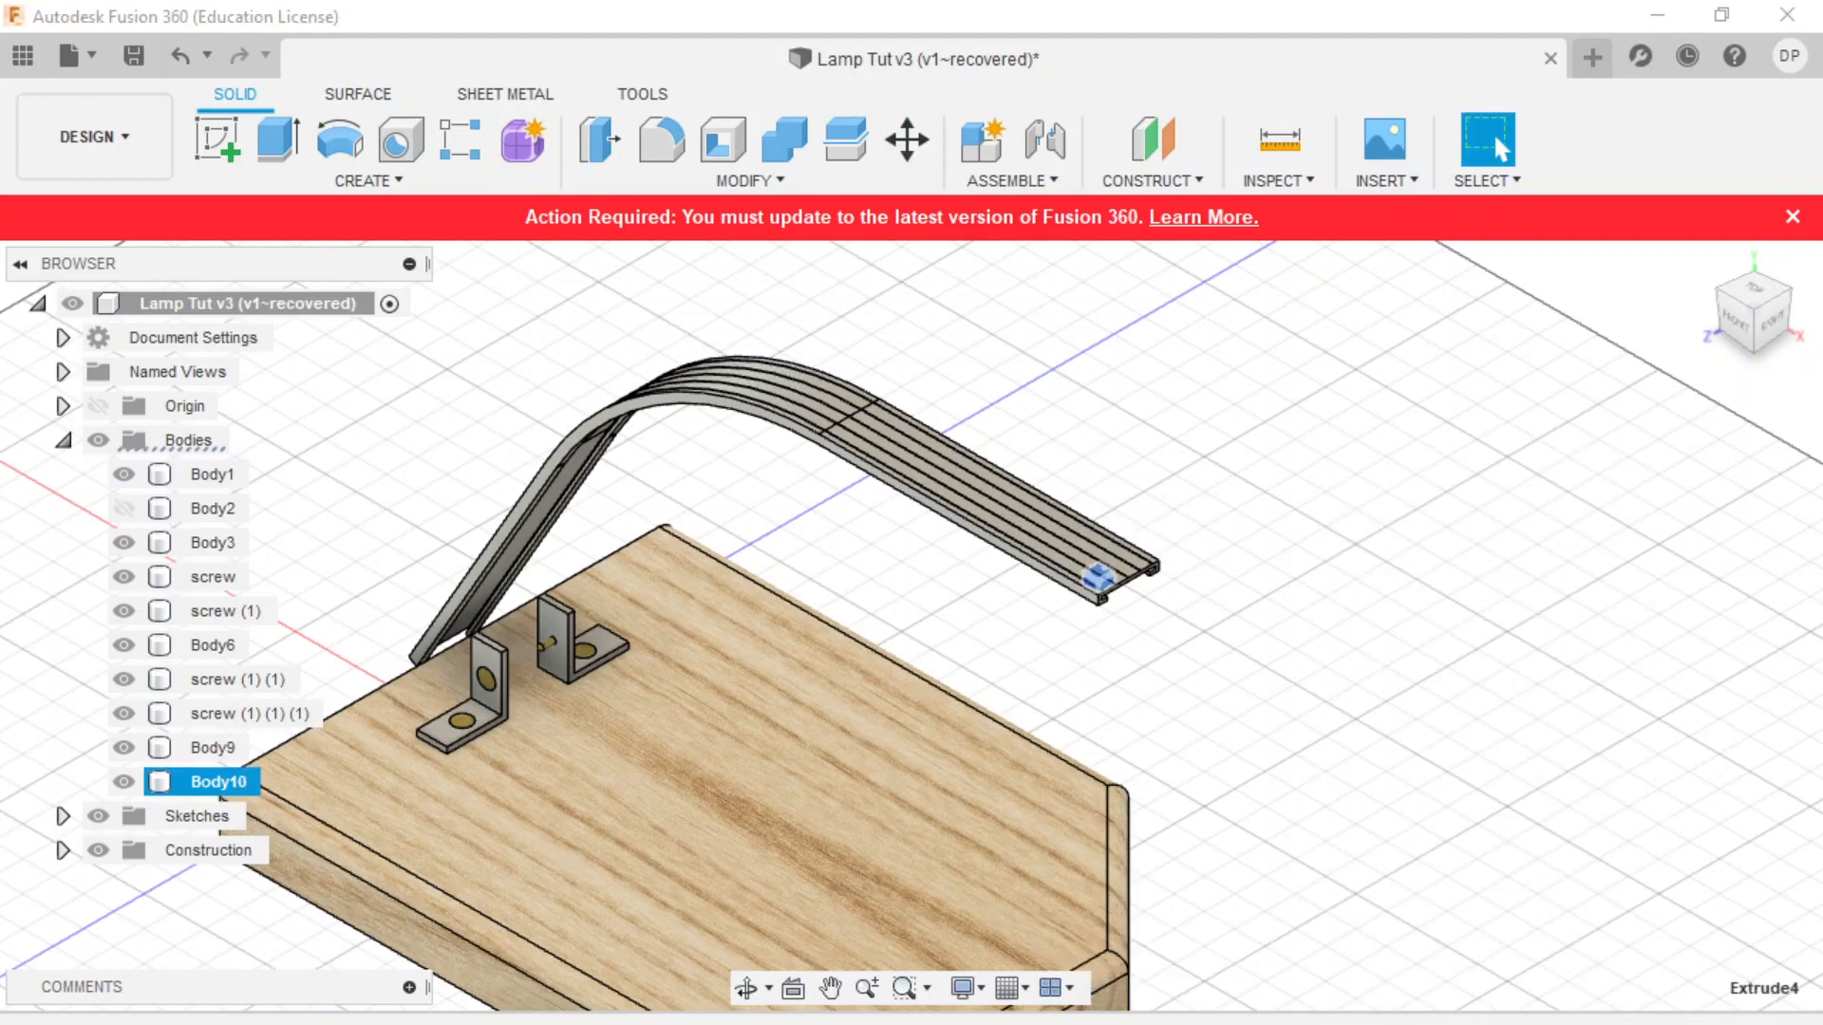
{"action": "left_click", "coordinate": [1438, 661]}
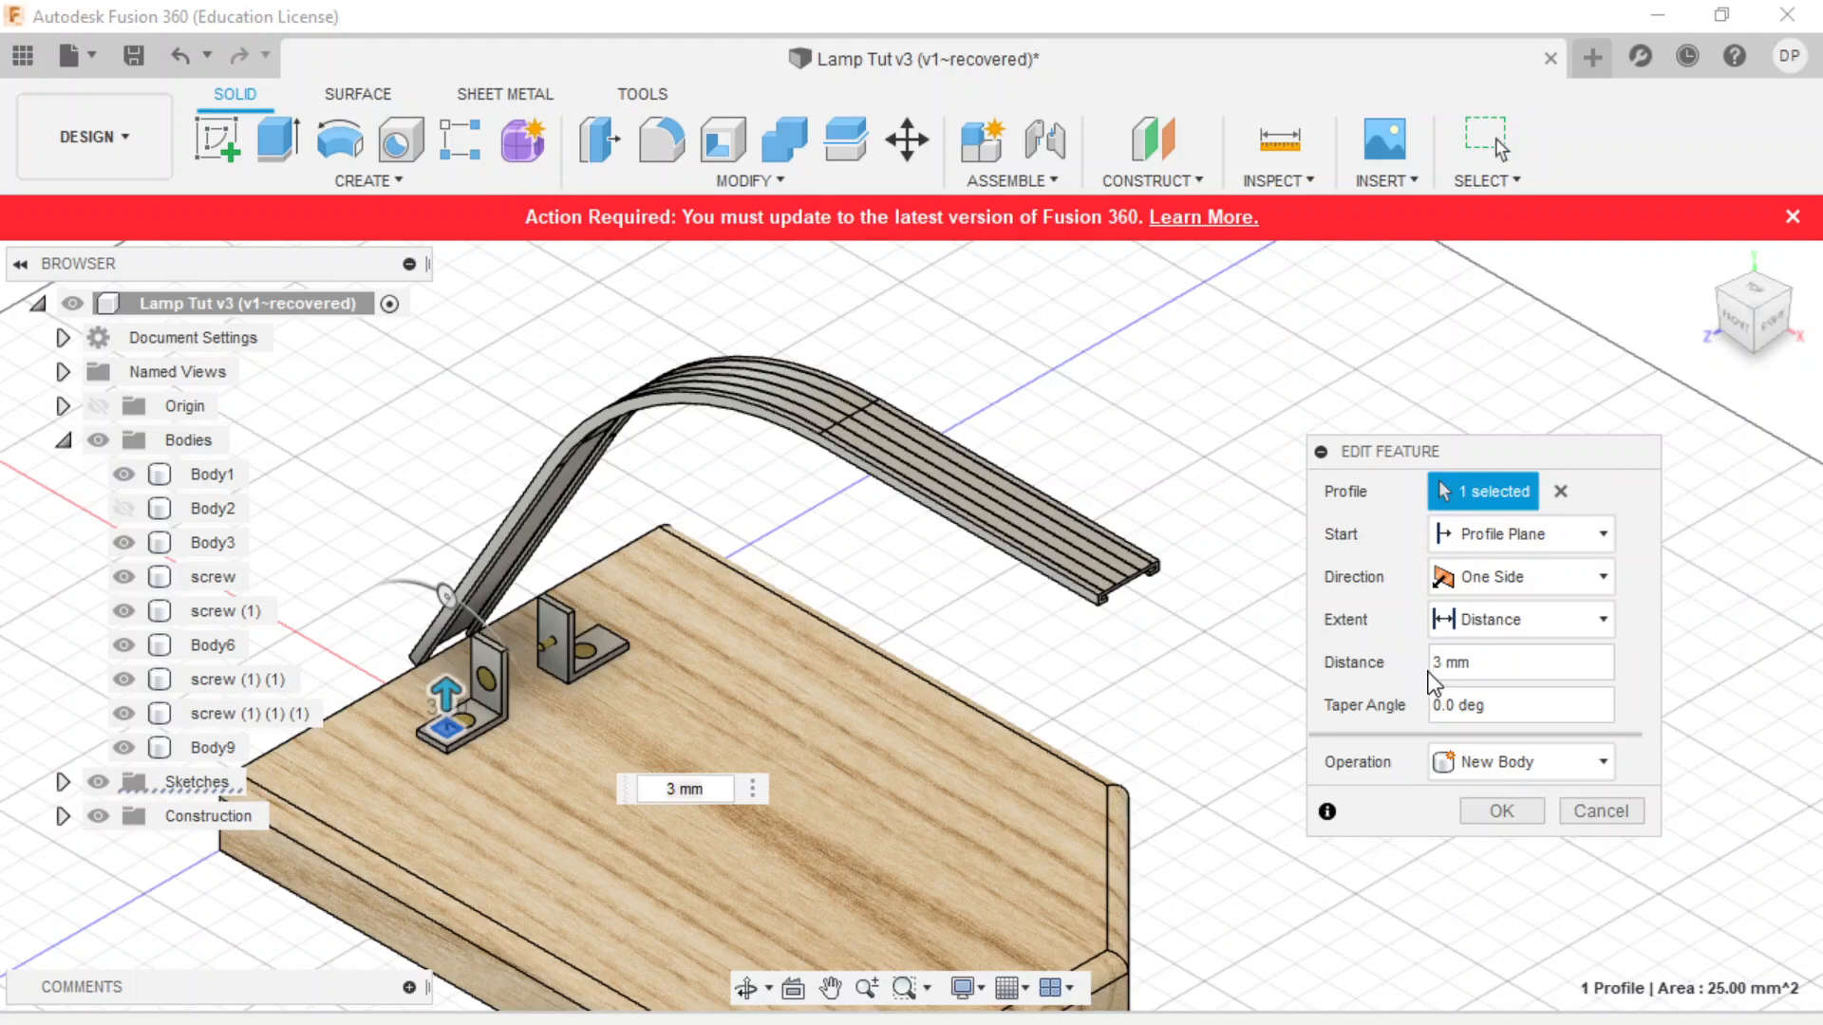
{"action": "key", "text": "Delete"}
{"action": "type", "text": "1"}
{"action": "left_click", "coordinate": [1501, 811]}
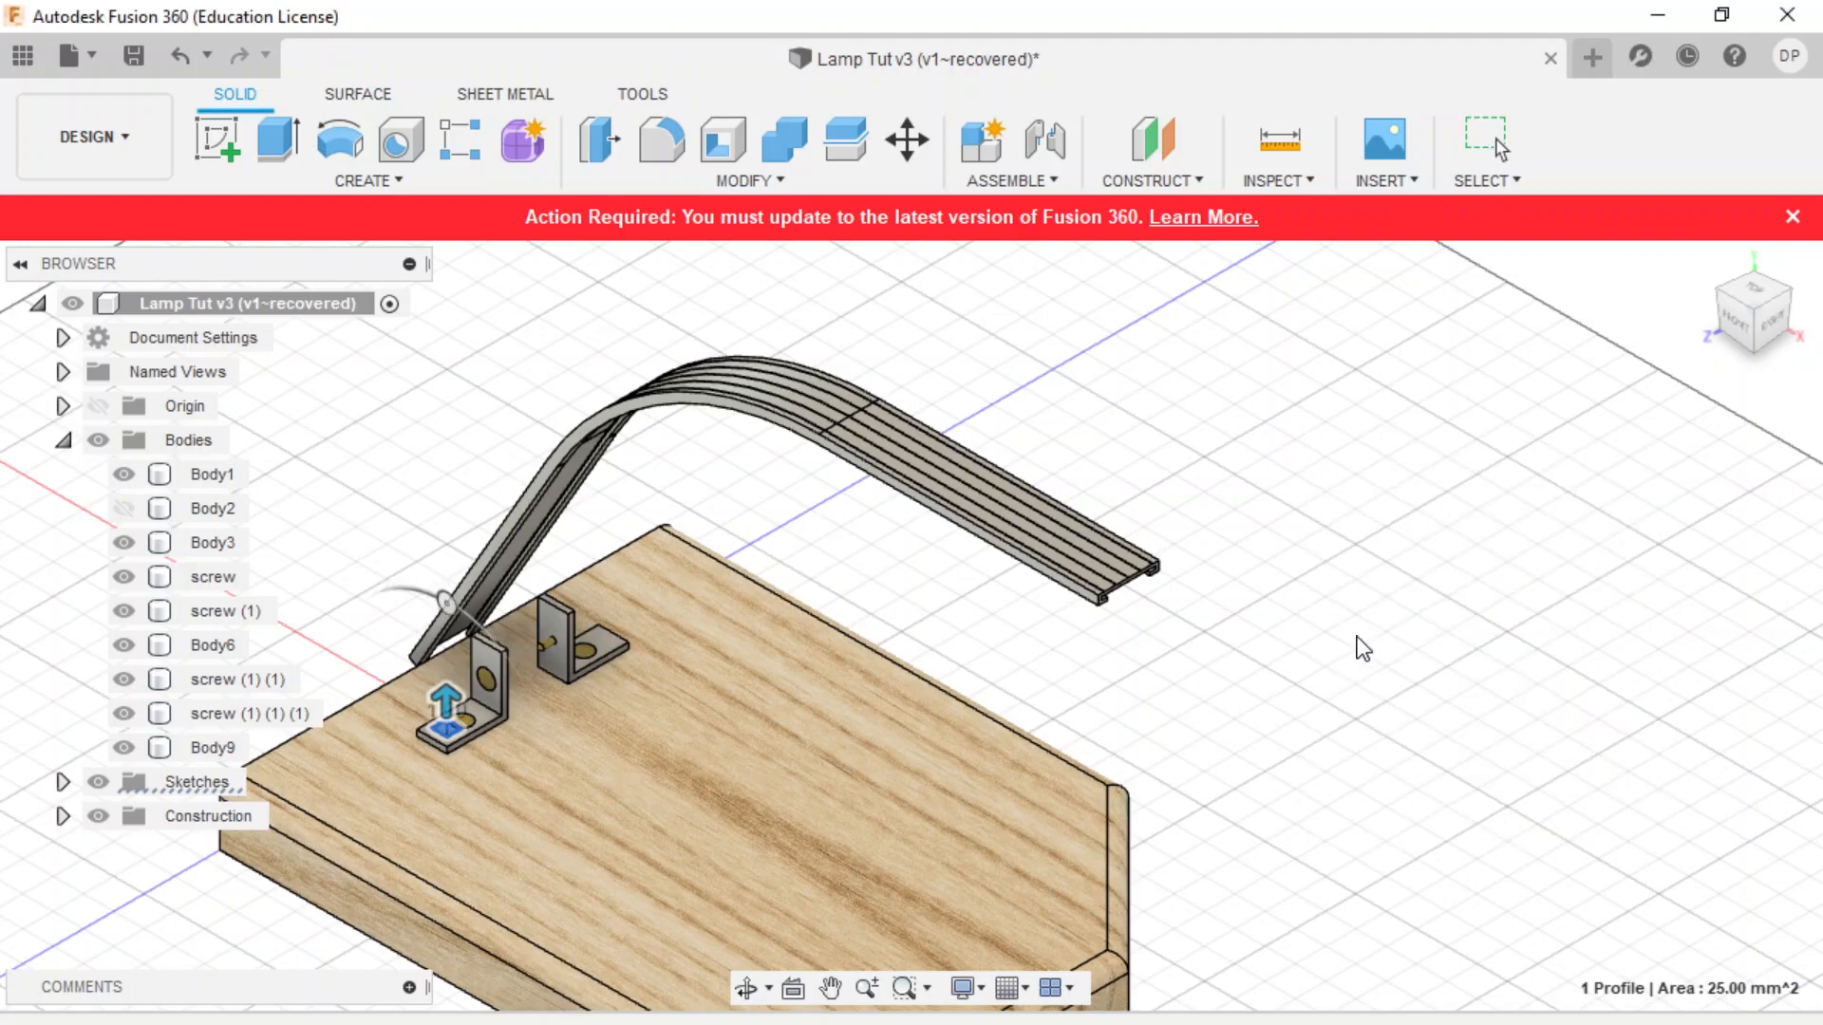
{"action": "left_click", "coordinate": [1776, 337]}
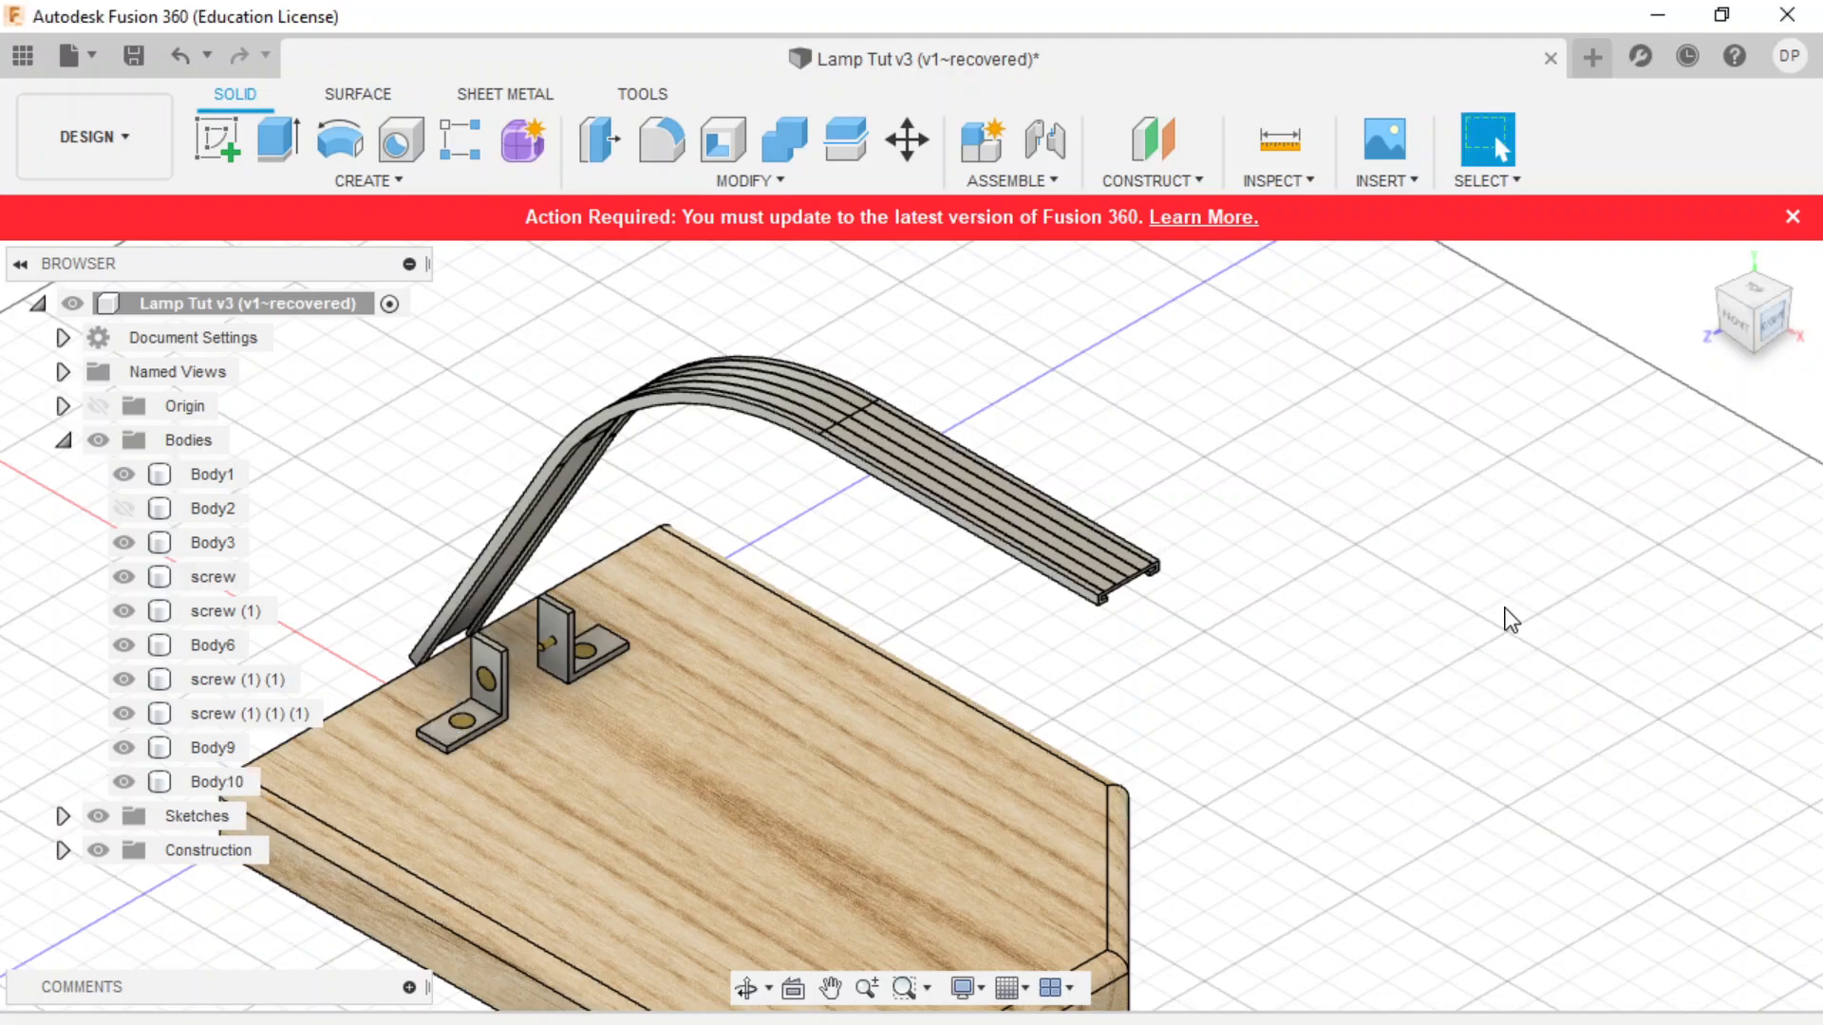
{"action": "scroll", "coordinate": [839, 366], "scroll_direction": "up", "scroll_amount": 5}
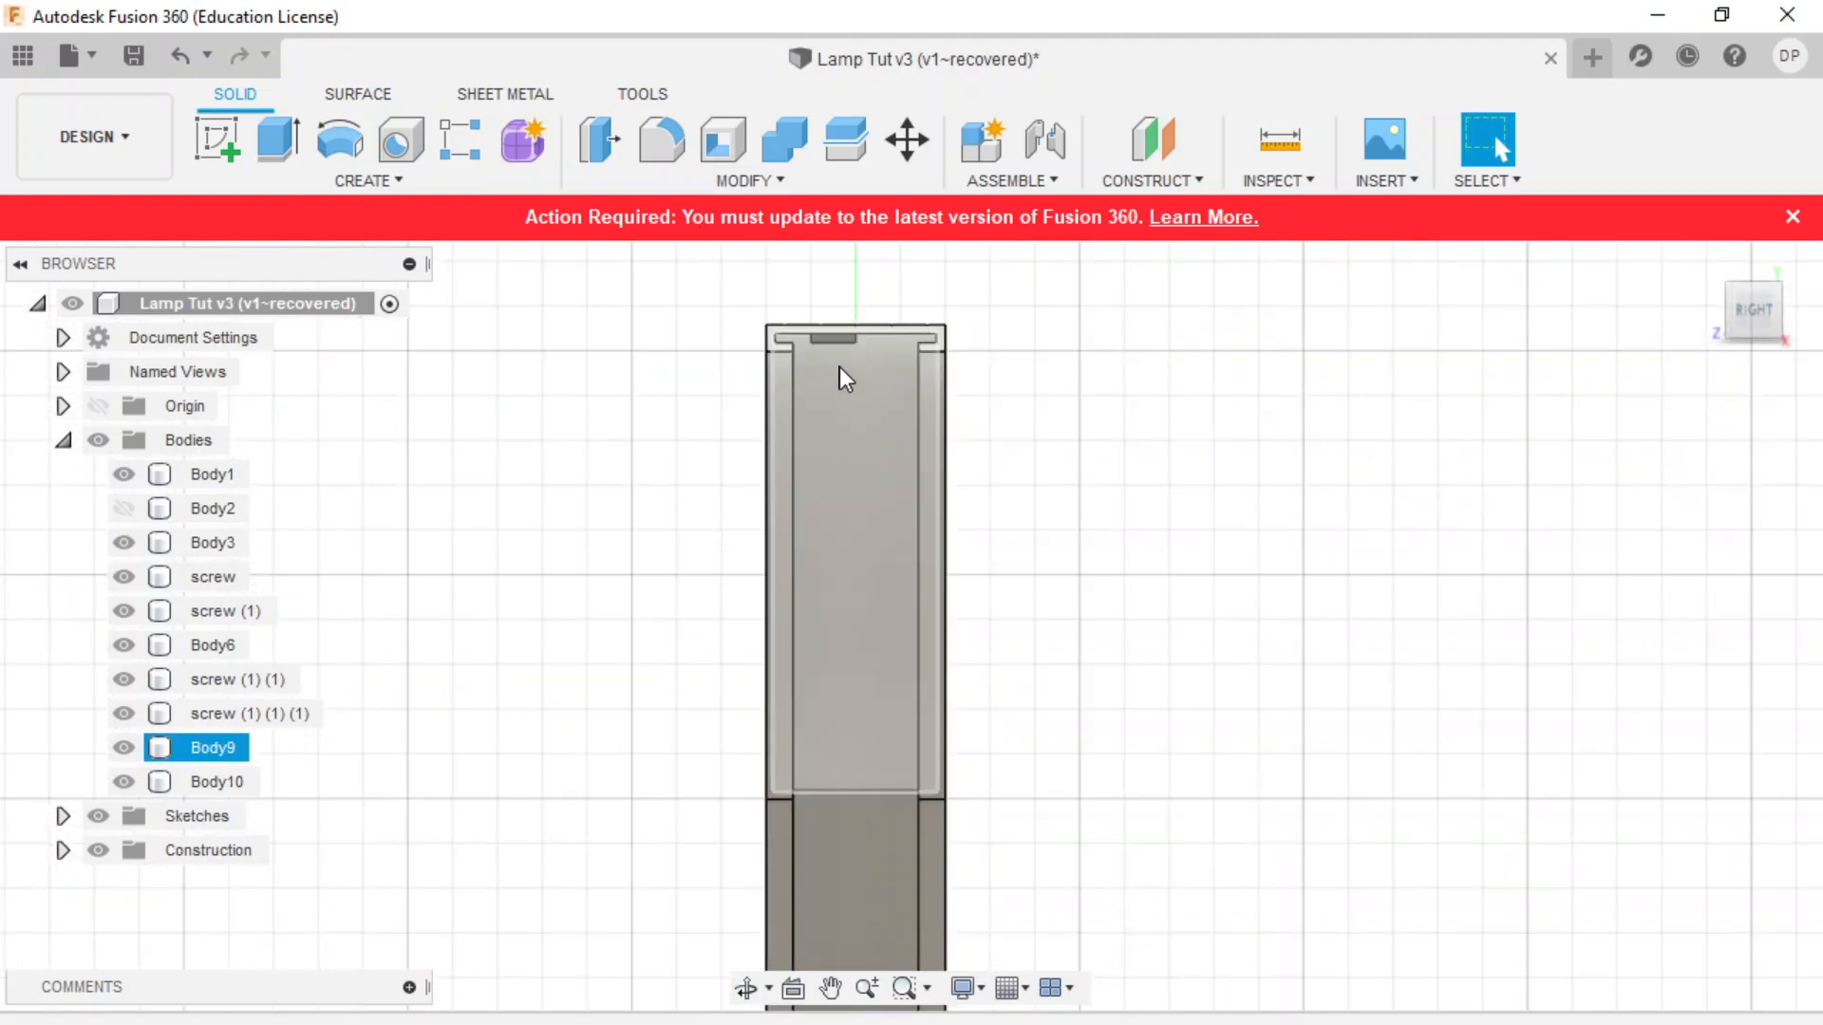
{"action": "left_click", "coordinate": [914, 135]}
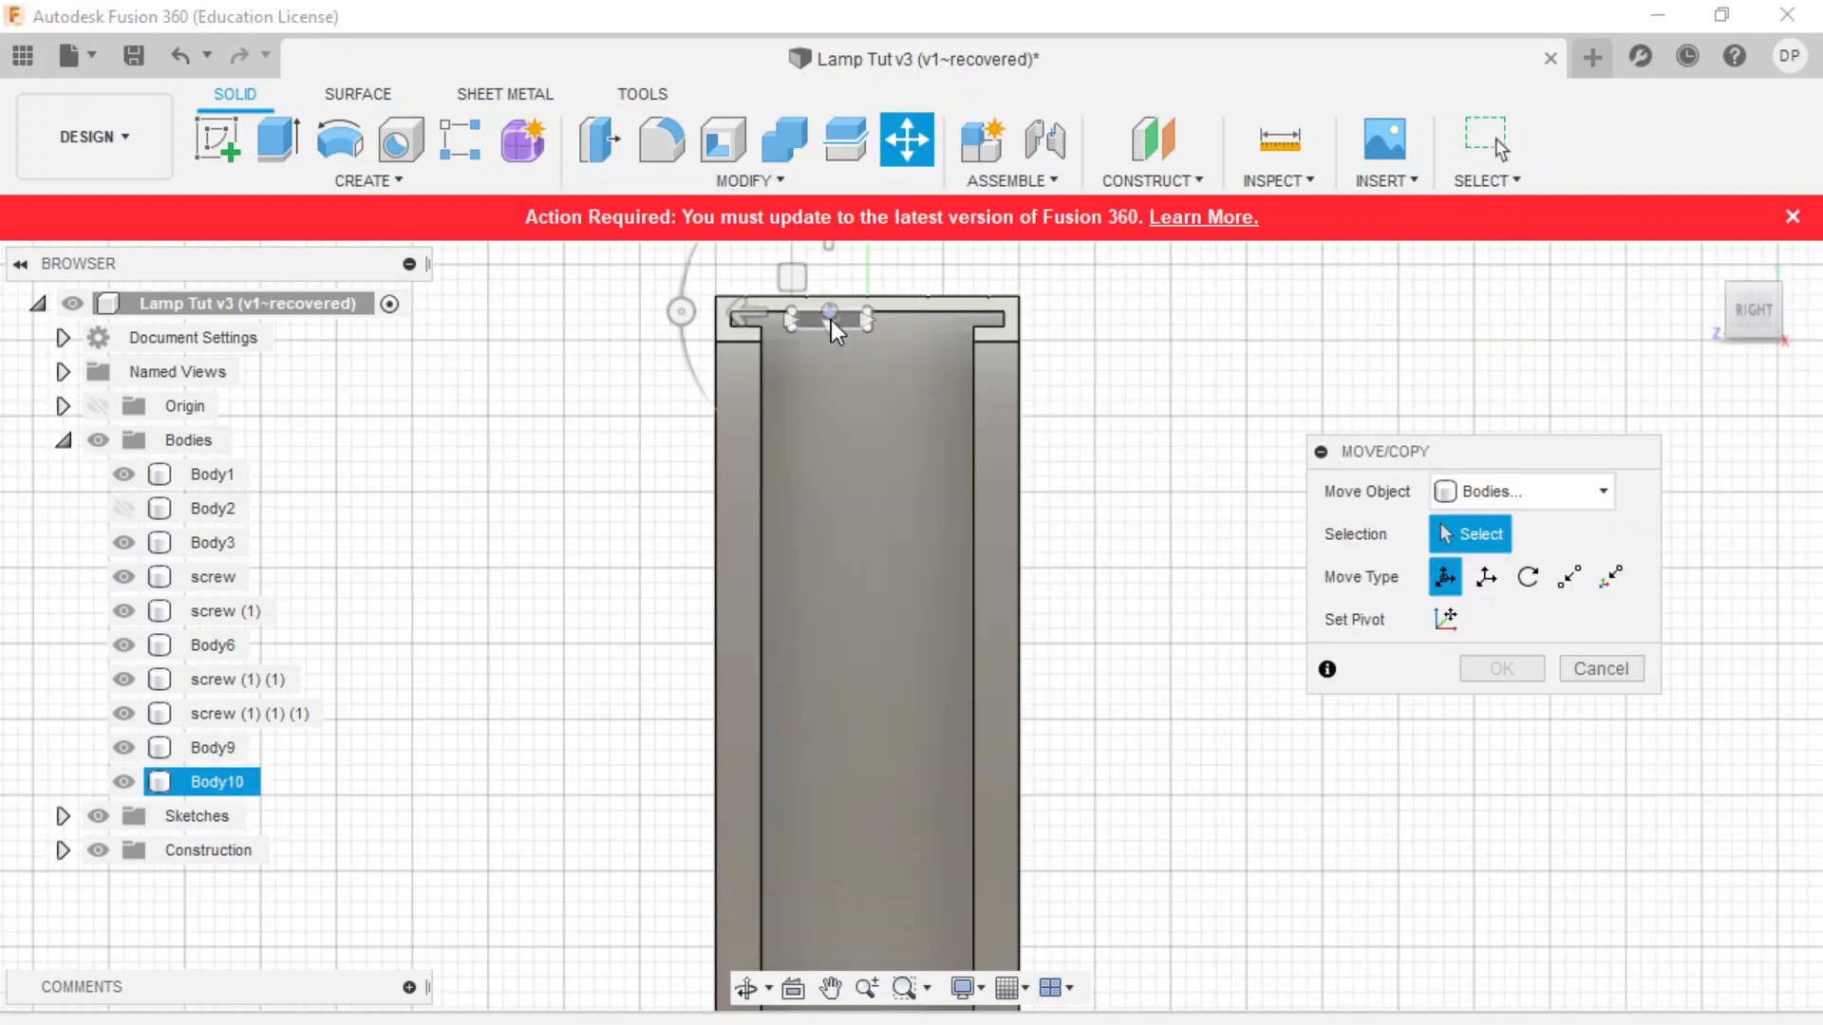
{"action": "left_click", "coordinate": [830, 321]}
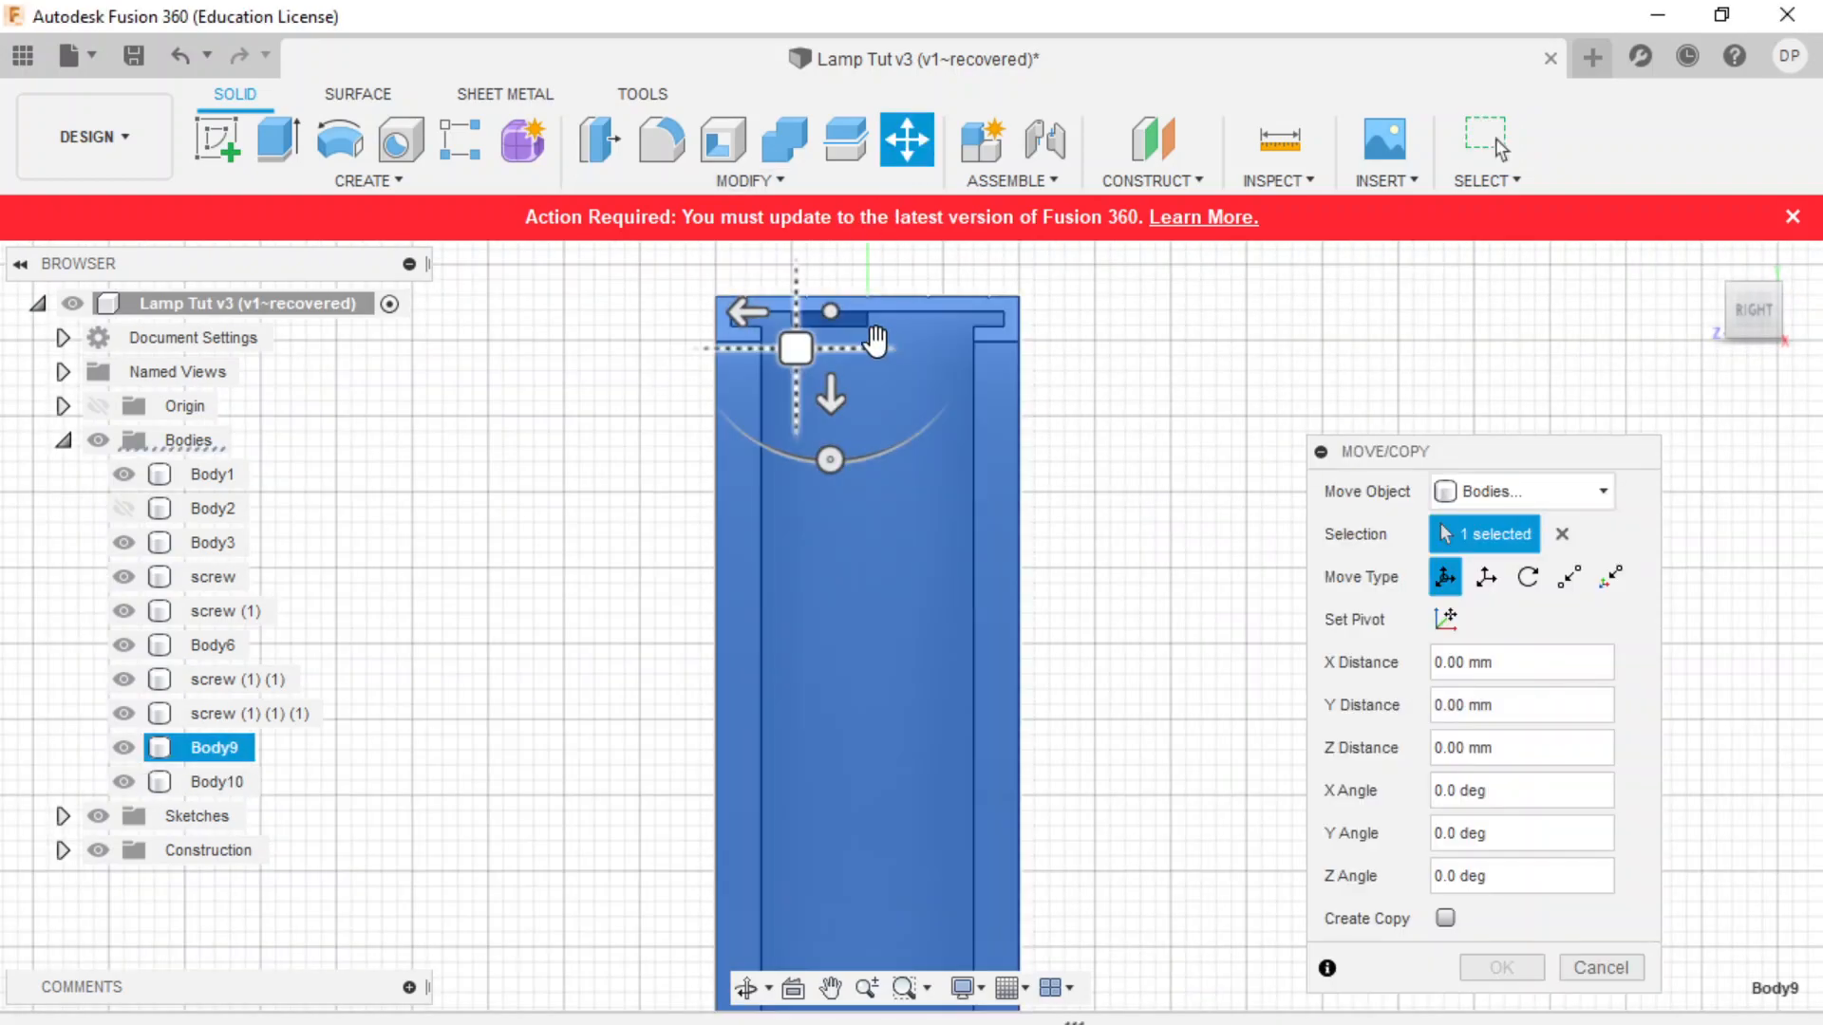
{"action": "key", "text": "Escape"}
{"action": "left_click", "coordinate": [852, 321]}
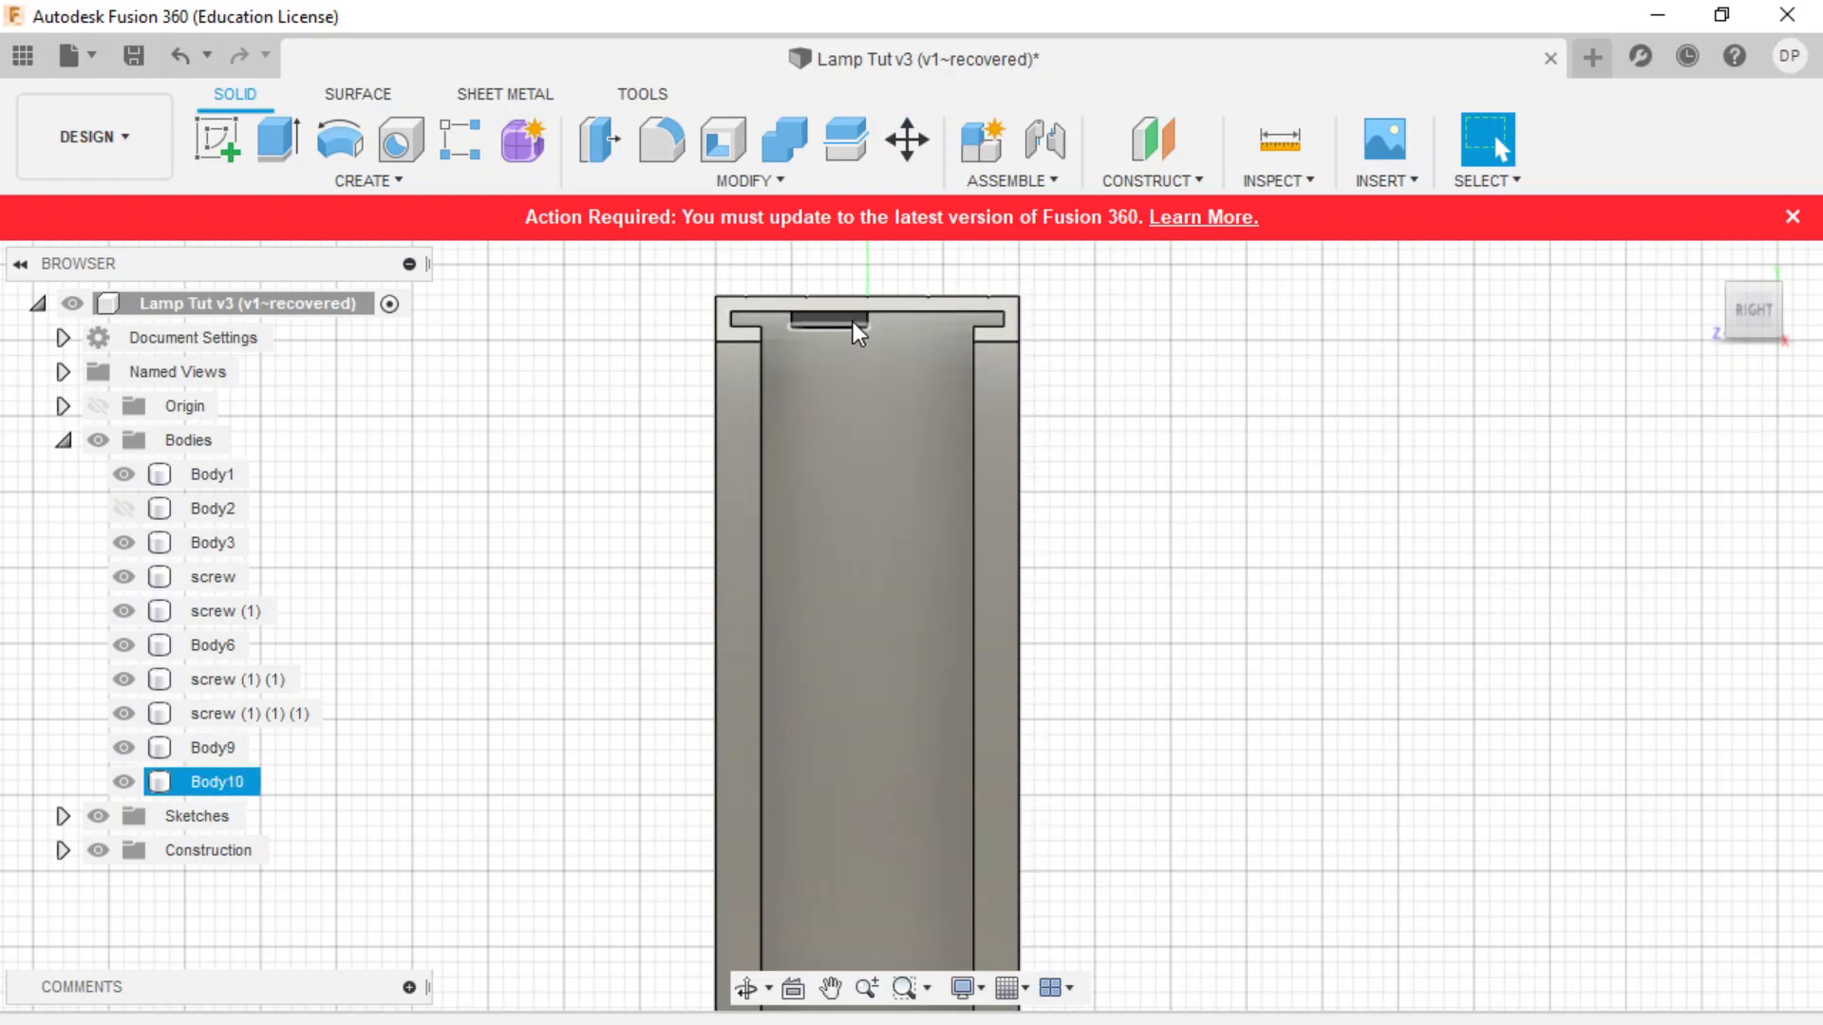
{"action": "left_click", "coordinate": [842, 327]}
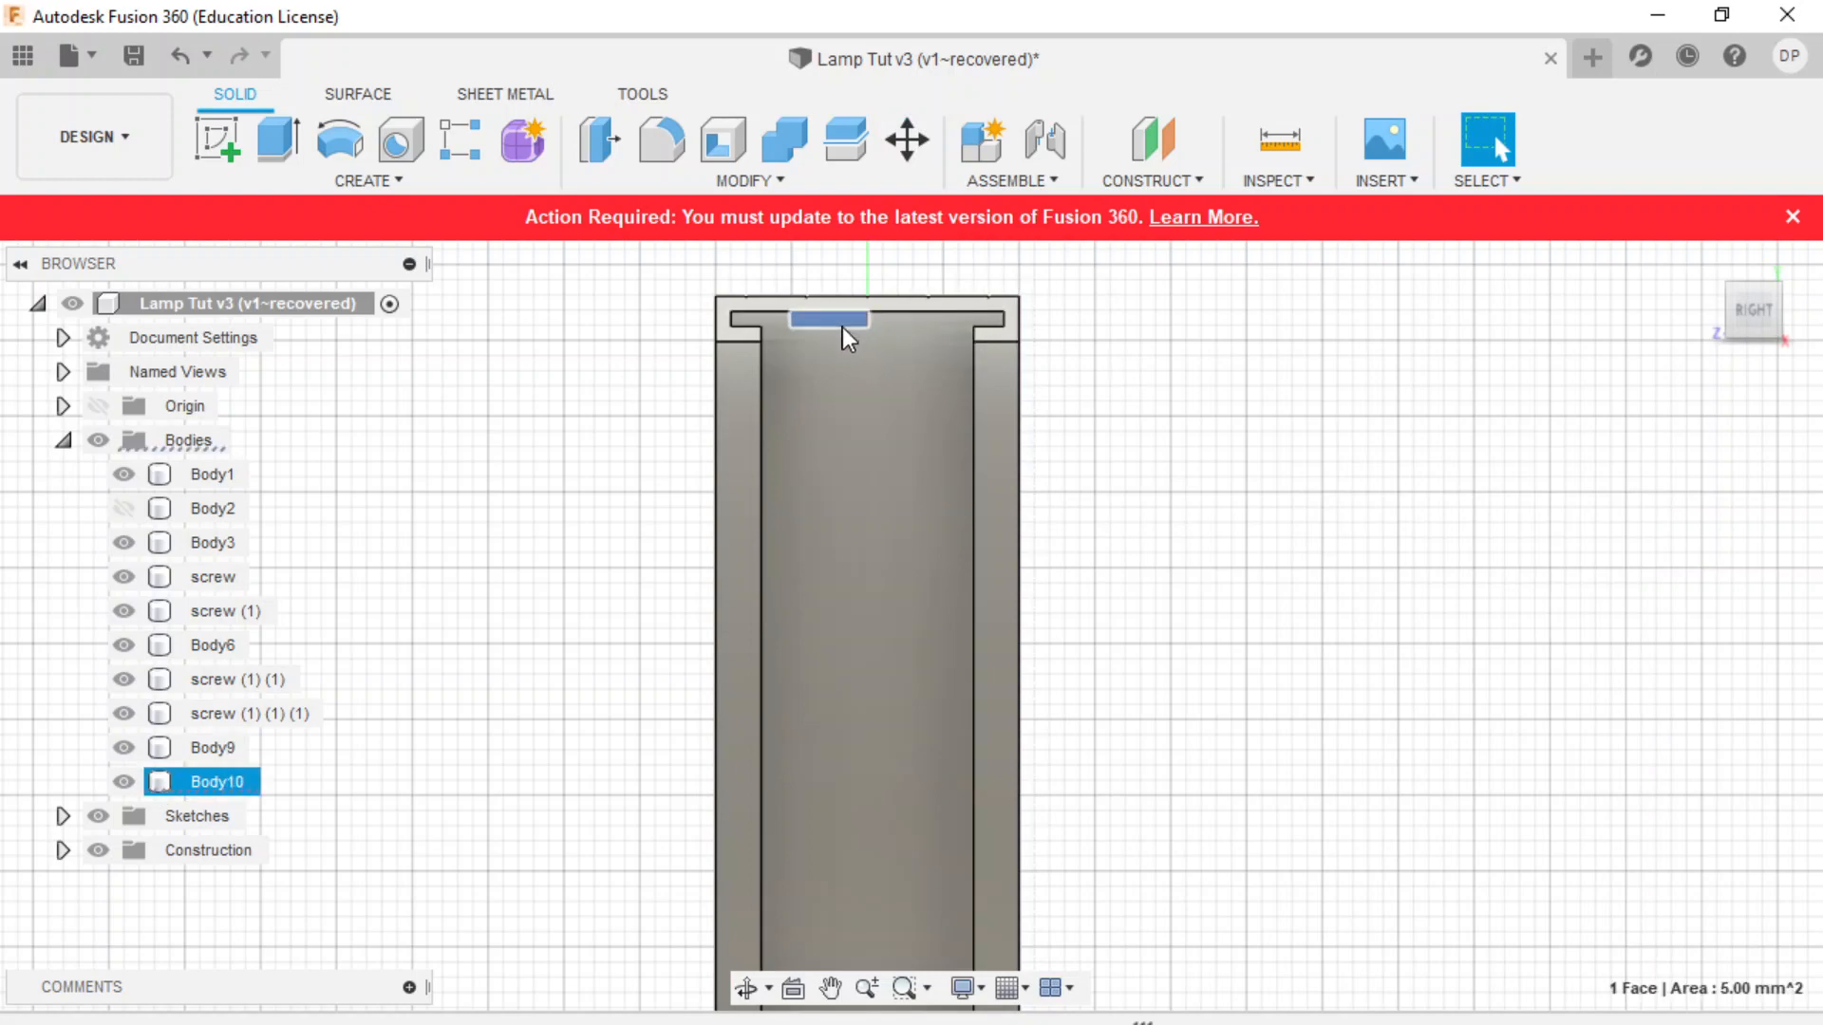
{"action": "left_click", "coordinate": [907, 140]}
{"action": "left_click_drag", "start_coordinate": [952, 325], "coordinate": [990, 334]}
{"action": "scroll", "coordinate": [825, 448], "scroll_direction": "down", "scroll_amount": 4}
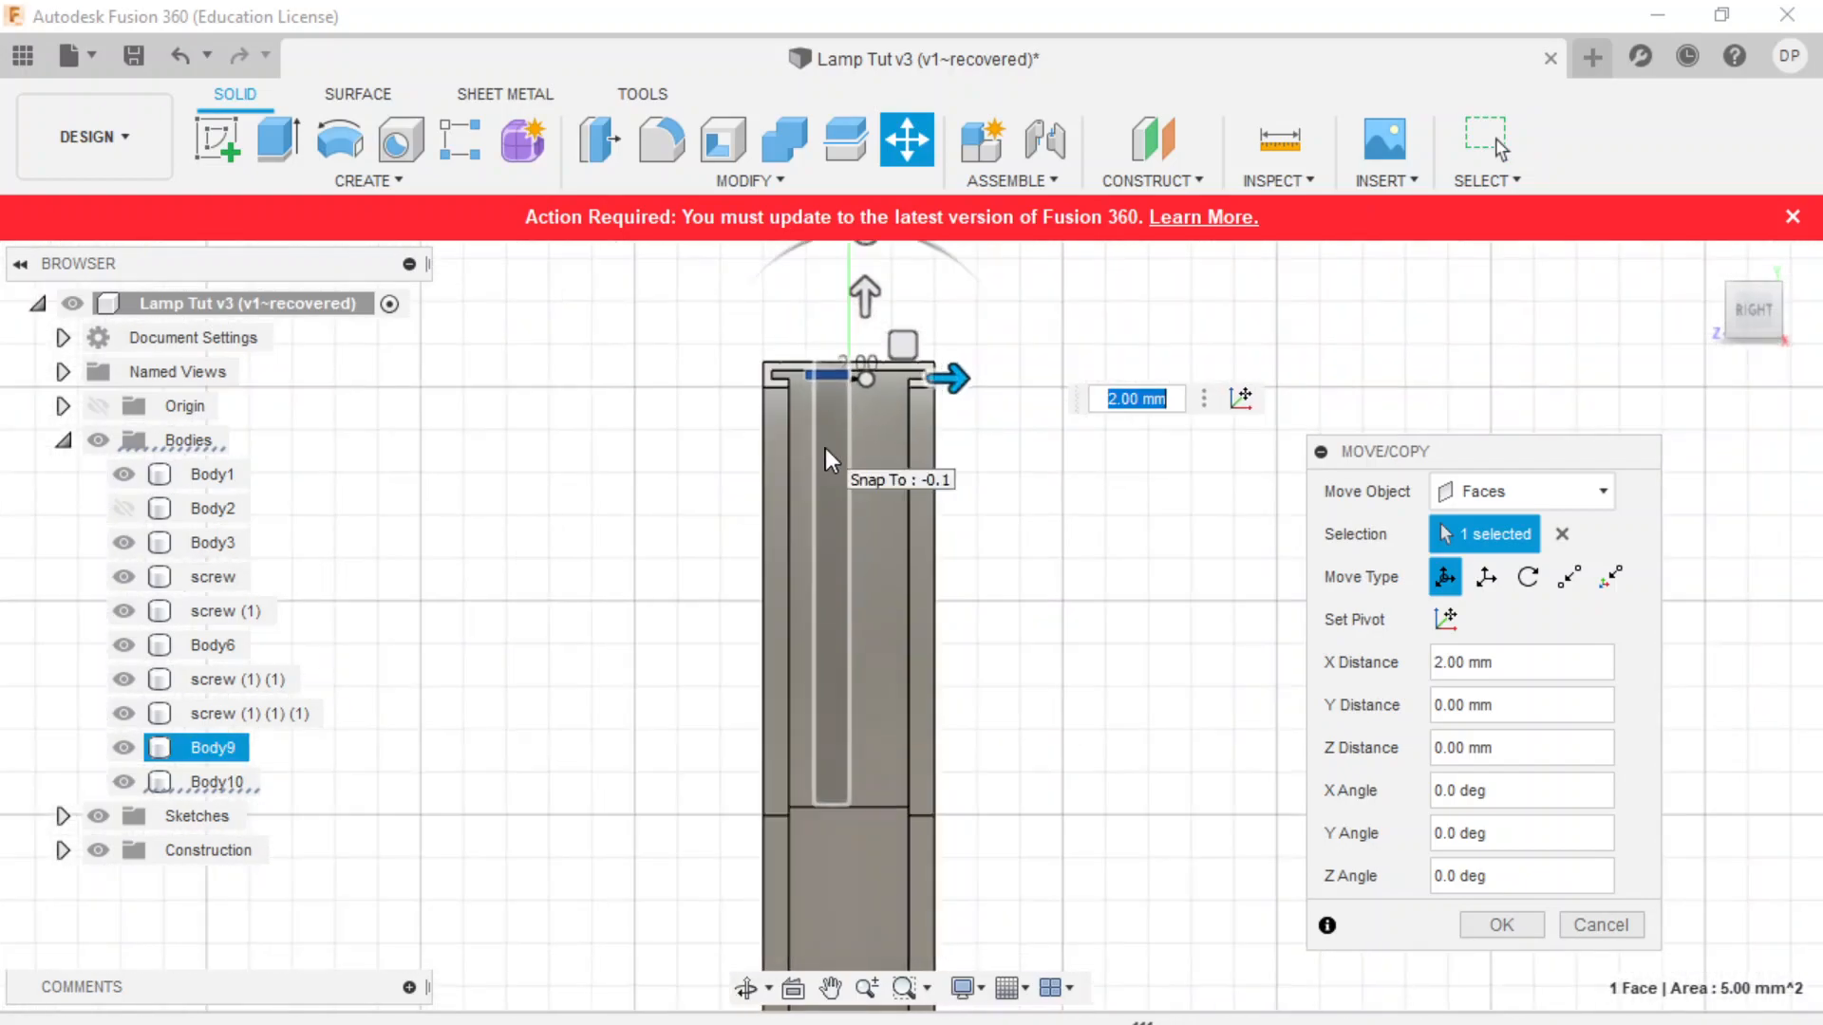
{"action": "type", "text": "A"}
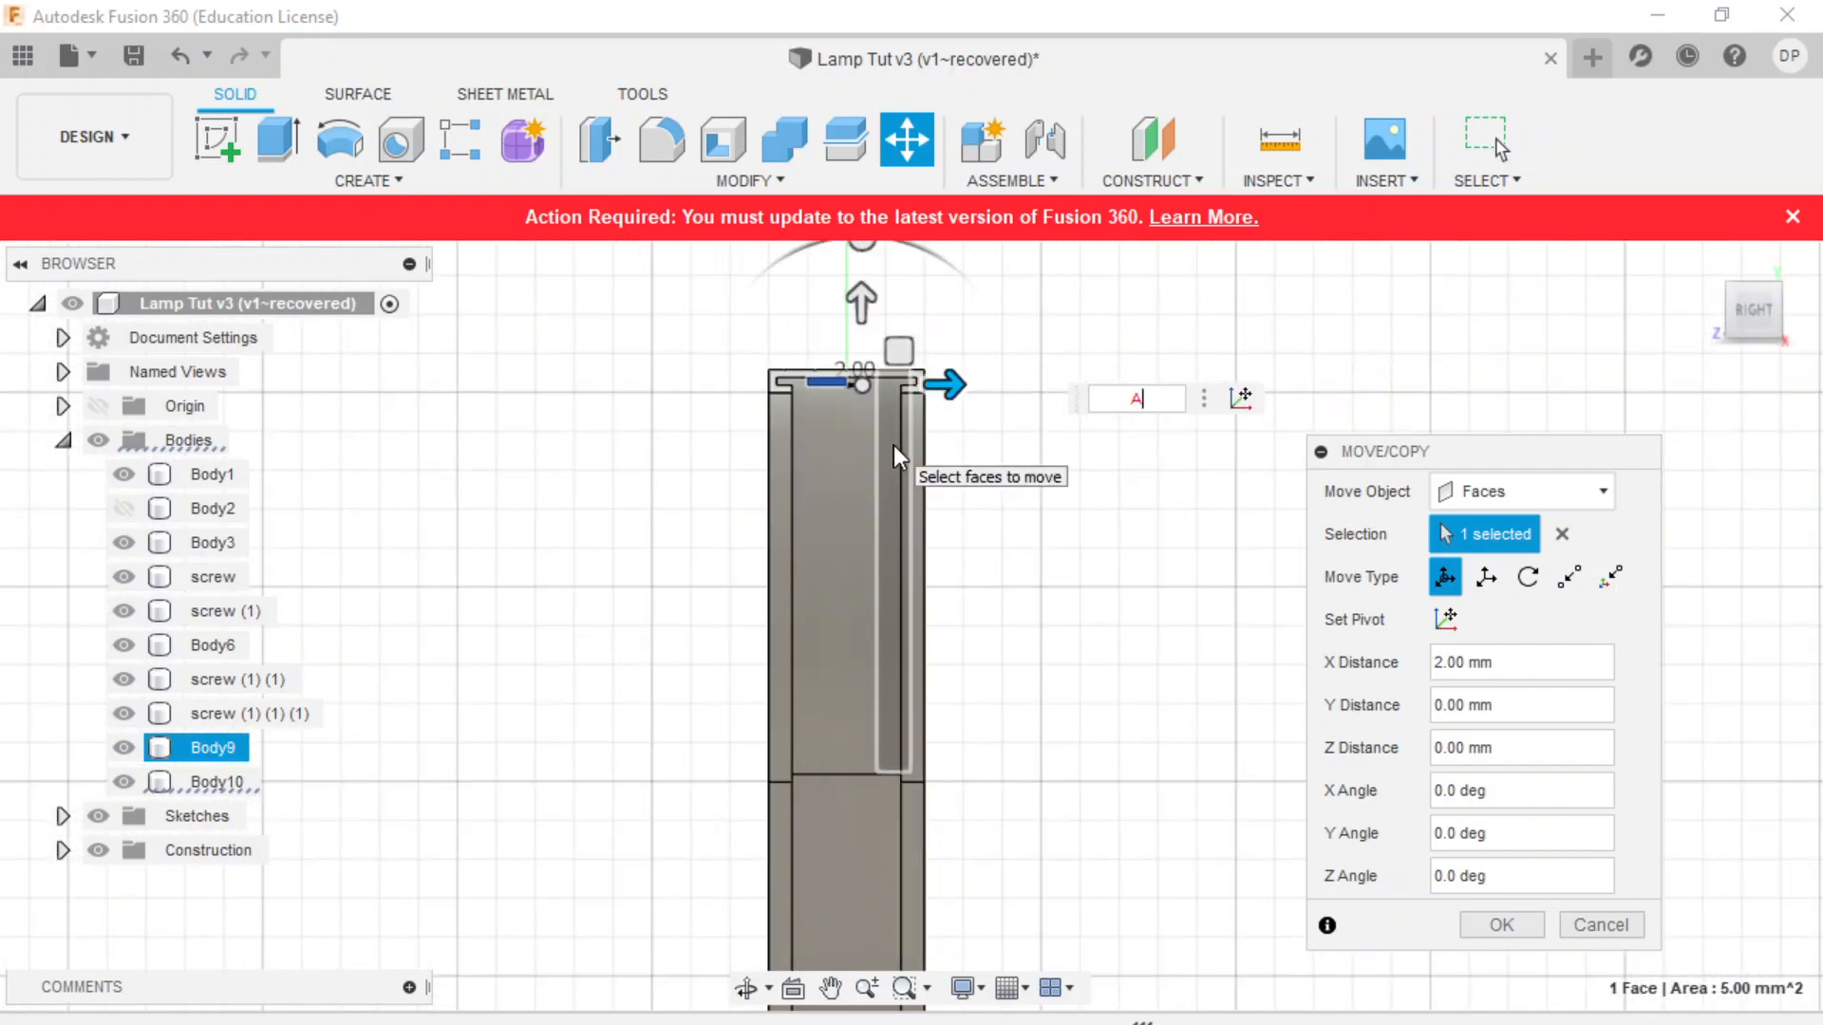
{"action": "key", "text": "ctrl+z"}
{"action": "scroll", "coordinate": [900, 424], "scroll_direction": "up", "scroll_amount": 3}
{"action": "mouse_move", "coordinate": [901, 505]}
{"action": "middle_mouse_down", "text": "shift"}
{"action": "mouse_move", "coordinate": [949, 483]}
{"action": "mouse_move", "coordinate": [896, 538]}
{"action": "middle_mouse_up", "text": "shift"}
{"action": "scroll", "coordinate": [899, 536], "scroll_direction": "down", "scroll_amount": 4}
{"action": "scroll", "coordinate": [1010, 387], "scroll_direction": "up", "scroll_amount": 6}
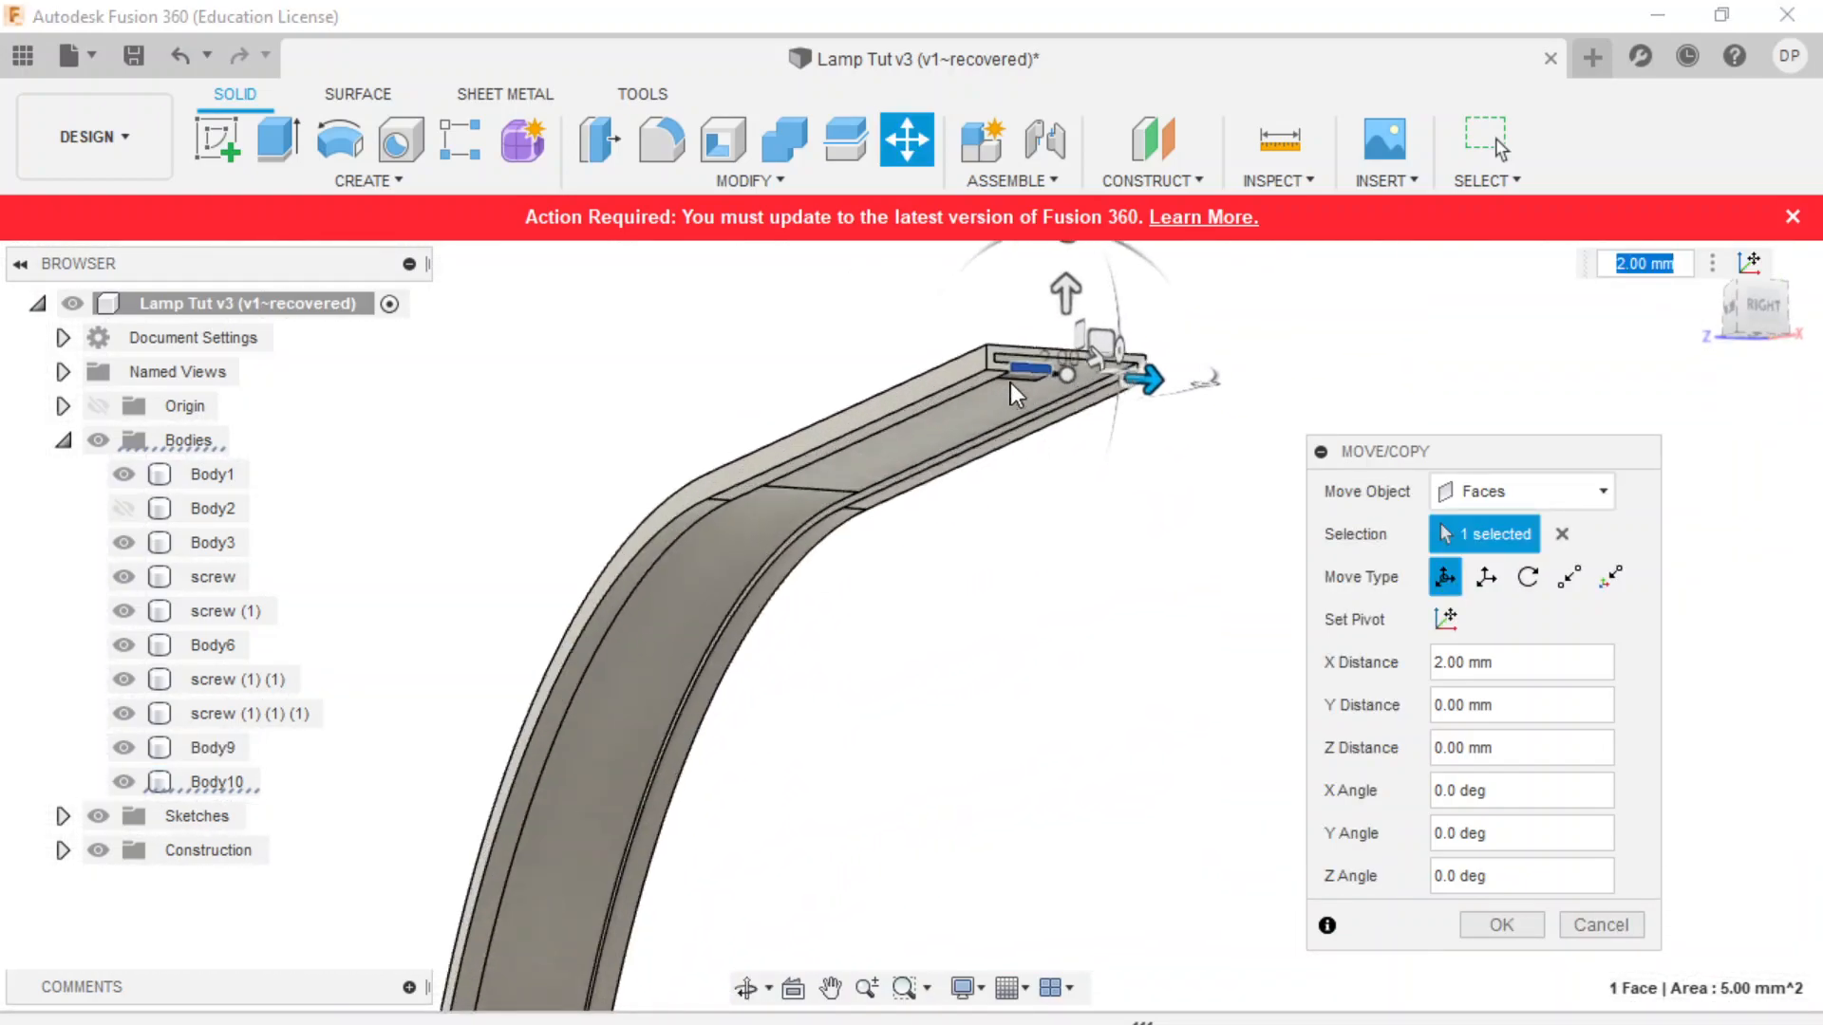
{"action": "left_click", "coordinate": [1602, 925]}
- Move Body10 -2 mm along Y, towards the middle of the arm's channel
{"action": "left_click", "coordinate": [906, 142]}
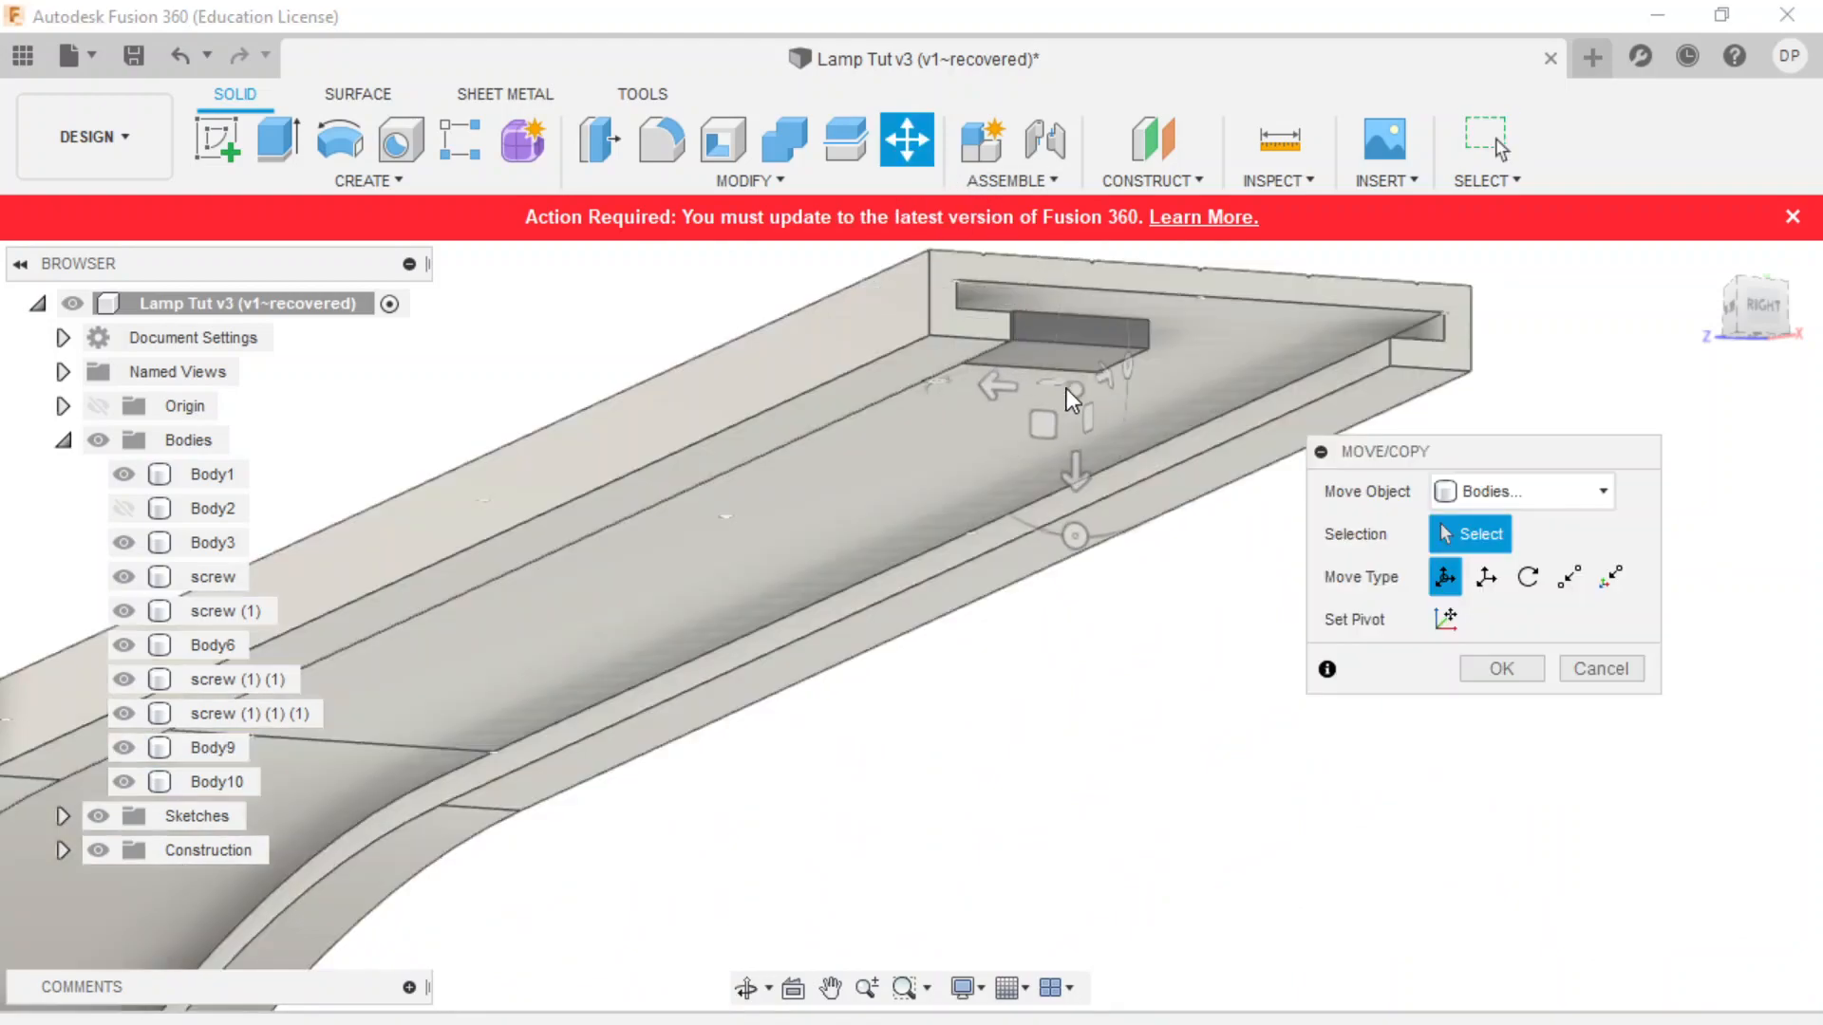
{"action": "left_click", "coordinate": [1064, 359]}
{"action": "left_click_drag", "start_coordinate": [980, 351], "coordinate": [1035, 355]}
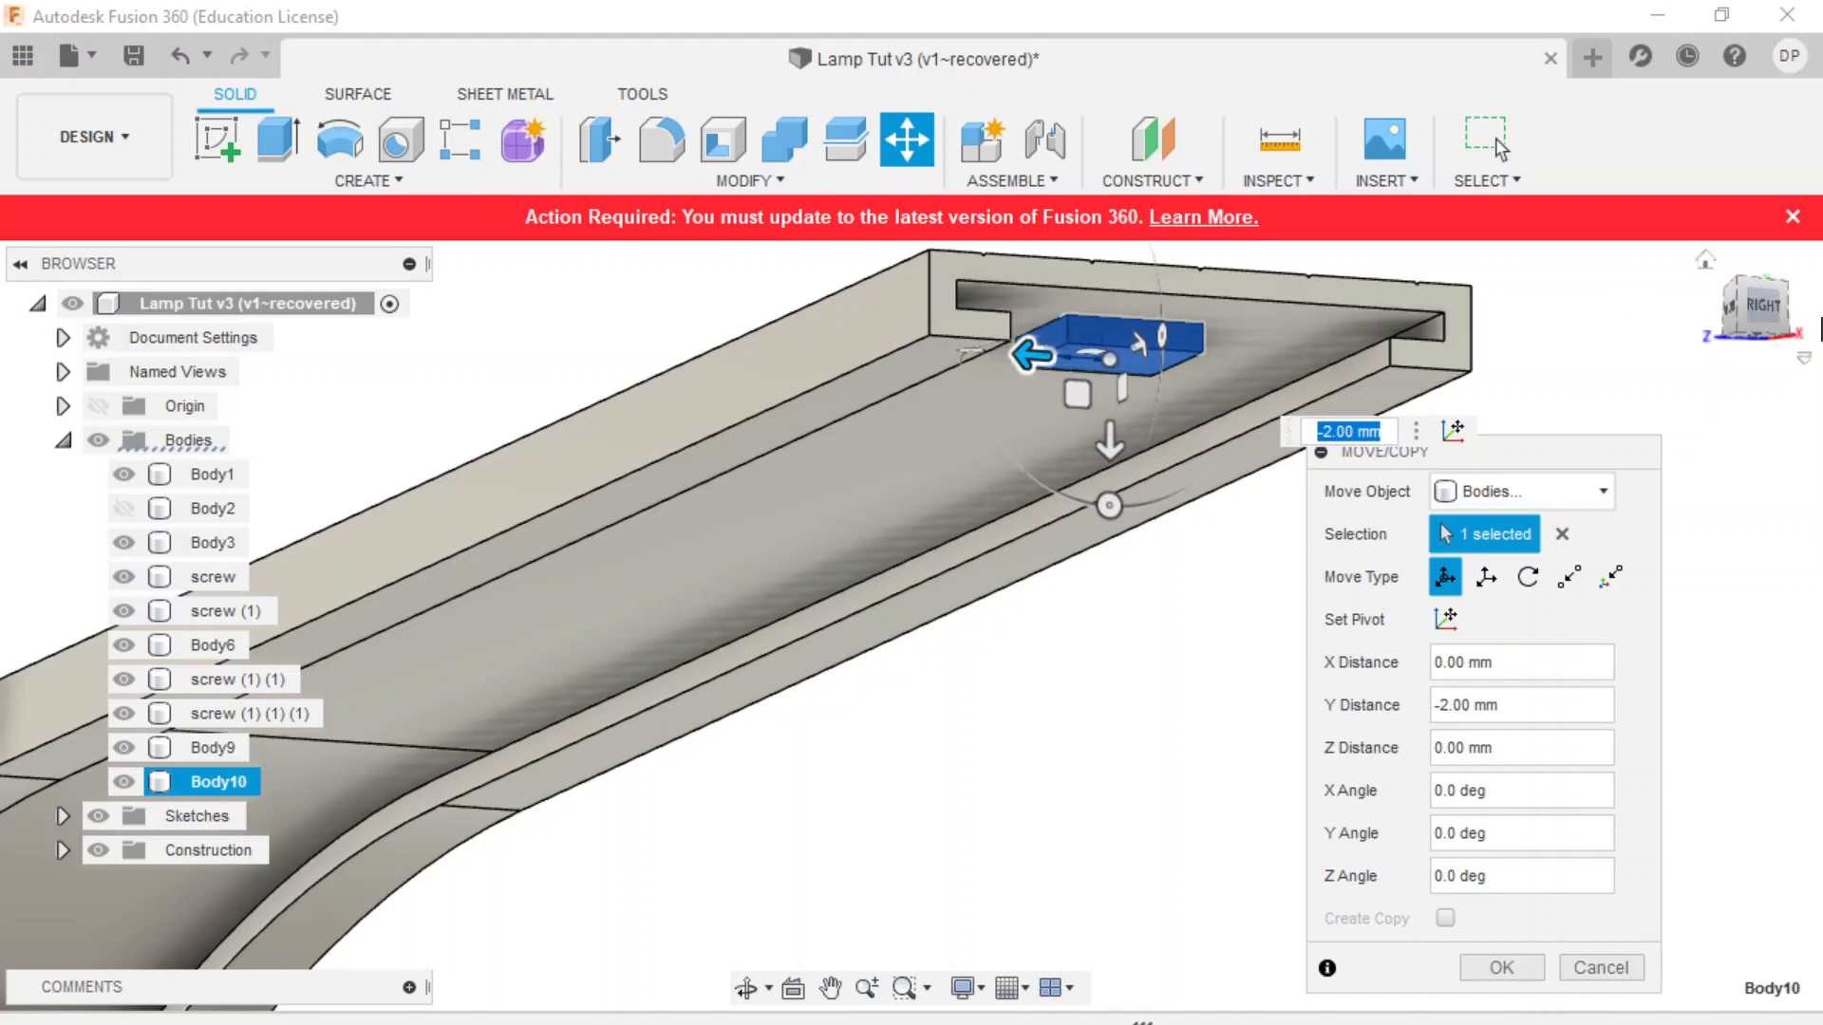
- Set Body10's Y move to -2.5 mm so it is centred across the arm's channel, and accept it
{"action": "left_click", "coordinate": [1747, 313]}
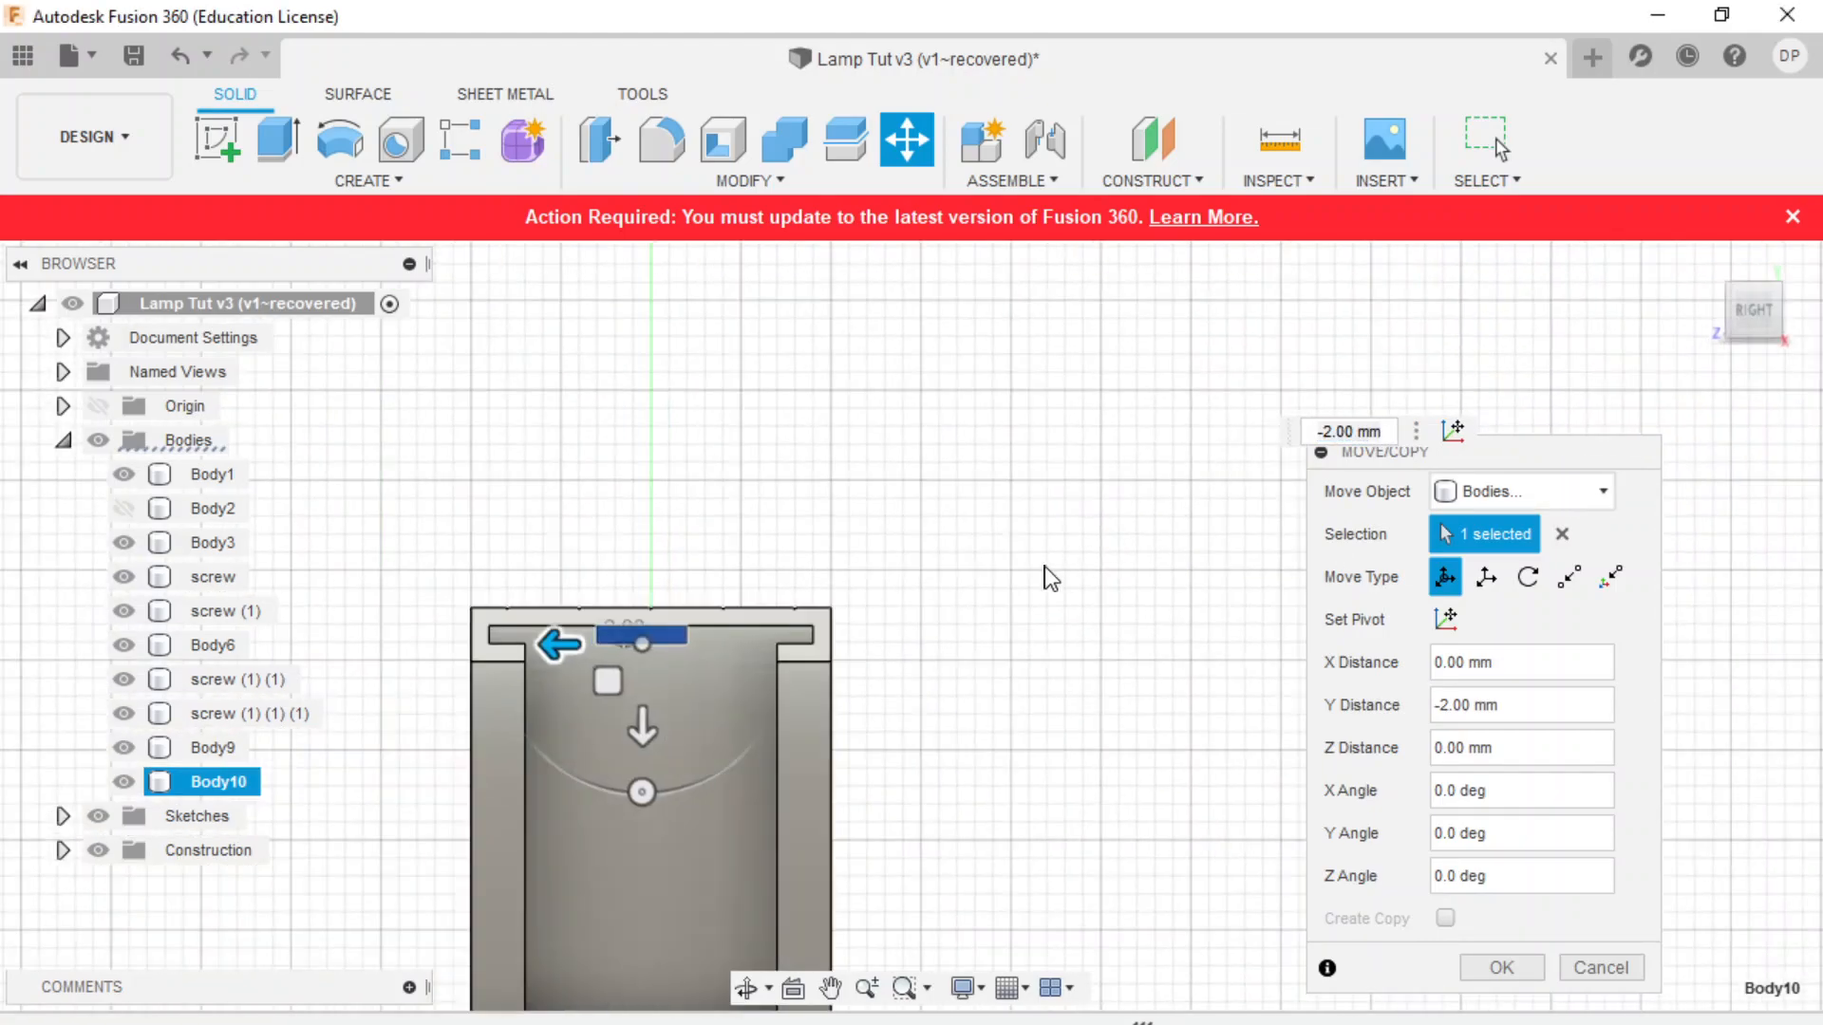
{"action": "scroll", "coordinate": [888, 570], "scroll_direction": "up", "scroll_amount": 2}
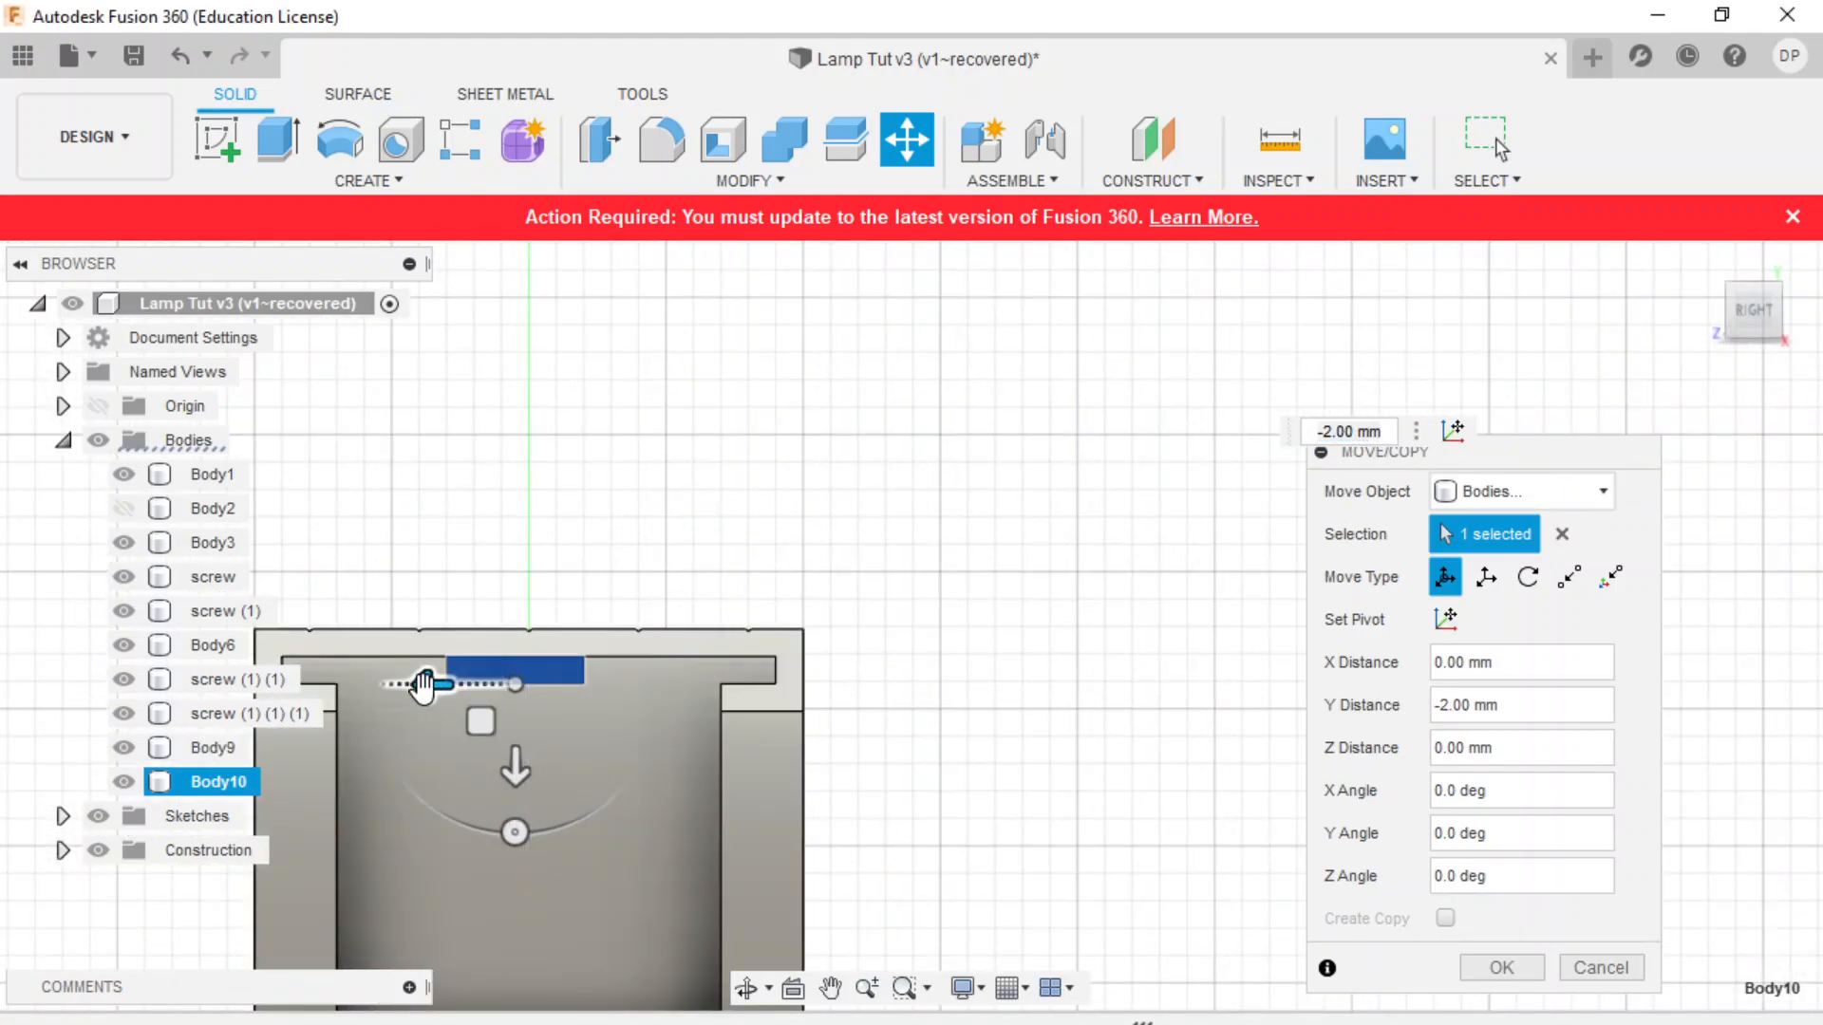
{"action": "left_click", "coordinate": [422, 685]}
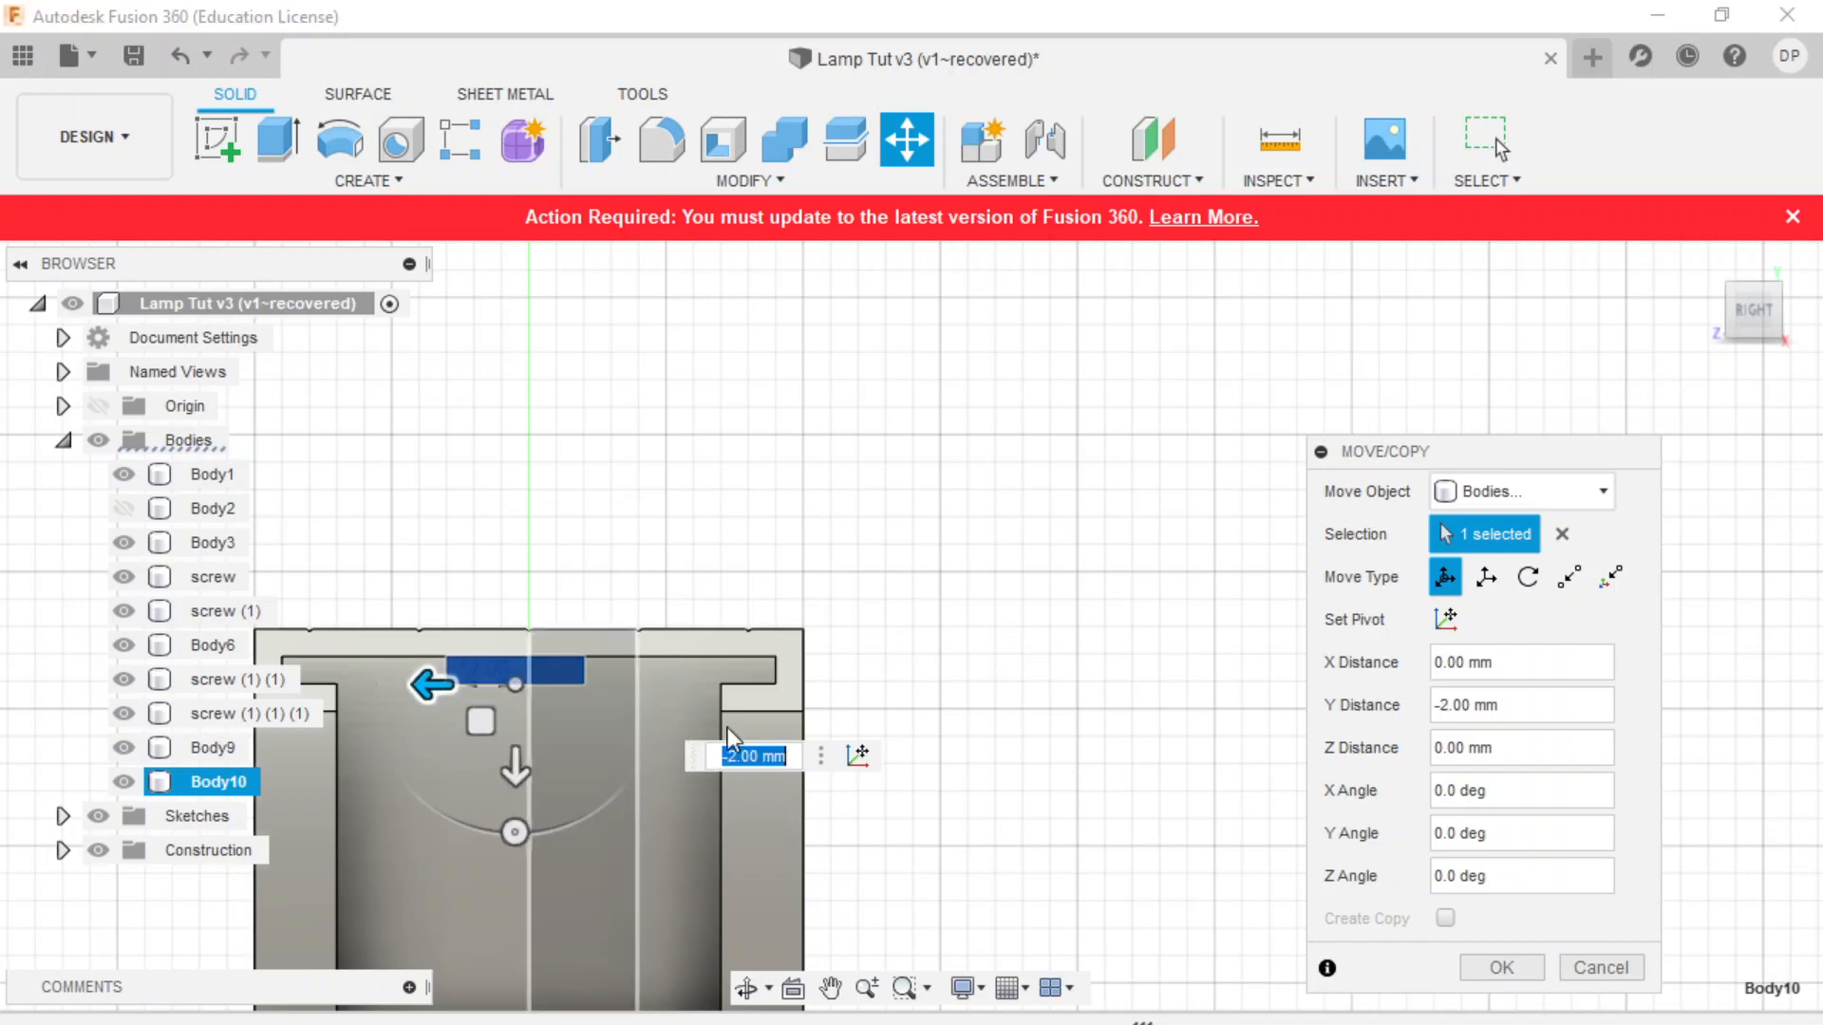
{"action": "scroll", "coordinate": [802, 630], "scroll_direction": "down", "scroll_amount": 2}
{"action": "scroll", "coordinate": [574, 660], "scroll_direction": "up", "scroll_amount": 5}
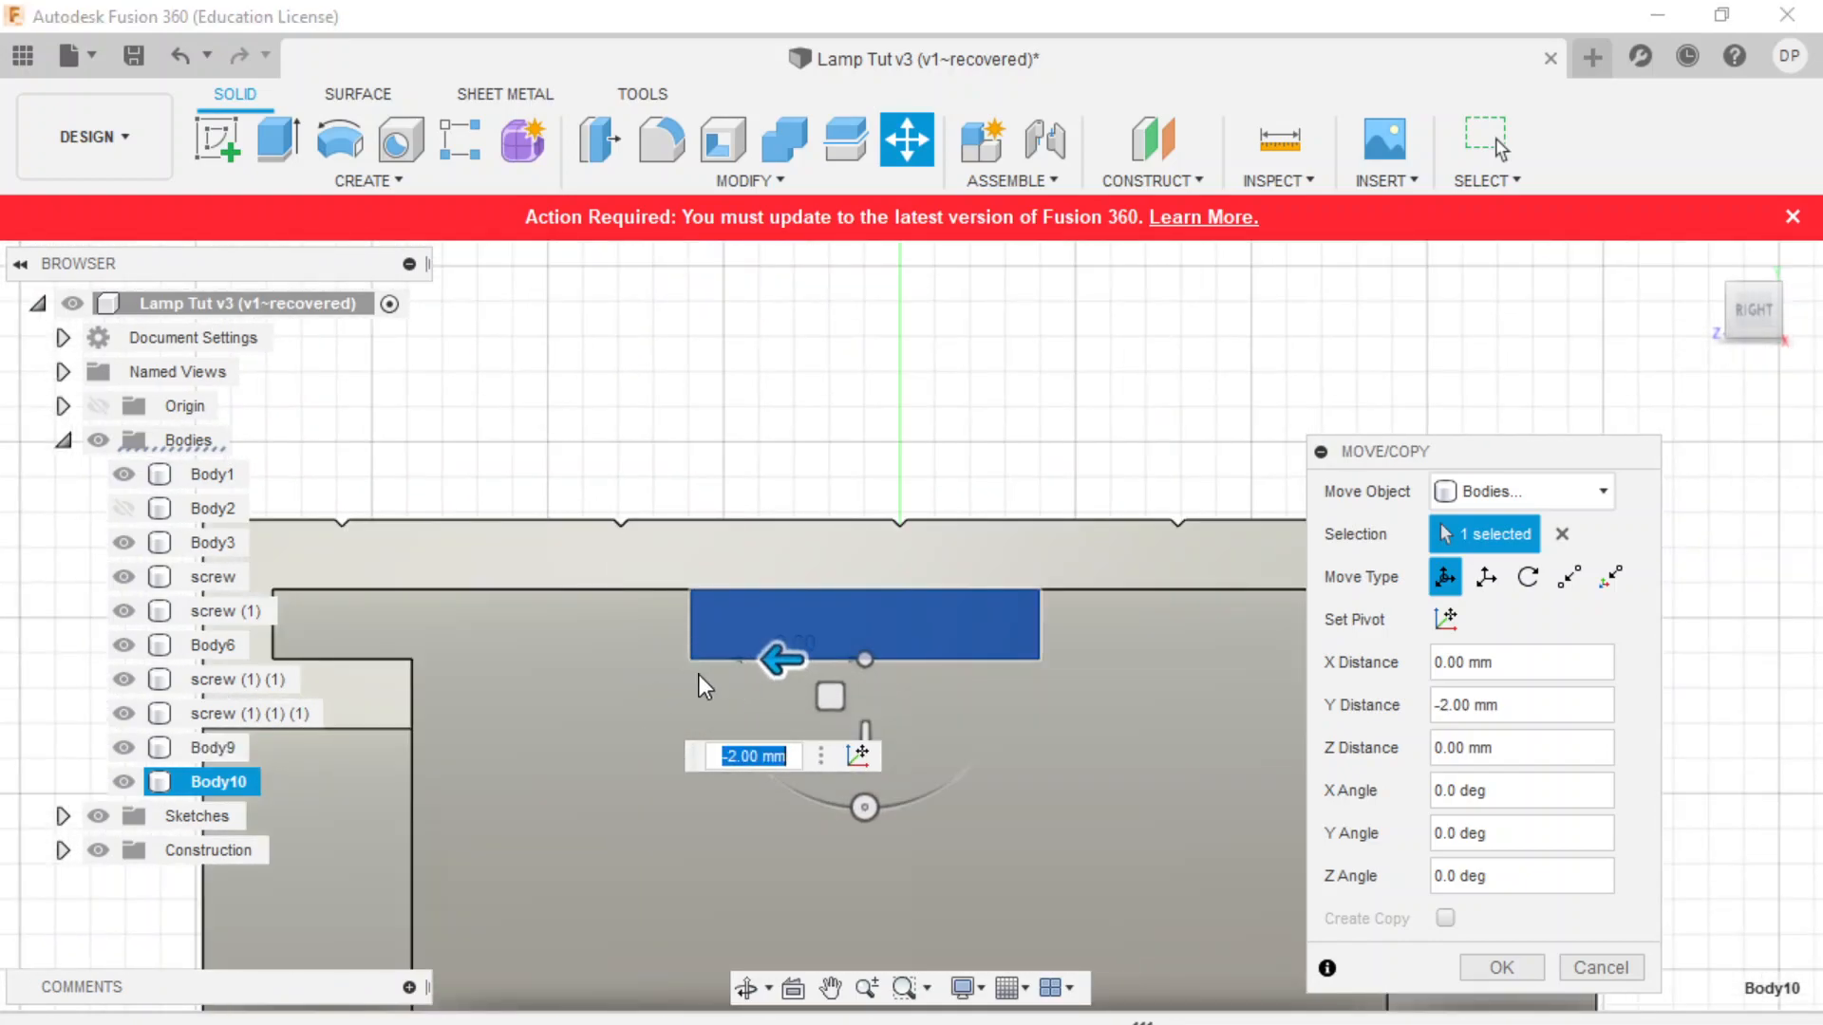
{"action": "scroll", "coordinate": [602, 703], "scroll_direction": "down", "scroll_amount": 1}
{"action": "left_click", "coordinate": [789, 755]}
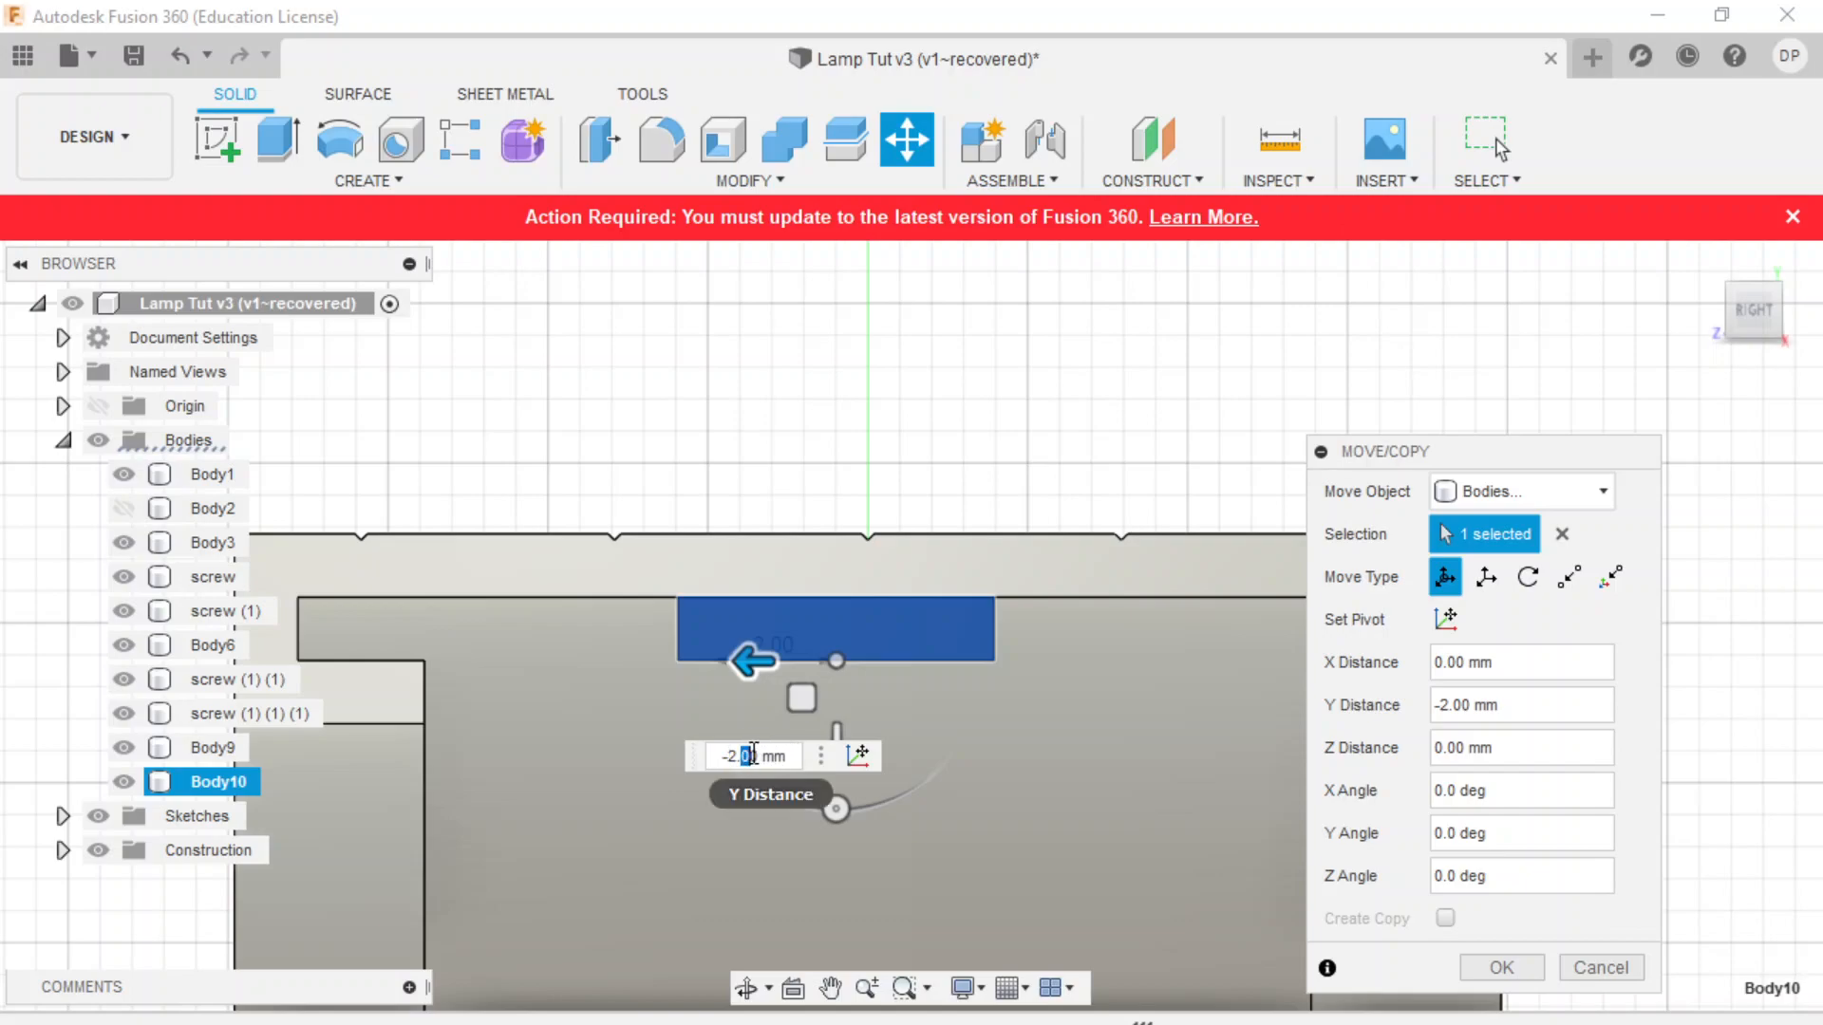
{"action": "type", "text": "5"}
{"action": "key", "text": "Return"}
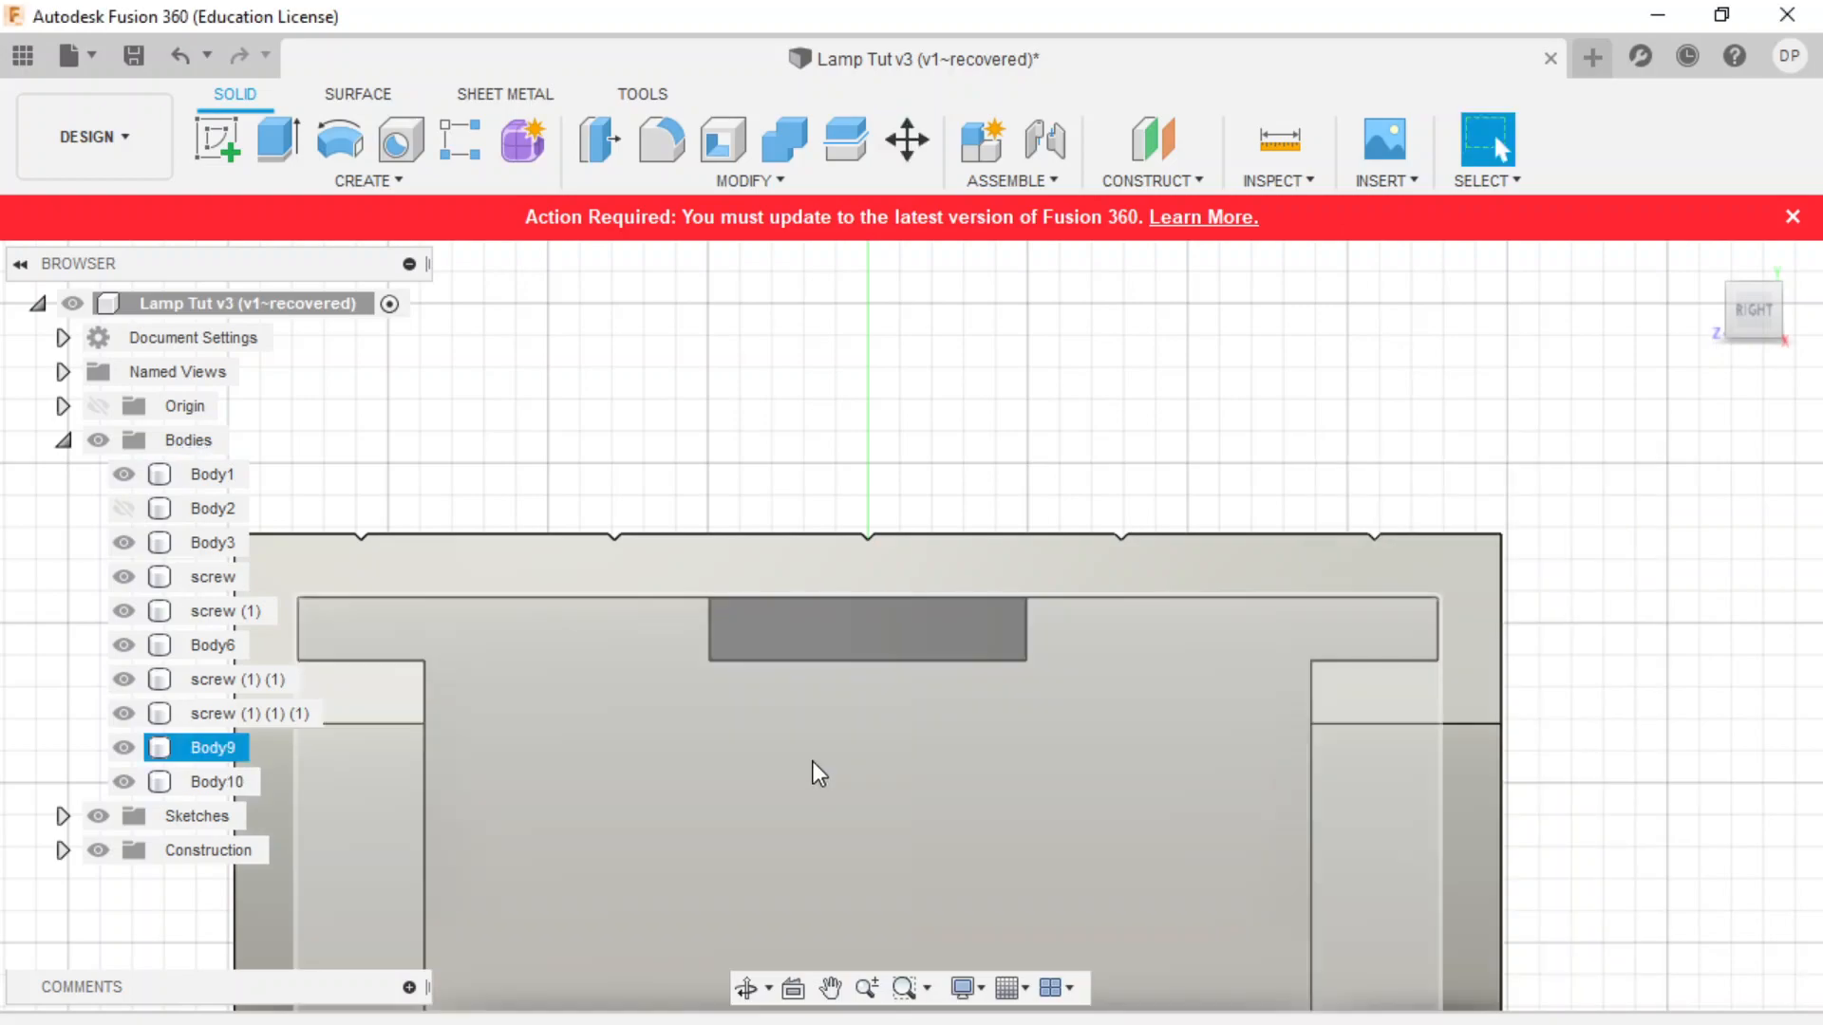
- Start a Pattern on Path of type Bodies with Body10 as the object to repeat
{"action": "middle_click_drag", "start_coordinate": [1052, 653], "coordinate": [1035, 675], "text": "shift"}
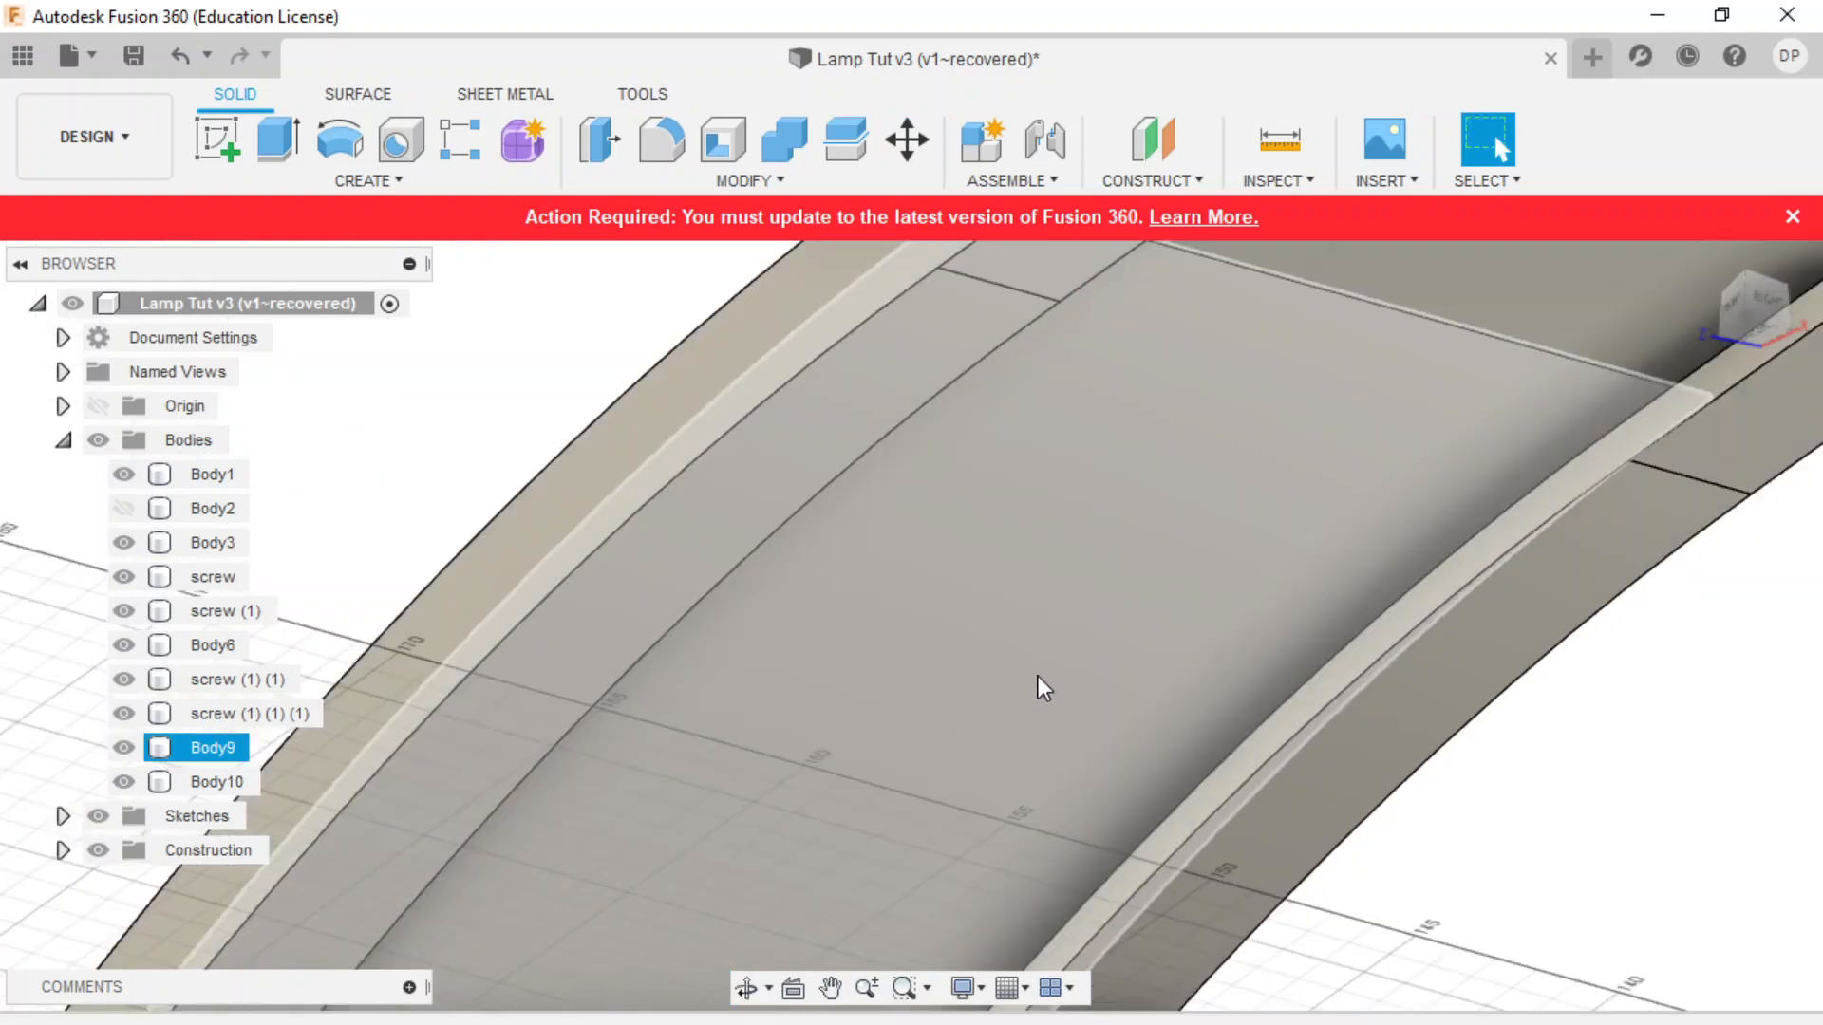
{"action": "scroll", "coordinate": [1039, 676], "scroll_direction": "down", "scroll_amount": 3}
{"action": "scroll", "coordinate": [1040, 676], "scroll_direction": "down", "scroll_amount": 5}
{"action": "scroll", "coordinate": [1225, 504], "scroll_direction": "up", "scroll_amount": 5}
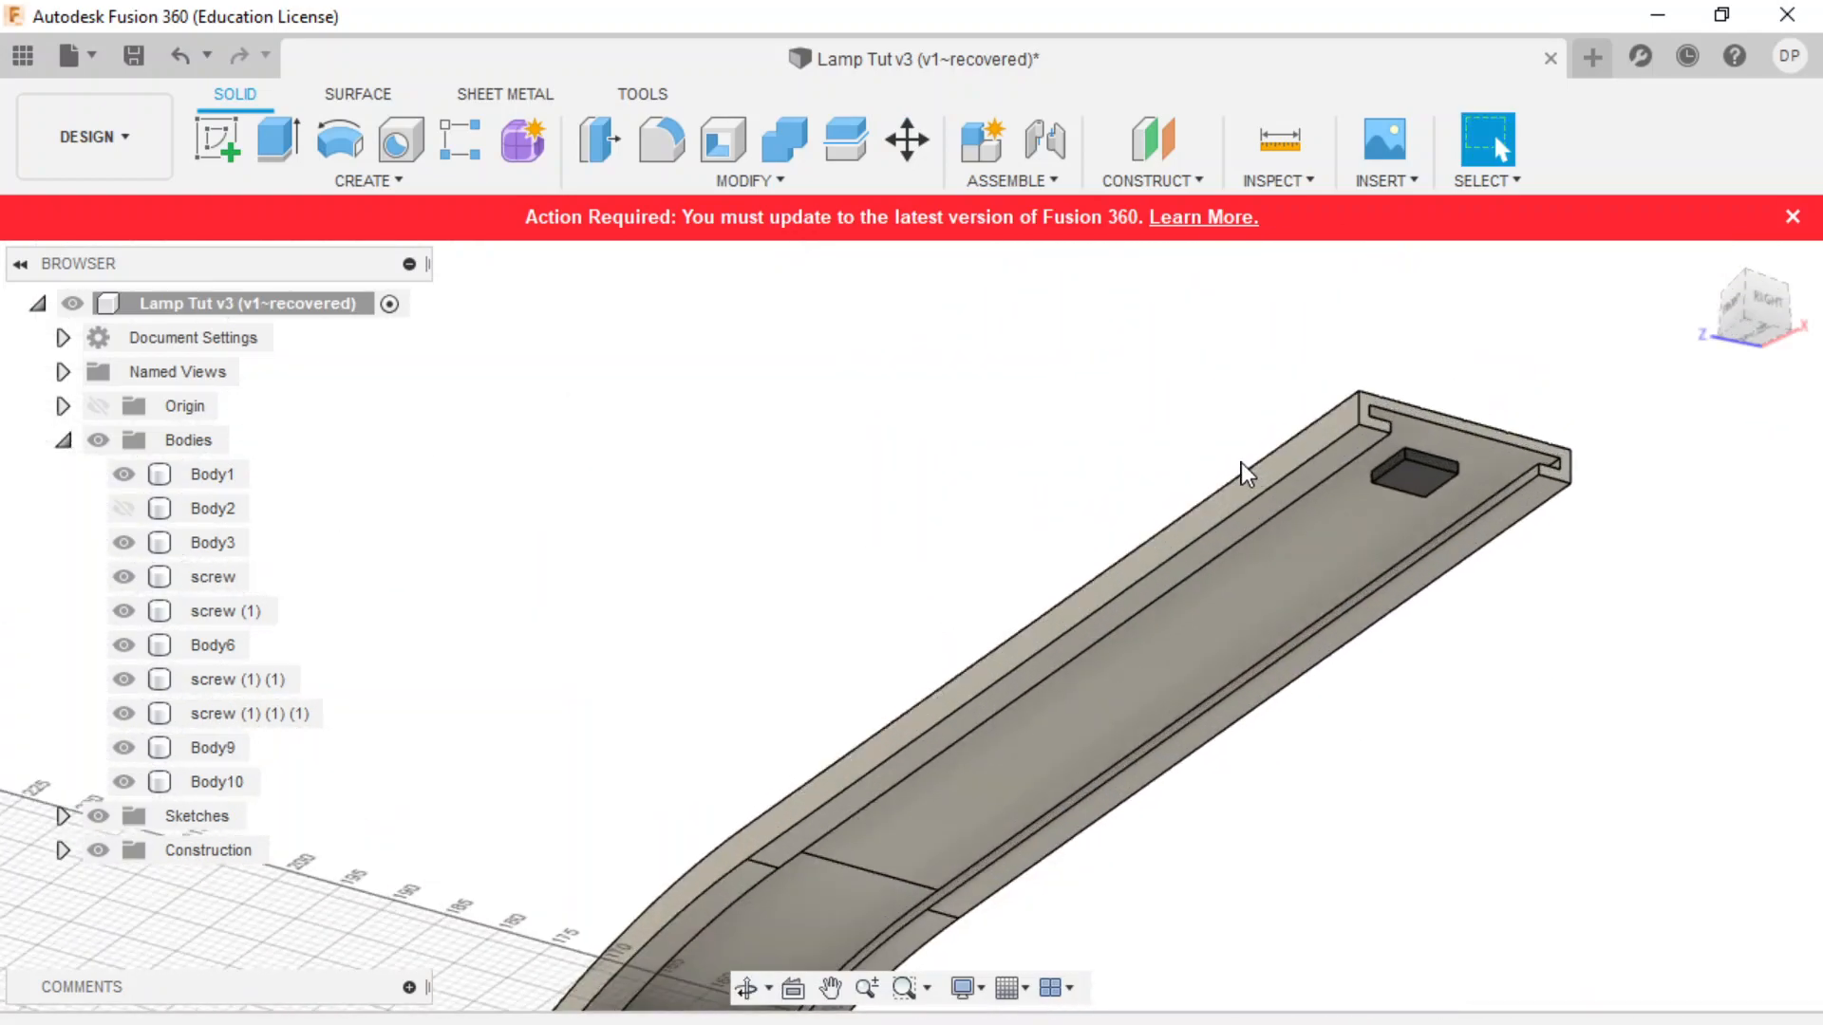
{"action": "left_click", "coordinate": [630, 175]}
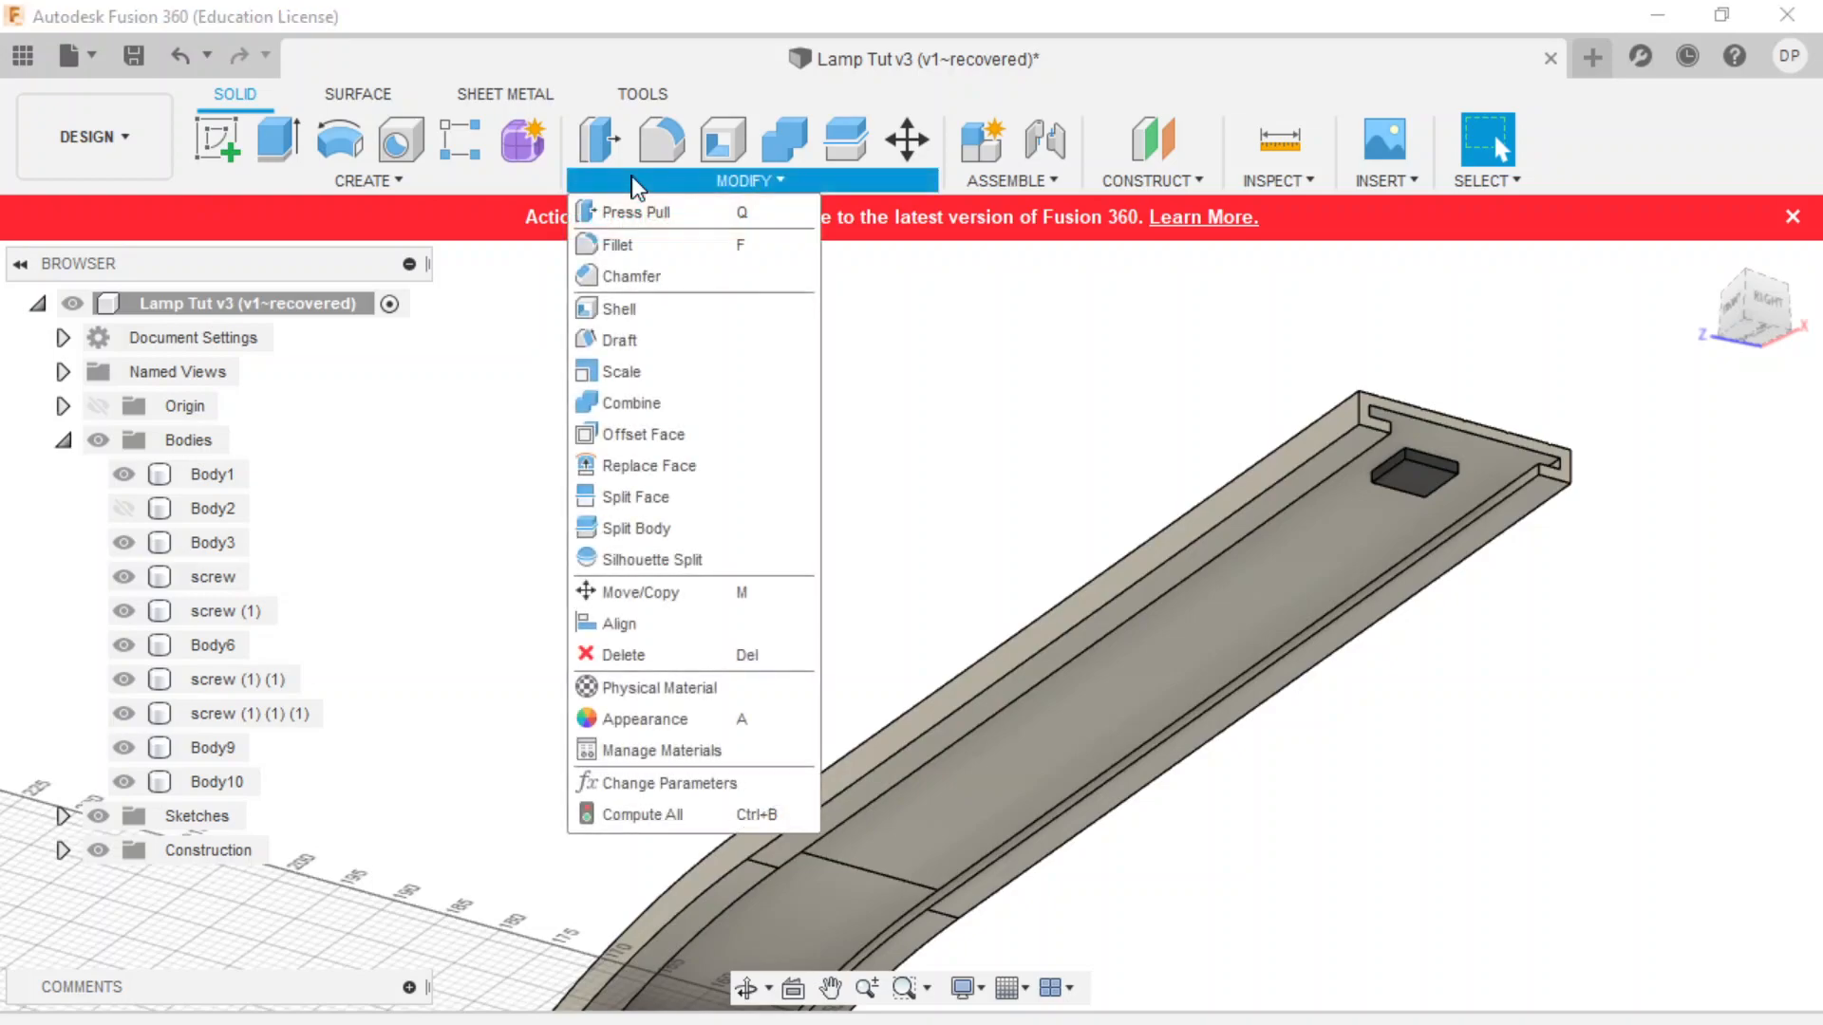
{"action": "mouse_move", "coordinate": [512, 180]}
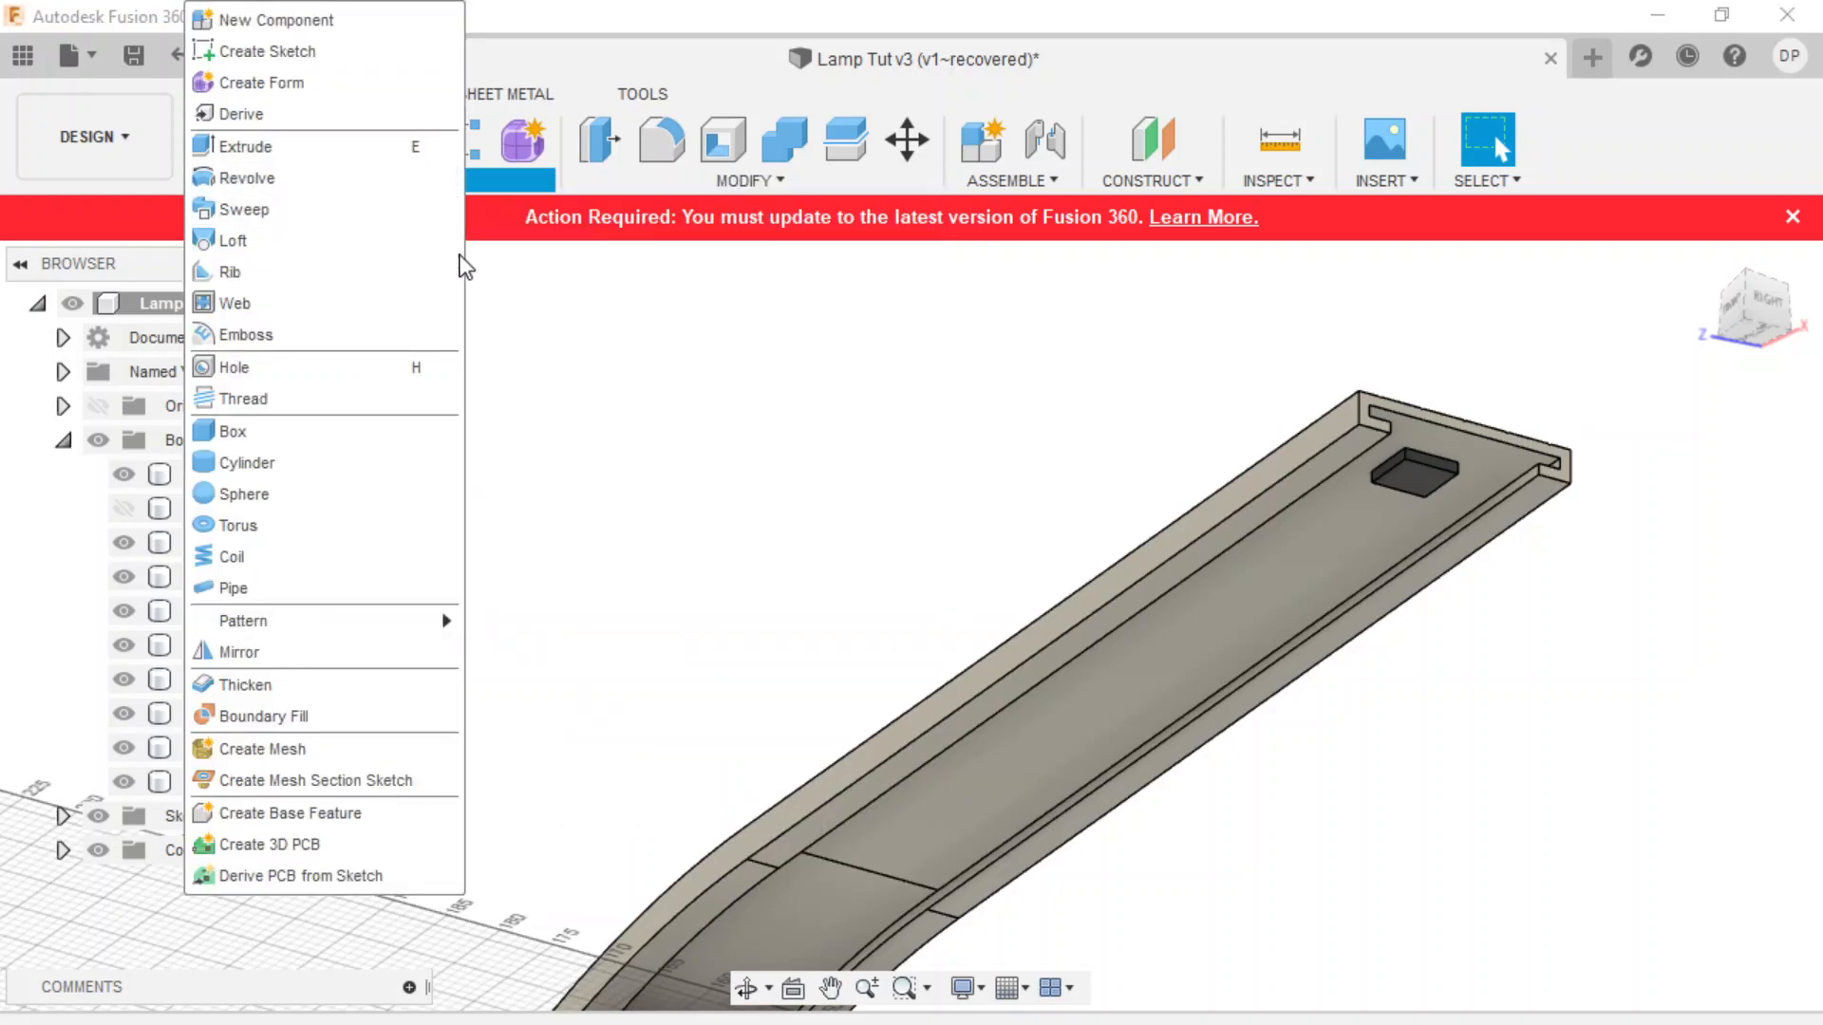
{"action": "mouse_move", "coordinate": [415, 628]}
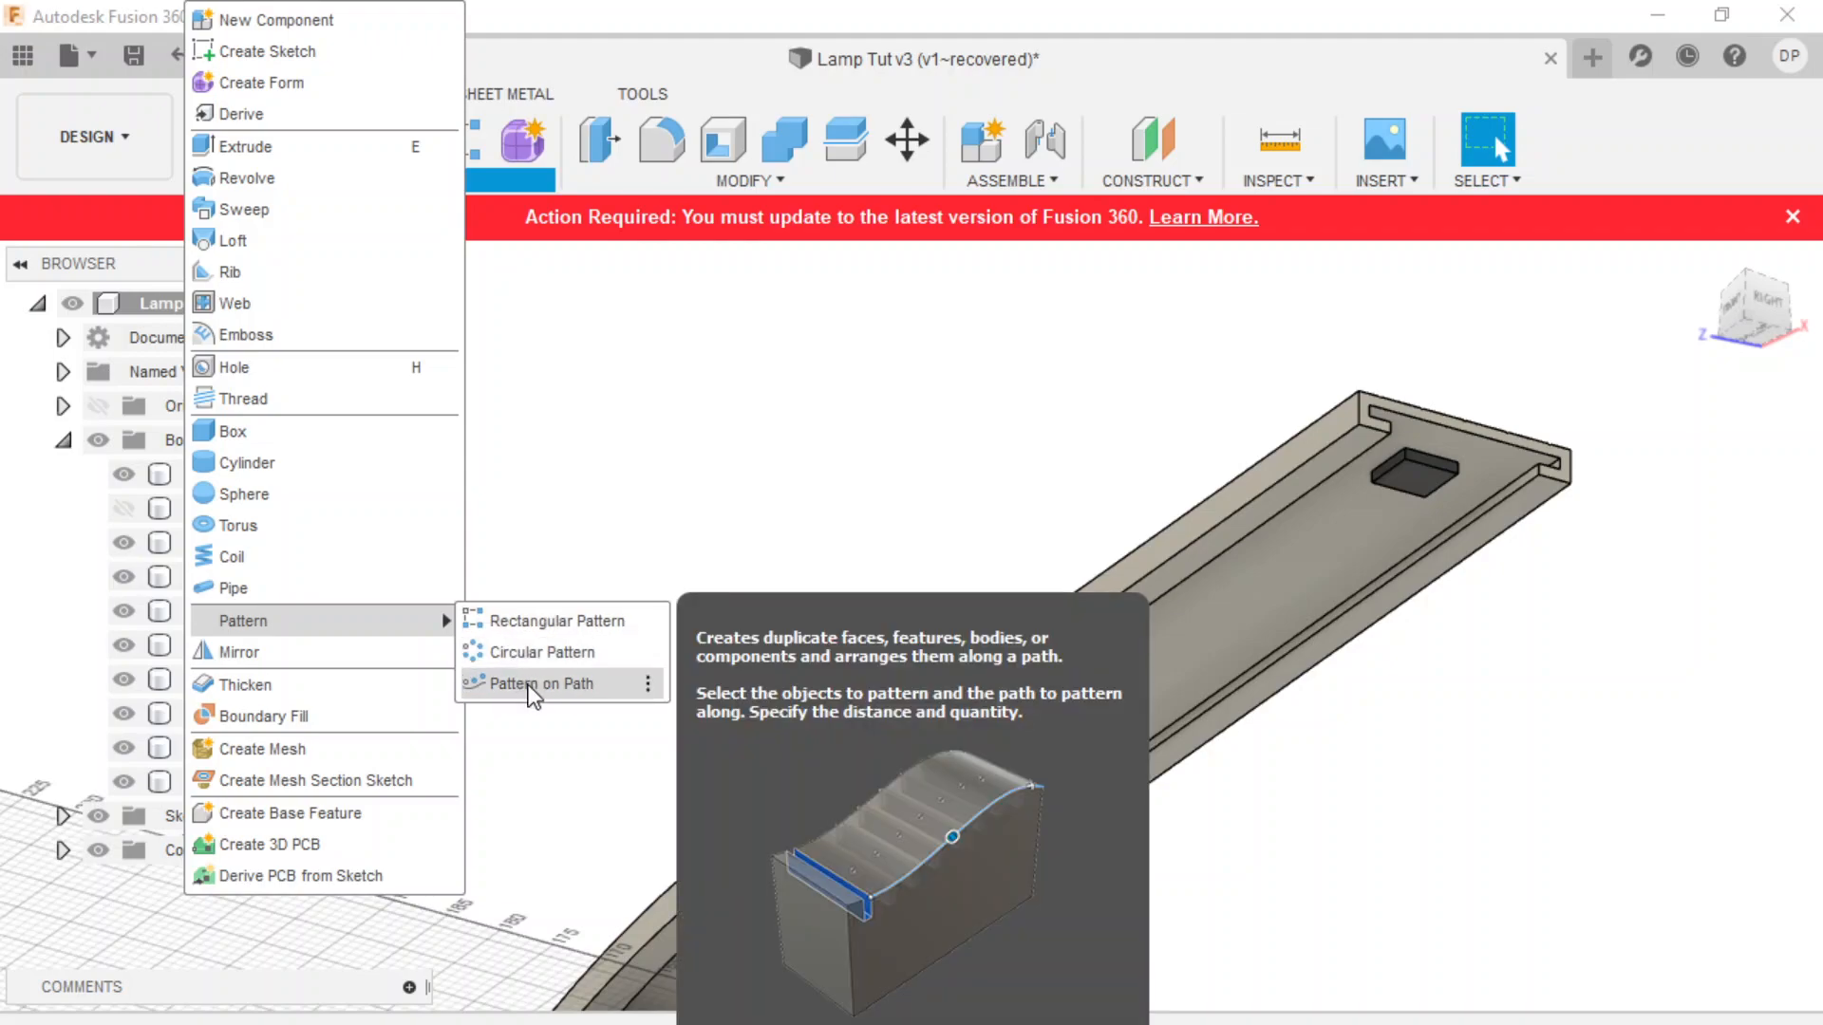
{"action": "left_click", "coordinate": [534, 685]}
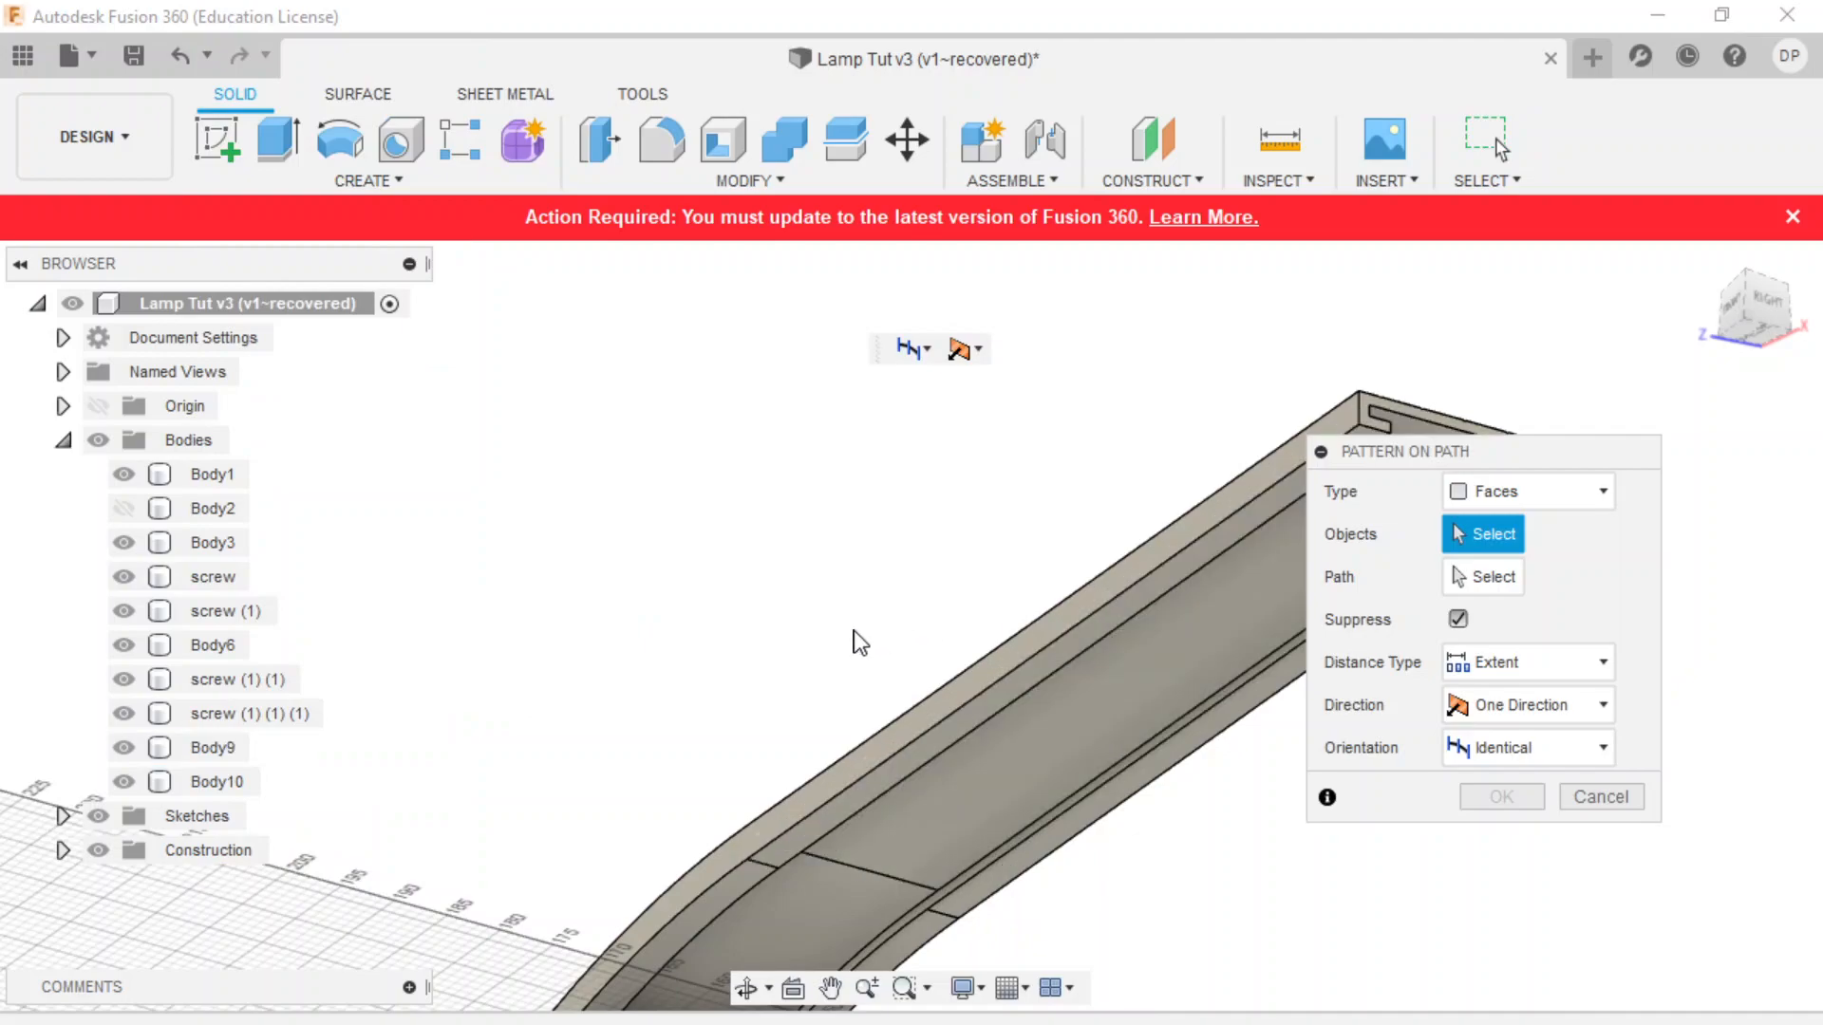
{"action": "scroll", "coordinate": [859, 642], "scroll_direction": "down", "scroll_amount": 5}
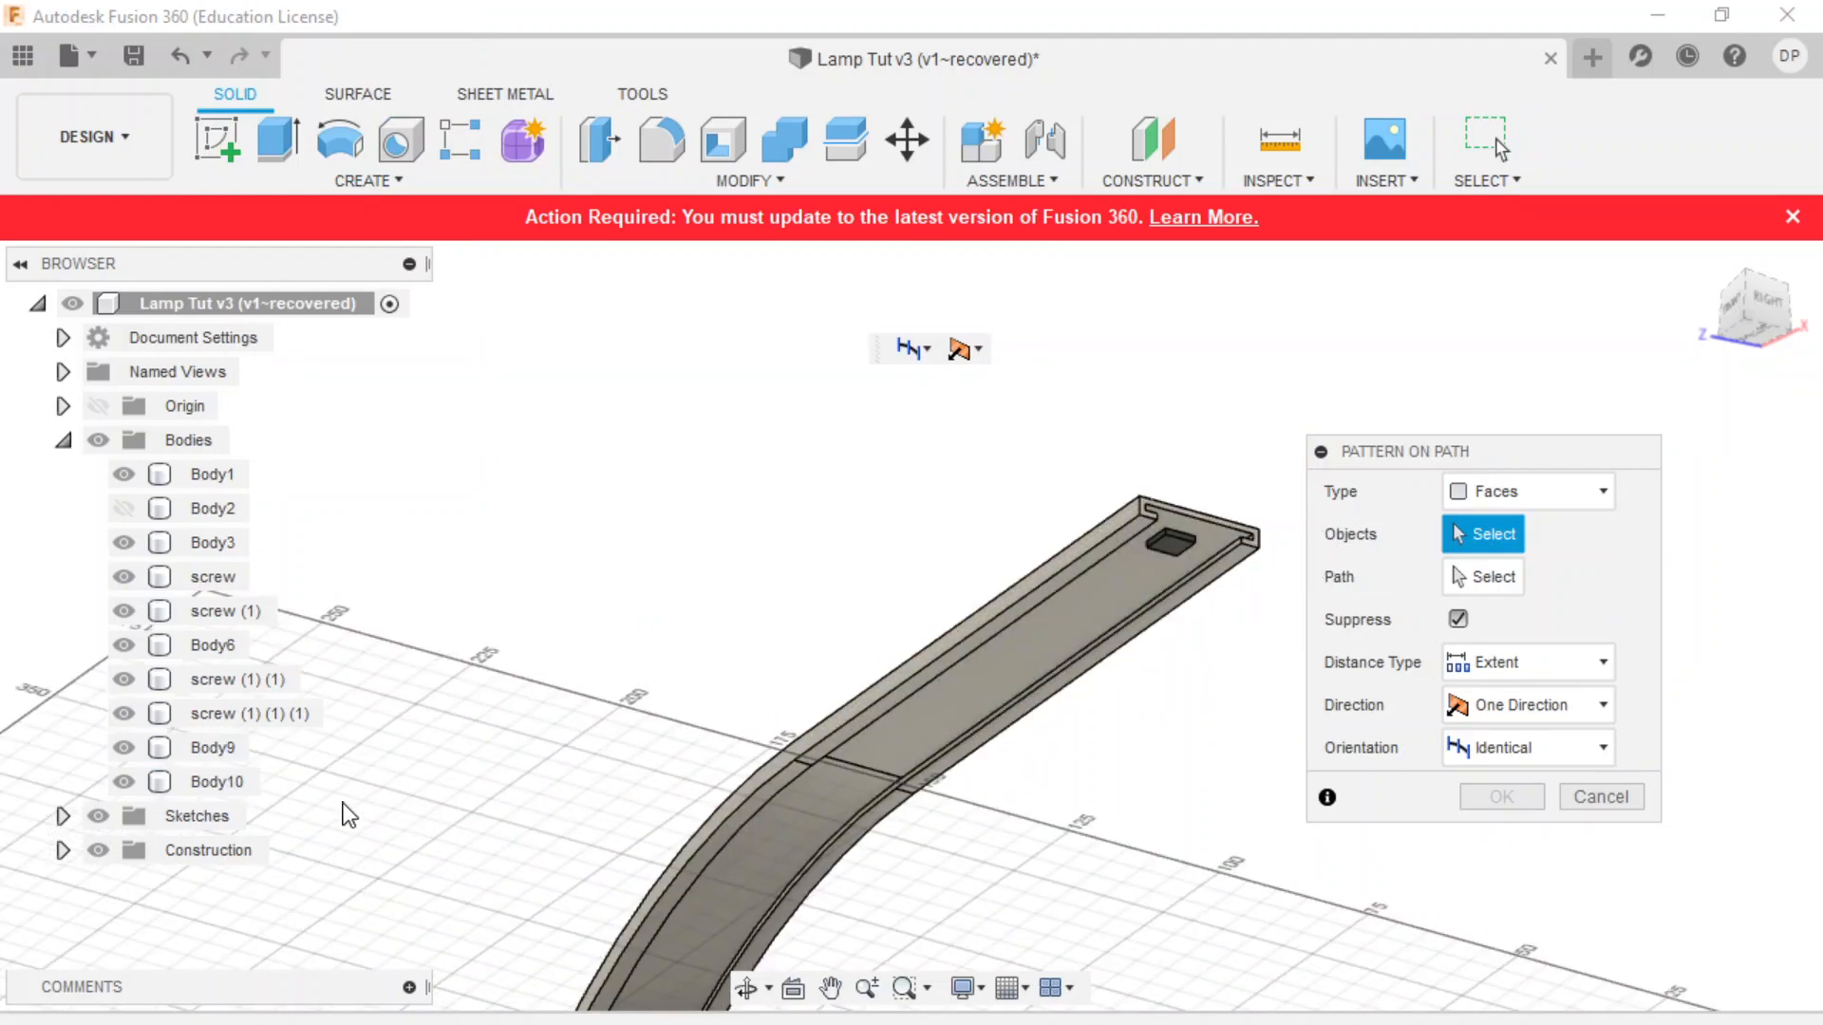
{"action": "left_click", "coordinate": [1160, 543]}
{"action": "left_click", "coordinate": [1571, 488]}
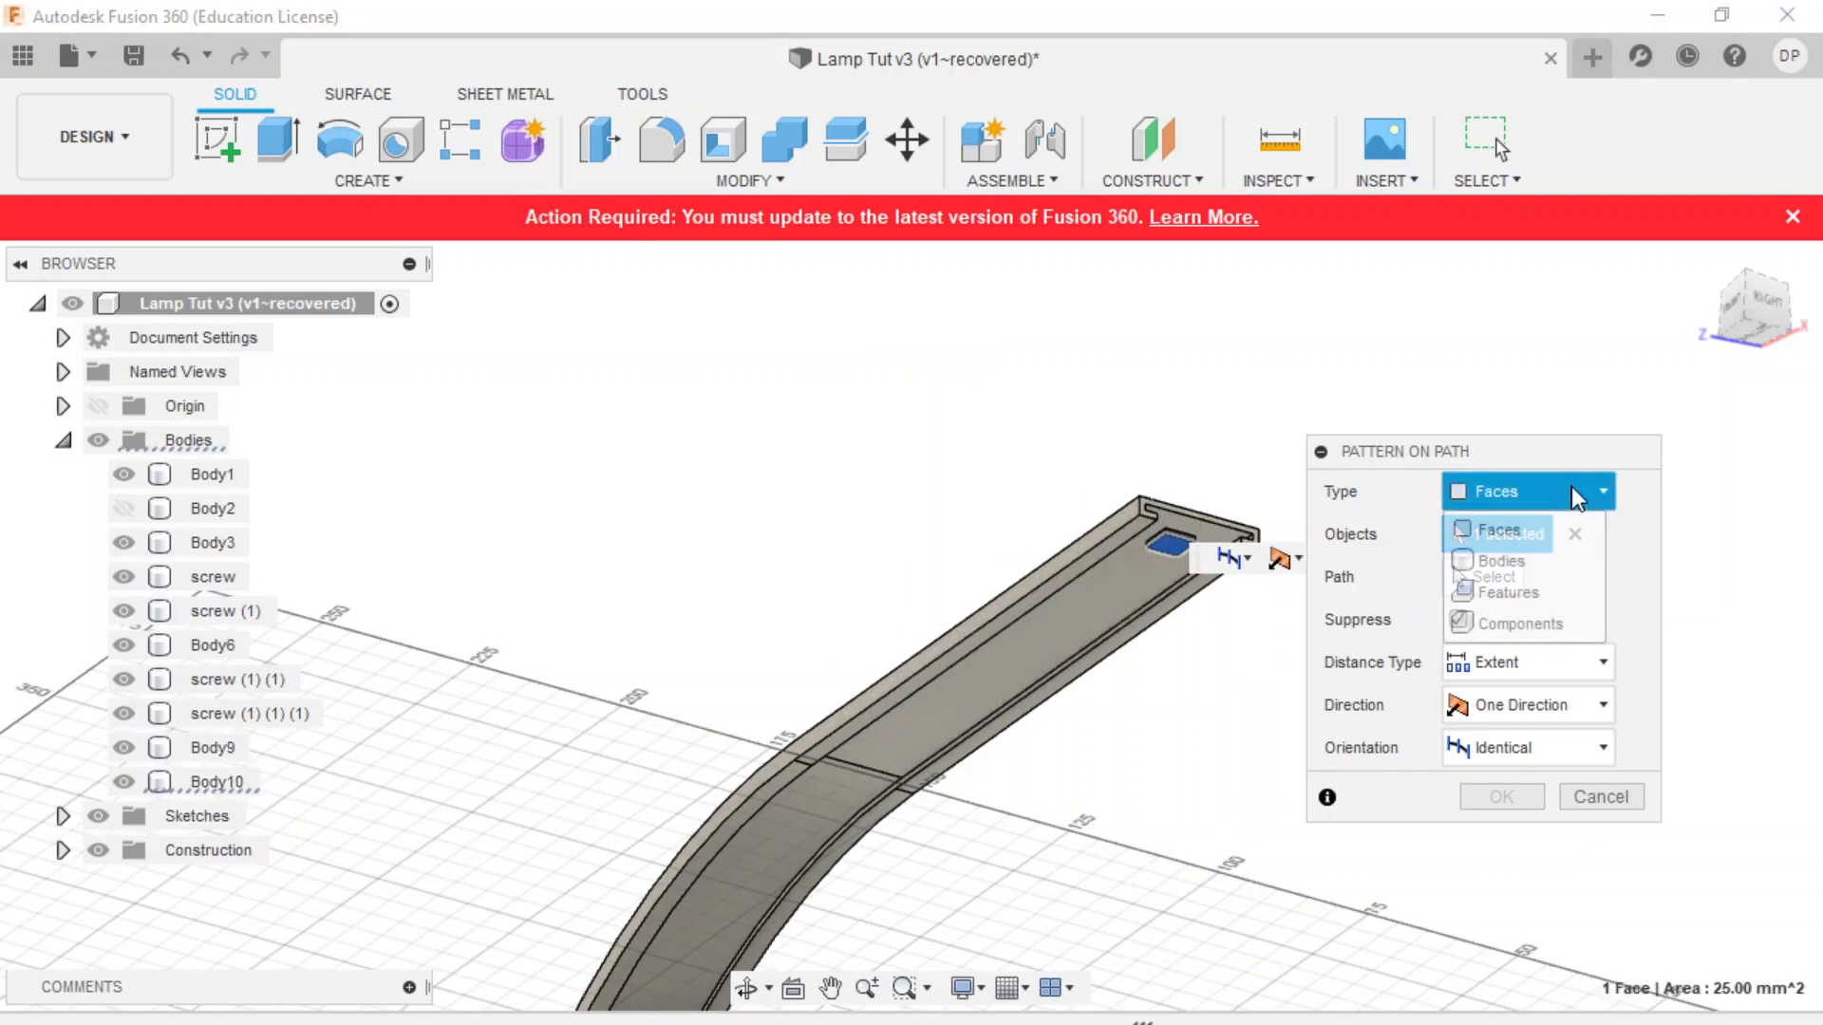
{"action": "left_click", "coordinate": [1519, 563]}
{"action": "left_click", "coordinate": [1174, 545]}
{"action": "left_click", "coordinate": [1477, 576]}
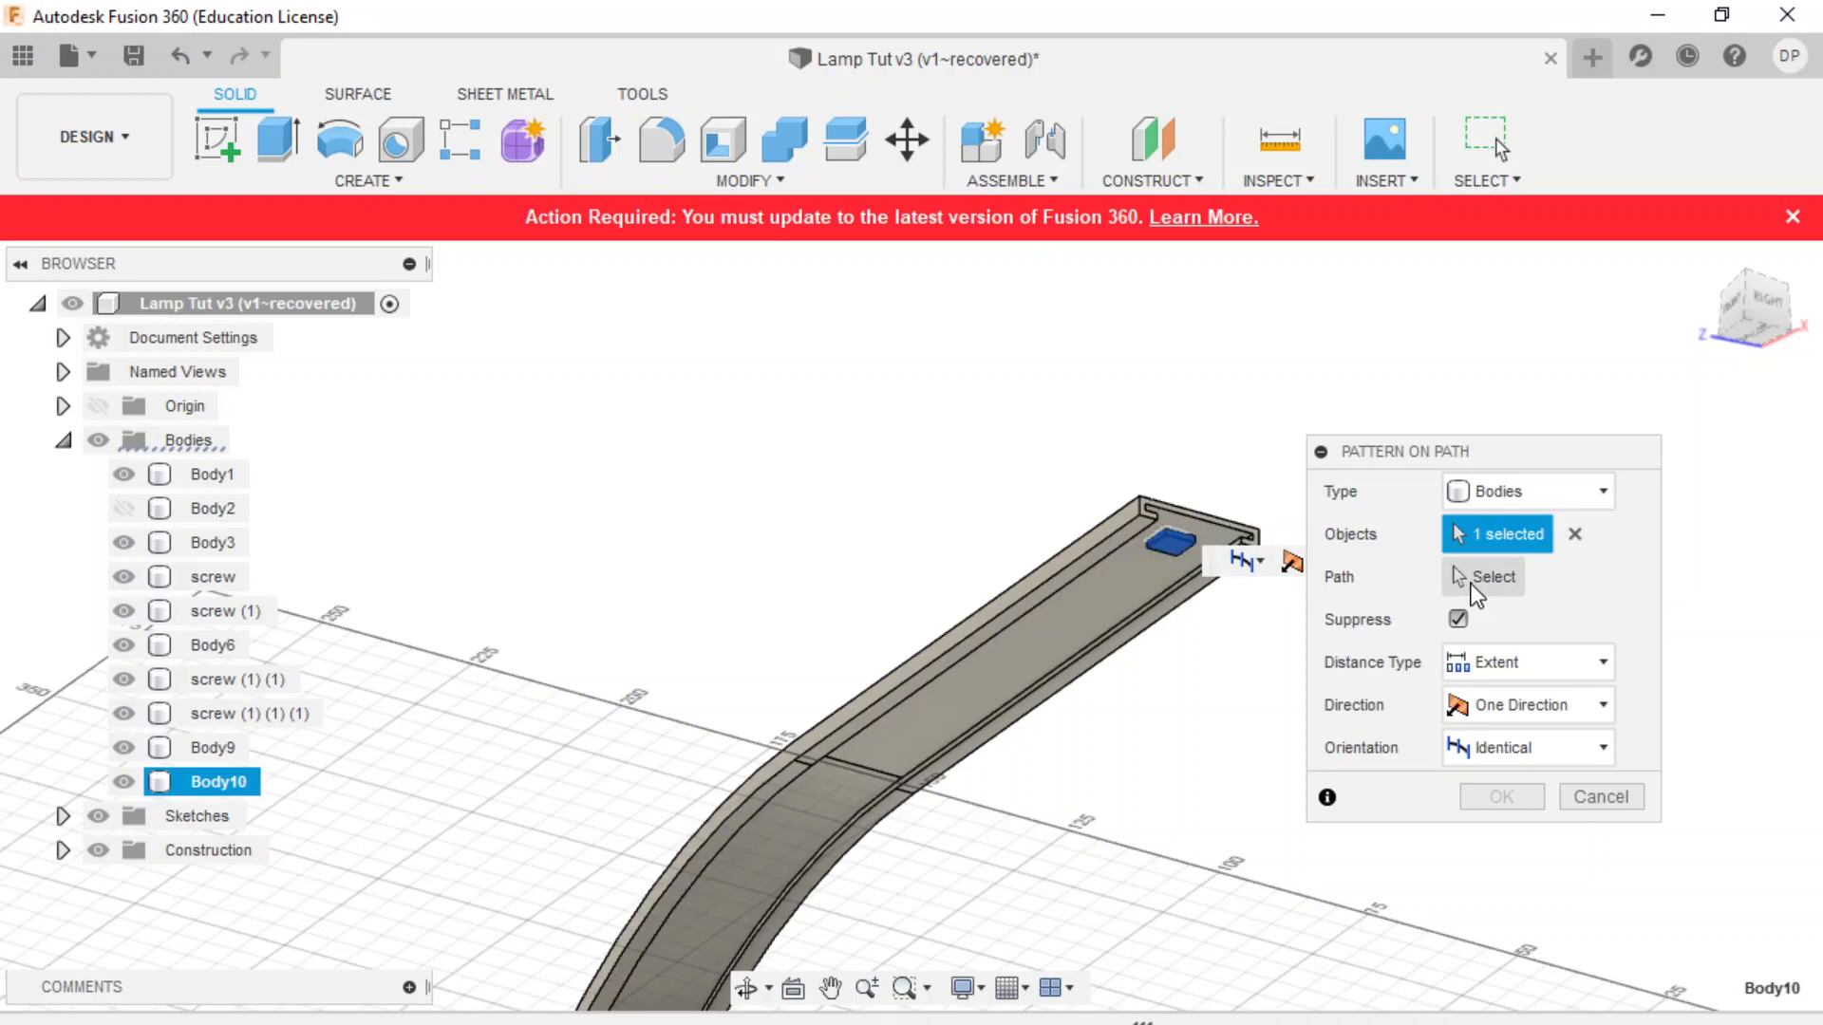
- Use the lamp arm's long outer edge as the pattern path, with an extent of about 146 mm and a quantity of 7
{"action": "left_click", "coordinate": [961, 618]}
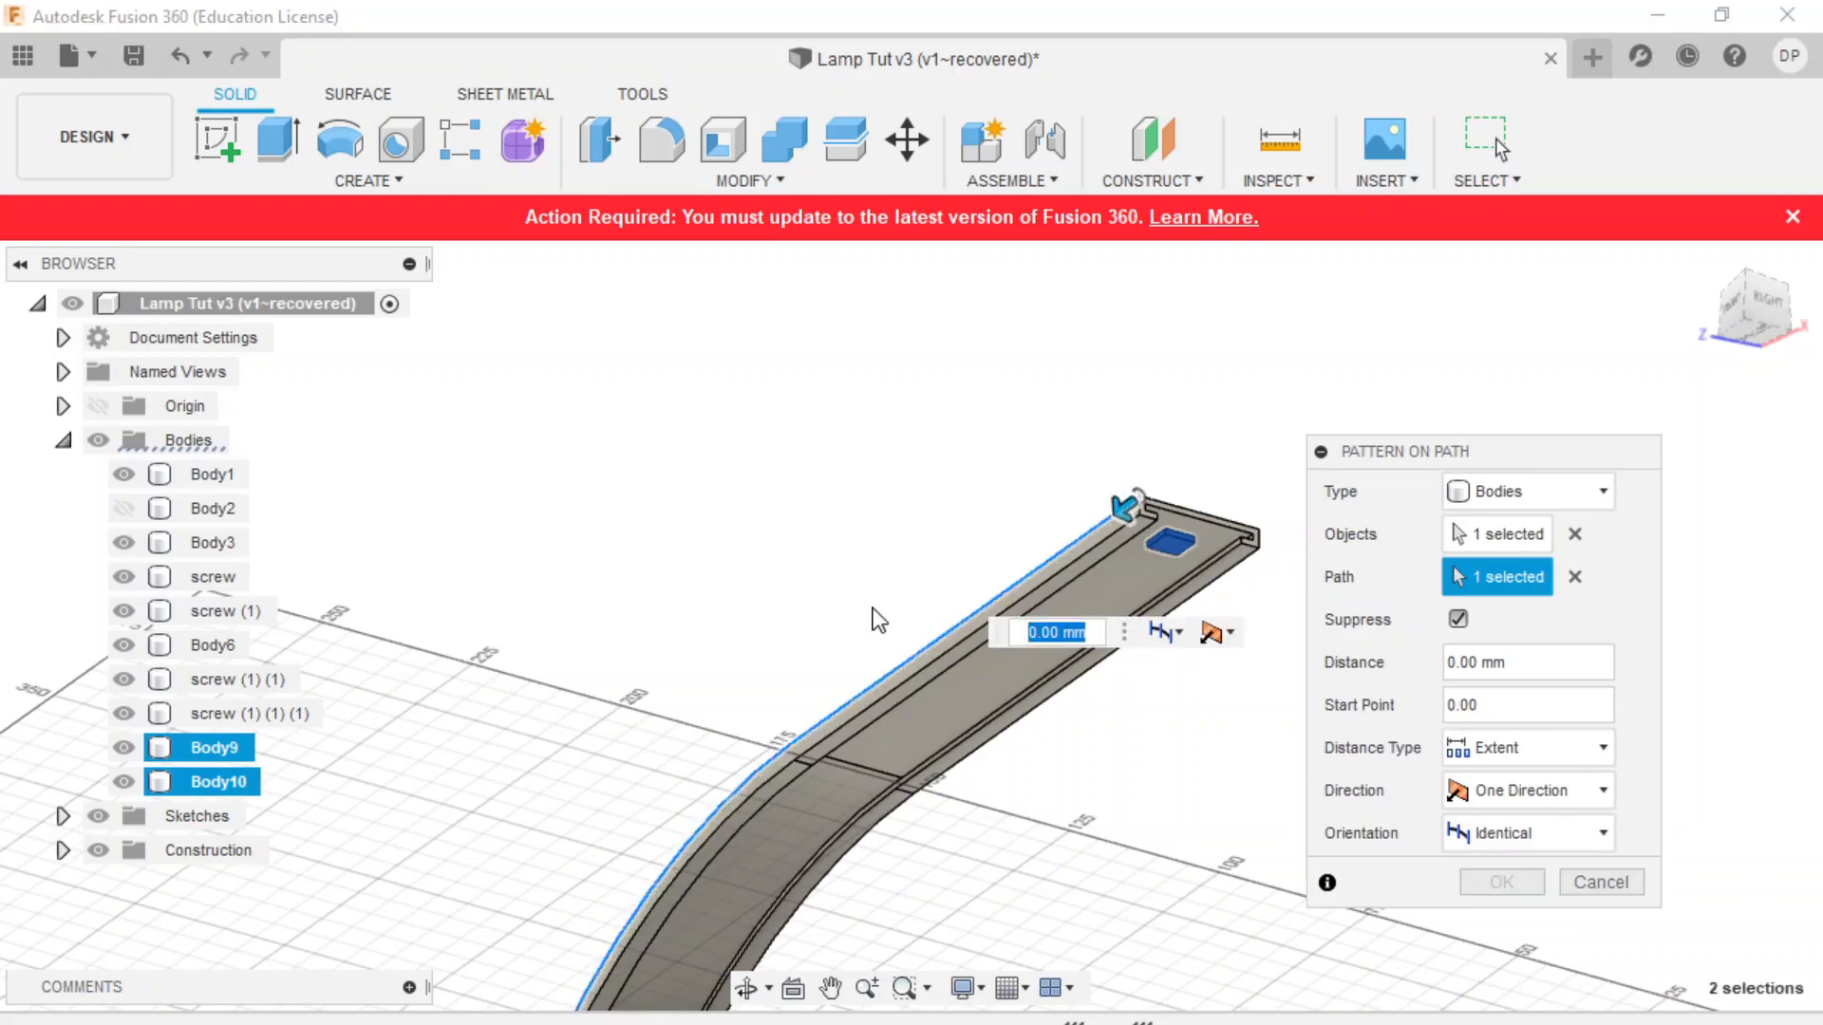
{"action": "scroll", "coordinate": [806, 608], "scroll_direction": "down", "scroll_amount": 3}
{"action": "left_click_drag", "start_coordinate": [986, 562], "coordinate": [648, 840]}
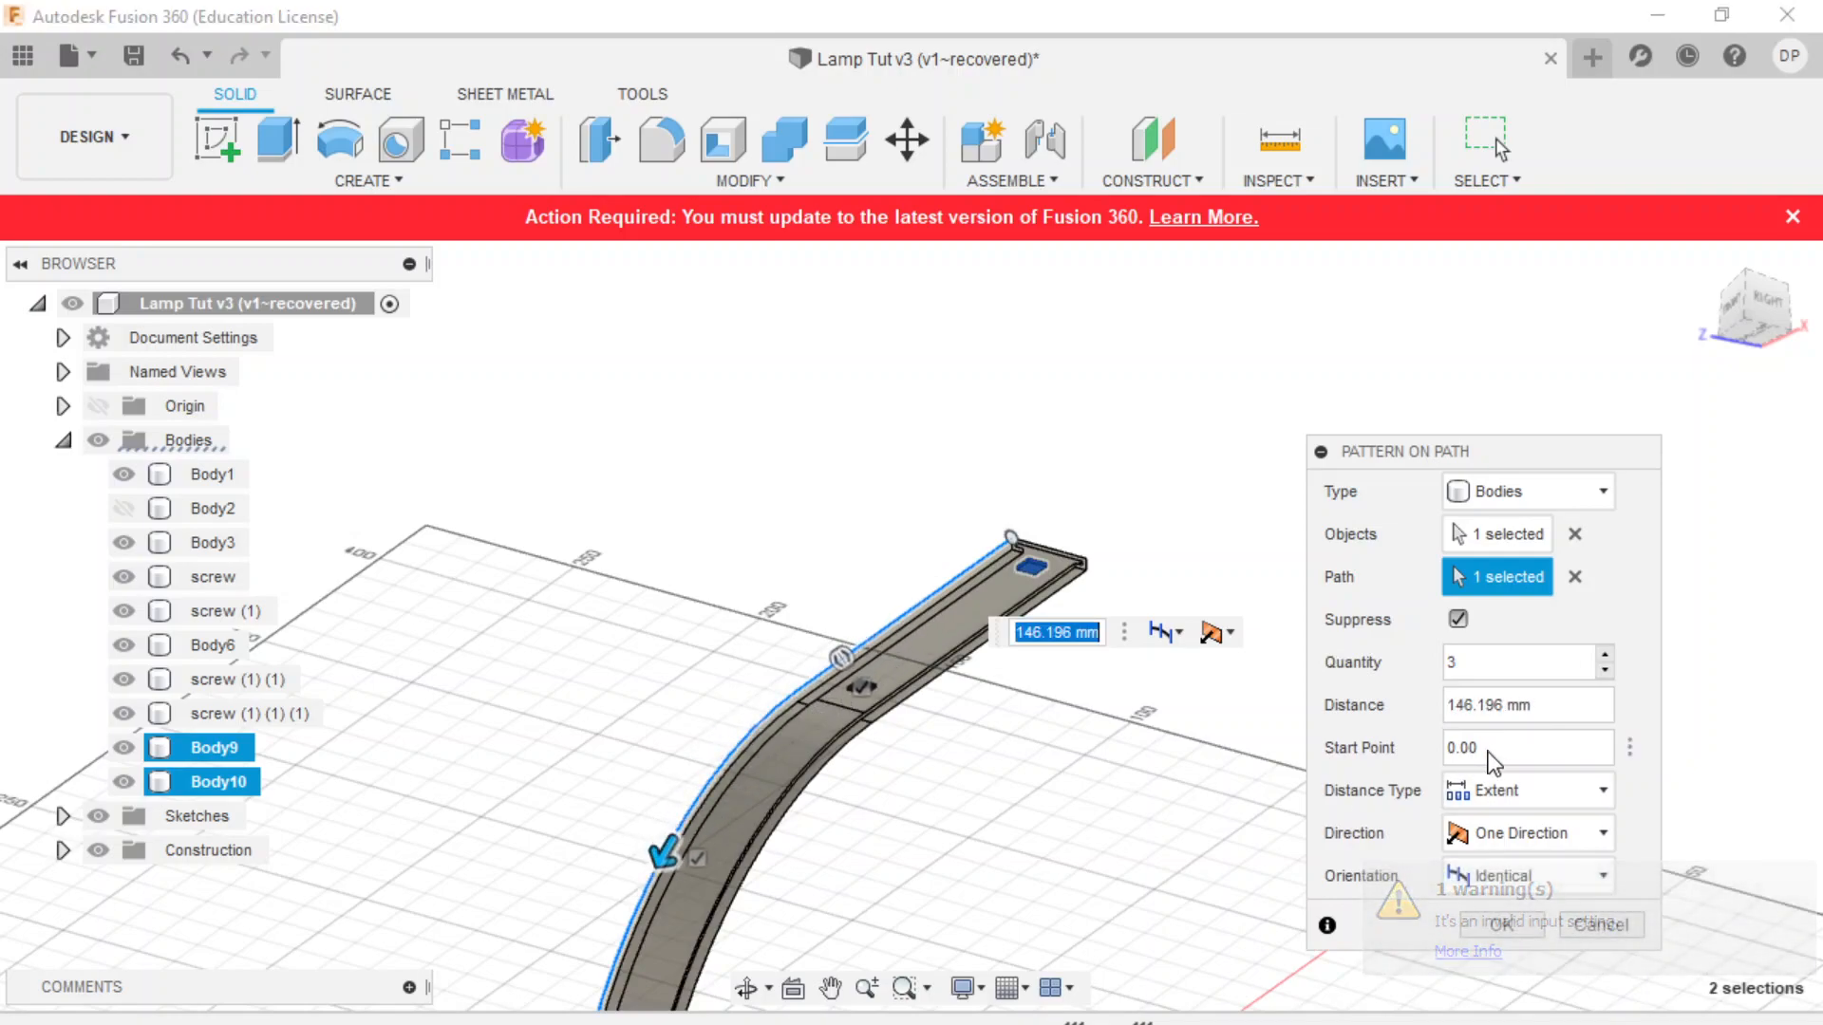
{"action": "left_click", "coordinate": [1605, 654]}
{"action": "left_click", "coordinate": [1604, 653]}
{"action": "left_click", "coordinate": [1605, 653]}
{"action": "left_click", "coordinate": [1605, 653]}
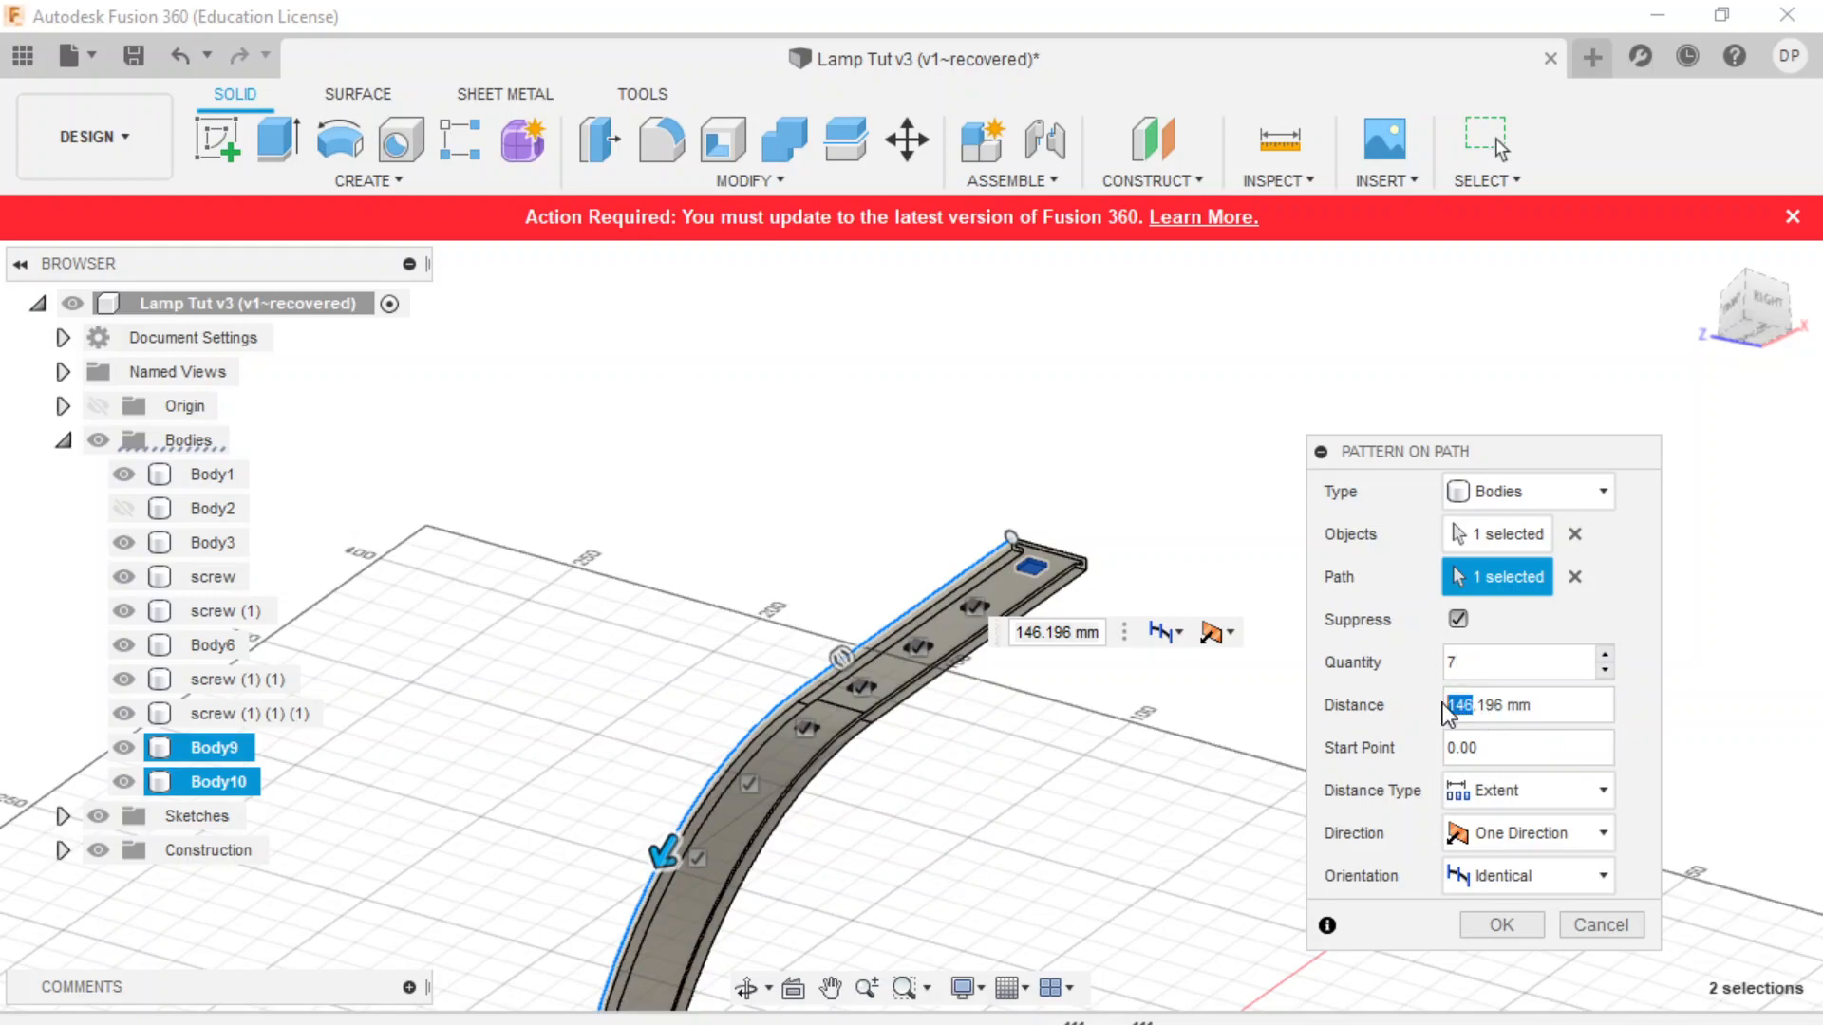
- Raise the pattern's quantity to 10 and change its distance type to Spacing with a distance of 30 mm
{"action": "type", "text": "30"}
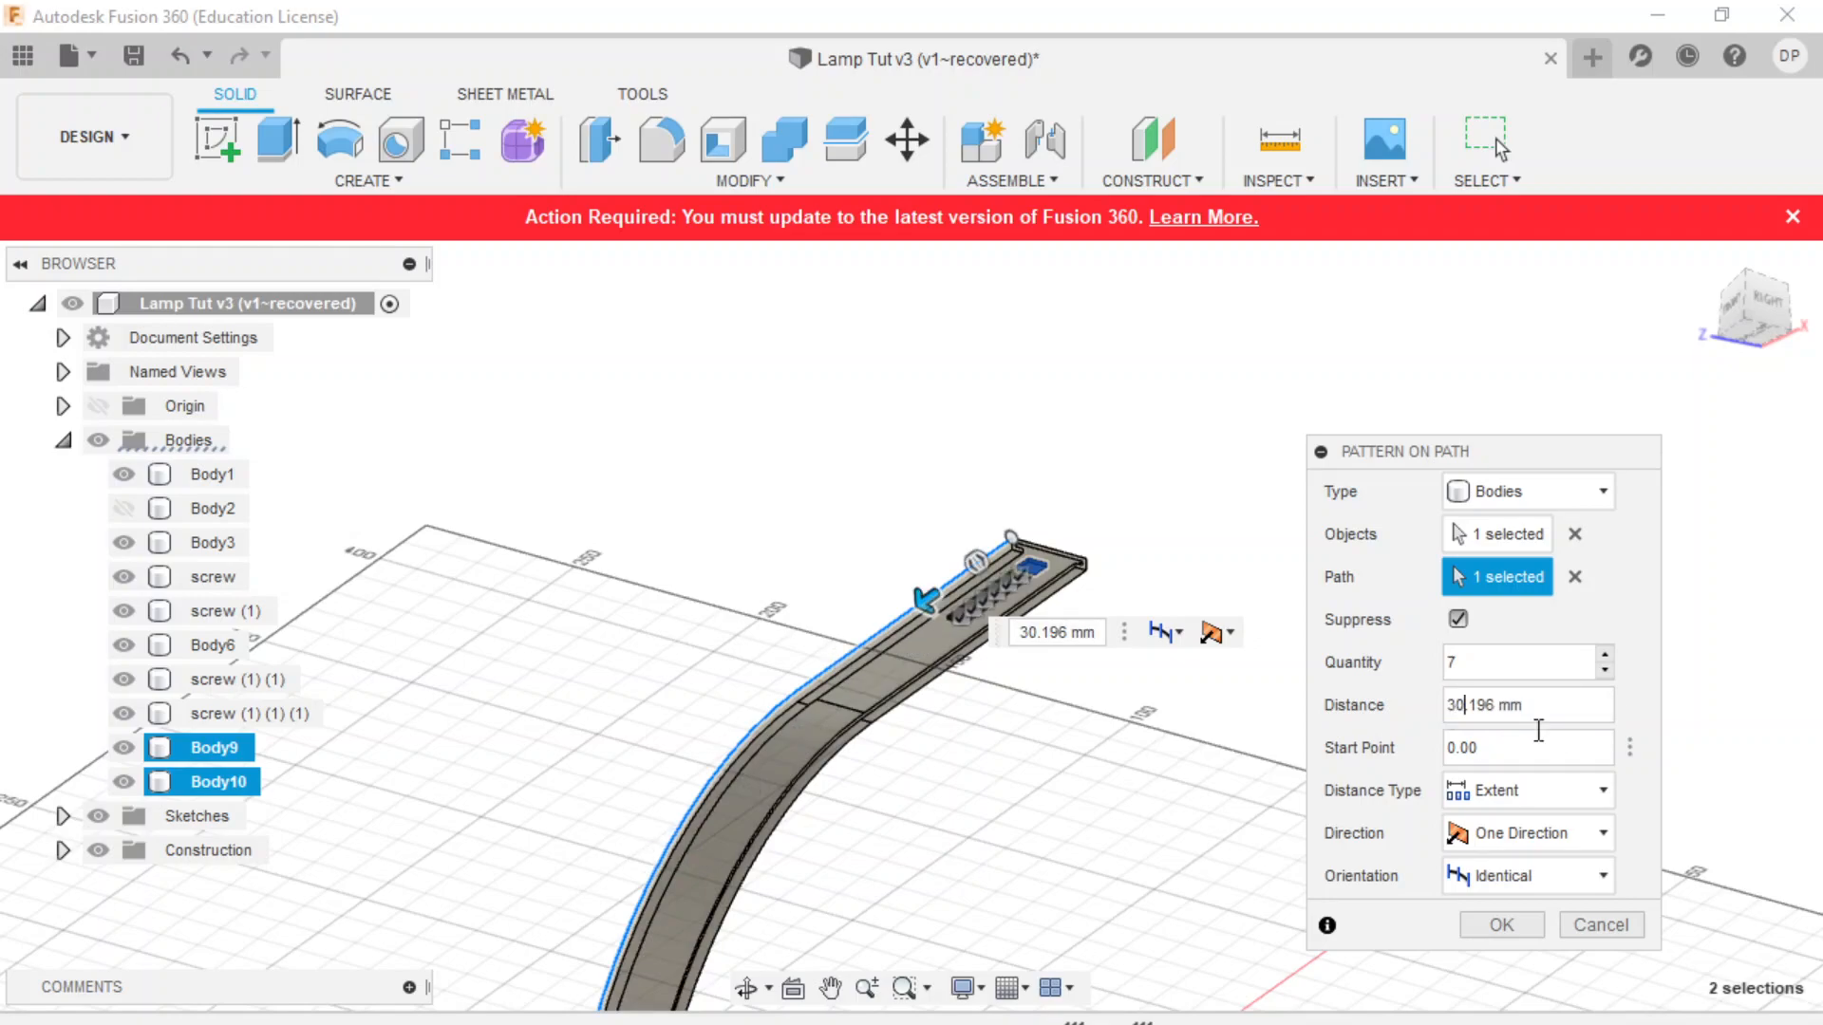
{"action": "left_click", "coordinate": [1605, 656]}
{"action": "left_click", "coordinate": [1606, 656]}
{"action": "left_click", "coordinate": [1605, 656]}
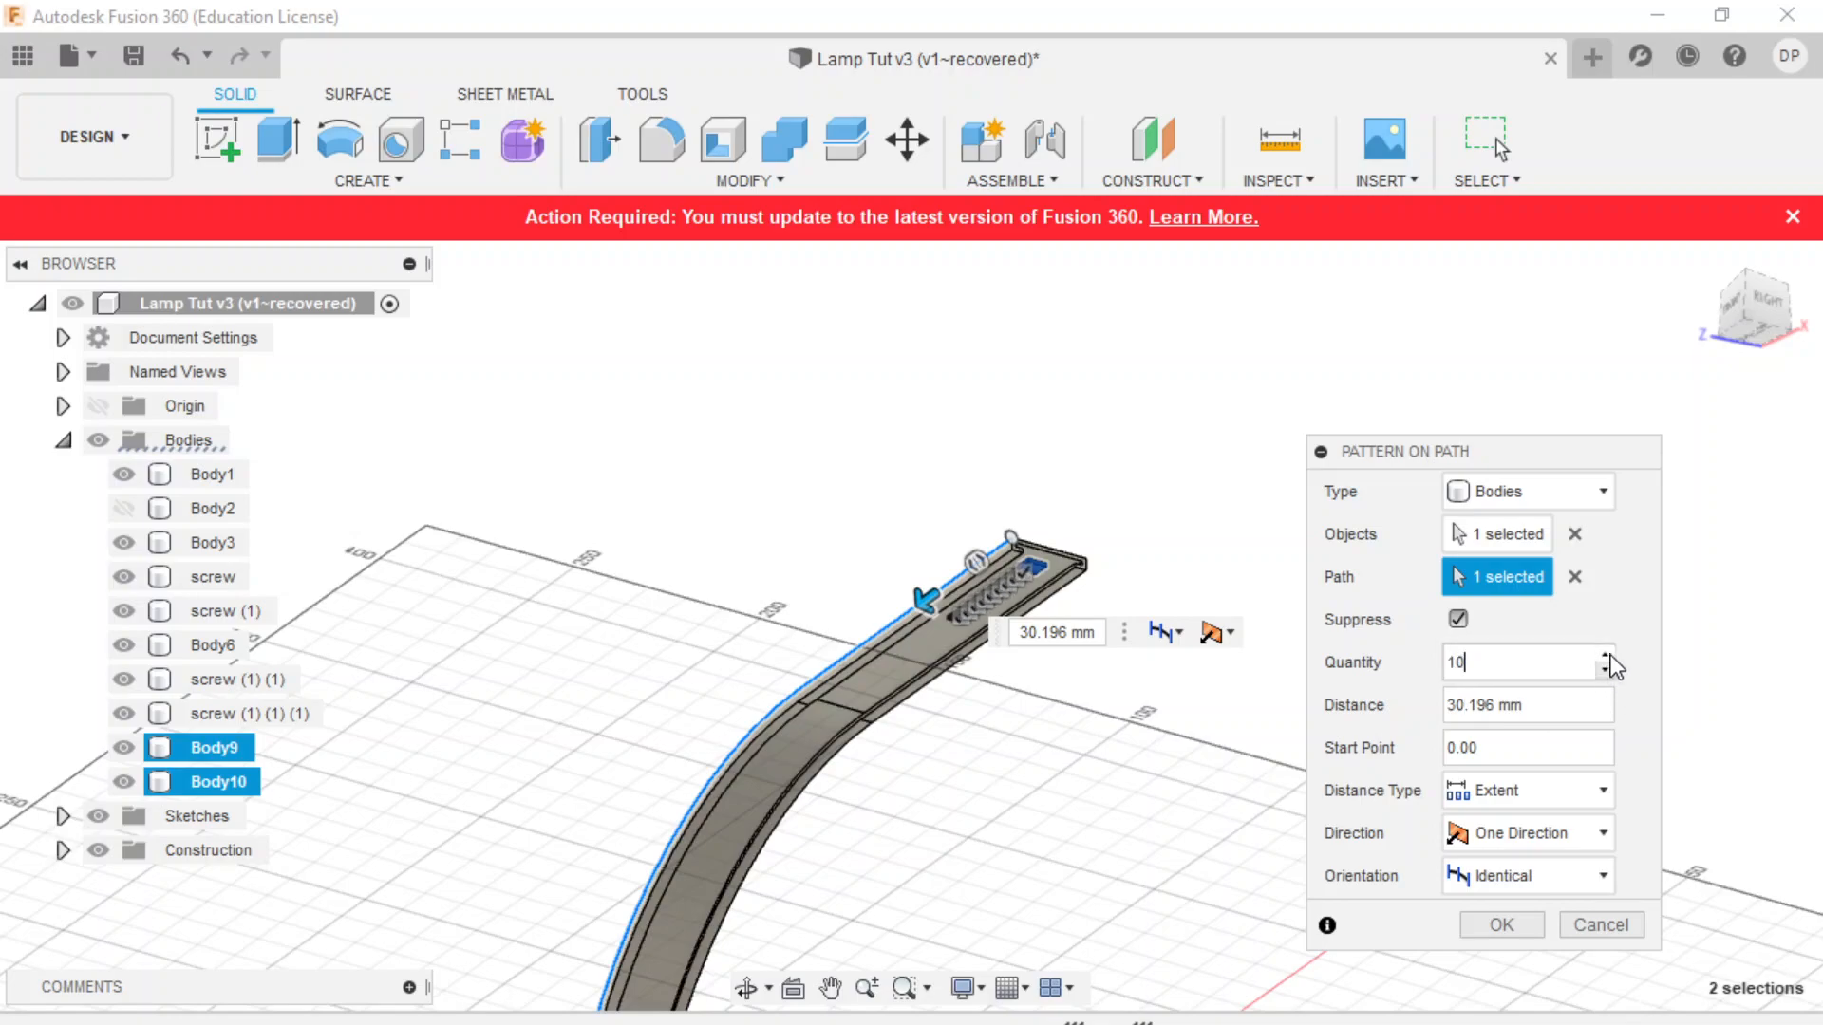
{"action": "left_click", "coordinate": [1494, 769]}
{"action": "left_click", "coordinate": [1511, 855]}
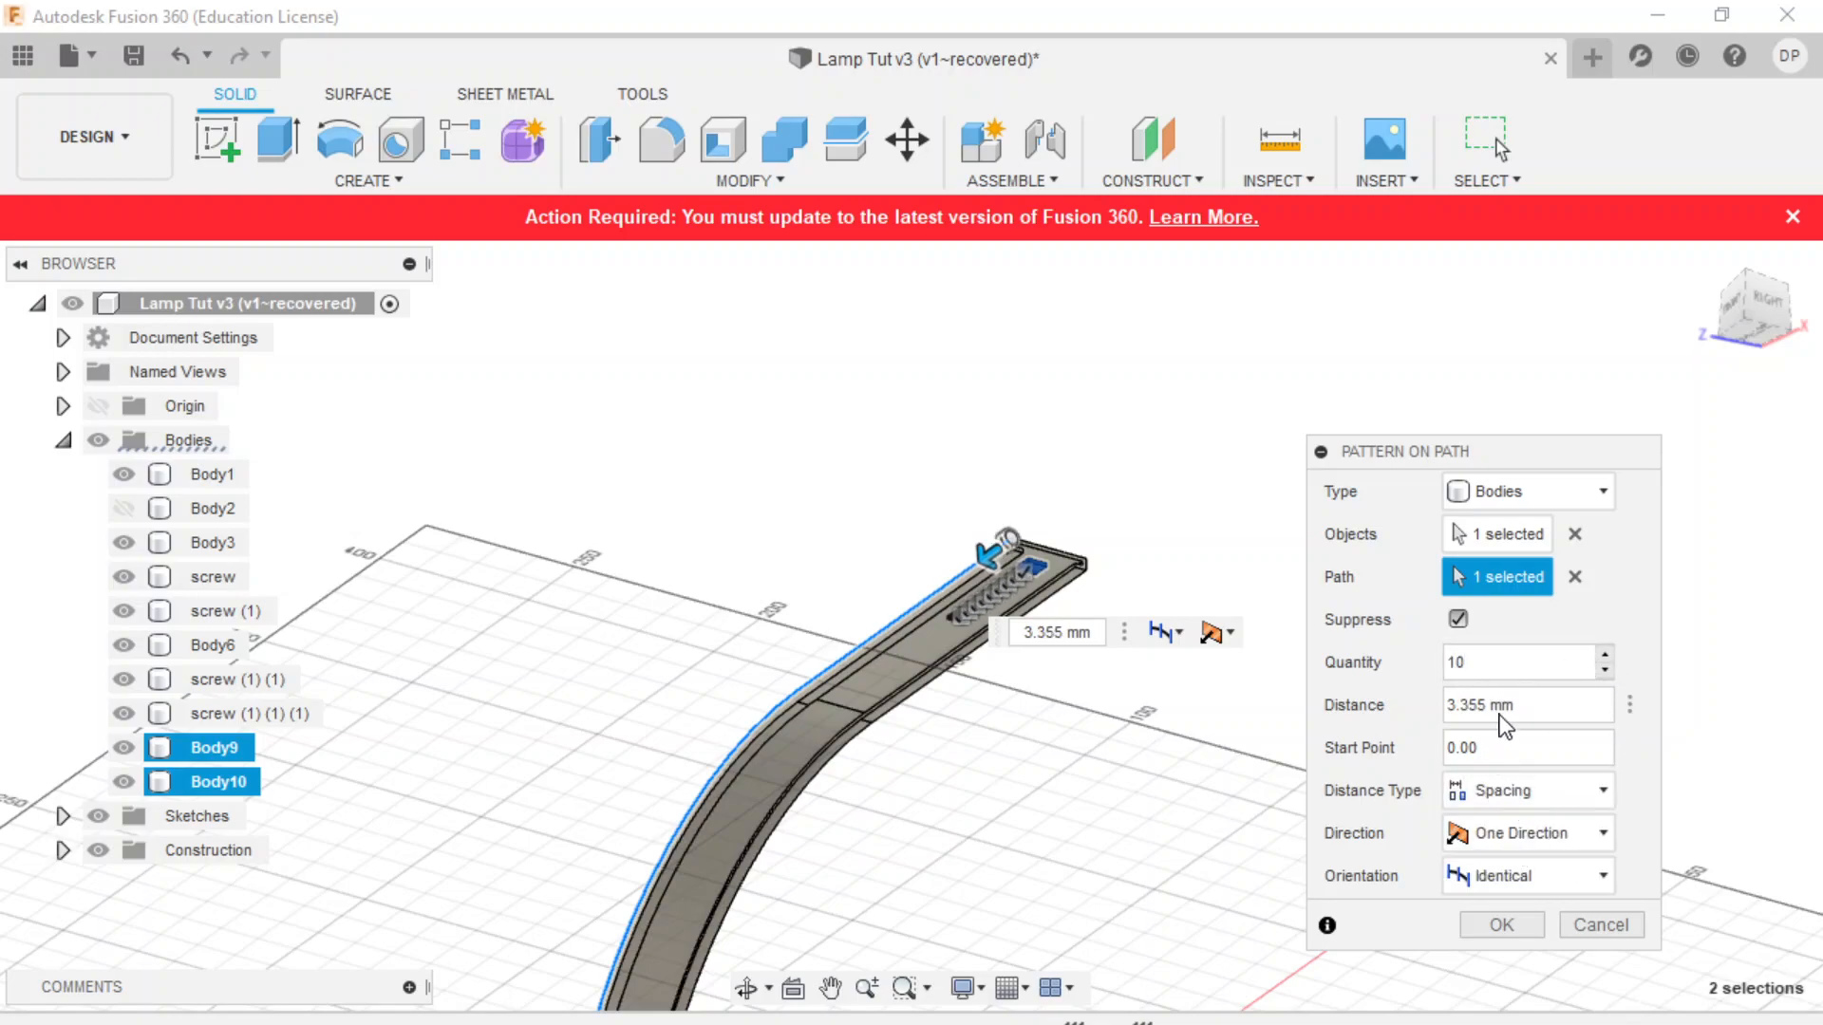
{"action": "double_click", "coordinate": [1479, 704]}
{"action": "type", "text": "30"}
{"action": "key", "text": "Return"}
- Reduce the quantity of Body10 copies along the arm to 6
{"action": "scroll", "coordinate": [1094, 664], "scroll_direction": "down", "scroll_amount": 3}
{"action": "scroll", "coordinate": [882, 877], "scroll_direction": "up", "scroll_amount": 3}
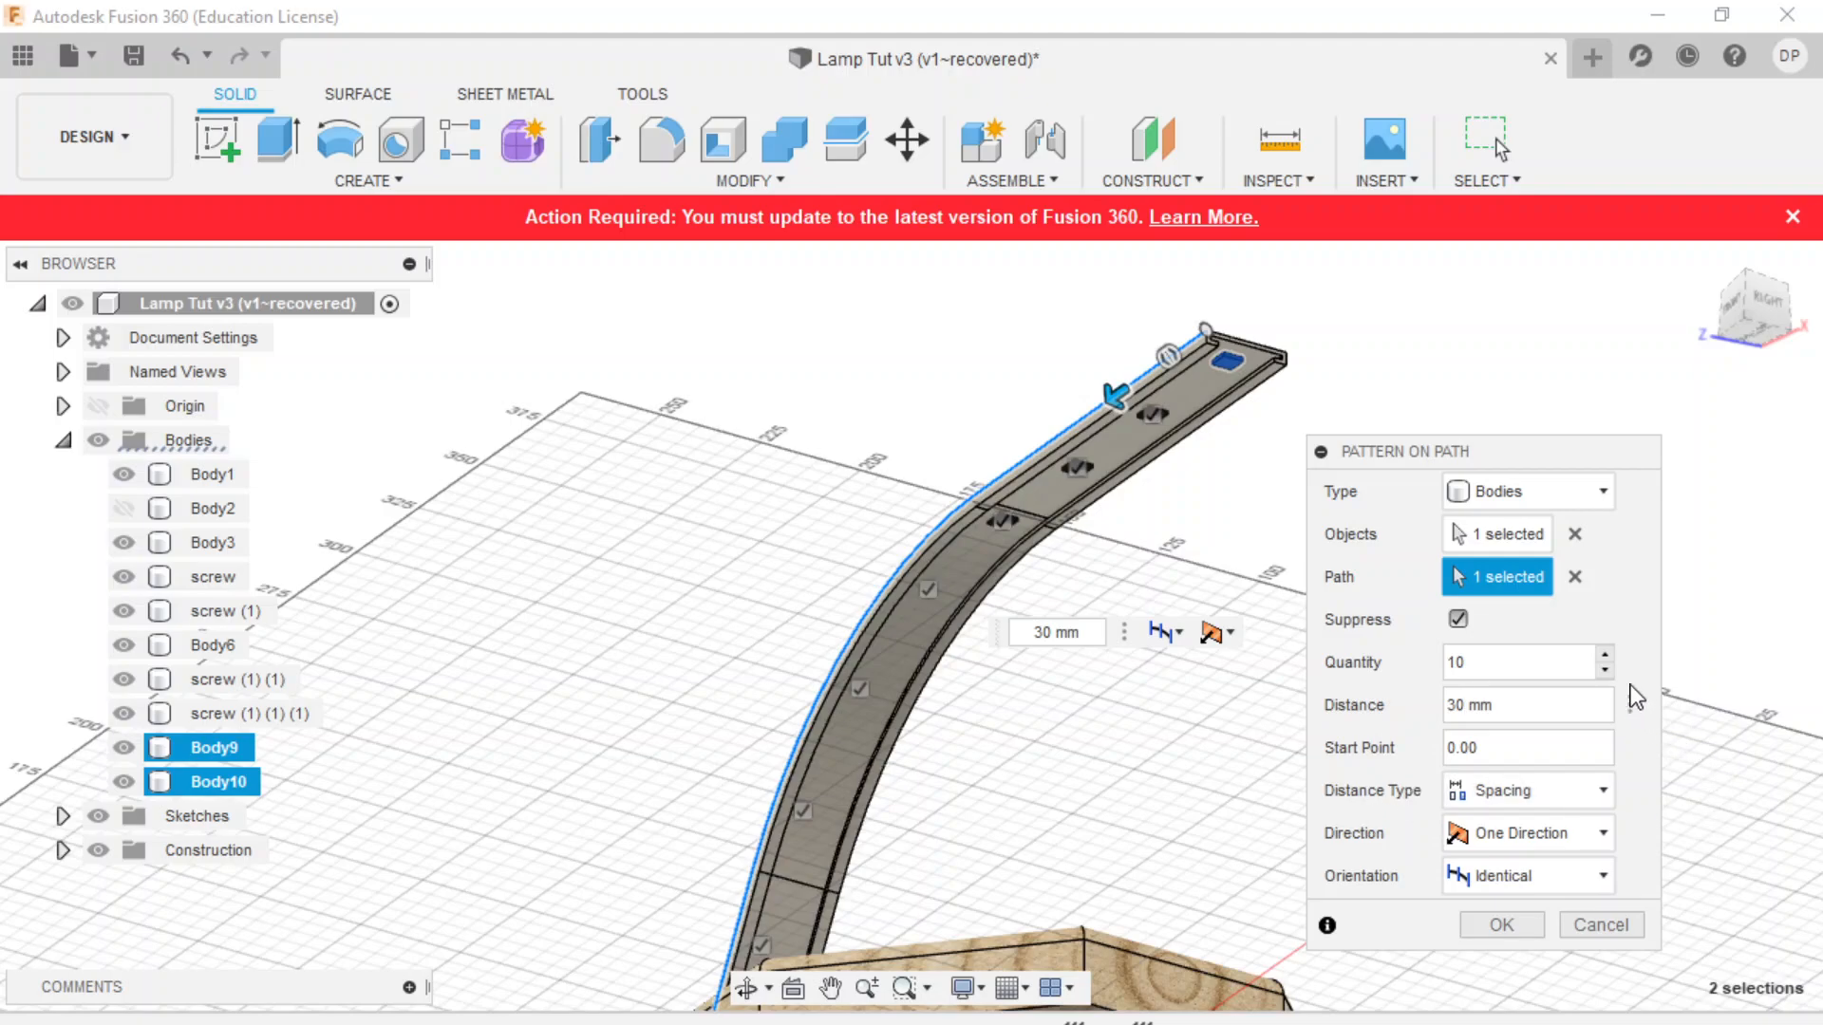
{"action": "left_click", "coordinate": [1605, 672]}
{"action": "left_click", "coordinate": [1605, 680]}
{"action": "left_click", "coordinate": [1605, 679]}
{"action": "left_click", "coordinate": [1605, 680]}
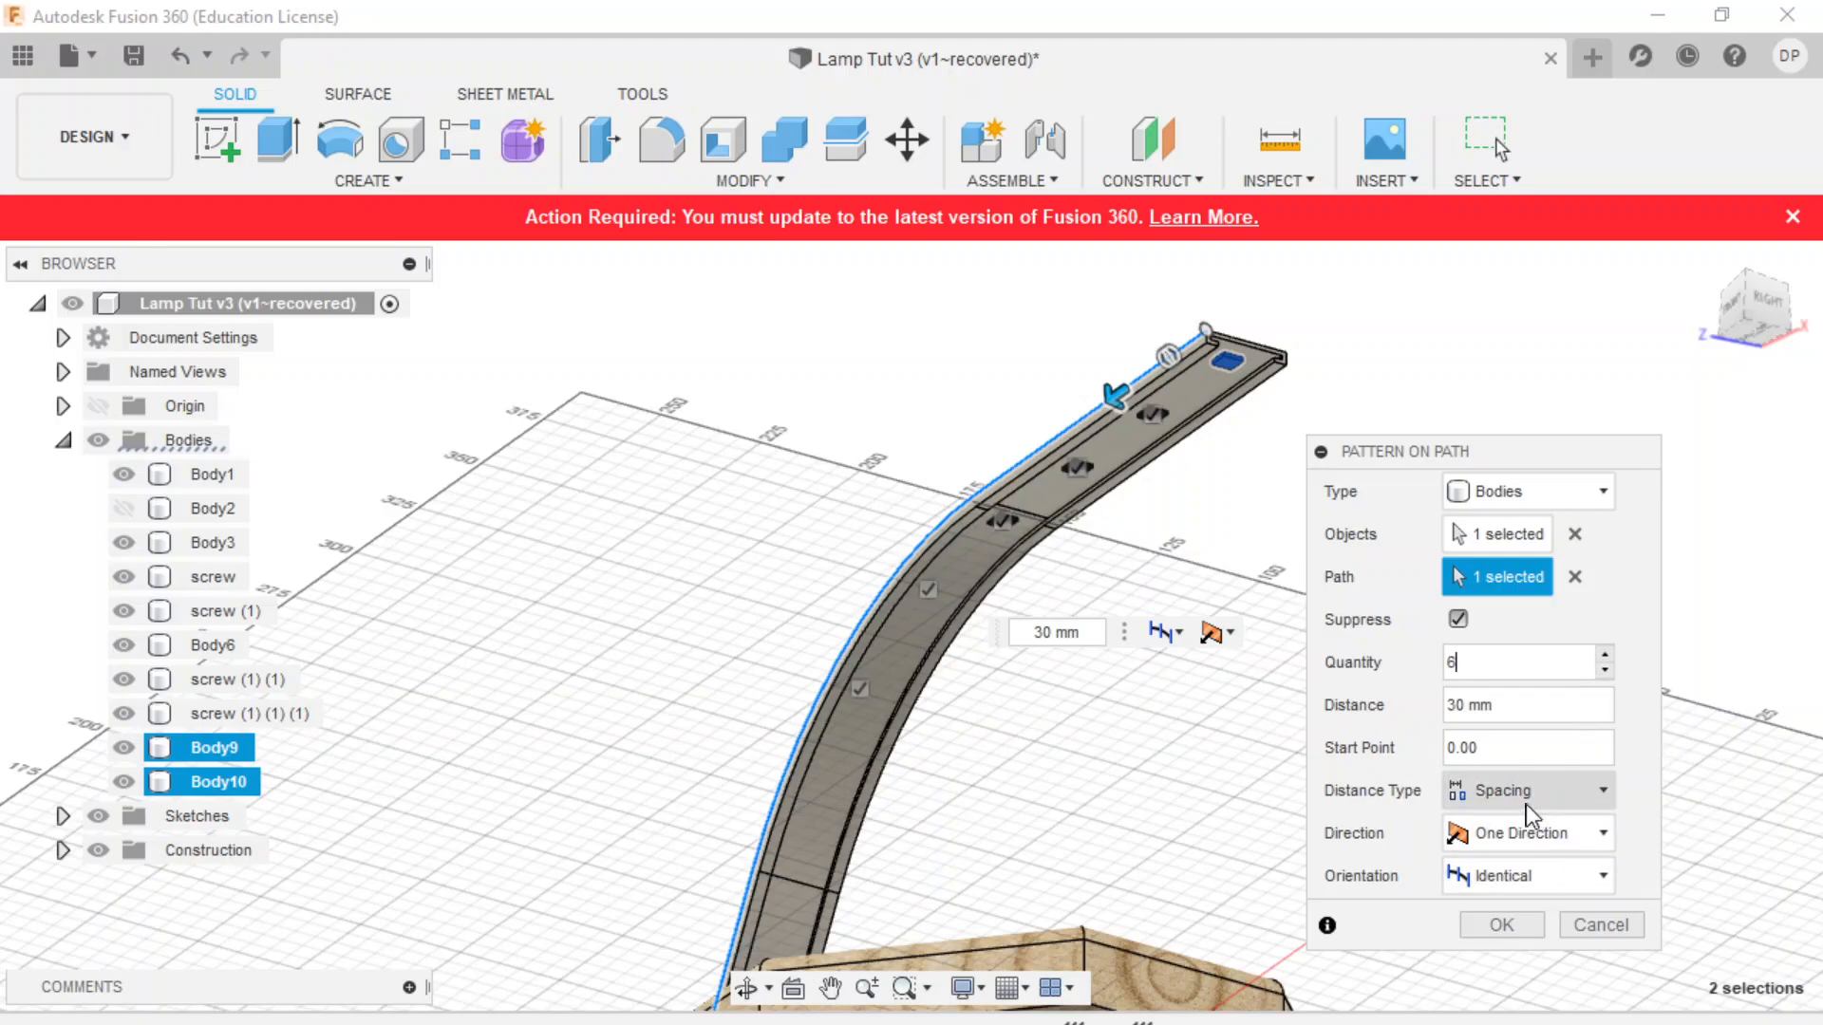
{"action": "scroll", "coordinate": [1075, 486], "scroll_direction": "up", "scroll_amount": 5}
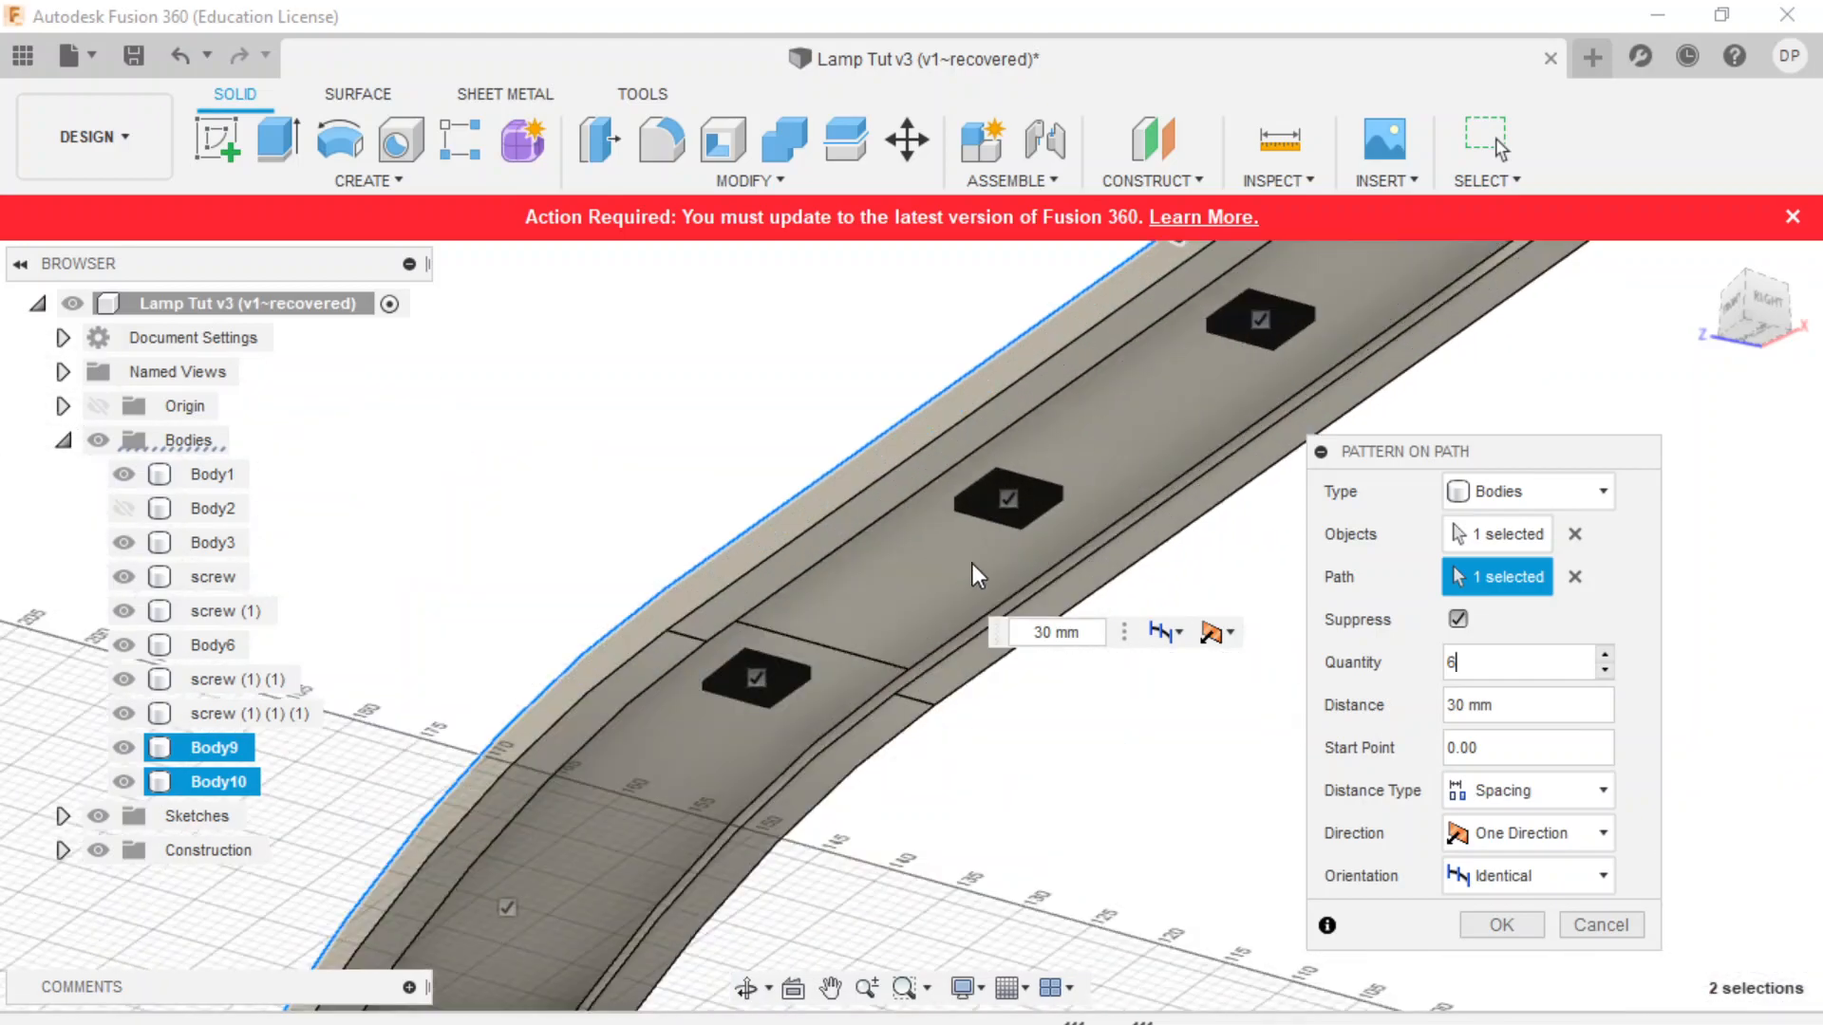
{"action": "scroll", "coordinate": [1000, 545], "scroll_direction": "down", "scroll_amount": 2}
{"action": "left_click", "coordinate": [1736, 316]}
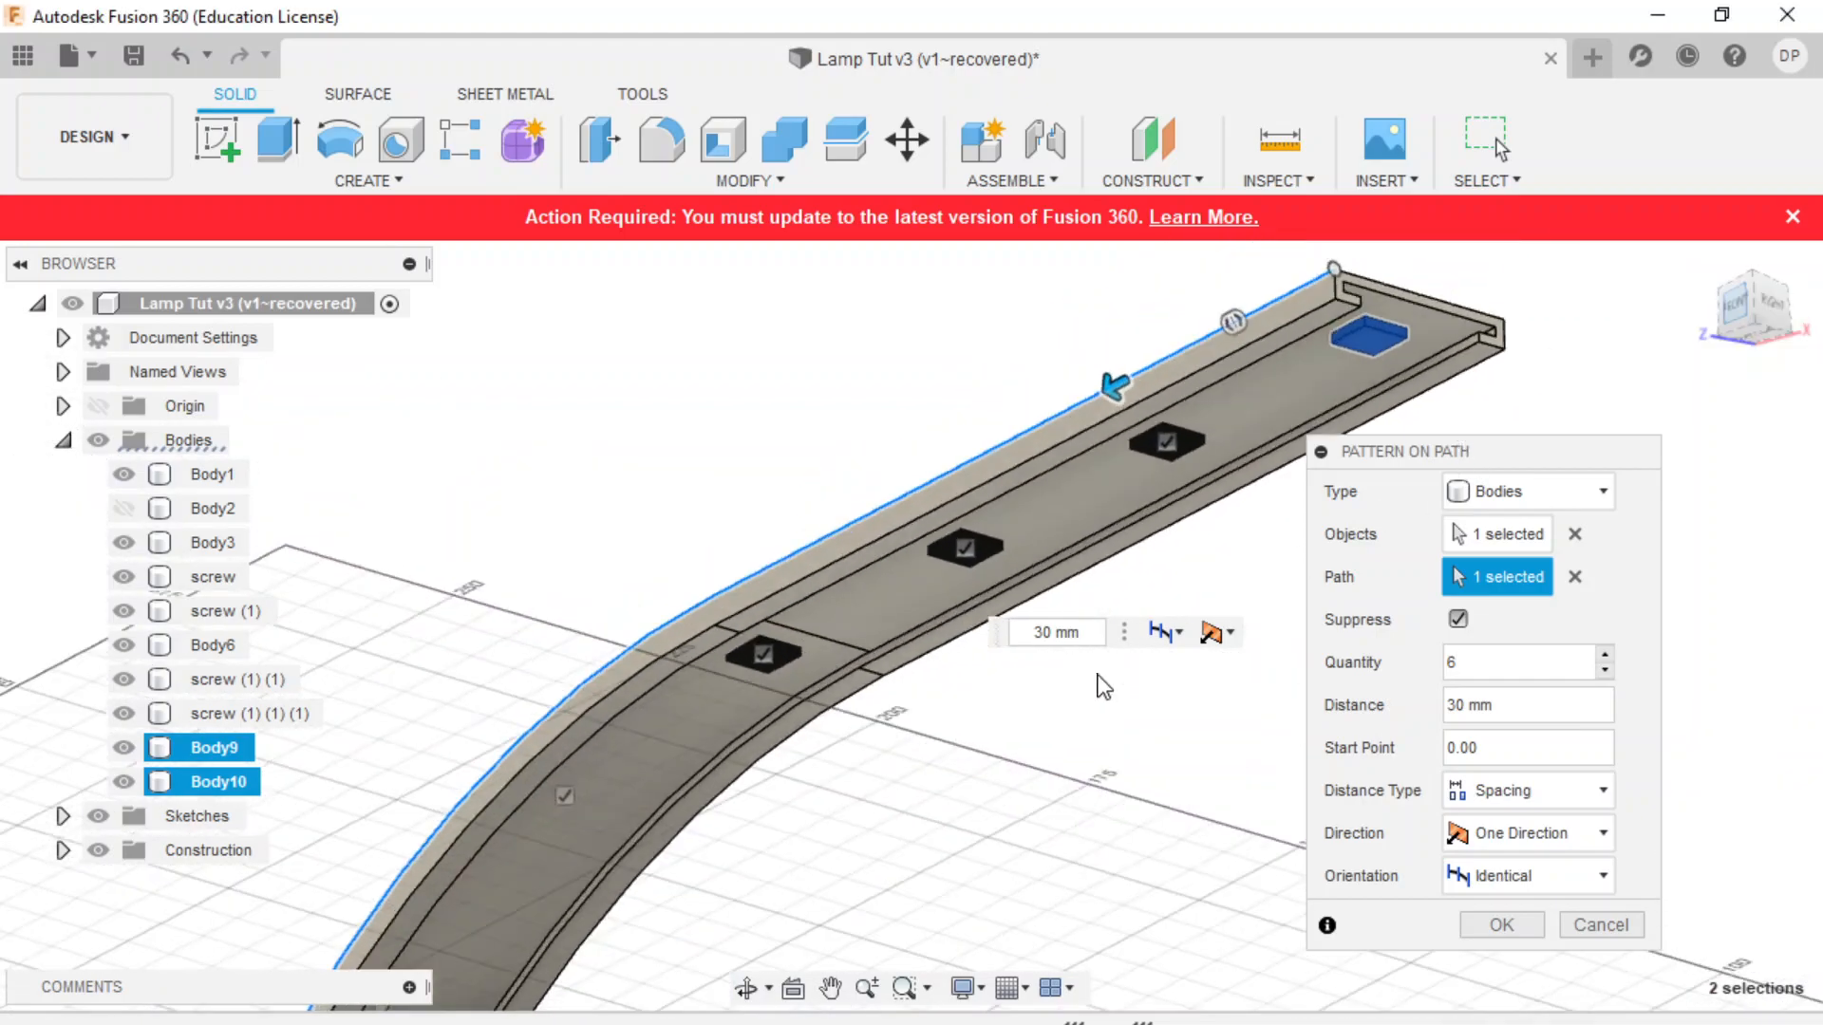
- Change the Body10 pattern's orientation to Path Direction so the copies follow the curve of the arm
{"action": "scroll", "coordinate": [488, 702], "scroll_direction": "up", "scroll_amount": 3}
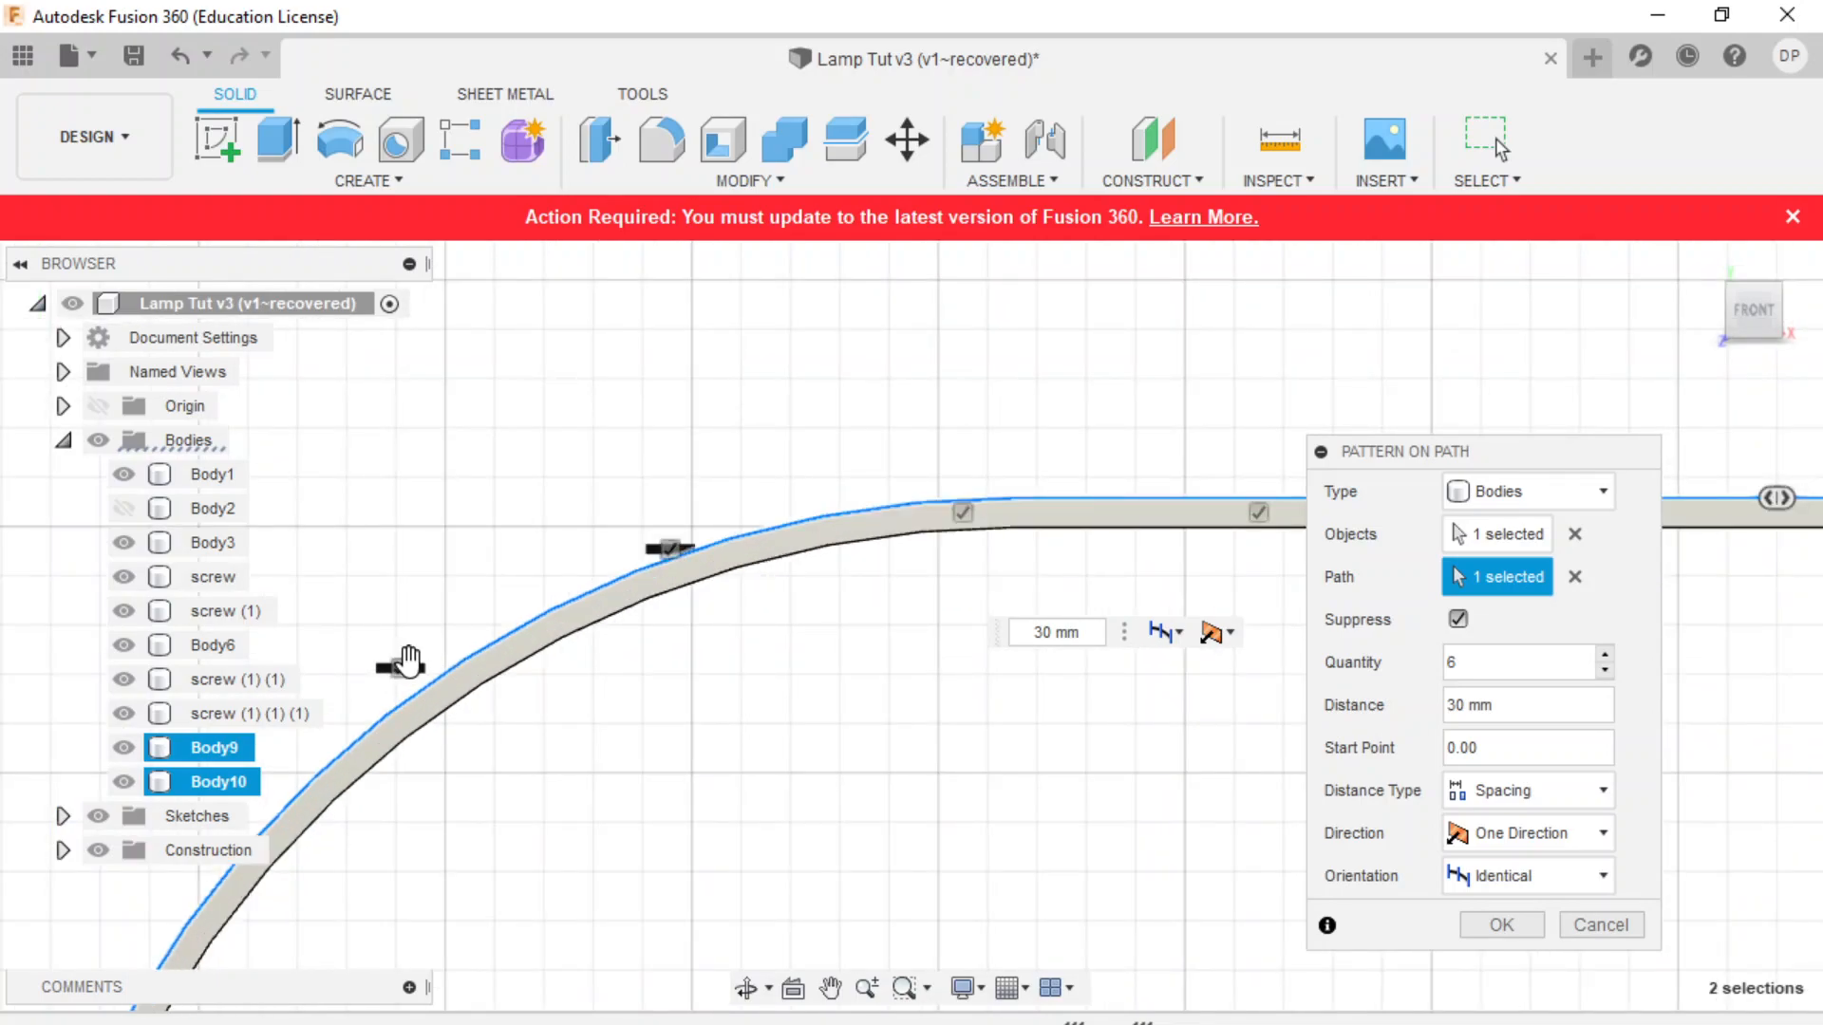
{"action": "scroll", "coordinate": [839, 822], "scroll_direction": "down", "scroll_amount": 2}
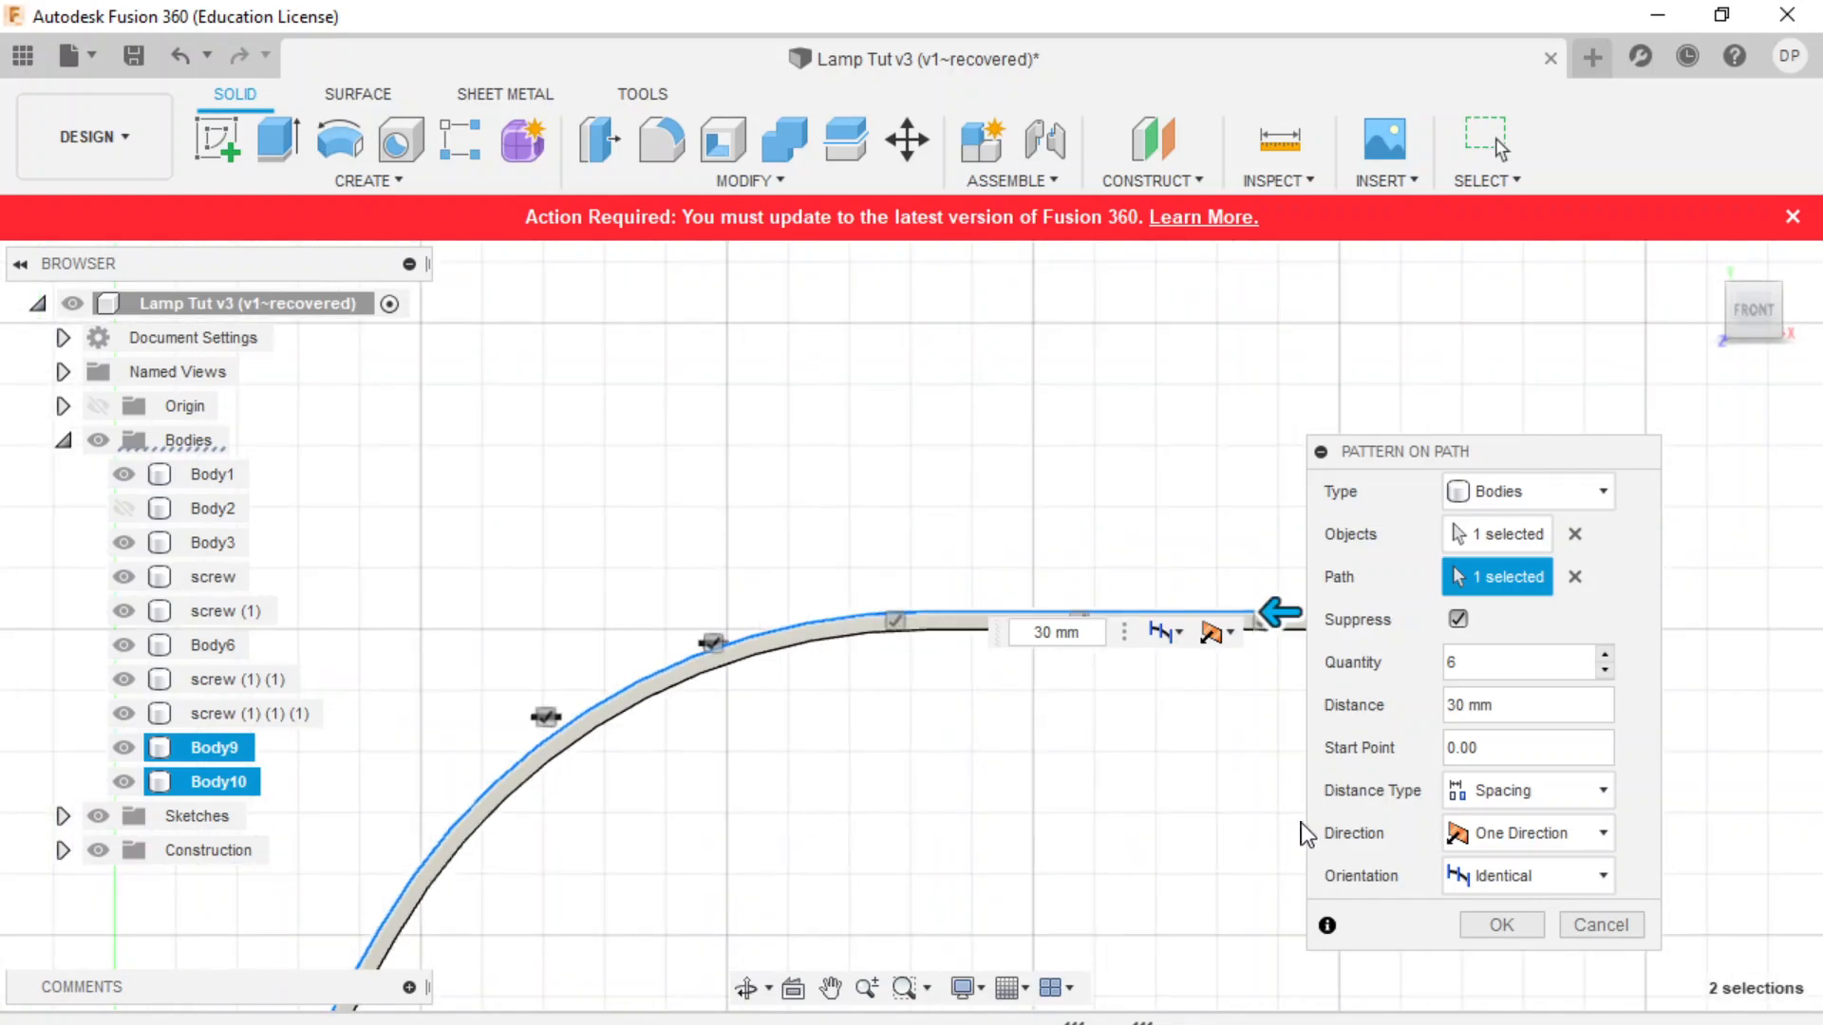
{"action": "left_click", "coordinate": [1531, 878]}
{"action": "left_click", "coordinate": [1530, 944]}
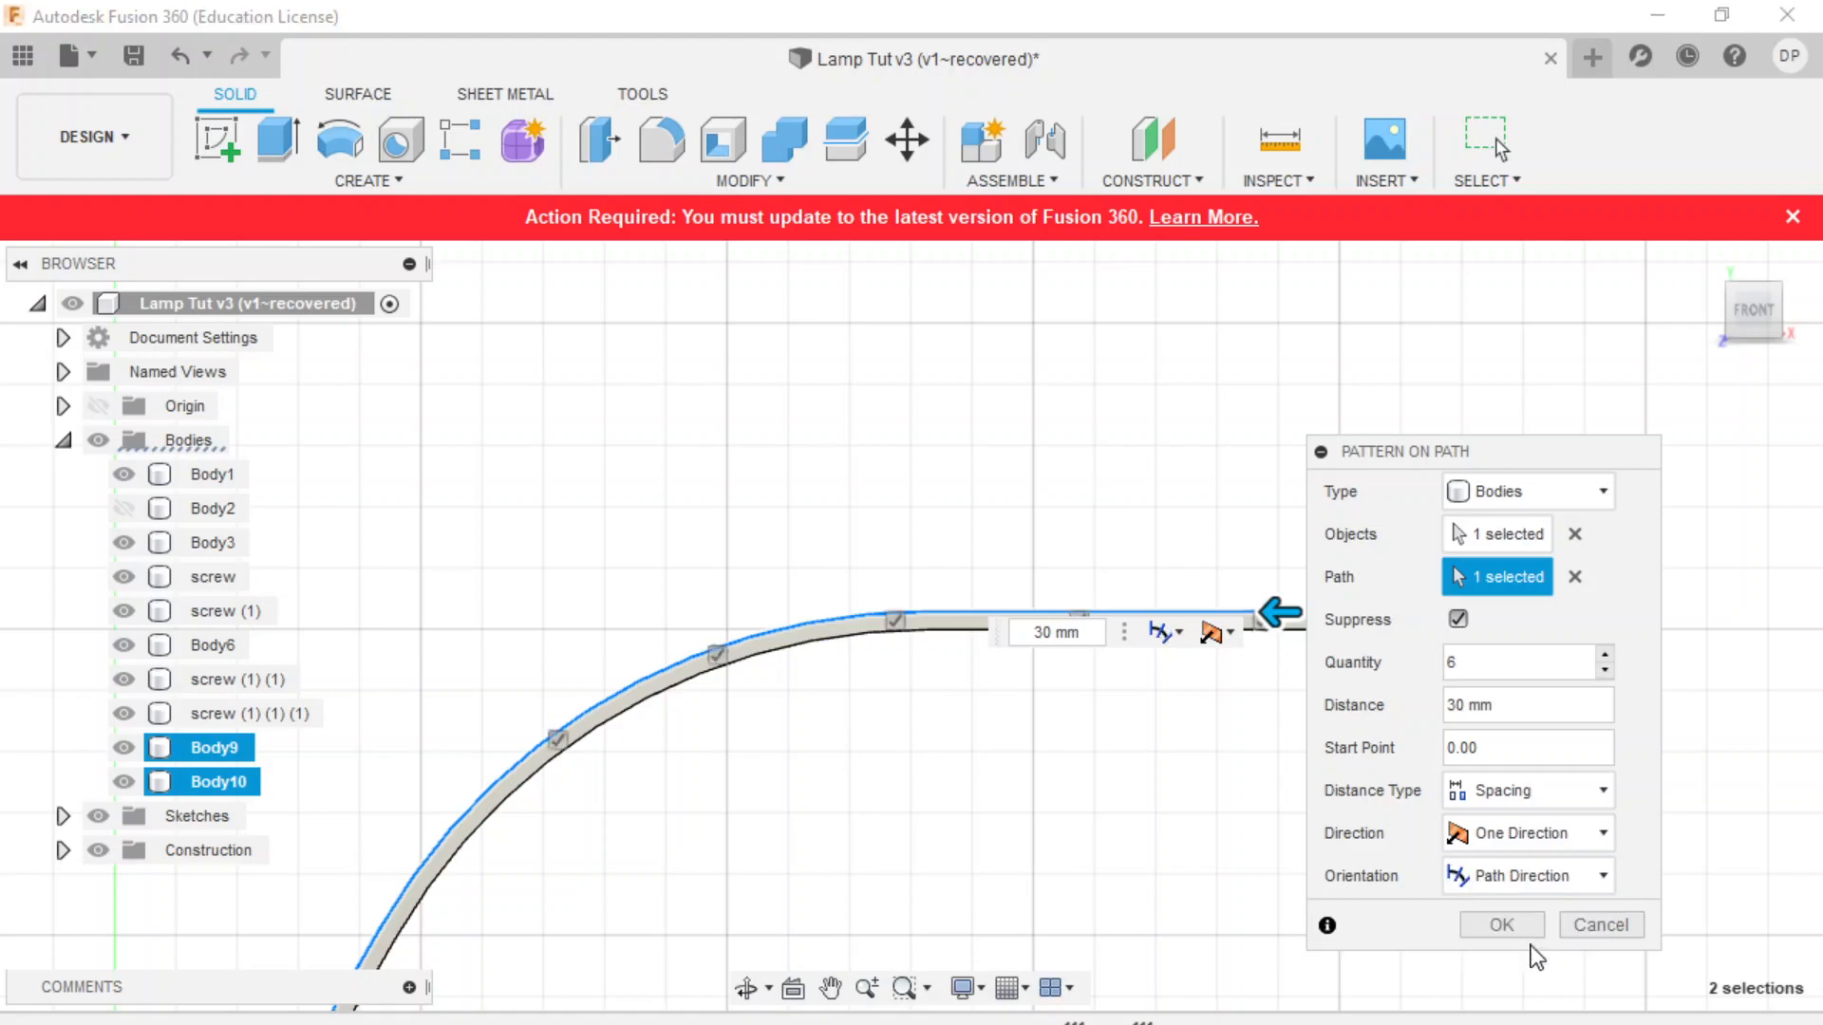
- Raise the quantity of Body10 copies along the arm to 8 and finish the Pattern on Path
{"action": "scroll", "coordinate": [729, 740], "scroll_direction": "up", "scroll_amount": 2}
{"action": "middle_click_drag", "start_coordinate": [1192, 785], "coordinate": [810, 805], "text": "shift"}
{"action": "scroll", "coordinate": [750, 722], "scroll_direction": "down", "scroll_amount": 3}
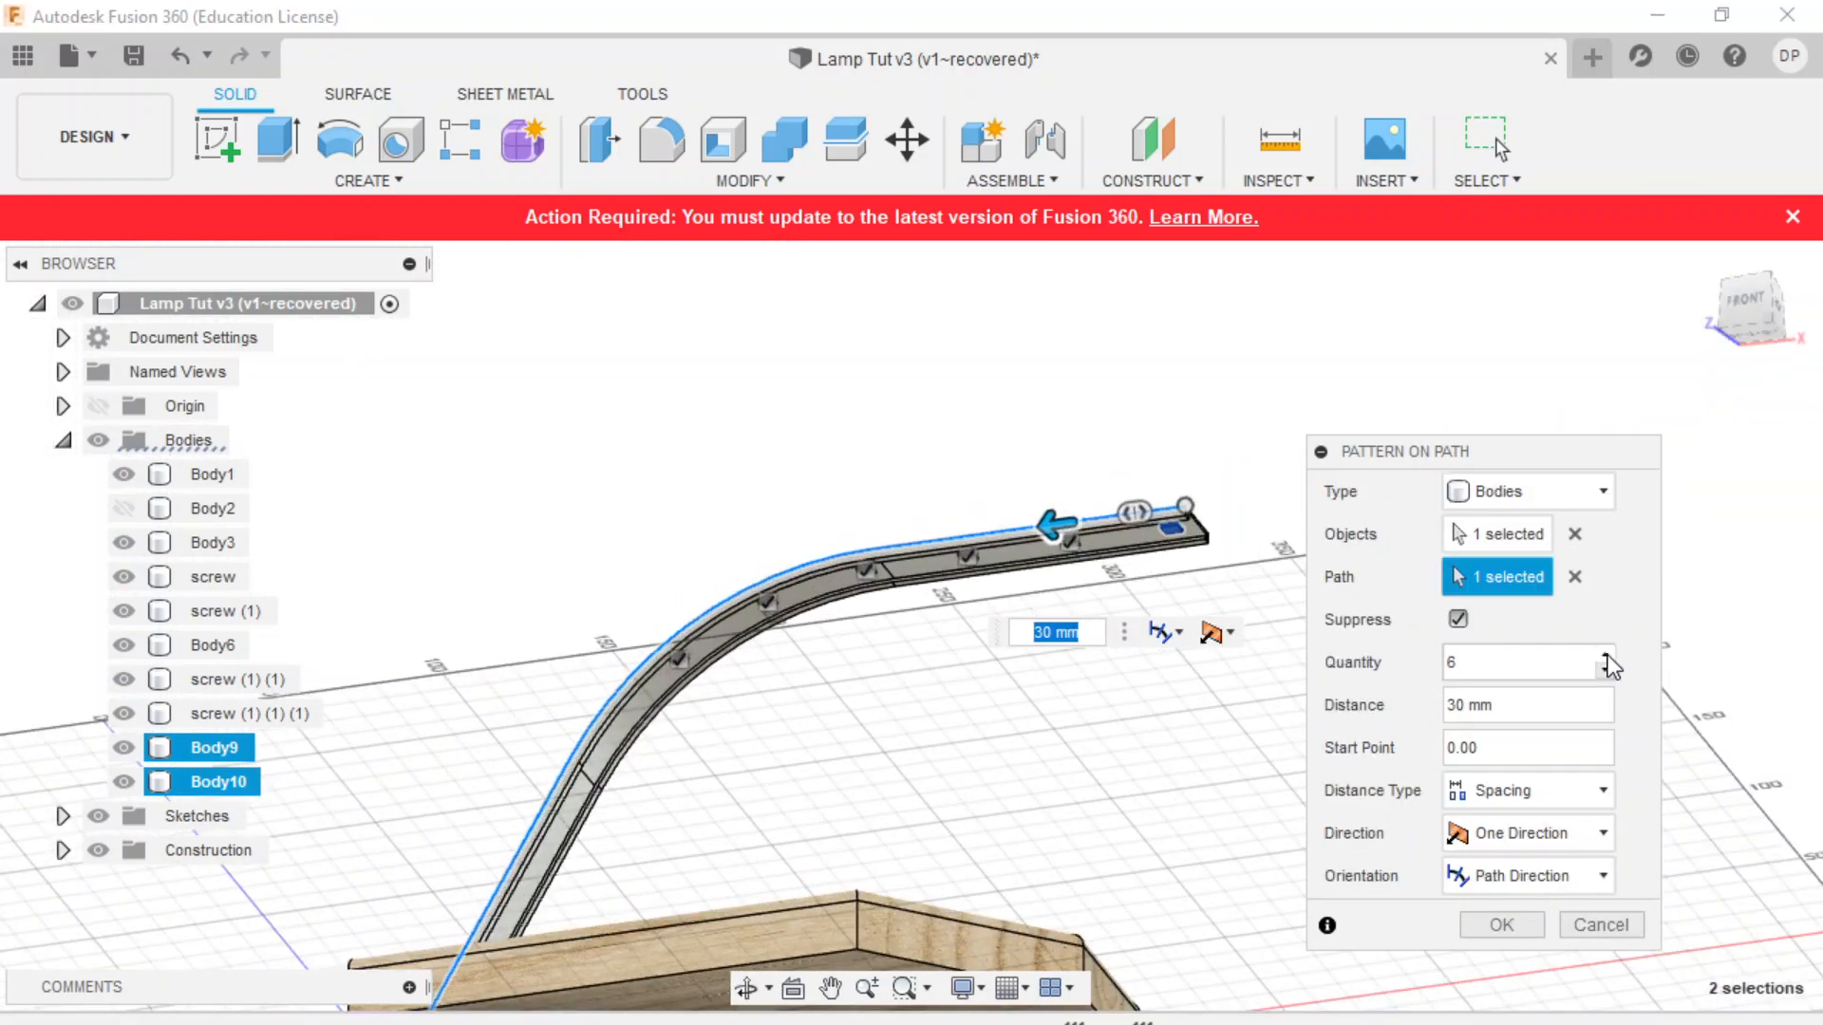
{"action": "left_click", "coordinate": [1605, 655]}
{"action": "middle_click_drag", "start_coordinate": [1070, 713], "coordinate": [1045, 782], "text": "shift"}
{"action": "left_click", "coordinate": [1508, 929]}
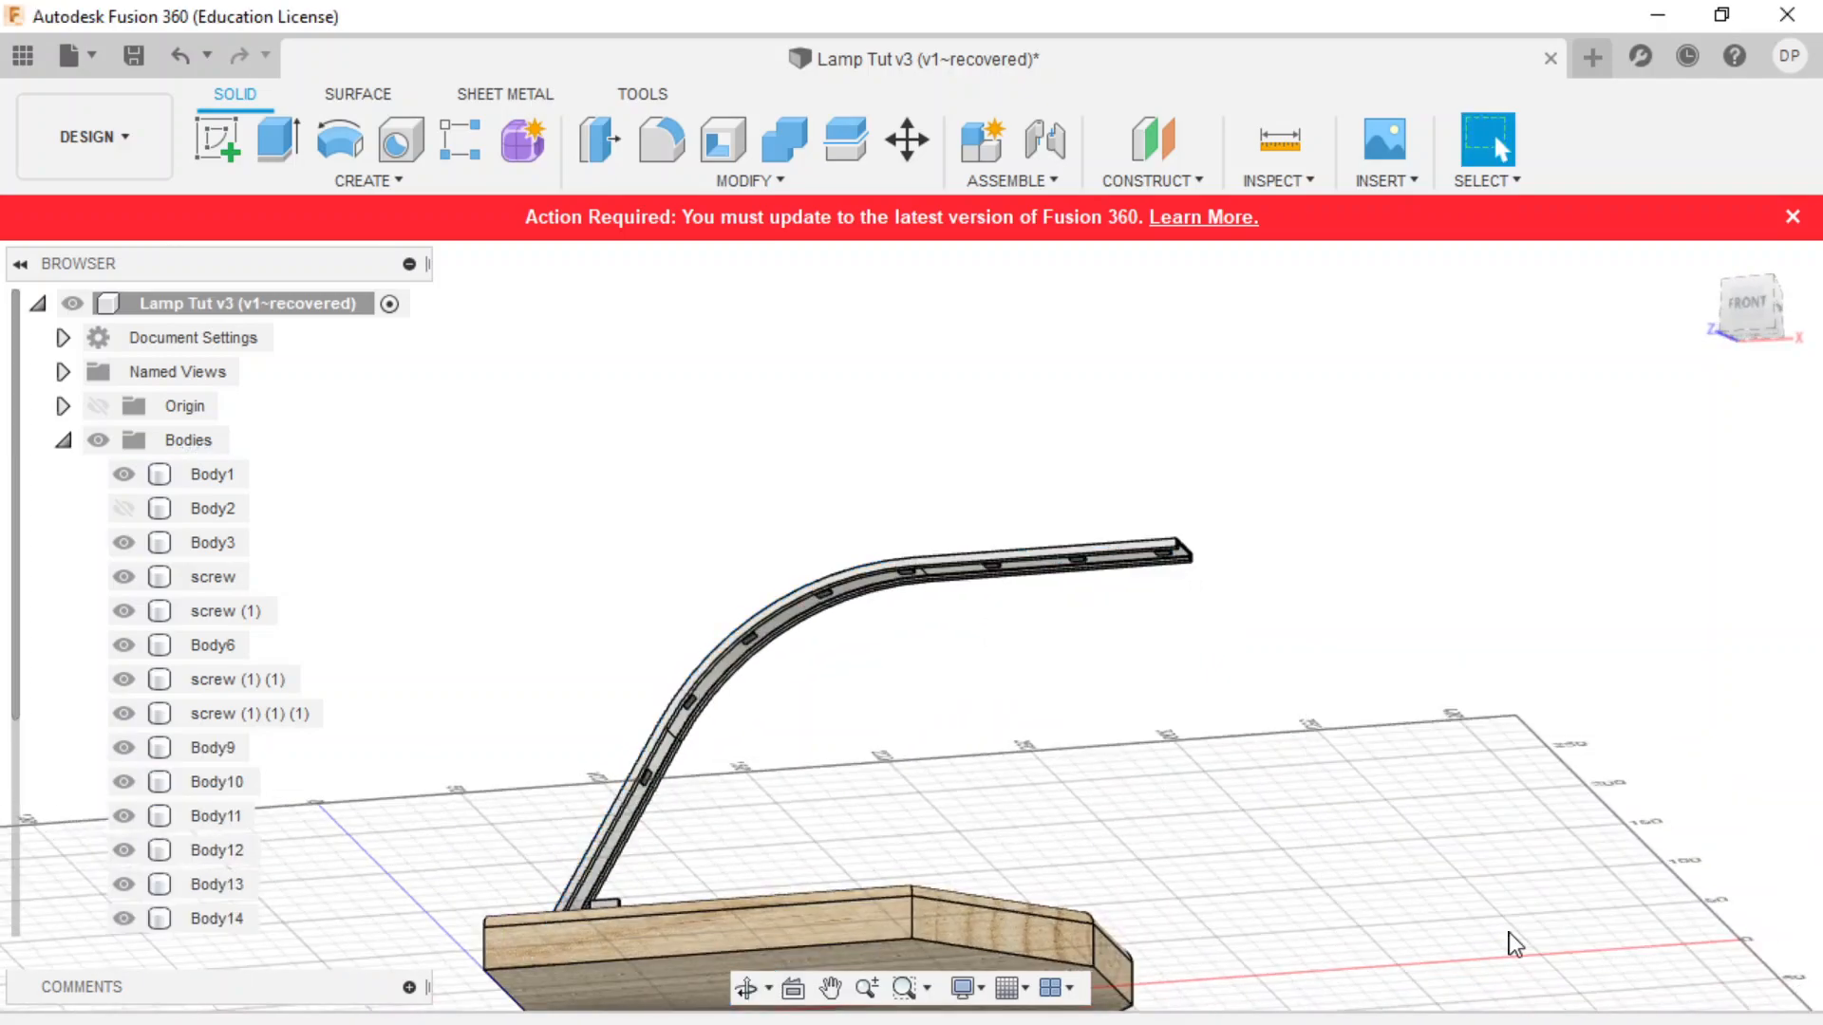
- Show the hidden Body2 and save the design with the version description "User Saved"
{"action": "middle_click_drag", "start_coordinate": [1204, 777], "coordinate": [935, 822], "text": "shift"}
{"action": "left_click", "coordinate": [124, 508]}
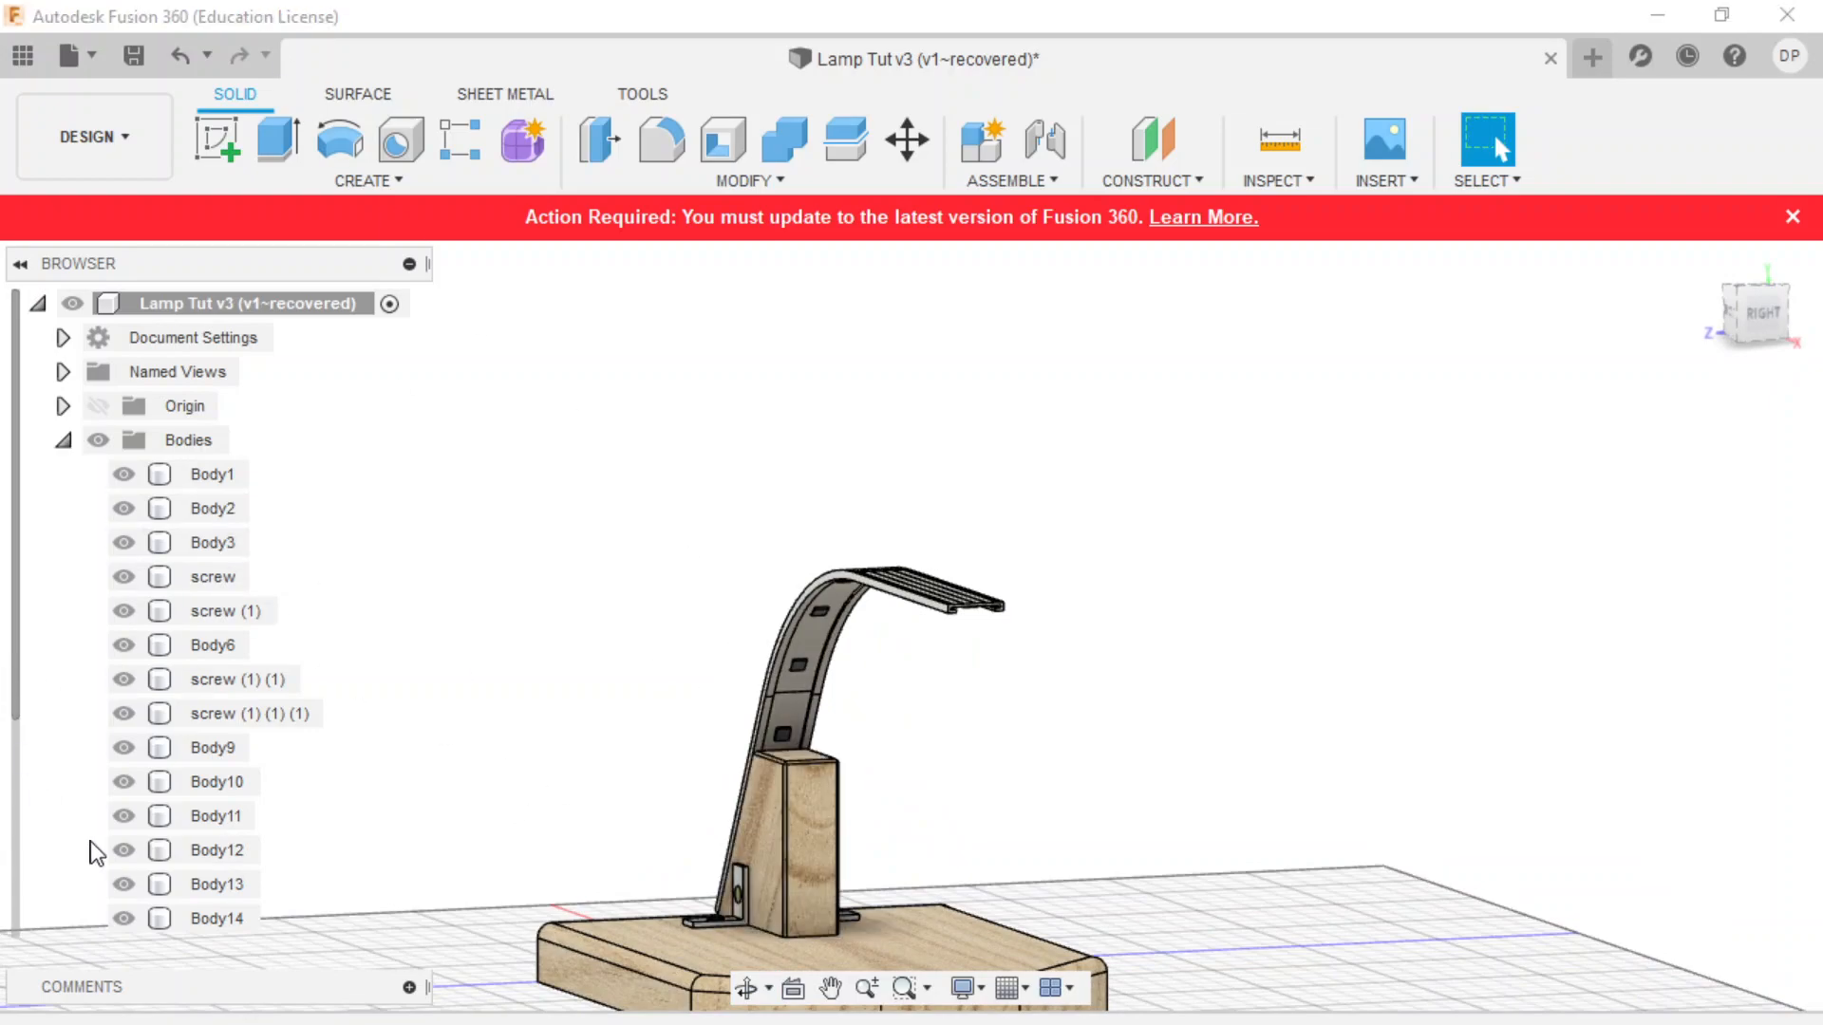
{"action": "left_click", "coordinate": [135, 54]}
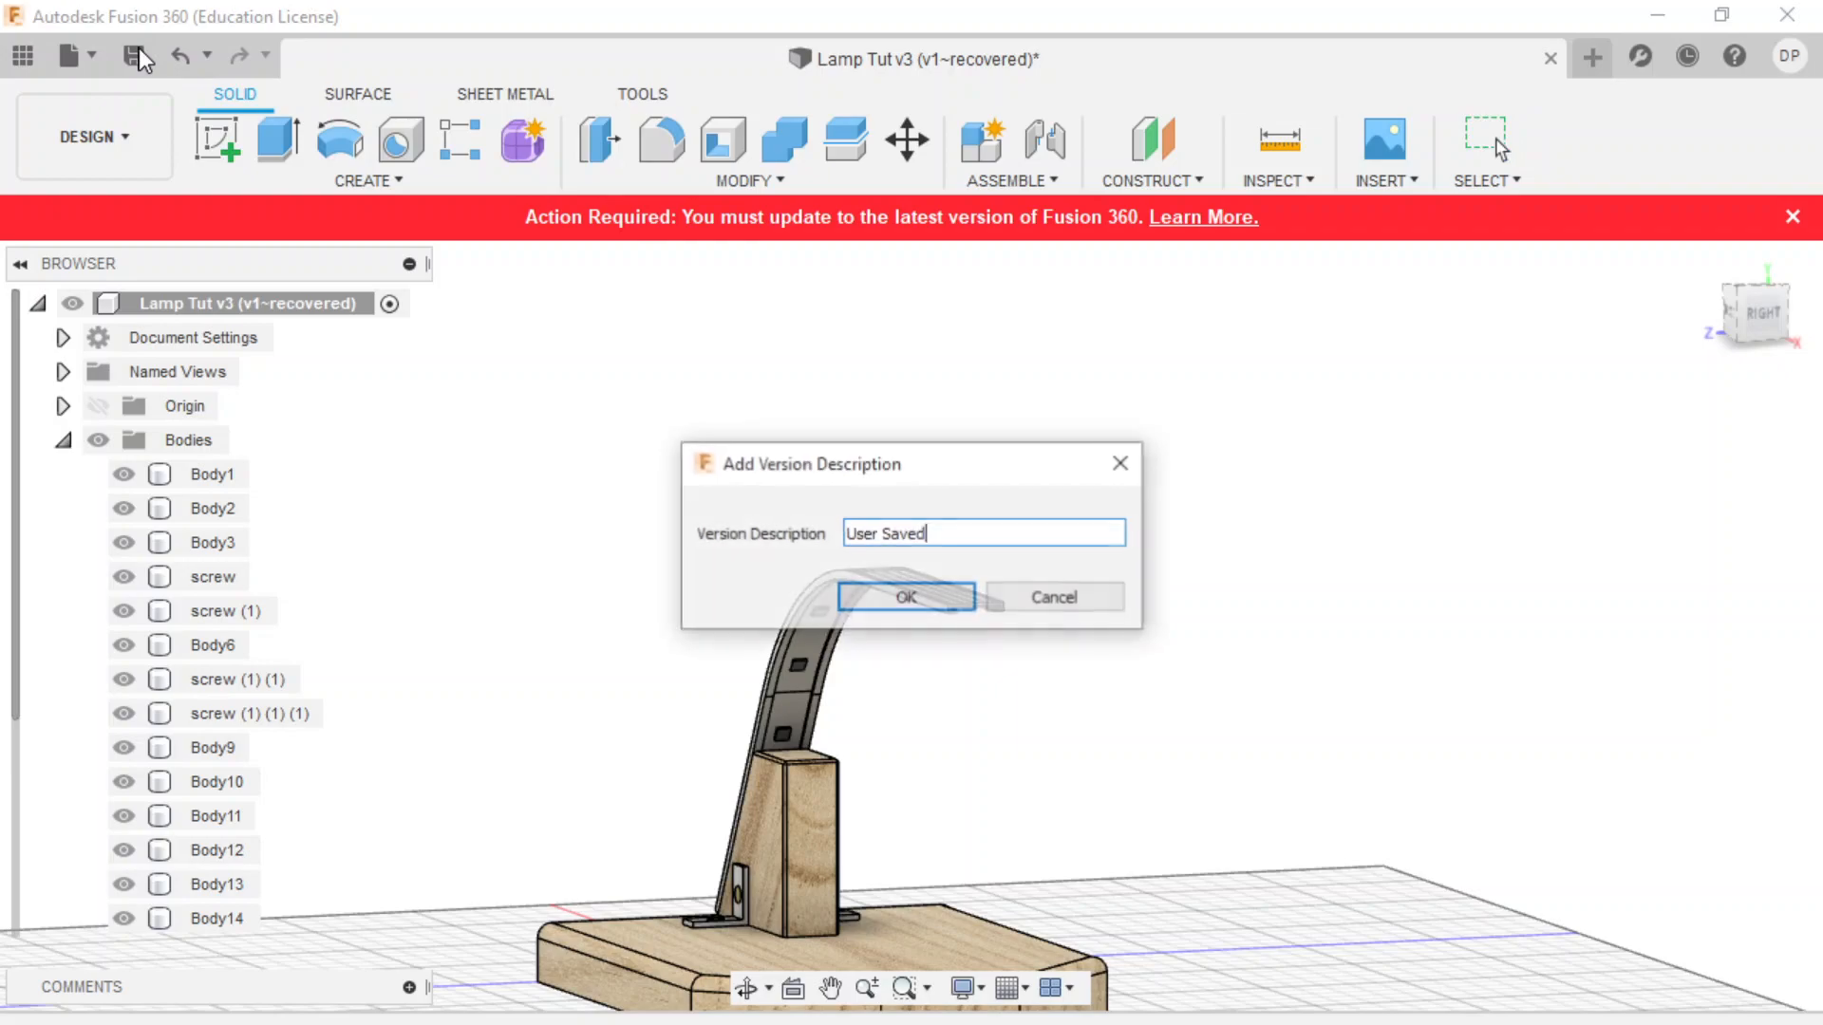
{"action": "left_click", "coordinate": [902, 598]}
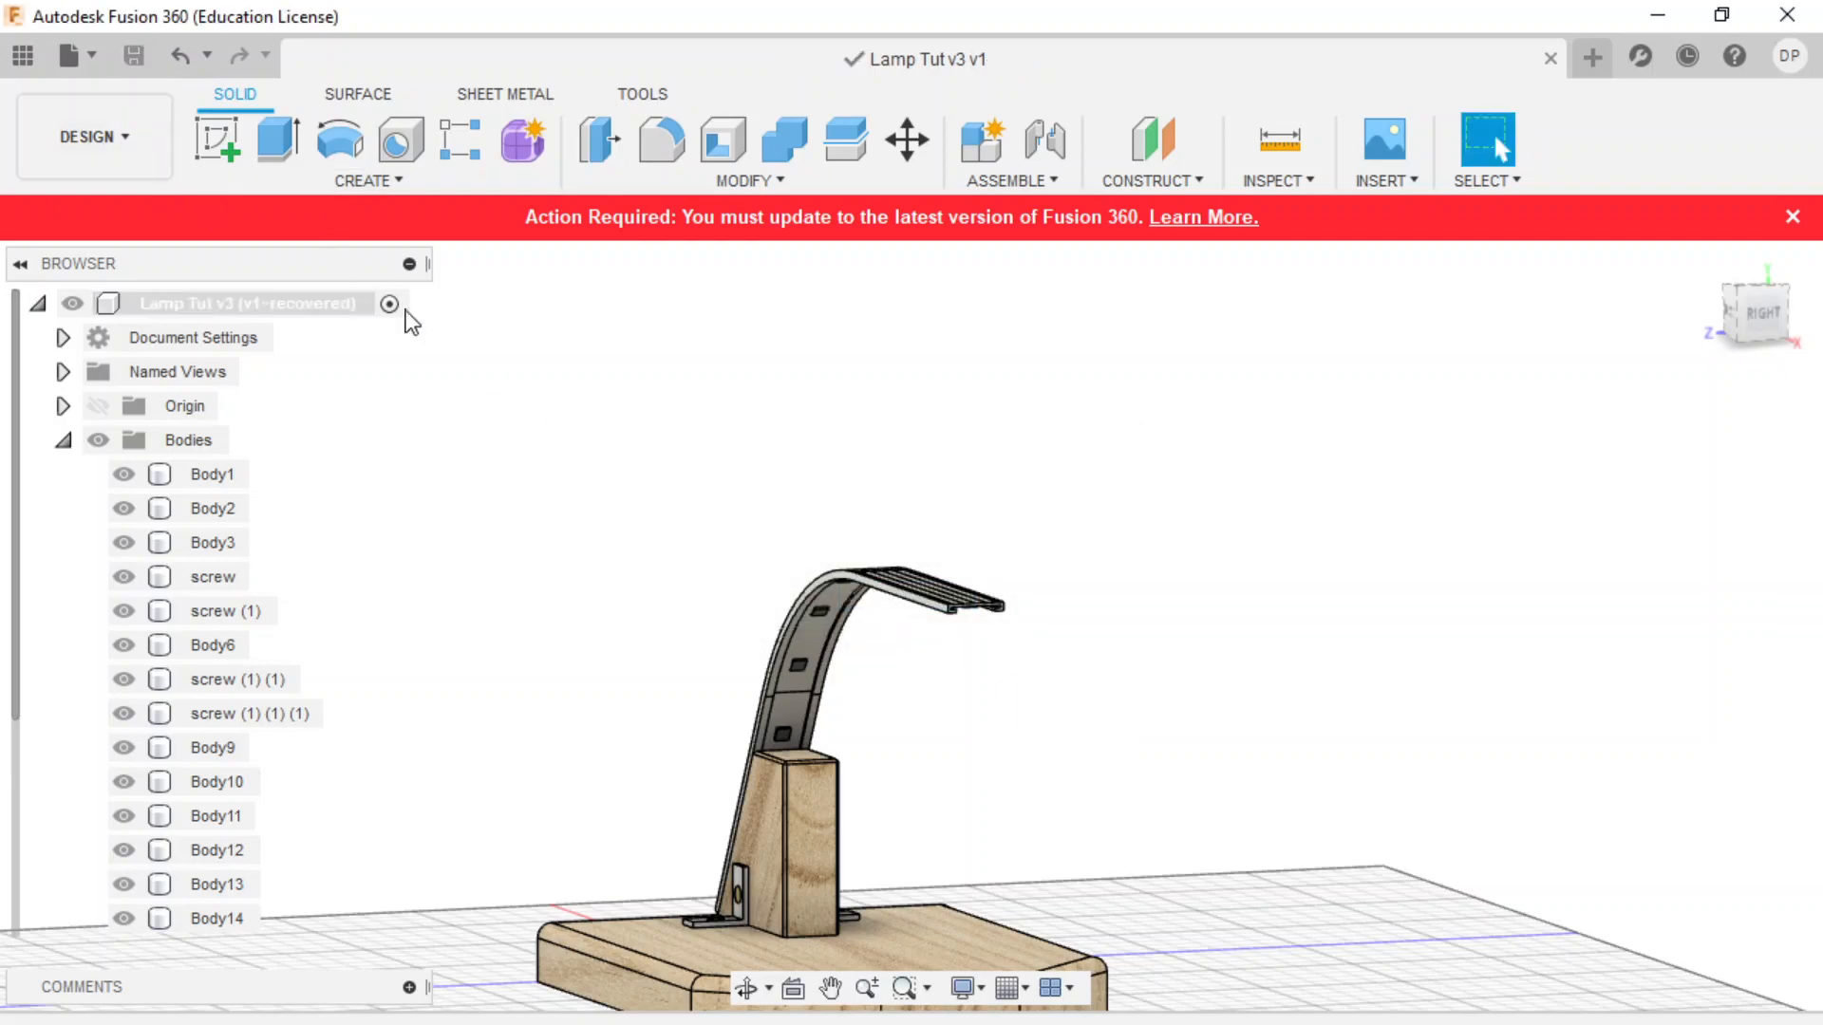
- Render the whole lamp in the Render workspace with the Local Renderer at 1280 x 421 px and Final(75) quality
{"action": "middle_click_drag", "start_coordinate": [959, 576], "coordinate": [854, 773], "text": "shift"}
{"action": "middle_click_drag", "start_coordinate": [1067, 568], "coordinate": [1043, 705], "text": "shift"}
{"action": "key", "text": "Escape"}
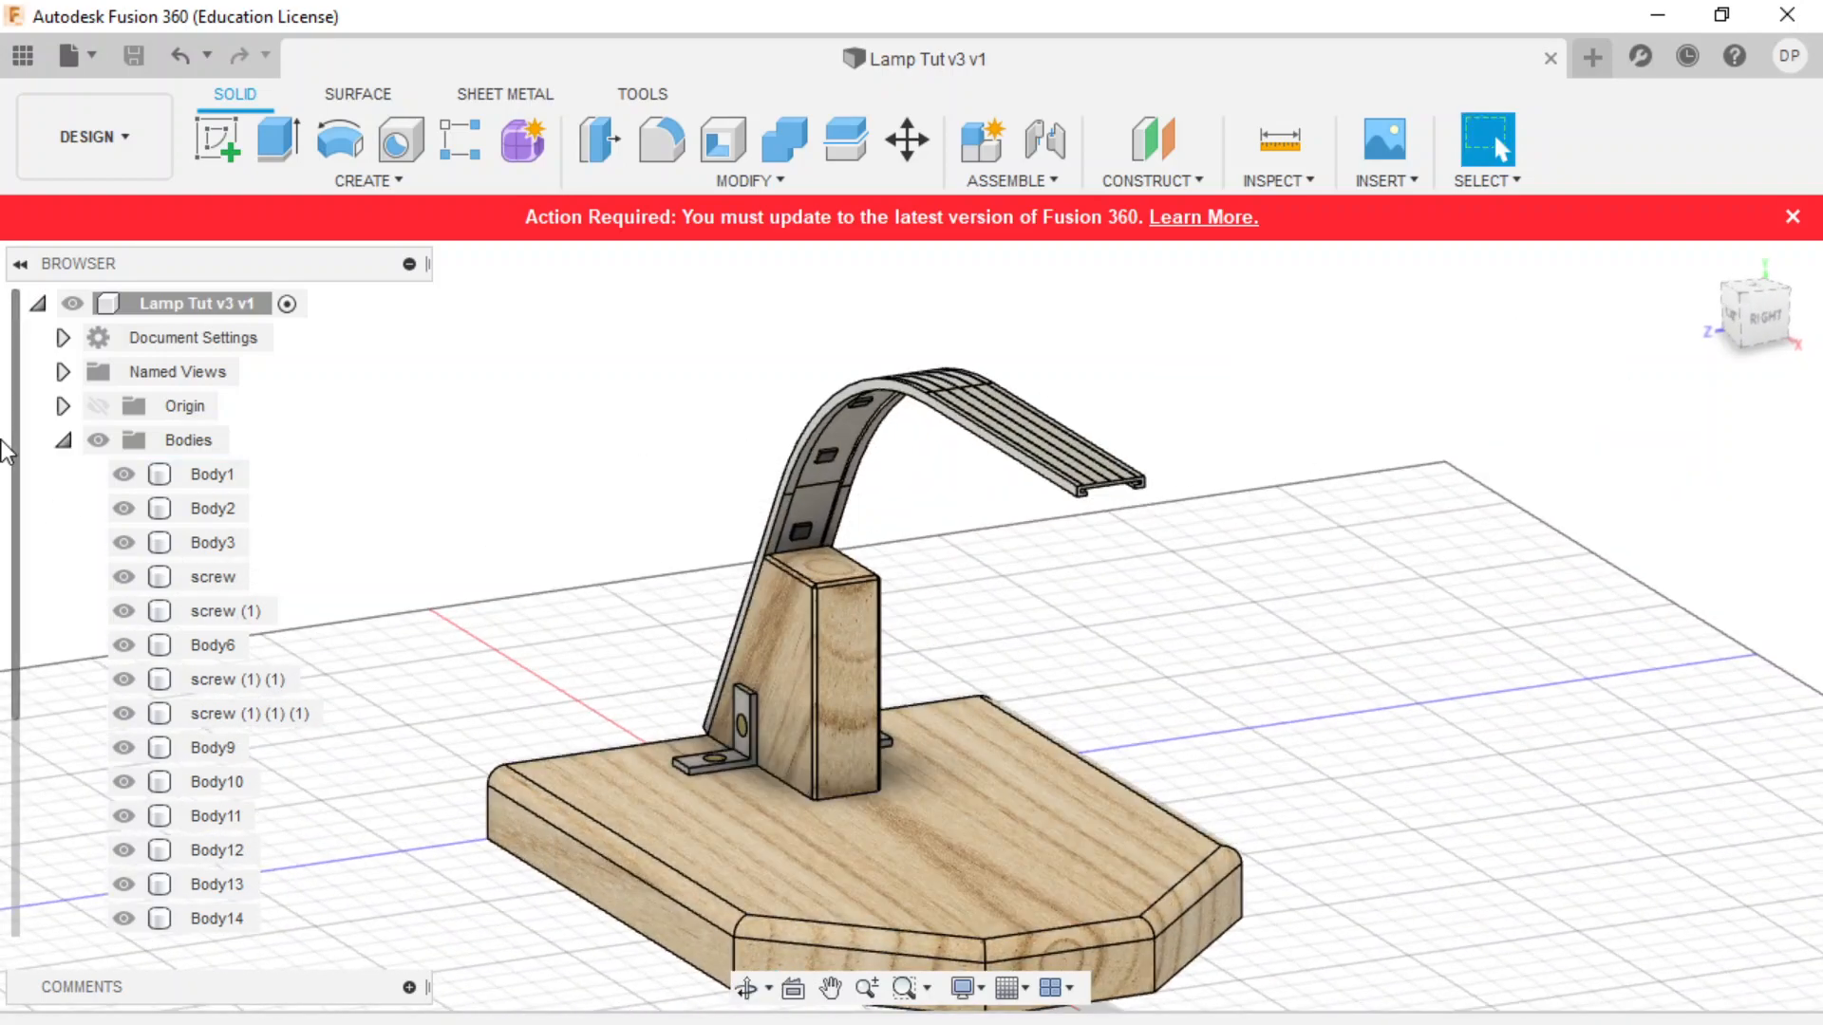
{"action": "left_click", "coordinate": [122, 157]}
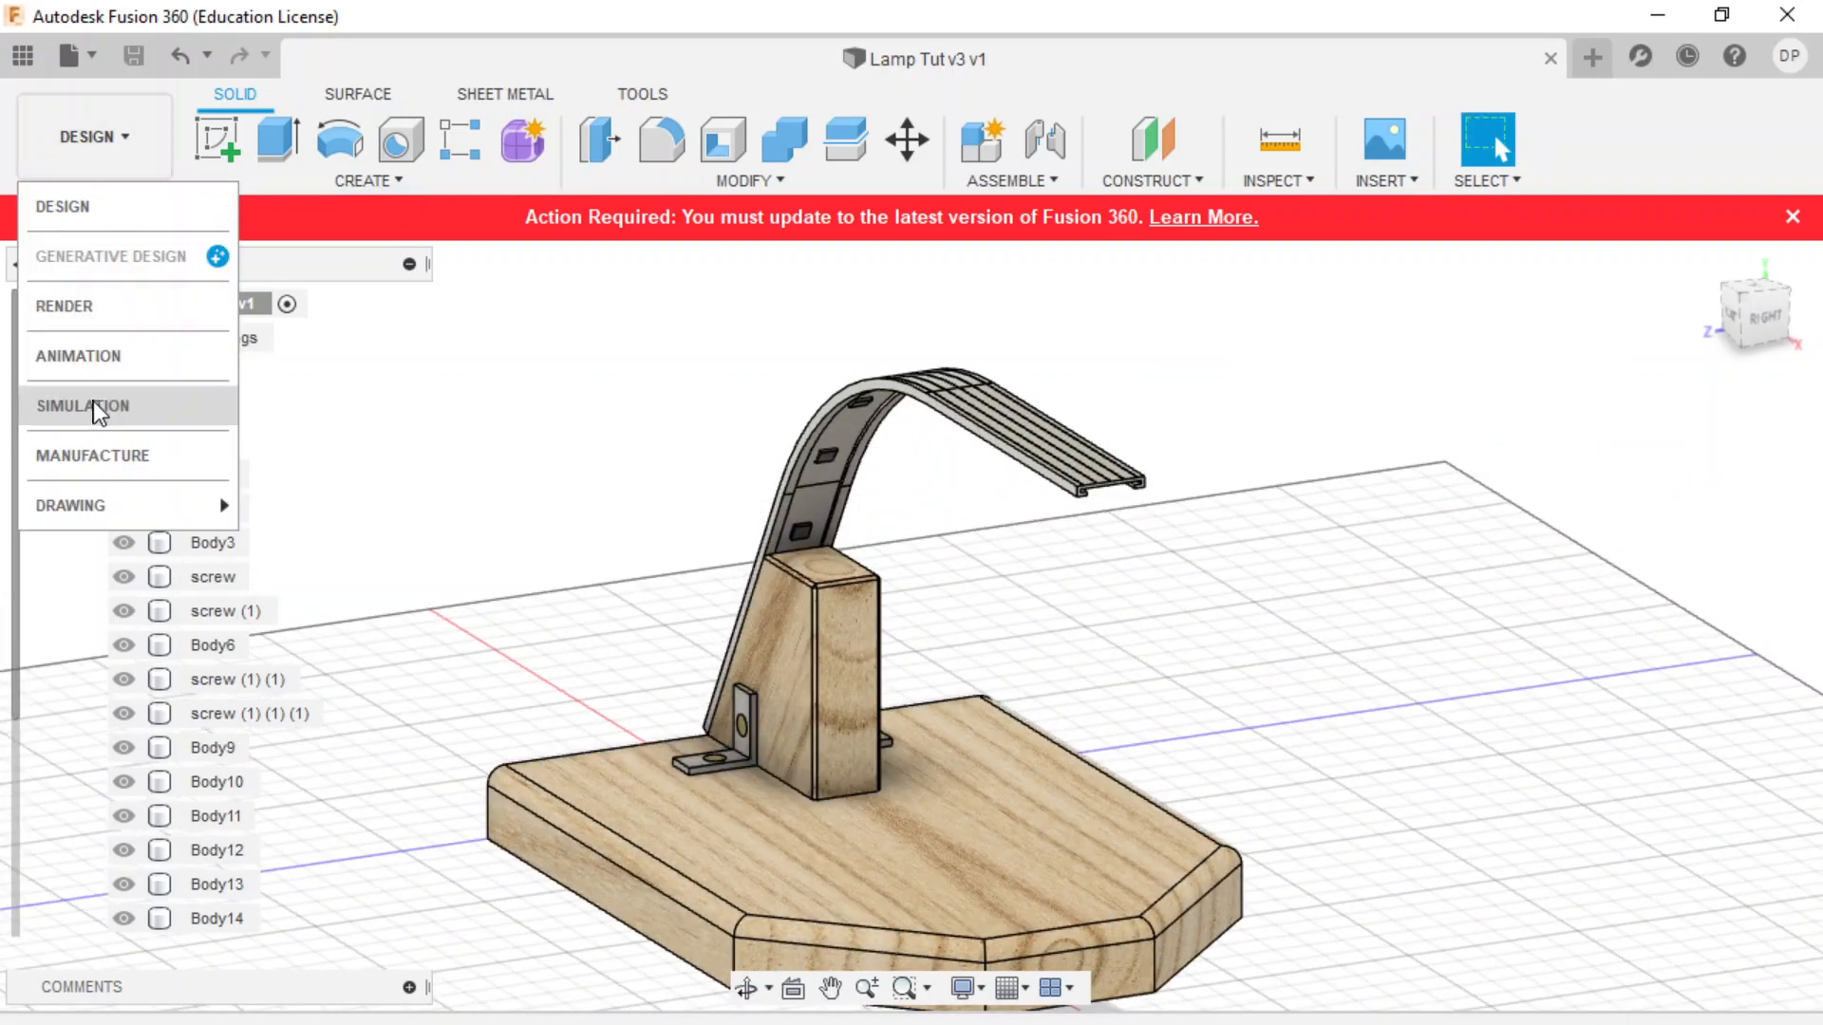
{"action": "left_click", "coordinate": [102, 303]}
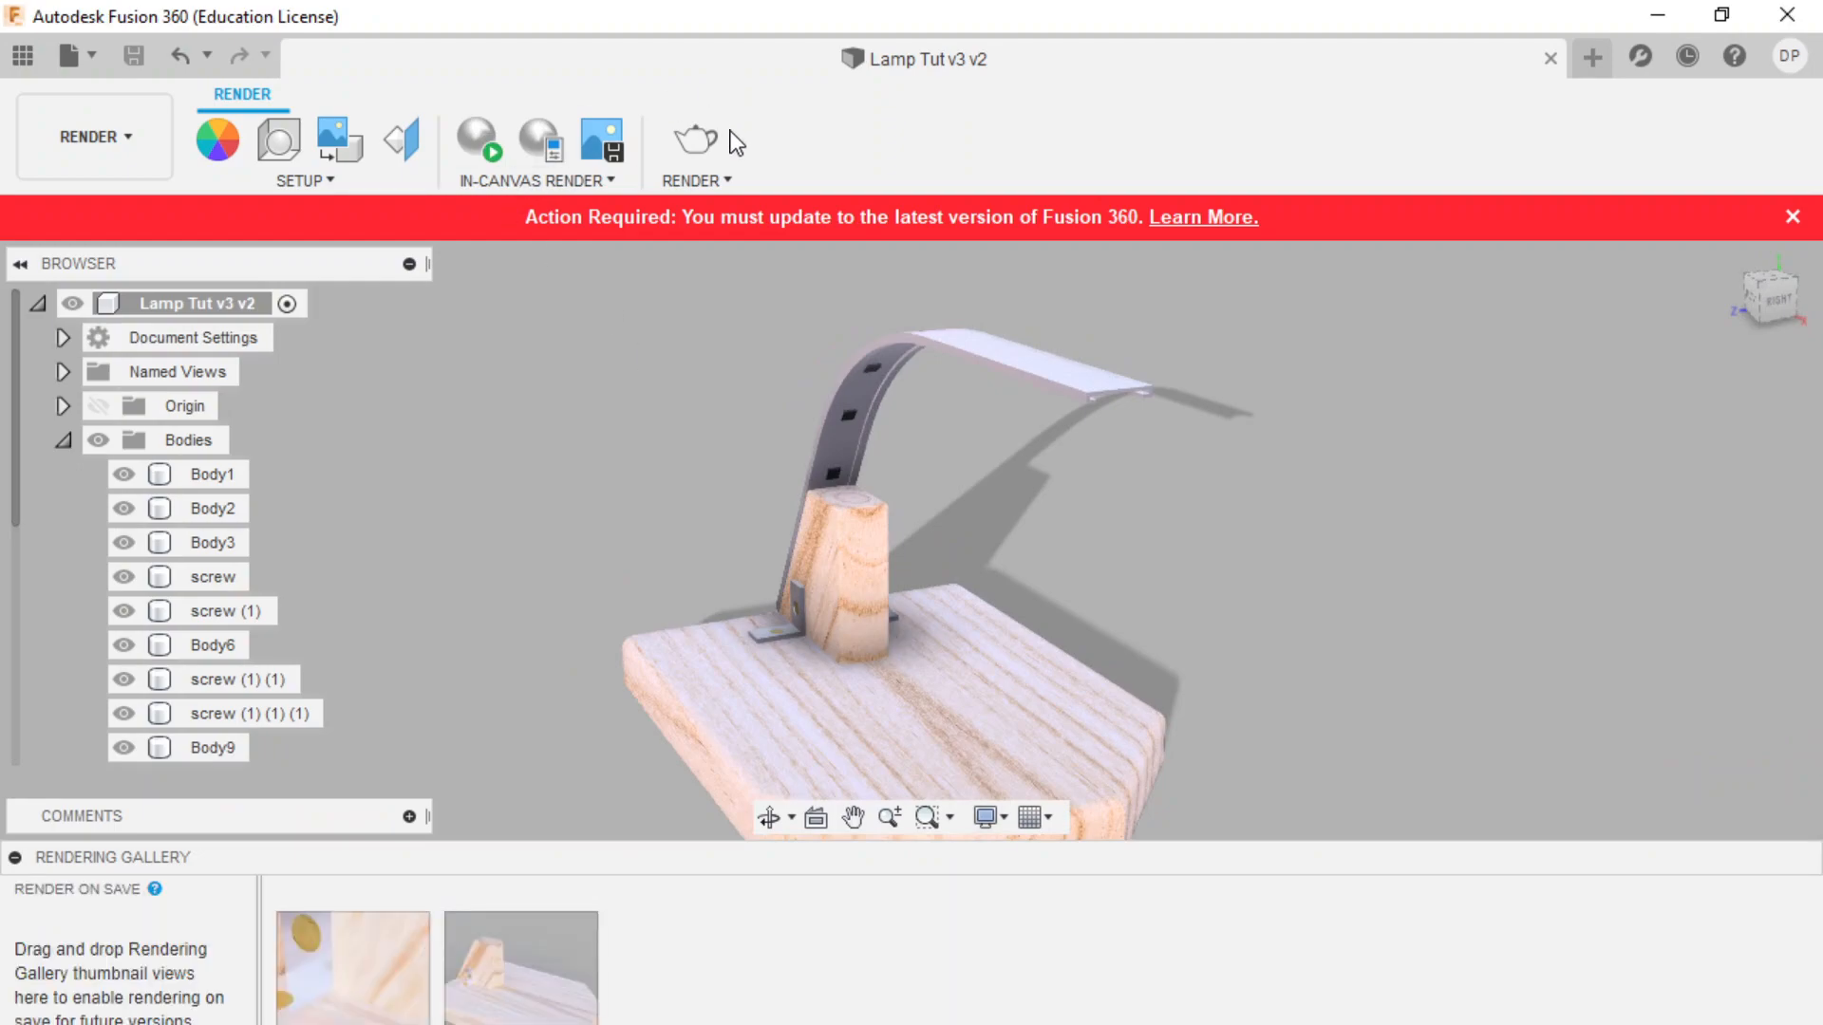
{"action": "left_click", "coordinate": [698, 142]}
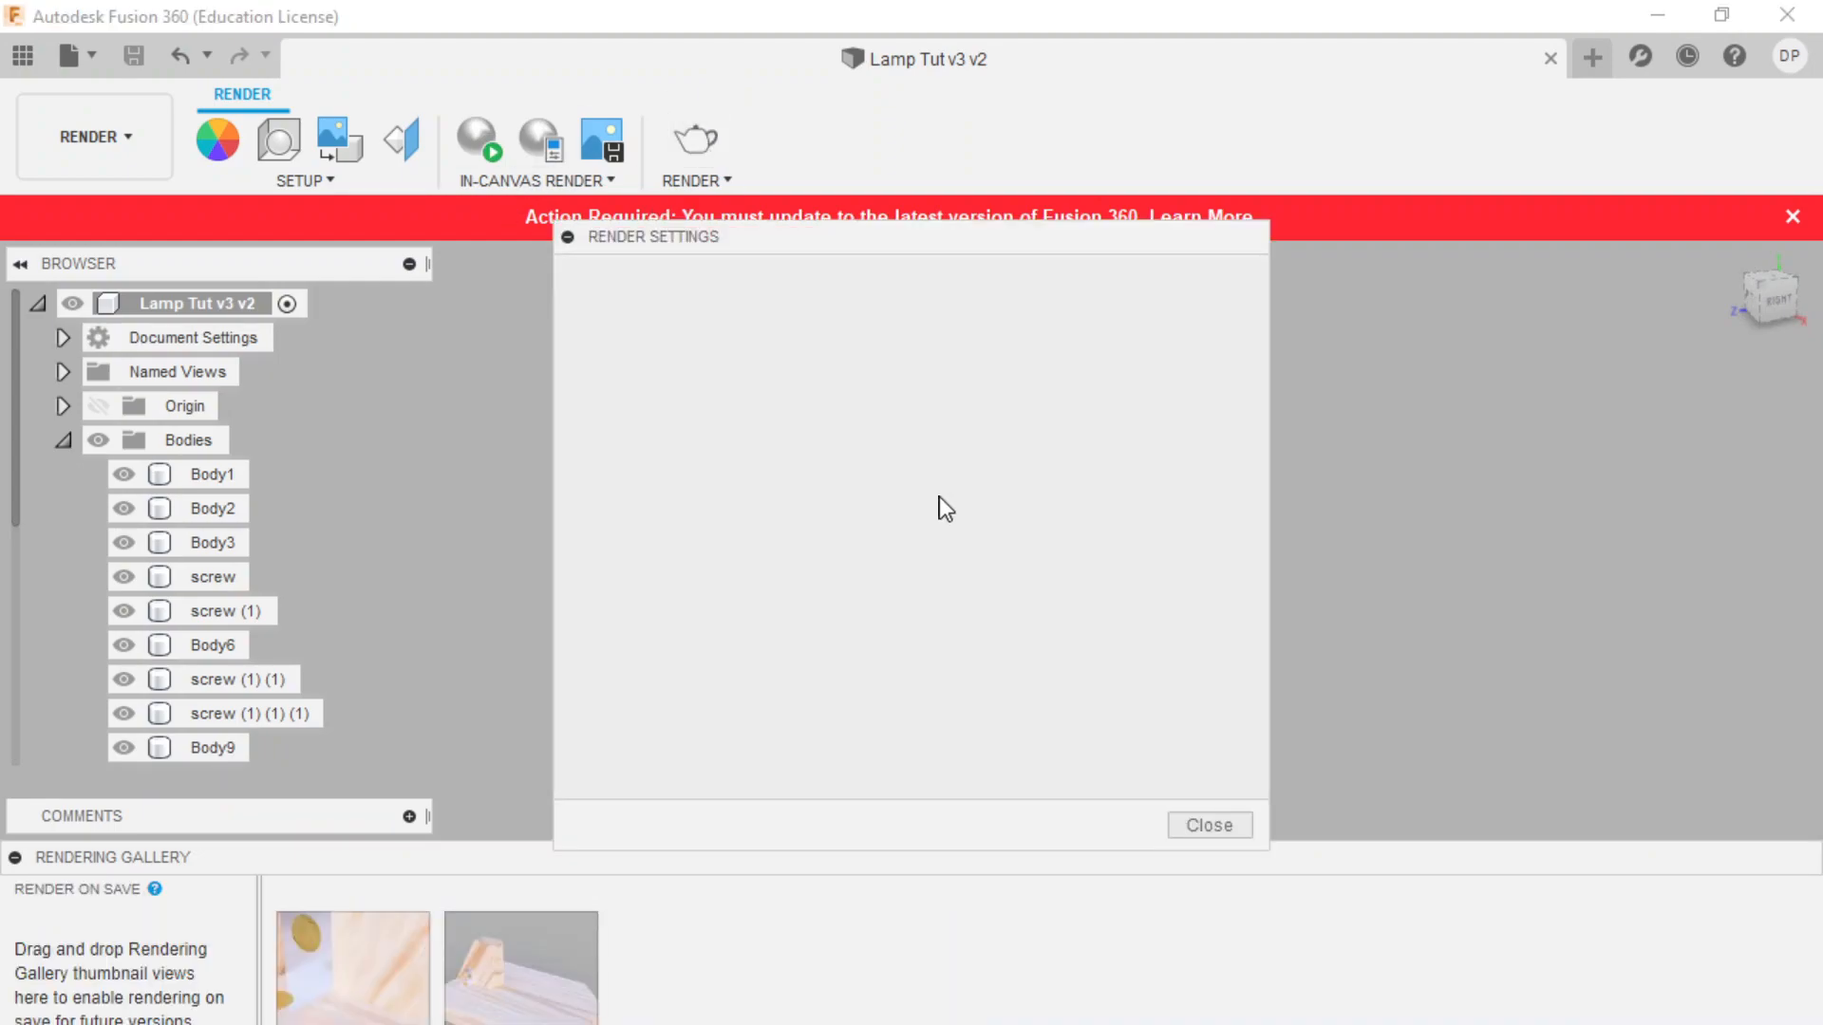
{"action": "left_click", "coordinate": [1069, 559]}
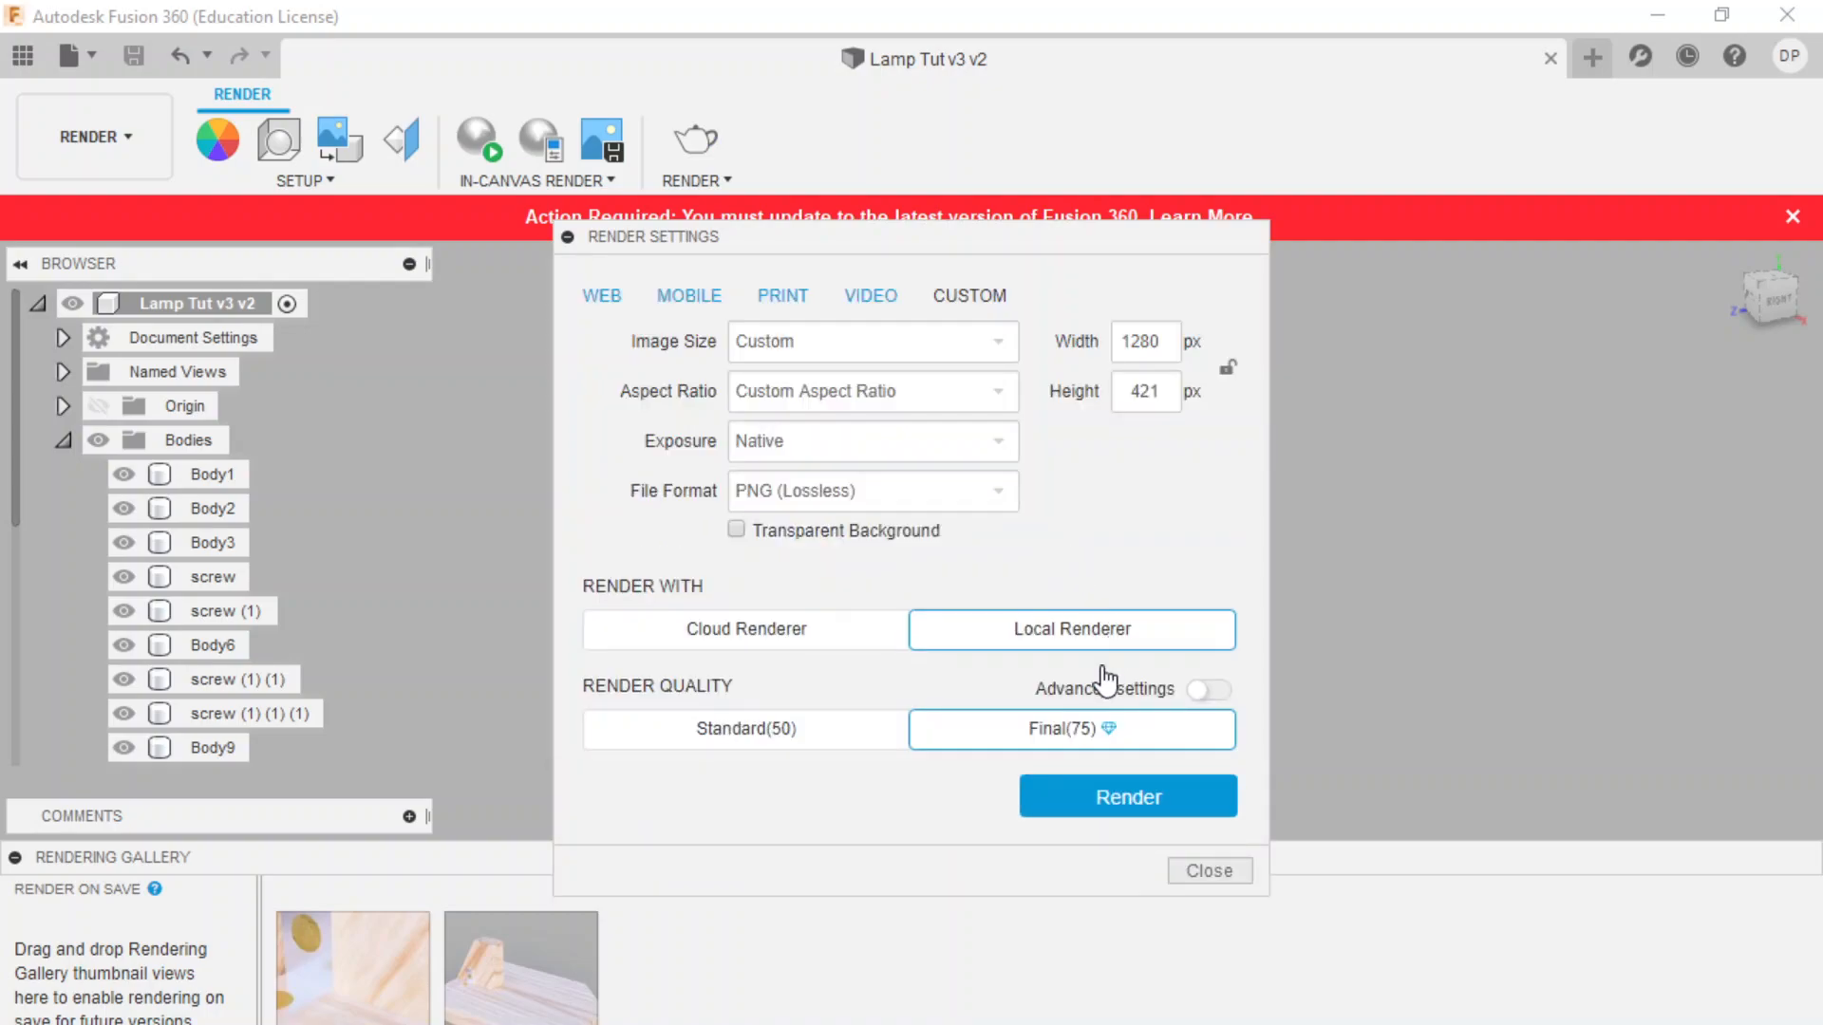
{"action": "left_click", "coordinate": [1132, 817]}
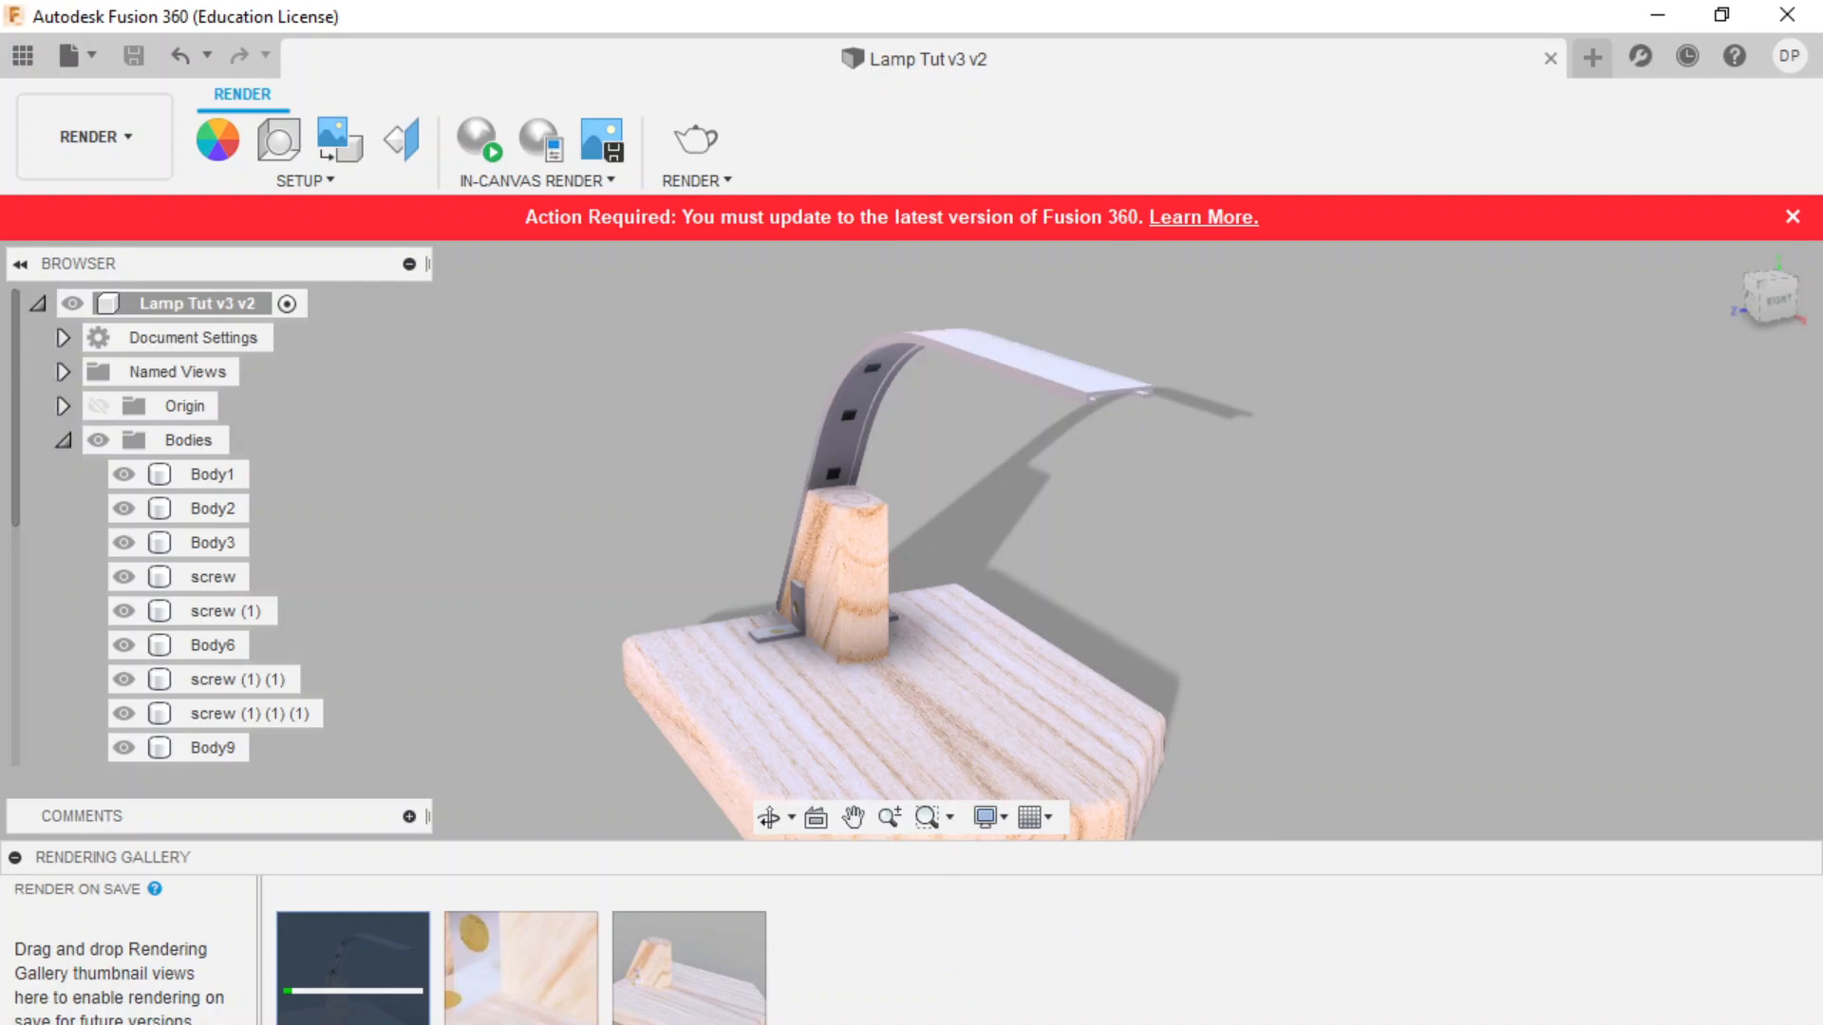
{"action": "key", "text": "alt+Tab"}
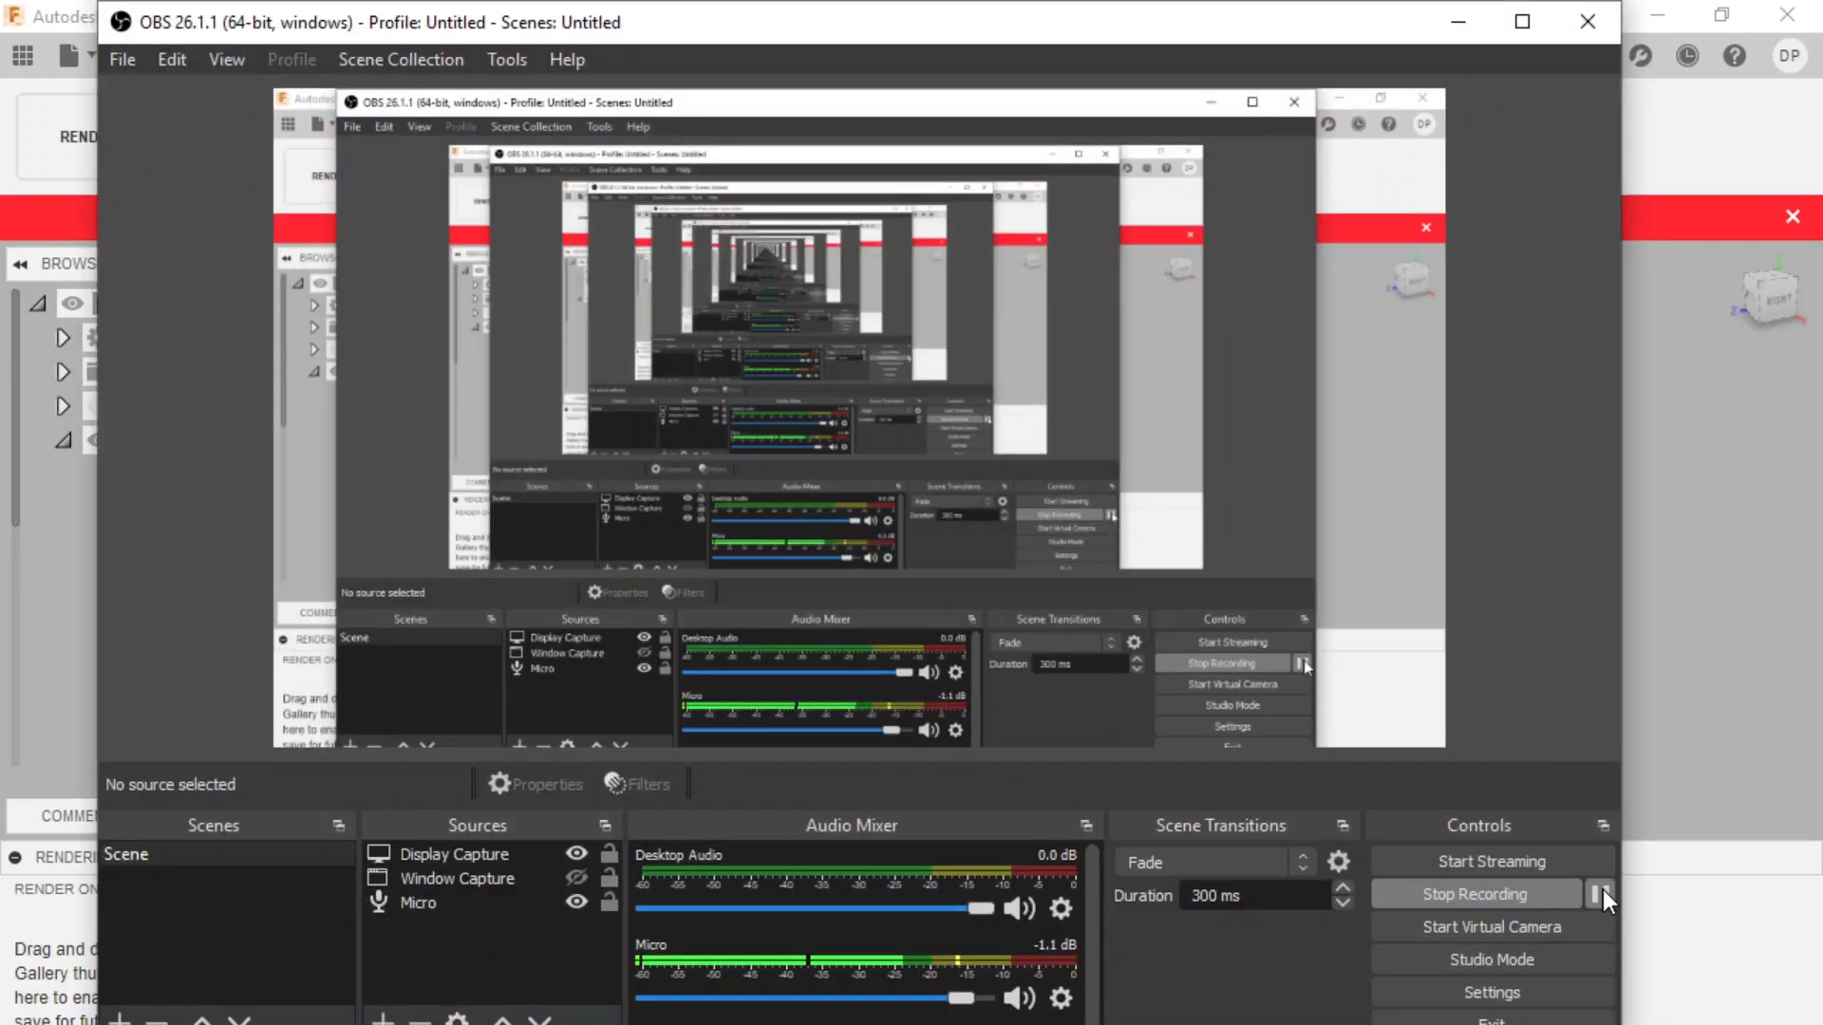
{"action": "left_click", "coordinate": [1458, 21]}
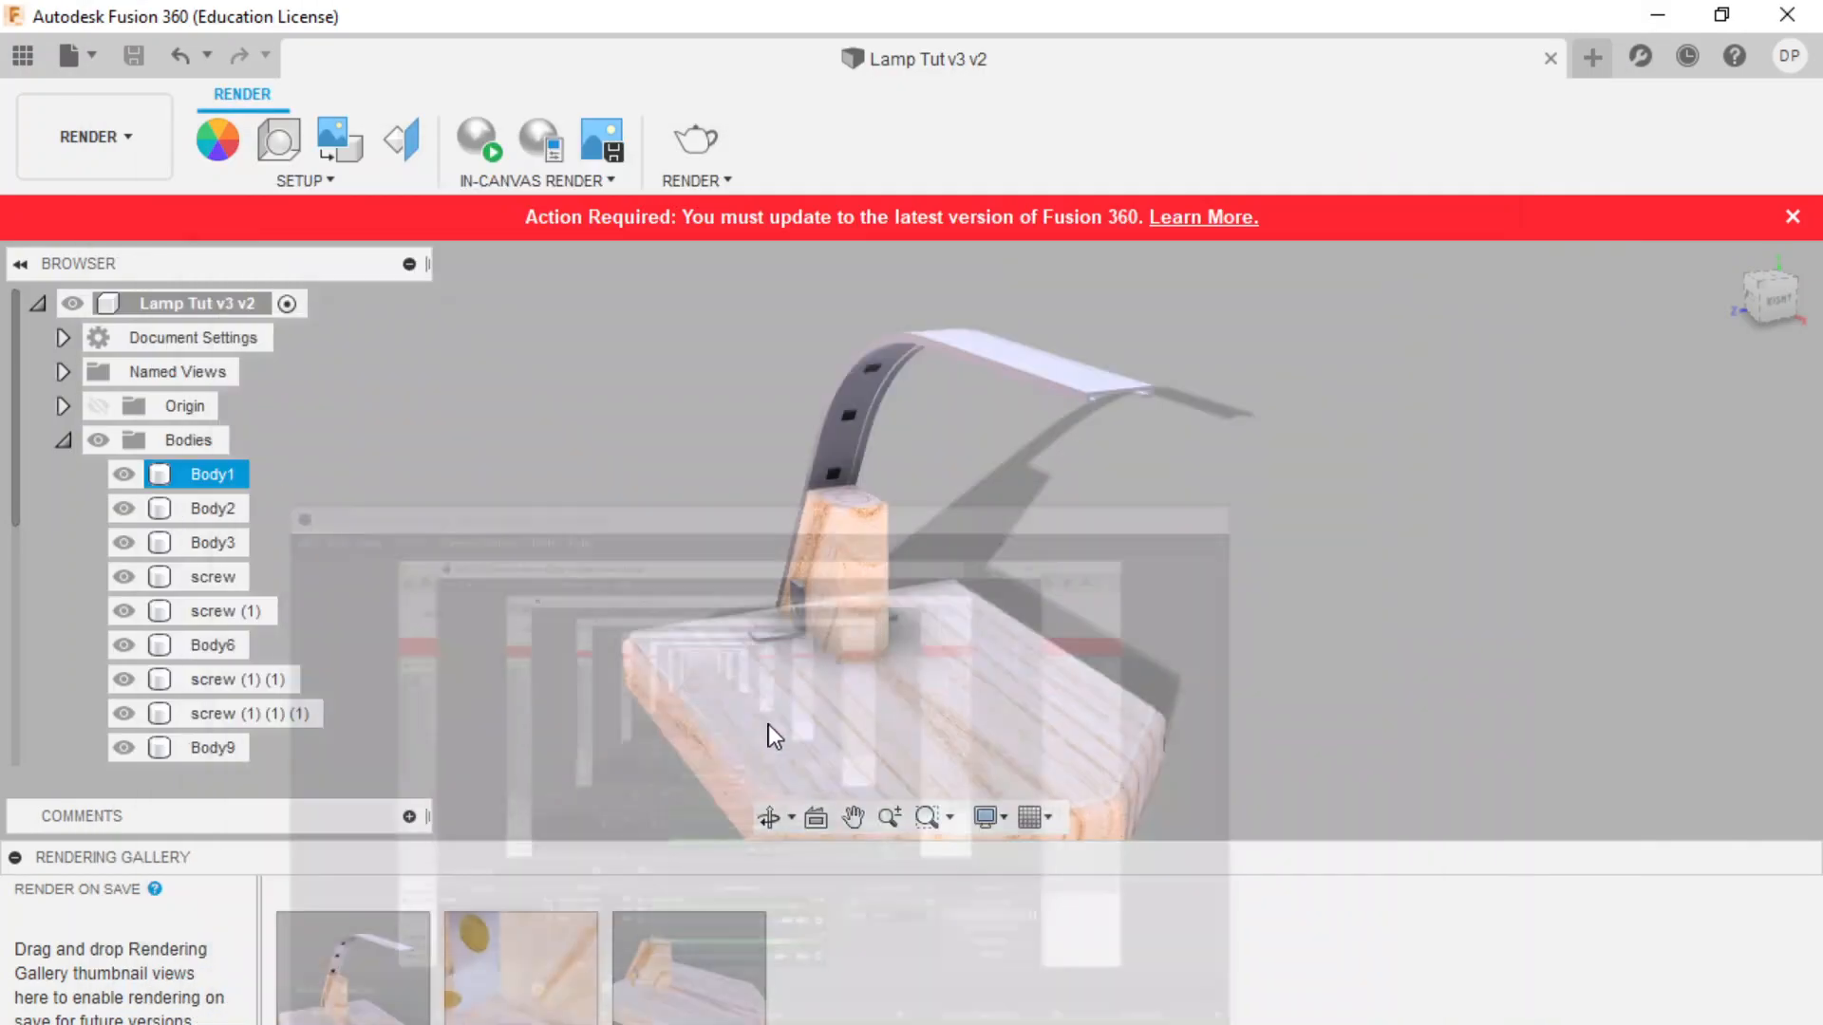
- Examine the newest lamp render enlarged from the rendering gallery and close it again
{"action": "mouse_move", "coordinate": [346, 974]}
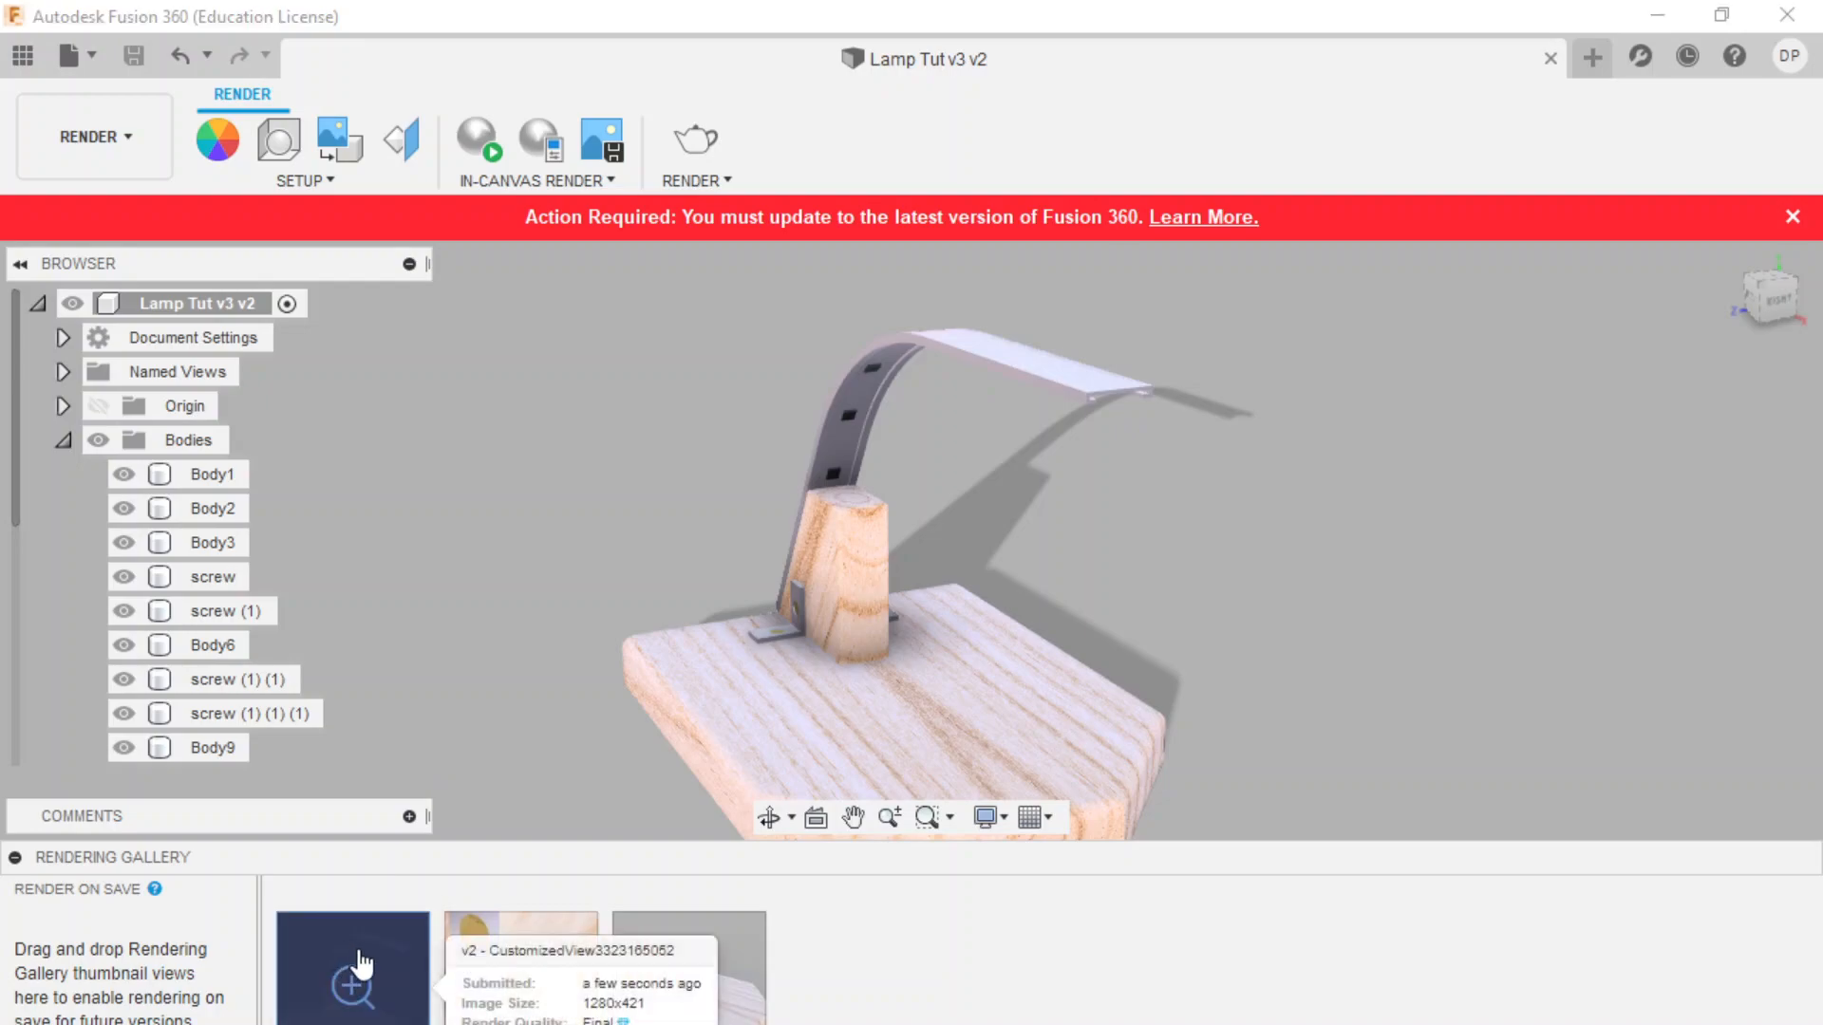
{"action": "left_click", "coordinate": [366, 955]}
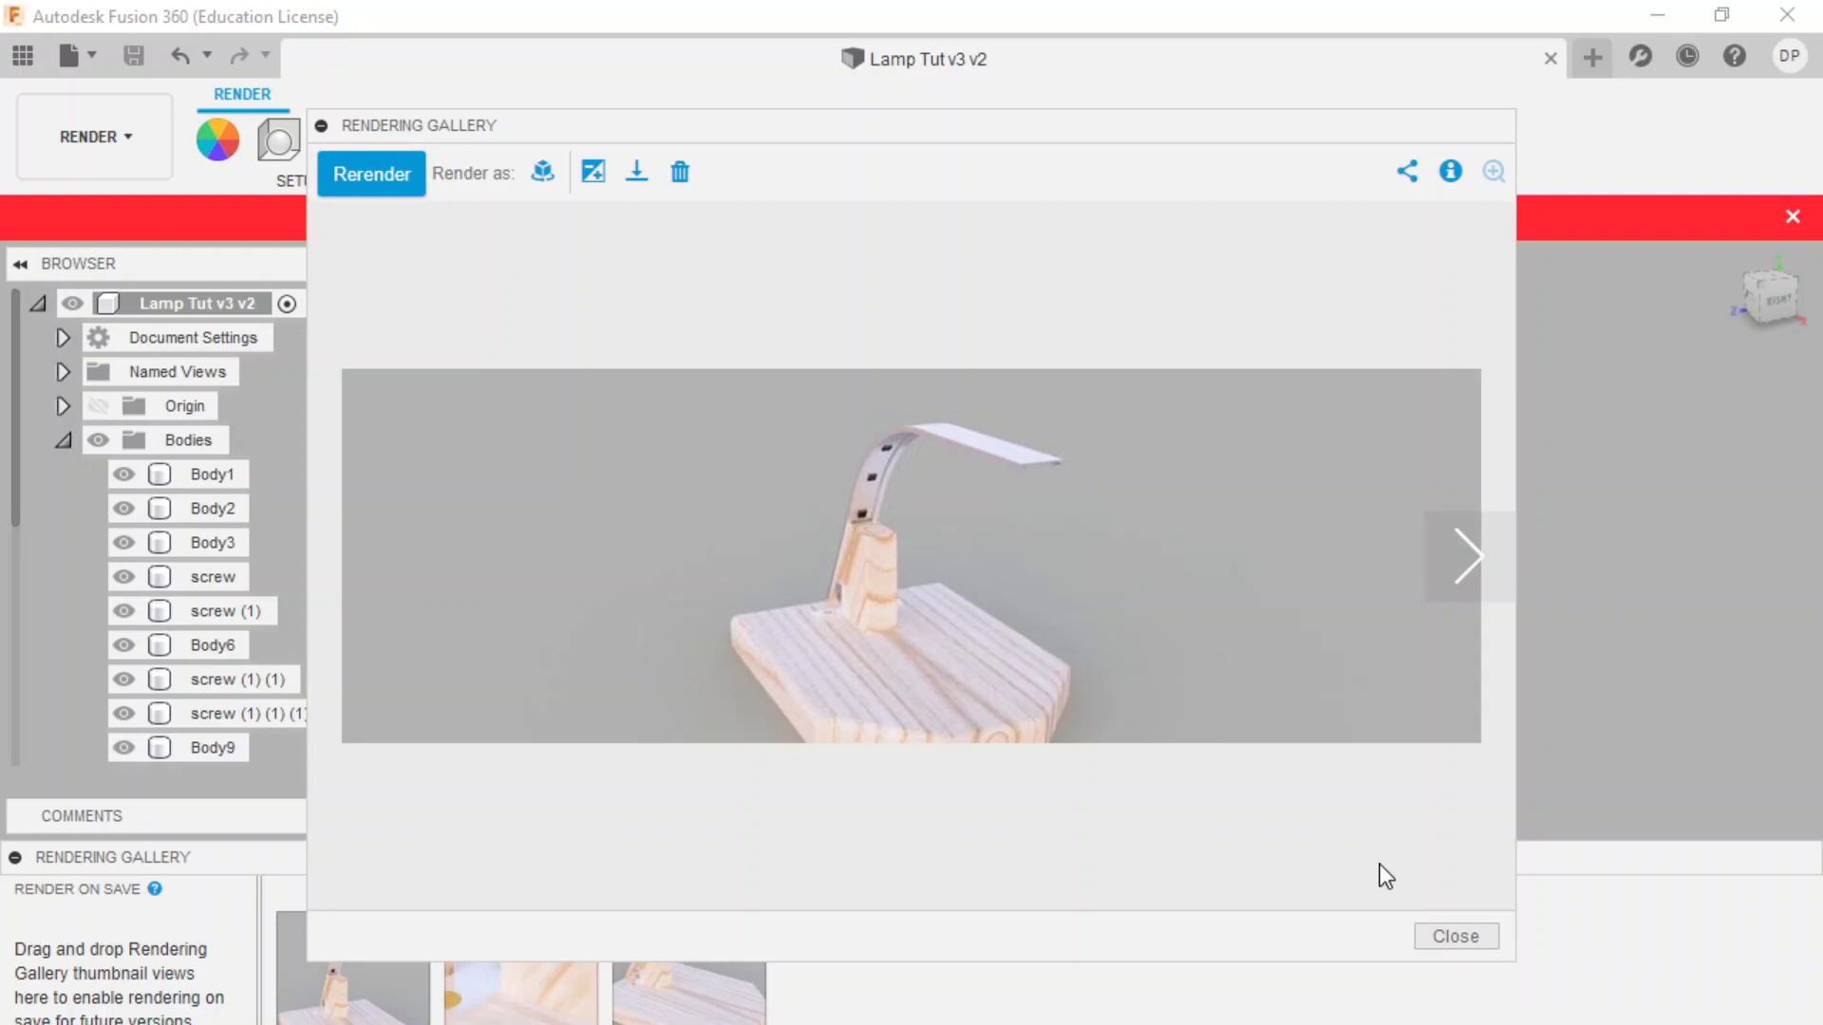
{"action": "left_click", "coordinate": [1441, 940]}
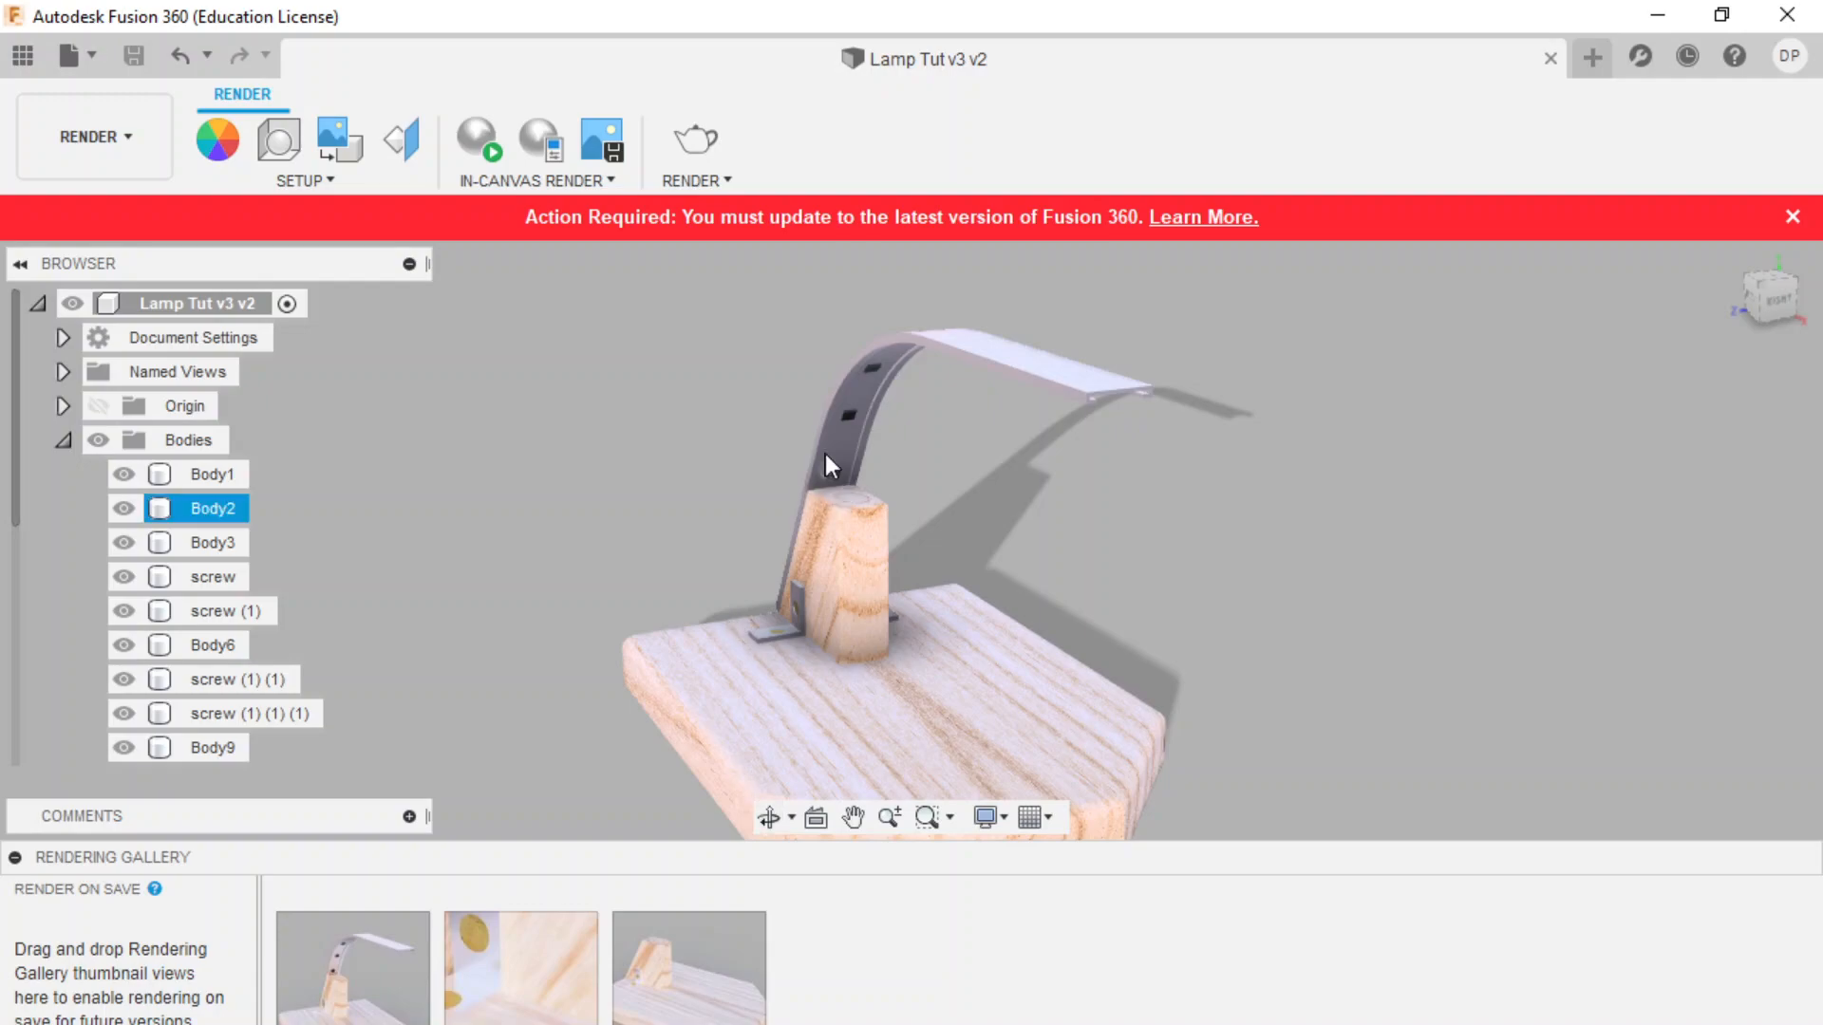
- Switch from the Render workspace back to the Design workspace
{"action": "left_click", "coordinate": [144, 150]}
{"action": "left_click", "coordinate": [118, 199]}
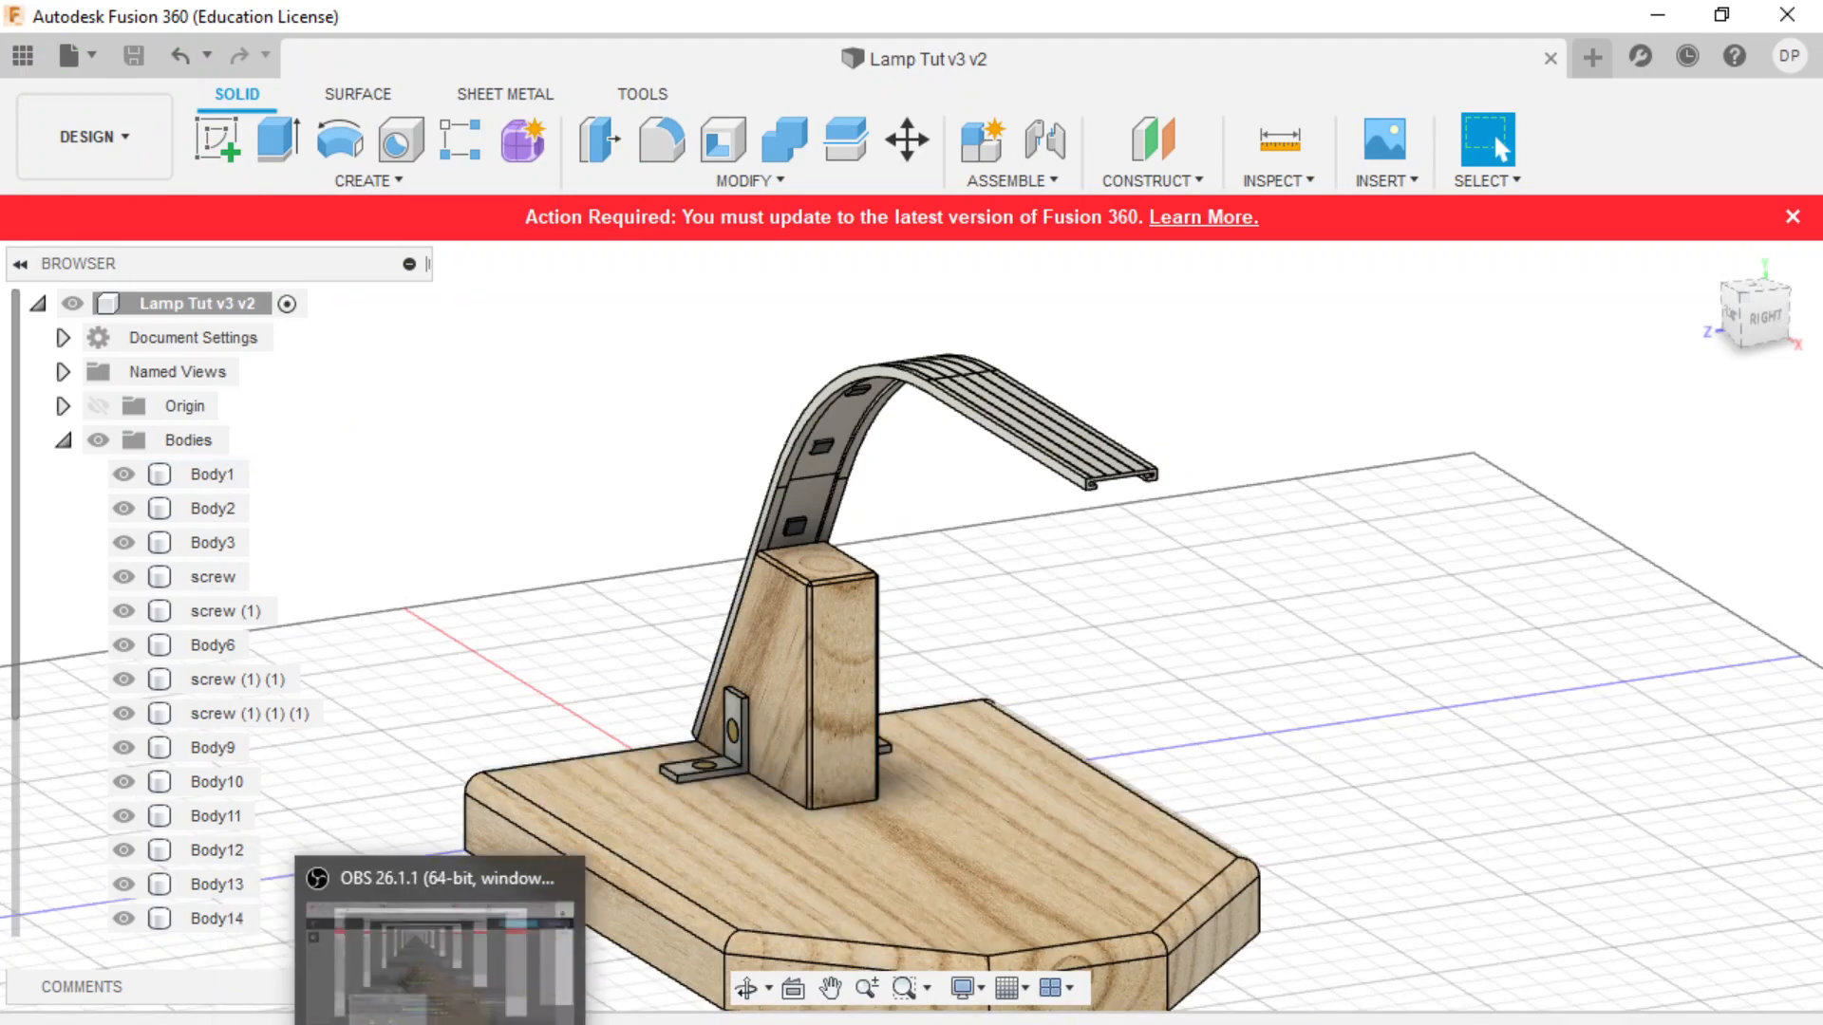
{"action": "left_click", "coordinate": [489, 948]}
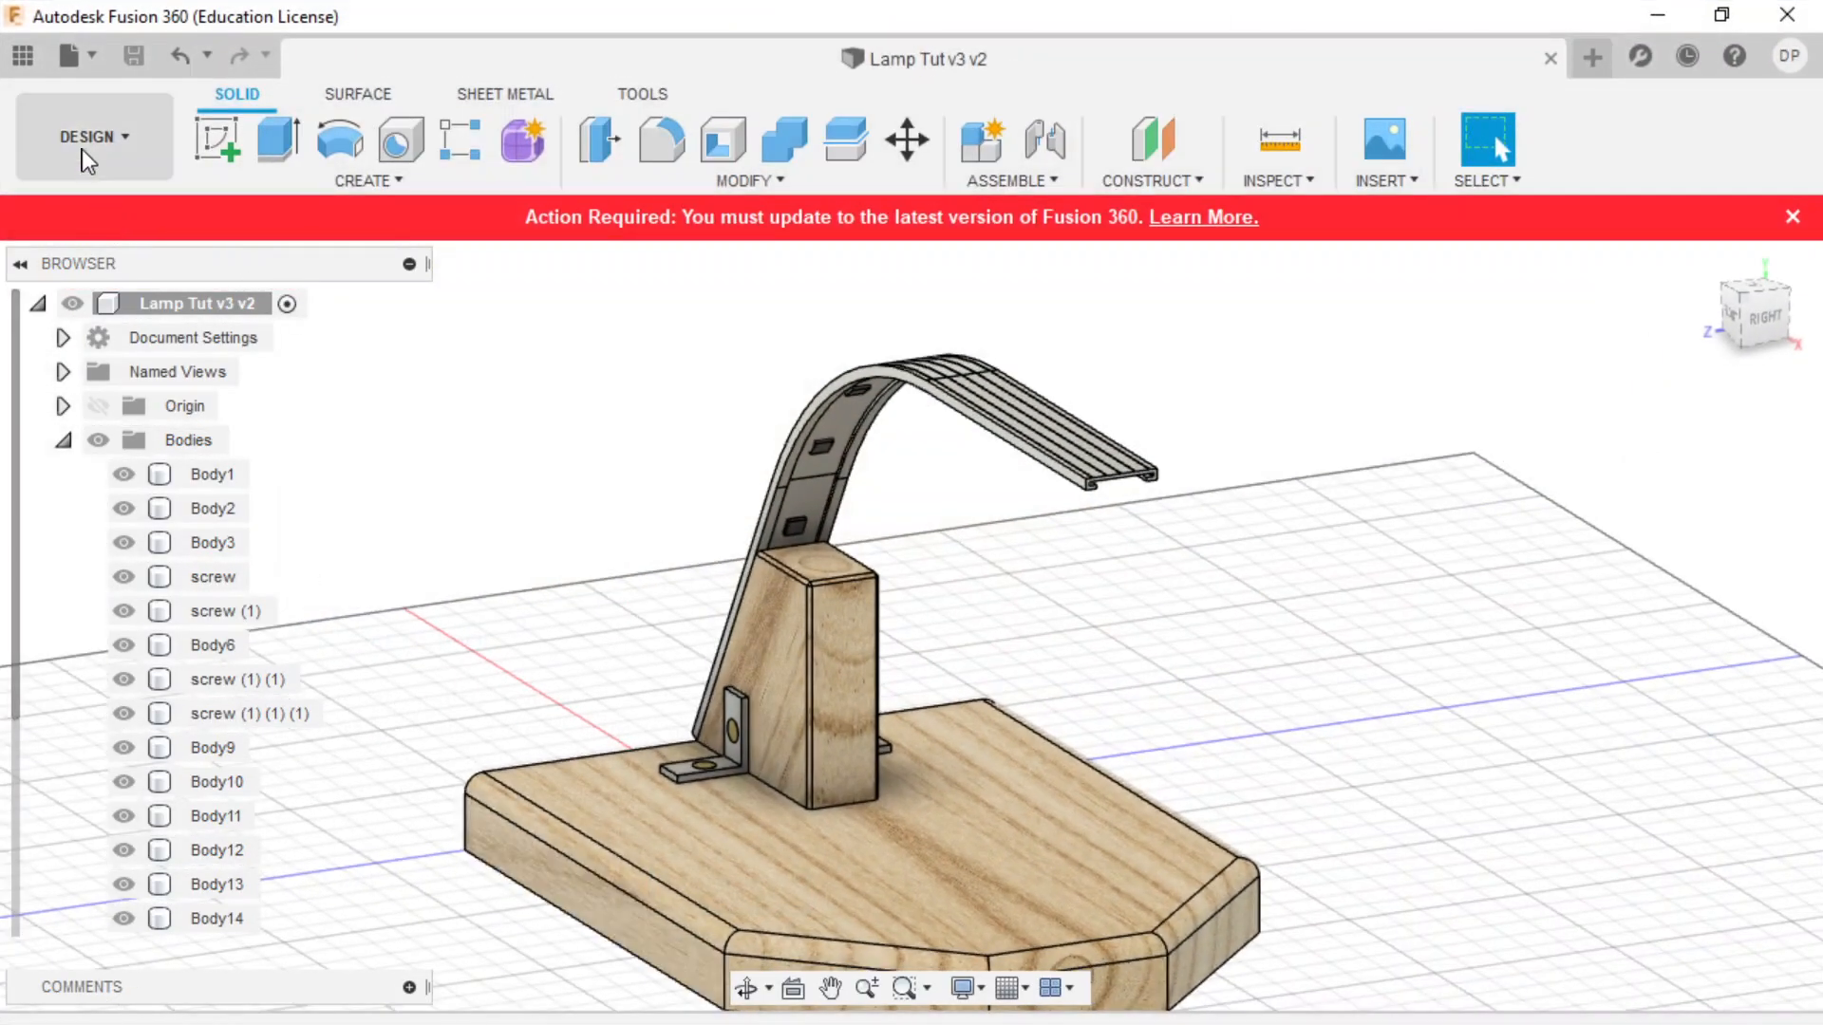
- Inspect the lights on the underside of the arm in the Render workspace and return to the Design workspace
{"action": "left_click", "coordinate": [85, 152]}
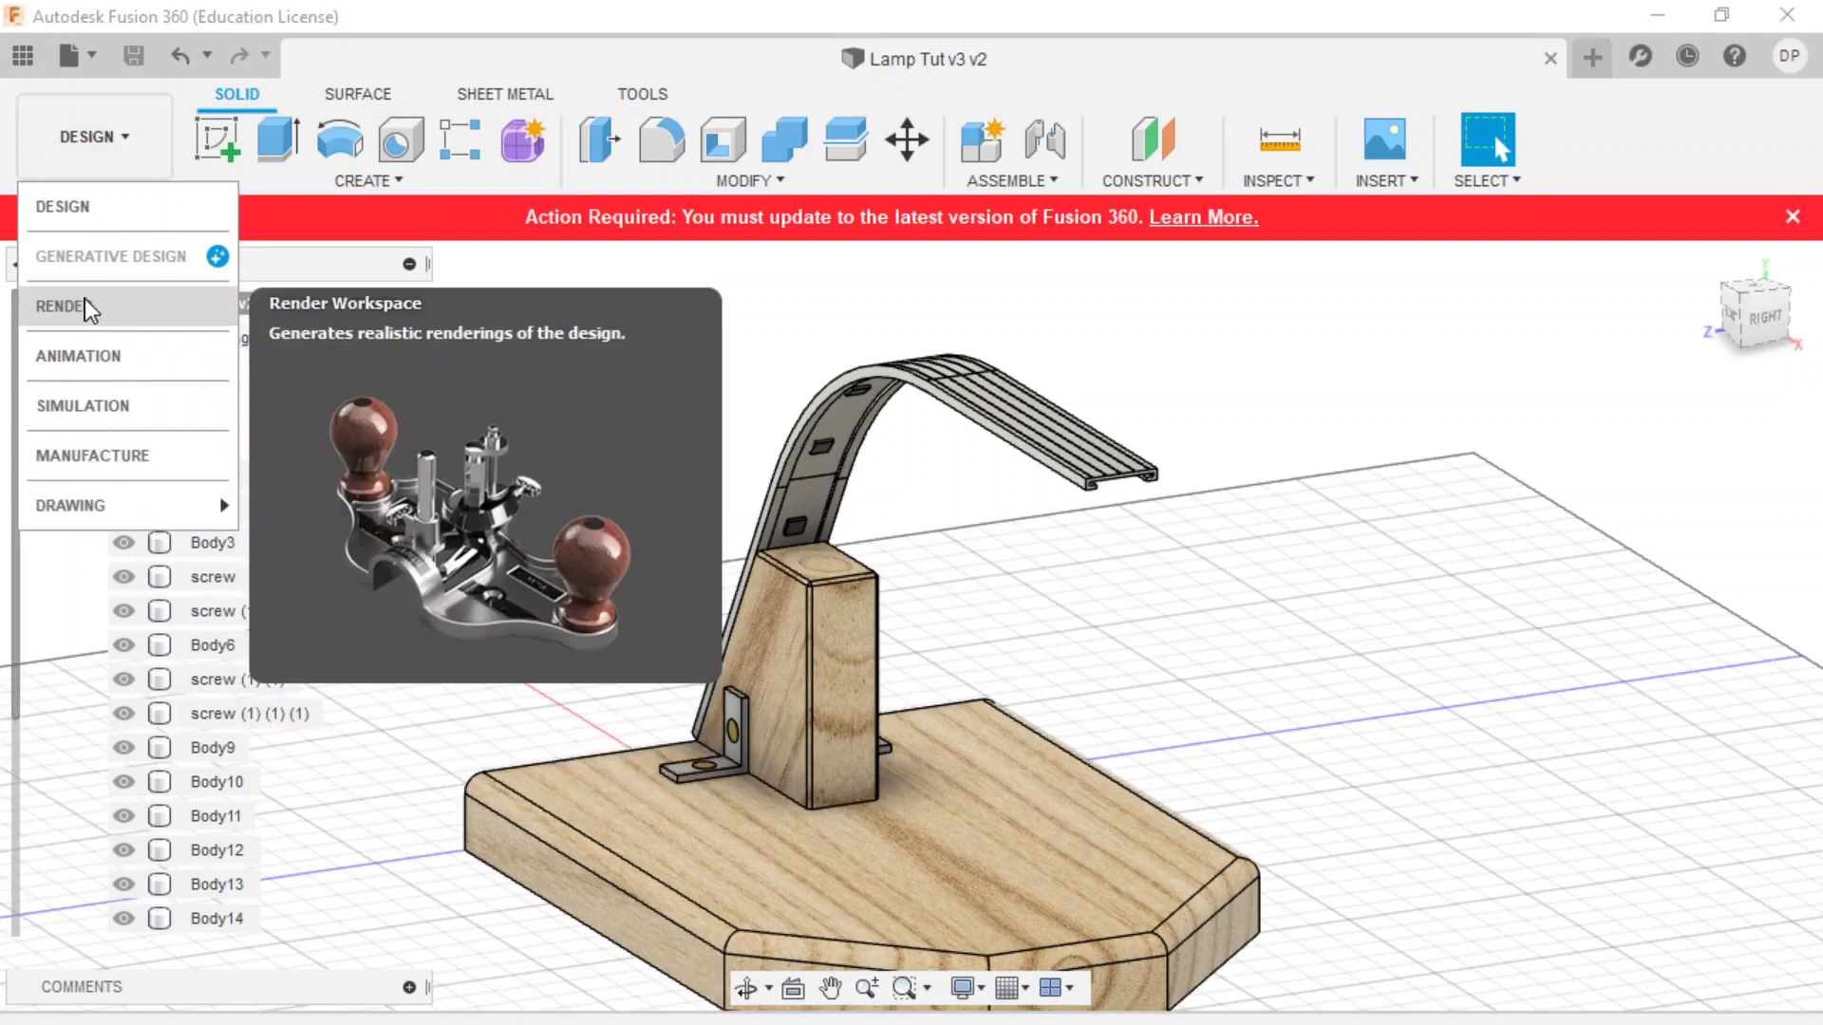
{"action": "left_click", "coordinate": [59, 304]}
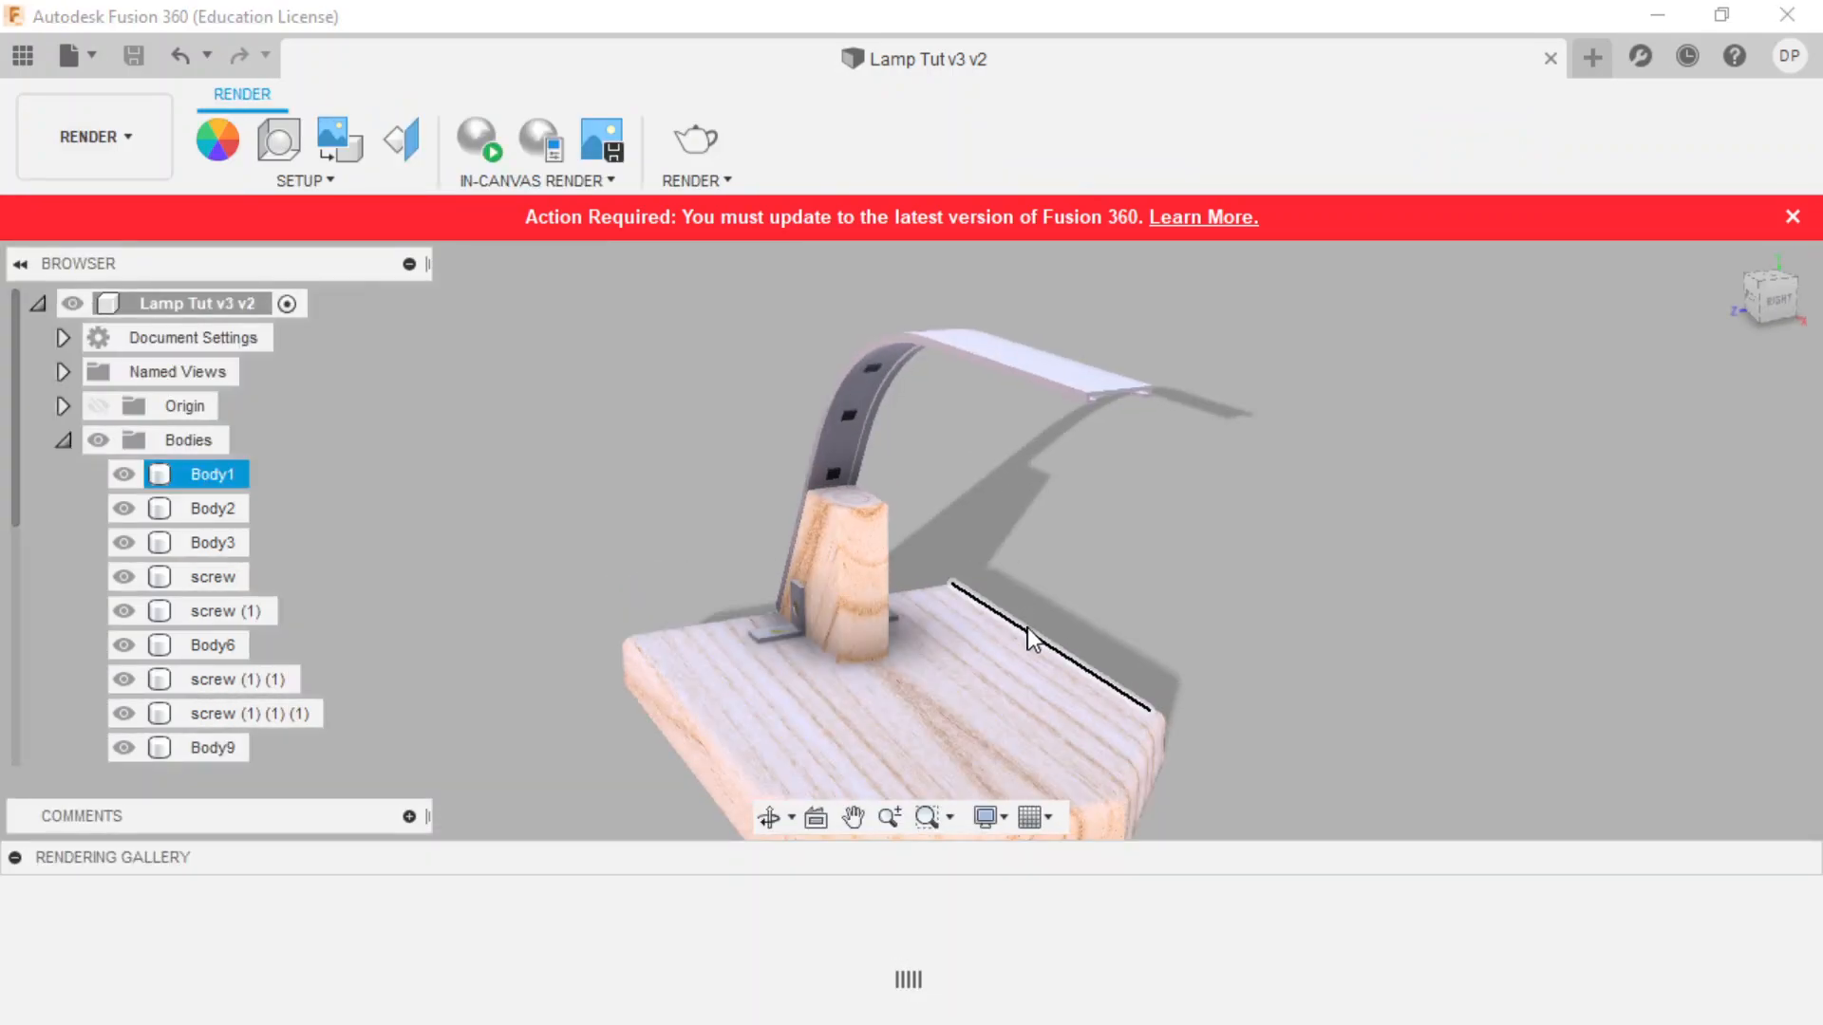
{"action": "middle_click_drag", "start_coordinate": [1022, 631], "coordinate": [987, 443], "text": "shift"}
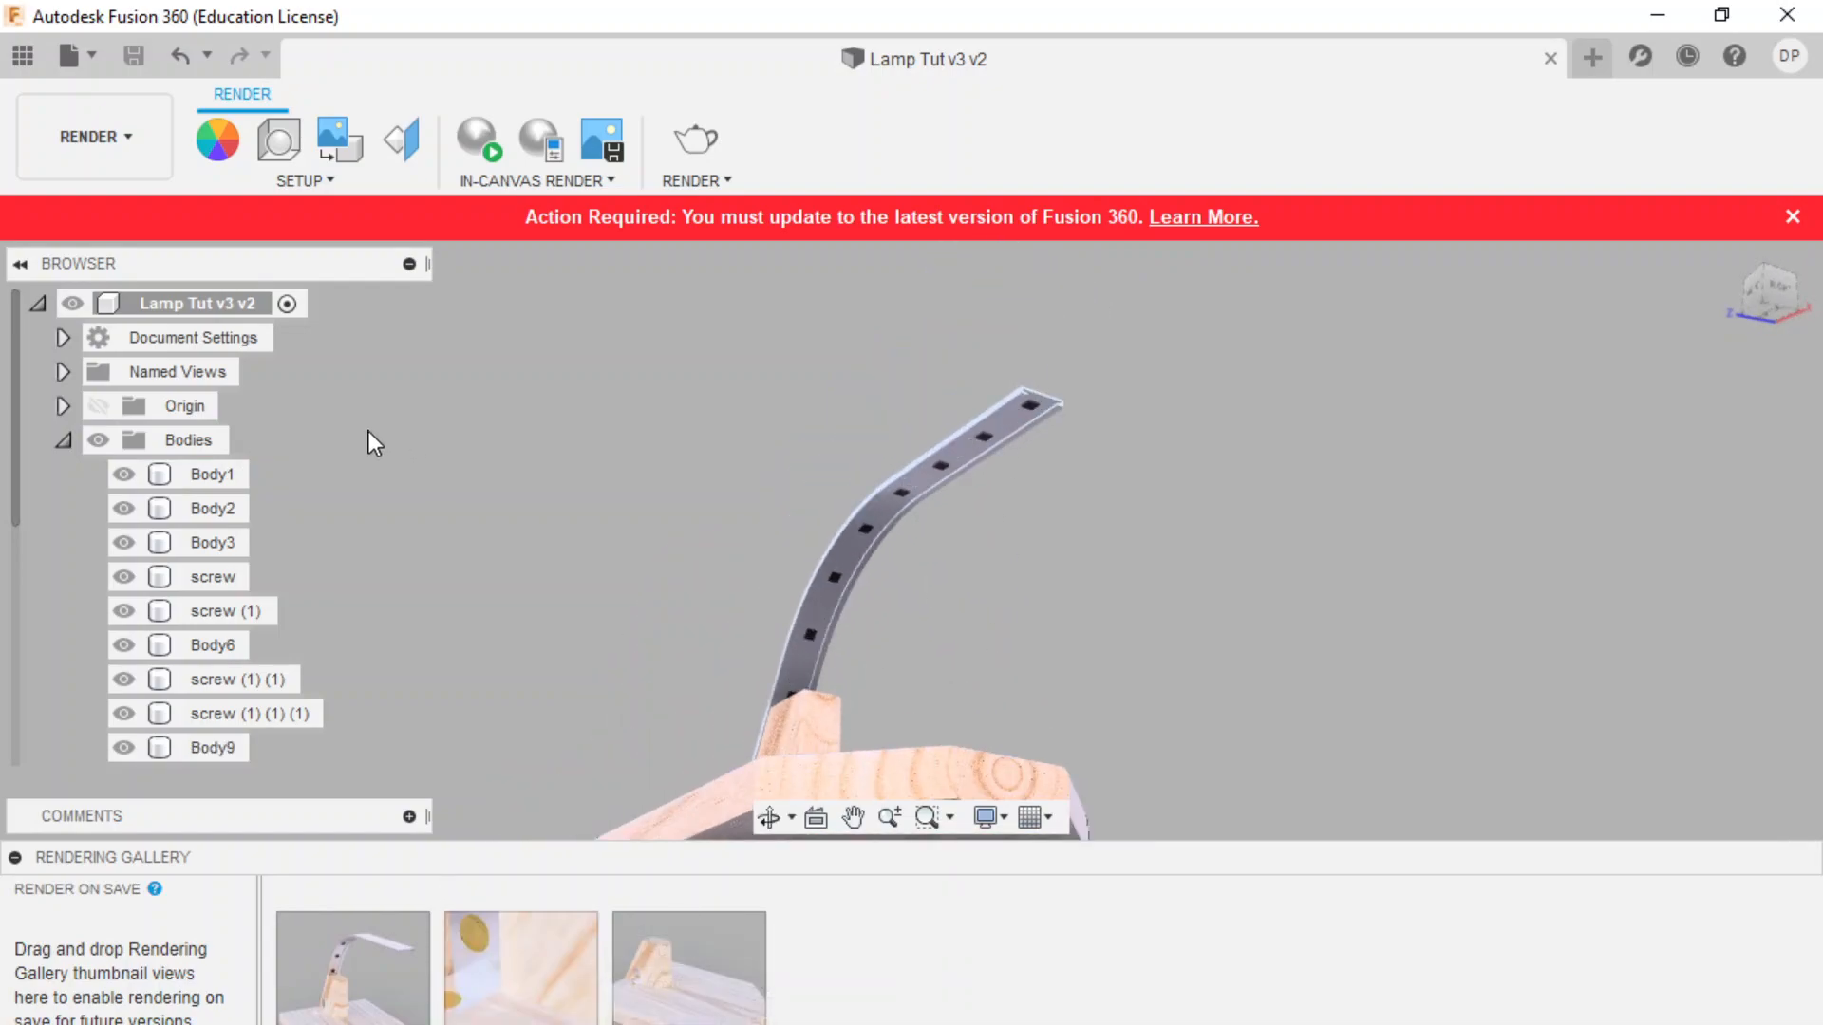
{"action": "left_click", "coordinate": [90, 114]}
{"action": "left_click", "coordinate": [57, 201]}
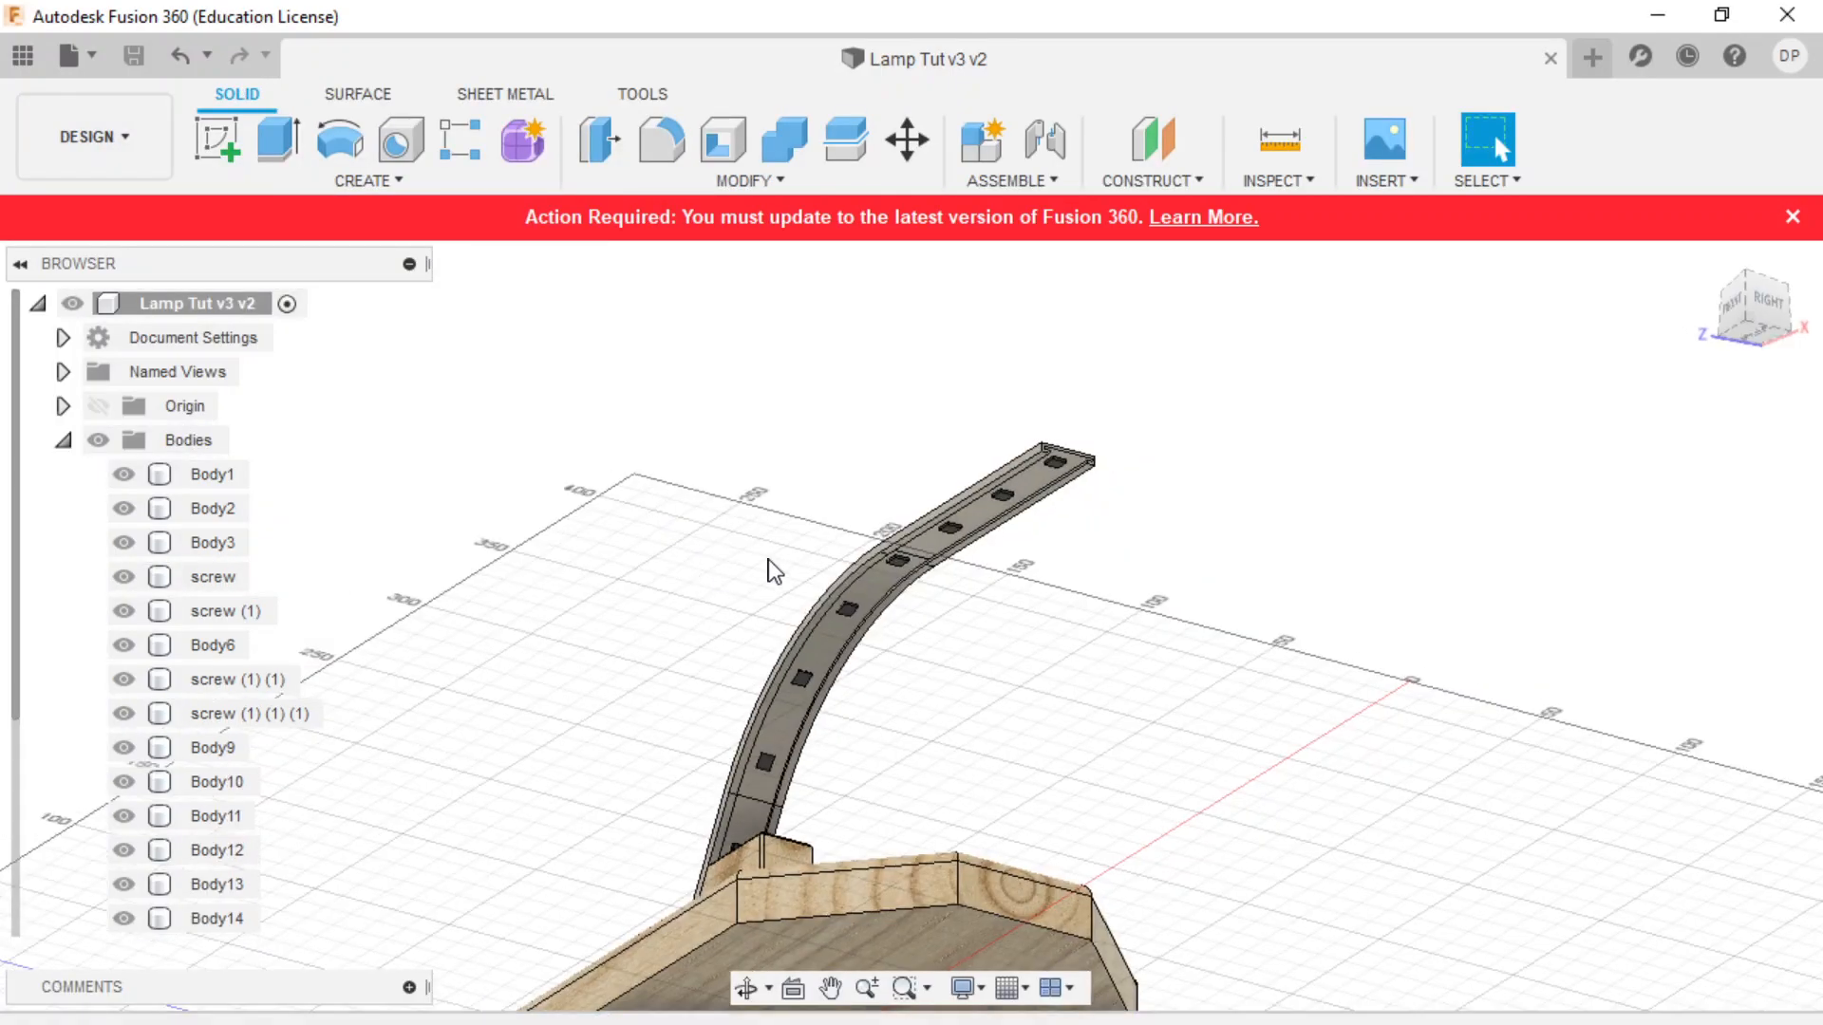
- Select Body9 through Body14 together and open the Appearance settings for them
{"action": "left_click", "coordinate": [204, 750]}
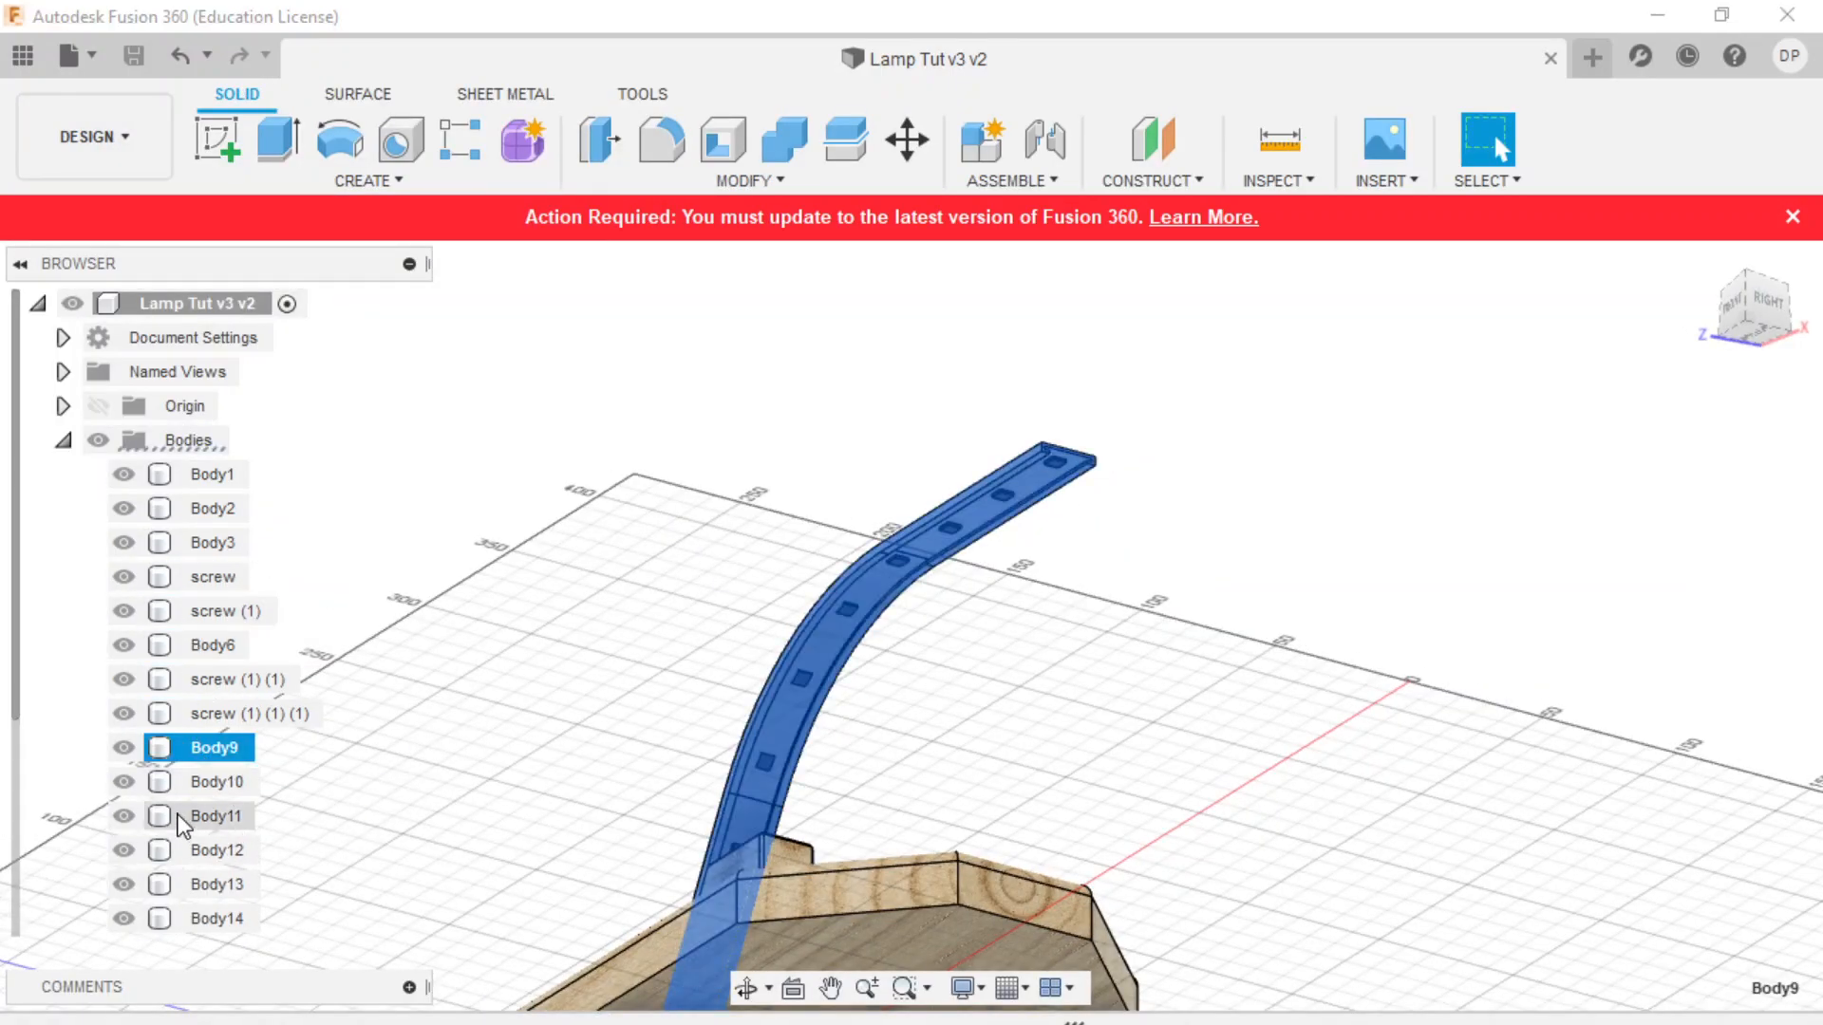
{"action": "left_click", "coordinate": [217, 781], "text": "ctrl"}
{"action": "left_click", "coordinate": [216, 816], "text": "ctrl"}
{"action": "left_click", "coordinate": [217, 849], "text": "ctrl"}
{"action": "left_click", "coordinate": [216, 884], "text": "ctrl"}
{"action": "left_click", "coordinate": [217, 918], "text": "ctrl"}
{"action": "right_click", "coordinate": [176, 755]}
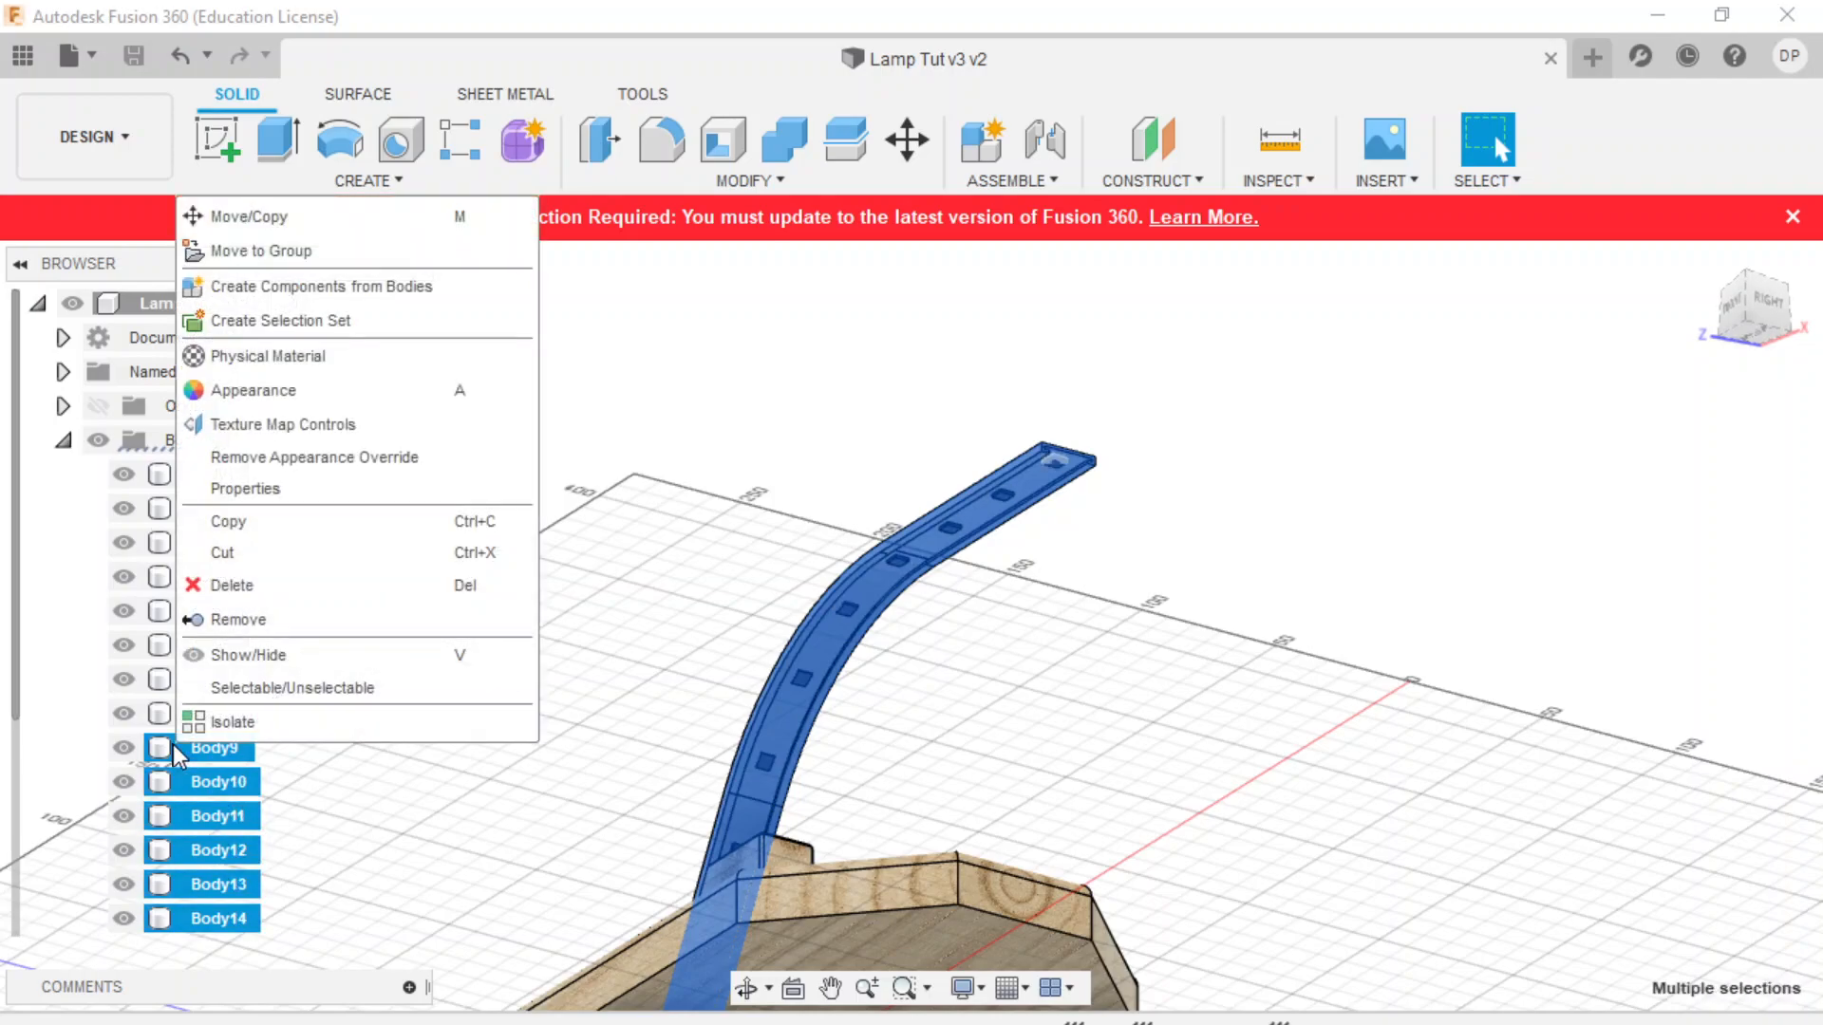
{"action": "left_click", "coordinate": [342, 392]}
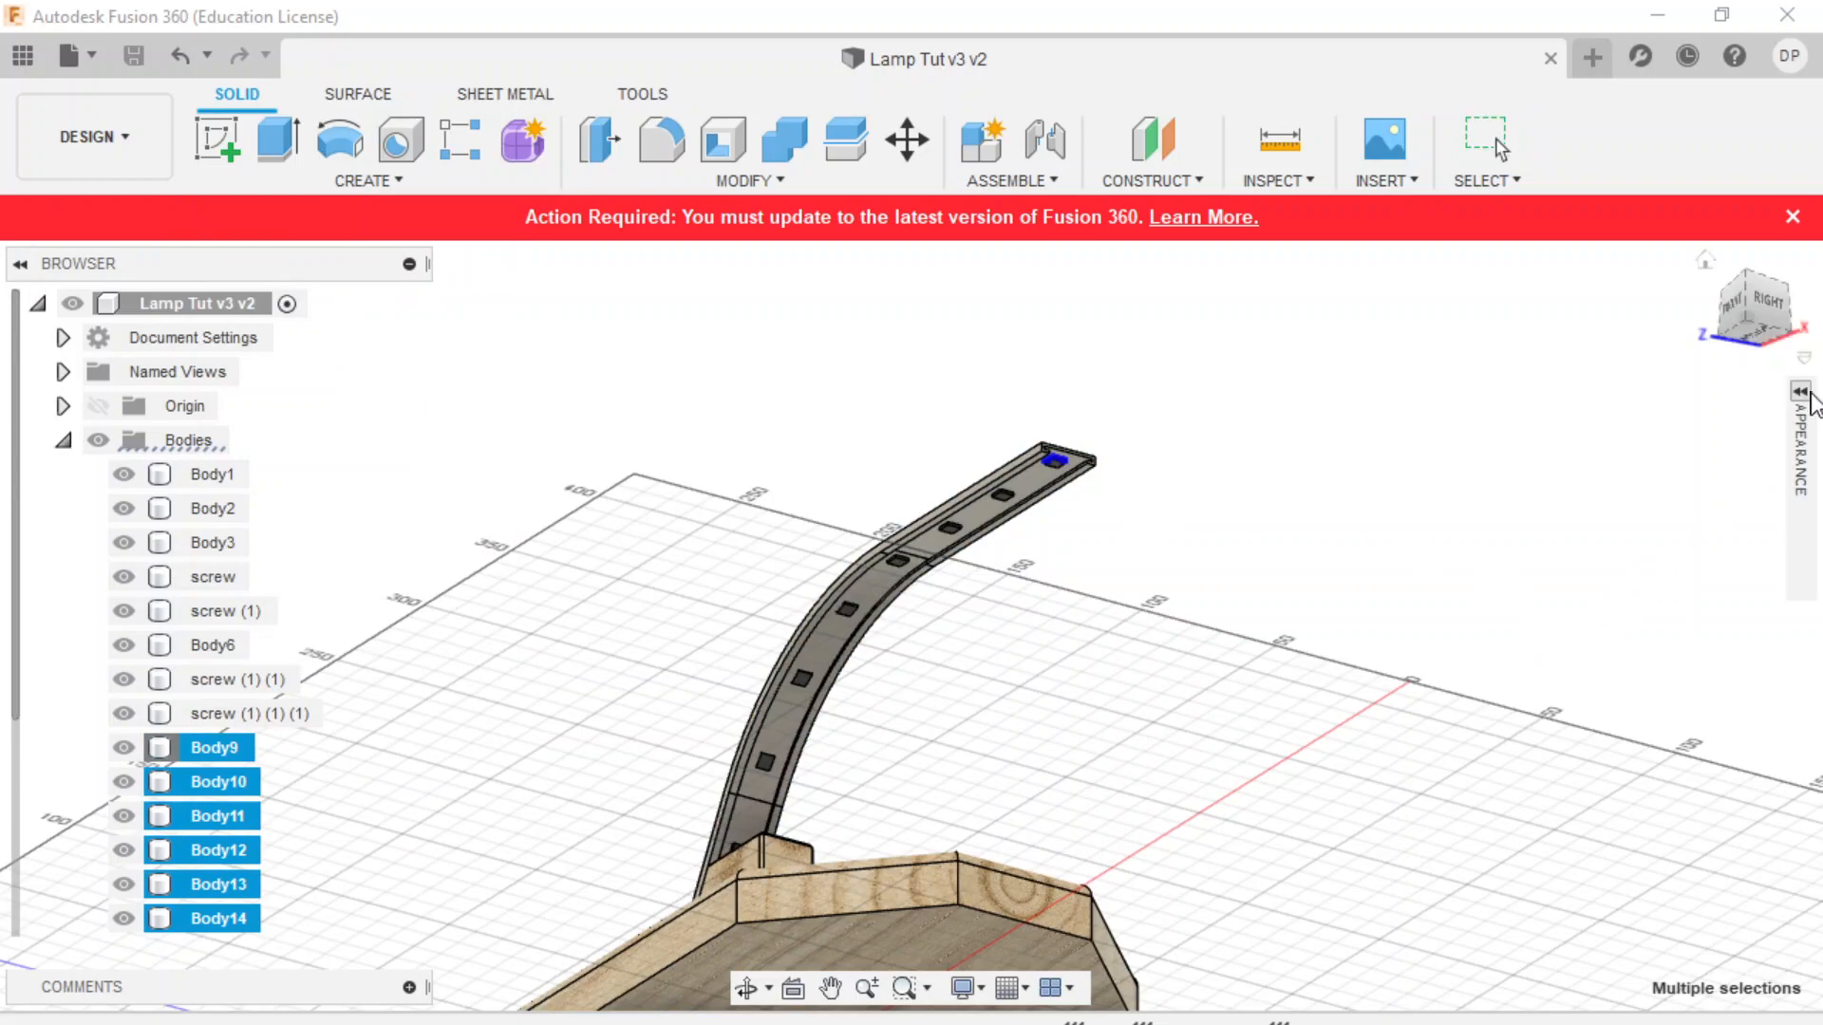
{"action": "left_click", "coordinate": [1811, 399]}
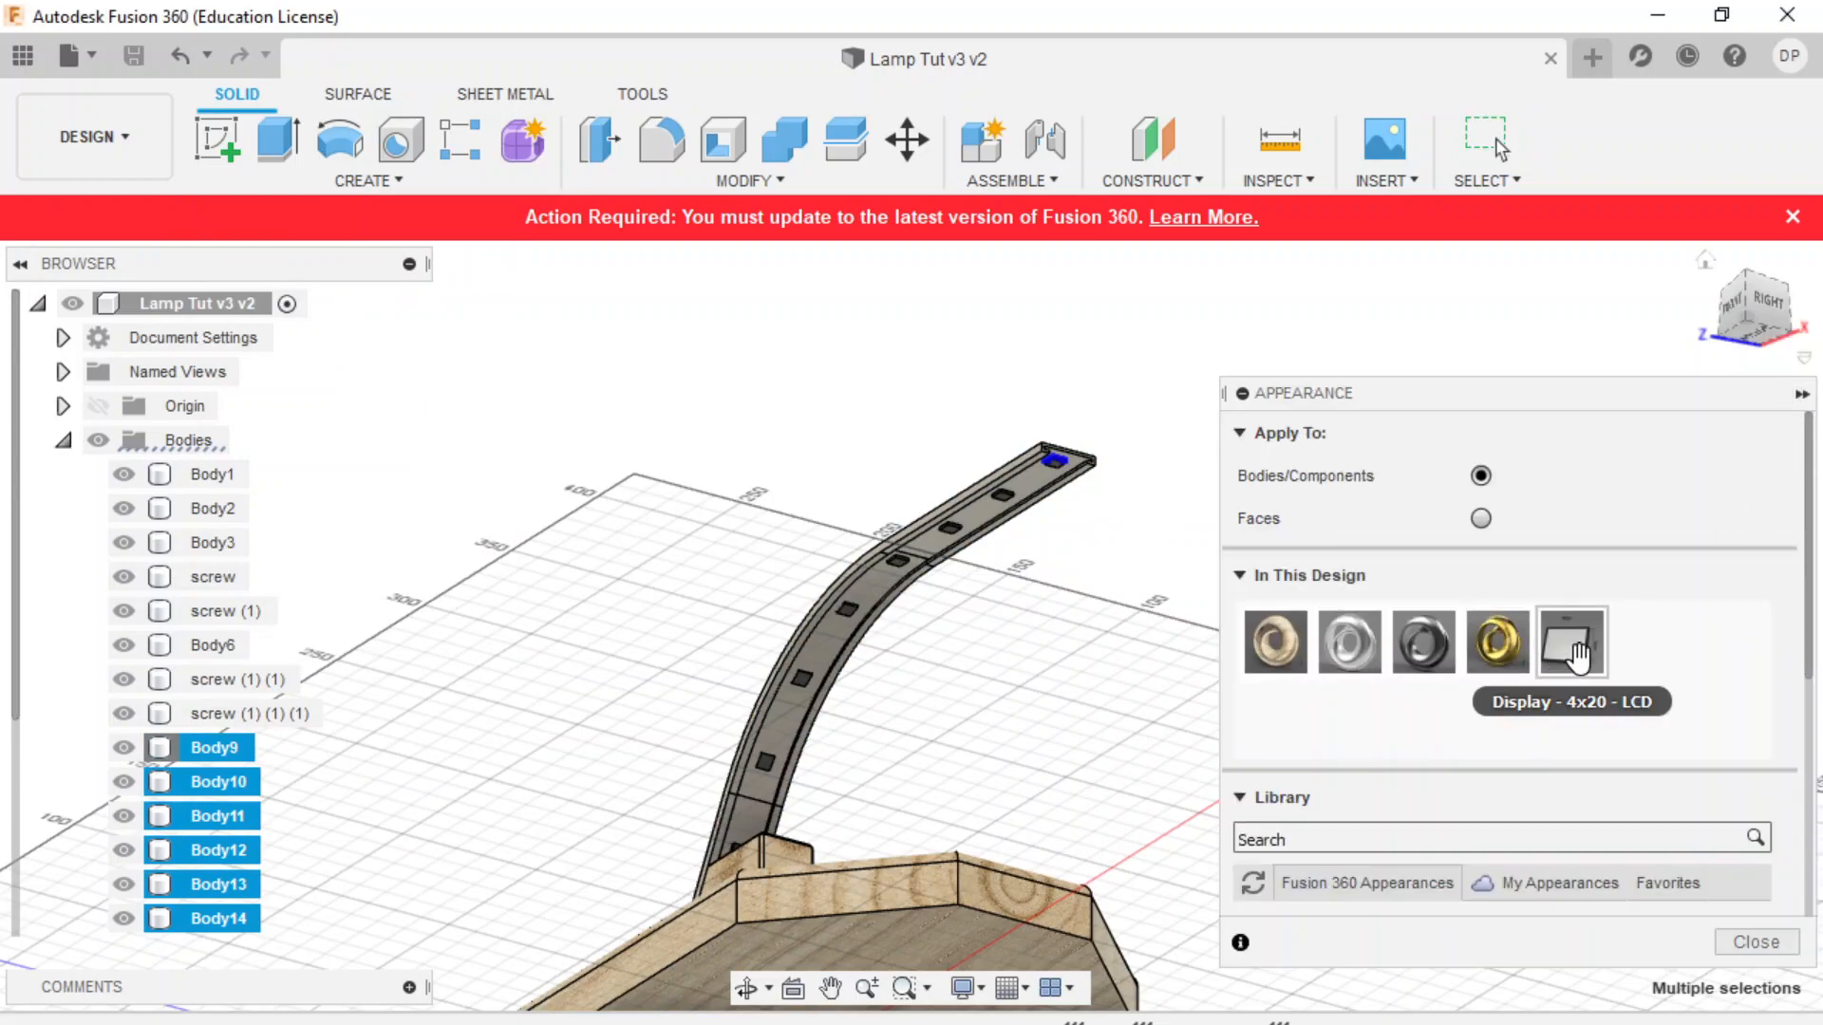
- Browse the plastic appearances and apply the design's Display - 4x20 - LCD appearance to the selected bodies
{"action": "scroll", "coordinate": [1576, 655], "scroll_direction": "down", "scroll_amount": 5}
{"action": "scroll", "coordinate": [1403, 692], "scroll_direction": "down", "scroll_amount": 2}
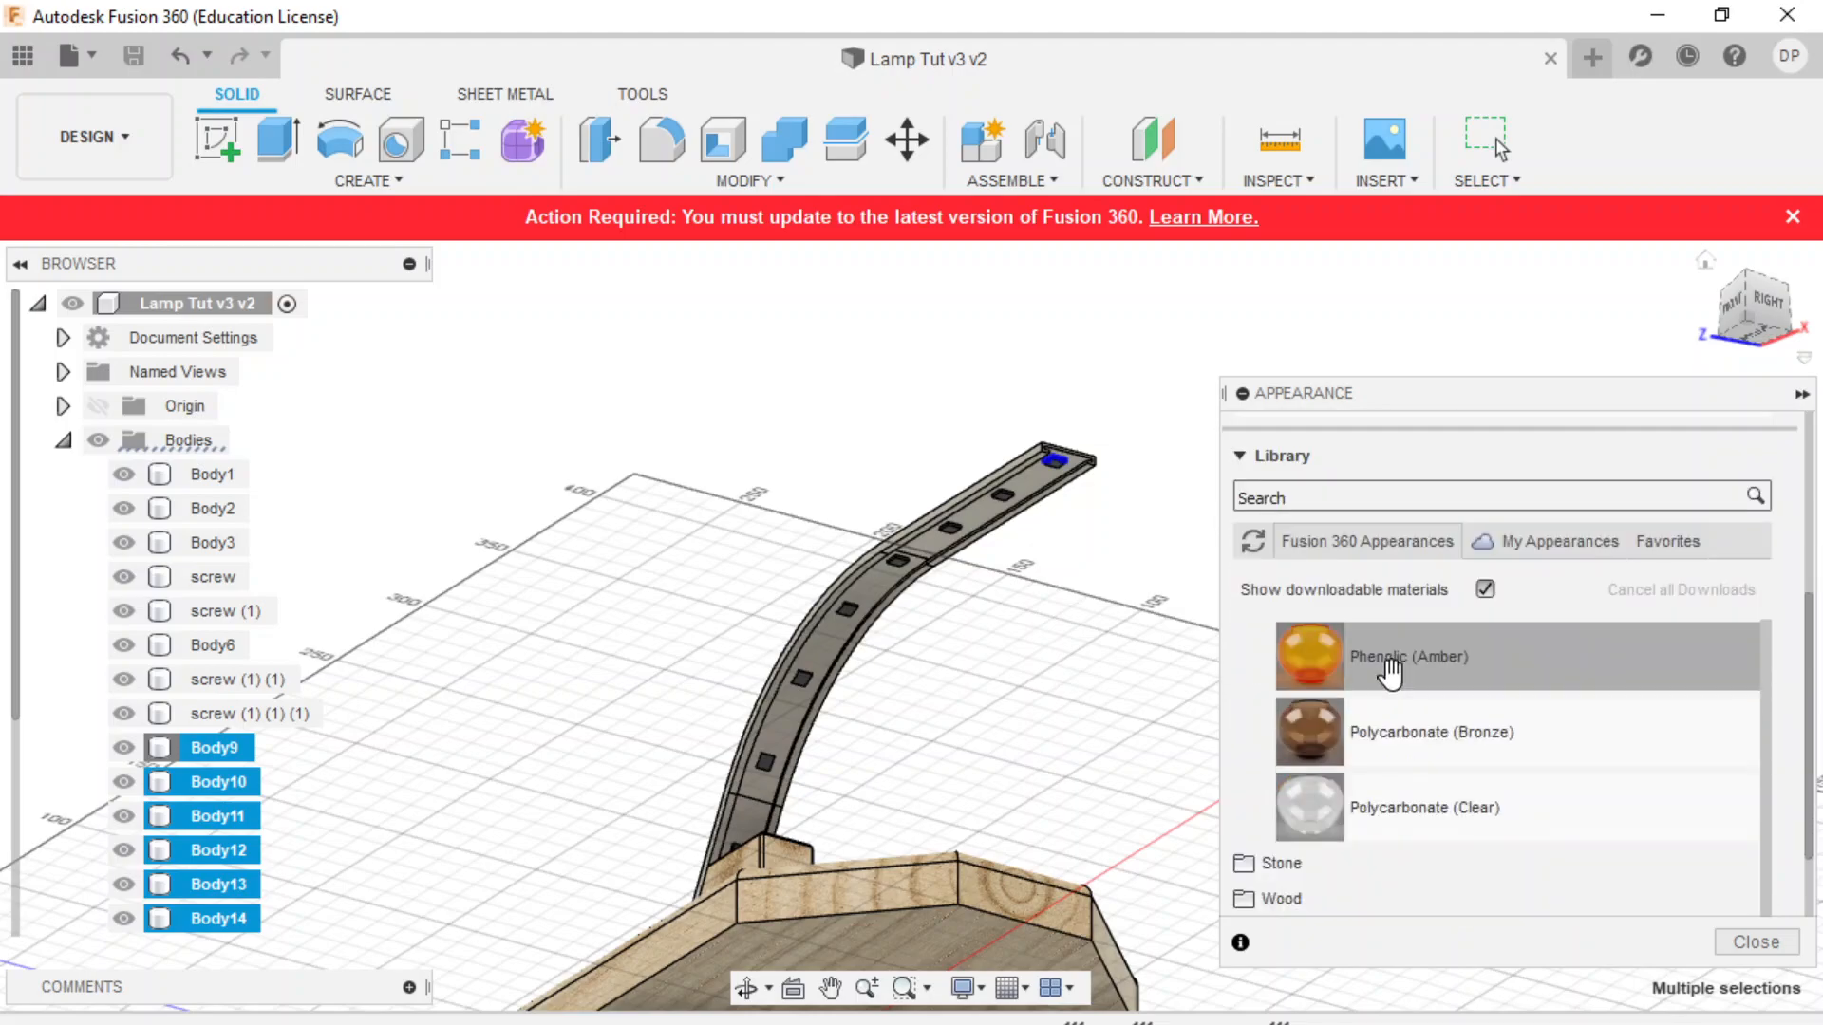
{"action": "scroll", "coordinate": [1388, 655], "scroll_direction": "down", "scroll_amount": 1}
{"action": "scroll", "coordinate": [1377, 707], "scroll_direction": "up", "scroll_amount": 5}
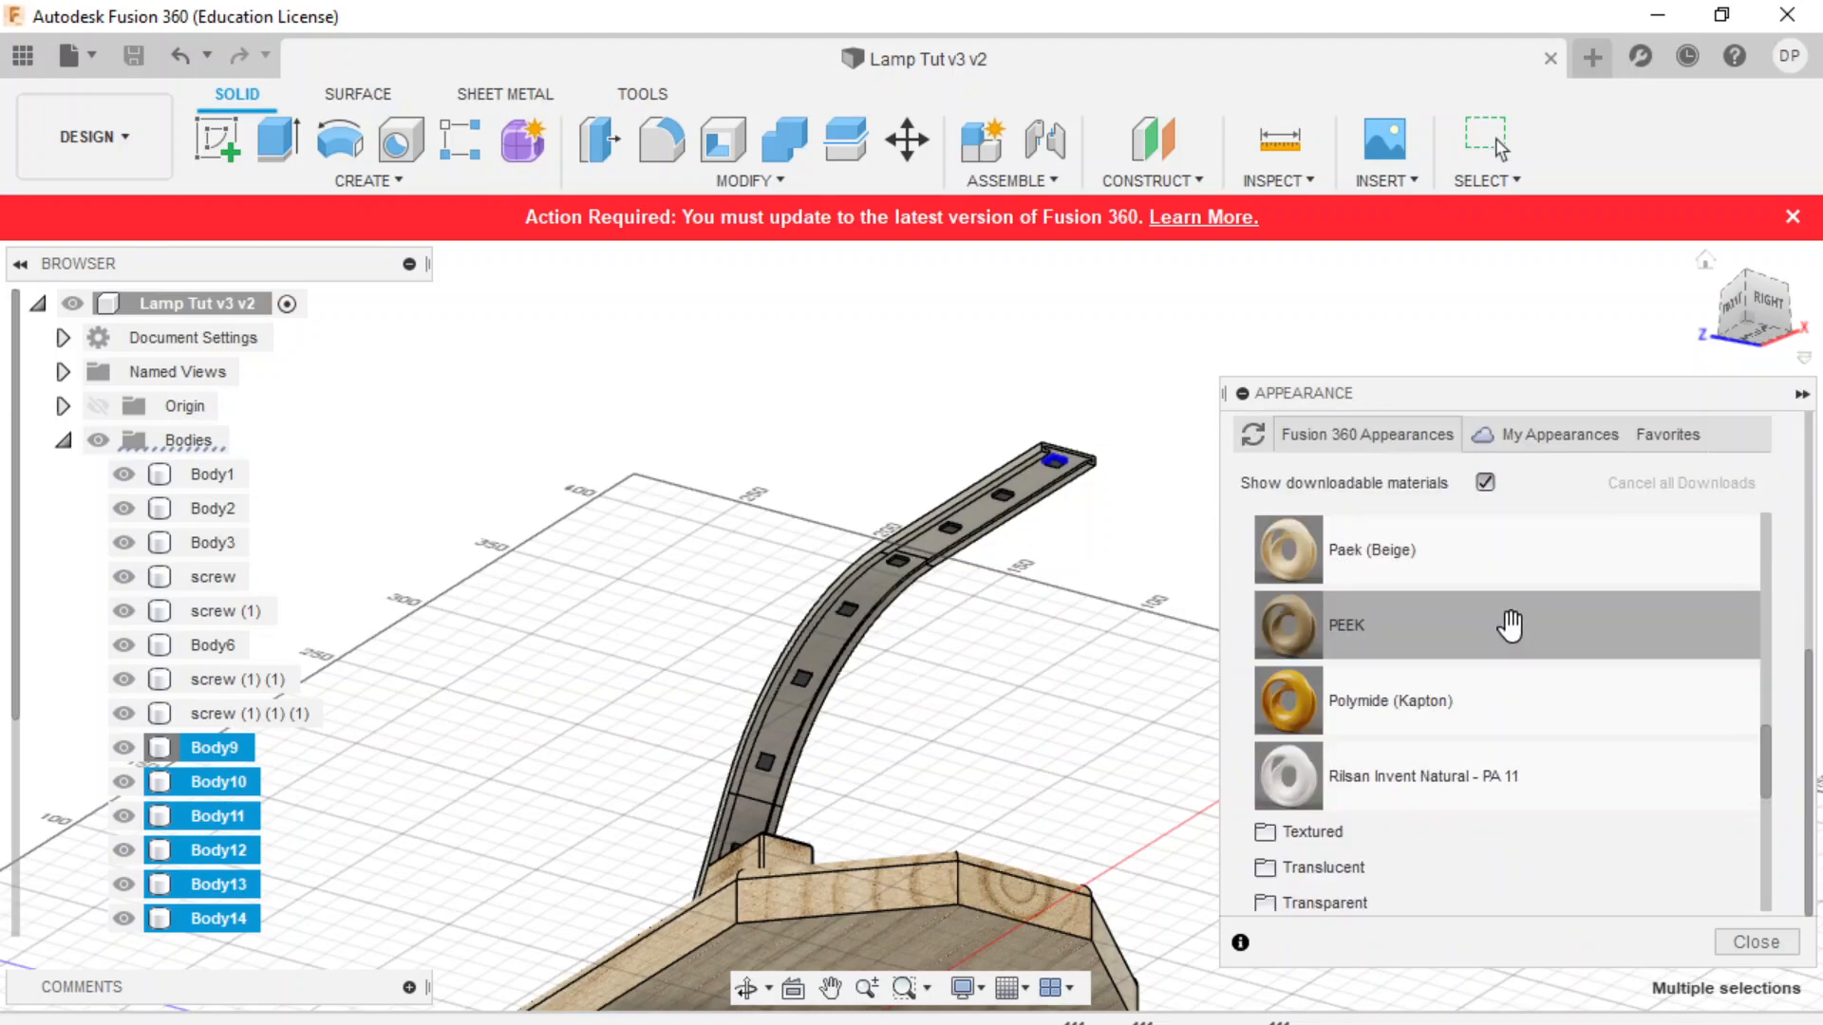
{"action": "scroll", "coordinate": [1528, 588], "scroll_direction": "up", "scroll_amount": 5}
{"action": "scroll", "coordinate": [1499, 576], "scroll_direction": "up", "scroll_amount": 3}
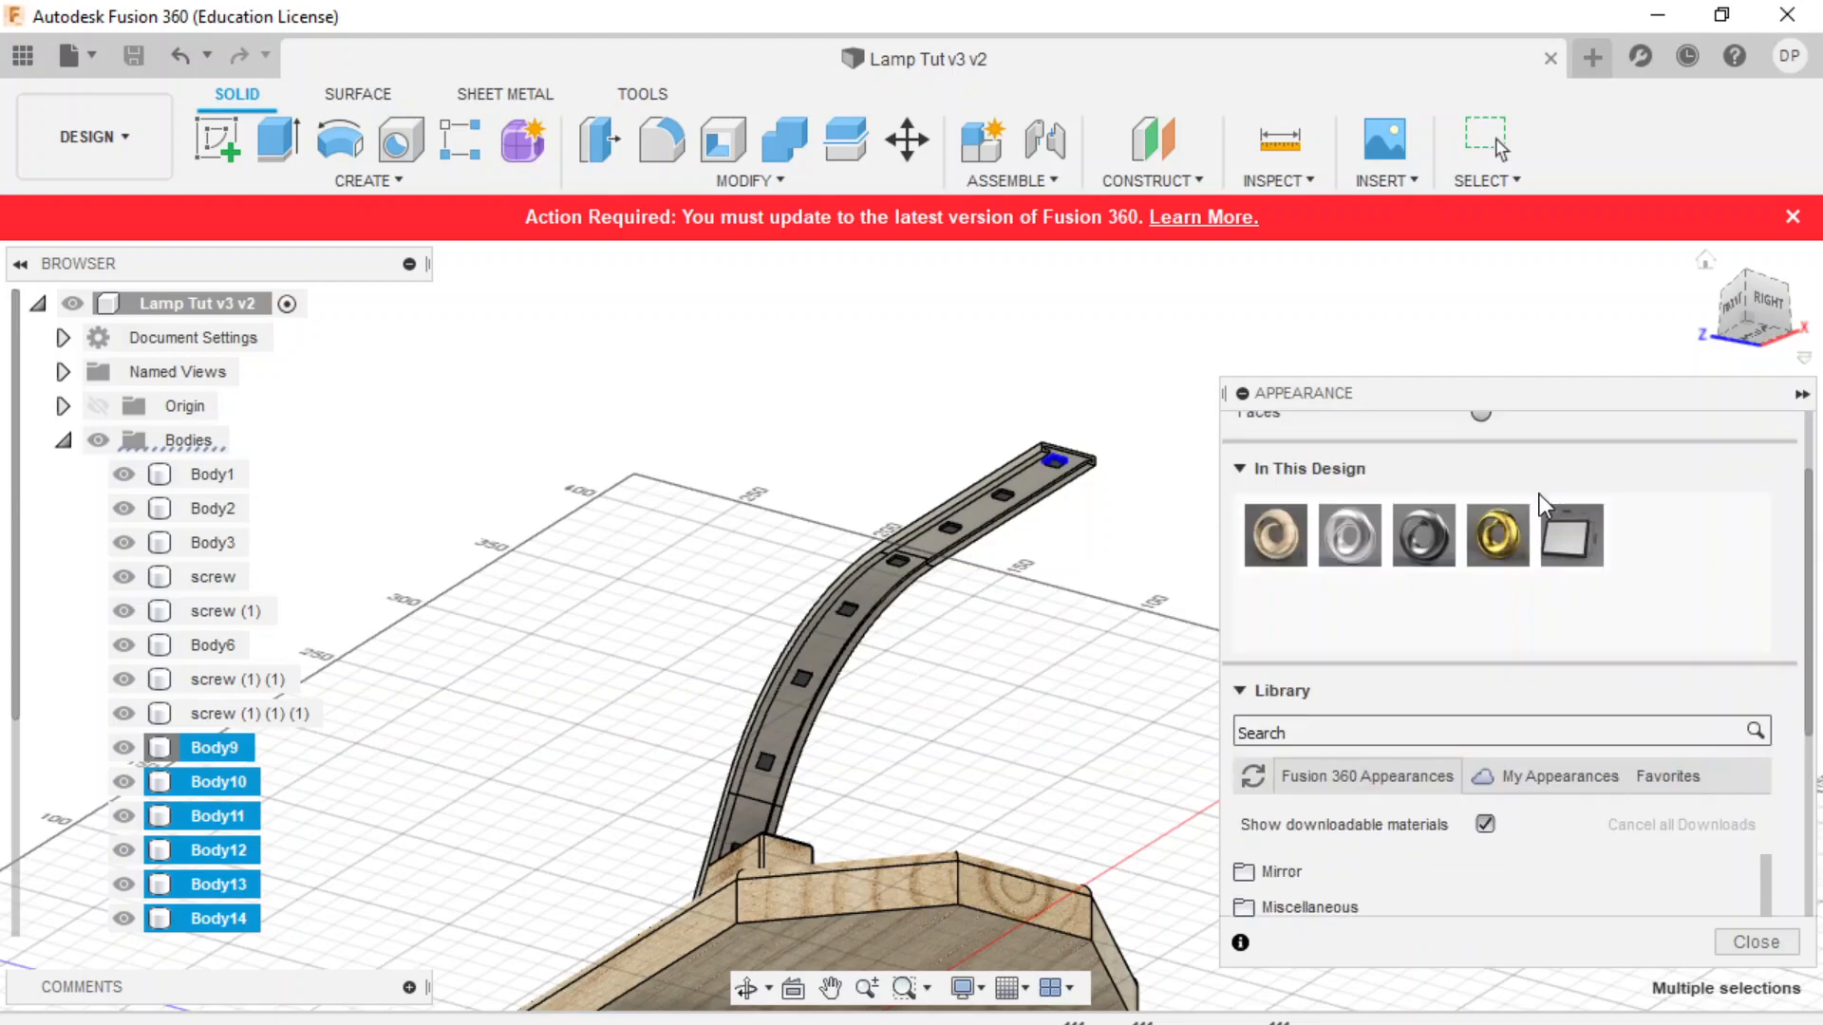
{"action": "left_click_drag", "start_coordinate": [1568, 532], "coordinate": [194, 784]}
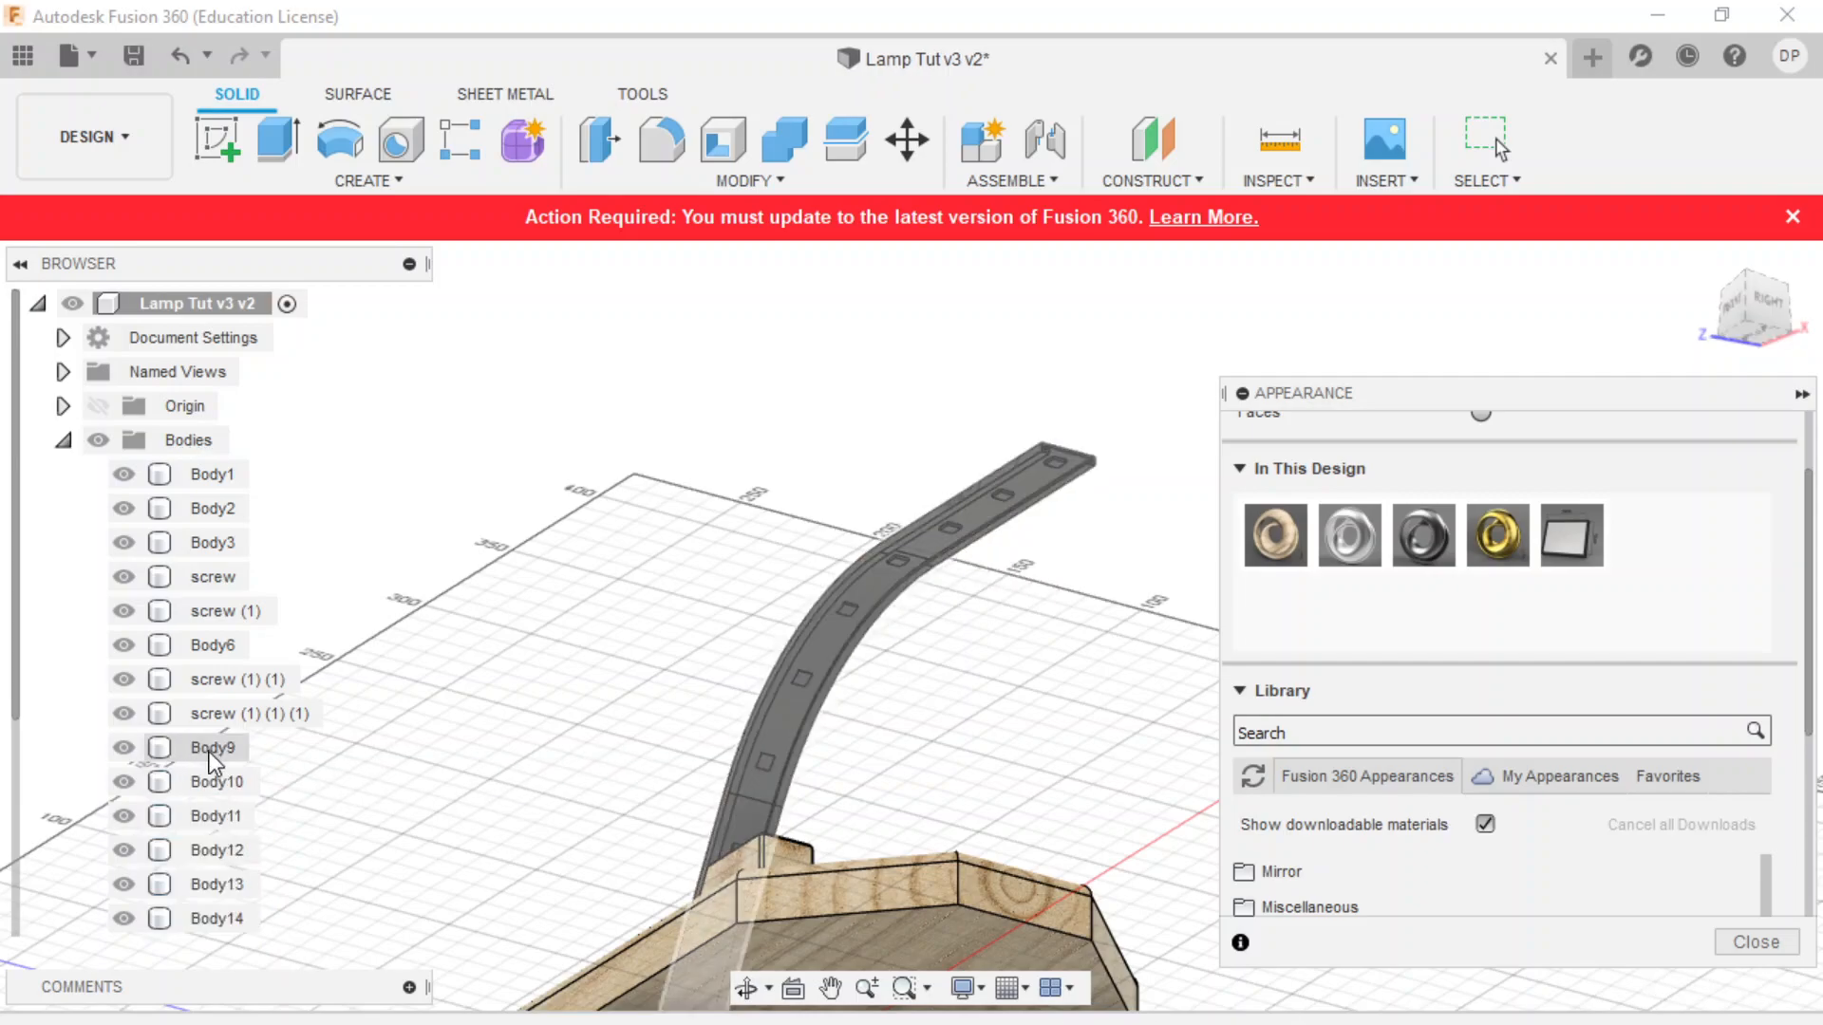
- Give the lamp arm the silver metal appearance already used in the design
{"action": "left_click_drag", "start_coordinate": [1358, 542], "coordinate": [883, 598]}
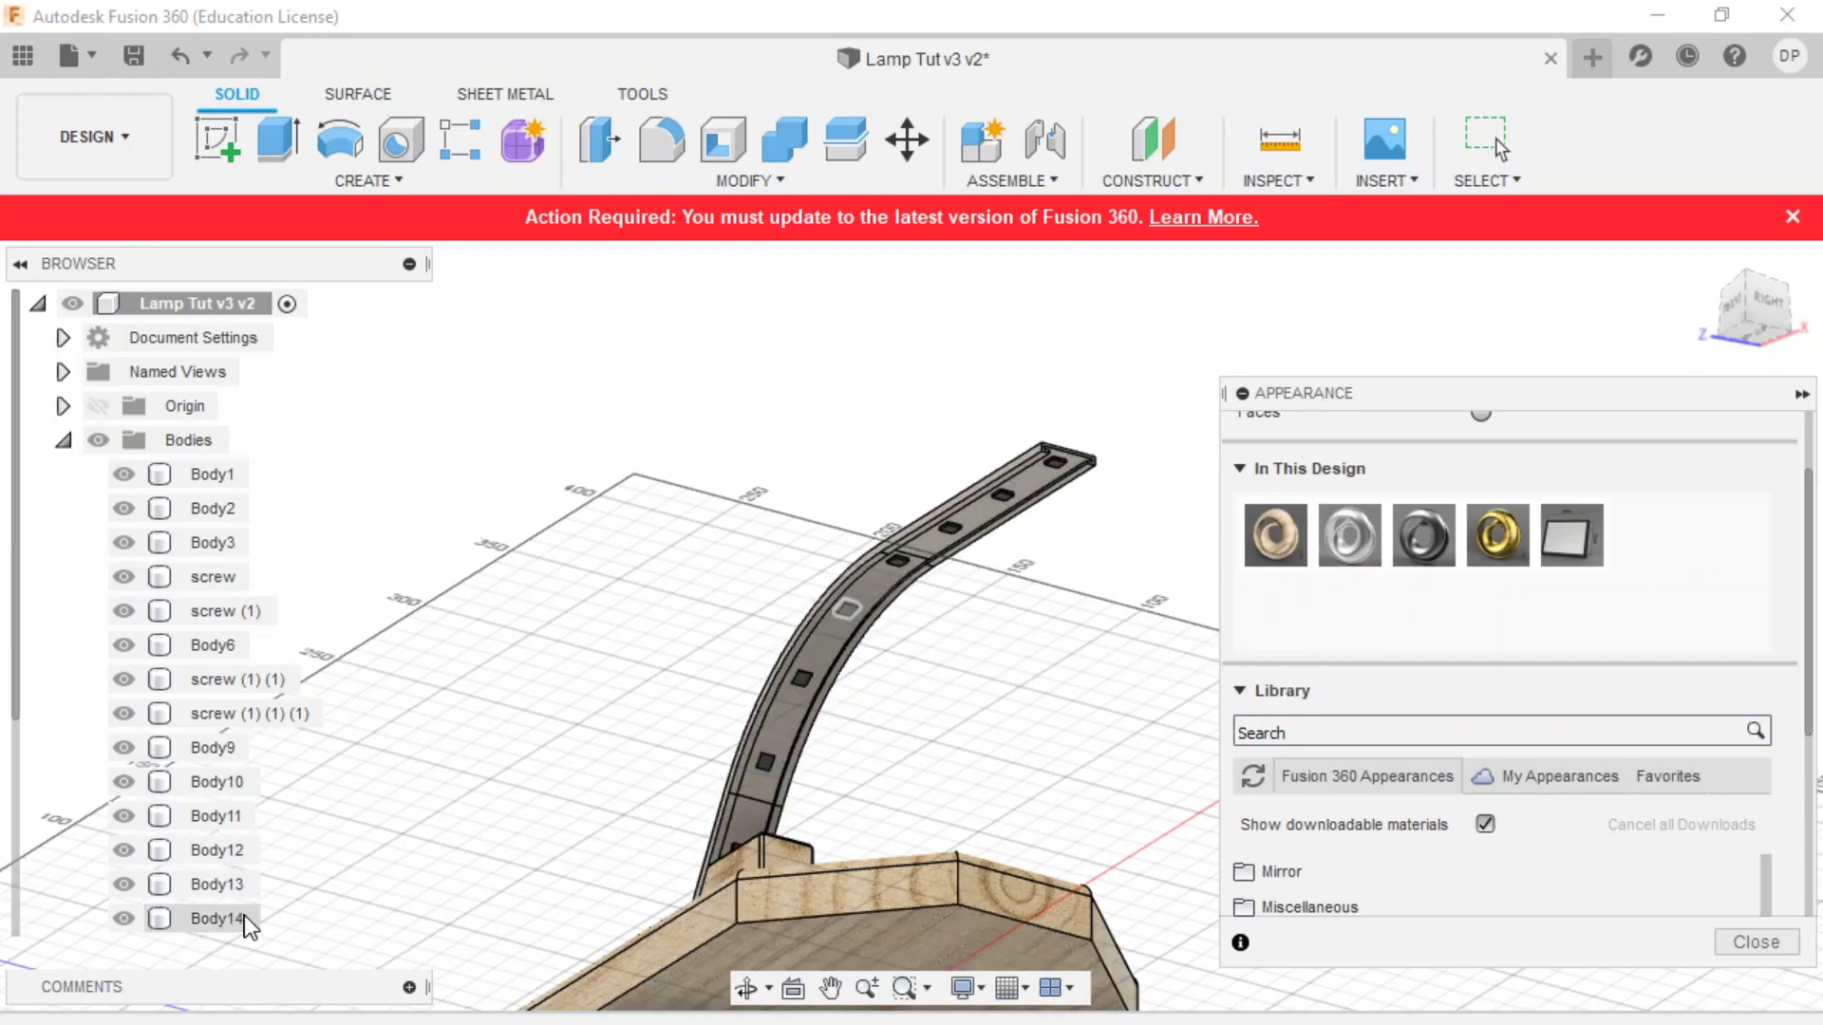
{"action": "scroll", "coordinate": [1556, 859], "scroll_direction": "down", "scroll_amount": 2}
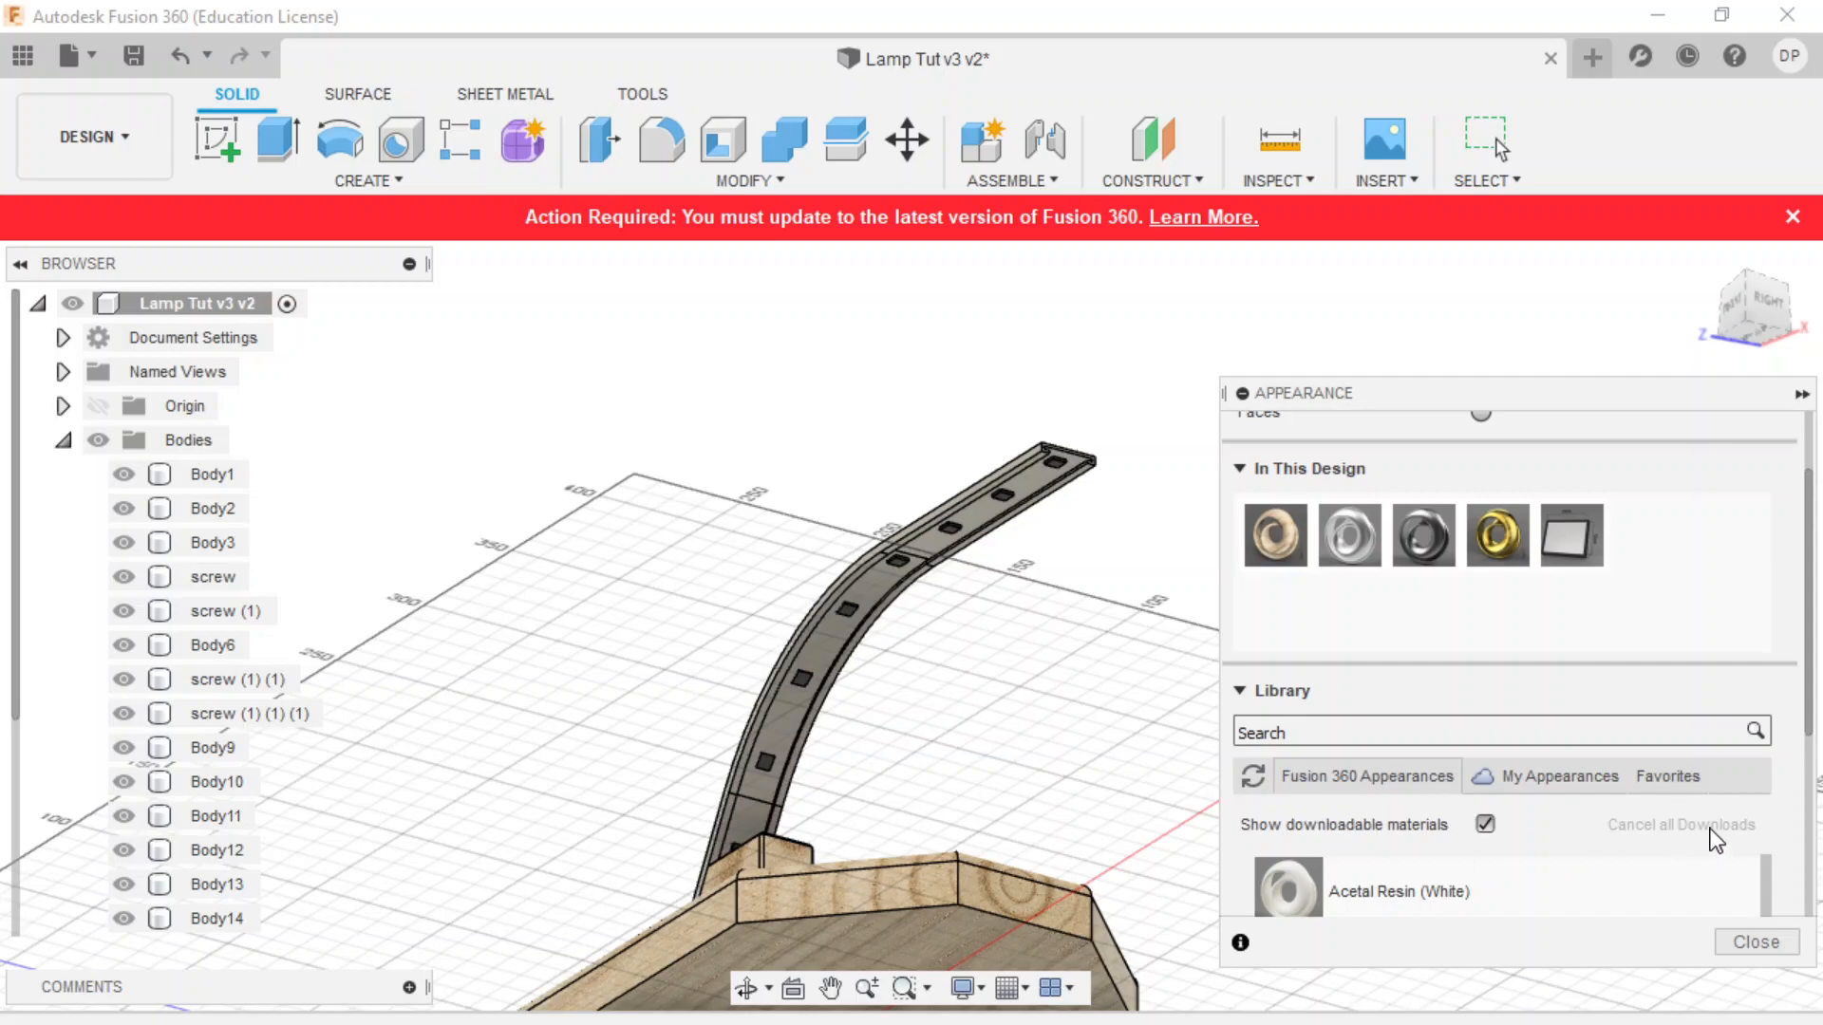
{"action": "scroll", "coordinate": [1558, 835], "scroll_direction": "up", "scroll_amount": 1}
{"action": "left_click", "coordinate": [1338, 838]}
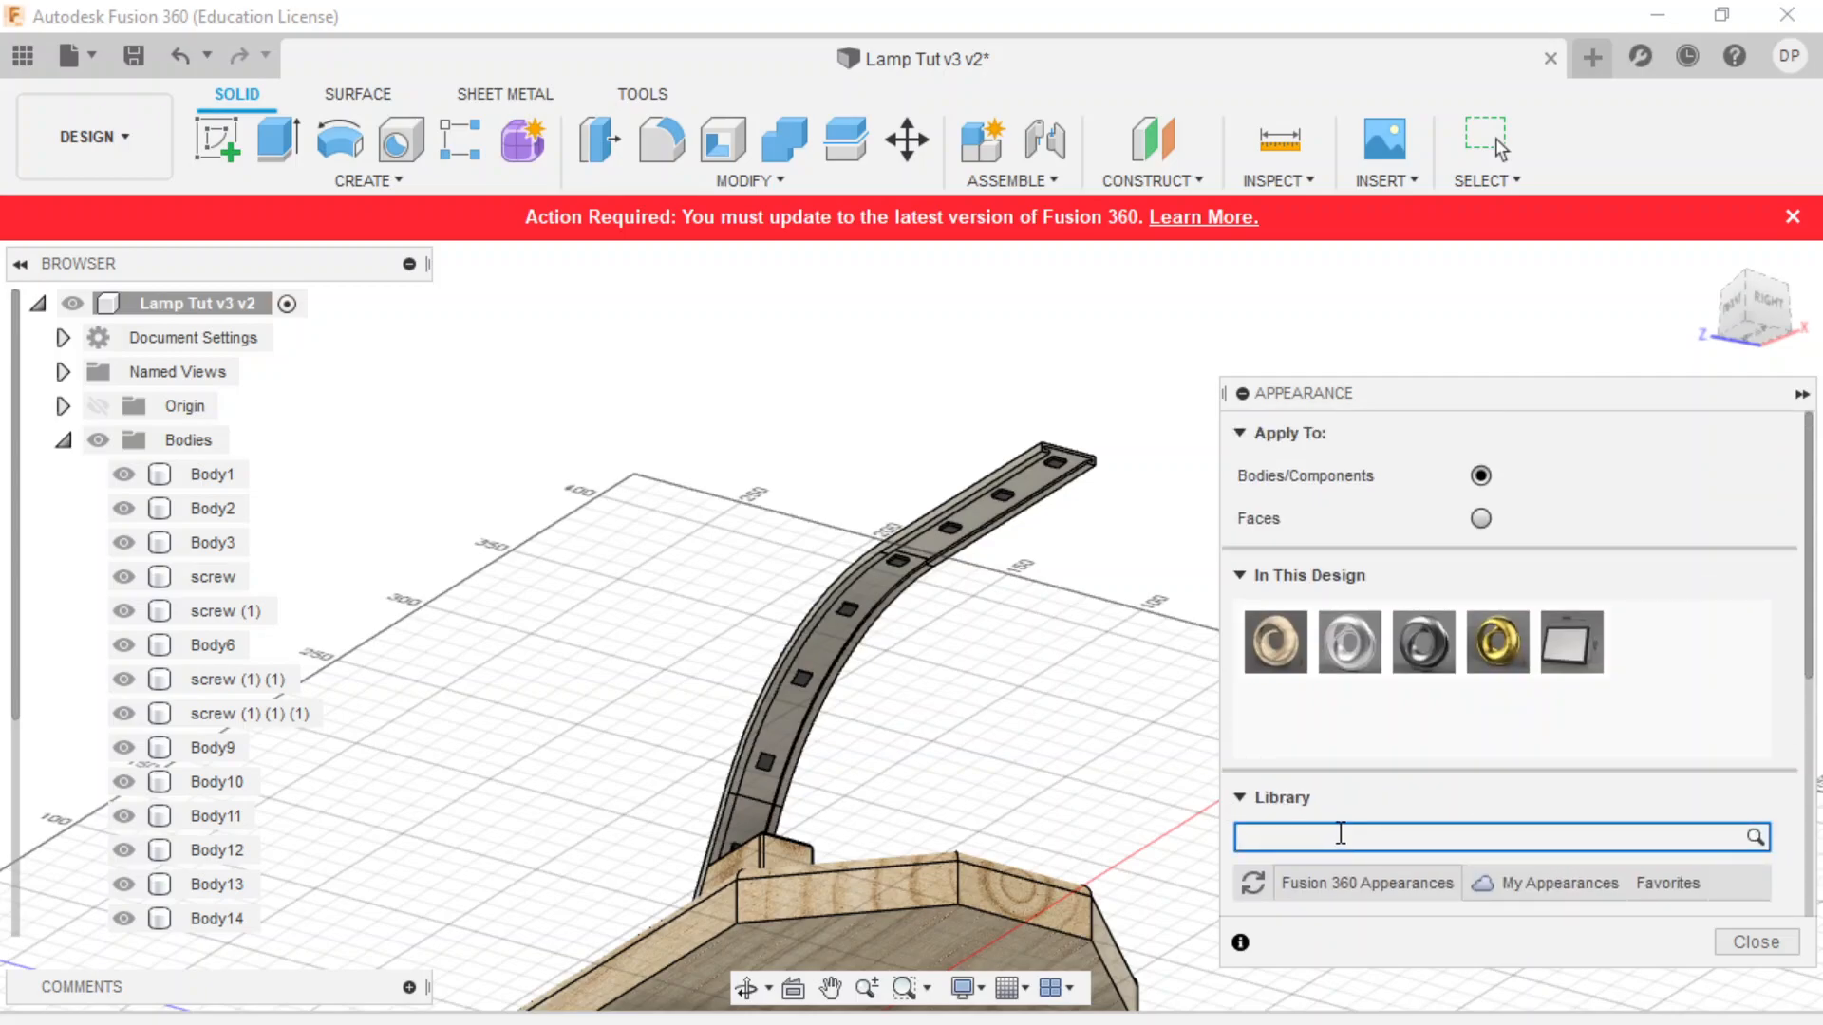
{"action": "key", "text": "Escape"}
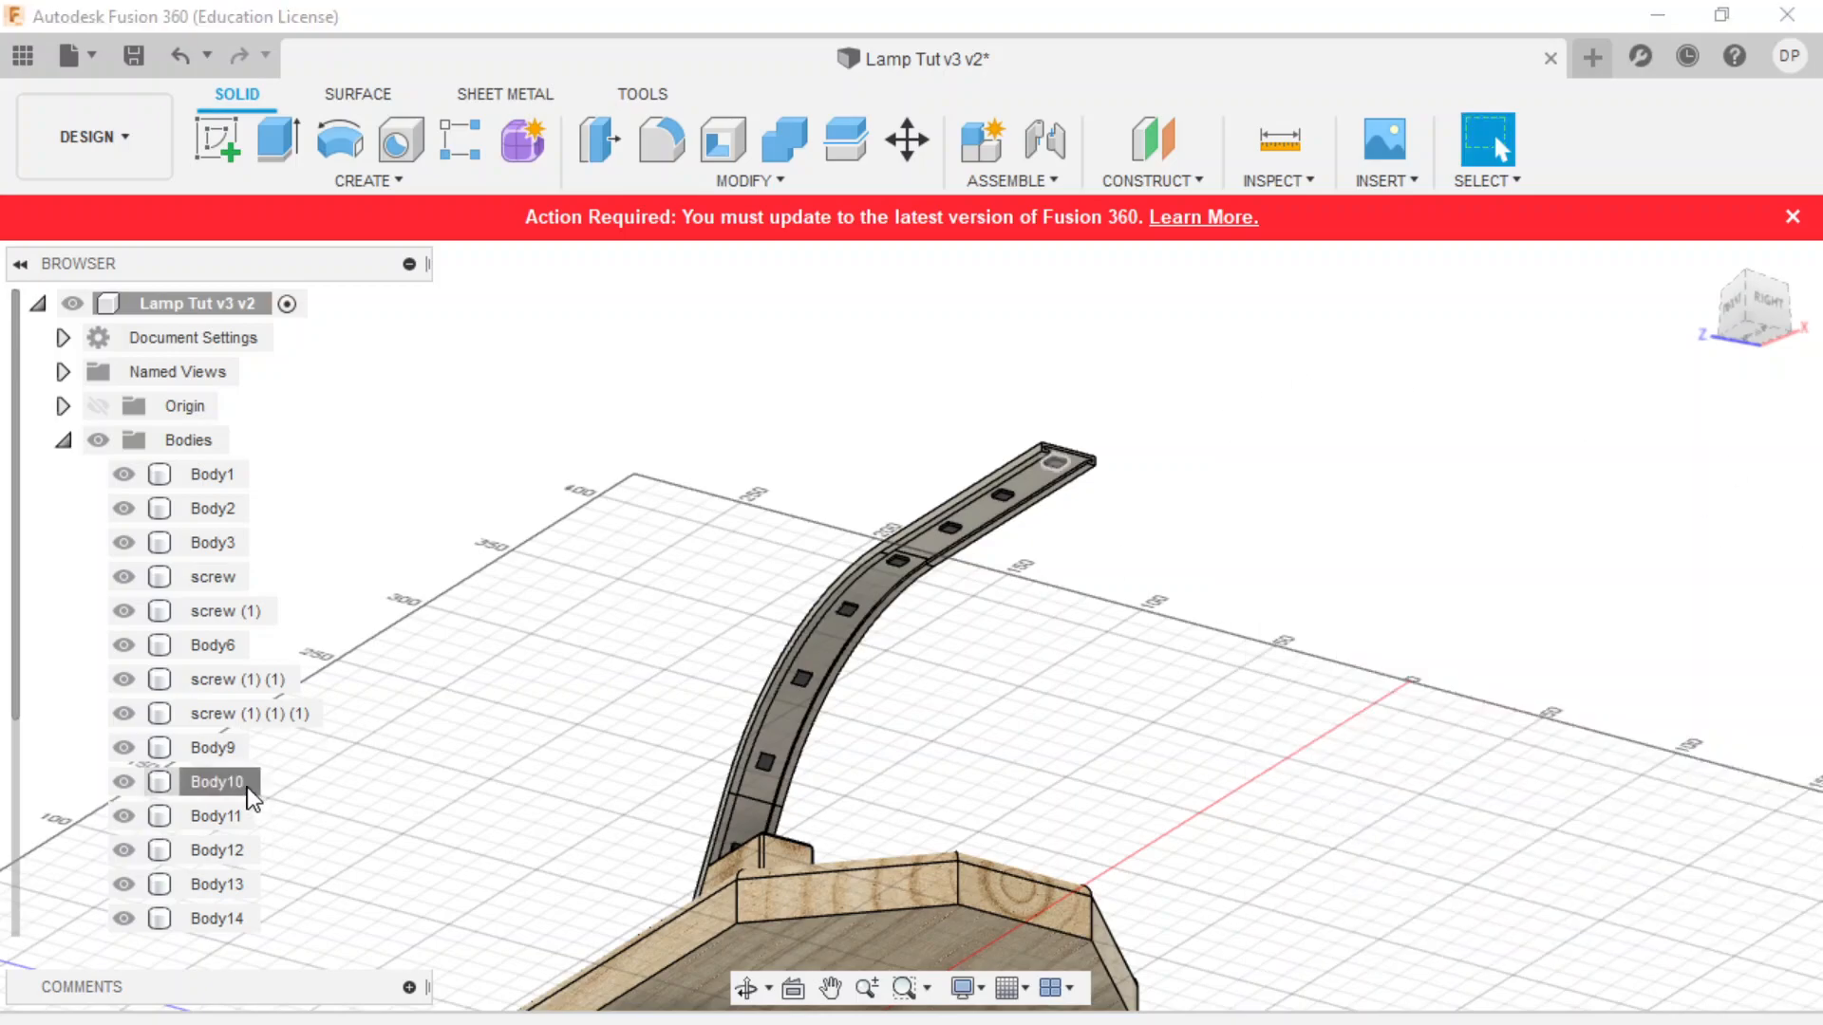
- Open the Appearance settings for Body10 and collapse the Plastic category in the library
{"action": "right_click", "coordinate": [223, 784]}
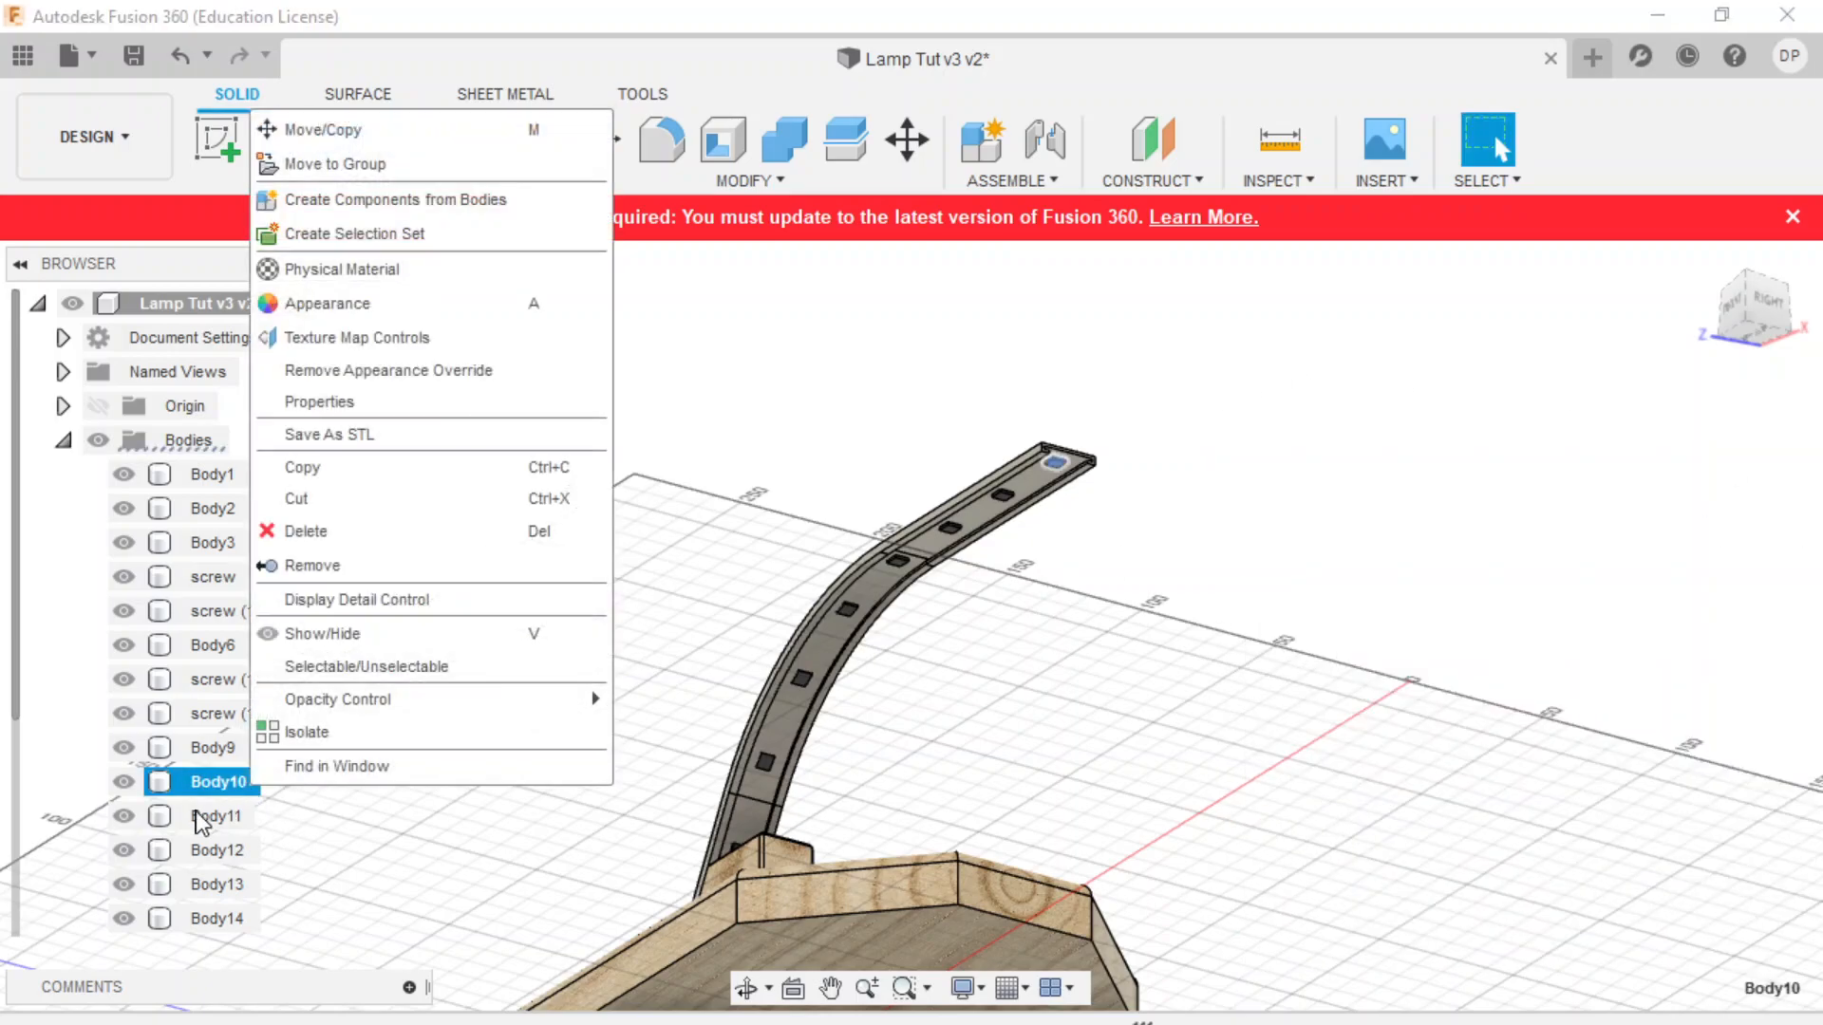
{"action": "left_click", "coordinate": [347, 306]}
{"action": "left_click", "coordinate": [1261, 842]}
{"action": "scroll", "coordinate": [1297, 774], "scroll_direction": "down", "scroll_amount": 3}
{"action": "scroll", "coordinate": [1303, 781], "scroll_direction": "down", "scroll_amount": 5}
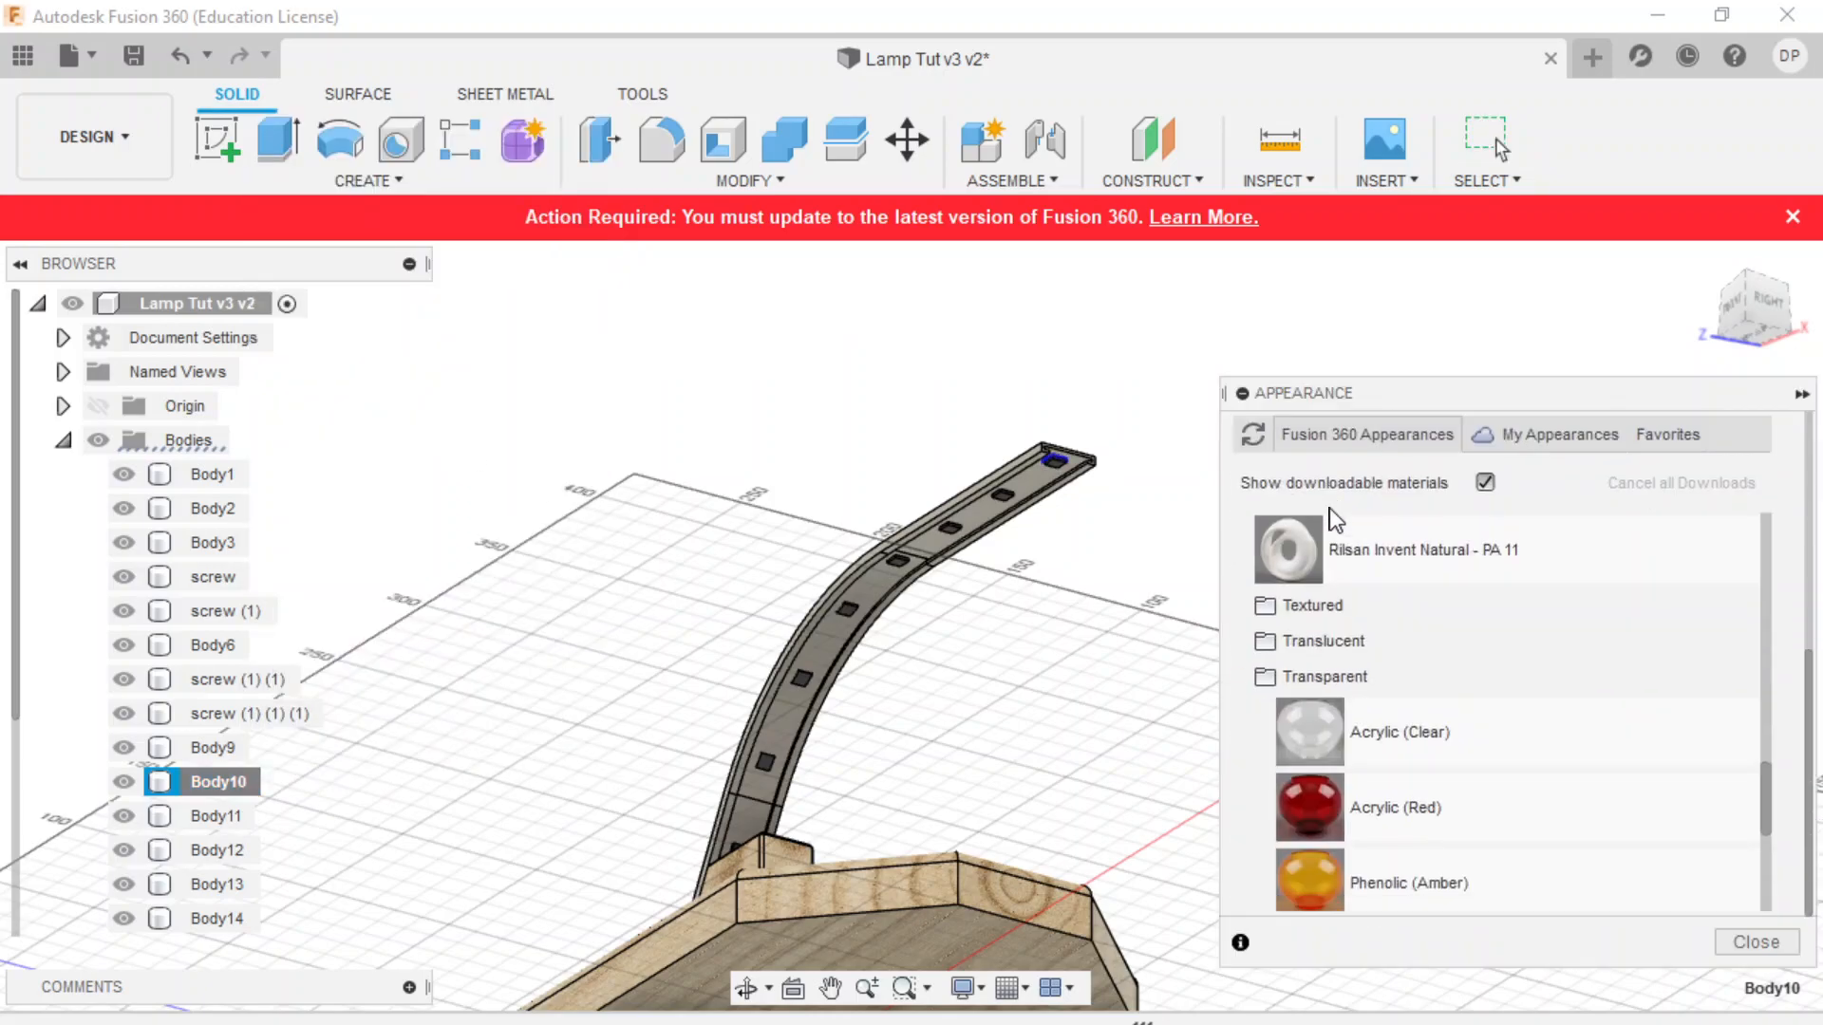
{"action": "scroll", "coordinate": [1292, 626], "scroll_direction": "up", "scroll_amount": 3}
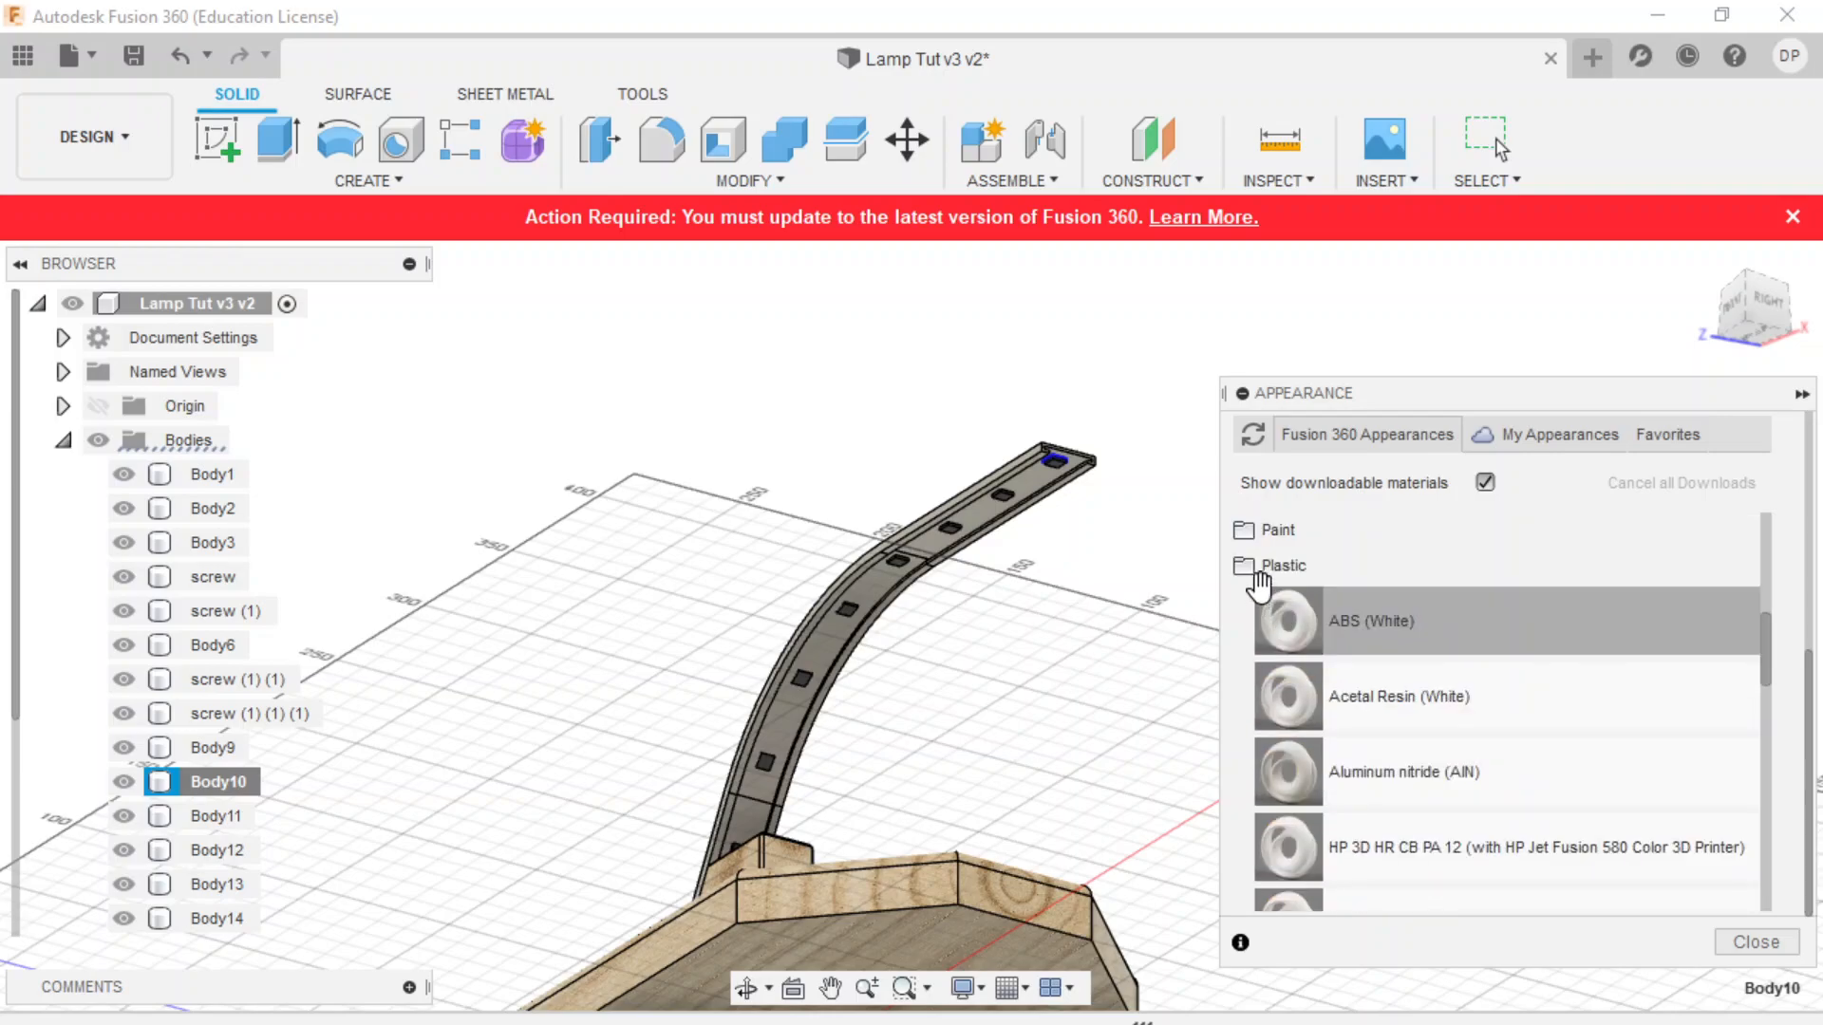
{"action": "left_click", "coordinate": [1269, 569]}
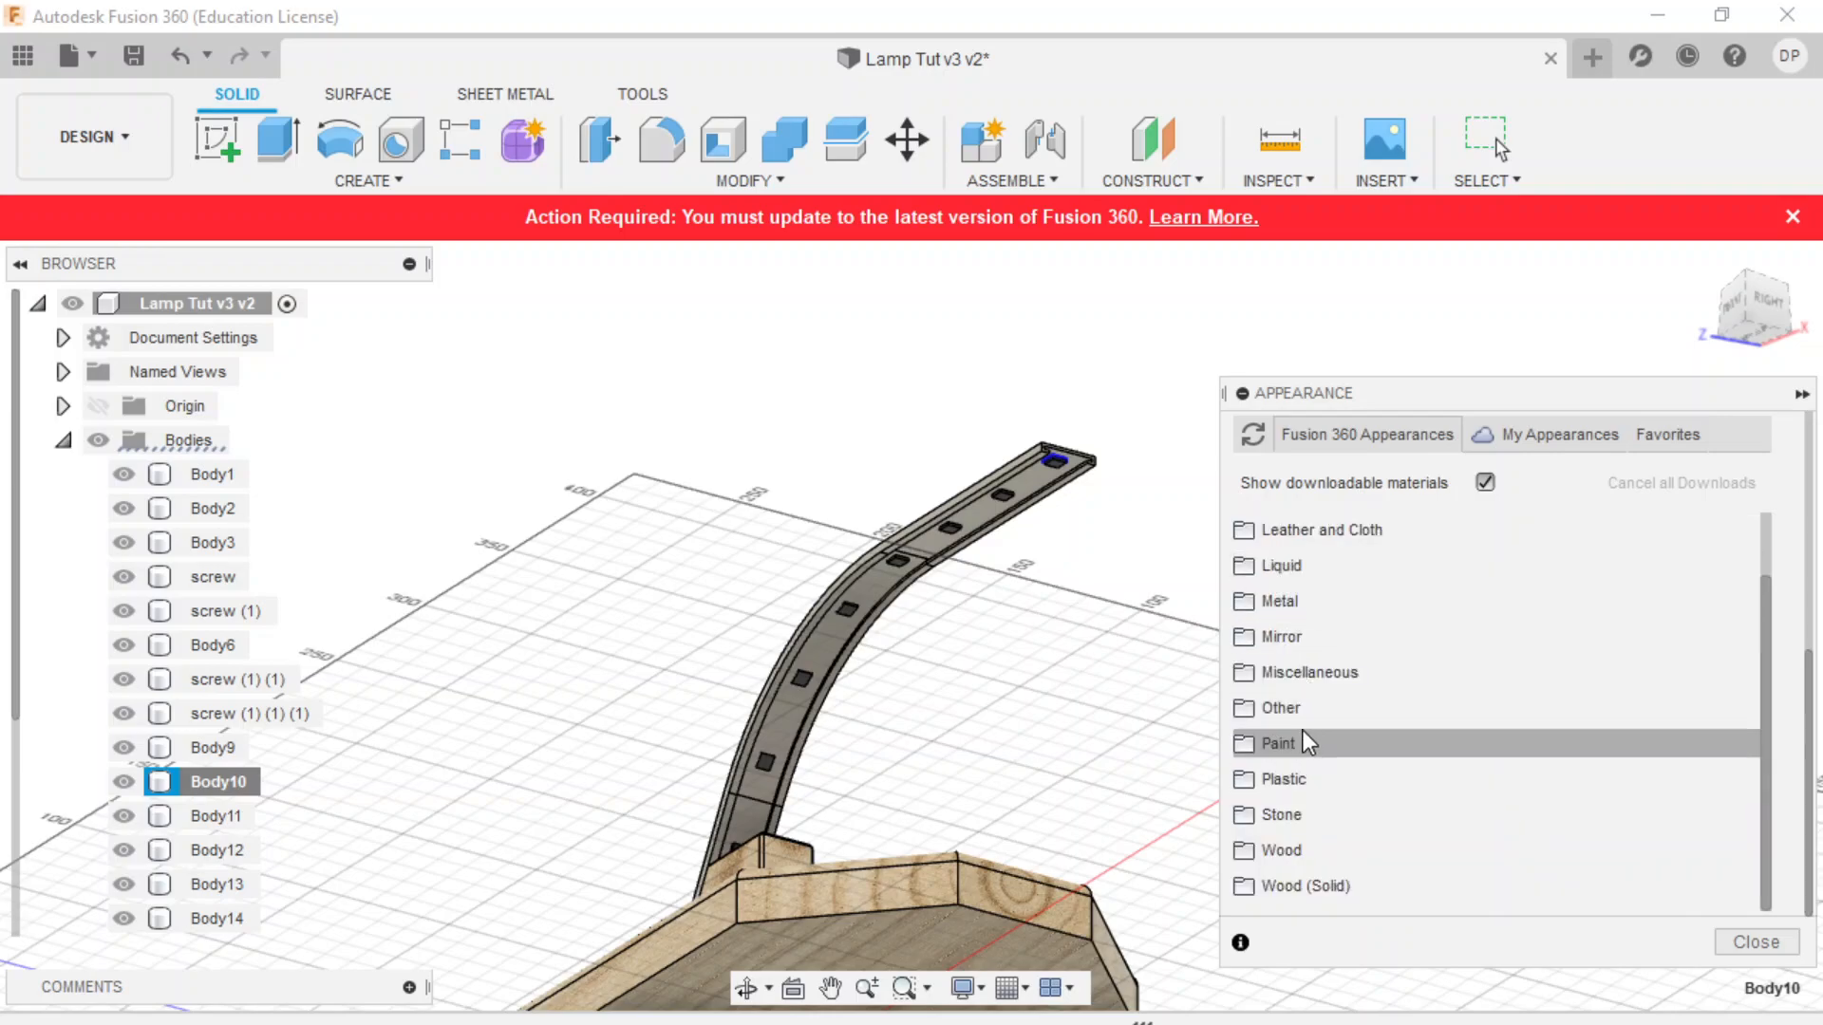
- Expand the Emissive group under Miscellaneous in the appearance library and look through its bulb and LED materials
{"action": "left_click", "coordinate": [1309, 672]}
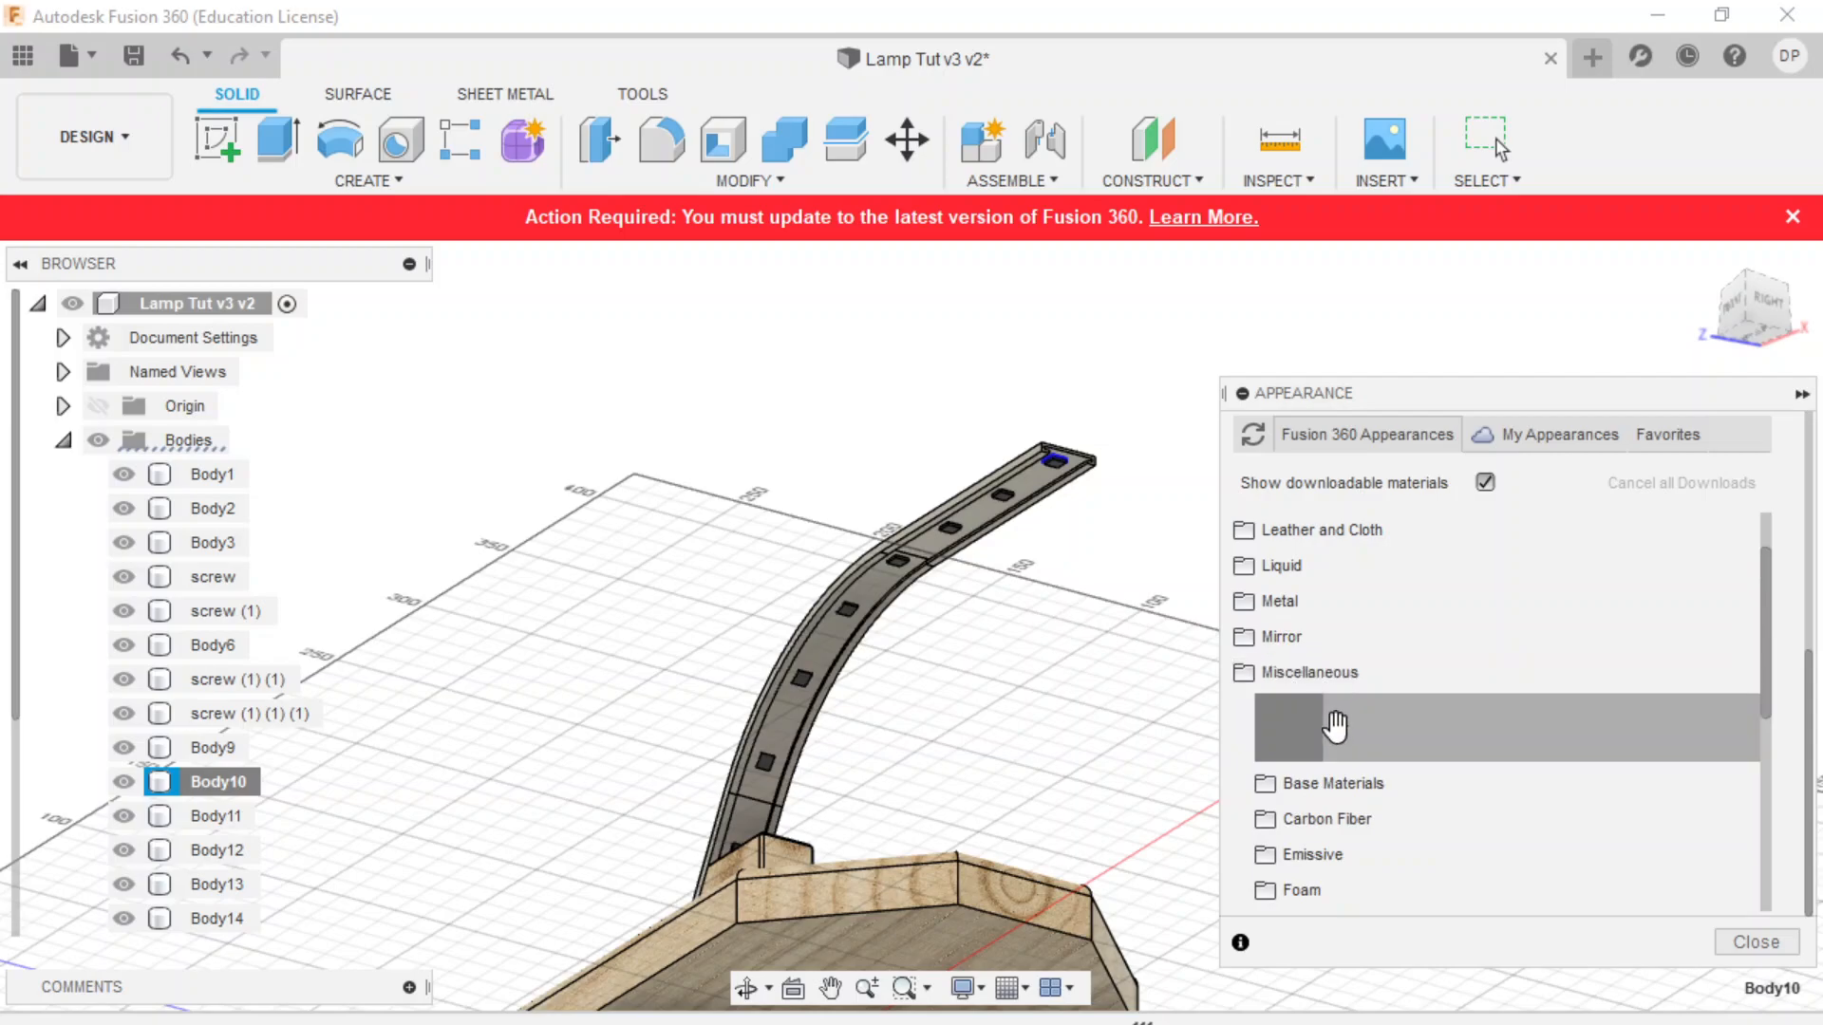
{"action": "scroll", "coordinate": [1424, 855], "scroll_direction": "down", "scroll_amount": 1}
{"action": "scroll", "coordinate": [1424, 863], "scroll_direction": "up", "scroll_amount": 1}
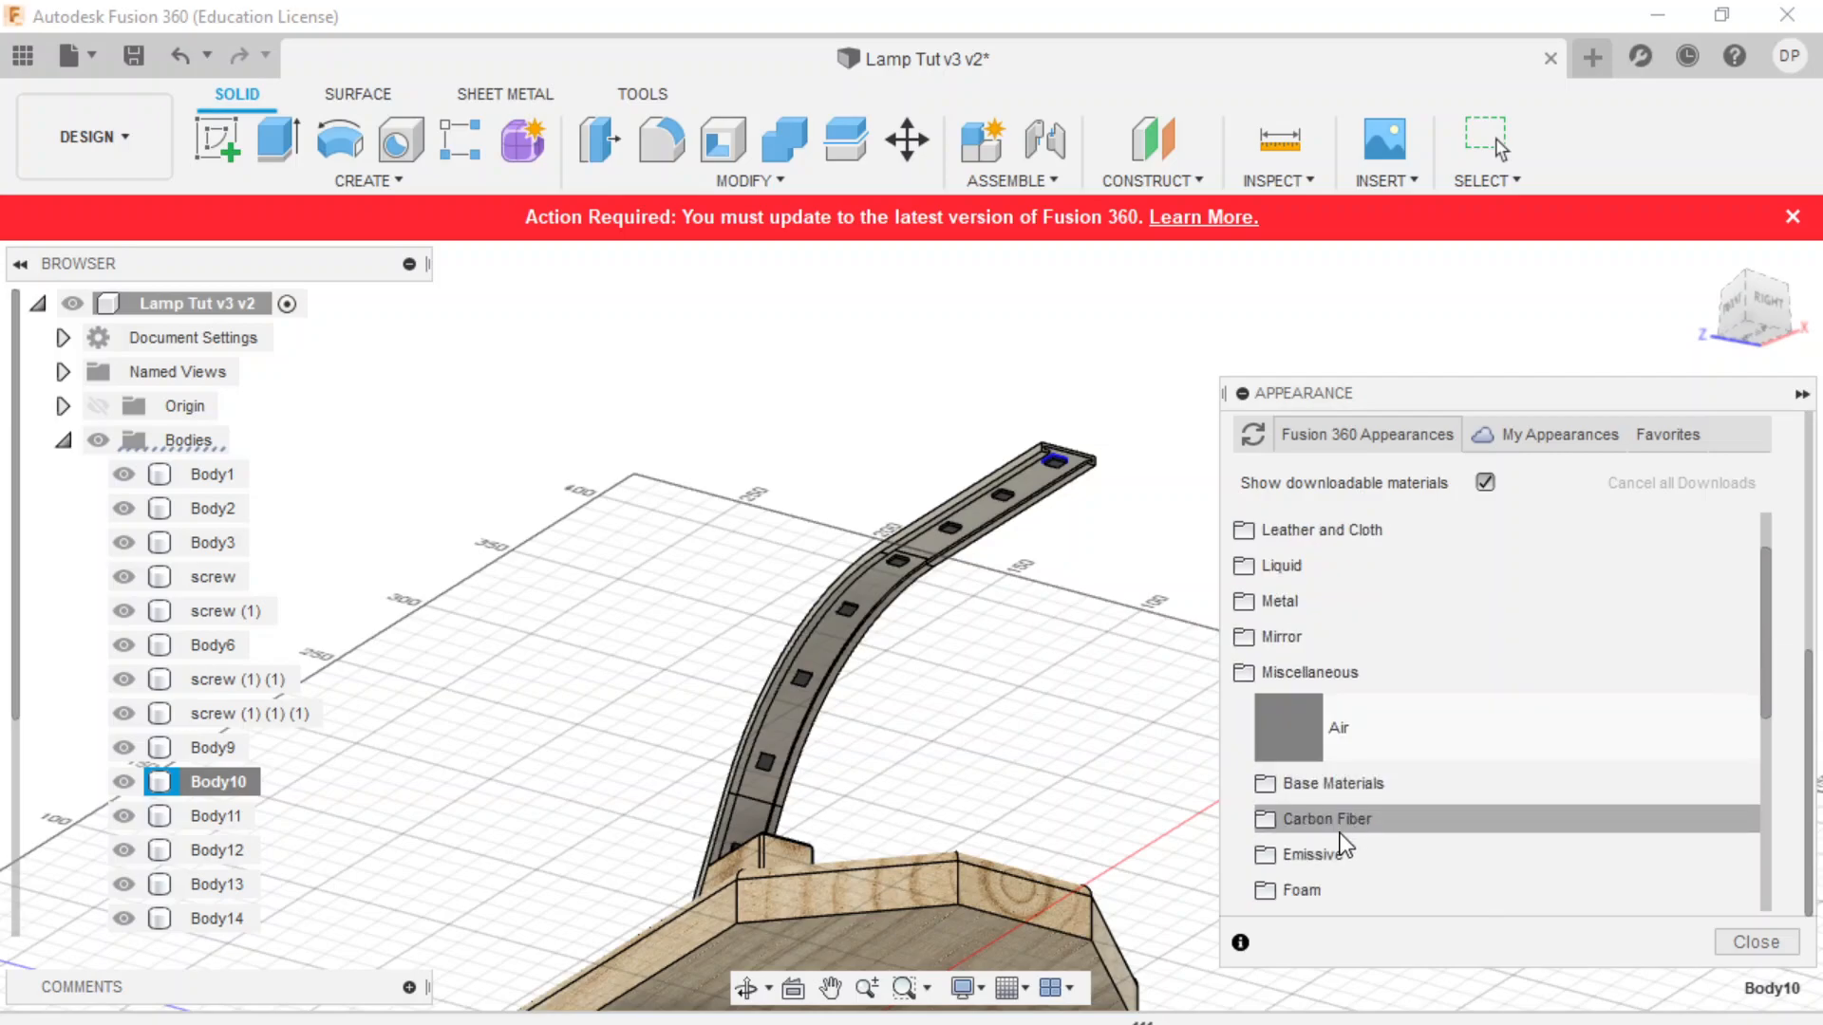
{"action": "scroll", "coordinate": [1405, 817], "scroll_direction": "down", "scroll_amount": 1}
{"action": "scroll", "coordinate": [1415, 765], "scroll_direction": "down", "scroll_amount": 1}
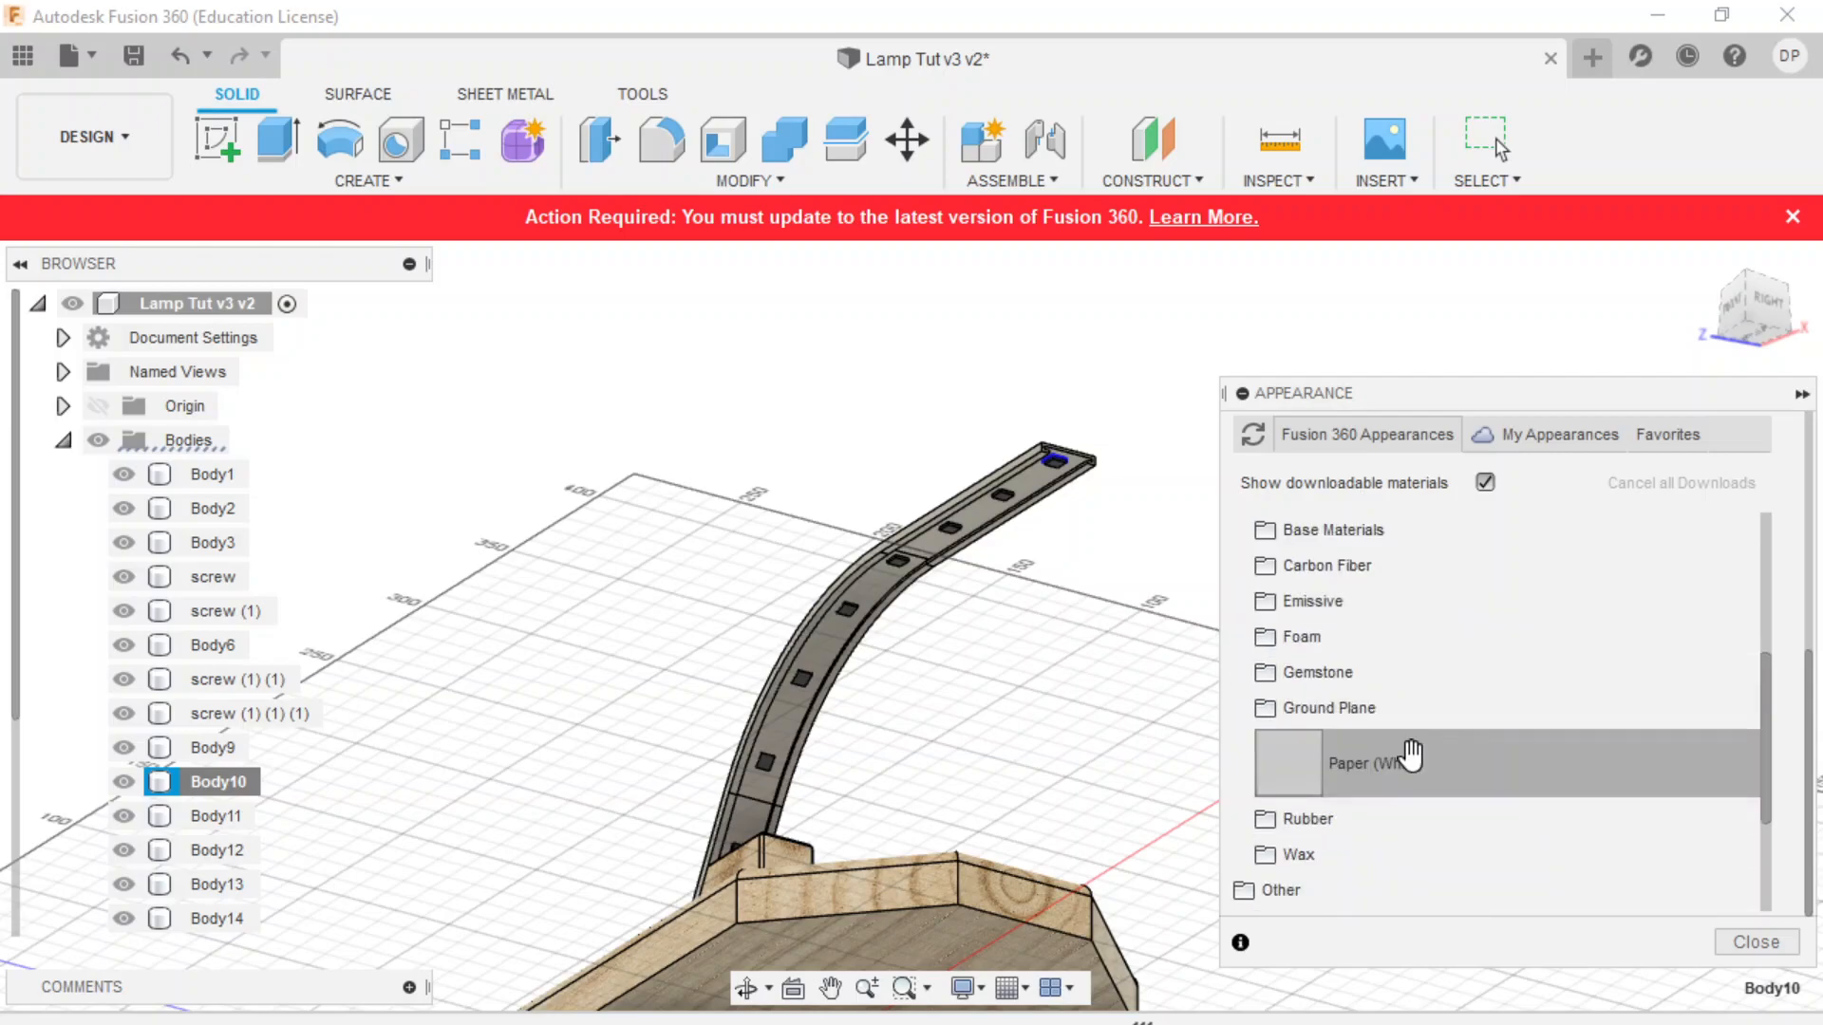
{"action": "left_click", "coordinate": [1320, 607]}
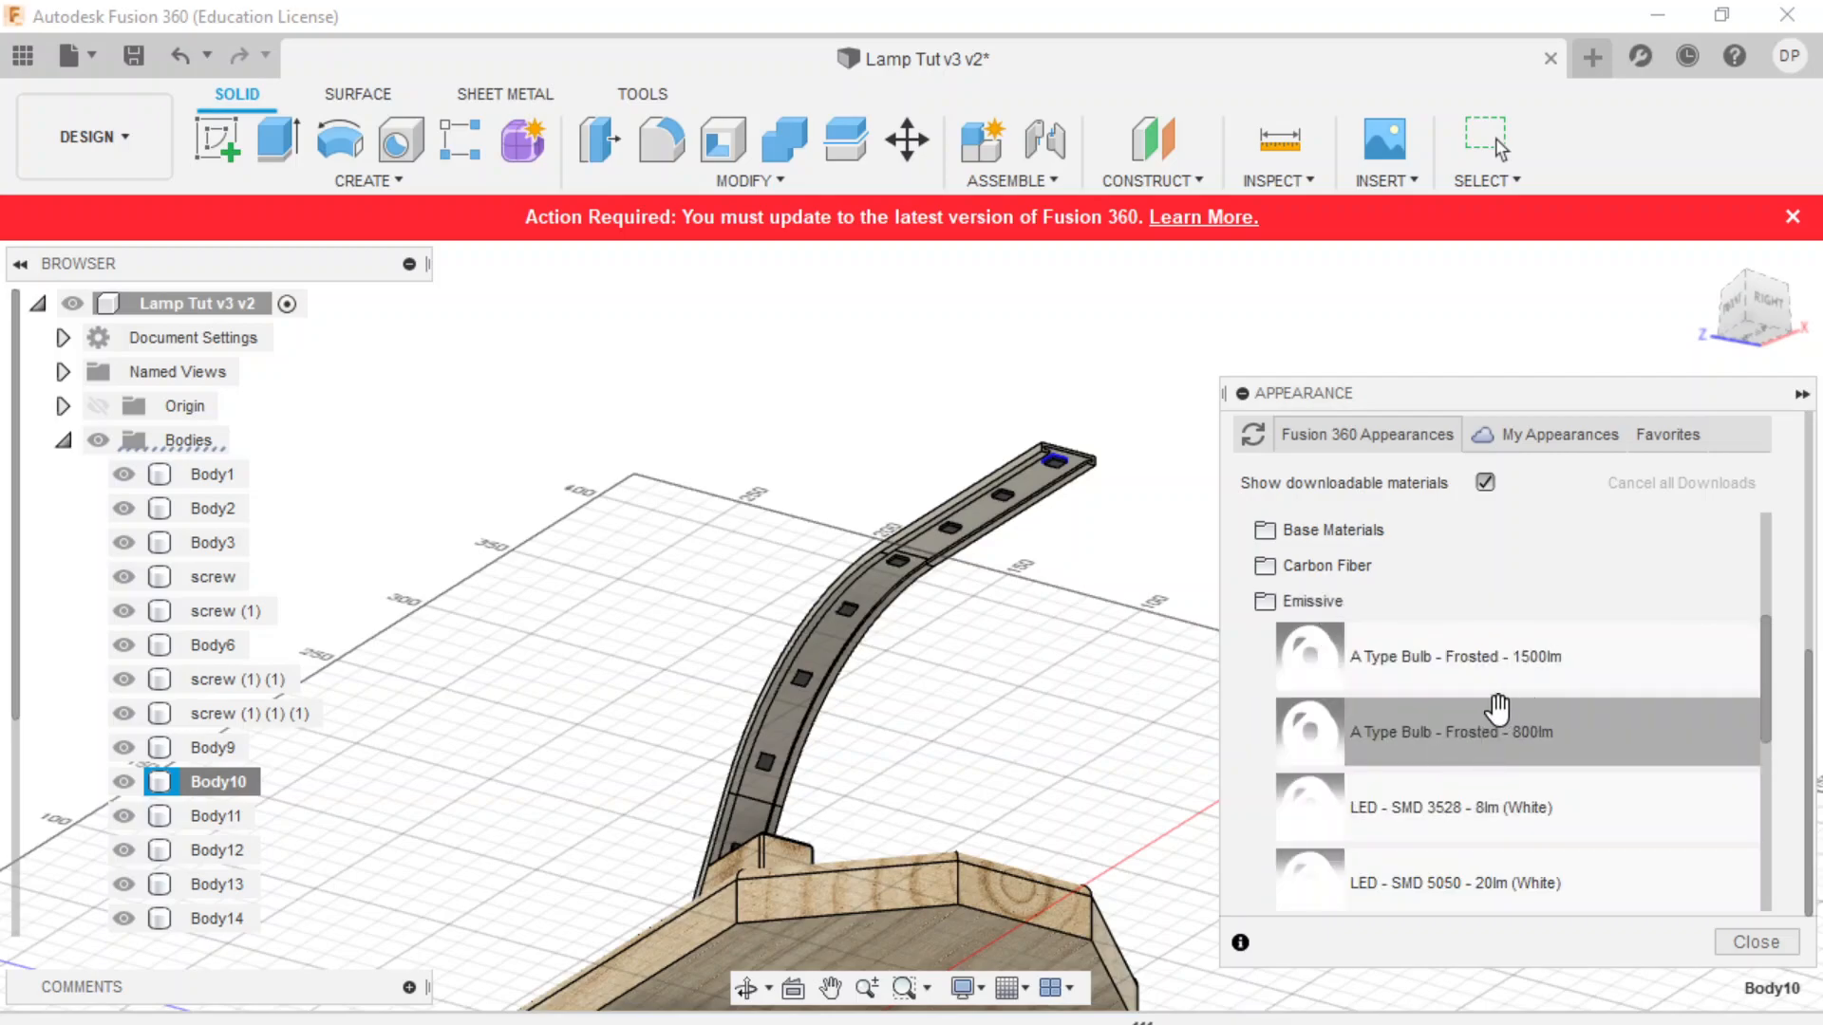
{"action": "scroll", "coordinate": [1425, 732], "scroll_direction": "down", "scroll_amount": 4}
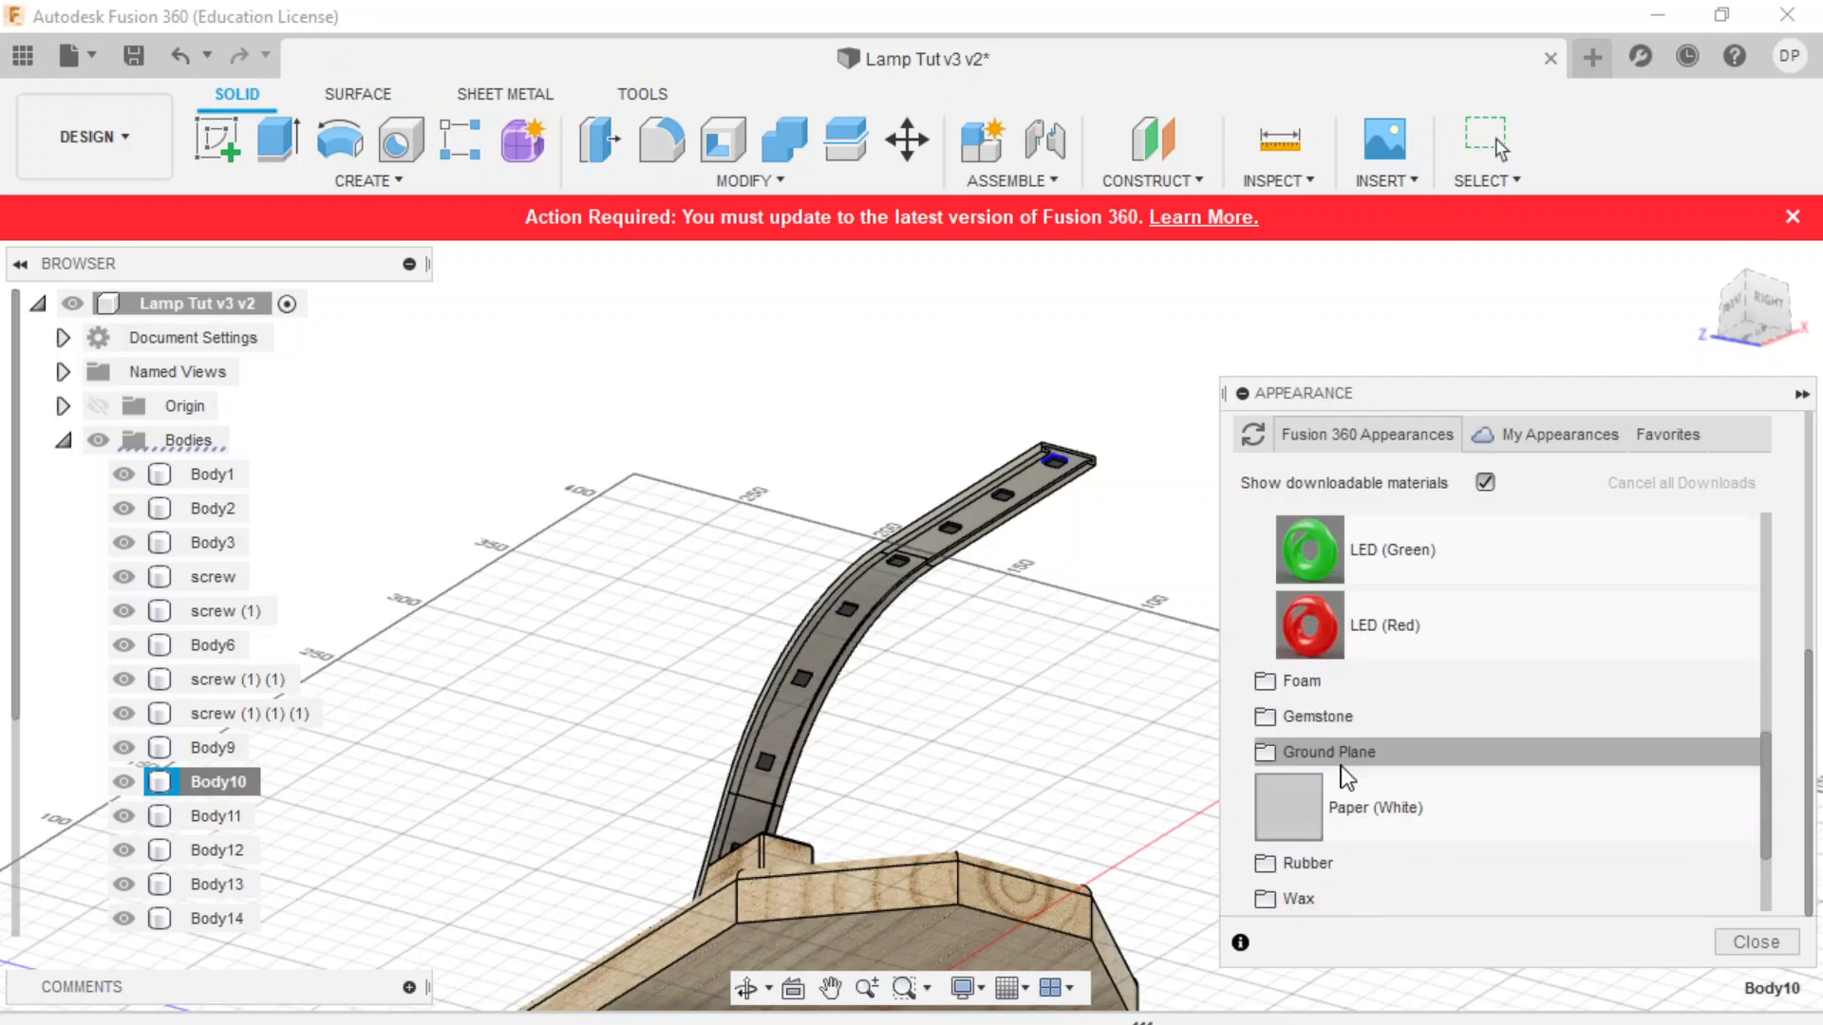
- Apply the emissive LED - SMD 3528 - 8lm (White) appearance to Body10 at the tip of the arm
{"action": "left_click", "coordinate": [1341, 764]}
{"action": "scroll", "coordinate": [1329, 759], "scroll_direction": "up", "scroll_amount": 6}
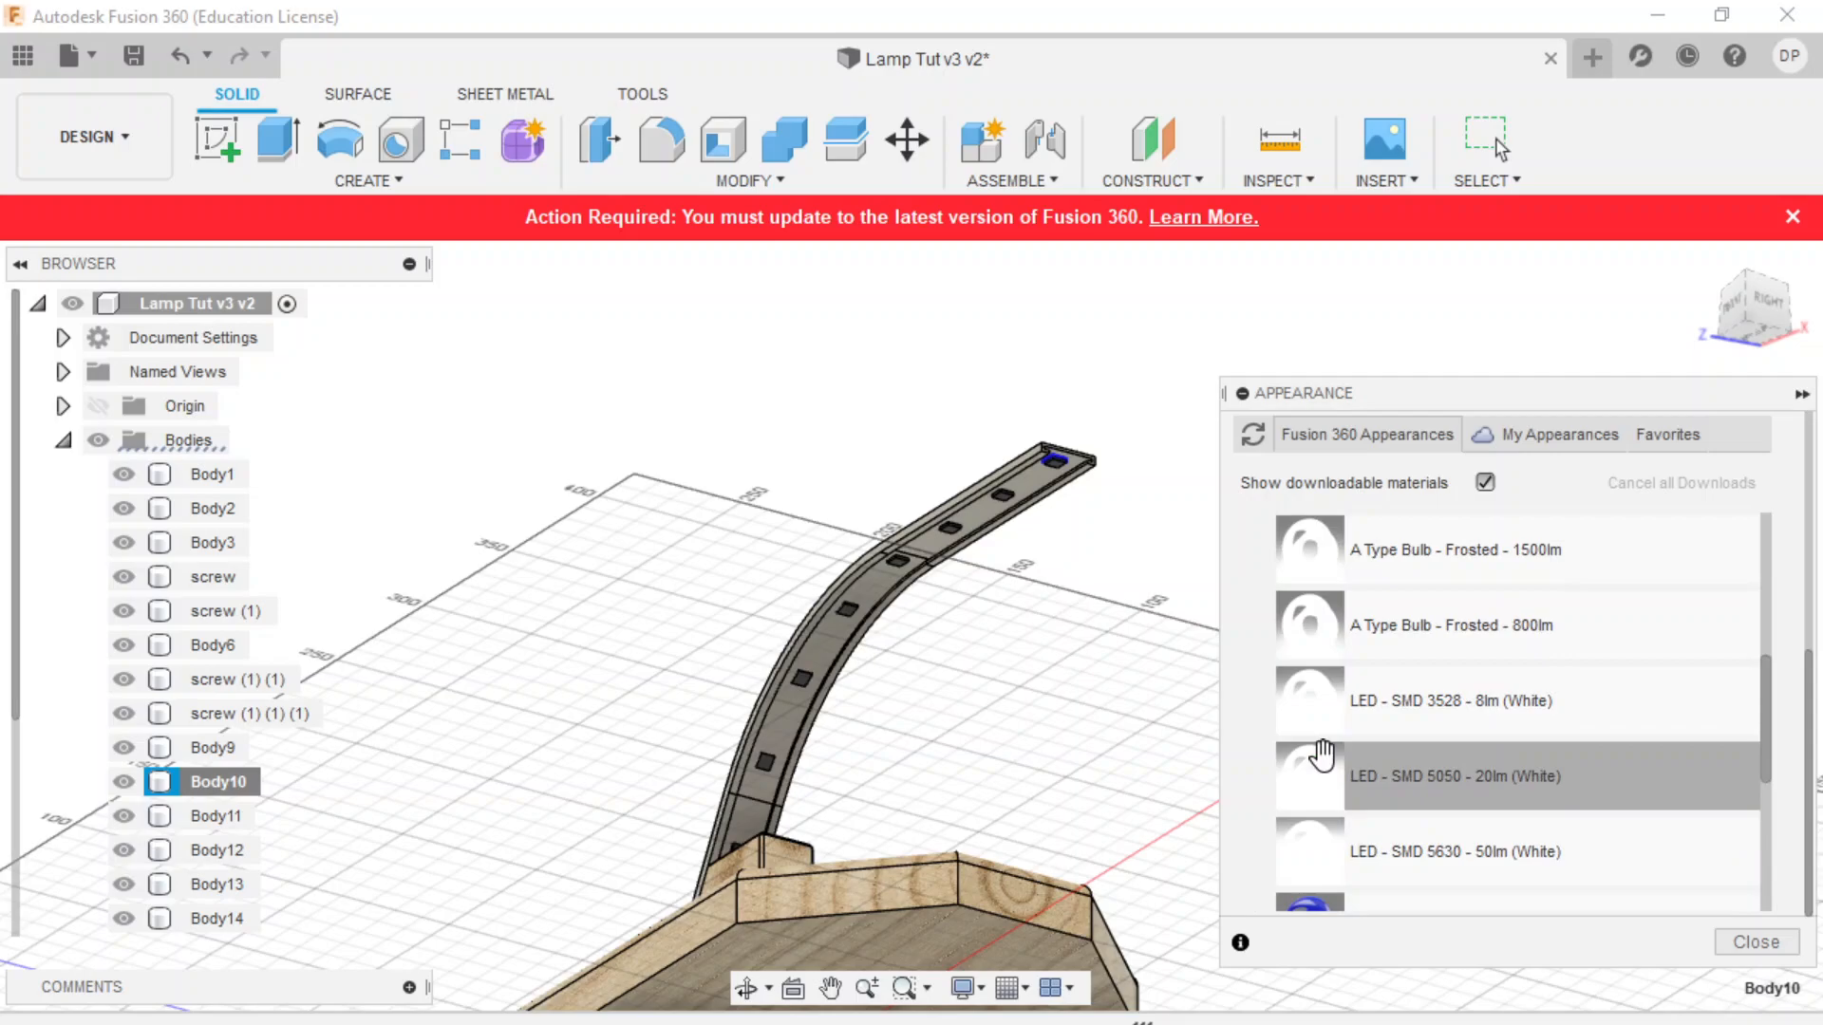
{"action": "left_click", "coordinate": [1324, 600]}
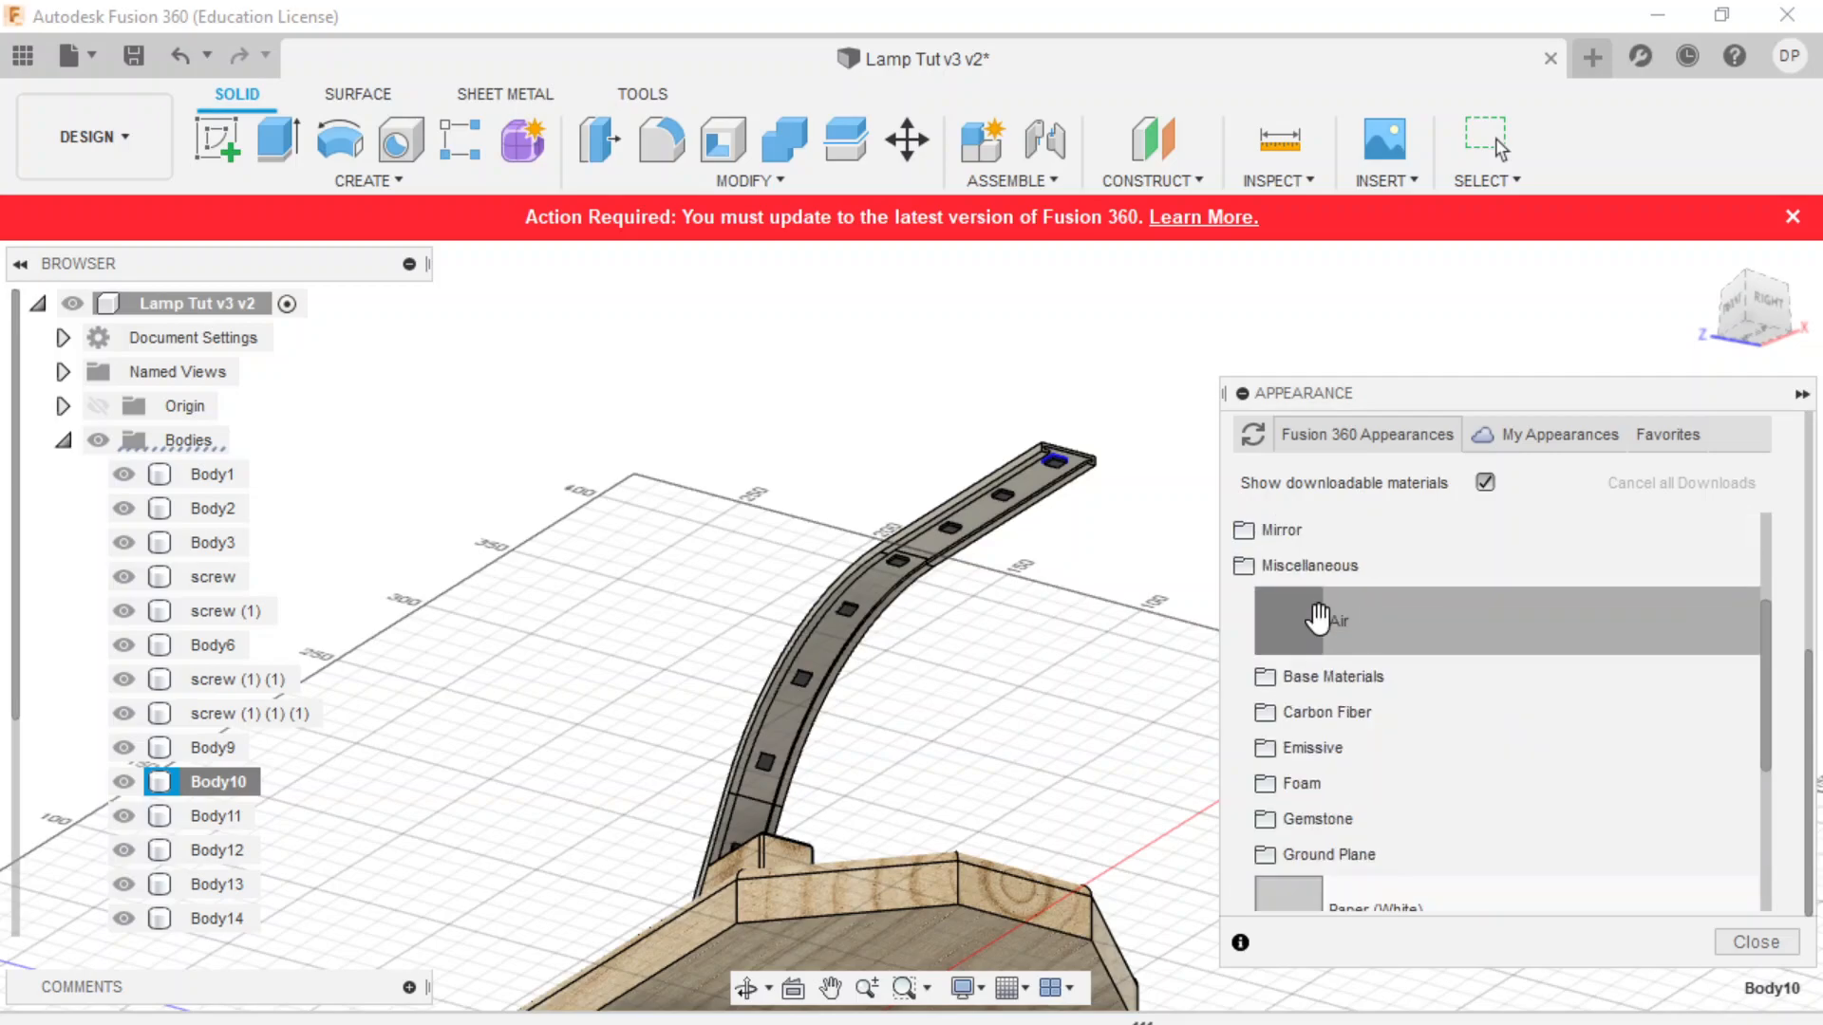
{"action": "left_click", "coordinate": [1308, 568]}
{"action": "left_click", "coordinate": [1307, 711]}
{"action": "left_click", "coordinate": [1307, 712]}
{"action": "left_click", "coordinate": [1306, 674]}
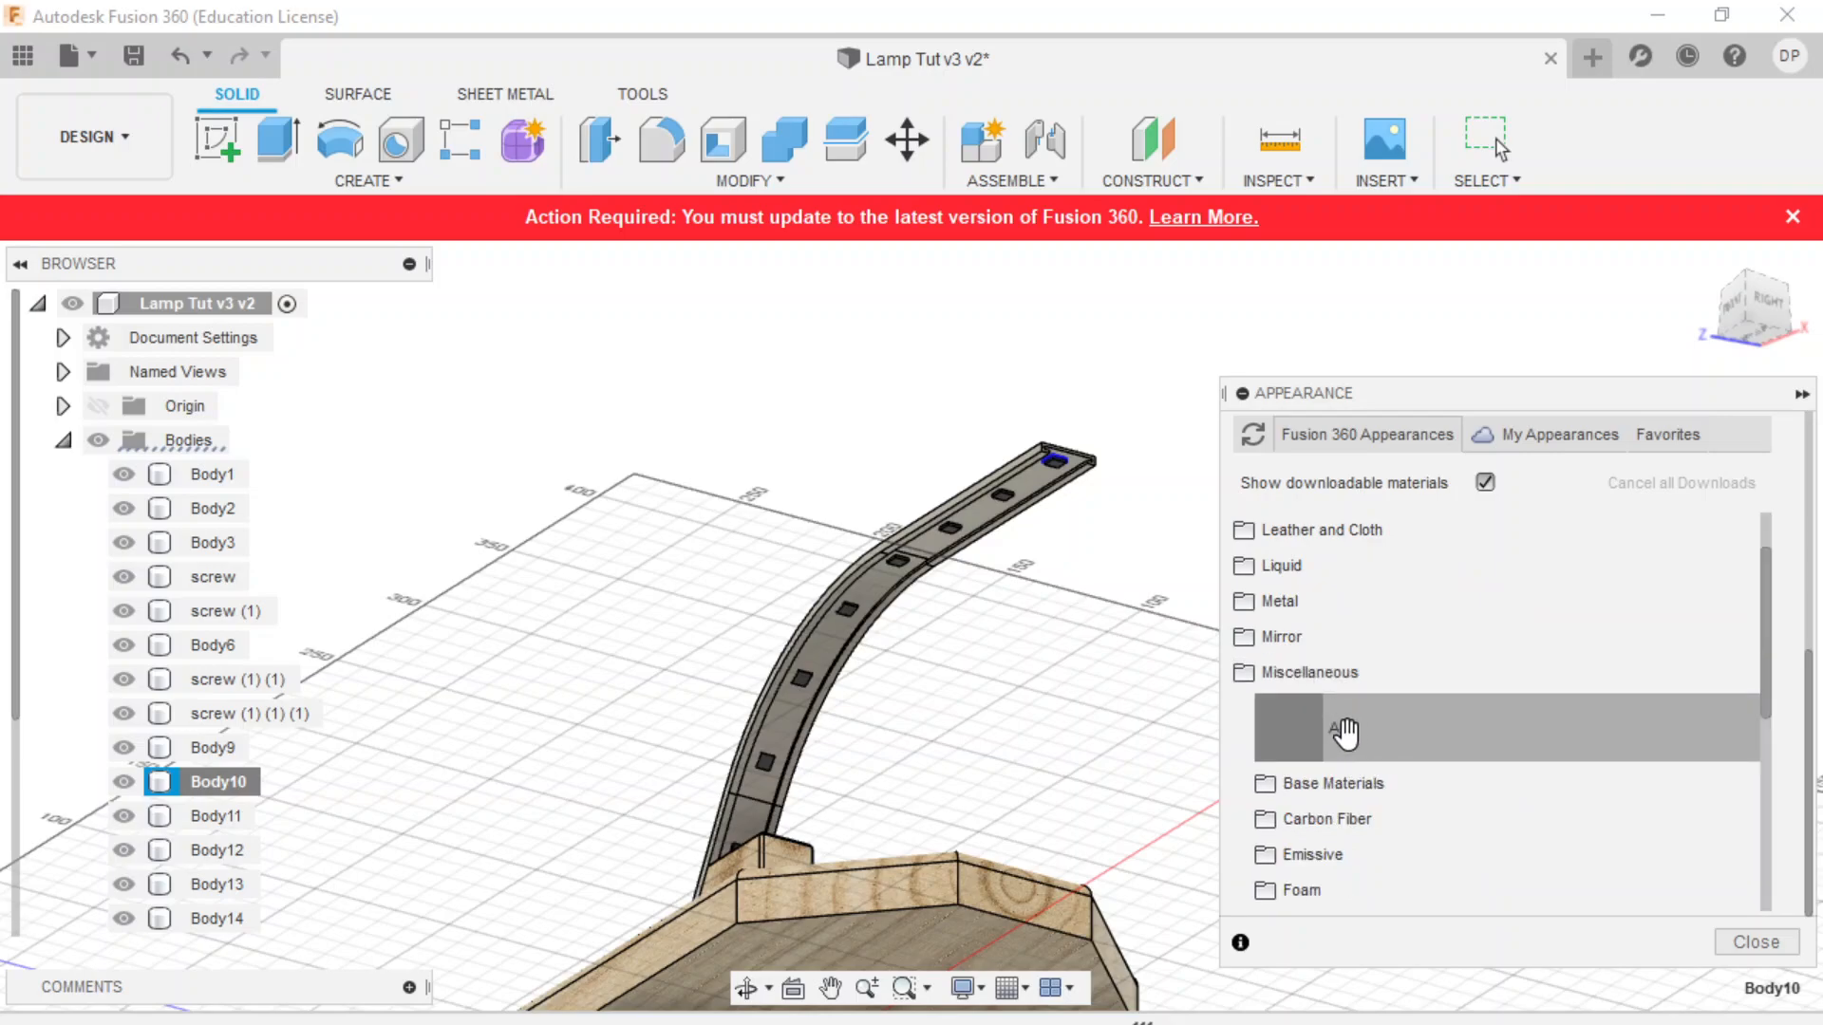
{"action": "left_click", "coordinate": [1334, 855]}
{"action": "scroll", "coordinate": [1388, 821], "scroll_direction": "down", "scroll_amount": 5}
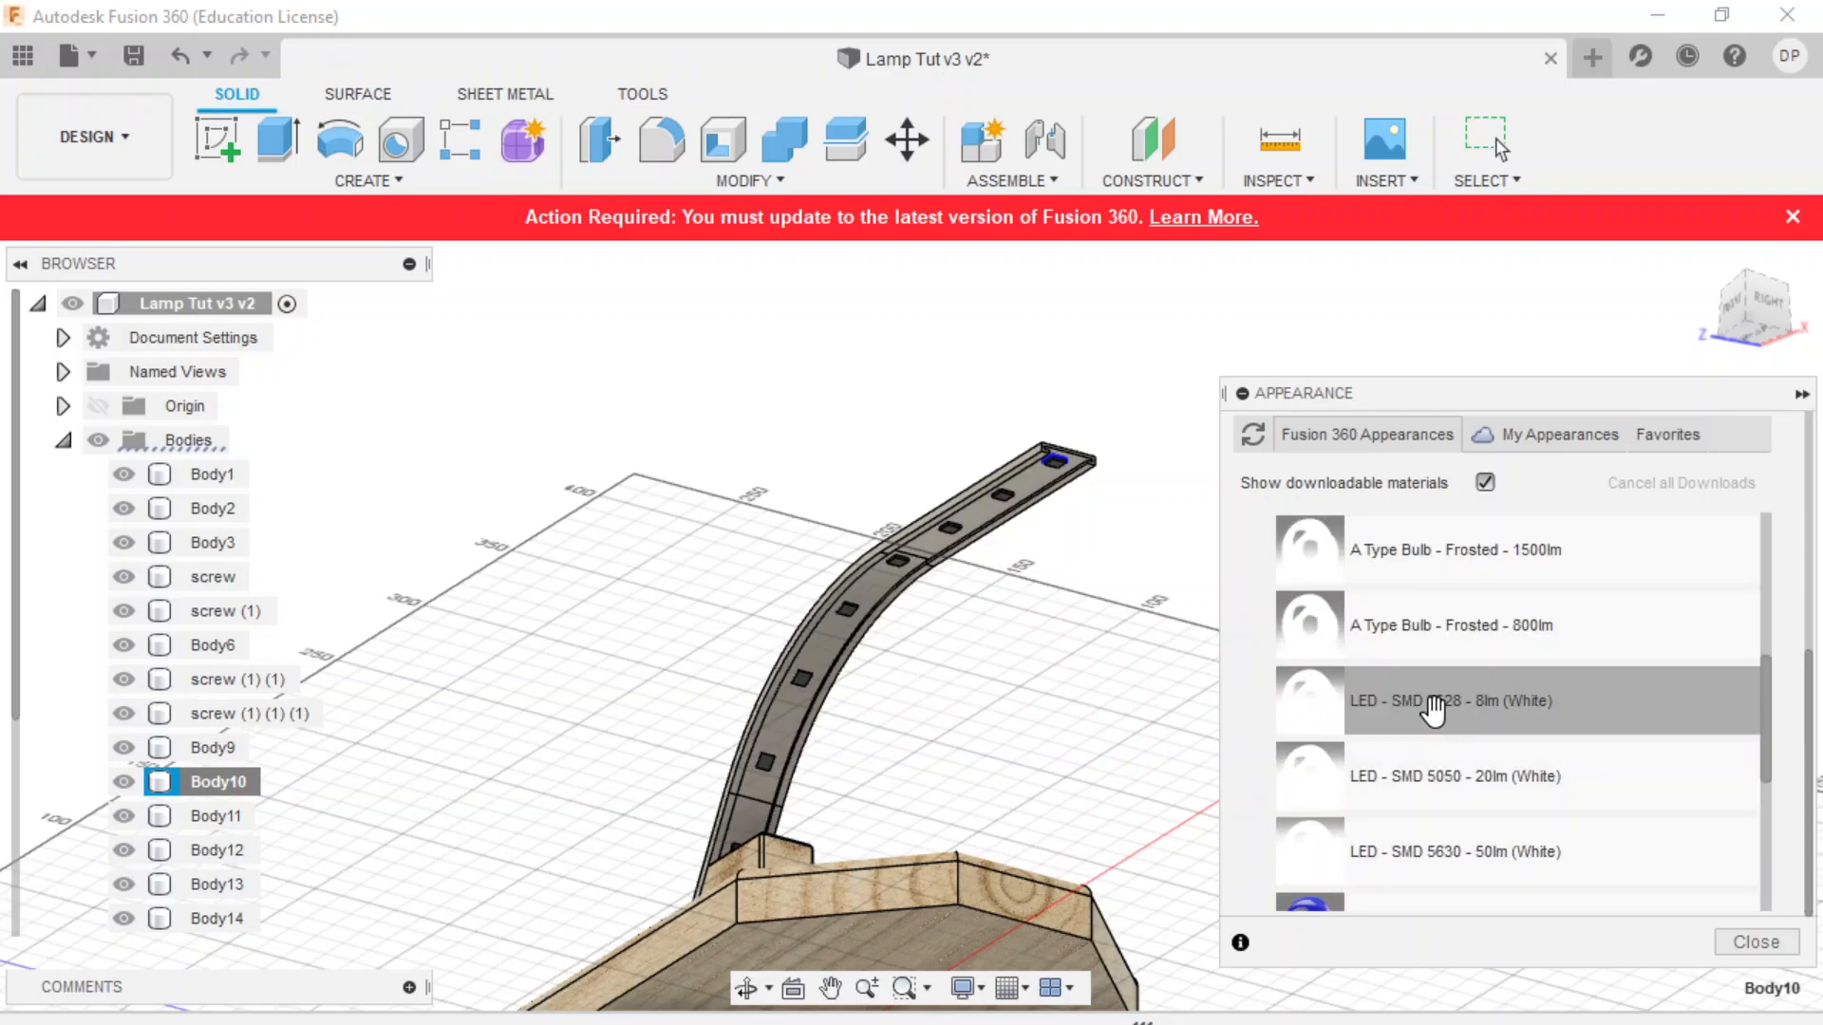
{"action": "left_click_drag", "start_coordinate": [1427, 703], "coordinate": [214, 793]}
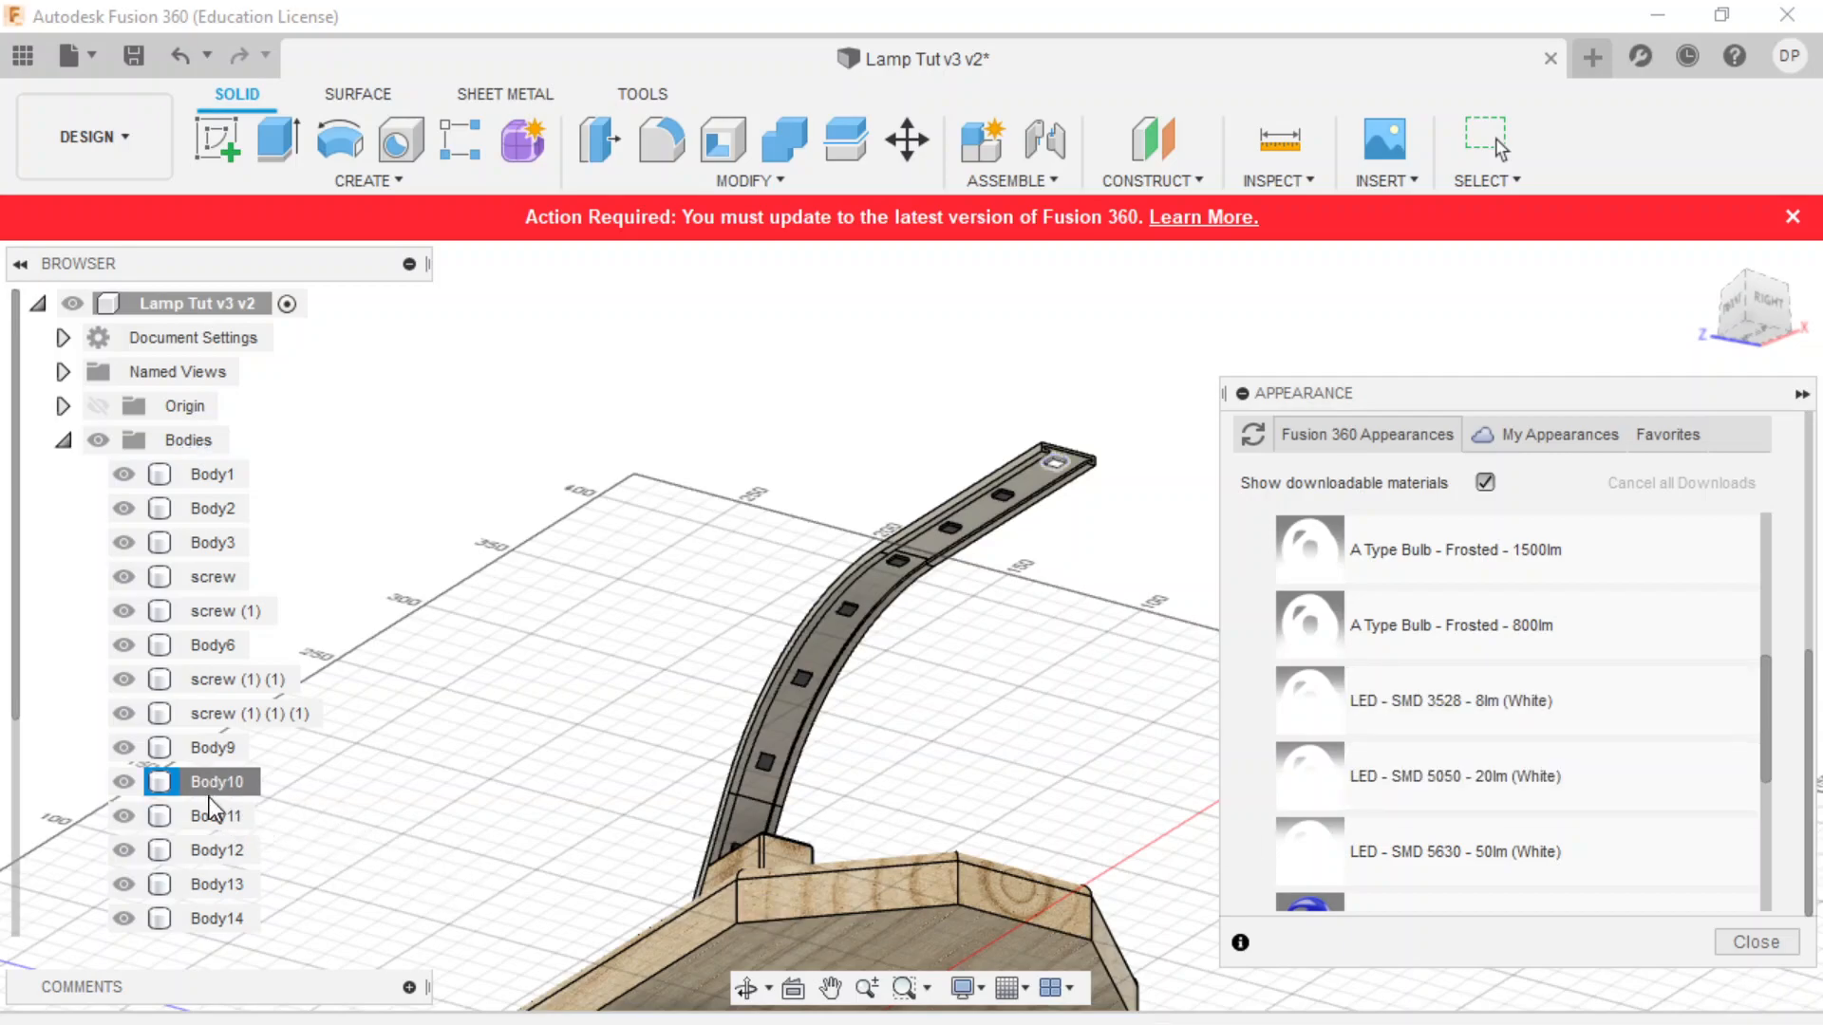
- Select Body10 through Body14 together and give them the LED - SMD 3528 - 8lm (White) appearance
{"action": "left_click", "coordinate": [223, 817], "text": "shift"}
{"action": "left_click", "coordinate": [231, 853], "text": "shift"}
{"action": "left_click", "coordinate": [240, 883], "text": "shift"}
{"action": "left_click", "coordinate": [217, 919], "text": "shift"}
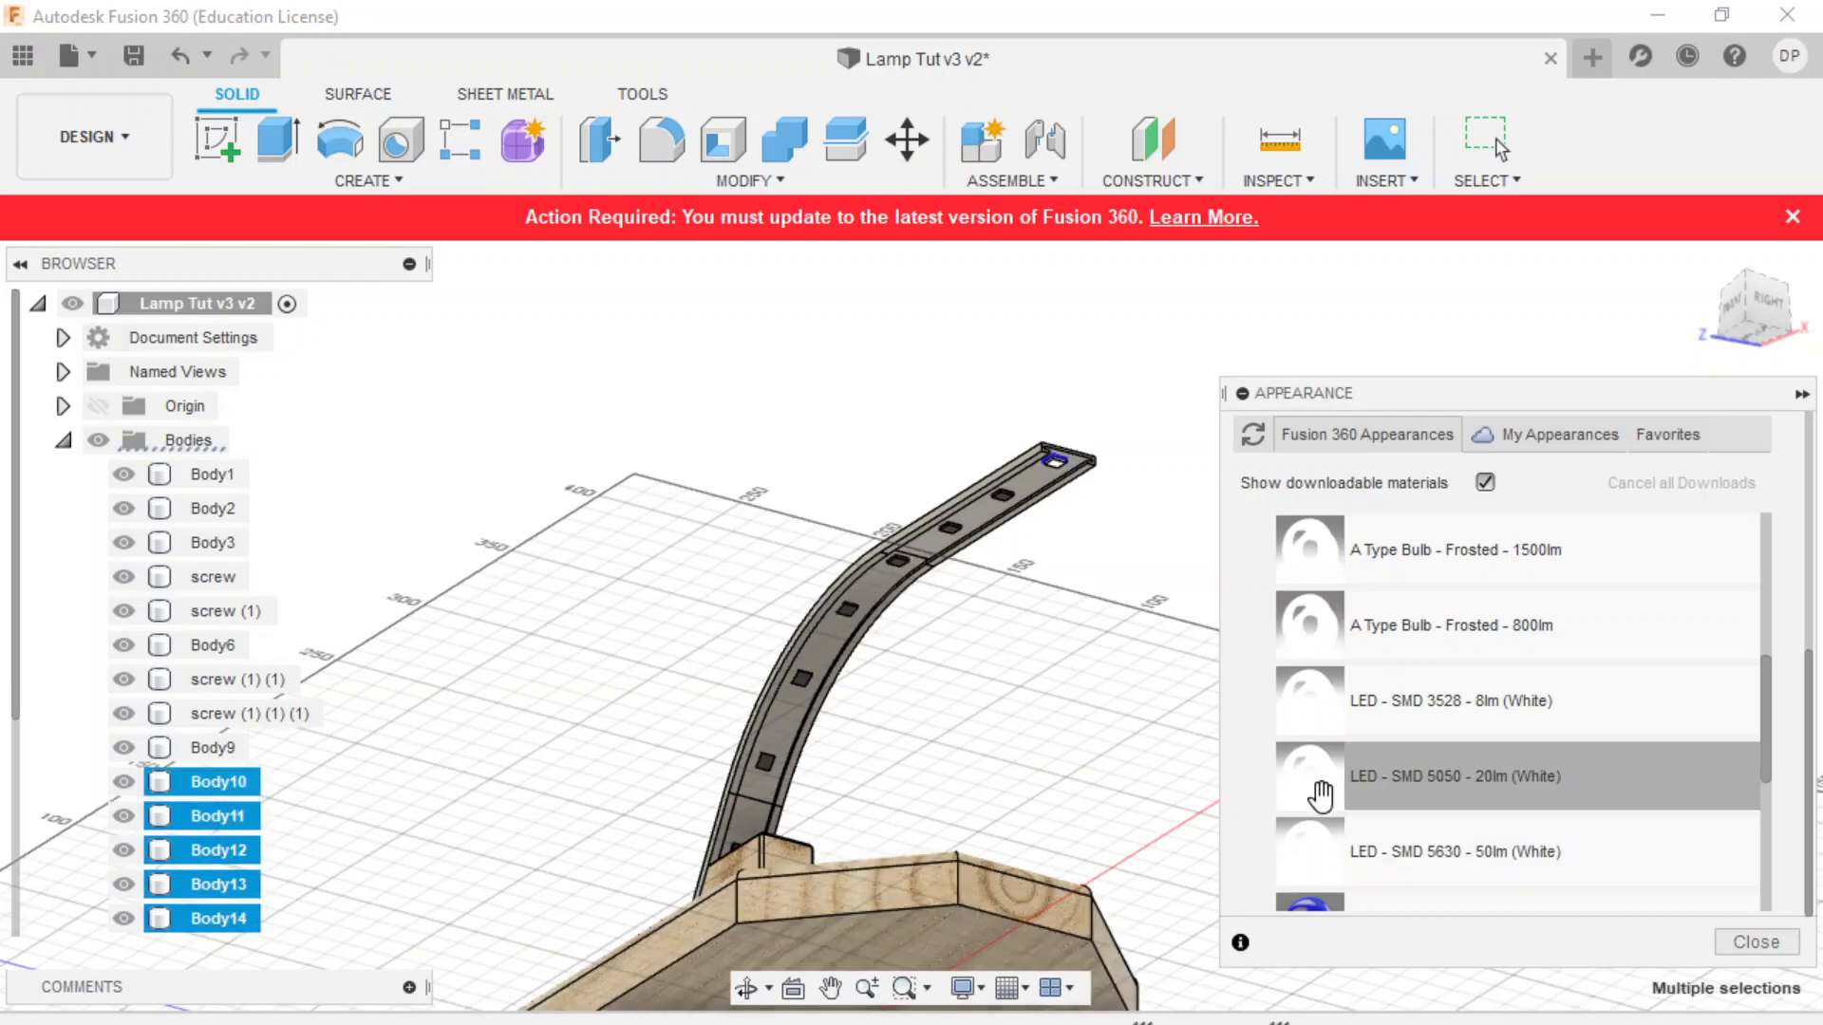
{"action": "scroll", "coordinate": [1386, 632], "scroll_direction": "up", "scroll_amount": 3}
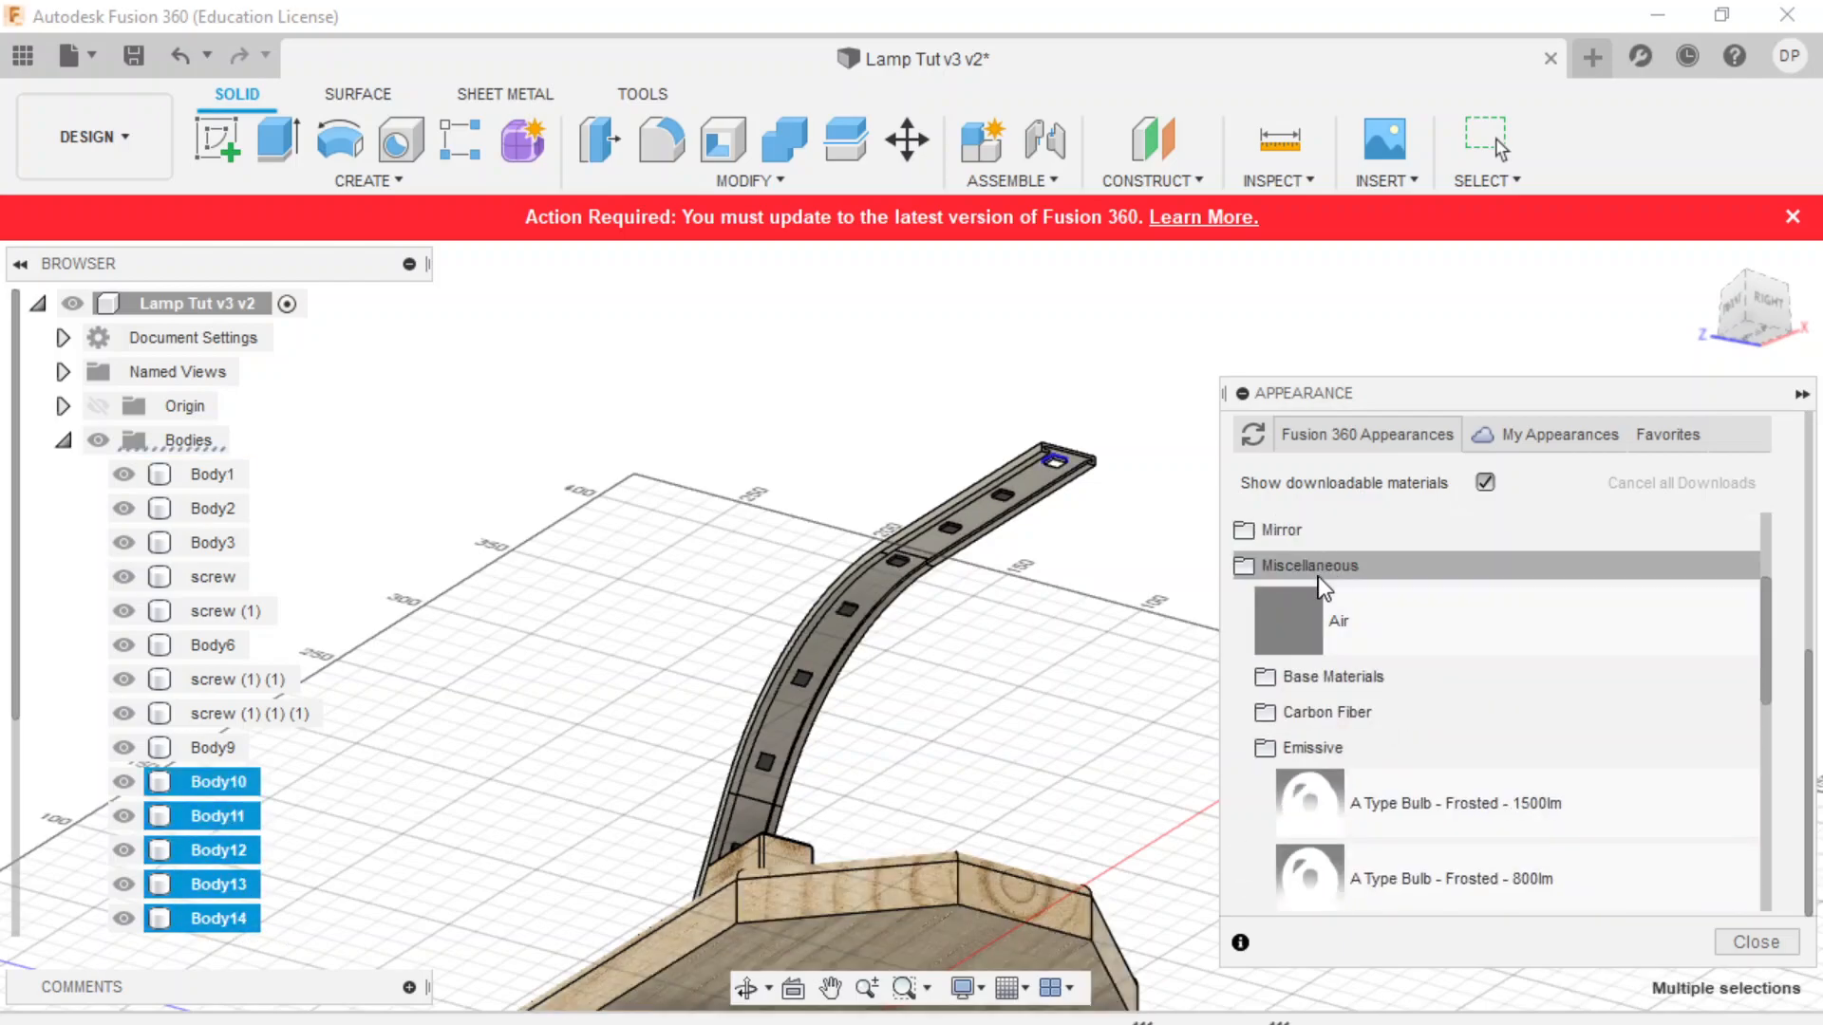
{"action": "scroll", "coordinate": [1421, 797], "scroll_direction": "down", "scroll_amount": 3}
{"action": "scroll", "coordinate": [1504, 710], "scroll_direction": "down", "scroll_amount": 2}
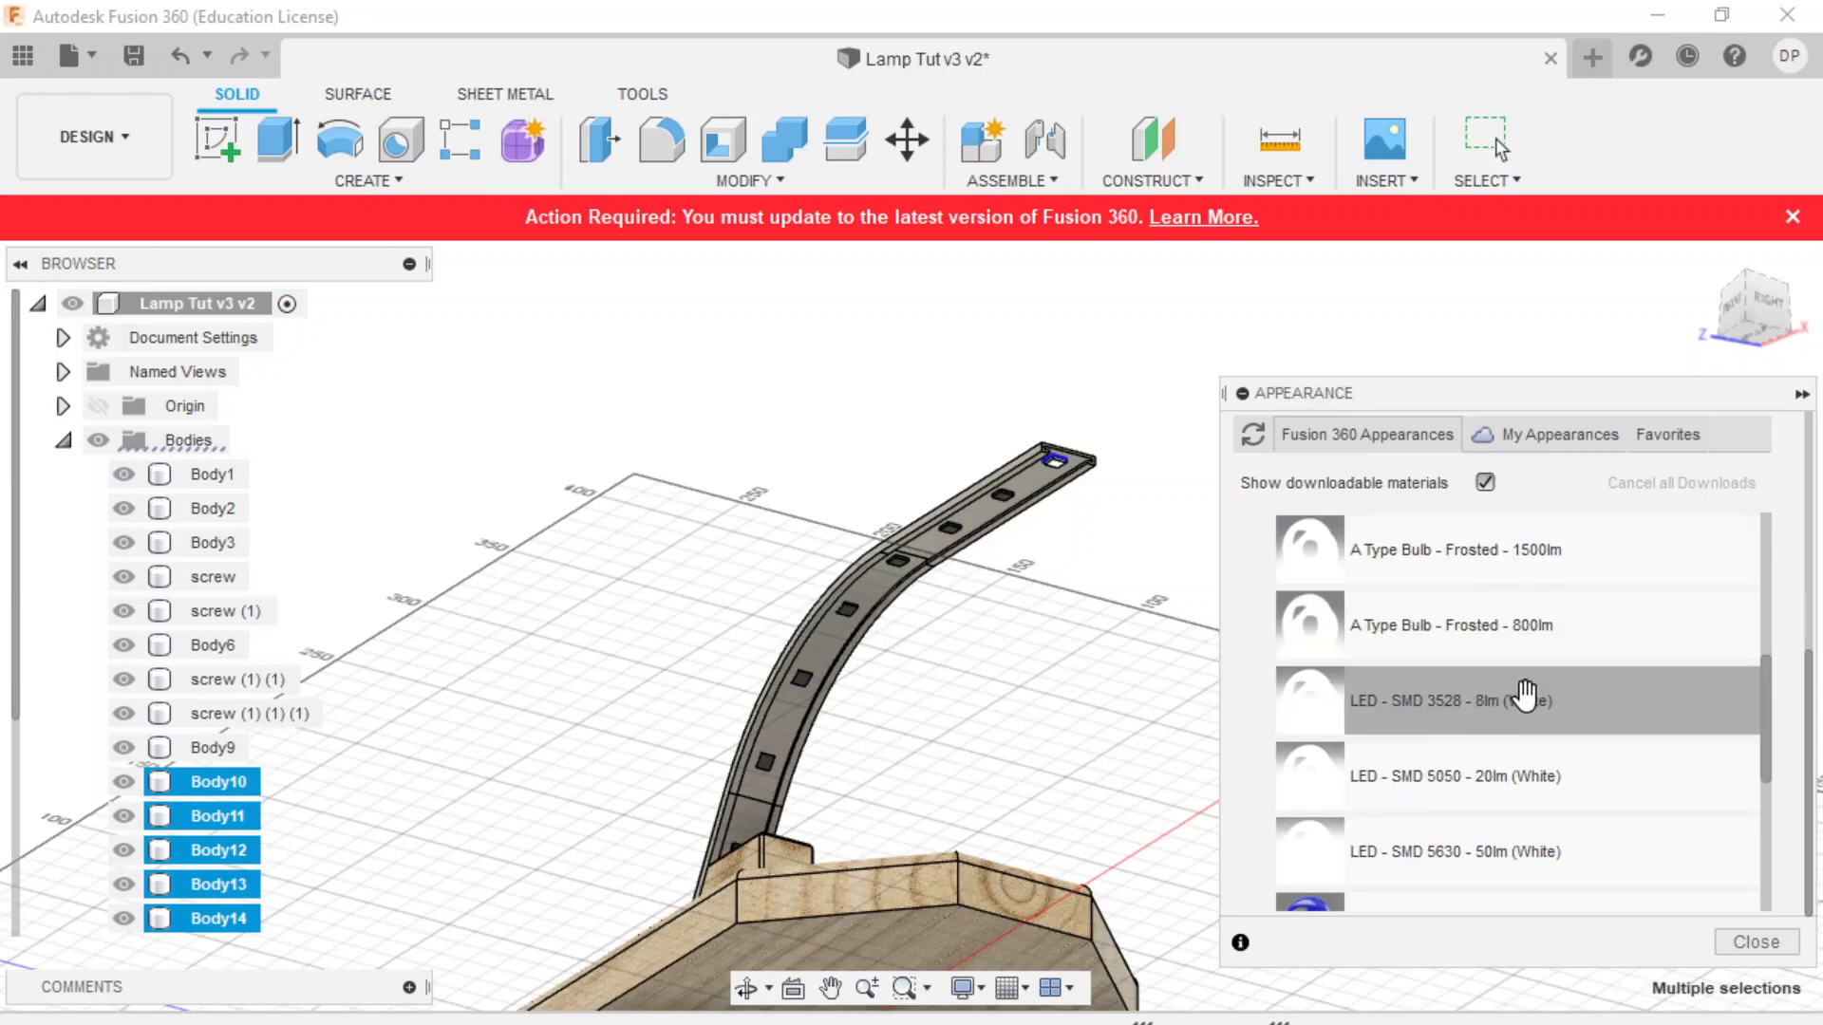
{"action": "left_click_drag", "start_coordinate": [1494, 702], "coordinate": [231, 788]}
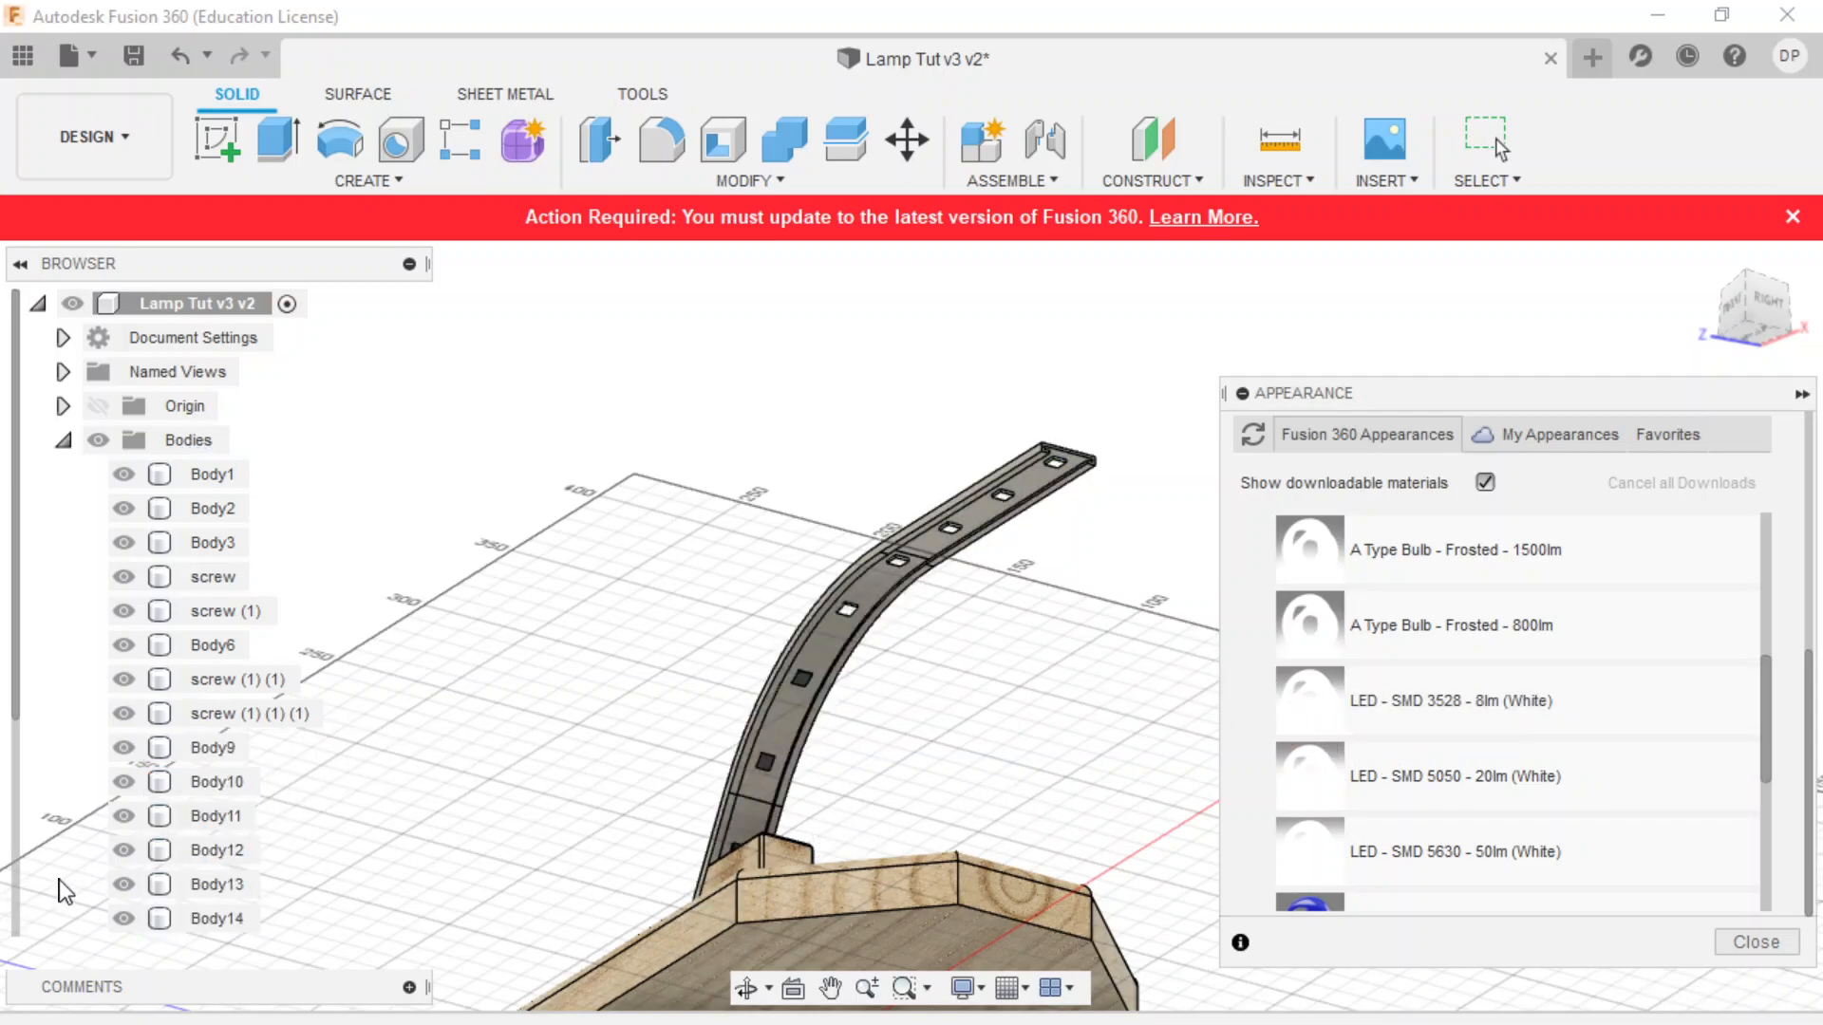
- Extend the selection to Body10 through Body17 and apply LED - SMD 3528 - 8lm (White) to all of them
{"action": "scroll", "coordinate": [89, 873], "scroll_direction": "down", "scroll_amount": 3}
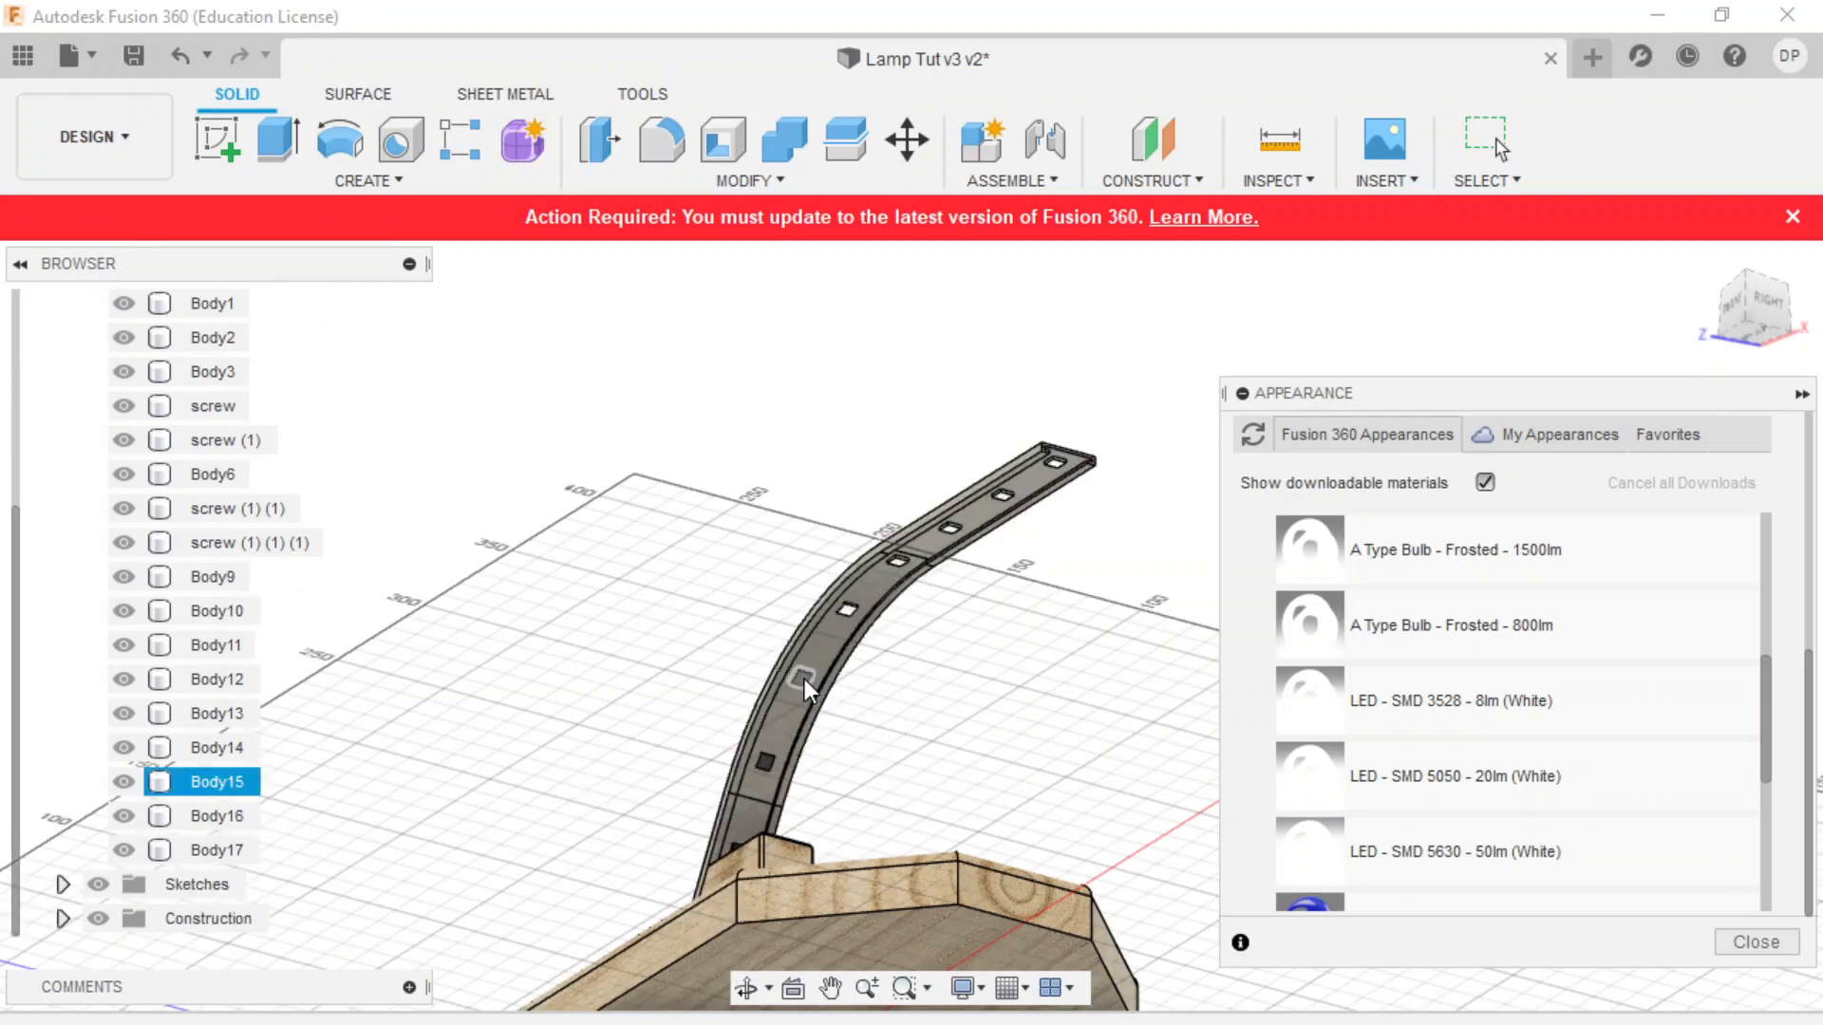
{"action": "left_click", "coordinate": [205, 784], "text": "shift"}
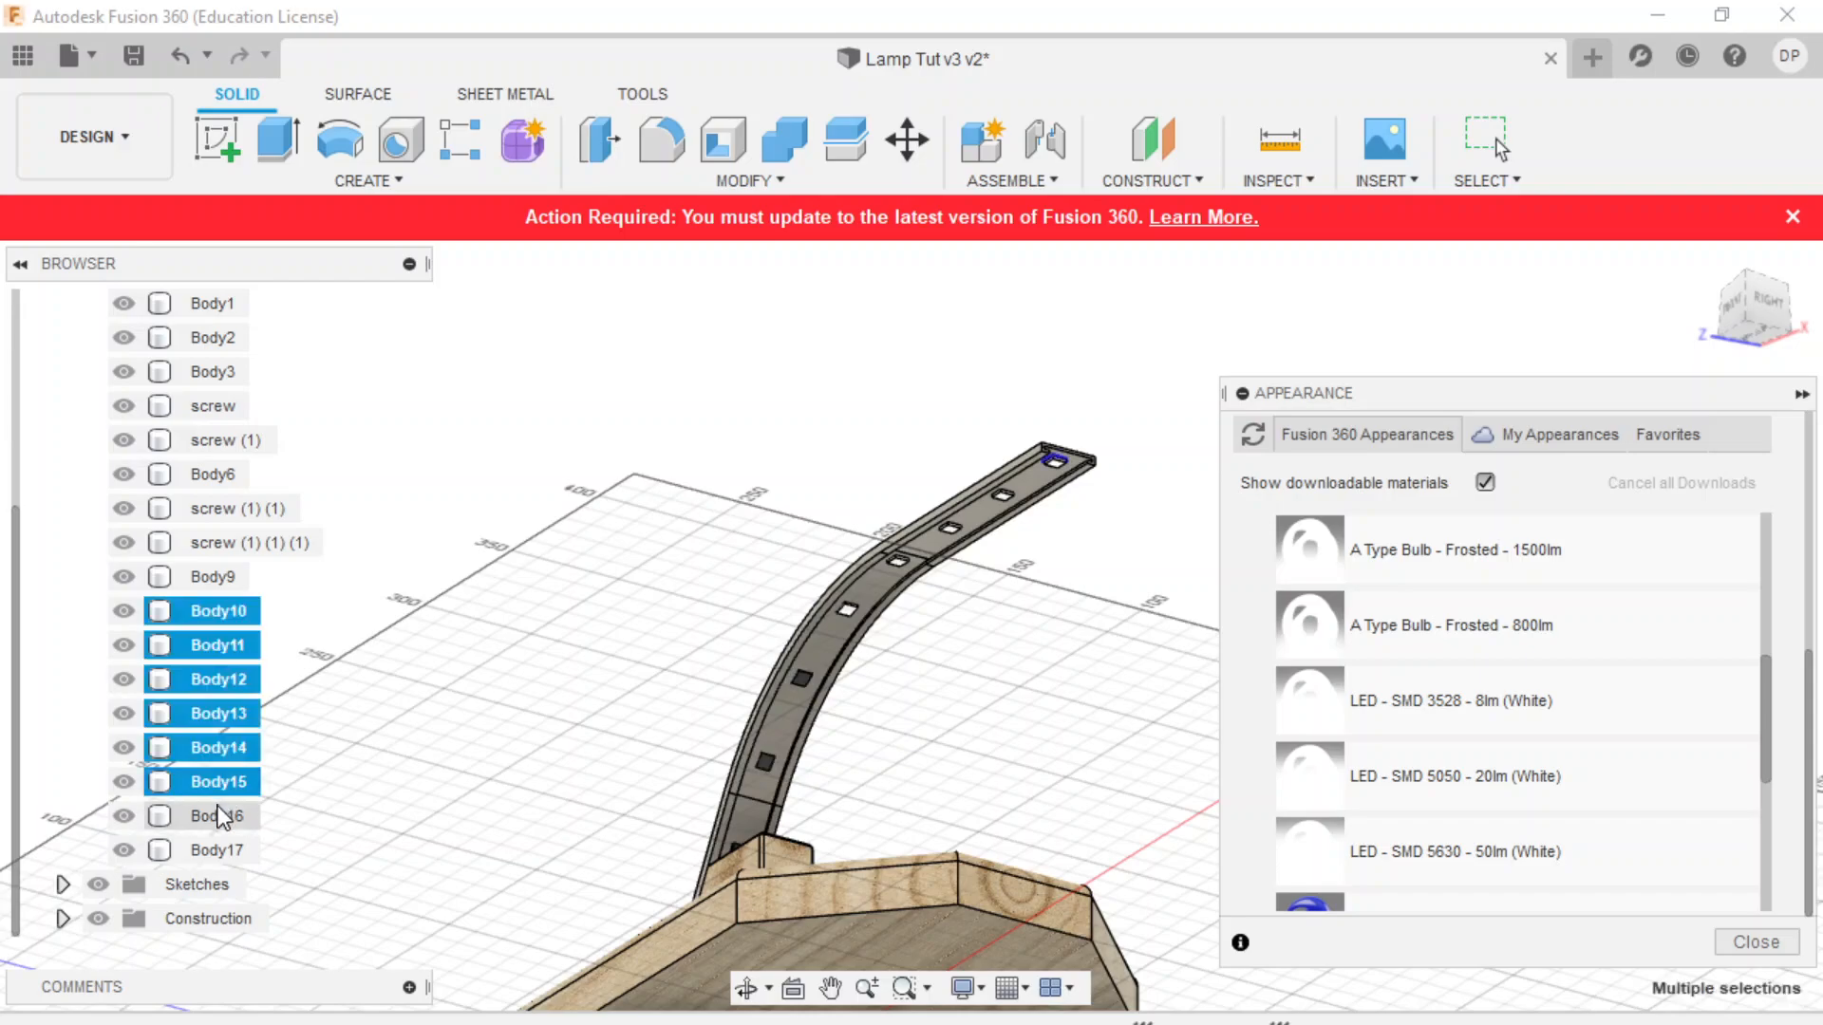
{"action": "left_click", "coordinate": [211, 849], "text": "shift"}
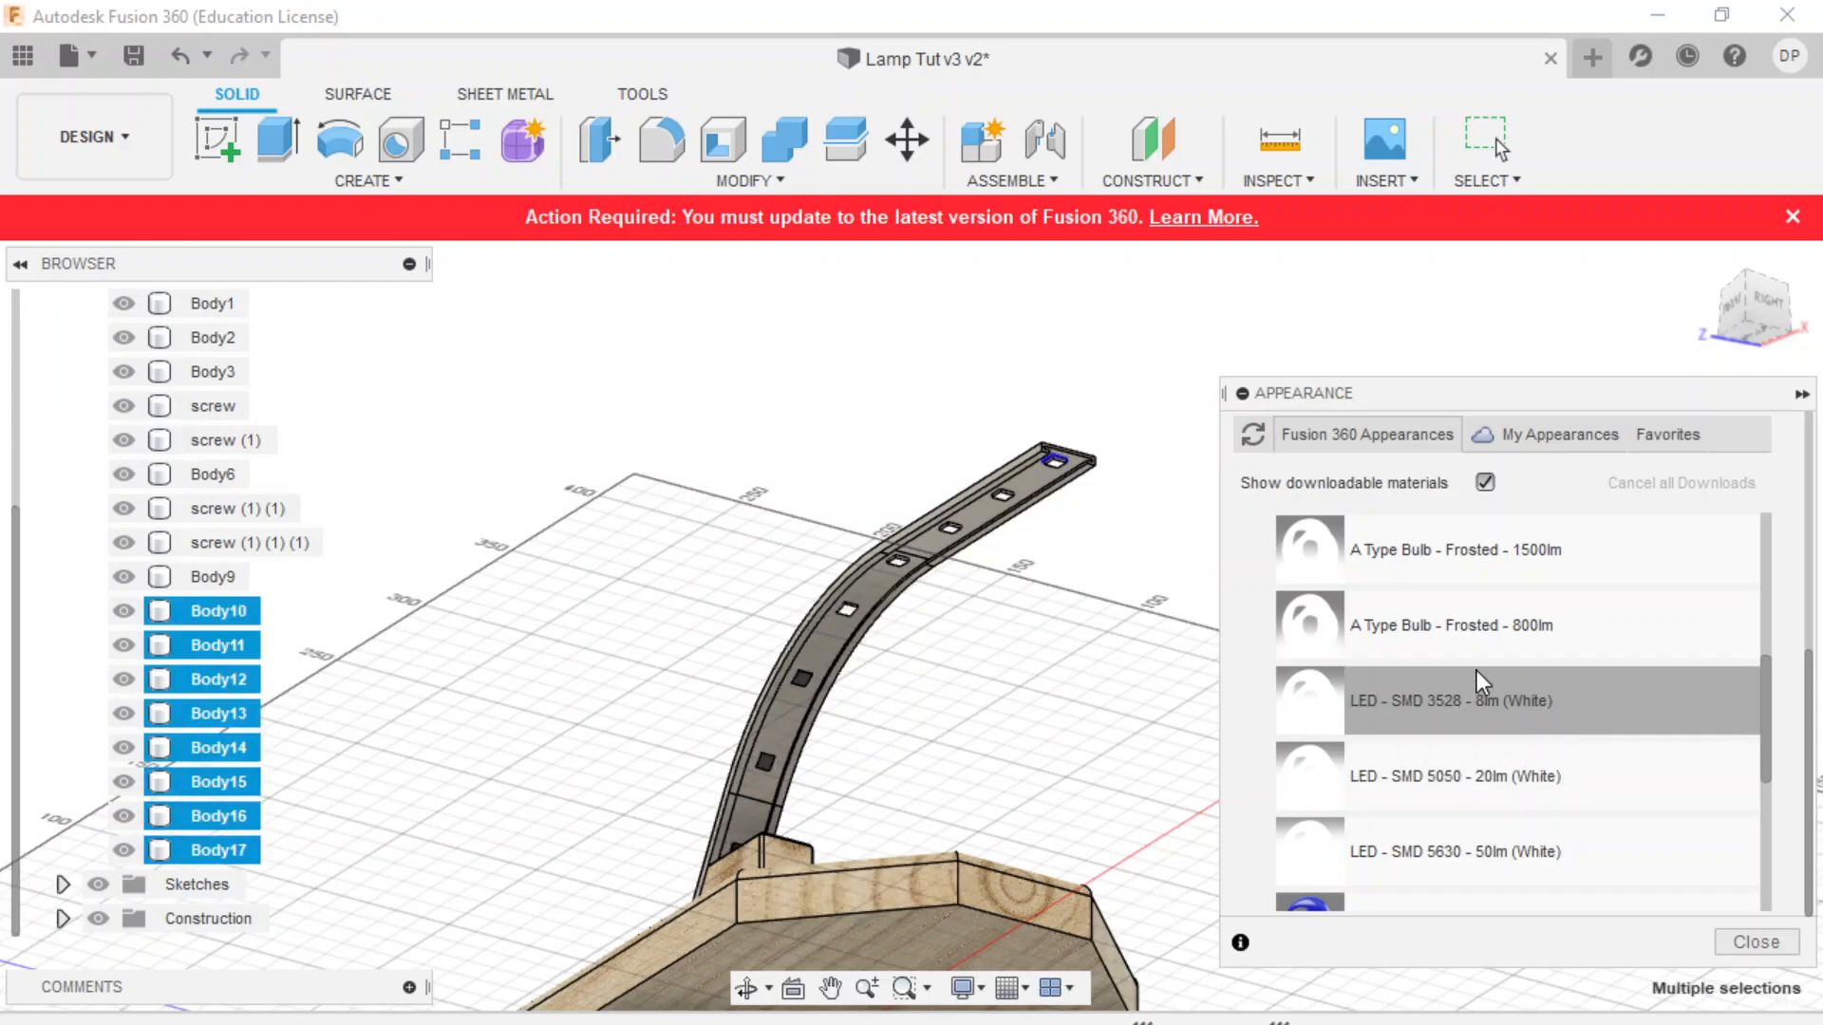
{"action": "left_click_drag", "start_coordinate": [1518, 727], "coordinate": [221, 617]}
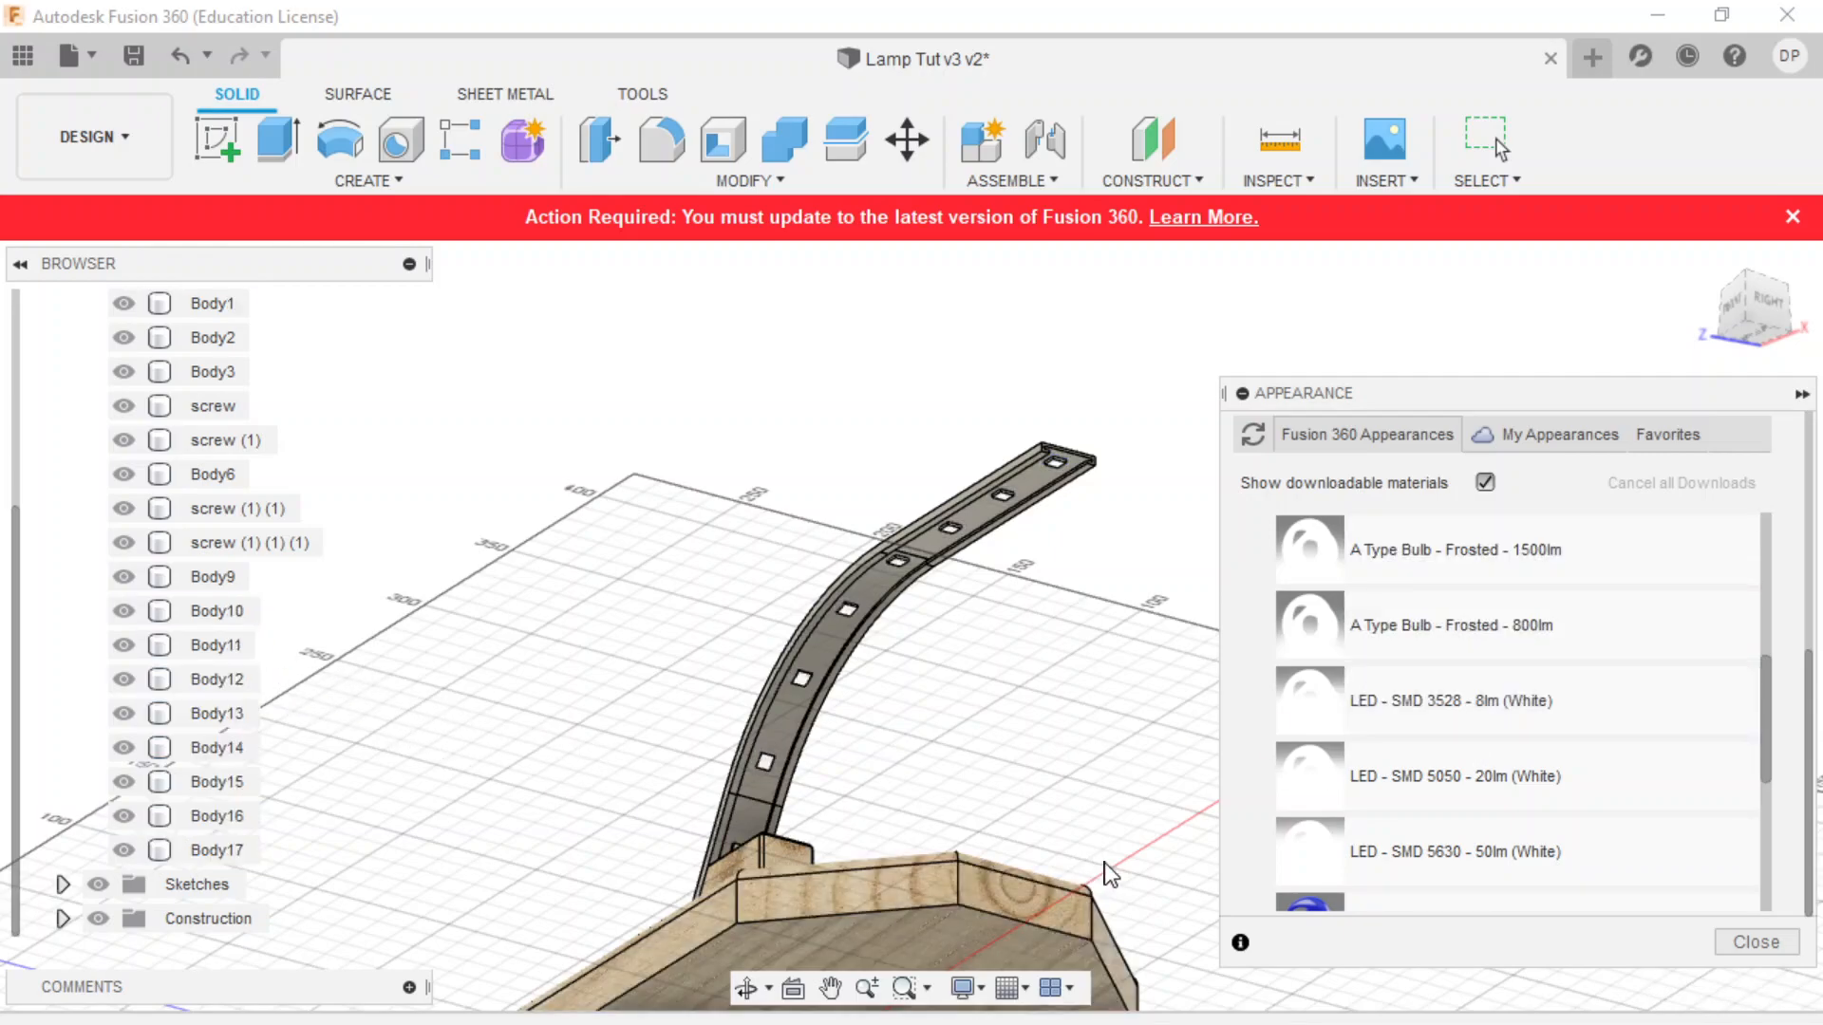
- Save the design as a new version and switch to the Render workspace
{"action": "left_click", "coordinate": [112, 138]}
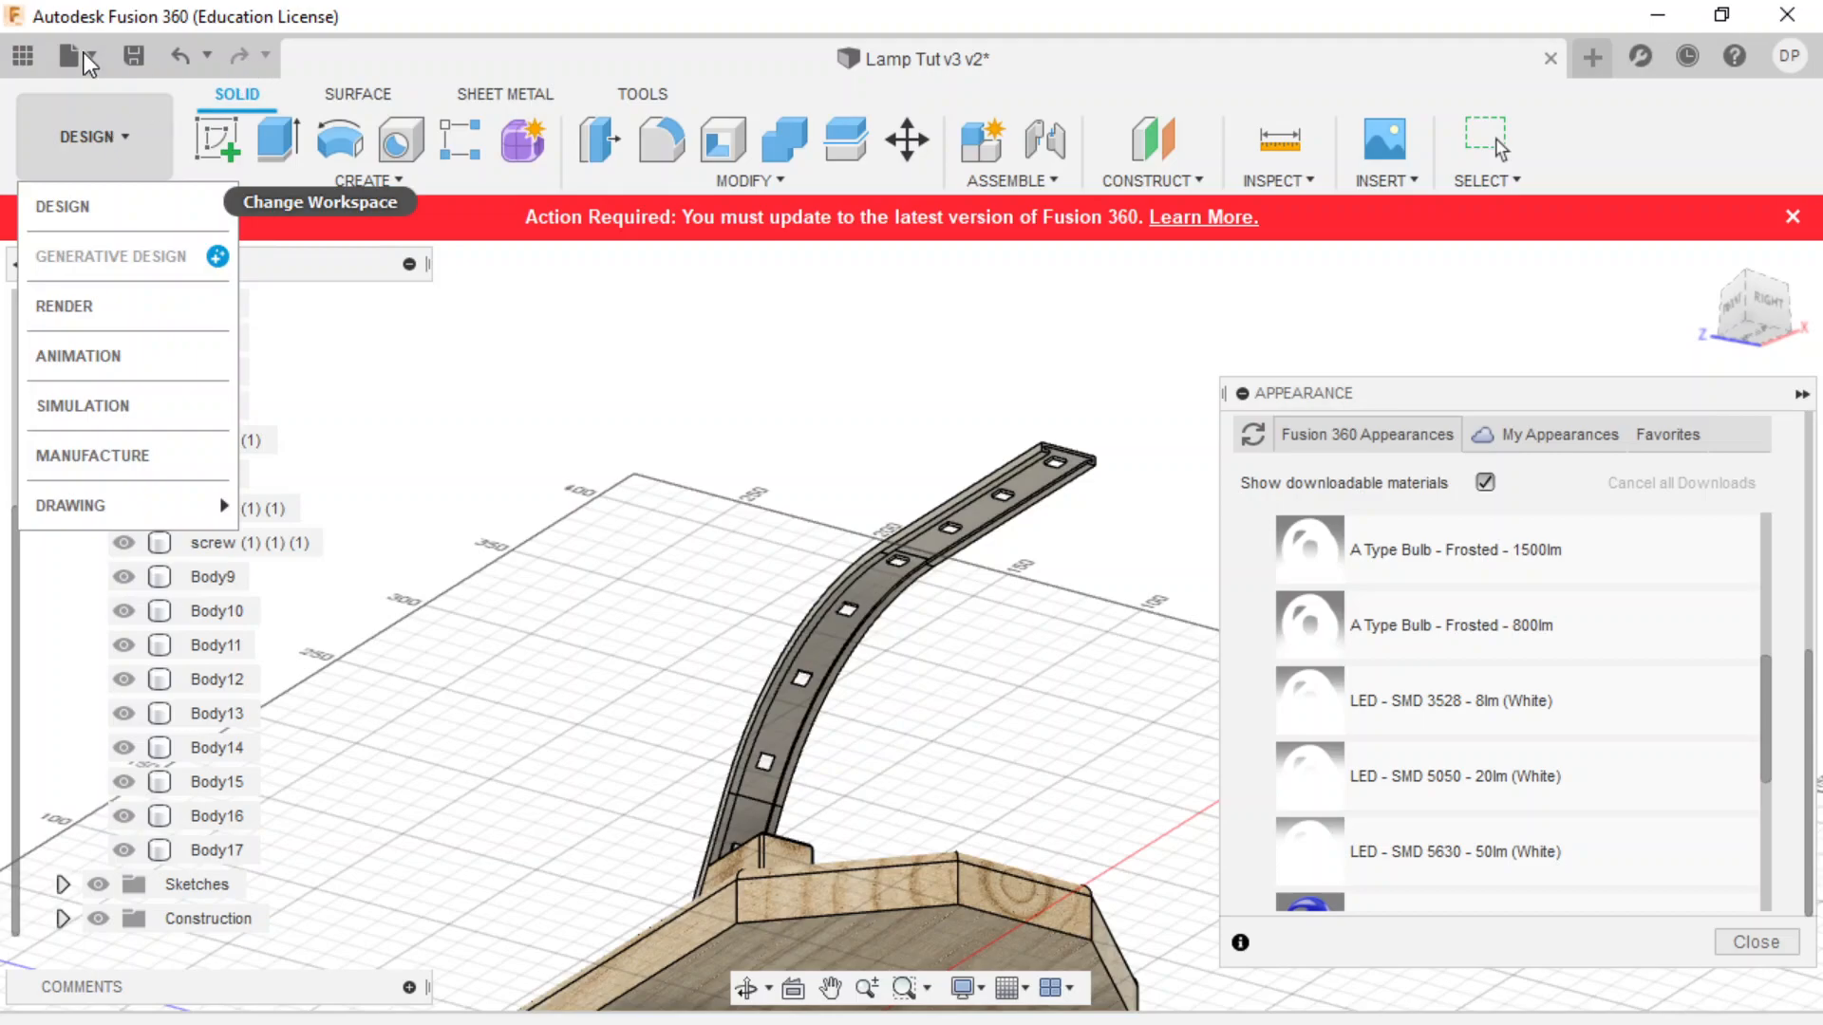
{"action": "left_click", "coordinate": [133, 57]}
{"action": "left_click", "coordinate": [954, 610]}
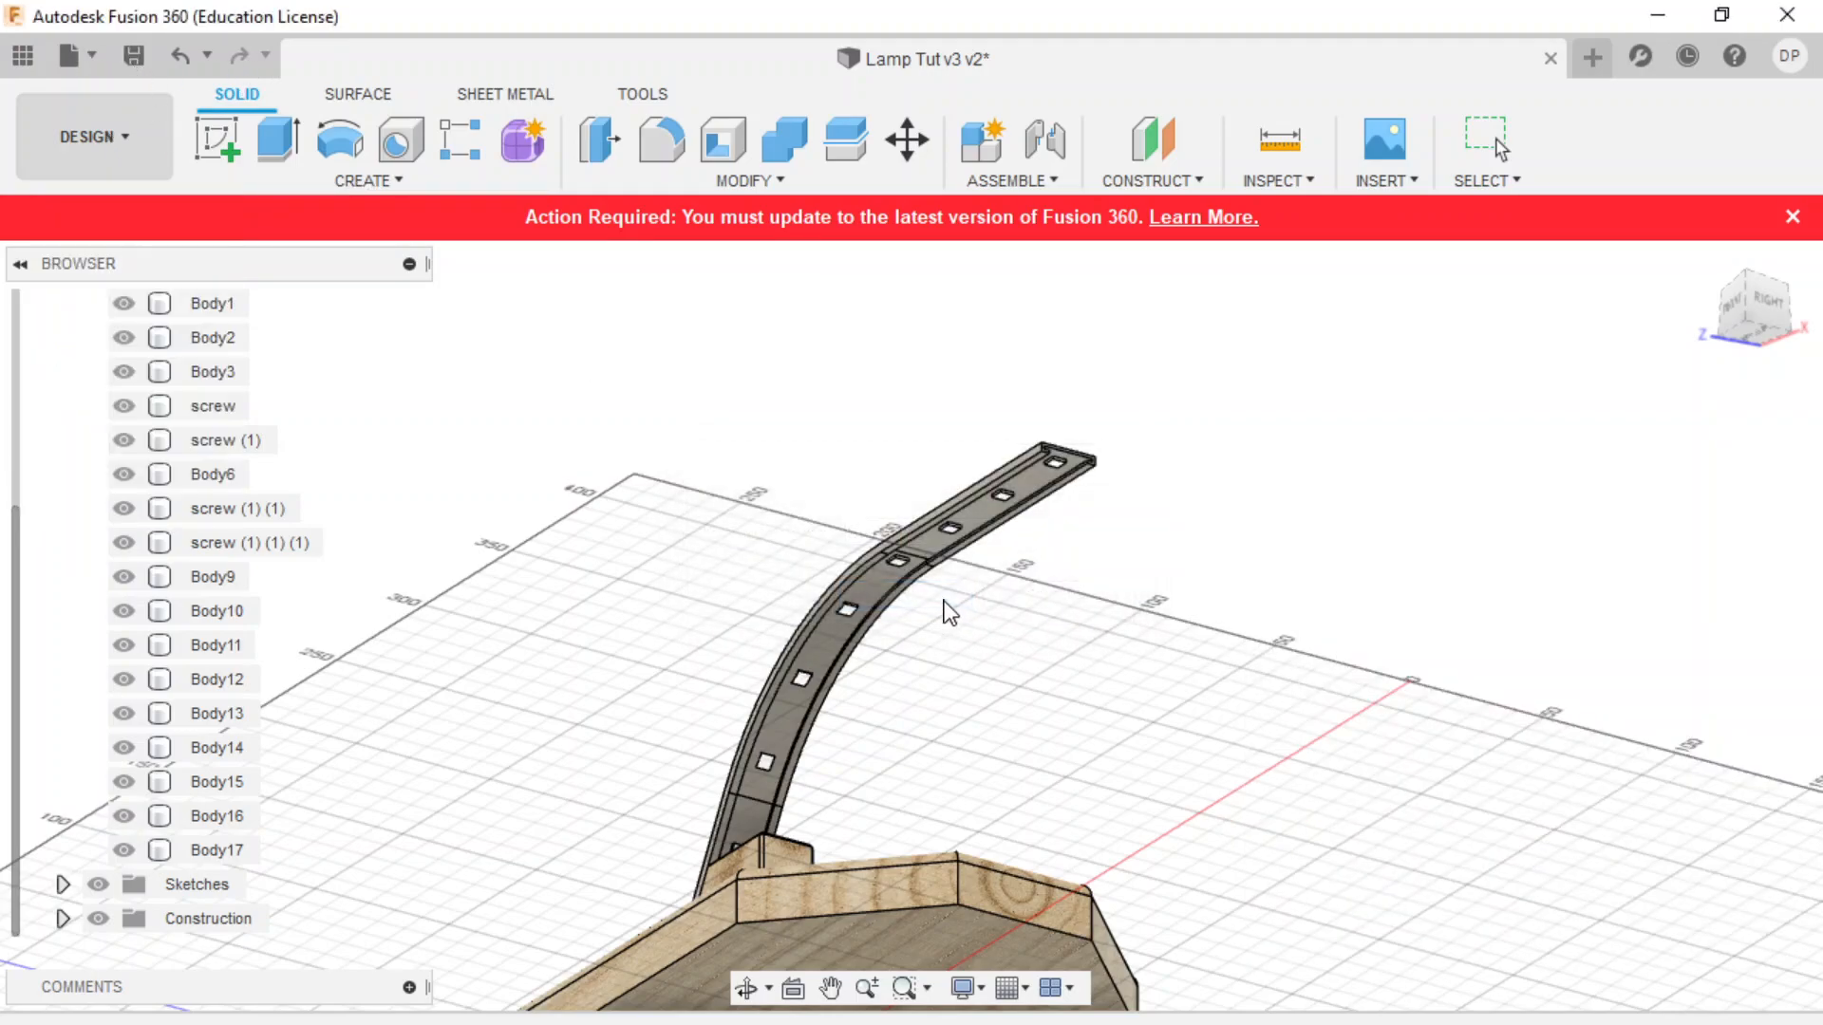
{"action": "left_click", "coordinate": [91, 139]}
{"action": "left_click", "coordinate": [66, 307]}
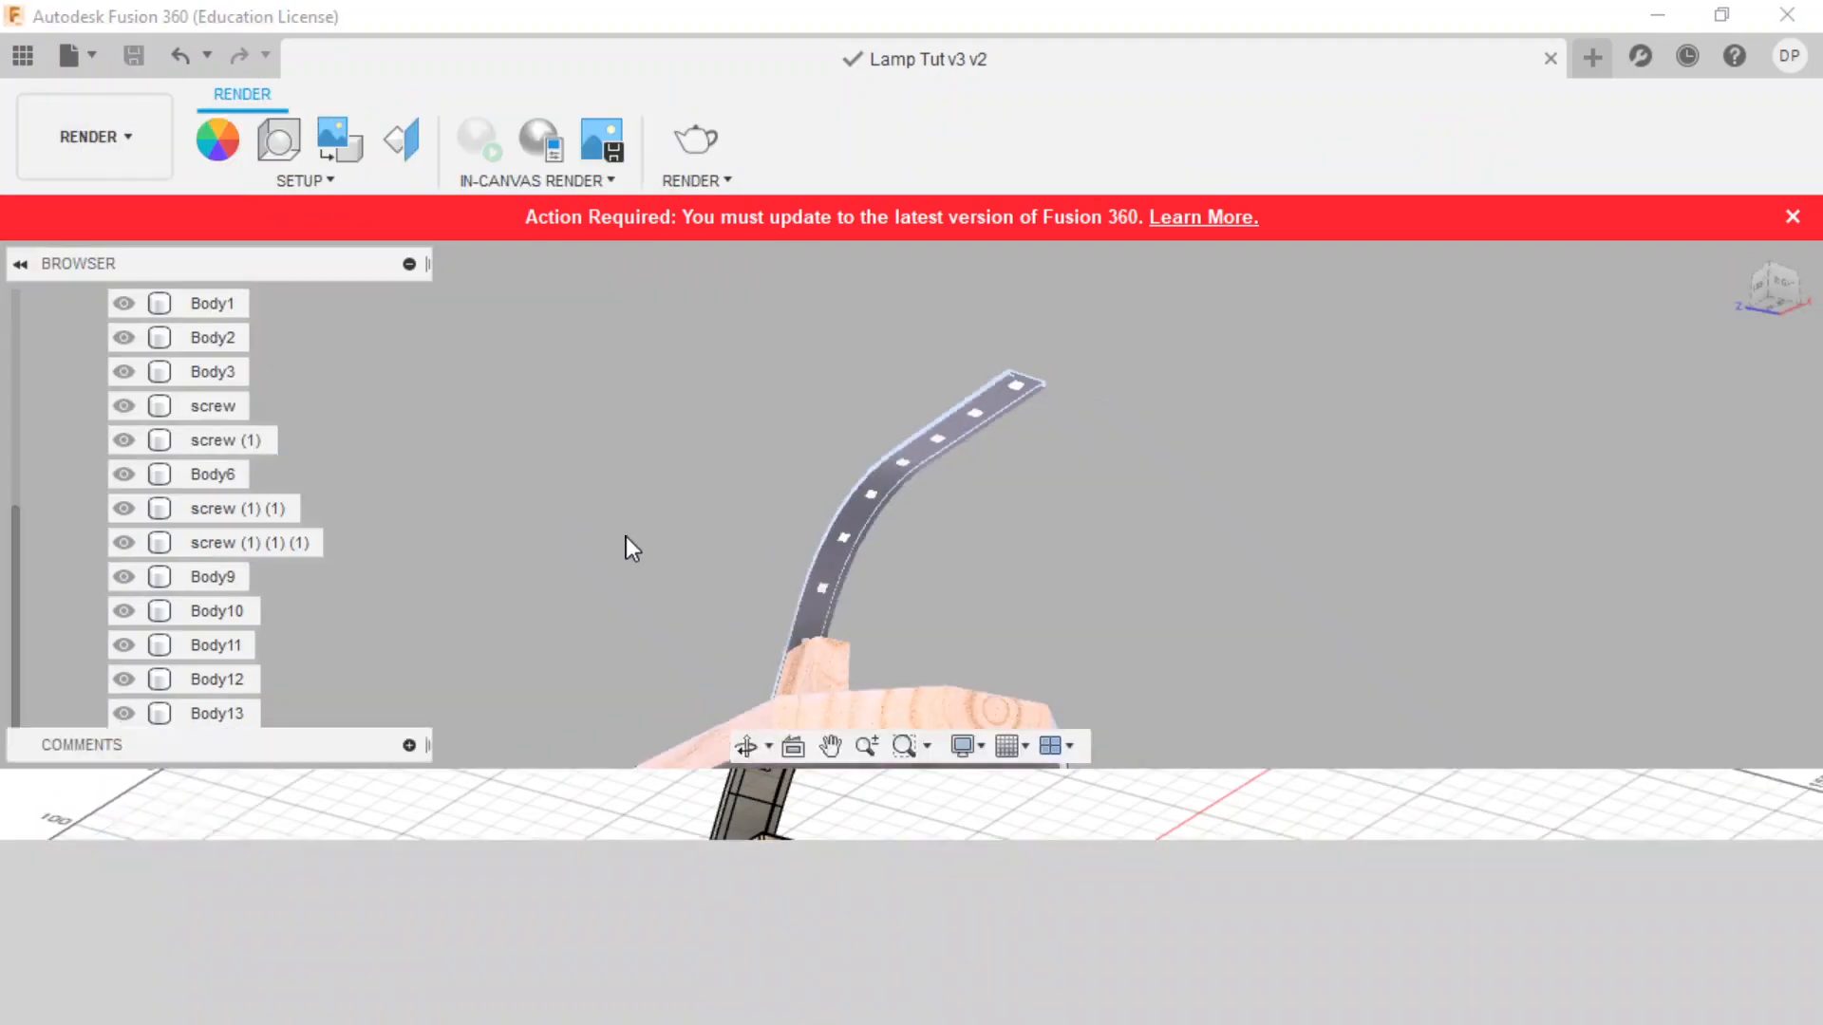
- Start a local rendering of the lamp from a slightly raised view showing the wooden base and lit arm
{"action": "middle_click_drag", "start_coordinate": [1216, 557], "coordinate": [1054, 664], "text": "shift"}
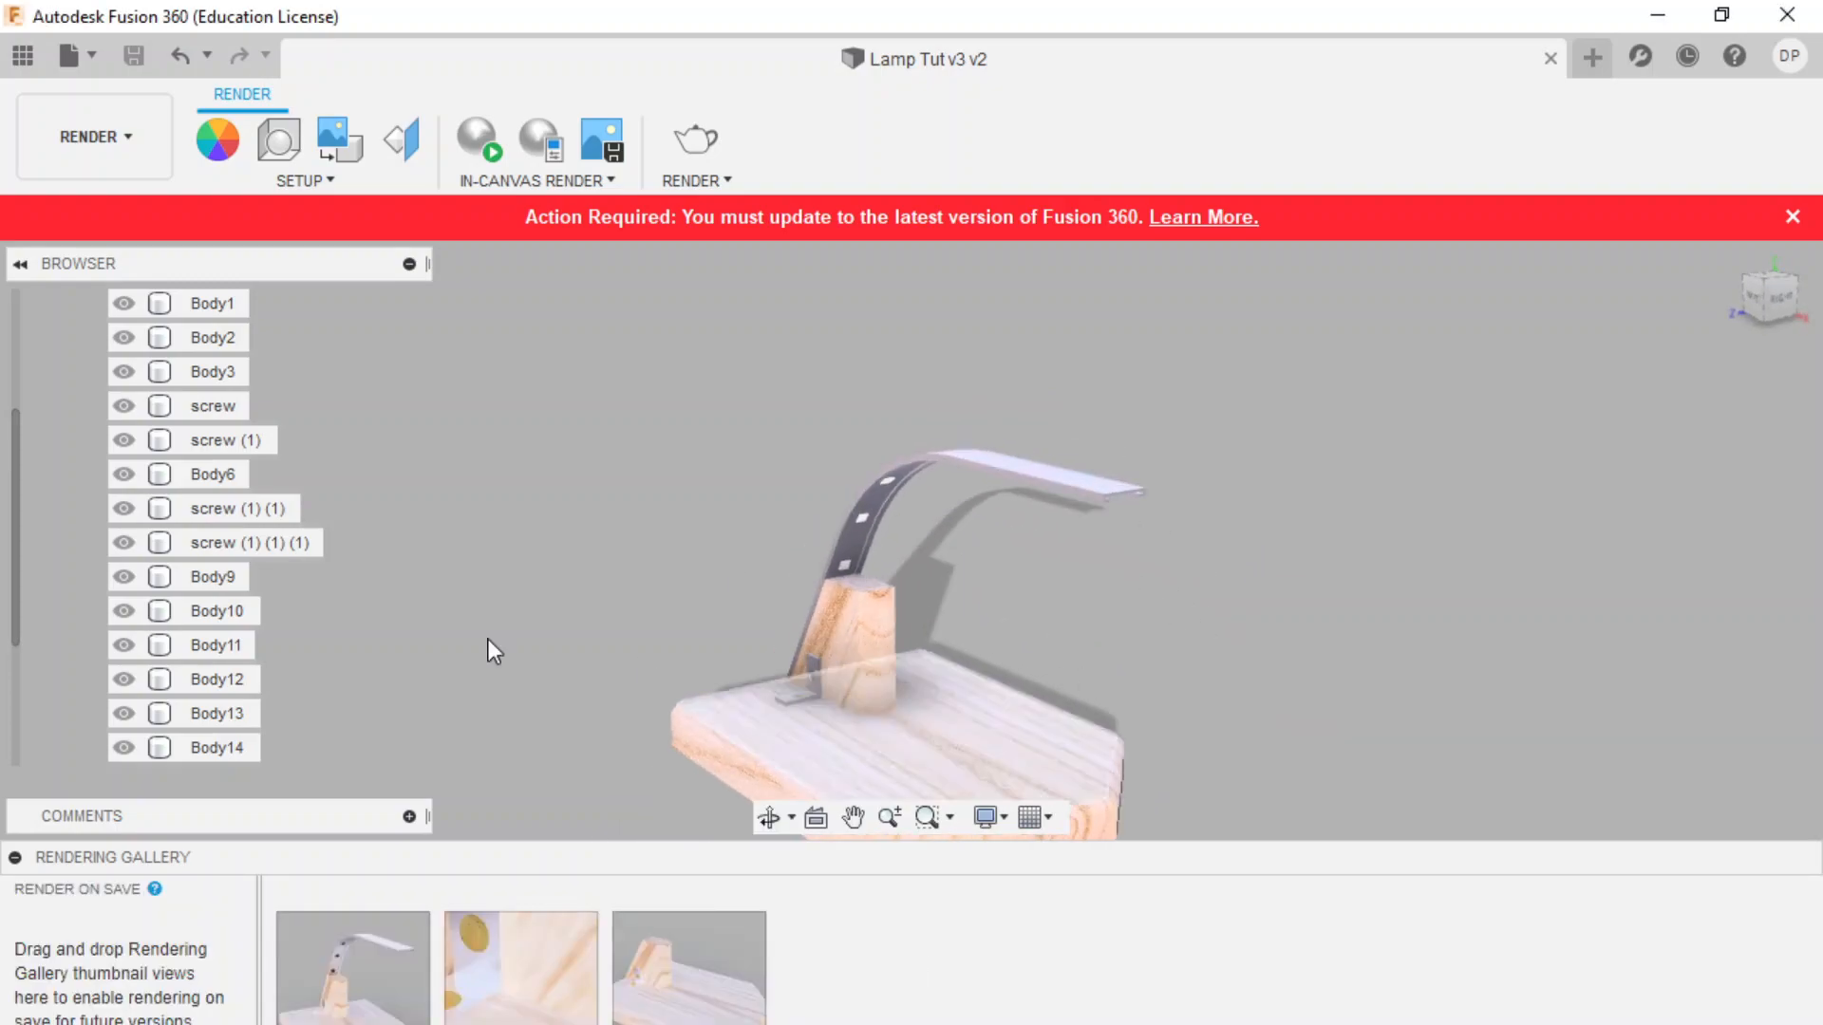
{"action": "left_click", "coordinate": [681, 155]}
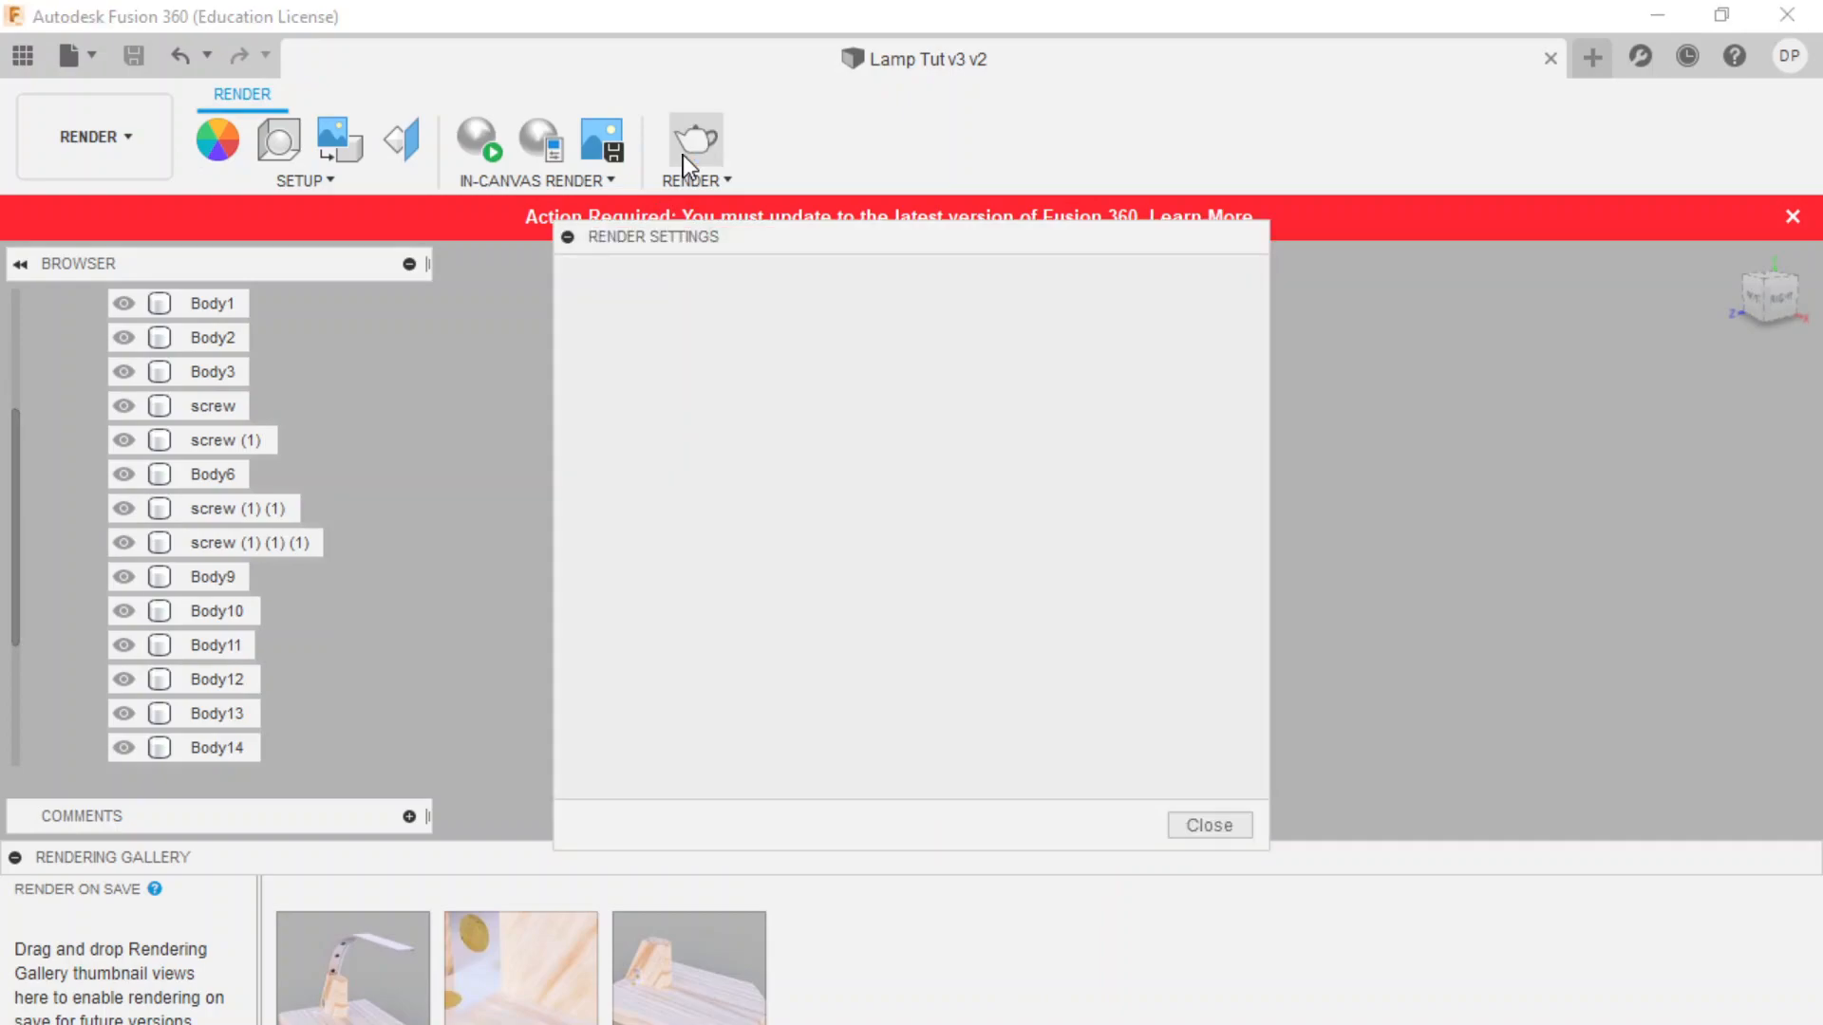
{"action": "left_click", "coordinate": [1170, 802]}
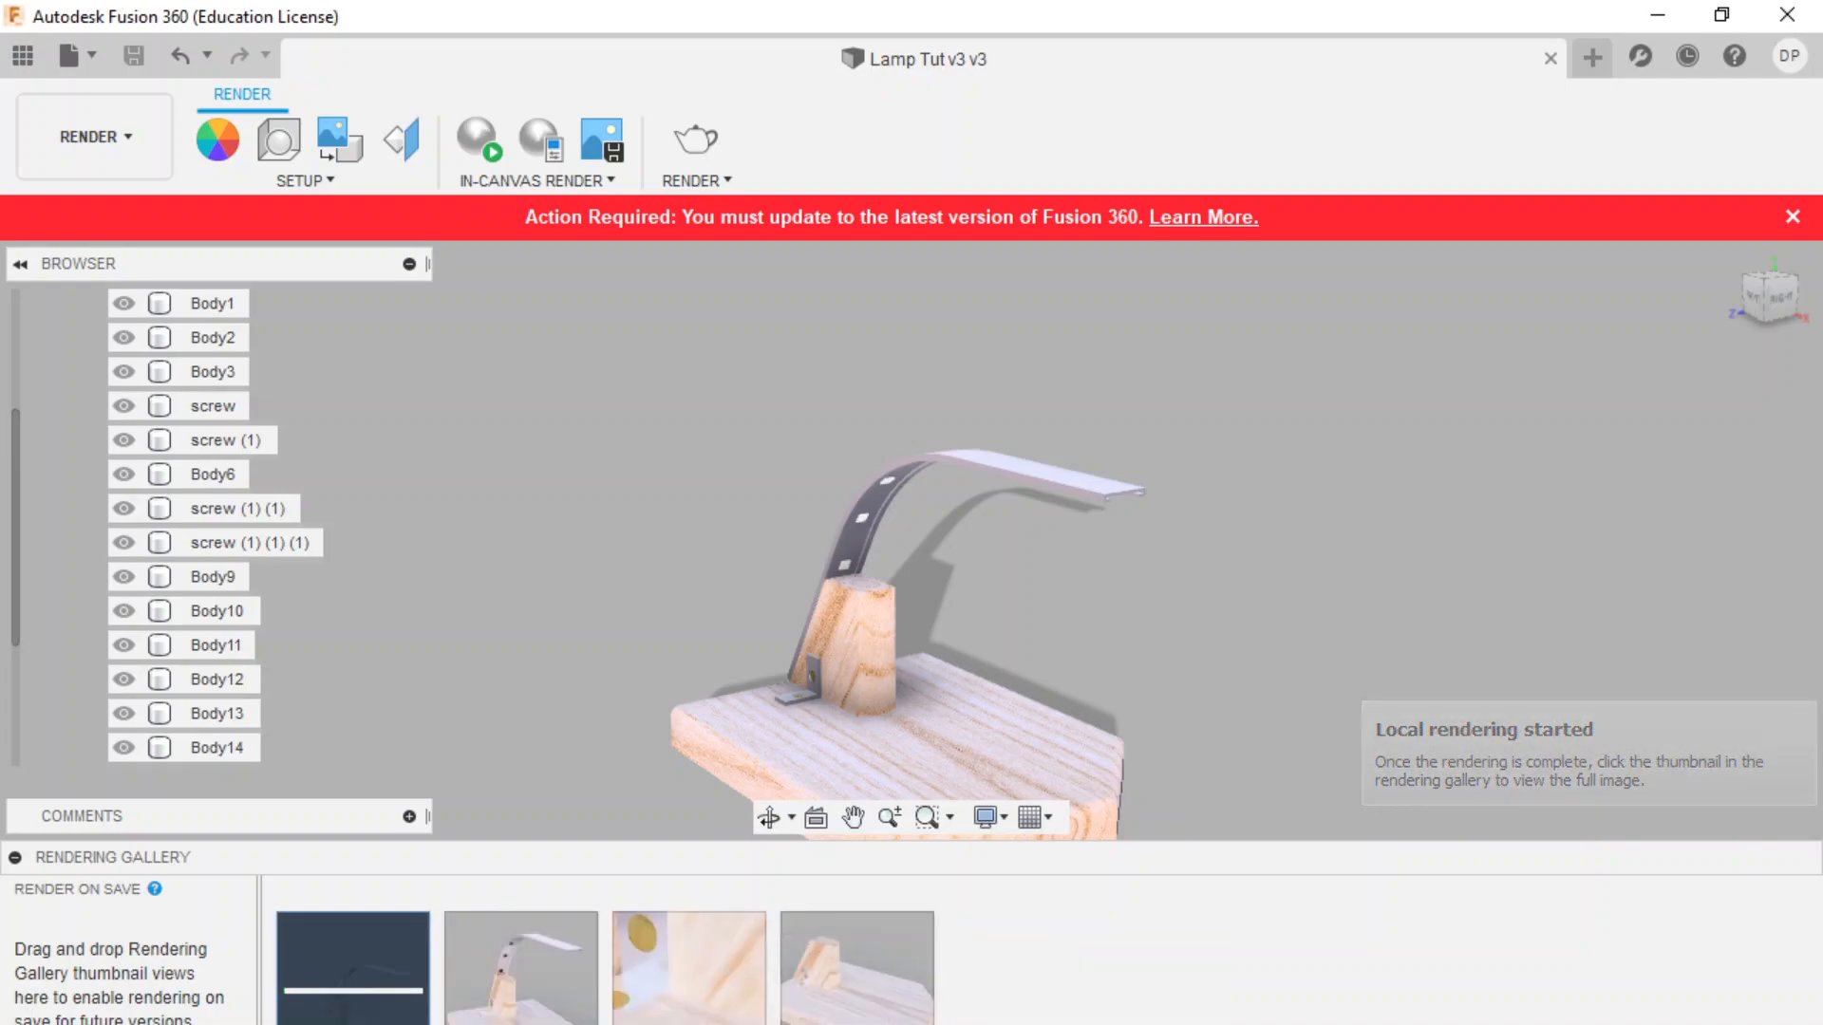
{"action": "left_click", "coordinate": [522, 1024]}
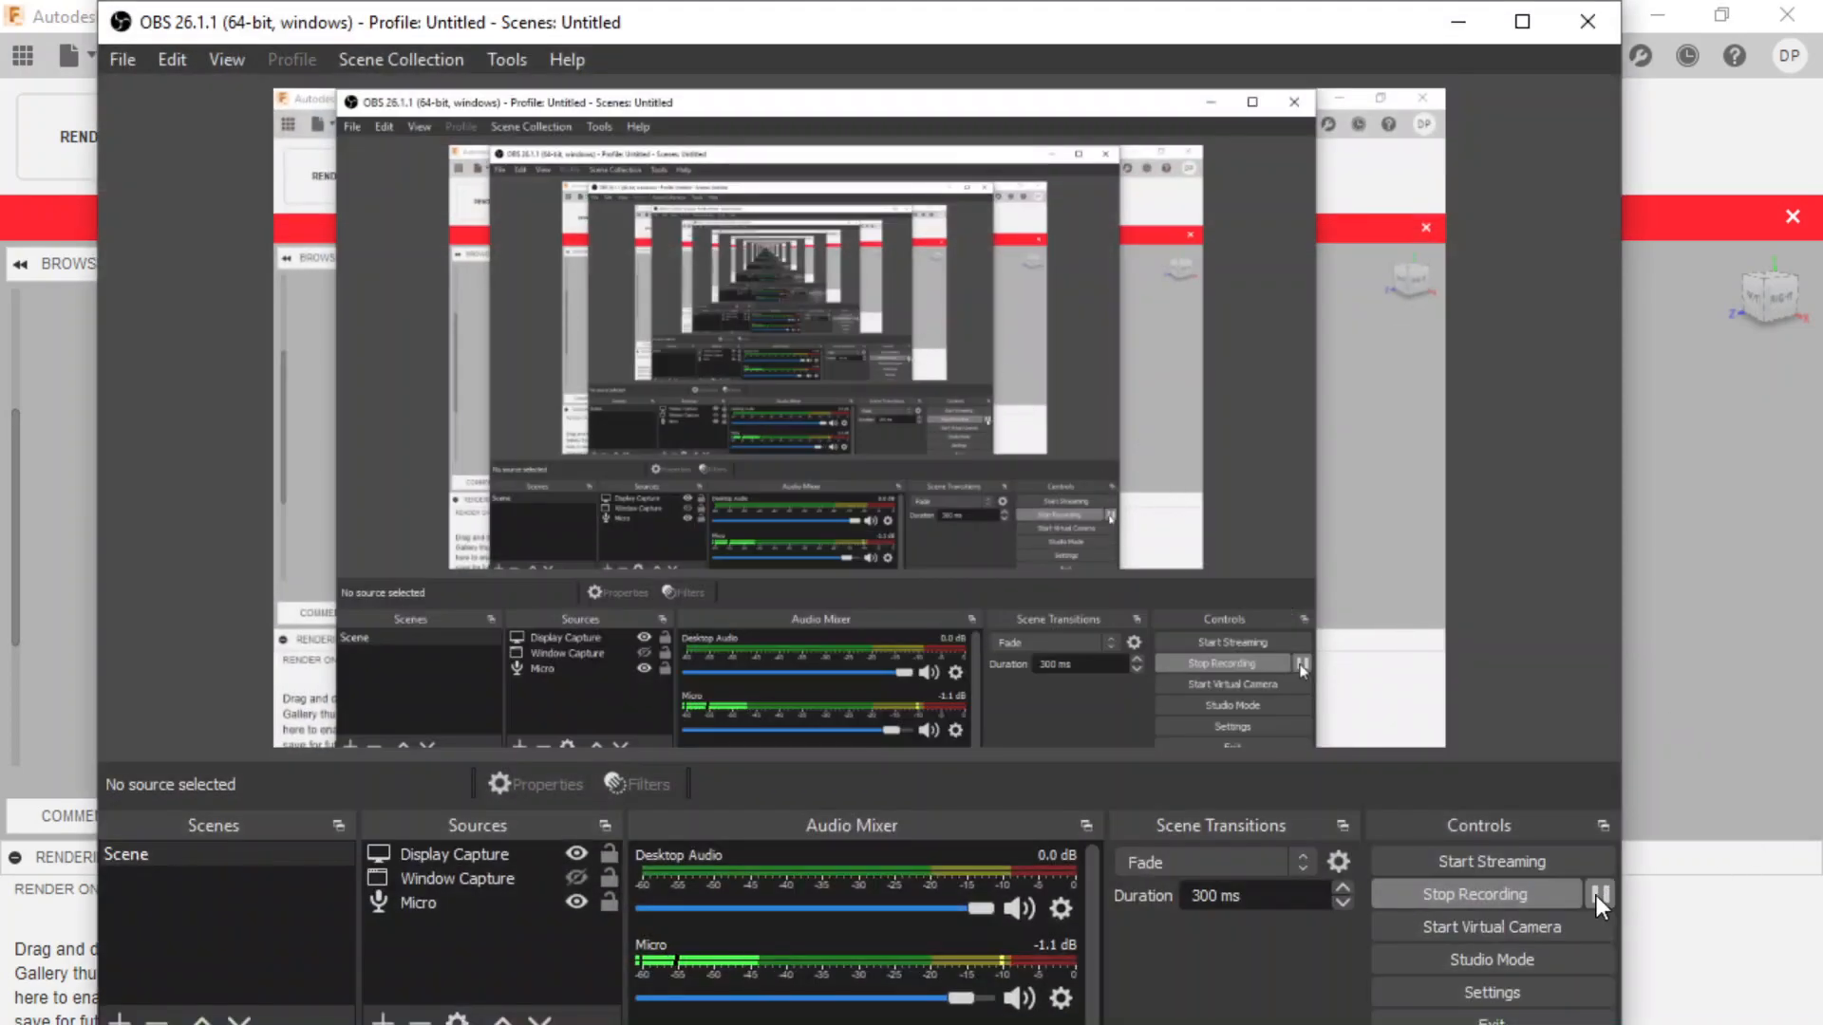
{"action": "left_click", "coordinate": [1458, 21]}
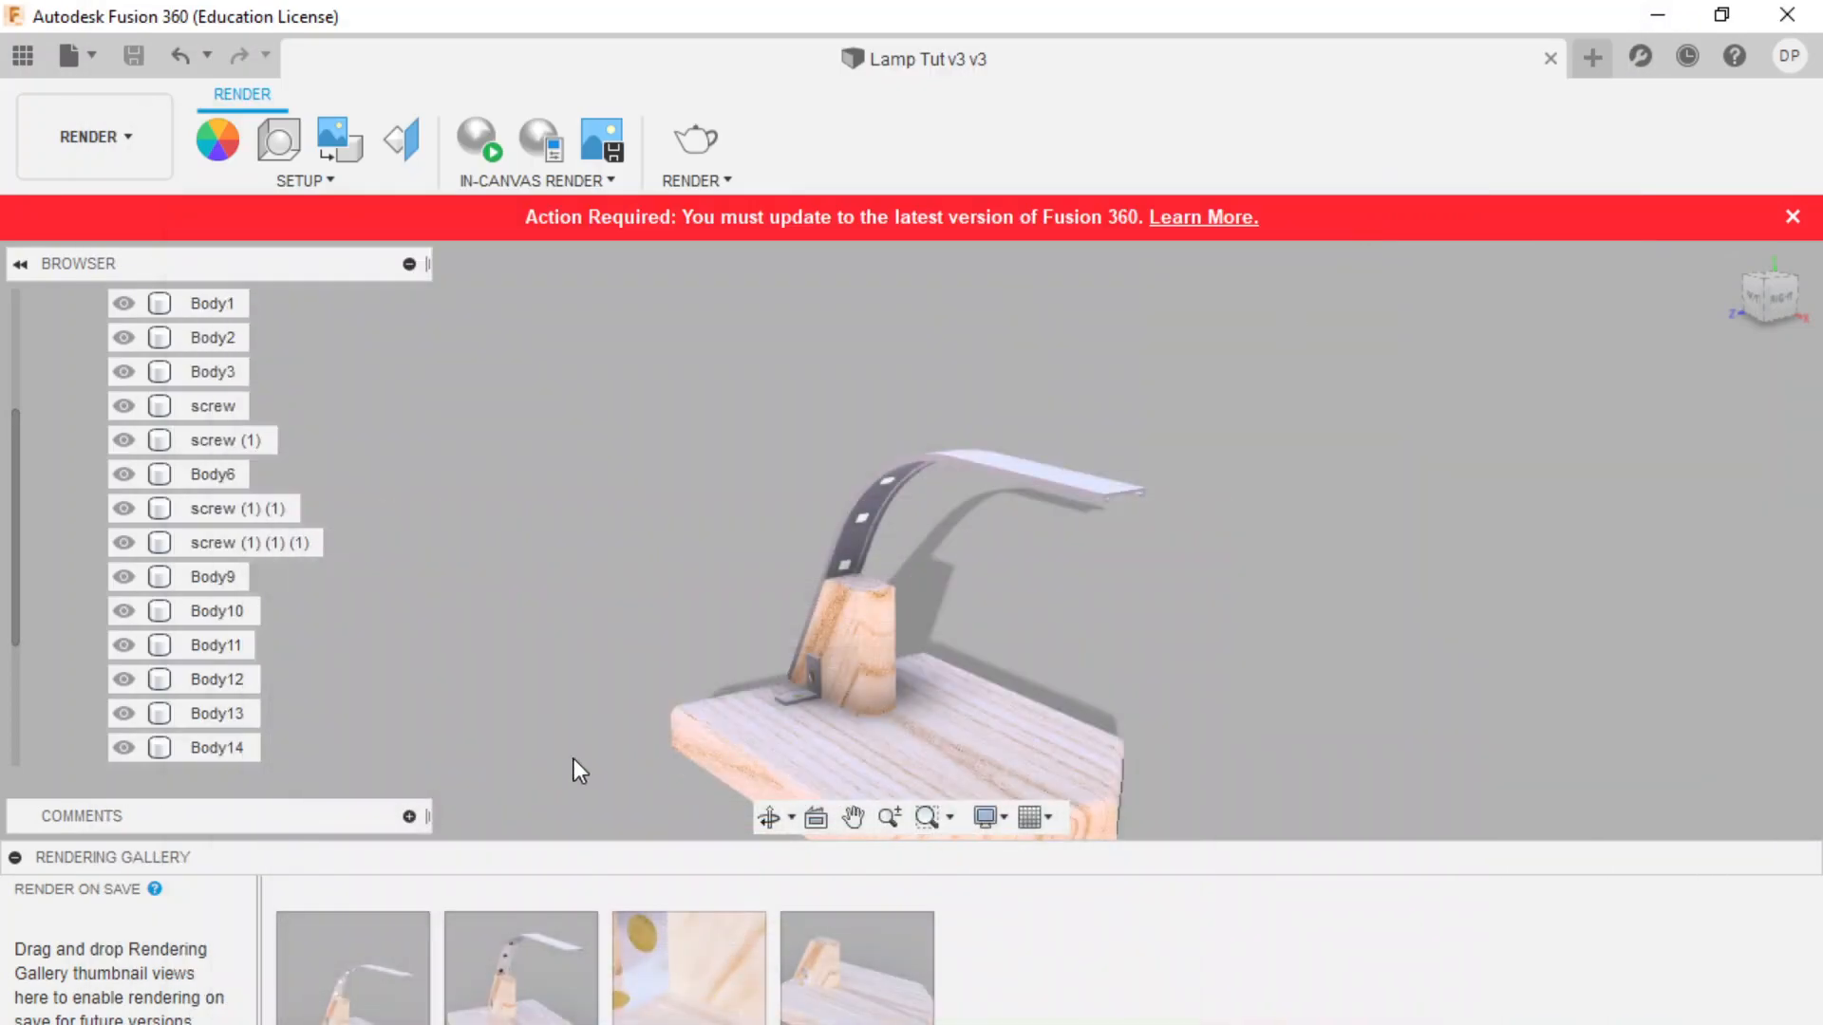
- Examine the newest lamp rendering in the rendering gallery, close it and return to the Design workspace
{"action": "left_click", "coordinate": [386, 959]}
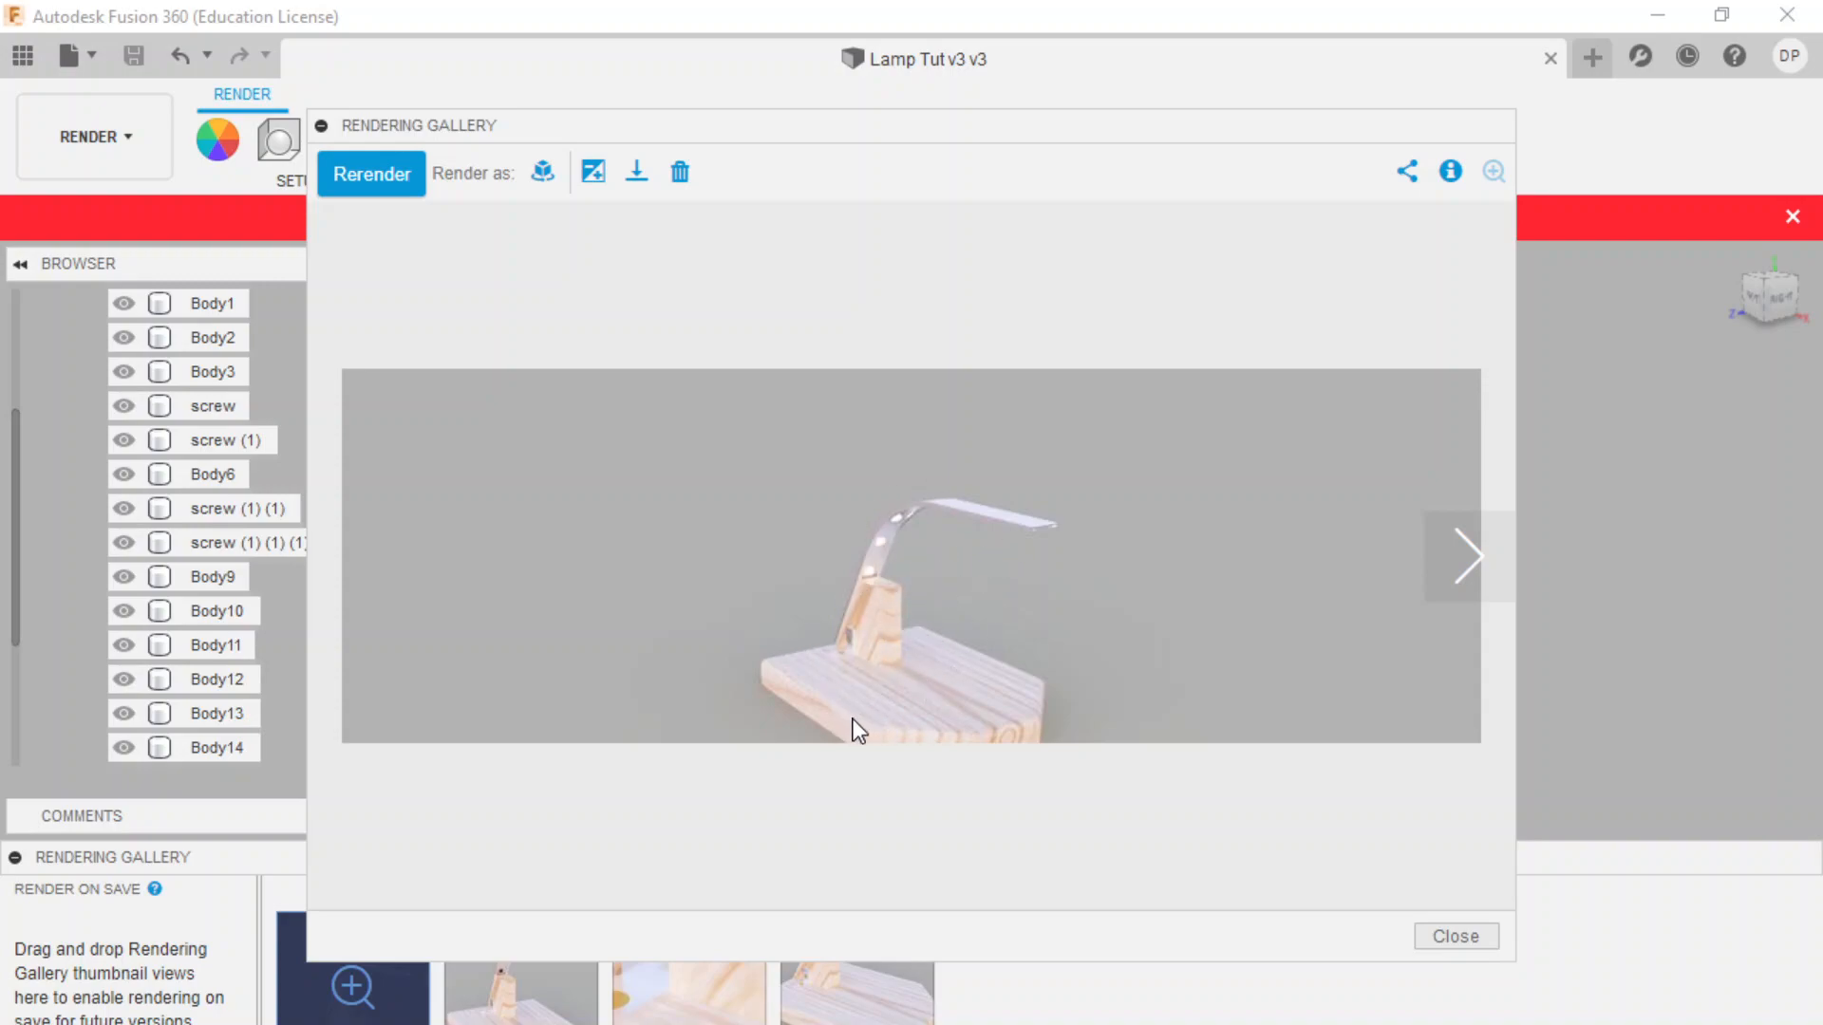
{"action": "left_click", "coordinate": [1472, 936]}
{"action": "left_click", "coordinate": [133, 142]}
{"action": "left_click", "coordinate": [93, 205]}
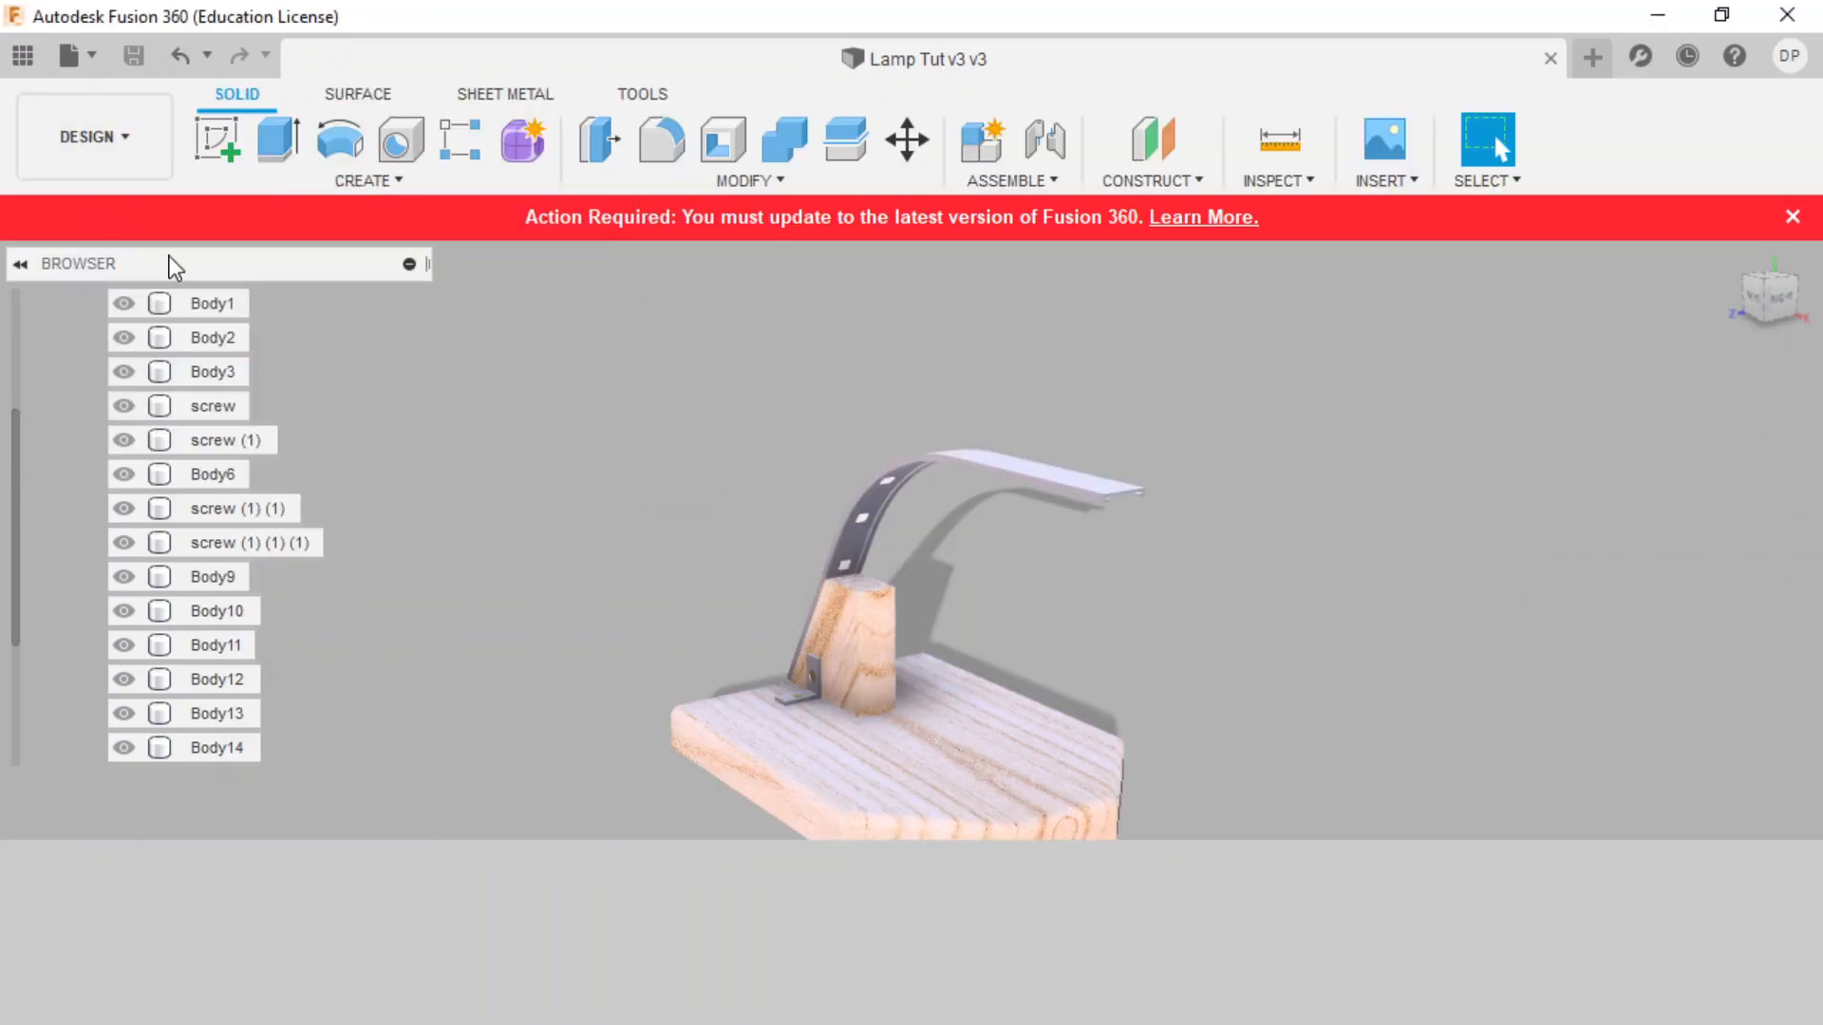
{"action": "scroll", "coordinate": [985, 721], "scroll_direction": "up", "scroll_amount": 4}
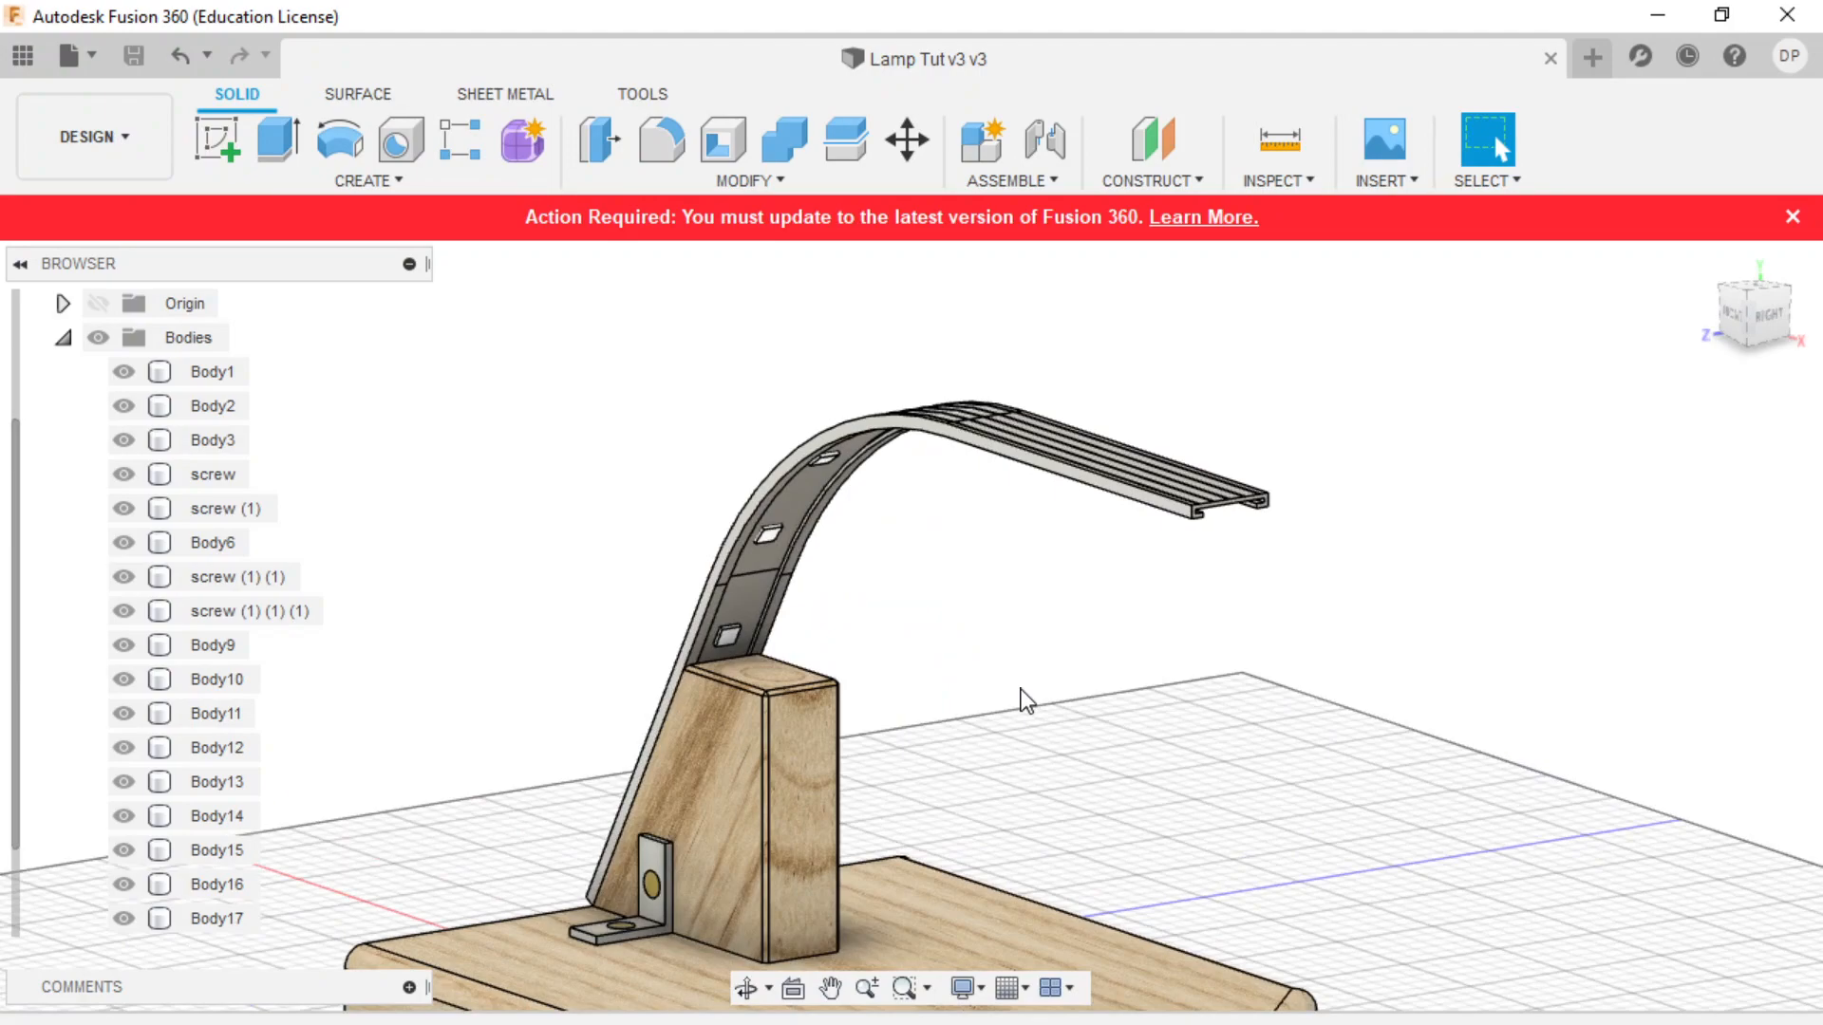
- Start a sketch on the arm's end face and draw a downward-bowed three-point spline between the channel's two upper inner corners
{"action": "left_click", "coordinate": [218, 139]}
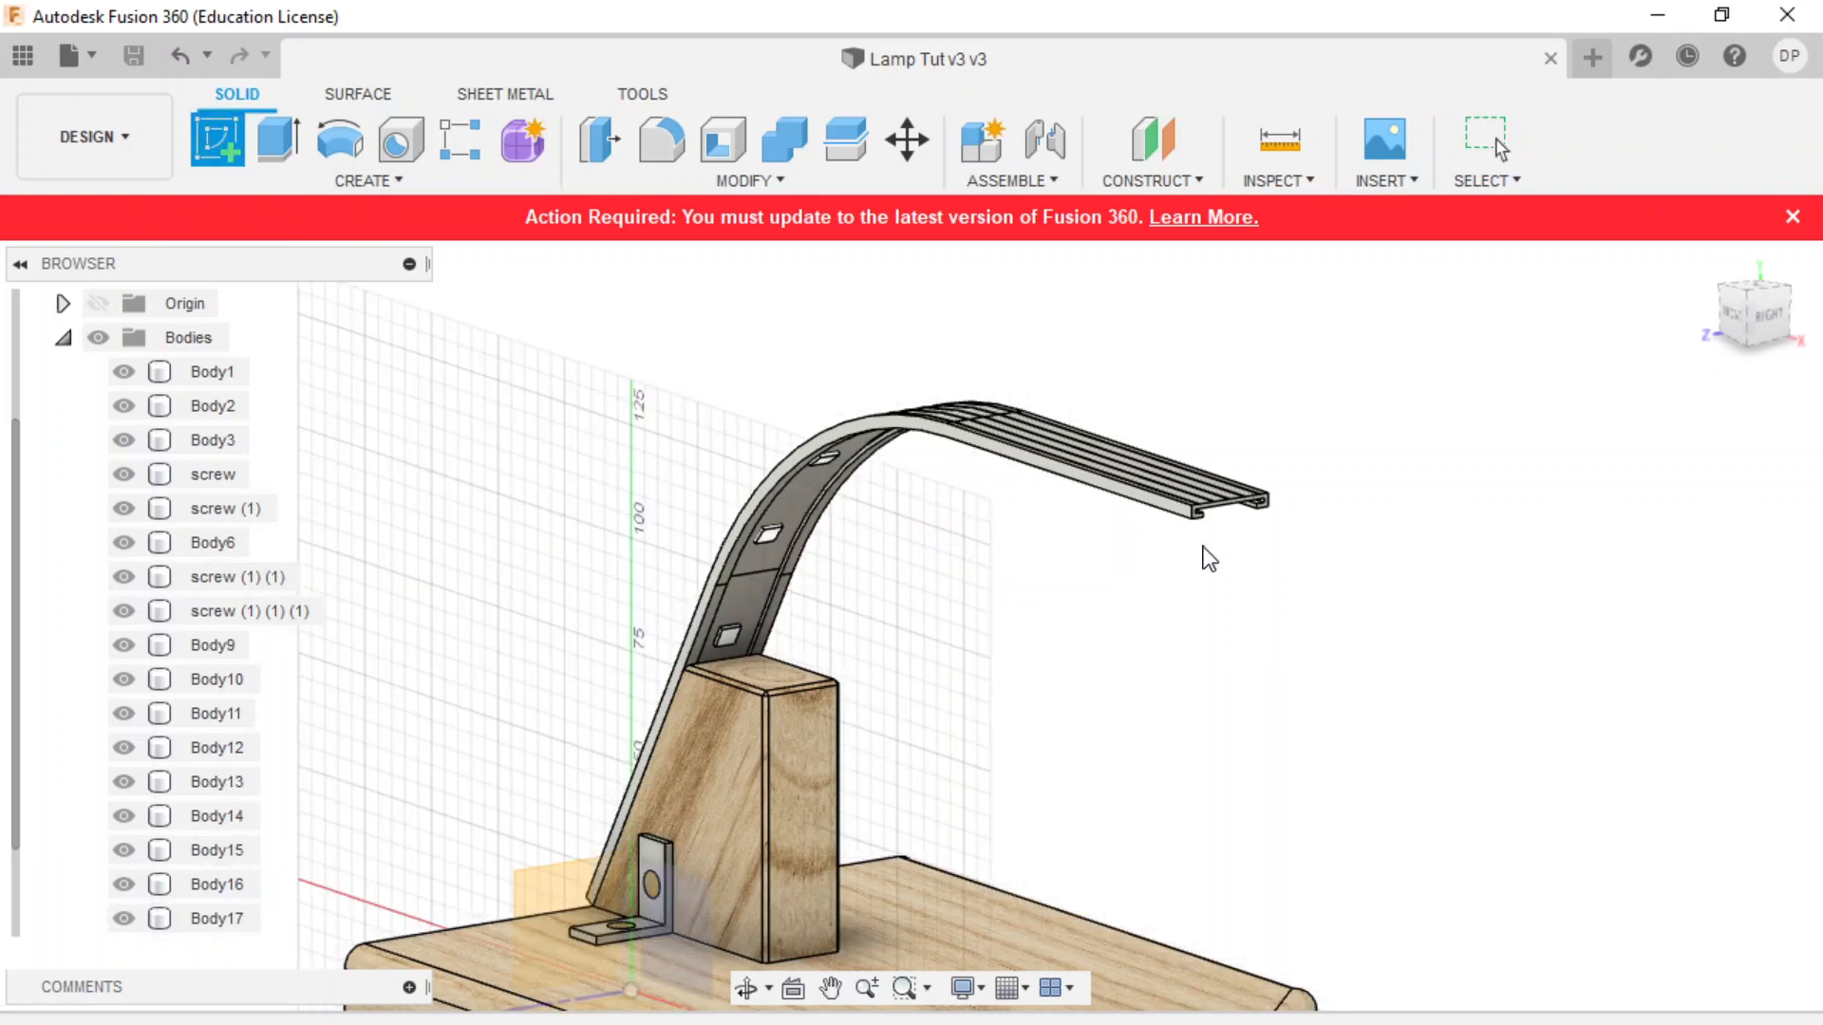
{"action": "scroll", "coordinate": [1204, 558], "scroll_direction": "up", "scroll_amount": 5}
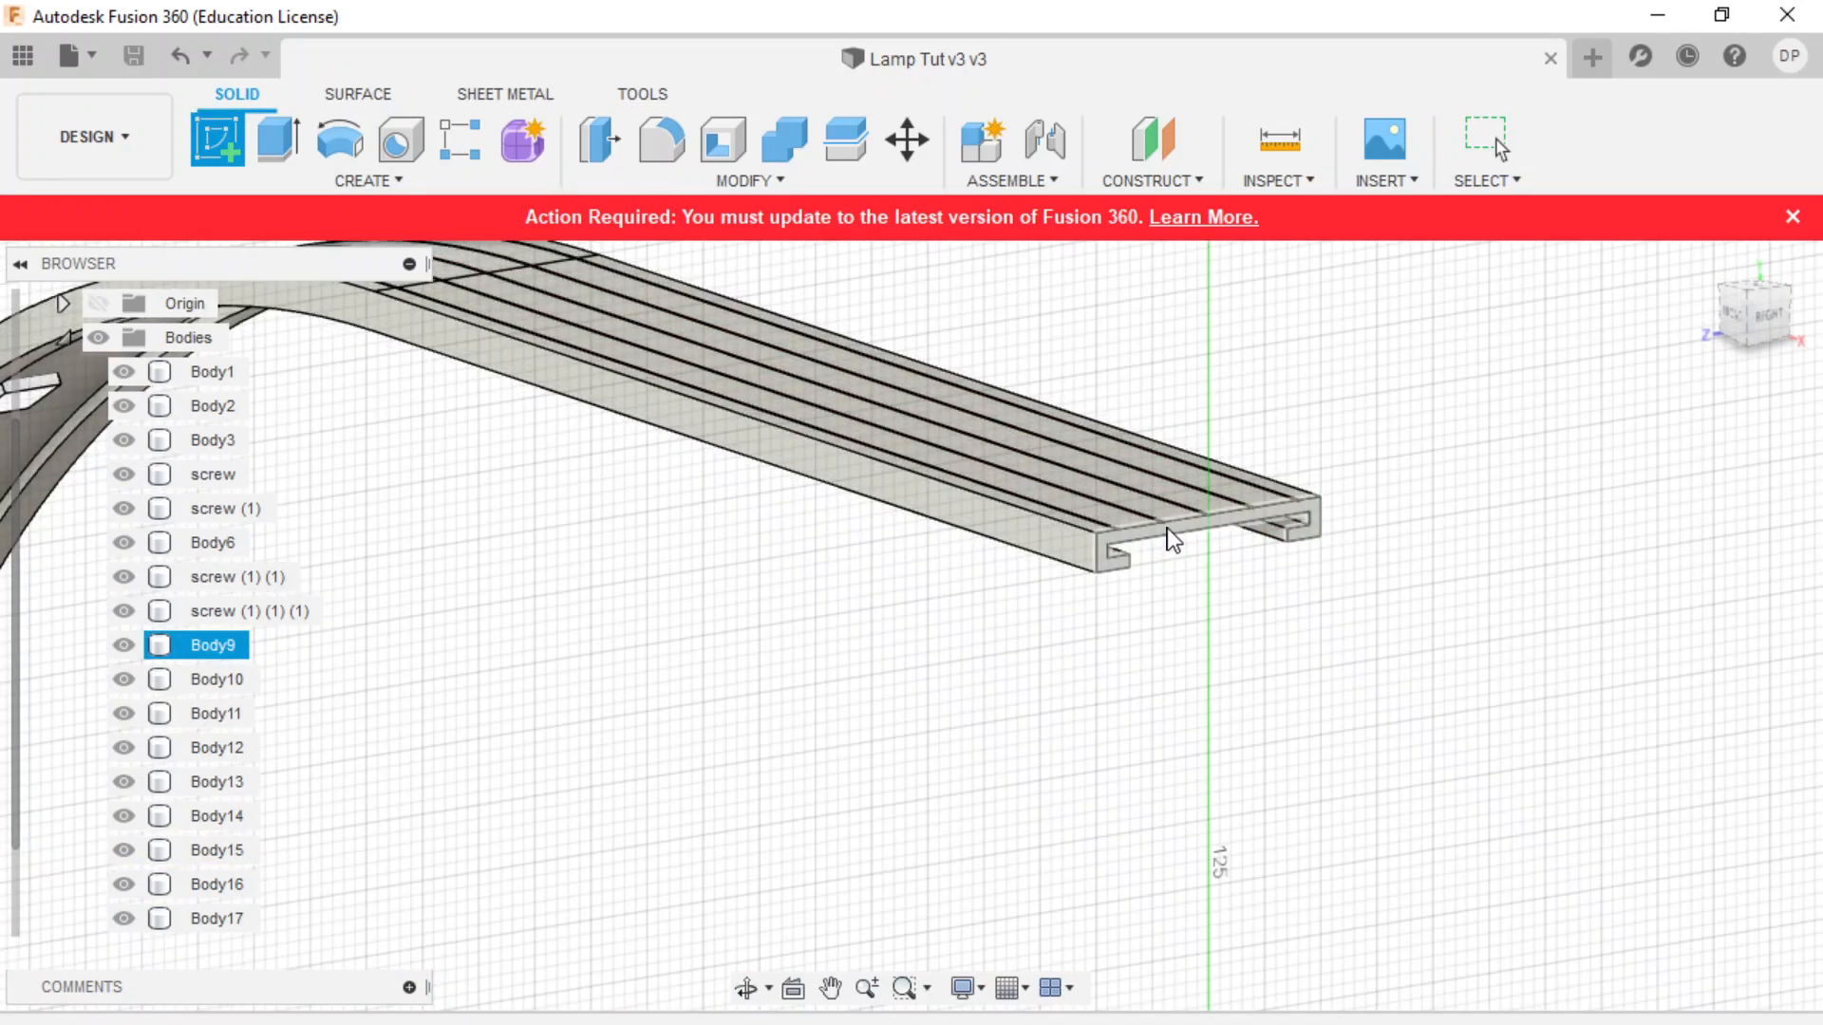
{"action": "left_click", "coordinate": [1168, 532]}
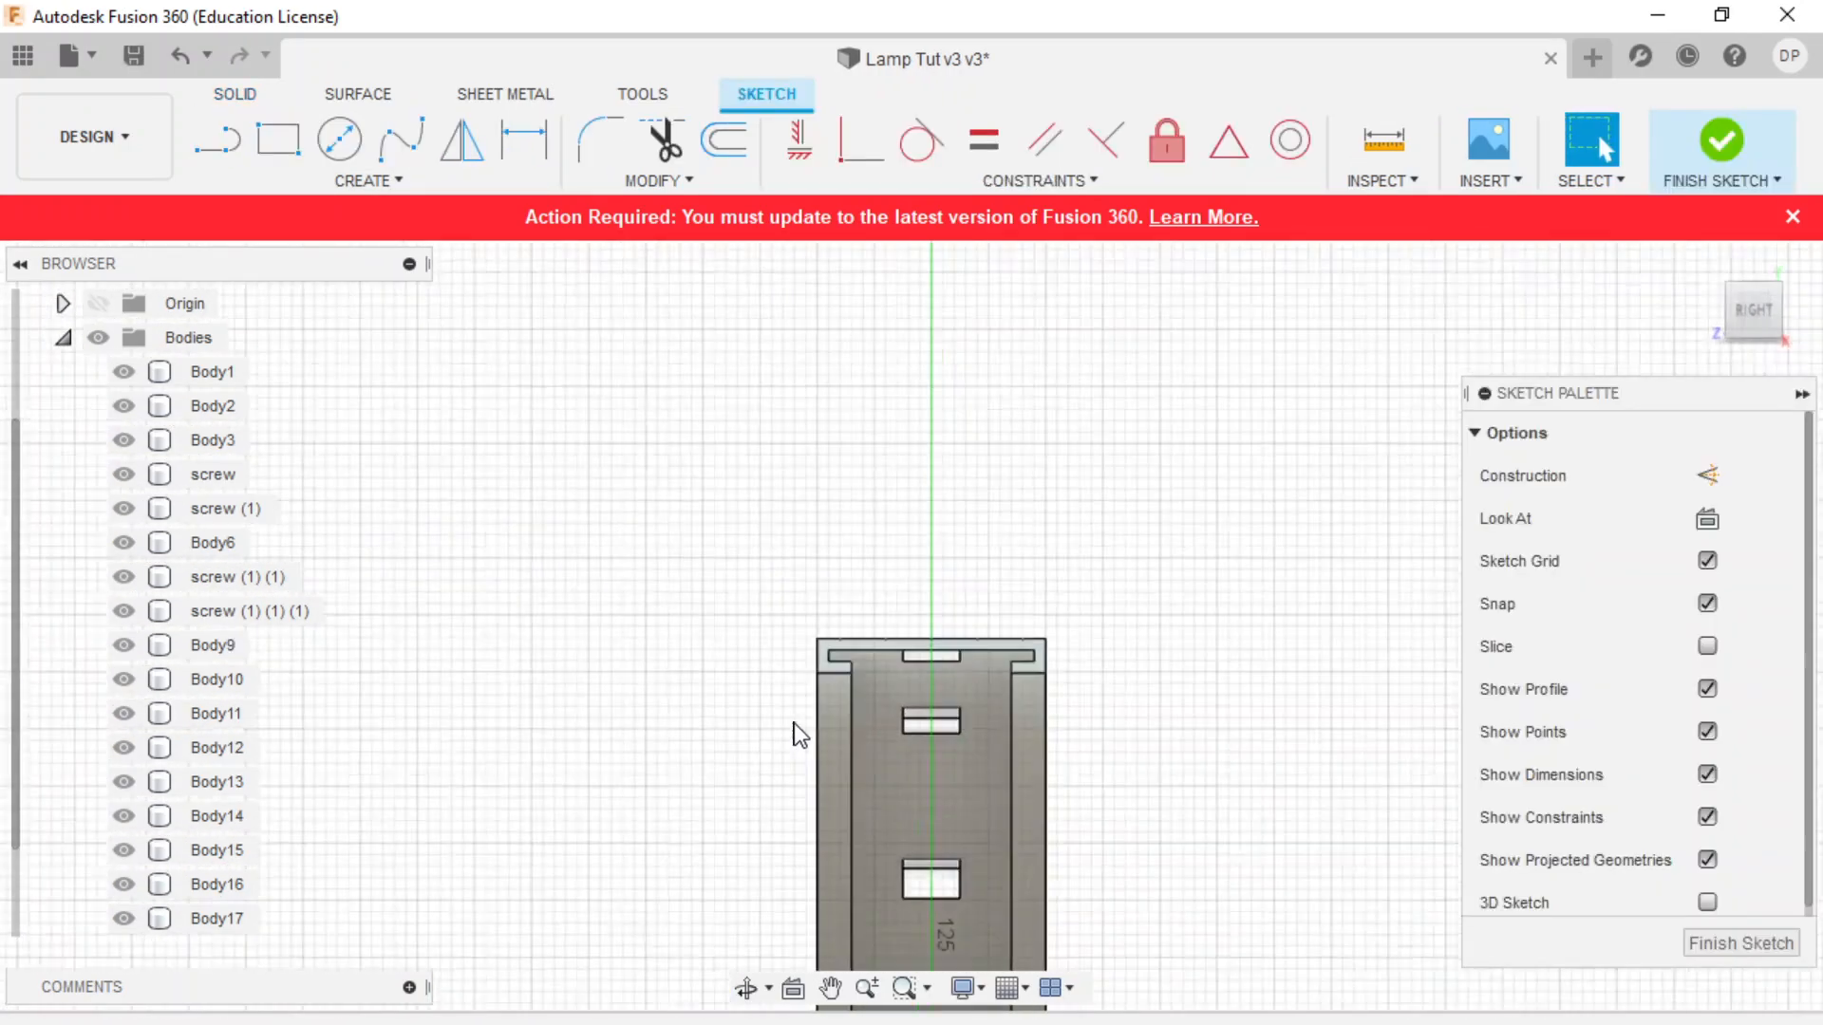
{"action": "left_click", "coordinate": [400, 139]}
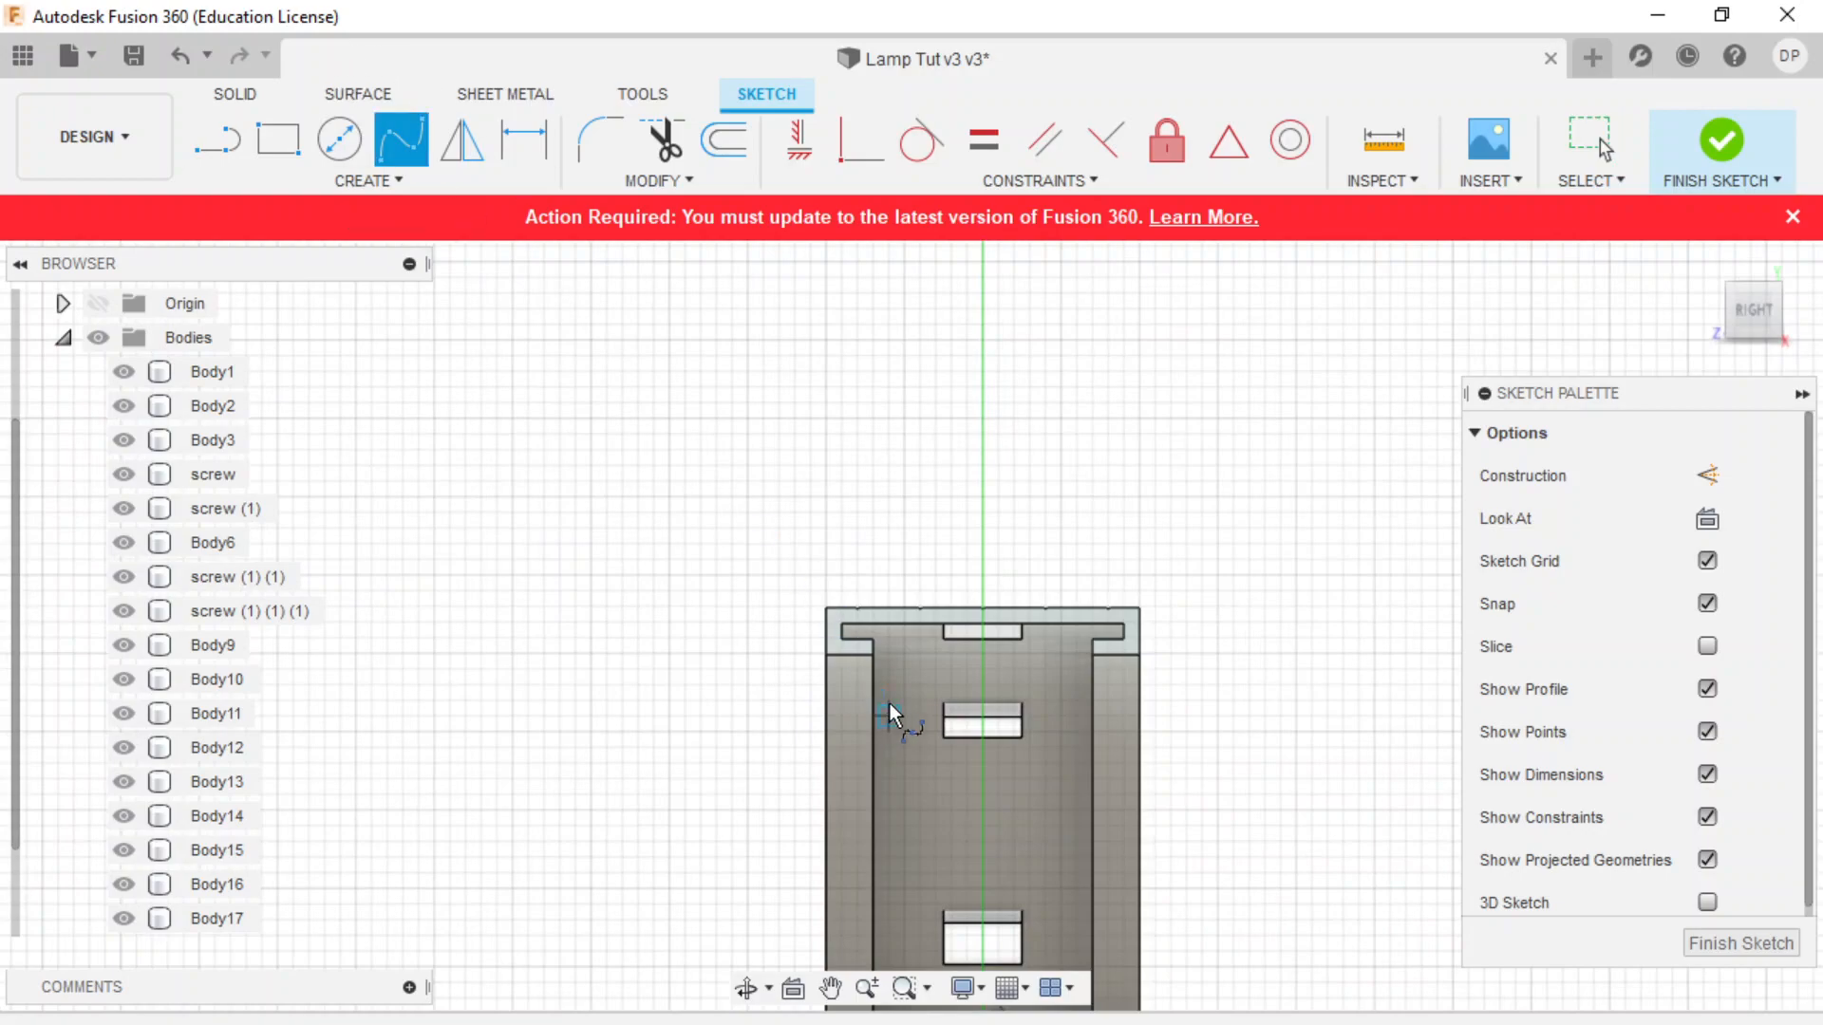
{"action": "scroll", "coordinate": [891, 704], "scroll_direction": "up", "scroll_amount": 2}
{"action": "scroll", "coordinate": [909, 596], "scroll_direction": "up", "scroll_amount": 2}
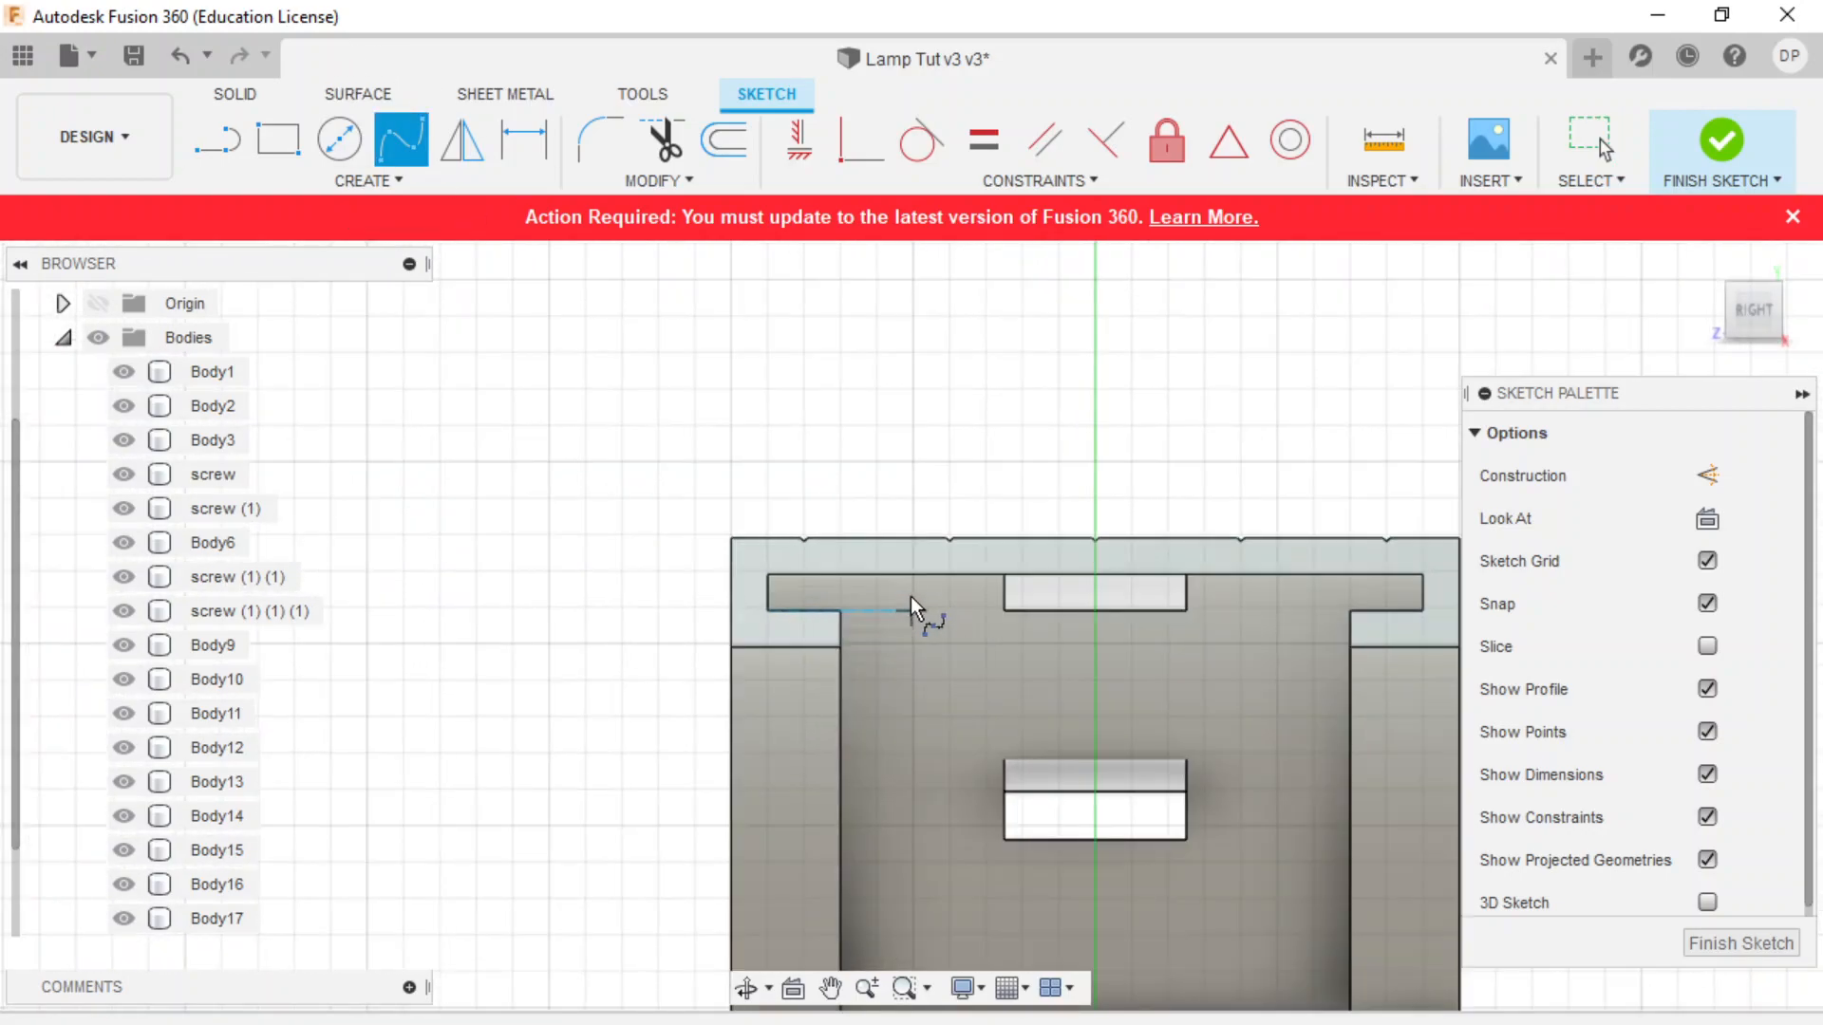
{"action": "left_click", "coordinate": [771, 576]}
{"action": "left_click", "coordinate": [1100, 628]}
{"action": "left_click", "coordinate": [1417, 579]}
{"action": "key", "text": "Return"}
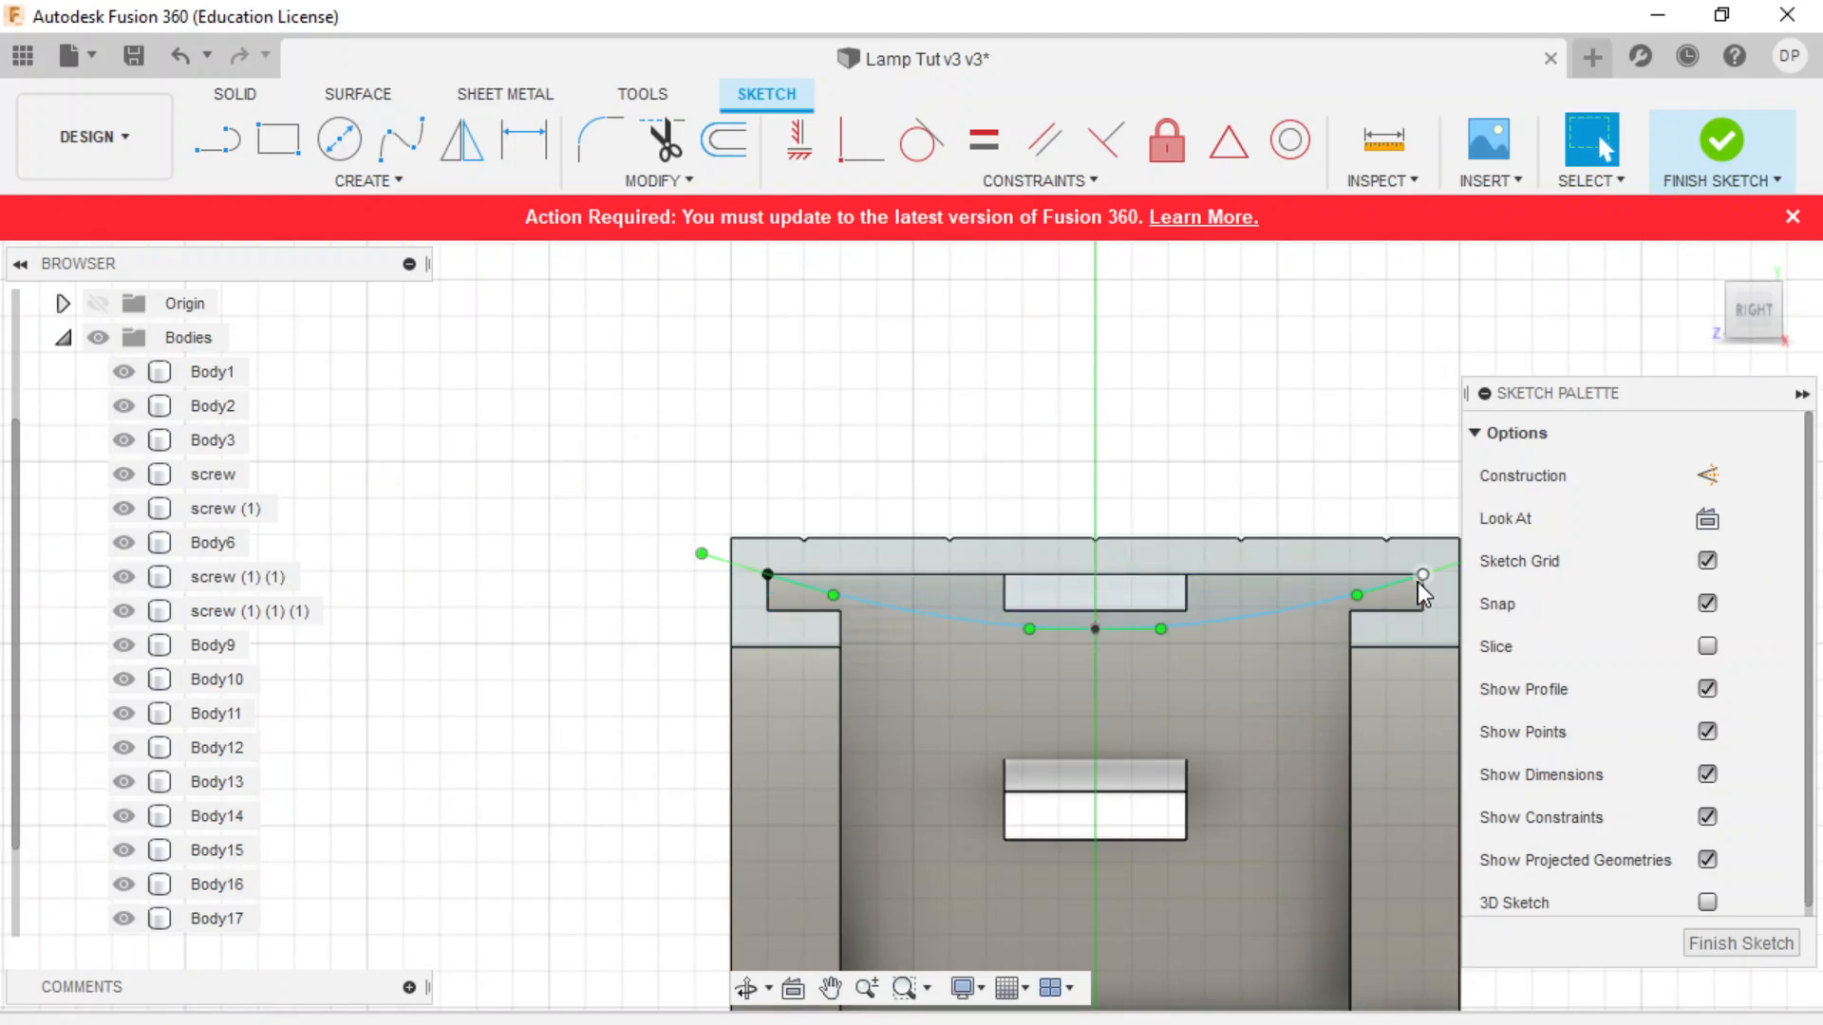
- Draw a second downward-bowed spline between the inner corners of the two lips, its midpoint on the centre axis just below the first curve
{"action": "left_click", "coordinate": [404, 163]}
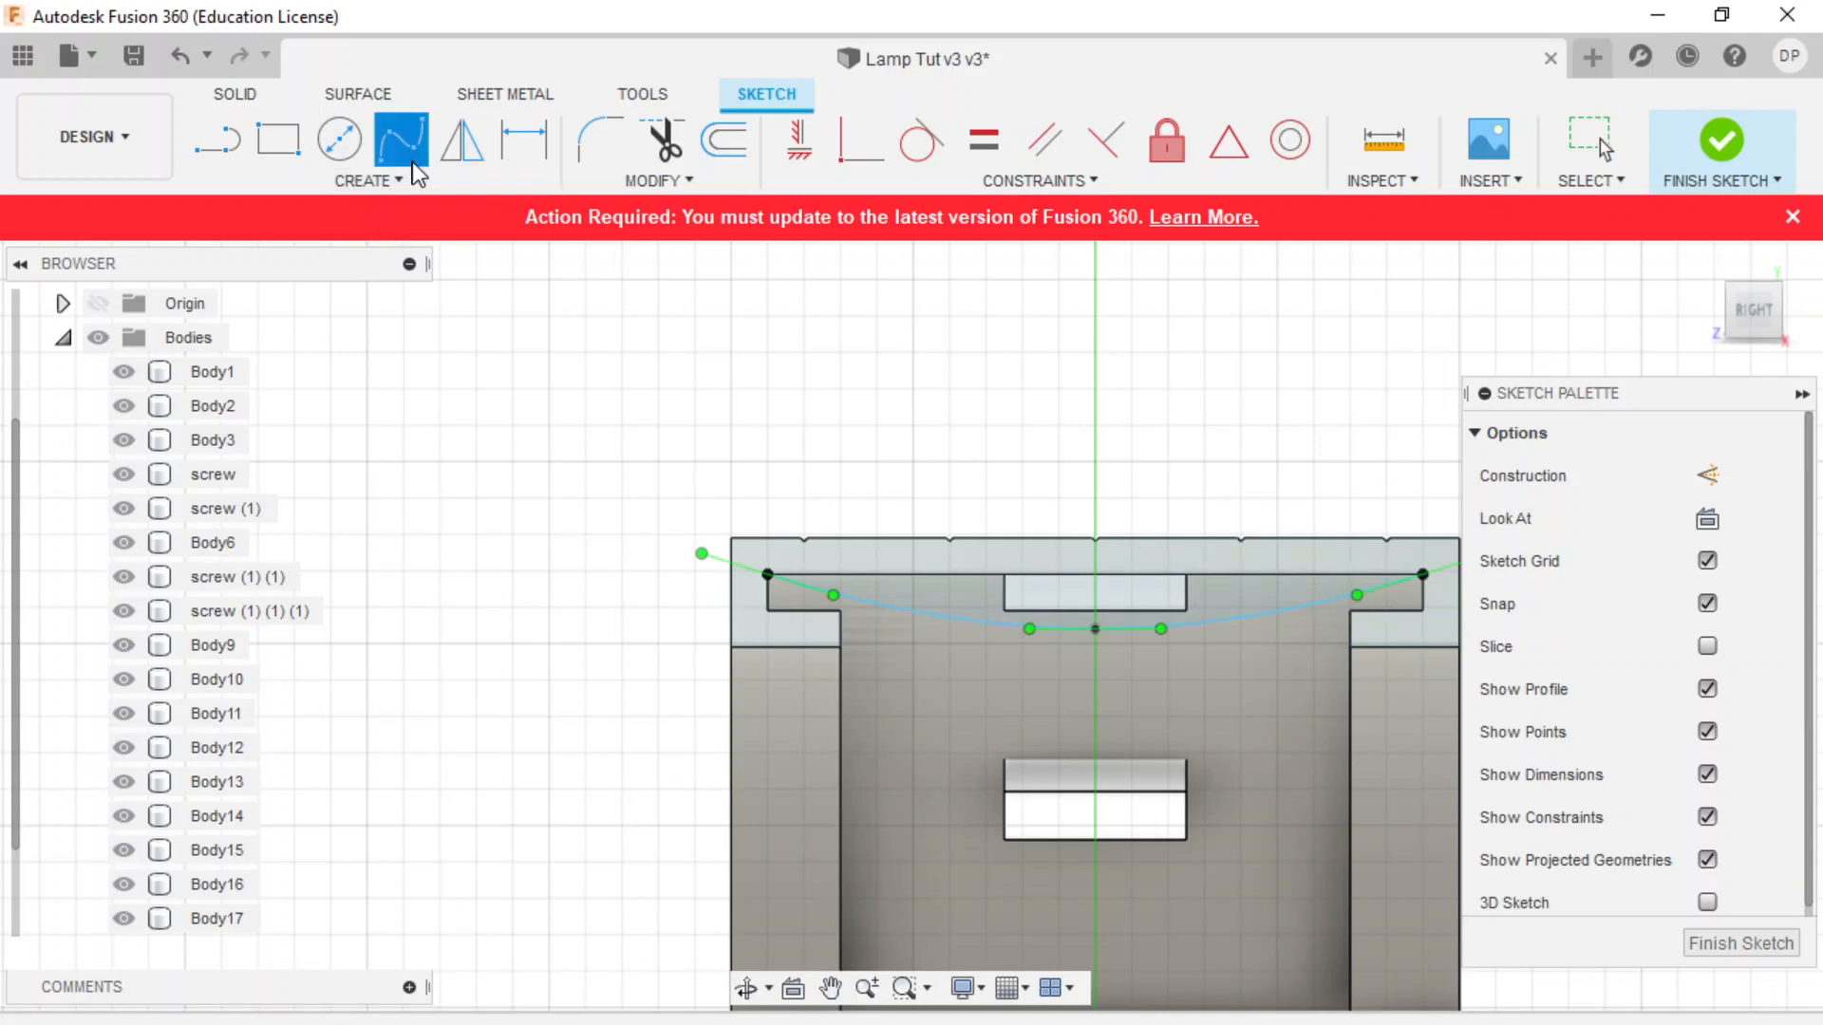
{"action": "left_click", "coordinate": [840, 611]}
{"action": "left_click", "coordinate": [1094, 647]}
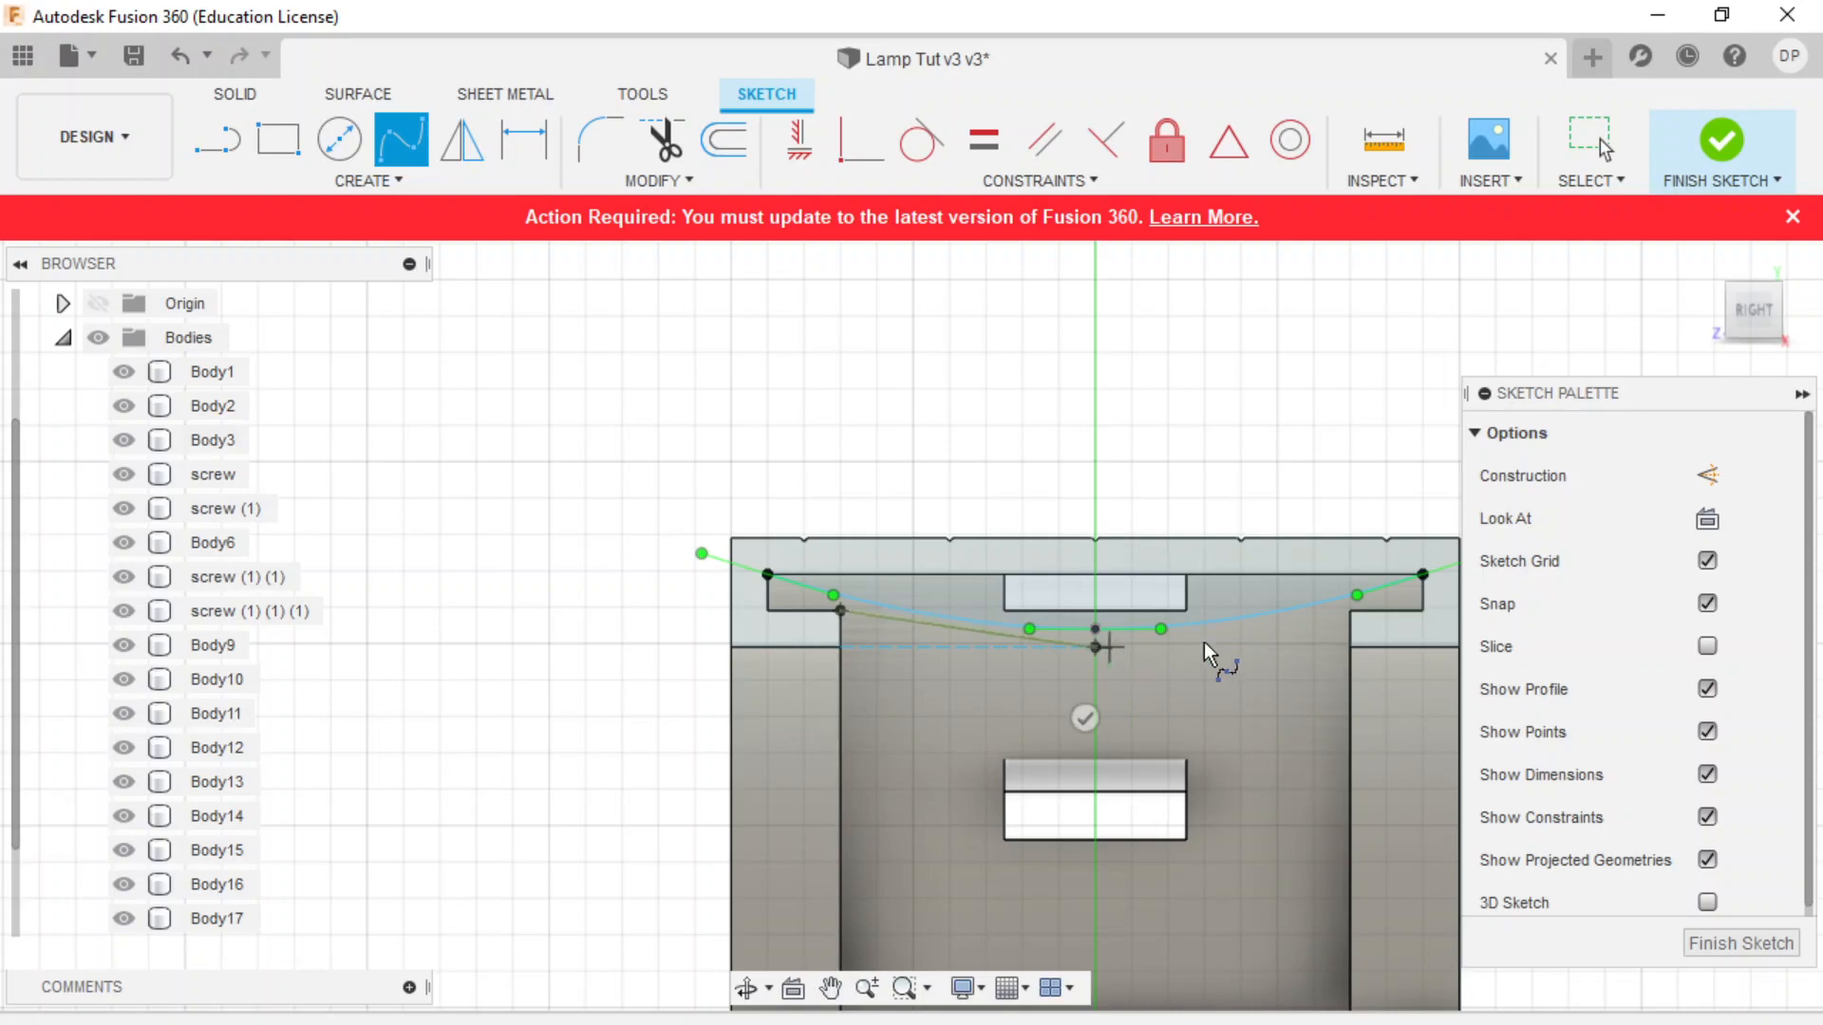
{"action": "left_click", "coordinate": [1350, 614]}
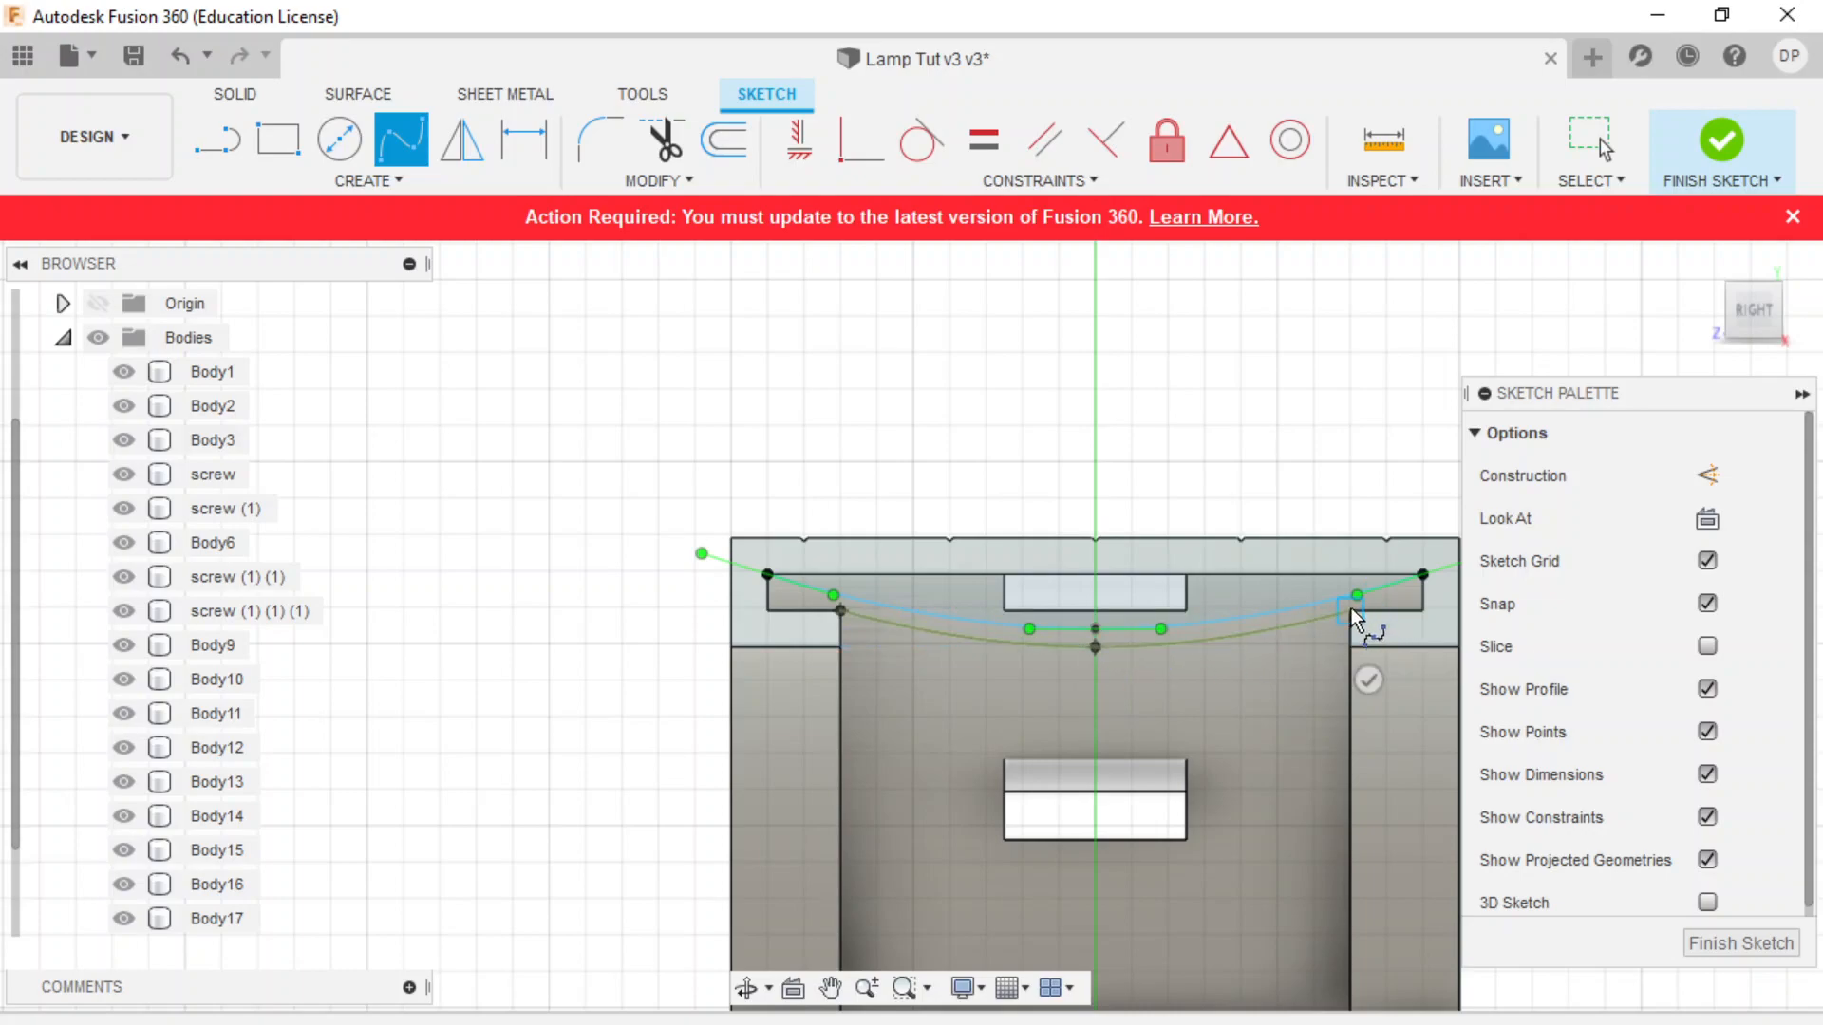
{"action": "left_click", "coordinate": [1368, 680]}
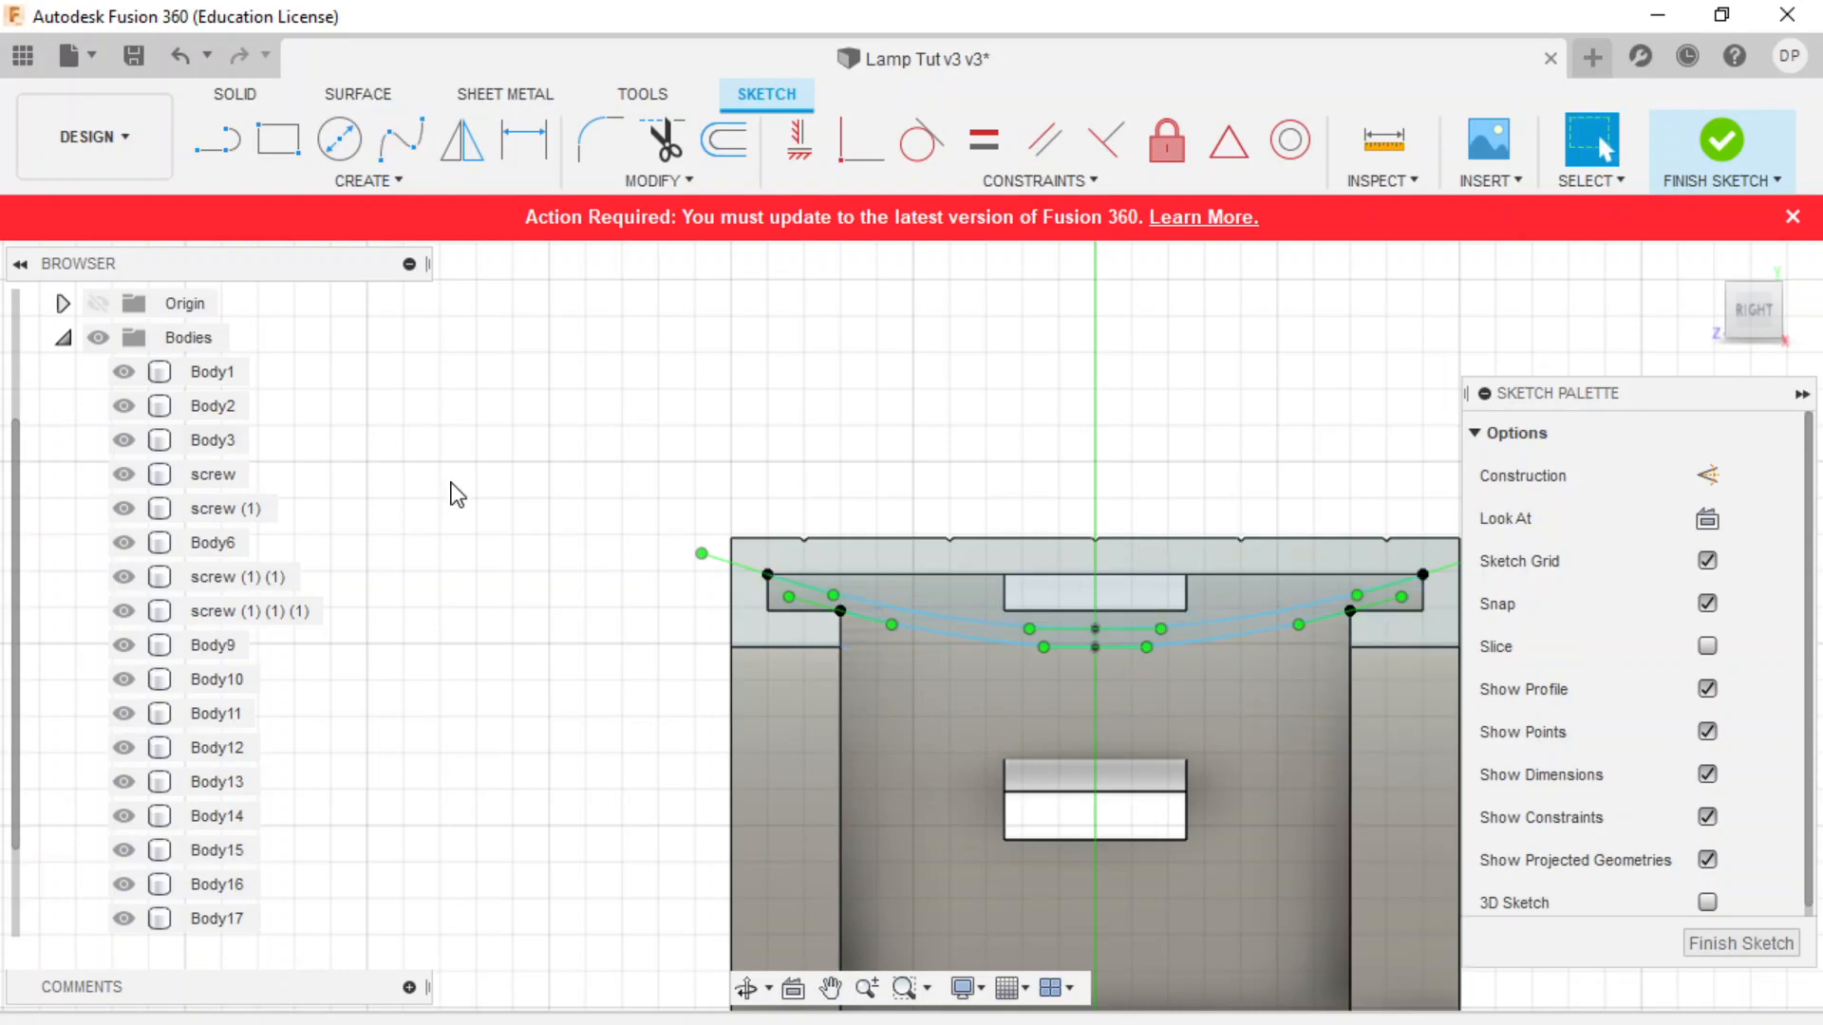
- Close both ends of the curved profile by joining the two splines' endpoints with short segments, and finish the sketch
{"action": "left_click", "coordinate": [406, 158]}
{"action": "left_click", "coordinate": [840, 608]}
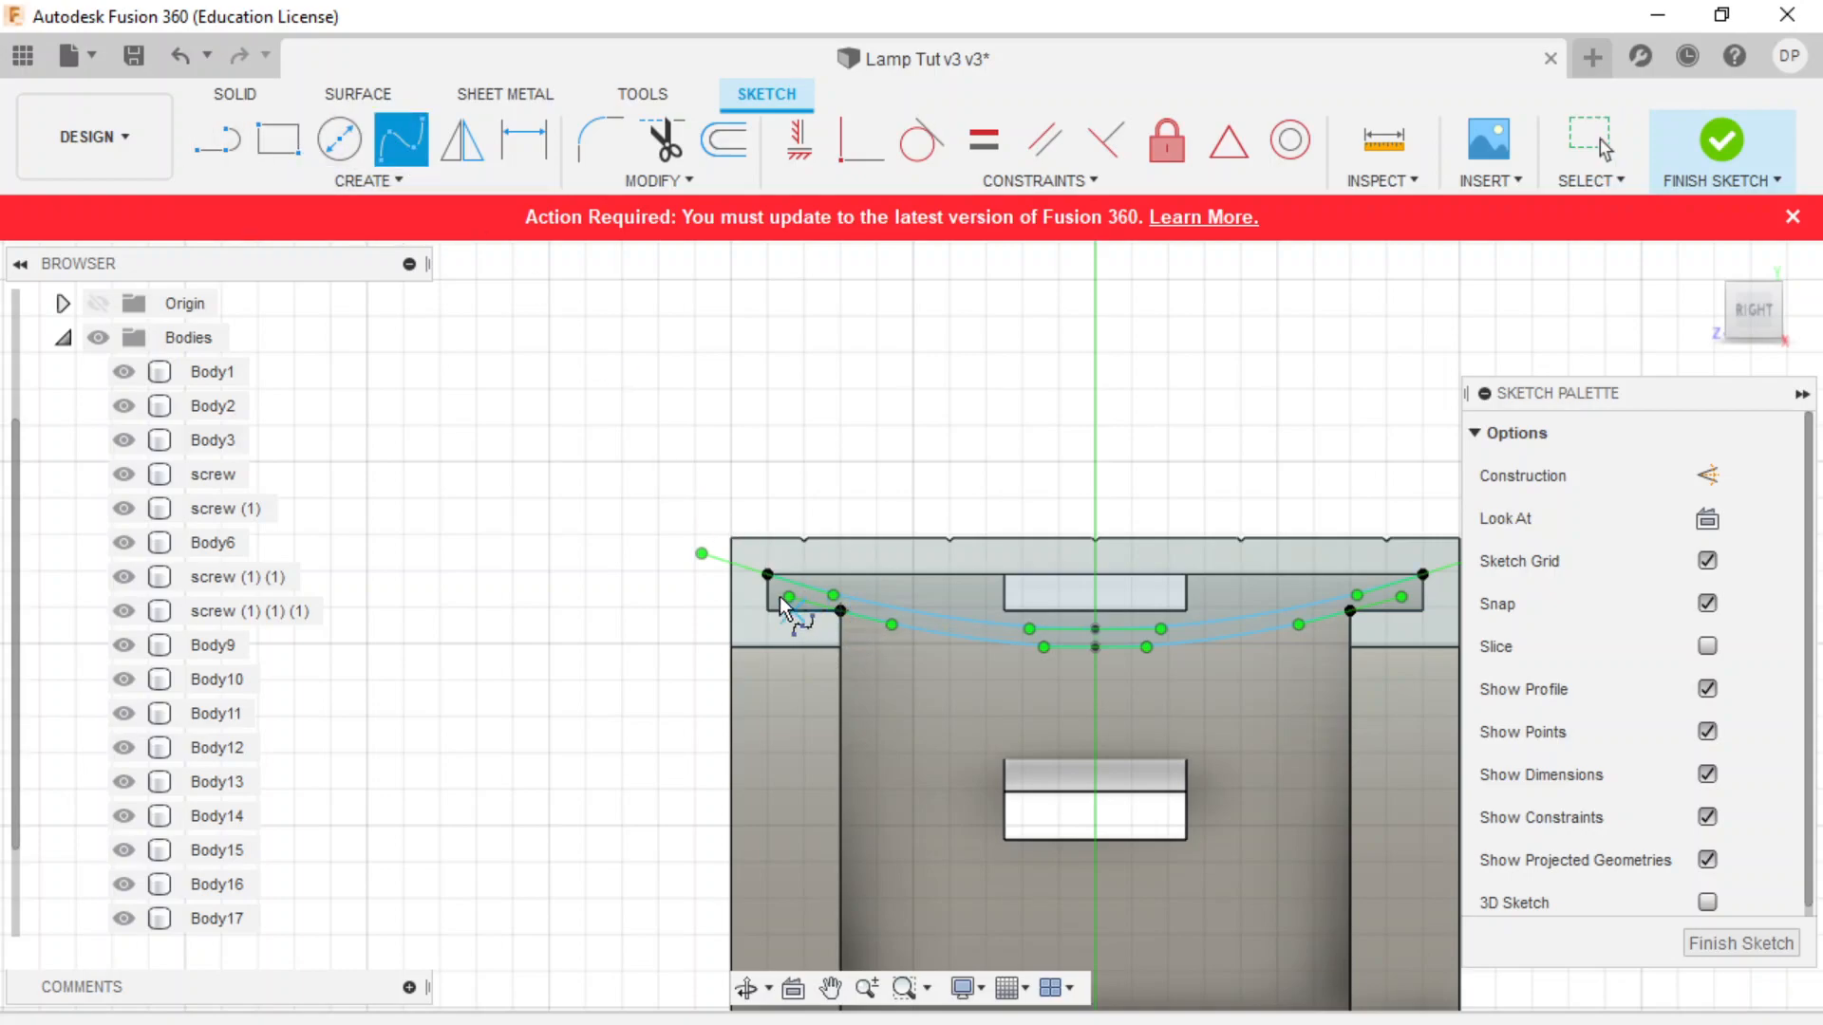
{"action": "left_click", "coordinate": [766, 576]}
{"action": "key", "text": "Escape"}
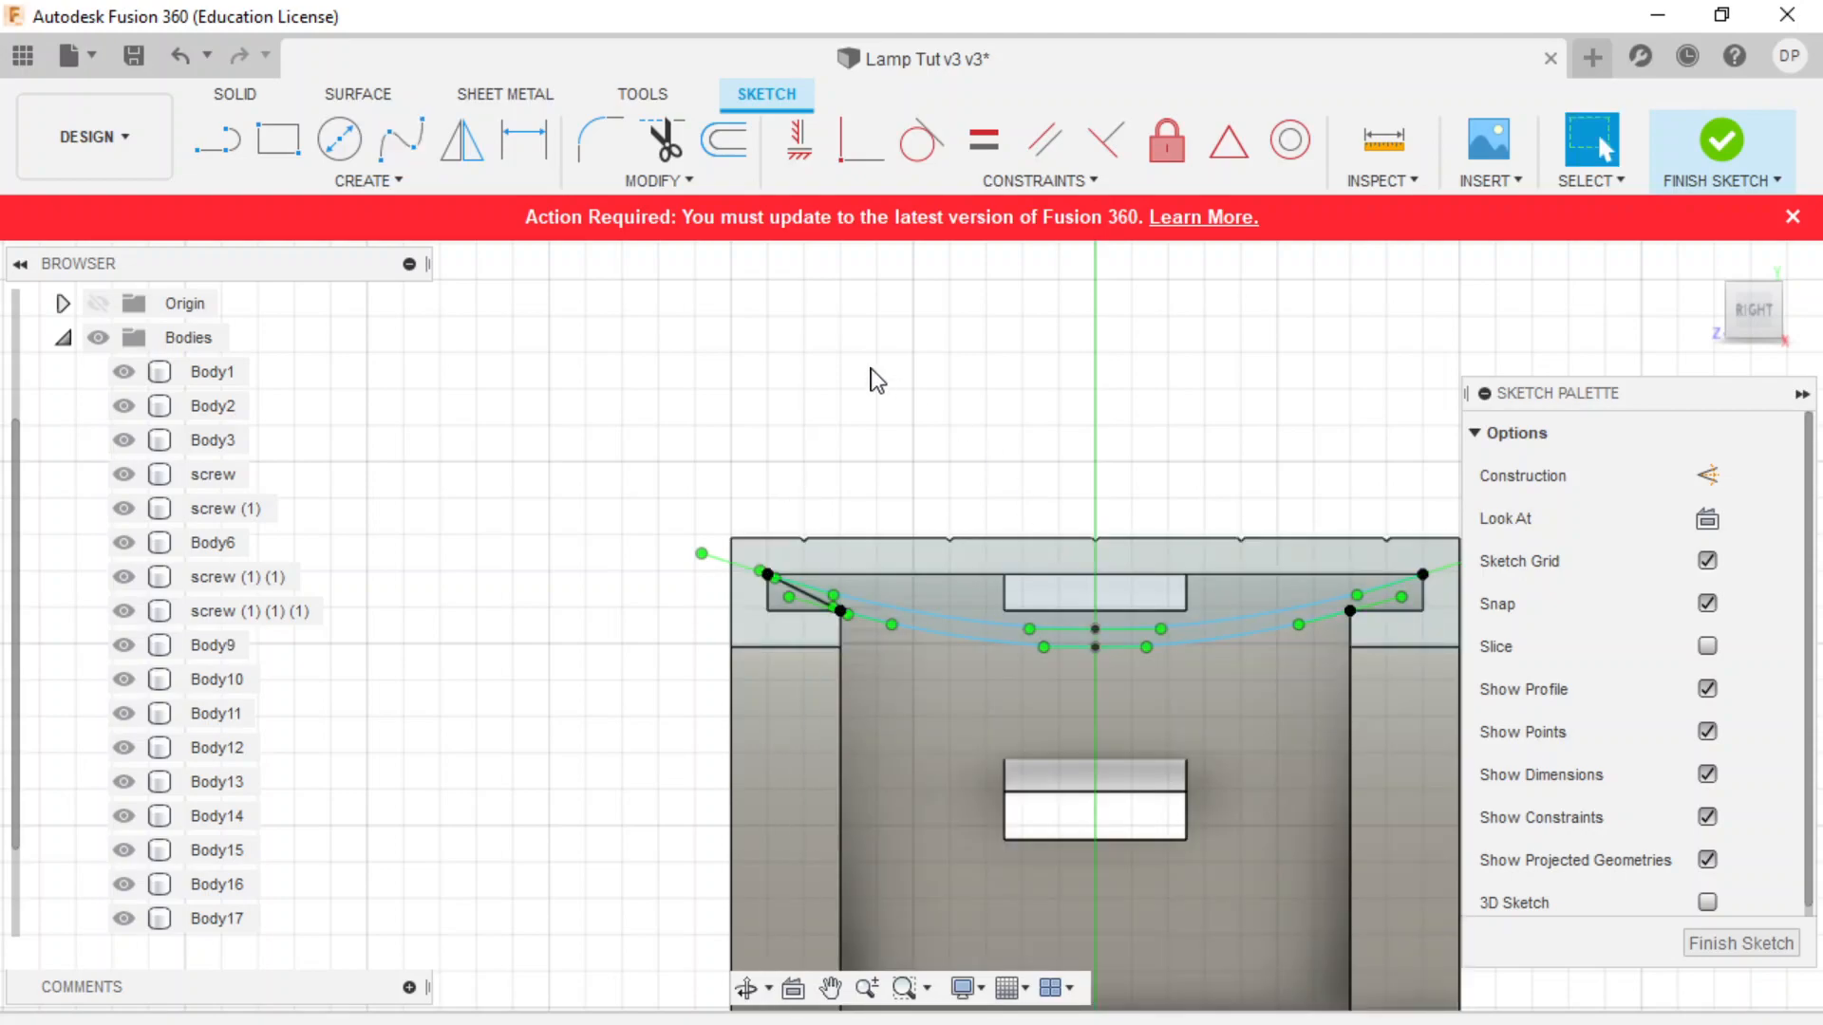
{"action": "left_click", "coordinate": [243, 148]}
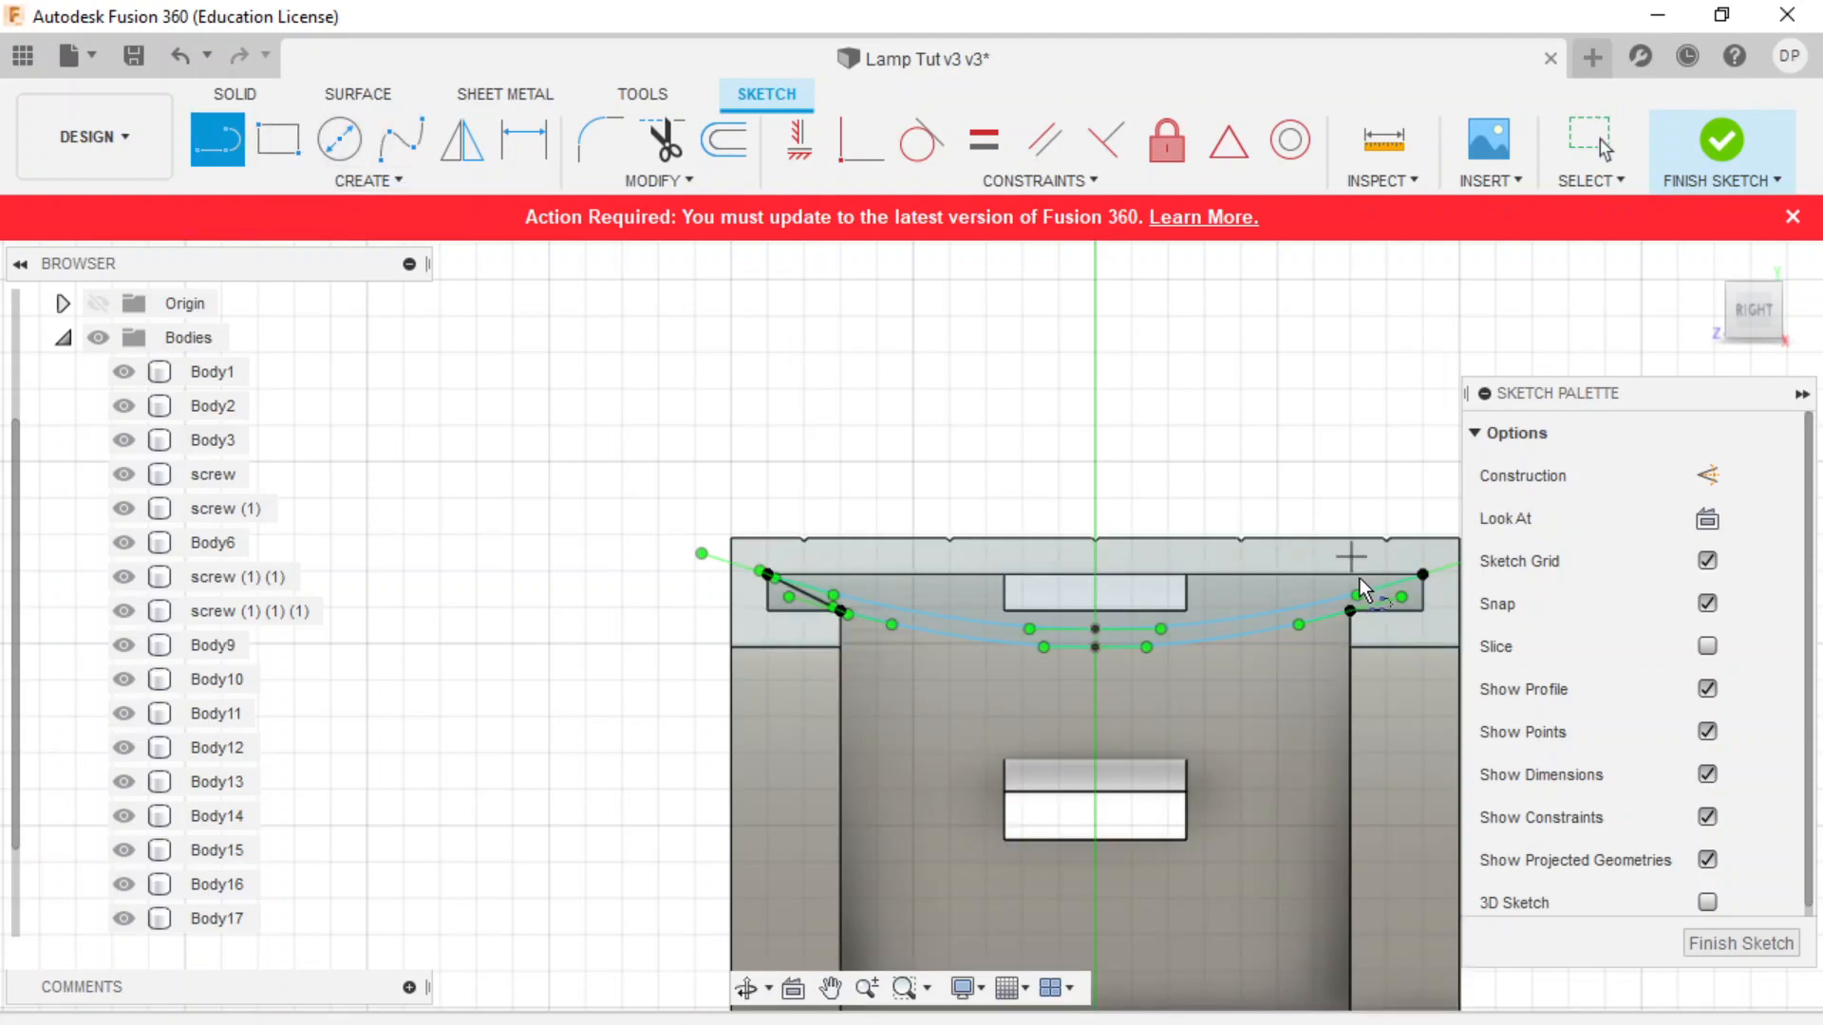
{"action": "left_click", "coordinate": [1347, 608]}
{"action": "left_click", "coordinate": [1422, 573]}
{"action": "key", "text": "Escape"}
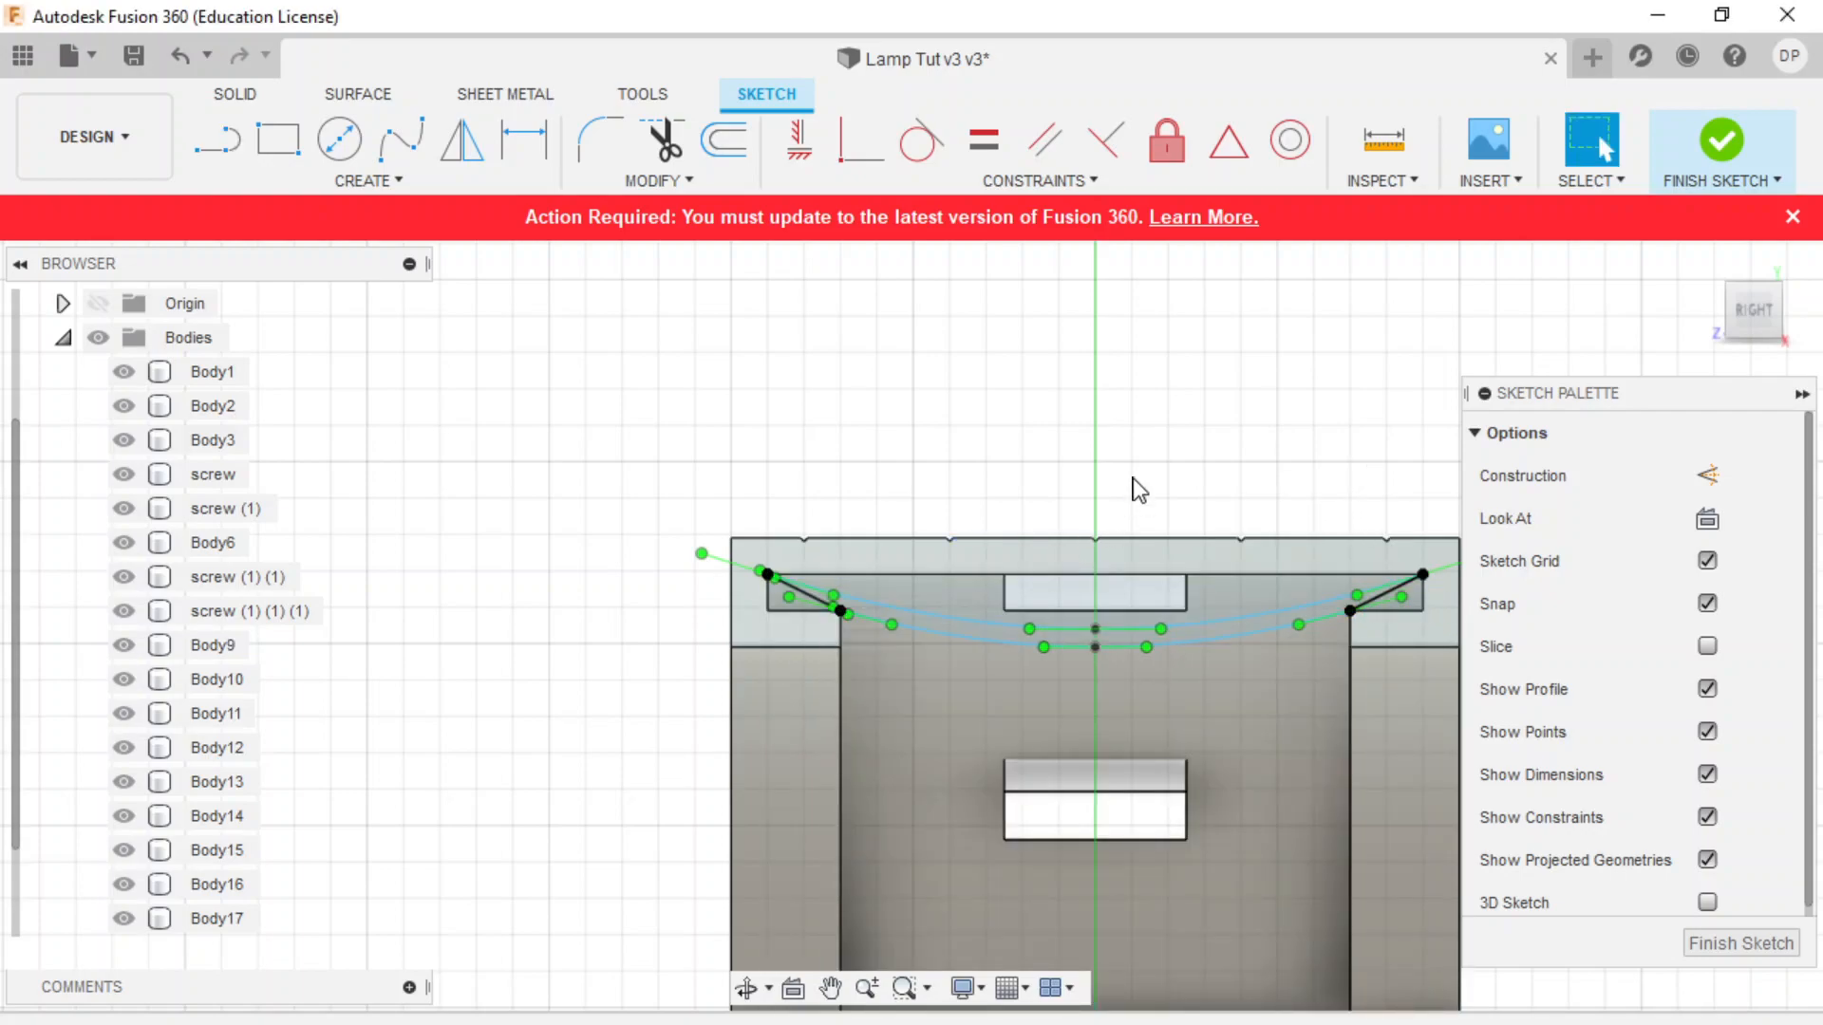
{"action": "left_click", "coordinate": [1722, 142]}
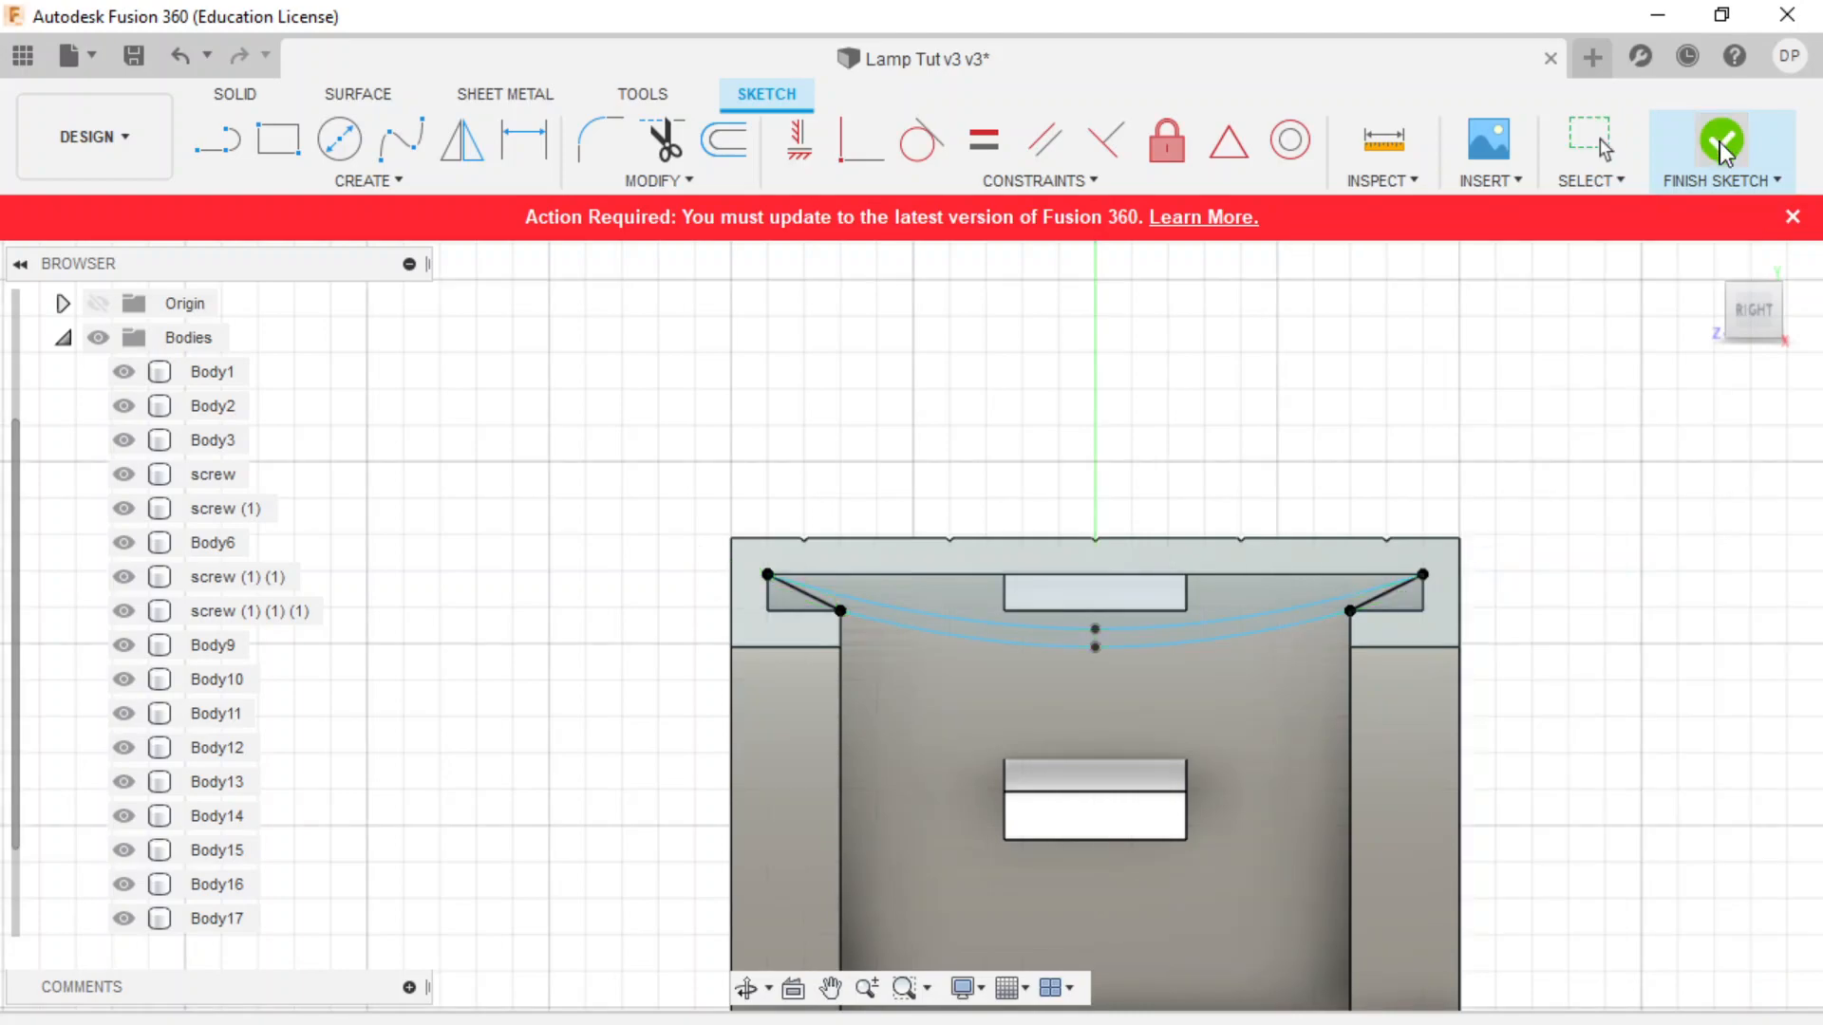
- Sweep the curved profile along the arm's full lower side edge as a new body, with perpendicular orientation and distance 1.00
{"action": "left_click", "coordinate": [370, 182]}
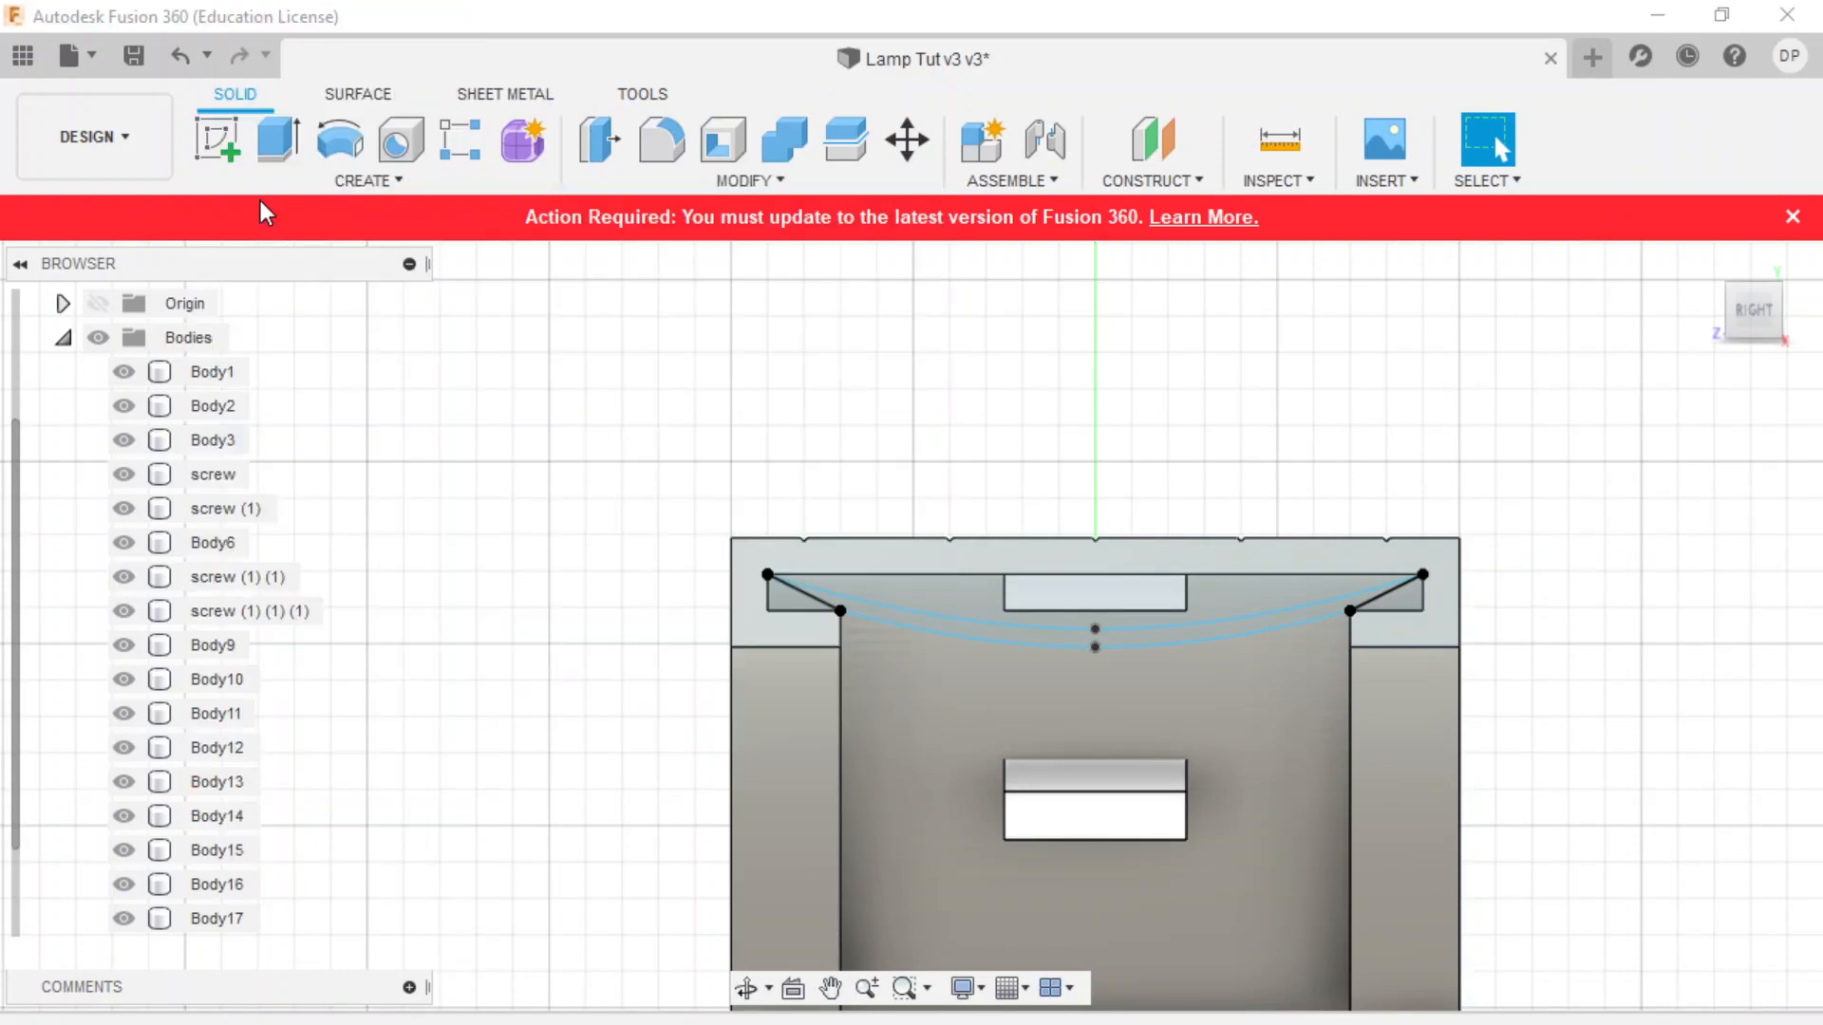
{"action": "left_click", "coordinate": [1177, 631]}
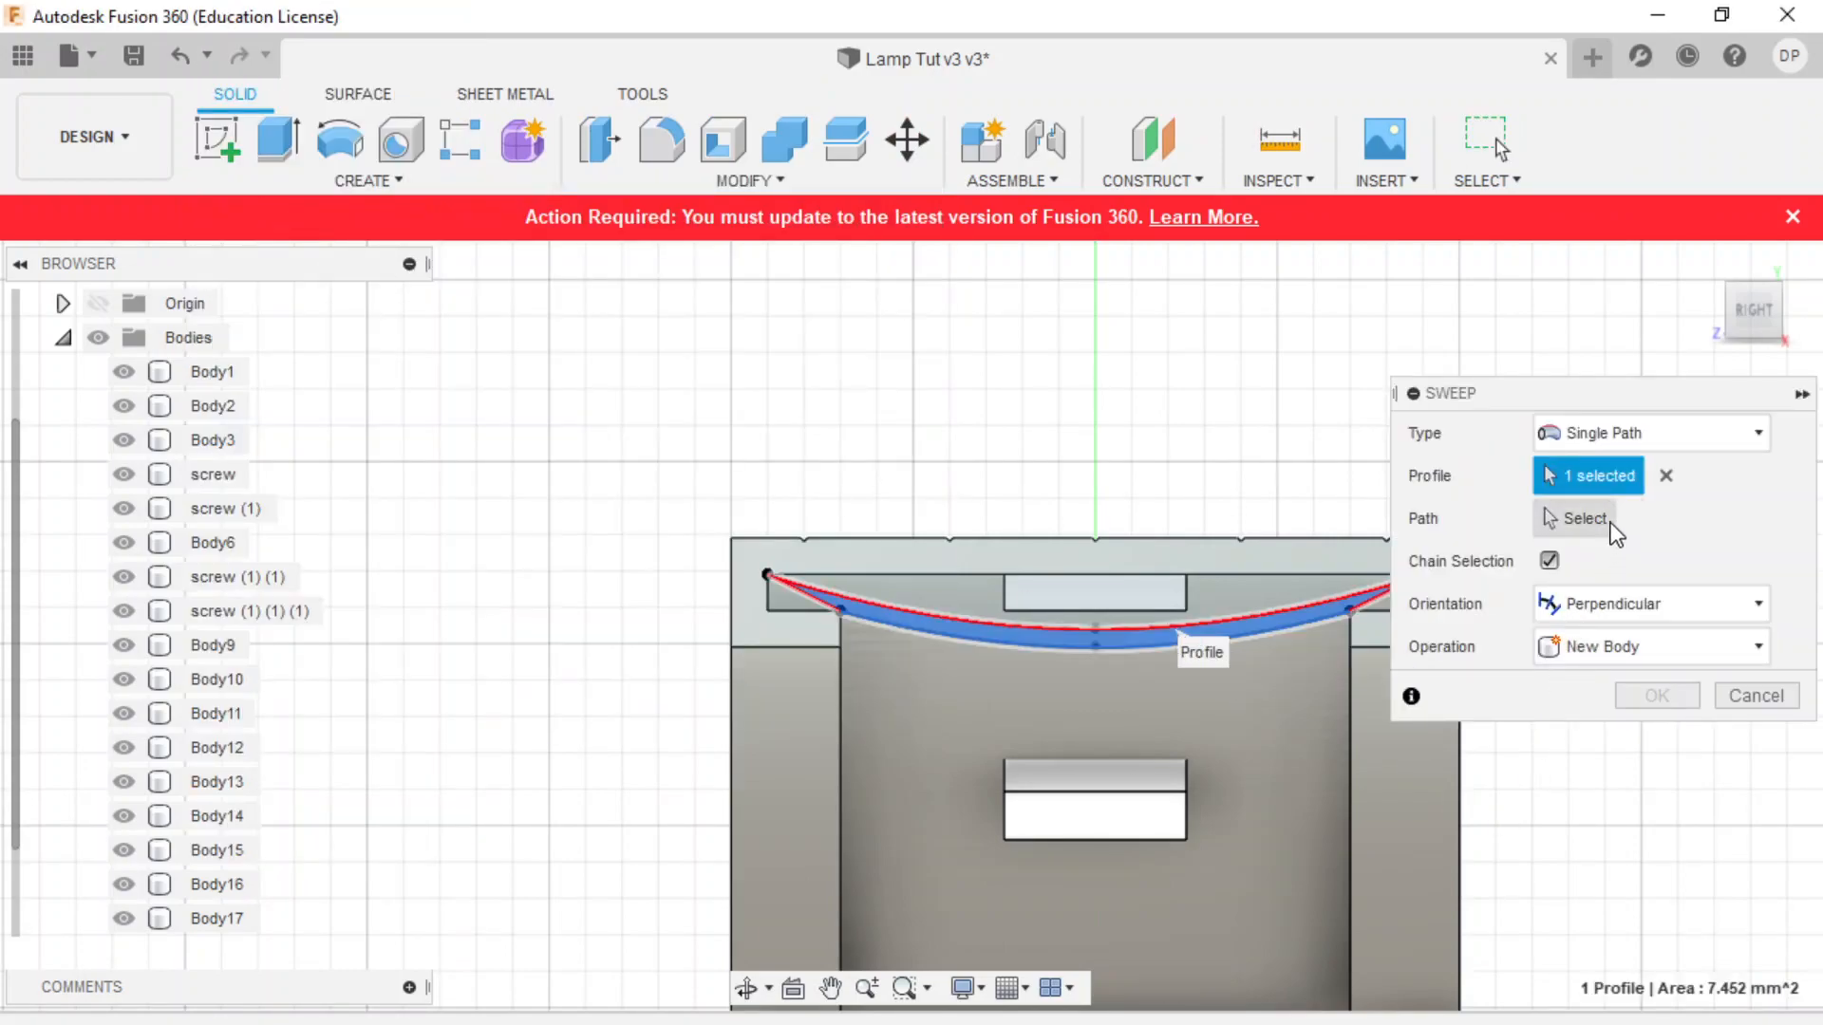
{"action": "left_click", "coordinate": [1581, 518]}
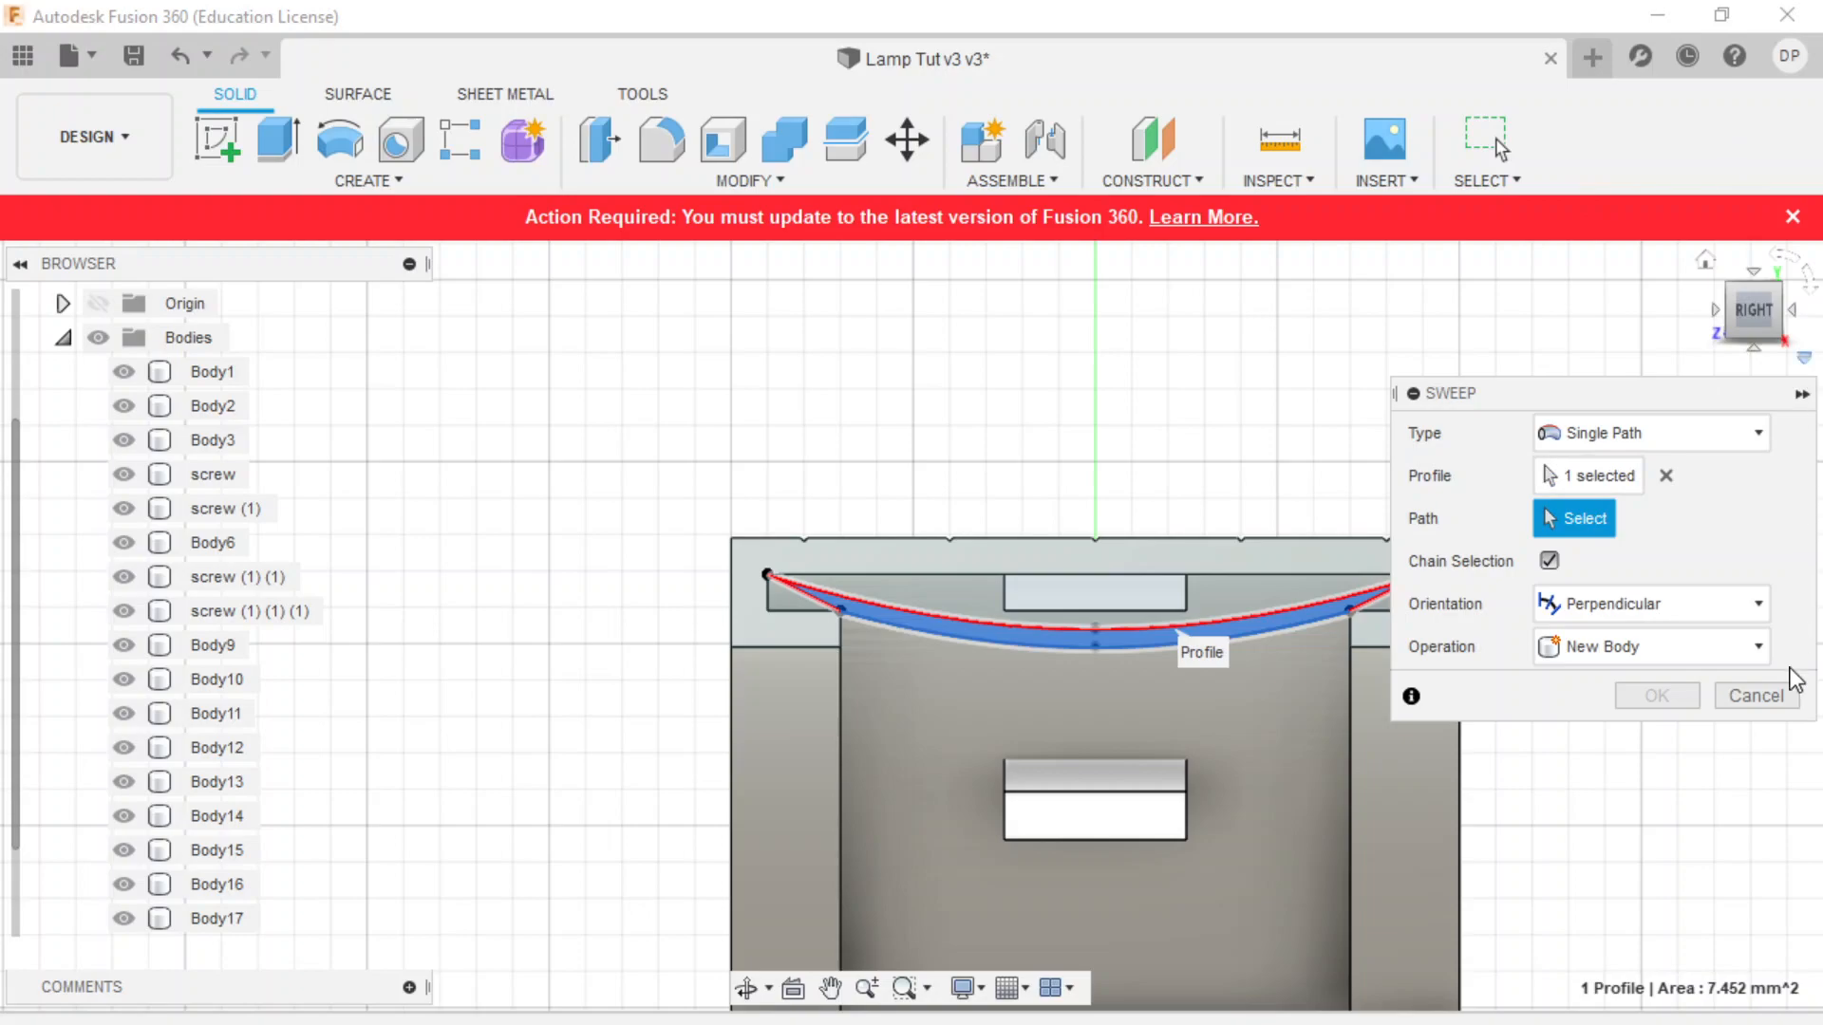
{"action": "left_click", "coordinate": [1705, 259]}
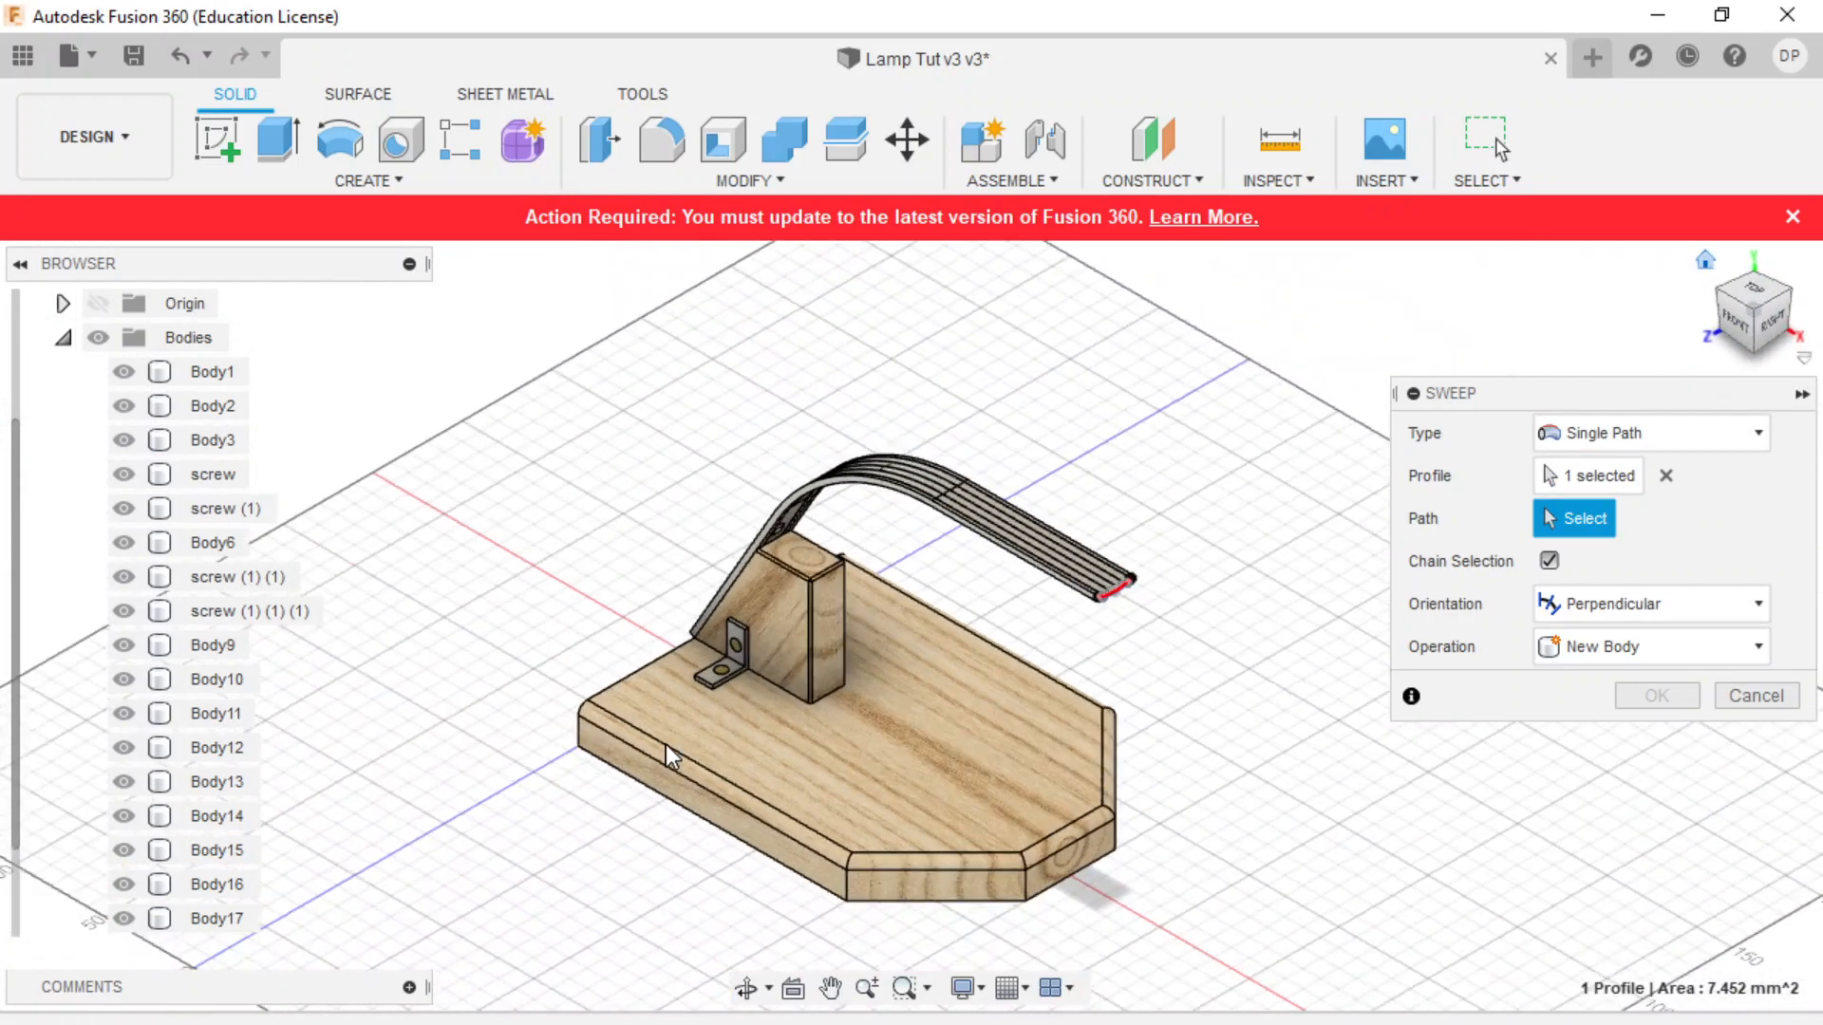
{"action": "scroll", "coordinate": [1135, 546], "scroll_direction": "up", "scroll_amount": 5}
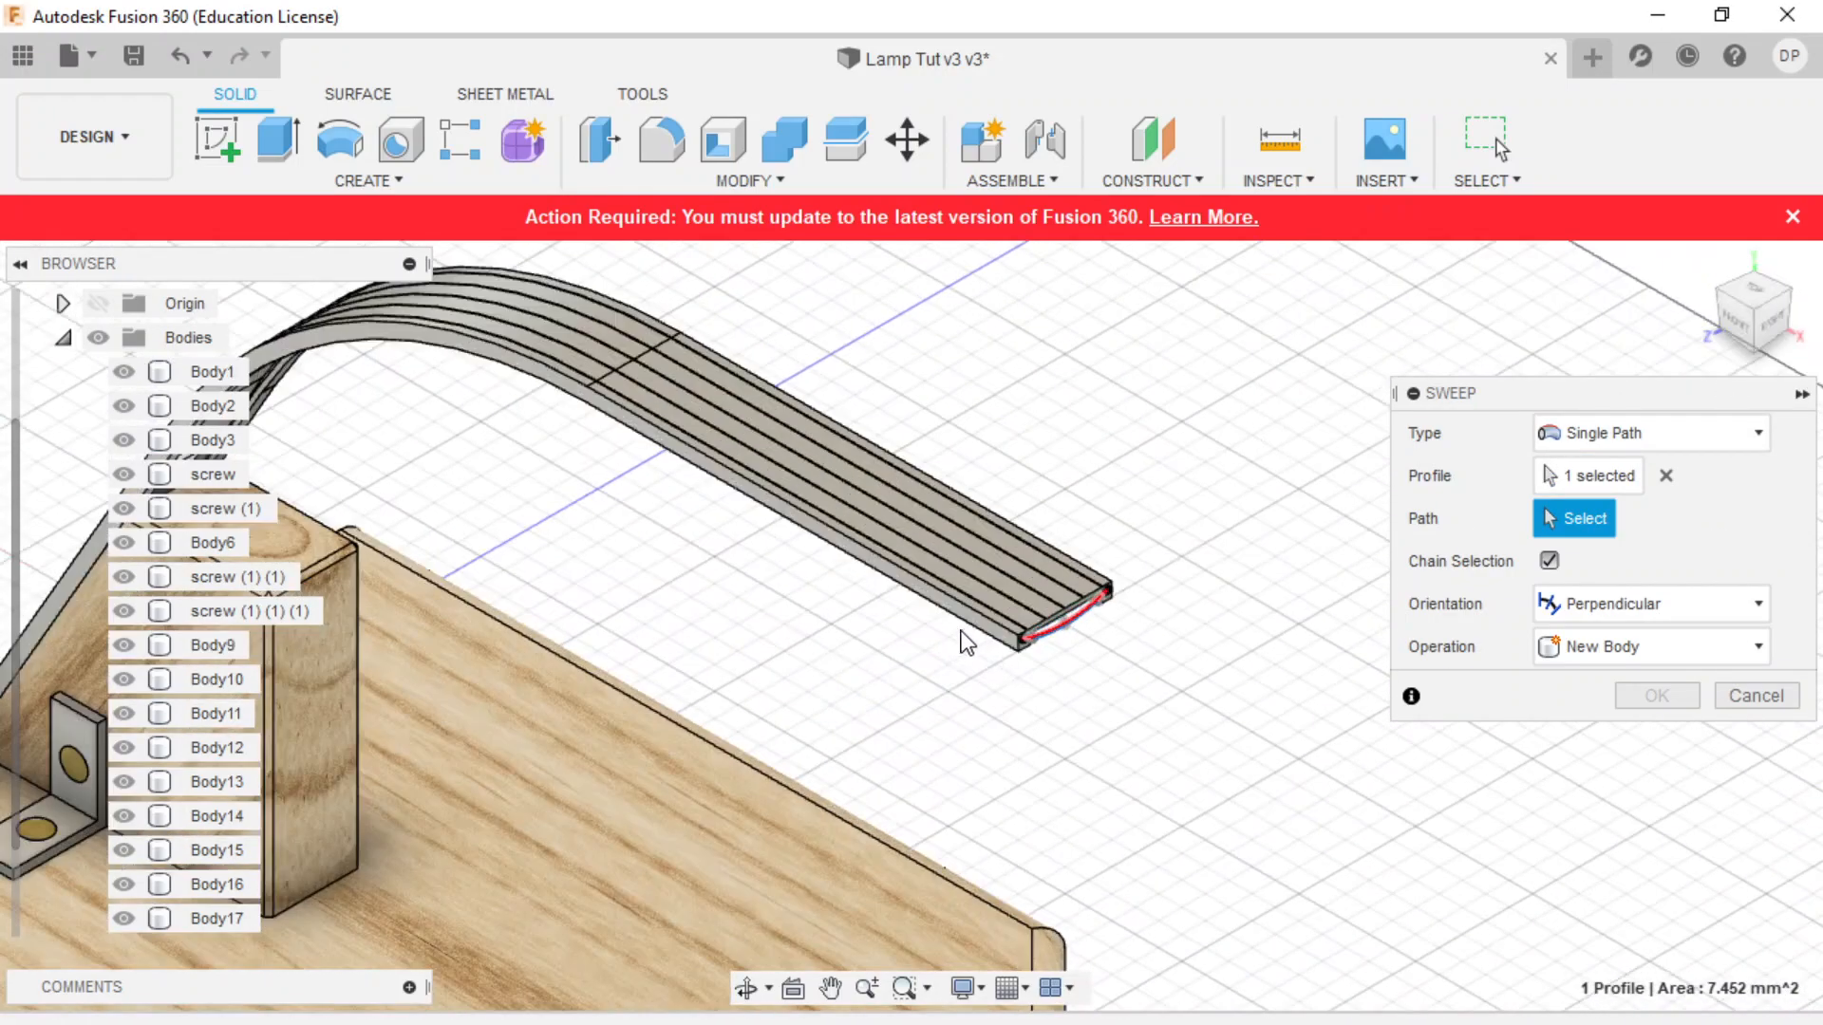
{"action": "left_click", "coordinate": [969, 636]}
{"action": "scroll", "coordinate": [1009, 706], "scroll_direction": "down", "scroll_amount": 4}
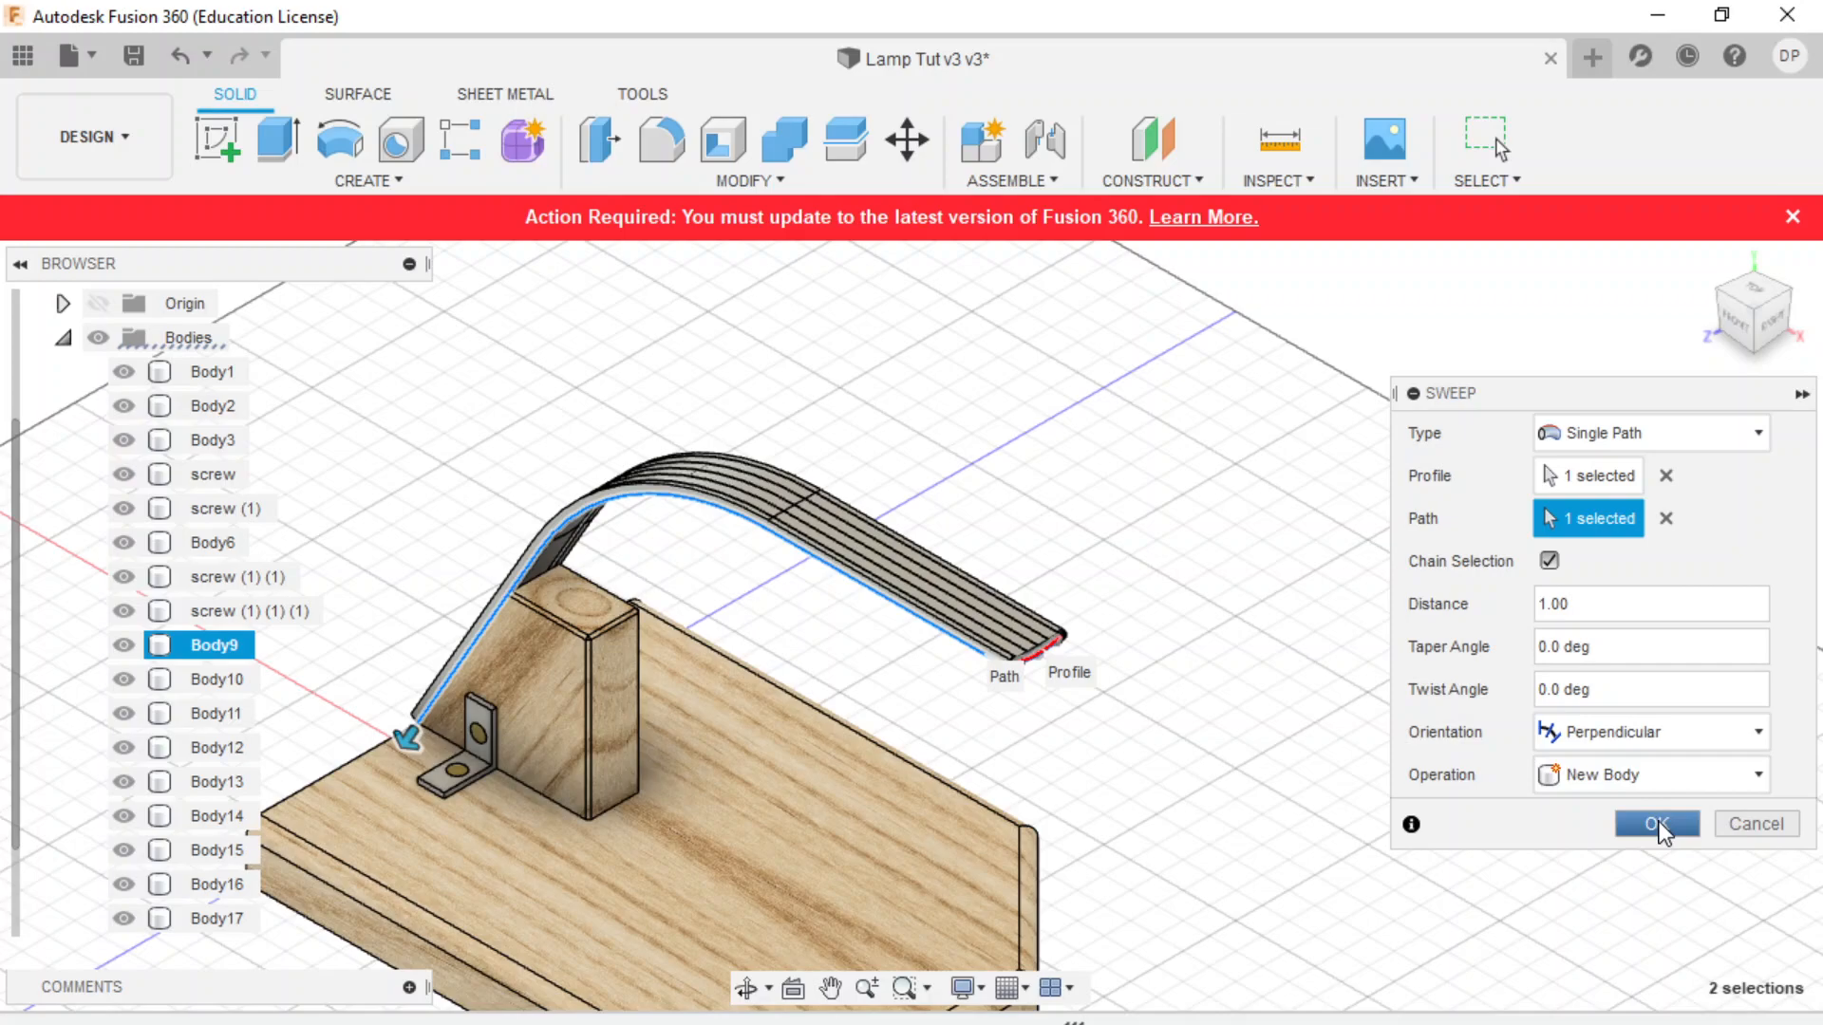
{"action": "left_click", "coordinate": [1657, 824]}
- Select the newly swept cover, Body18, under the arm and open the appearance settings for it
{"action": "middle_click_drag", "start_coordinate": [1436, 814], "coordinate": [1173, 767], "text": "shift"}
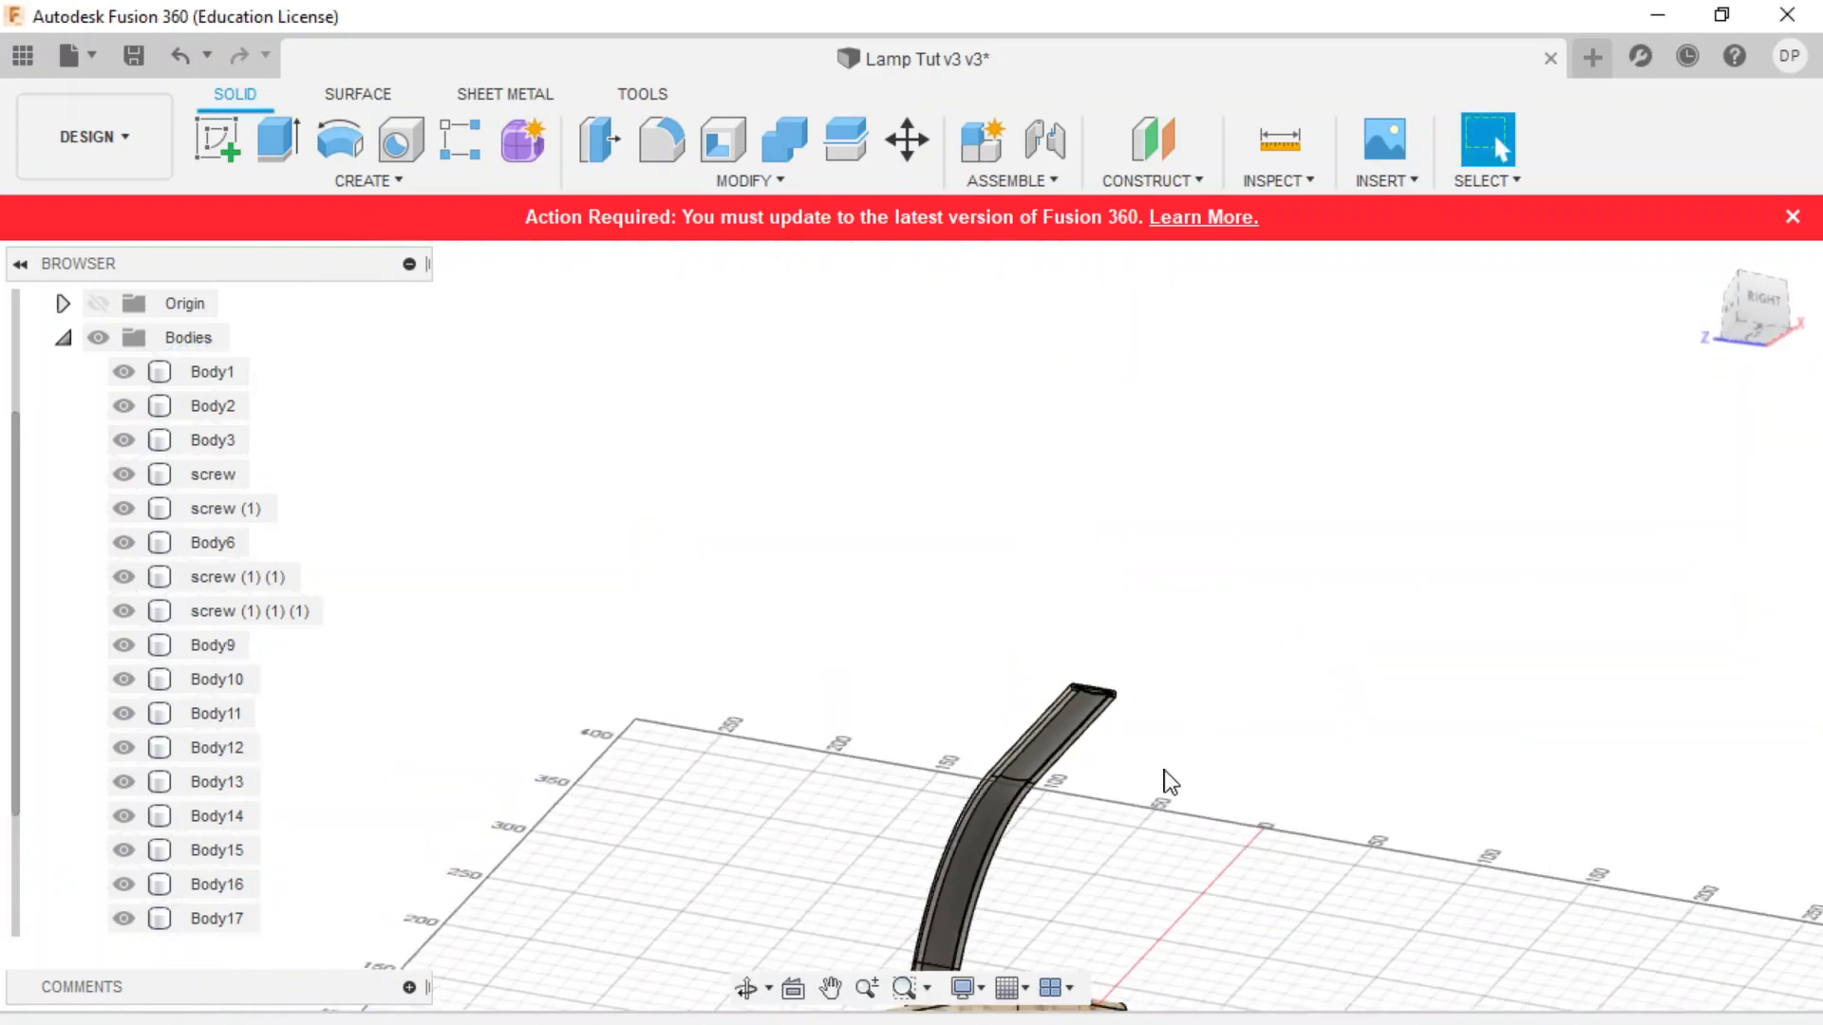
{"action": "scroll", "coordinate": [1174, 767], "scroll_direction": "up", "scroll_amount": 6}
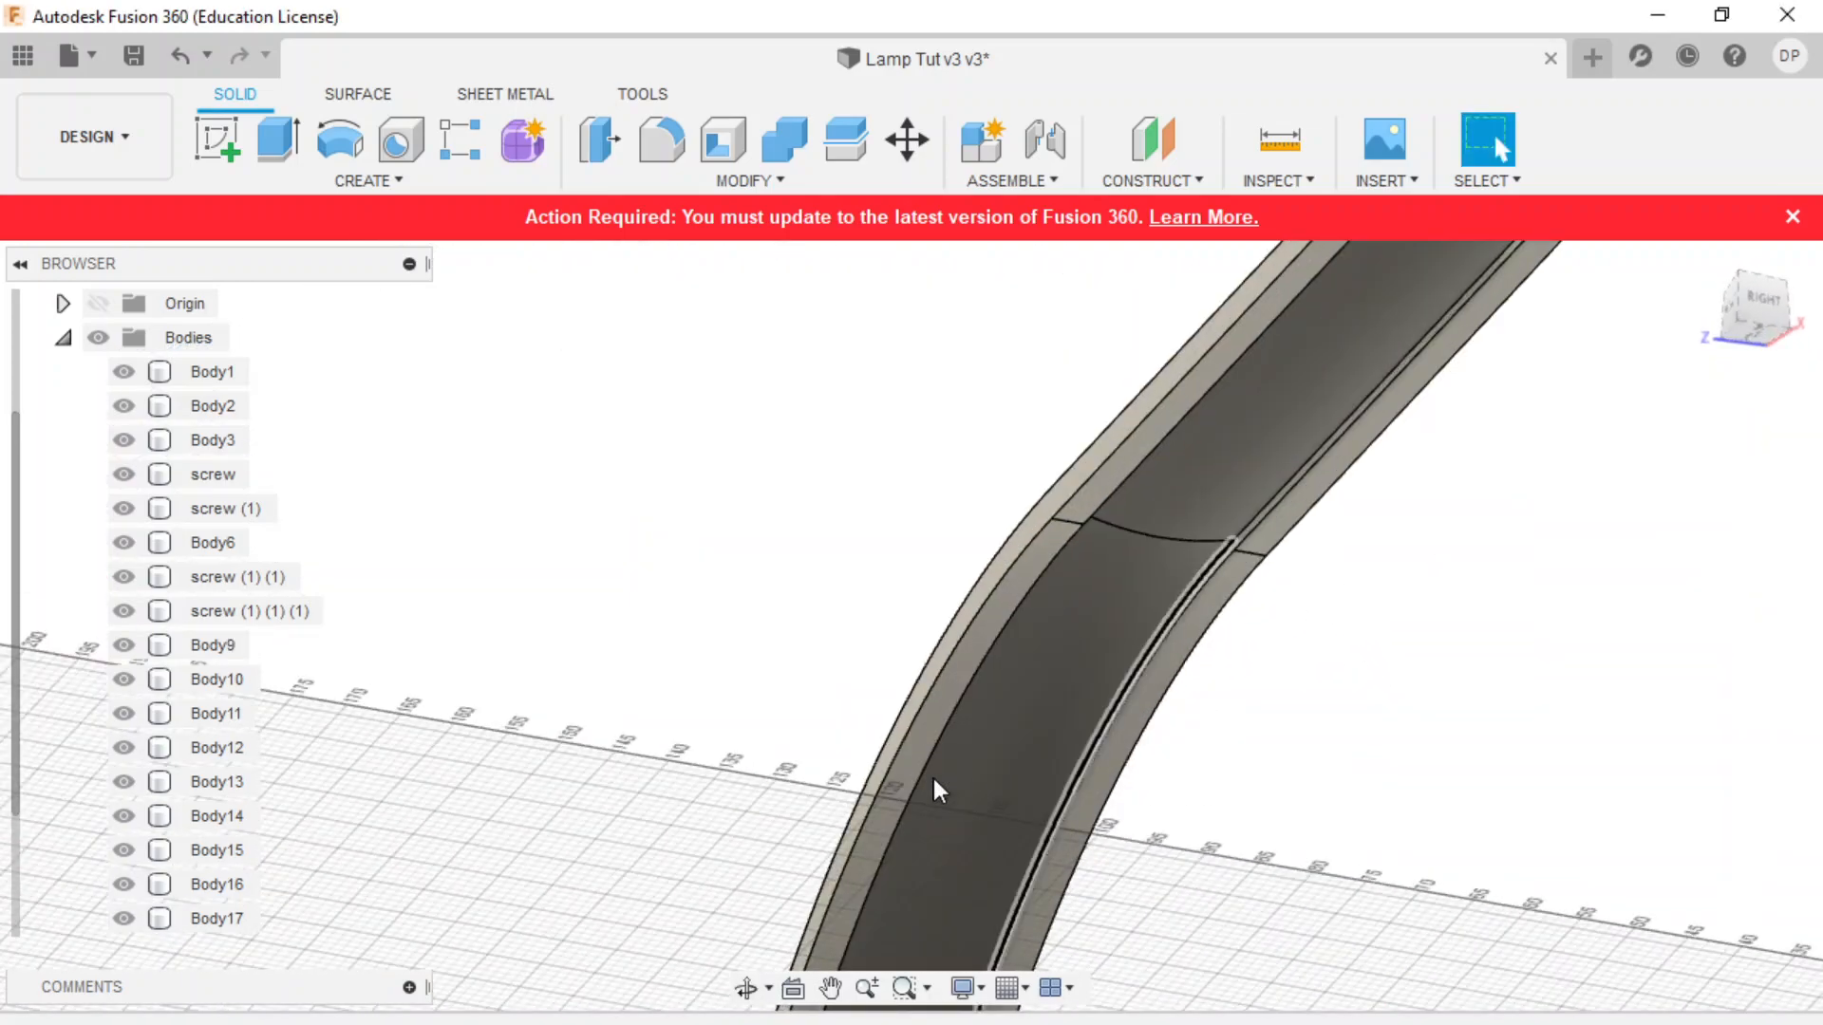
{"action": "scroll", "coordinate": [249, 722], "scroll_direction": "down", "scroll_amount": 2}
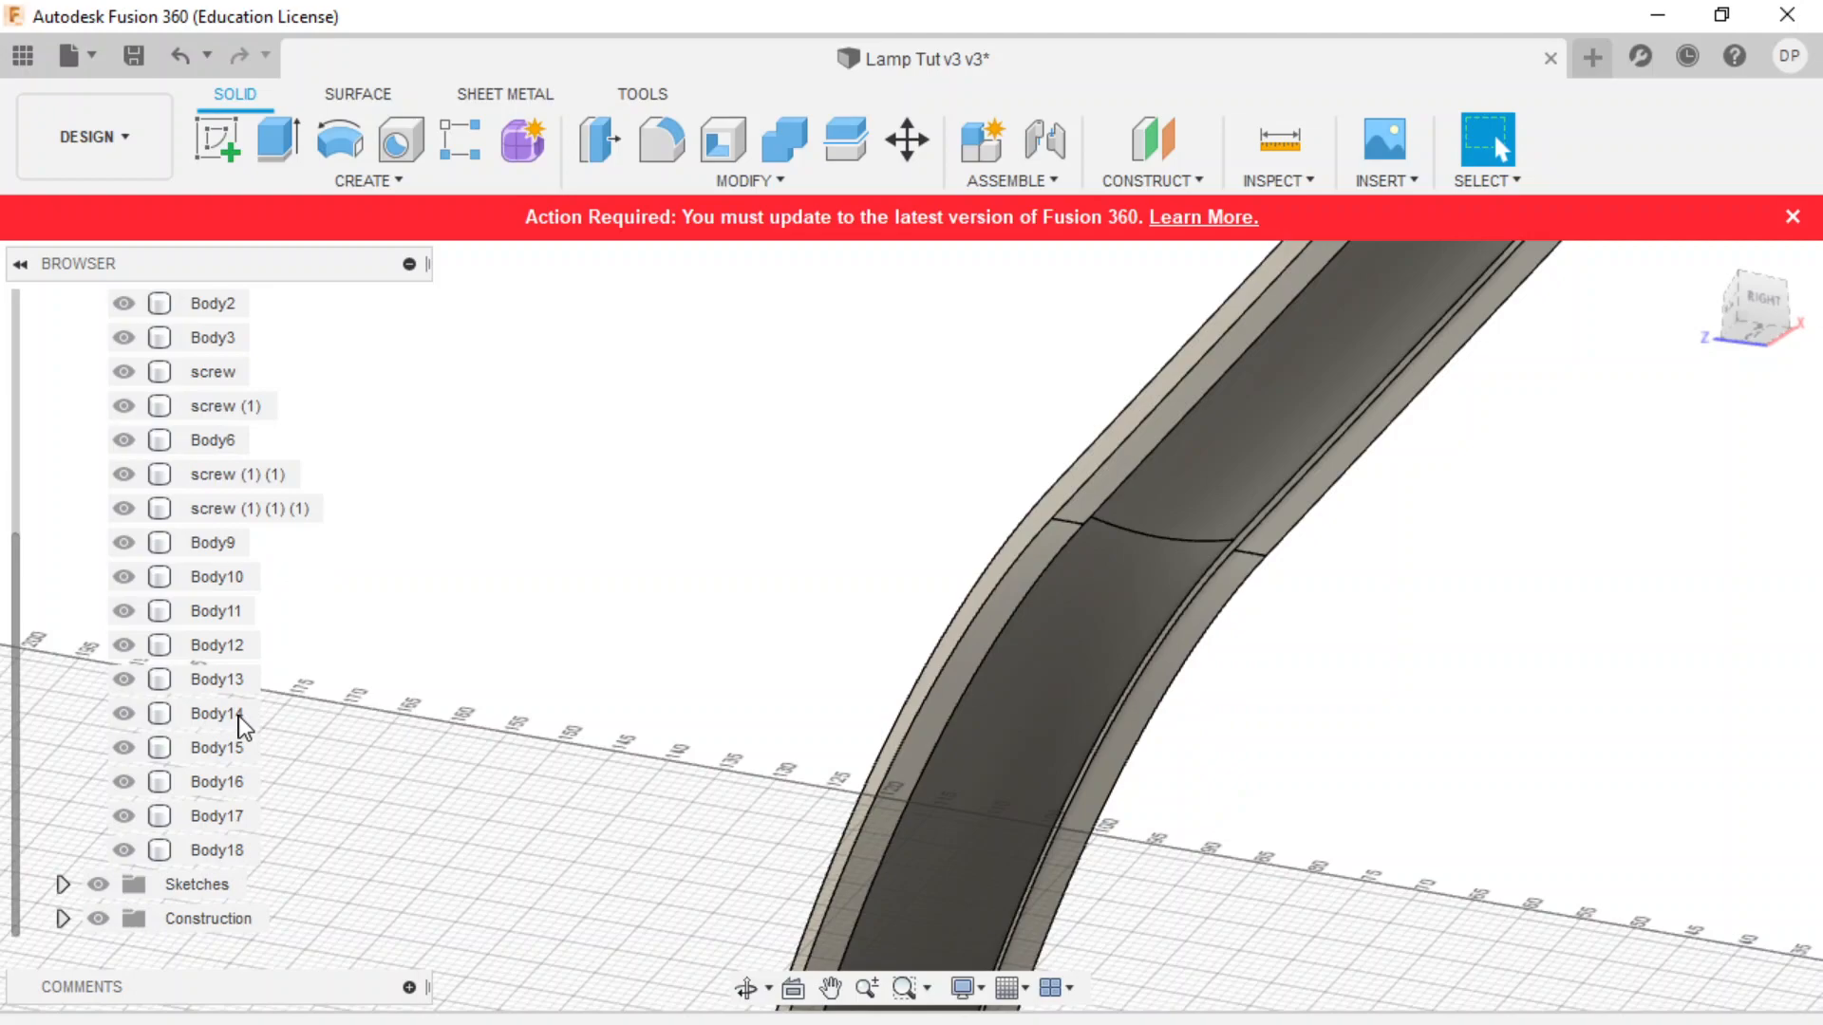
{"action": "left_click", "coordinate": [209, 853]}
{"action": "right_click", "coordinate": [209, 852]}
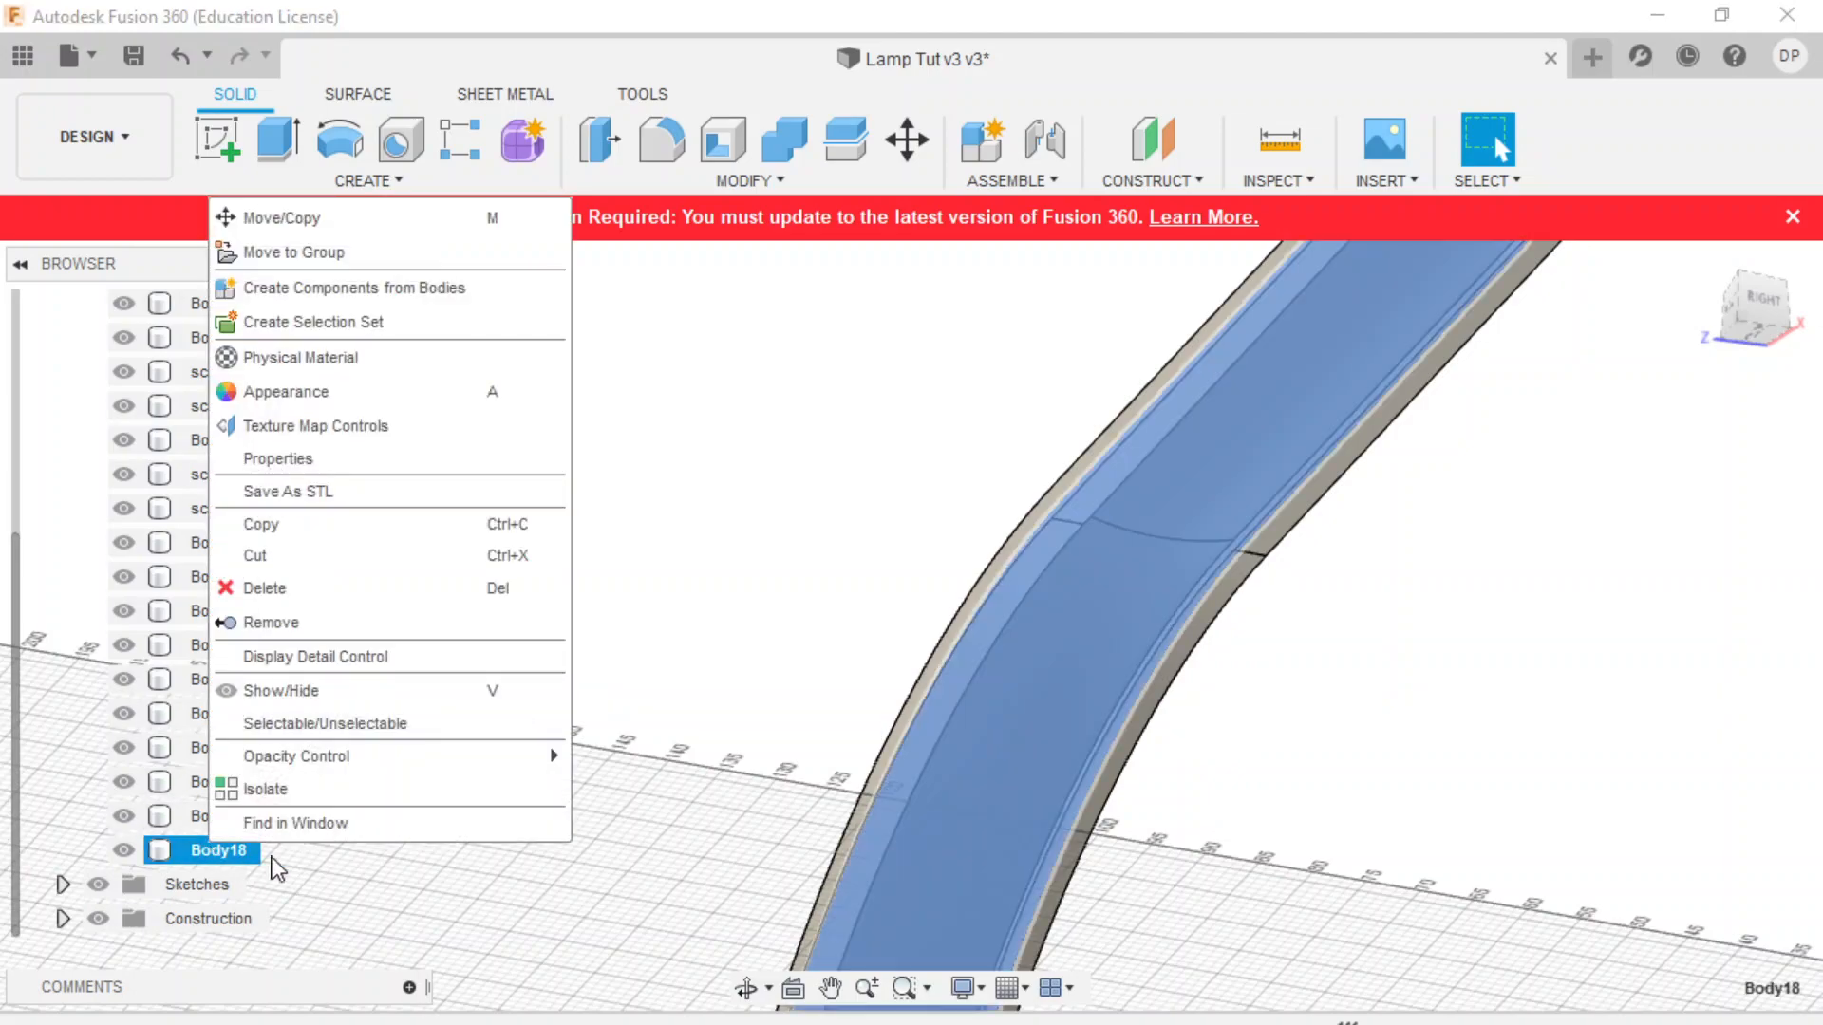
{"action": "left_click", "coordinate": [334, 360]}
{"action": "key", "text": "a"}
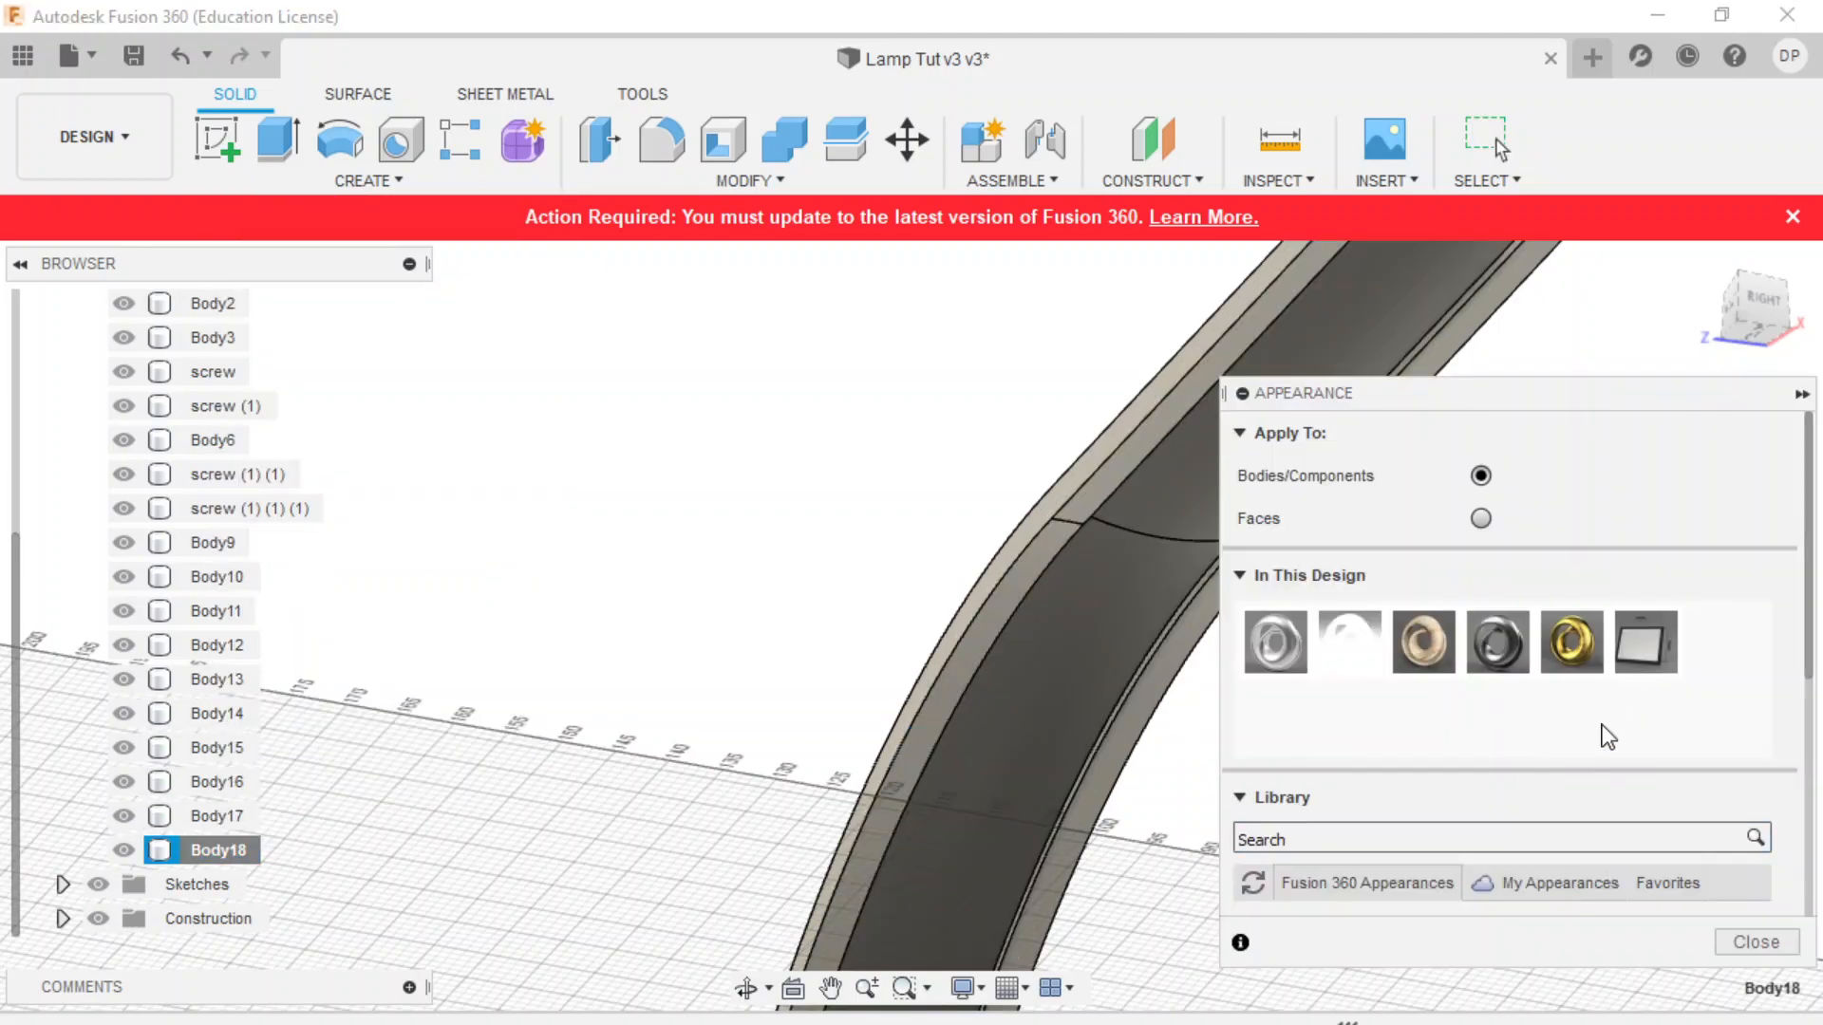
- Find the translucent plastics in the appearance library and apply Plastic - Translucent Matte (Gray) to the swept cover
{"action": "scroll", "coordinate": [1369, 794], "scroll_direction": "down", "scroll_amount": 3}
{"action": "scroll", "coordinate": [1369, 793], "scroll_direction": "down", "scroll_amount": 5}
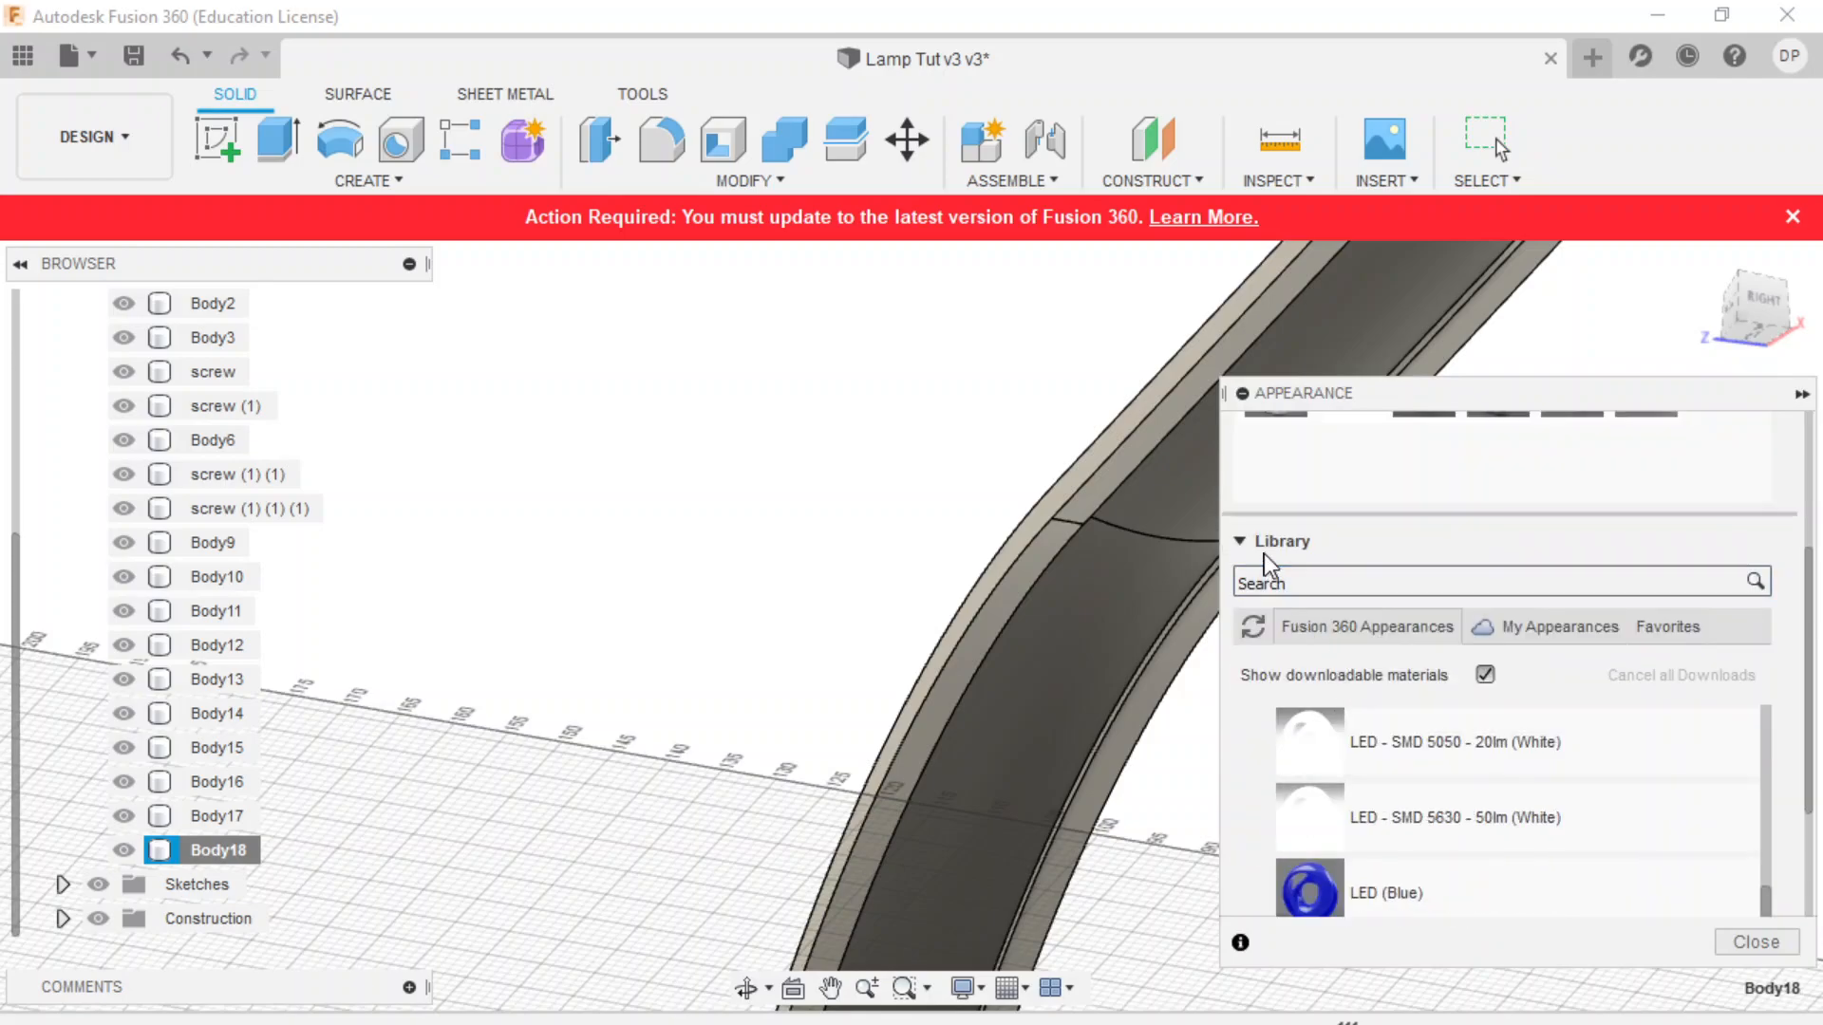
{"action": "scroll", "coordinate": [1310, 707], "scroll_direction": "up", "scroll_amount": 5}
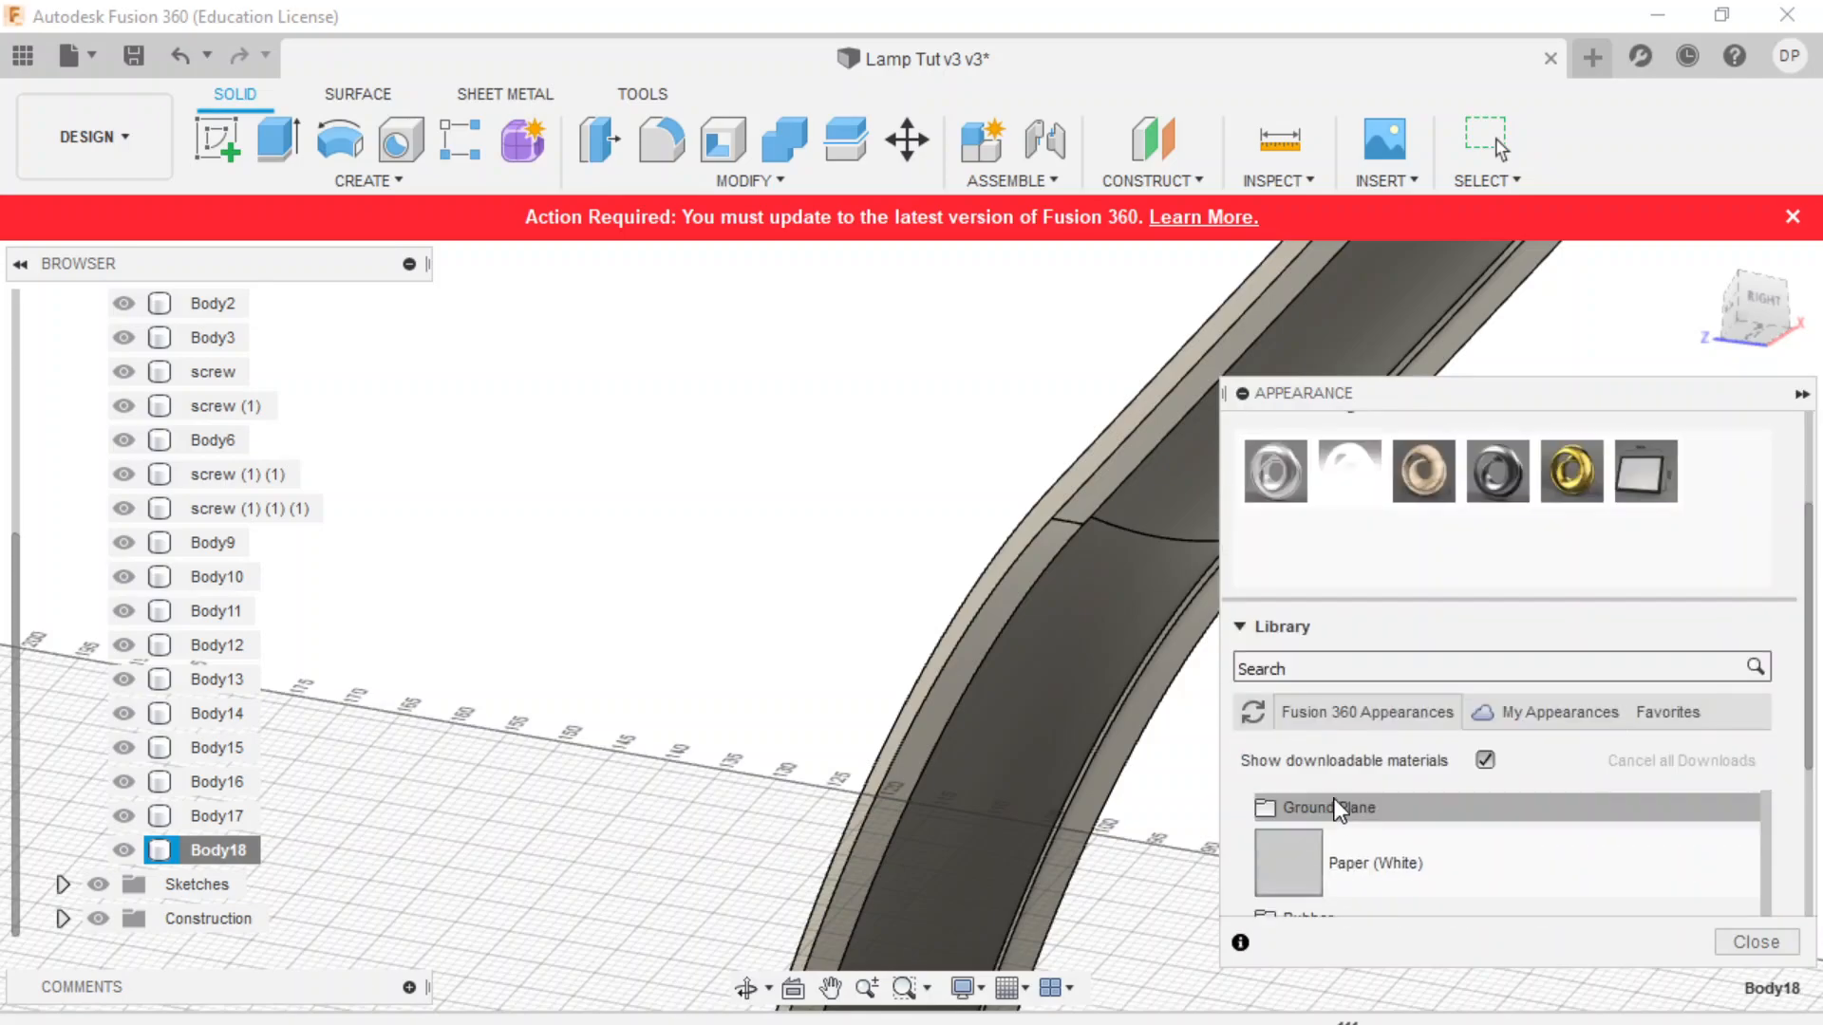
{"action": "scroll", "coordinate": [1316, 618], "scroll_direction": "down", "scroll_amount": 5}
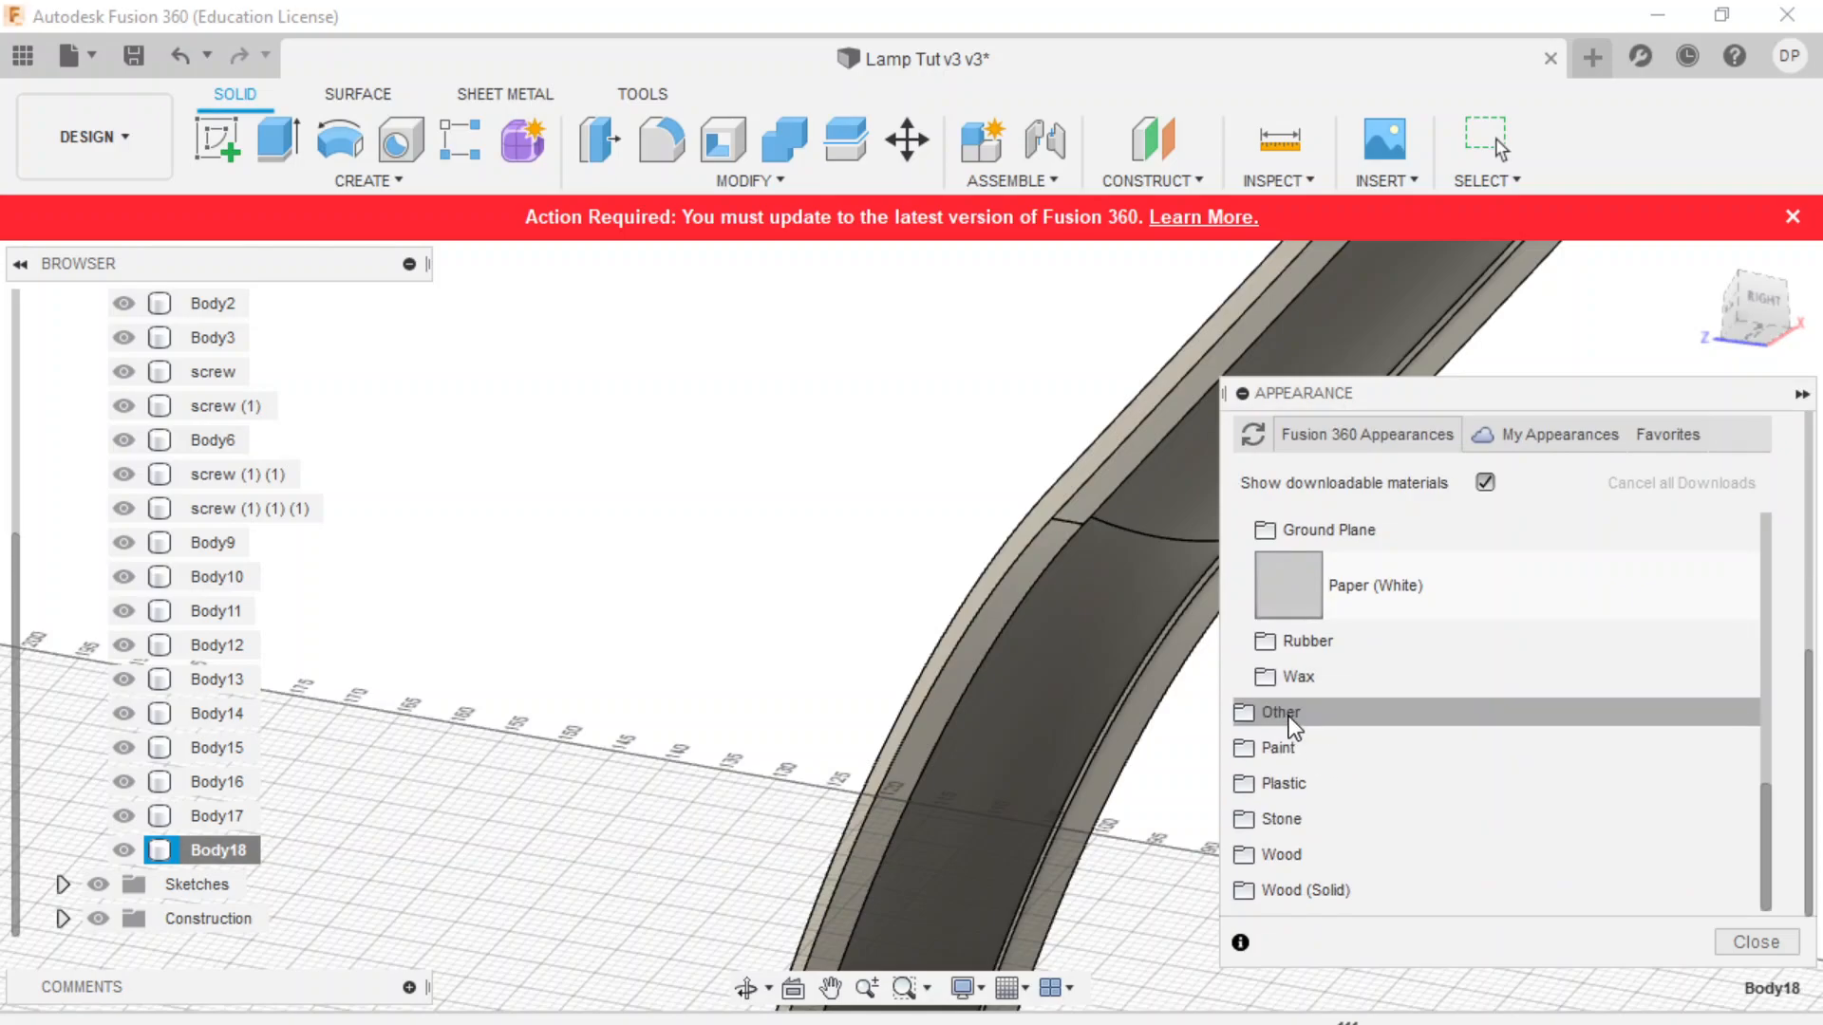
{"action": "left_click", "coordinate": [1298, 786]}
{"action": "scroll", "coordinate": [1433, 807], "scroll_direction": "down", "scroll_amount": 3}
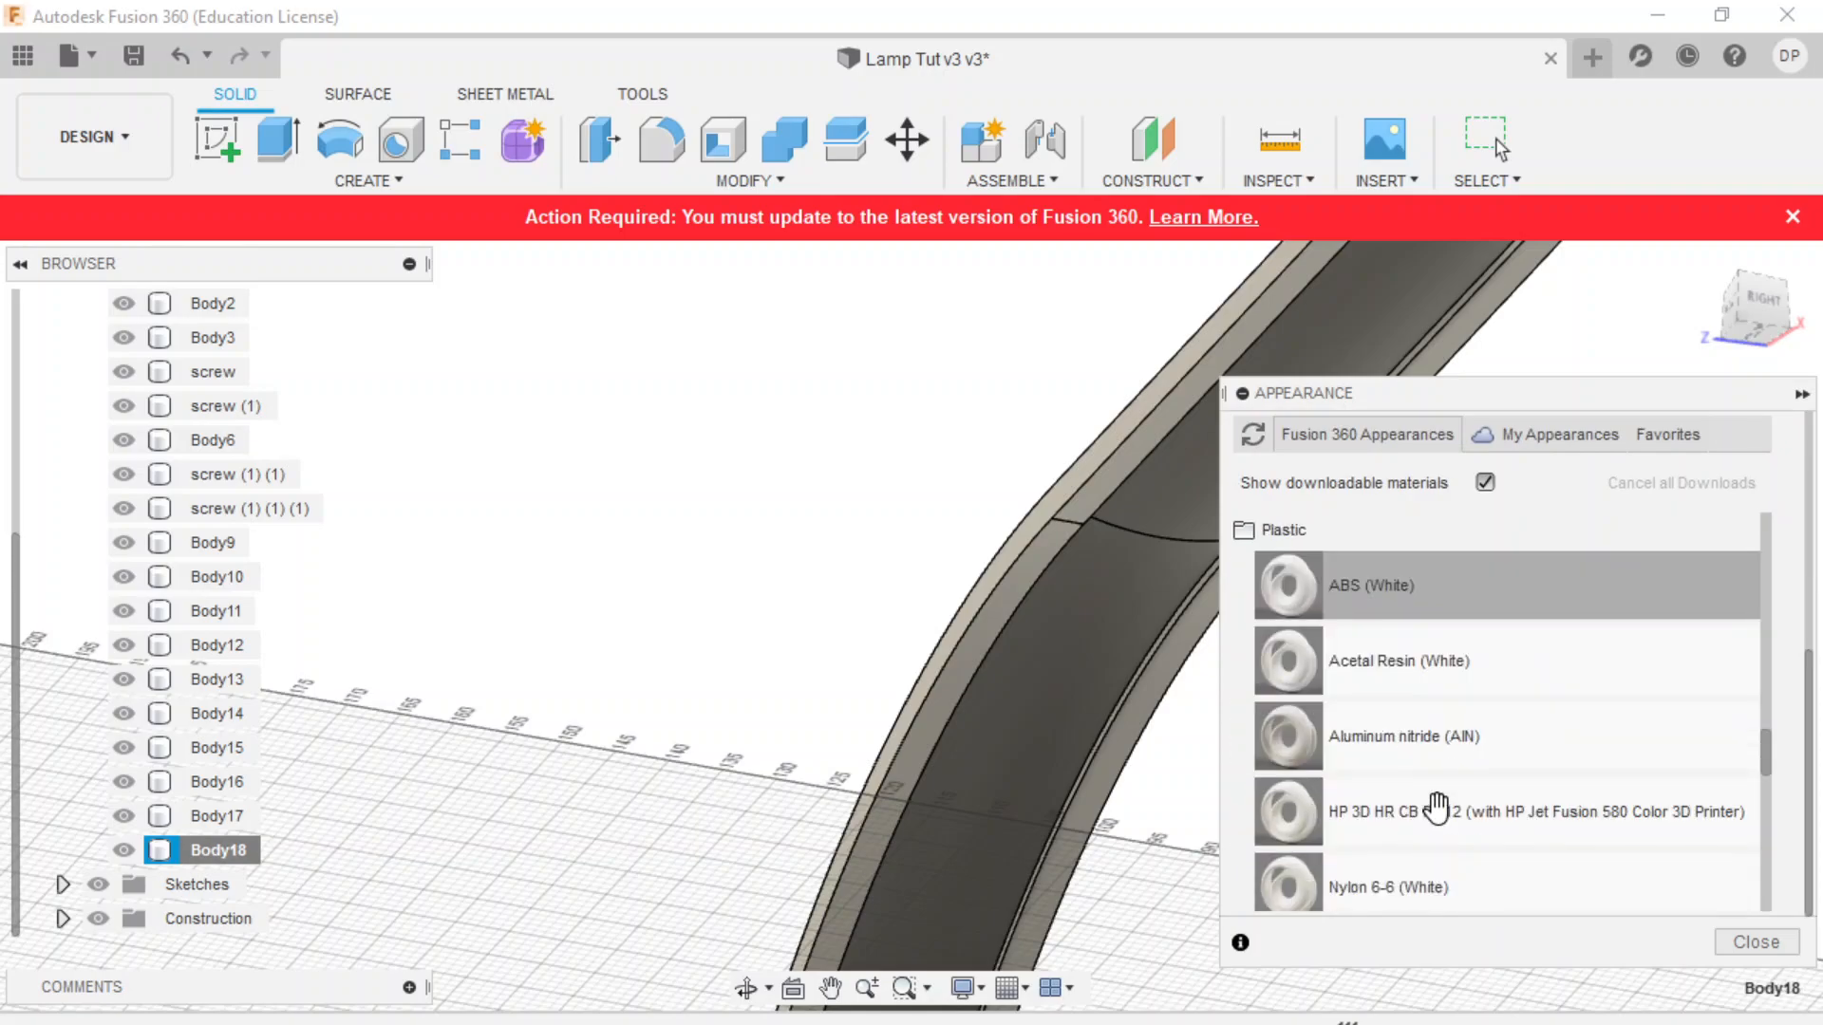
{"action": "scroll", "coordinate": [1438, 809], "scroll_direction": "down", "scroll_amount": 2}
{"action": "scroll", "coordinate": [1435, 807], "scroll_direction": "down", "scroll_amount": 2}
{"action": "scroll", "coordinate": [1387, 788], "scroll_direction": "up", "scroll_amount": 2}
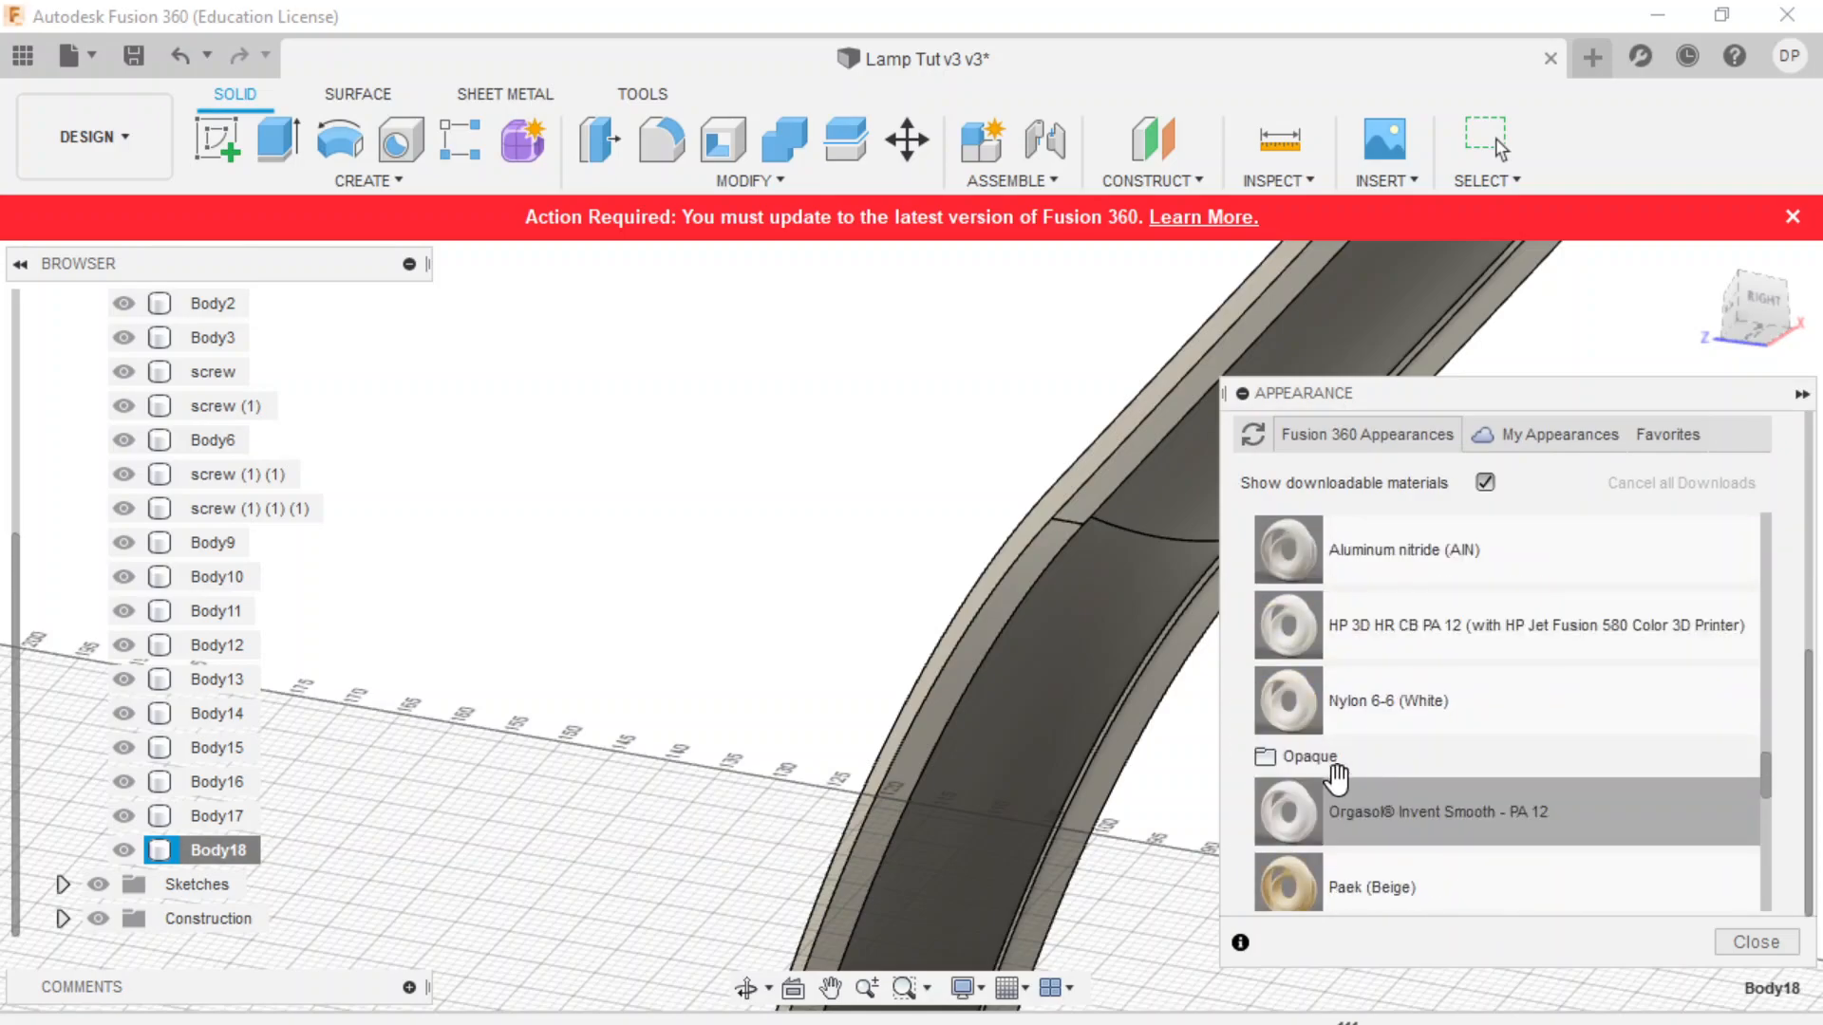
{"action": "scroll", "coordinate": [1334, 783], "scroll_direction": "down", "scroll_amount": 4}
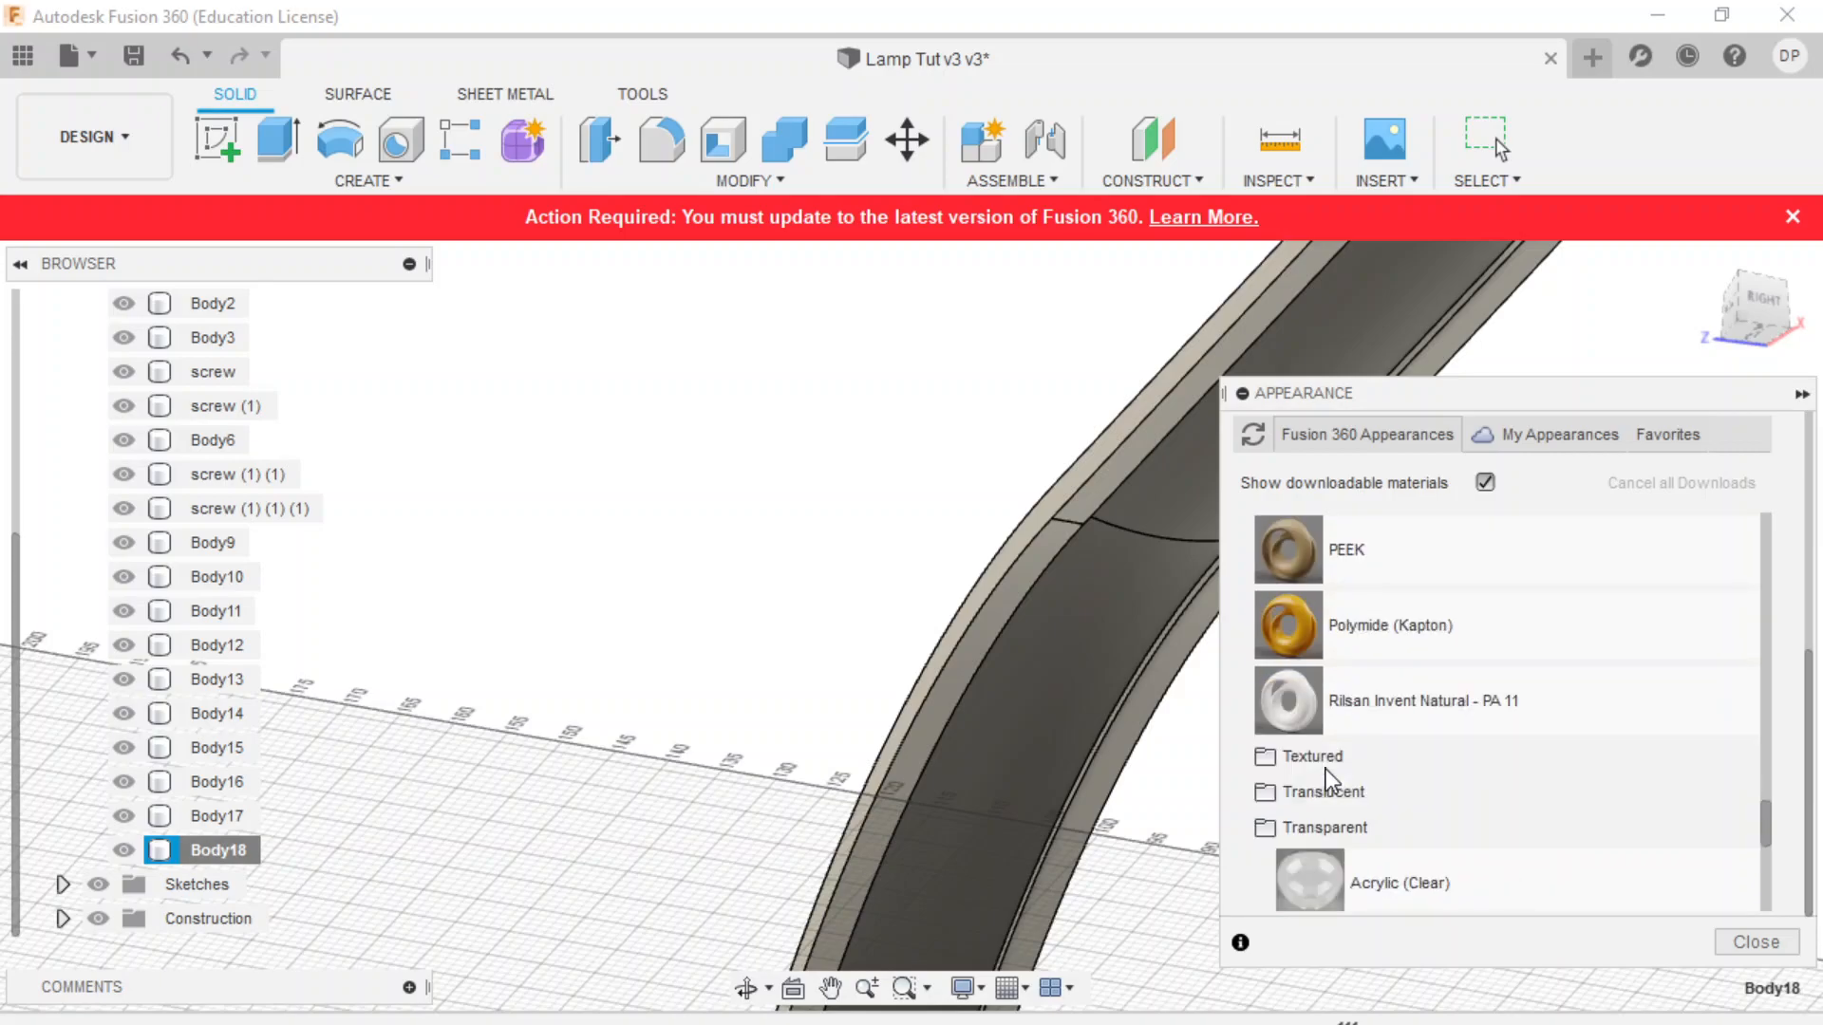
{"action": "left_click", "coordinate": [1358, 796]}
{"action": "scroll", "coordinate": [1413, 843], "scroll_direction": "down", "scroll_amount": 5}
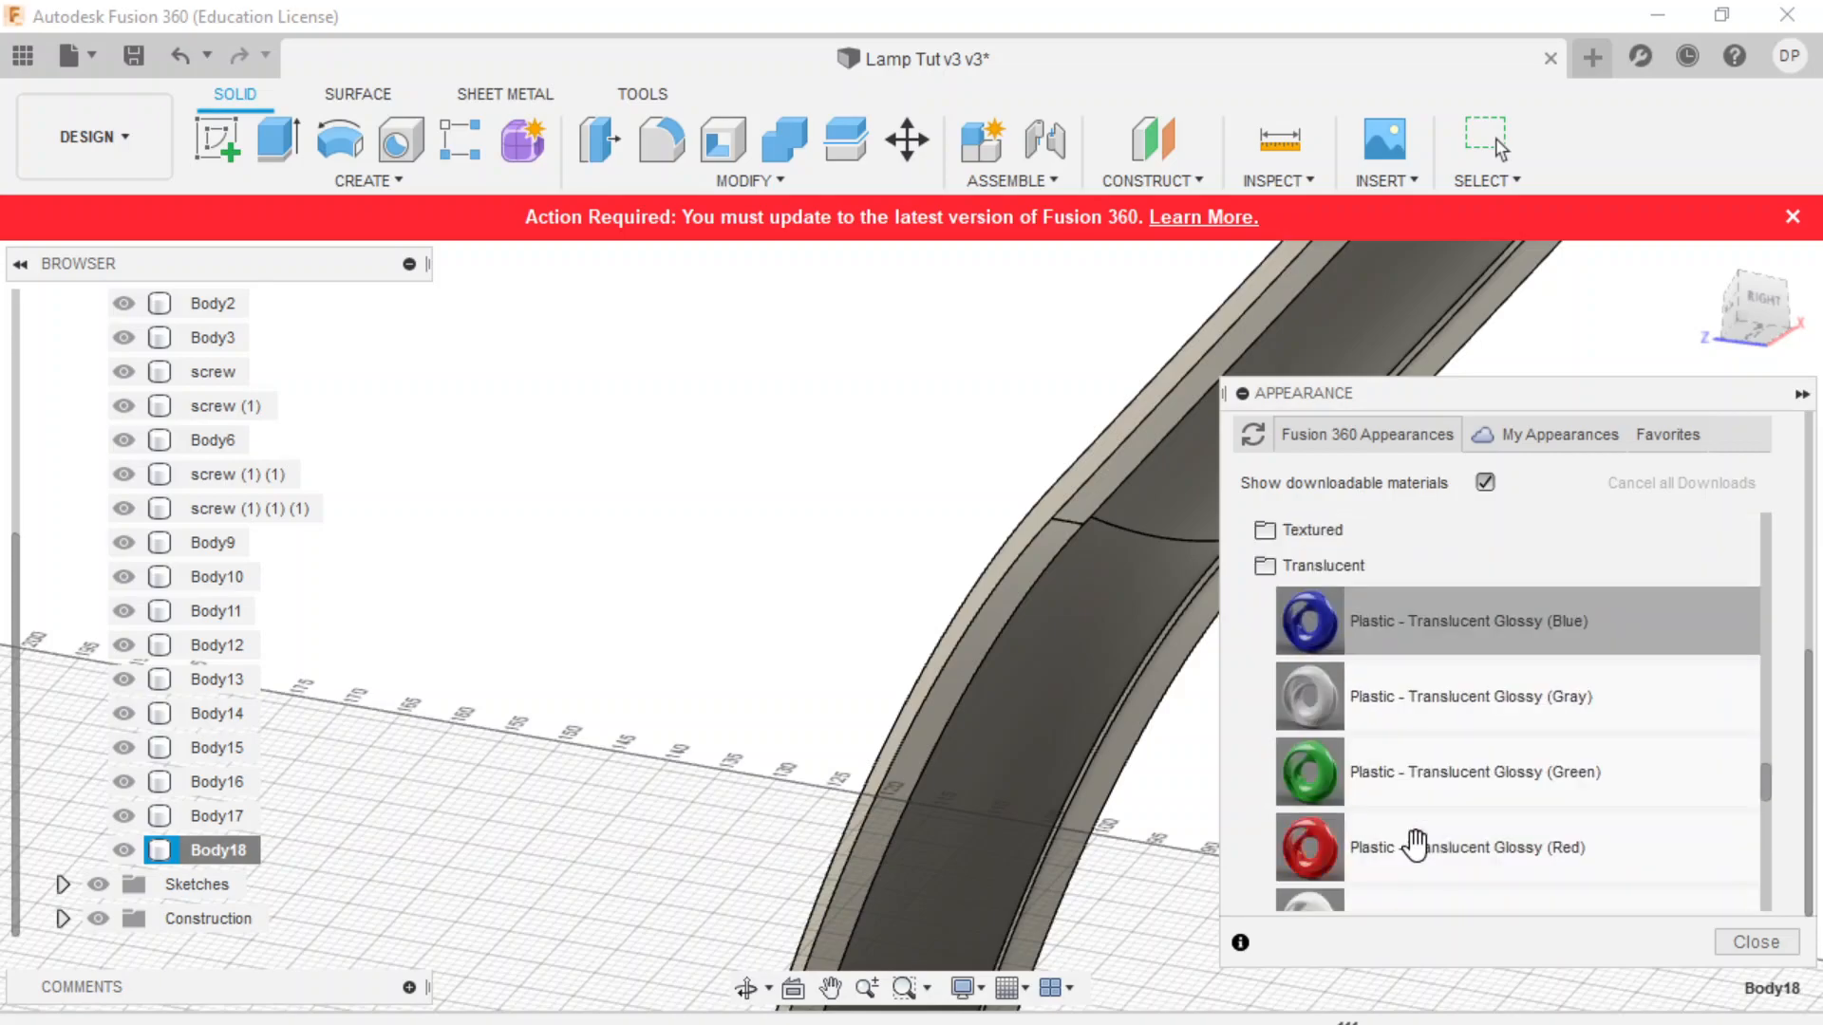
{"action": "scroll", "coordinate": [1415, 843], "scroll_direction": "down", "scroll_amount": 3}
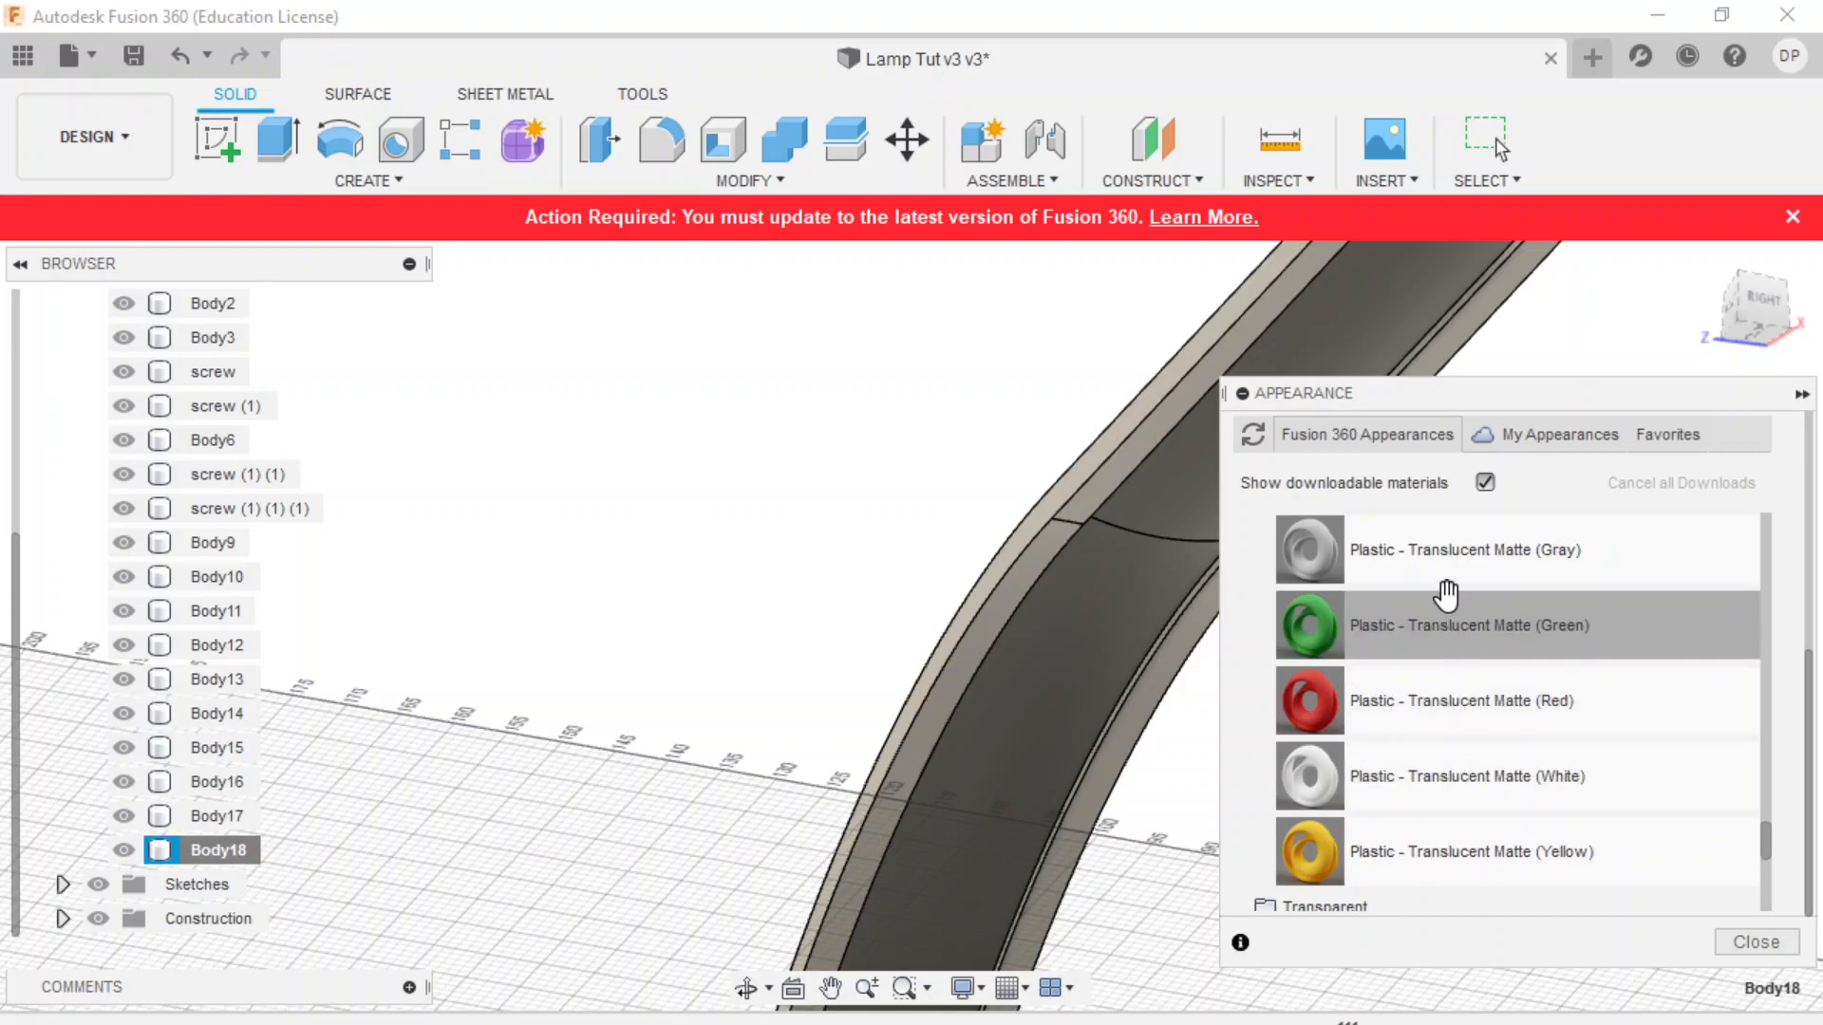
{"action": "left_click_drag", "start_coordinate": [1475, 556], "coordinate": [1102, 623]}
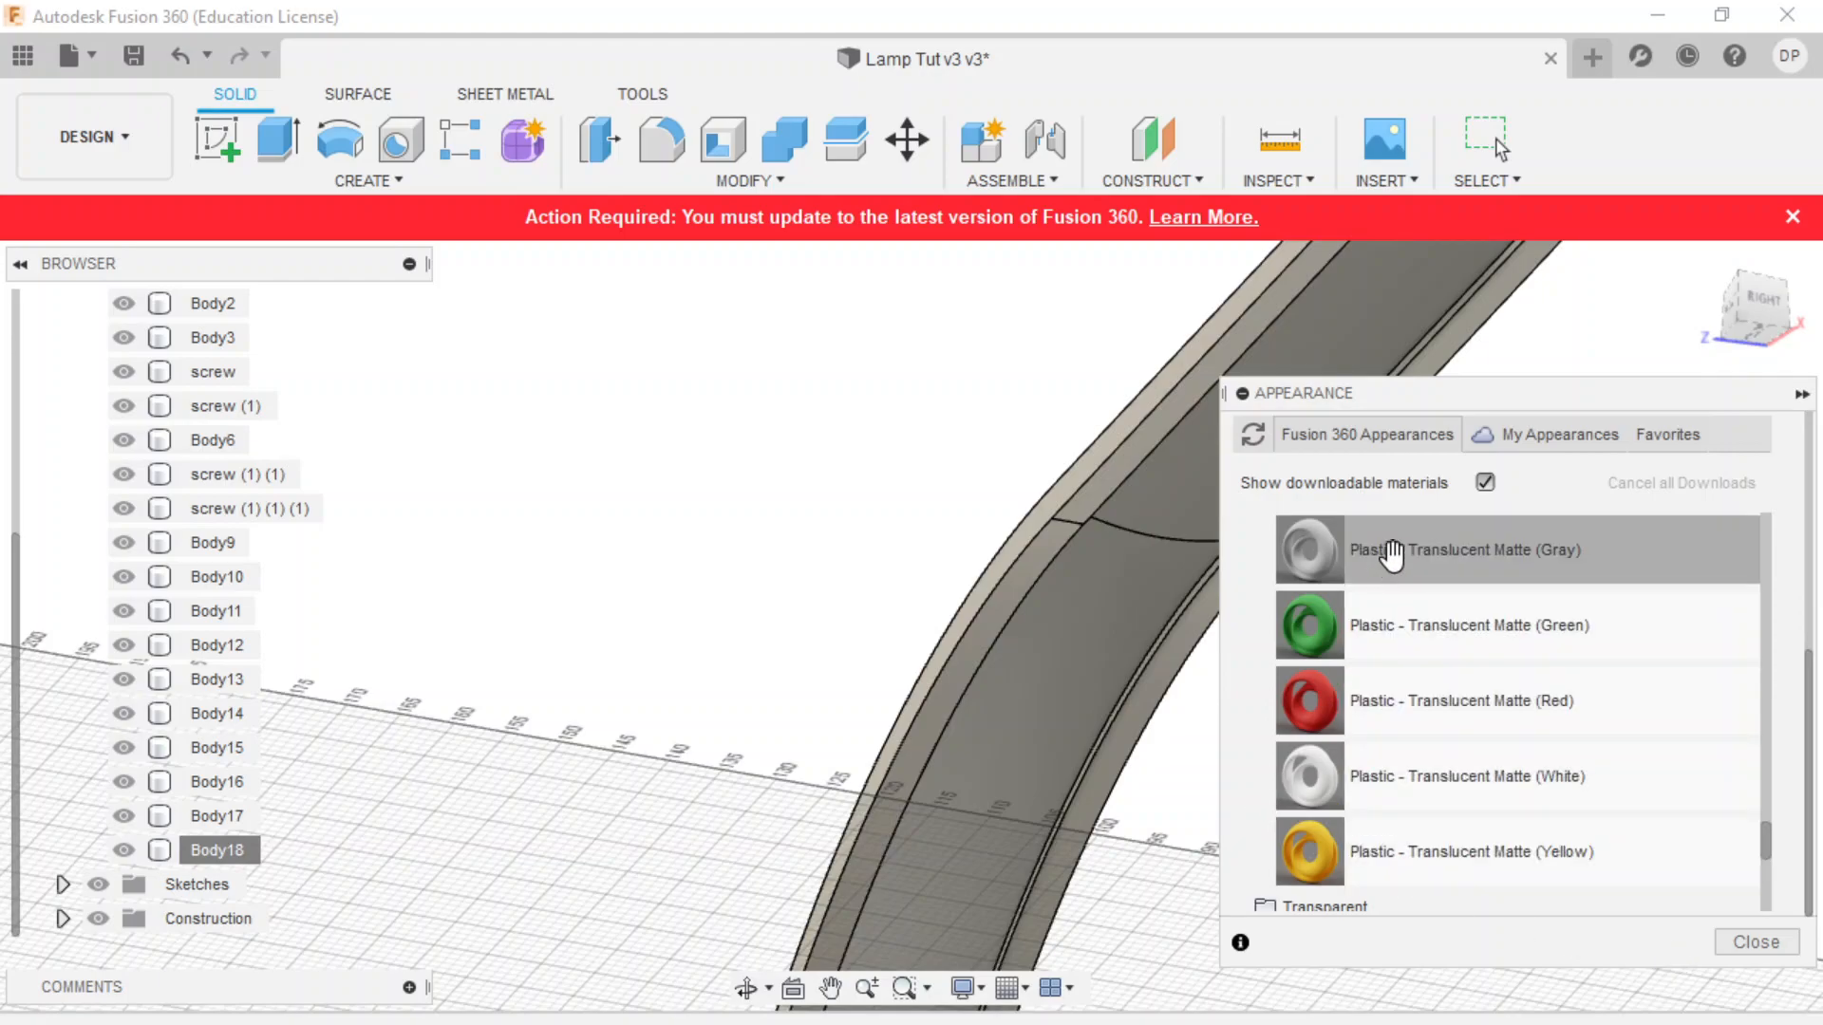
- Apply Plastic - Translucent Matte (White) to the swept cover and save the design as a version described "User Saved"
{"action": "left_click_drag", "start_coordinate": [1494, 794], "coordinate": [1047, 719]}
{"action": "scroll", "coordinate": [639, 659], "scroll_direction": "down", "scroll_amount": 5}
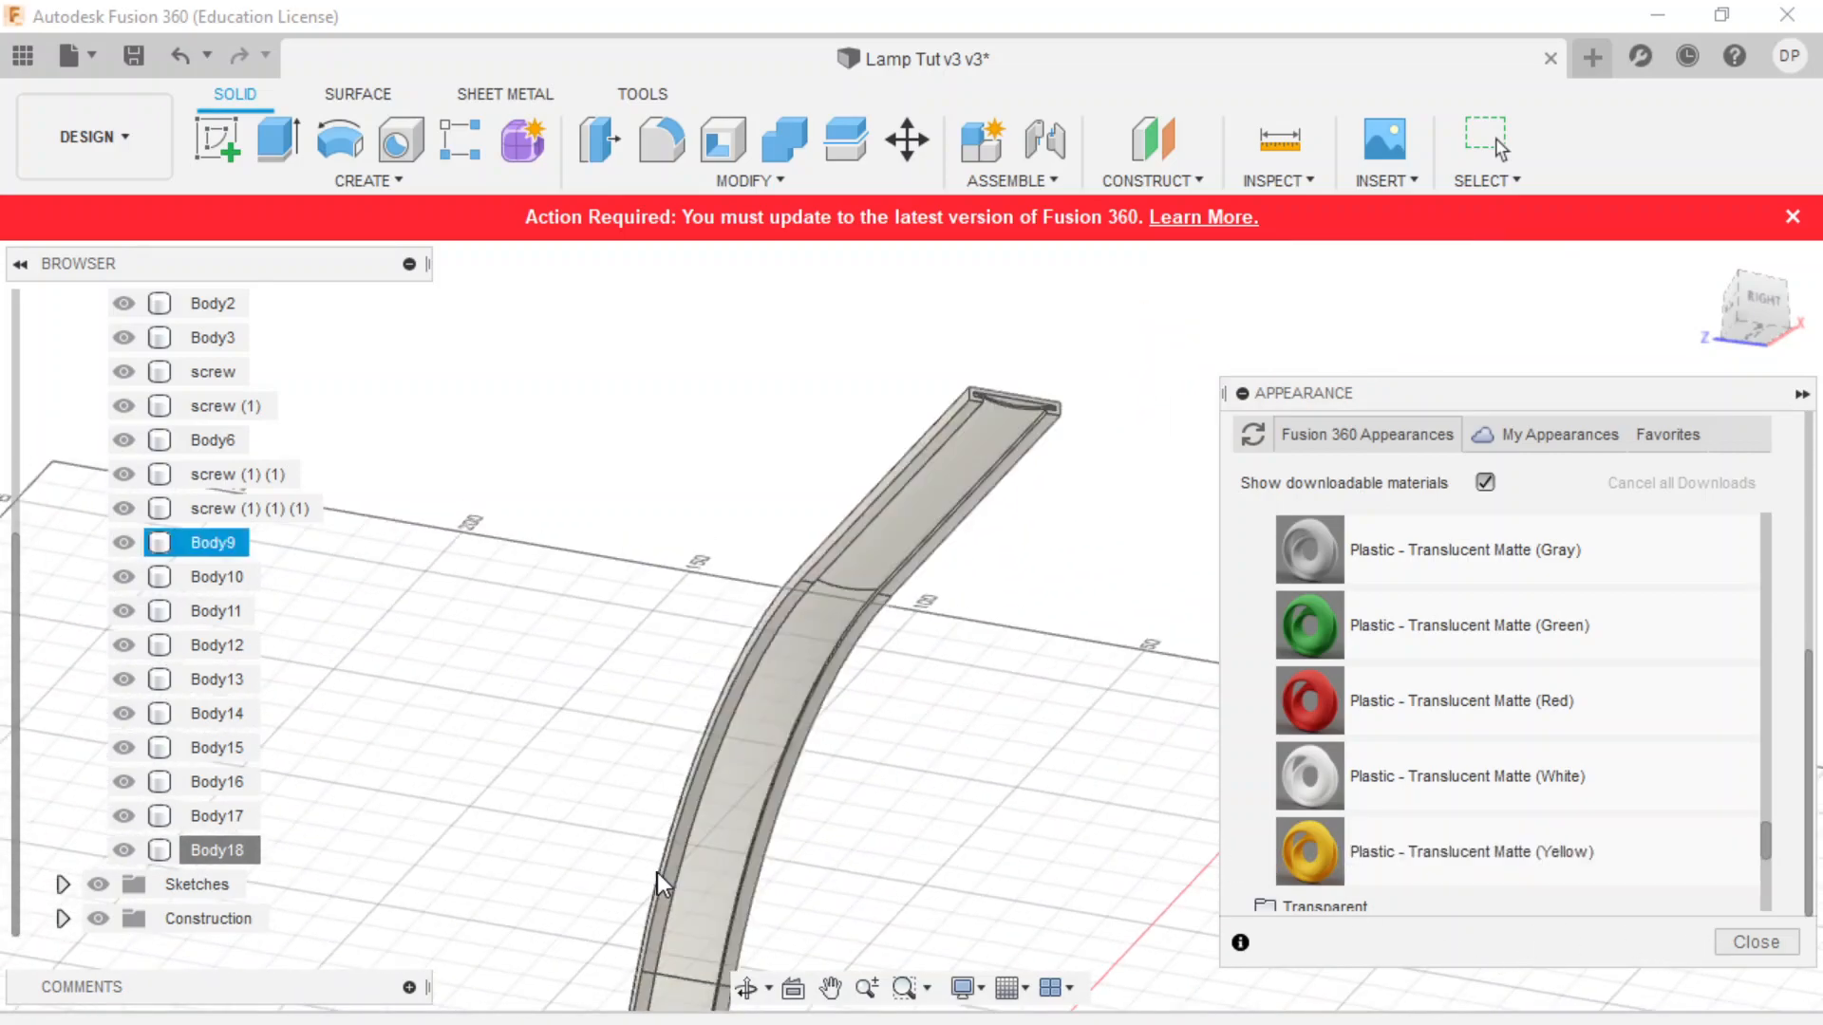
{"action": "left_click", "coordinate": [134, 55]}
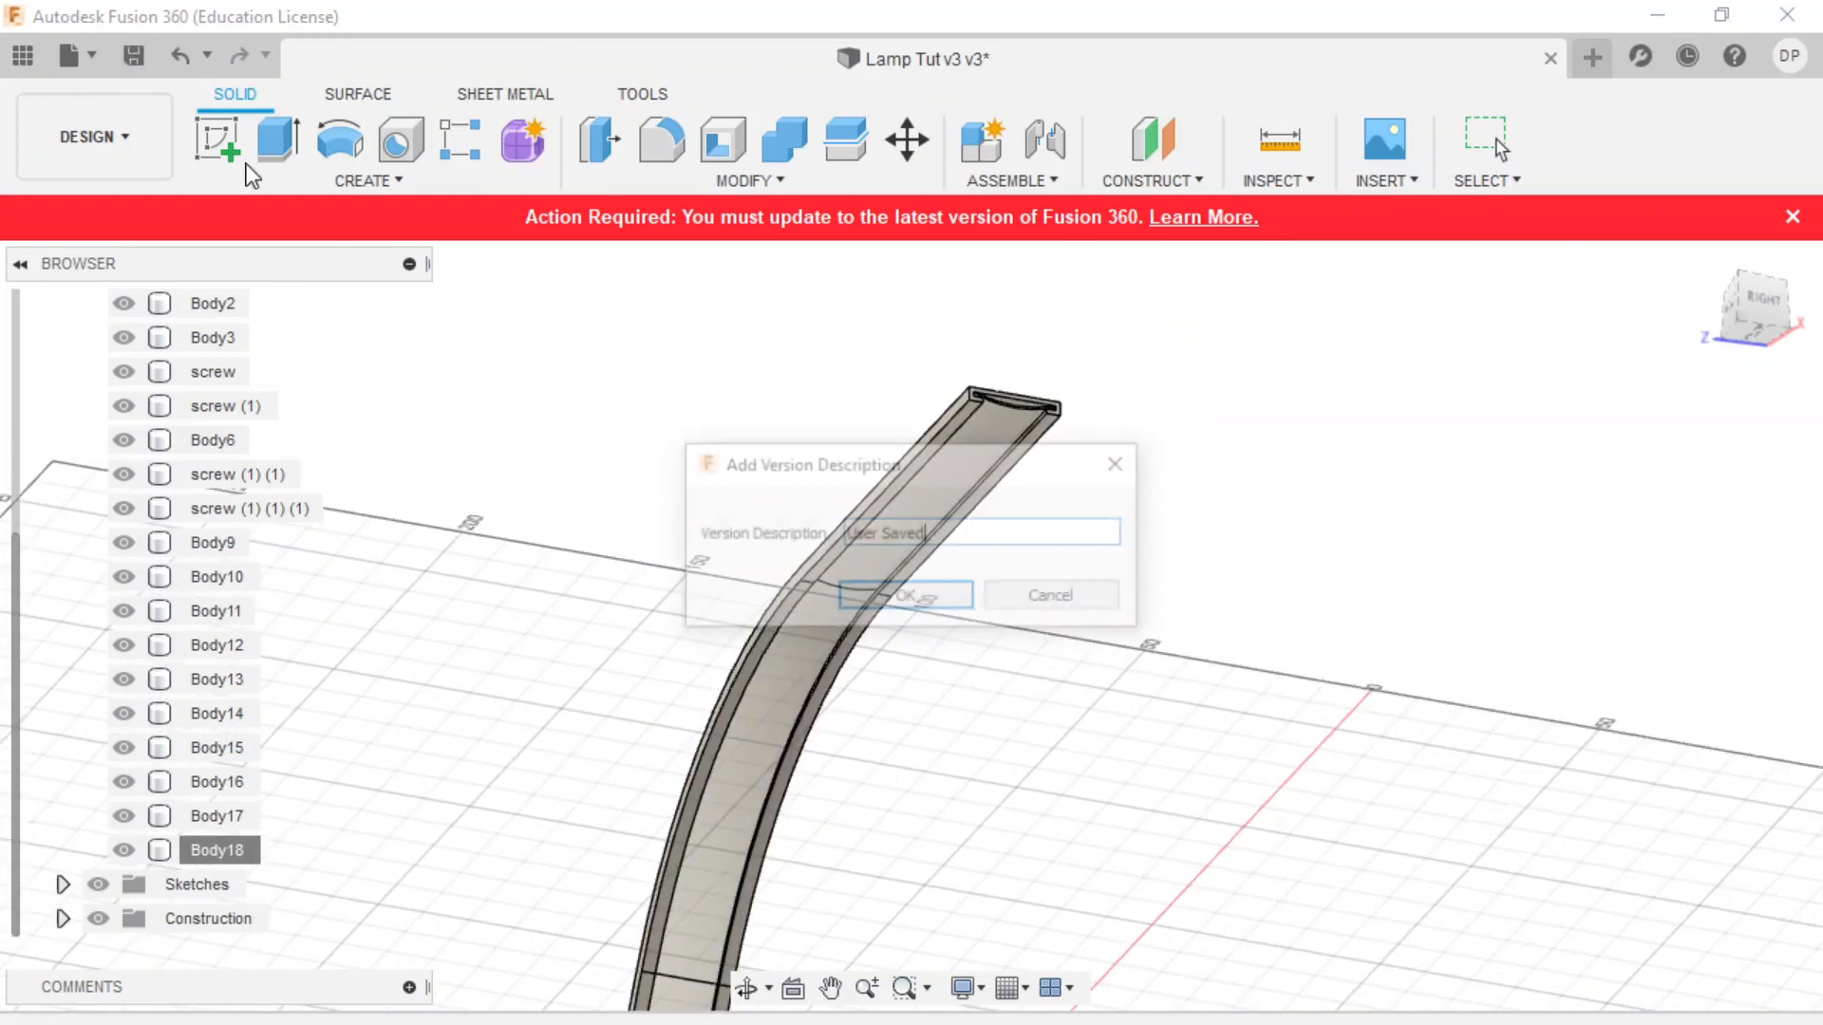
{"action": "left_click", "coordinate": [891, 597]}
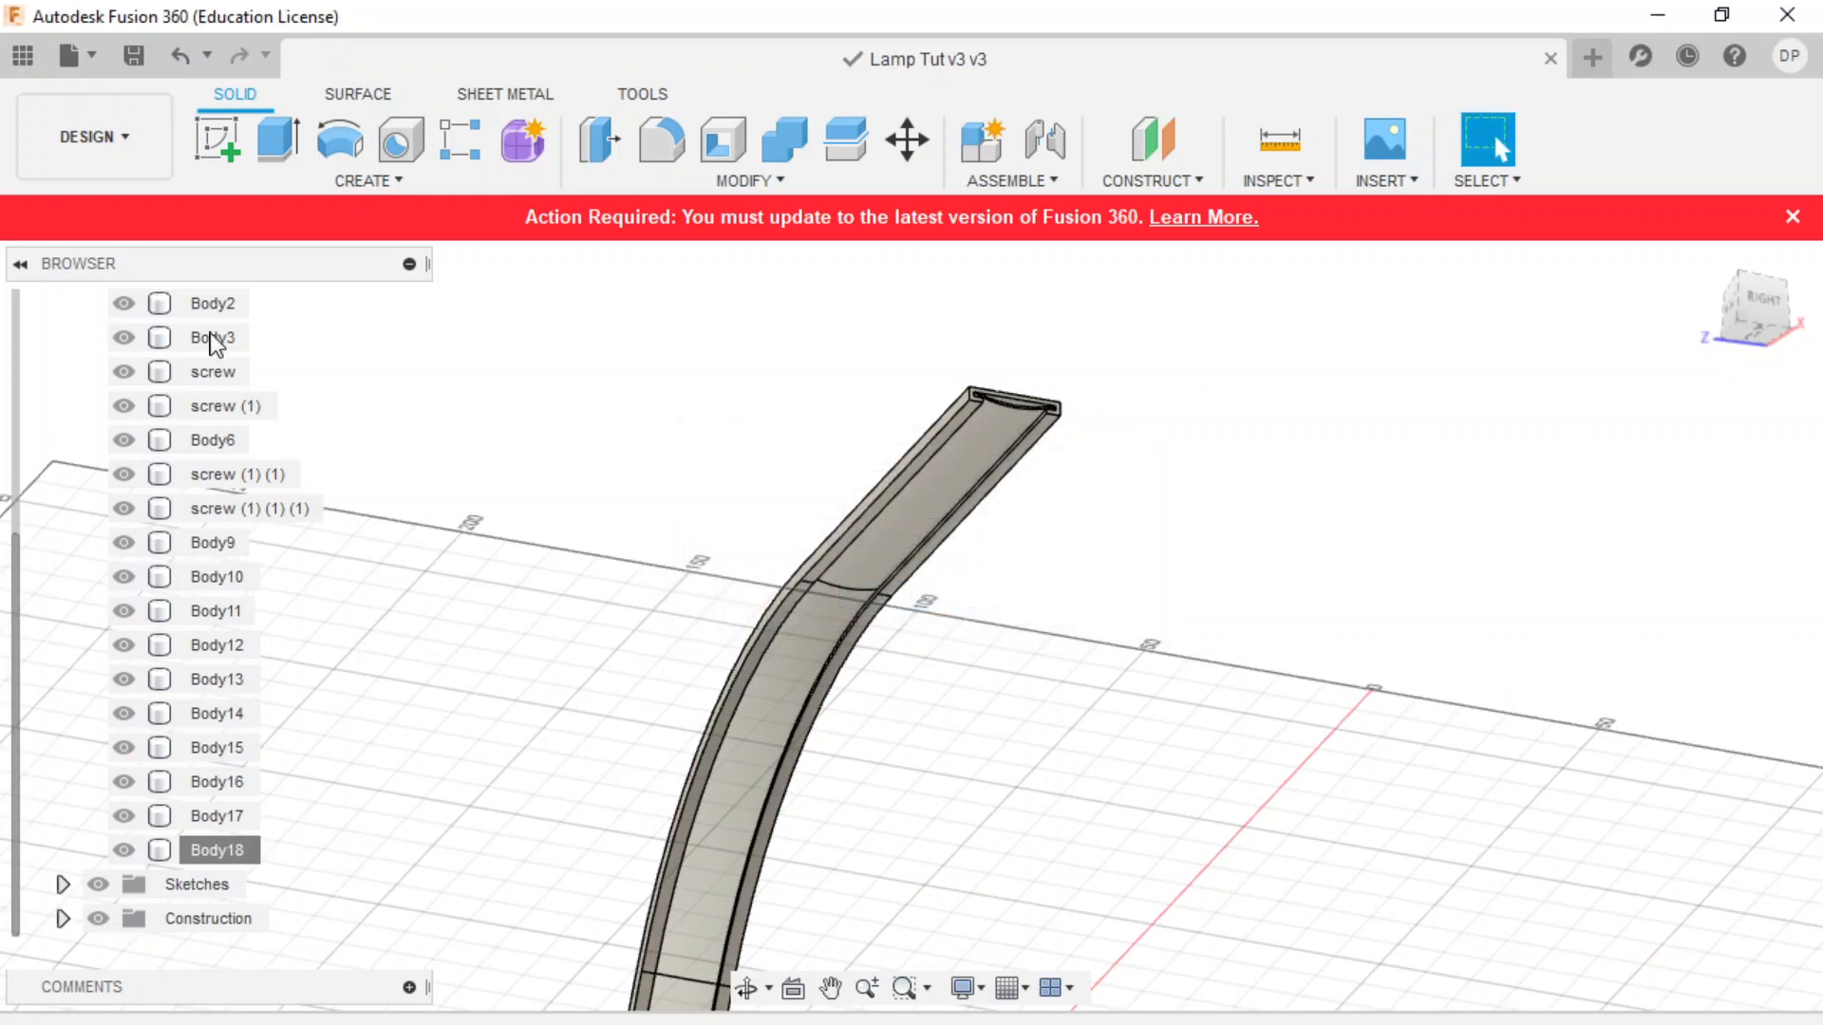
- Switch to the Render workspace and frame the lamp at an angle showing the arm's open end, its curve and the wooden post
{"action": "left_click", "coordinate": [91, 136]}
{"action": "left_click", "coordinate": [81, 304]}
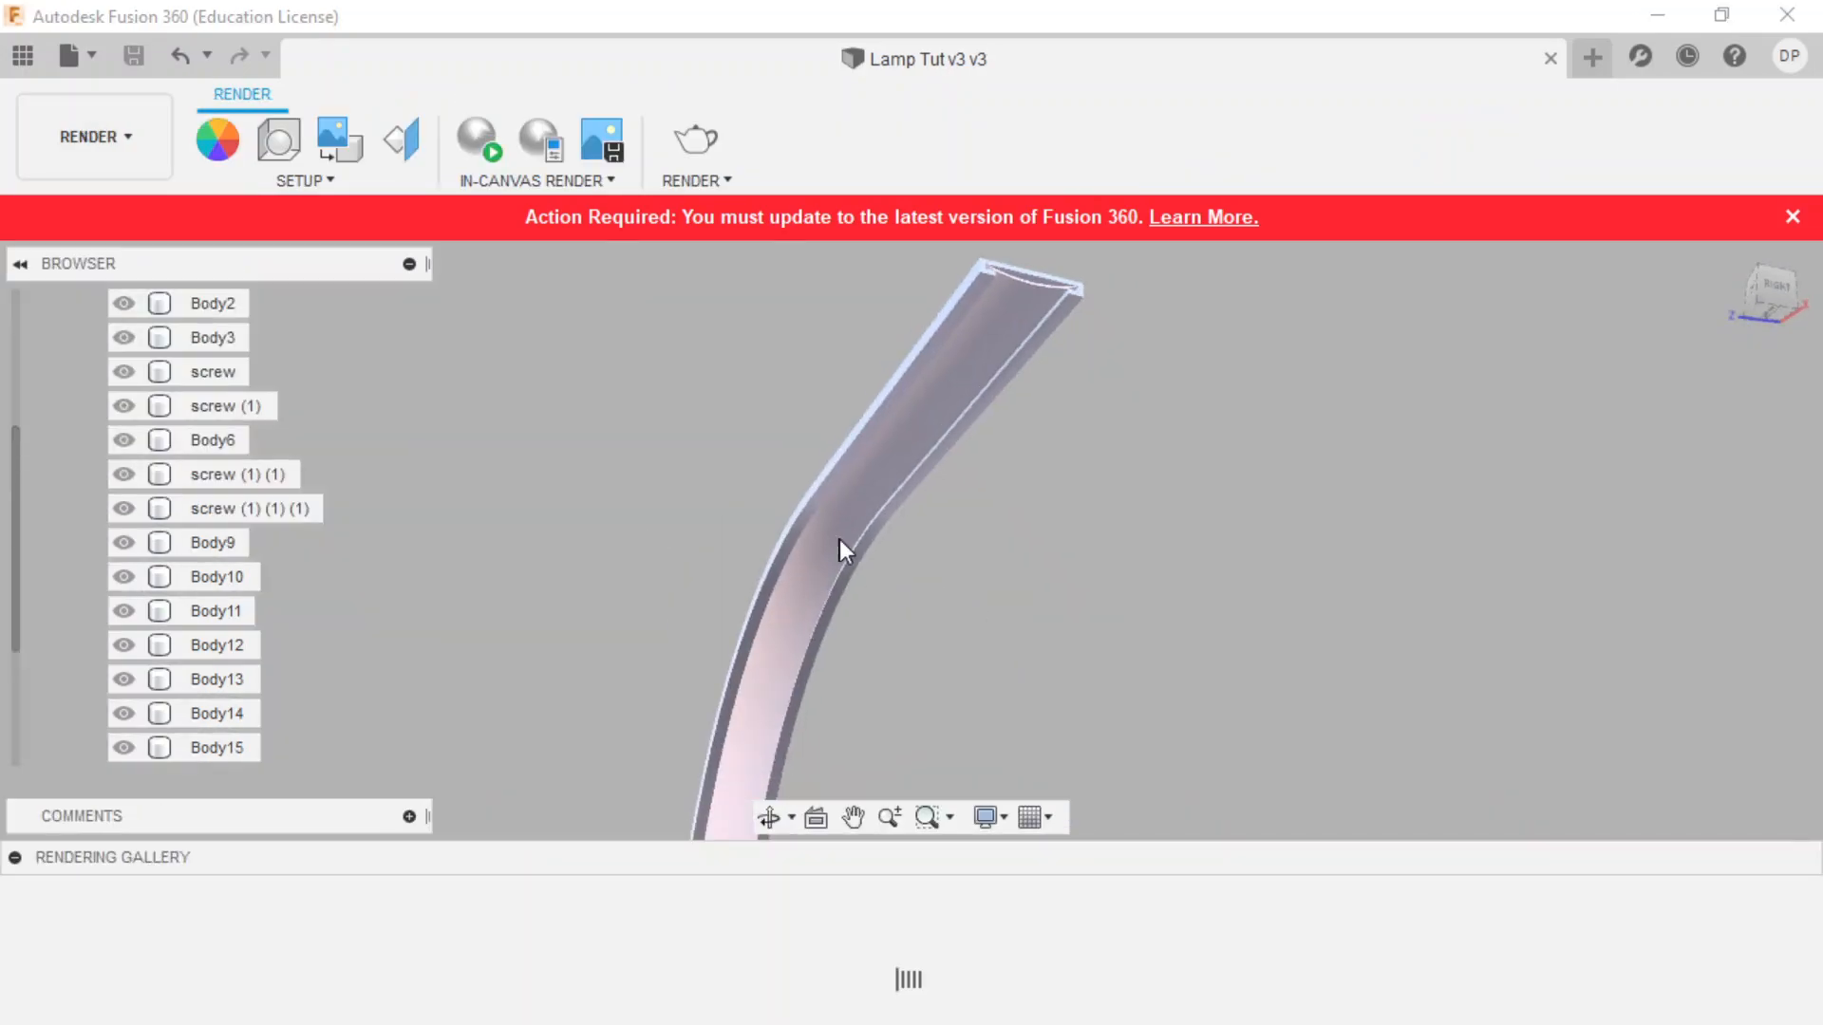
{"action": "left_click", "coordinate": [774, 560]}
{"action": "left_click", "coordinate": [1034, 623]}
{"action": "middle_click_drag", "start_coordinate": [1107, 575], "coordinate": [1248, 708], "text": "shift"}
{"action": "scroll", "coordinate": [866, 533], "scroll_direction": "up", "scroll_amount": 8}
{"action": "middle_click_drag", "start_coordinate": [897, 560], "coordinate": [731, 583], "text": "shift"}
{"action": "scroll", "coordinate": [731, 583], "scroll_direction": "down", "scroll_amount": 6}
{"action": "middle_click_drag", "start_coordinate": [902, 640], "coordinate": [834, 602], "text": "shift"}
{"action": "scroll", "coordinate": [884, 537], "scroll_direction": "down", "scroll_amount": 5}
{"action": "middle_click_drag", "start_coordinate": [1003, 597], "coordinate": [1052, 623], "text": "shift"}
{"action": "scroll", "coordinate": [1064, 637], "scroll_direction": "down", "scroll_amount": 4}
{"action": "scroll", "coordinate": [1064, 636], "scroll_direction": "up", "scroll_amount": 6}
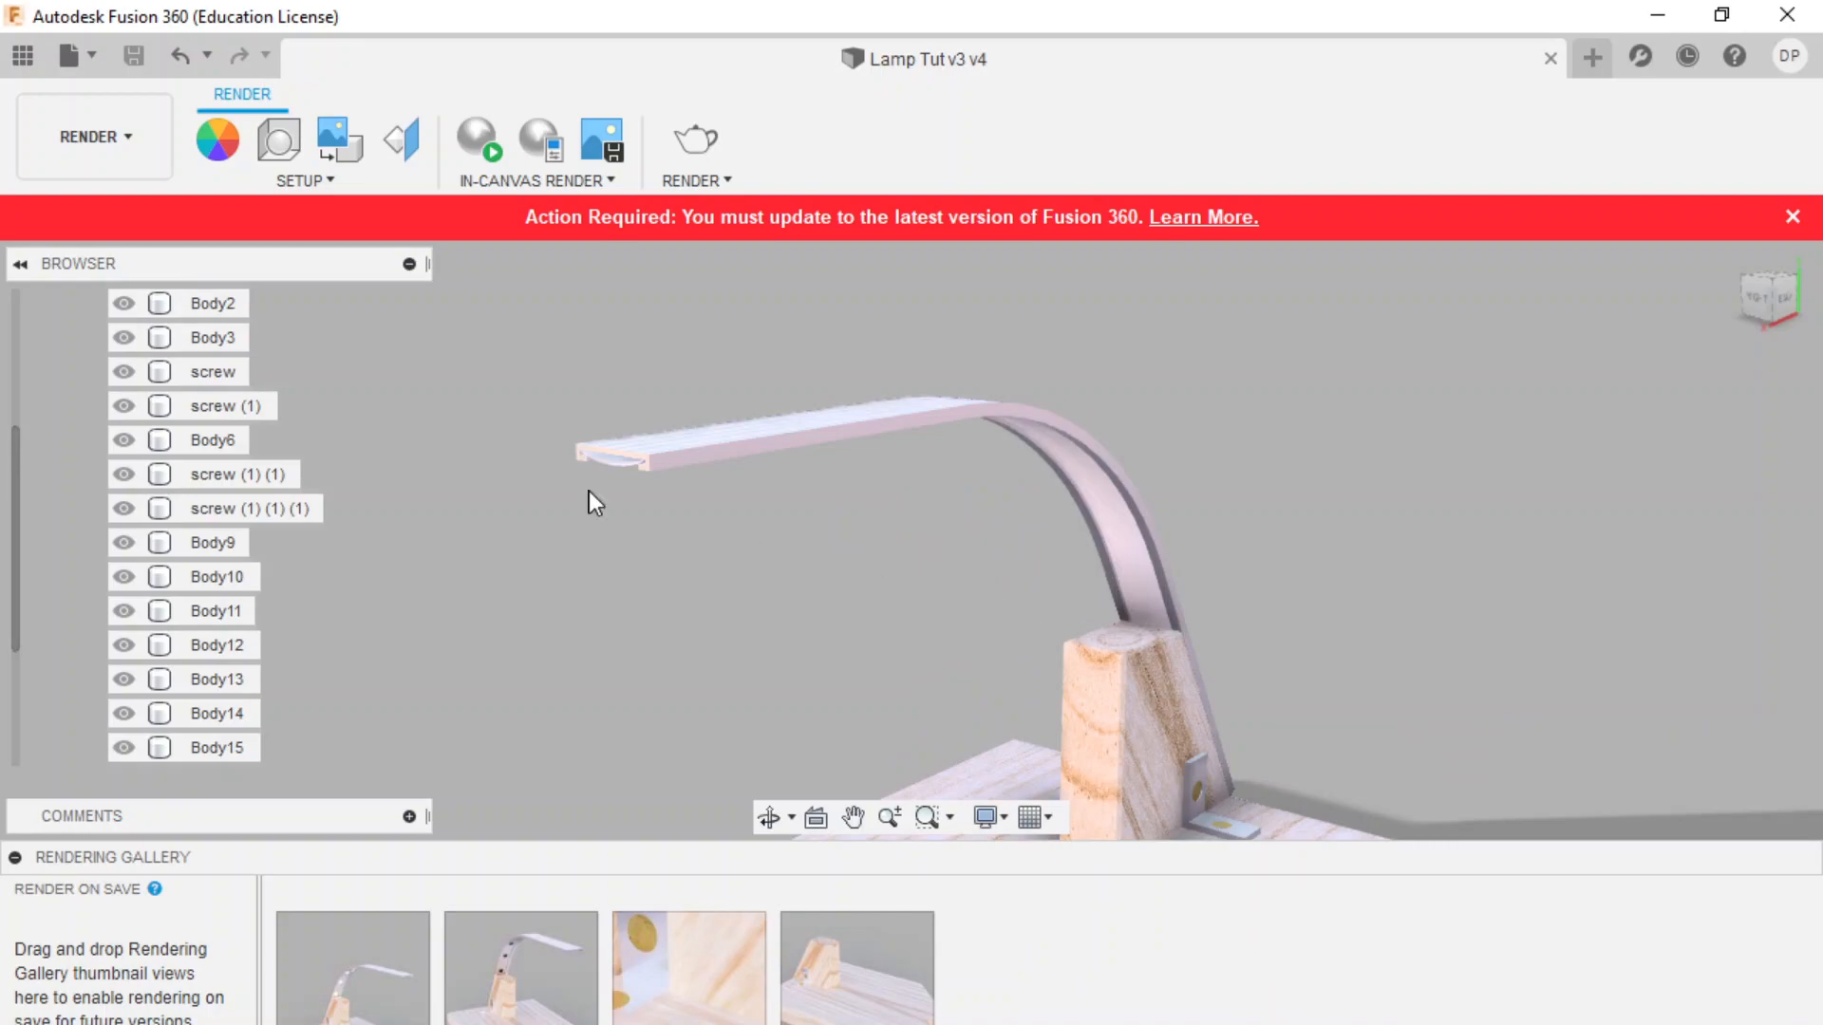
- Render the framed view as a 1280 x 421 px PNG with the local renderer at Final quality, and view the result enlarged
{"action": "left_click", "coordinate": [679, 138]}
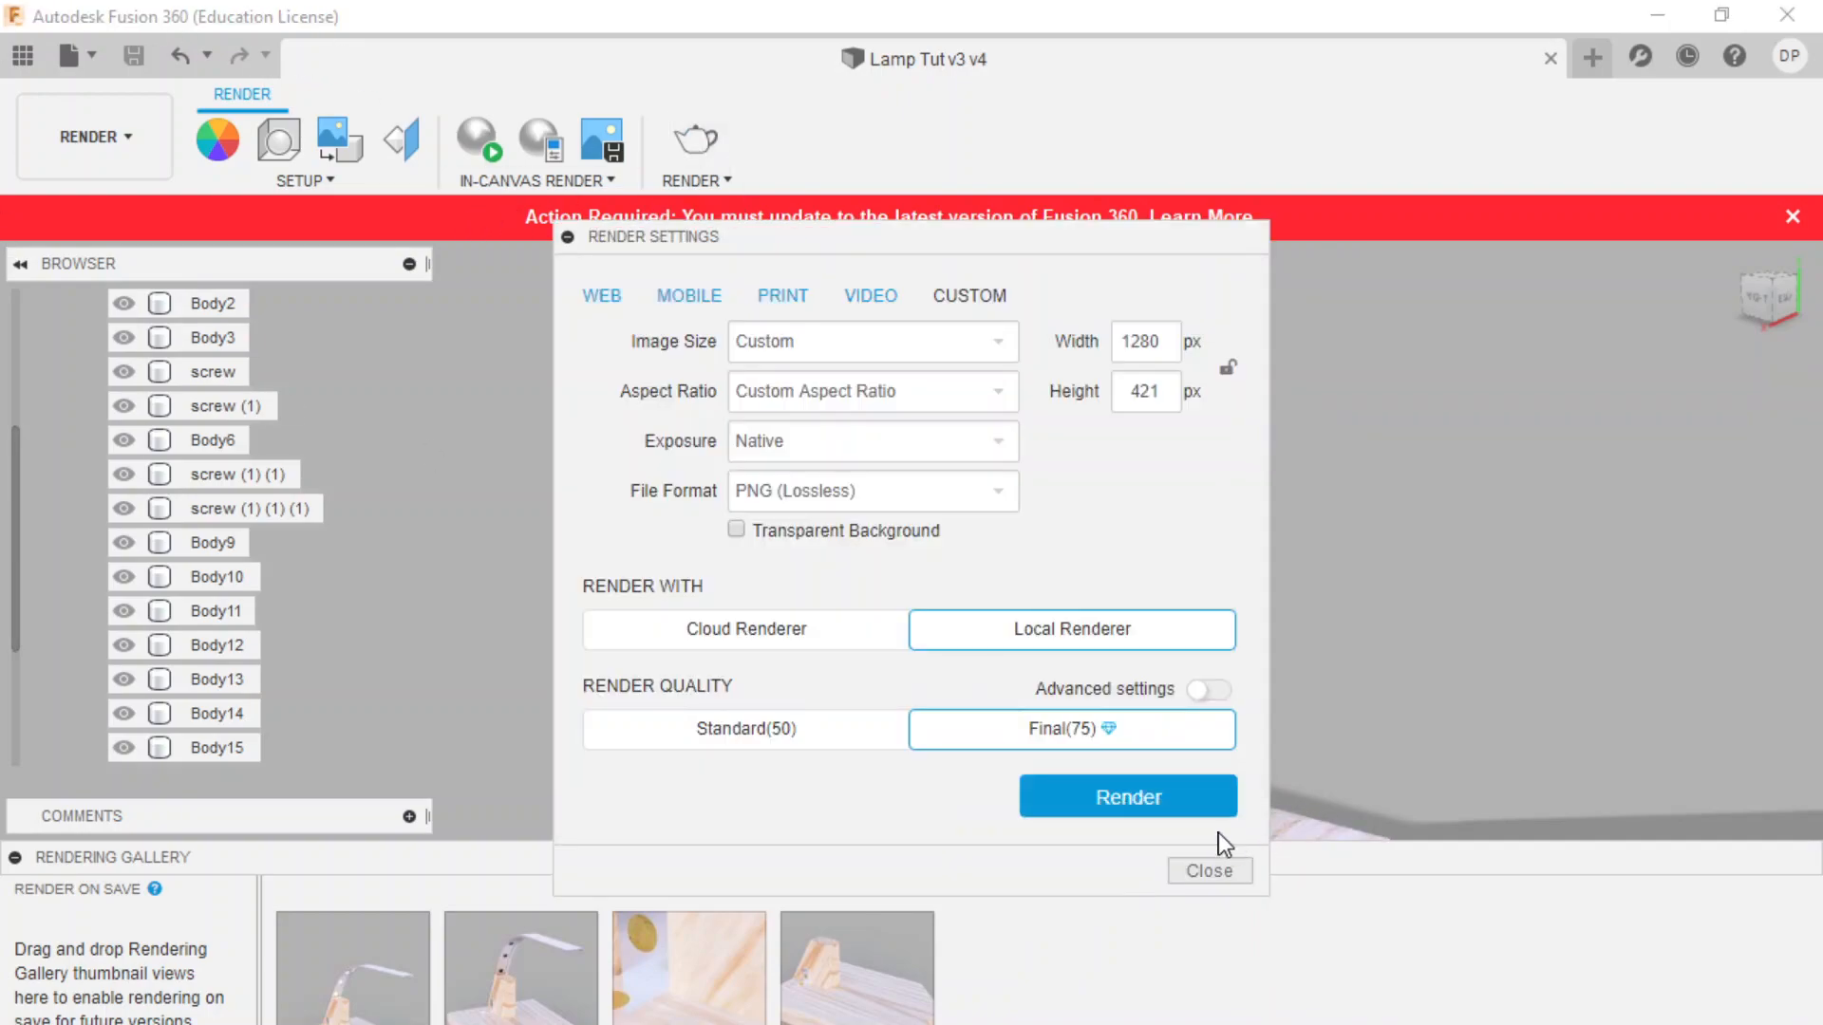
{"action": "left_click", "coordinate": [1191, 803]}
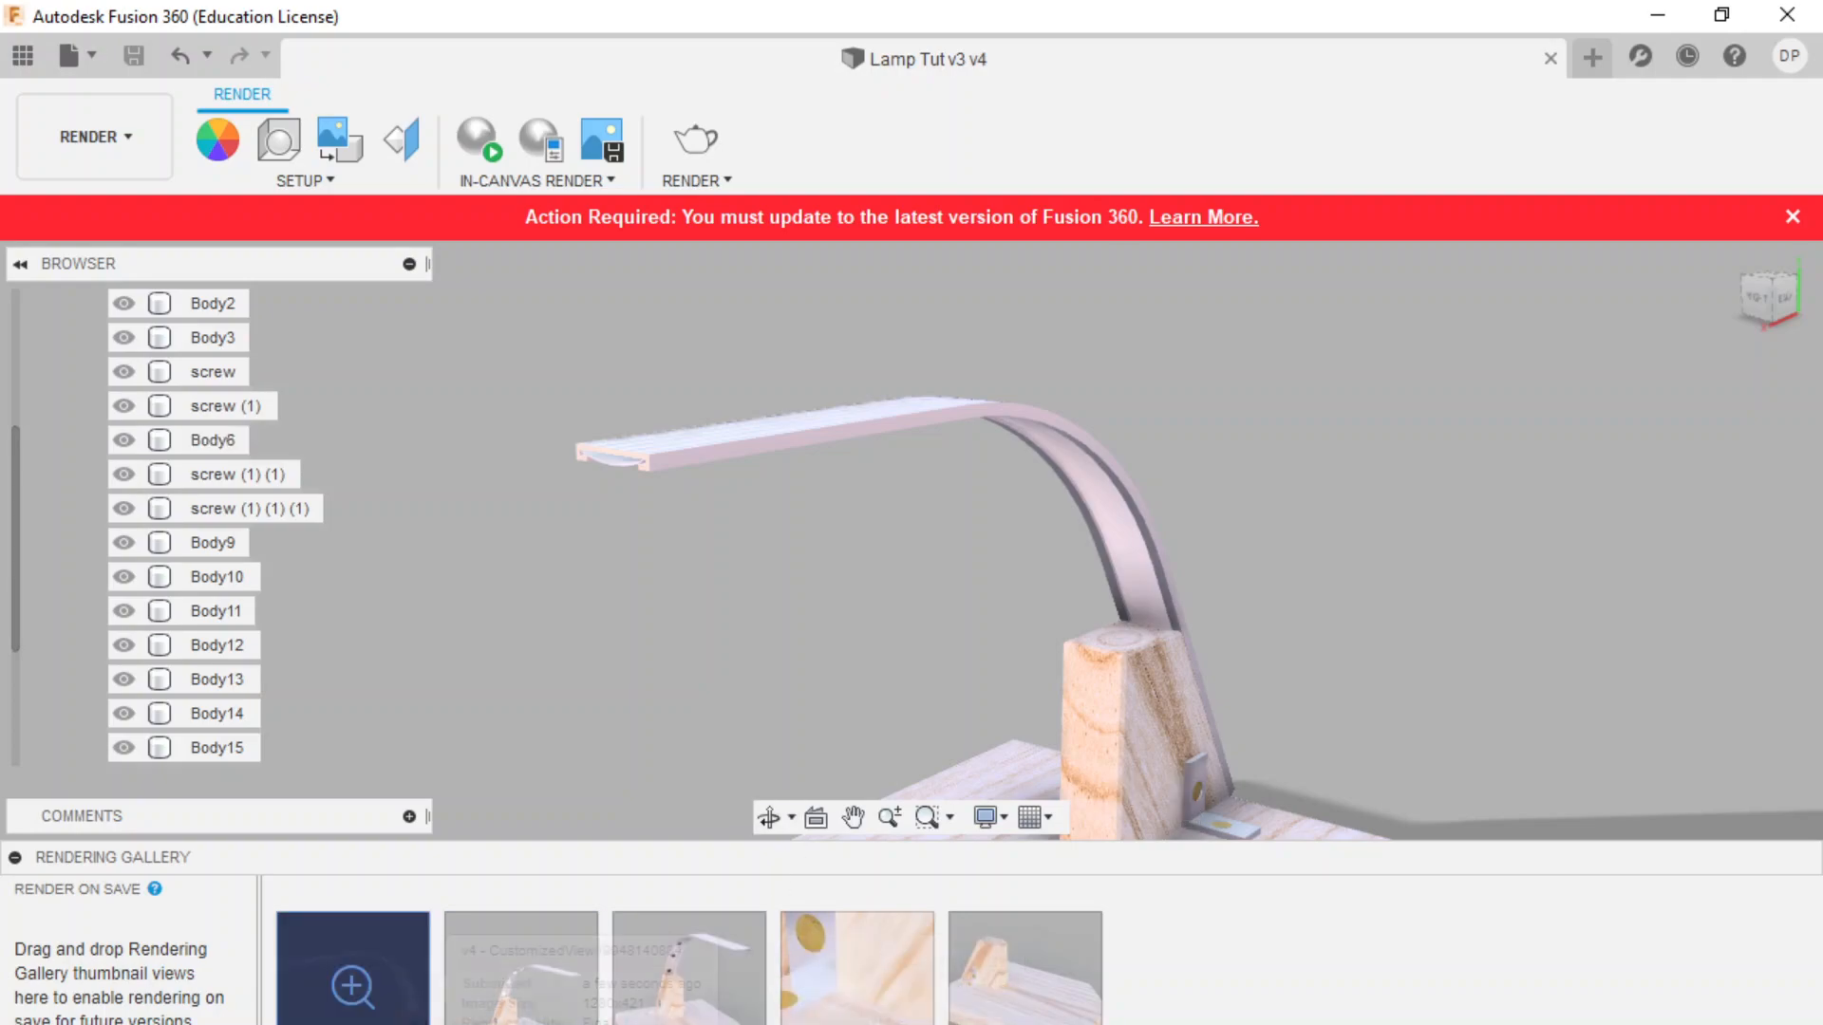
{"action": "left_click", "coordinate": [384, 980]}
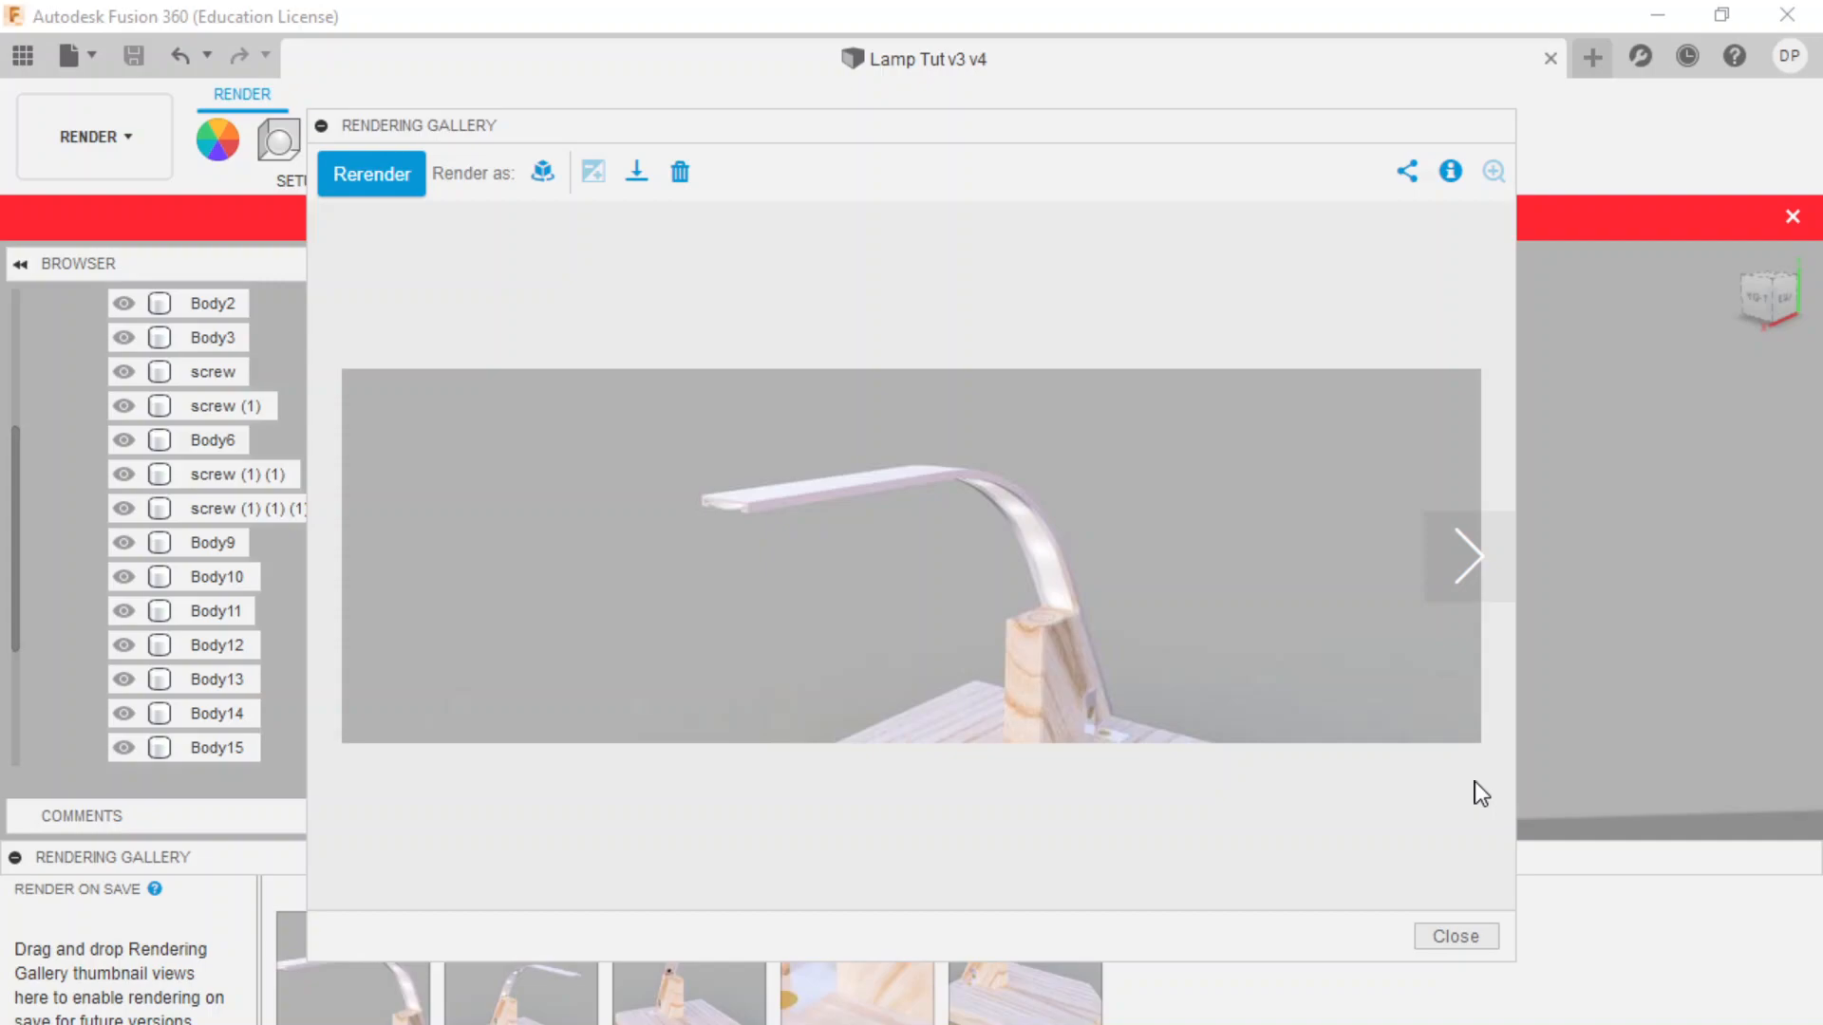
{"action": "left_click", "coordinate": [1477, 938]}
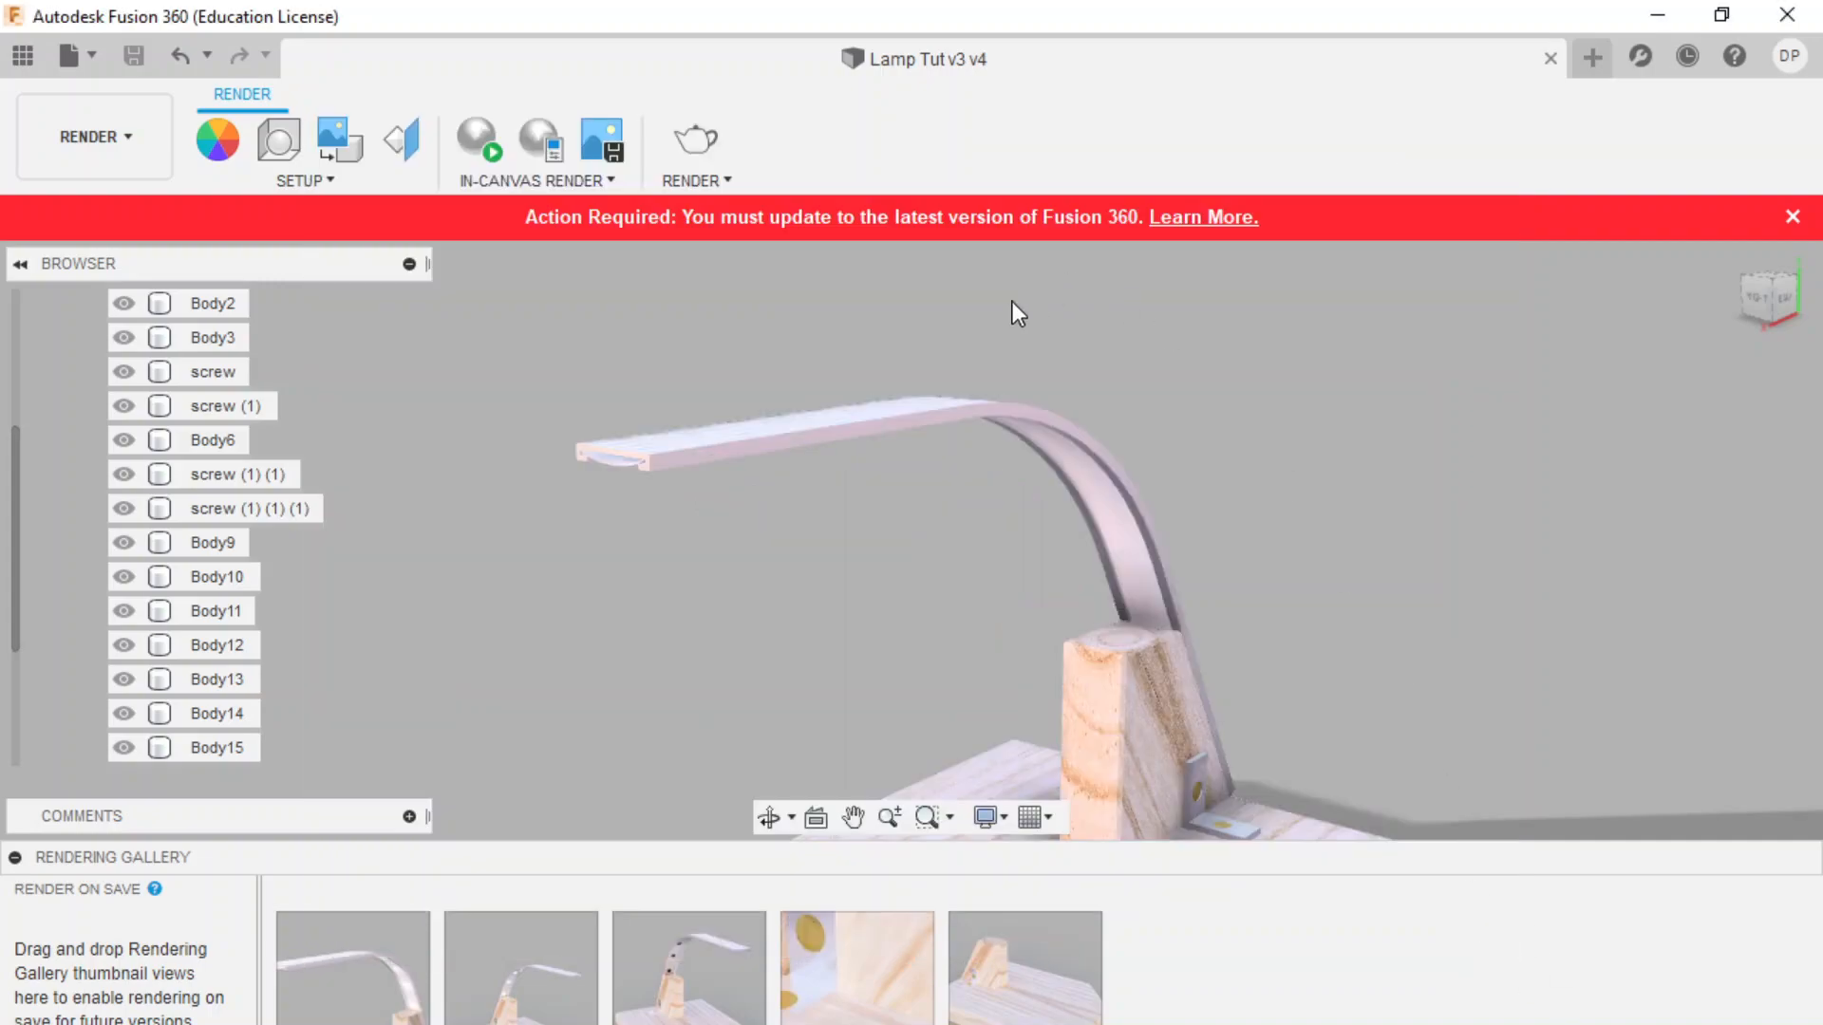
{"action": "mouse_move", "coordinate": [689, 959]}
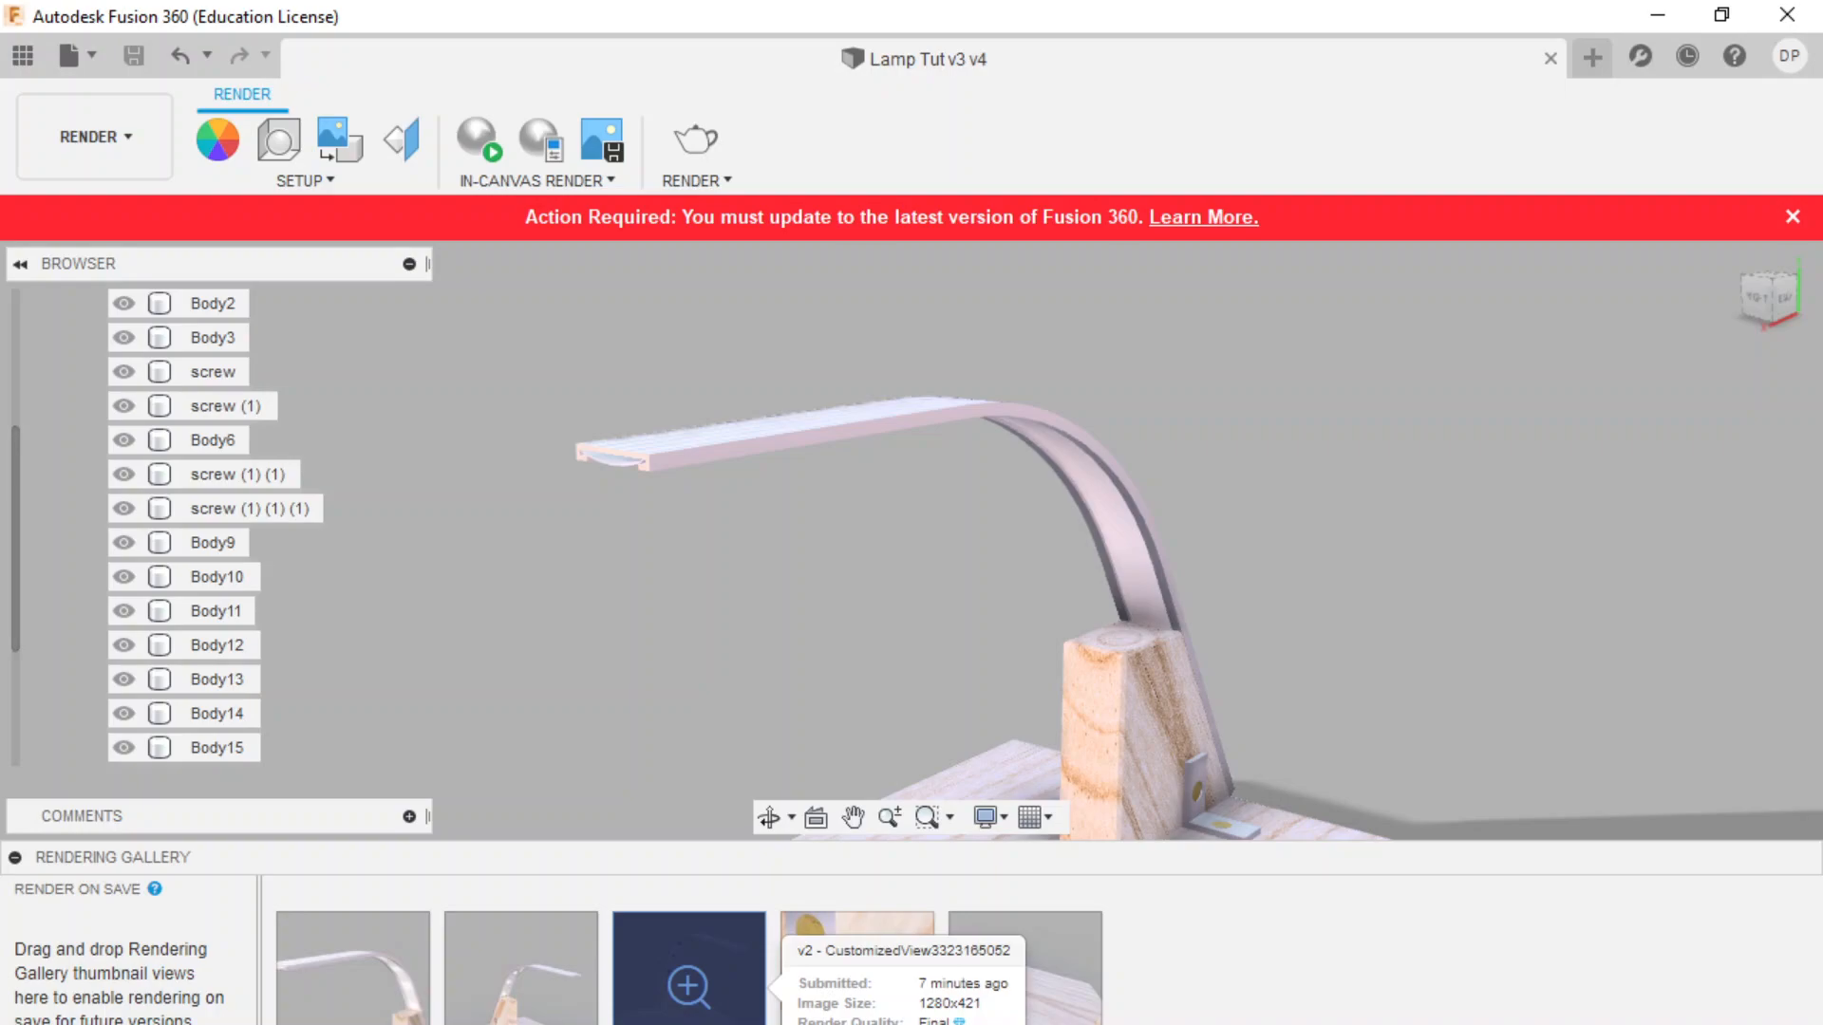
{"action": "left_click", "coordinate": [760, 1023]}
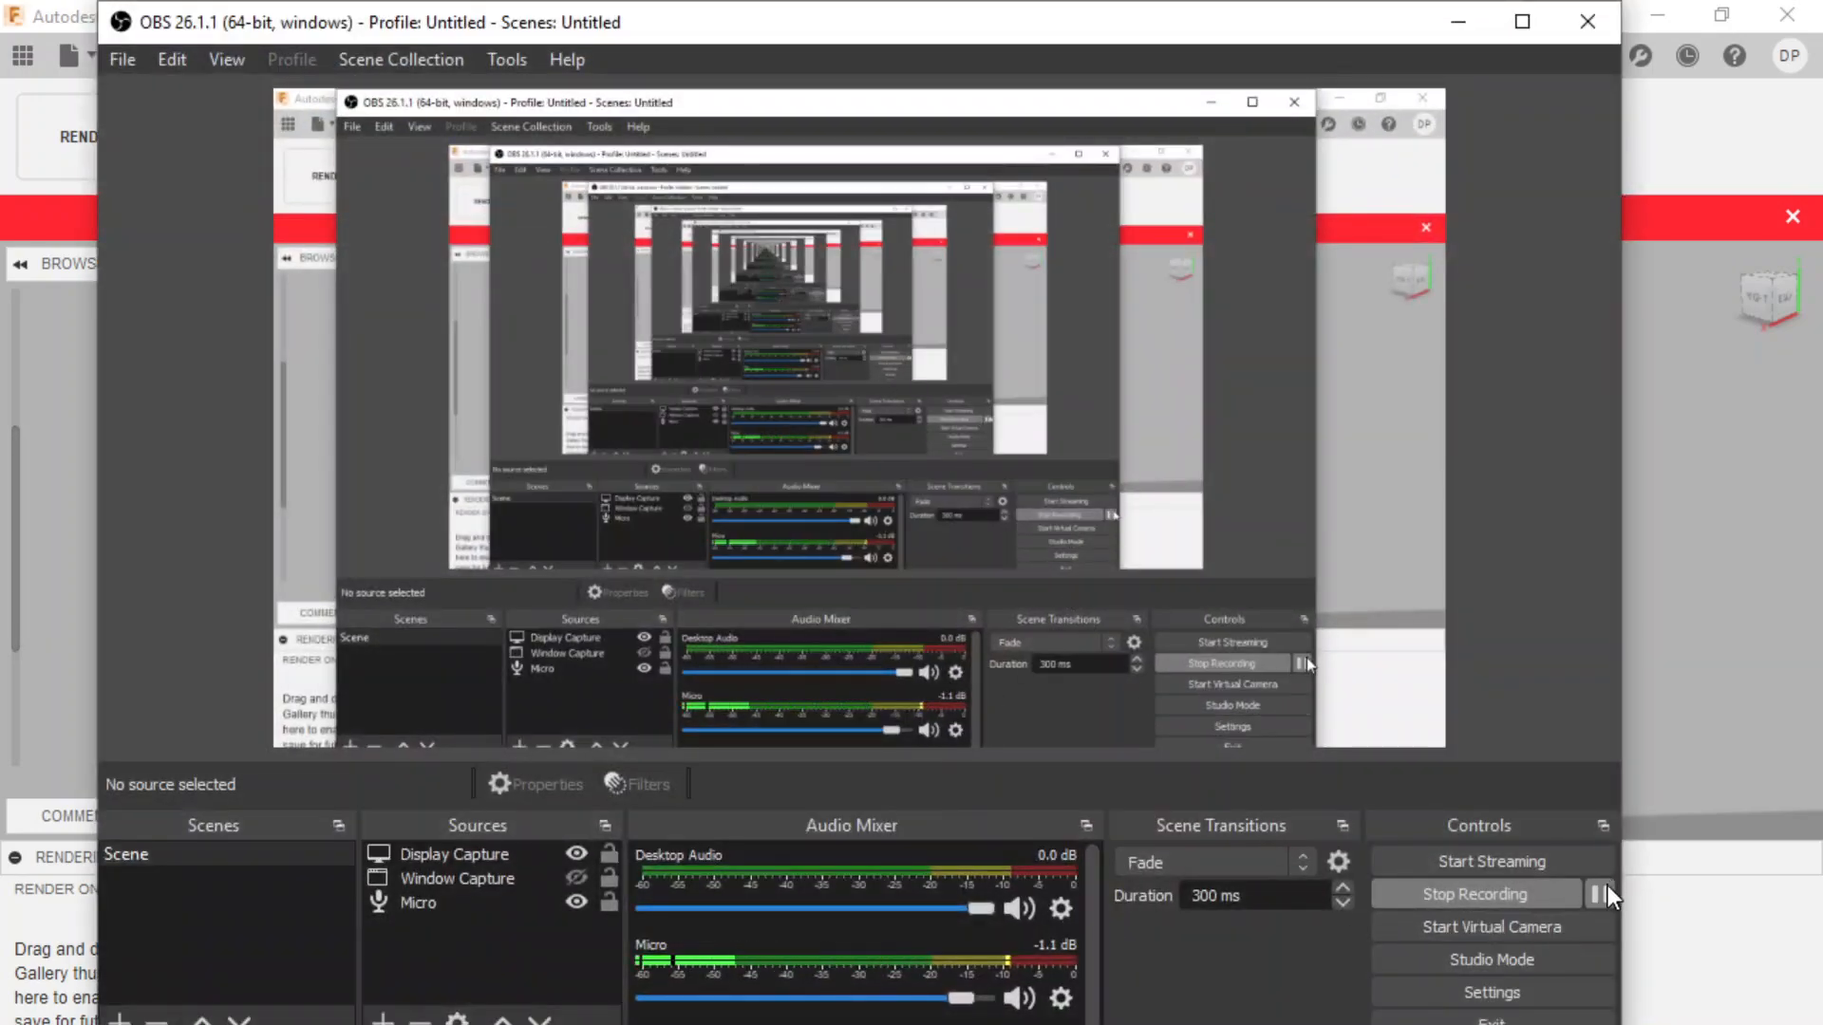